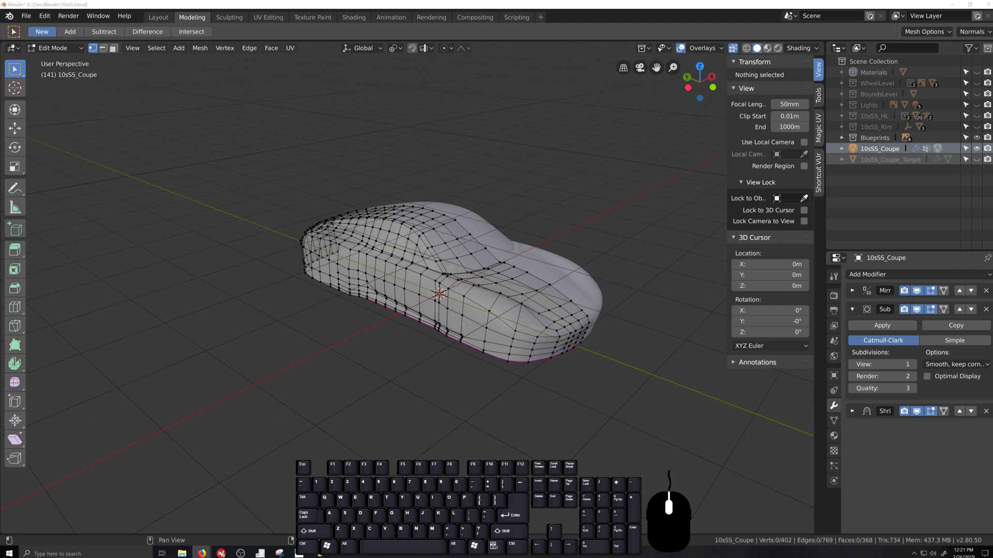
pyautogui.press('space')
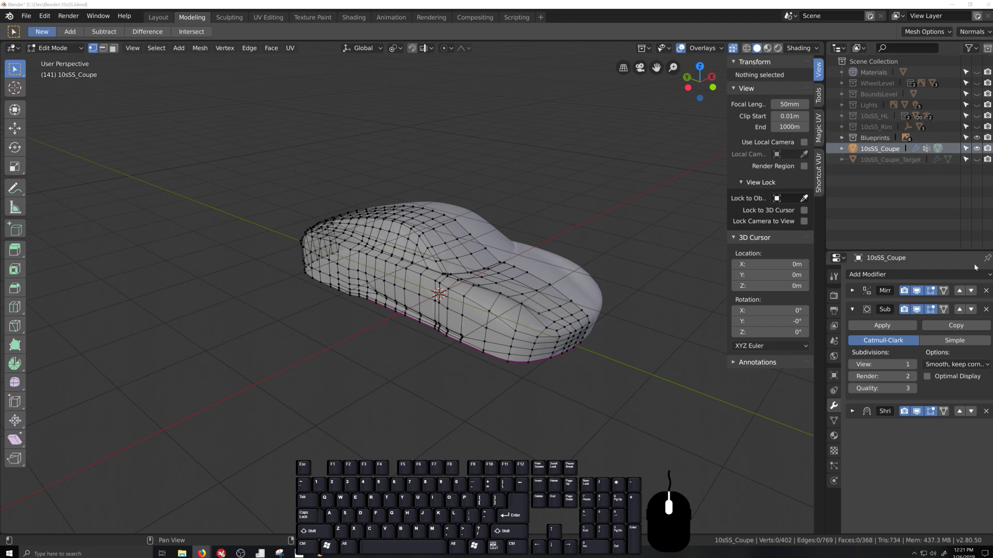
pyautogui.click(880, 148)
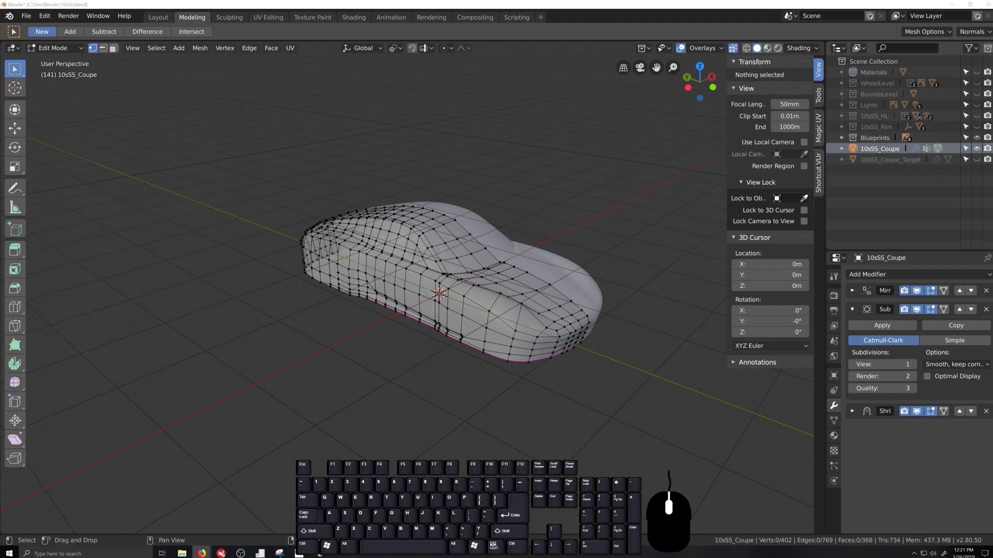
pyautogui.click(879, 149)
pyautogui.press('shift')
pyautogui.press('shift')
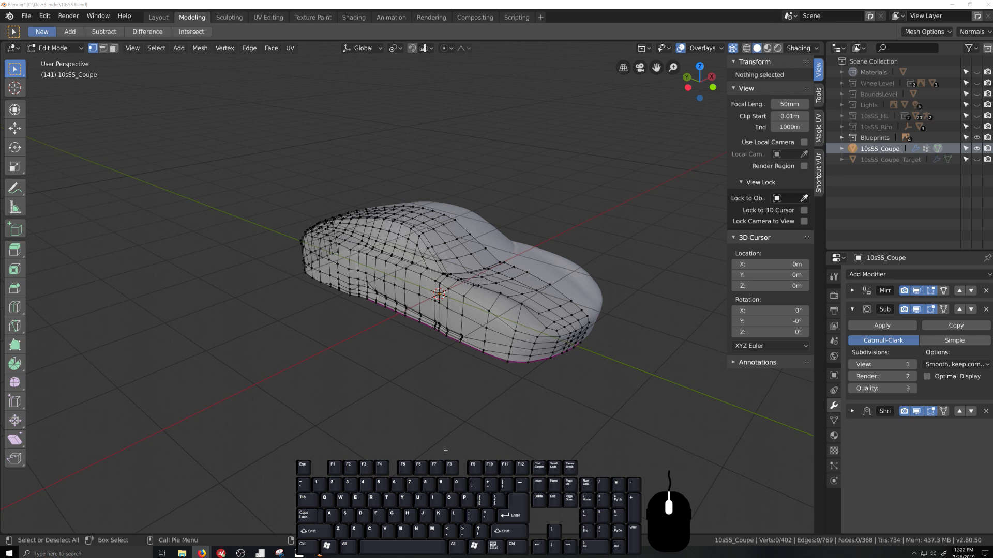
# Examine the coupe's body mesh along the side and lower sill from several angles.
pyautogui.scroll(4, 446, 451)
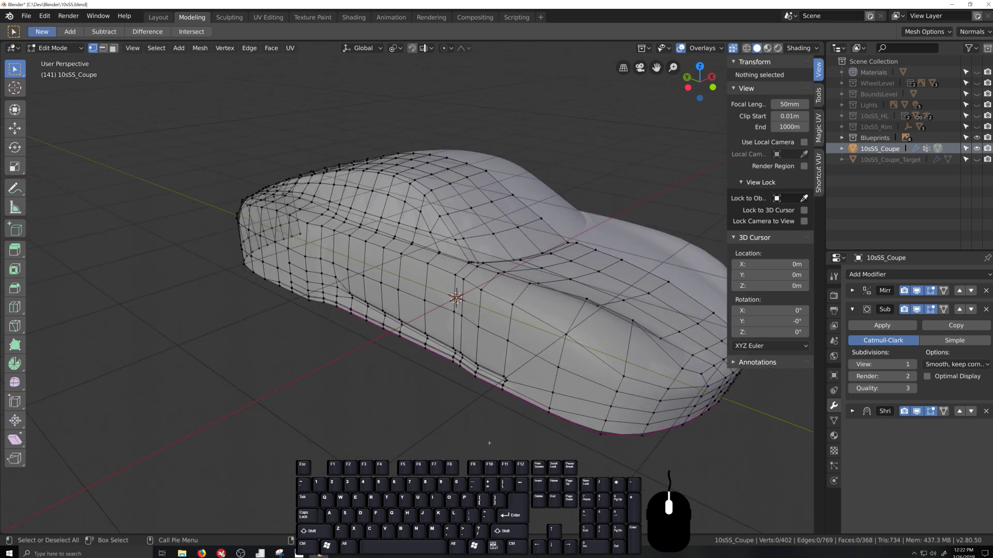
pyautogui.moveTo(489, 443); pyautogui.dragTo(471, 408, button='middle')
pyautogui.scroll(-2, 465, 415)
pyautogui.scroll(2, 503, 349)
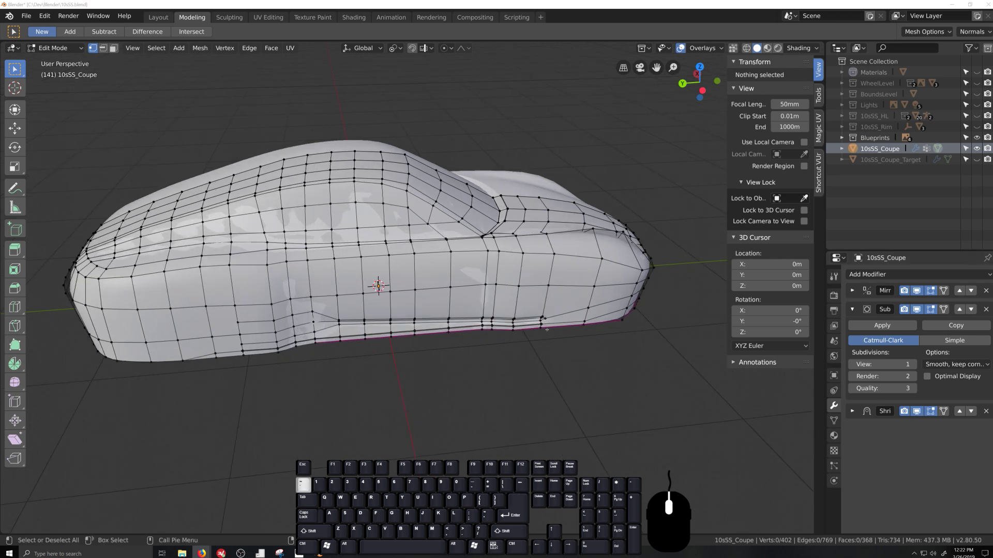
pyautogui.click(497, 326)
pyautogui.hotkey('shift', '`')
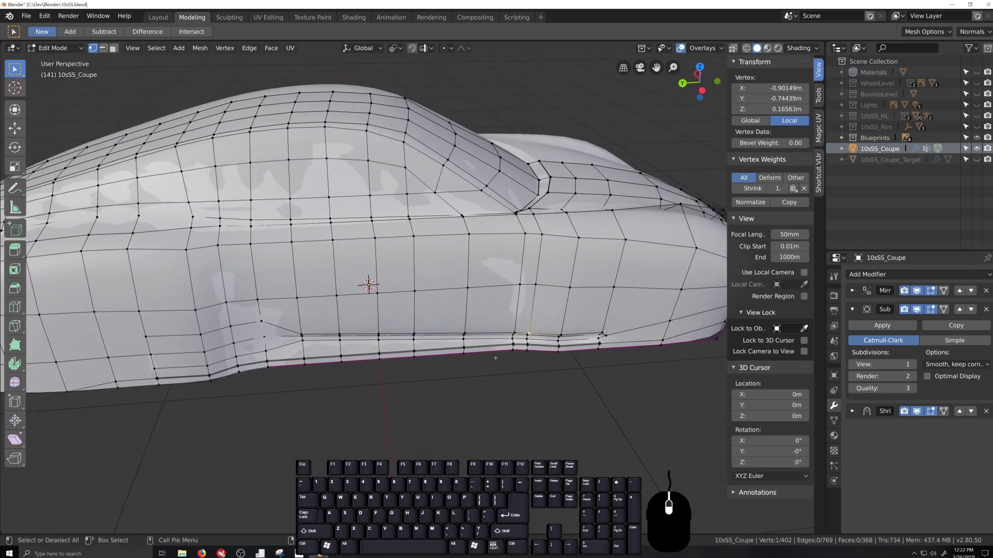
pyautogui.click(473, 280)
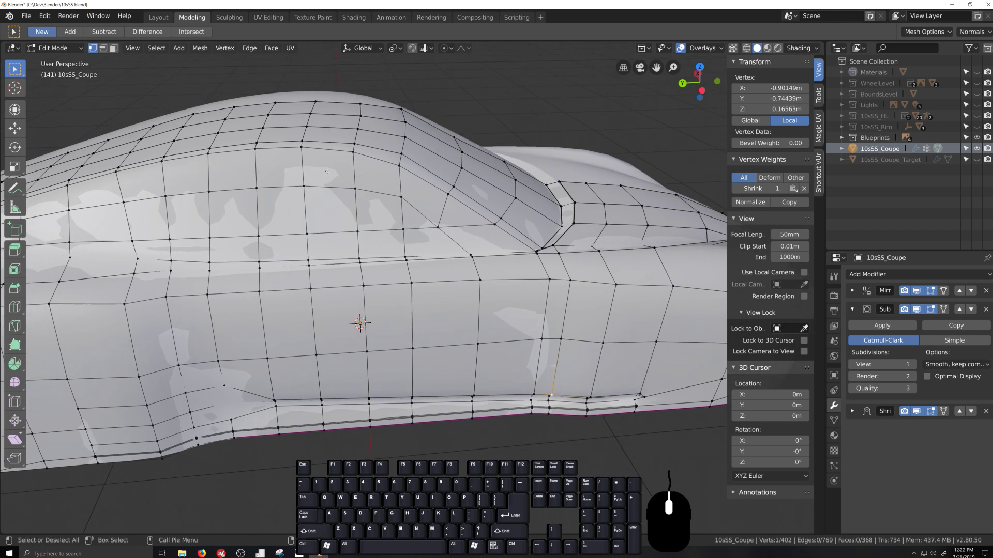
pyautogui.hotkey('shift', '`')
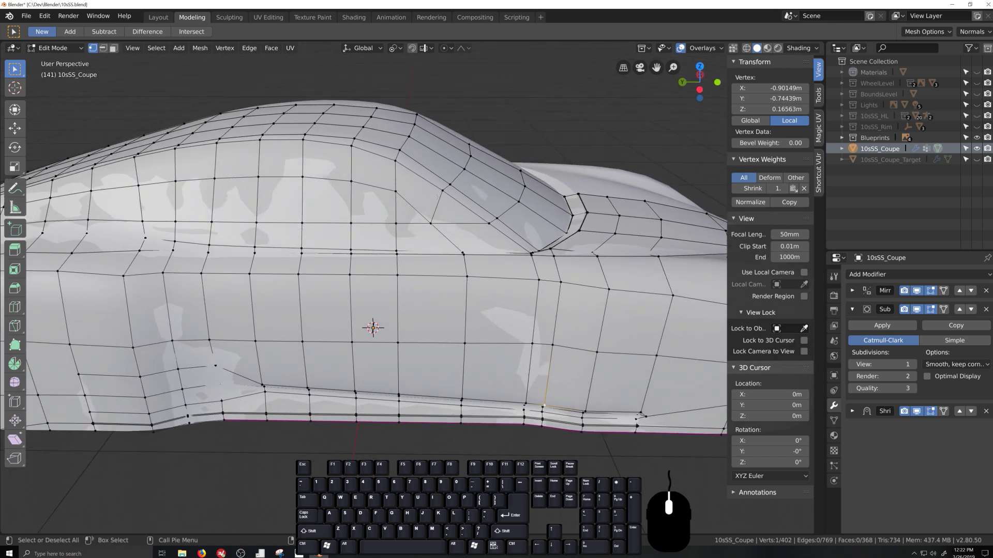
pyautogui.hotkey('shift', '`')
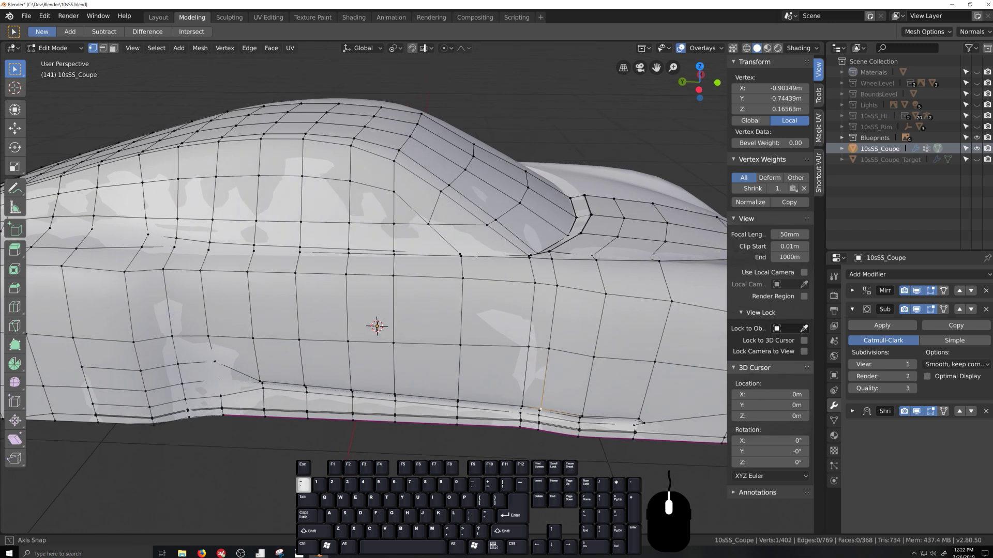
pyautogui.click(456, 264)
pyautogui.hotkey('shift', '`')
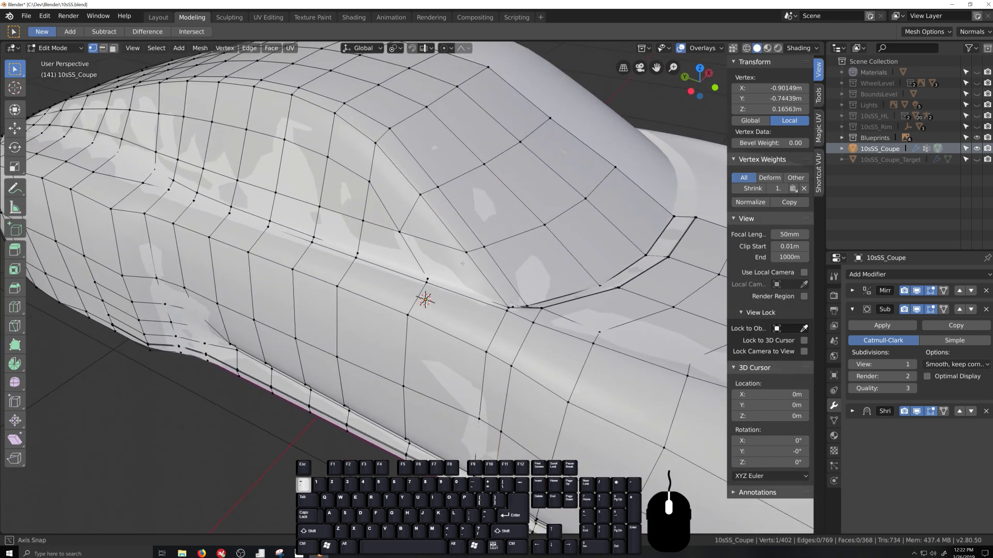
# Examine the mesh edges around the lower corner of the windshield and the hood gap.
pyautogui.click(443, 251)
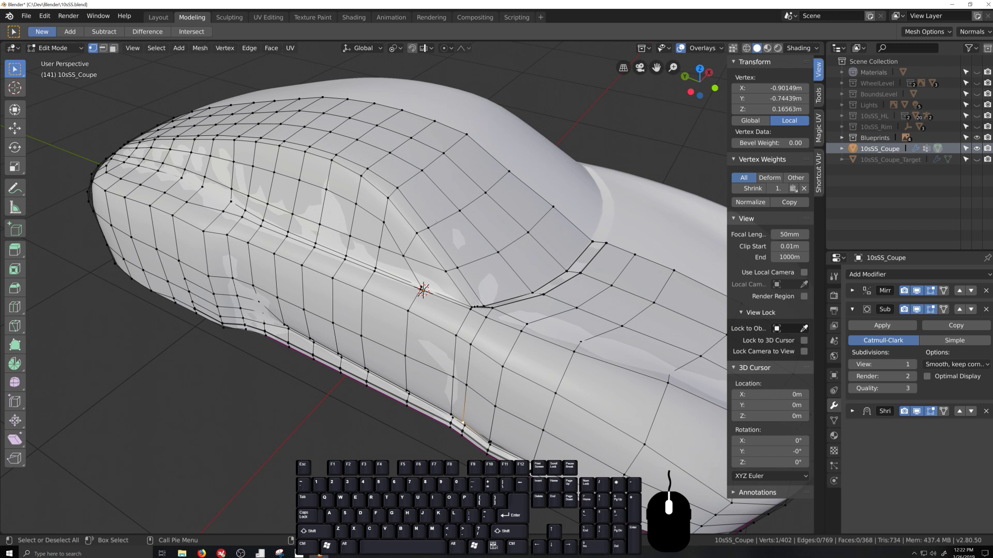
pyautogui.scroll(3, 515, 355)
pyautogui.hotkey('shift', '`')
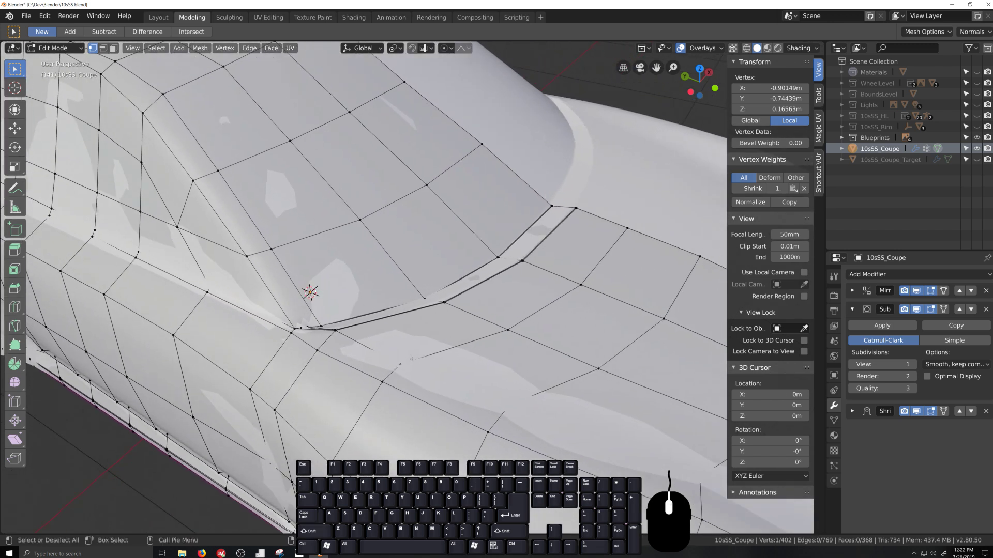
pyautogui.scroll(1, 414, 362)
pyautogui.press('`')
pyautogui.hotkey('shift', '`')
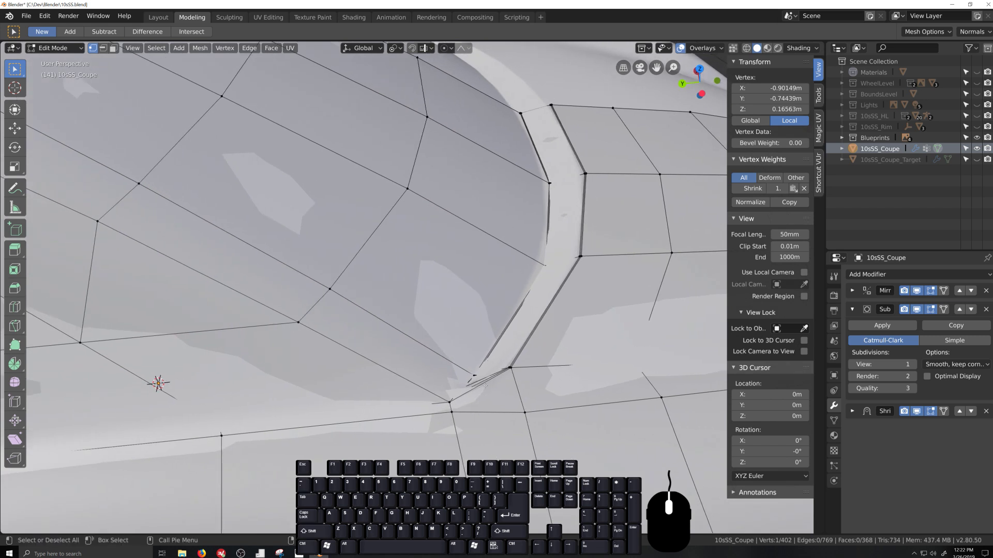
# Switch to Object Mode and inspect the smoothed surface at the windshield's lower corner from both sides.
pyautogui.press('Tab')
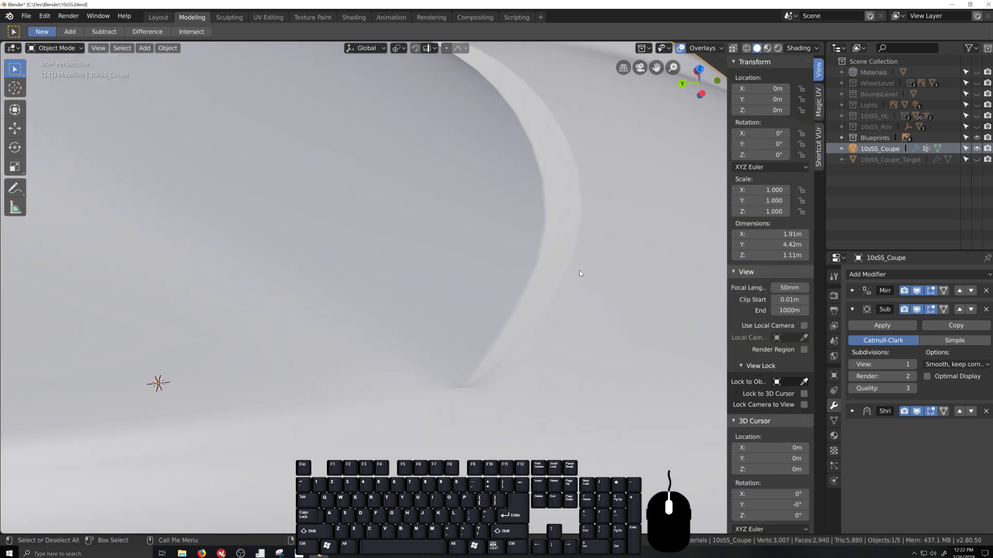
pyautogui.moveTo(548, 111); pyautogui.dragTo(485, 188, button='middle')
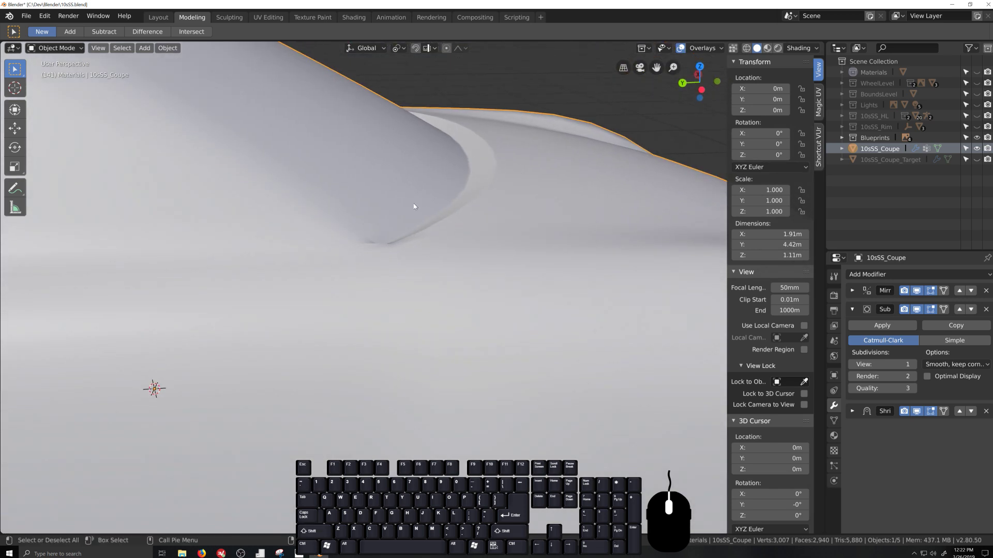
pyautogui.press('`')
pyautogui.hotkey('shift', '`')
pyautogui.press('`')
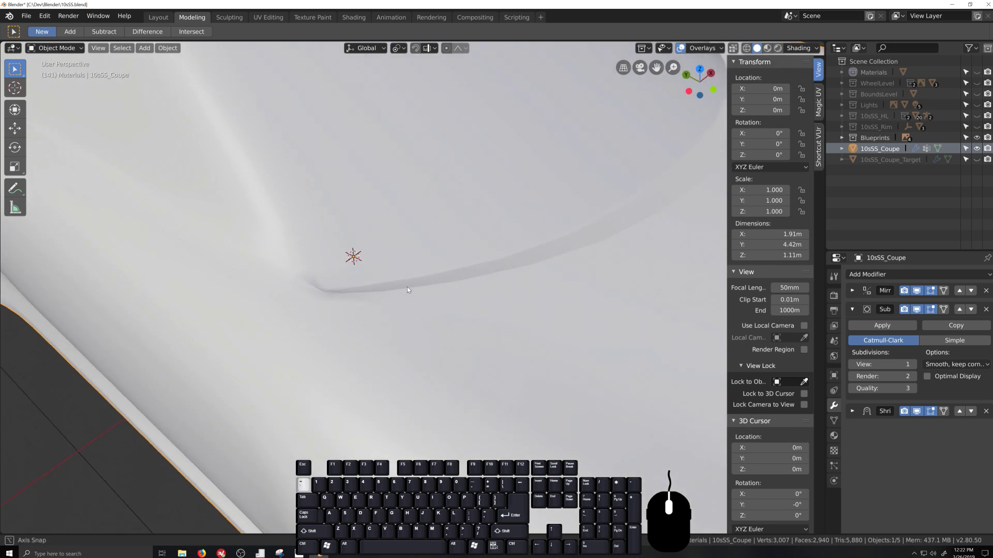
pyautogui.moveTo(407, 289); pyautogui.dragTo(343, 301, button='middle')
pyautogui.press('`')
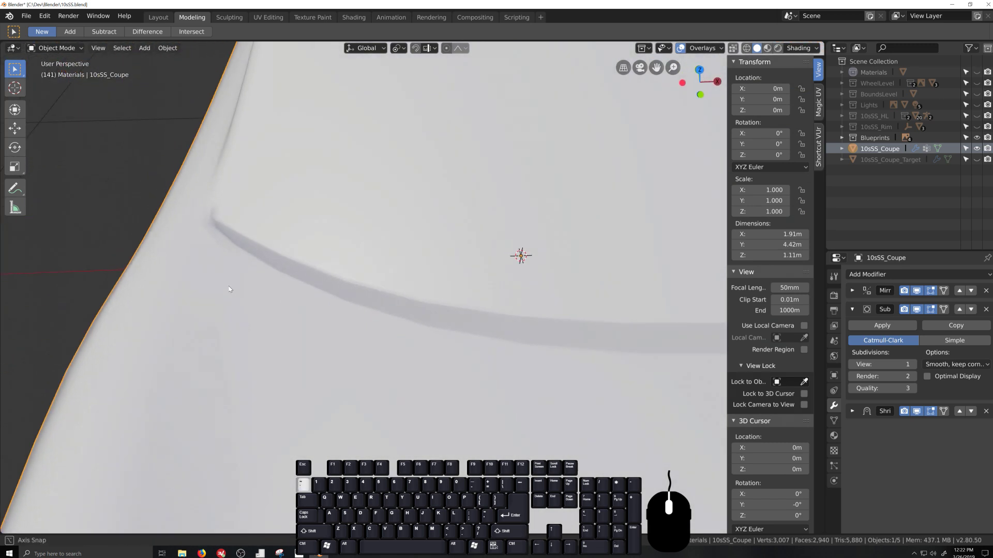
pyautogui.press('`')
pyautogui.hotkey('shift', '`')
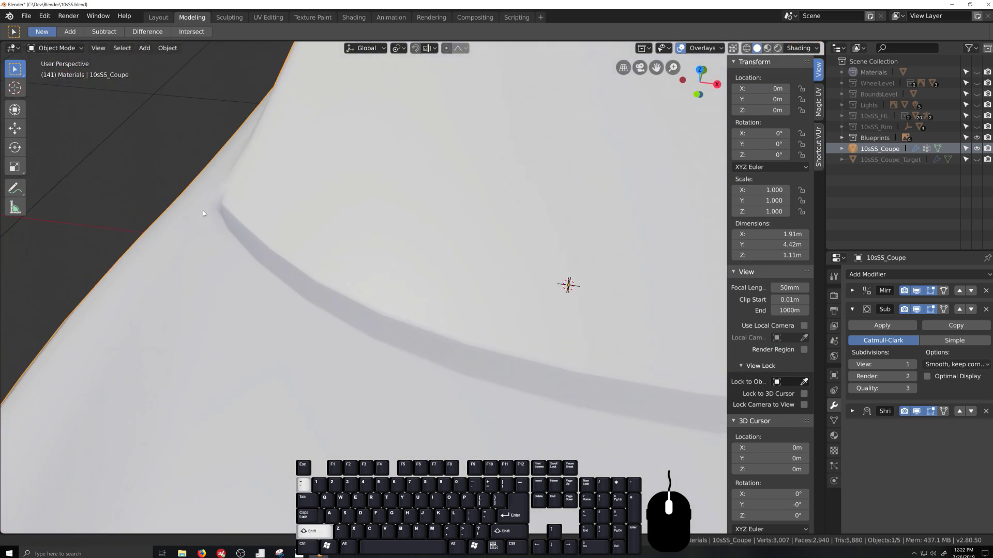
# Show the wireframe overlay to inspect the subdivided topology at the windshield's lower corner, and hide it again.
pyautogui.click(712, 48)
pyautogui.click(639, 243)
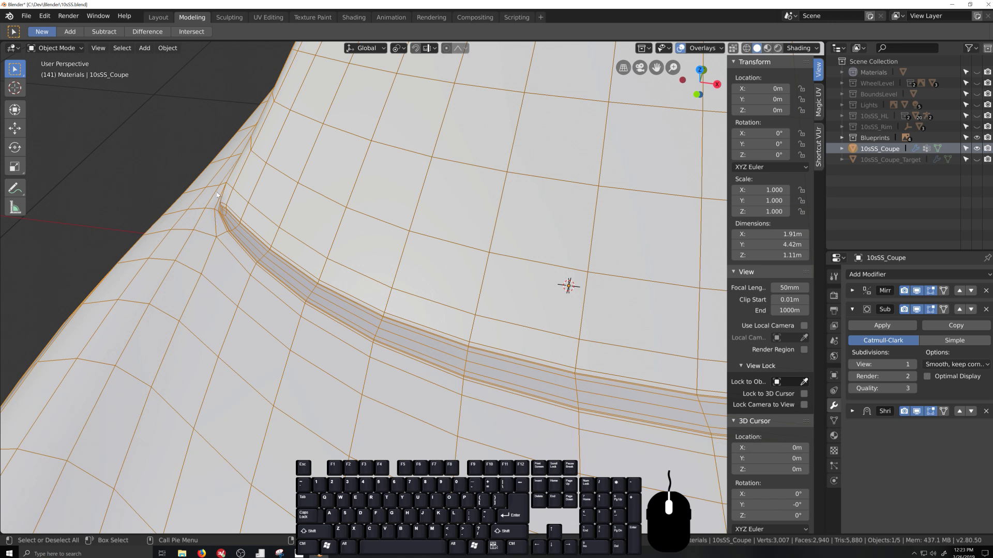
pyautogui.moveTo(212, 210); pyautogui.dragTo(333, 316, button='middle')
pyautogui.scroll(3, 202, 229)
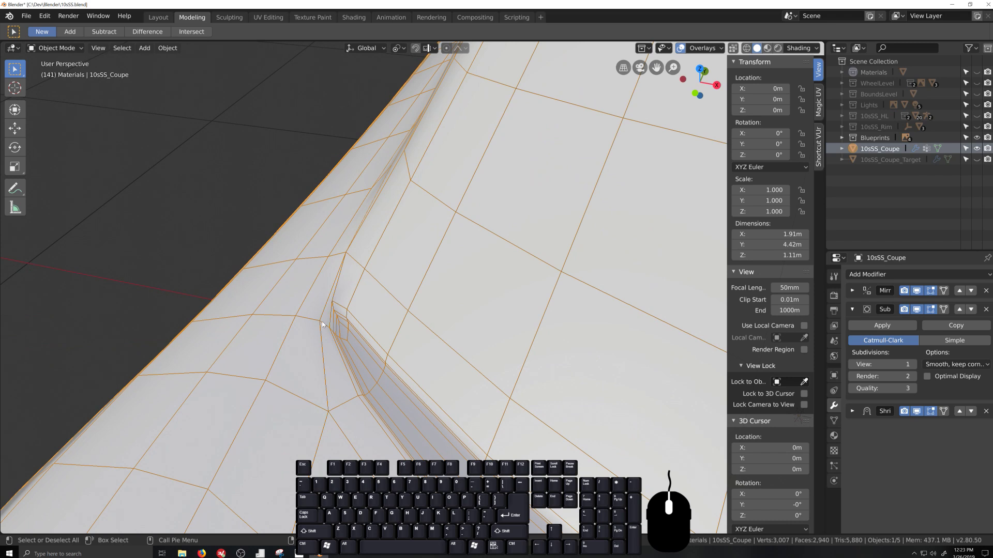
pyautogui.scroll(-6, 326, 339)
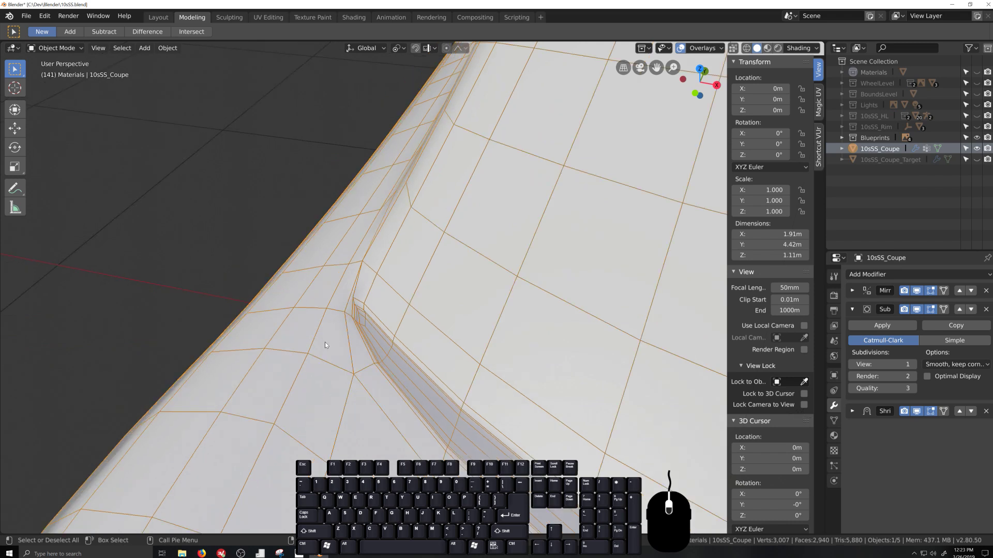
pyautogui.moveTo(328, 337); pyautogui.dragTo(543, 204, button='middle')
pyautogui.click(702, 47)
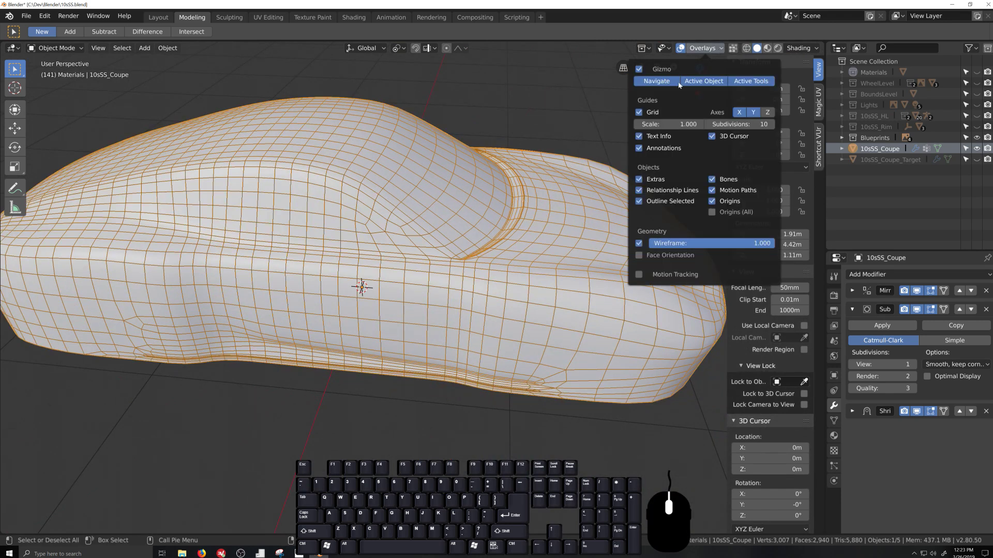
pyautogui.click(639, 243)
pyautogui.scroll(-3, 531, 340)
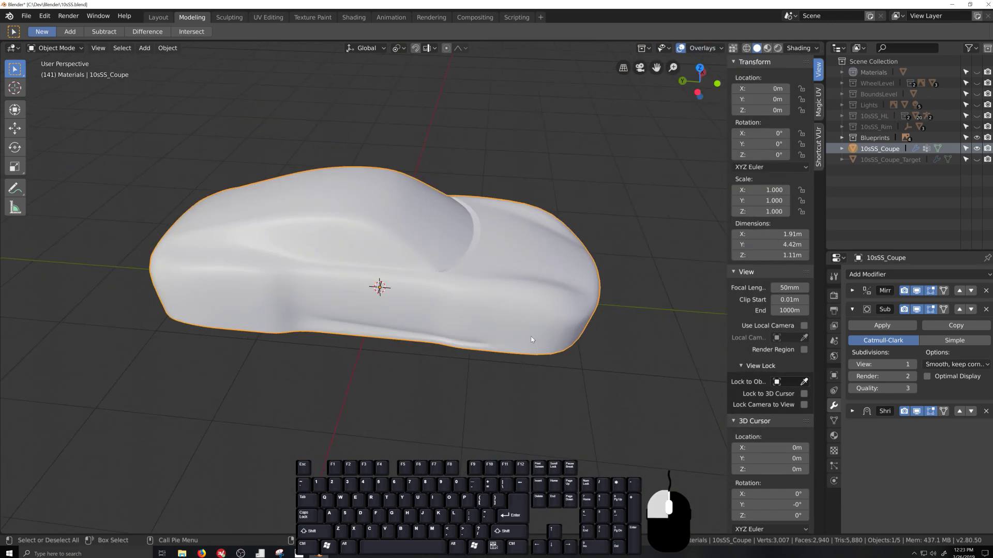
# Return to Edit Mode in the left orthographic view with X-ray on to compare the mesh with the blueprint.
pyautogui.press('ctrl+KP_3')
pyautogui.press('Tab')
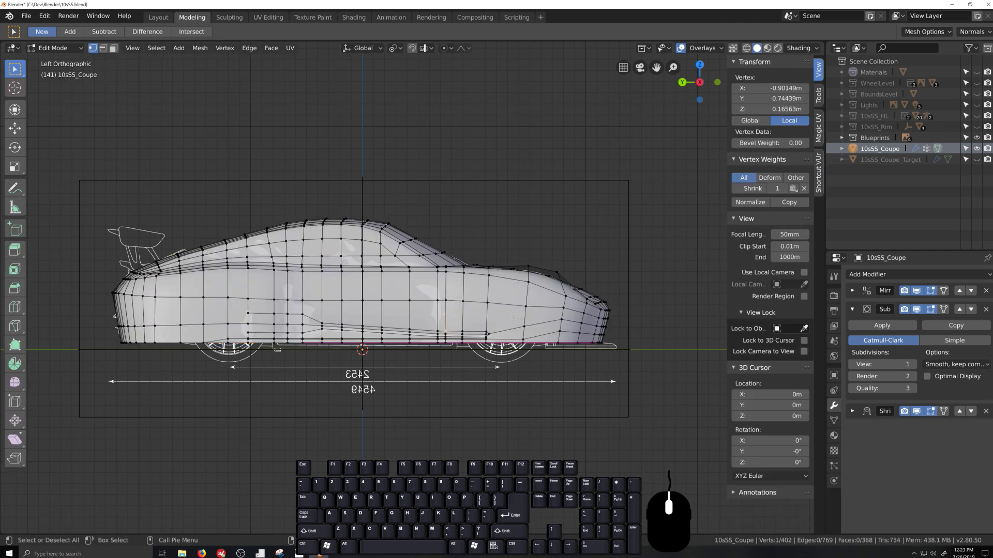
pyautogui.scroll(3, 524, 353)
pyautogui.hotkey('alt', 'z')
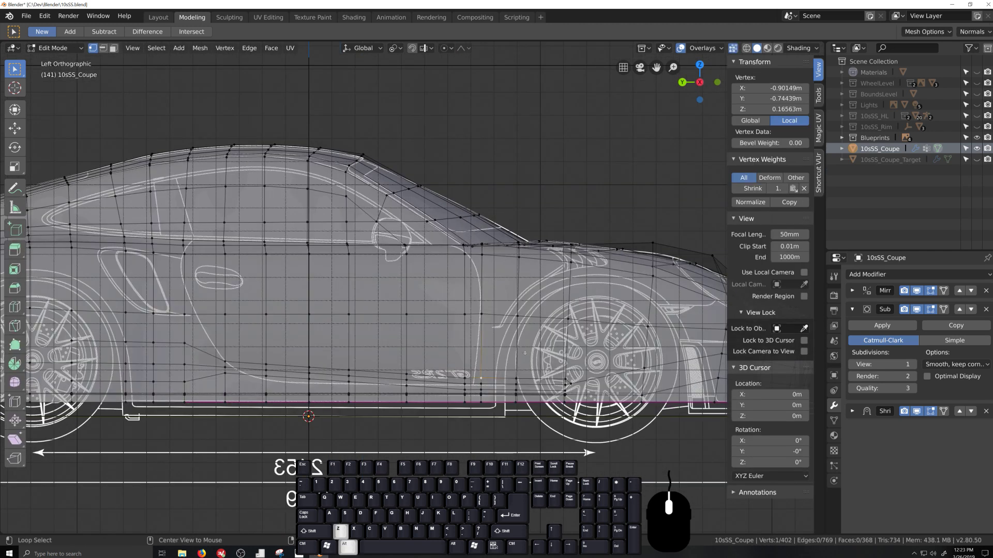
pyautogui.scroll(-2, 524, 353)
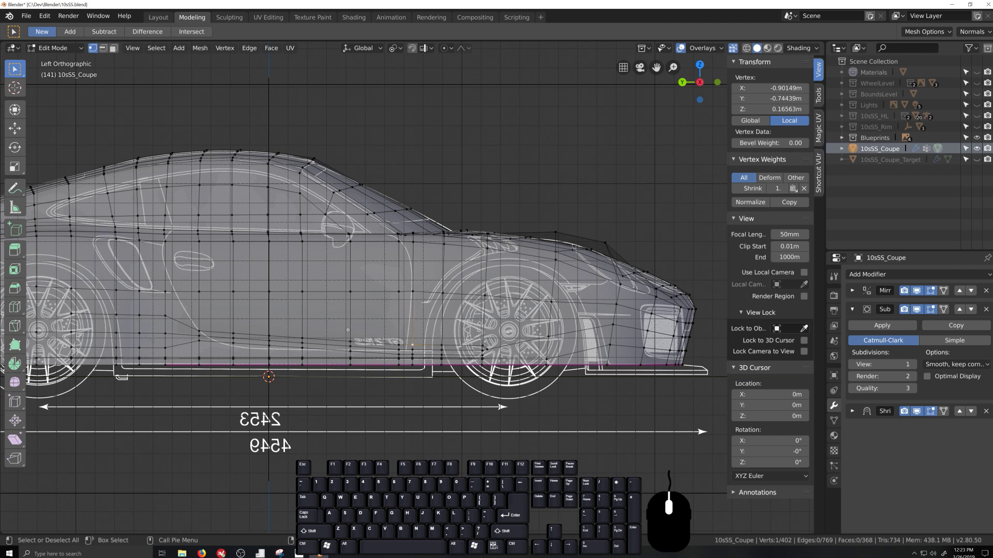
pyautogui.scroll(1, 475, 320)
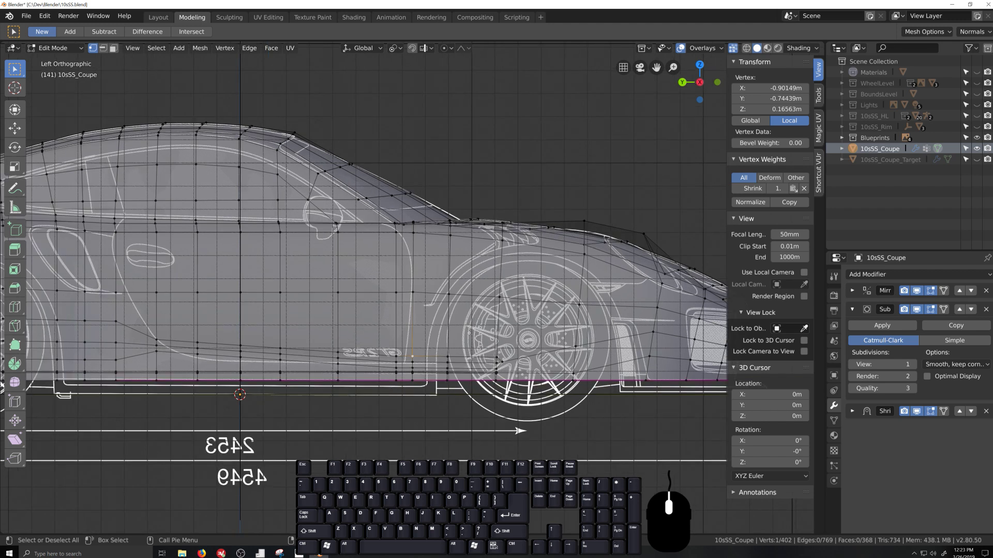
pyautogui.keyDown('shift'); pyautogui.moveTo(469, 332); pyautogui.dragTo(513, 331, button='middle'); pyautogui.keyUp('shift')
# Add one centred loop cut along the lower body side, running between the rear and front wheels.
pyautogui.hotkey('ctrl', 'r')
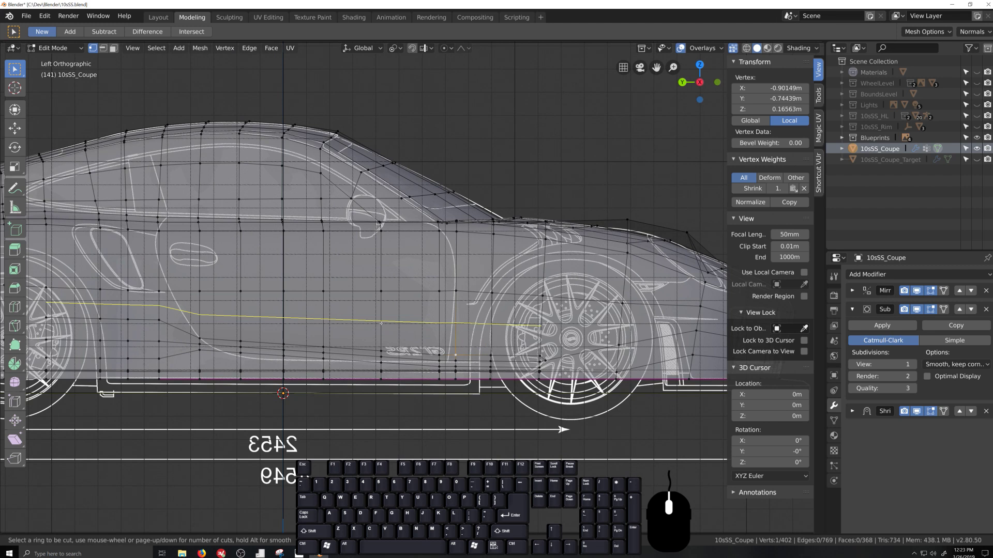
pyautogui.click(381, 324)
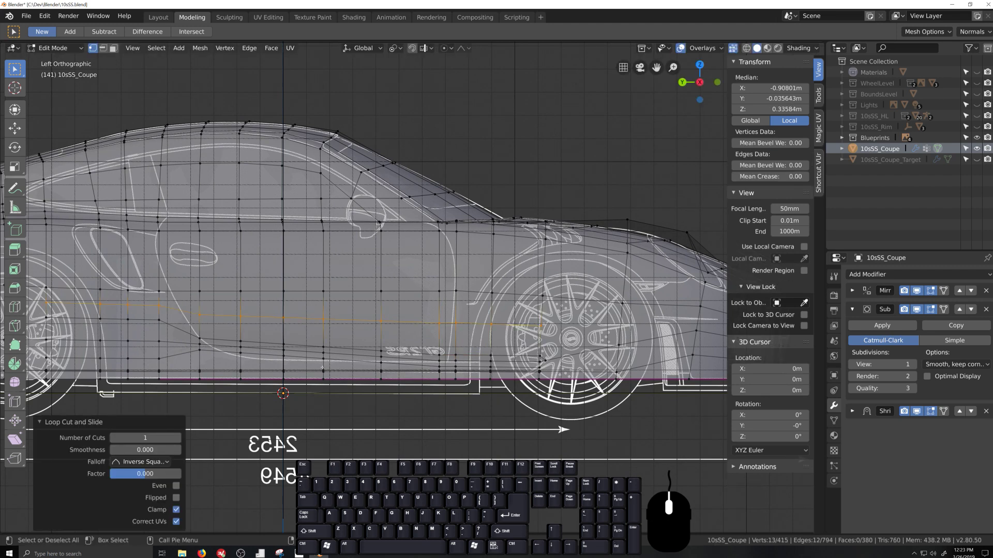
pyautogui.keyDown('shift'); pyautogui.moveTo(381, 324); pyautogui.dragTo(631, 300, button='middle'); pyautogui.keyUp('shift')
pyautogui.keyDown('shift'); pyautogui.moveTo(578, 341); pyautogui.dragTo(582, 342, button='middle'); pyautogui.keyUp('shift')
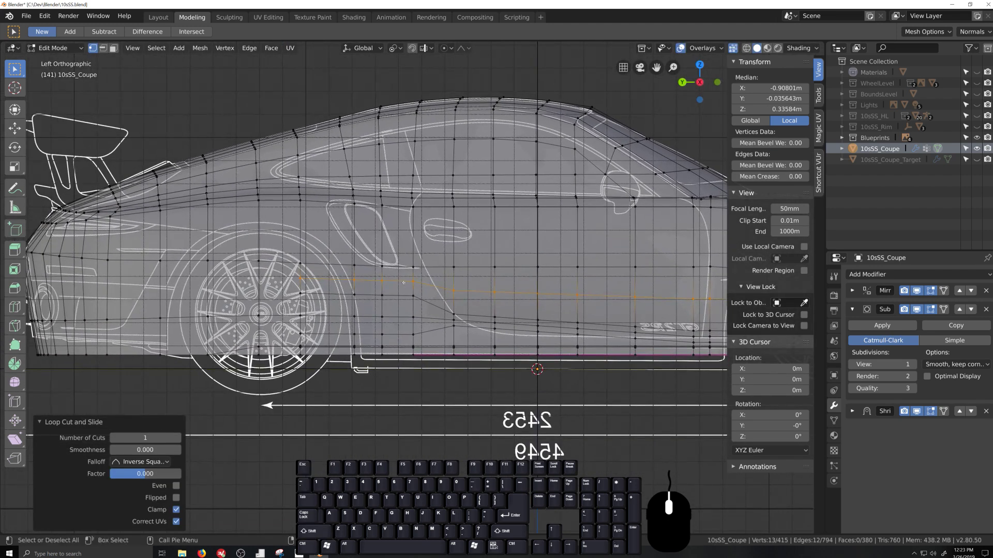
# In edge select mode, select only the vertical column of edges at the rear wheel's centre, from the mid-body line down.
pyautogui.moveTo(417, 351); pyautogui.dragTo(432, 353, button='middle')
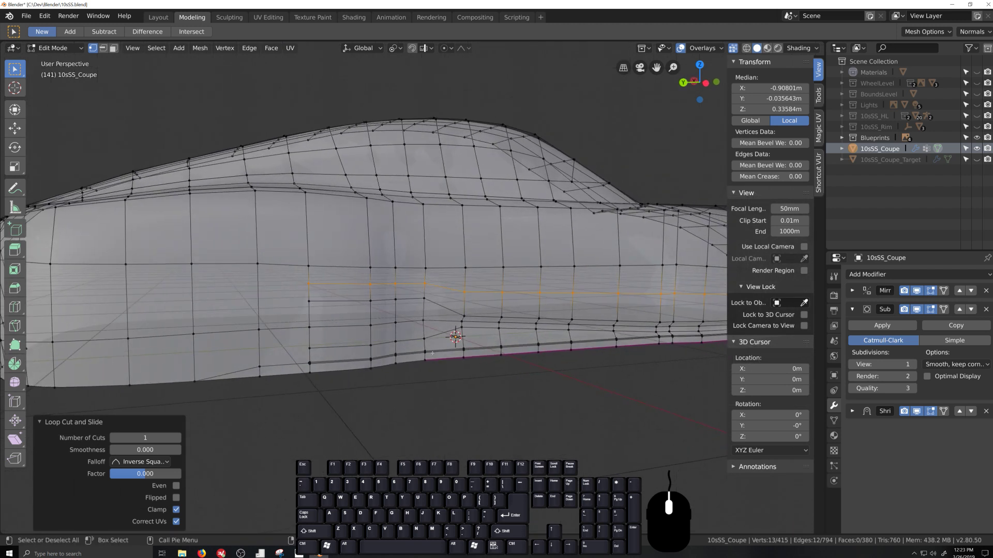
pyautogui.press('2')
pyautogui.click(310, 275)
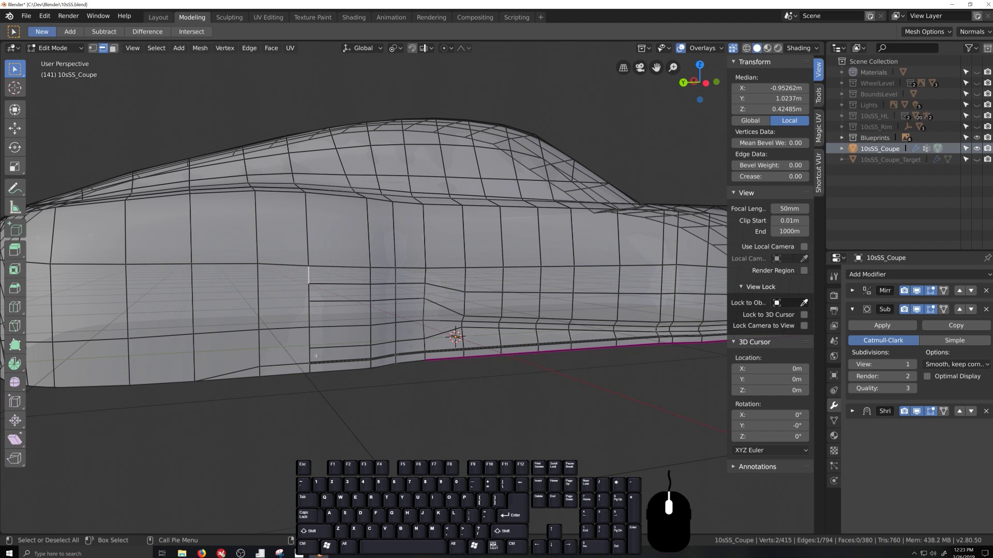
pyautogui.keyDown('ctrl'); pyautogui.keyDown('shift'); pyautogui.click(310, 355); pyautogui.keyUp('shift'); pyautogui.keyUp('ctrl')
pyautogui.hotkey('ctrl', 'z')
pyautogui.hotkey('ctrl', 'shift', 'z')
pyautogui.keyDown('shift'); pyautogui.click(284, 327); pyautogui.keyUp('shift')
pyautogui.keyDown('shift'); pyautogui.click(260, 300); pyautogui.keyUp('shift')
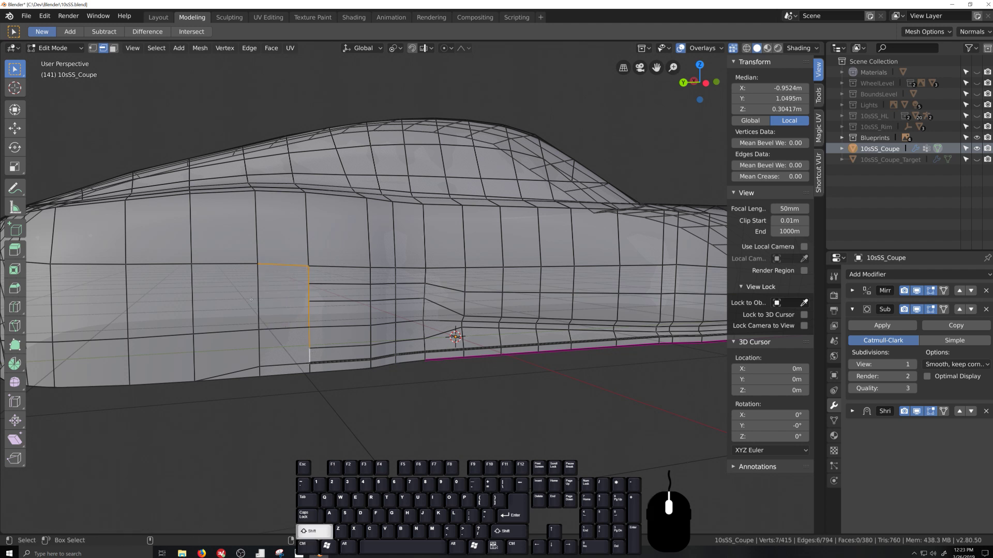
pyautogui.keyDown('shift'); pyautogui.click(283, 266); pyautogui.keyUp('shift')
# Add the three vertical edge columns ahead of the rear-wheel centre column to the selection and distribute all four evenly with LoopTools Space.
pyautogui.keyDown('shift'); pyautogui.click(369, 276); pyautogui.keyUp('shift')
pyautogui.keyDown('ctrl'); pyautogui.keyDown('shift'); pyautogui.click(369, 355); pyautogui.keyUp('shift'); pyautogui.keyUp('ctrl')
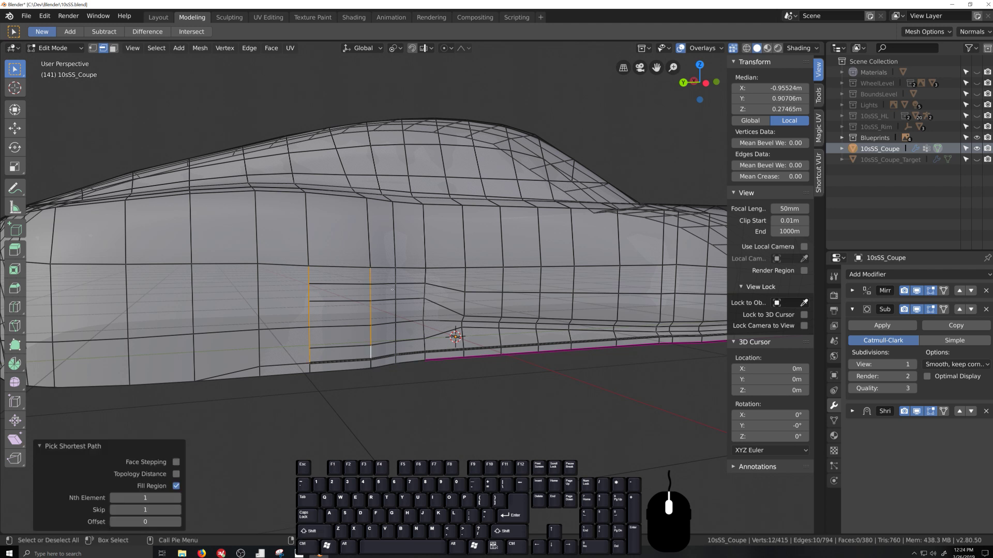
pyautogui.keyDown('shift'); pyautogui.click(396, 277); pyautogui.keyUp('shift')
pyautogui.keyDown('ctrl'); pyautogui.keyDown('shift'); pyautogui.click(396, 349); pyautogui.keyUp('shift'); pyautogui.keyUp('ctrl')
pyautogui.keyDown('shift'); pyautogui.click(417, 278); pyautogui.keyUp('shift')
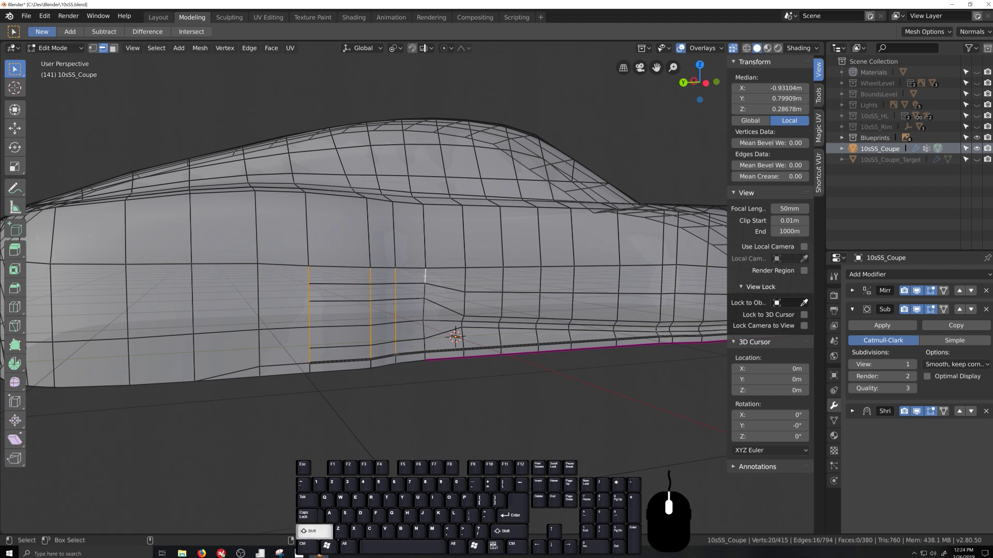
pyautogui.keyDown('ctrl'); pyautogui.keyDown('shift'); pyautogui.click(426, 345); pyautogui.keyUp('shift'); pyautogui.keyUp('ctrl')
pyautogui.rightClick(426, 351)
pyautogui.moveTo(464, 199)
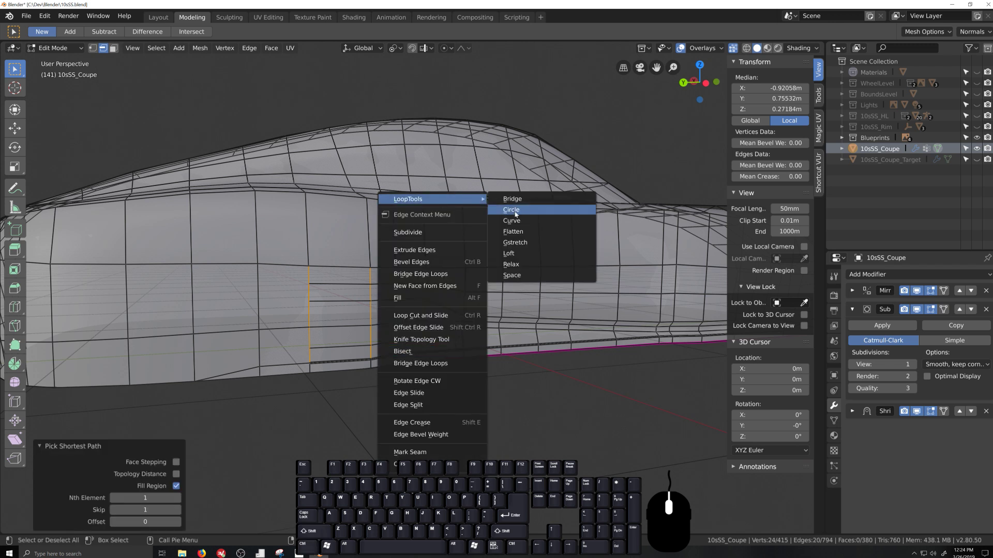
pyautogui.click(518, 276)
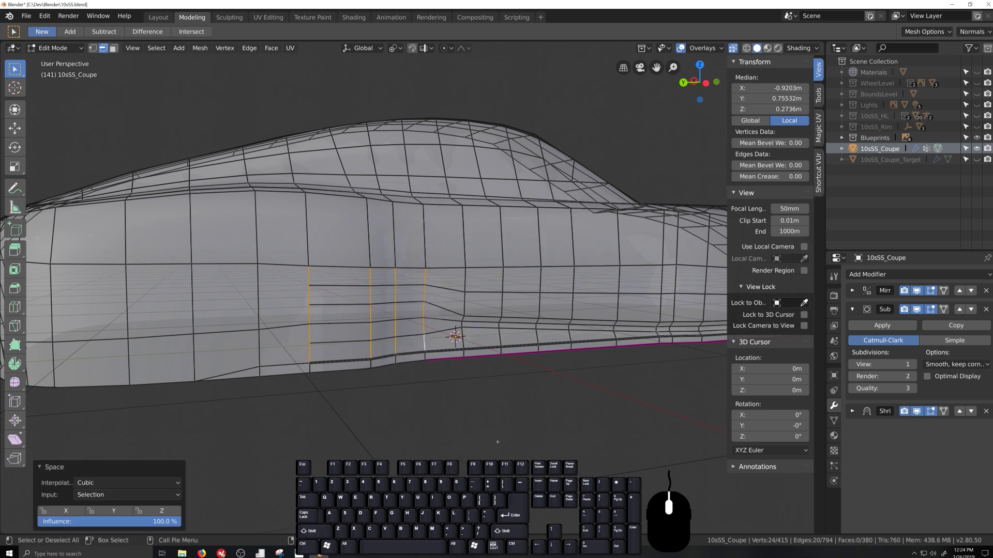
# Inspect the lower body side from several perspective angles in Object Mode and Edit Mode, and clear the selection.
pyautogui.press('`')
pyautogui.press('Tab')
pyautogui.scroll(-2, 470, 443)
pyautogui.press('Tab')
pyautogui.scroll(3, 470, 439)
pyautogui.press('`')
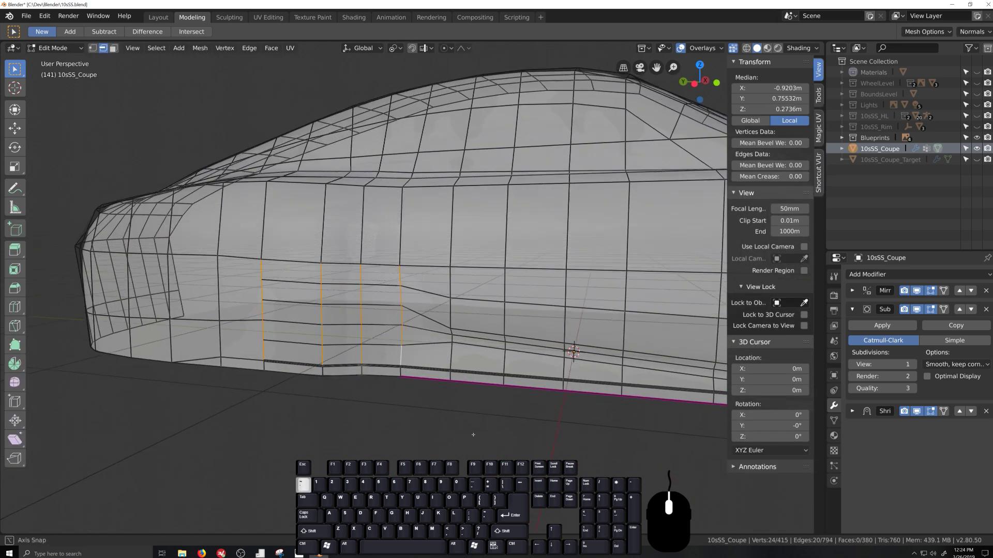
pyautogui.moveTo(473, 434); pyautogui.dragTo(436, 429, button='middle')
pyautogui.click(436, 429)
pyautogui.press('q')
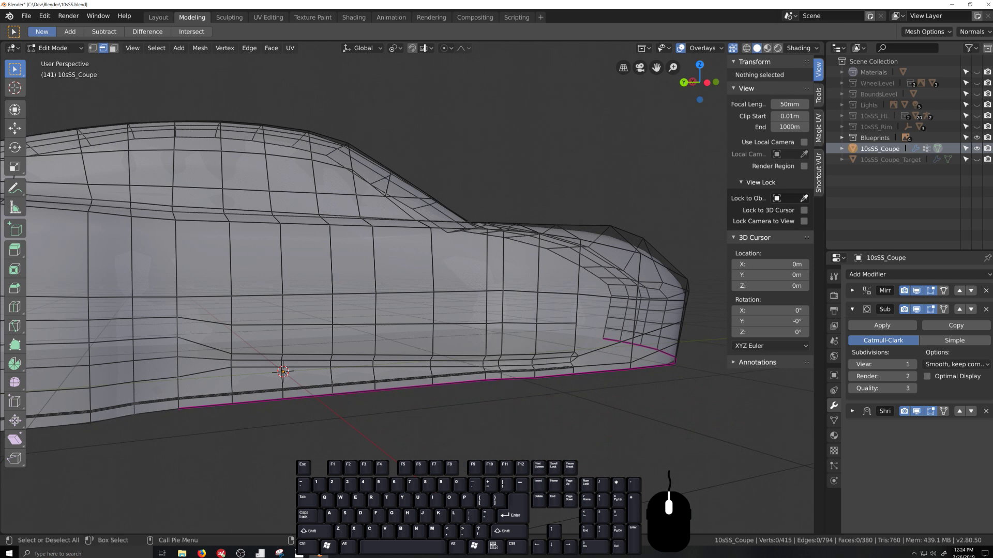
# In vertex select mode and the left orthographic view, add one centred loop cut down the body between the door and the front wheel's centre.
pyautogui.press('1')
pyautogui.press('ctrl+KP_3')
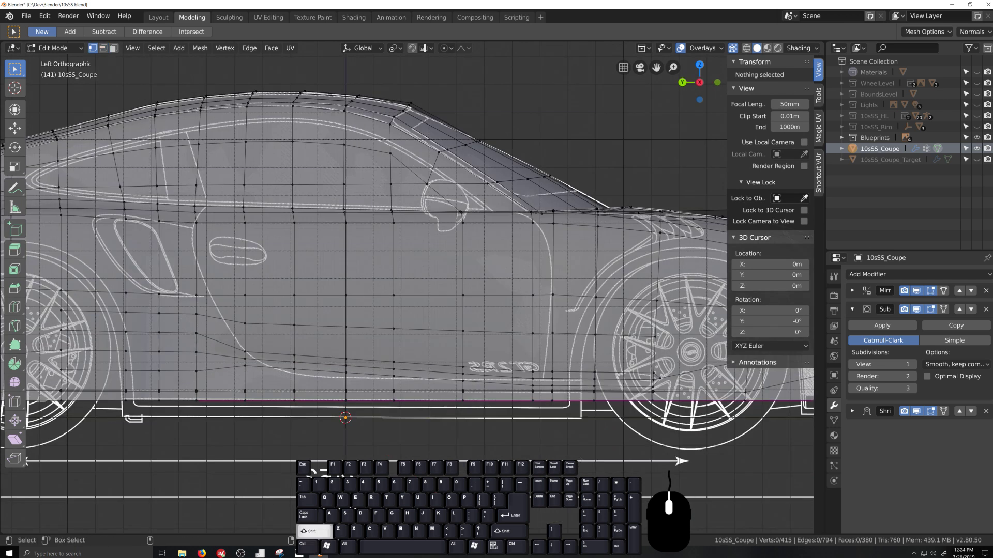
pyautogui.keyDown('shift'); pyautogui.moveTo(609, 417); pyautogui.dragTo(486, 406, button='middle'); pyautogui.keyUp('shift')
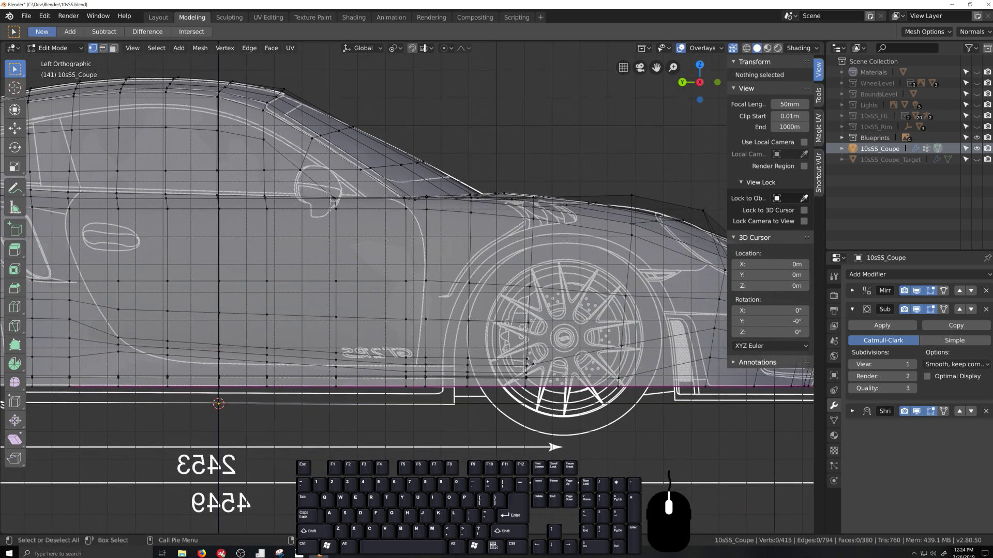
pyautogui.keyDown('shift'); pyautogui.moveTo(508, 216); pyautogui.dragTo(472, 292, button='middle'); pyautogui.keyUp('shift')
pyautogui.hotkey('ctrl', 'r')
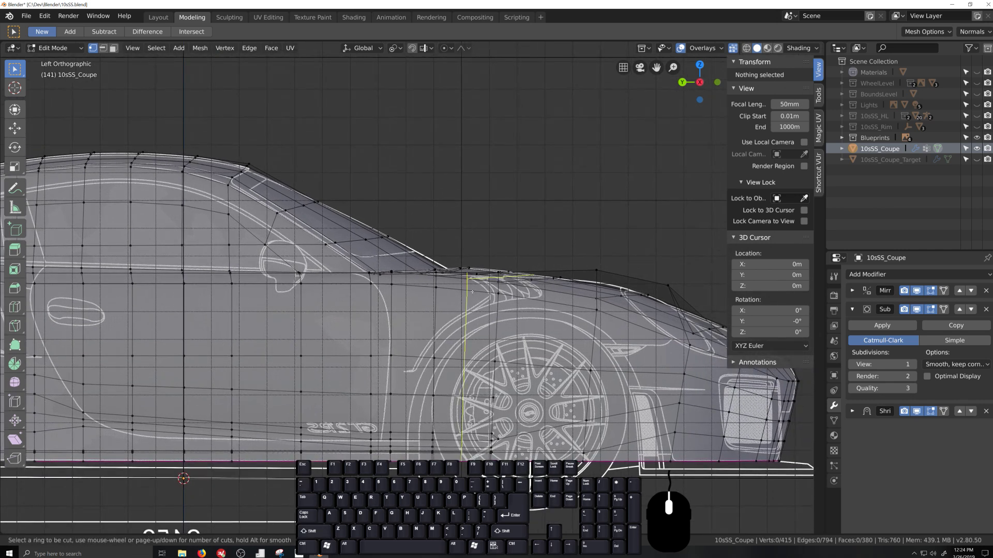
pyautogui.click(472, 292)
# Add two centred loop cuts across the fender above the front wheel's centre.
pyautogui.hotkey('ctrl', 'r')
pyautogui.scroll(1, 544, 306)
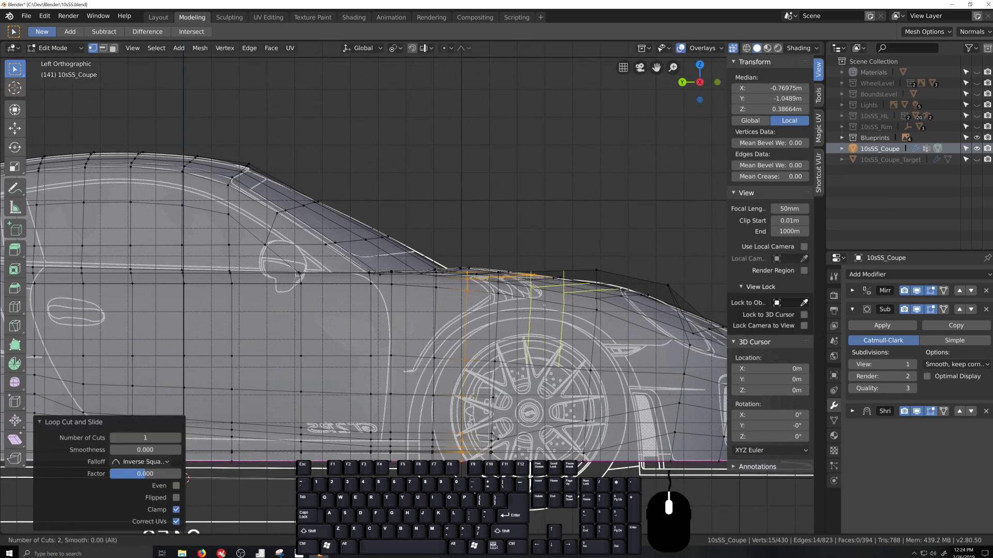
pyautogui.click(544, 305)
pyautogui.keyDown('shift'); pyautogui.moveTo(544, 305); pyautogui.dragTo(399, 282, button='middle'); pyautogui.keyUp('shift')
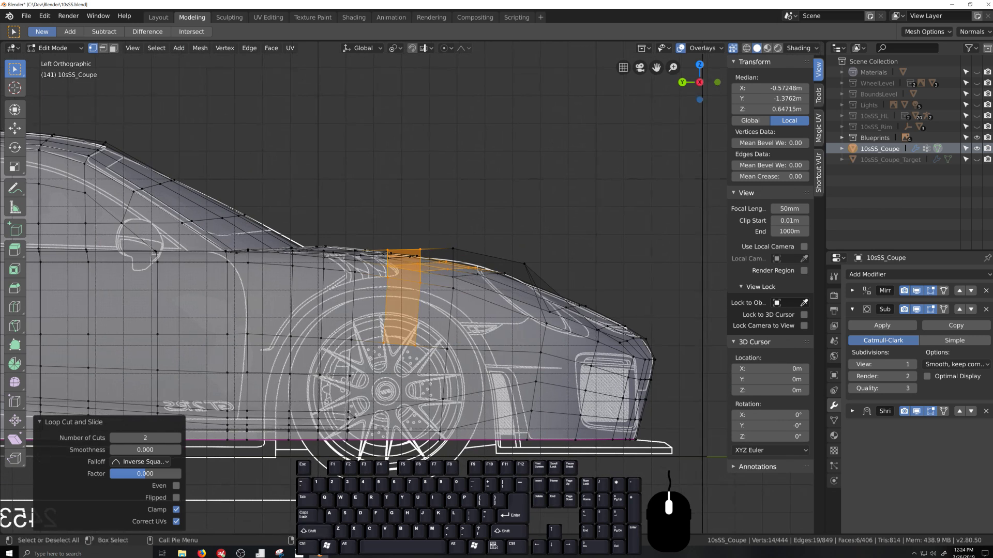
# Add one centred loop cut down the front fender along the front wheel's forward edge.
pyautogui.hotkey('ctrl', 'r')
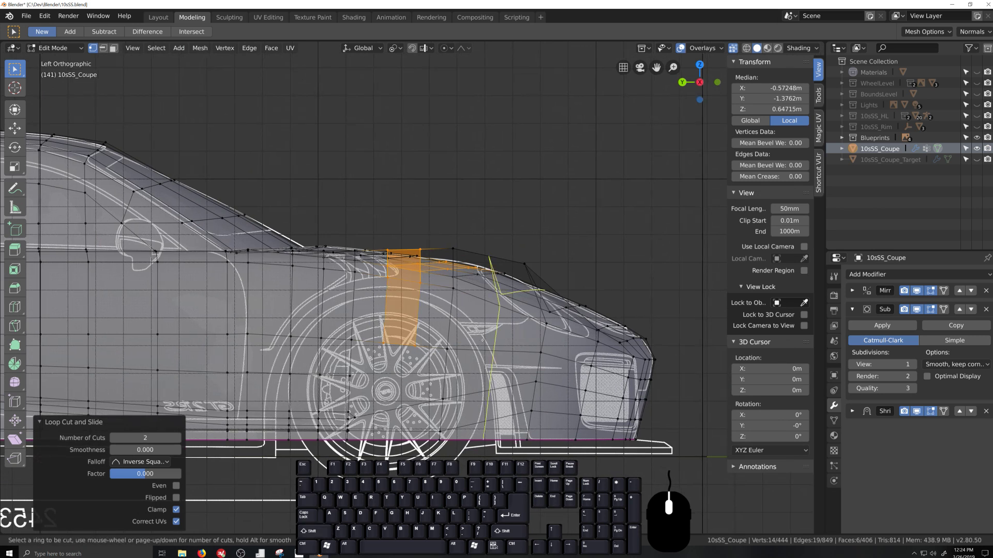
pyautogui.click(491, 306)
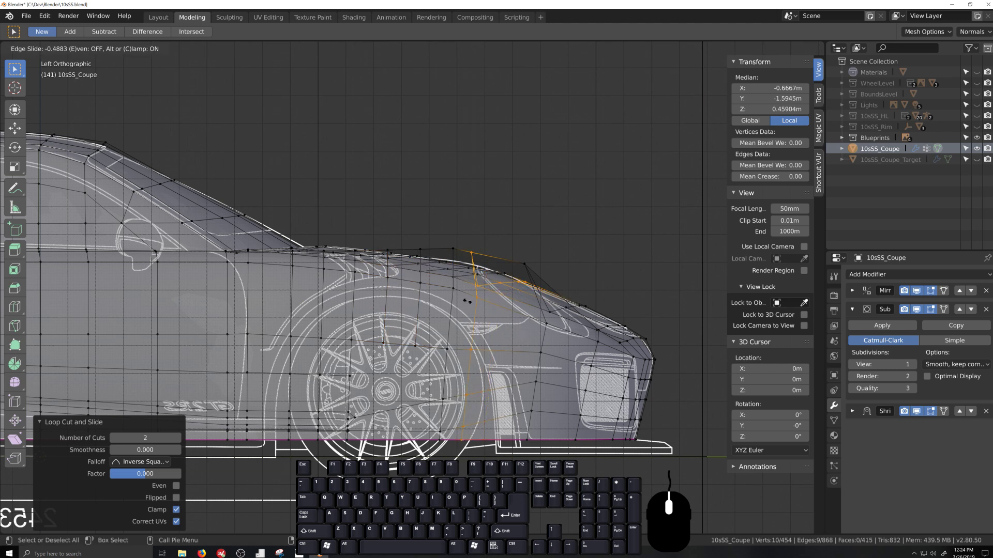
pyautogui.click(500, 309)
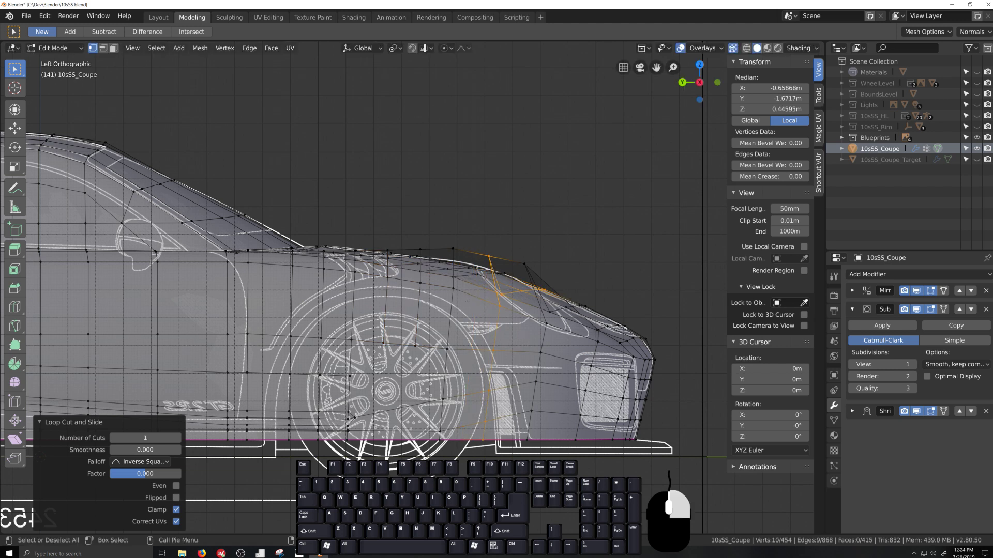
# Select the lower part of the newest loop, from the fender down to the sill, and edge slide it toward the wheel by a factor of -0.444.
pyautogui.click(499, 306)
pyautogui.keyDown('ctrl'); pyautogui.click(484, 440); pyautogui.keyUp('ctrl')
pyautogui.press('g')
pyautogui.press('g')
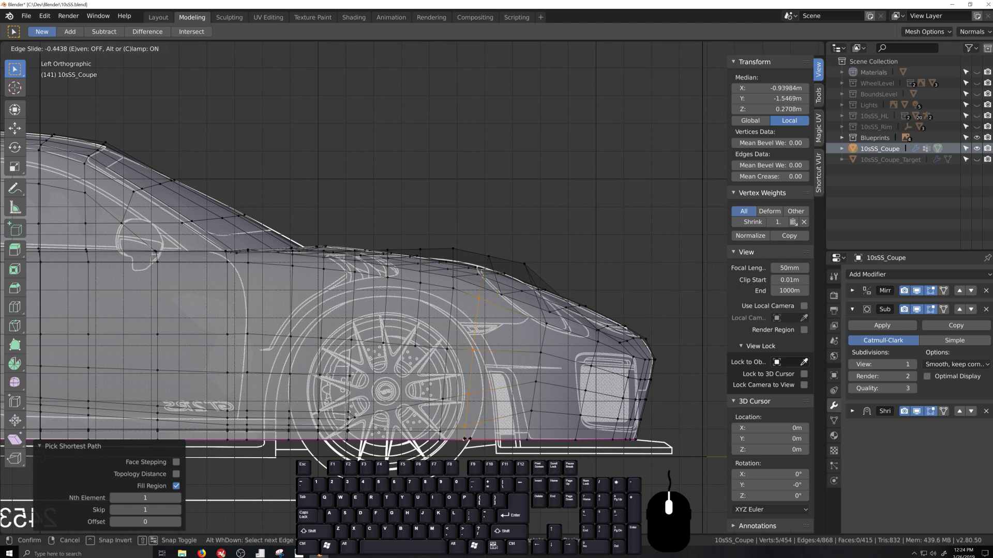
pyautogui.click(468, 438)
# Show the wireframe overlay on the whole body in Object Mode to examine its topology, and hide it again.
pyautogui.scroll(-1, 477, 384)
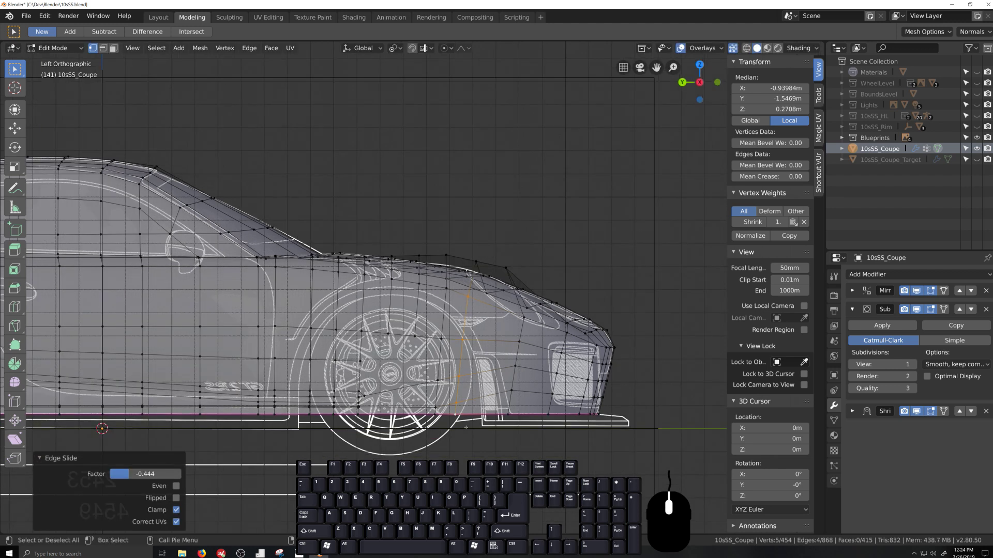
pyautogui.scroll(-1, 477, 384)
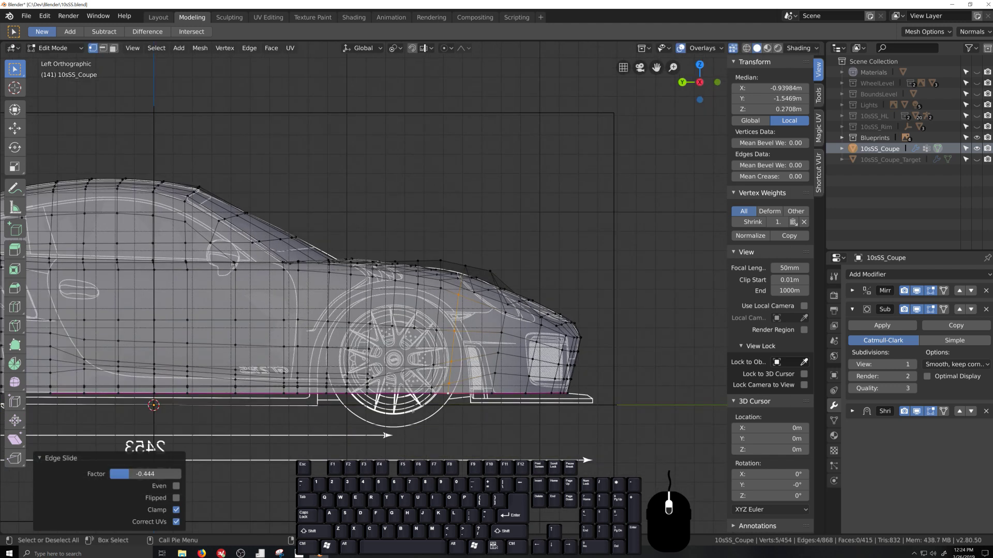
pyautogui.press('`')
pyautogui.hotkey('shift', '`')
pyautogui.press('Tab')
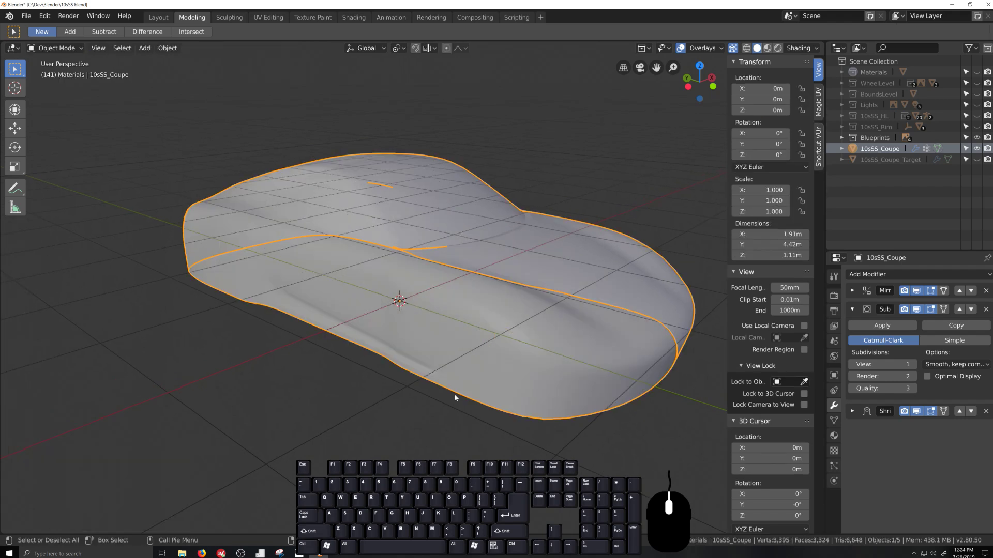
pyautogui.click(720, 48)
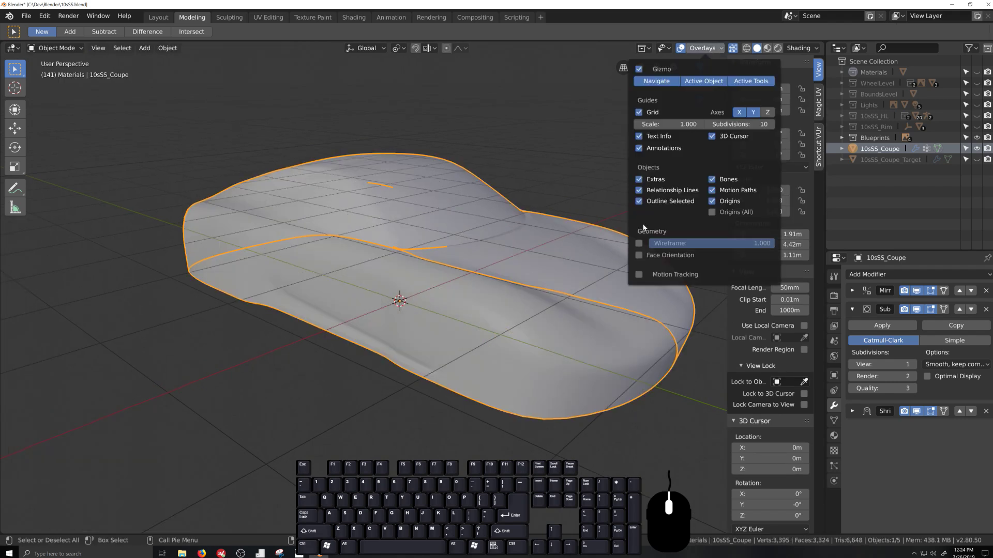
pyautogui.click(639, 243)
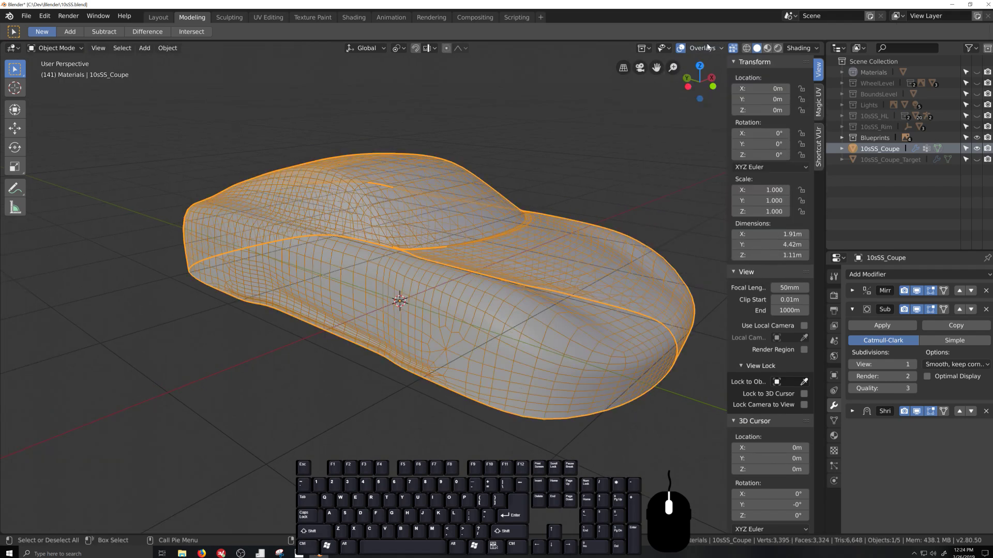
pyautogui.click(720, 48)
pyautogui.click(638, 243)
# Examine the body's surface with MatCap lighting in perspective and in the left orthographic view against the blueprint.
pyautogui.click(800, 48)
pyautogui.click(829, 81)
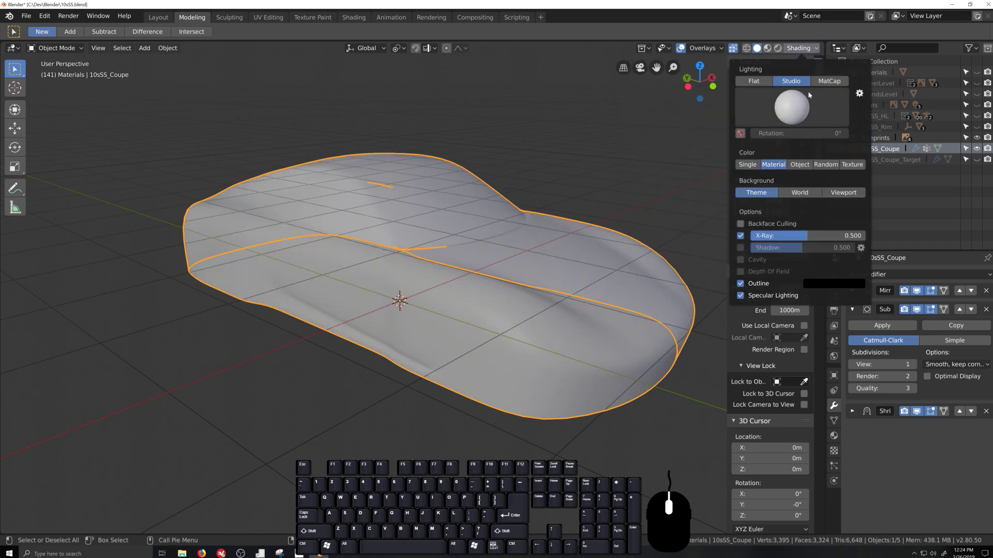
pyautogui.scroll(3, 465, 343)
pyautogui.moveTo(440, 376); pyautogui.dragTo(458, 390, button='middle')
pyautogui.moveTo(442, 382); pyautogui.dragTo(418, 351, button='middle')
pyautogui.press('ctrl+KP_3')
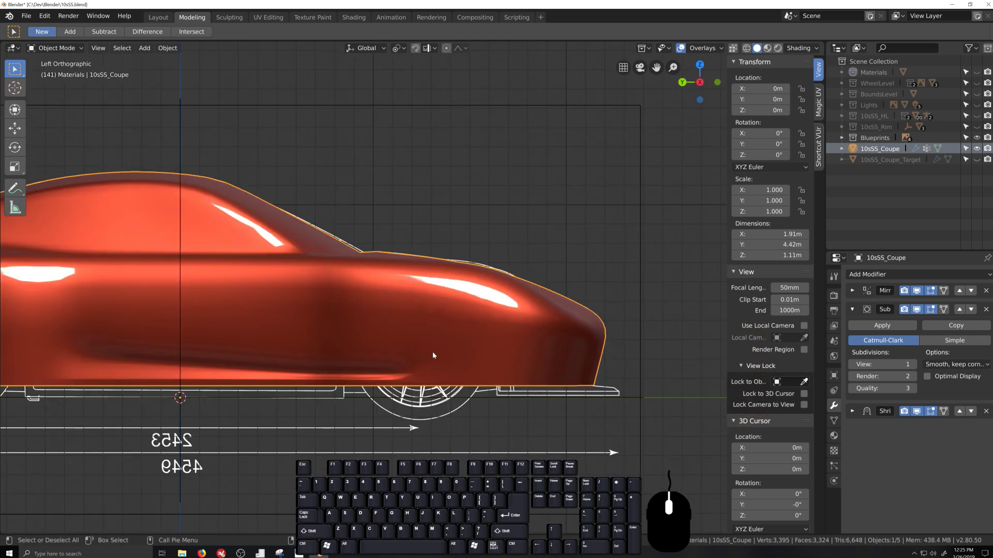
pyautogui.scroll(3, 426, 442)
pyautogui.scroll(-3, 425, 434)
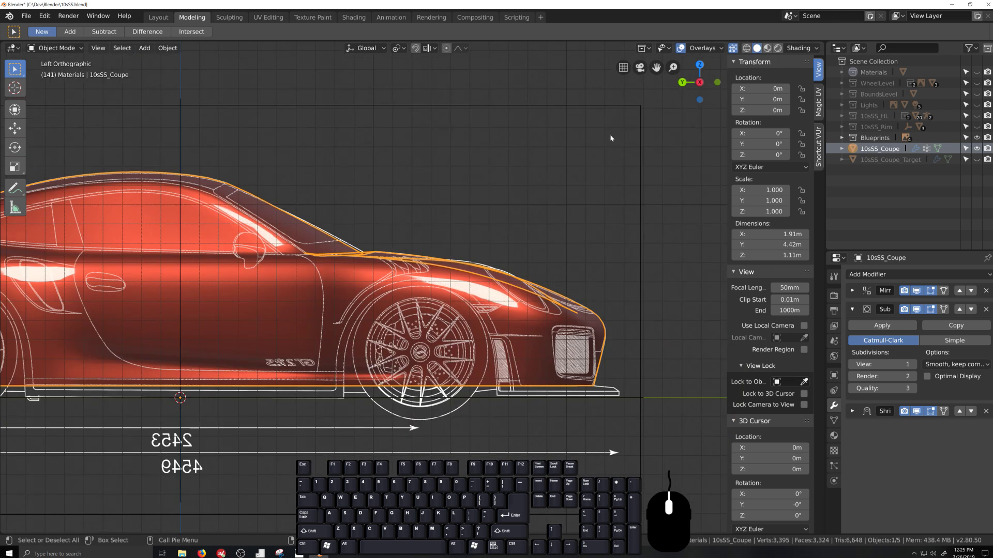
pyautogui.click(721, 48)
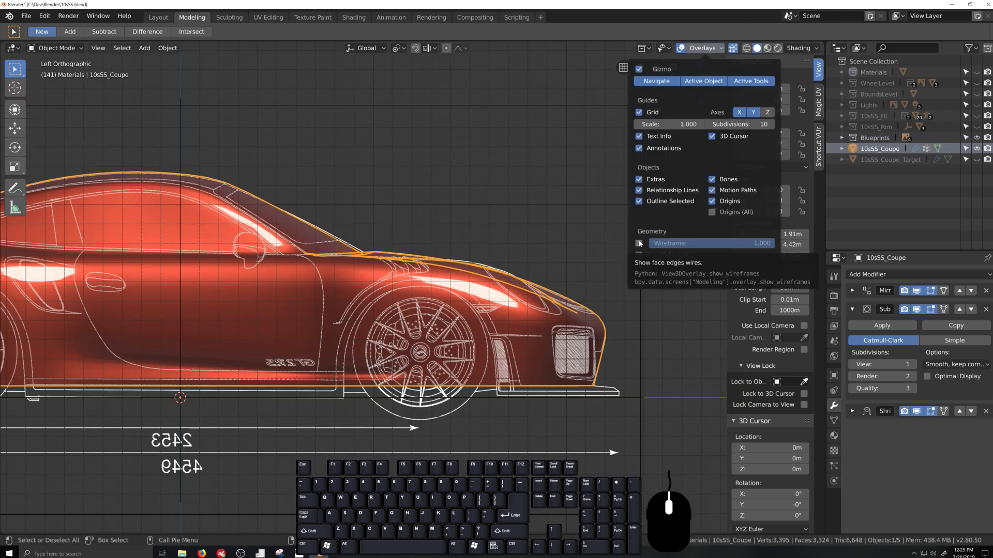
pyautogui.click(201, 554)
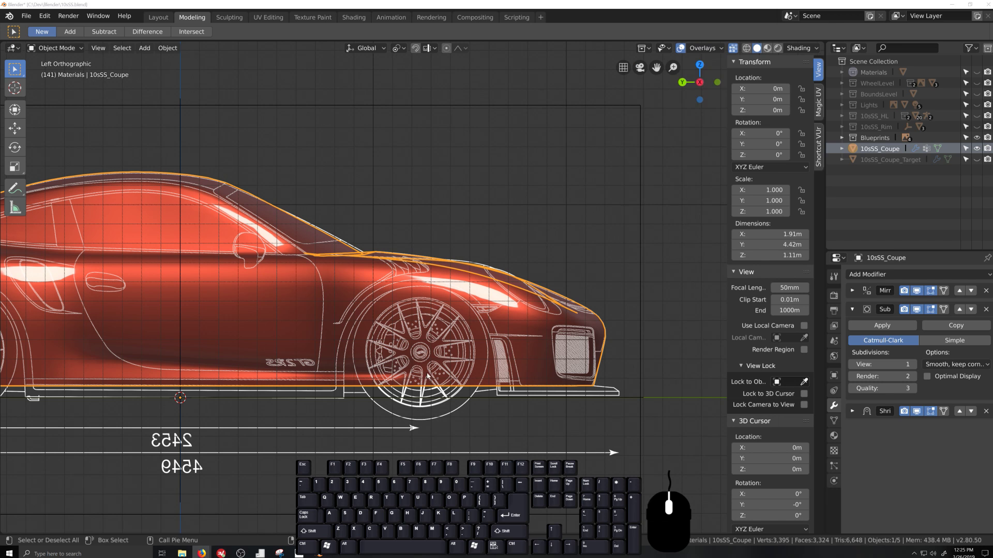
pyautogui.scroll(1, 427, 393)
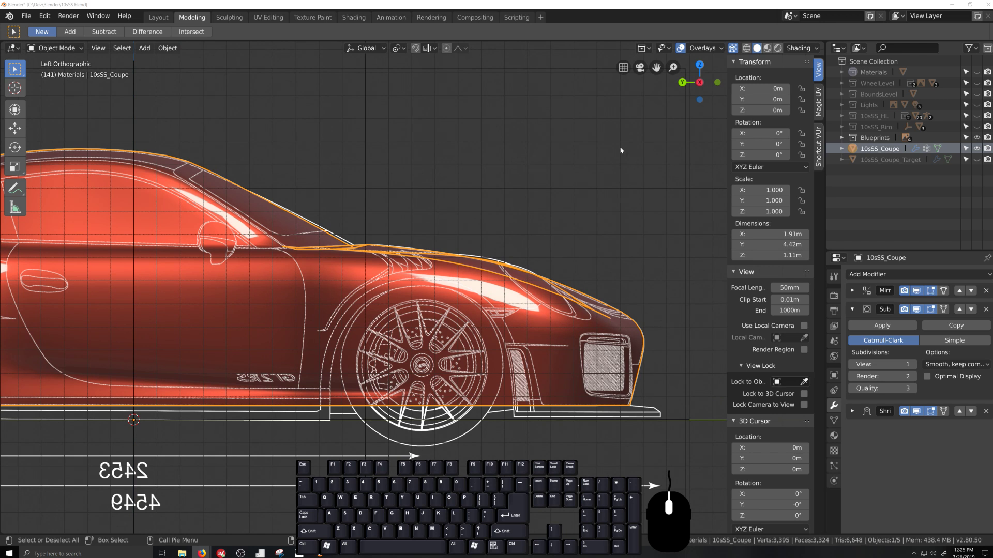
# Set the viewport lighting to Studio and return to Edit Mode on the car body.
pyautogui.click(801, 48)
pyautogui.click(791, 81)
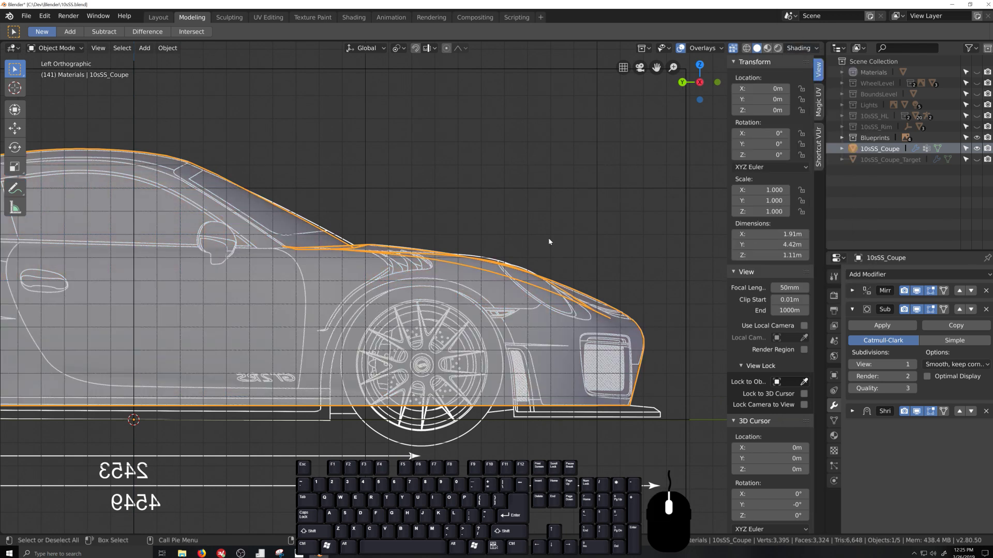
pyautogui.scroll(1, 421, 310)
pyautogui.press('Tab')
# Slide the vertices above and just ahead of the front wheel's centre along their vertical edges to follow the wheel arch.
pyautogui.keyDown('shift'); pyautogui.moveTo(410, 441); pyautogui.dragTo(481, 365, button='middle'); pyautogui.keyUp('shift')
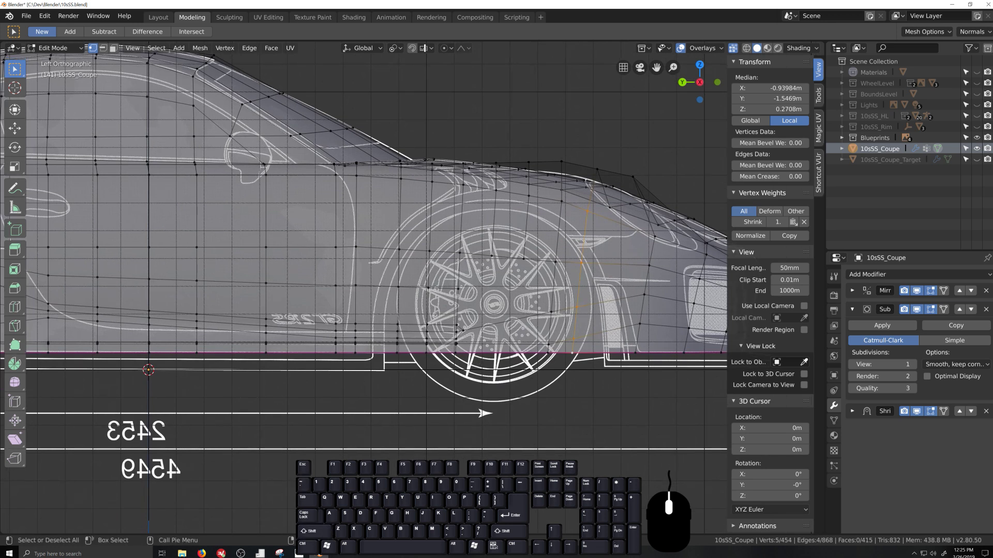
pyautogui.scroll(2, 419, 290)
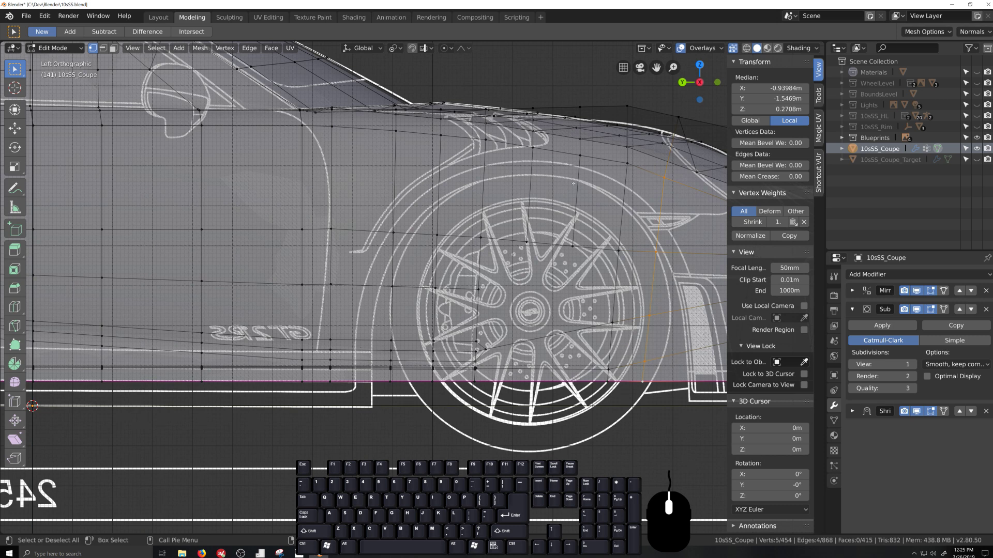
pyautogui.keyDown('shift'); pyautogui.moveTo(574, 269); pyautogui.dragTo(487, 272, button='middle'); pyautogui.keyUp('shift')
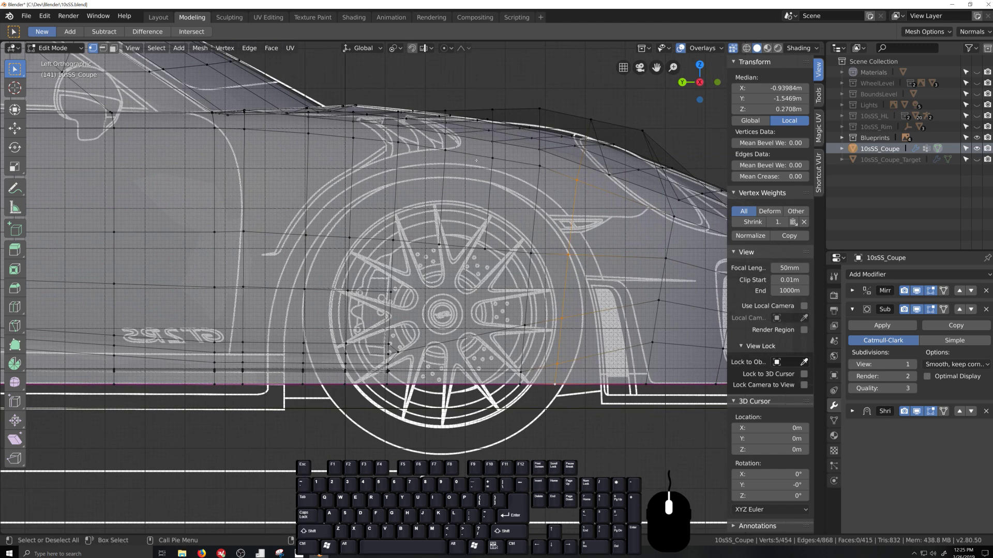
pyautogui.click(448, 152)
pyautogui.keyDown('shift'); pyautogui.click(490, 162); pyautogui.keyUp('shift')
pyautogui.press('g')
pyautogui.press('g')
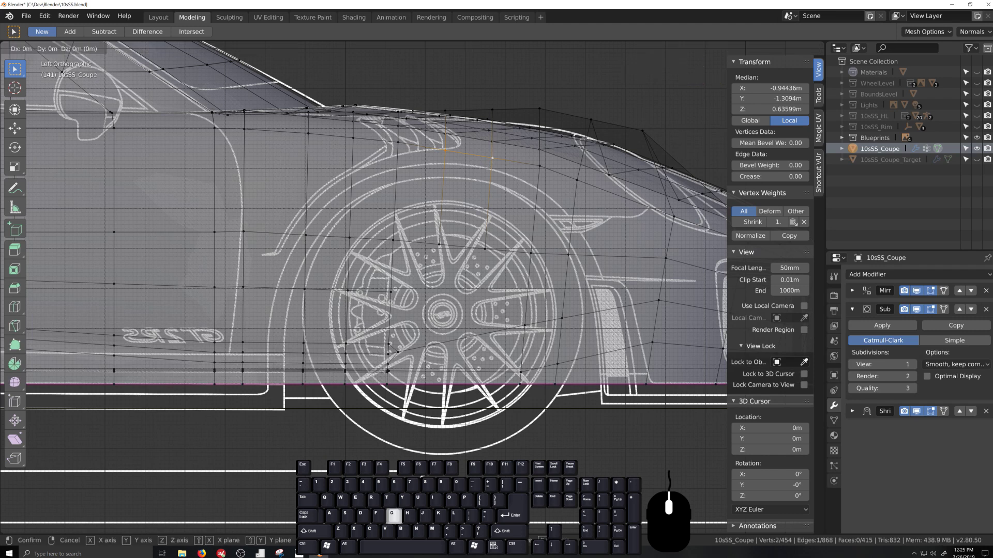
pyautogui.click(493, 158)
pyautogui.click(492, 155)
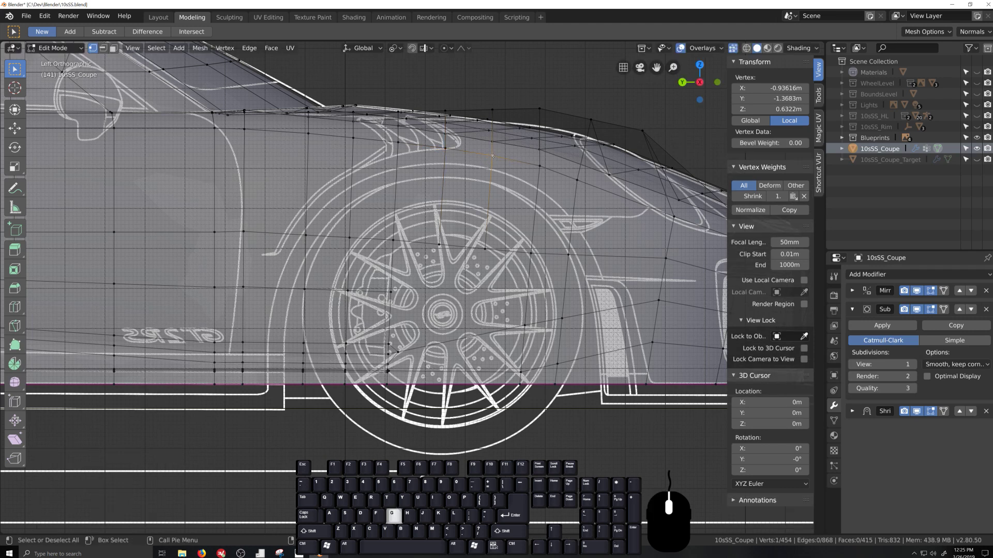
pyautogui.press('g')
pyautogui.press('g')
pyautogui.click(434, 156)
# Vertex slide the points directly above, behind and farther ahead of the front wheel's centre to follow the arch, using factor 0.027 for the foremost.
pyautogui.click(446, 150)
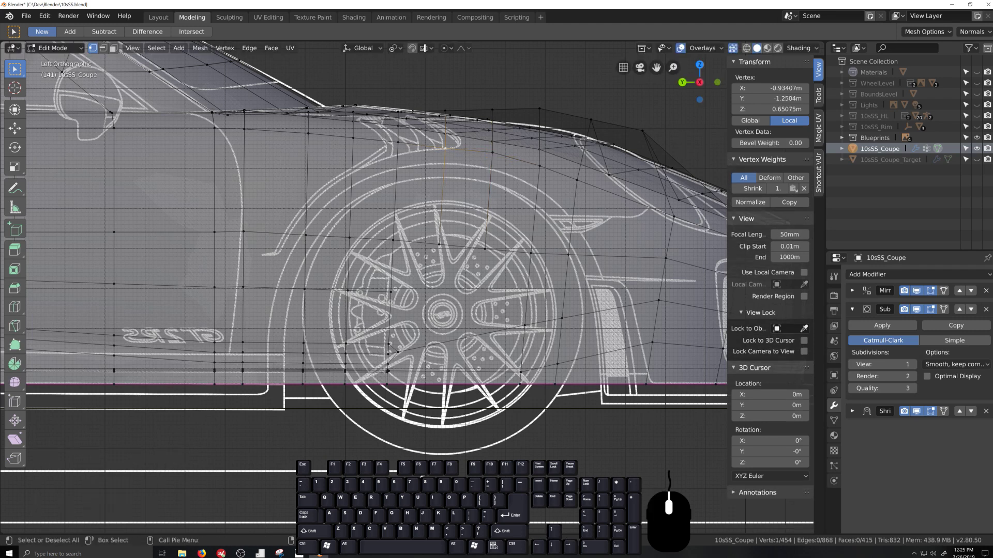
pyautogui.press('g')
pyautogui.press('g')
pyautogui.click(445, 148)
pyautogui.click(398, 145)
pyautogui.press('g')
pyautogui.press('g')
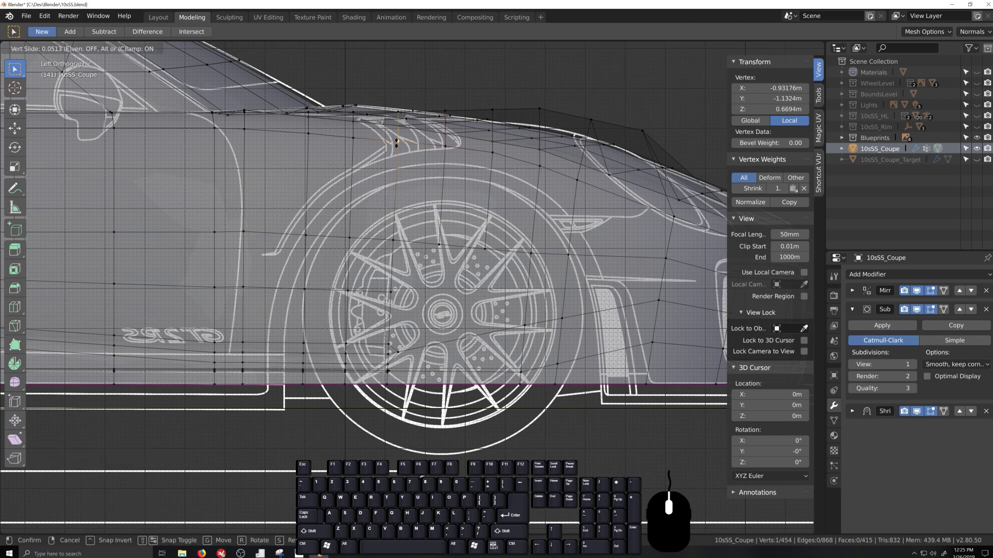
pyautogui.click(397, 144)
pyautogui.click(541, 166)
pyautogui.press('g')
pyautogui.press('g')
pyautogui.click(543, 168)
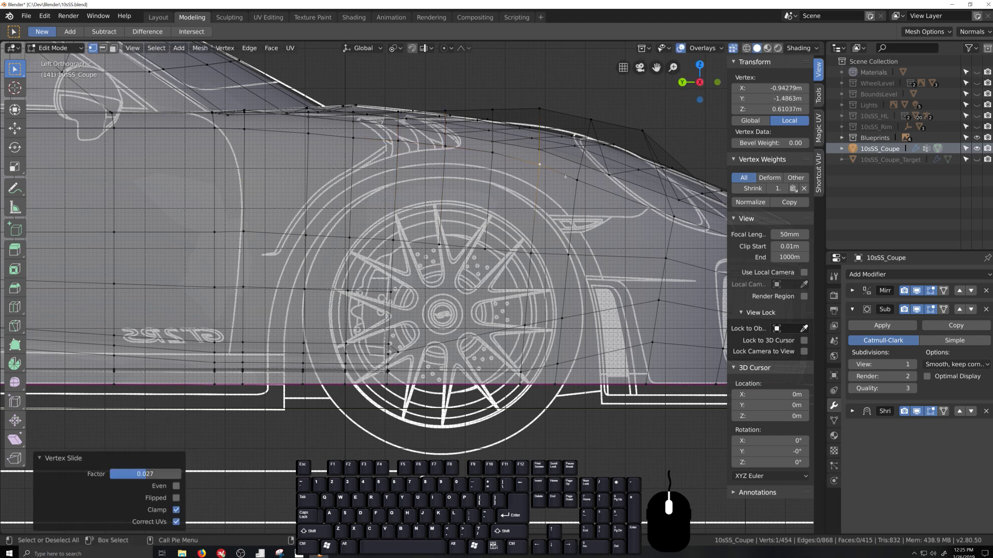
# Vertex slide the point above and well ahead of the front wheel's centre by factor 0.015 to follow the arch.
pyautogui.click(577, 180)
pyautogui.press('g')
pyautogui.press('g')
pyautogui.click(588, 185)
# Knife-cut the front wheel arch outline into the body along the blueprint, from the sill behind the wheel over to the lower bumper ahead.
pyautogui.press('k')
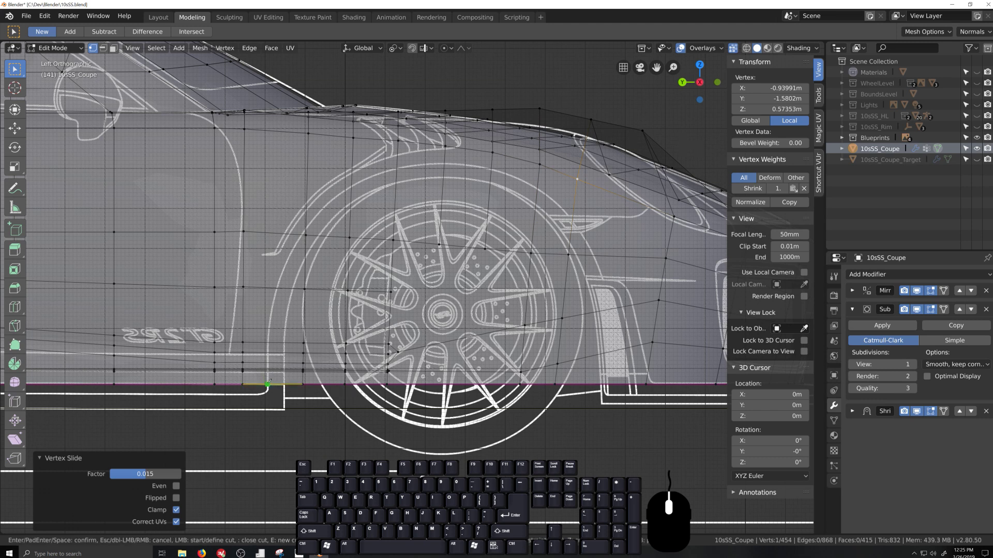
pyautogui.click(268, 384)
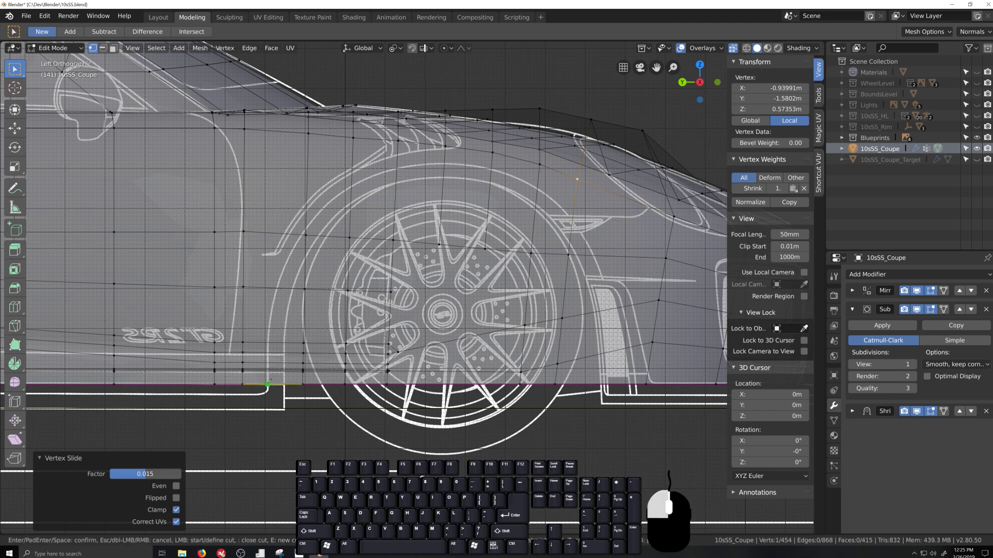
pyautogui.click(271, 321)
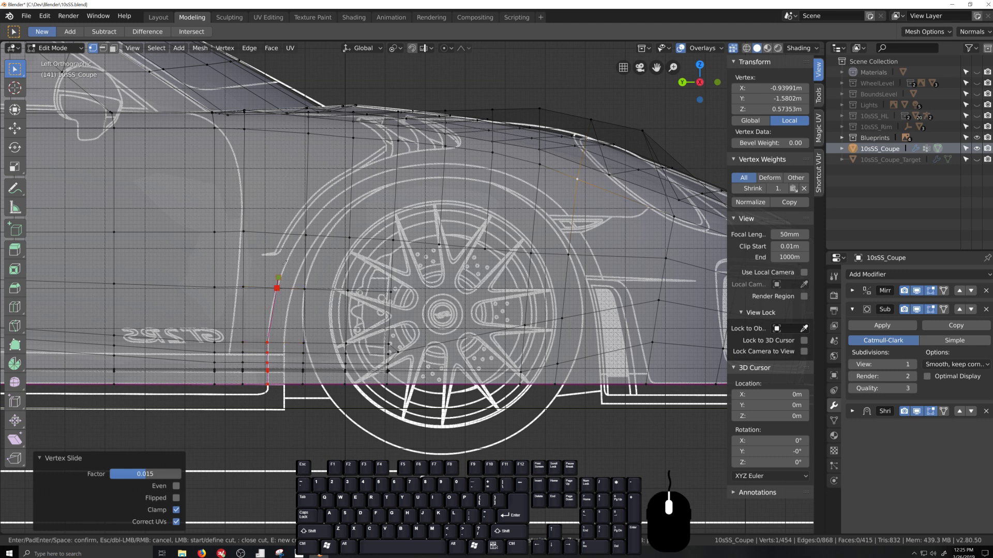
pyautogui.click(301, 235)
pyautogui.click(306, 229)
pyautogui.click(352, 185)
pyautogui.click(396, 169)
pyautogui.click(443, 164)
pyautogui.click(491, 169)
pyautogui.click(538, 188)
pyautogui.click(572, 221)
pyautogui.click(594, 255)
pyautogui.click(613, 308)
pyautogui.click(640, 428)
pyautogui.press('Return')
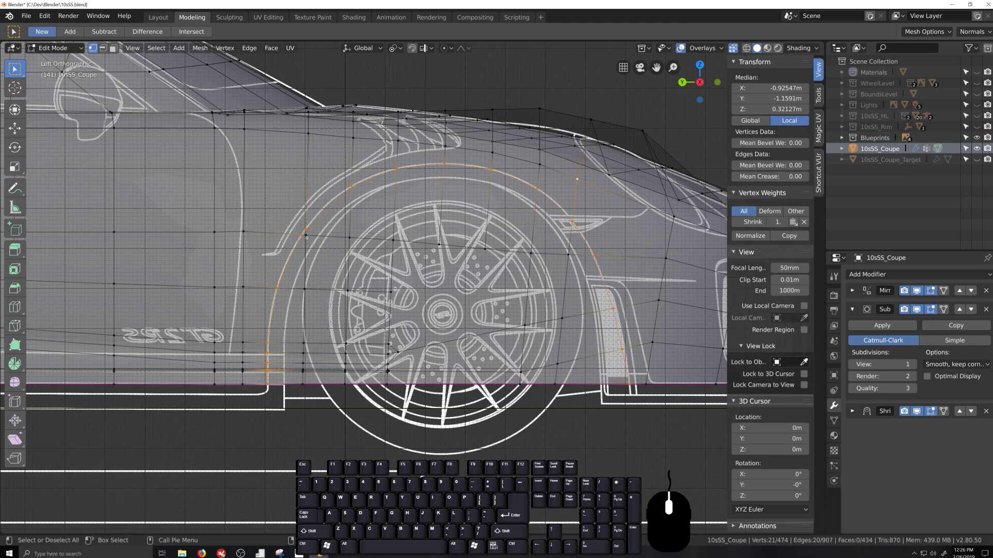
# Select the mesh region inside the front wheel arch cut and delete its vertices to open the wheel well.
pyautogui.keyDown('ctrl'); pyautogui.keyDown('shift'); pyautogui.click(554, 391); pyautogui.keyUp('shift'); pyautogui.keyUp('ctrl')
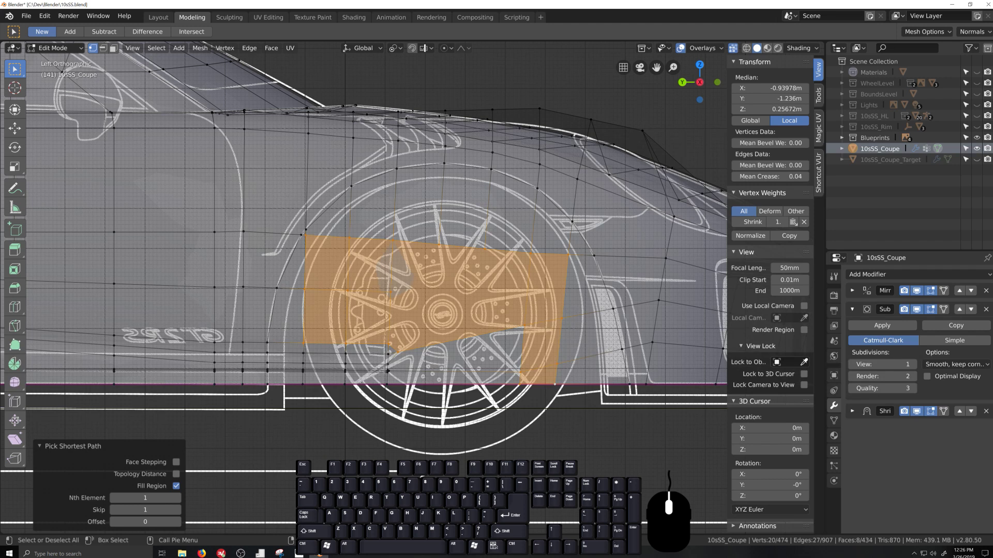
pyautogui.keyDown('ctrl'); pyautogui.keyDown('shift'); pyautogui.click(304, 385); pyautogui.keyUp('shift'); pyautogui.keyUp('ctrl')
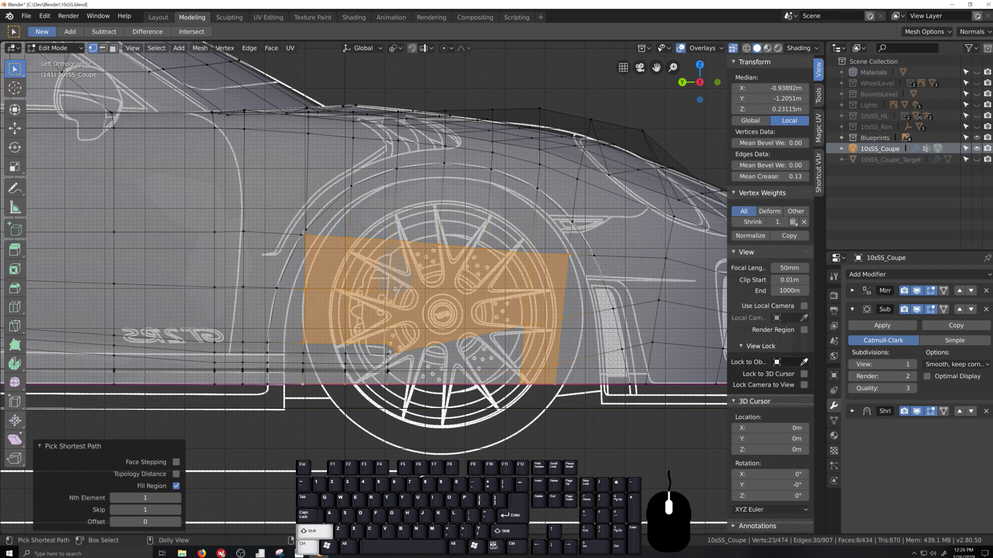
pyautogui.keyDown('ctrl'); pyautogui.keyDown('shift'); pyautogui.click(389, 354); pyautogui.keyUp('shift'); pyautogui.keyUp('ctrl')
pyautogui.press('x')
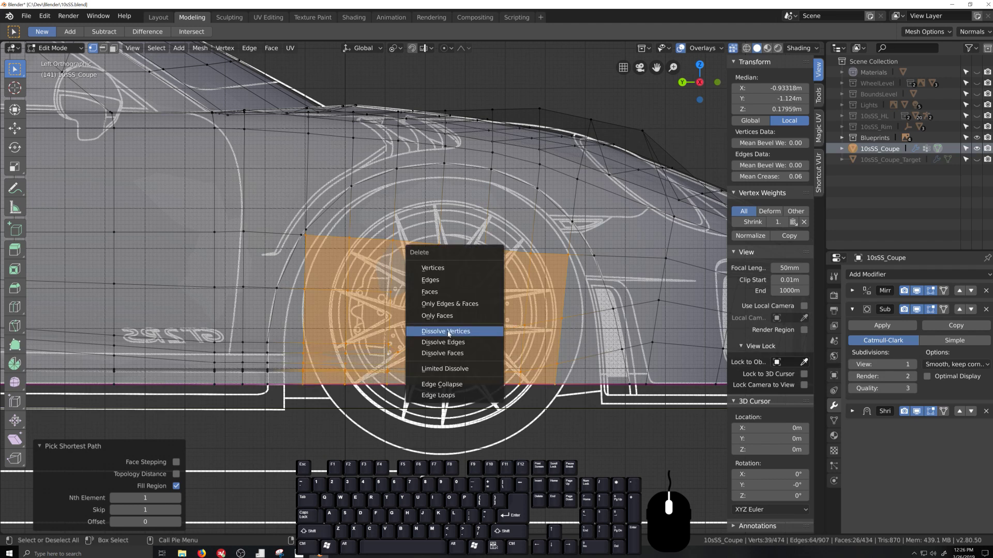
pyautogui.click(455, 270)
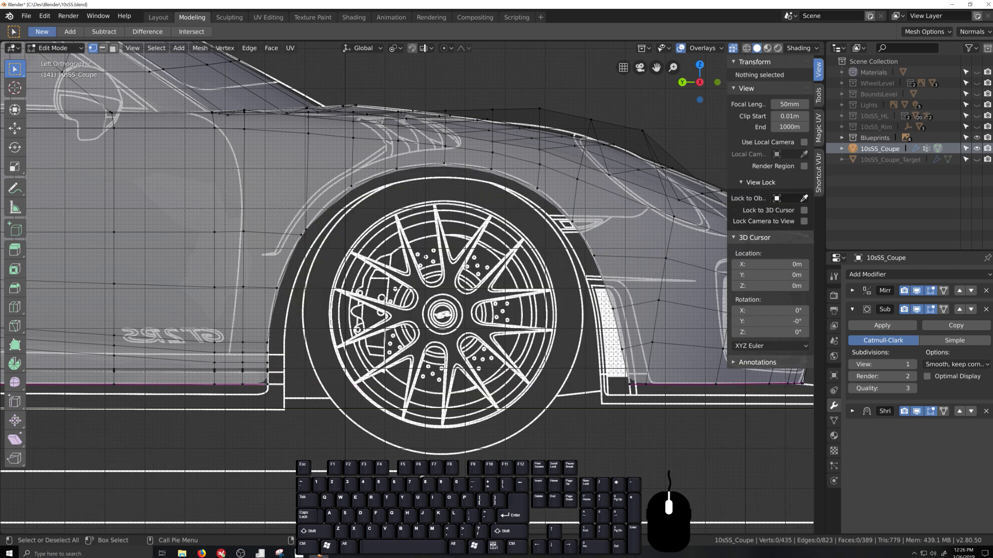
# Merge at center the two nearly coincident vertices on the rear upper edge of the front wheel arch.
pyautogui.scroll(3, 331, 305)
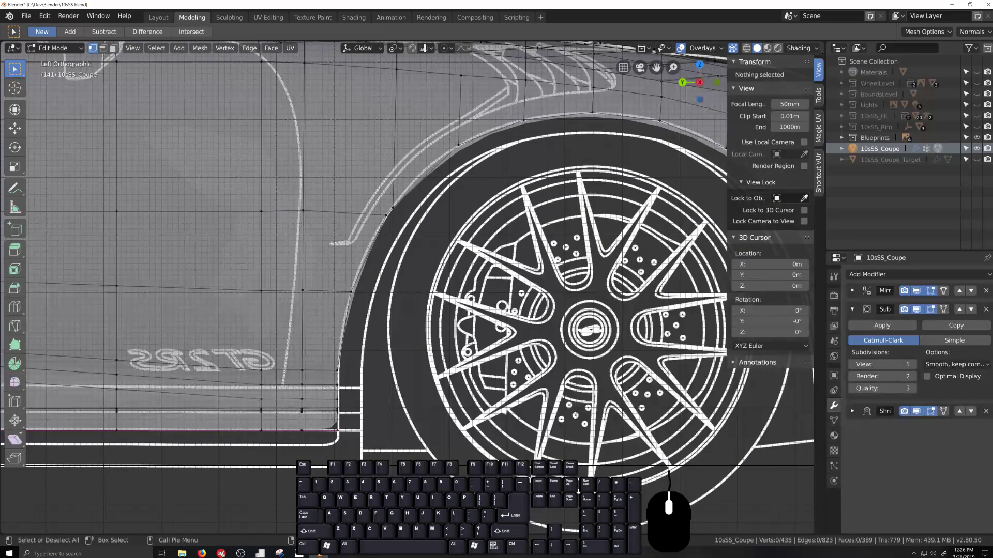
pyautogui.scroll(1, 403, 228)
pyautogui.keyDown('shift'); pyautogui.moveTo(402, 228); pyautogui.dragTo(445, 355, button='middle'); pyautogui.keyUp('shift')
pyautogui.scroll(2, 446, 355)
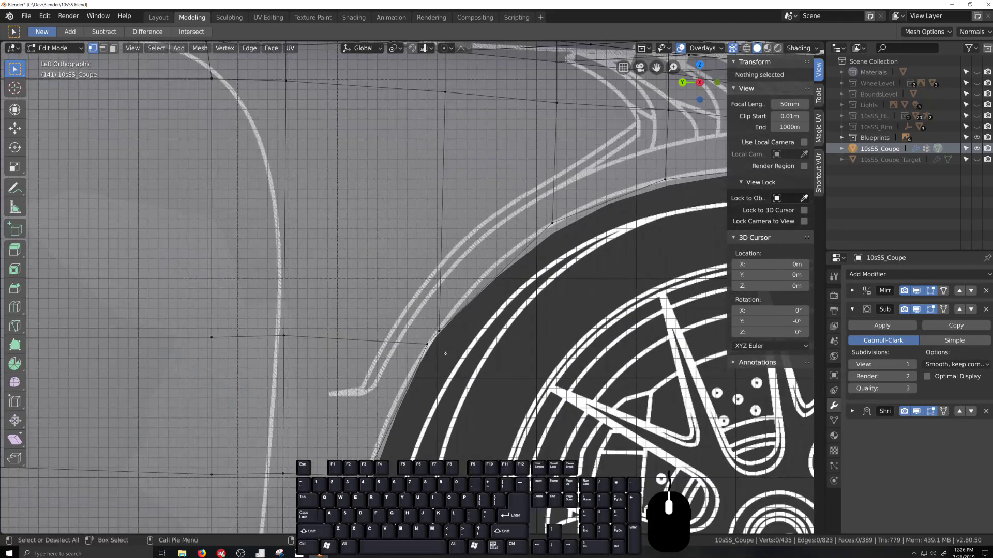
pyautogui.click(427, 345)
pyautogui.moveTo(427, 345); pyautogui.dragTo(440, 335)
pyautogui.keyDown('shift'); pyautogui.click(439, 333); pyautogui.keyUp('shift')
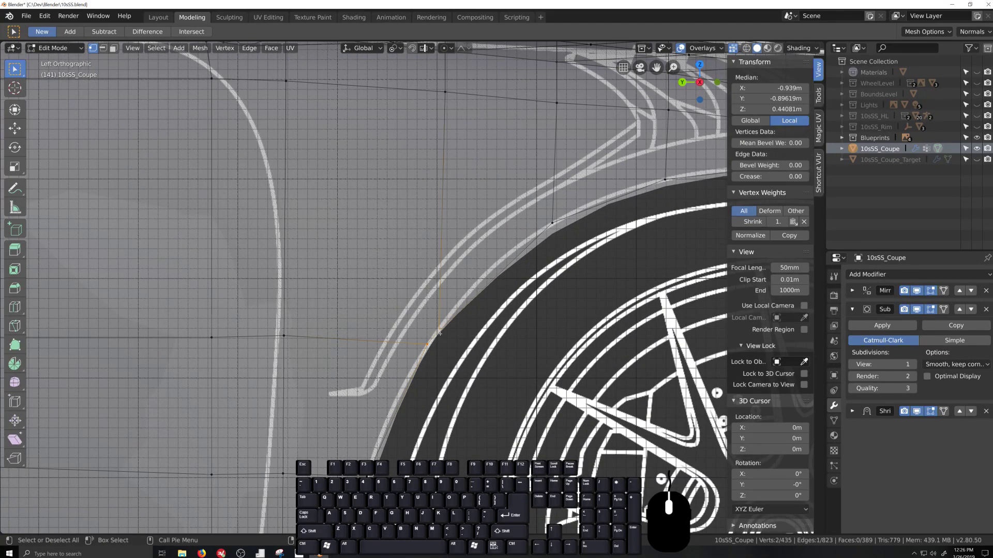
pyautogui.rightClick(440, 335)
pyautogui.click(440, 337)
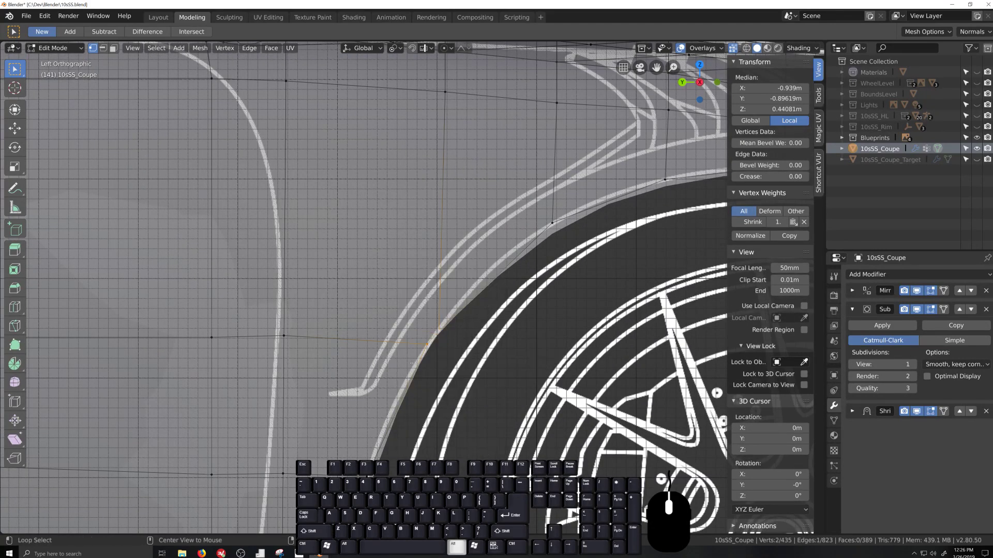
pyautogui.hotkey('alt', 'm')
pyautogui.click(411, 361)
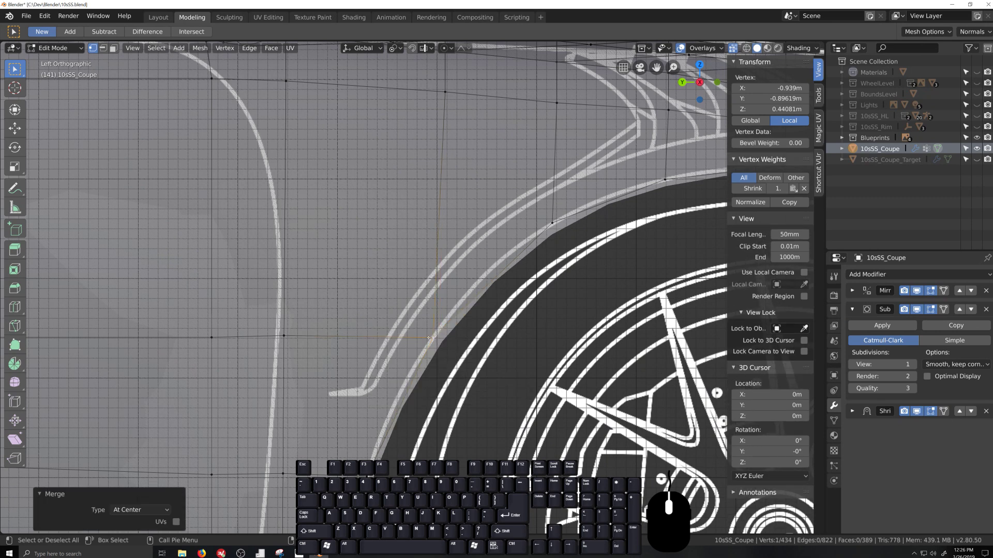
# Add a centred loop cut across the upper front bumper and connect its outer end vertex to the front wheel arch's edge.
pyautogui.keyDown('shift'); pyautogui.moveTo(528, 137); pyautogui.dragTo(421, 235, button='middle'); pyautogui.keyUp('shift')
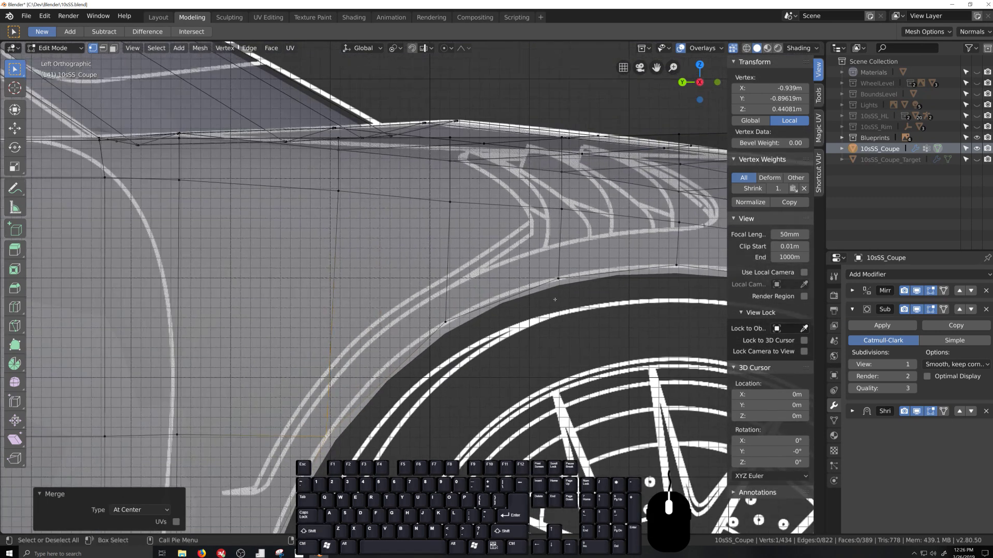
pyautogui.keyDown('shift'); pyautogui.moveTo(554, 299); pyautogui.dragTo(378, 295, button='middle'); pyautogui.keyUp('shift')
pyautogui.keyDown('shift'); pyautogui.moveTo(523, 264); pyautogui.dragTo(415, 267, button='middle'); pyautogui.keyUp('shift')
pyautogui.keyDown('shift'); pyautogui.moveTo(513, 389); pyautogui.dragTo(414, 319, button='middle'); pyautogui.keyUp('shift')
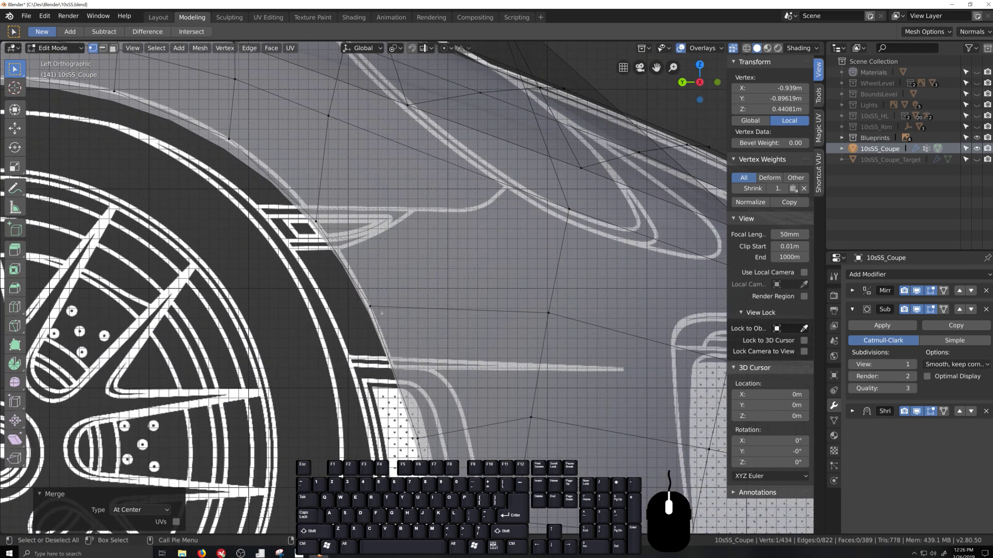
pyautogui.scroll(-5, 398, 302)
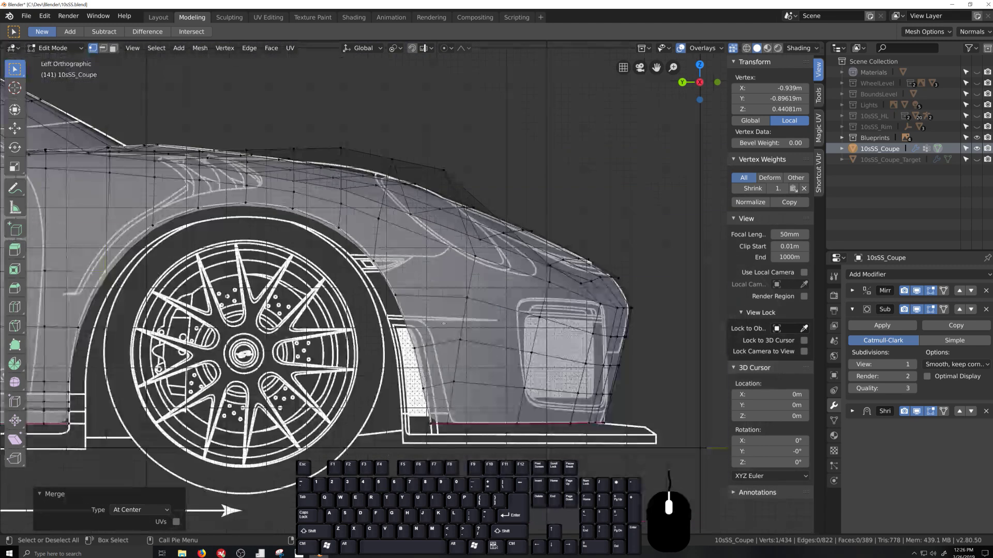
pyautogui.moveTo(398, 302); pyautogui.dragTo(476, 290, button='middle')
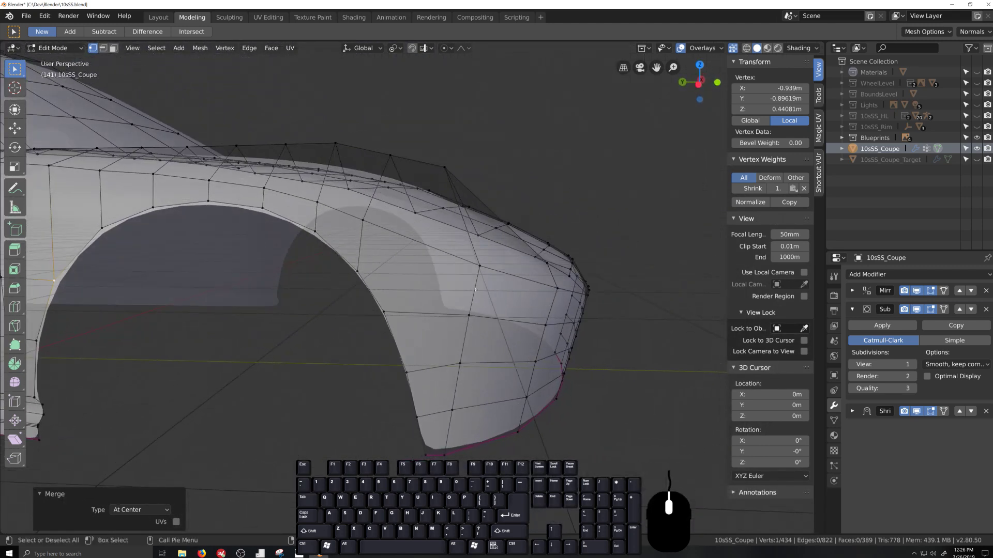
pyautogui.hotkey('ctrl', 'r')
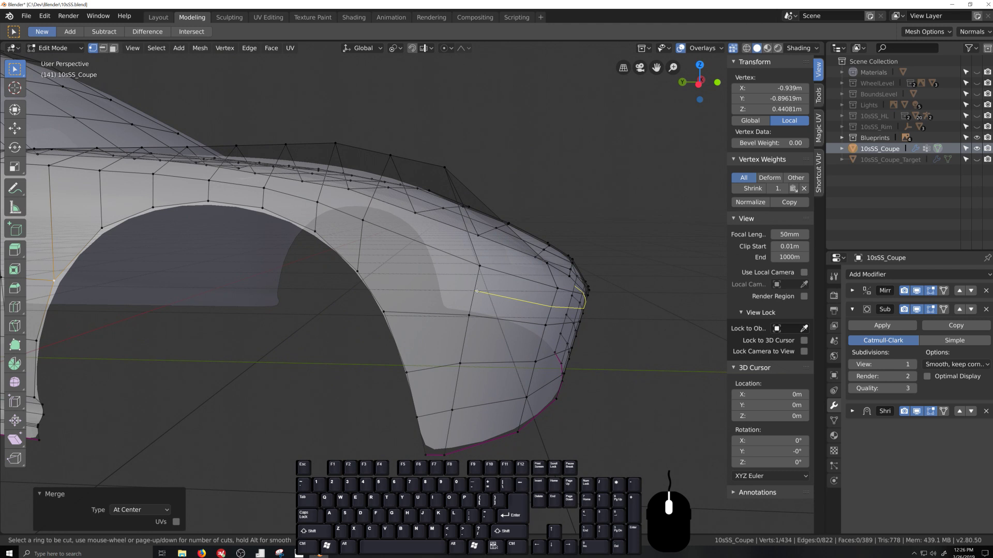
pyautogui.click(476, 293)
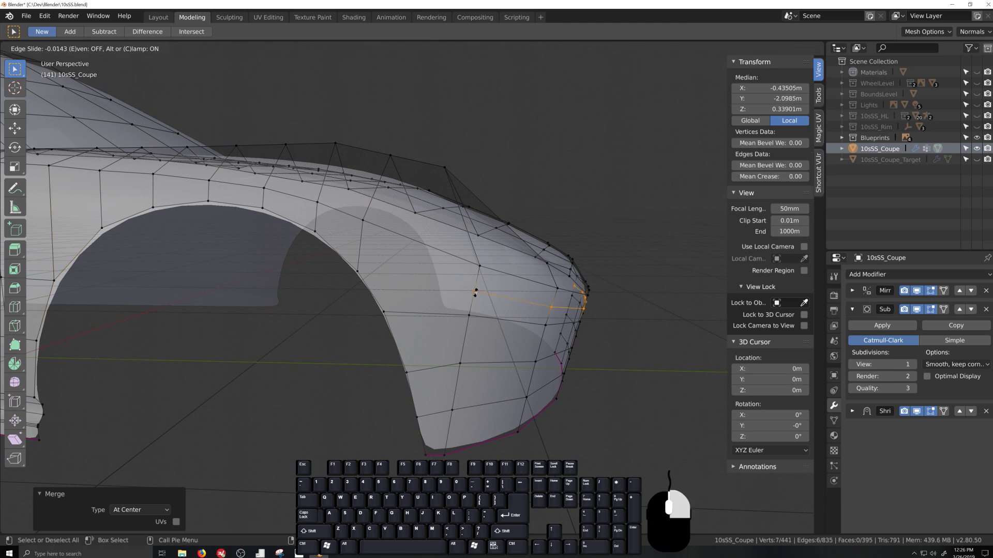
pyautogui.rightClick(476, 292)
pyautogui.click(475, 291)
pyautogui.keyDown('shift'); pyautogui.click(359, 273); pyautogui.keyUp('shift')
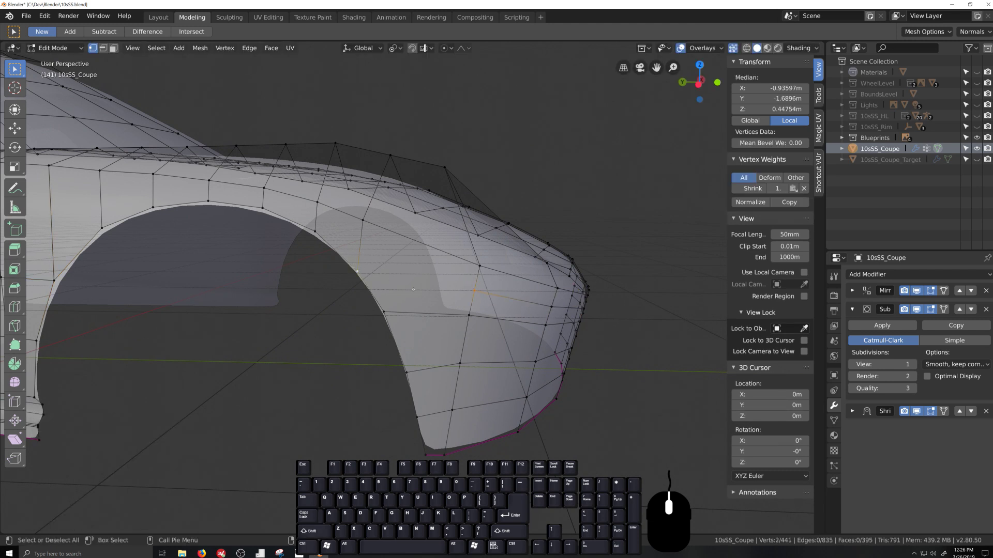
pyautogui.press('j')
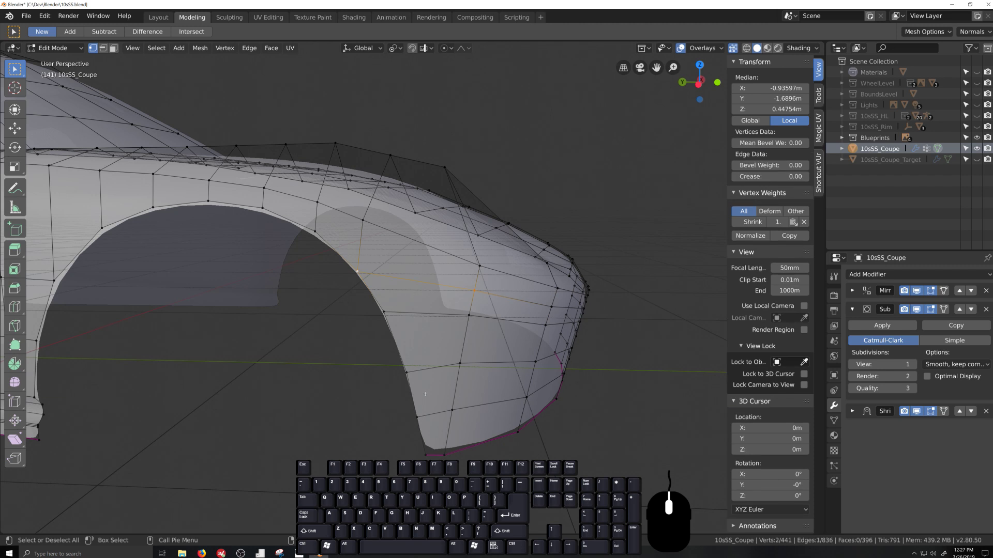
# In edge select mode, select all vertical edge columns of the front bumper from the centre line to the one nearest the wheel arch.
pyautogui.moveTo(425, 394); pyautogui.dragTo(241, 360, button='middle')
pyautogui.scroll(1, 302, 369)
pyautogui.keyDown('shift'); pyautogui.moveTo(504, 327); pyautogui.dragTo(442, 330, button='middle'); pyautogui.keyUp('shift')
pyautogui.press('2')
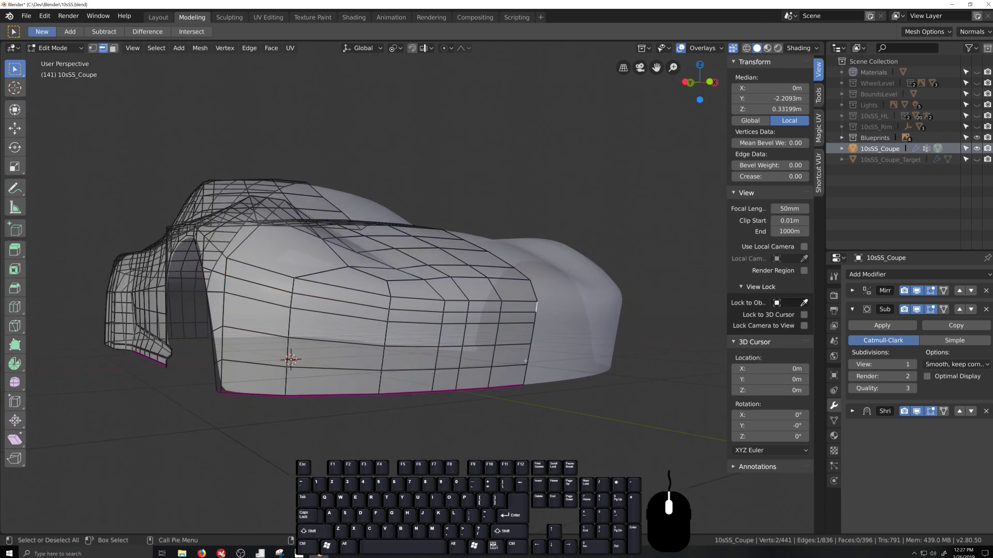
pyautogui.keyDown('ctrl'); pyautogui.keyDown('shift'); pyautogui.click(525, 375); pyautogui.keyUp('shift'); pyautogui.keyUp('ctrl')
pyautogui.keyDown('shift'); pyautogui.click(491, 376); pyautogui.keyUp('shift')
pyautogui.keyDown('ctrl'); pyautogui.keyDown('shift'); pyautogui.click(500, 307); pyautogui.keyUp('shift'); pyautogui.keyUp('ctrl')
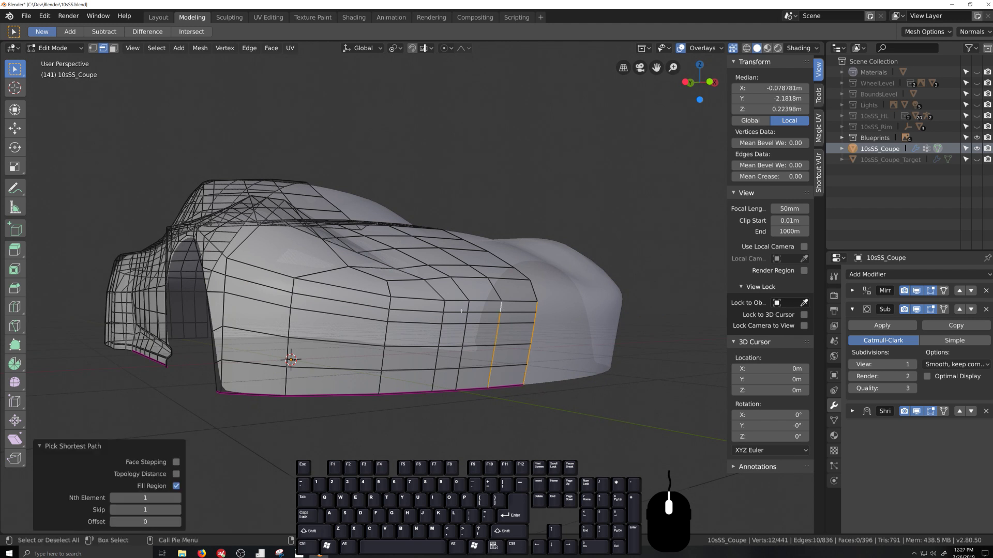
pyautogui.keyDown('shift'); pyautogui.click(469, 307); pyautogui.keyUp('shift')
pyautogui.keyDown('ctrl'); pyautogui.keyDown('shift'); pyautogui.click(458, 381); pyautogui.keyUp('shift'); pyautogui.keyUp('ctrl')
pyautogui.keyDown('shift'); pyautogui.click(433, 385); pyautogui.keyUp('shift')
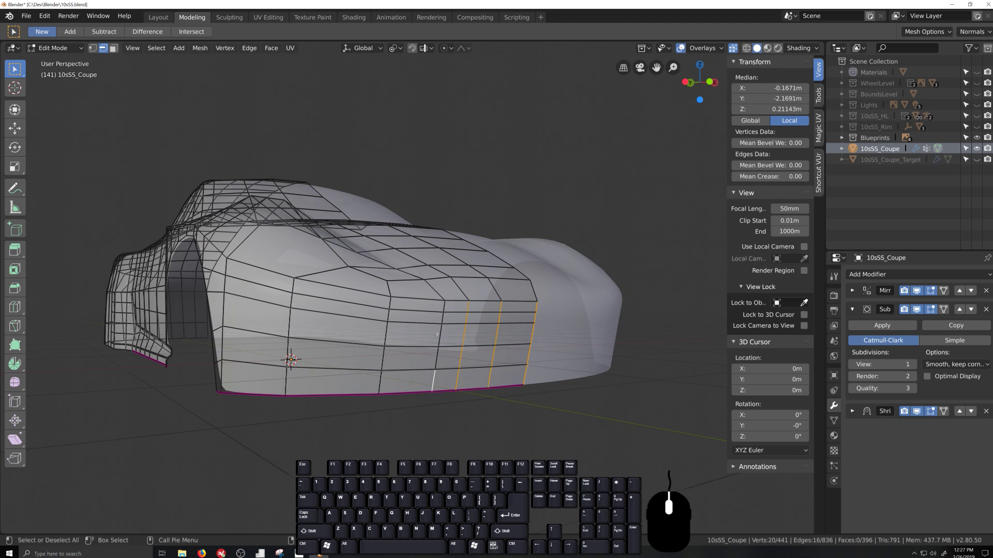
pyautogui.keyDown('ctrl'); pyautogui.keyDown('shift'); pyautogui.click(444, 305); pyautogui.keyUp('shift'); pyautogui.keyUp('ctrl')
pyautogui.keyDown('shift'); pyautogui.click(391, 304); pyautogui.keyUp('shift')
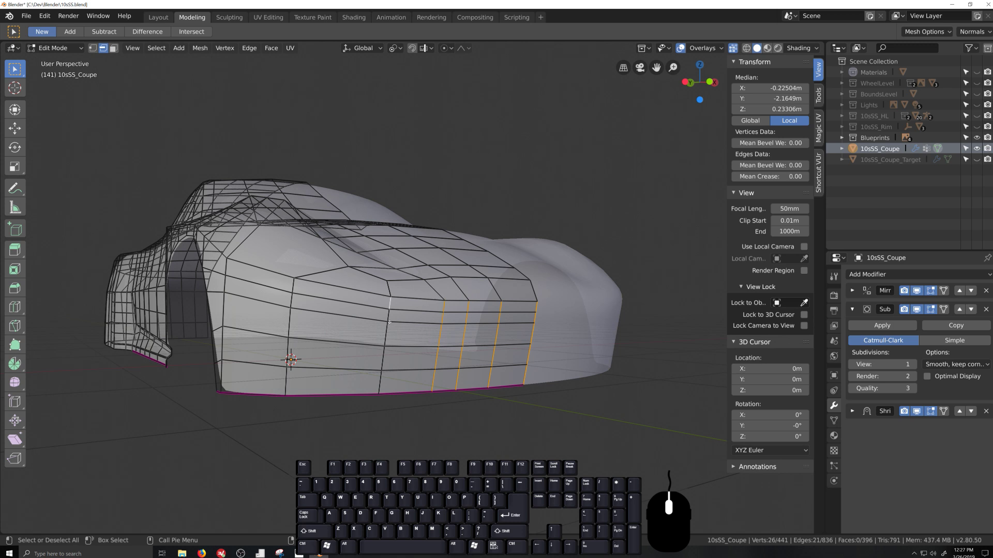
pyautogui.keyDown('ctrl'); pyautogui.keyDown('shift'); pyautogui.click(381, 383); pyautogui.keyUp('shift'); pyautogui.keyUp('ctrl')
pyautogui.keyDown('shift'); pyautogui.click(287, 384); pyautogui.keyUp('shift')
pyautogui.keyDown('ctrl'); pyautogui.keyDown('shift'); pyautogui.click(294, 289); pyautogui.keyUp('shift'); pyautogui.keyUp('ctrl')
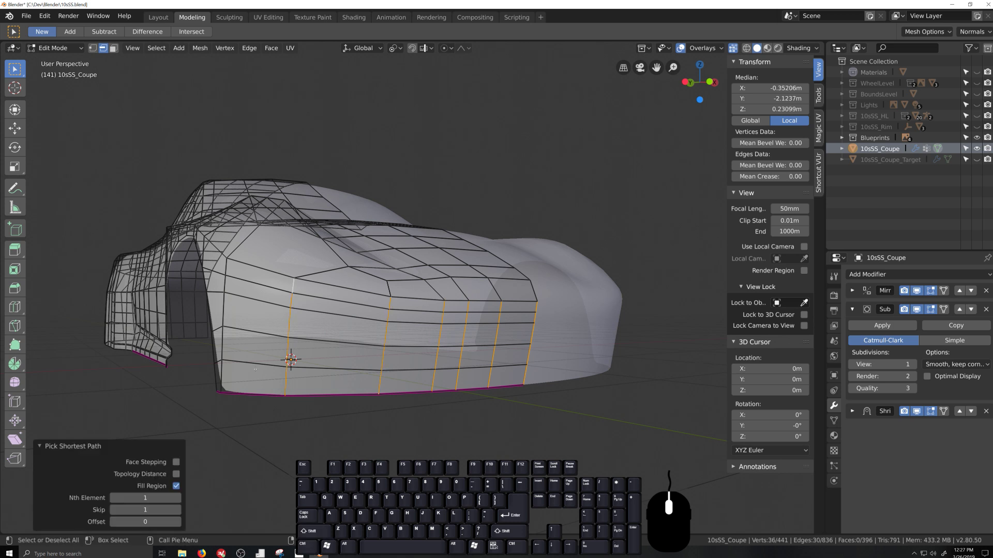
pyautogui.moveTo(289, 357); pyautogui.dragTo(352, 362, button='middle')
pyautogui.keyDown('shift'); pyautogui.moveTo(269, 389); pyautogui.dragTo(417, 398, button='middle'); pyautogui.keyUp('shift')
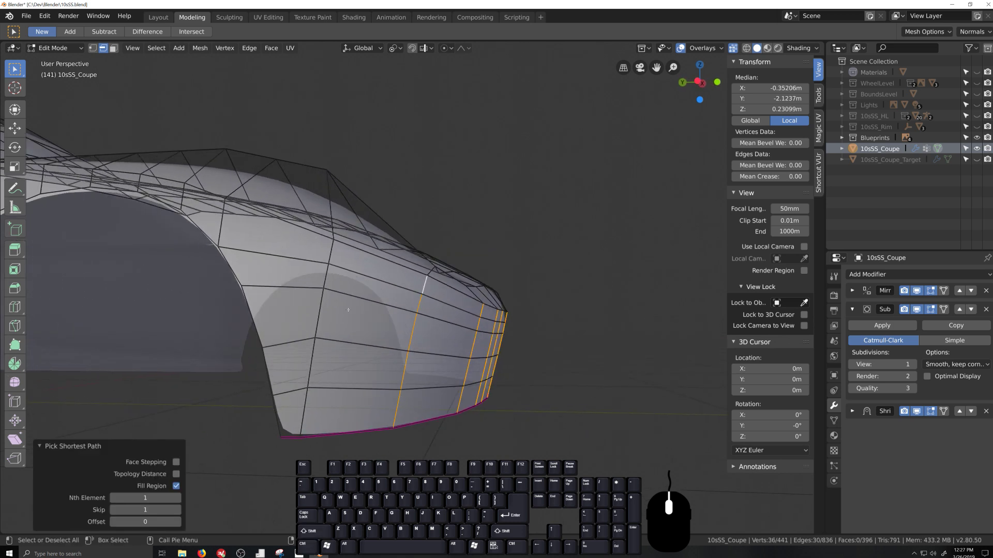
pyautogui.keyDown('shift'); pyautogui.click(333, 256); pyautogui.keyUp('shift')
pyautogui.keyDown('ctrl'); pyautogui.keyDown('shift'); pyautogui.click(309, 416); pyautogui.keyUp('shift'); pyautogui.keyUp('ctrl')
pyautogui.rightClick(310, 416)
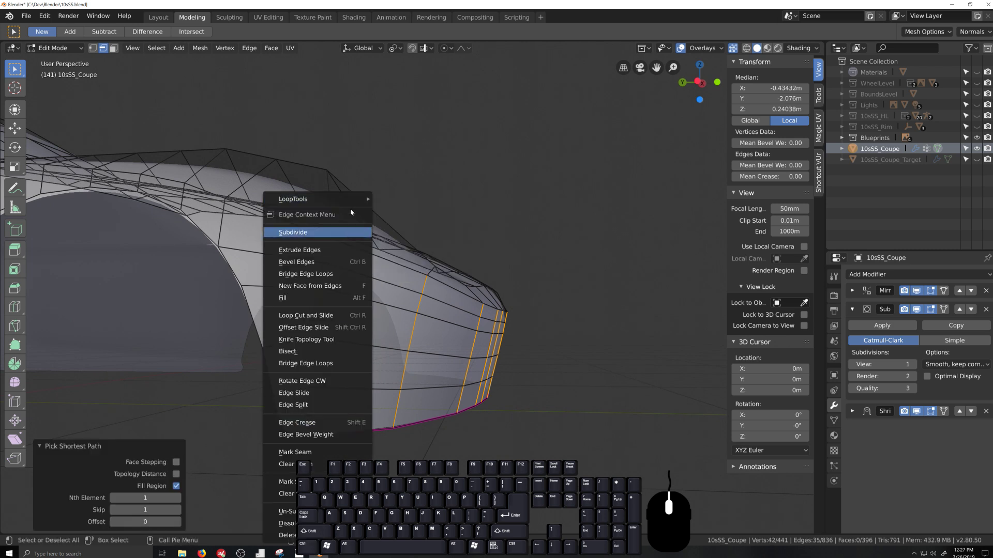
pyautogui.moveTo(362, 199)
pyautogui.click(421, 266)
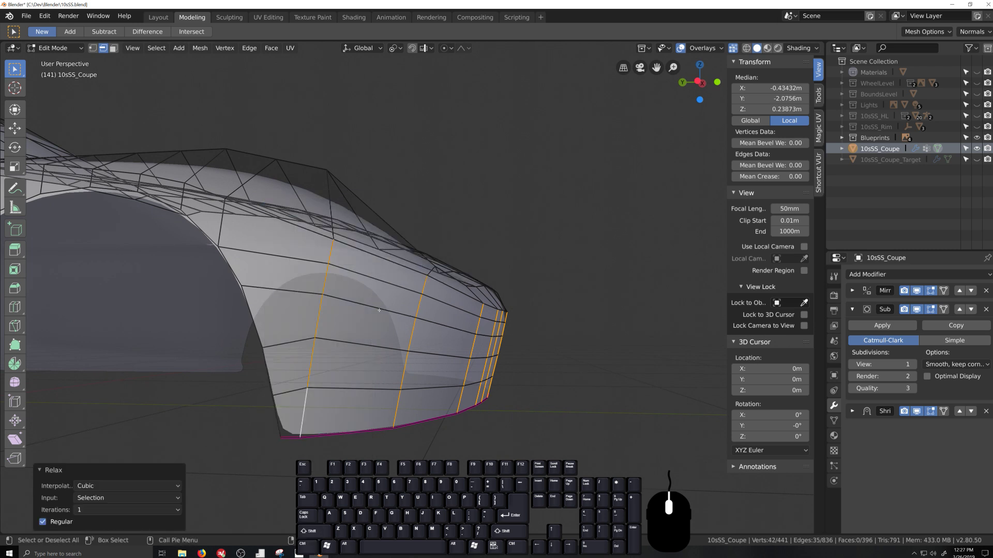
pyautogui.hotkey('ctrl', 'z')
# Space the vertices evenly along the selected bumper edge columns with LoopTools Space.
pyautogui.rightClick(356, 203)
pyautogui.moveTo(356, 202)
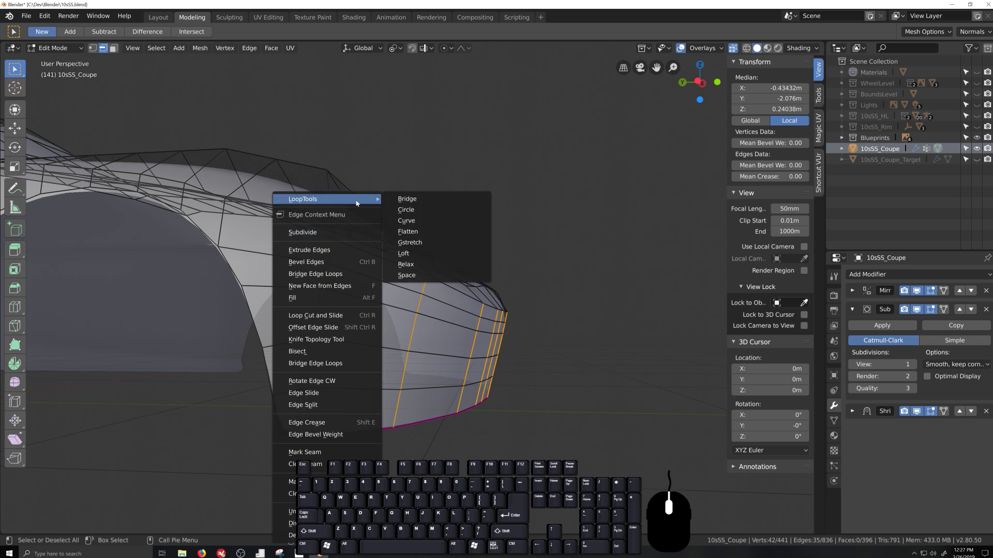
pyautogui.click(407, 274)
# In vertex select mode, select the front wheel arch's opening edge loop from the left orthographic view.
pyautogui.moveTo(461, 465); pyautogui.dragTo(395, 451, button='middle')
pyautogui.press('1')
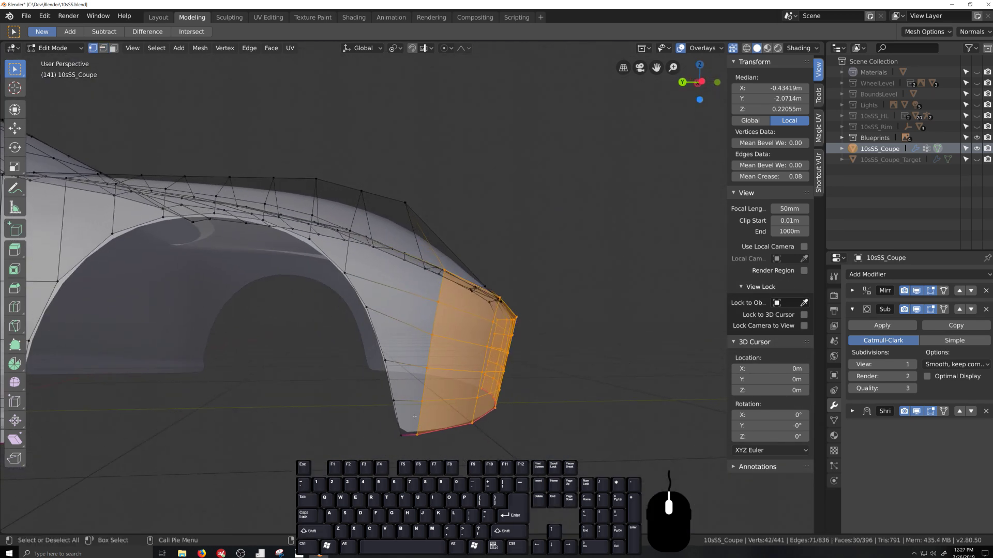
pyautogui.keyDown('shift'); pyautogui.moveTo(382, 291); pyautogui.dragTo(565, 281, button='middle'); pyautogui.keyUp('shift')
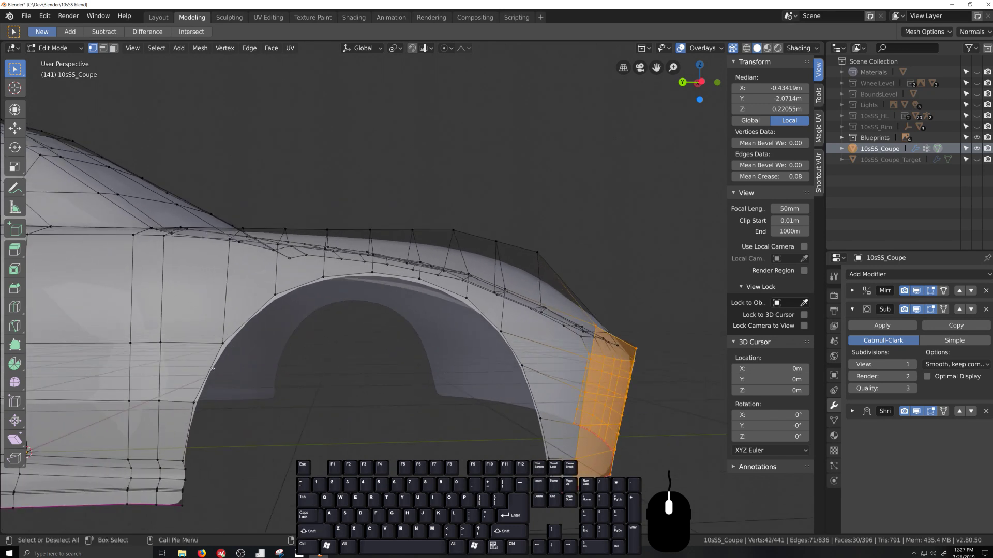
pyautogui.scroll(-2, 301, 432)
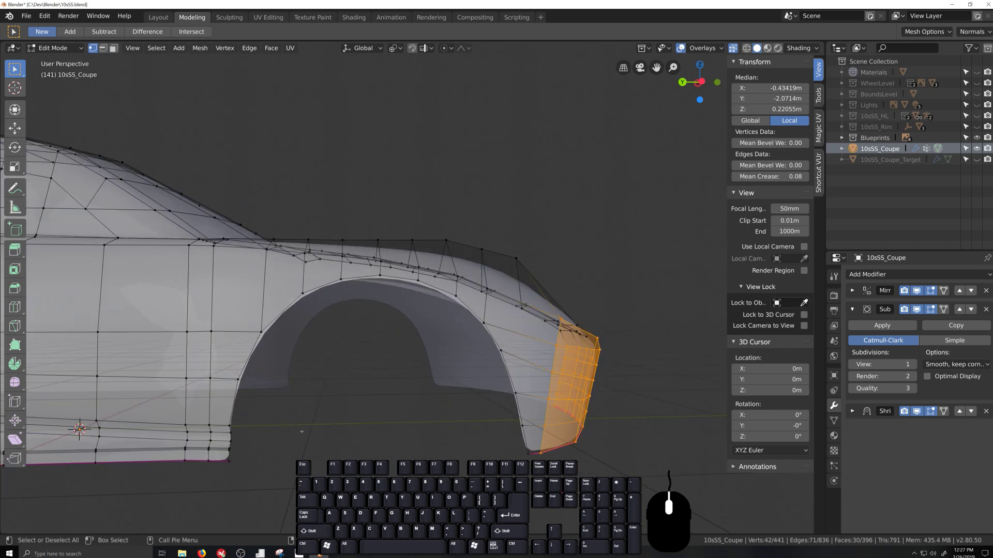
pyautogui.moveTo(313, 433); pyautogui.dragTo(315, 442, button='middle')
pyautogui.press('ctrl+KP_3')
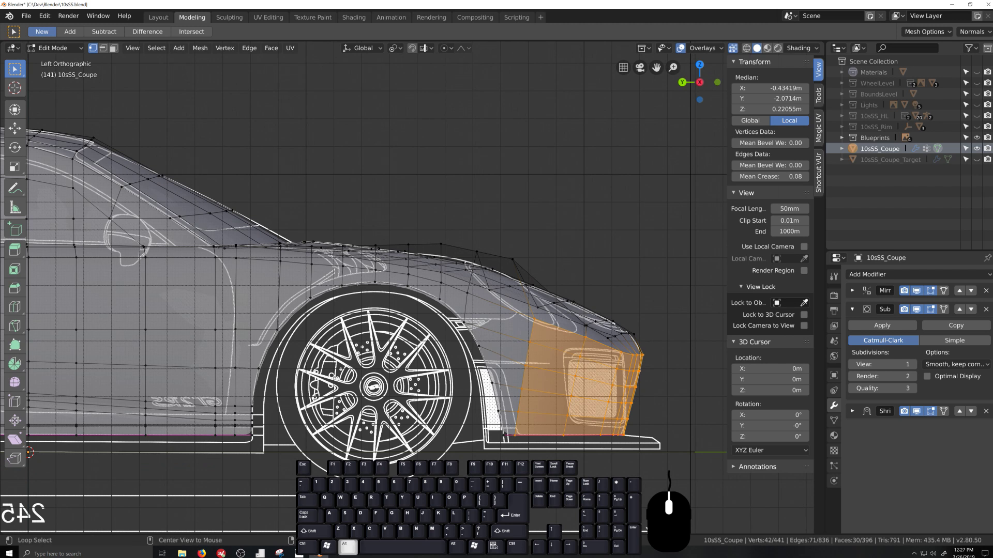
pyautogui.keyDown('alt'); pyautogui.click(335, 300); pyautogui.keyUp('alt')
pyautogui.scroll(1, 387, 409)
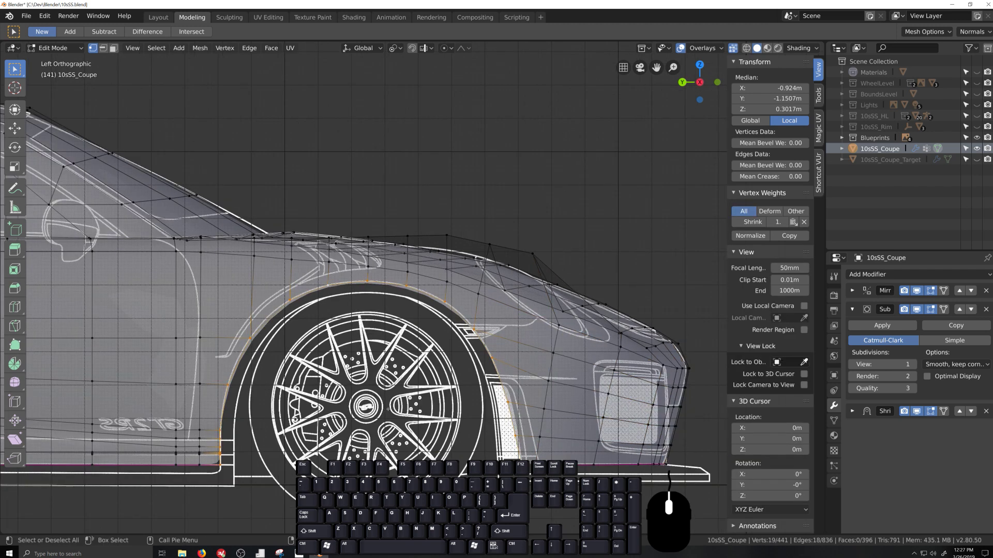
pyautogui.scroll(1, 380, 404)
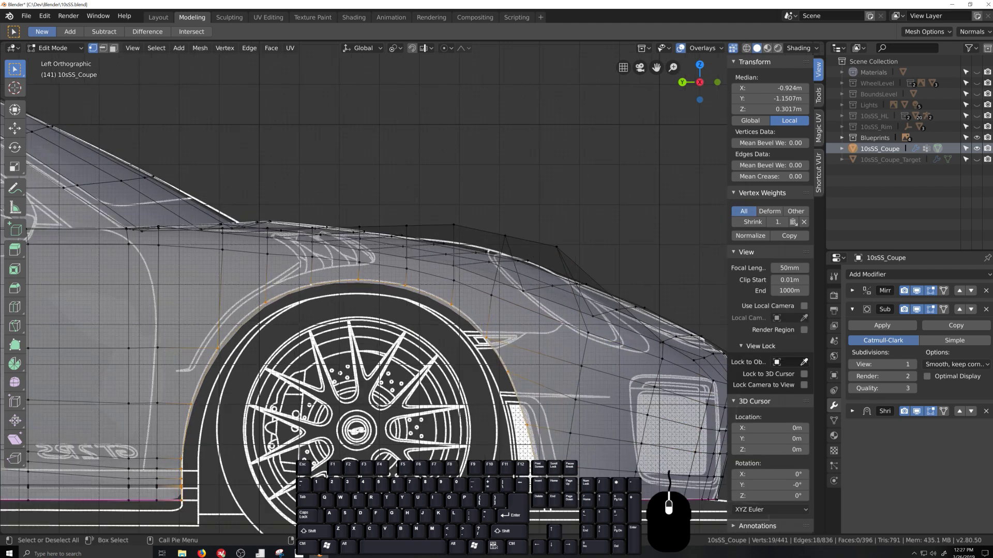
pyautogui.scroll(-1, 379, 405)
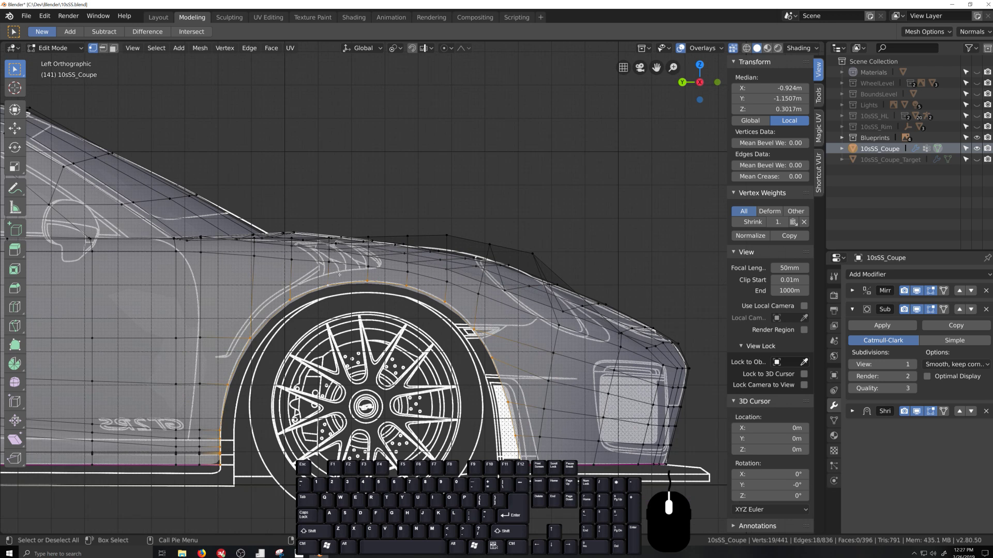
pyautogui.press('g')
pyautogui.press('g')
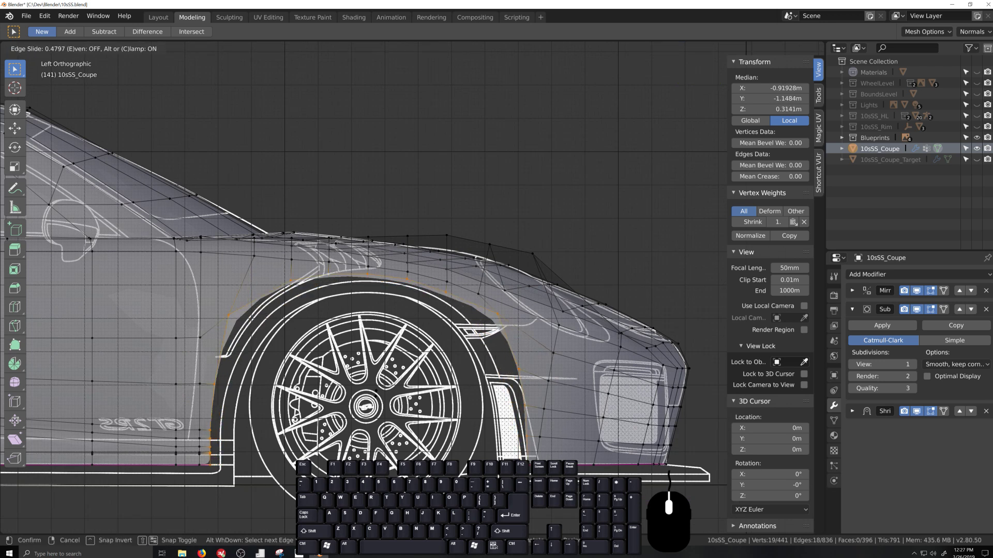
pyautogui.click(347, 413)
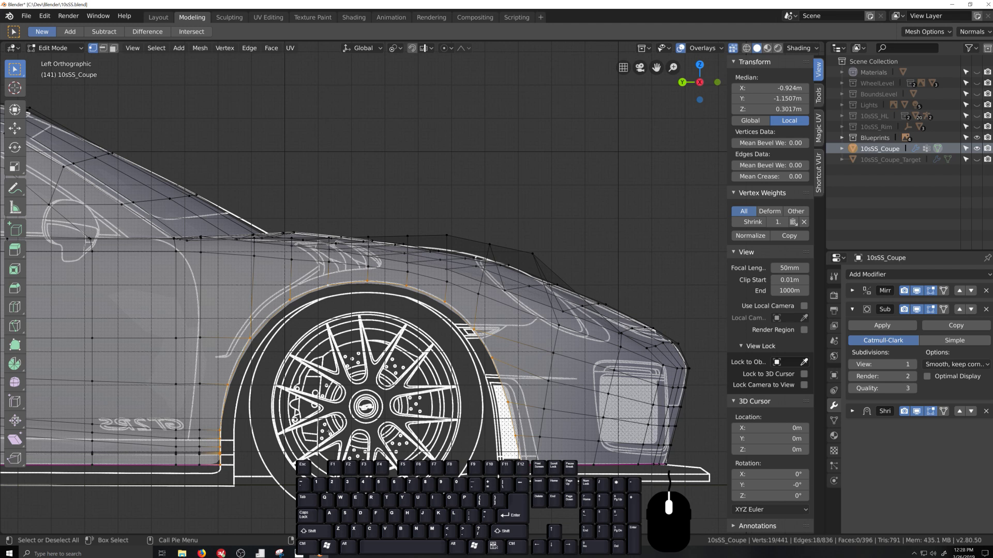
# Knife-cut a new edge line around the front wheel arch, parallel to its opening, from the rear sill over the wheel to the front lower edge.
pyautogui.scroll(1, 328, 431)
pyautogui.keyDown('shift'); pyautogui.moveTo(329, 431); pyautogui.dragTo(451, 417, button='middle'); pyautogui.keyUp('shift')
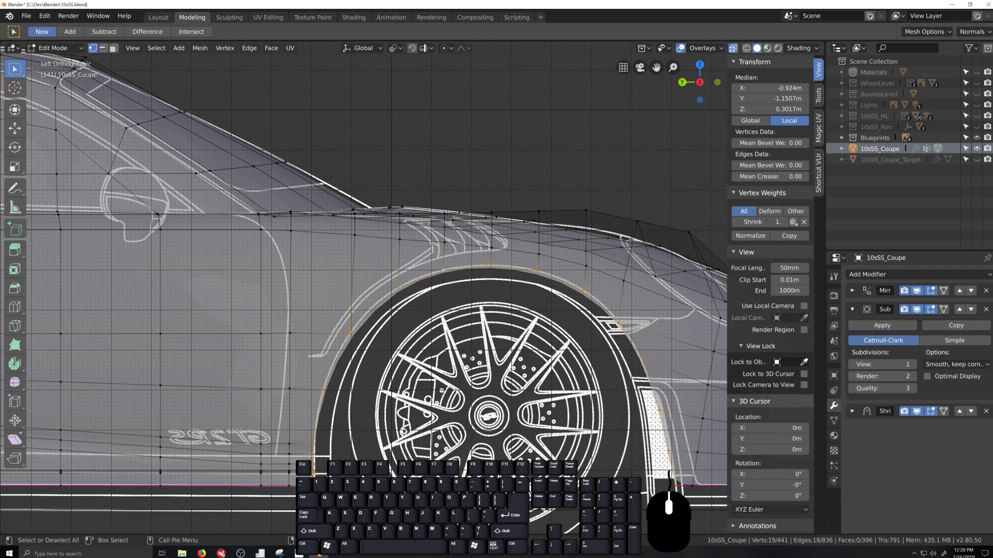
pyautogui.press('k')
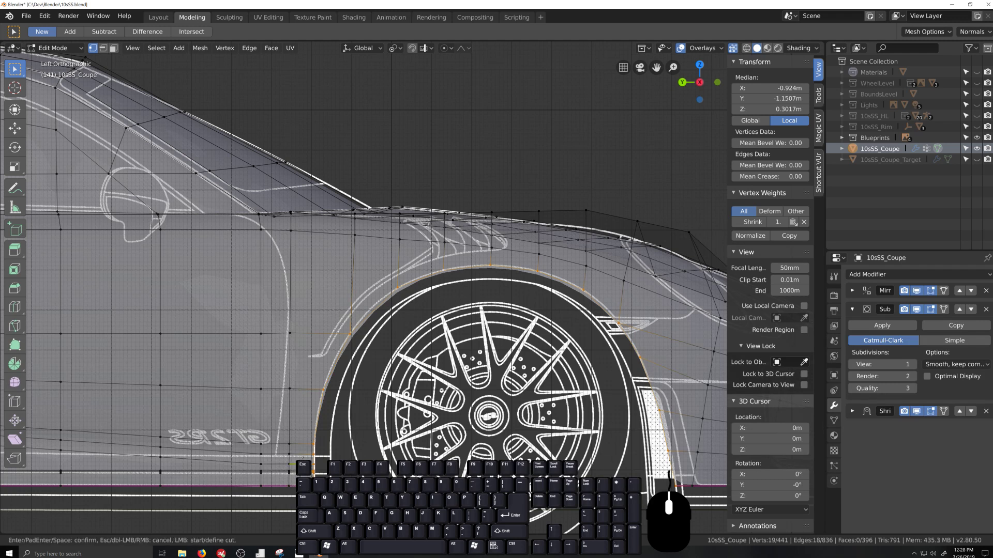
pyautogui.click(302, 459)
pyautogui.click(301, 444)
pyautogui.click(310, 390)
pyautogui.click(334, 332)
pyautogui.click(355, 310)
pyautogui.click(398, 272)
pyautogui.click(445, 255)
pyautogui.click(491, 251)
pyautogui.click(539, 256)
pyautogui.click(585, 273)
pyautogui.click(621, 301)
pyautogui.click(643, 330)
pyautogui.click(661, 366)
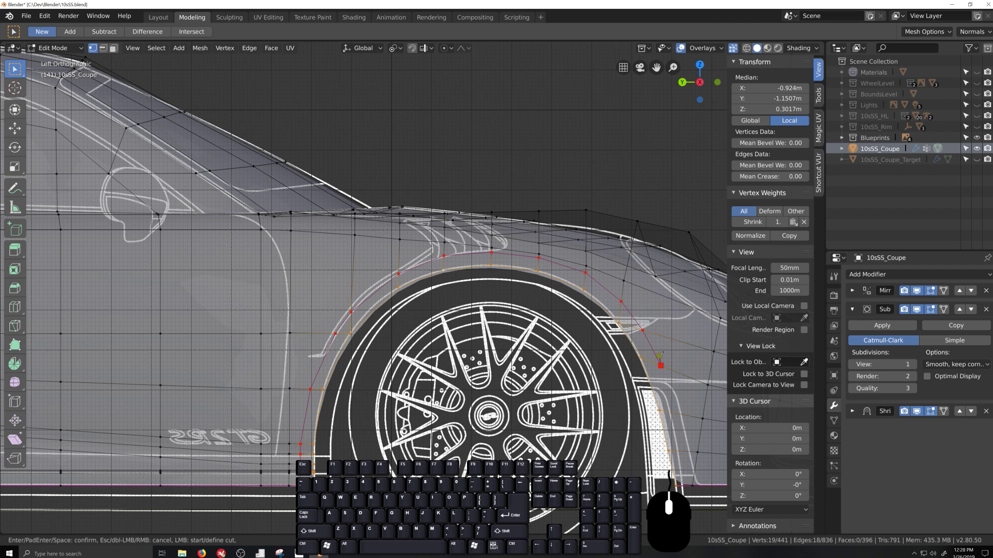
pyautogui.click(678, 414)
pyautogui.click(690, 486)
pyautogui.press('Return')
# With AutoMerge Editing on, move the new cut's extra vertex at the rear upper arch down and slide the neighbouring vertex onto it to merge them.
pyautogui.scroll(4, 288, 320)
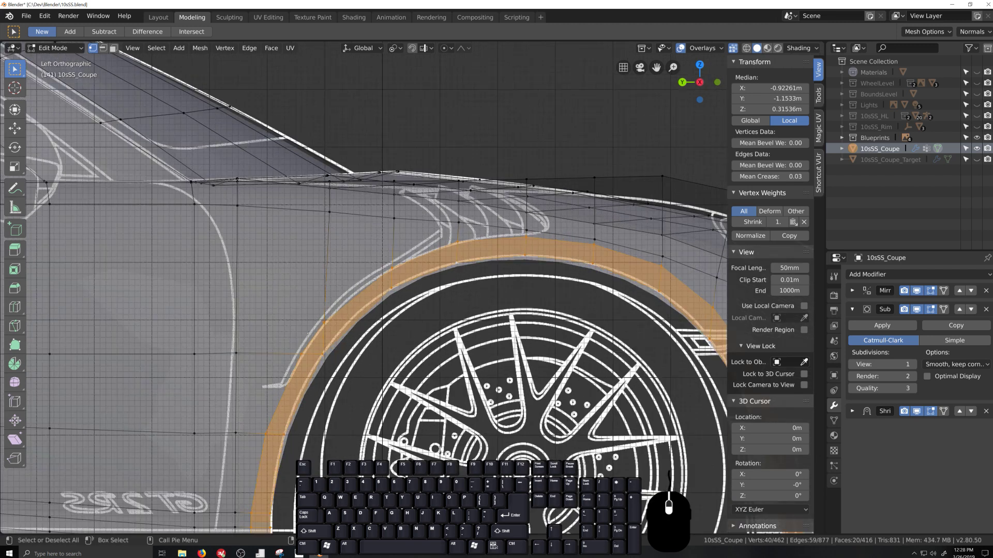
pyautogui.click(338, 373)
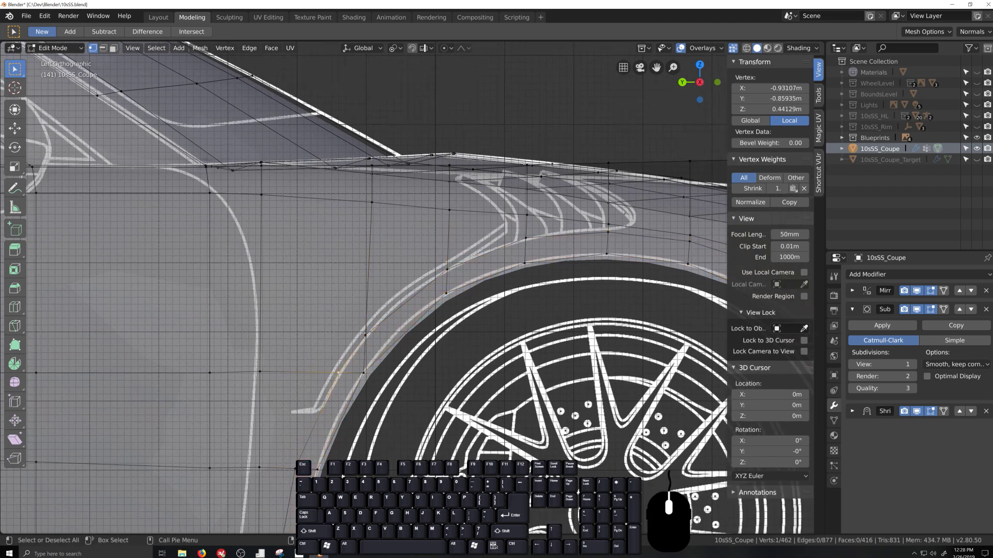
pyautogui.click(366, 334)
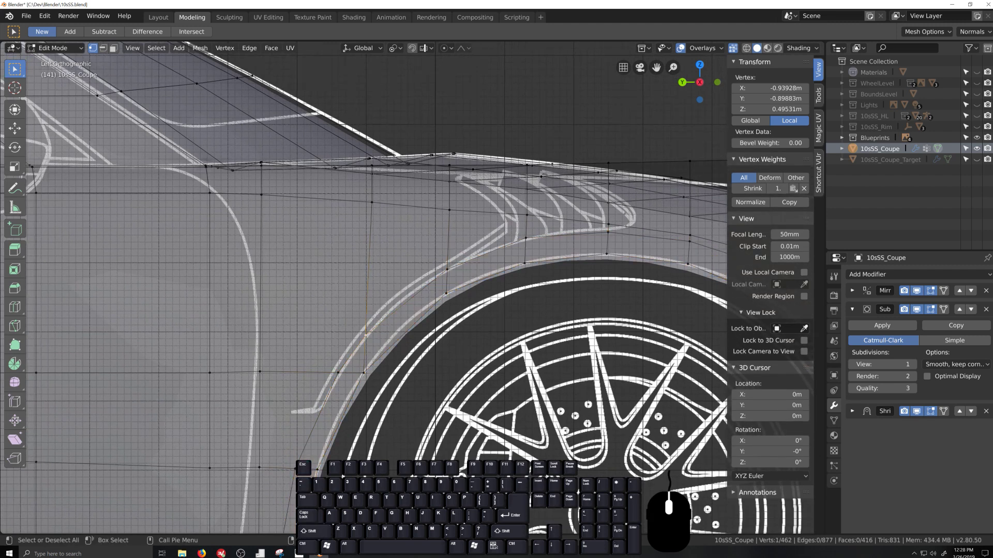
pyautogui.click(834, 276)
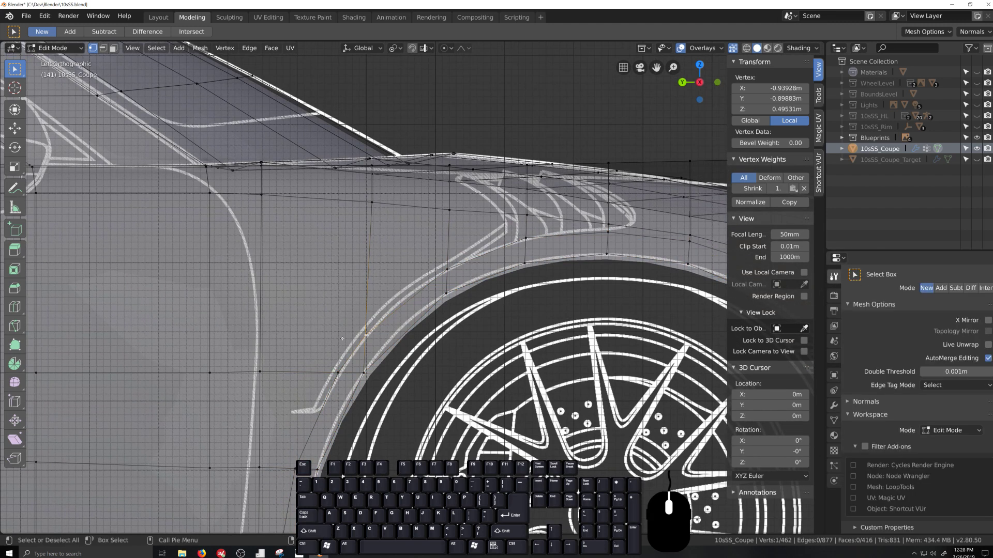
pyautogui.press('g')
pyautogui.click(355, 365)
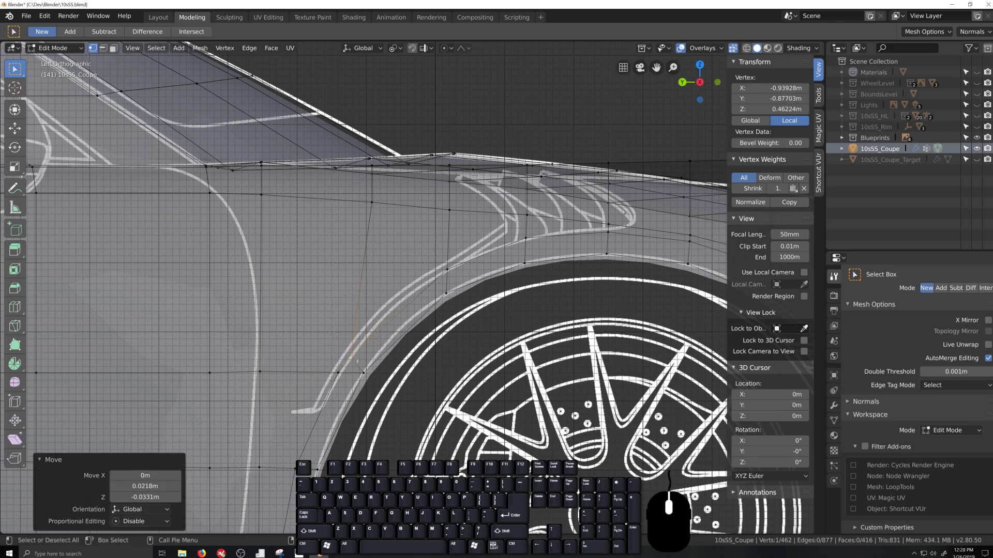
pyautogui.click(342, 372)
pyautogui.hotkey('shift', 'v')
pyautogui.click(350, 388)
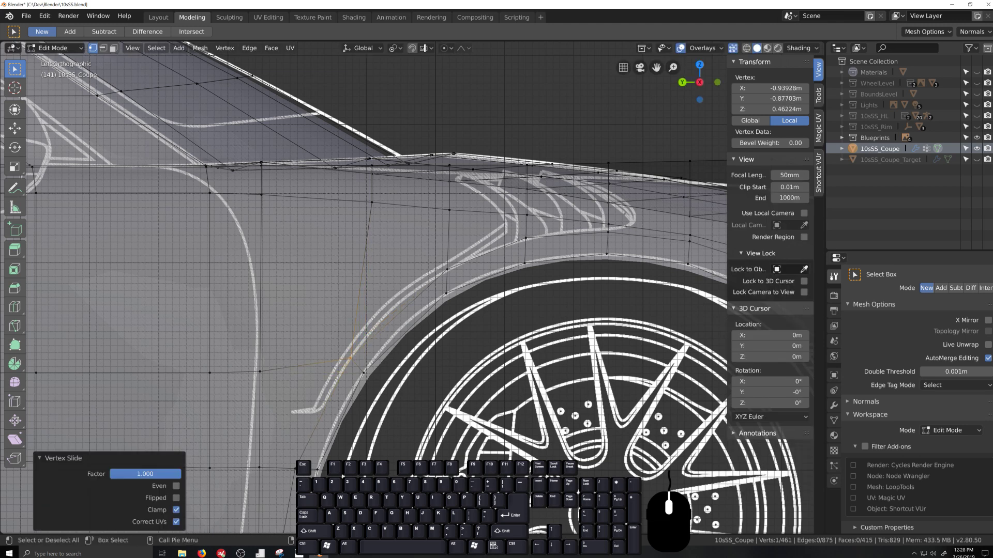
# Edge-slide the short edge at the front upper part of the arch's new loop away from the opening, factor -0.225.
pyautogui.keyDown('shift'); pyautogui.moveTo(493, 334); pyautogui.dragTo(347, 394, button='middle'); pyautogui.keyUp('shift')
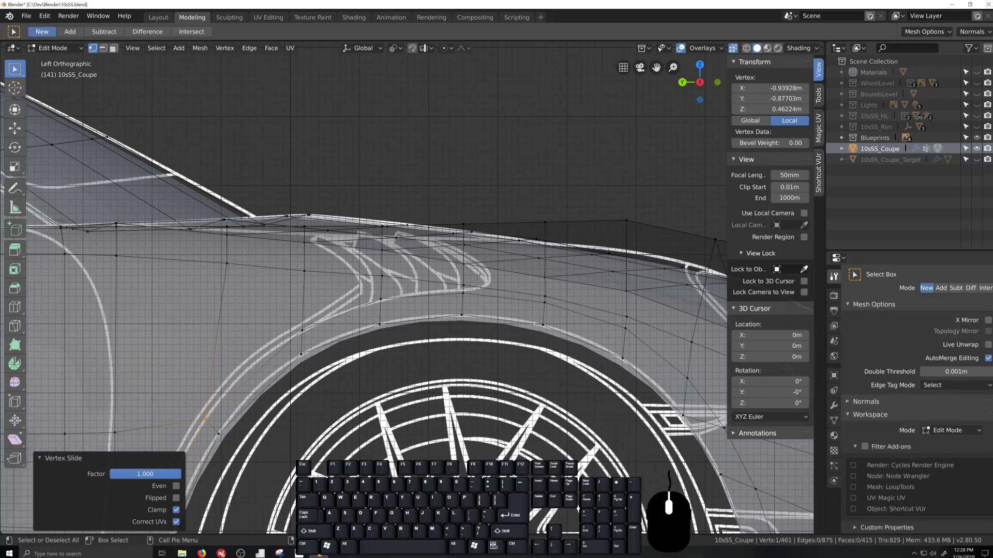
pyautogui.keyDown('shift'); pyautogui.moveTo(724, 372); pyautogui.dragTo(422, 285, button='middle'); pyautogui.keyUp('shift')
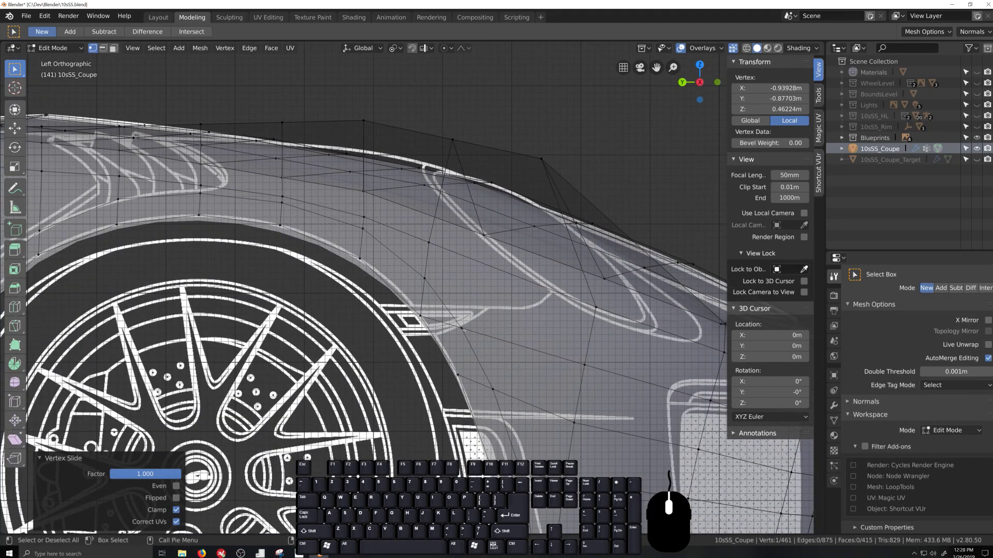
pyautogui.click(422, 279)
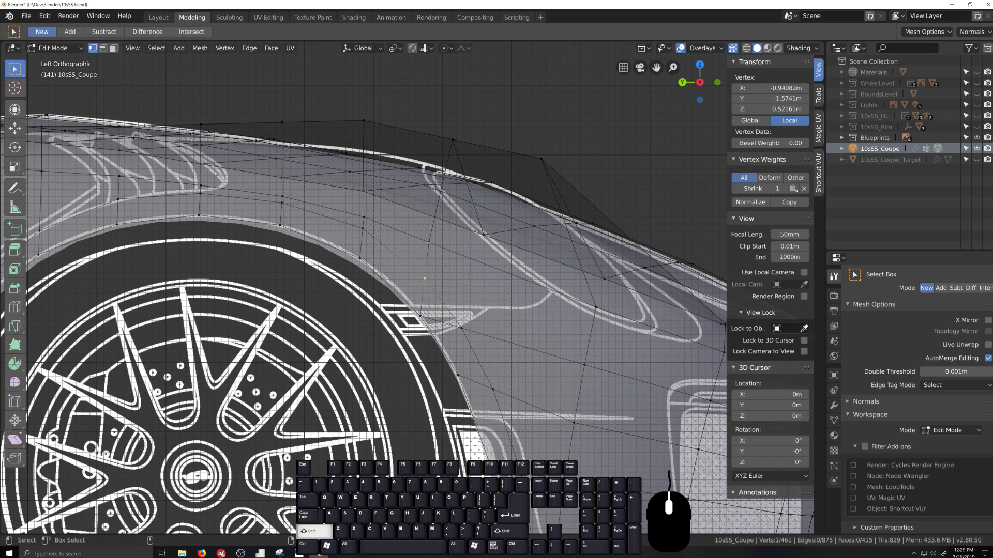
pyautogui.keyDown('shift'); pyautogui.click(429, 242); pyautogui.keyUp('shift')
pyautogui.press('g')
pyautogui.press('g')
pyautogui.click(464, 278)
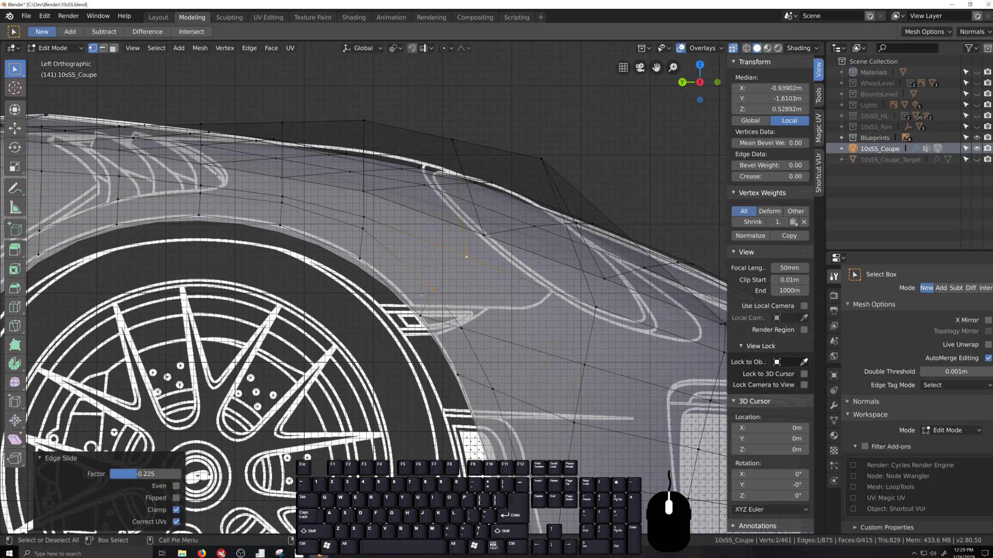
# Slide the front arch loop's vertex down by factor 0.516 and slide the vertex below it fully onto it to merge them.
pyautogui.click(455, 307)
pyautogui.press('g')
pyautogui.press('g')
pyautogui.click(455, 307)
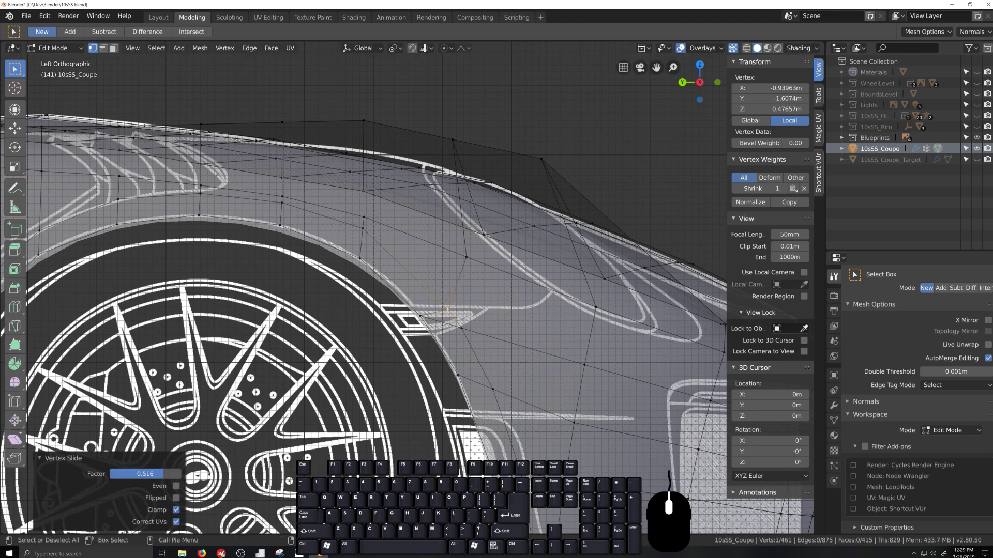
pyautogui.click(462, 329)
pyautogui.press('g')
pyautogui.press('g')
pyautogui.click(446, 305)
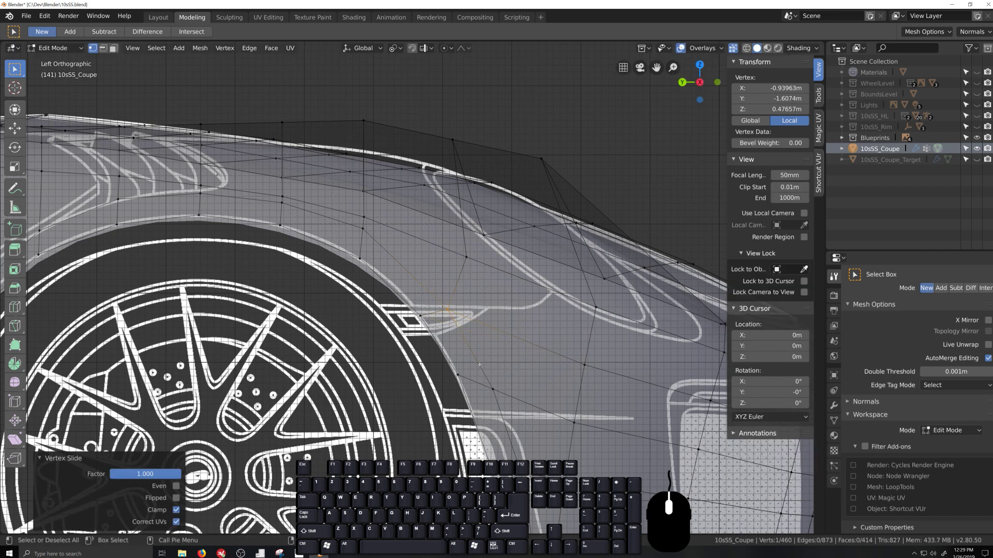
# Select the arch loop's lower front vertices down to the bumper's bottom edge and edge-slide them forward, factor -0.074.
pyautogui.scroll(-1, 480, 365)
pyautogui.keyDown('shift'); pyautogui.moveTo(504, 426); pyautogui.dragTo(455, 267, button='middle'); pyautogui.keyUp('shift')
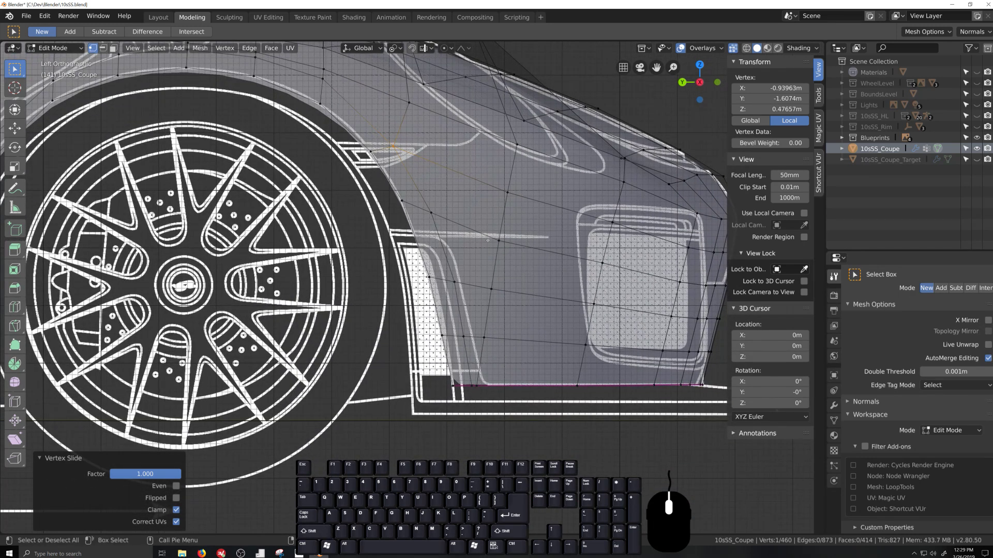
pyautogui.click(496, 293)
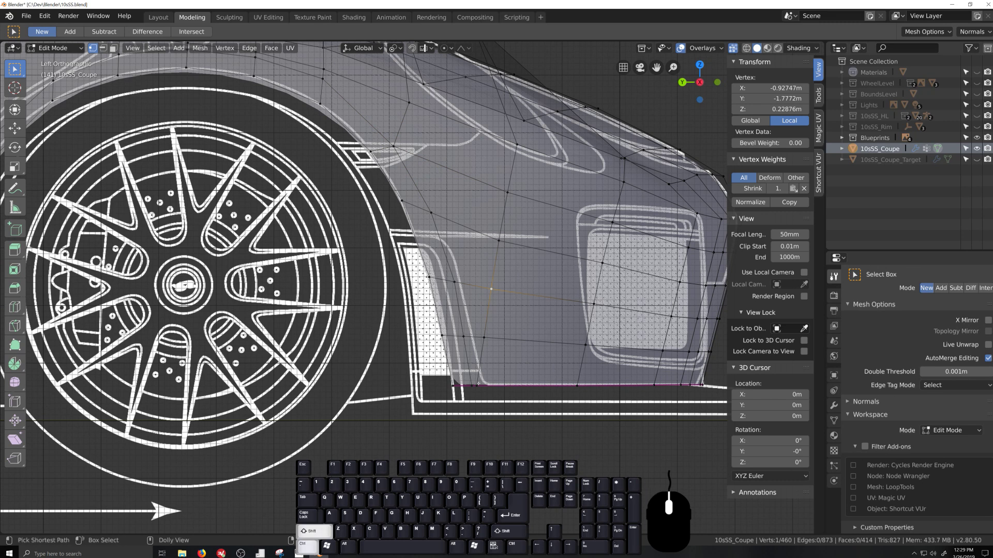
pyautogui.keyDown('ctrl'); pyautogui.click(477, 384); pyautogui.keyUp('ctrl')
pyautogui.press('g')
pyautogui.press('g')
pyautogui.click(494, 365)
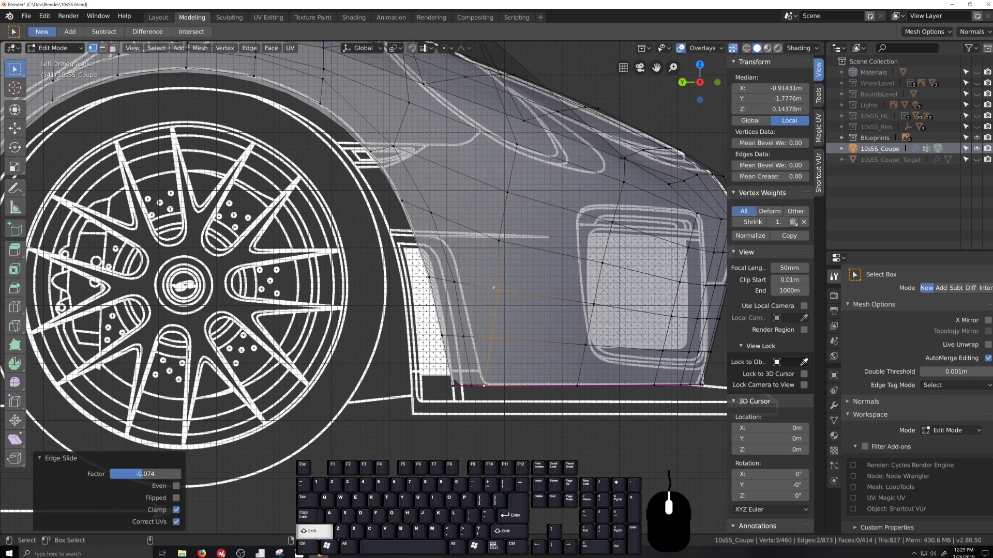
# Edge-slide the lowest edge of the front arch loop forward by factor -0.094, then vertex-slide its bottom vertex by factor 0.105.
pyautogui.keyDown('shift'); pyautogui.click(499, 292); pyautogui.keyUp('shift')
pyautogui.press('g')
pyautogui.press('g')
pyautogui.click(512, 341)
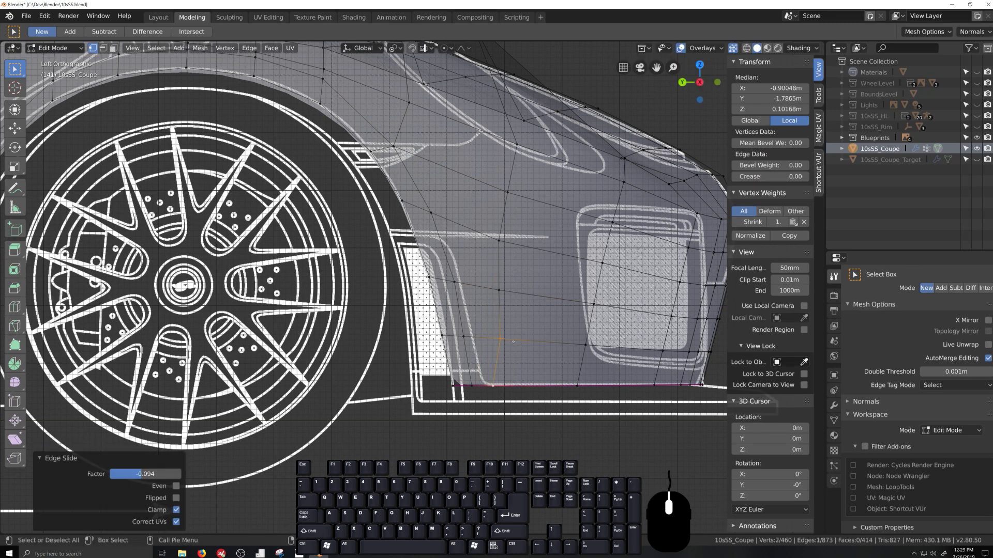
pyautogui.keyDown('shift'); pyautogui.click(500, 339); pyautogui.keyUp('shift')
pyautogui.press('g')
pyautogui.press('g')
pyautogui.click(505, 361)
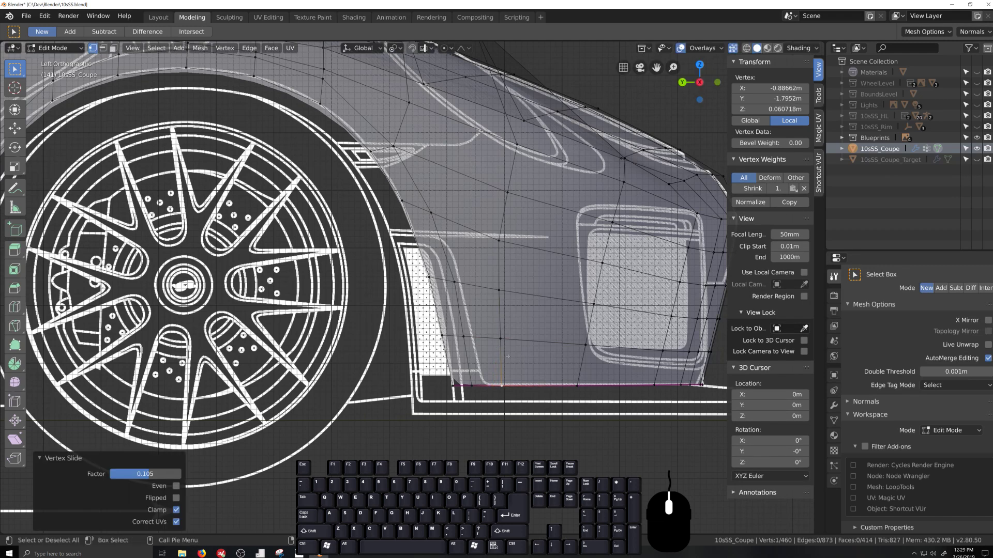
# Select the wheel arch's opening edge loop and nudge it slightly forward along global Y to match the blueprint's rear arch line.
pyautogui.scroll(2, 504, 360)
pyautogui.keyDown('shift'); pyautogui.moveTo(504, 361); pyautogui.dragTo(721, 473, button='middle'); pyautogui.keyUp('shift')
pyautogui.keyDown('alt'); pyautogui.click(228, 438); pyautogui.keyUp('alt')
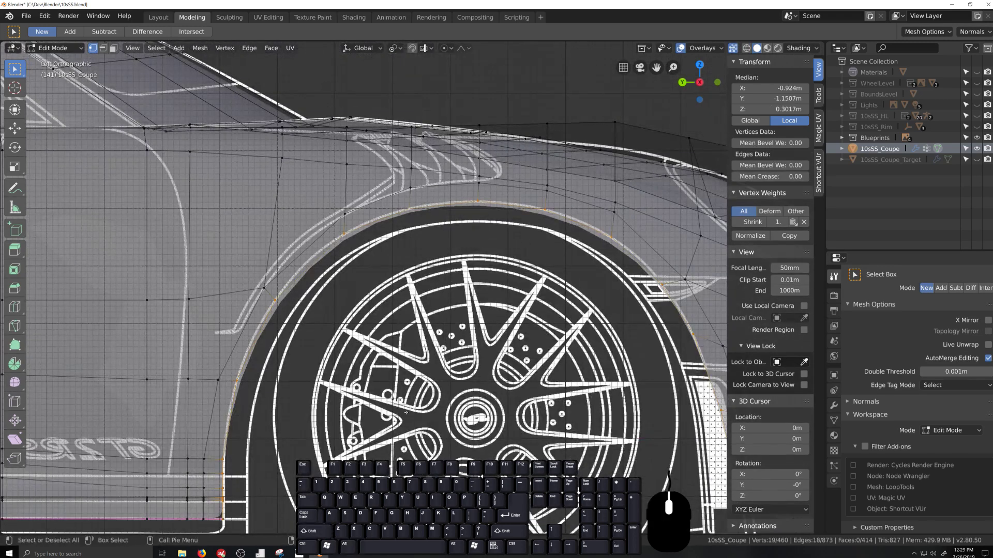
pyautogui.keyDown('shift'); pyautogui.moveTo(220, 516); pyautogui.dragTo(299, 401, button='middle'); pyautogui.keyUp('shift')
pyautogui.scroll(1, 299, 402)
pyautogui.scroll(4, 299, 401)
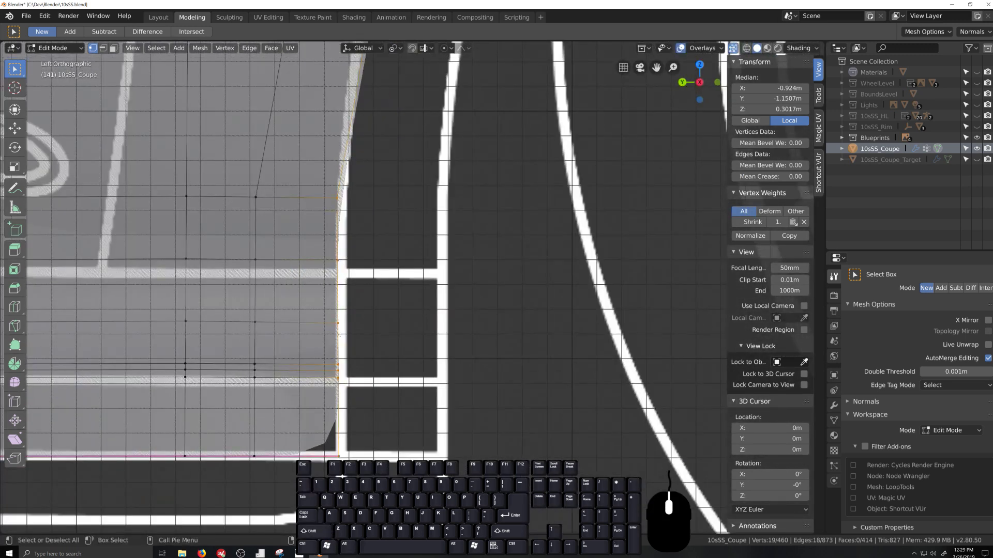
pyautogui.press('g')
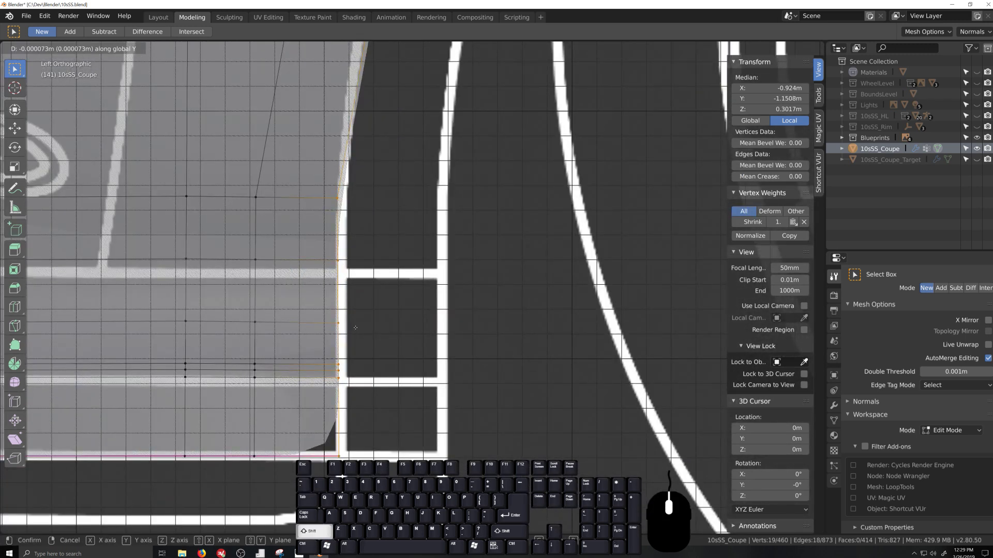
pyautogui.click(383, 326)
# Deselect the opening loop's lower rear vertices and move the remaining ones 0.00157 m in Y and -0.000105 m in Z.
pyautogui.keyDown('ctrl'); pyautogui.moveTo(324, 471); pyautogui.dragTo(393, 156); pyautogui.keyUp('ctrl')
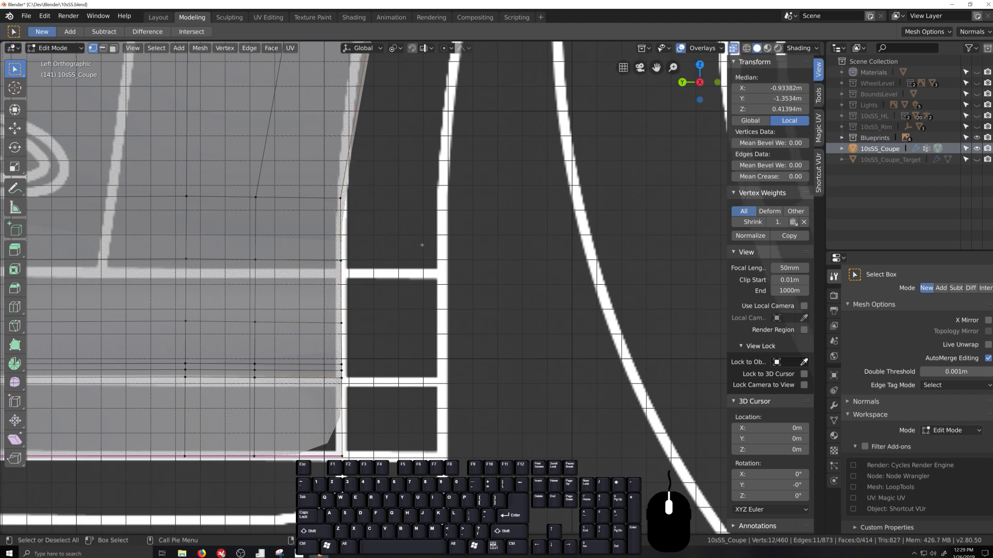
pyautogui.keyDown('shift'); pyautogui.moveTo(423, 243); pyautogui.dragTo(421, 547, button='middle'); pyautogui.keyUp('shift')
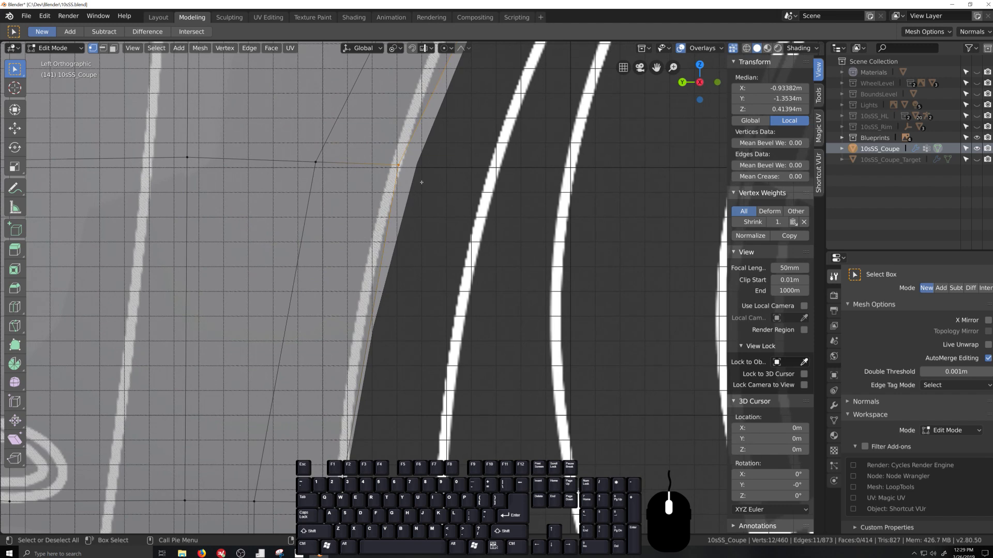
pyautogui.press('g')
pyautogui.click(416, 179)
pyautogui.scroll(-4, 479, 141)
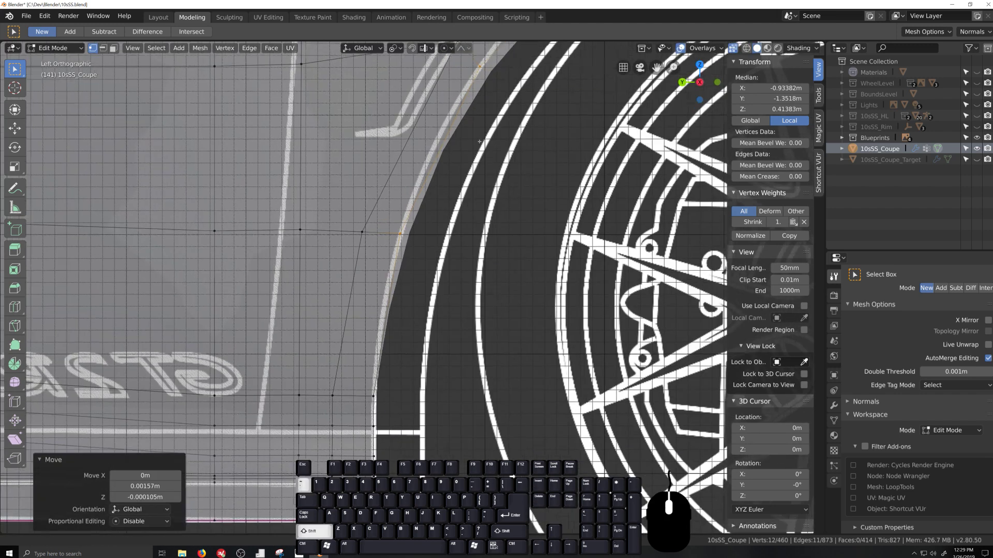
# Select the arch opening's upper rear vertex and nudge it 0.000126 m in Y and 0.000214 m in Z onto the blueprint line.
pyautogui.scroll(4, 479, 142)
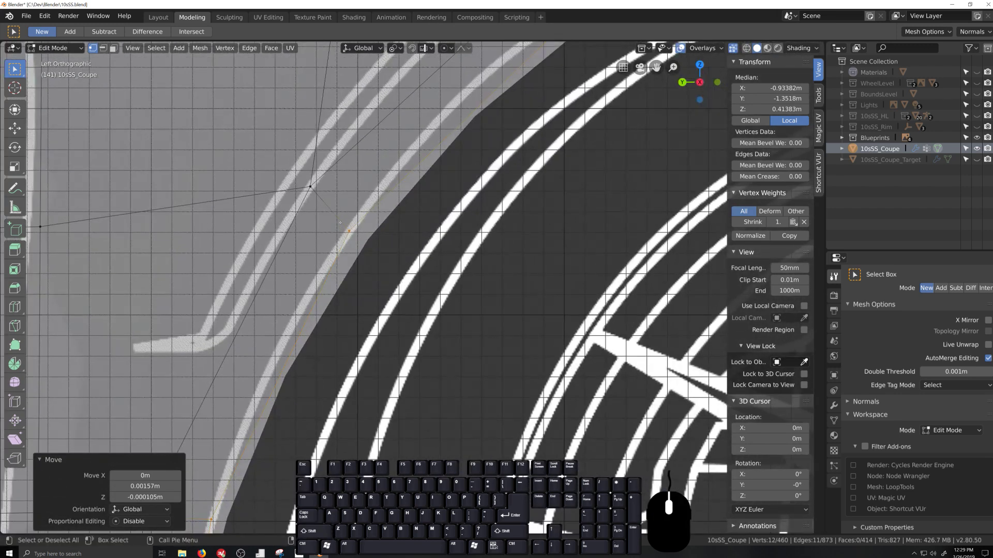
pyautogui.click(348, 231)
pyautogui.press('g')
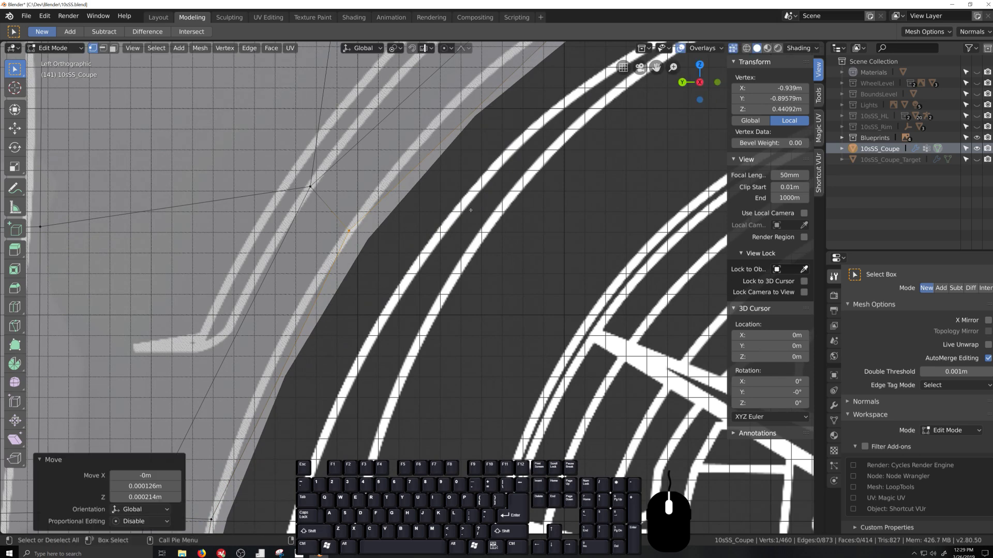
pyautogui.click(368, 254)
# Move the next vertex up the opening's rear curve -0.0143 m in Y and 0.00708 m in Z to follow the blueprint.
pyautogui.scroll(-4, 437, 213)
pyautogui.click(439, 216)
pyautogui.scroll(4, 440, 206)
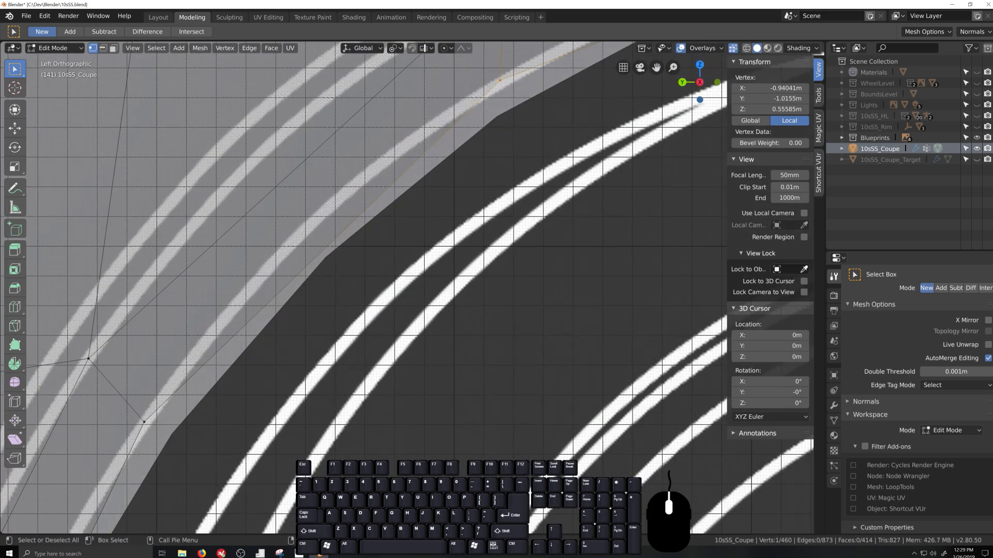
pyautogui.press('g')
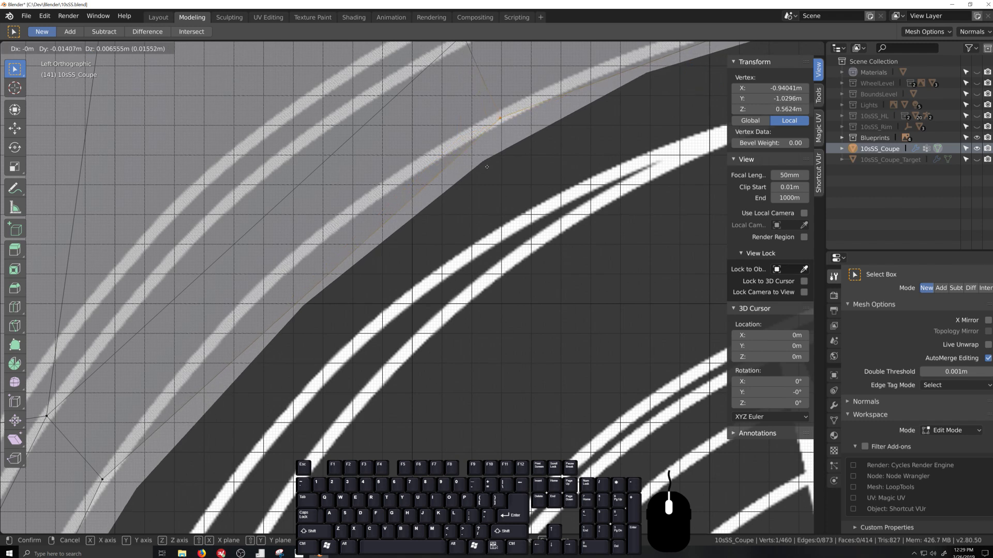
pyautogui.click(487, 166)
pyautogui.scroll(-4, 410, 288)
pyautogui.keyDown('shift'); pyautogui.moveTo(365, 315); pyautogui.dragTo(389, 290, button='middle'); pyautogui.keyUp('shift')
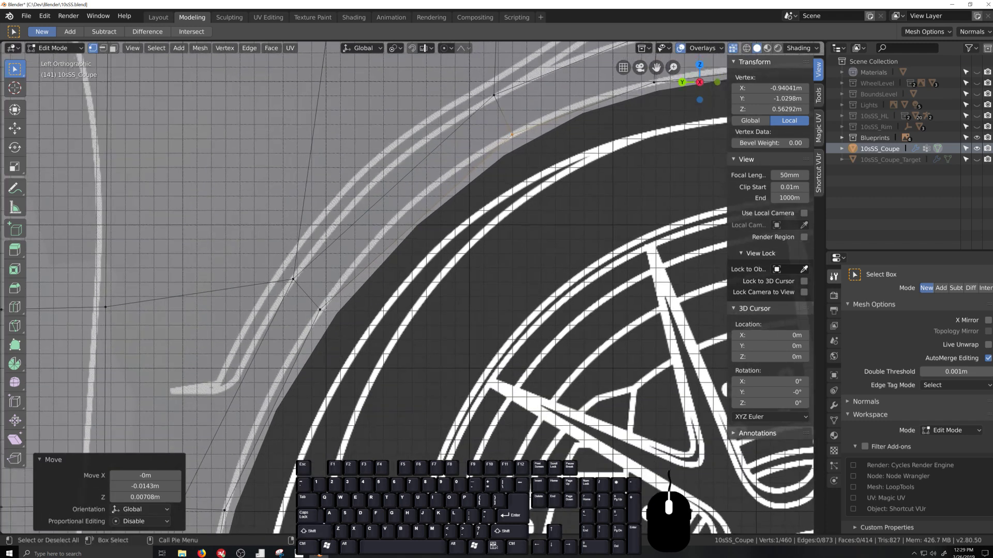
# Move the vertex at the crown of the wheel arch opening -0.00178 m in Y and -0.000734 m in Z.
pyautogui.keyDown('shift'); pyautogui.moveTo(512, 136); pyautogui.dragTo(383, 279, button='middle'); pyautogui.keyUp('shift')
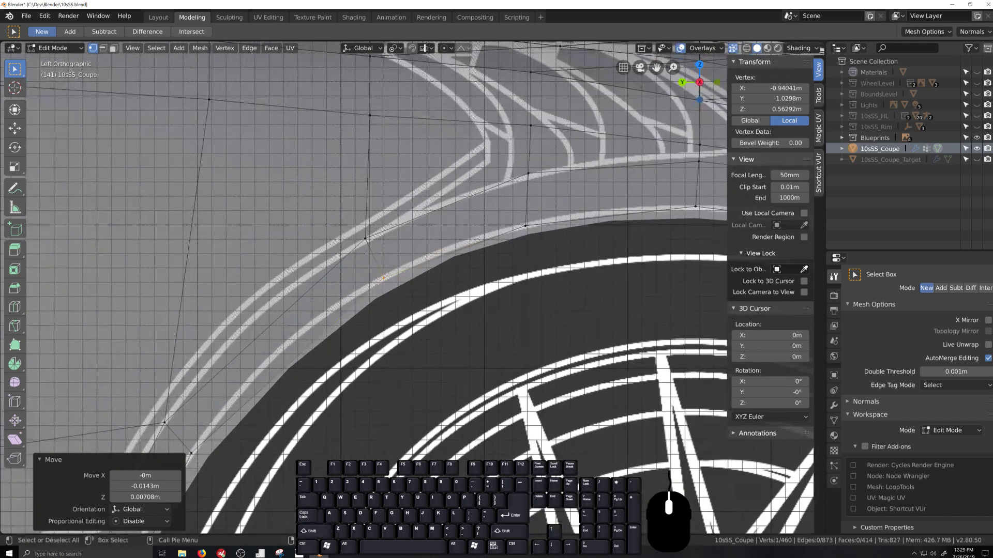
pyautogui.scroll(3, 629, 172)
pyautogui.moveTo(444, 242); pyautogui.dragTo(492, 302)
pyautogui.scroll(-3, 567, 286)
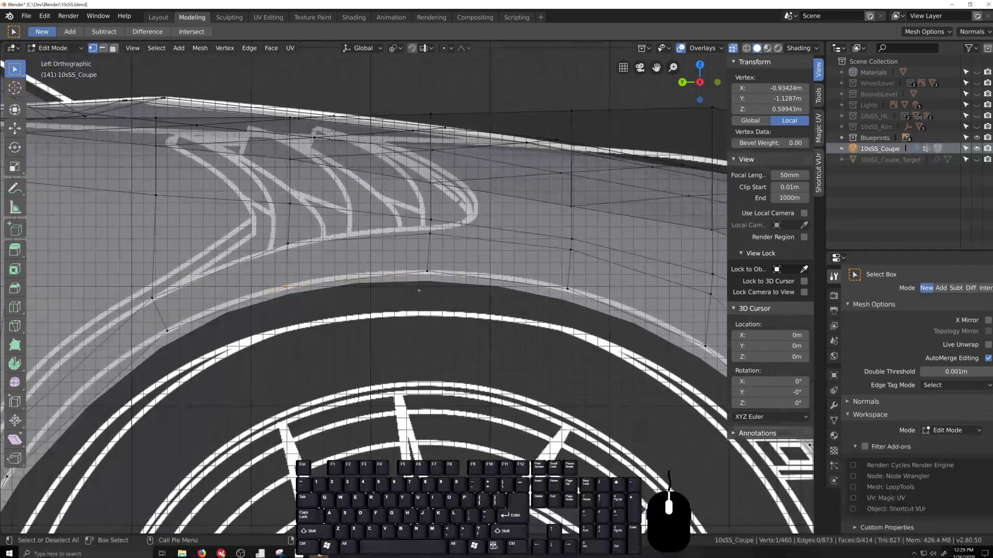
pyautogui.click(427, 271)
pyautogui.scroll(2, 449, 302)
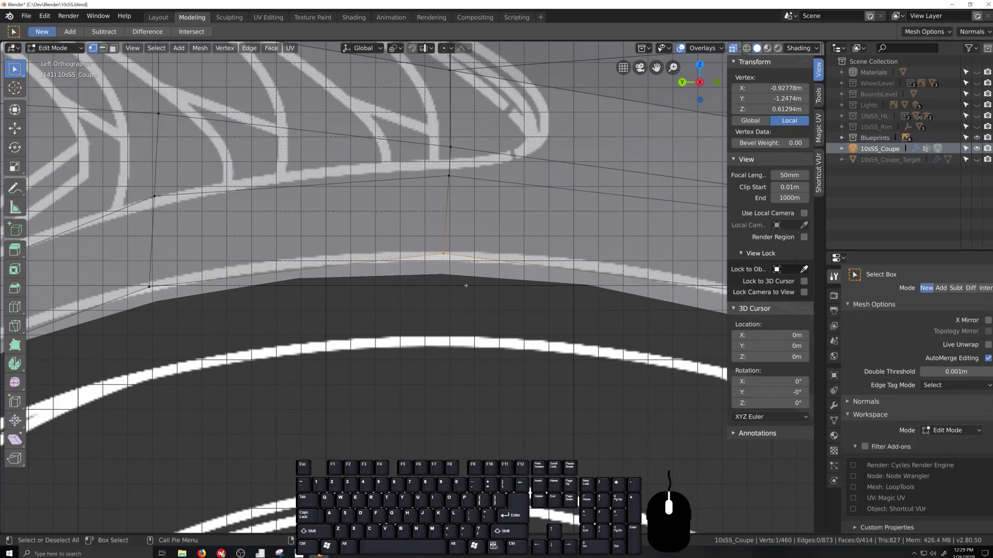
pyautogui.press('g')
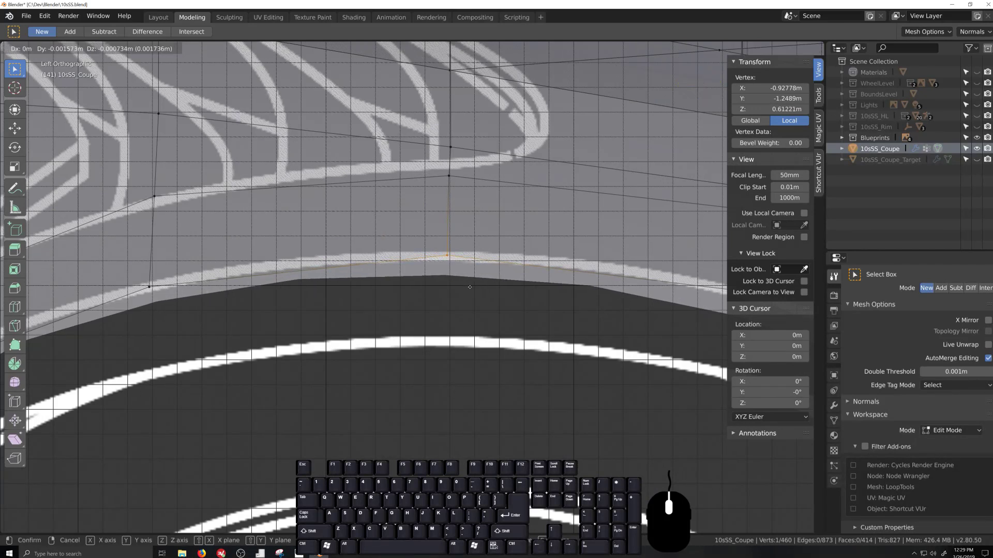
pyautogui.click(470, 287)
# Move the opening vertex just ahead of the arch crown -0.000649 m in Y and -0.000468 m in Z.
pyautogui.scroll(-3, 470, 287)
pyautogui.scroll(1, 470, 287)
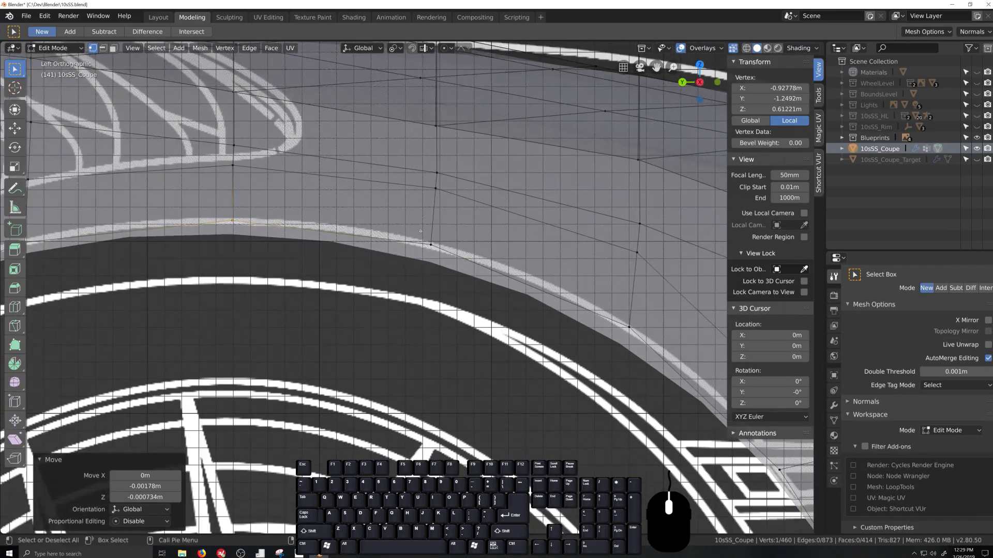
pyautogui.click(430, 242)
pyautogui.press('g')
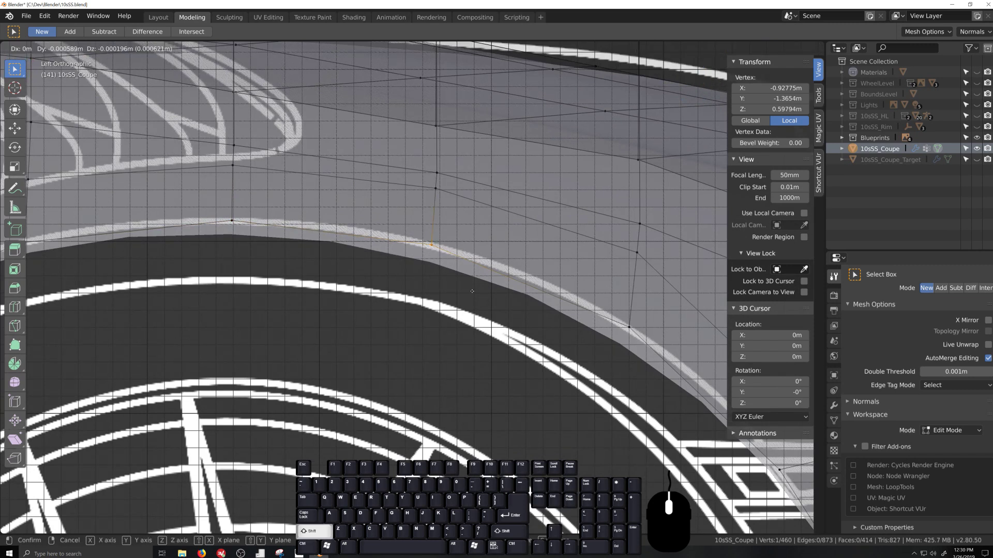
pyautogui.click(465, 283)
# Move the second opening vertex ahead of the crown 0.000242 m in Y and -0.00121 m in Z.
pyautogui.scroll(-1, 503, 319)
pyautogui.keyDown('shift'); pyautogui.moveTo(503, 319); pyautogui.dragTo(360, 240, button='middle'); pyautogui.keyUp('shift')
pyautogui.scroll(2, 360, 240)
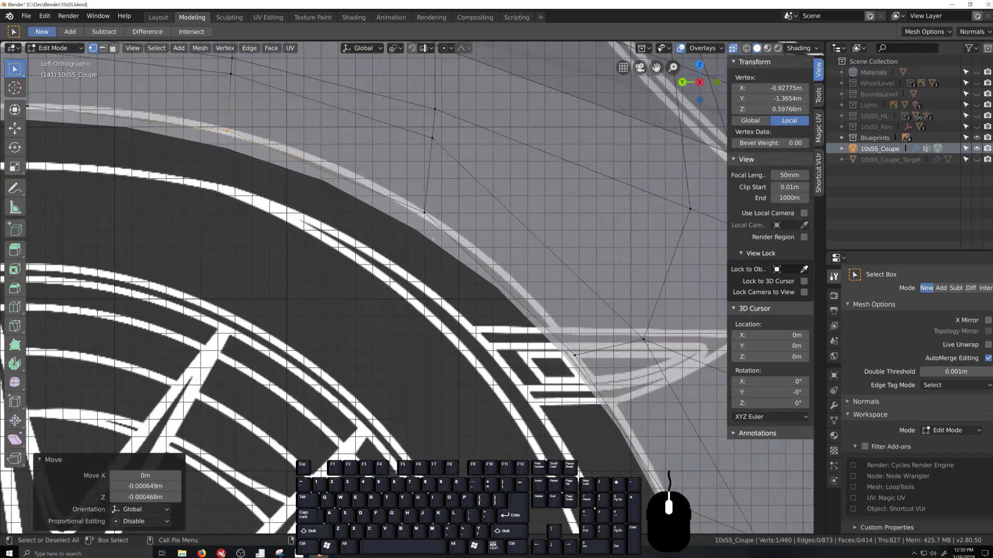
pyautogui.click(426, 213)
pyautogui.press('g')
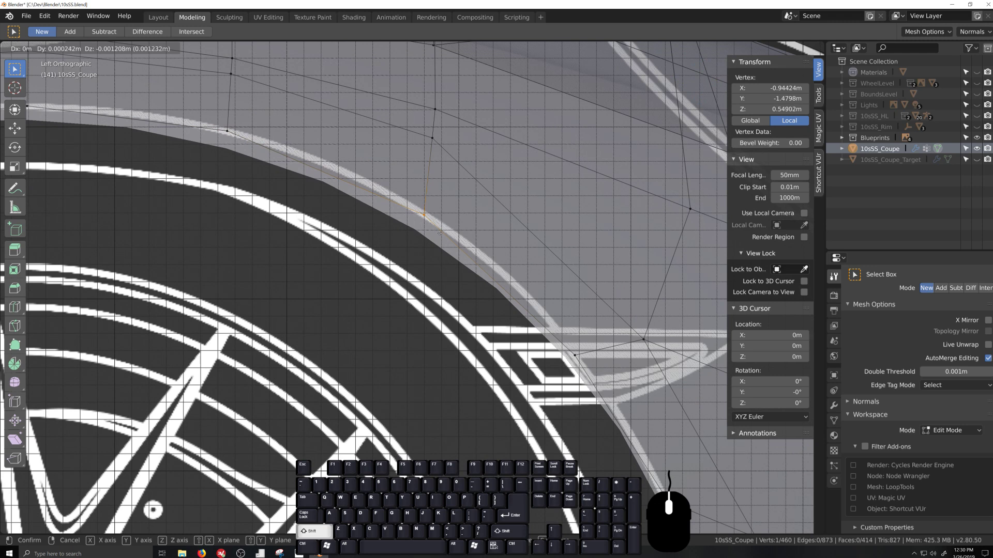
pyautogui.click(439, 234)
# Nudge the opening vertex beside the blueprint's side marker forward by about 0.00044 m in Y.
pyautogui.keyDown('shift'); pyautogui.moveTo(562, 385); pyautogui.dragTo(383, 206, button='middle'); pyautogui.keyUp('shift')
pyautogui.scroll(2, 383, 206)
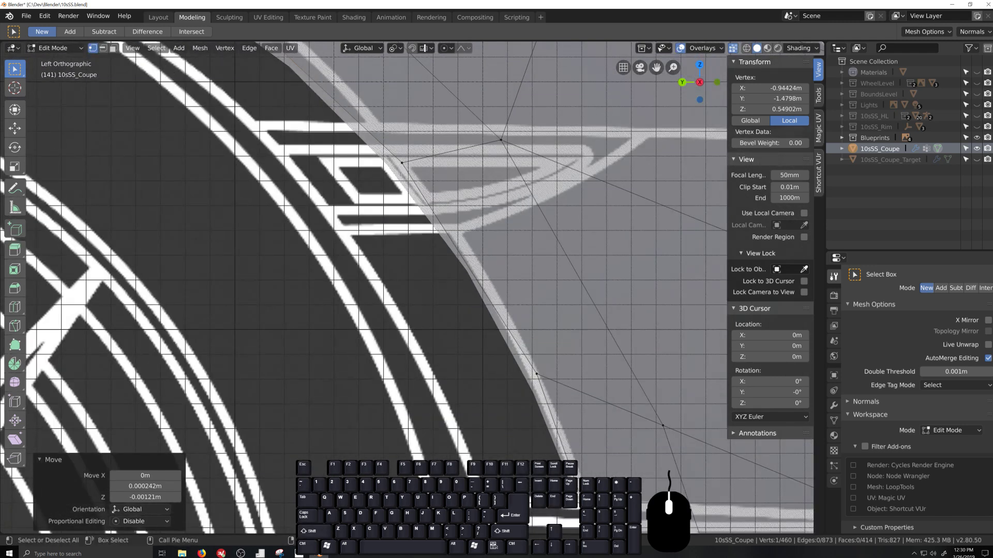
pyautogui.click(402, 163)
pyautogui.press('g')
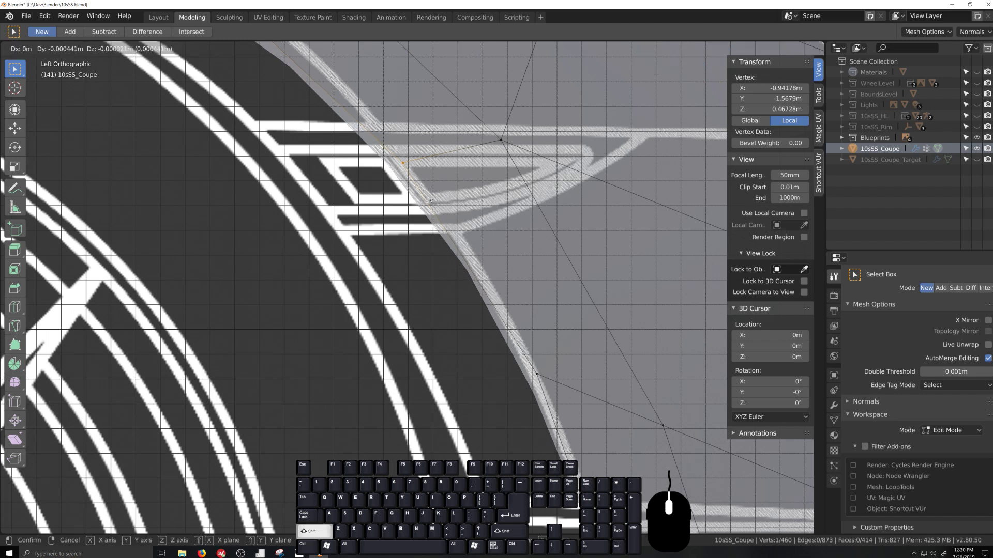
pyautogui.click(431, 201)
# Move the opening vertex below the side marker onto the blueprint's front arch line.
pyautogui.keyDown('shift'); pyautogui.moveTo(477, 360); pyautogui.dragTo(387, 254, button='middle'); pyautogui.keyUp('shift')
pyautogui.click(446, 268)
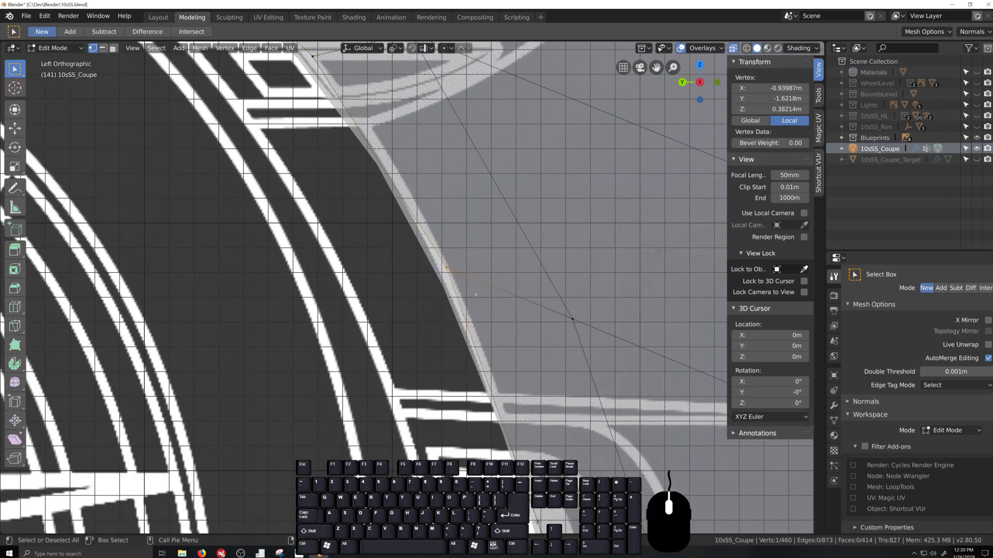
pyautogui.press('g')
pyautogui.click(473, 297)
# Select the opening's two lower front vertices beside the mesh vent and move them -0.000848 m along global Y.
pyautogui.scroll(-2, 474, 303)
pyautogui.keyDown('shift'); pyautogui.moveTo(501, 445); pyautogui.dragTo(453, 239, button='middle'); pyautogui.keyUp('shift')
pyautogui.keyDown('shift'); pyautogui.moveTo(450, 299); pyautogui.dragTo(437, 208, button='middle'); pyautogui.keyUp('shift')
pyautogui.click(447, 264)
pyautogui.scroll(-2, 447, 267)
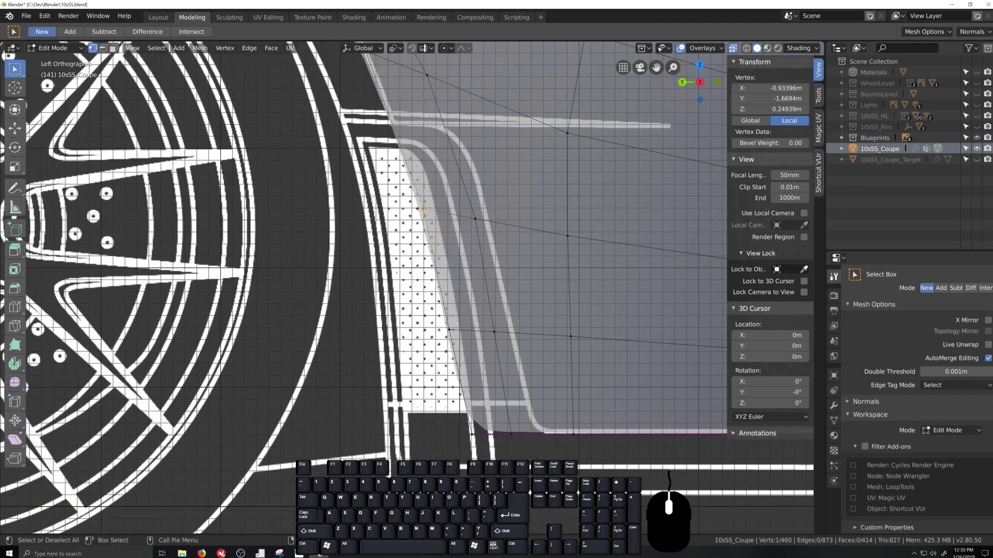
pyautogui.keyDown('shift'); pyautogui.click(449, 329); pyautogui.keyUp('shift')
pyautogui.press('g')
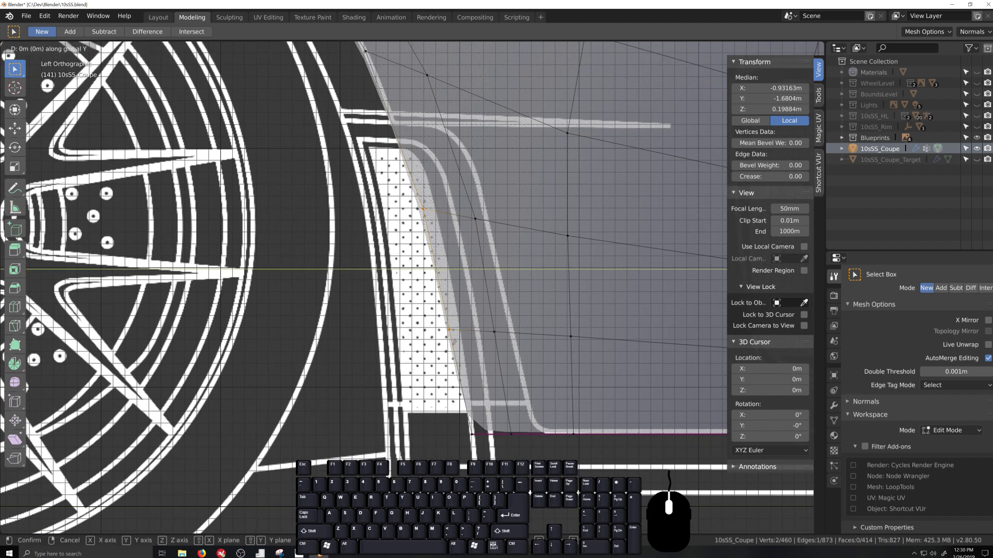
pyautogui.press('y')
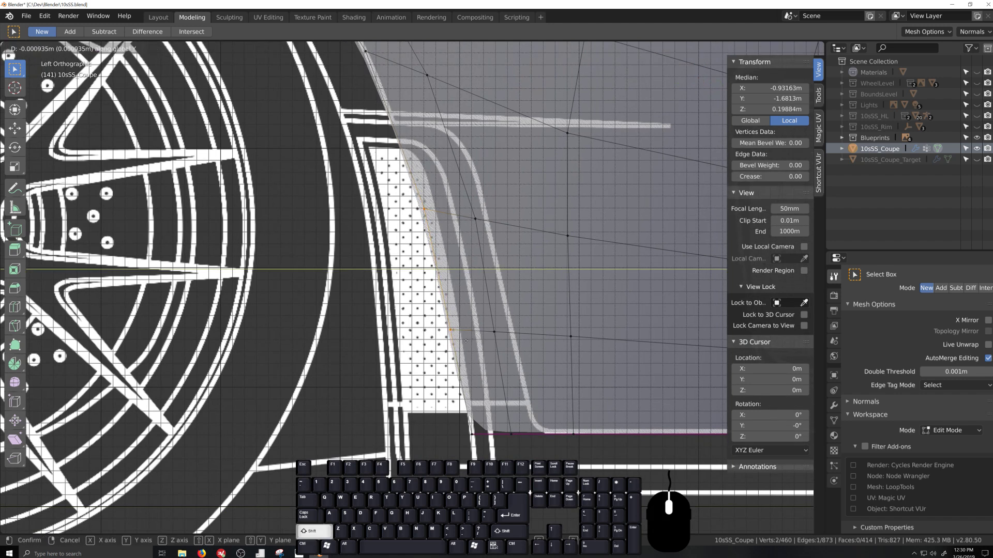
pyautogui.keyDown('shift'); pyautogui.click(465, 341); pyautogui.keyUp('shift')
# Select the entire supporting edge loop around the front wheel arch and edge-slide it by factor -0.113 with Even off.
pyautogui.scroll(-5, 464, 339)
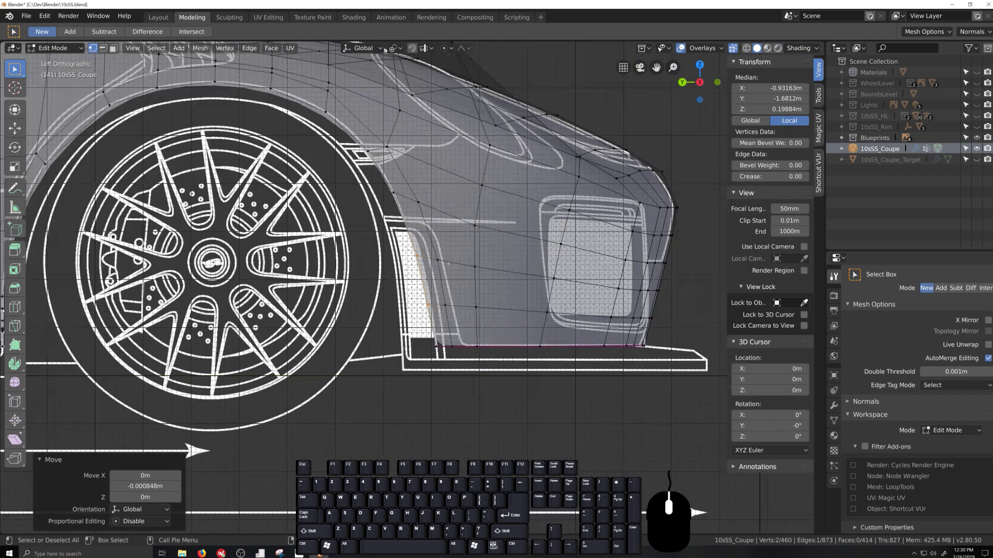
pyautogui.keyDown('alt'); pyautogui.click(439, 271); pyautogui.keyUp('alt')
pyautogui.scroll(-2, 432, 264)
pyautogui.keyDown('alt'); pyautogui.keyDown('shift'); pyautogui.click(306, 171); pyautogui.keyUp('shift'); pyautogui.keyUp('alt')
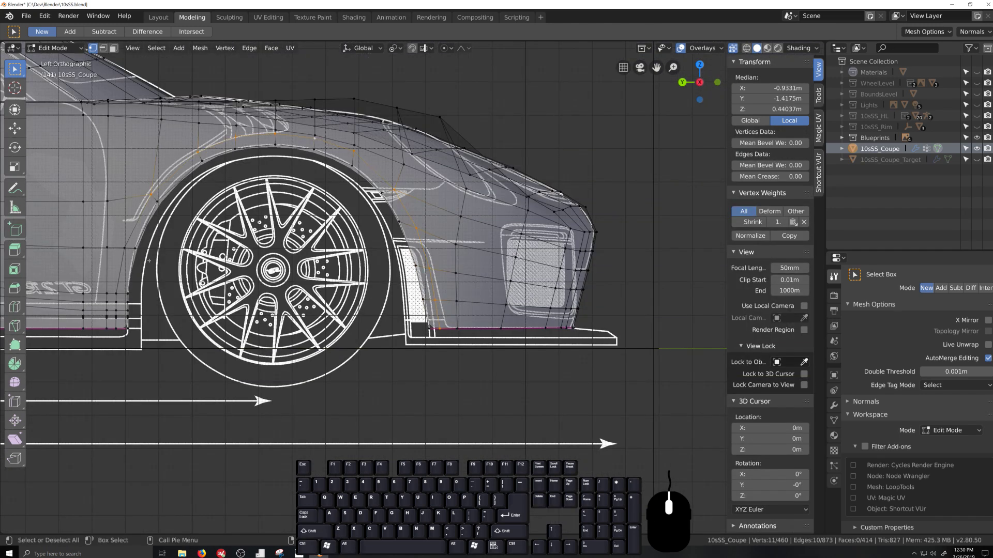
pyautogui.keyDown('alt'); pyautogui.keyDown('shift'); pyautogui.click(120, 279); pyautogui.keyUp('shift'); pyautogui.keyUp('alt')
pyautogui.scroll(2, 120, 279)
pyautogui.keyDown('shift'); pyautogui.moveTo(120, 279); pyautogui.dragTo(358, 315, button='middle'); pyautogui.keyUp('shift')
pyautogui.scroll(2, 305, 233)
pyautogui.scroll(2, 307, 322)
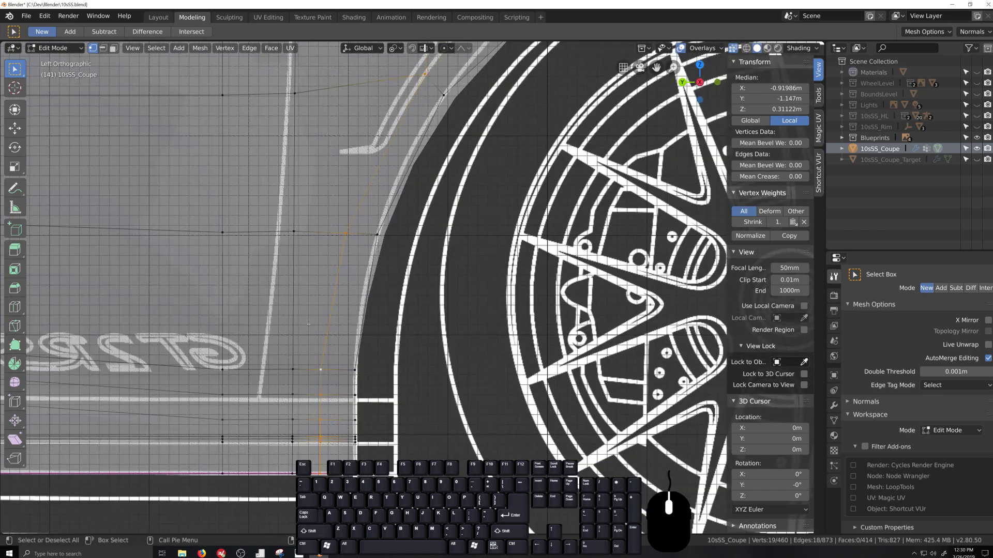
pyautogui.press('g')
pyautogui.press('g')
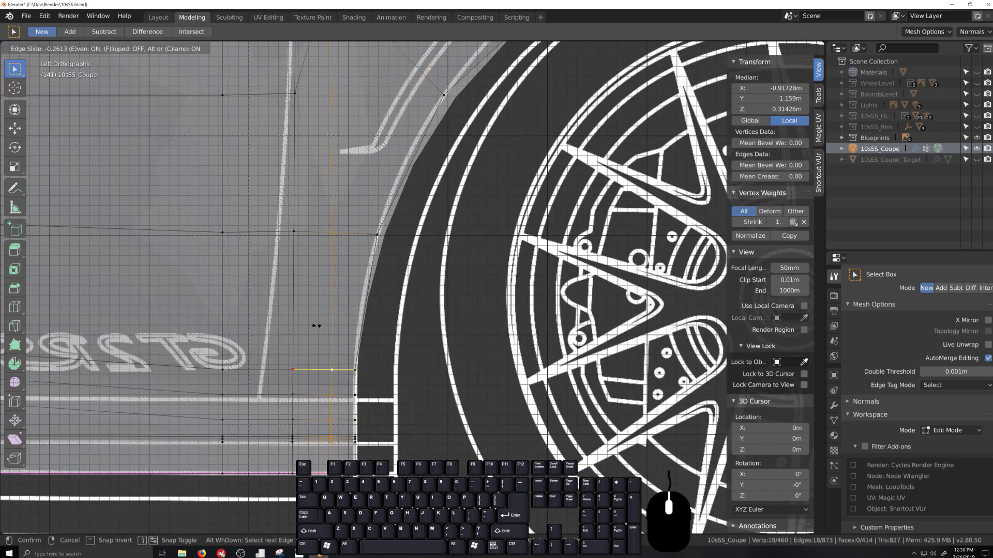
pyautogui.press('f')
pyautogui.click(312, 317)
# Inspect the front wheel arch in perspective, select its opening edge loop and return to the left orthographic view.
pyautogui.scroll(-6, 312, 317)
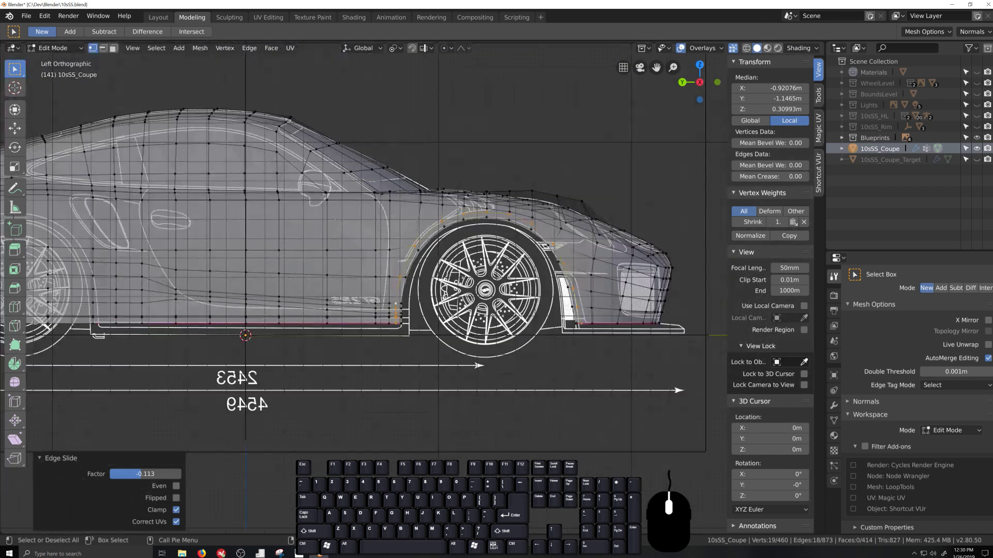
pyautogui.moveTo(481, 329); pyautogui.dragTo(460, 337, button='middle')
pyautogui.moveTo(409, 193); pyautogui.dragTo(468, 188, button='middle')
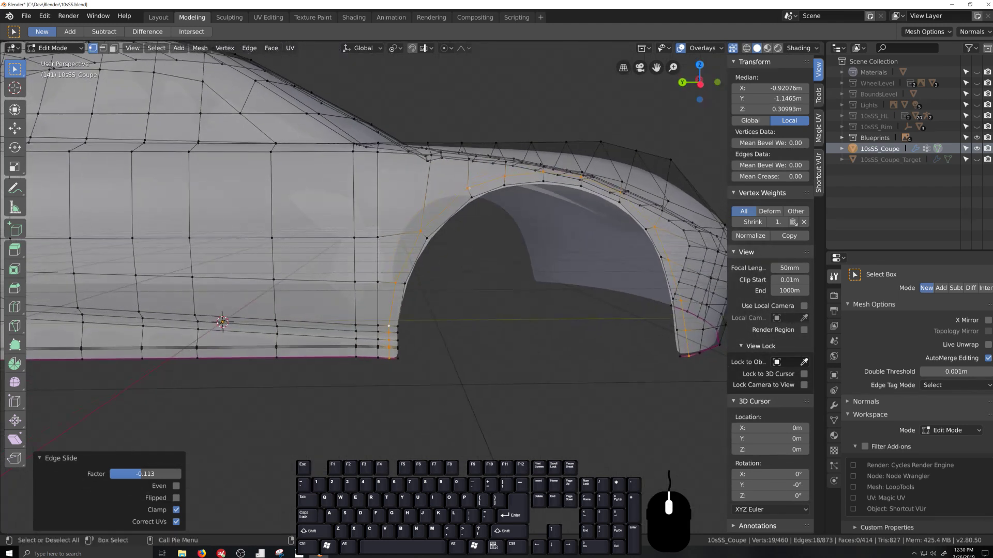
pyautogui.keyDown('alt'); pyautogui.click(493, 191); pyautogui.keyUp('alt')
pyautogui.press('ctrl+KP_3')
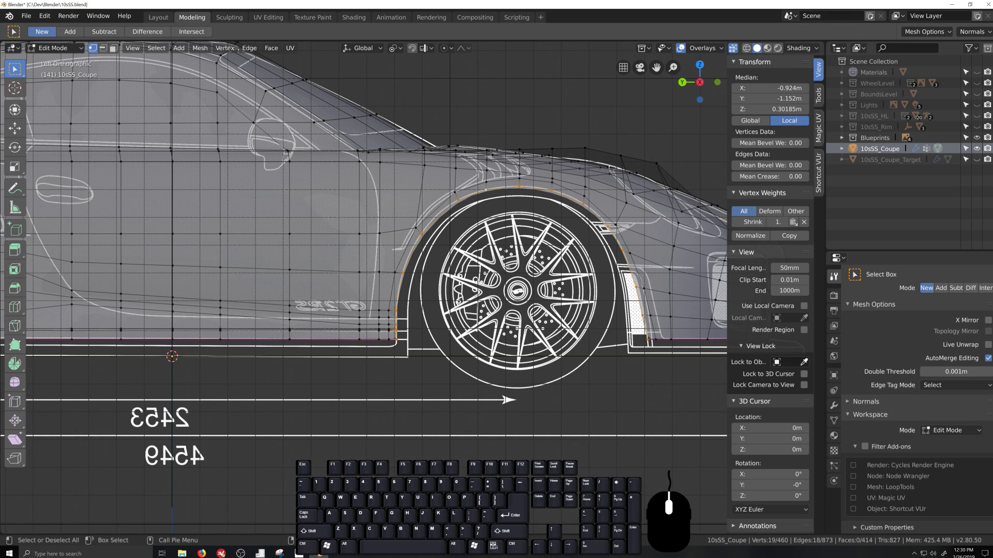
# Try extruding the wheel arch's opening edge loop in place and undo the extrusion.
pyautogui.scroll(4, 605, 226)
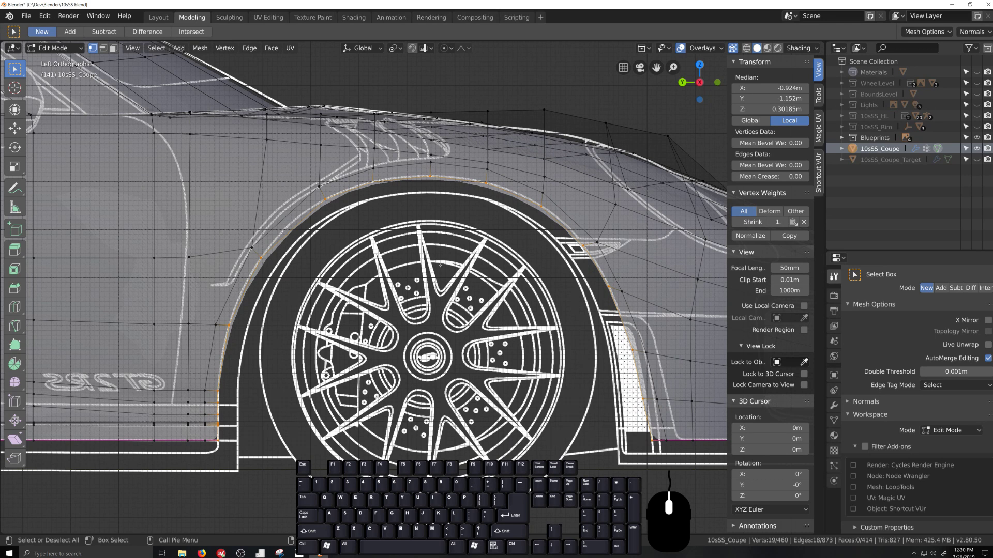
pyautogui.press('e')
pyautogui.rightClick(440, 281)
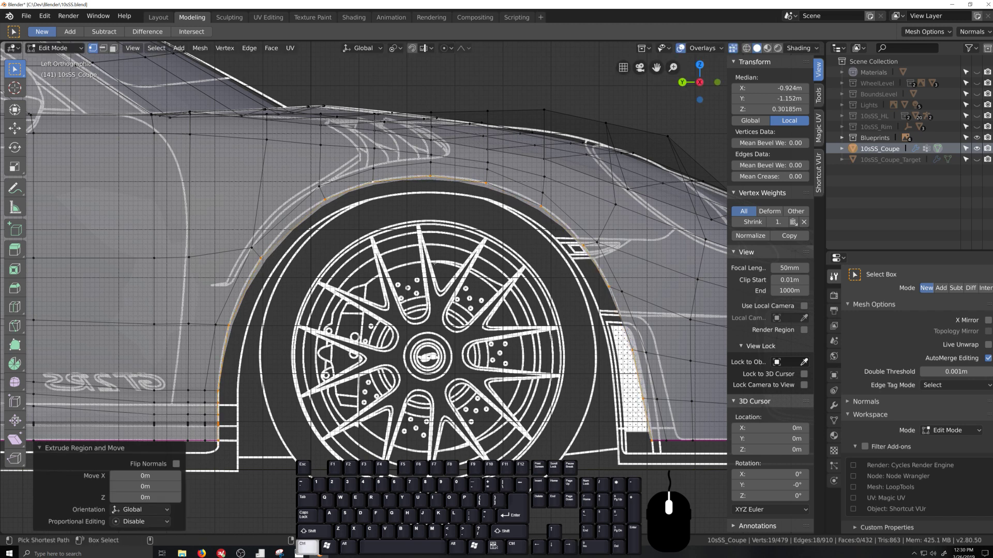
pyautogui.hotkey('ctrl', 'z')
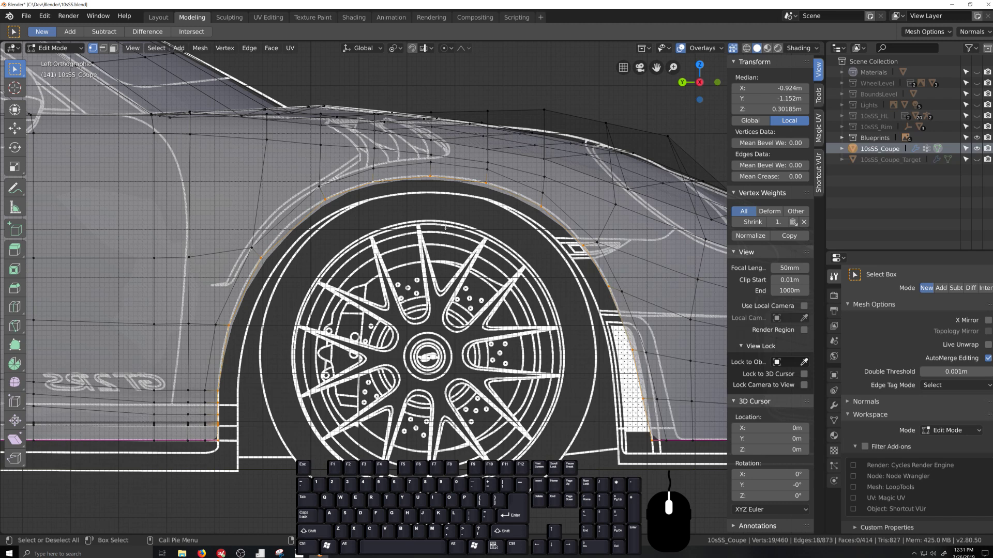
# Edge-slide the opening loop inward by factor -1.181 with clamping off, extending the arch to the blueprint's inner line.
pyautogui.scroll(1, 445, 227)
pyautogui.scroll(-1, 445, 226)
pyautogui.scroll(1, 439, 199)
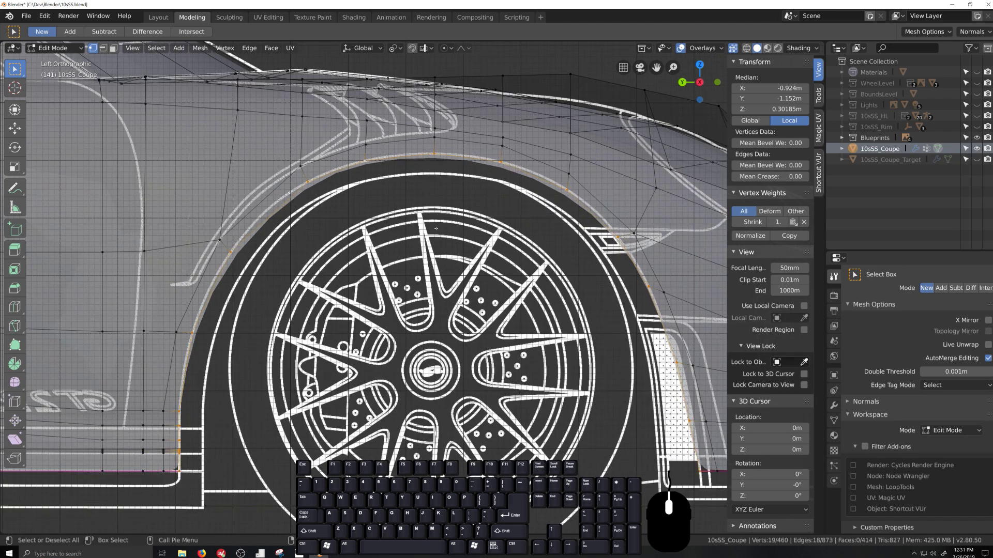
pyautogui.press('g')
pyautogui.press('g')
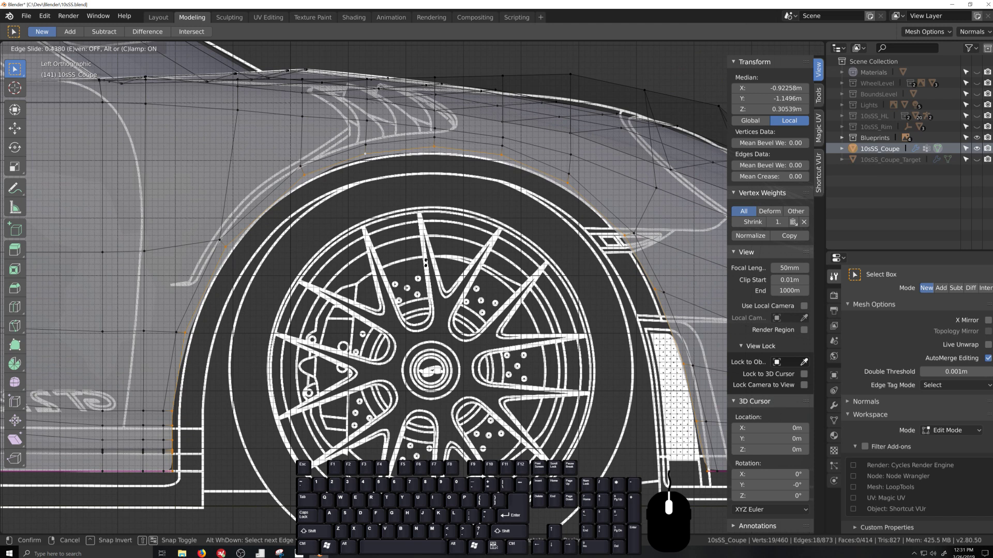
pyautogui.press('c')
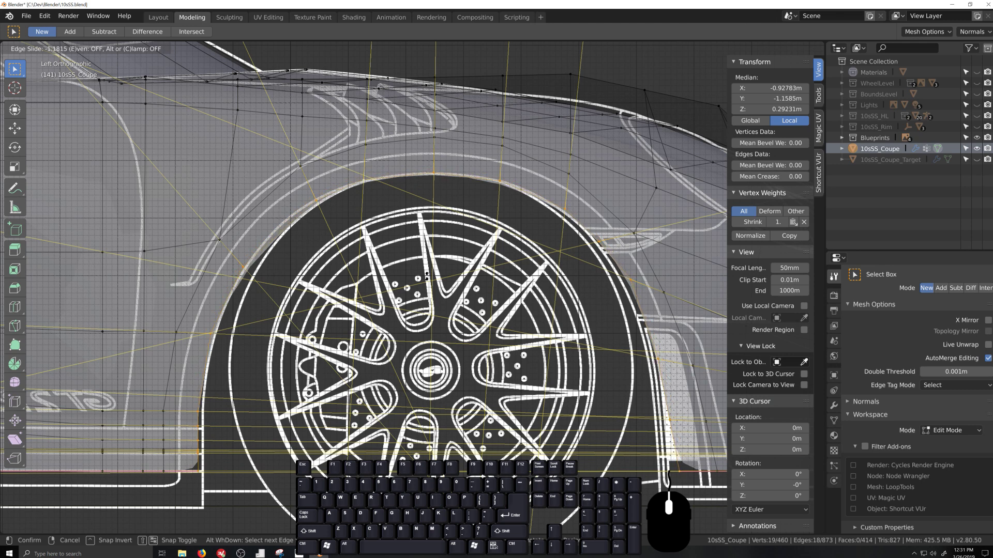
pyautogui.click(420, 157)
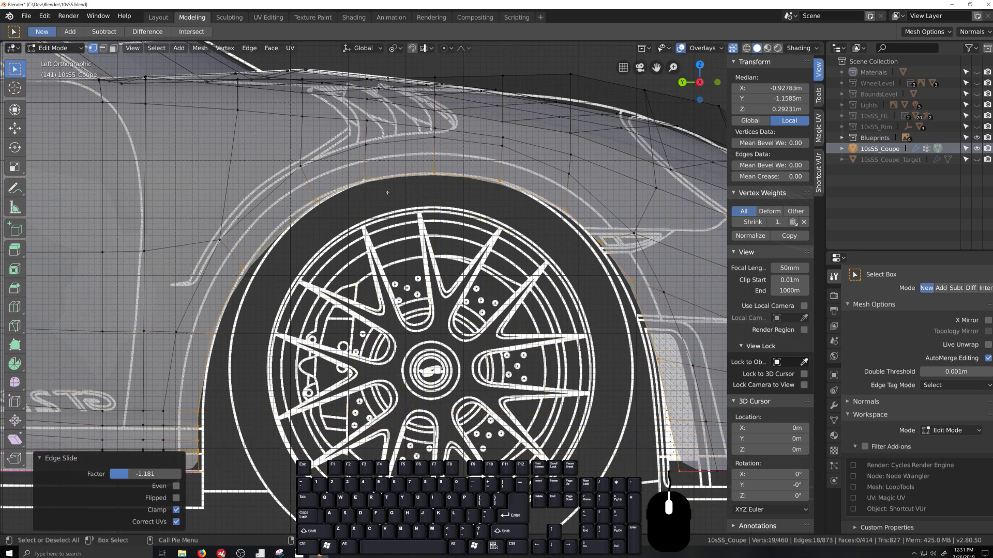
# Insert an edge loop along the blueprint's outer arch line behind the opening and select the opening's edge loop.
pyautogui.click(420, 158)
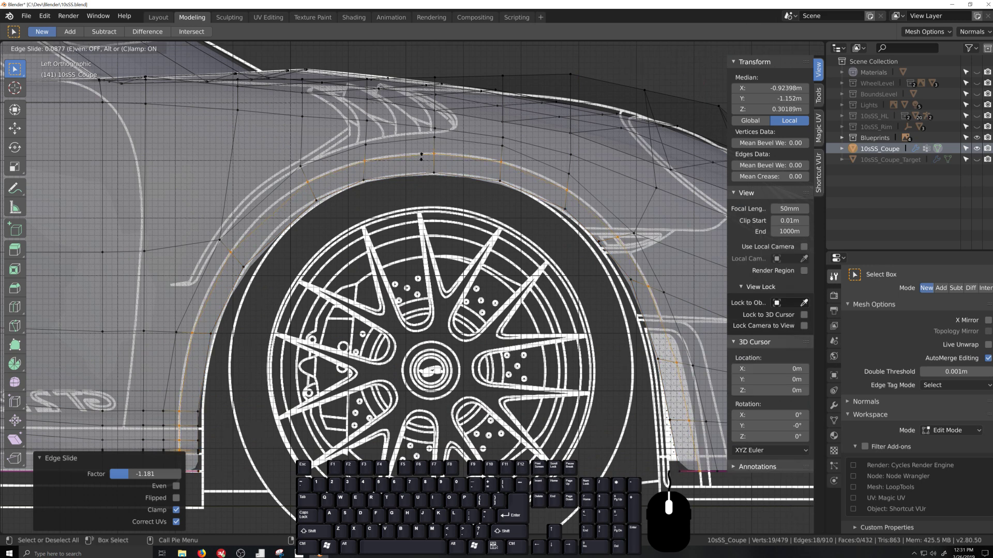
pyautogui.click(421, 156)
pyautogui.keyDown('alt'); pyautogui.click(418, 174); pyautogui.keyUp('alt')
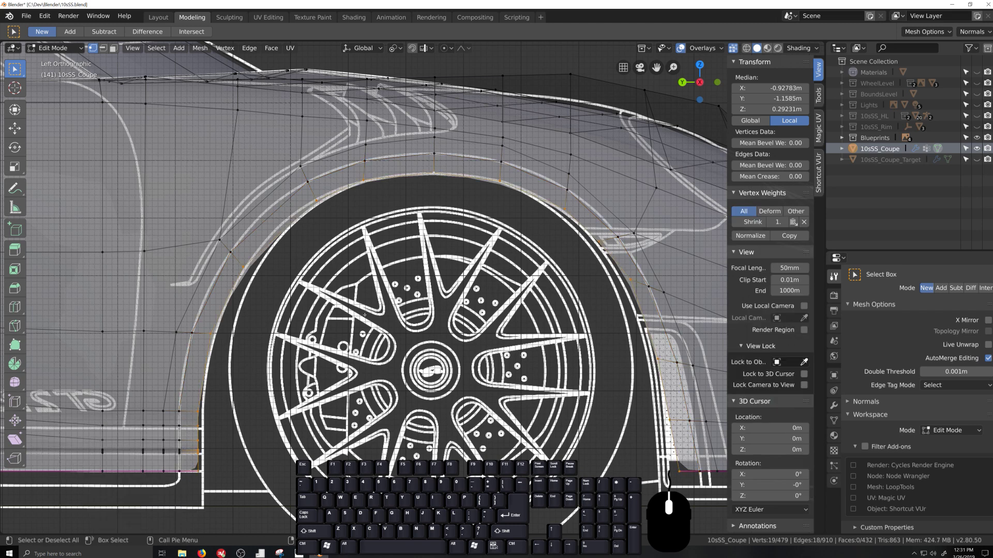
# Move the seven lower rear vertices of the arch opening by -0.00761 m along Y and select the opening vertex above them.
pyautogui.scroll(8, 427, 192)
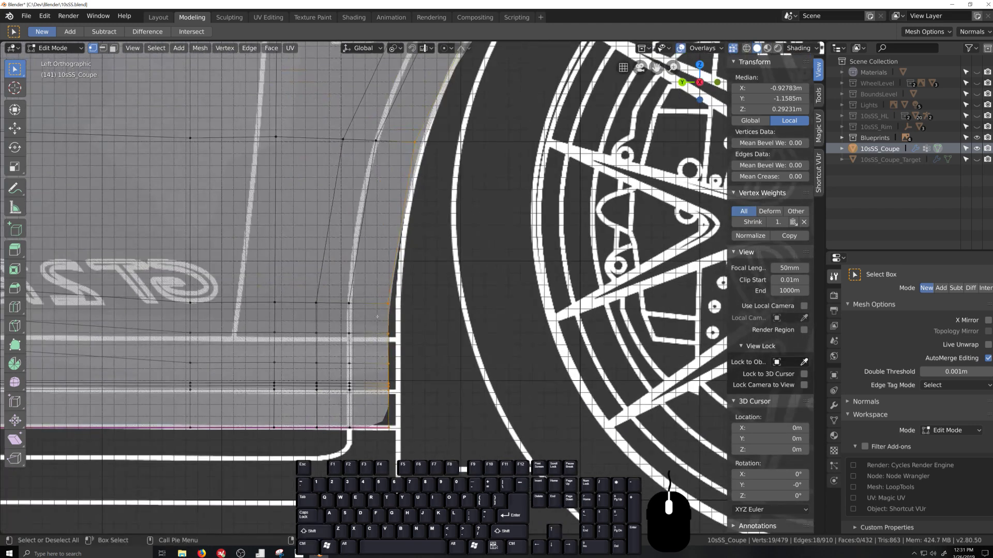
pyautogui.moveTo(376, 293); pyautogui.dragTo(408, 449)
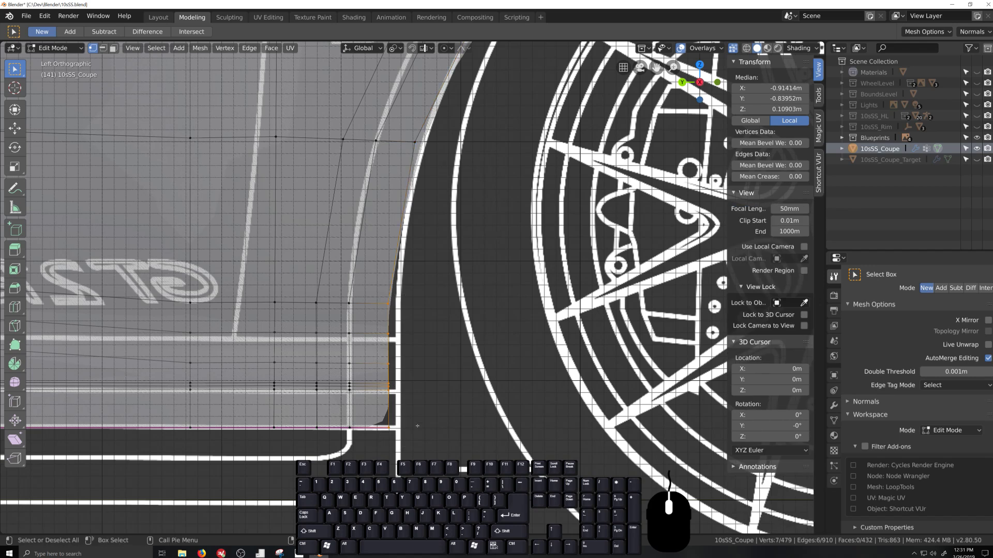
pyautogui.press('g')
pyautogui.press('y')
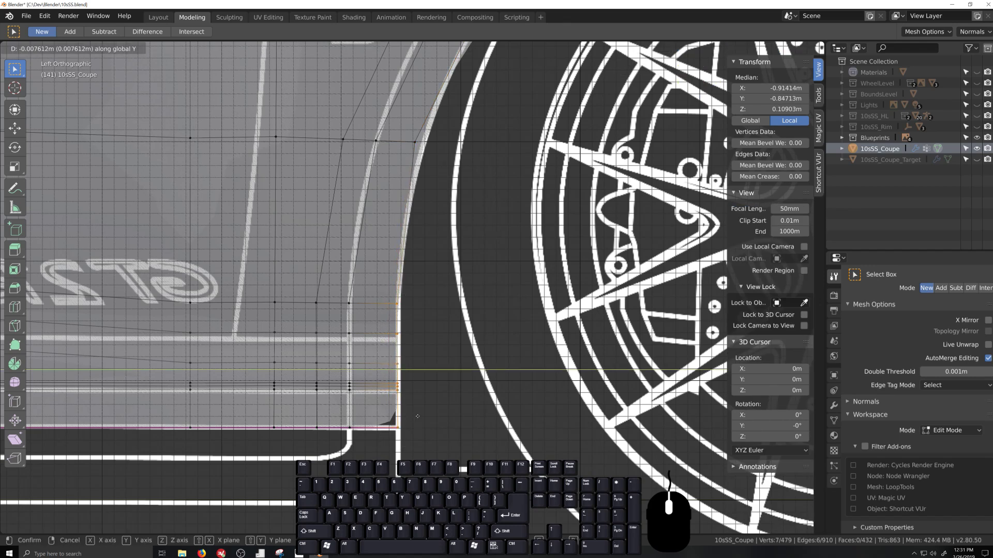
pyautogui.click(418, 416)
pyautogui.keyDown('shift'); pyautogui.moveTo(410, 174); pyautogui.dragTo(366, 392, button='middle'); pyautogui.keyUp('shift')
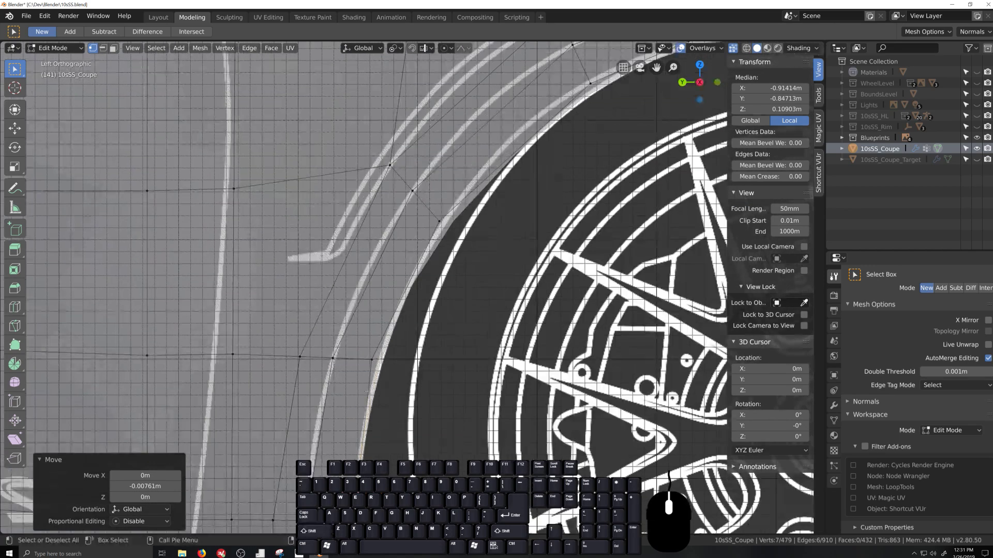
pyautogui.click(369, 357)
# Try moving the selected rear opening vertex by 0.00145 m in Y and 0.000906 m in Z.
pyautogui.rightClick(397, 390)
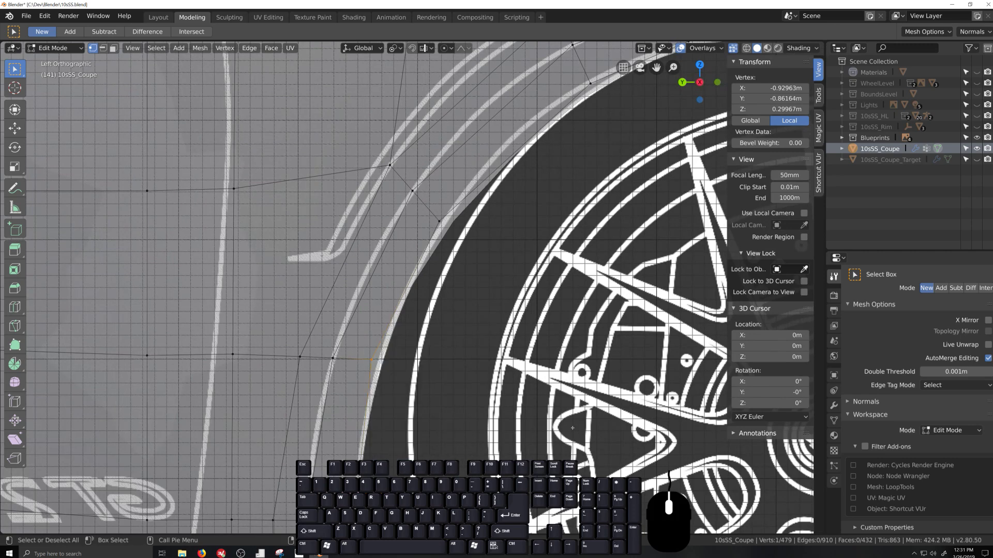
pyautogui.keyDown('shift'); pyautogui.moveTo(466, 454); pyautogui.dragTo(509, 309, button='middle'); pyautogui.keyUp('shift')
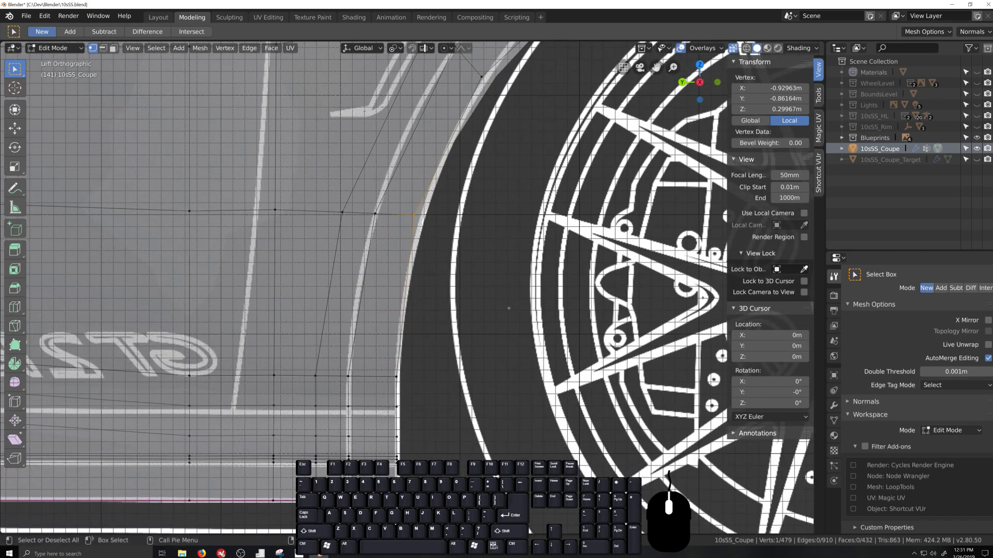
pyautogui.scroll(-8, 515, 294)
pyautogui.scroll(8, 477, 266)
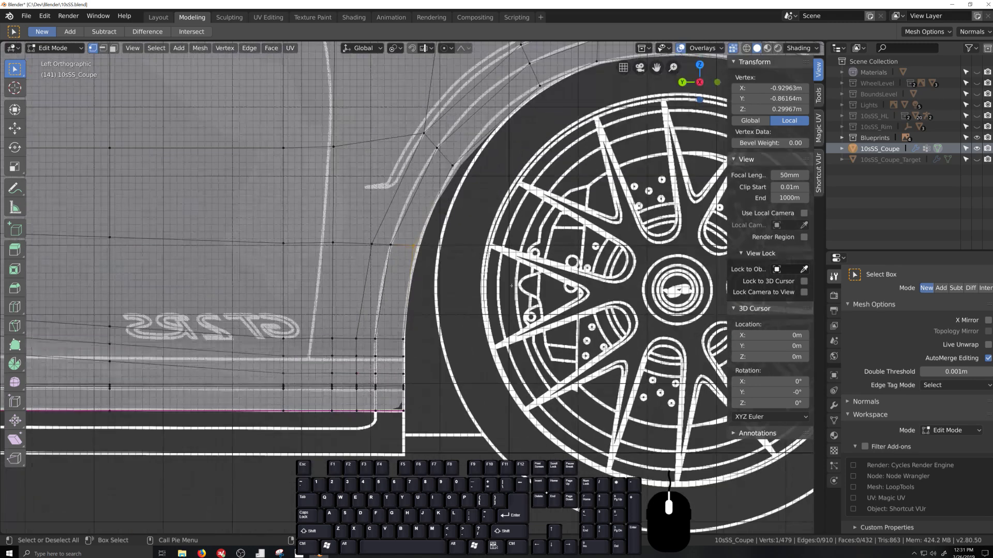
pyautogui.press('g')
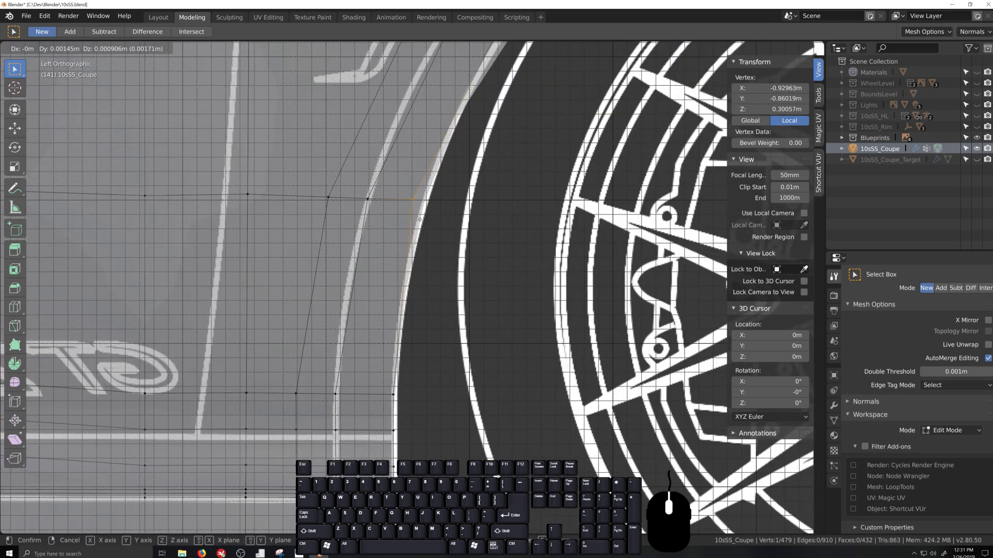
pyautogui.click(419, 220)
pyautogui.keyDown('shift'); pyautogui.scroll(-4, 418, 352); pyautogui.keyUp('shift')
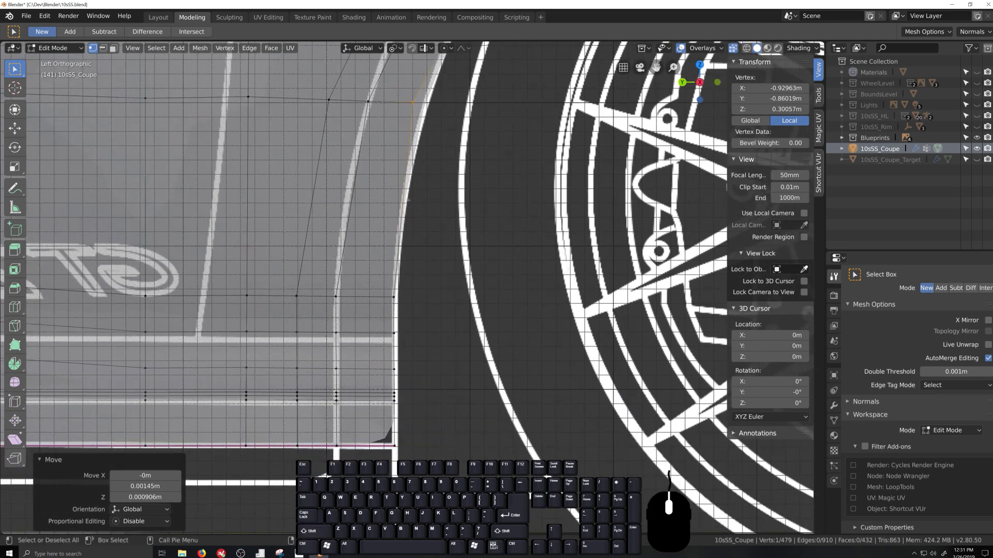
# Try moving the next two opening vertices up along the arch, and undo the vertex moves made so far on the curve.
pyautogui.keyDown('shift'); pyautogui.moveTo(408, 200); pyautogui.dragTo(310, 535, button='middle'); pyautogui.keyUp('shift')
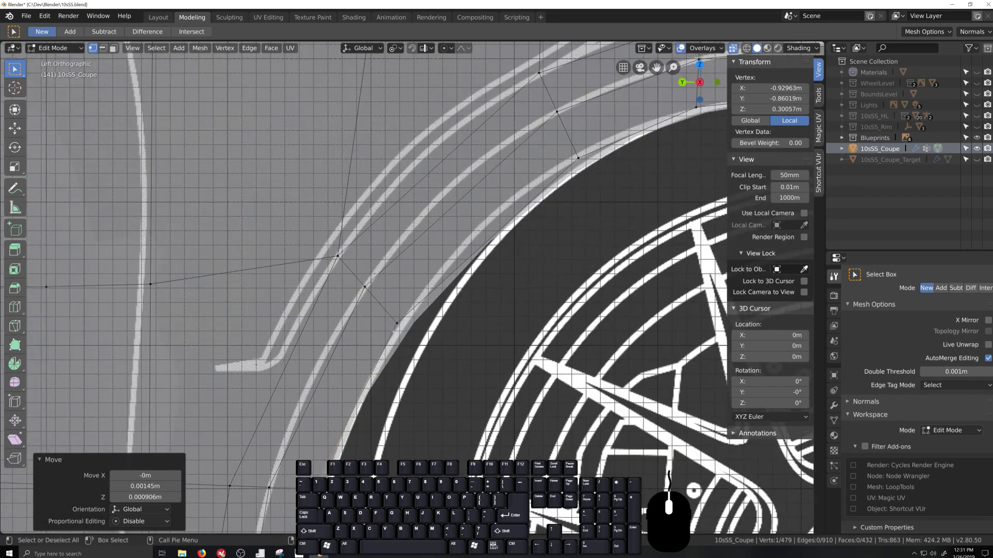
pyautogui.click(395, 326)
pyautogui.press('g')
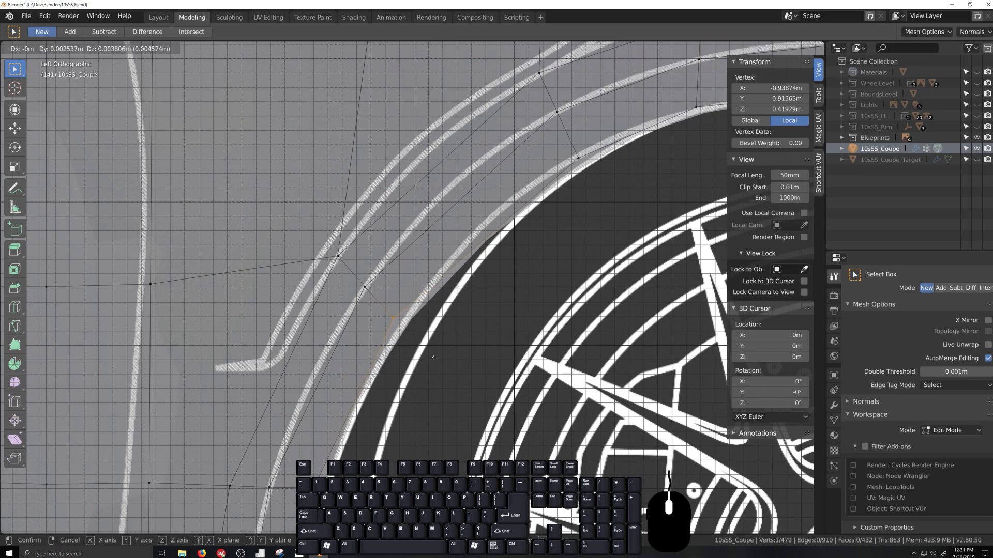
pyautogui.click(431, 353)
pyautogui.click(576, 155)
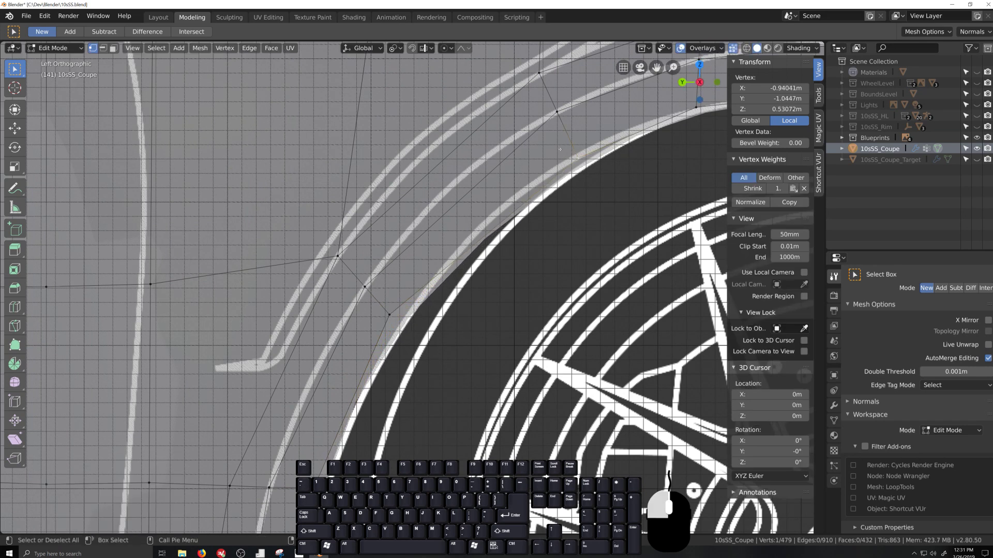
pyautogui.press('g')
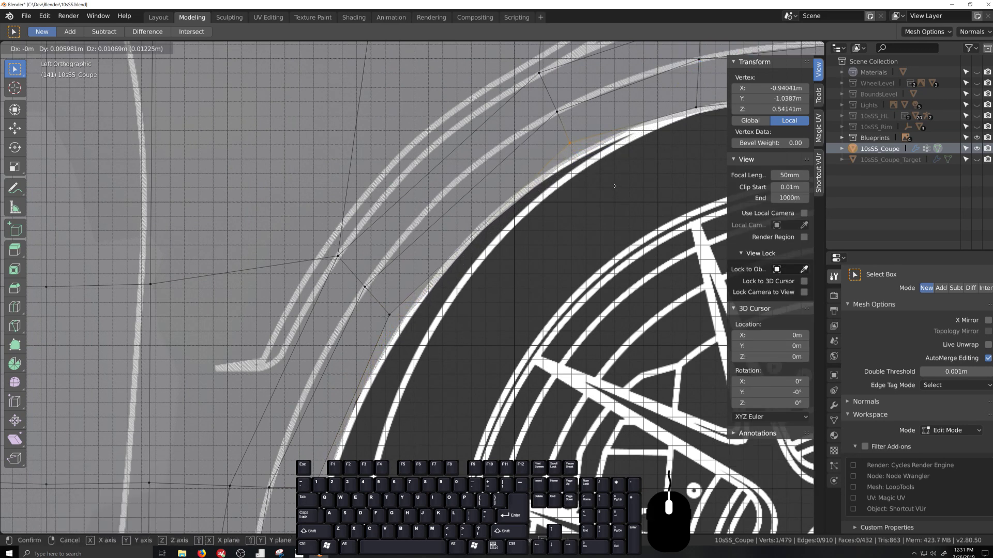
pyautogui.rightClick(615, 186)
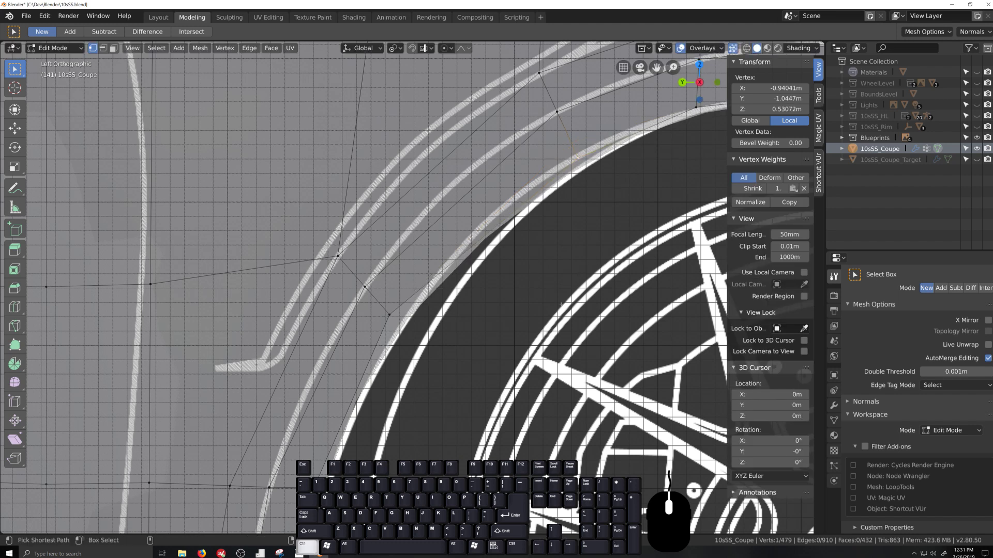
pyautogui.hotkey('ctrl', 'z')
pyautogui.hotkey('ctrl', 'z')
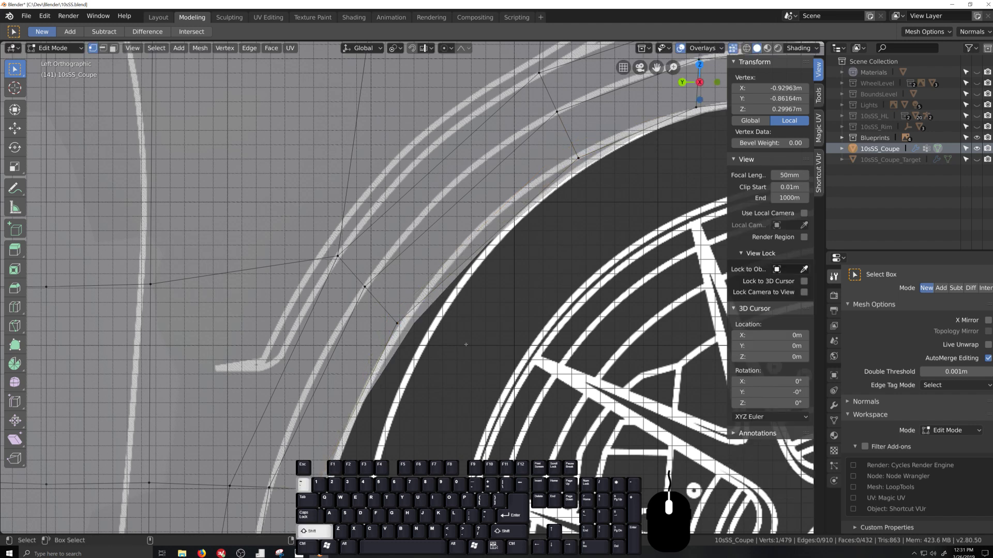
# Move the selected rear opening vertex by Y -0.00725, Z 0.000362 m and the next one up by Y -0.00236, Z -0.00145 m.
pyautogui.keyDown('shift'); pyautogui.moveTo(465, 343); pyautogui.dragTo(605, 160, button='middle'); pyautogui.keyUp('shift')
pyautogui.moveTo(516, 363)
pyautogui.keyDown('shift'); pyautogui.mouseDown(button='middle')
pyautogui.moveTo(533, 196)
pyautogui.moveTo(476, 396)
pyautogui.mouseUp(button='middle'); pyautogui.keyUp('shift')
pyautogui.press('g')
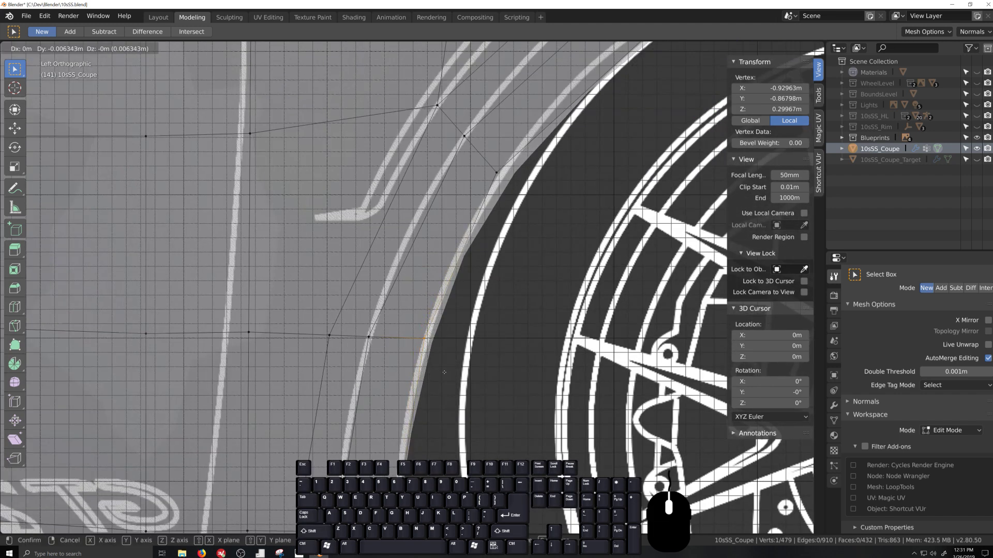
pyautogui.click(446, 372)
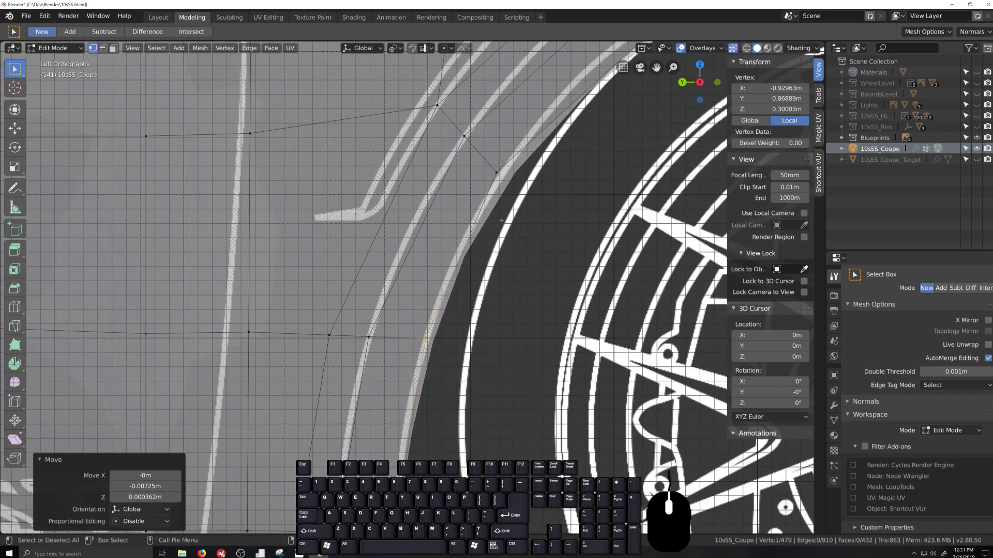
pyautogui.press('g')
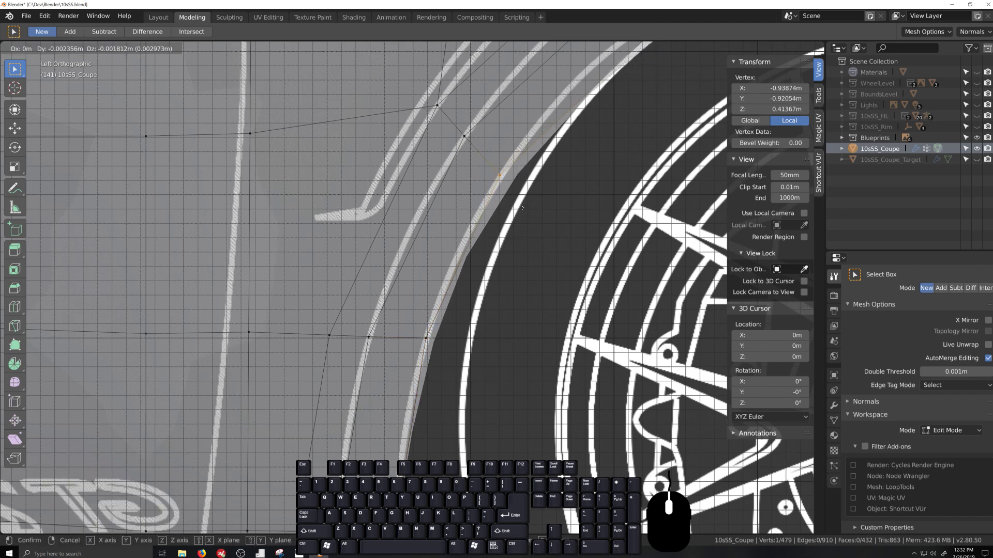
pyautogui.click(514, 201)
# Move the upper rear vertex of the arch opening by 0.000755 m in Y and 0.000906 m in Z.
pyautogui.scroll(-5, 514, 169)
pyautogui.scroll(5, 456, 314)
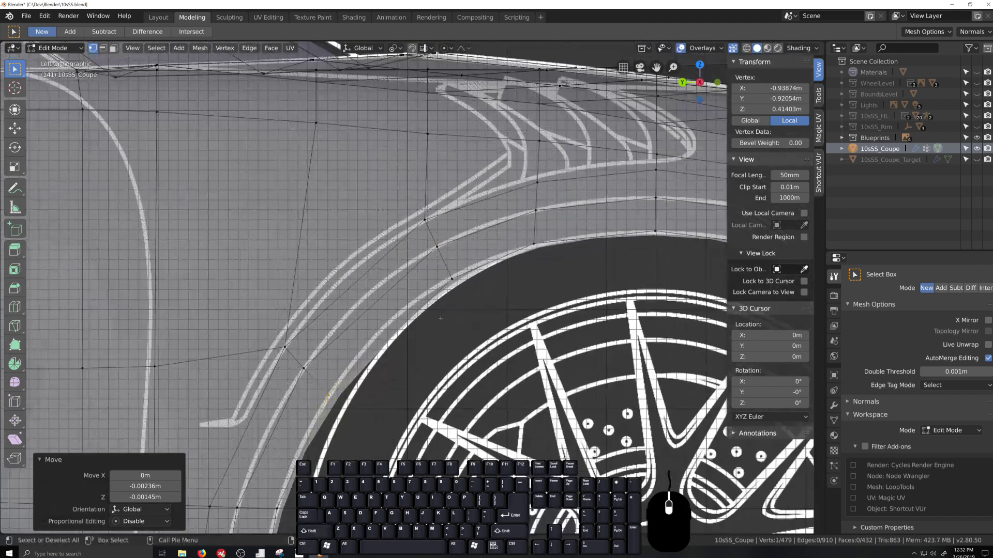
pyautogui.scroll(2, 455, 314)
pyautogui.click(478, 300)
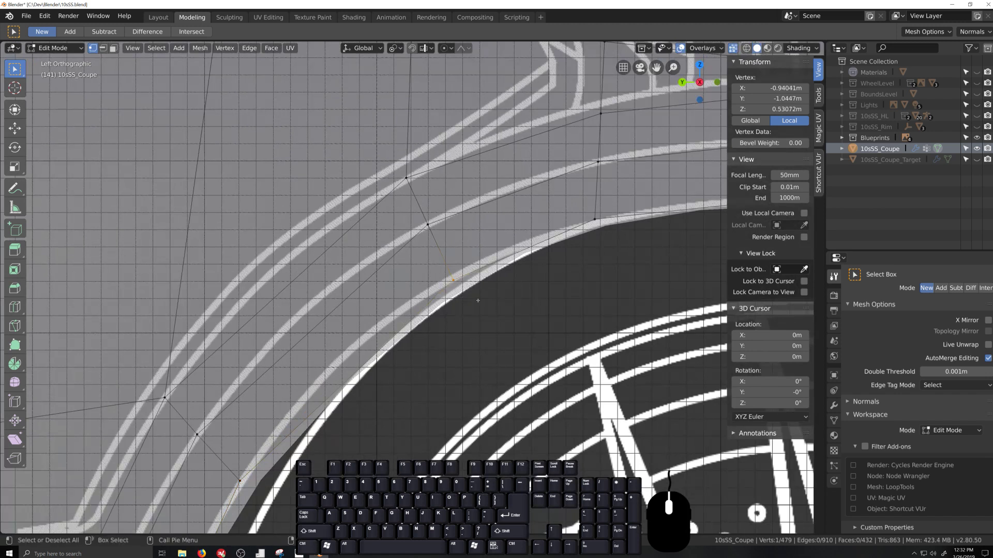
pyautogui.press('g')
pyautogui.click(521, 273)
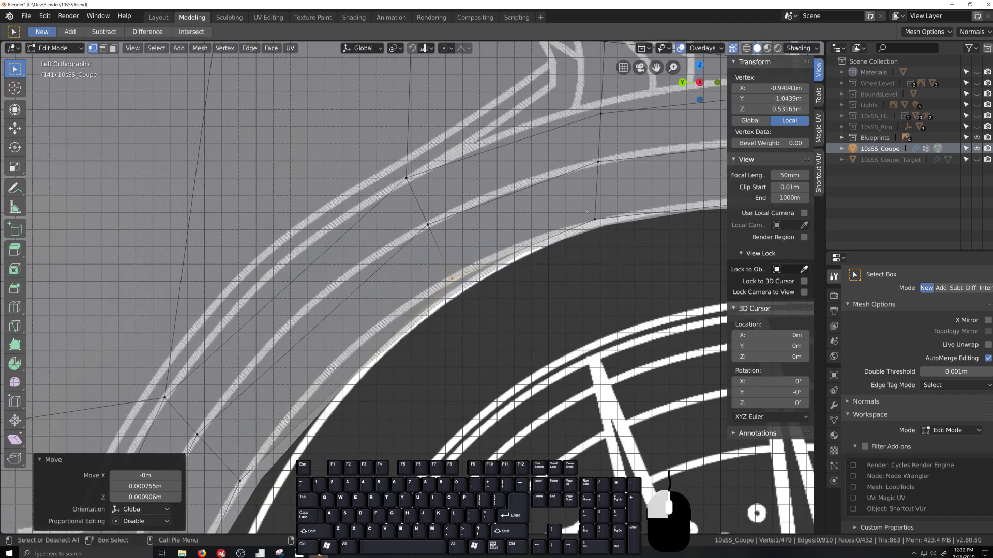
# Move the next opening vertex forward along the blueprint's inner arch line and the vertex above it onto the outer line.
pyautogui.click(593, 219)
pyautogui.press('g')
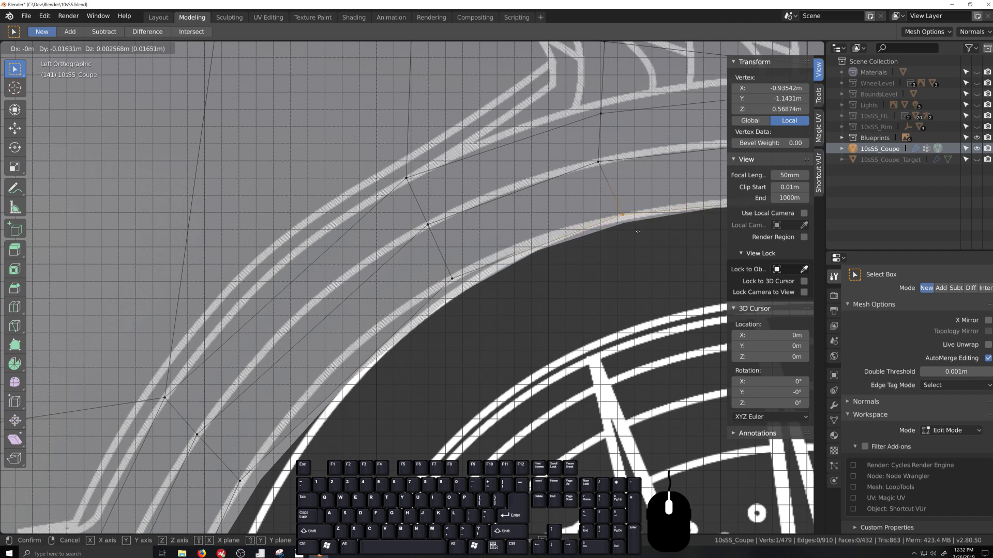
pyautogui.click(639, 230)
pyautogui.press('g')
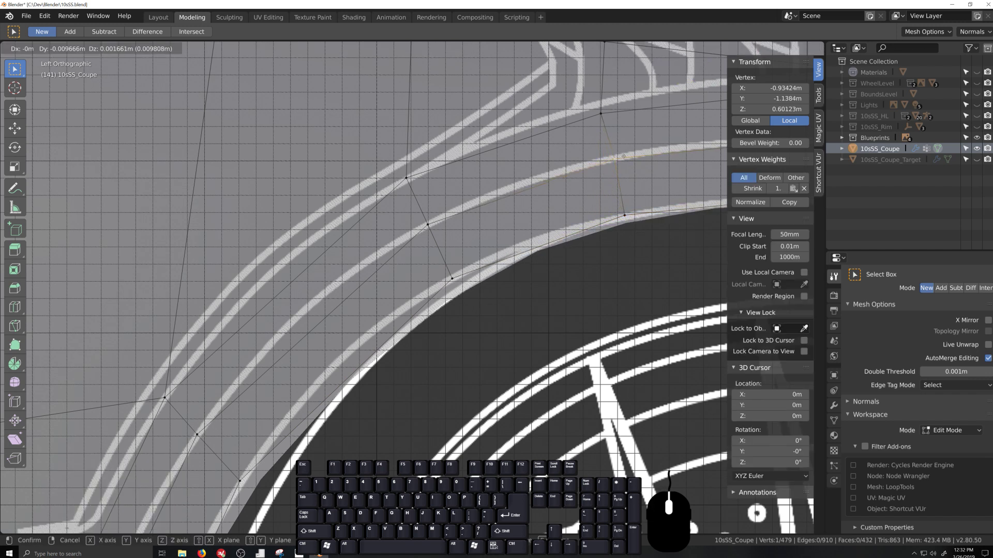
pyautogui.click(623, 165)
pyautogui.press('g')
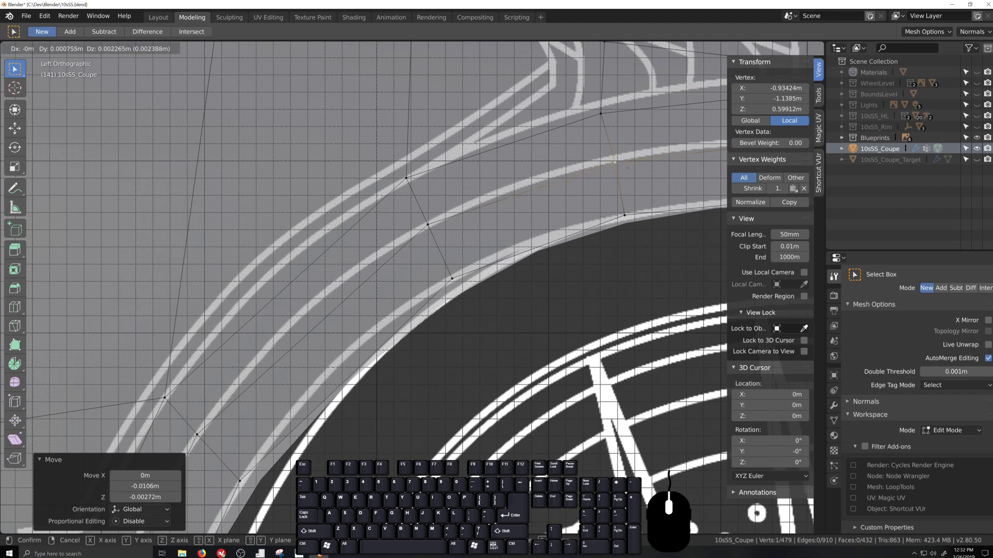
pyautogui.click(626, 165)
# Move the three-vertex column at the arch's upper rear by about 0.0235 m in Y and -0.0152 m in Z.
pyautogui.scroll(-5, 626, 165)
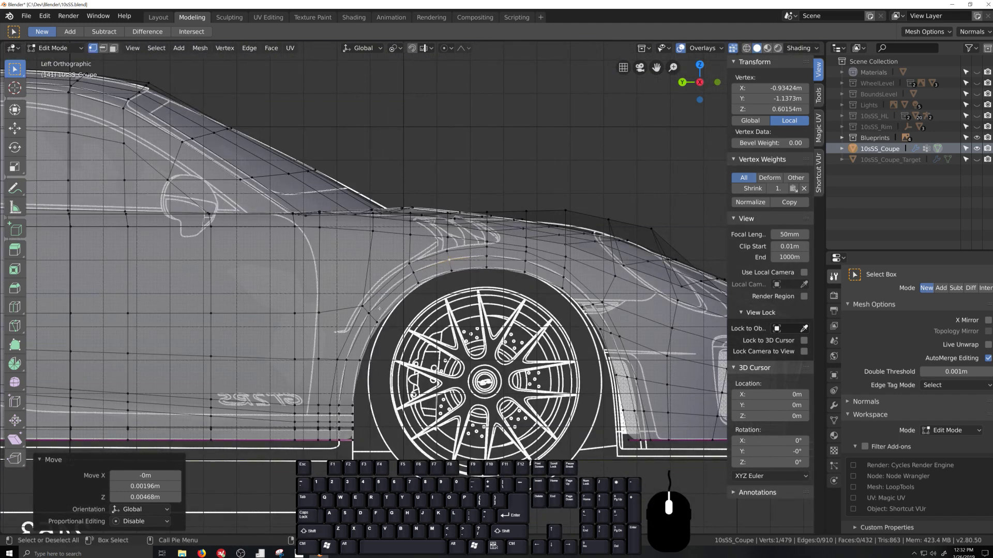
pyautogui.scroll(5, 455, 297)
pyautogui.moveTo(421, 243); pyautogui.dragTo(455, 295)
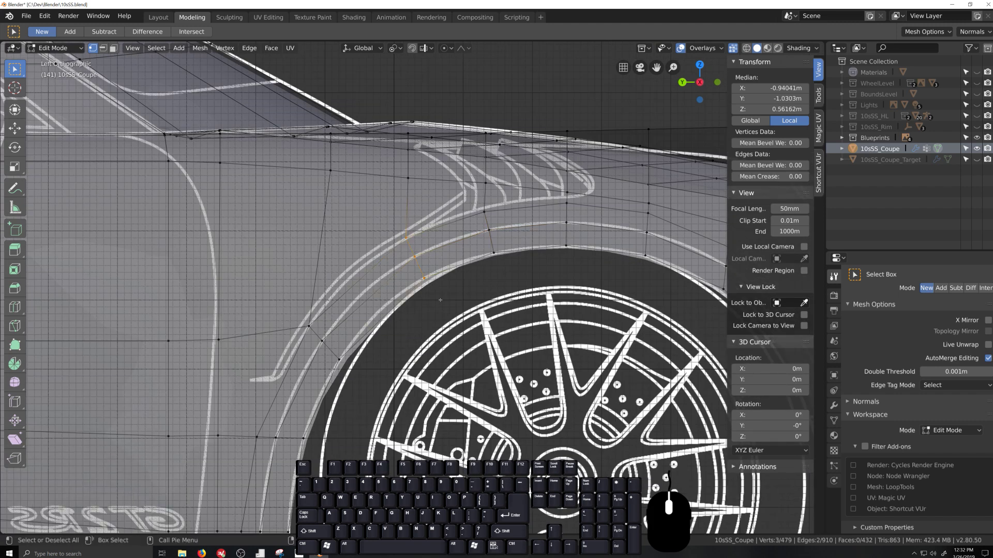
pyautogui.scroll(3, 455, 297)
pyautogui.press('g')
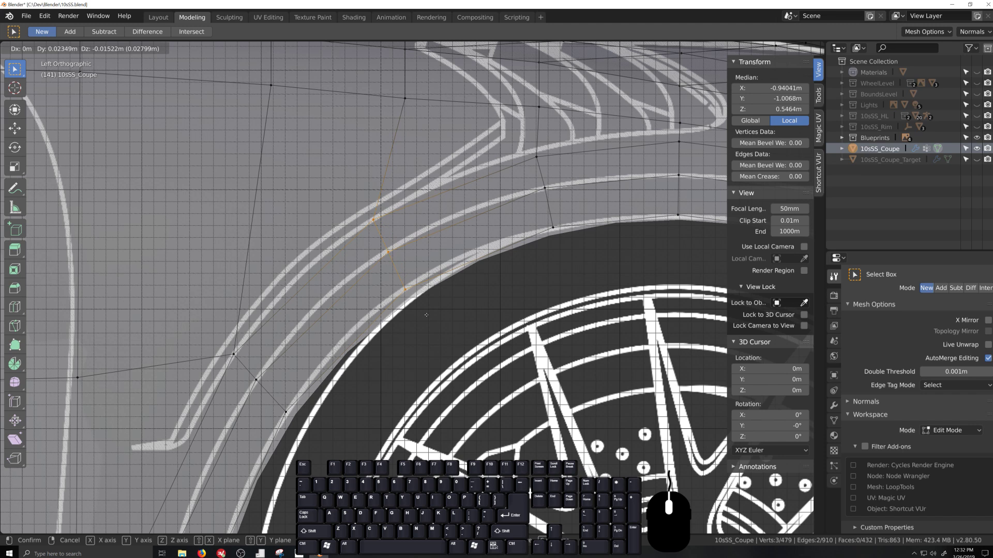
pyautogui.click(426, 314)
# Vertex-slide the fender vertex above that column by factor 0.071.
pyautogui.click(405, 99)
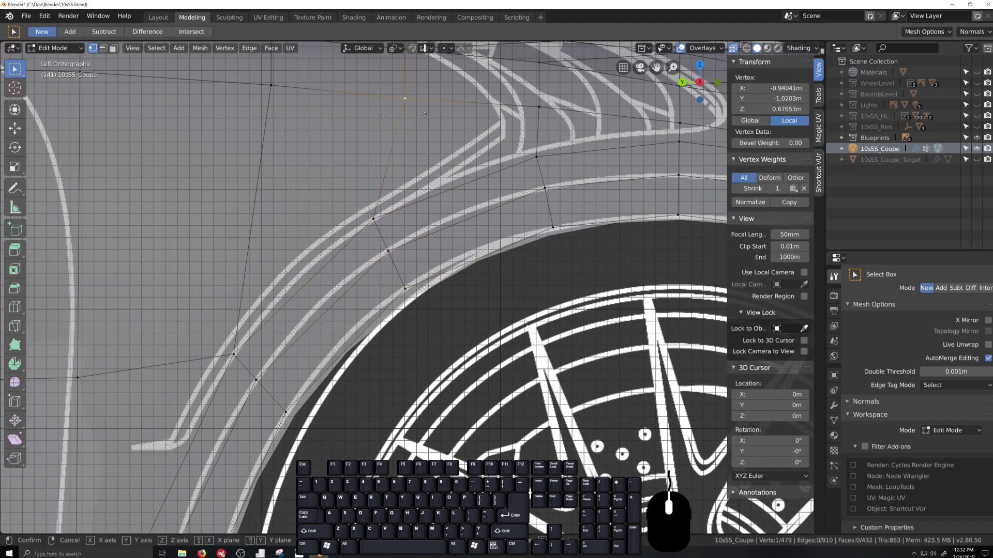
pyautogui.hotkey('shift', 'v')
pyautogui.click(416, 114)
# Move the next three-vertex column, just behind the arch's top, by 0.012 m in Y and -0.00261 m in Z.
pyautogui.scroll(-5, 416, 114)
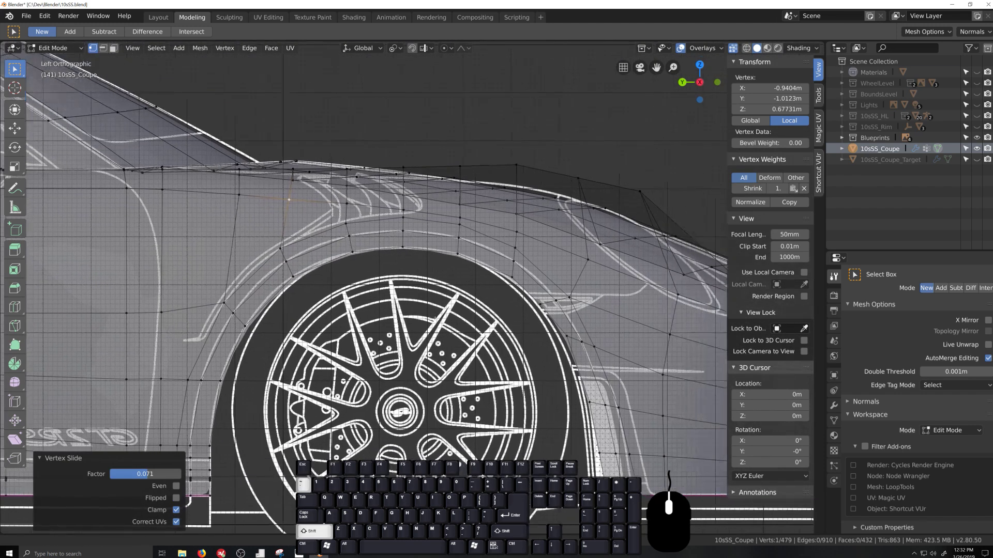
pyautogui.moveTo(298, 208); pyautogui.dragTo(328, 256)
pyautogui.scroll(4, 350, 274)
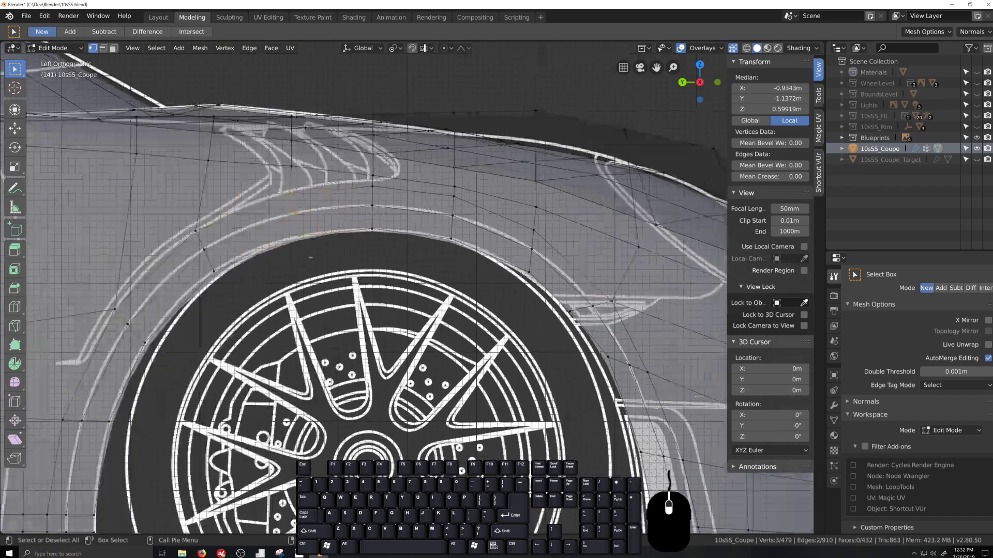
pyautogui.keyDown('shift'); pyautogui.moveTo(351, 274); pyautogui.dragTo(415, 308, button='middle'); pyautogui.keyUp('shift')
pyautogui.press('g')
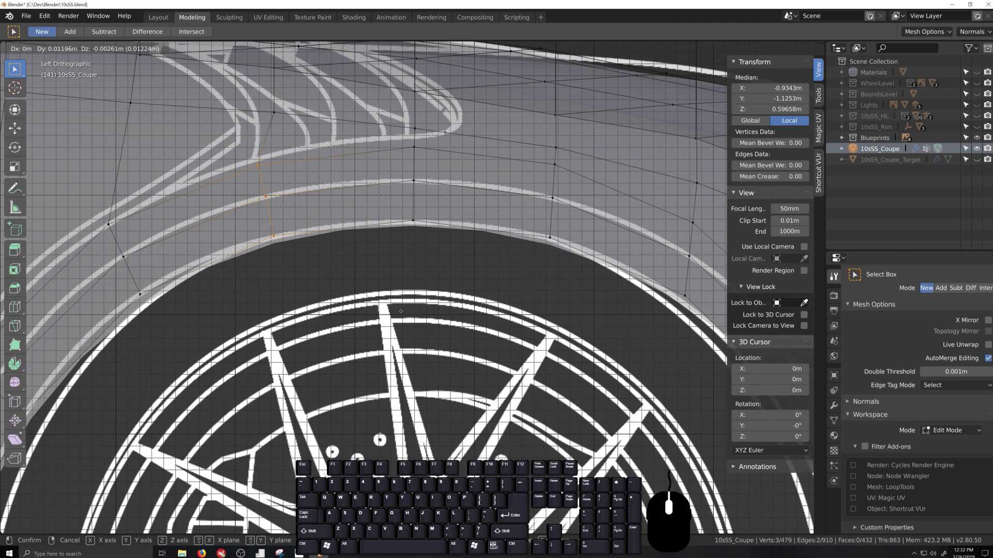
pyautogui.click(400, 311)
# Lower the opening vertex at the top centre of the arch by 0.00121 m in Z.
pyautogui.scroll(3, 383, 284)
pyautogui.keyDown('shift'); pyautogui.moveTo(382, 285); pyautogui.dragTo(360, 255, button='middle'); pyautogui.keyUp('shift')
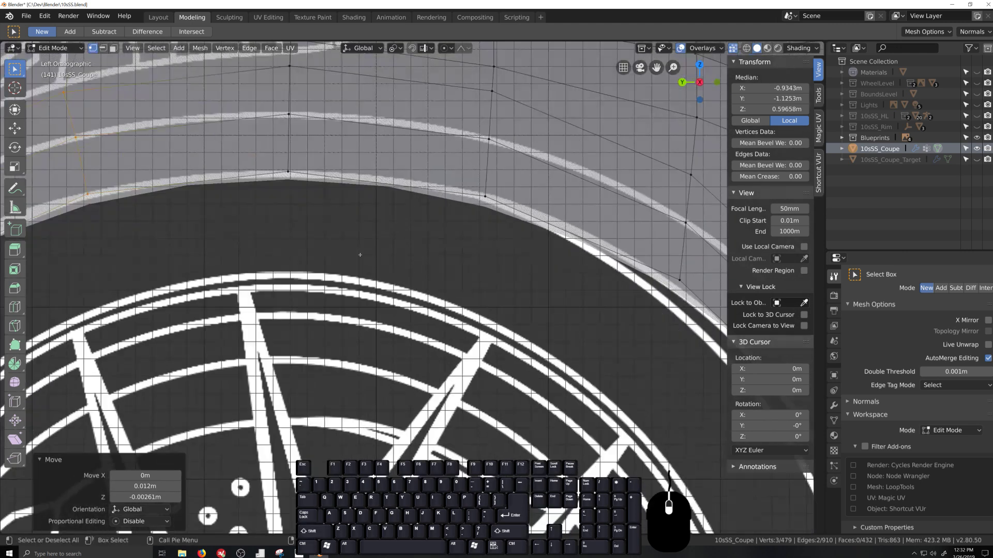
pyautogui.click(291, 179)
pyautogui.press('g')
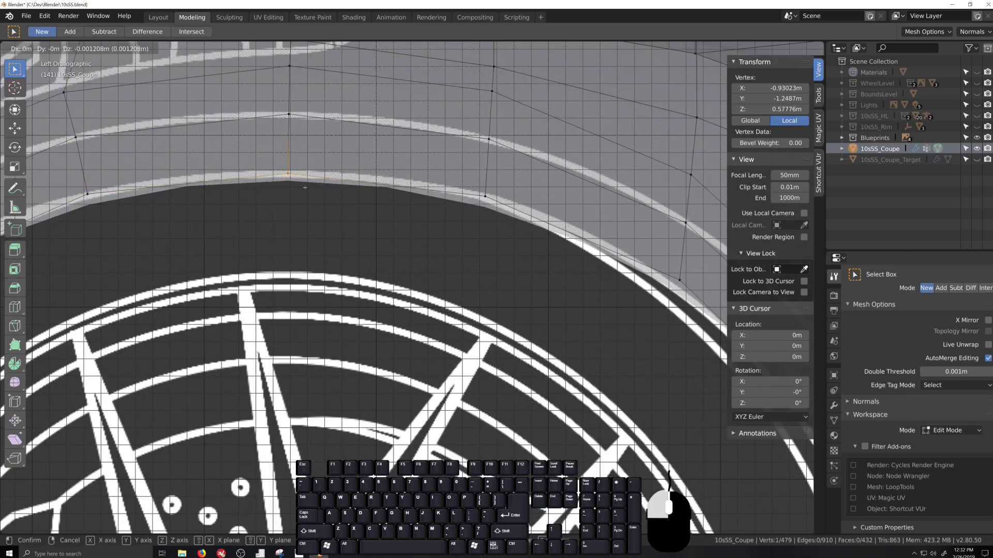
pyautogui.click(304, 187)
# Move two opening vertices at the arch's upper front by about (0.002, -0.005) m and (0.006, -0.005) m in Y and Z.
pyautogui.keyDown('shift'); pyautogui.moveTo(556, 282); pyautogui.dragTo(347, 217, button='middle'); pyautogui.keyUp('shift')
pyautogui.click(479, 225)
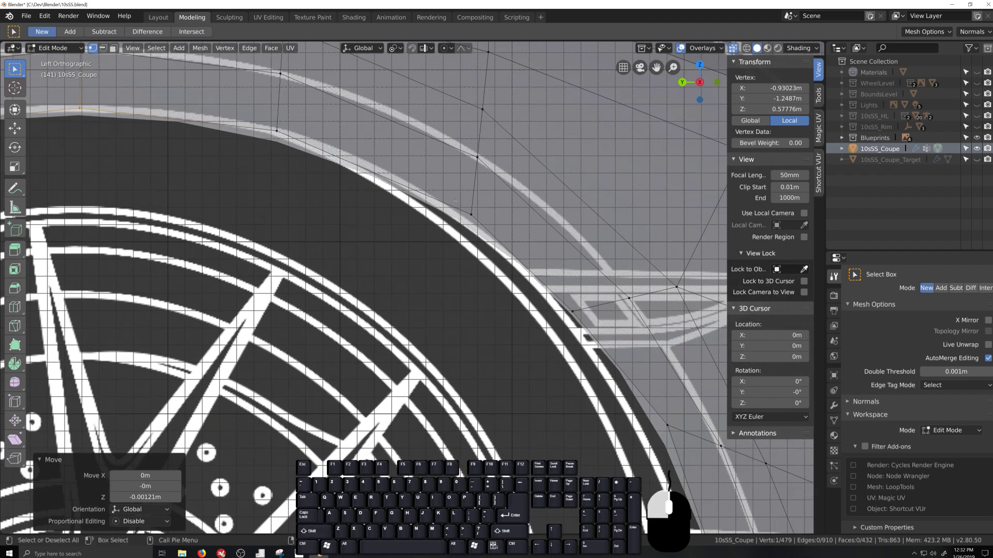
pyautogui.press('g')
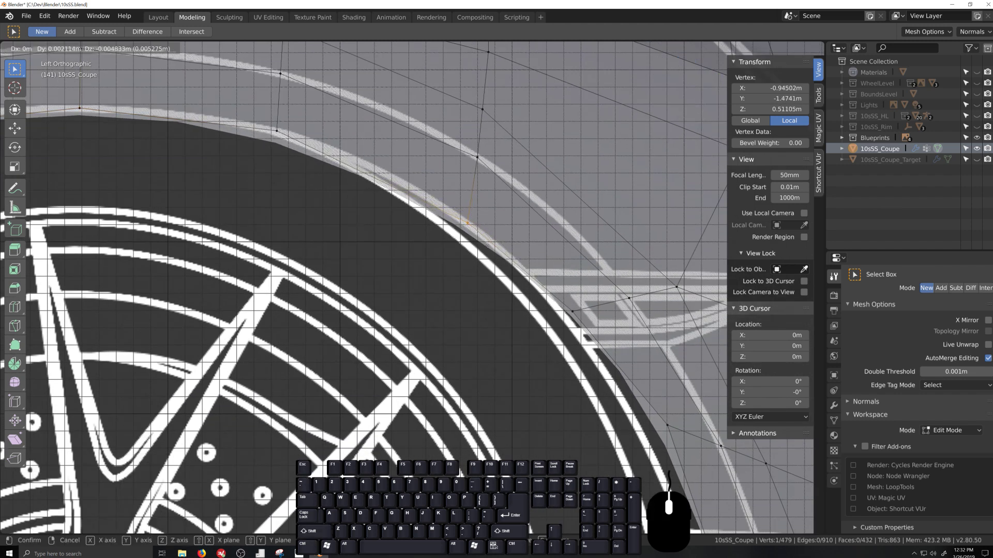
pyautogui.click(488, 247)
pyautogui.click(563, 322)
pyautogui.press('g')
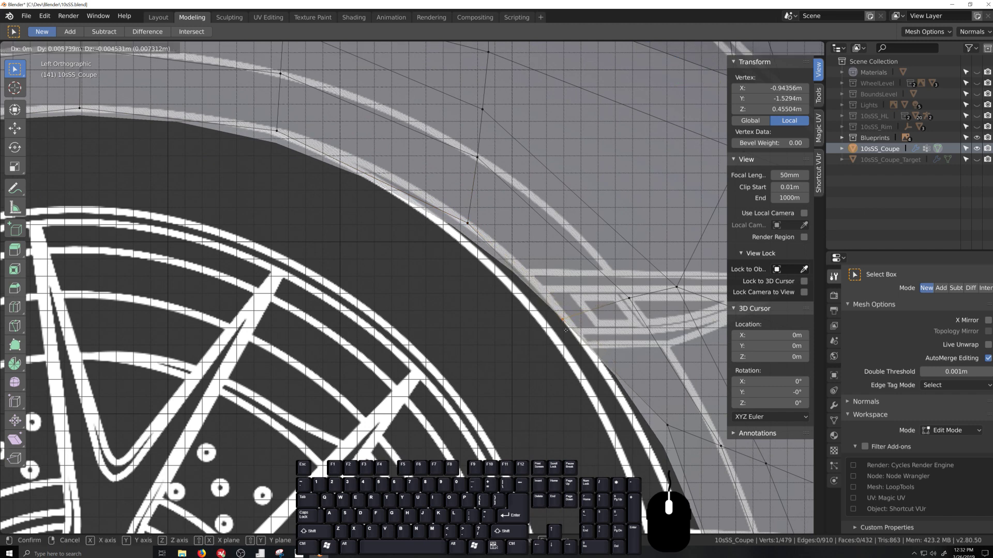
pyautogui.click(569, 329)
# Move the next opening vertex down the arch's front by (0.00157, -0.0326) m in Y/Z and its adjacent loop vertex by (-0.00548, -0.0123) m.
pyautogui.scroll(-3, 559, 320)
pyautogui.scroll(2, 538, 305)
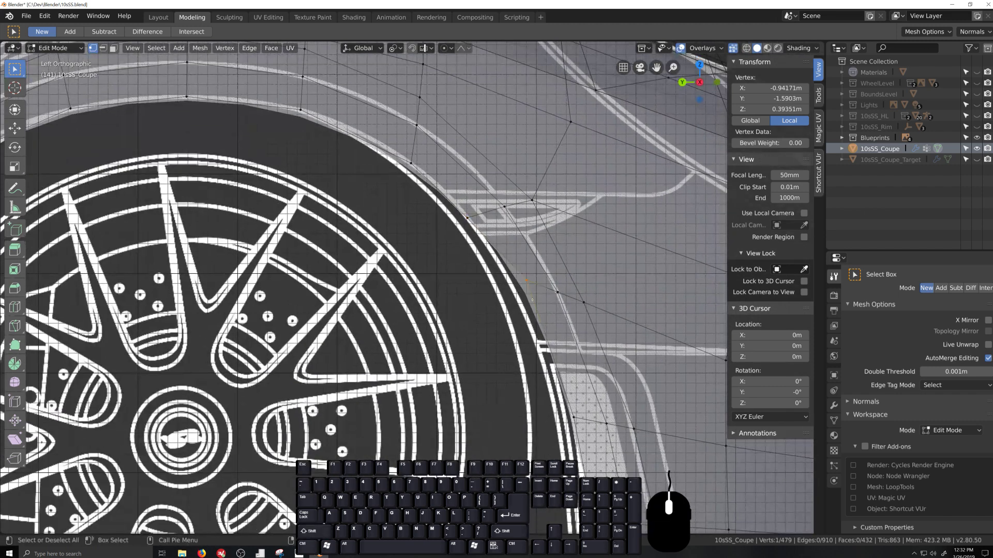
pyautogui.press('g')
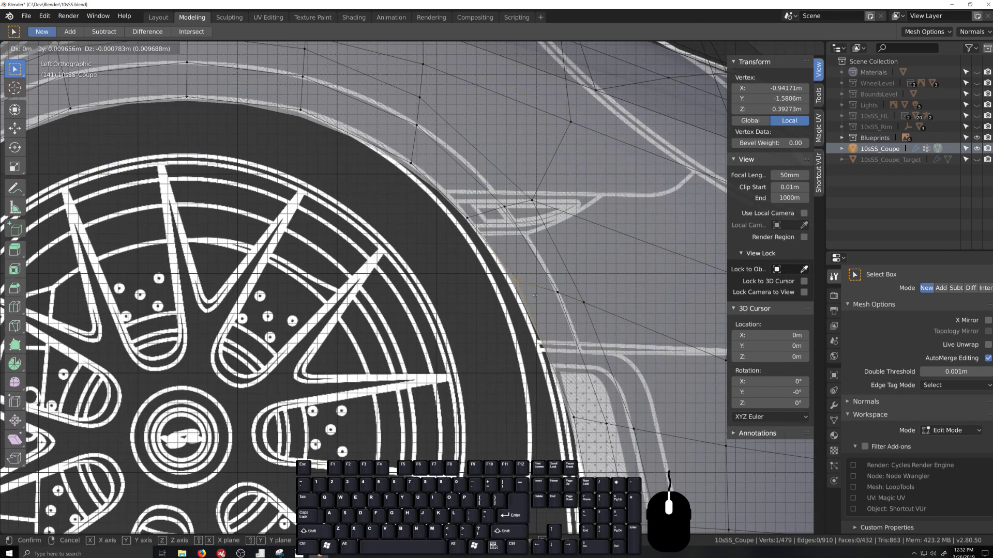
pyautogui.click(542, 328)
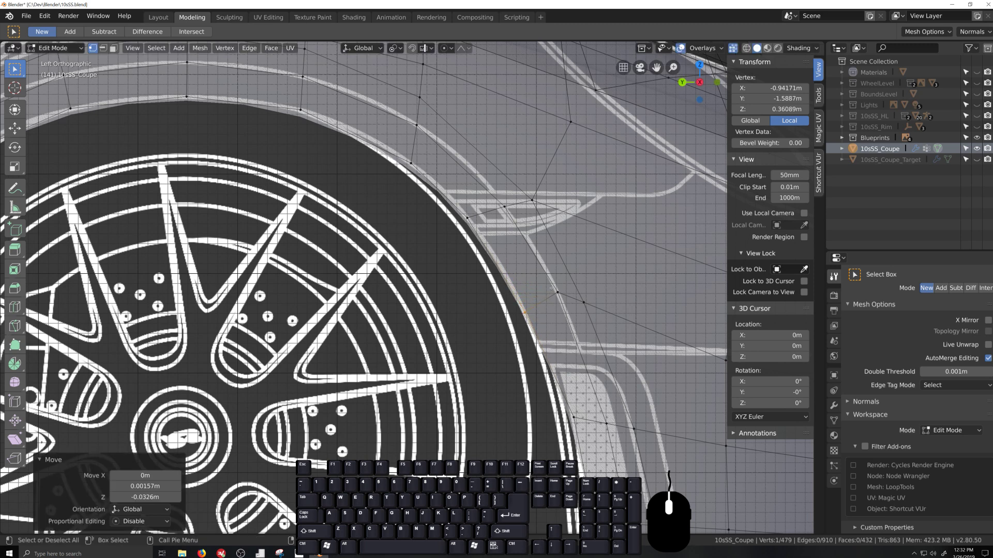
pyautogui.press('g')
pyautogui.click(581, 364)
# Move the next lower opening vertex by (0.0159, -0.00906) m in Y/Z and its adjacent loop vertex by (0.000725, -0.00326) m.
pyautogui.scroll(3, 543, 320)
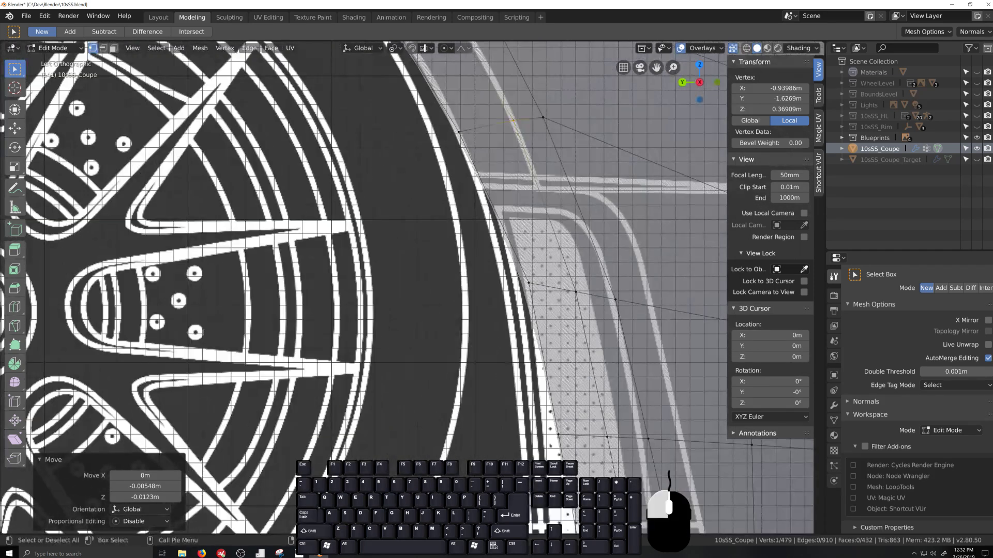
pyautogui.click(518, 274)
pyautogui.press('g')
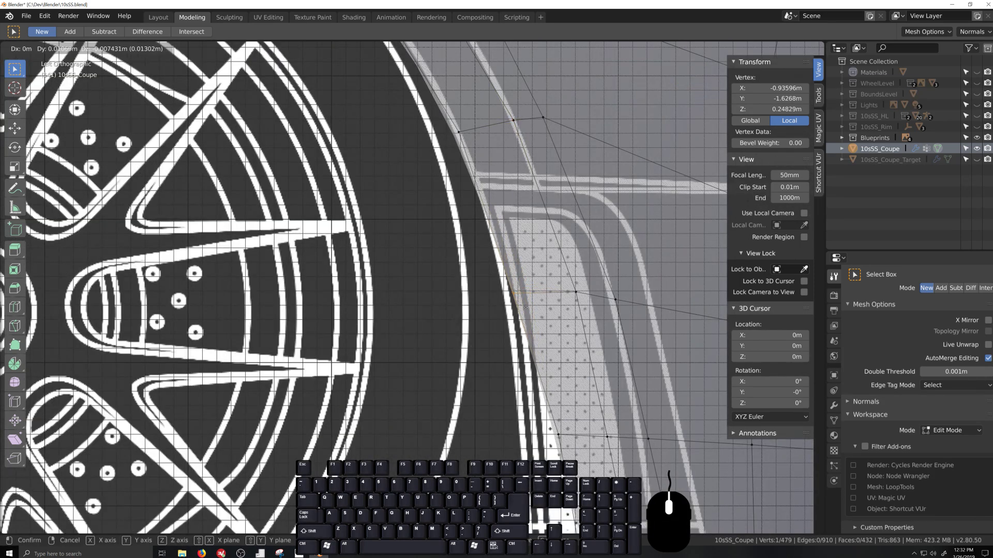
pyautogui.click(520, 309)
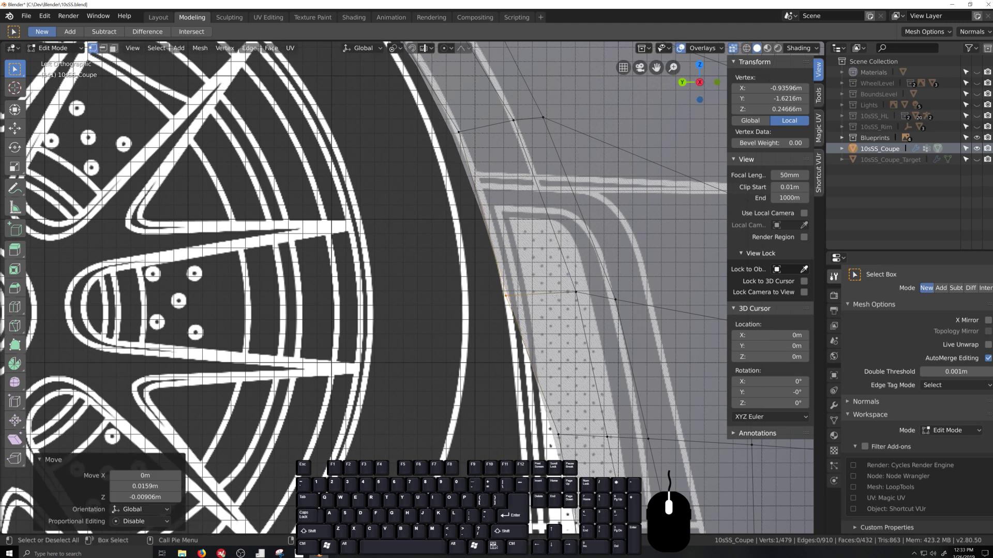
pyautogui.click(576, 293)
pyautogui.press('g')
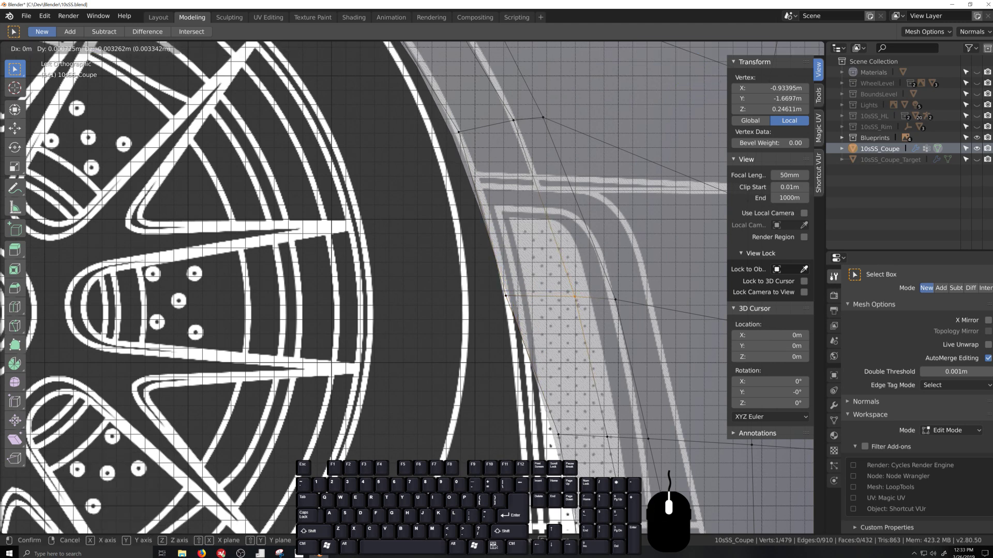
pyautogui.click(578, 306)
# Move the two lowest opening vertices about 0.024 m along Y, and the bottom one a further 0.0109 m along Y.
pyautogui.scroll(-6, 533, 305)
pyautogui.scroll(6, 533, 305)
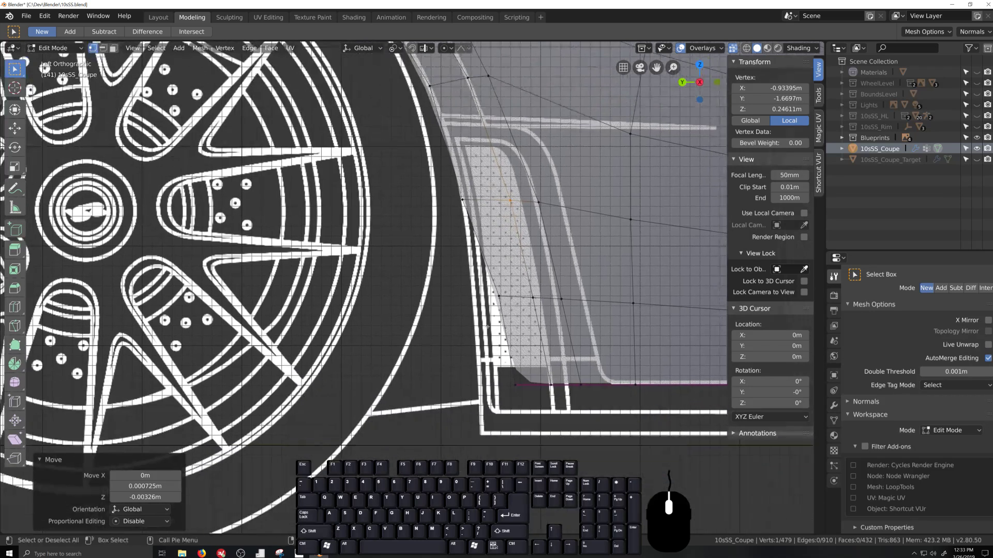
pyautogui.moveTo(538, 299)
pyautogui.mouseDown()
pyautogui.moveTo(528, 308)
pyautogui.moveTo(546, 295)
pyautogui.mouseUp()
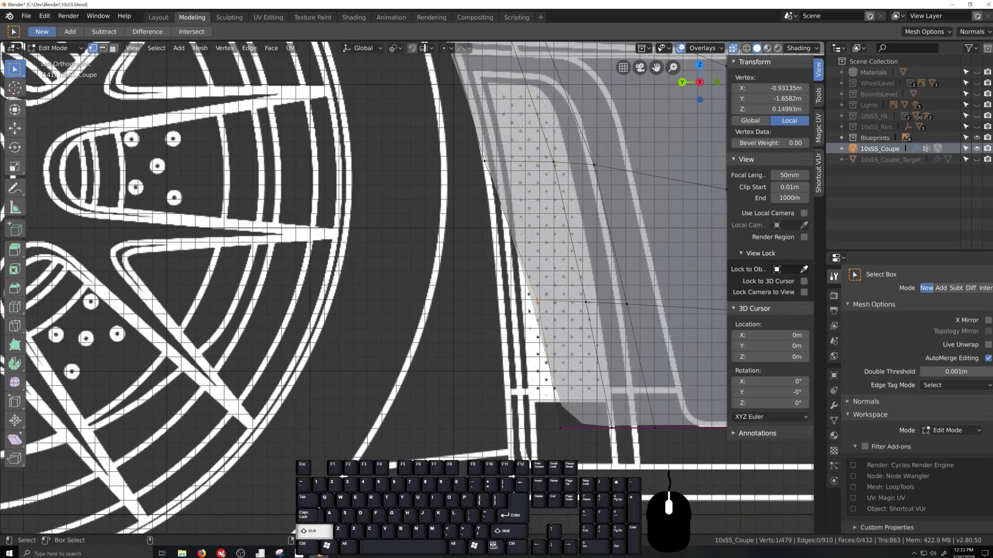
pyautogui.keyDown('shift'); pyautogui.moveTo(524, 440); pyautogui.dragTo(572, 397); pyautogui.keyUp('shift')
pyautogui.press('g')
pyautogui.press('y')
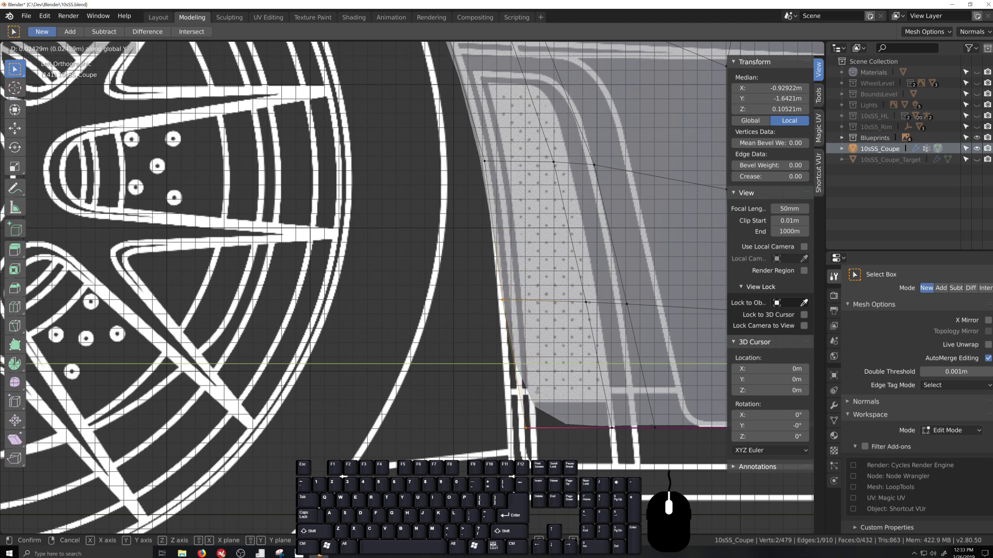
pyautogui.click(537, 391)
pyautogui.click(524, 429)
pyautogui.press('g')
pyautogui.press('y')
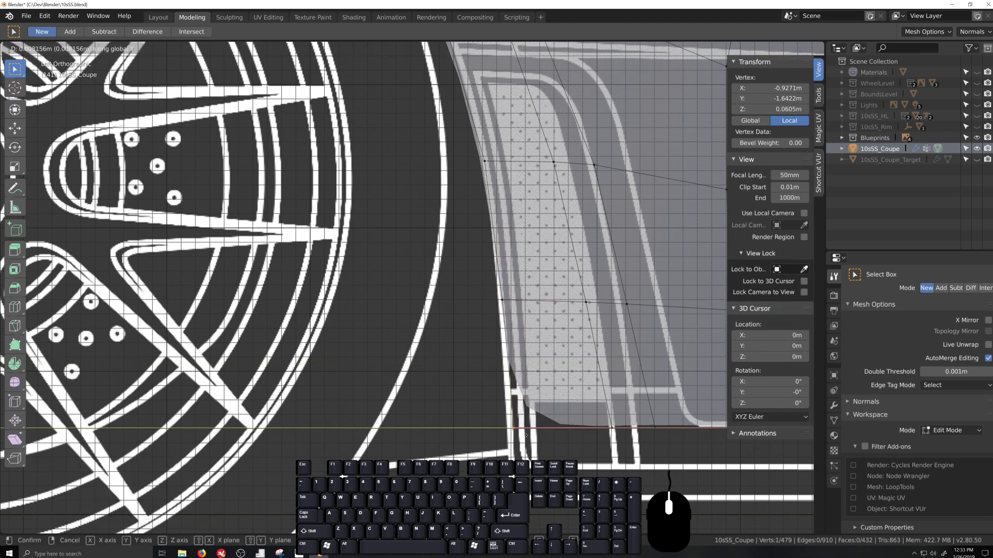
pyautogui.click(524, 434)
# Move the two lowest loop vertices beside the opening 0.00574 m along Y, and the bottom one a further 0.00731 m along Y.
pyautogui.scroll(-5, 577, 302)
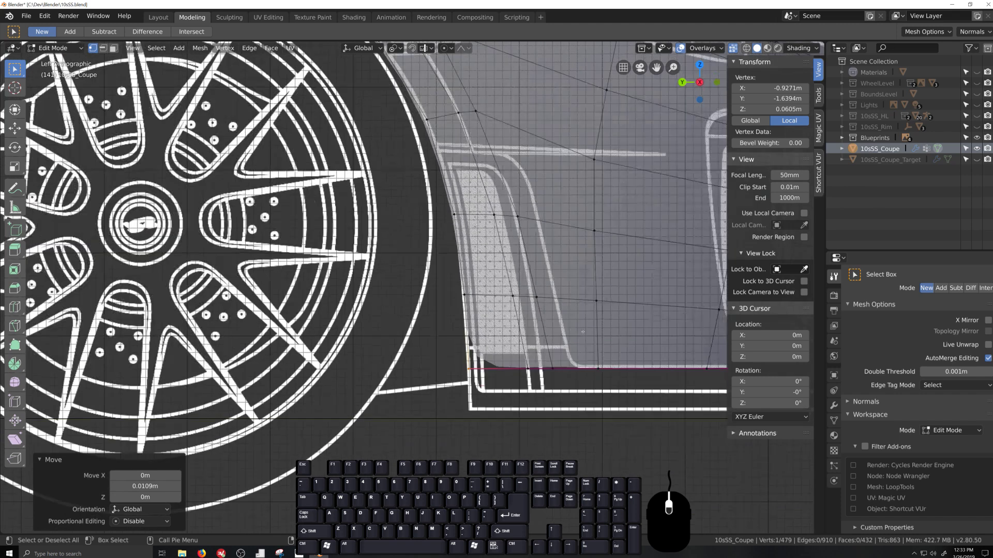
pyautogui.scroll(4, 616, 237)
pyautogui.scroll(-1, 414, 286)
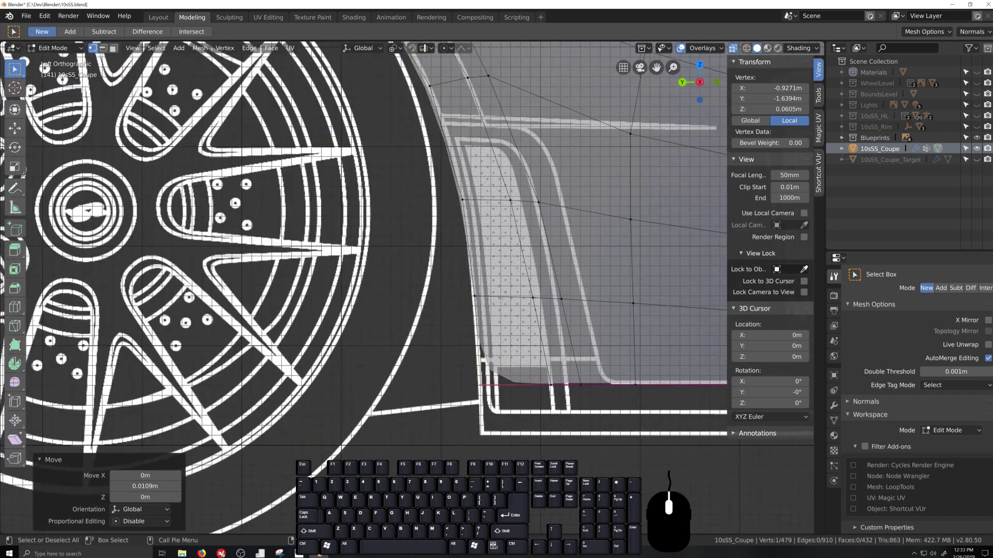
pyautogui.keyDown('shift'); pyautogui.click(532, 298); pyautogui.keyUp('shift')
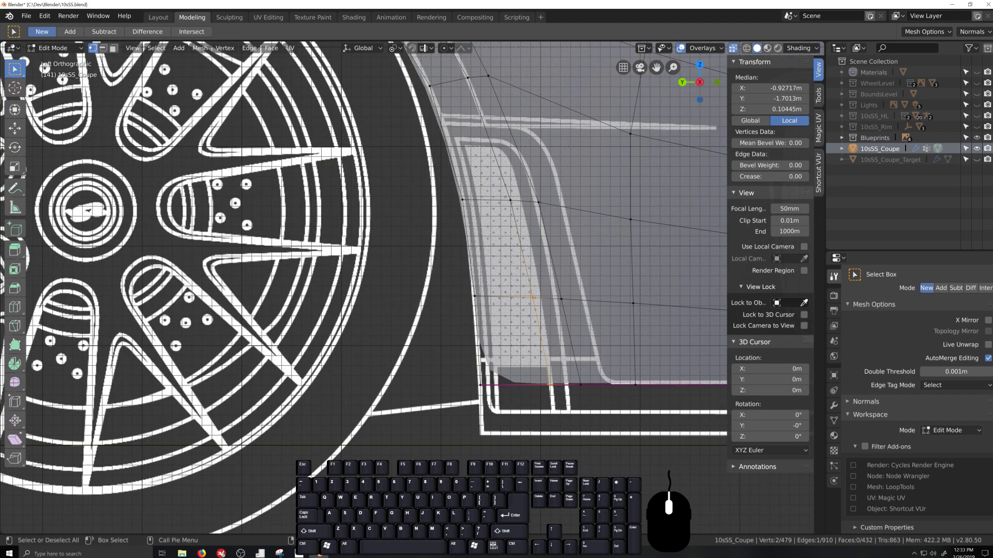
pyautogui.press('g')
pyautogui.press('y')
pyautogui.click(543, 384)
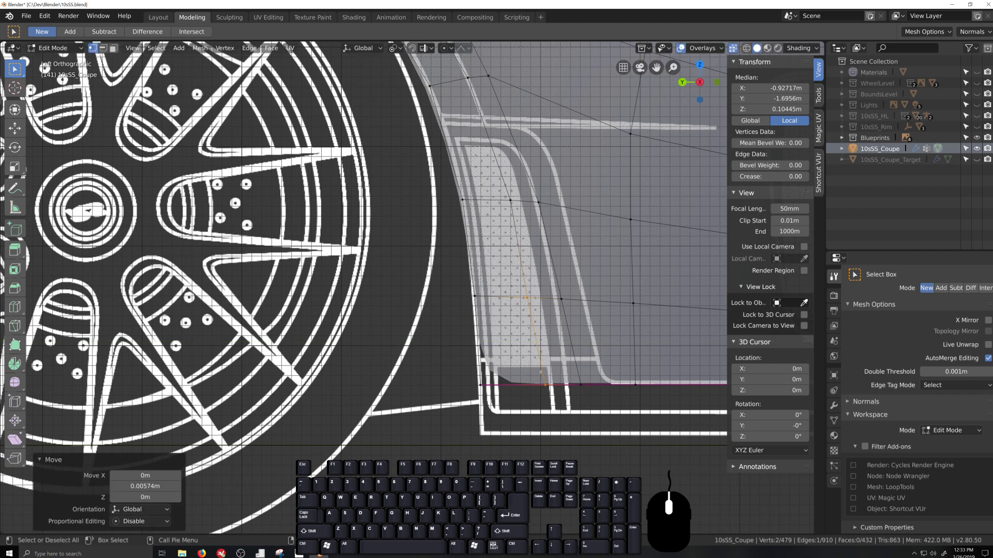
pyautogui.click(539, 385)
pyautogui.press('g')
pyautogui.press('y')
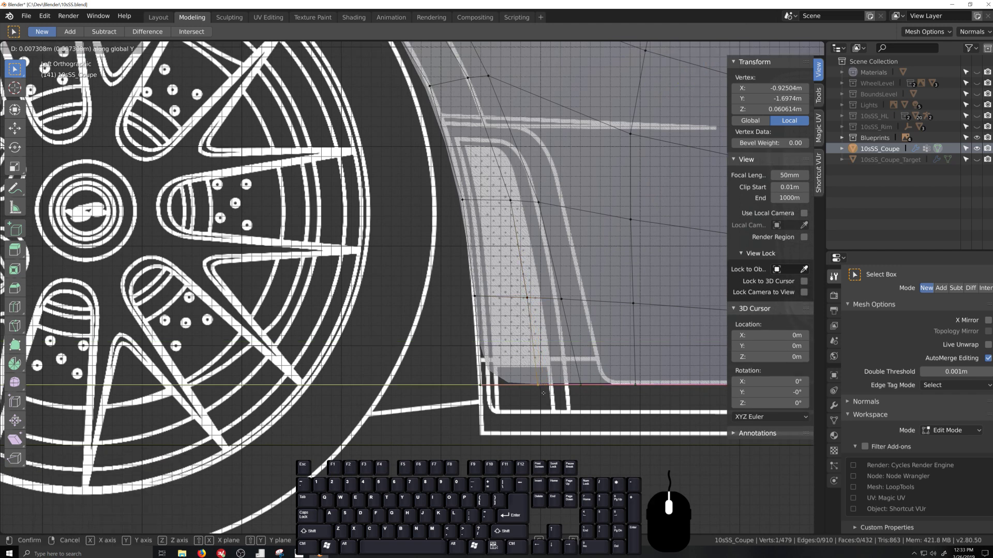
pyautogui.click(543, 393)
# Show the body in Object Mode with X-ray off and shade it with the glossy red MatCap.
pyautogui.scroll(-6, 411, 350)
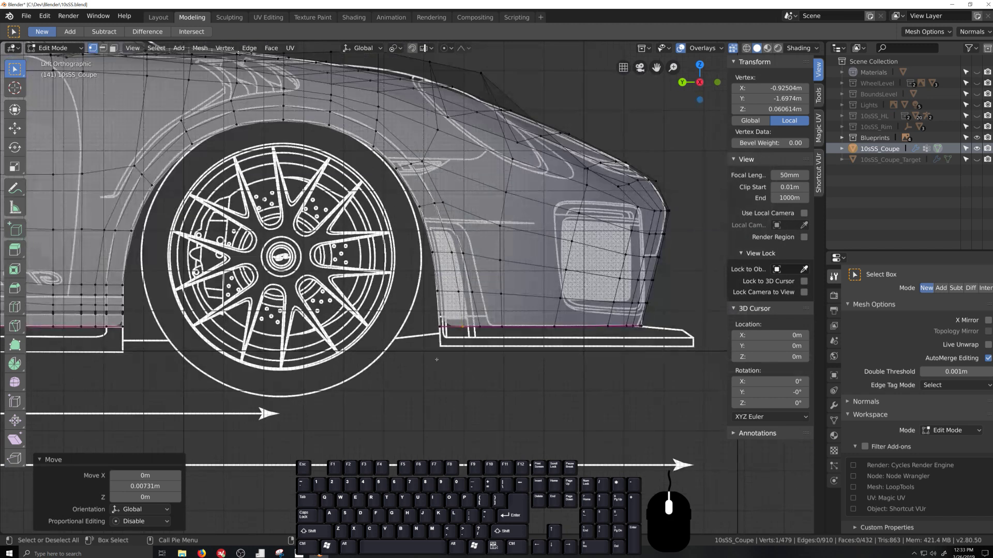
pyautogui.scroll(2, 395, 364)
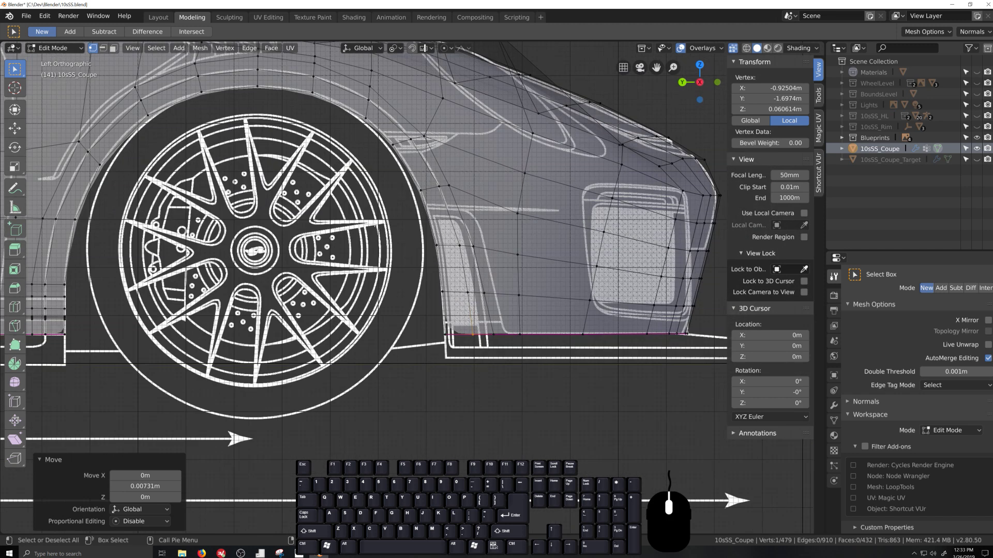
pyautogui.scroll(-3, 376, 225)
pyautogui.keyDown('shift'); pyautogui.moveTo(338, 276); pyautogui.dragTo(404, 339, button='middle'); pyautogui.keyUp('shift')
pyautogui.press('Tab')
pyautogui.hotkey('alt', 'z')
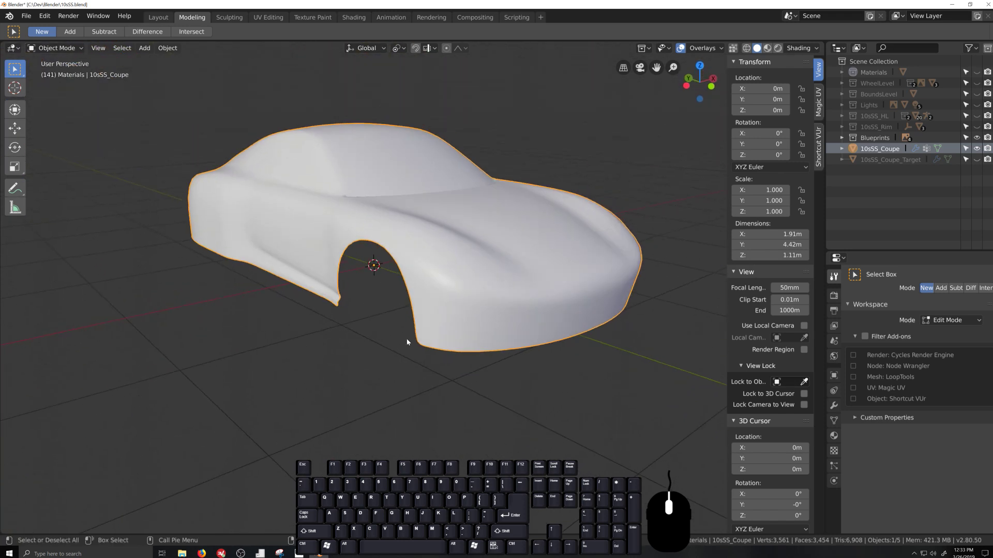
pyautogui.scroll(4, 404, 353)
pyautogui.scroll(-5, 404, 354)
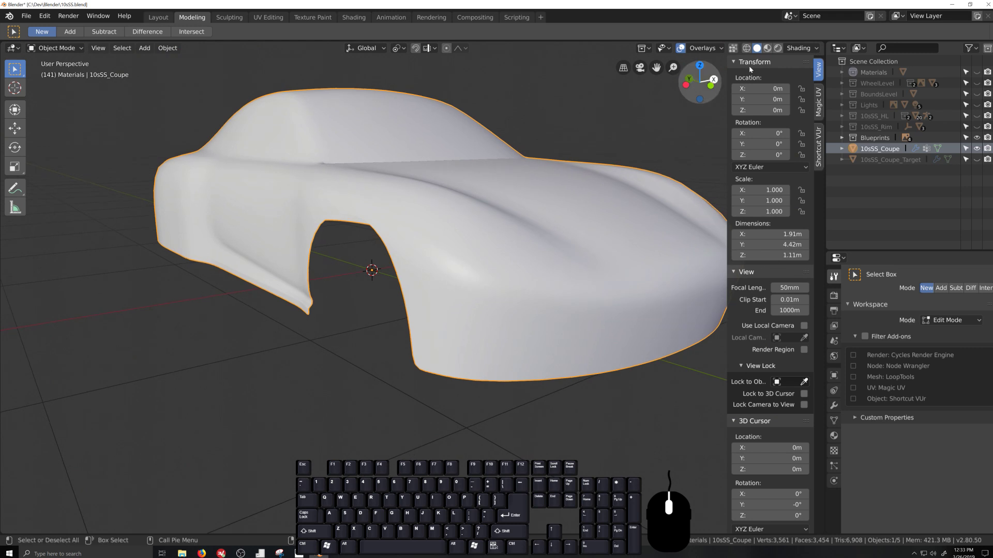
pyautogui.click(803, 49)
pyautogui.click(829, 81)
pyautogui.moveTo(466, 330)
pyautogui.mouseDown(button='middle')
pyautogui.moveTo(488, 310)
pyautogui.moveTo(513, 321)
pyautogui.moveTo(517, 310)
pyautogui.moveTo(511, 336)
pyautogui.mouseUp(button='middle')
pyautogui.scroll(3, 511, 338)
# Examine the topology and reflections around the front wheel arch in Edit Mode and with a temporary Wireframe overlay in Object Mode.
pyautogui.press('Tab')
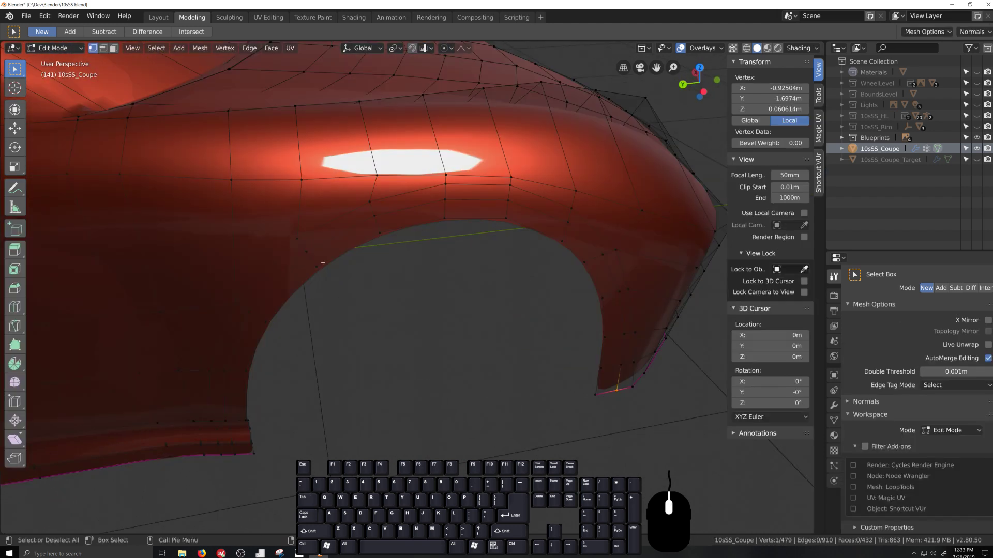
pyautogui.moveTo(315, 233); pyautogui.dragTo(449, 302, button='middle')
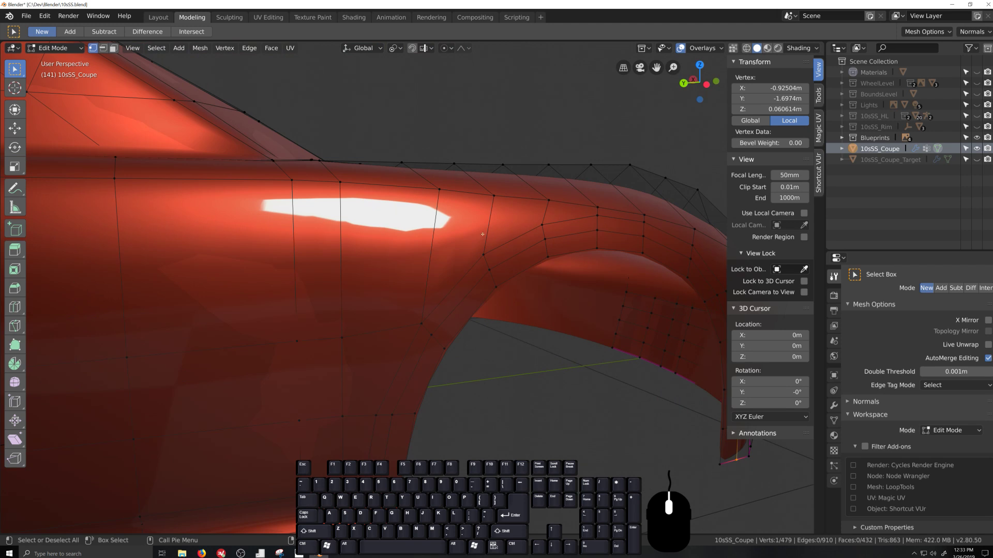
pyautogui.scroll(-3, 492, 267)
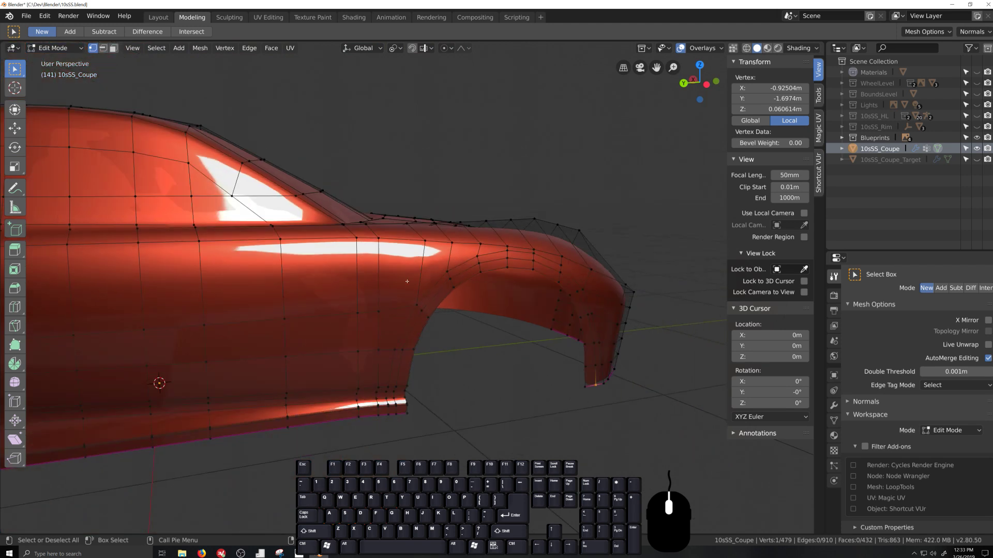
pyautogui.moveTo(405, 281)
pyautogui.mouseDown(button='middle')
pyautogui.moveTo(377, 290)
pyautogui.moveTo(405, 281)
pyautogui.mouseUp(button='middle')
pyautogui.press('Tab')
pyautogui.click(719, 48)
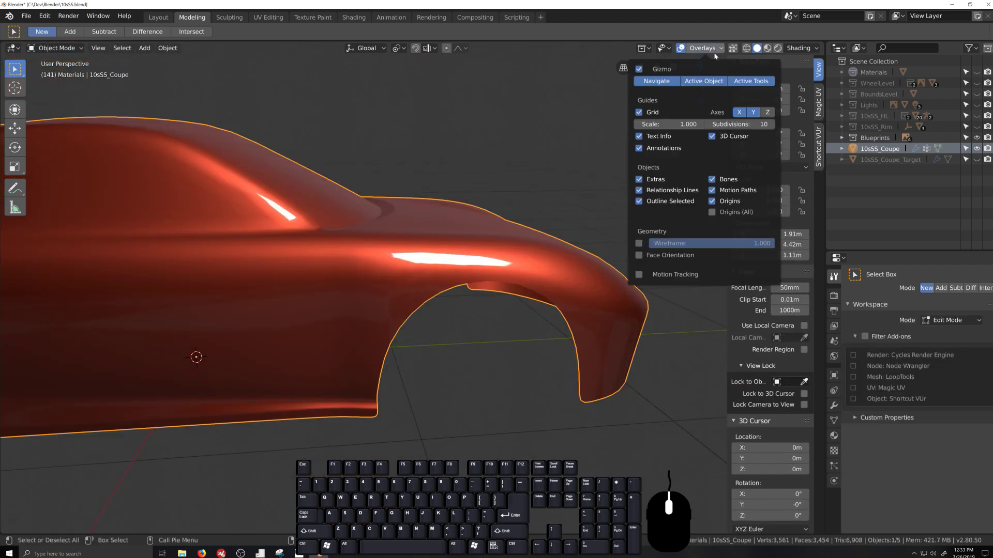
pyautogui.click(638, 243)
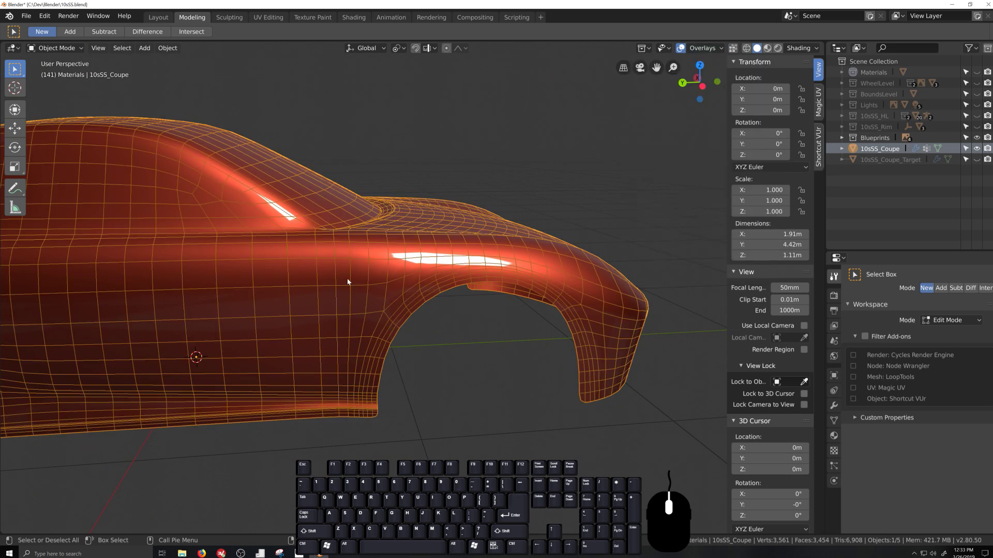
pyautogui.press('`')
pyautogui.scroll(4, 374, 324)
pyautogui.press('`')
pyautogui.moveTo(369, 327); pyautogui.dragTo(325, 288, button='middle')
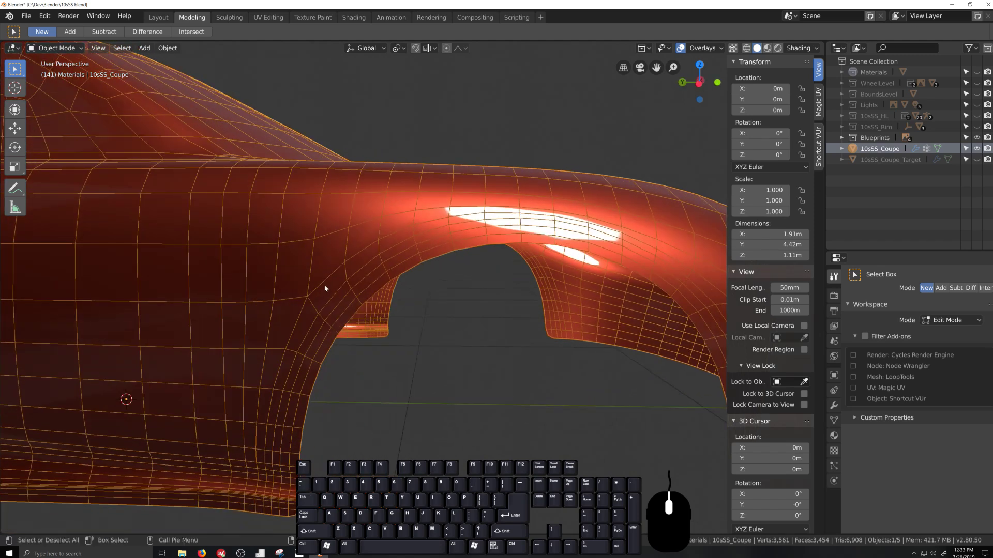
pyautogui.click(709, 48)
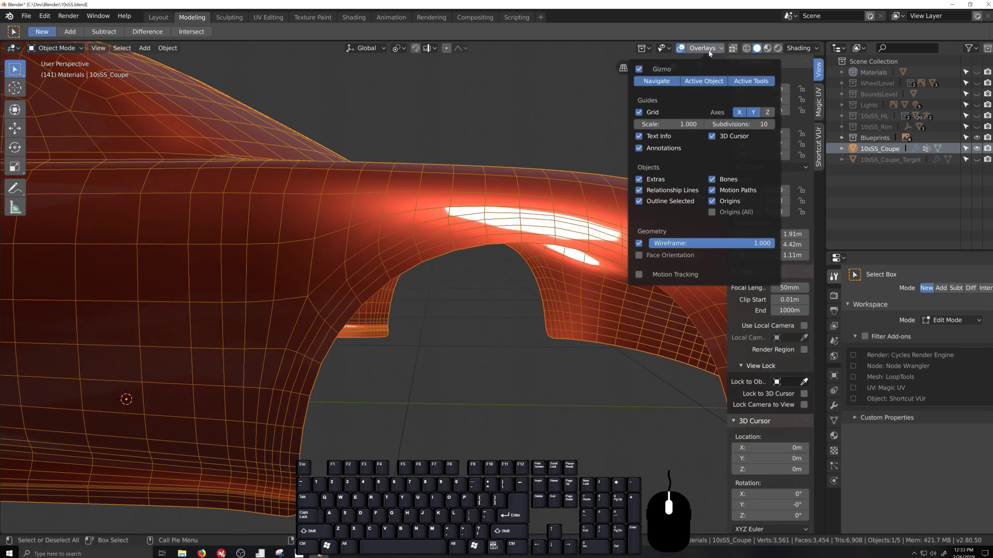
pyautogui.click(642, 244)
# Edge-slide the horizontal edge path along the body side, up to the front wheel arch, by a factor of -0.169.
pyautogui.press('Tab')
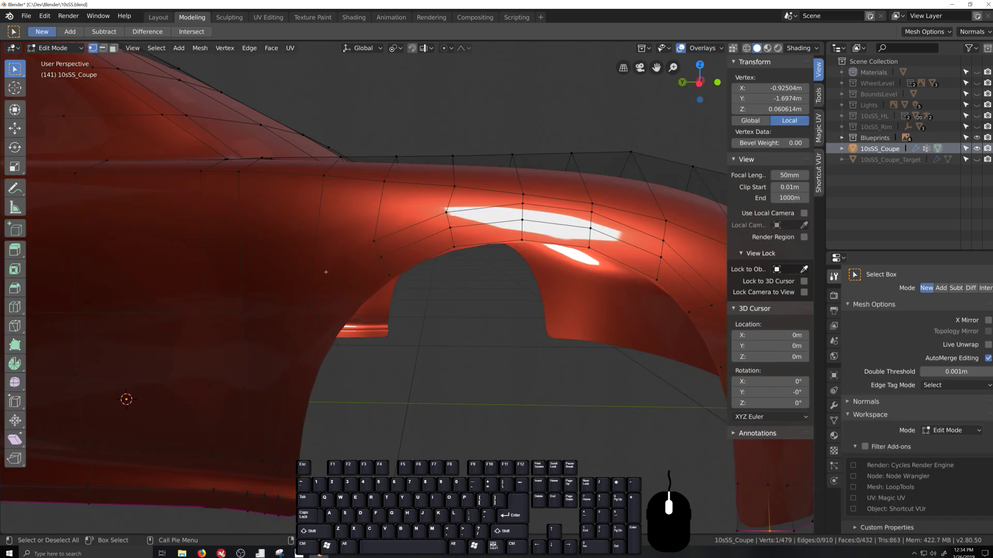
pyautogui.moveTo(326, 273); pyautogui.dragTo(413, 242, button='middle')
pyautogui.scroll(-2, 343, 272)
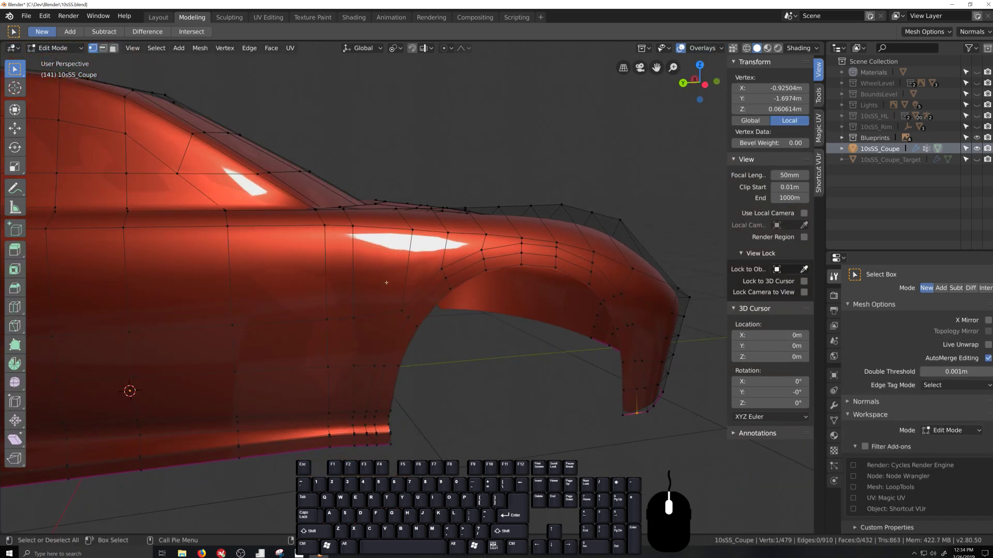
pyautogui.moveTo(386, 283); pyautogui.dragTo(375, 286, button='middle')
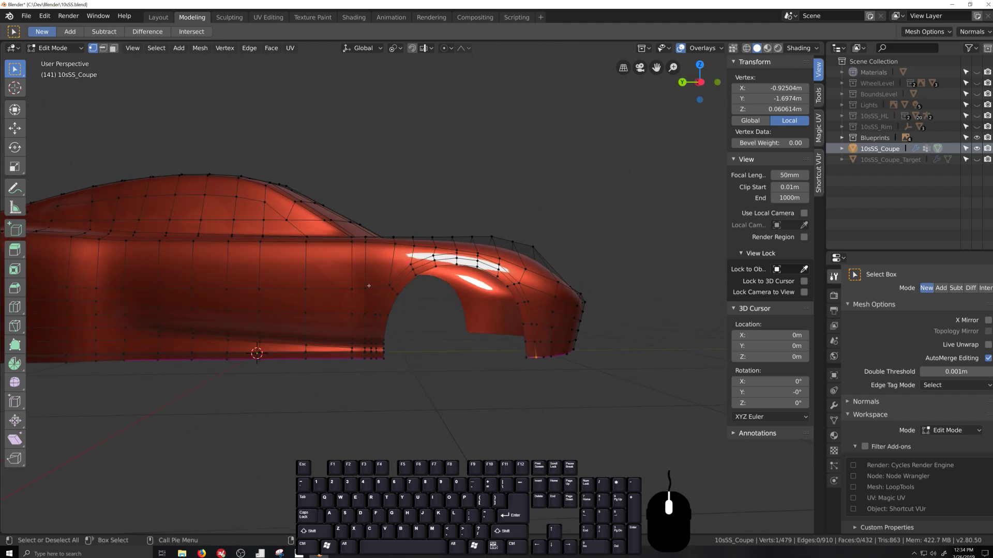
pyautogui.click(368, 286)
pyautogui.scroll(-1, 321, 284)
pyautogui.moveTo(241, 284); pyautogui.dragTo(340, 280, button='middle')
pyautogui.scroll(-2, 348, 270)
pyautogui.keyDown('ctrl'); pyautogui.click(261, 313); pyautogui.keyUp('ctrl')
pyautogui.scroll(3, 364, 309)
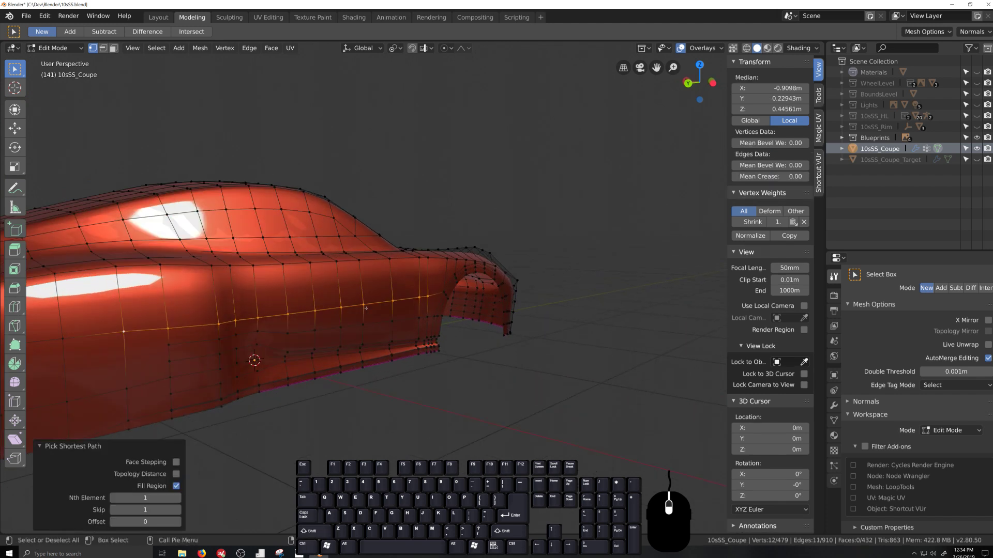
pyautogui.moveTo(383, 308); pyautogui.dragTo(363, 308, button='middle')
pyautogui.scroll(2, 362, 308)
pyautogui.press('g')
pyautogui.press('g')
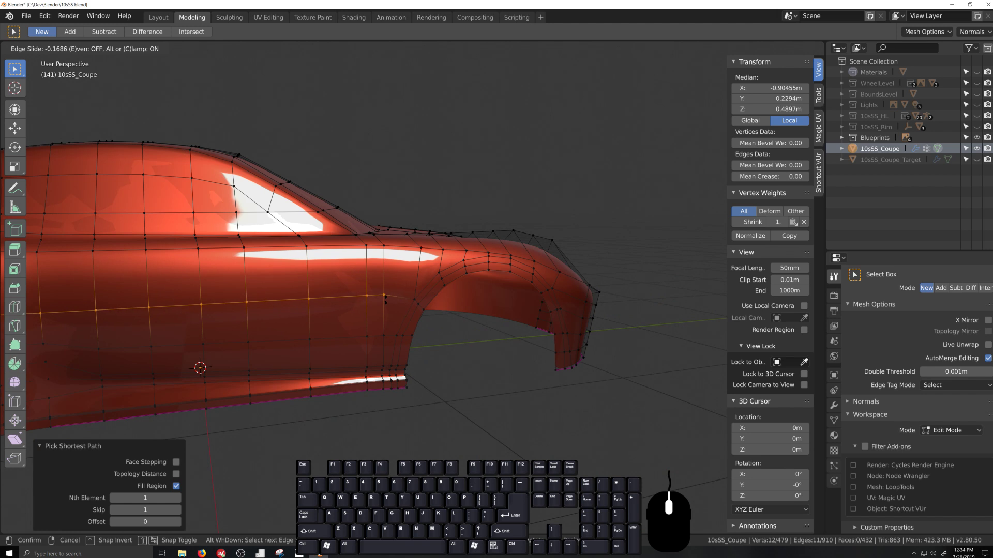
pyautogui.click(391, 281)
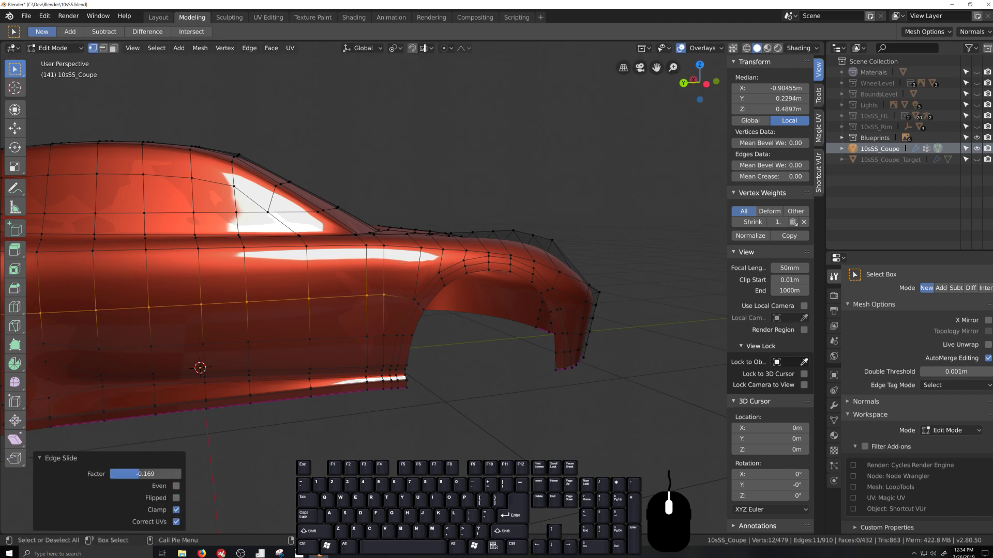
# Slide the shoulder-line vertex just behind the front wheel arch rearward along its edge by a factor of about 0.2.
pyautogui.click(411, 261)
pyautogui.moveTo(411, 261); pyautogui.dragTo(415, 272, button='middle')
pyautogui.scroll(3, 415, 277)
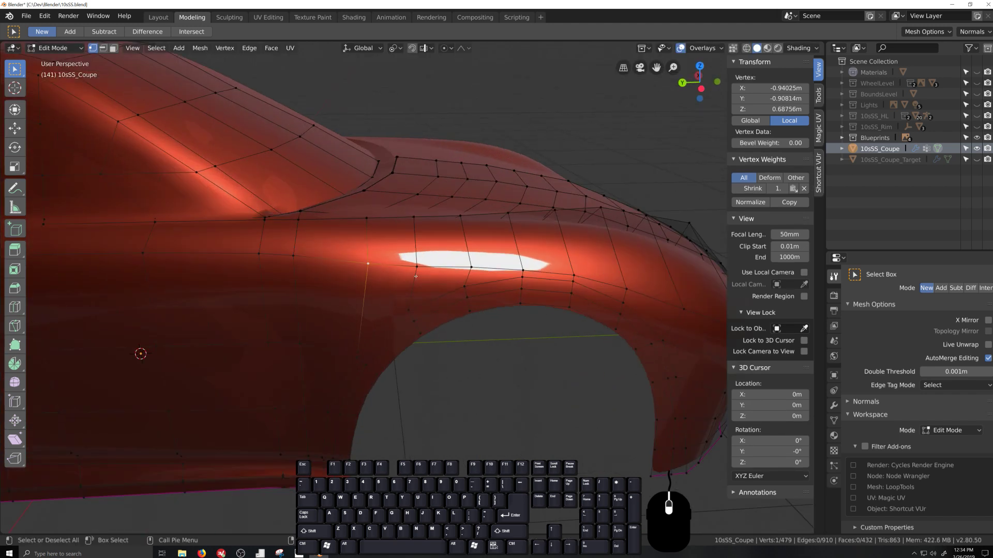
pyautogui.press('g')
pyautogui.press('g')
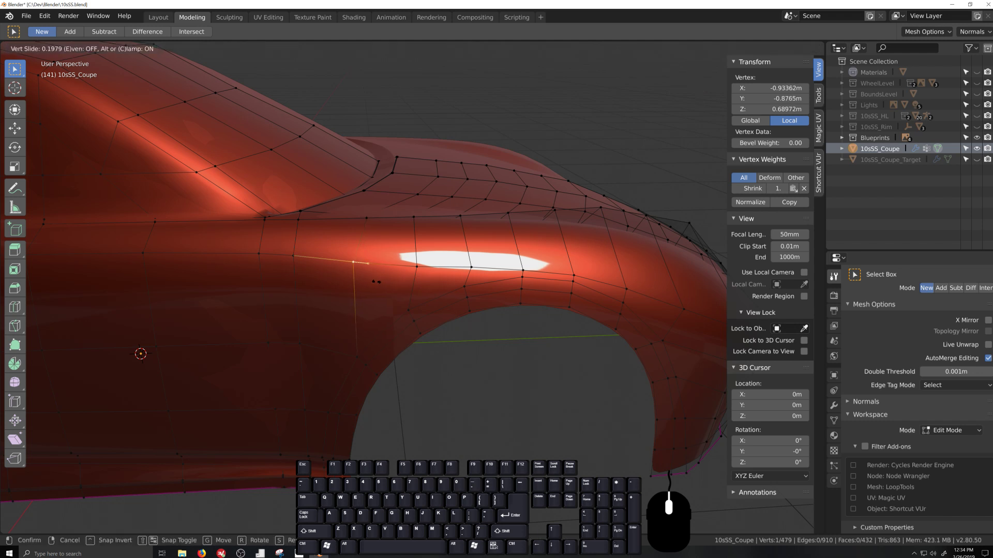
pyautogui.click(377, 281)
# Slide the next two shoulder-line vertices above the arch along their edges, the first by a factor of about 0.08.
pyautogui.press('g')
pyautogui.press('g')
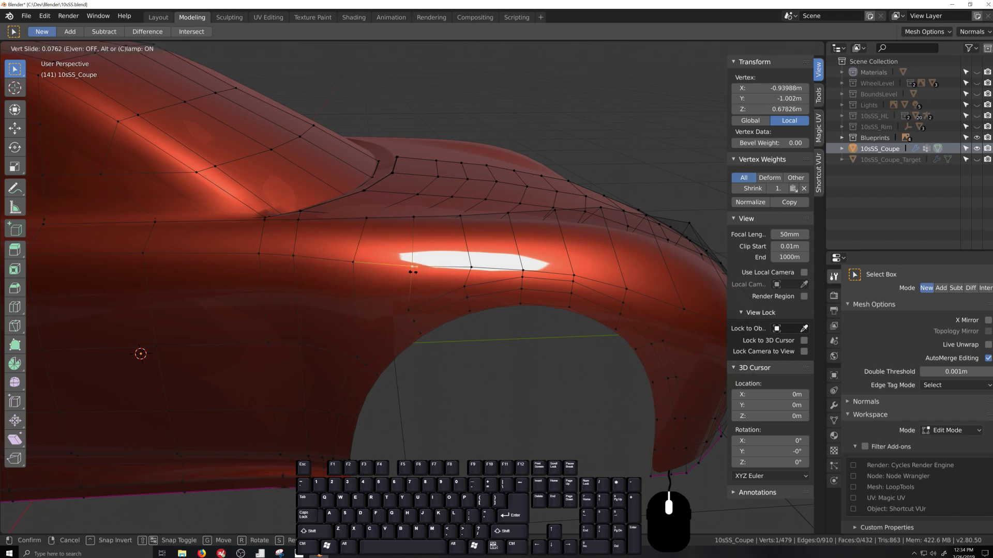
pyautogui.click(409, 271)
pyautogui.press('g')
pyautogui.press('g')
pyautogui.click(518, 267)
# Add one centred loop cut across the hood and fender, running down to the rear part of the front wheel arch.
pyautogui.scroll(-3, 518, 266)
pyautogui.moveTo(445, 311); pyautogui.dragTo(479, 333, button='middle')
pyautogui.press('Tab')
pyautogui.press('Tab')
pyautogui.hotkey('ctrl', 'r')
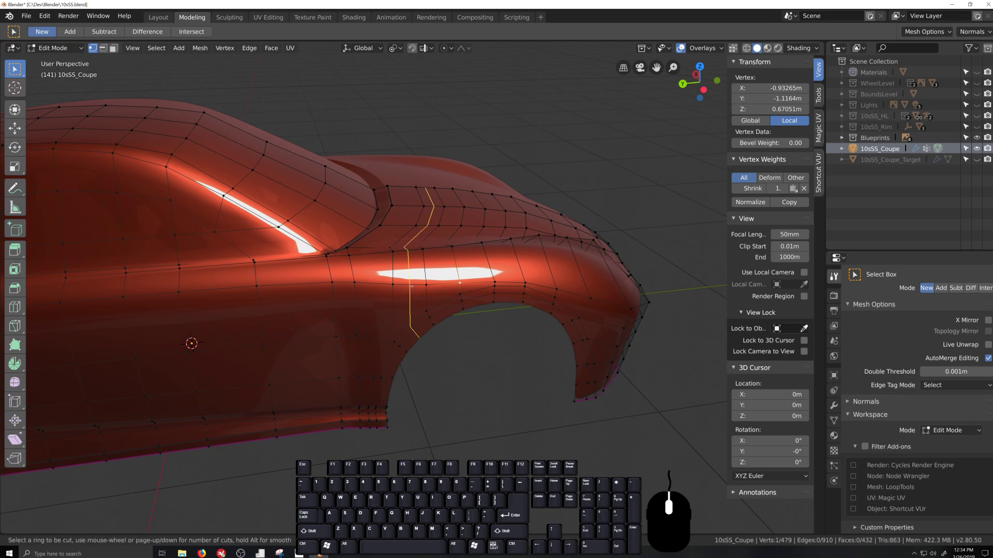
pyautogui.click(411, 286)
pyautogui.rightClick(412, 286)
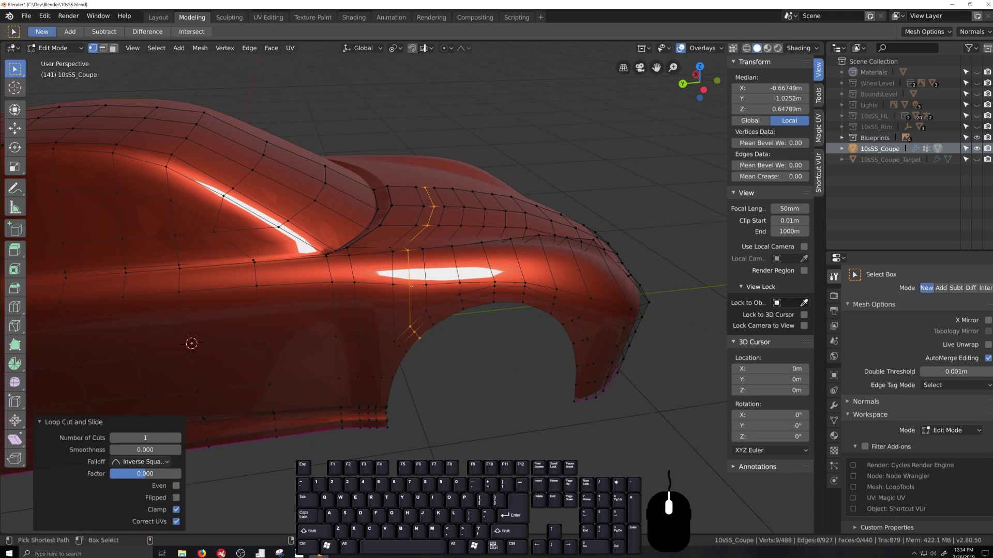
# In the X-ray side view, move the three arch vertices ahead of the new loop -0.02 m in Y and 0.0122 m in Z.
pyautogui.press('ctrl+KP_3')
pyautogui.scroll(6, 411, 286)
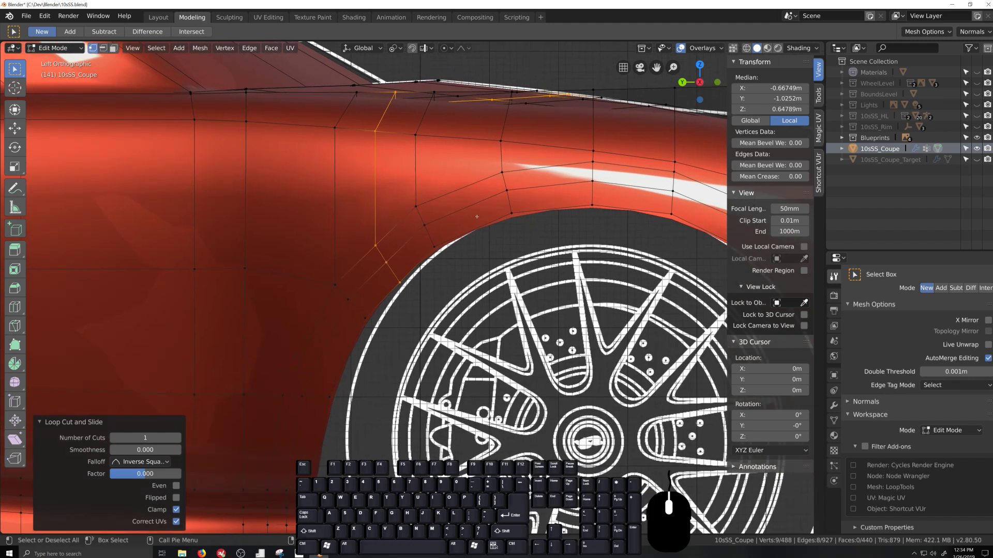
pyautogui.scroll(3, 477, 217)
pyautogui.hotkey('alt', 'z')
pyautogui.keyDown('shift'); pyautogui.moveTo(492, 228); pyautogui.dragTo(502, 290, button='middle'); pyautogui.keyUp('shift')
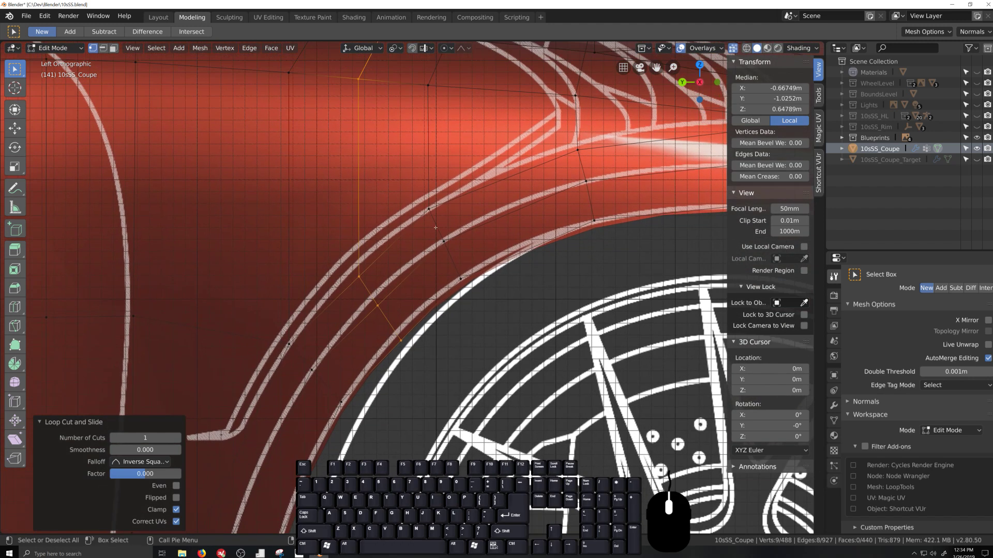
pyautogui.moveTo(415, 202); pyautogui.dragTo(483, 282)
pyautogui.press('g')
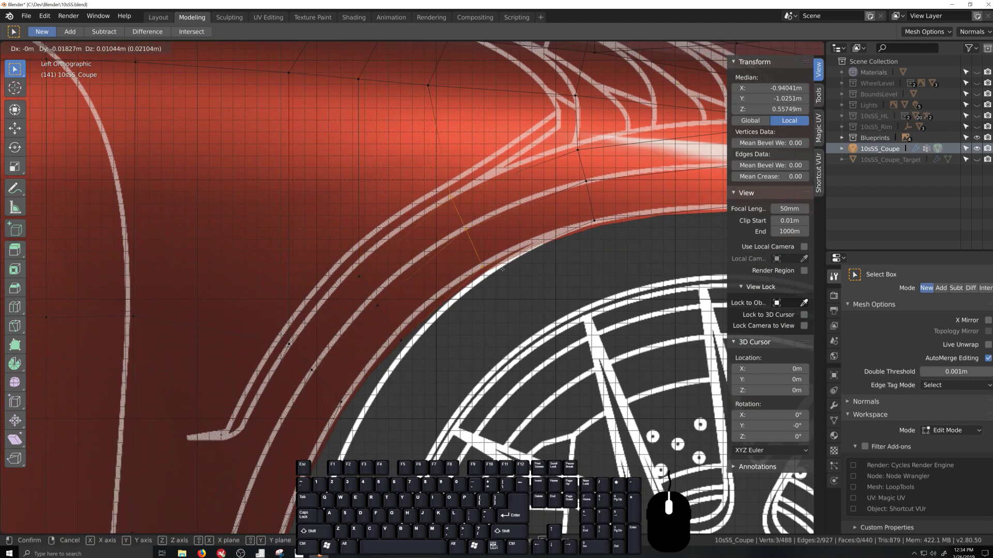
pyautogui.click(504, 266)
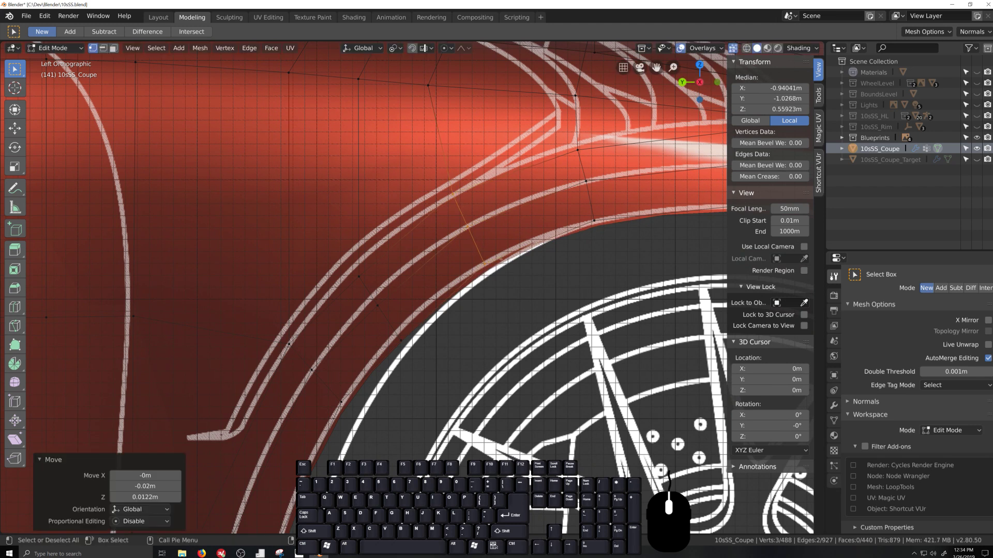
# Slide the shoulder vertex above the moved arch vertices forward by about 0.21, and the one above it by a factor of 0.073.
pyautogui.click(431, 85)
pyautogui.press('g')
pyautogui.press('g')
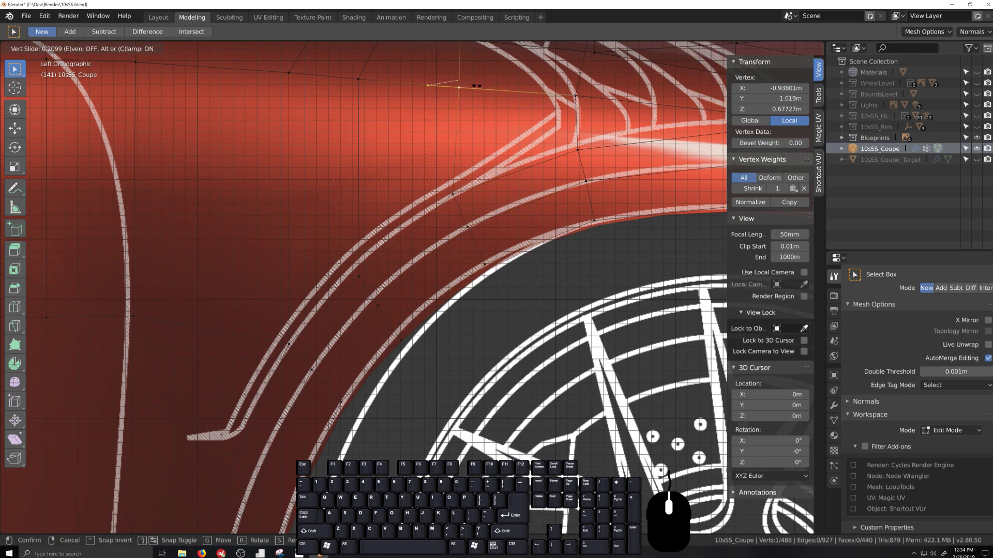
pyautogui.click(474, 85)
pyautogui.scroll(-2, 474, 85)
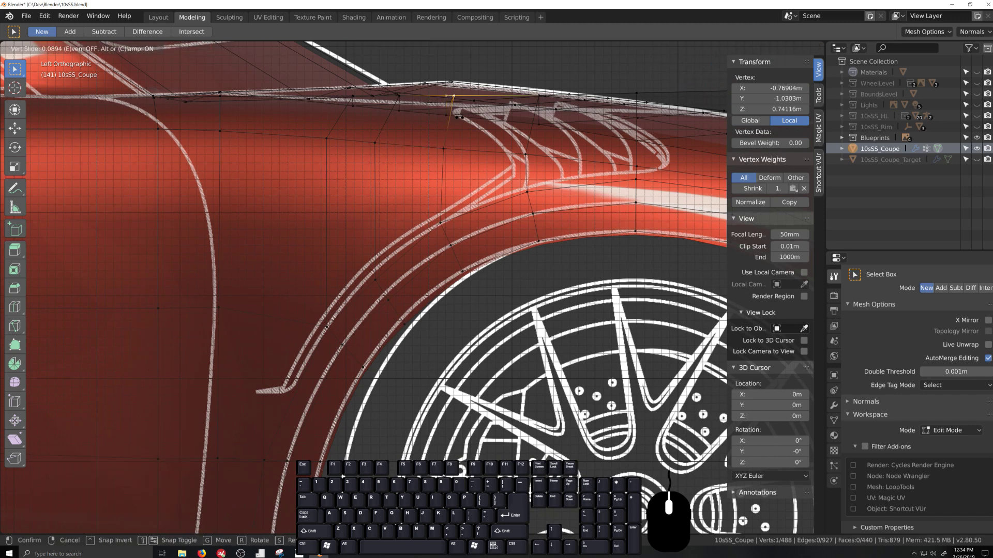
pyautogui.click(425, 223)
# Move the new loop's three arch vertices -0.00104 m in Y and 0.0128 m in Z to follow the blueprint's arch.
pyautogui.scroll(3, 425, 223)
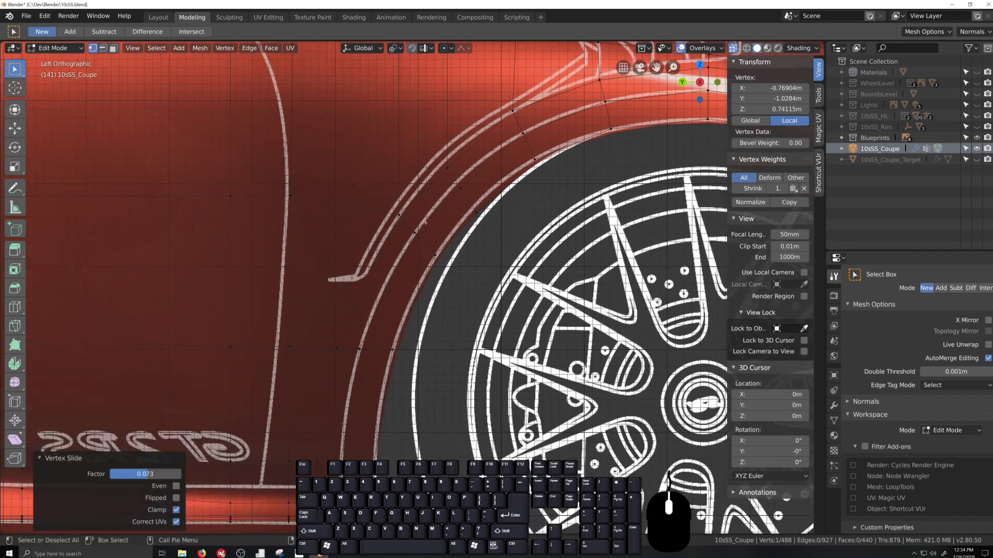
pyautogui.moveTo(437, 159); pyautogui.dragTo(500, 250)
pyautogui.scroll(2, 512, 261)
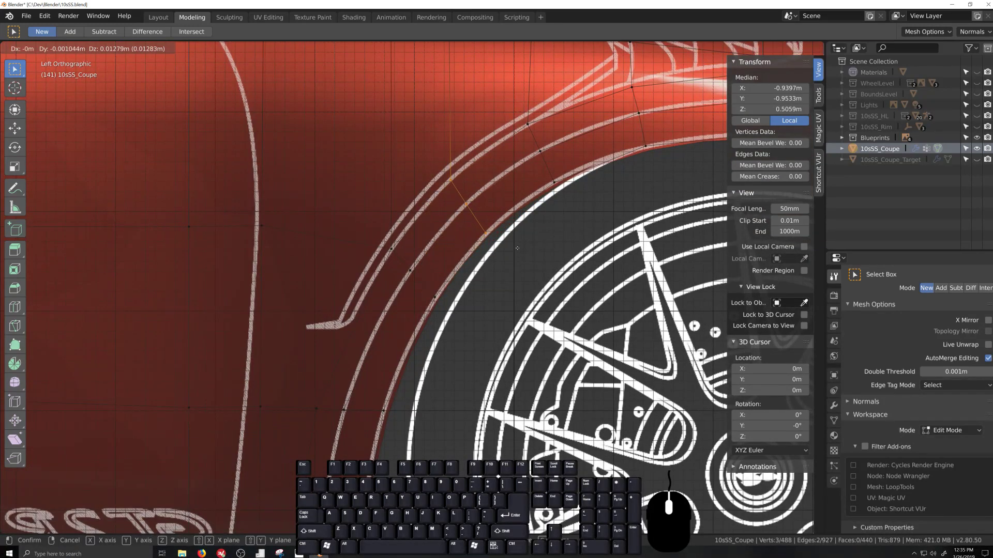
pyautogui.click(517, 249)
pyautogui.scroll(-3, 520, 248)
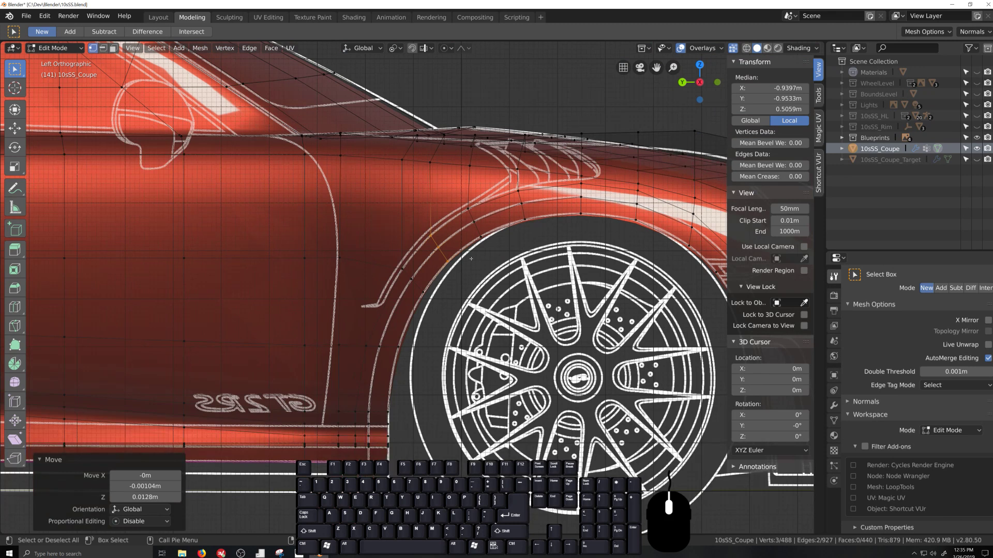
# Slide the shoulder-line vertex behind the new loop by a factor of 0.014, and slide the next vertex behind it along its edge.
pyautogui.moveTo(471, 259); pyautogui.dragTo(495, 242, button='middle')
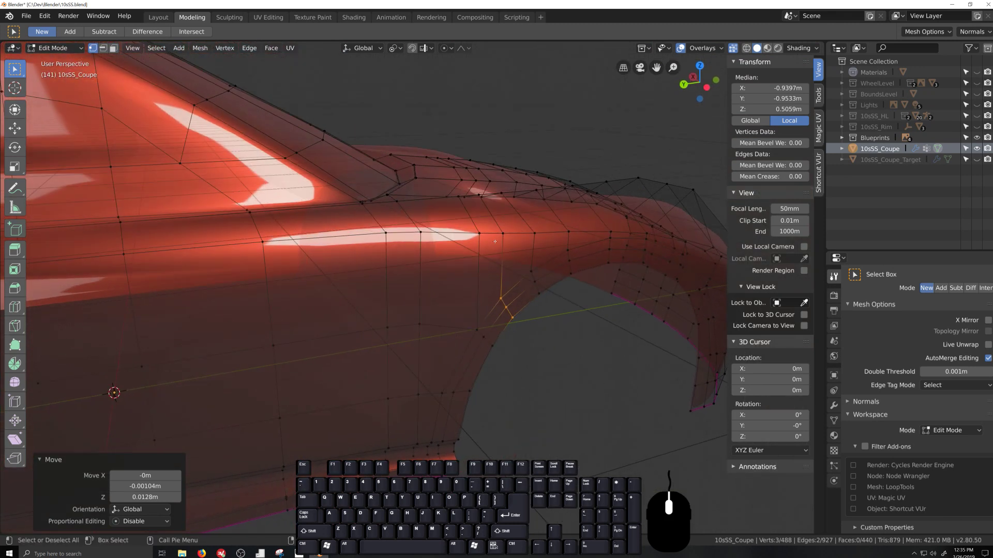
pyautogui.click(503, 234)
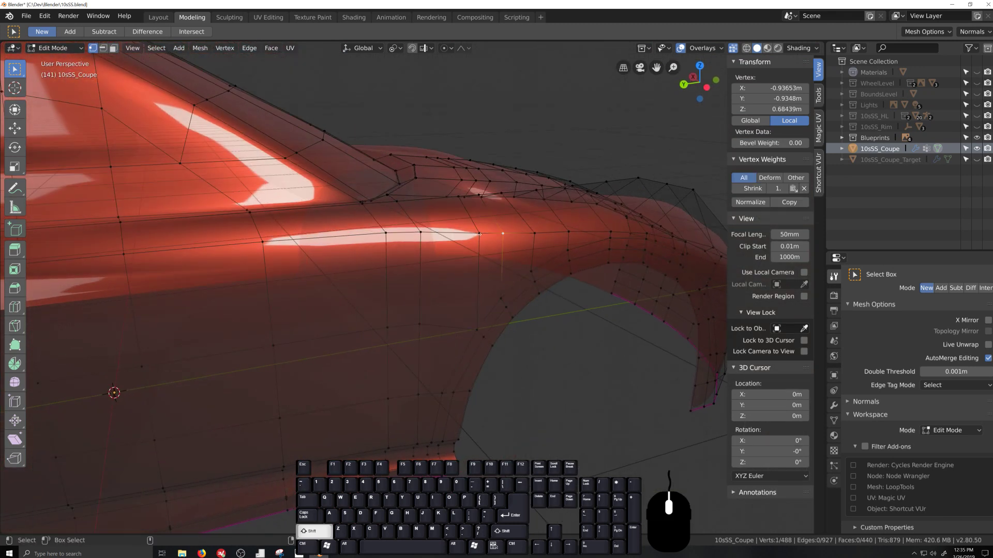
pyautogui.keyDown('shift'); pyautogui.click(479, 234); pyautogui.keyUp('shift')
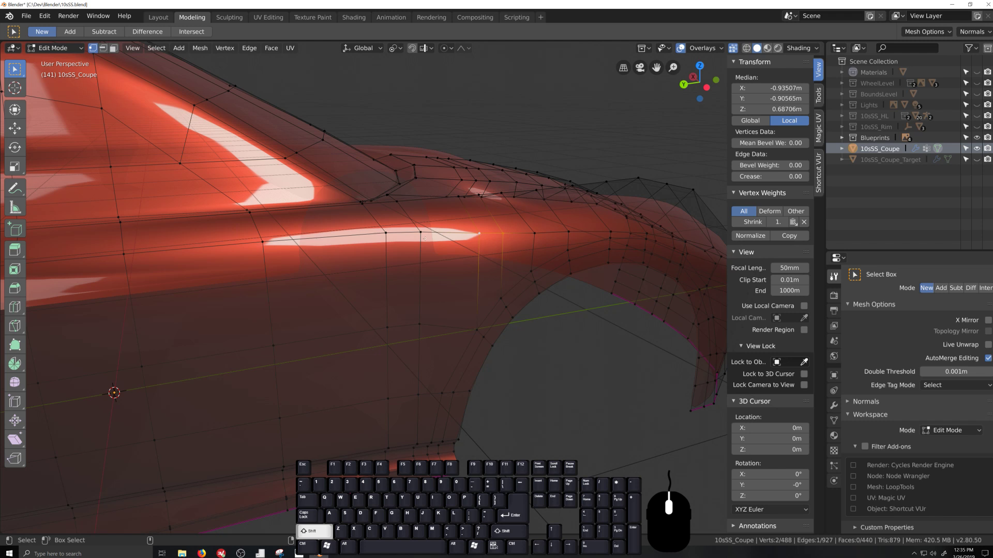
pyautogui.click(470, 253)
pyautogui.click(479, 238)
pyautogui.press('g')
pyautogui.press('g')
pyautogui.click(476, 249)
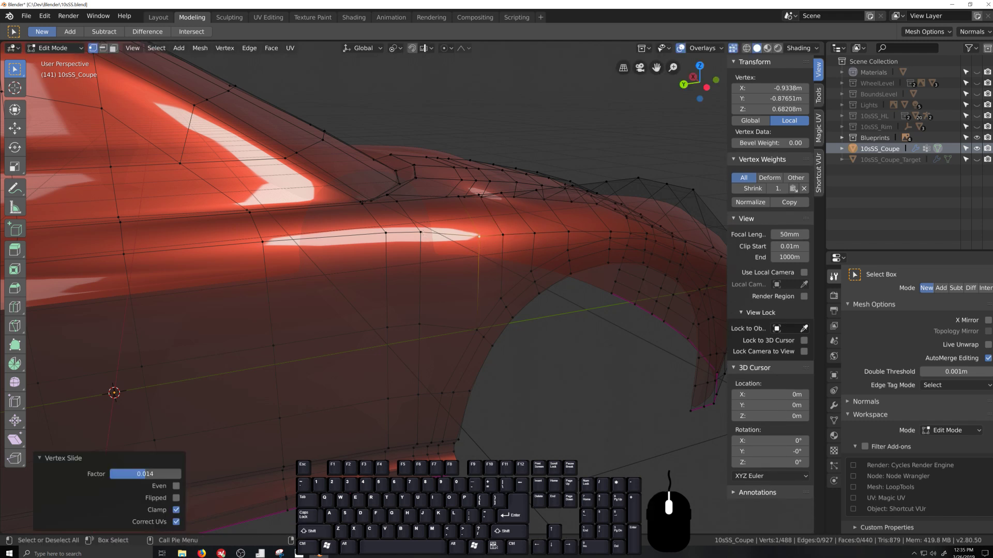
pyautogui.click(422, 234)
pyautogui.press('g')
pyautogui.press('g')
pyautogui.click(424, 234)
# Examine the fender's reflections in Object Mode, and its topology with the Wireframe overlay turned on.
pyautogui.press('Tab')
pyautogui.scroll(-4, 459, 389)
pyautogui.moveTo(458, 390); pyautogui.dragTo(539, 421, button='middle')
pyautogui.scroll(5, 533, 422)
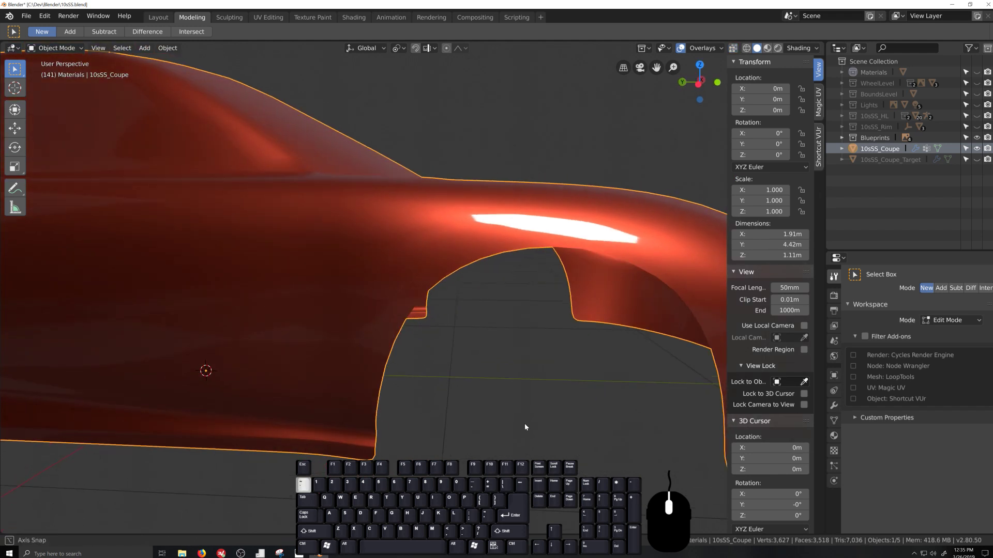
pyautogui.scroll(-8, 524, 424)
pyautogui.moveTo(529, 410); pyautogui.dragTo(548, 414, button='middle')
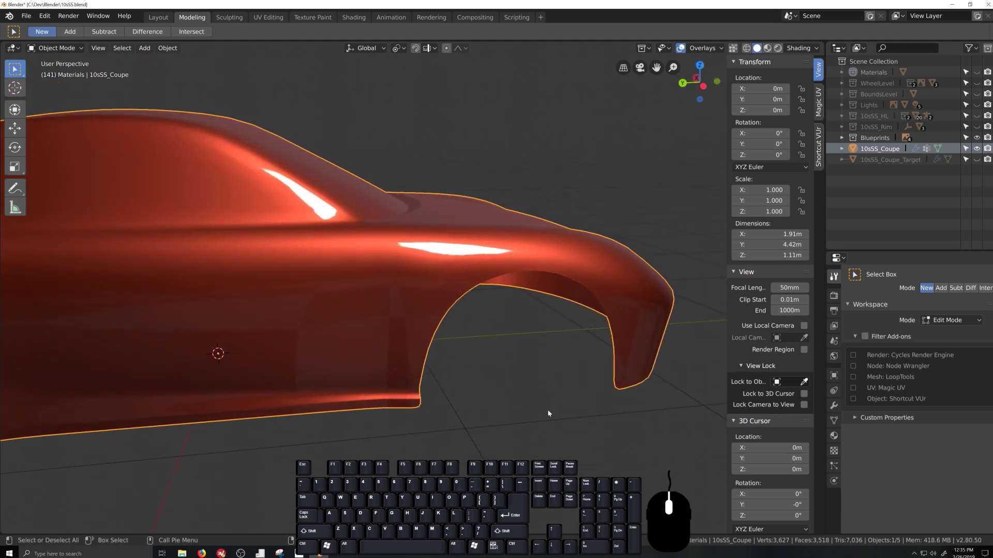
pyautogui.click(723, 48)
pyautogui.click(639, 243)
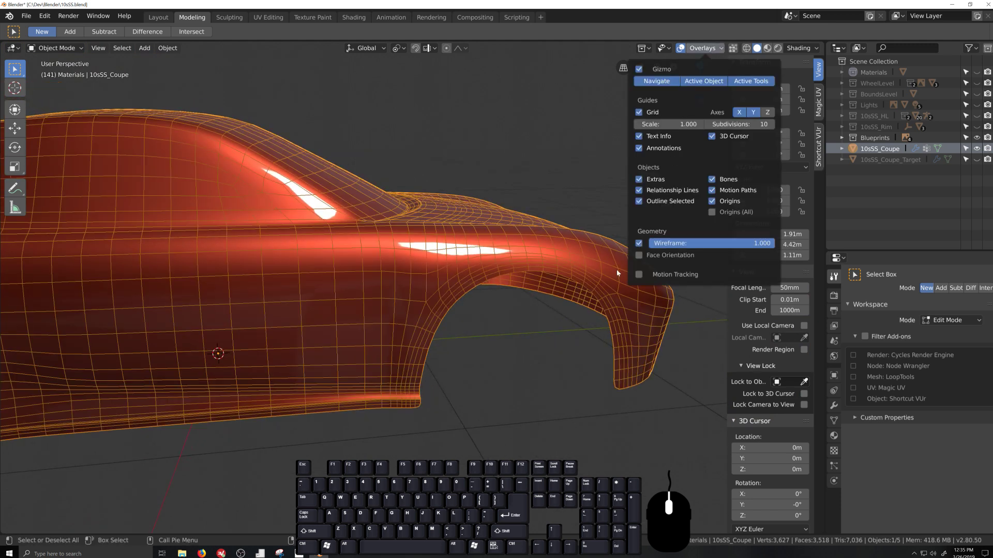
pyautogui.moveTo(492, 395)
pyautogui.mouseDown(button='middle')
pyautogui.moveTo(506, 384)
pyautogui.moveTo(533, 390)
pyautogui.moveTo(517, 404)
pyautogui.moveTo(574, 381)
pyautogui.moveTo(503, 405)
pyautogui.mouseUp(button='middle')
# Show 10sSS_Coupe_Target in place of the body, turn the Wireframe overlay off and examine the target's reflections.
pyautogui.press('Tab')
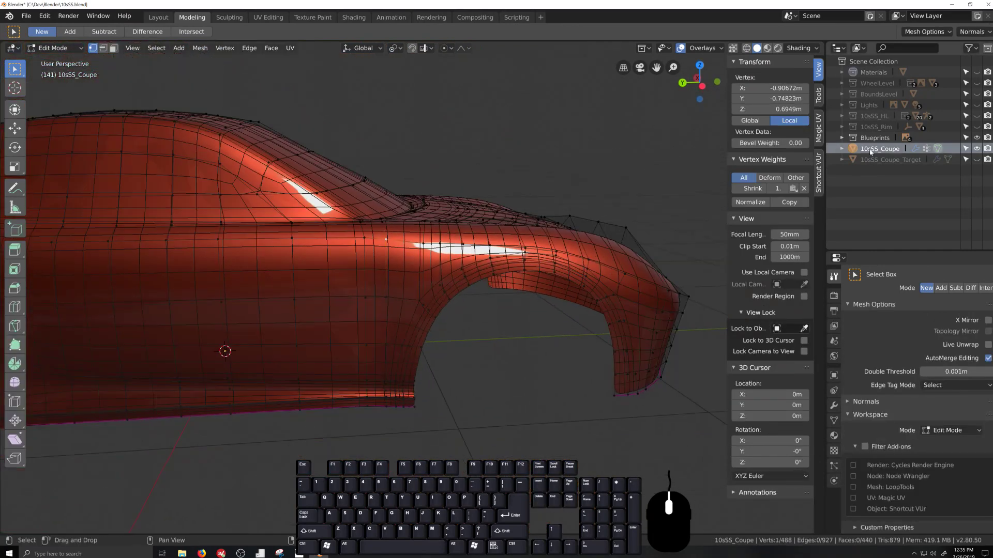
pyautogui.click(978, 159)
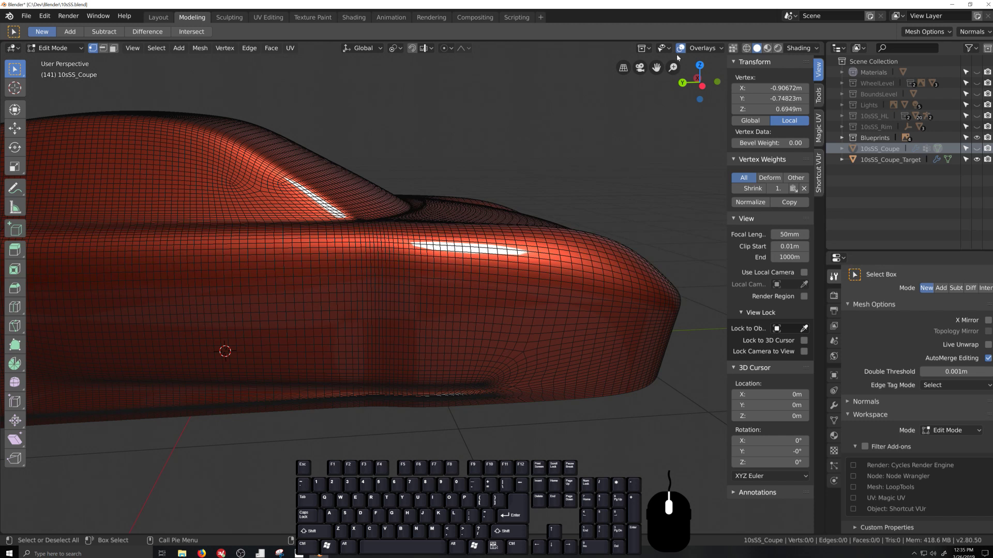
pyautogui.click(719, 48)
pyautogui.click(639, 244)
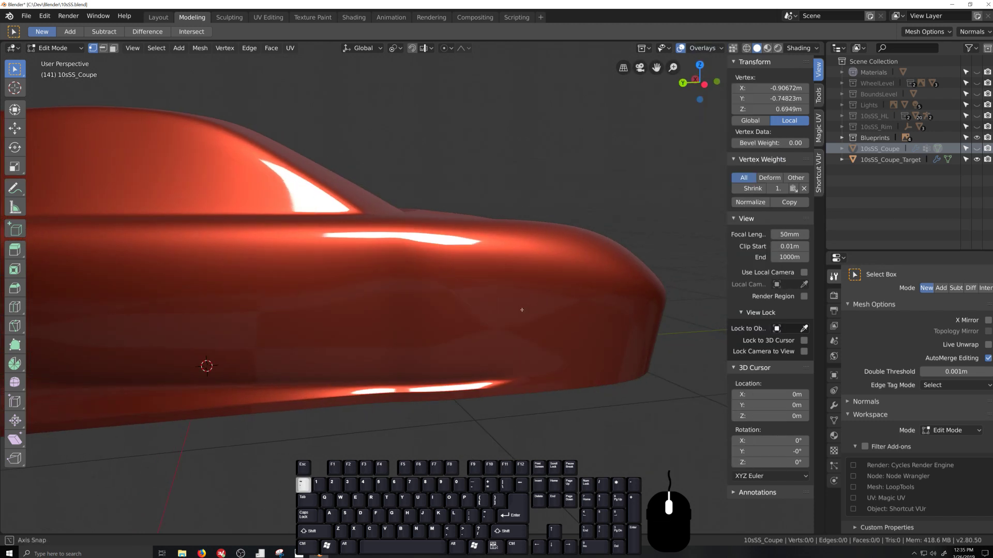
pyautogui.moveTo(522, 306)
pyautogui.mouseDown(button='middle')
pyautogui.moveTo(520, 297)
pyautogui.moveTo(517, 317)
pyautogui.mouseUp(button='middle')
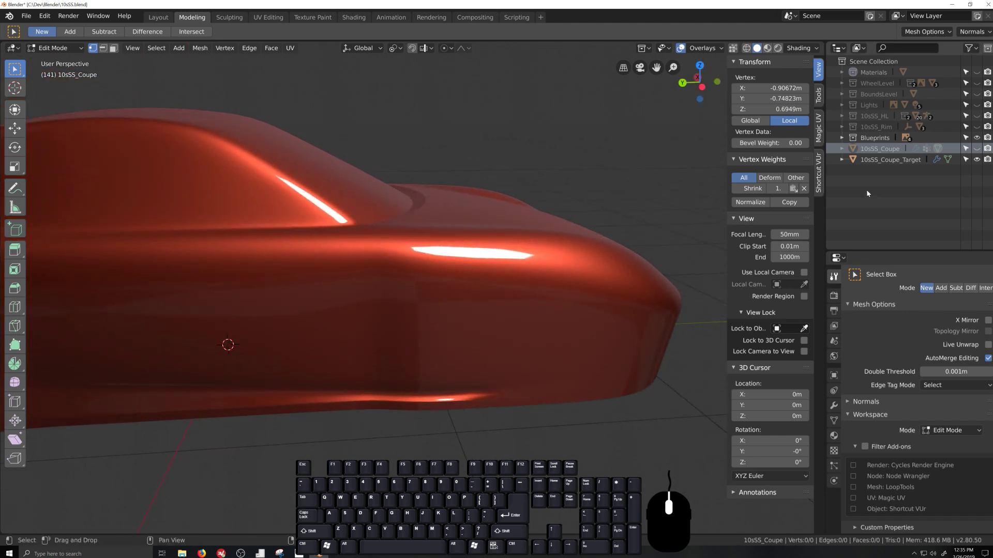
# Hide 10sSS_Coupe_Target, show 10sSS_Coupe again and view the whole body in Object Mode.
pyautogui.click(976, 160)
pyautogui.click(977, 149)
pyautogui.moveTo(465, 280); pyautogui.dragTo(511, 320, button='middle')
pyautogui.moveTo(488, 280); pyautogui.dragTo(457, 323, button='middle')
pyautogui.press('Tab')
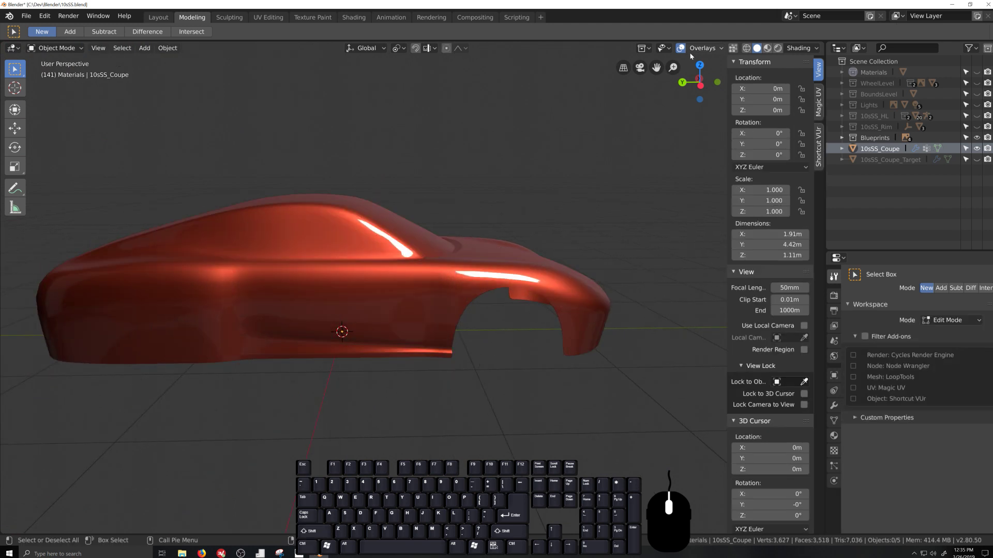
# Turn on the Wireframe overlay and examine the edge flow around and behind the front wheel arch.
pyautogui.click(722, 48)
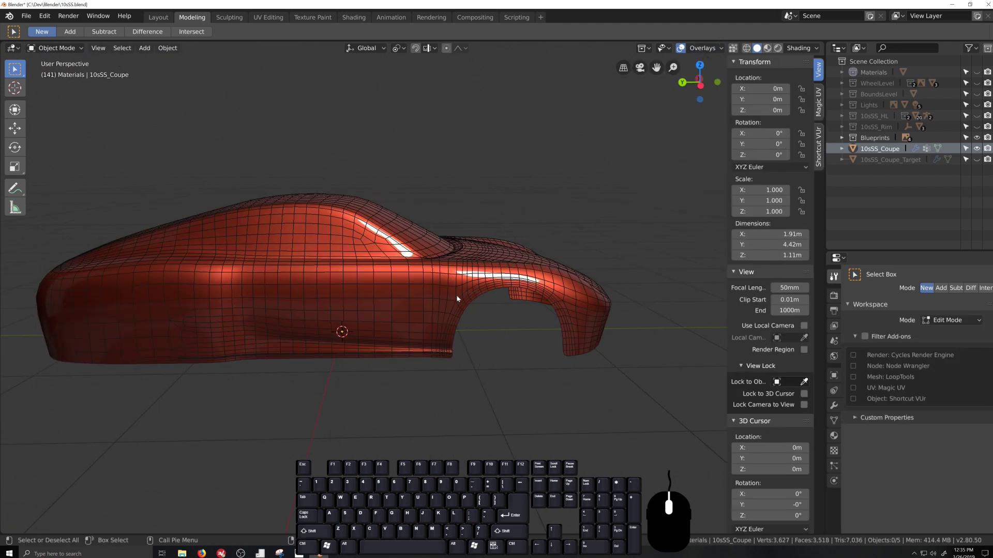
pyautogui.scroll(8, 457, 296)
pyautogui.scroll(-5, 535, 291)
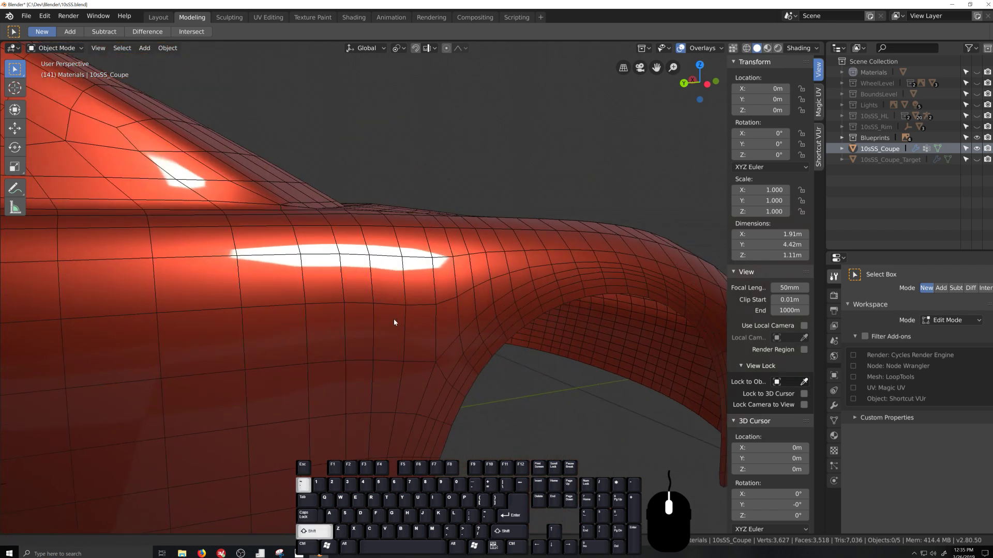
pyautogui.scroll(2, 435, 319)
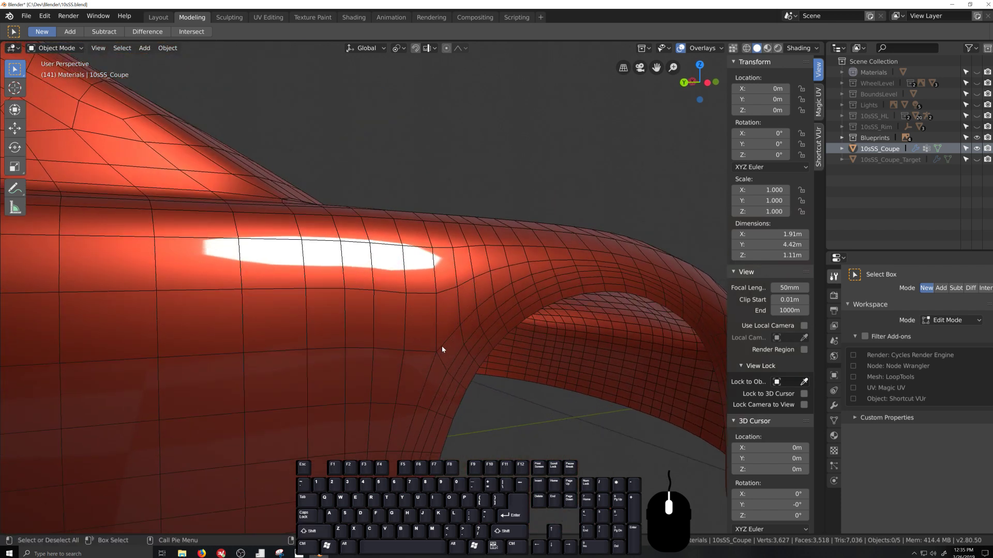
# Examine the body's wireframe edge flow along the door, sill and front fender from farther out.
pyautogui.scroll(-3, 443, 349)
pyautogui.scroll(2, 437, 325)
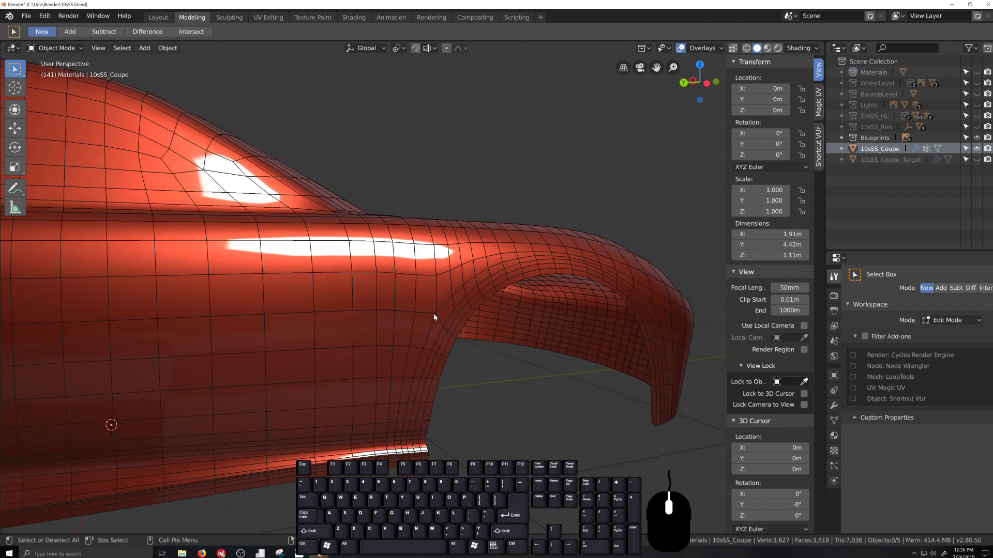
pyautogui.scroll(-2, 455, 331)
pyautogui.scroll(-2, 450, 320)
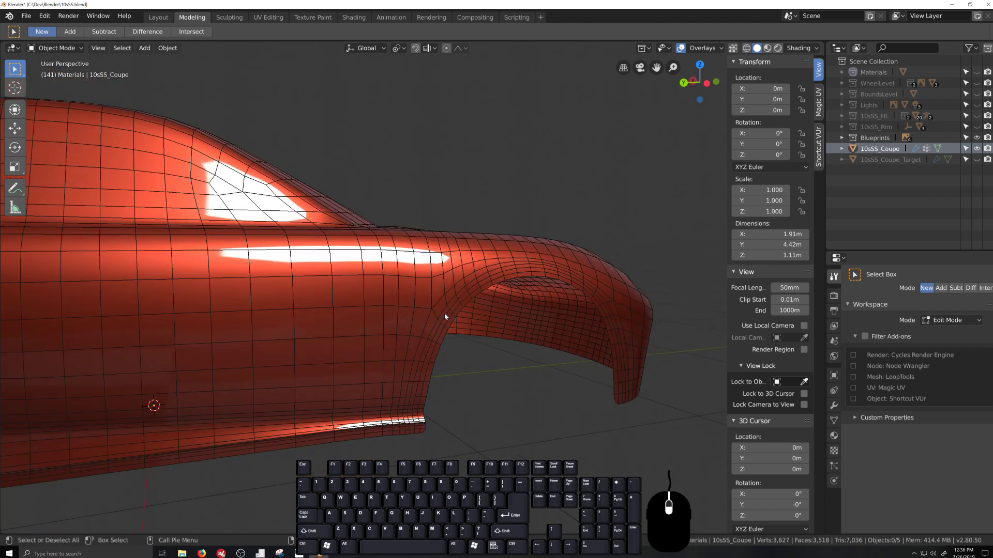
pyautogui.scroll(3, 448, 319)
pyautogui.scroll(-3, 448, 320)
pyautogui.scroll(2, 446, 323)
pyautogui.moveTo(445, 322); pyautogui.dragTo(434, 330, button='middle')
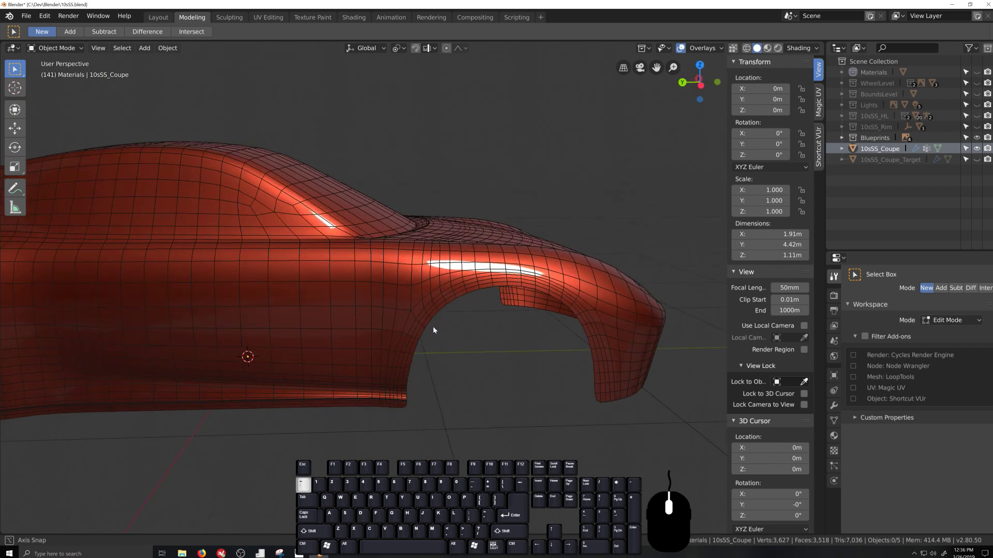
# Turn off the Wireframe overlay, select the body and compare it with the blueprint in the left orthographic view.
pyautogui.click(709, 51)
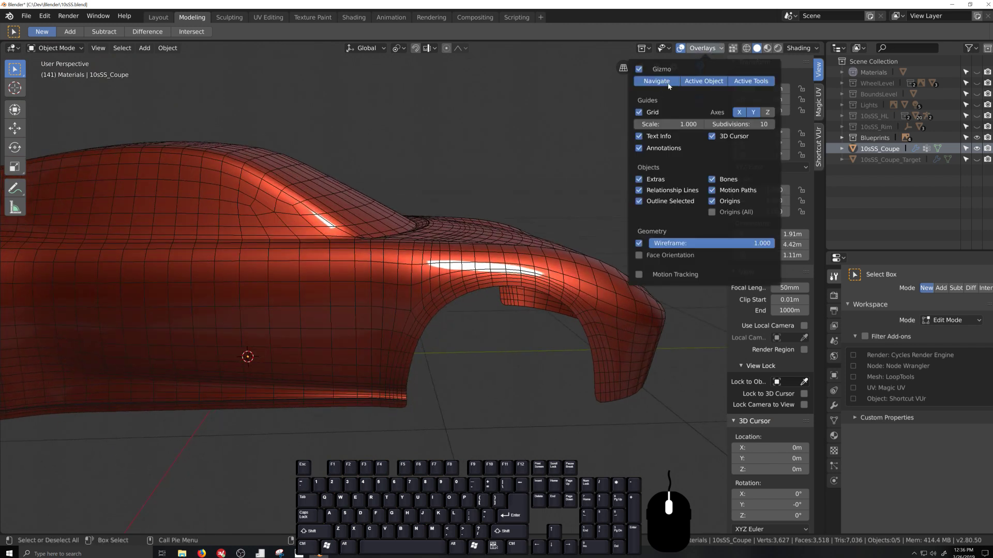
pyautogui.click(639, 243)
pyautogui.moveTo(473, 348); pyautogui.dragTo(477, 305, button='middle')
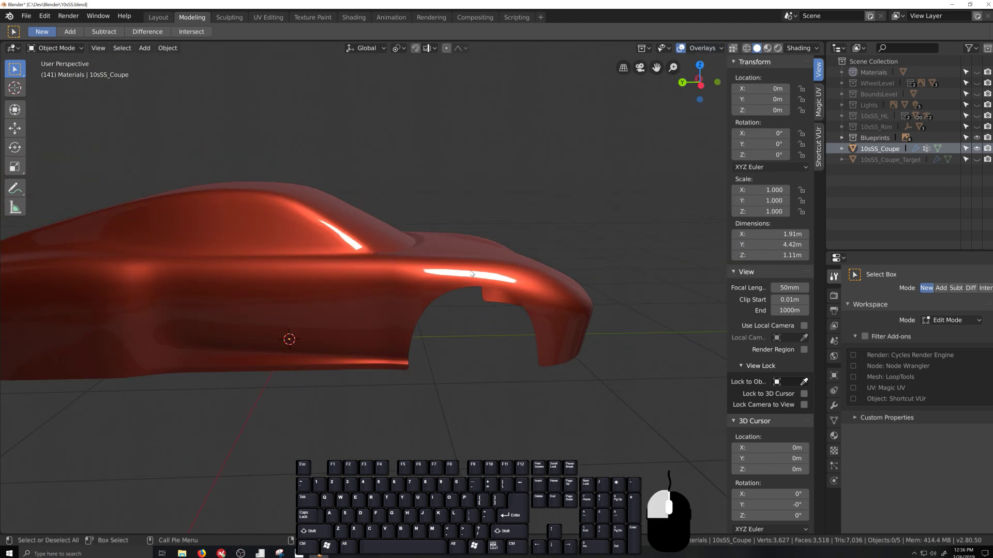
pyautogui.click(478, 302)
pyautogui.press('ctrl+KP_3')
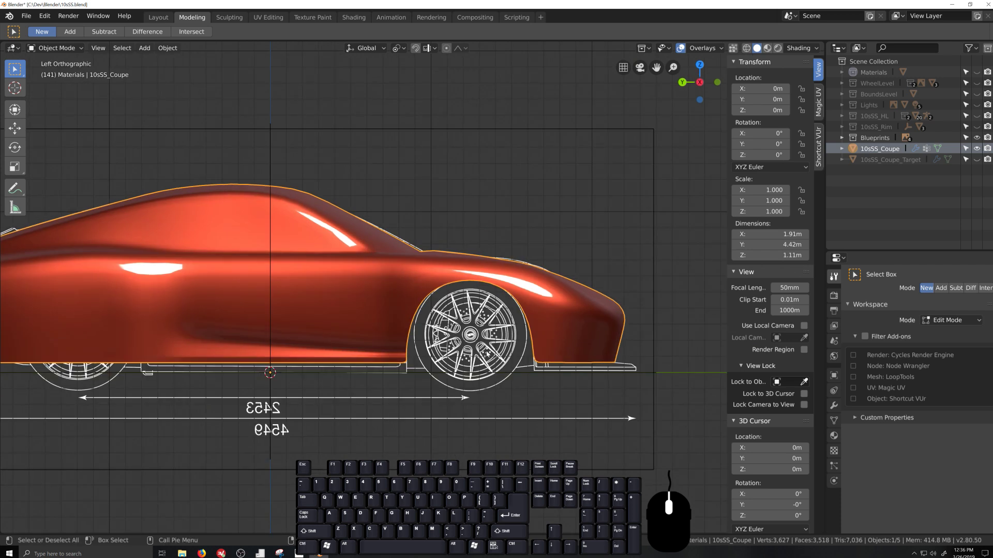
# Try extruding the front wheel arch's edge loop 0.0415 m inward along X.
pyautogui.scroll(2, 437, 405)
pyautogui.press('Tab')
pyautogui.scroll(4, 437, 406)
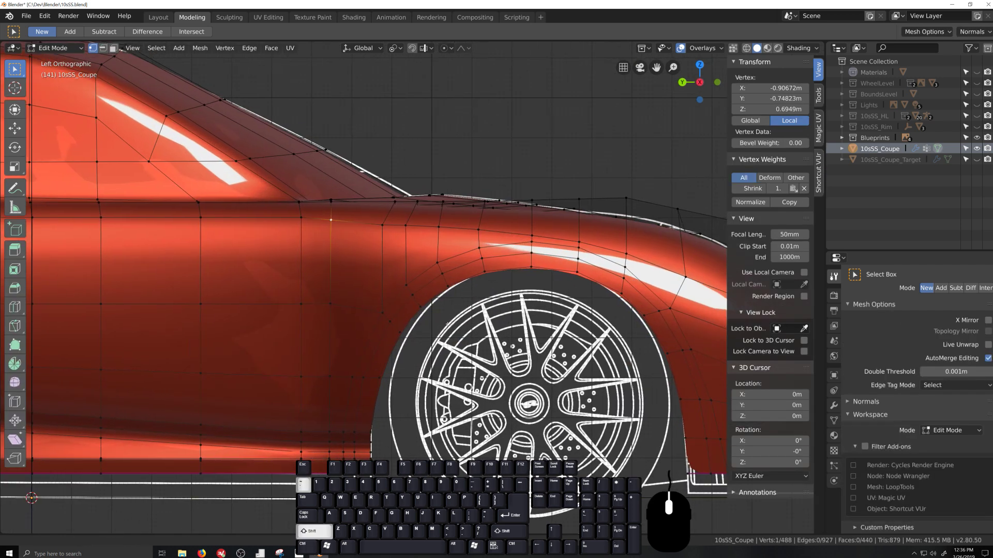
pyautogui.keyDown('shift'); pyautogui.moveTo(510, 272); pyautogui.dragTo(396, 269, button='middle'); pyautogui.keyUp('shift')
pyautogui.keyDown('alt'); pyautogui.click(396, 269); pyautogui.keyUp('alt')
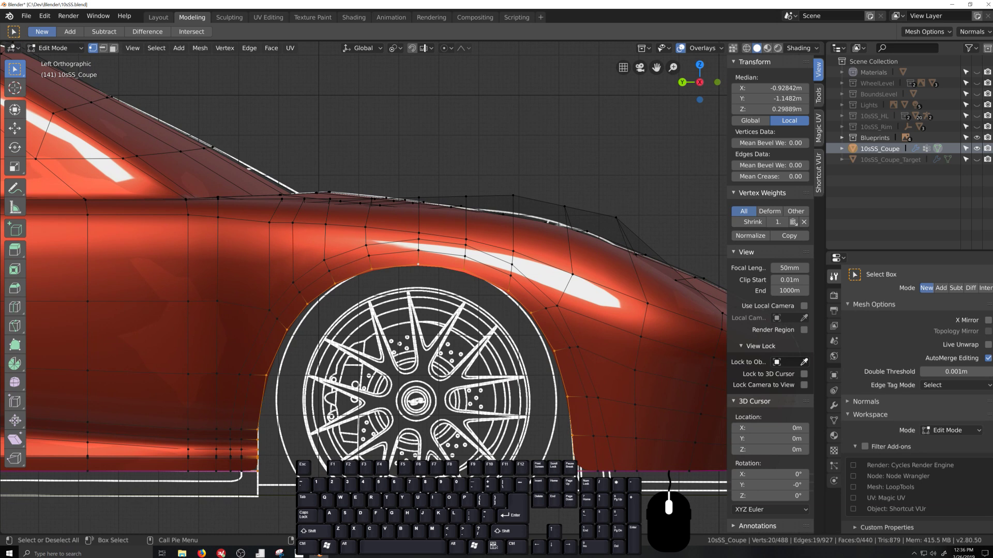
pyautogui.moveTo(414, 403); pyautogui.dragTo(370, 429, button='middle')
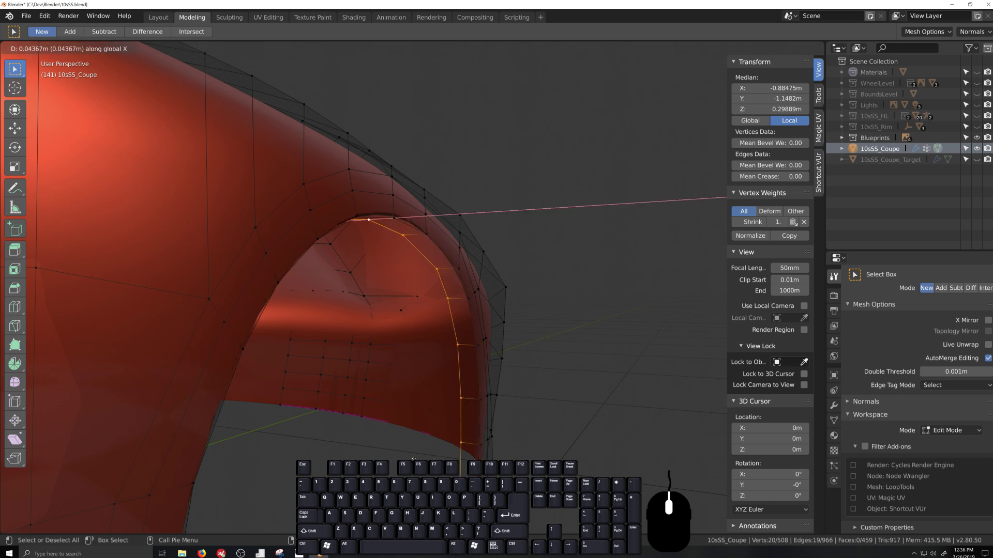
pyautogui.click(414, 460)
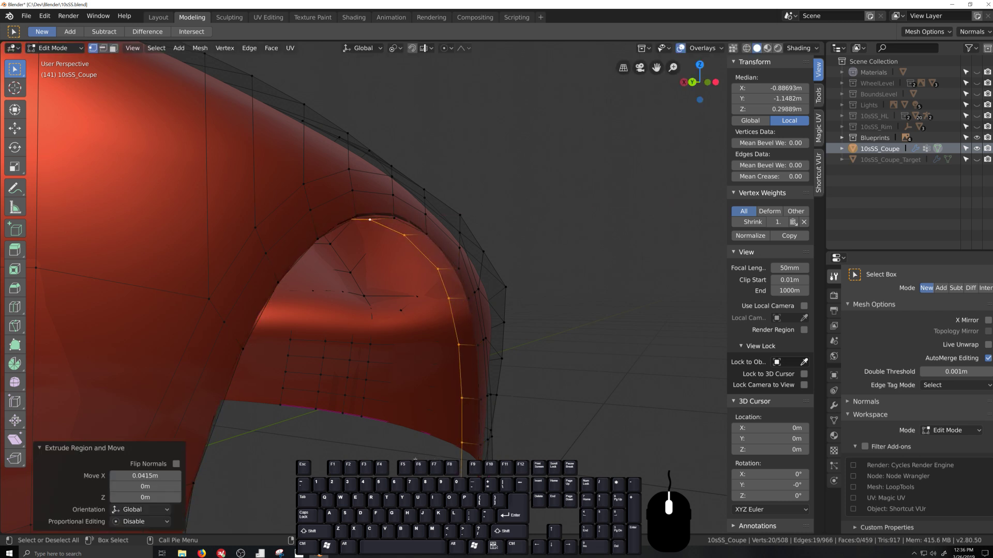
# Inspect the extruded wheel arch lip in Object Mode and Edit Mode, and undo the extrusion.
pyautogui.moveTo(415, 460); pyautogui.dragTo(320, 431, button='middle')
pyautogui.scroll(3, 441, 437)
pyautogui.press('Tab')
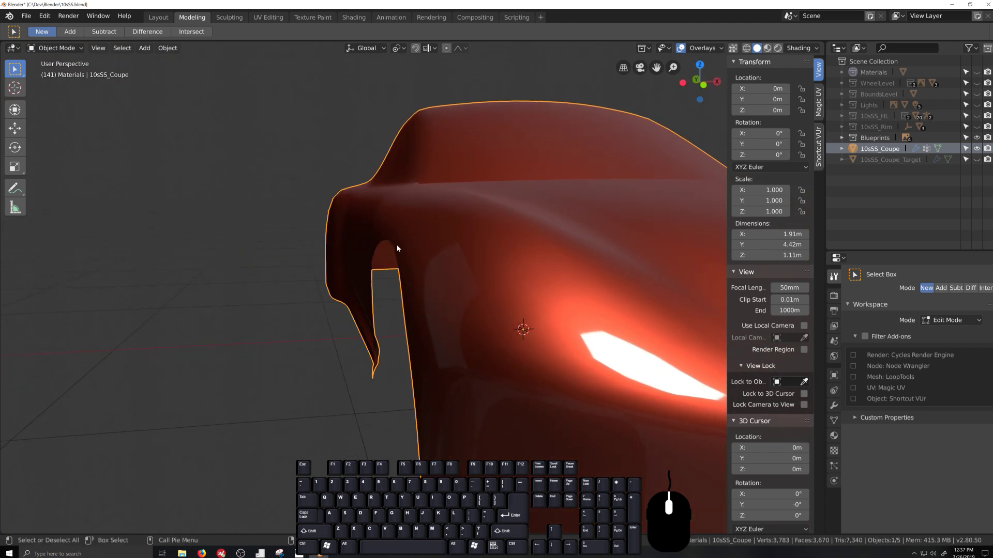
pyautogui.moveTo(397, 249)
pyautogui.mouseDown(button='middle')
pyautogui.moveTo(388, 241)
pyautogui.moveTo(405, 243)
pyautogui.mouseUp(button='middle')
pyautogui.press('Tab')
pyautogui.moveTo(334, 339); pyautogui.dragTo(440, 347, button='middle')
pyautogui.press('Tab')
pyautogui.press('Tab')
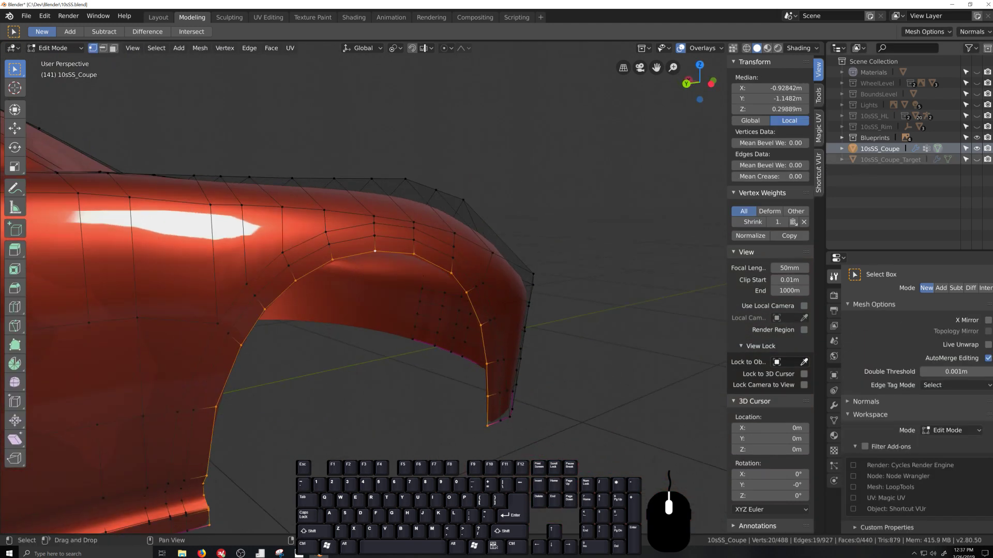
# Show 10sSS_Coupe_Target in place of 10sSS_Coupe and inspect its front fender mesh in Edit Mode.
pyautogui.click(977, 149)
pyautogui.click(977, 159)
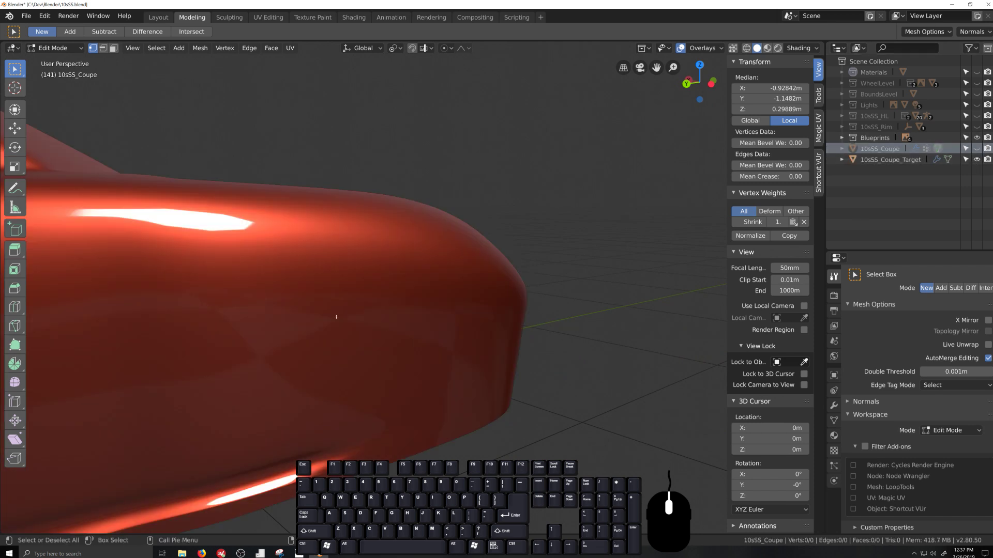
pyautogui.press('Tab')
pyautogui.moveTo(336, 317); pyautogui.dragTo(422, 339, button='middle')
pyautogui.click(383, 328)
pyautogui.press('Tab')
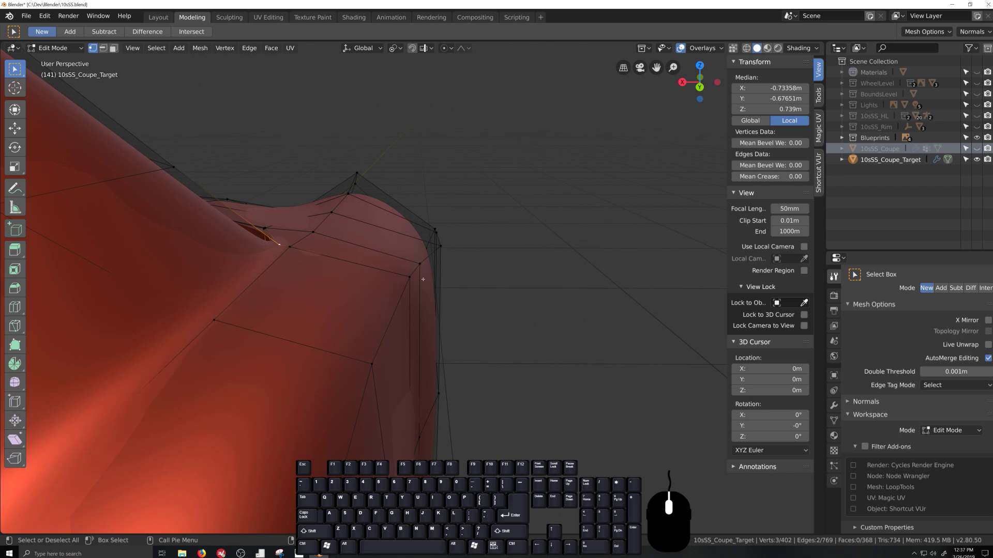
pyautogui.scroll(-5, 435, 367)
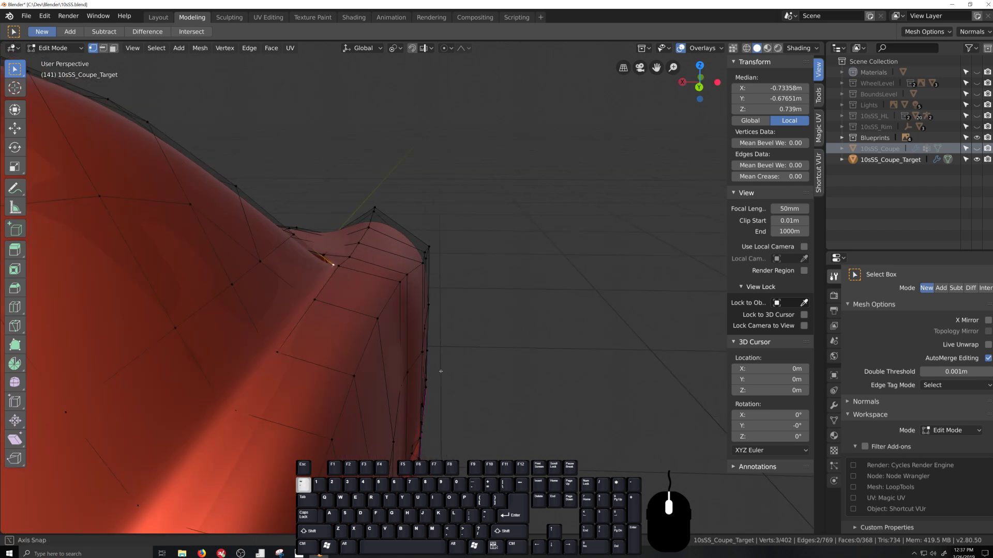
pyautogui.moveTo(440, 370); pyautogui.dragTo(352, 359, button='middle')
# Adjust the mean crease of the edge path down the target's front fender corner and check the reflections in Object Mode.
pyautogui.click(303, 158)
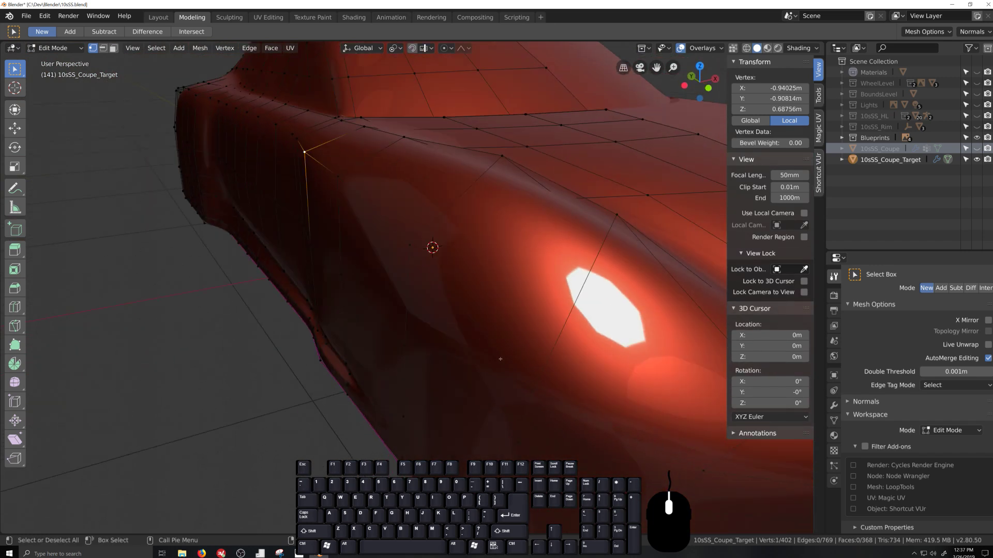
pyautogui.keyDown('ctrl'); pyautogui.keyDown('shift'); pyautogui.click(532, 393); pyautogui.keyUp('shift'); pyautogui.keyUp('ctrl')
pyautogui.moveTo(532, 393); pyautogui.dragTo(508, 382, button='middle')
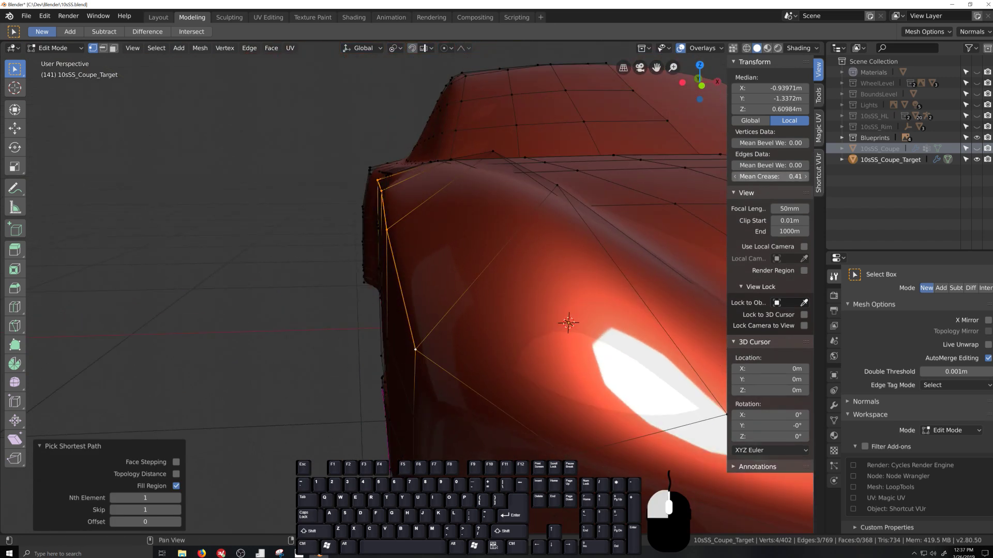
pyautogui.moveTo(780, 175); pyautogui.dragTo(780, 175)
pyautogui.press('Tab')
pyautogui.moveTo(404, 327); pyautogui.dragTo(394, 349, button='middle')
pyautogui.scroll(5, 389, 369)
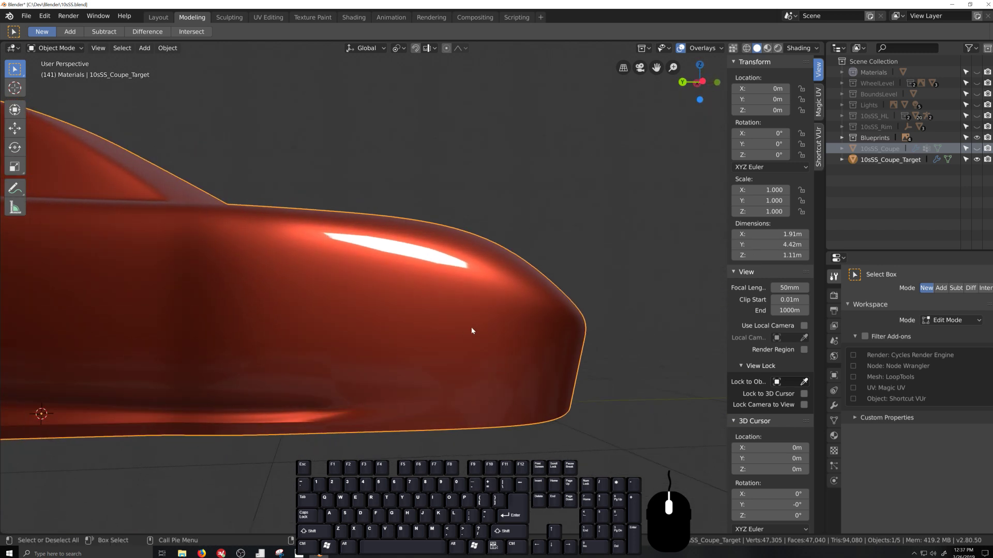
# Hide 10sSS_Coupe_Target, show 10sSS_Coupe again and open the body in Edit Mode at the front wheel arch.
pyautogui.click(977, 159)
pyautogui.click(977, 148)
pyautogui.moveTo(400, 351); pyautogui.dragTo(462, 350, button='middle')
pyautogui.click(484, 294)
pyautogui.press('Tab')
pyautogui.press('Tab')
pyautogui.press('Tab')
pyautogui.scroll(4, 441, 342)
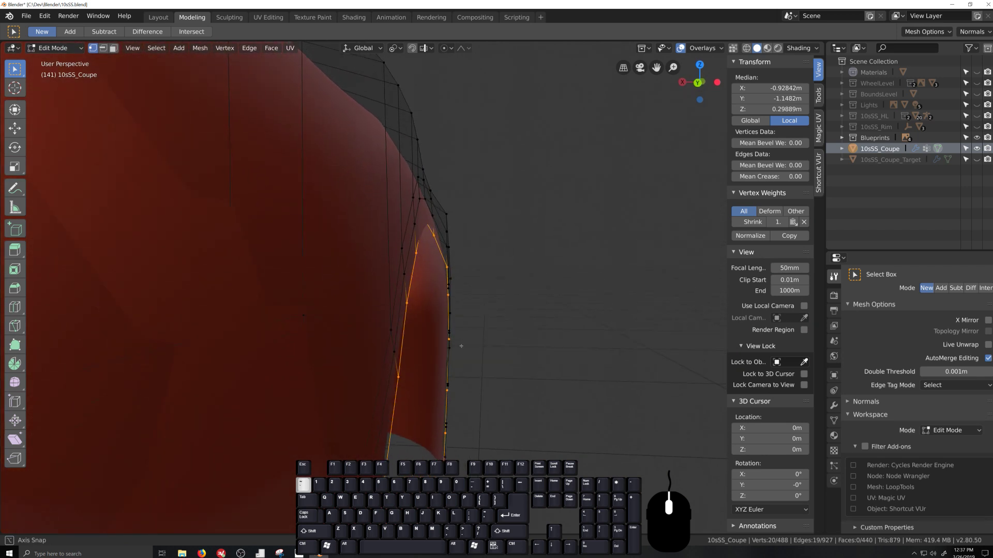
# Move six vertices in the two outermost edge rows near the top of the front wheel arch -0.00593 m along X.
pyautogui.moveTo(462, 313); pyautogui.dragTo(412, 326, button='middle')
pyautogui.moveTo(396, 275); pyautogui.dragTo(397, 245, button='middle')
pyautogui.moveTo(428, 216); pyautogui.dragTo(423, 211, button='middle')
pyautogui.scroll(3, 424, 210)
pyautogui.scroll(-3, 423, 210)
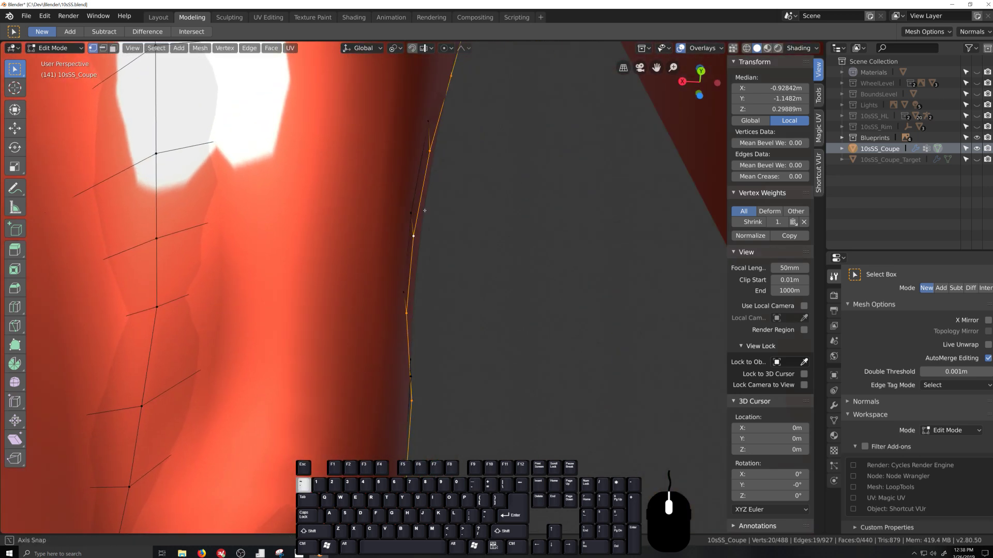
pyautogui.scroll(1, 425, 210)
pyautogui.click(440, 113)
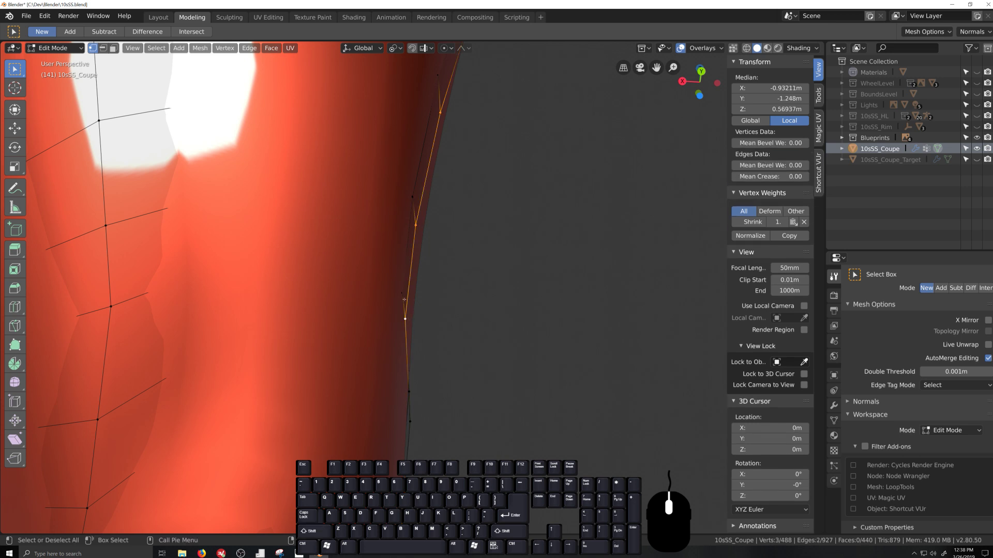
pyautogui.hotkey('ctrl', 'z')
pyautogui.moveTo(405, 297); pyautogui.dragTo(424, 313, button='middle')
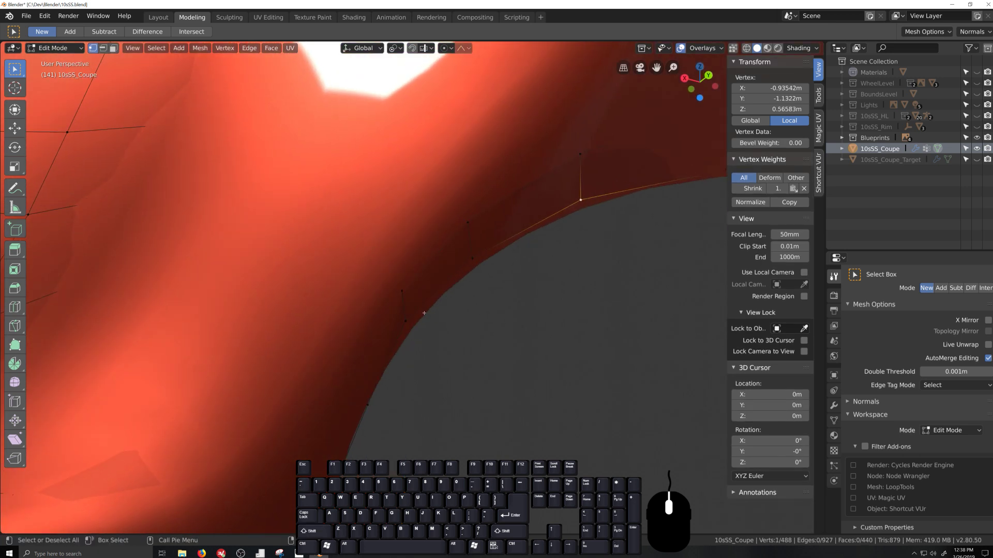
pyautogui.keyDown('shift'); pyautogui.click(564, 178); pyautogui.keyUp('shift')
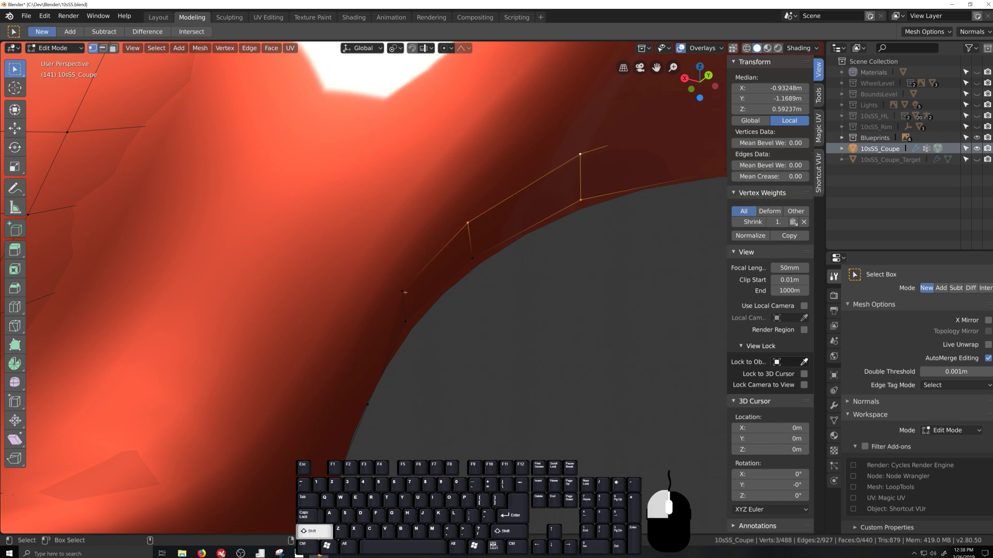
pyautogui.moveTo(522, 298); pyautogui.dragTo(461, 281, button='middle')
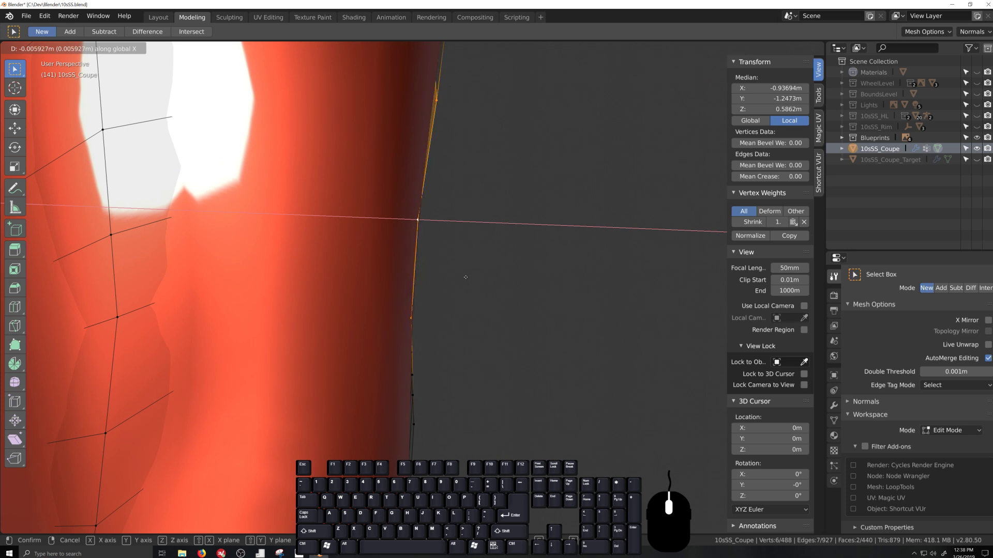
pyautogui.click(466, 277)
# Select two neighbouring vertices at the top of the wheel arch rim and move them slightly inward along X.
pyautogui.press('KP_Decimal')
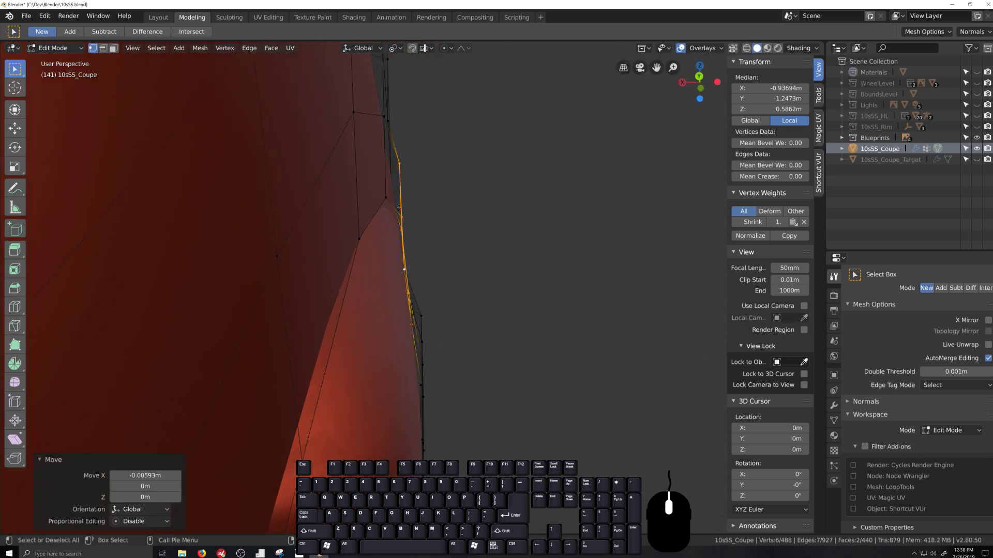
pyautogui.moveTo(399, 208); pyautogui.dragTo(376, 216, button='middle')
pyautogui.click(370, 217)
pyautogui.keyDown('shift'); pyautogui.click(375, 276); pyautogui.keyUp('shift')
pyautogui.press('`')
pyautogui.moveTo(377, 278); pyautogui.dragTo(416, 282, button='middle')
pyautogui.press('g')
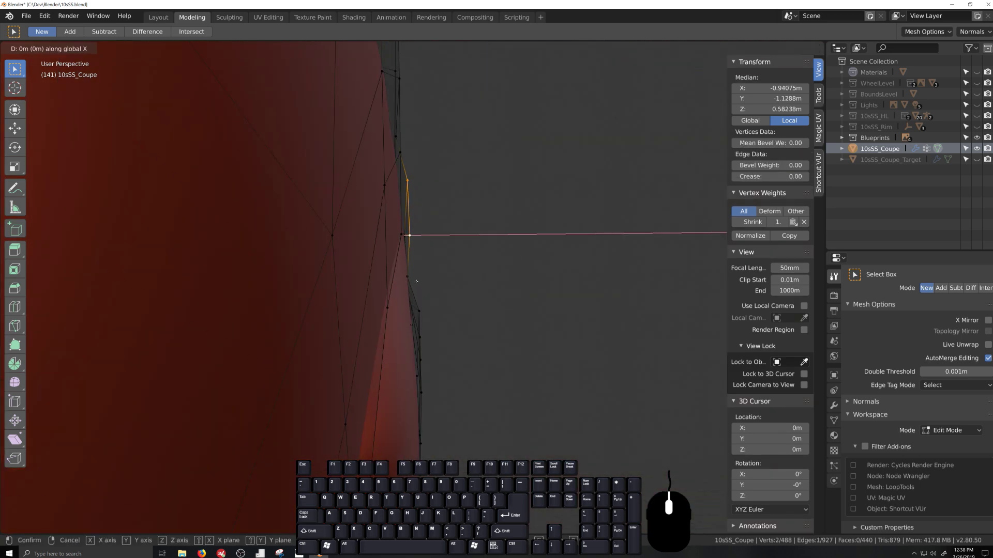
pyautogui.click(411, 283)
# Examine the reshaped wheel arch and fender in Object Mode, turning the Wireframe overlay on and off again.
pyautogui.moveTo(411, 283); pyautogui.dragTo(465, 381, button='middle')
pyautogui.press('Tab')
pyautogui.scroll(3, 445, 384)
pyautogui.press('Tab')
pyautogui.press('Tab')
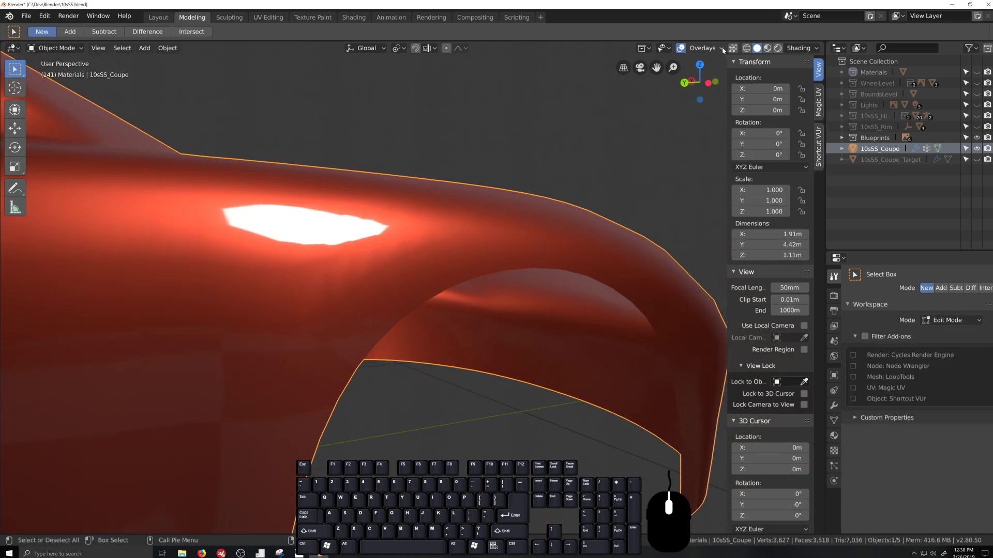
pyautogui.click(720, 49)
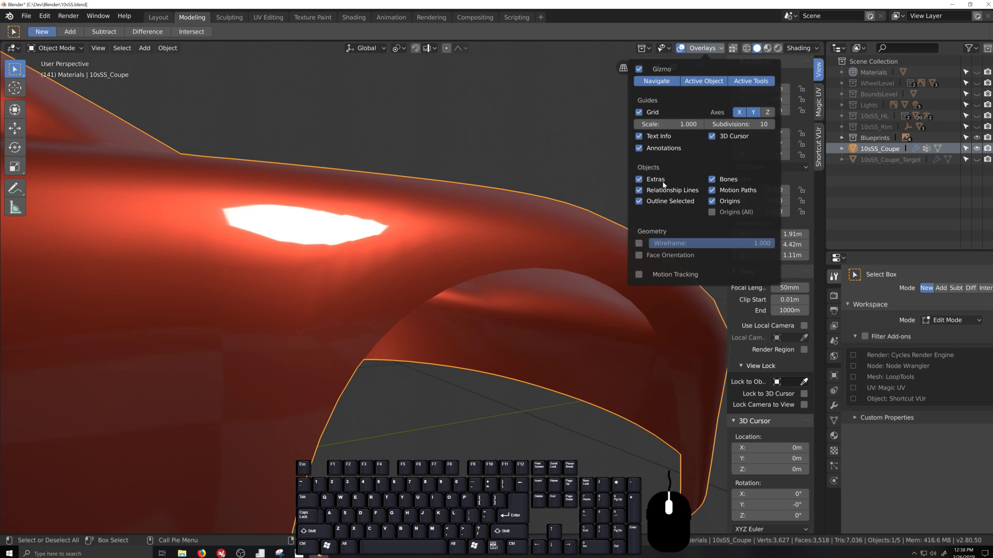
pyautogui.click(640, 244)
pyautogui.moveTo(424, 362); pyautogui.dragTo(604, 150, button='middle')
pyautogui.click(715, 51)
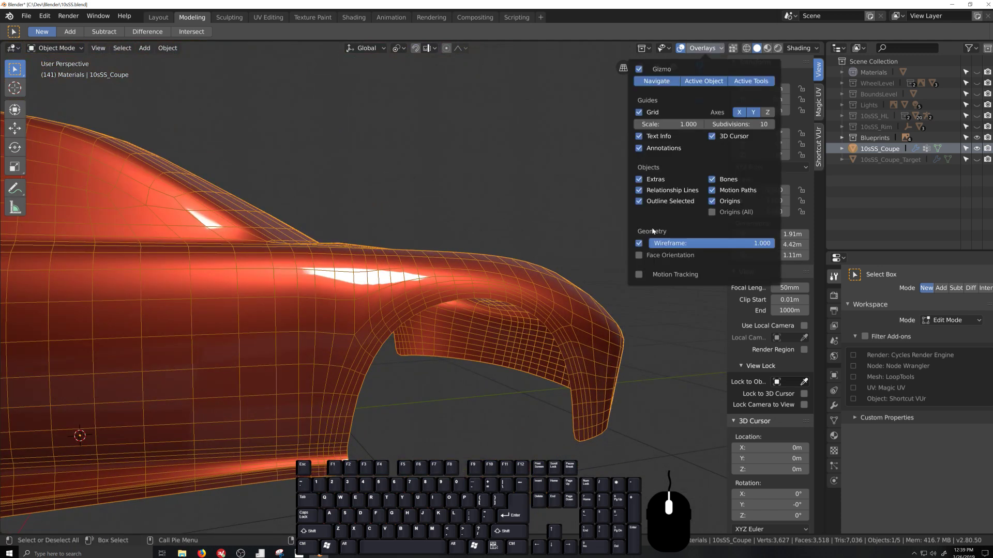
pyautogui.click(641, 243)
pyautogui.moveTo(474, 352); pyautogui.dragTo(453, 383, button='middle')
# Extrude the front wheel arch's edge loop 0.0221 m inward along X and remove the new vertices from the Shrink vertex group.
pyautogui.press('Tab')
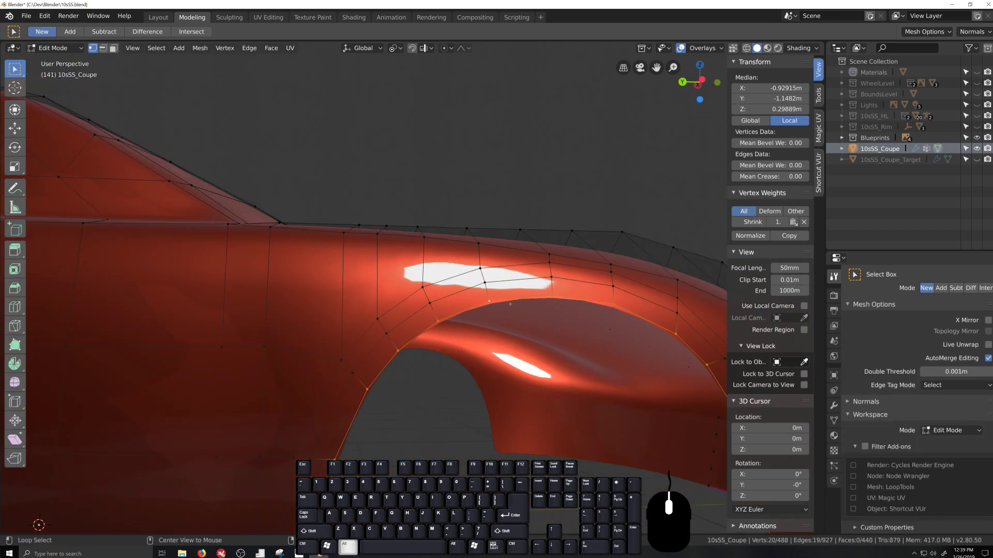
pyautogui.scroll(-5, 379, 348)
pyautogui.scroll(5, 379, 348)
pyautogui.moveTo(379, 348); pyautogui.dragTo(442, 423, button='middle')
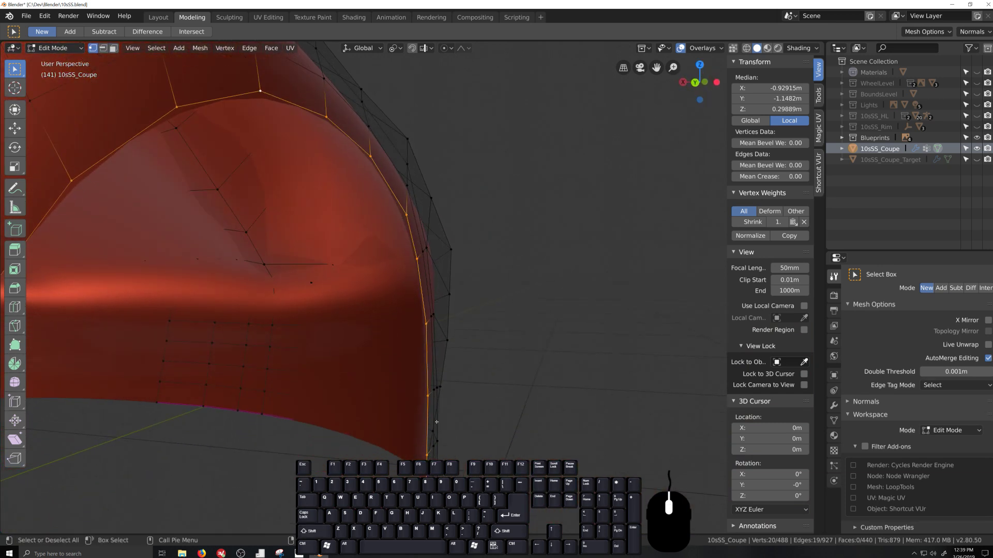
pyautogui.press('e')
pyautogui.press('x')
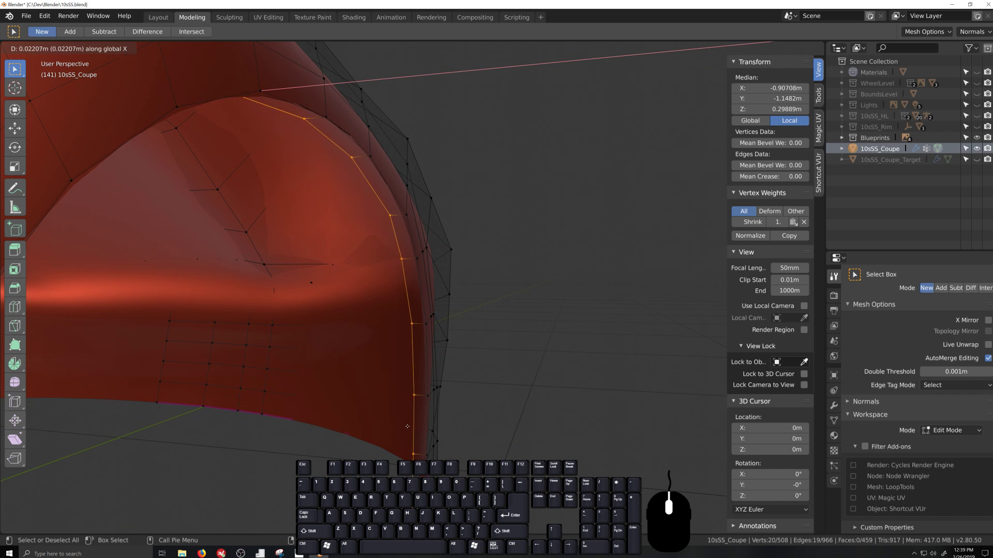
pyautogui.click(407, 426)
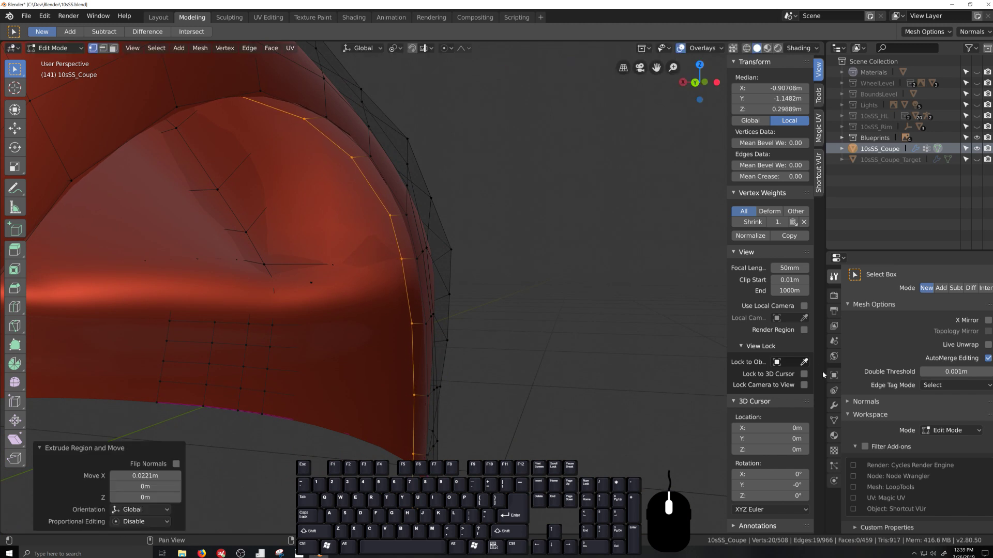
pyautogui.click(834, 421)
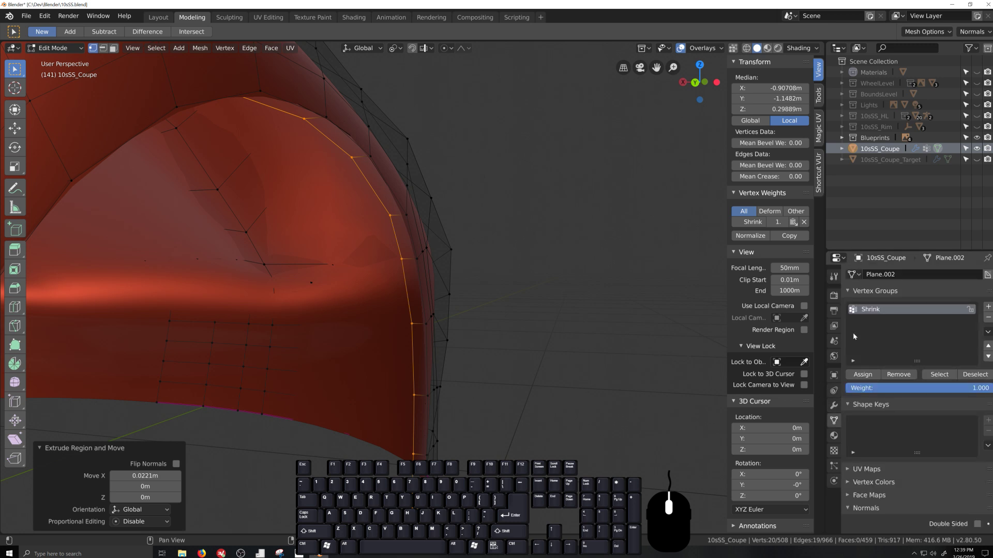
pyautogui.click(899, 375)
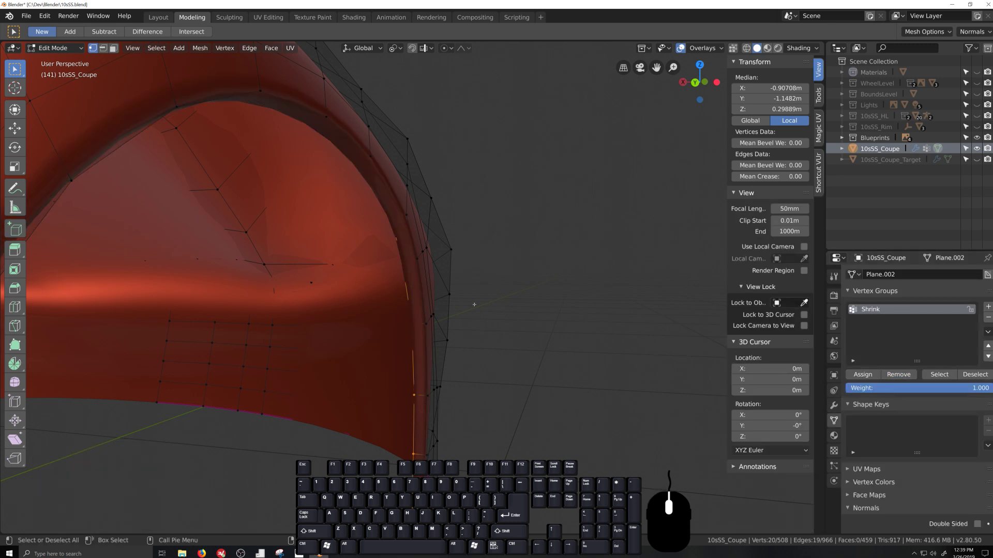
# Extrude the front wheel arch's inner edge loop in place and set the pivot to Bounding Box Center.
pyautogui.moveTo(475, 305); pyautogui.dragTo(557, 300, button='middle')
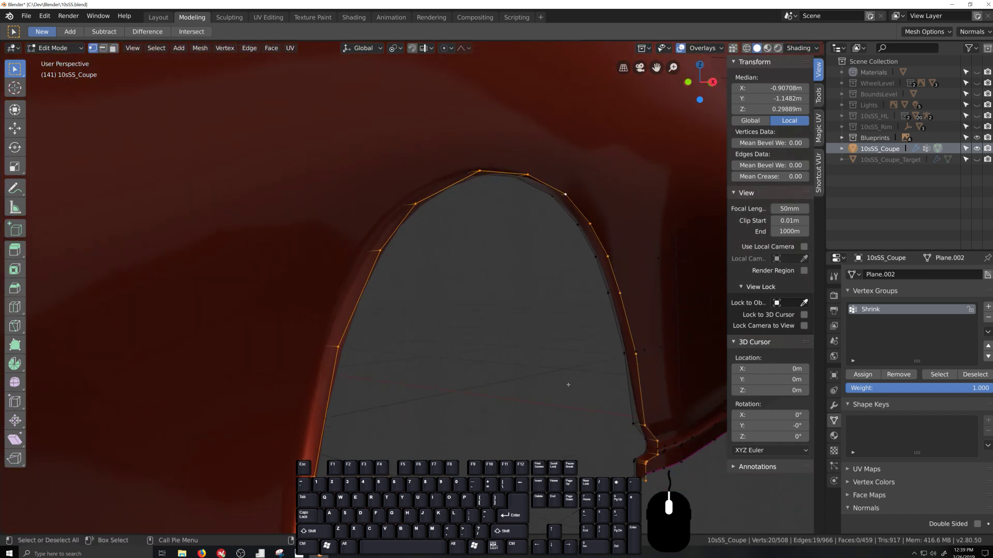
pyautogui.moveTo(569, 384); pyautogui.dragTo(392, 350, button='middle')
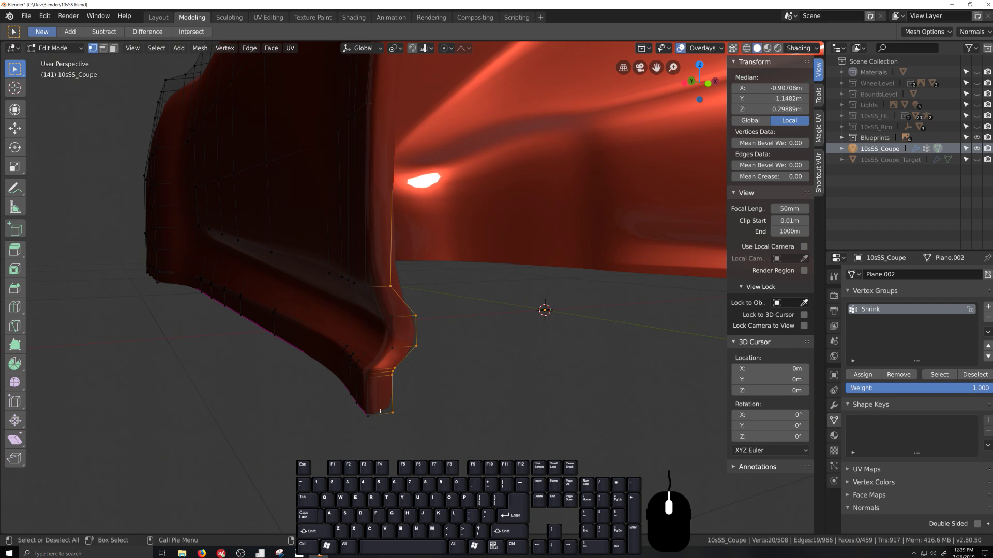
pyautogui.moveTo(380, 411); pyautogui.dragTo(408, 399, button='middle')
pyautogui.scroll(-3, 505, 345)
pyautogui.keyDown('shift'); pyautogui.moveTo(519, 346); pyautogui.dragTo(367, 414, button='middle'); pyautogui.keyUp('shift')
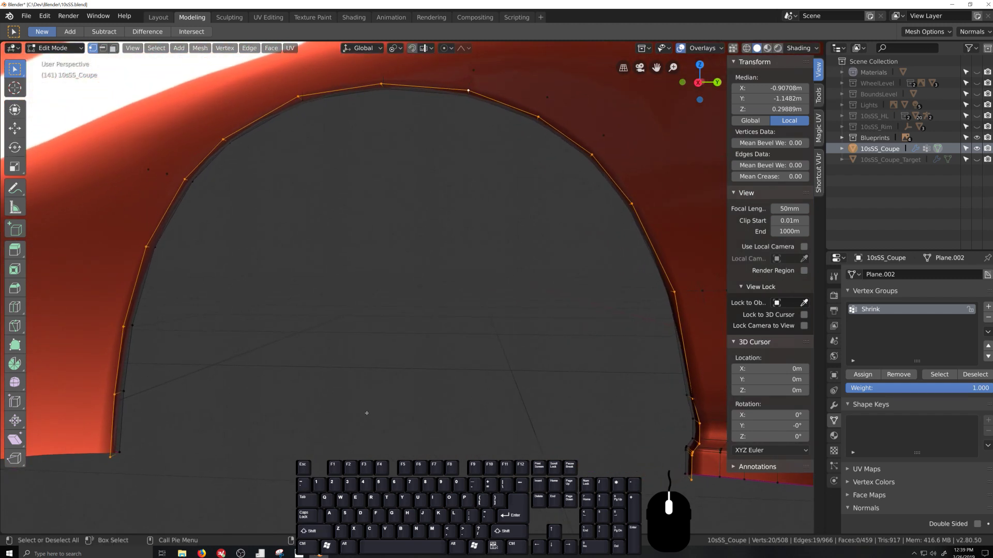
pyautogui.press('.')
pyautogui.click(393, 393)
pyautogui.press('e')
pyautogui.rightClick(388, 389)
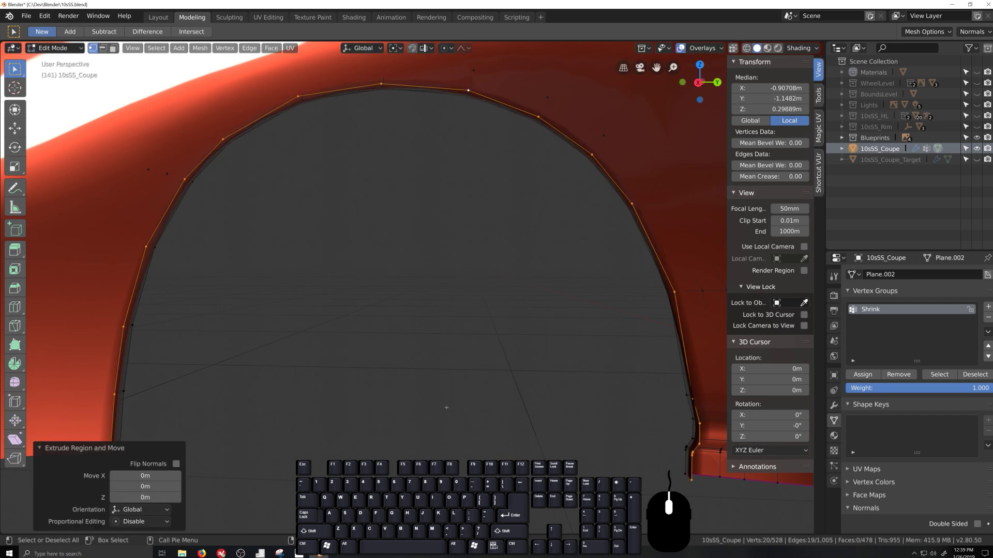
# Scale the extruded arch loop by 1.048 along the global Y axis about its bounding box centre.
pyautogui.press('s')
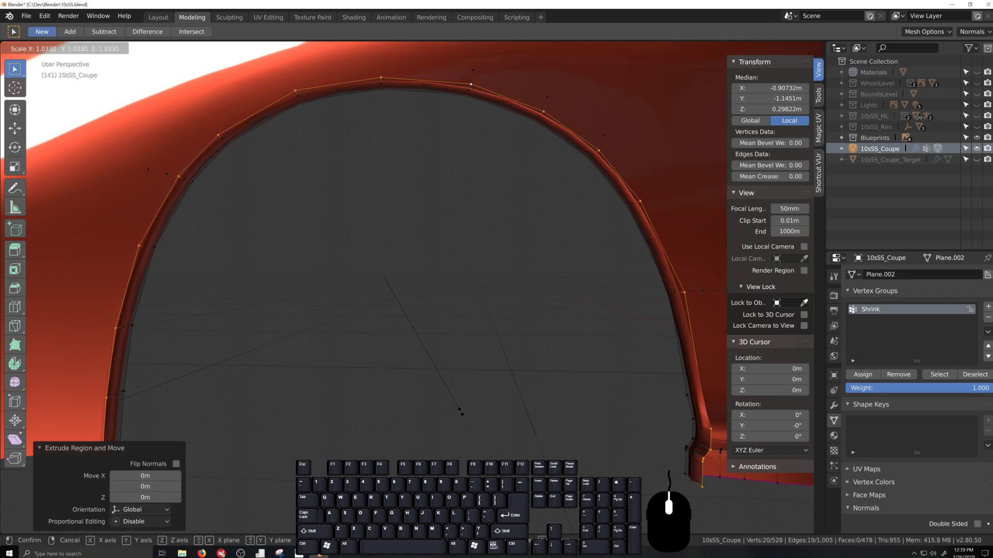
pyautogui.press('y')
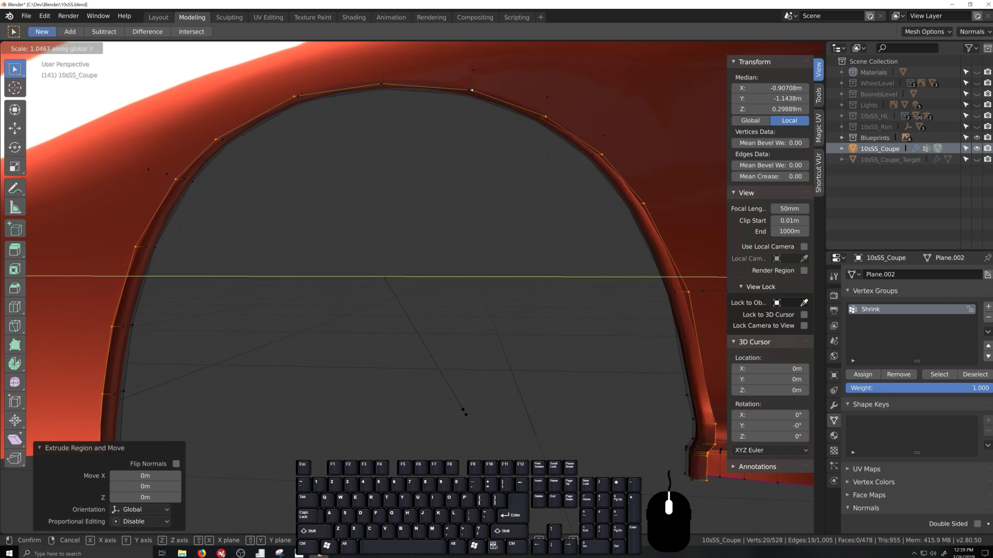
pyautogui.click(464, 409)
pyautogui.press('s')
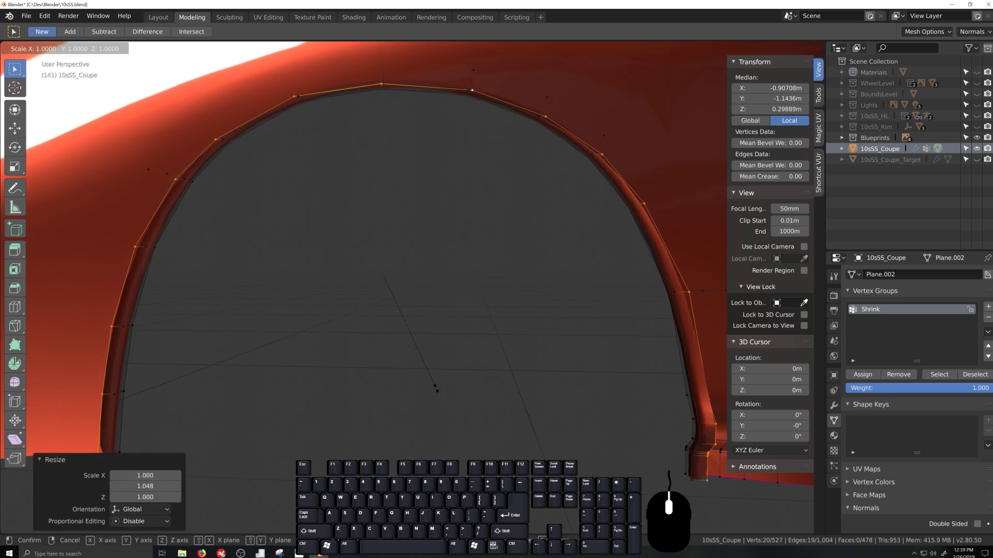
pyautogui.press('Escape')
# Try scaling the loop along global Z about its bottom rear vertex, and undo back to the unscaled extrusion.
pyautogui.keyDown('shift'); pyautogui.click(707, 480); pyautogui.keyUp('shift')
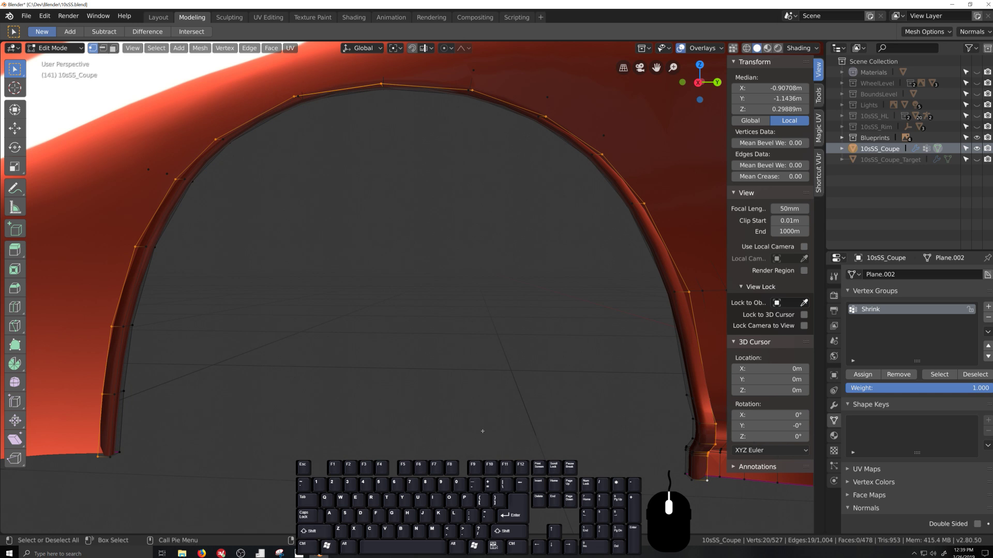
pyautogui.press('.')
pyautogui.click(378, 383)
pyautogui.press('s')
pyautogui.press('z')
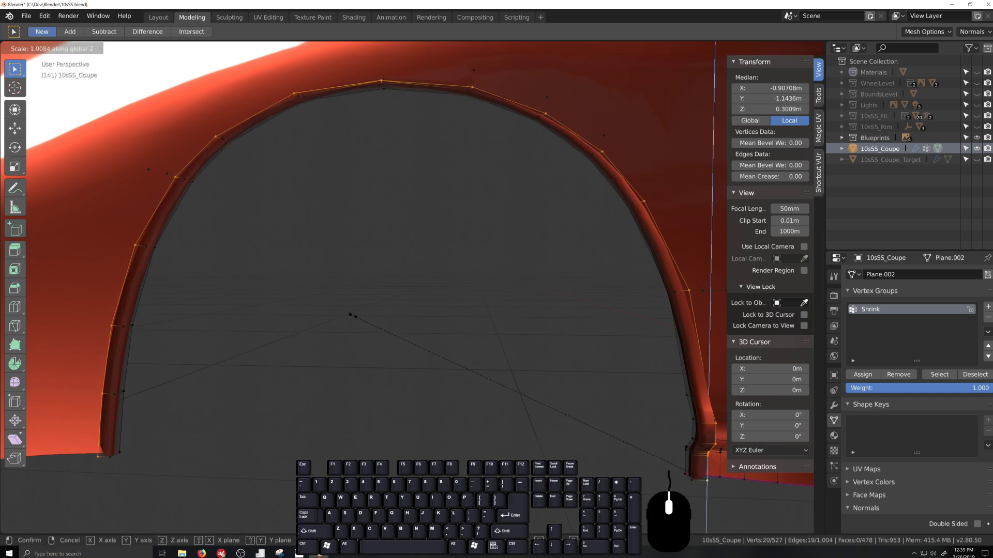
pyautogui.click(350, 286)
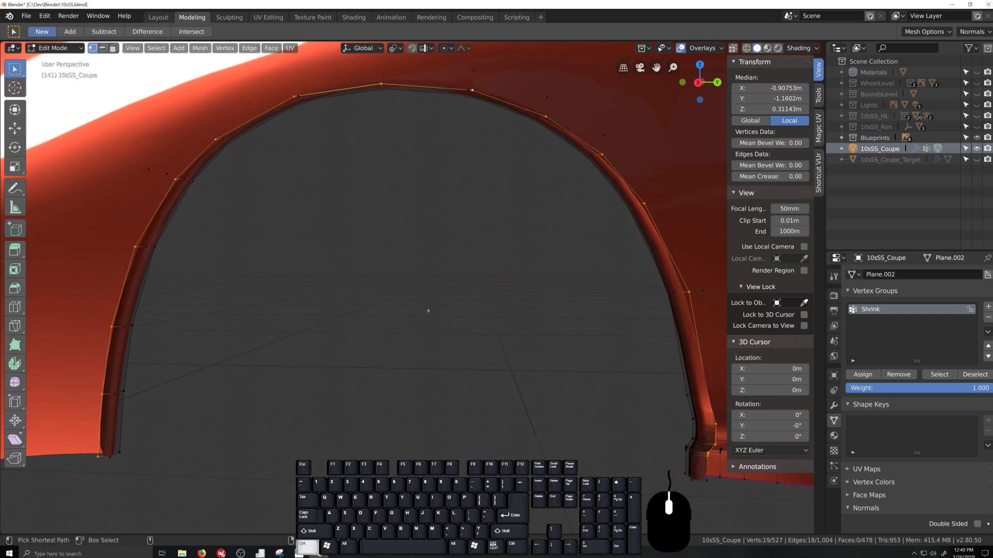
pyautogui.hotkey('ctrl', 'z')
pyautogui.click(834, 277)
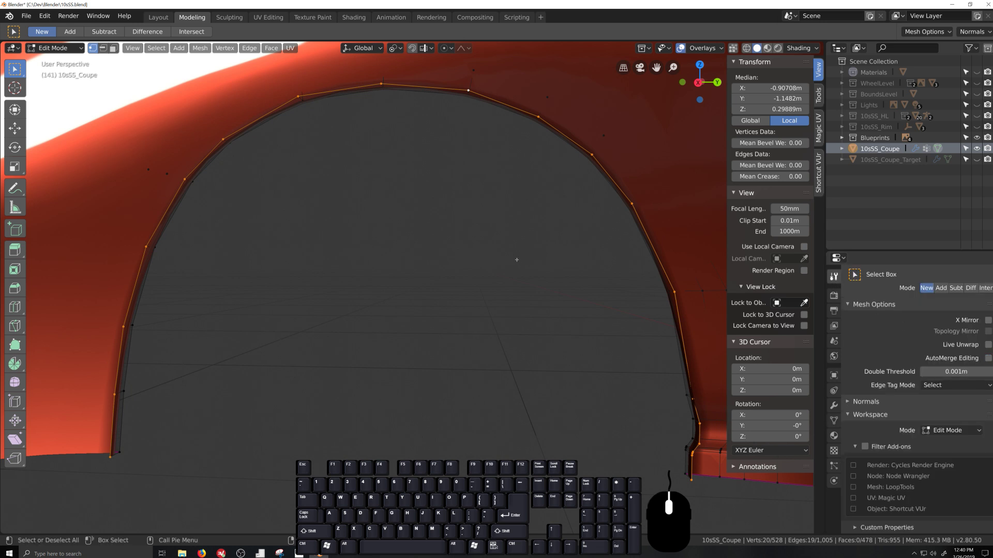
pyautogui.press('g')
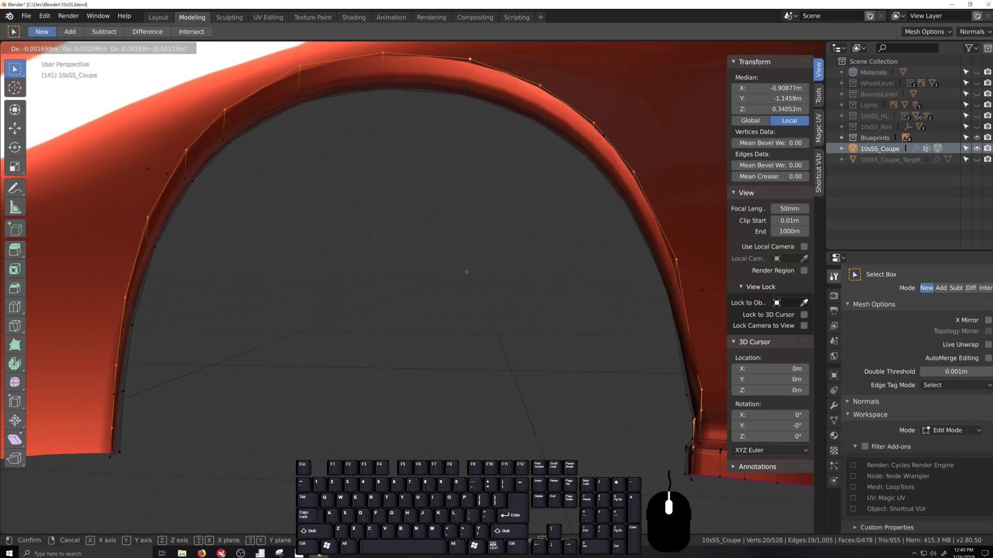
pyautogui.click(456, 322)
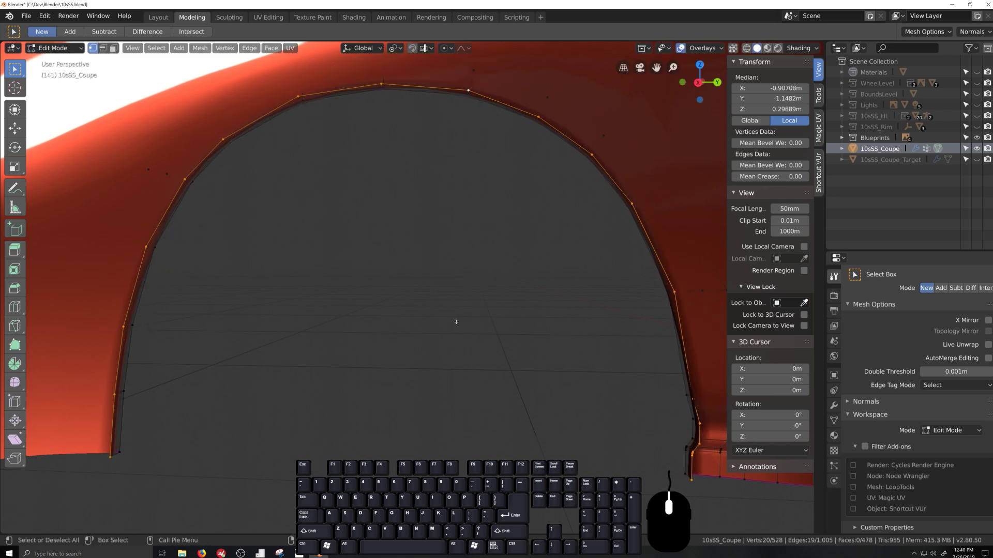
# Scale the extruded arch loop by 1.058 along global Y about its Bounding Box Center.
pyautogui.press('.')
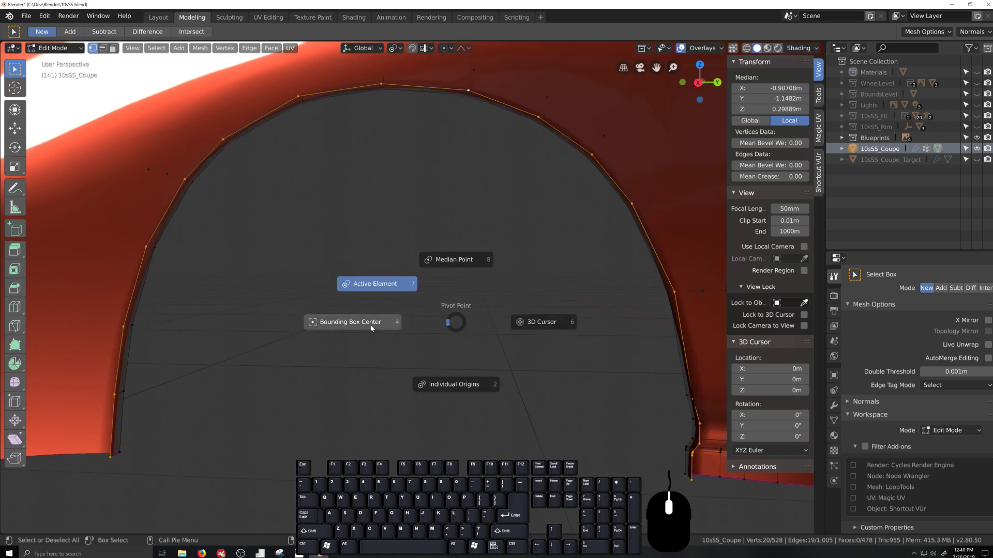
pyautogui.click(373, 324)
pyautogui.press('y')
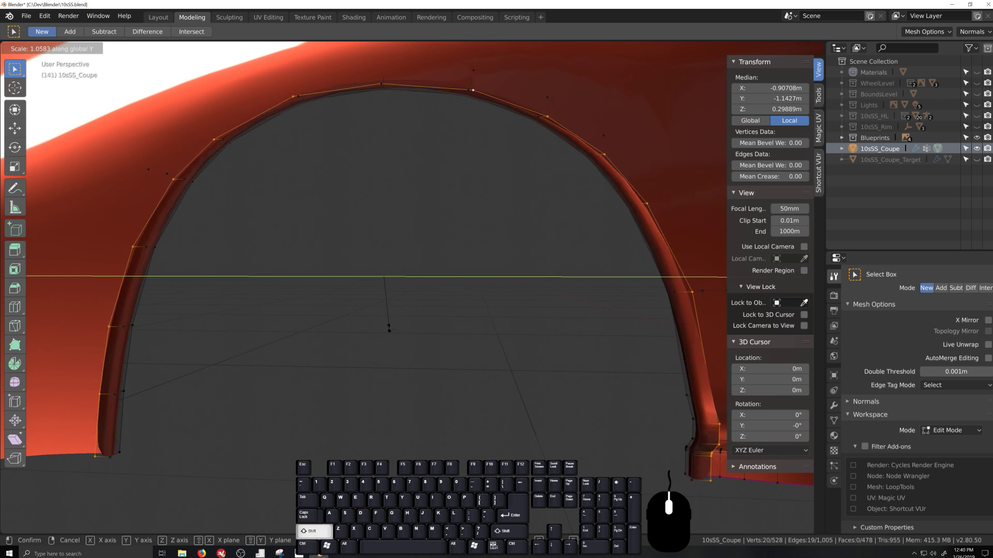
pyautogui.click(389, 330)
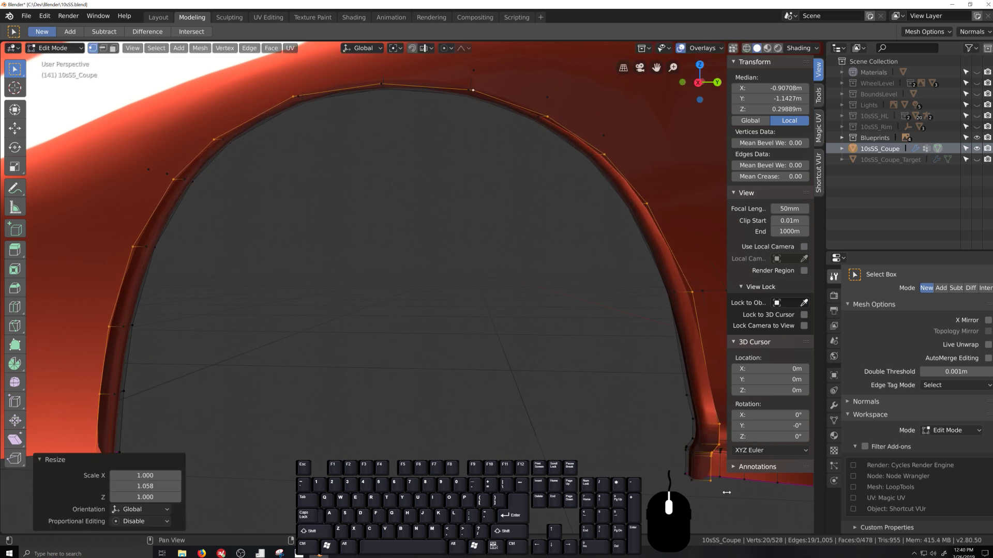
# Scale the arch loop by 1.056 along global Z using its bottom rear vertex as the Active Element pivot.
pyautogui.keyDown('shift'); pyautogui.click(712, 481); pyautogui.keyUp('shift')
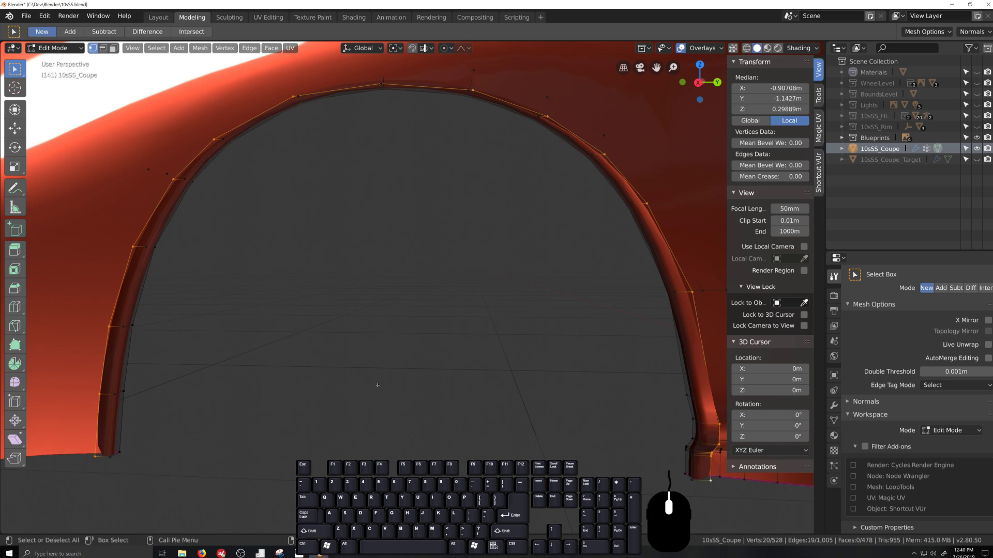
pyautogui.press('.')
pyautogui.click(310, 353)
pyautogui.press('s')
pyautogui.press('z')
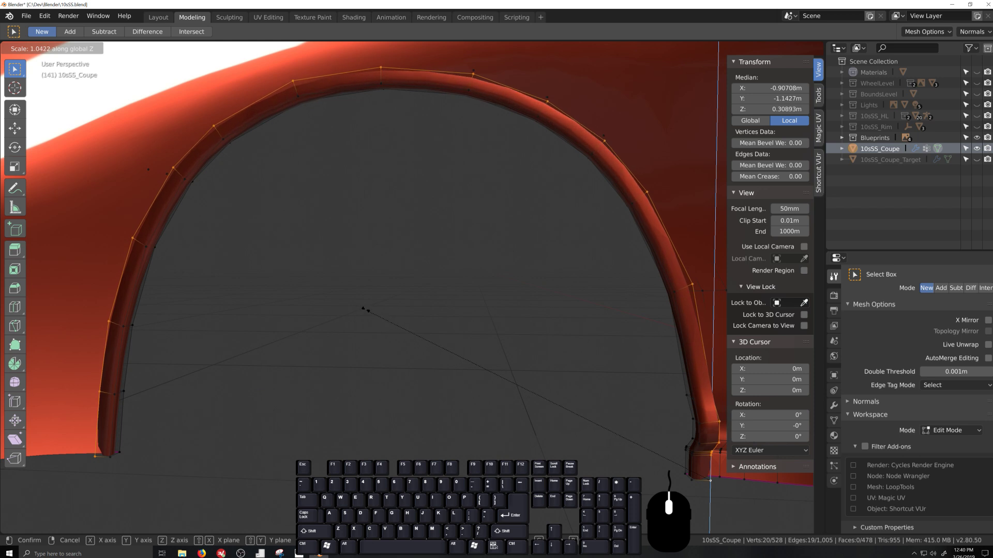
pyautogui.click(365, 301)
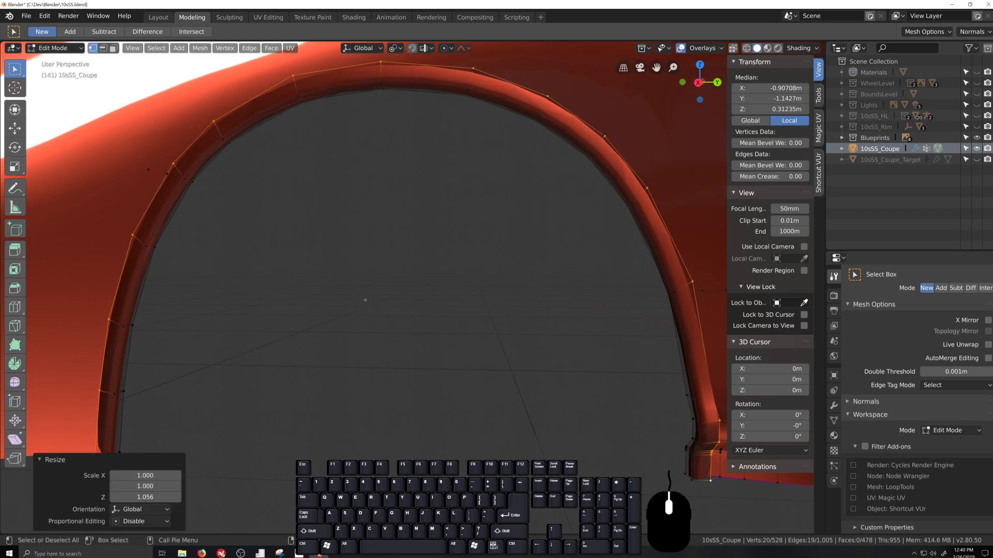
# Select both edge loops on the inside of the arch lip and mark them sharp.
pyautogui.moveTo(365, 301); pyautogui.dragTo(437, 394, button='middle')
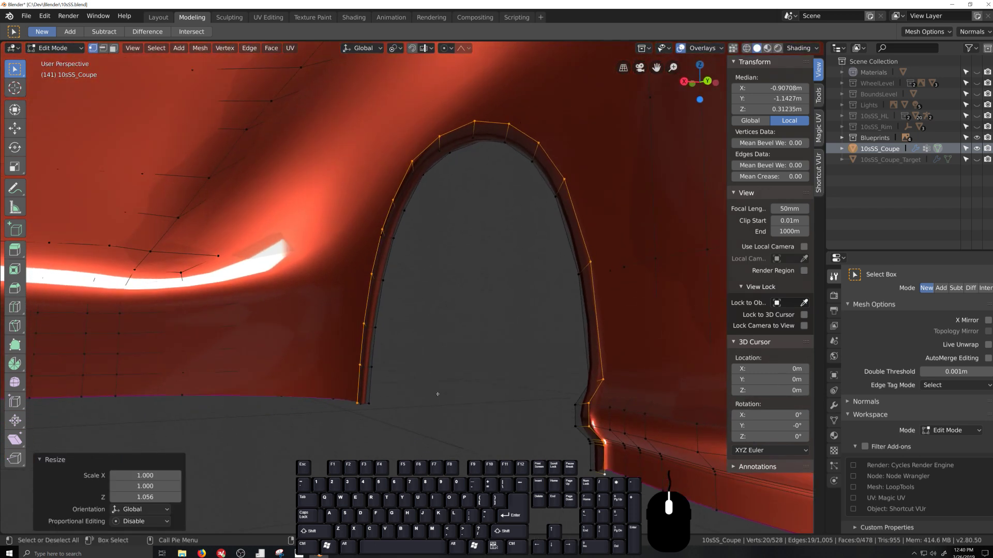
pyautogui.press('2')
pyautogui.keyDown('alt'); pyautogui.keyDown('shift'); pyautogui.click(543, 178); pyautogui.keyUp('shift'); pyautogui.keyUp('alt')
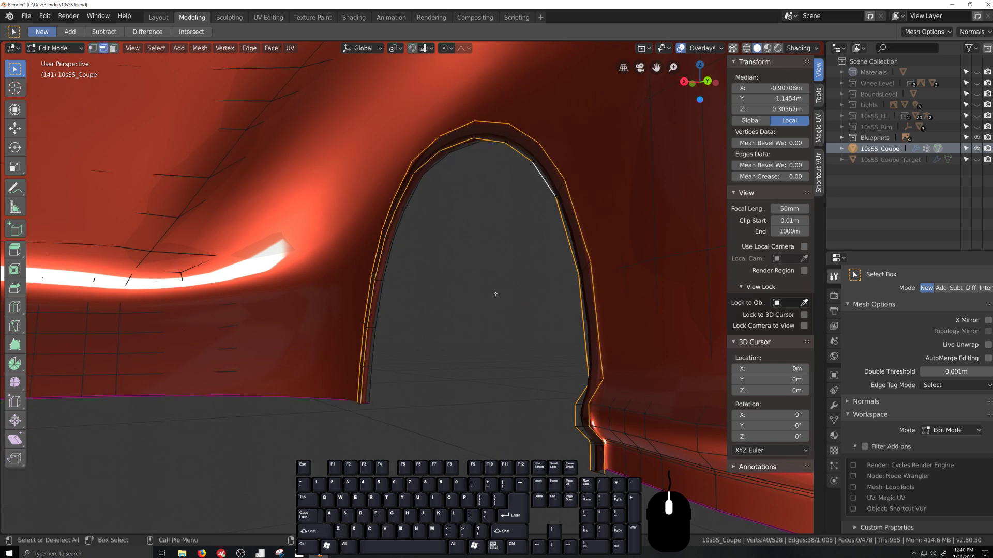
pyautogui.hotkey('ctrl', 'e')
pyautogui.click(496, 294)
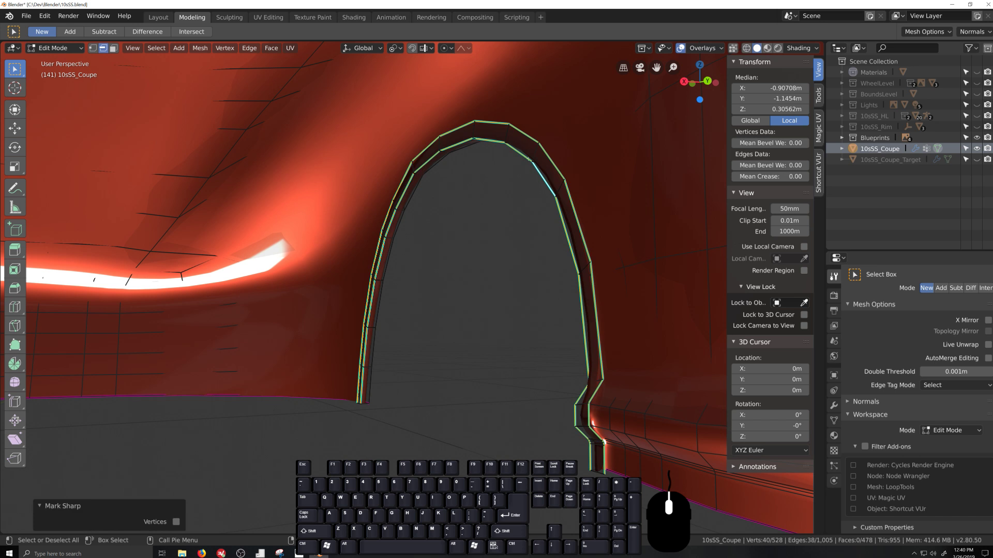
# Select only the last extruded arch loop and extrude it 0.315 m inward along X to form the wheel well.
pyautogui.keyDown('alt'); pyautogui.keyDown('shift'); pyautogui.click(527, 157); pyautogui.keyUp('shift'); pyautogui.keyUp('alt')
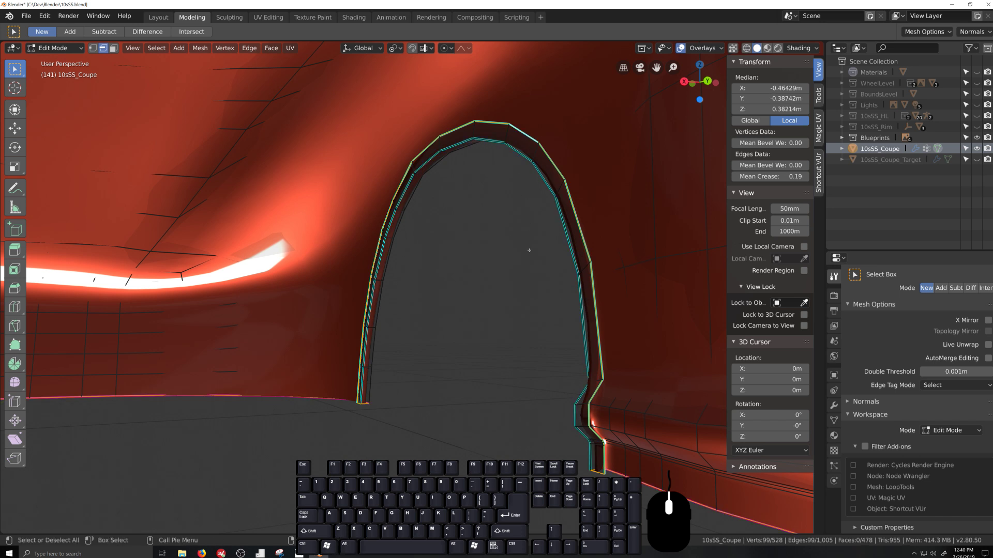
pyautogui.press('1')
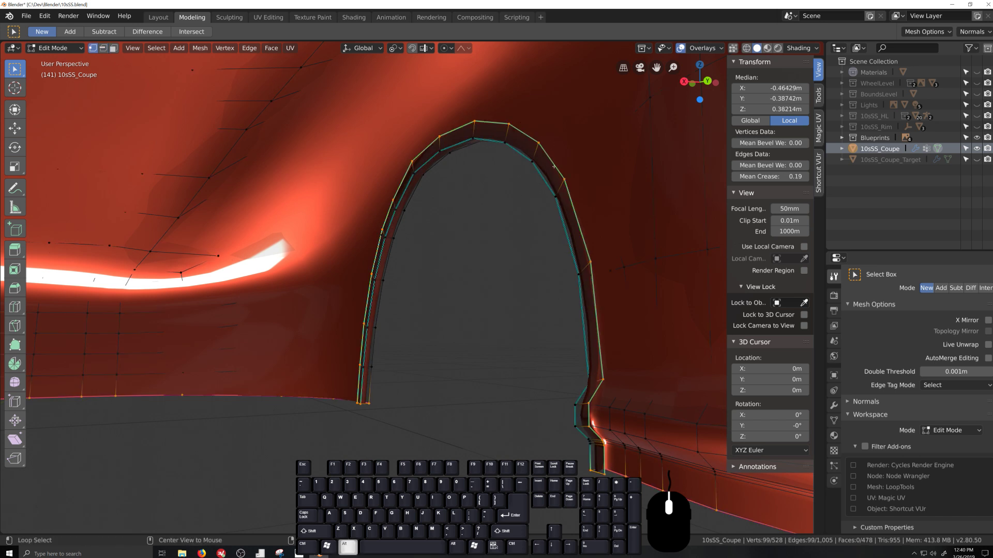
pyautogui.press('e')
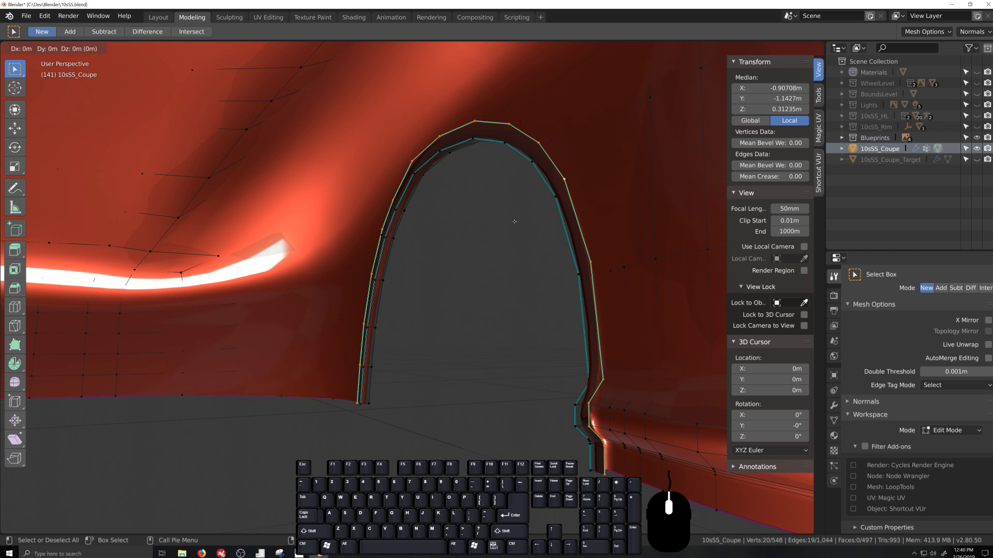
pyautogui.press('x')
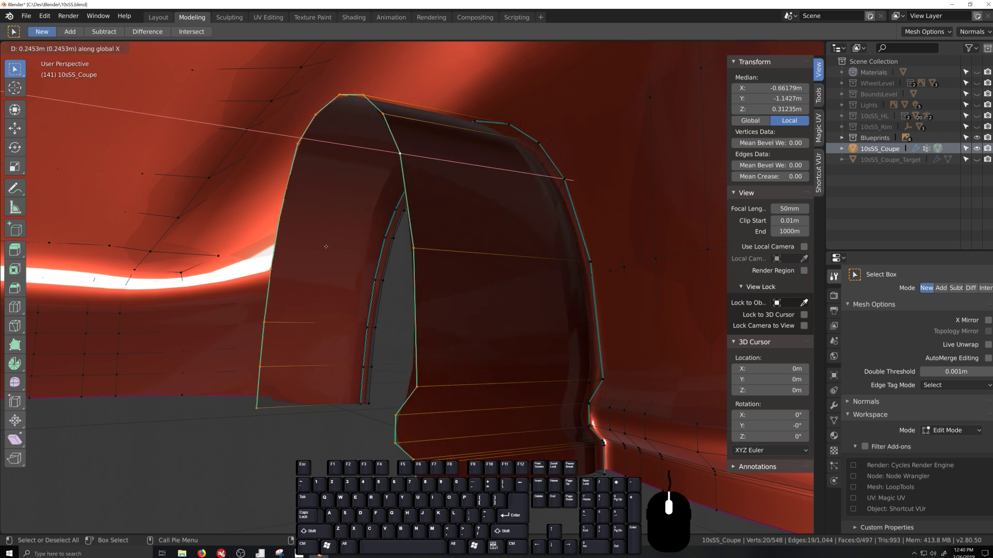
pyautogui.click(298, 253)
# Flatten the wheel well's inner loop by scaling it to 0 along X about its bottom rear vertex as the active element.
pyautogui.scroll(-3, 359, 382)
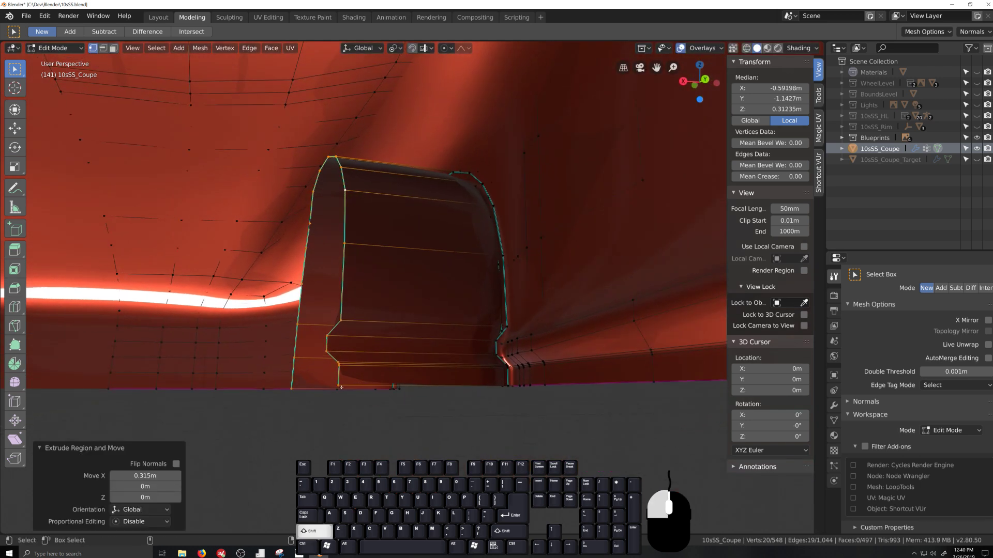
pyautogui.keyDown('shift'); pyautogui.click(339, 386); pyautogui.keyUp('shift')
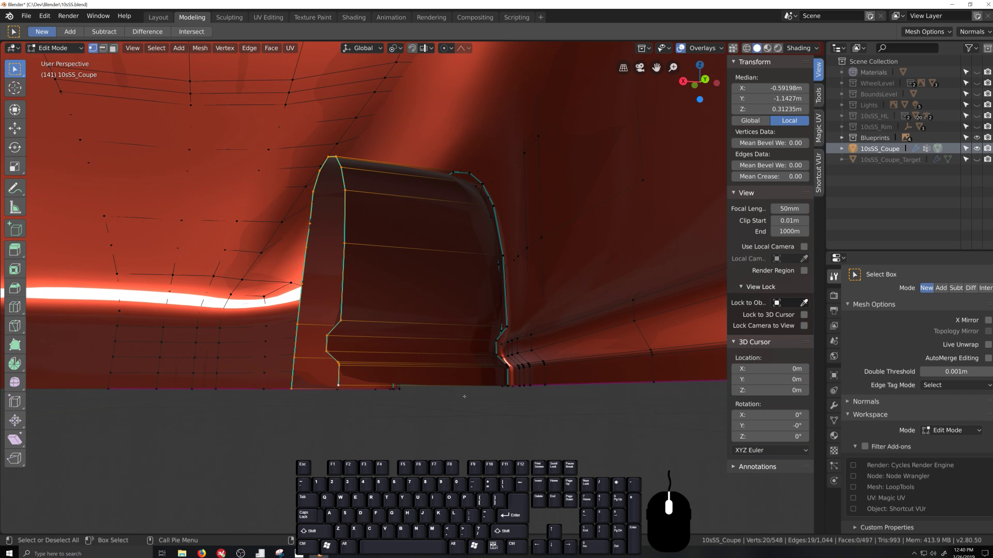
pyautogui.press('.')
pyautogui.click(396, 360)
pyautogui.press('s')
pyautogui.press('x')
pyautogui.press('0')
pyautogui.press('Return')
# In left orthographic view, scale the wheel well's inner loop by 0.879 along Y about its Bounding Box Center.
pyautogui.moveTo(433, 455); pyautogui.dragTo(433, 445, button='middle')
pyautogui.press('ctrl+KP_3')
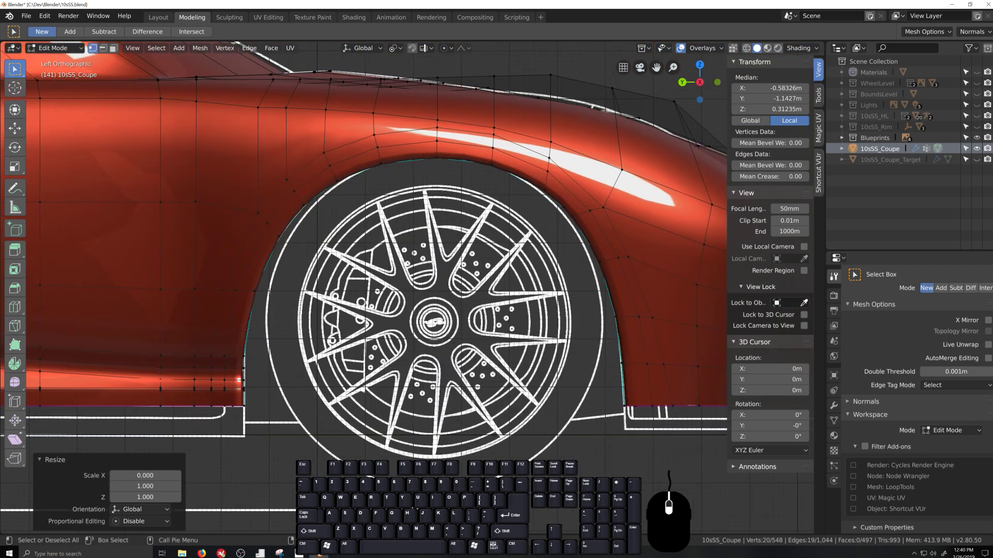
pyautogui.press('s')
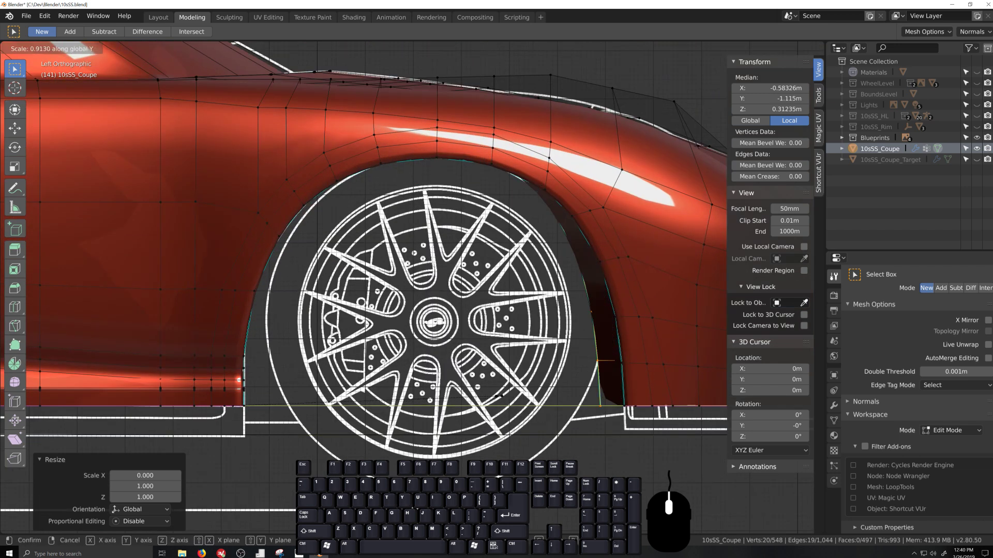
pyautogui.press('Escape')
pyautogui.press('.')
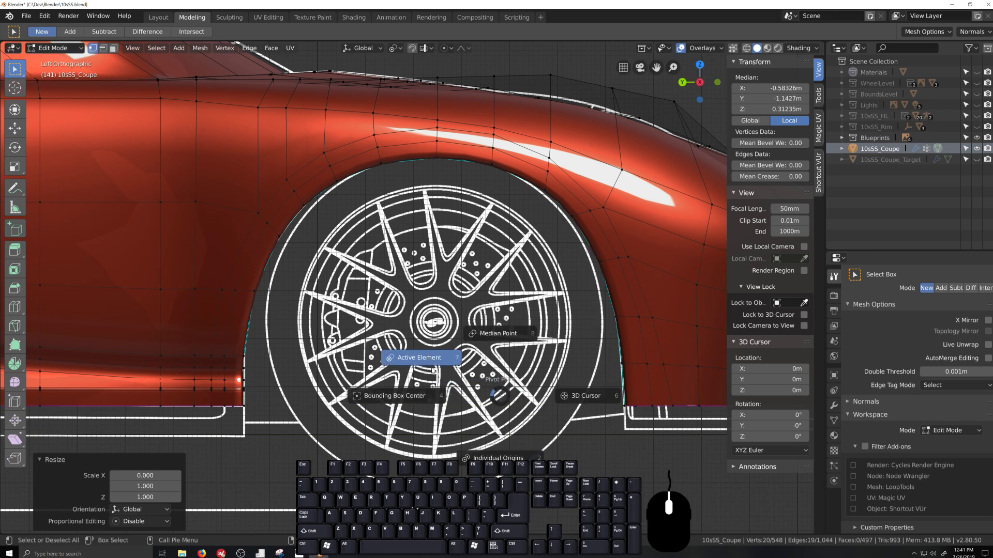
pyautogui.click(393, 396)
pyautogui.press('s')
pyautogui.press('y')
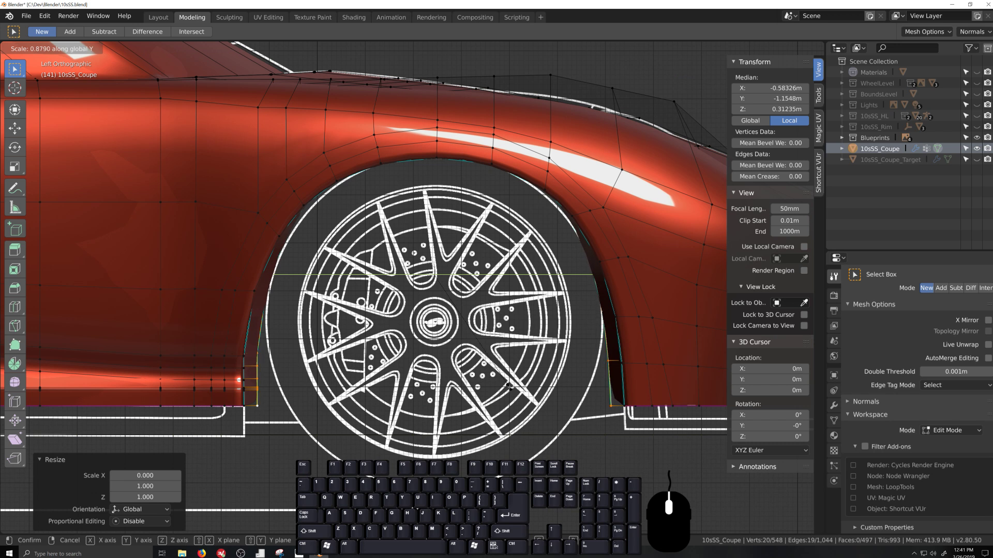
pyautogui.click(509, 385)
# Scale the wheel well's inner loop by 0.9085 along Z with its bottom front vertex as the Active Element pivot.
pyautogui.press('.')
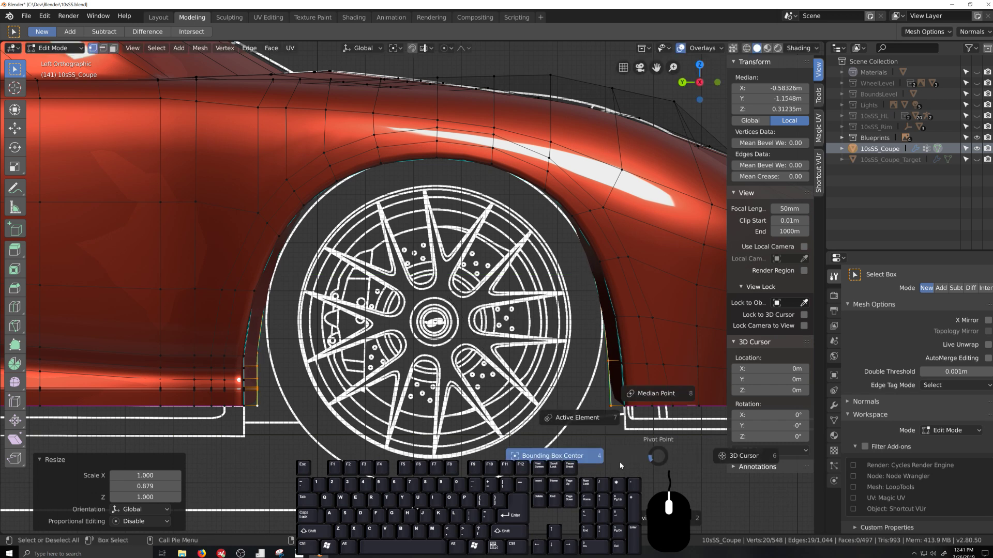
pyautogui.click(585, 425)
pyautogui.keyDown('shift'); pyautogui.click(614, 406); pyautogui.keyUp('shift')
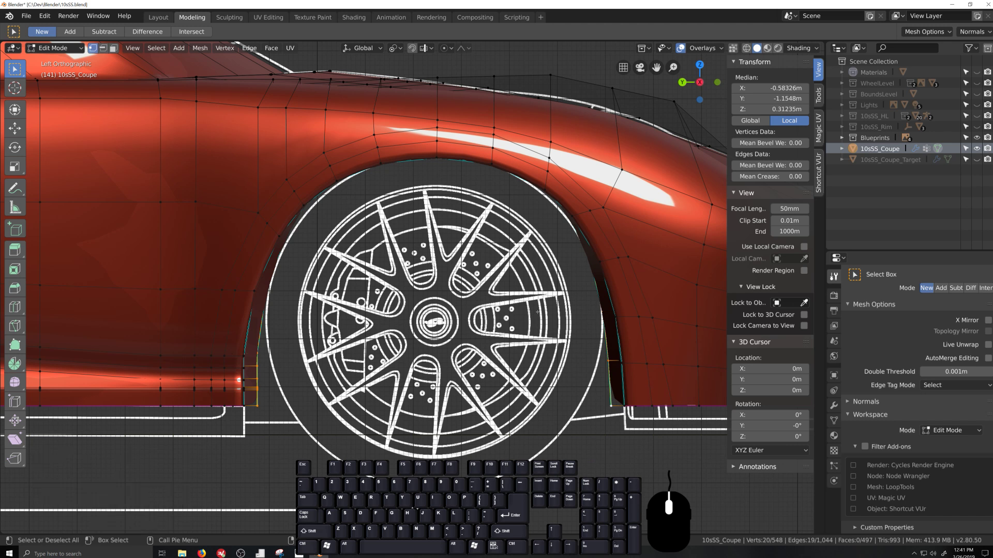
pyautogui.press('s')
pyautogui.press('z')
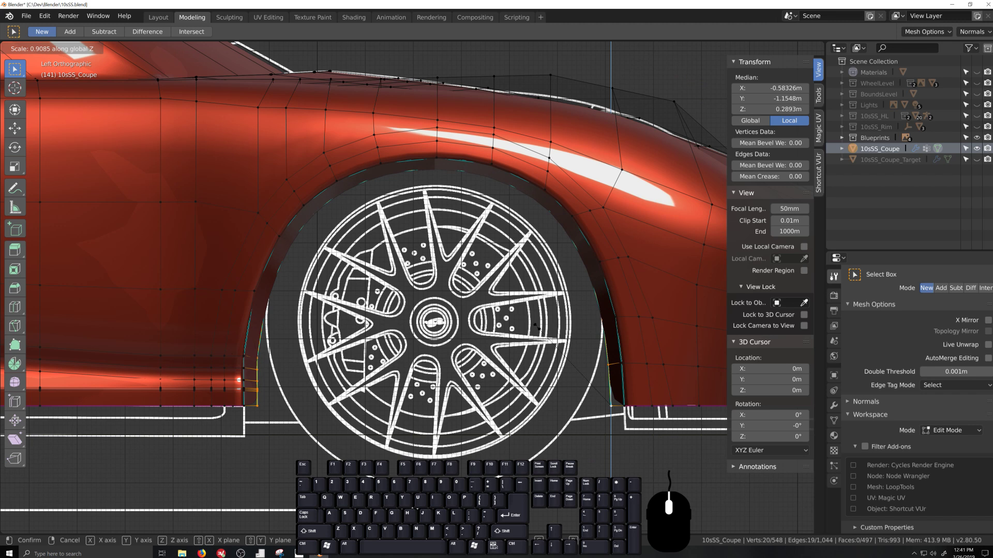
pyautogui.click(536, 327)
# Examine the front wheel well and arch lip from outside and inside, in both Edit Mode and Object Mode.
pyautogui.scroll(-5, 537, 327)
pyautogui.moveTo(536, 351); pyautogui.dragTo(451, 334, button='middle')
pyautogui.press('Tab')
pyautogui.scroll(6, 493, 329)
pyautogui.press('`')
pyautogui.press('Tab')
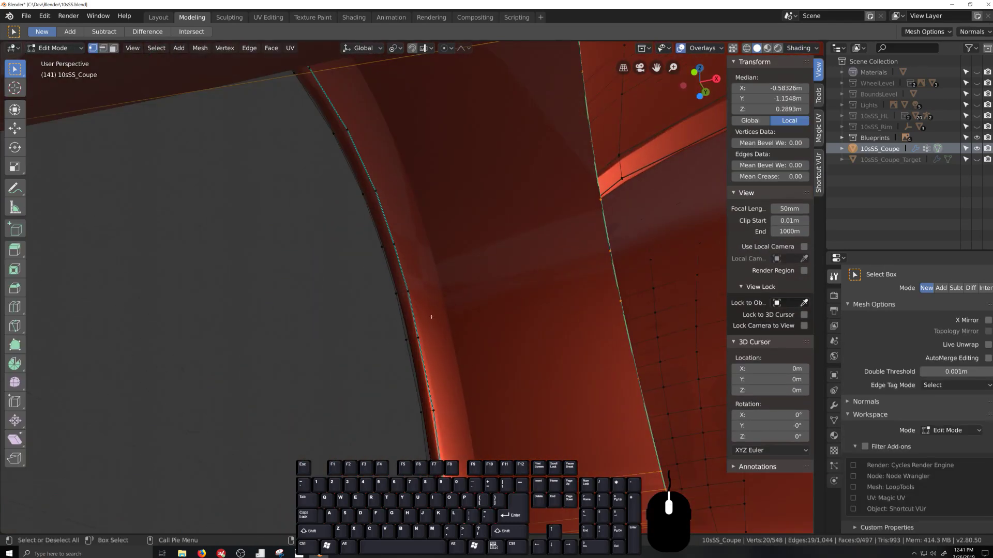
pyautogui.scroll(-5, 449, 392)
pyautogui.press('`')
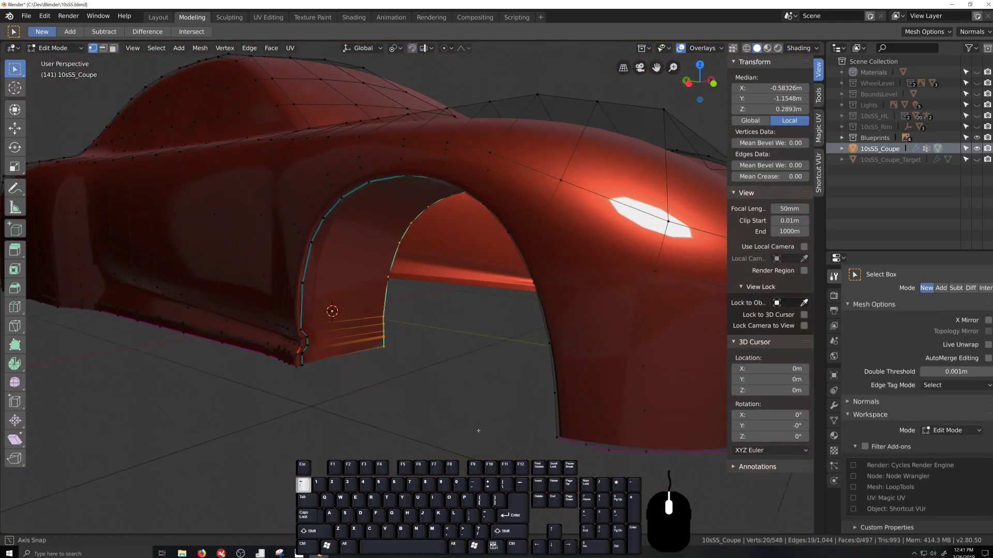
pyautogui.scroll(3, 401, 419)
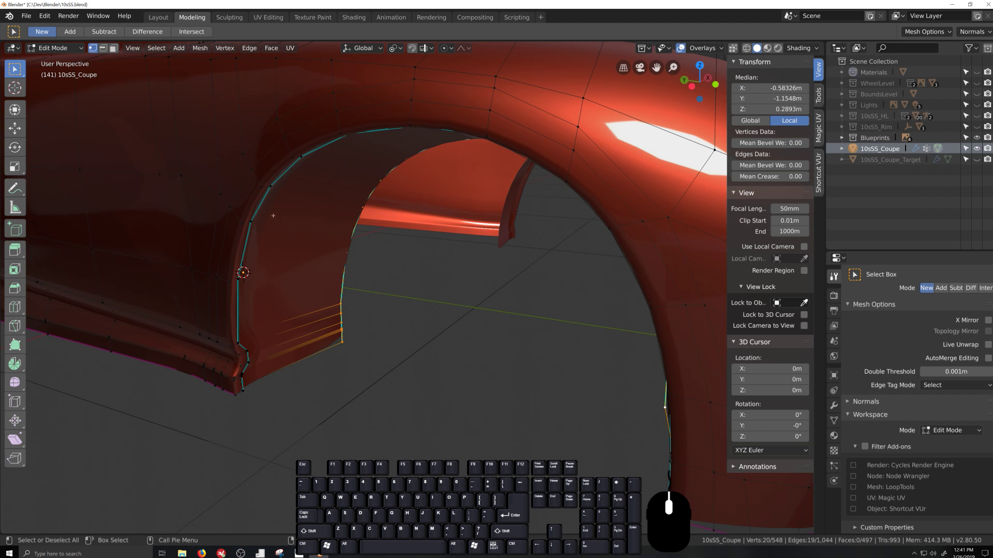
pyautogui.scroll(-7, 335, 426)
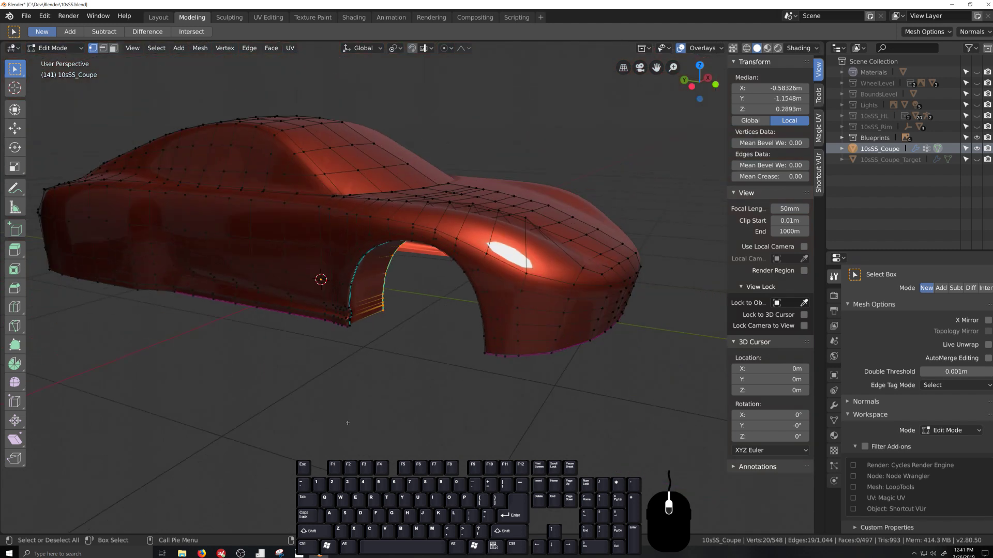
pyautogui.press('`')
pyautogui.hotkey('shift', '`')
pyautogui.scroll(3, 390, 406)
pyautogui.press('`')
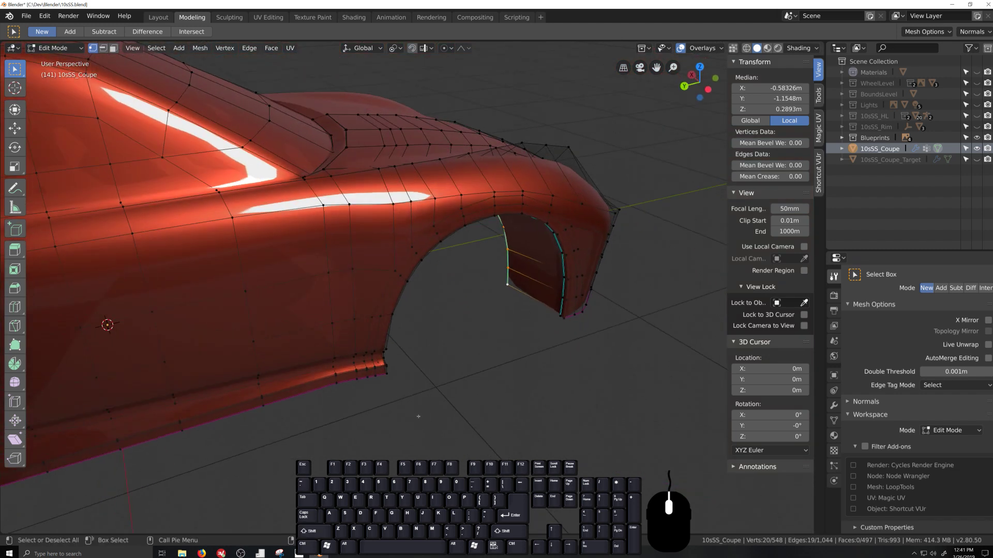
pyautogui.press('Tab')
pyautogui.press('`')
pyautogui.moveTo(549, 386); pyautogui.dragTo(484, 383, button='middle')
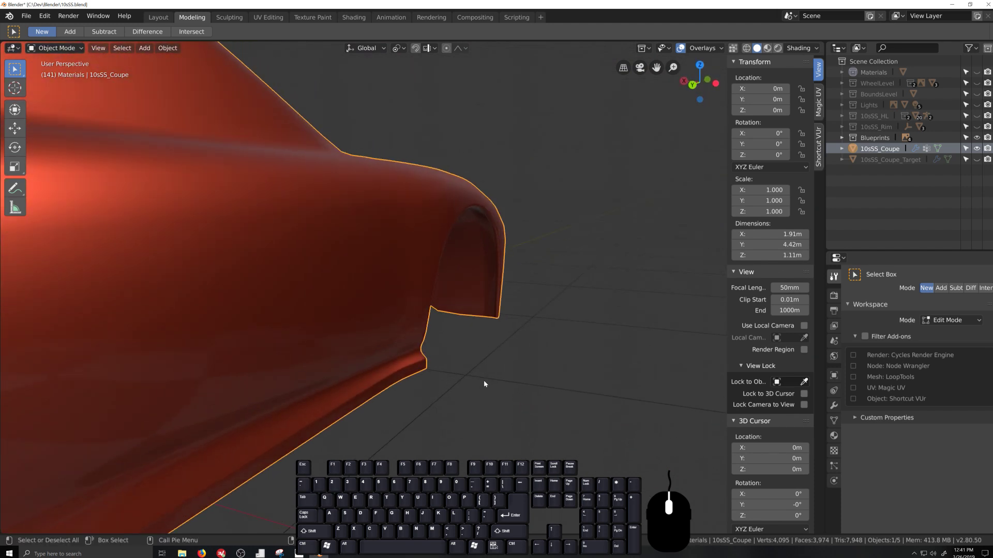
pyautogui.moveTo(511, 334); pyautogui.dragTo(479, 445, button='middle')
# Temporarily show the wireframe overlay to examine the subdivided mesh flow around the front wheel arch.
pyautogui.click(715, 50)
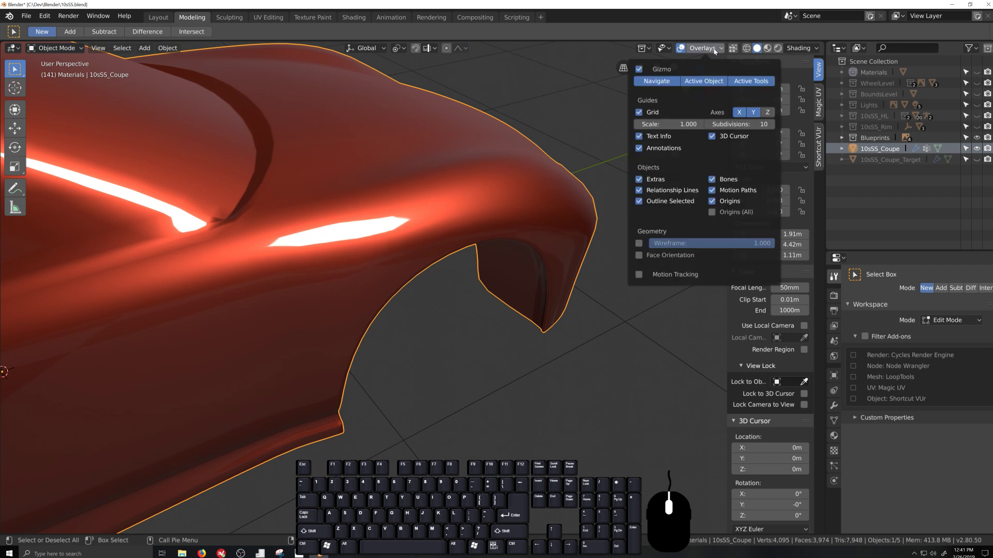
pyautogui.click(639, 243)
pyautogui.moveTo(393, 378); pyautogui.dragTo(425, 388, button='middle')
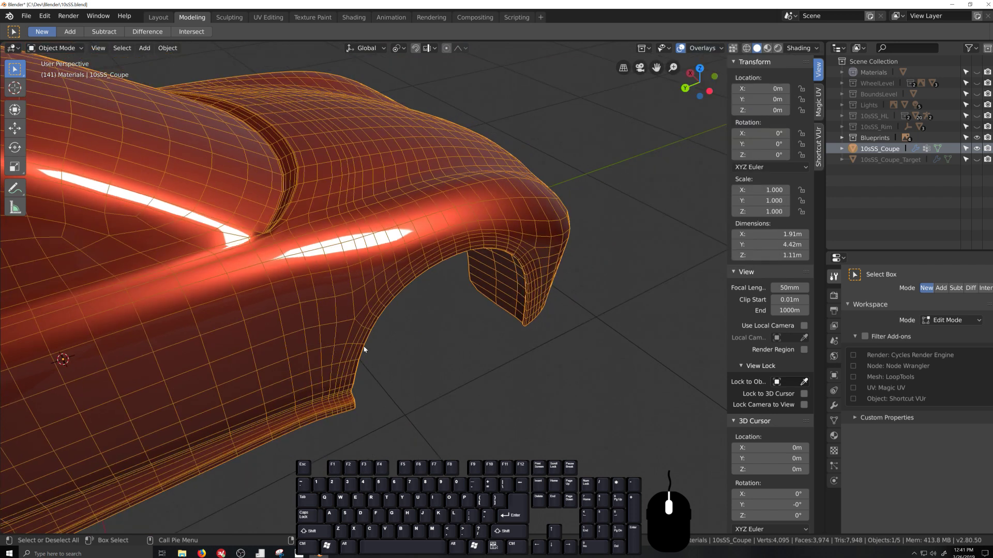
pyautogui.moveTo(437, 262); pyautogui.dragTo(434, 321, button='middle')
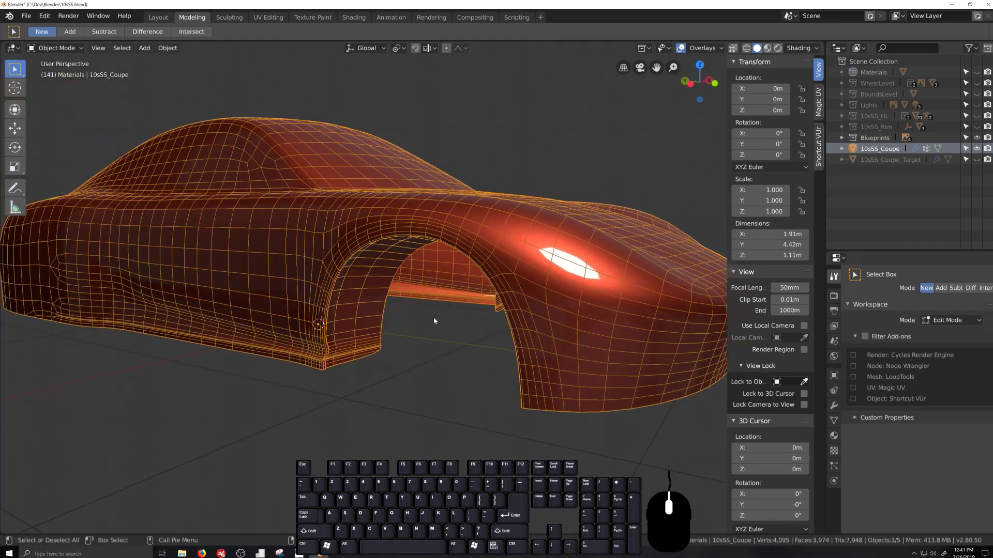
pyautogui.click(720, 48)
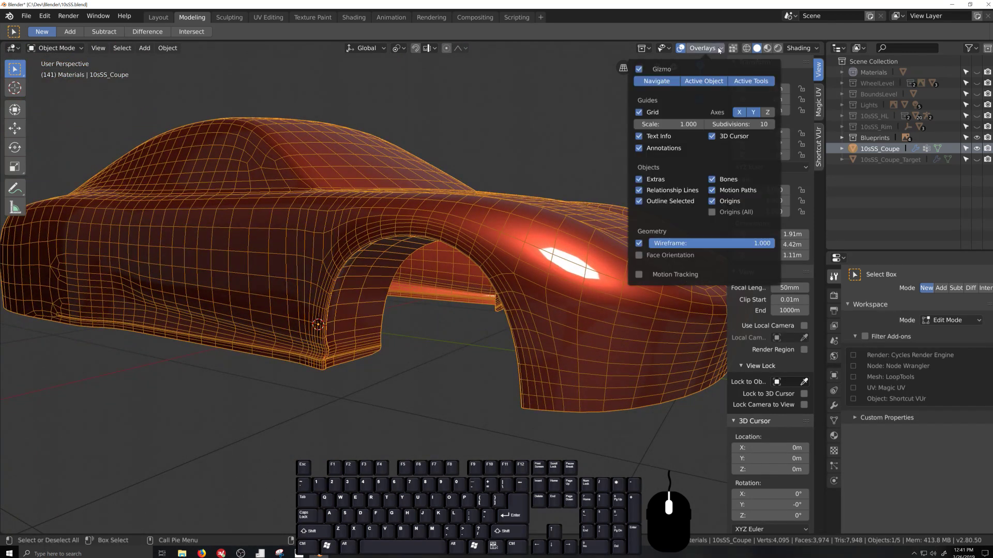
pyautogui.click(639, 243)
# In Object Mode, hide 10sSS_Coupe, show 10sSS_Coupe_Target, and select the target body.
pyautogui.press('Tab')
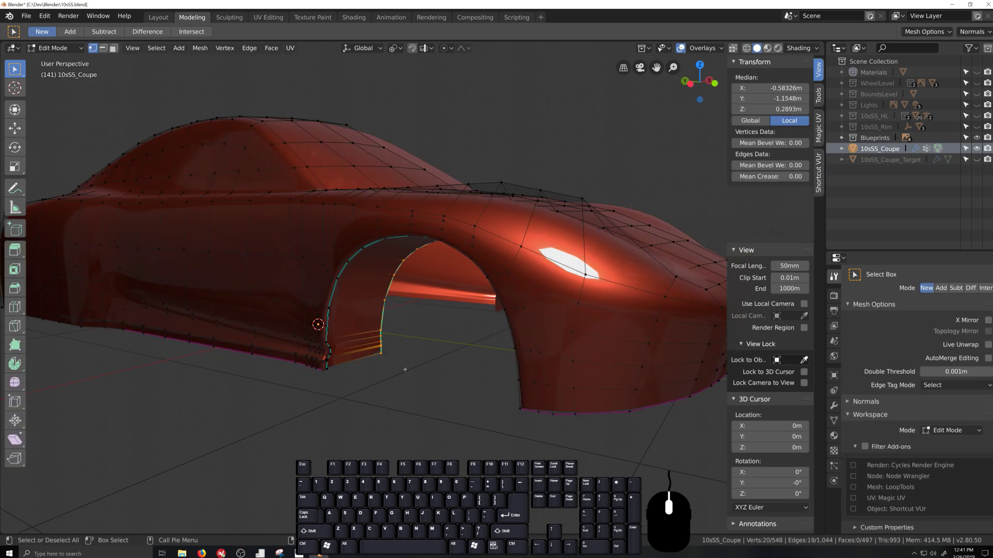
pyautogui.moveTo(373, 362)
pyautogui.mouseDown(button='middle')
pyautogui.moveTo(385, 369)
pyautogui.moveTo(431, 353)
pyautogui.moveTo(421, 351)
pyautogui.moveTo(432, 357)
pyautogui.moveTo(429, 342)
pyautogui.moveTo(466, 381)
pyautogui.moveTo(448, 407)
pyautogui.moveTo(456, 391)
pyautogui.moveTo(501, 392)
pyautogui.moveTo(463, 399)
pyautogui.moveTo(481, 394)
pyautogui.mouseUp(button='middle')
pyautogui.scroll(2, 431, 357)
pyautogui.press('Tab')
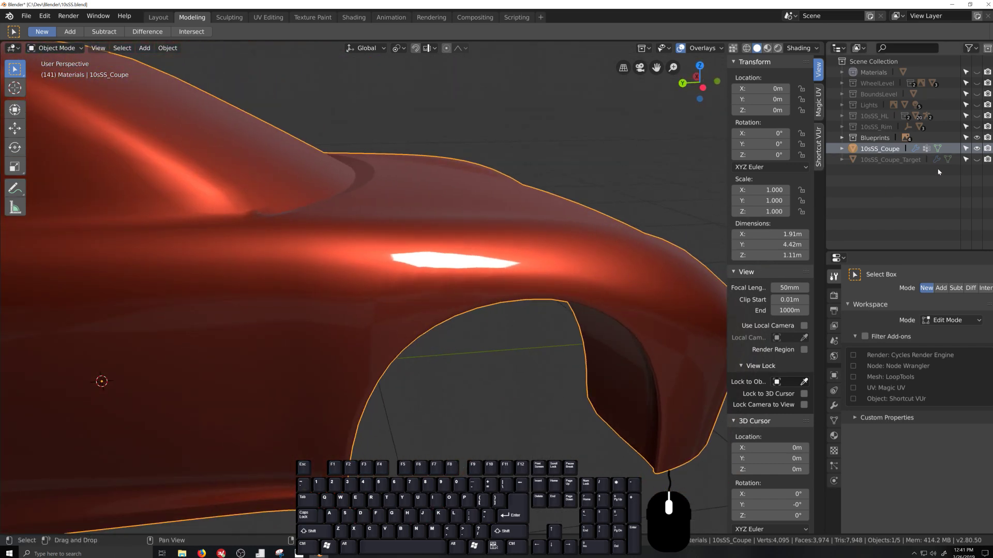
pyautogui.click(977, 149)
pyautogui.click(976, 159)
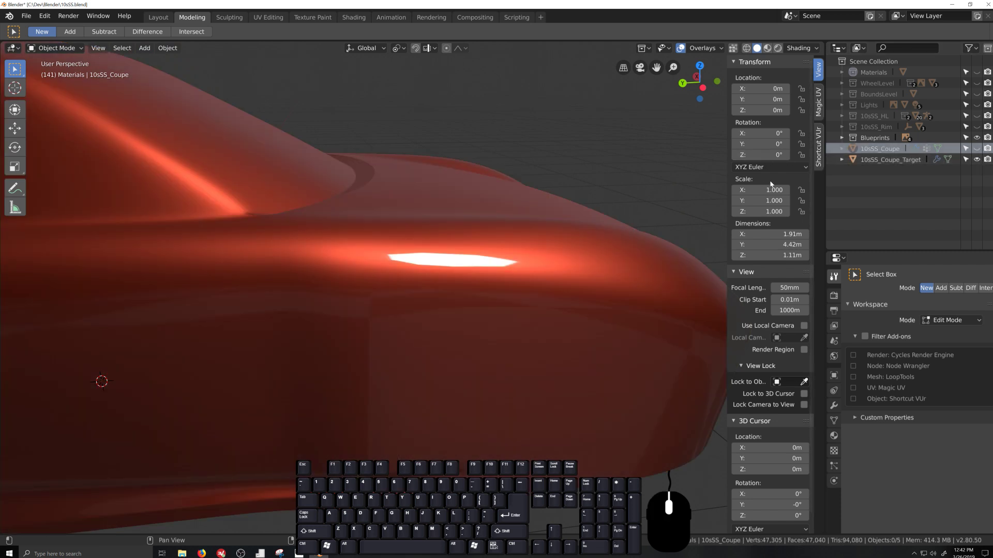
pyautogui.click(496, 273)
pyautogui.scroll(-2, 538, 337)
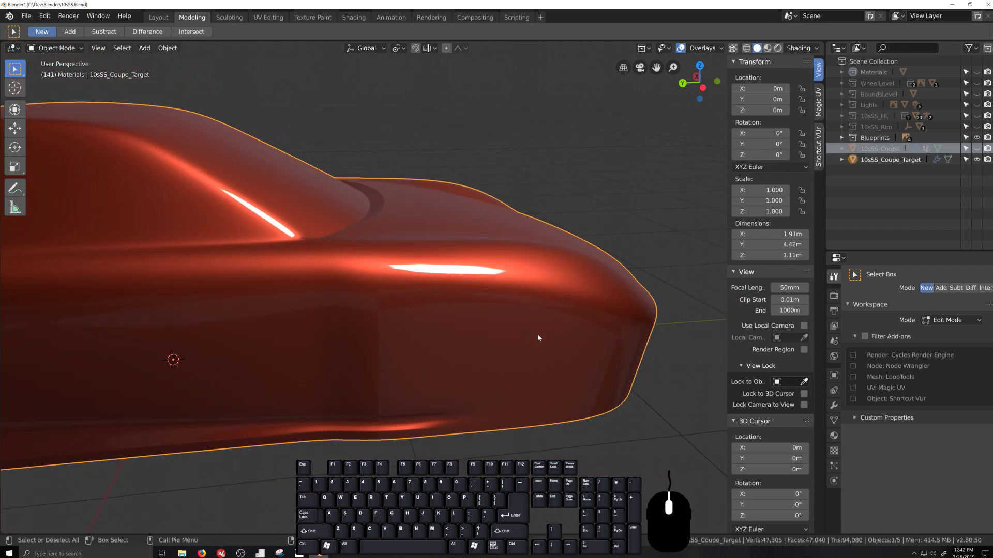
# Insert a new edge loop along the upper side shoulder of the 10sSS_Coupe_Target body.
pyautogui.press('Tab')
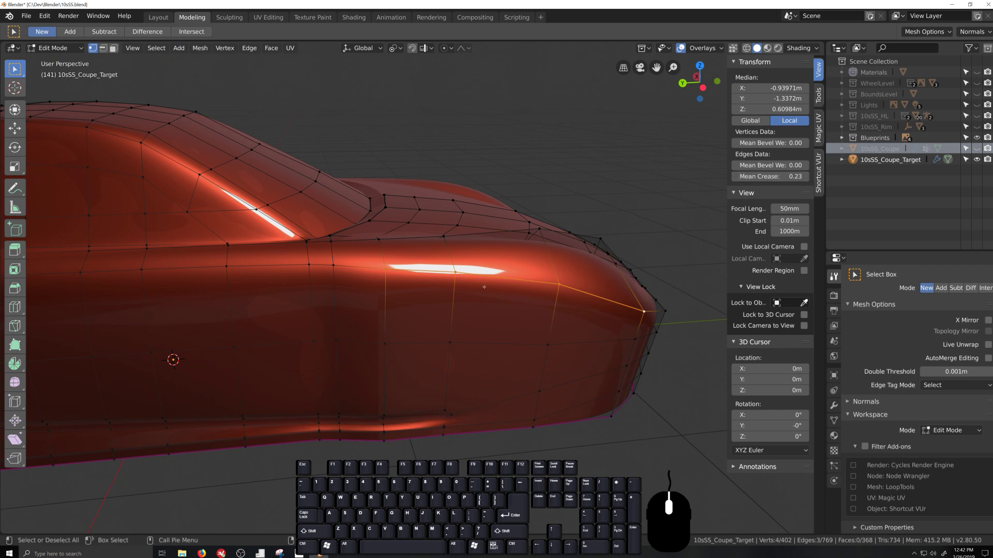
pyautogui.moveTo(484, 287); pyautogui.dragTo(449, 302, button='middle')
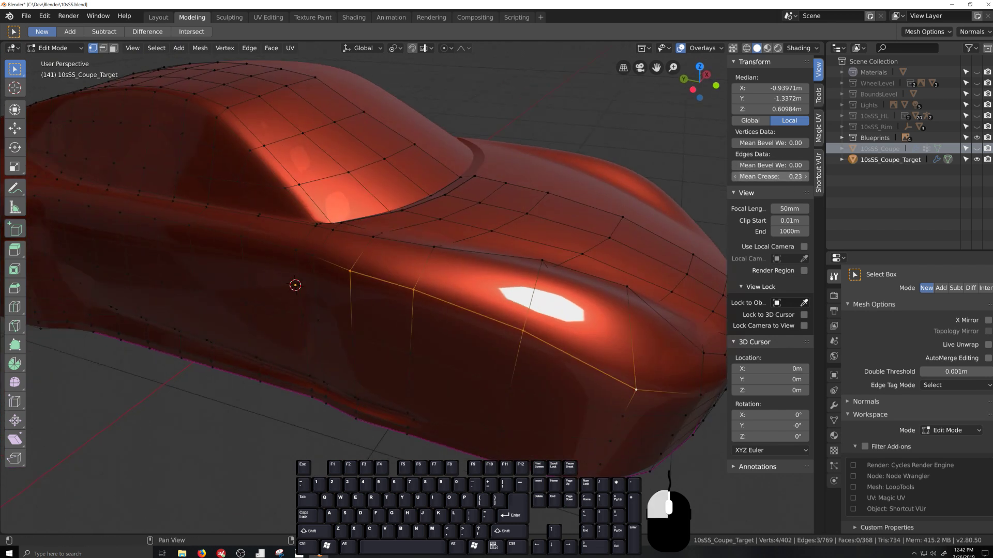
pyautogui.moveTo(732, 227); pyautogui.dragTo(525, 346, button='middle')
pyautogui.moveTo(411, 319); pyautogui.dragTo(421, 307, button='middle')
pyautogui.doubleClick(425, 308)
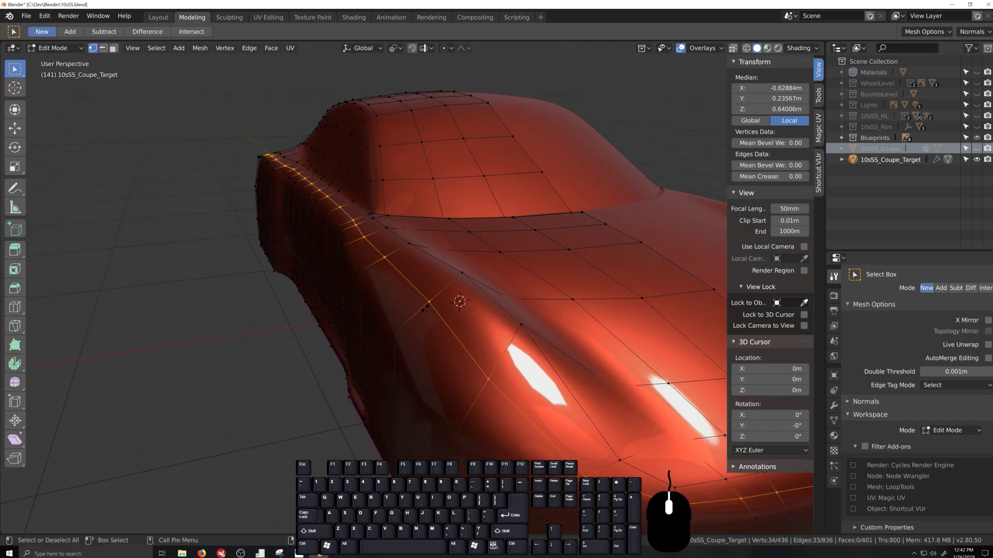
# Check the target body's shading with the new shoulder loop, and undo the added loop.
pyautogui.moveTo(425, 308); pyautogui.dragTo(481, 341, button='middle')
pyautogui.press('Tab')
pyautogui.press('Tab')
pyautogui.hotkey('ctrl', 'z')
pyautogui.hotkey('ctrl', 'z')
pyautogui.hotkey('ctrl', 'z')
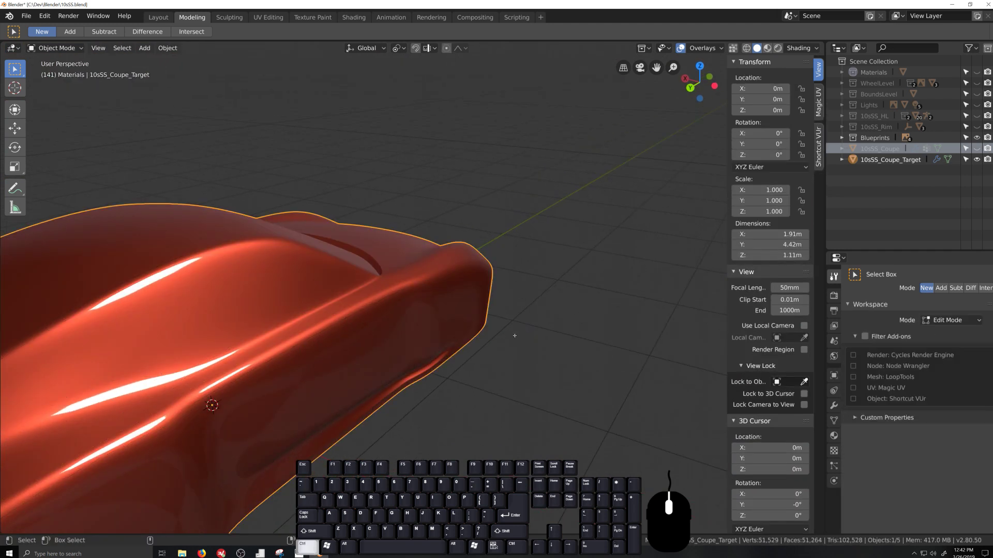
# Knife-cut a line across the front fender faces just above the selected shoulder edges, from the windshield base towards the nose.
pyautogui.moveTo(519, 336); pyautogui.dragTo(510, 370, button='middle')
pyautogui.scroll(4, 470, 346)
pyautogui.scroll(-4, 483, 353)
pyautogui.scroll(2, 390, 252)
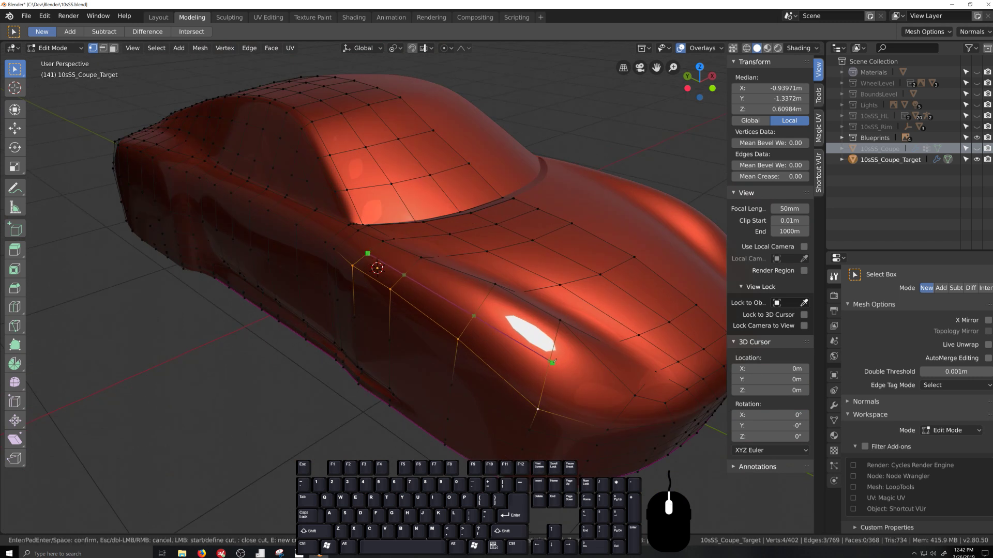
pyautogui.press('space')
pyautogui.scroll(3, 464, 372)
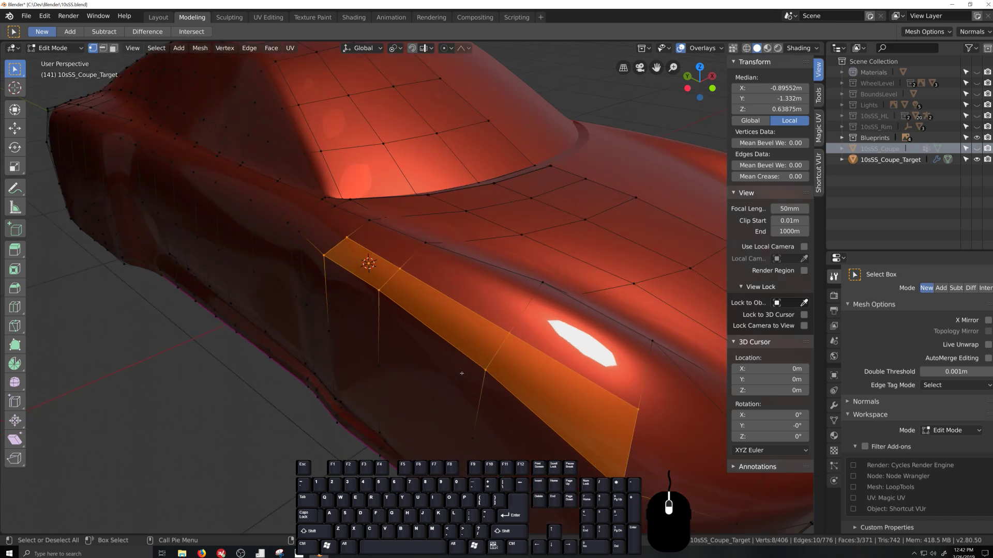
# Finish editing the target body, hide 10sSS_Coupe_Target and show 10sSS_Coupe.
pyautogui.press('`')
pyautogui.moveTo(463, 372); pyautogui.dragTo(455, 325, button='middle')
pyautogui.click(360, 217)
pyautogui.keyDown('ctrl'); pyautogui.keyDown('shift'); pyautogui.click(413, 389); pyautogui.keyUp('shift'); pyautogui.keyUp('ctrl')
pyautogui.press('Tab')
pyautogui.click(976, 160)
pyautogui.click(977, 148)
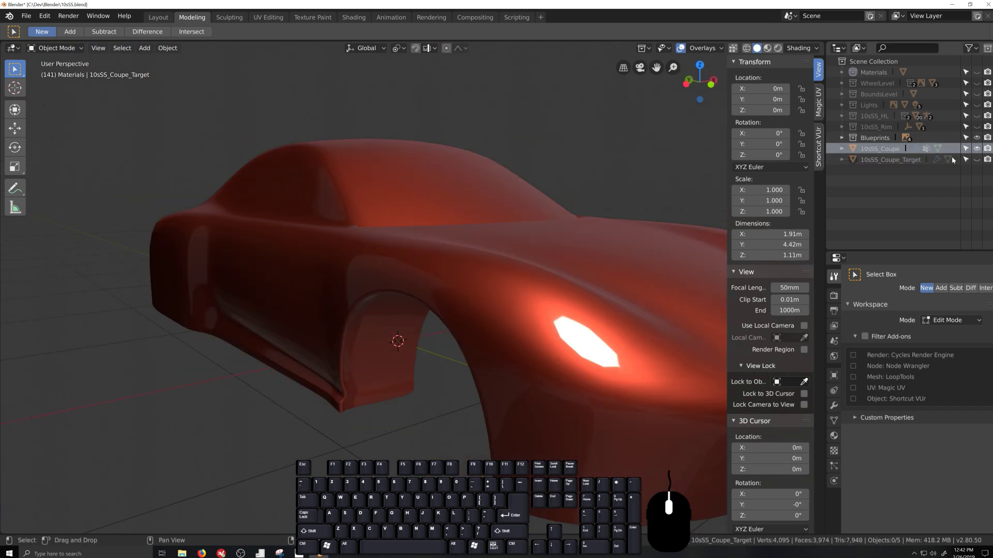
# Examine the 10sSS_Coupe body's surface around the front fender and wheel arch from several angles.
pyautogui.press('Tab')
pyautogui.moveTo(507, 309); pyautogui.dragTo(661, 334, button='middle')
pyautogui.press('Tab')
pyautogui.moveTo(665, 384); pyautogui.dragTo(534, 398, button='middle')
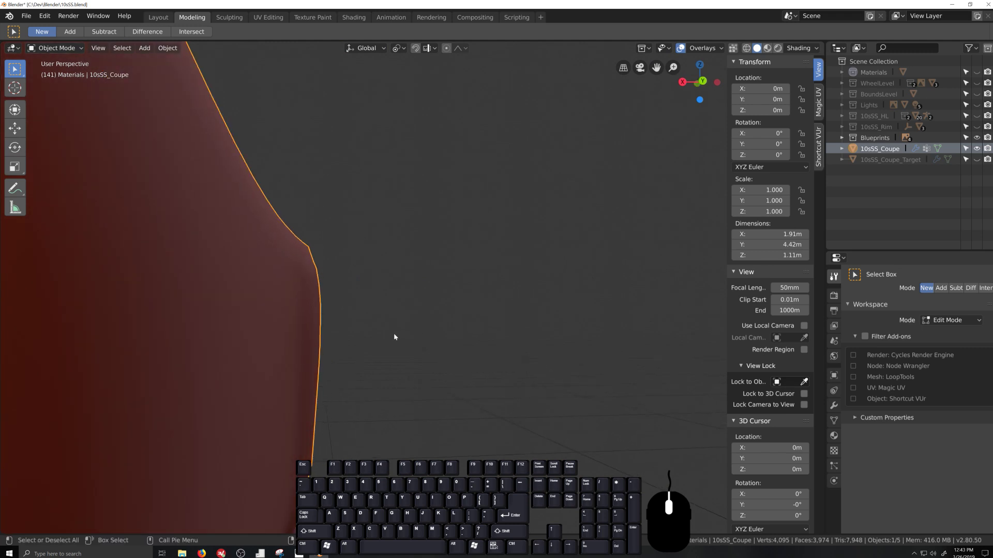
pyautogui.scroll(-4, 401, 346)
pyautogui.moveTo(394, 337); pyautogui.dragTo(346, 338, button='middle')
pyautogui.scroll(2, 401, 346)
# Bevel the edge loop running along the coupe's side shoulder and around the nose, with a width of about 0.0048 m.
pyautogui.press('Tab')
pyautogui.scroll(-3, 393, 346)
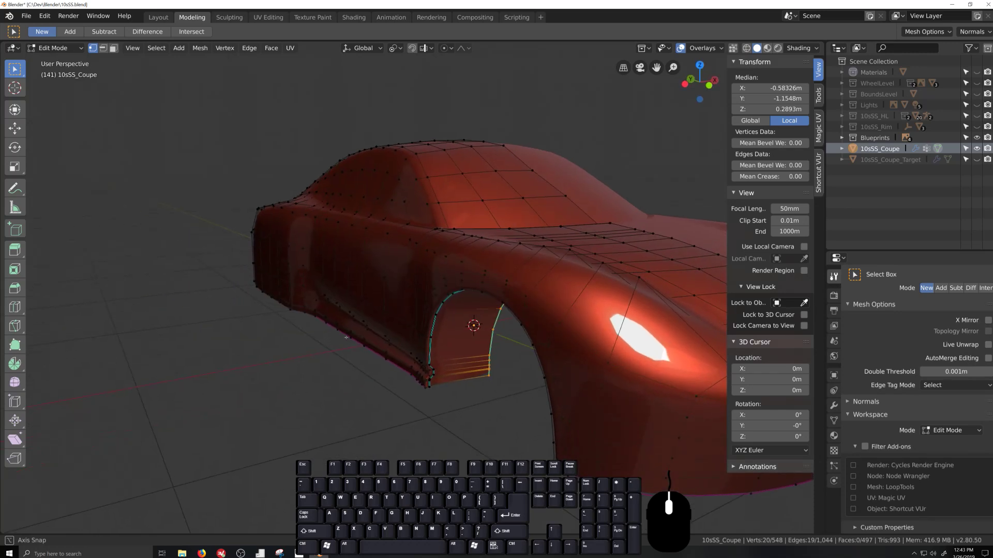
pyautogui.keyDown('alt'); pyautogui.click(455, 259); pyautogui.keyUp('alt')
pyautogui.scroll(-2, 373, 366)
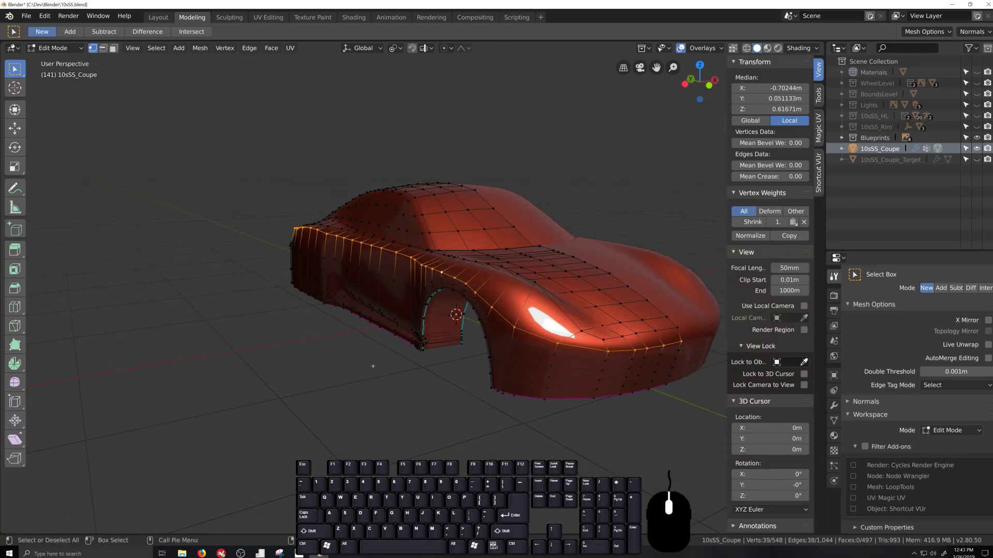
pyautogui.scroll(5, 440, 406)
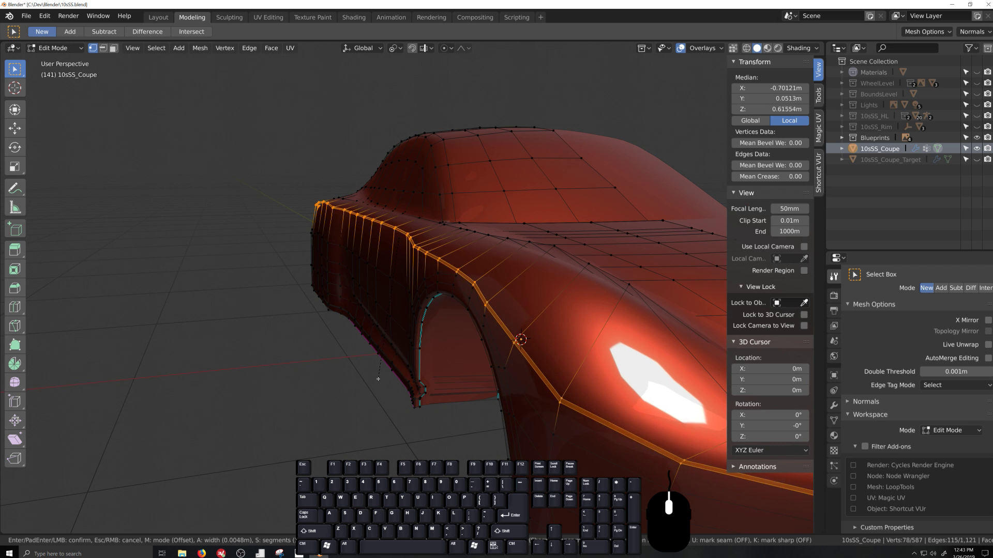
pyautogui.click(378, 379)
# Slide the bevel's upper edge loop by a factor of 0.440 and its lower loop by 0.135.
pyautogui.keyDown('alt'); pyautogui.click(485, 291); pyautogui.keyUp('alt')
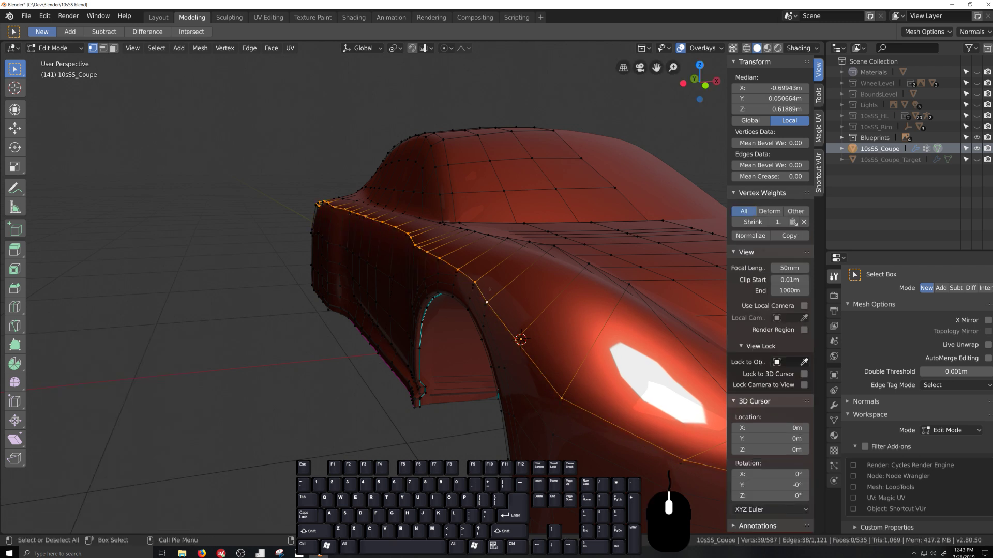
pyautogui.click(431, 234)
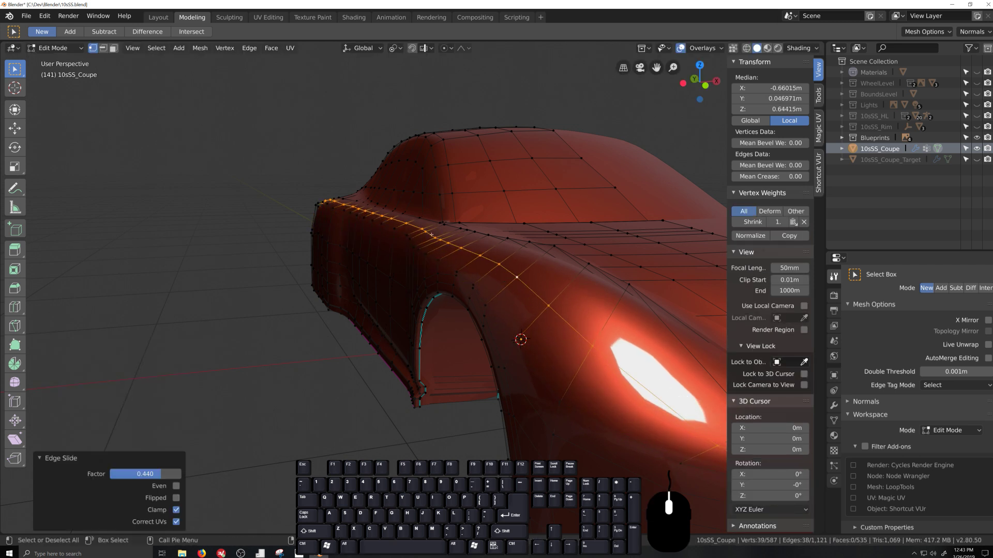
pyautogui.keyDown('alt'); pyautogui.click(423, 253); pyautogui.keyUp('alt')
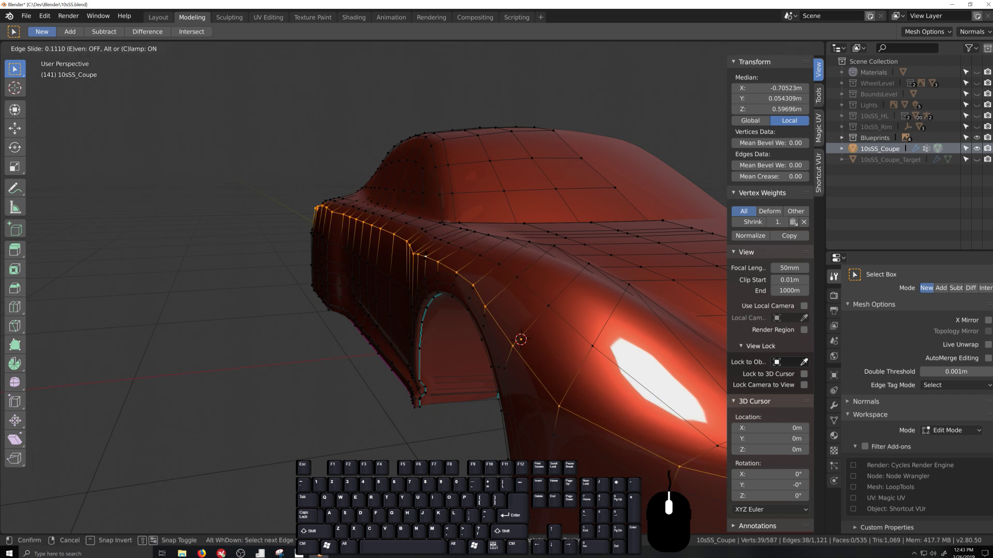
pyautogui.click(425, 264)
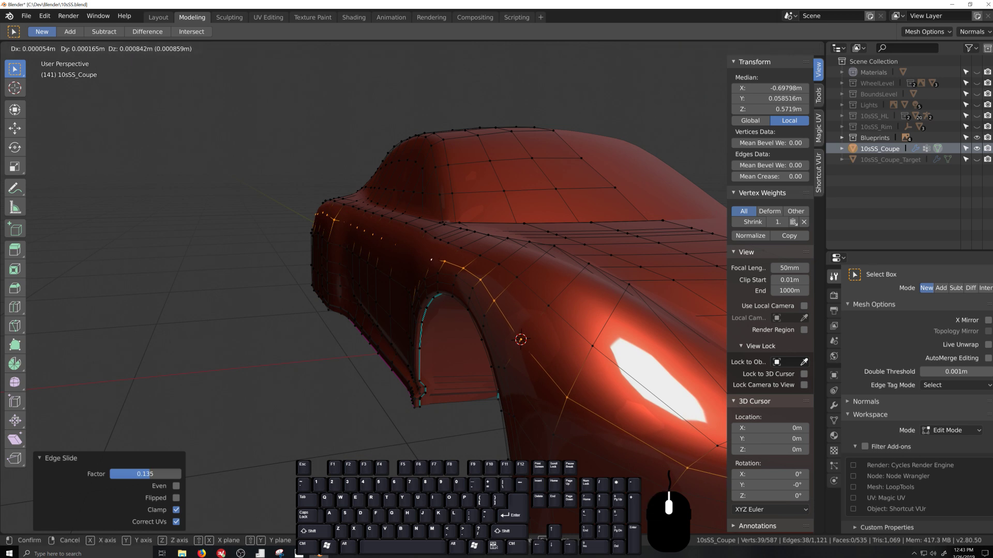
# Show the wireframe overlay in object mode and examine the edge flow above the front wheel arch.
pyautogui.press('Tab')
pyautogui.moveTo(440, 255); pyautogui.dragTo(481, 409, button='middle')
pyautogui.scroll(1, 431, 378)
pyautogui.scroll(2, 507, 425)
pyautogui.press('Tab')
pyautogui.press('Tab')
pyautogui.click(703, 48)
pyautogui.click(640, 243)
pyautogui.scroll(3, 447, 442)
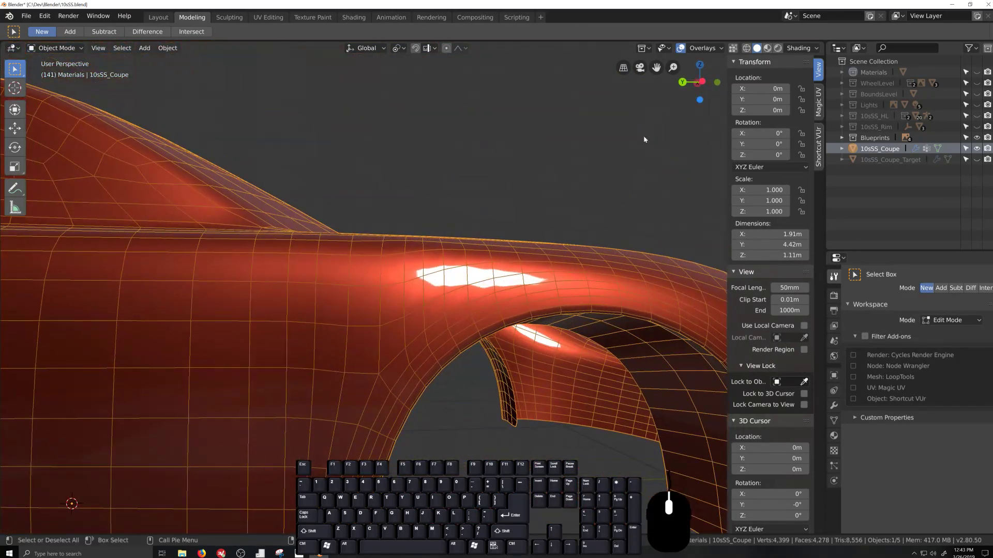
# Turn off the wireframe overlay and examine the fender's reflections.
pyautogui.click(703, 48)
pyautogui.moveTo(525, 362); pyautogui.dragTo(473, 321, button='middle')
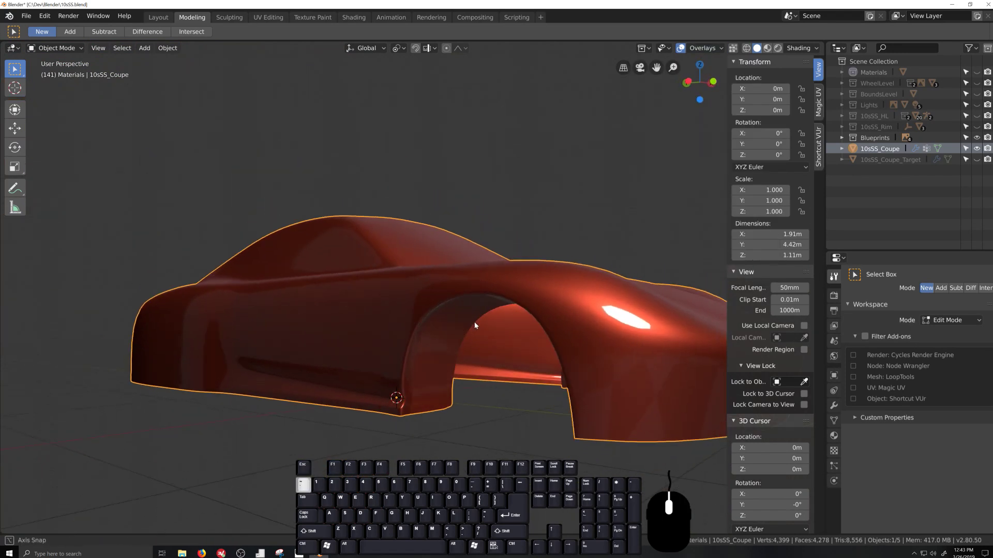
pyautogui.scroll(8, 541, 310)
pyautogui.moveTo(541, 309); pyautogui.dragTo(553, 268, button='middle')
# Slide the upper shoulder edge loop by a factor of -0.171.
pyautogui.press('Tab')
pyautogui.moveTo(546, 331)
pyautogui.mouseDown(button='middle')
pyautogui.moveTo(530, 355)
pyautogui.moveTo(496, 339)
pyautogui.moveTo(460, 340)
pyautogui.moveTo(552, 346)
pyautogui.moveTo(538, 332)
pyautogui.mouseUp(button='middle')
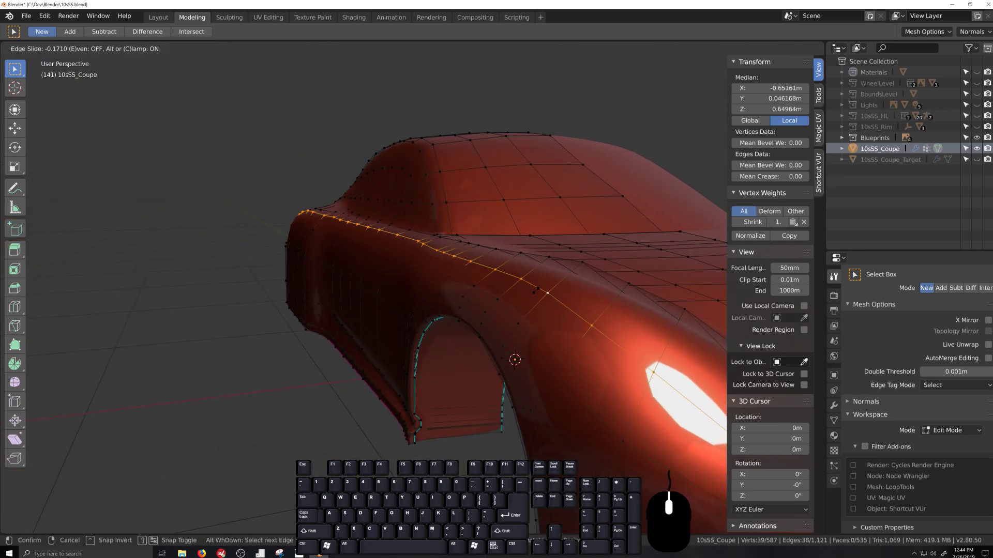
pyautogui.click(537, 290)
# Bevel the lower shoulder edge loop above the front wheel arch with a width of about 0.035 m.
pyautogui.keyDown('alt'); pyautogui.click(510, 315); pyautogui.keyUp('alt')
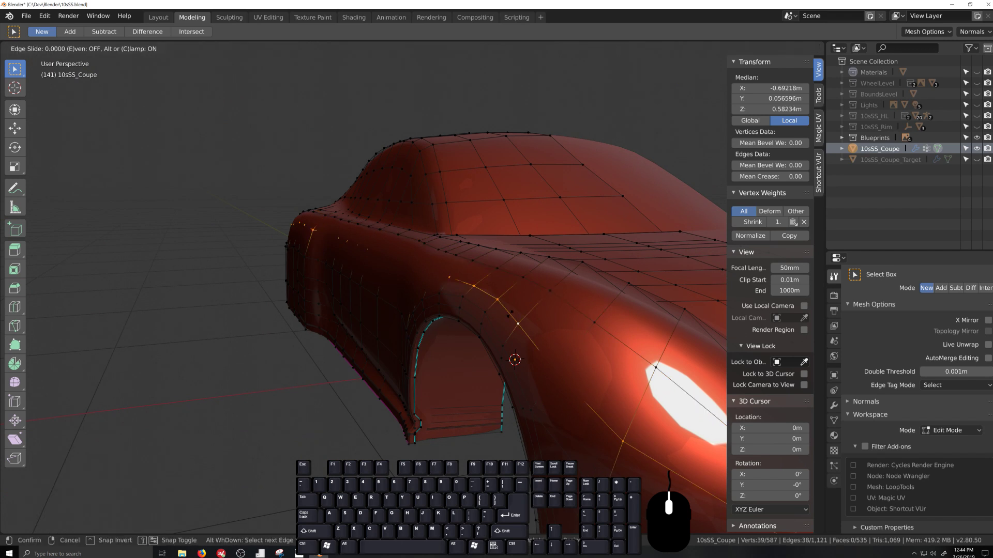
pyautogui.click(521, 317)
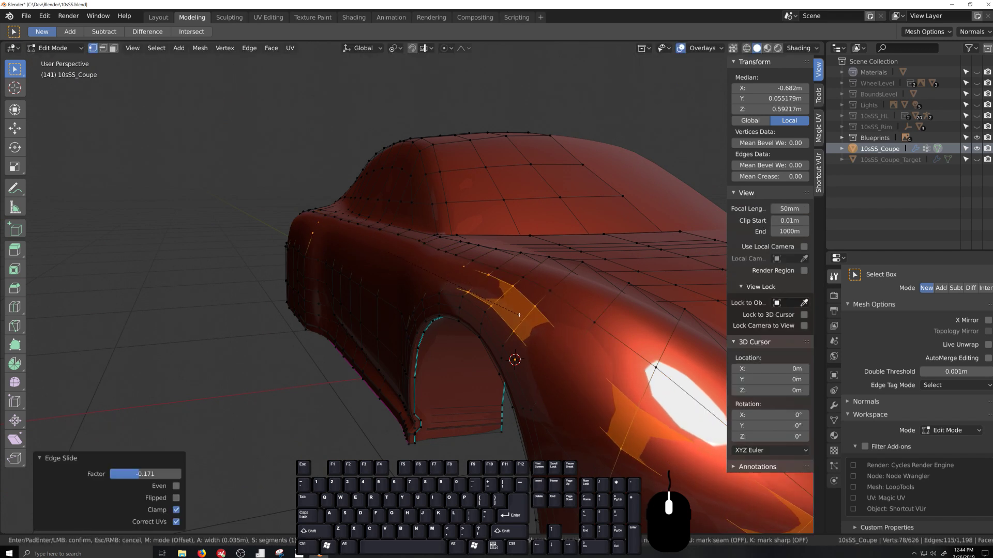
pyautogui.click(518, 314)
pyautogui.hotkey('ctrl', 'z')
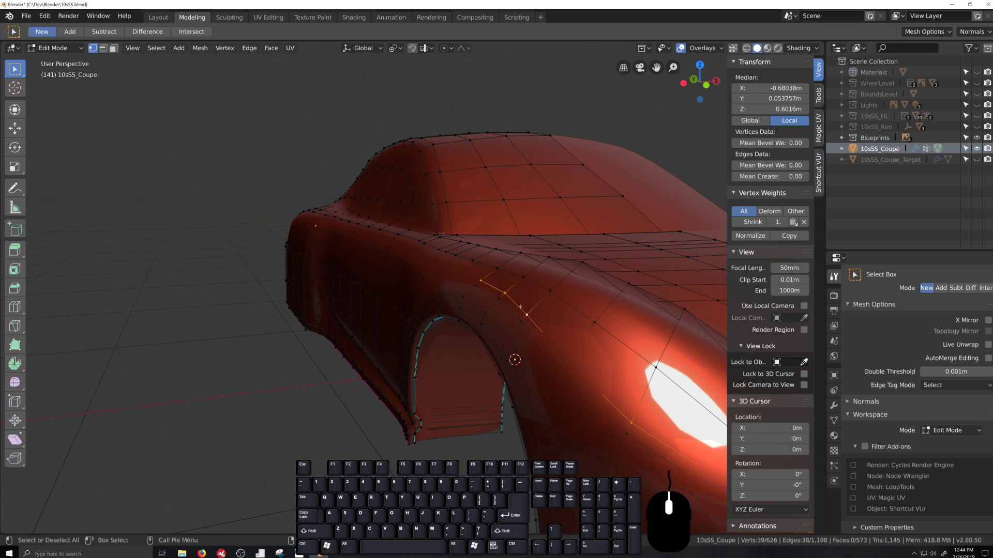
# Slide the new bevel's lower edge loop towards the wheel arch by a factor of -0.223.
pyautogui.click(531, 310)
pyautogui.click(519, 323)
pyautogui.press('g')
pyautogui.press('g')
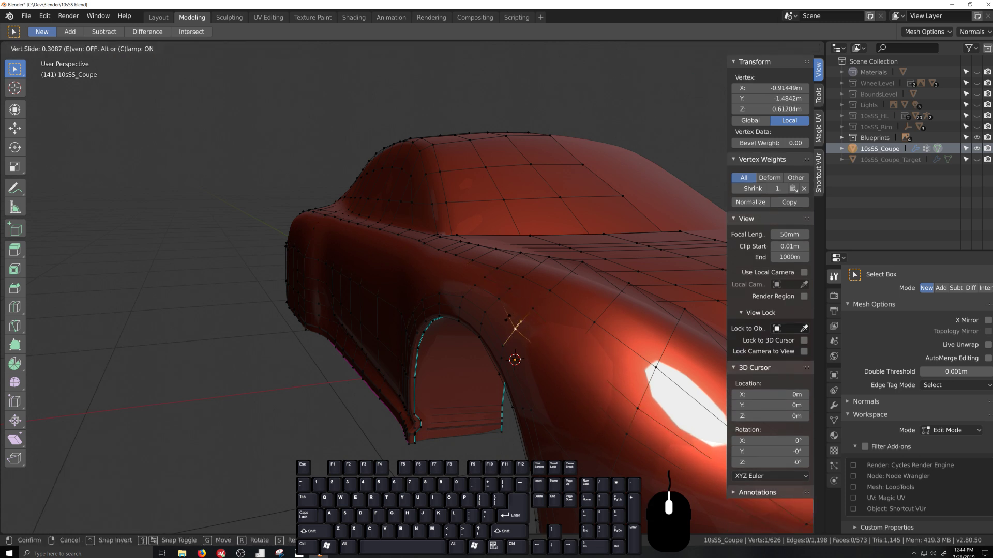
pyautogui.keyDown('alt'); pyautogui.click(510, 311); pyautogui.keyUp('alt')
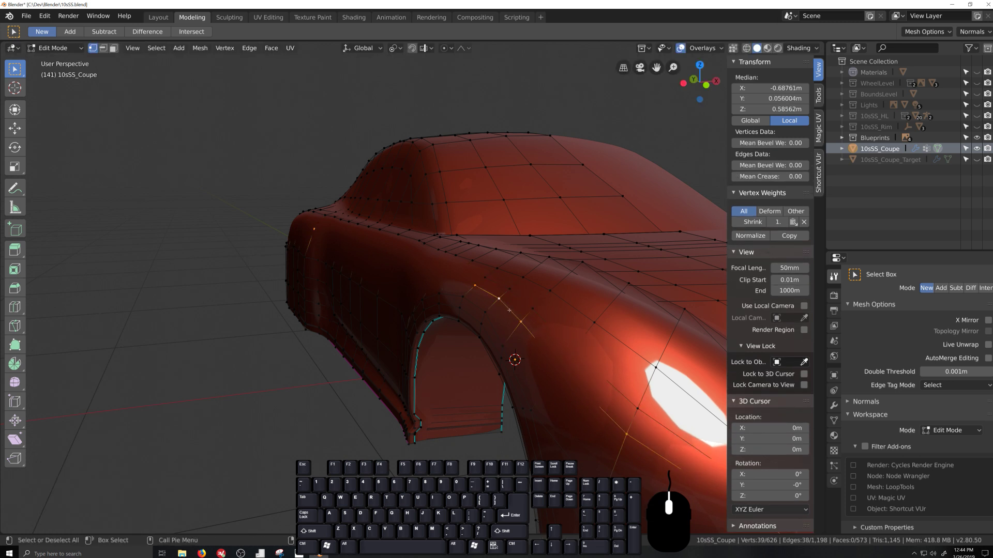
pyautogui.click(504, 315)
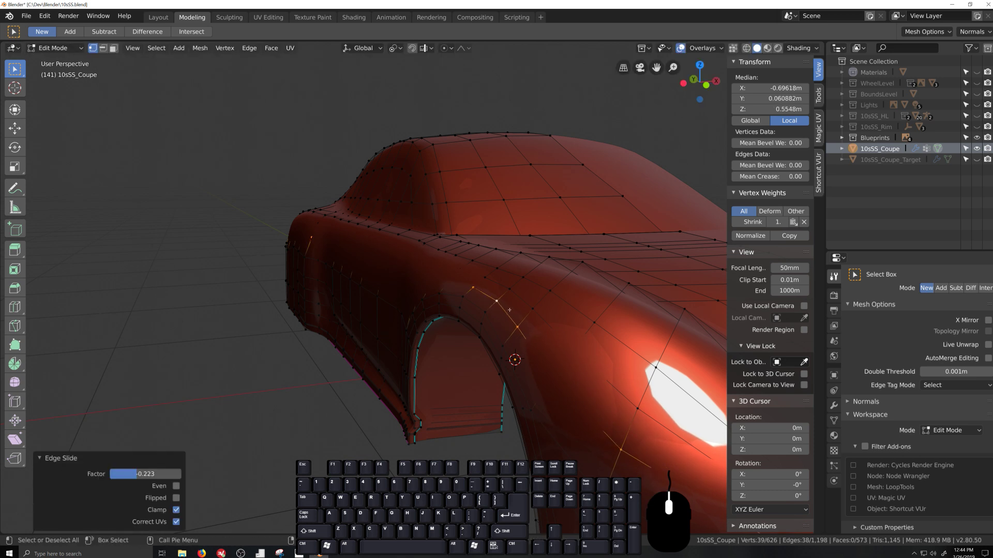
# Examine the highlight along the fender and compare the smooth surface with the edit mesh.
pyautogui.scroll(-1, 509, 310)
pyautogui.moveTo(509, 310); pyautogui.dragTo(595, 328, button='middle')
pyautogui.press('Tab')
pyautogui.moveTo(529, 330); pyautogui.dragTo(528, 342, button='middle')
pyautogui.scroll(2, 530, 339)
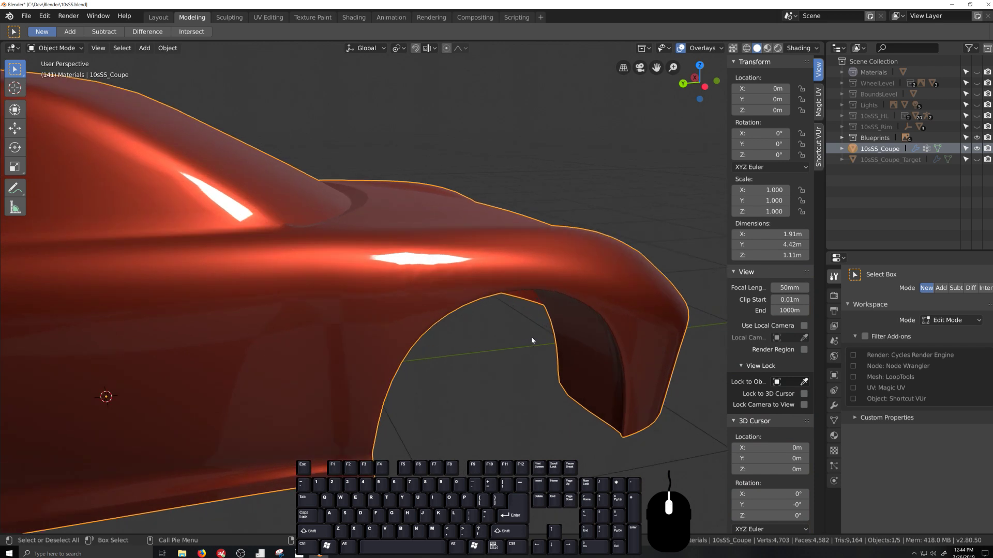
pyautogui.press('Tab')
pyautogui.press('Tab')
pyautogui.press('Tab')
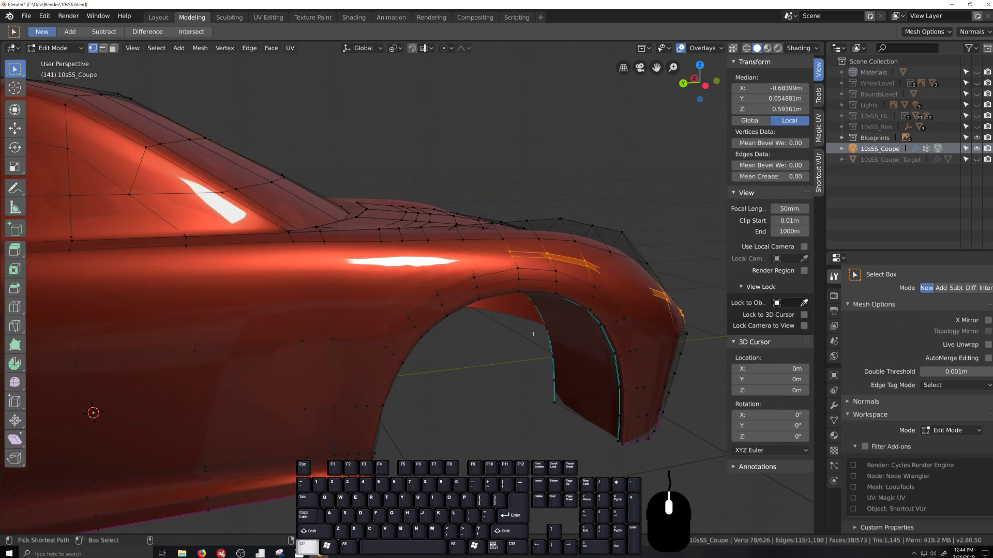
# Undo the bevels and edge slides on the coupe's shoulder, back to the single selected edge loop.
pyautogui.hotkey('ctrl', 'z')
pyautogui.hotkey('ctrl', 'z')
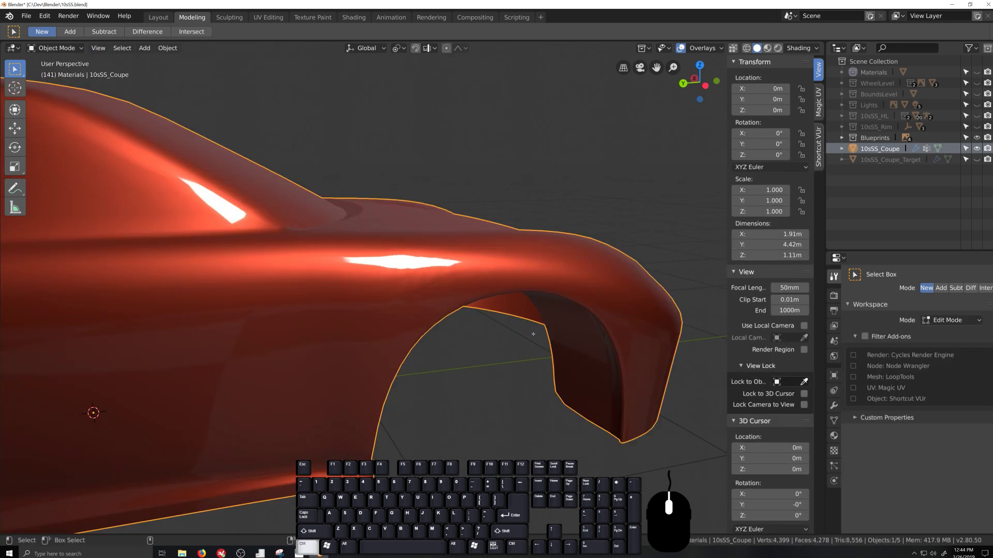
pyautogui.hotkey('ctrl', 'z')
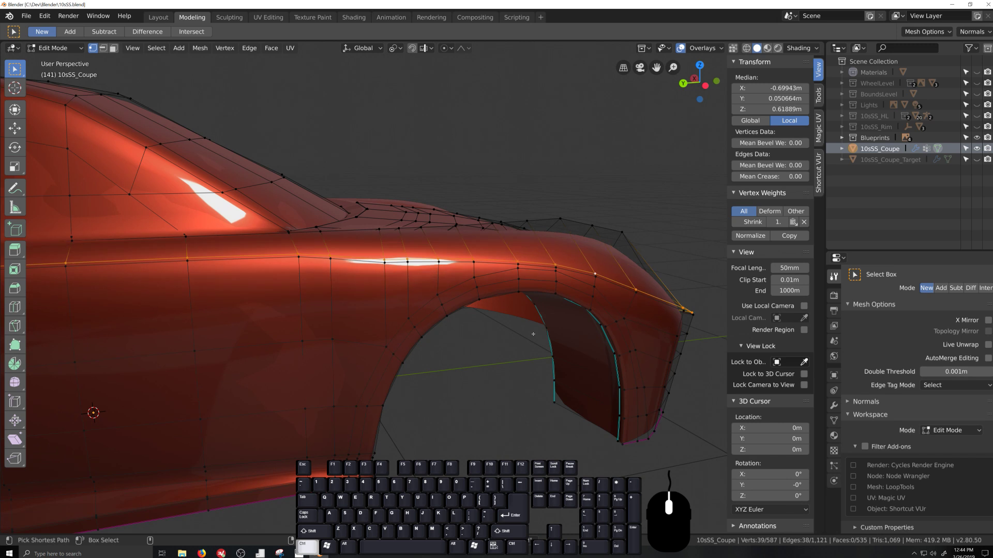
pyautogui.hotkey('ctrl', 'z')
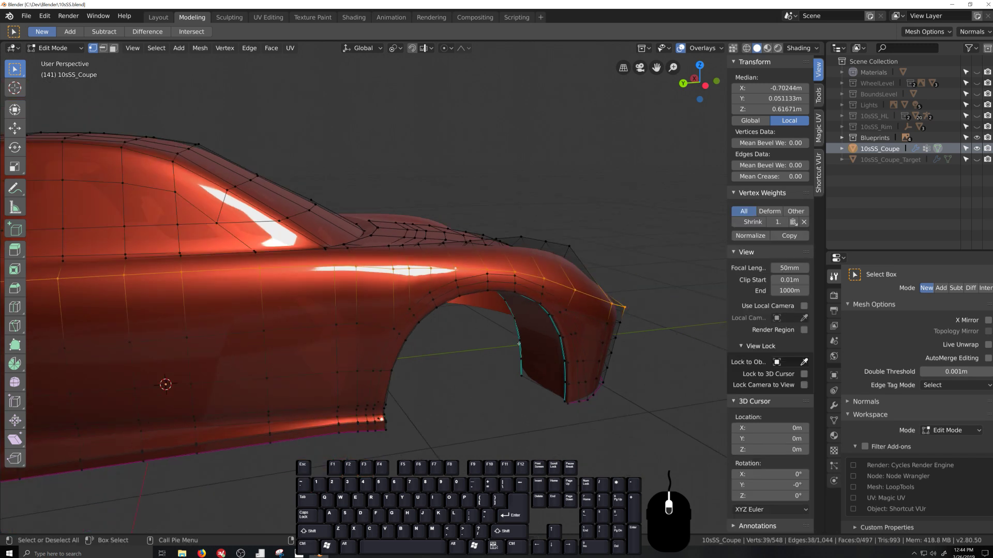
# Examine the reflections on the coupe's fender and side around the selected shoulder loop.
pyautogui.press('Tab')
pyautogui.moveTo(510, 343)
pyautogui.mouseDown(button='middle')
pyautogui.moveTo(523, 339)
pyautogui.moveTo(509, 332)
pyautogui.moveTo(499, 349)
pyautogui.mouseUp(button='middle')
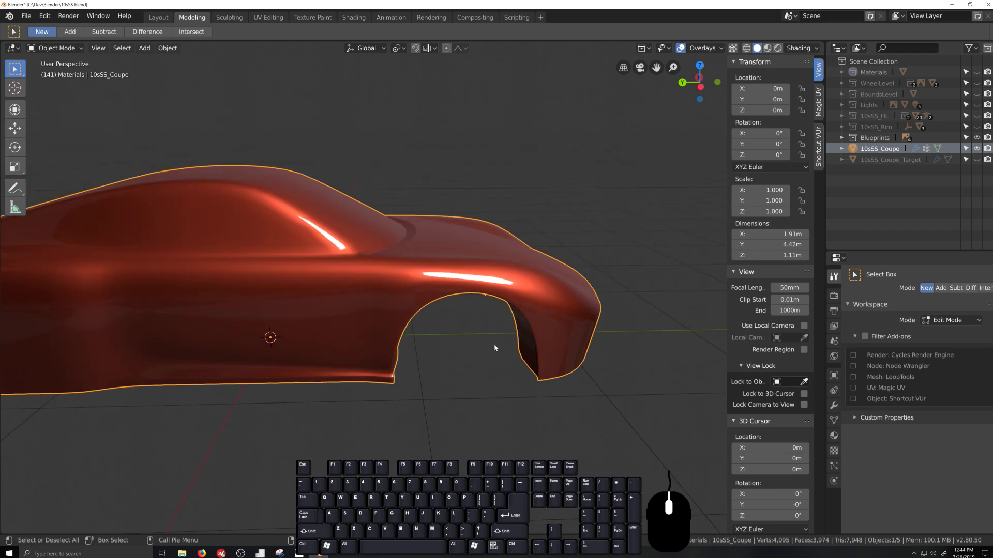
pyautogui.scroll(2, 494, 346)
pyautogui.scroll(1, 495, 344)
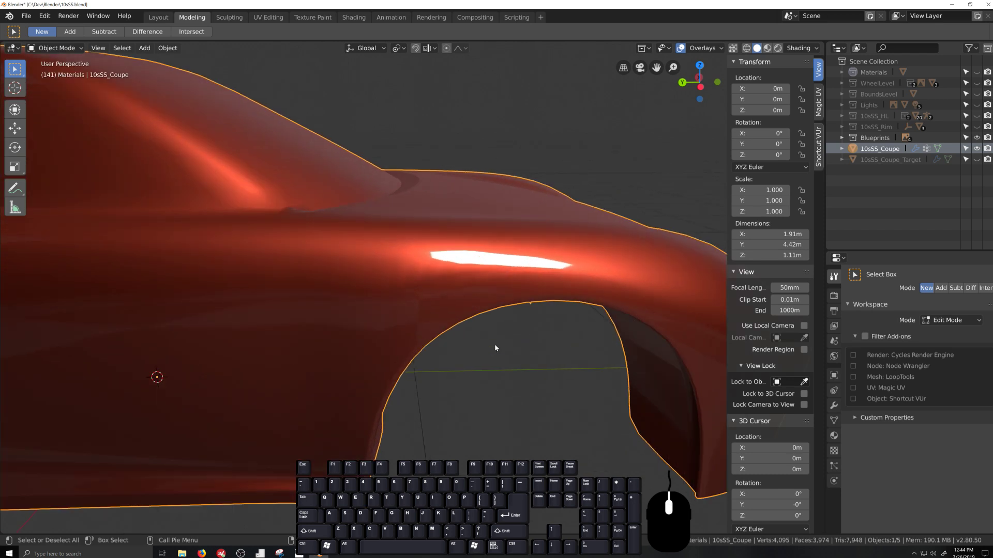
pyautogui.moveTo(494, 343)
pyautogui.mouseDown(button='middle')
pyautogui.moveTo(472, 326)
pyautogui.moveTo(461, 332)
pyautogui.moveTo(510, 362)
pyautogui.moveTo(444, 362)
pyautogui.moveTo(496, 343)
pyautogui.mouseUp(button='middle')
pyautogui.press('Tab')
pyautogui.moveTo(489, 347); pyautogui.dragTo(331, 284, button='middle')
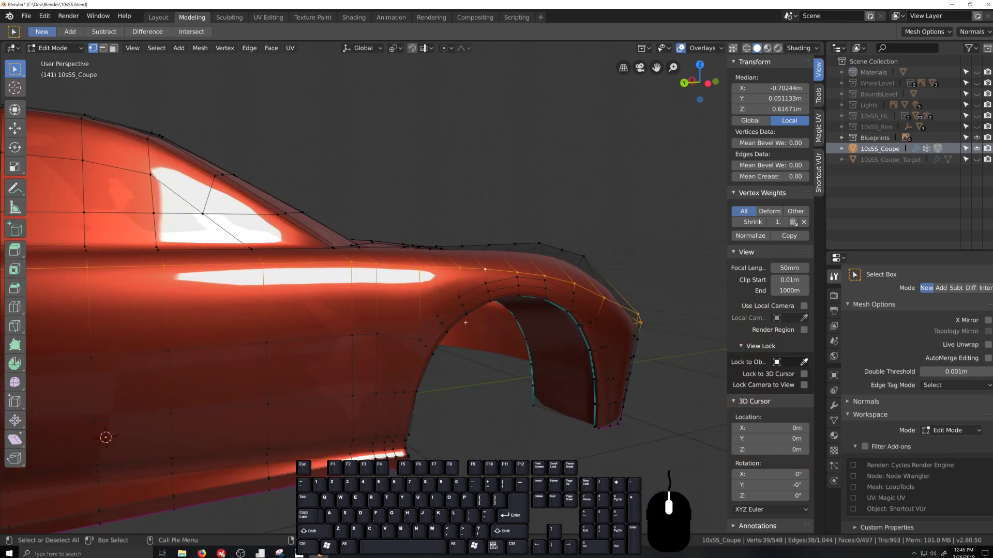
pyautogui.press('g')
pyautogui.press('g')
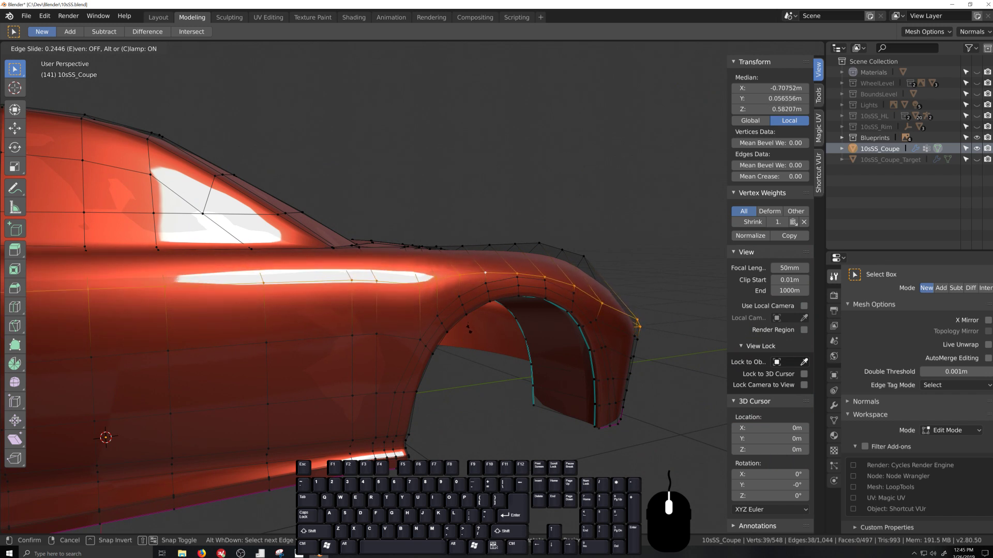
pyautogui.click(483, 277)
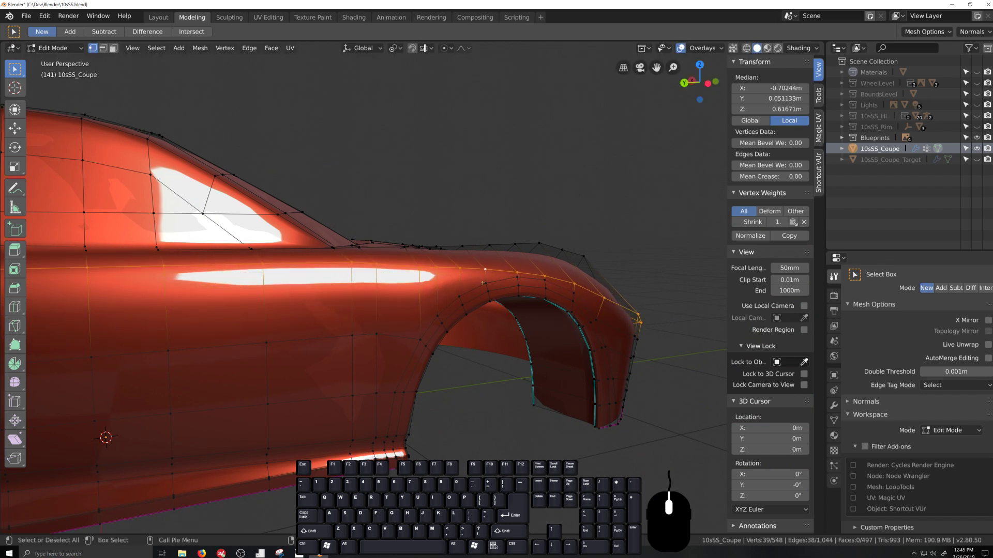
# Cut a new edge loop along the body side below the shoulder and over the front wheel arch.
pyautogui.hotkey('ctrl', 'r')
pyautogui.click(483, 280)
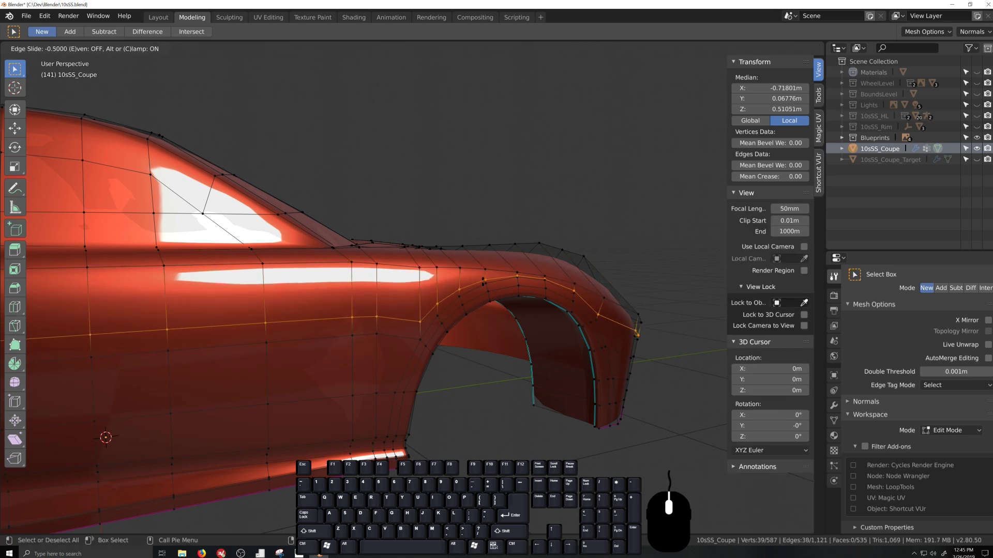
pyautogui.click(498, 358)
pyautogui.press('`')
pyautogui.moveTo(498, 358)
pyautogui.mouseDown(button='middle')
pyautogui.moveTo(486, 371)
pyautogui.moveTo(488, 350)
pyautogui.moveTo(510, 359)
pyautogui.moveTo(498, 368)
pyautogui.moveTo(498, 357)
pyautogui.mouseUp(button='middle')
pyautogui.press('Tab')
pyautogui.scroll(4, 499, 358)
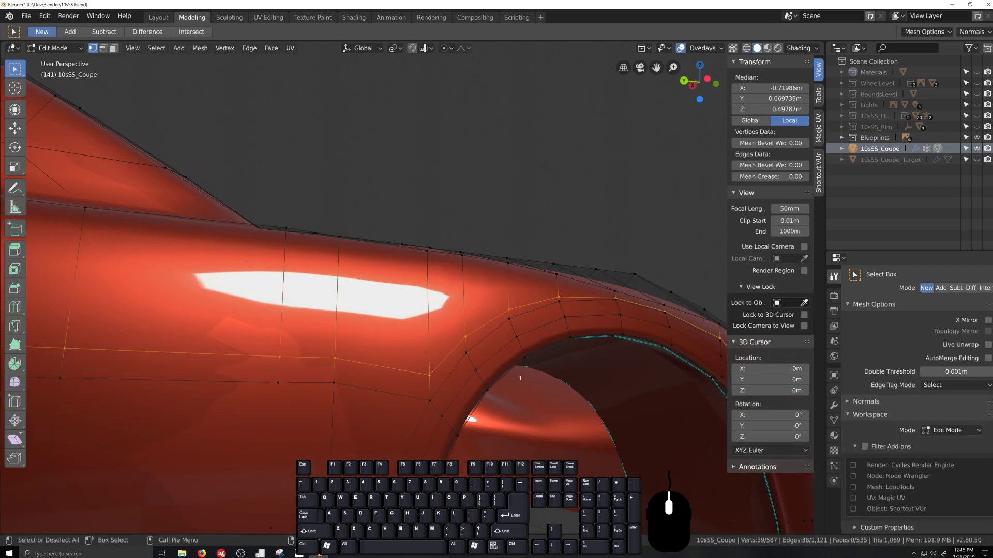
# Slide the new side edge loop up towards the shoulder in two moves, by factors of 0.031 and about 0.40.
pyautogui.press('g')
pyautogui.press('g')
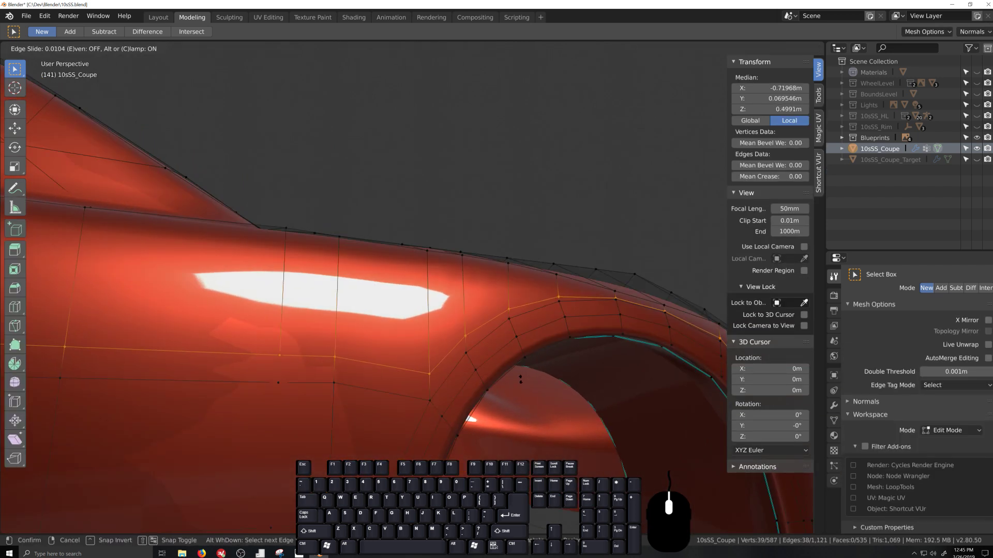
pyautogui.click(445, 373)
pyautogui.scroll(-4, 435, 366)
pyautogui.moveTo(482, 347); pyautogui.dragTo(461, 374, button='middle')
pyautogui.press('g')
pyautogui.press('g')
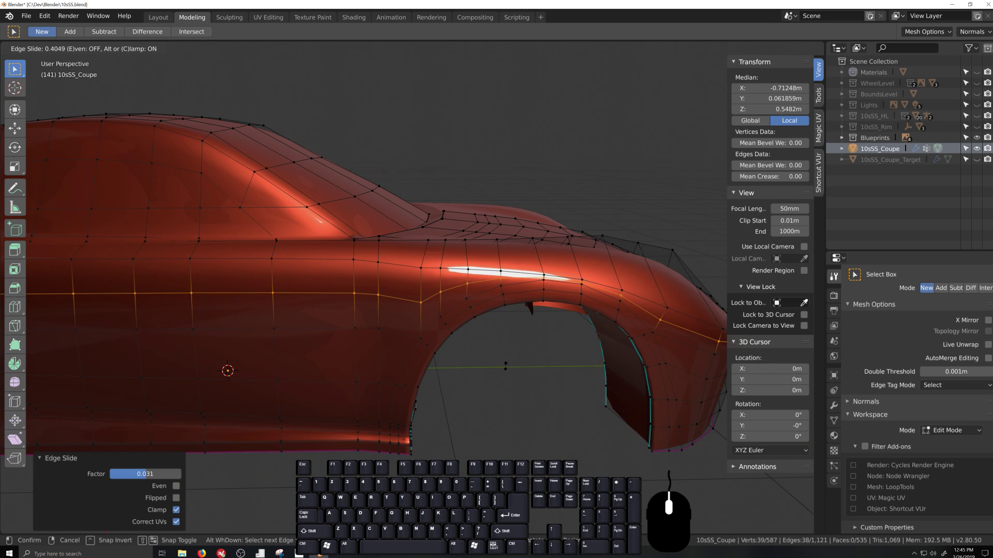
pyautogui.click(506, 366)
# Examine the smooth reflections on the front fender and door side in Object Mode from several angles.
pyautogui.scroll(3, 505, 366)
pyautogui.moveTo(504, 364)
pyautogui.mouseDown(button='middle')
pyautogui.moveTo(487, 348)
pyautogui.moveTo(519, 367)
pyautogui.moveTo(523, 358)
pyautogui.mouseUp(button='middle')
pyautogui.press('Tab')
pyautogui.scroll(-5, 522, 359)
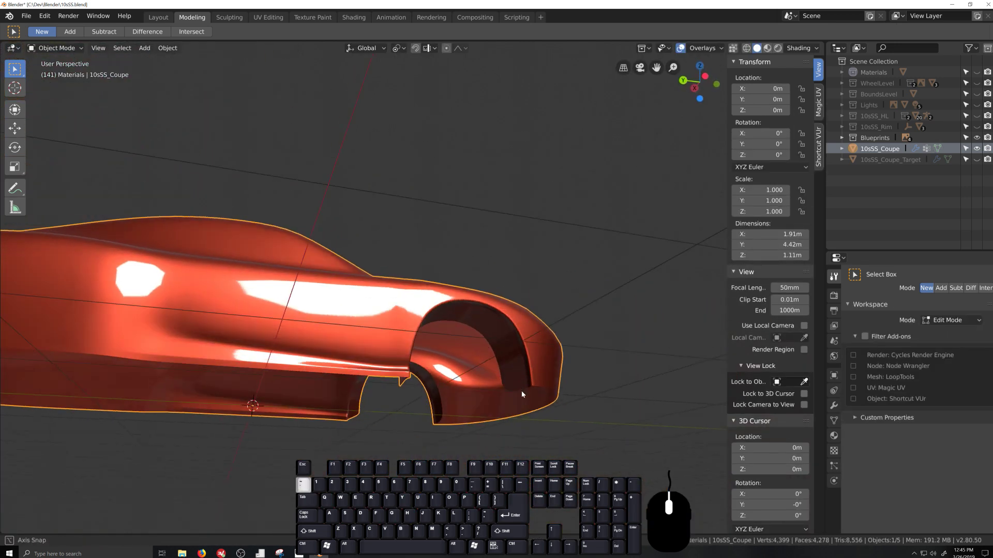
pyautogui.moveTo(515, 403); pyautogui.dragTo(494, 412, button='middle')
pyautogui.scroll(4, 526, 393)
pyautogui.scroll(2, 527, 399)
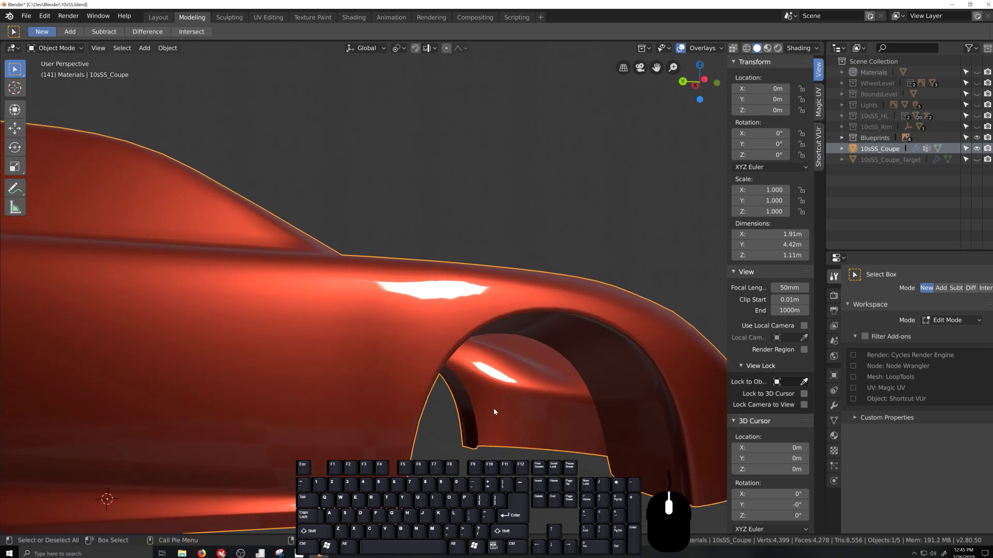
pyautogui.click(201, 554)
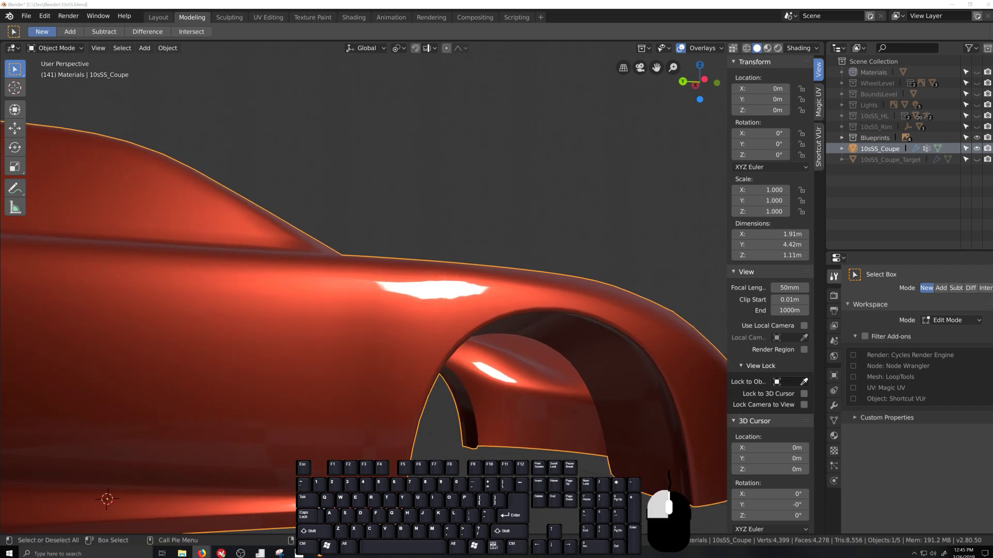
pyautogui.scroll(-1, 439, 384)
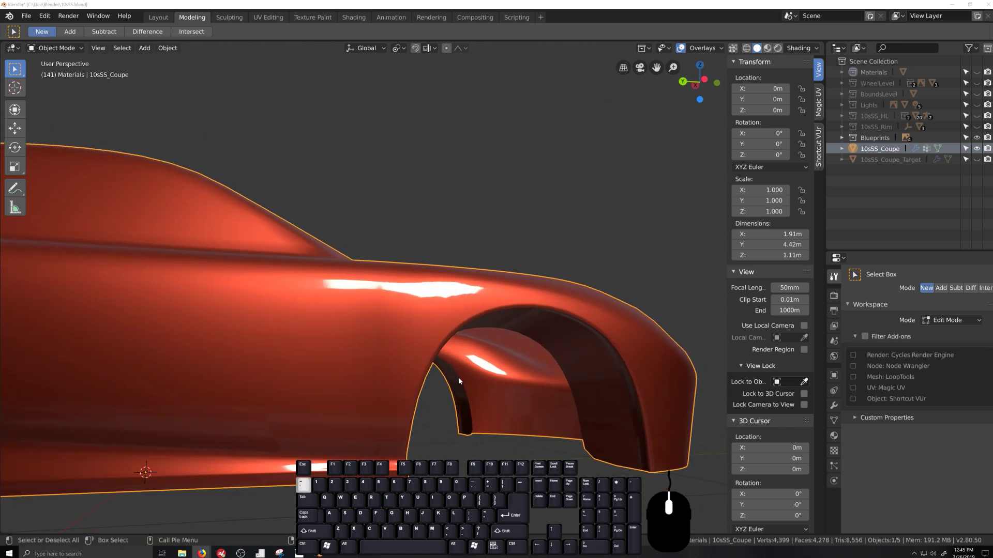
pyautogui.moveTo(479, 408)
pyautogui.mouseDown(button='middle')
pyautogui.moveTo(486, 392)
pyautogui.moveTo(490, 406)
pyautogui.mouseUp(button='middle')
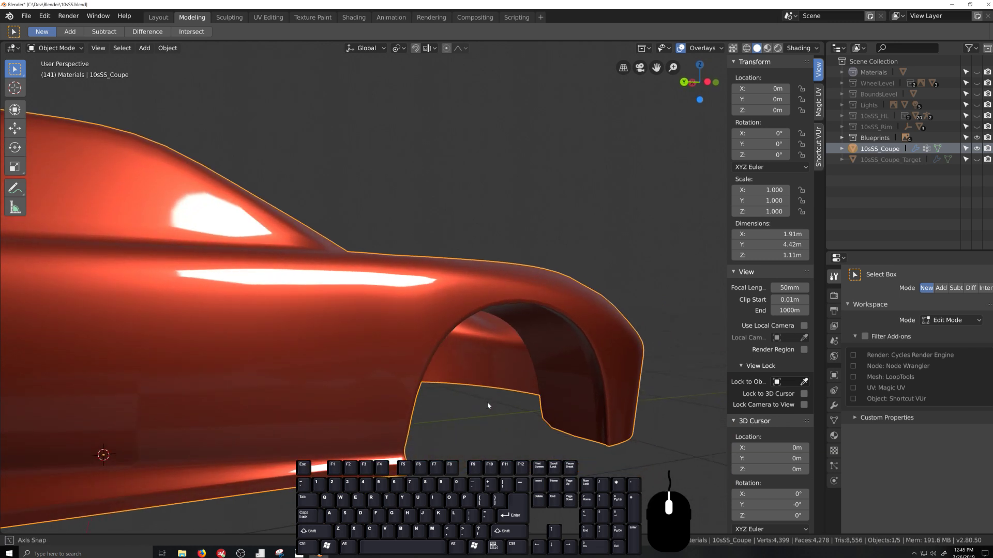
pyautogui.click(992, 259)
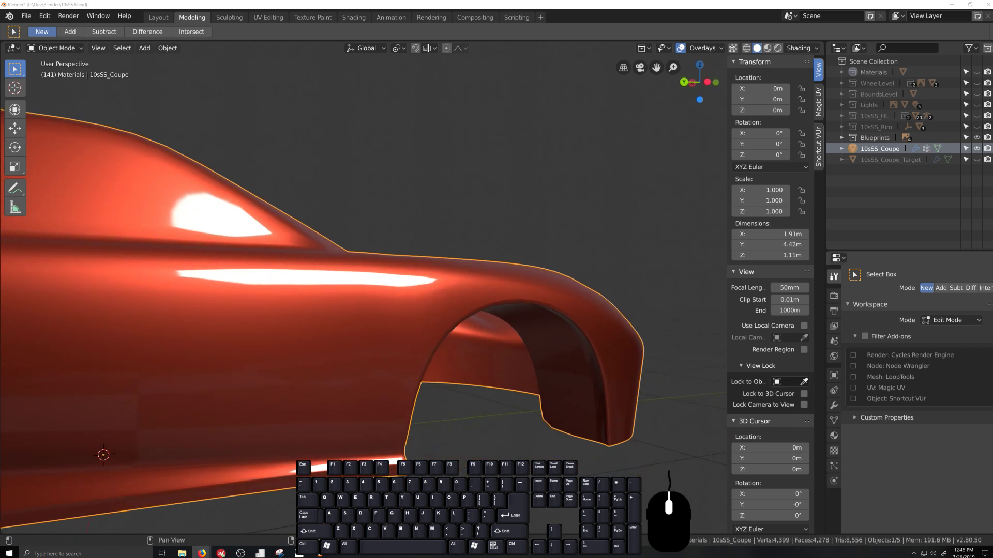
pyautogui.scroll(2, 609, 406)
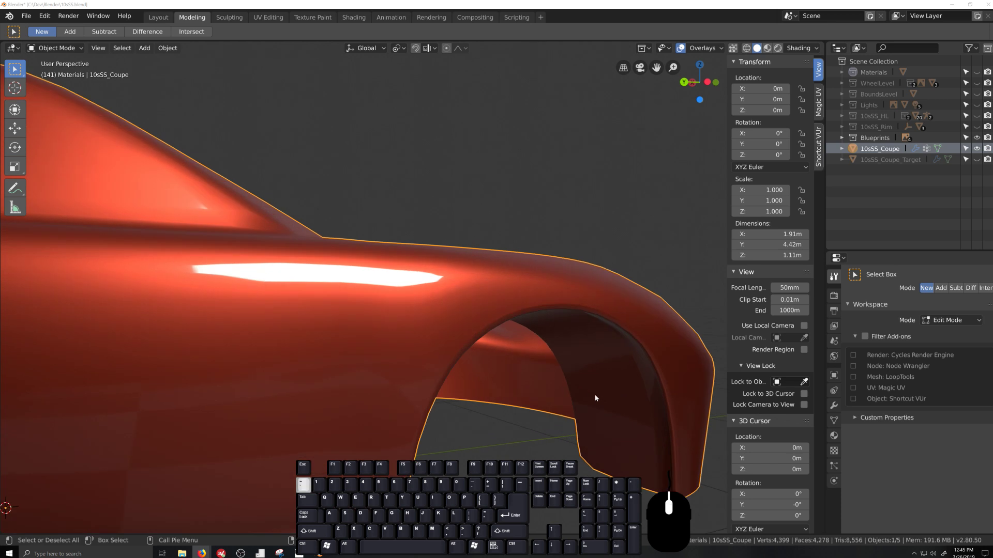
pyautogui.click(500, 353)
# Slide the low vertex of the new loop just behind the front wheel arch upward by a factor of 0.154.
pyautogui.moveTo(517, 433); pyautogui.dragTo(382, 305, button='middle')
pyautogui.scroll(-2, 415, 405)
pyautogui.press('Tab')
pyautogui.click(354, 299)
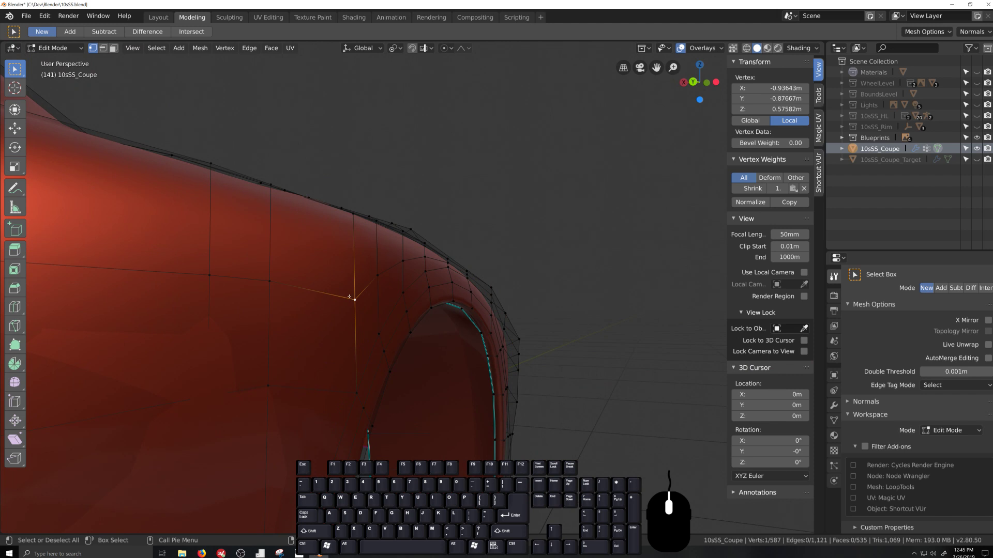
pyautogui.press('g')
pyautogui.press('g')
pyautogui.click(387, 275)
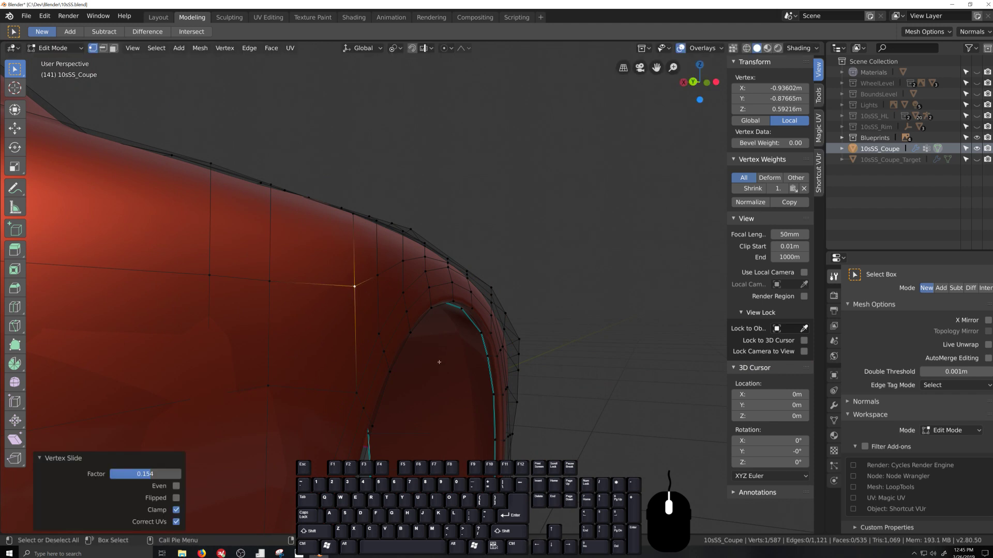
# Lower the two neighbouring shoulder-line vertices behind the front wheel arch by about 0.004 m along global Z.
pyautogui.press('Tab')
pyautogui.scroll(-5, 439, 362)
pyautogui.moveTo(440, 362); pyautogui.dragTo(372, 228, button='middle')
pyautogui.press('Tab')
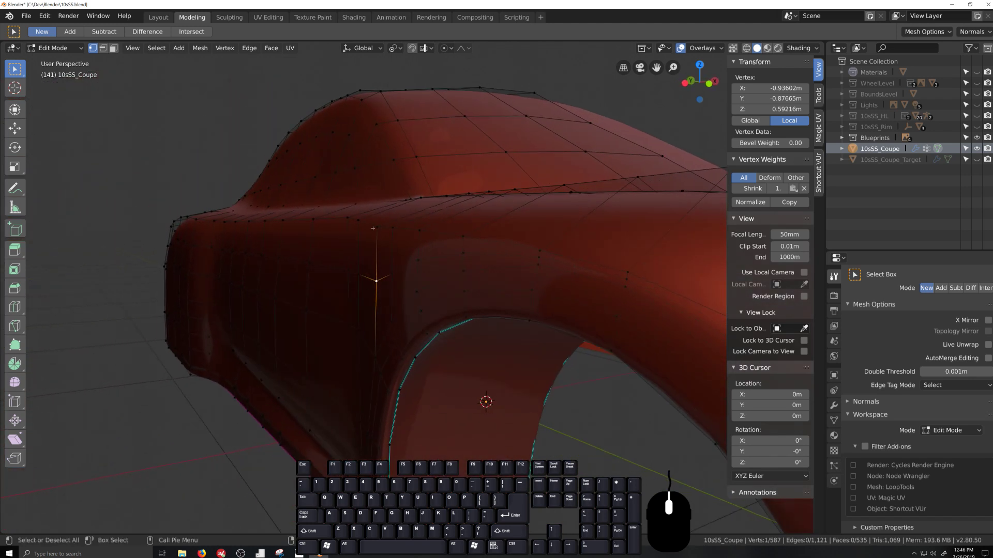
pyautogui.click(346, 218)
pyautogui.keyDown('shift'); pyautogui.click(358, 221); pyautogui.keyUp('shift')
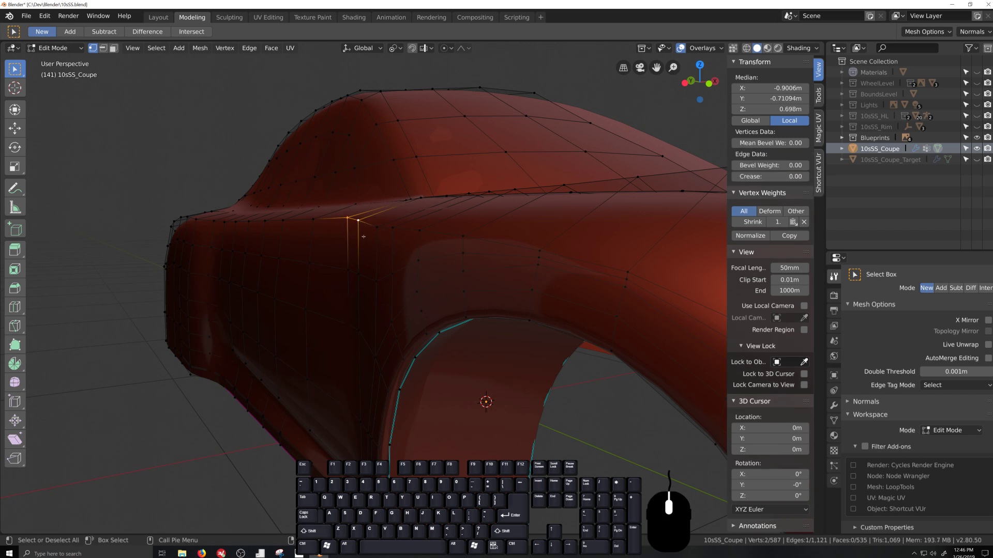
pyautogui.press('g')
pyautogui.press('x')
pyautogui.press('z')
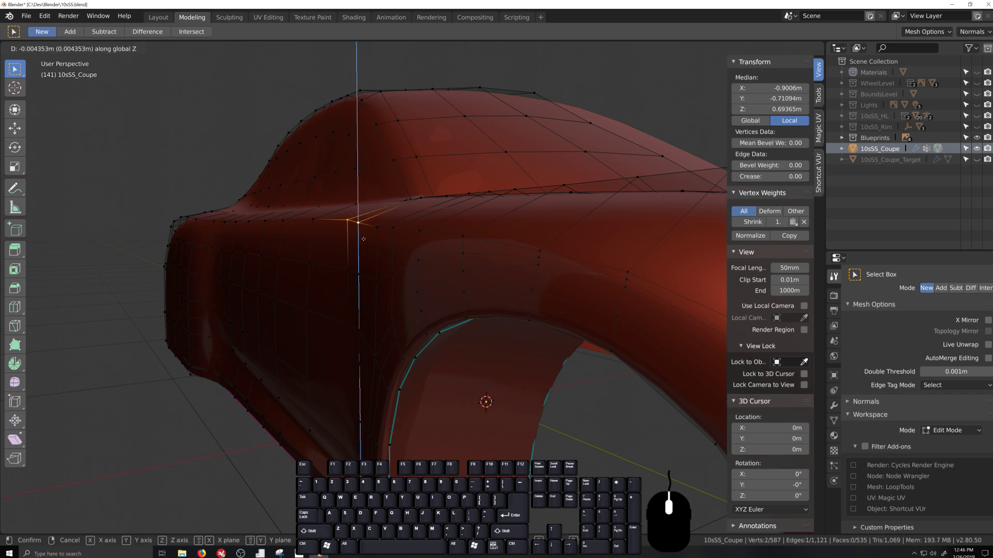
pyautogui.click(364, 240)
# Lower only the rear vertex of that shoulder-line pair by another 0.0035 m along global Z.
pyautogui.keyDown('shift'); pyautogui.click(362, 239); pyautogui.keyUp('shift')
pyautogui.press('g')
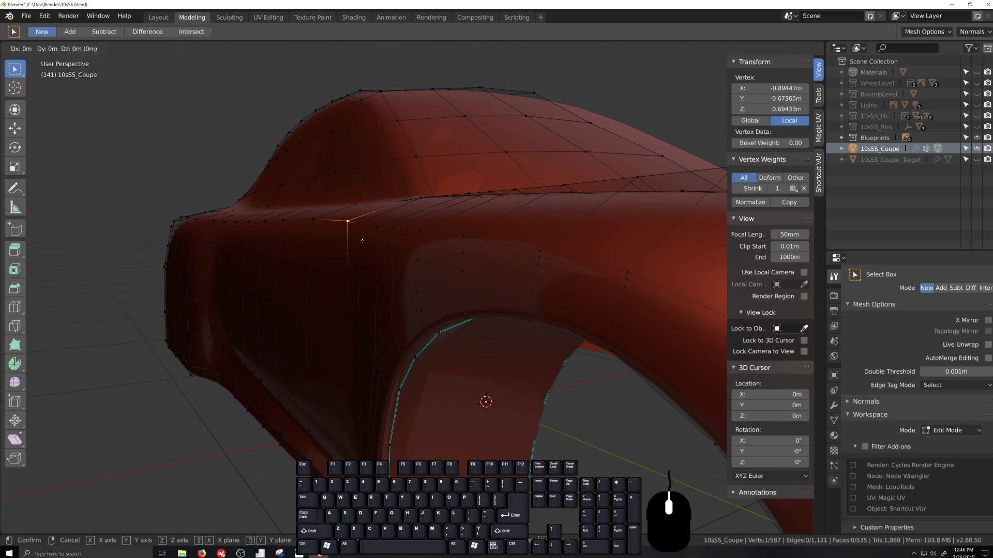
pyautogui.press('z')
pyautogui.click(362, 256)
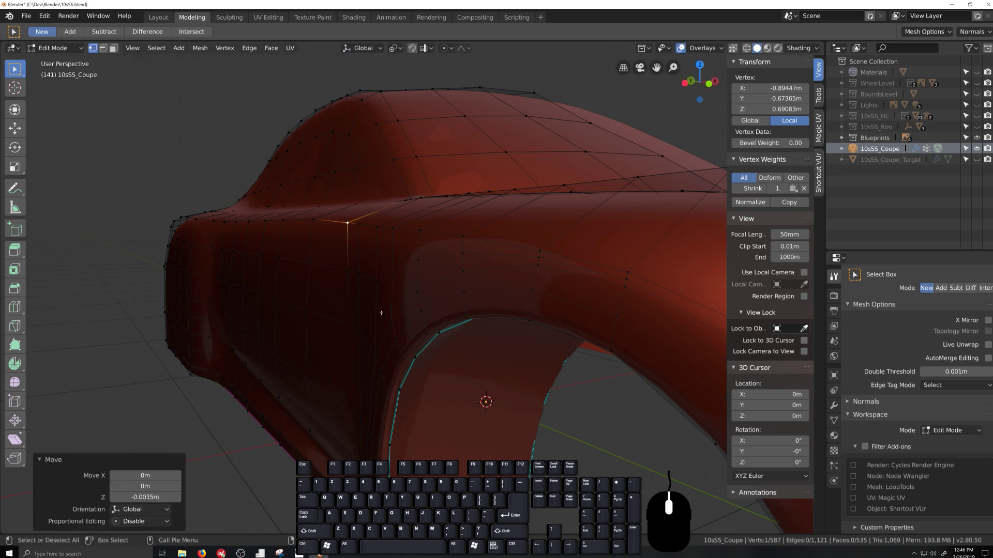
# Select the vertical run of three vertices just behind the front wheel arch, edge-slide it, and check the smooth surface in Object Mode.
pyautogui.moveTo(363, 259); pyautogui.dragTo(310, 321, button='middle')
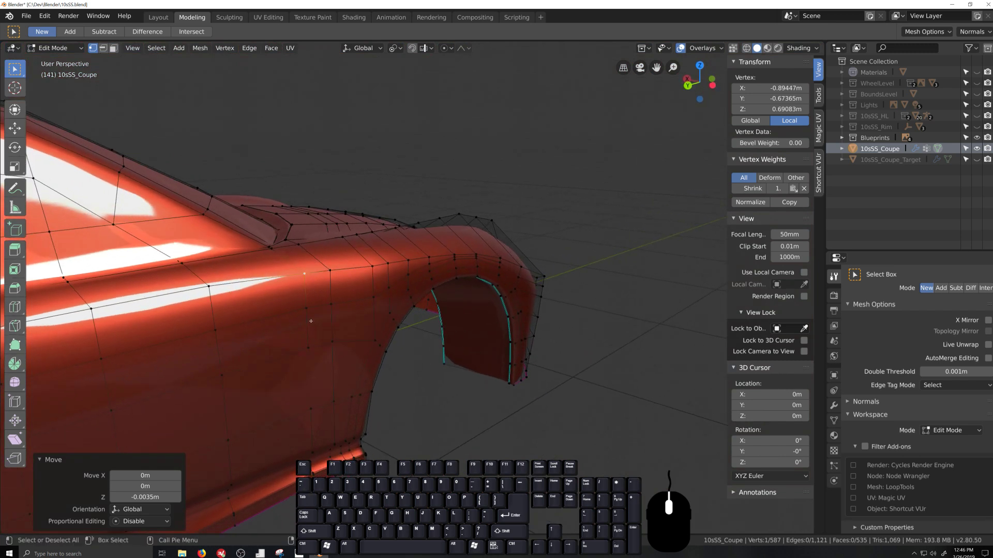
pyautogui.click(329, 272)
pyautogui.keyDown('ctrl'); pyautogui.click(334, 341); pyautogui.keyUp('ctrl')
pyautogui.press('g')
pyautogui.press('g')
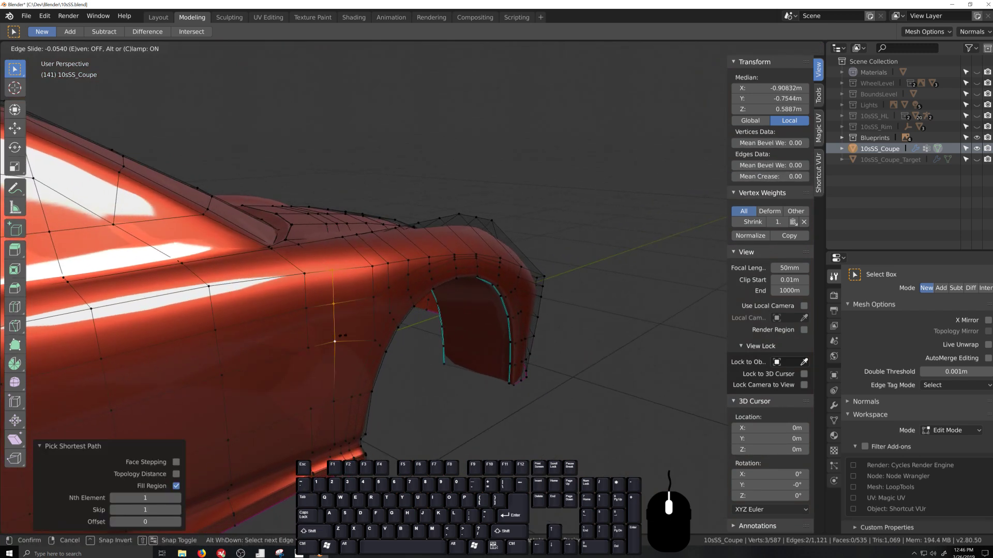
pyautogui.click(362, 380)
pyautogui.press('Tab')
pyautogui.moveTo(362, 380); pyautogui.dragTo(422, 389, button='middle')
pyautogui.scroll(2, 363, 388)
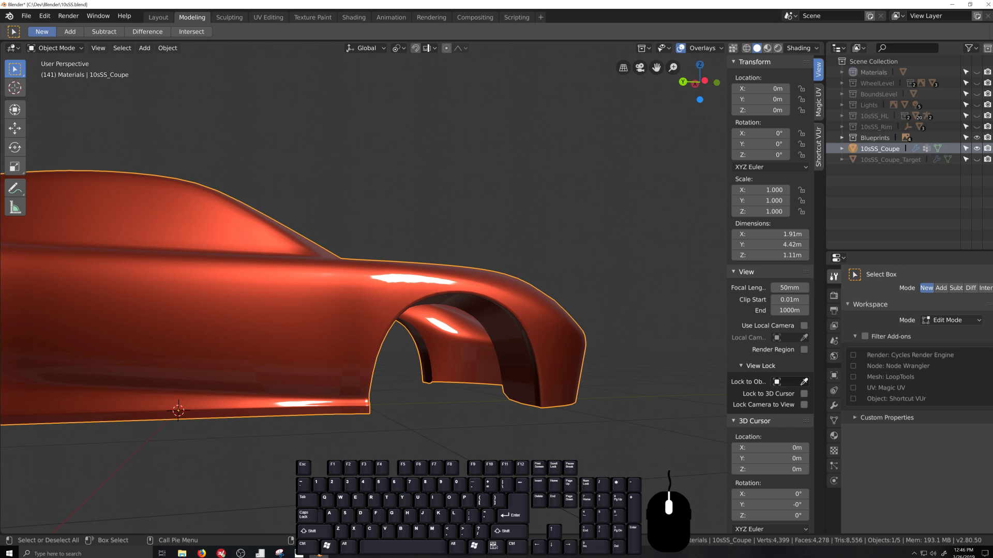
# Select the two adjacent loop vertices crossing the fender highlight above the wheel arch and slide their edge slightly downward.
pyautogui.click(202, 553)
pyautogui.scroll(3, 400, 327)
pyautogui.moveTo(422, 332); pyautogui.dragTo(489, 275, button='middle')
pyautogui.press('Tab')
pyautogui.click(486, 269)
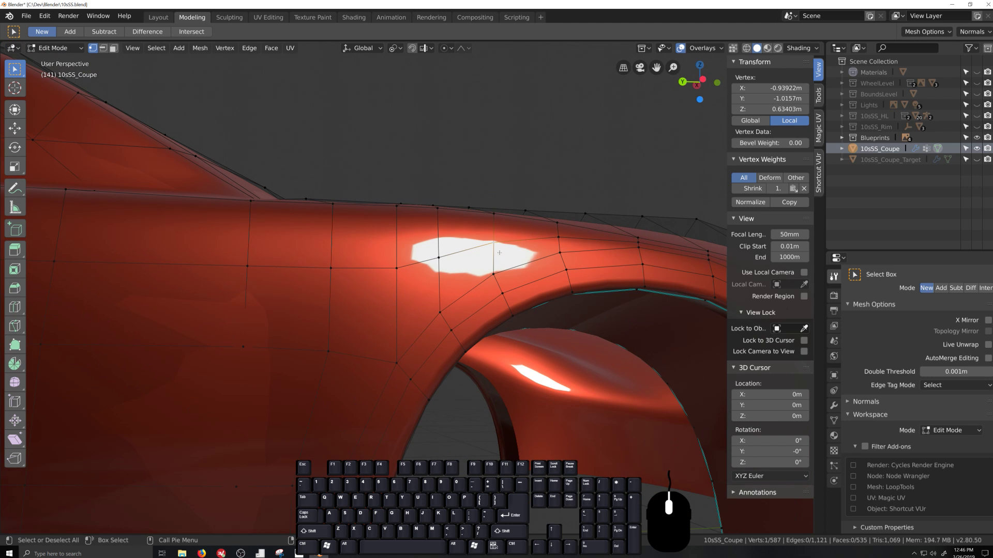
pyautogui.keyDown('shift'); pyautogui.click(438, 257); pyautogui.keyUp('shift')
pyautogui.press('g')
pyautogui.press('g')
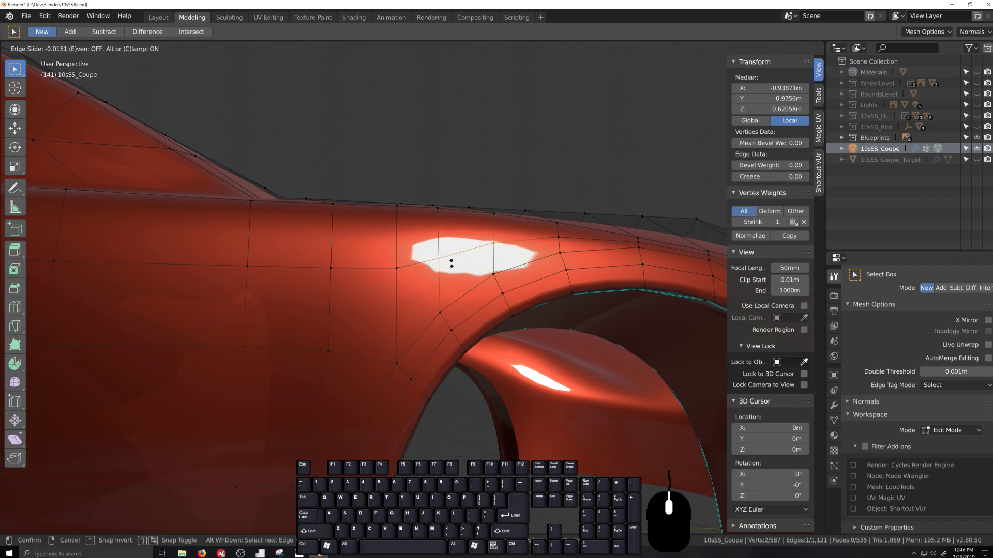
pyautogui.click(452, 267)
# Slide the fender highlight's front vertex down by about 0.22 and the next vertex forward over the arch by 0.281.
pyautogui.click(453, 269)
pyautogui.press('g')
pyautogui.press('g')
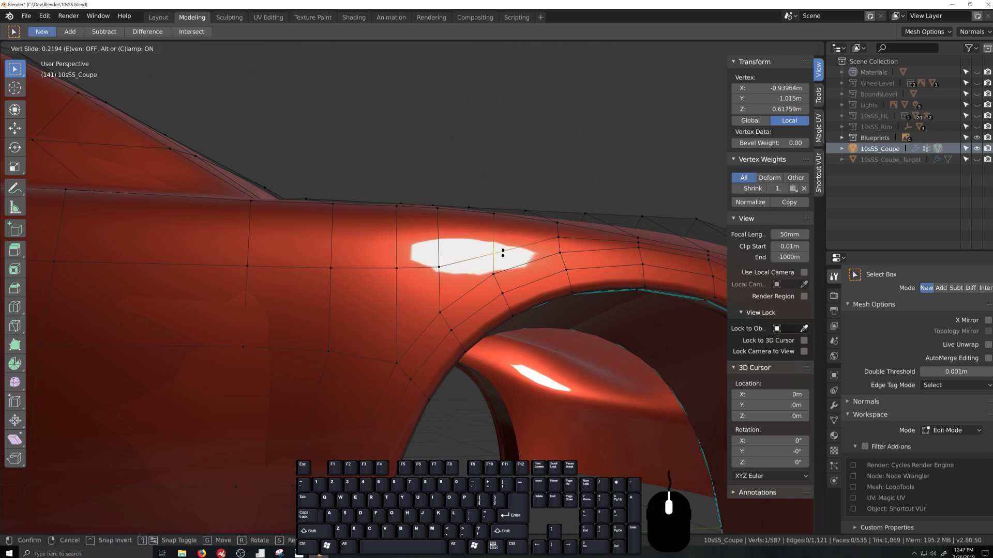
pyautogui.click(502, 252)
pyautogui.click(559, 239)
pyautogui.press('g')
pyautogui.press('g')
pyautogui.click(559, 238)
pyautogui.scroll(-3, 475, 412)
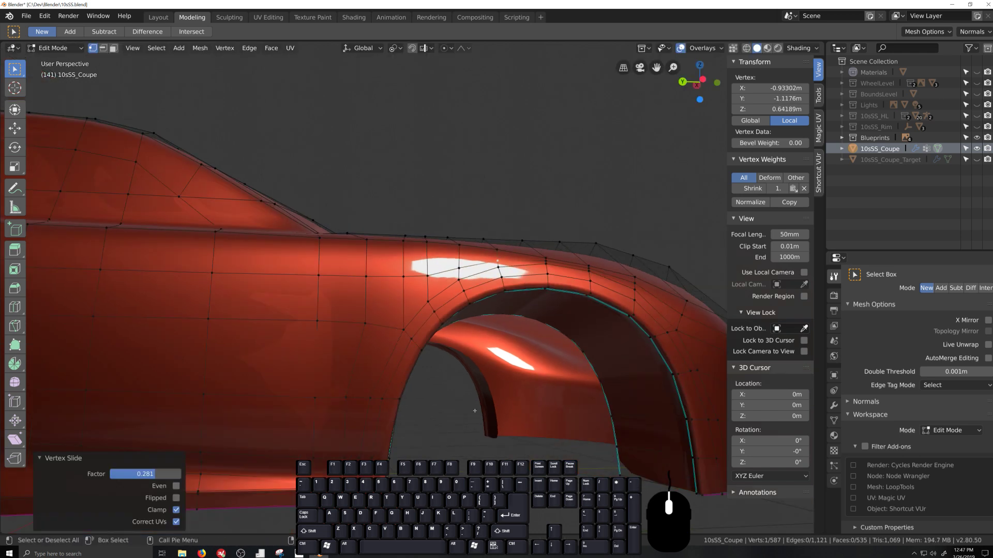
# Examine the reflections across the fender and the whole body side in Object Mode, including the rear quarter.
pyautogui.press('Tab')
pyautogui.scroll(3, 475, 411)
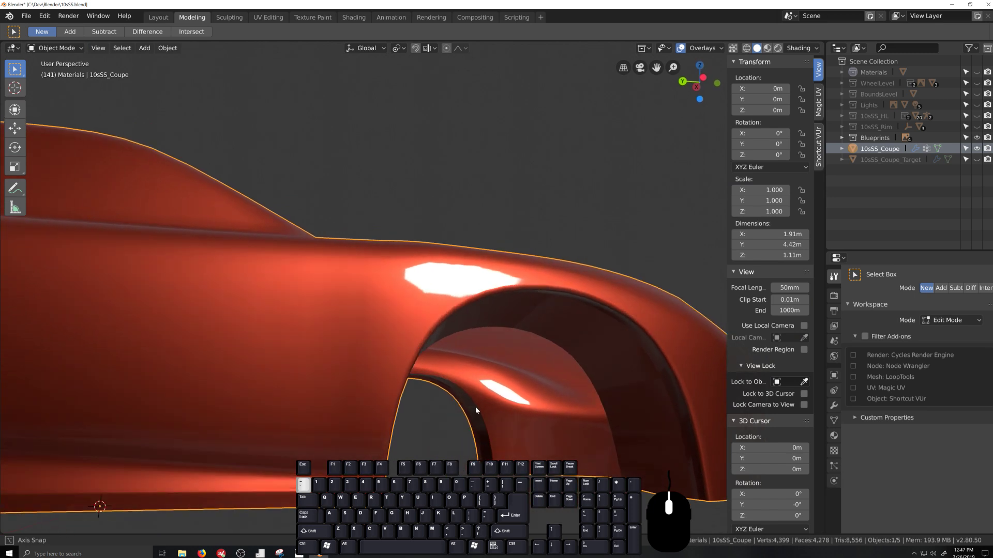
pyautogui.moveTo(475, 410); pyautogui.dragTo(449, 402, button='middle')
pyautogui.scroll(-4, 501, 407)
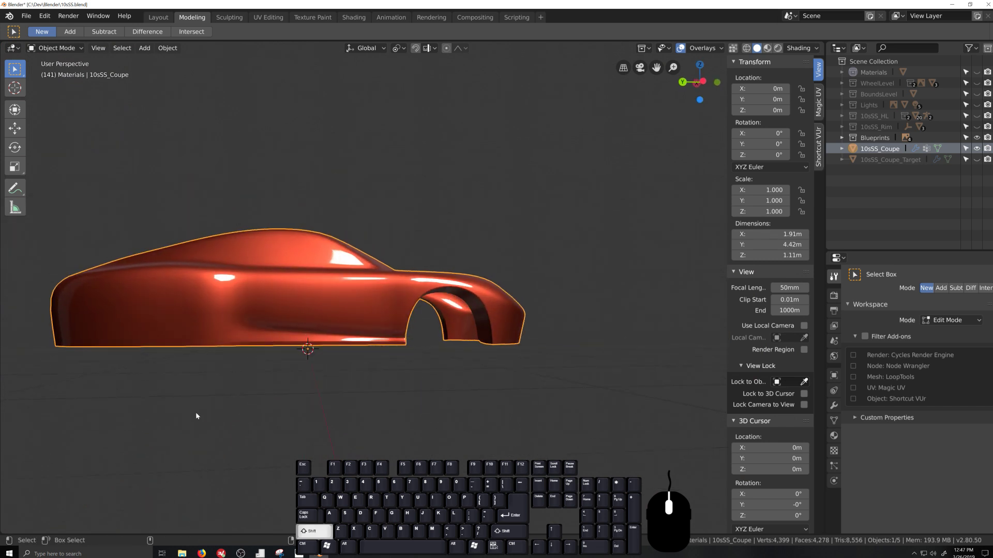
pyautogui.keyDown('shift'); pyautogui.moveTo(196, 416); pyautogui.dragTo(427, 426, button='middle'); pyautogui.keyUp('shift')
pyautogui.moveTo(565, 405); pyautogui.dragTo(568, 393, button='middle')
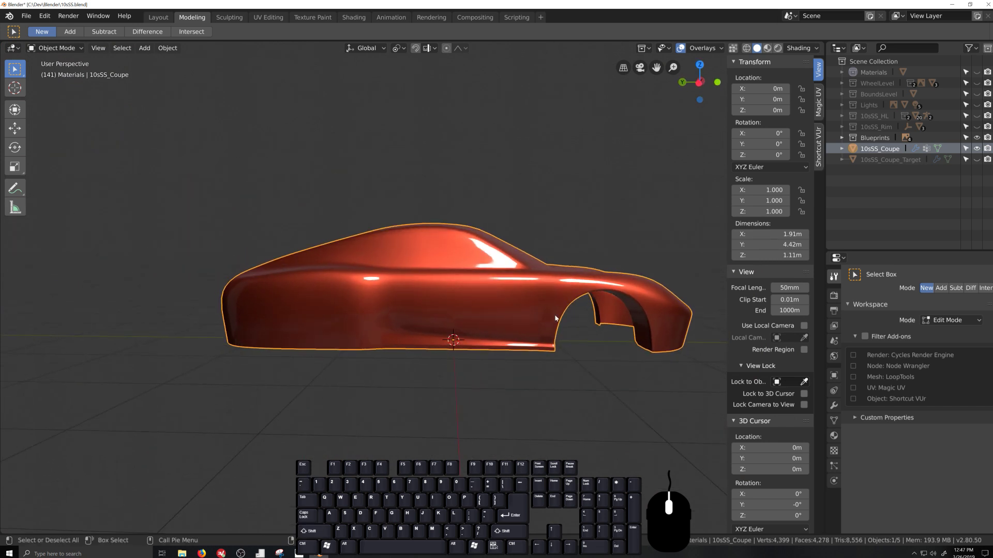
pyautogui.keyDown('shift'); pyautogui.moveTo(353, 362); pyautogui.dragTo(434, 341, button='middle'); pyautogui.keyUp('shift')
pyautogui.scroll(3, 566, 294)
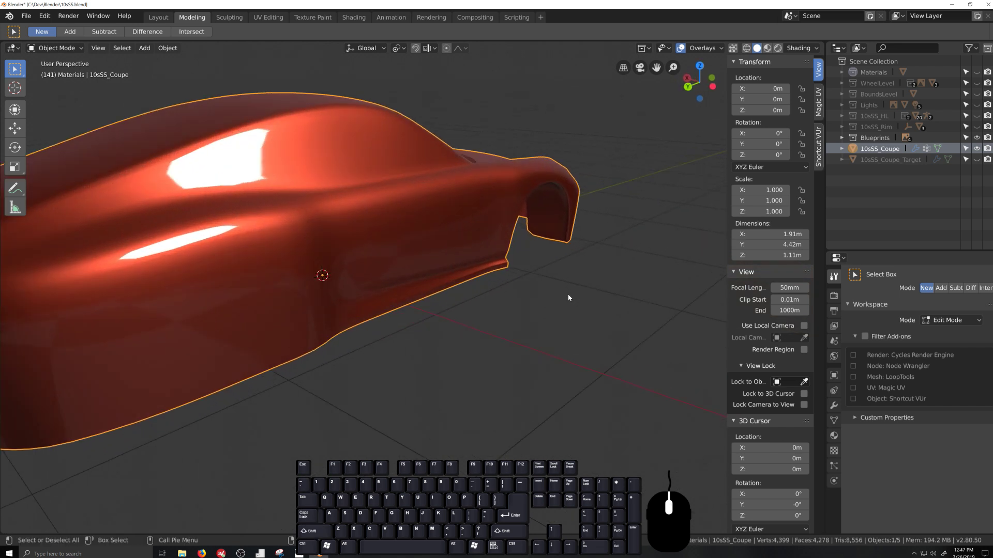
pyautogui.scroll(-2, 568, 295)
pyautogui.moveTo(570, 295); pyautogui.dragTo(553, 285, button='middle')
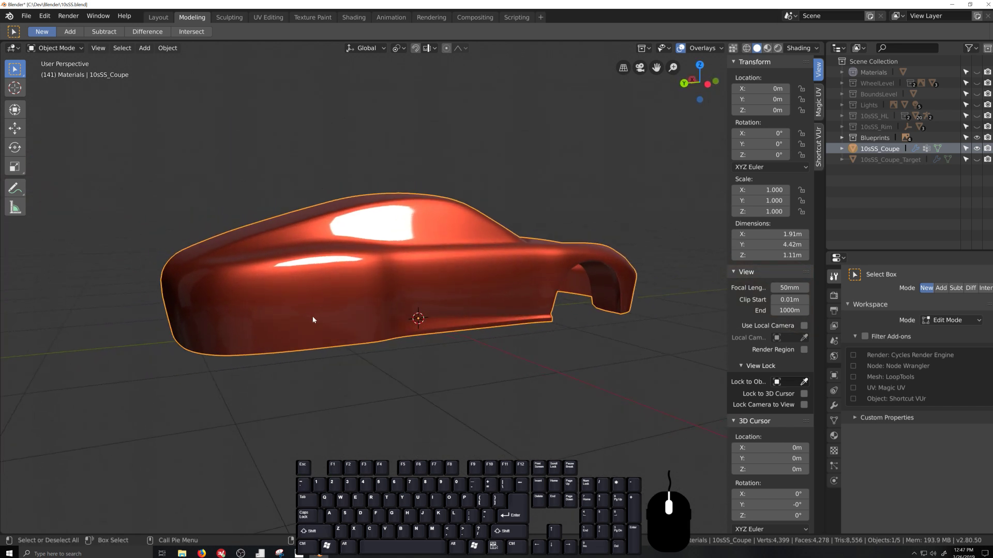
# Show the coupe in left orthographic view in Edit Mode and replace the red reflective shading with plain grey.
pyautogui.press('ctrl')
pyautogui.press('ctrl+KP_3')
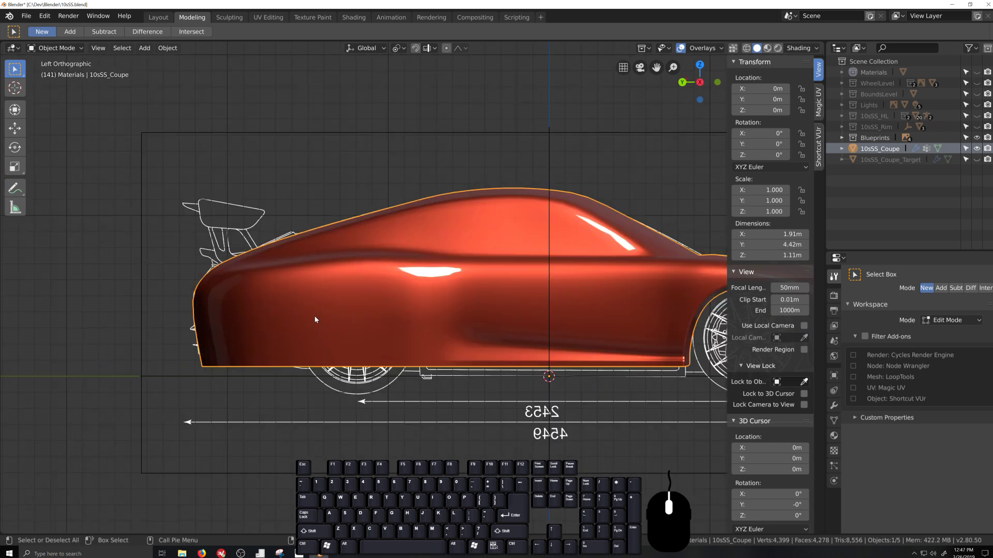
pyautogui.press('Tab')
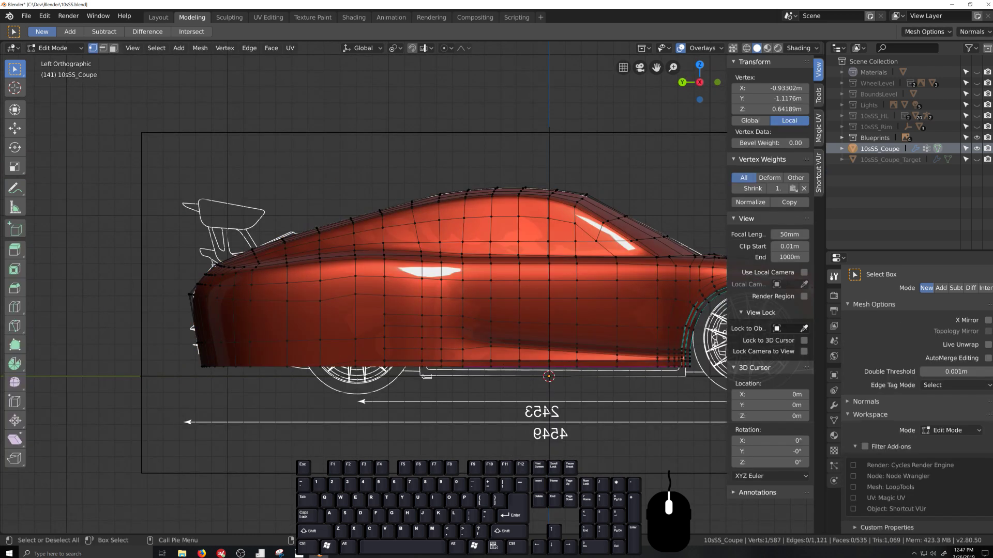
pyautogui.click(798, 48)
pyautogui.click(791, 81)
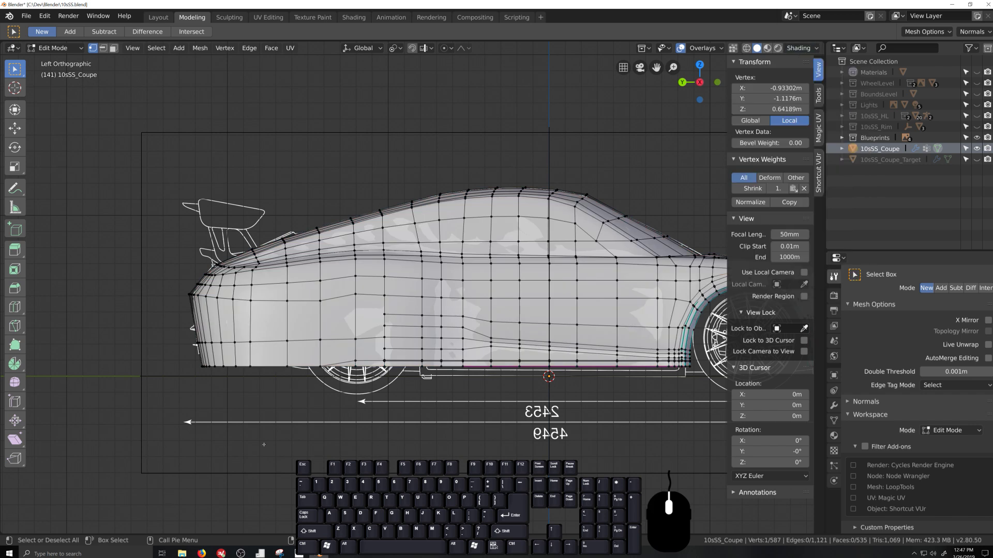
# Turn on X-ray and slide the vertical edge run just ahead of the rear wheel, below the side vent, forward by 0.270.
pyautogui.scroll(3, 385, 453)
pyautogui.hotkey('alt', 'z')
pyautogui.keyDown('shift'); pyautogui.moveTo(384, 452); pyautogui.dragTo(477, 432, button='middle'); pyautogui.keyUp('shift')
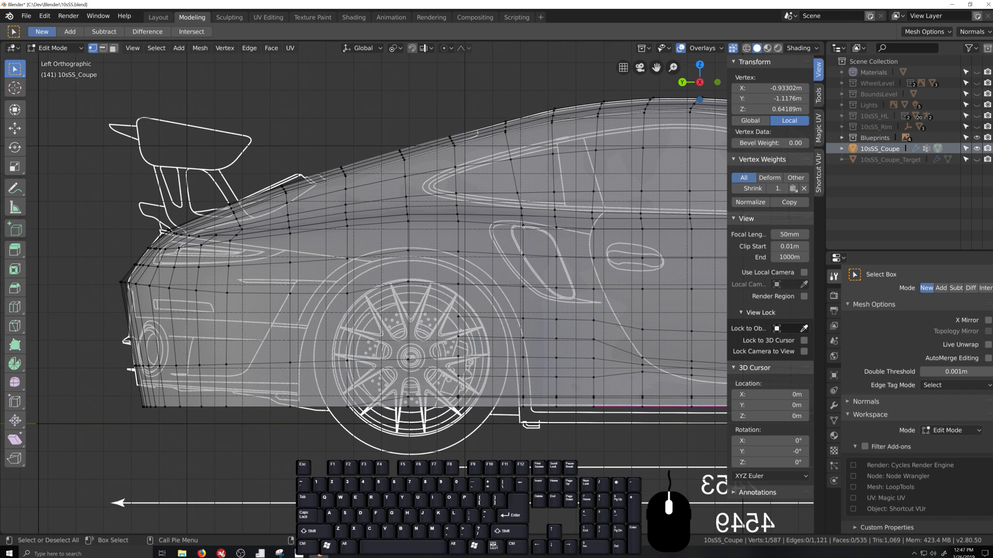
pyautogui.keyDown('ctrl'); pyautogui.keyDown('shift'); pyautogui.click(531, 416); pyautogui.keyUp('shift'); pyautogui.keyUp('ctrl')
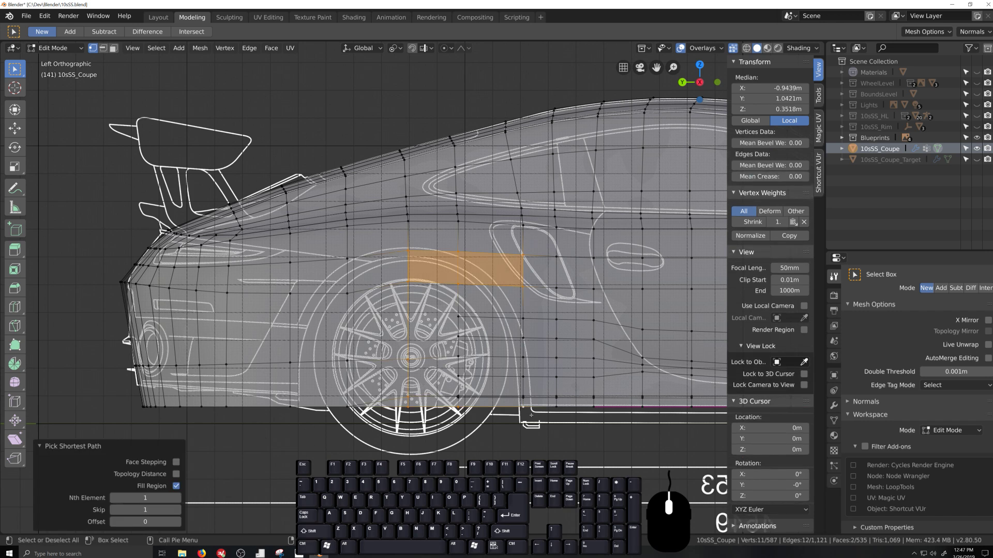
pyautogui.click(520, 264)
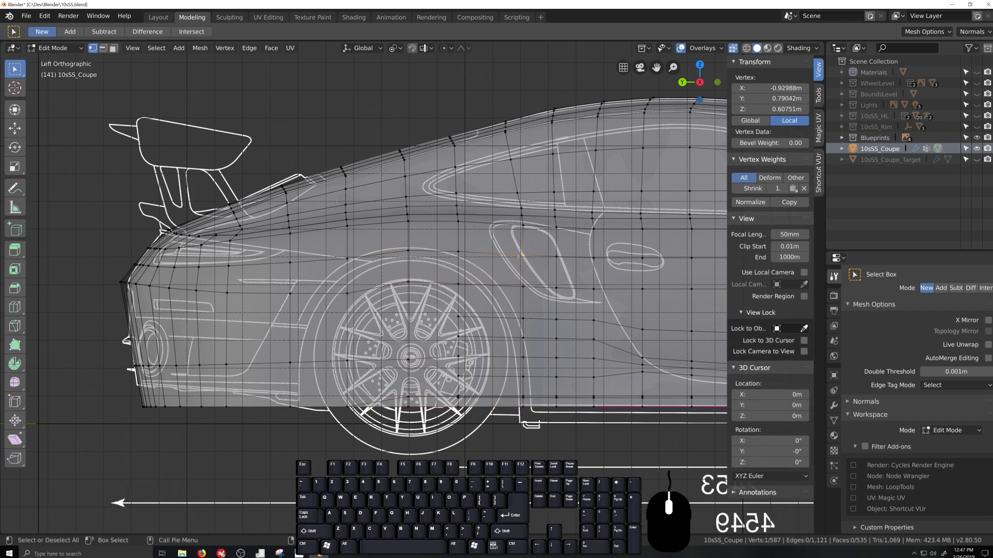
pyautogui.keyDown('ctrl'); pyautogui.keyDown('shift'); pyautogui.click(522, 397); pyautogui.keyUp('shift'); pyautogui.keyUp('ctrl')
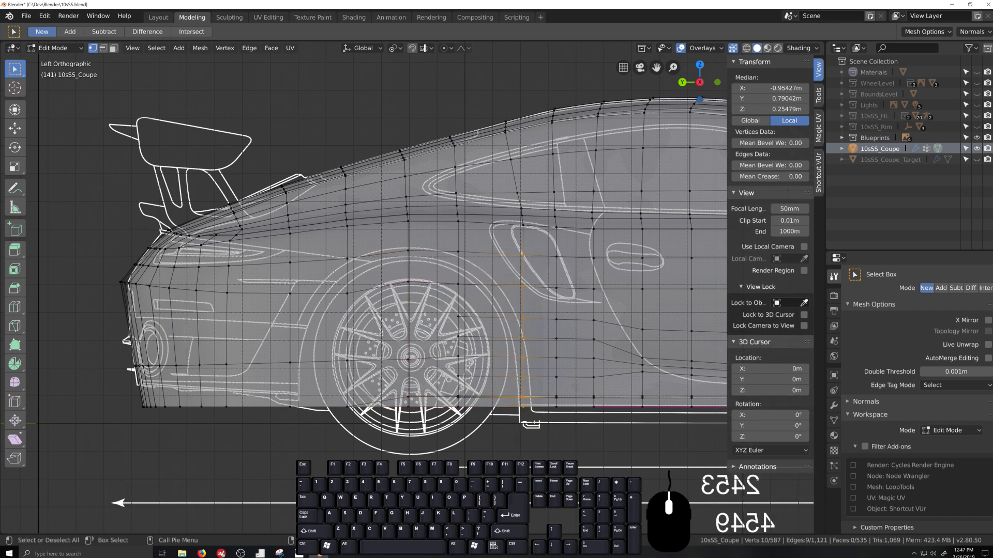
pyautogui.press('g')
pyautogui.press('g')
pyautogui.click(530, 309)
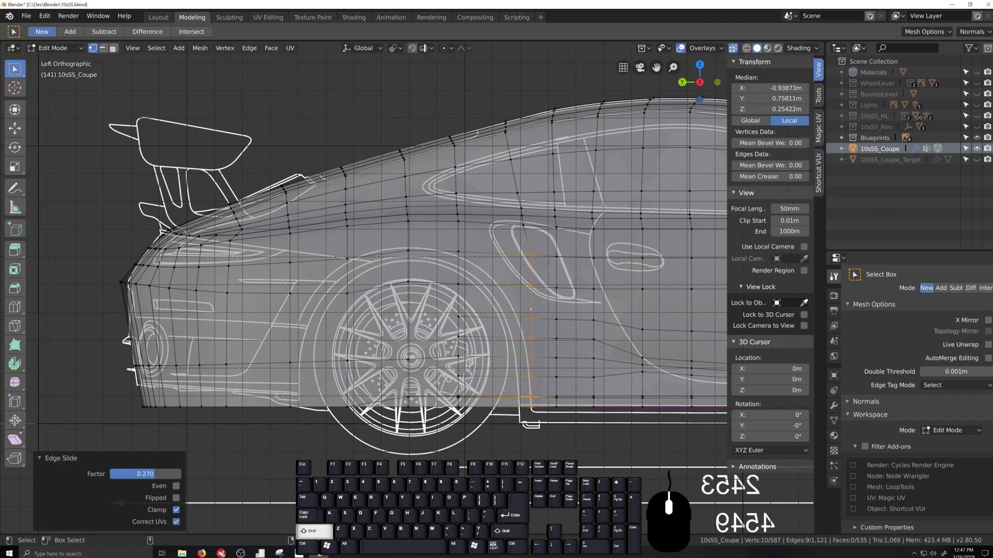
# Twice drop the topmost vertex from the selected run ahead of the rear wheel and slide the remaining lower vertices further forward.
pyautogui.keyDown('shift'); pyautogui.click(530, 256); pyautogui.keyUp('shift')
pyautogui.press('g')
pyautogui.press('g')
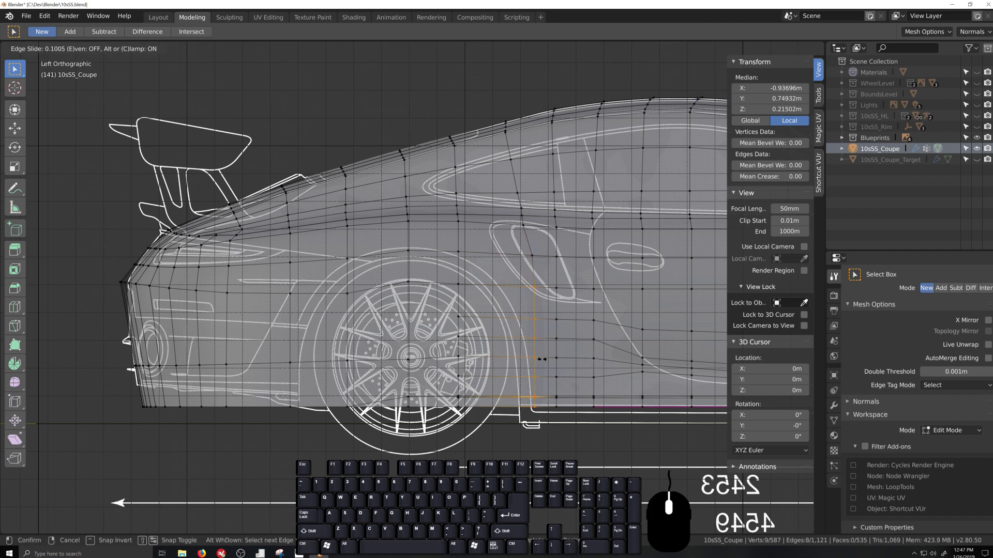
pyautogui.click(549, 361)
pyautogui.keyDown('shift'); pyautogui.click(538, 288); pyautogui.keyUp('shift')
pyautogui.press('g')
pyautogui.press('g')
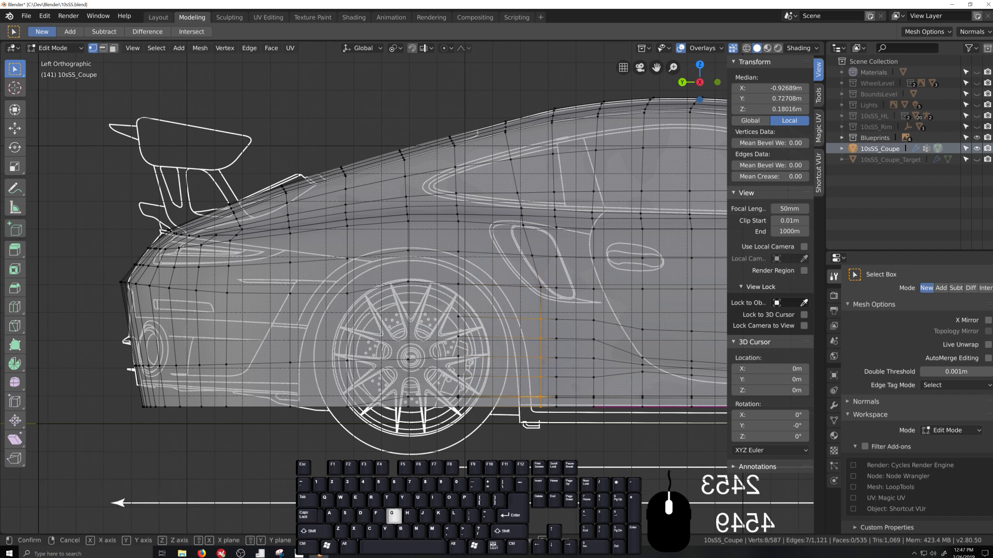
pyautogui.click(559, 365)
# Deselect one more upper vertex of that run and slide its lowest section forward by 0.360.
pyautogui.keyDown('shift'); pyautogui.click(546, 319); pyautogui.keyUp('shift')
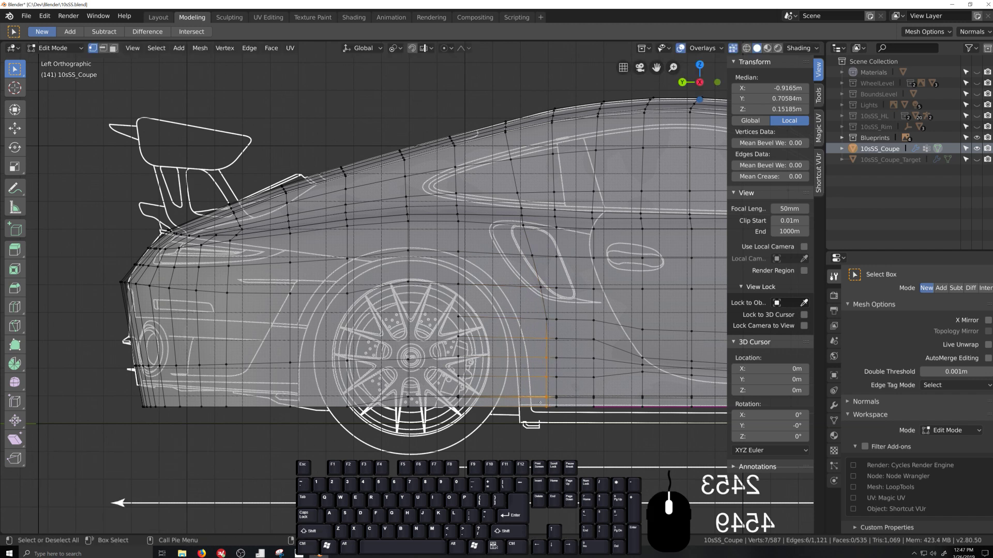
pyautogui.press('g')
pyautogui.press('g')
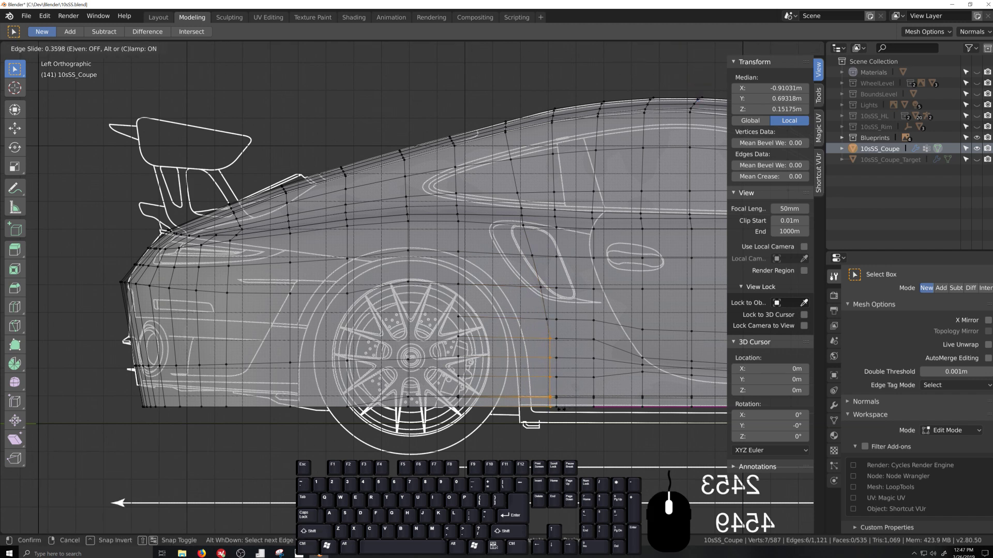
pyautogui.click(560, 277)
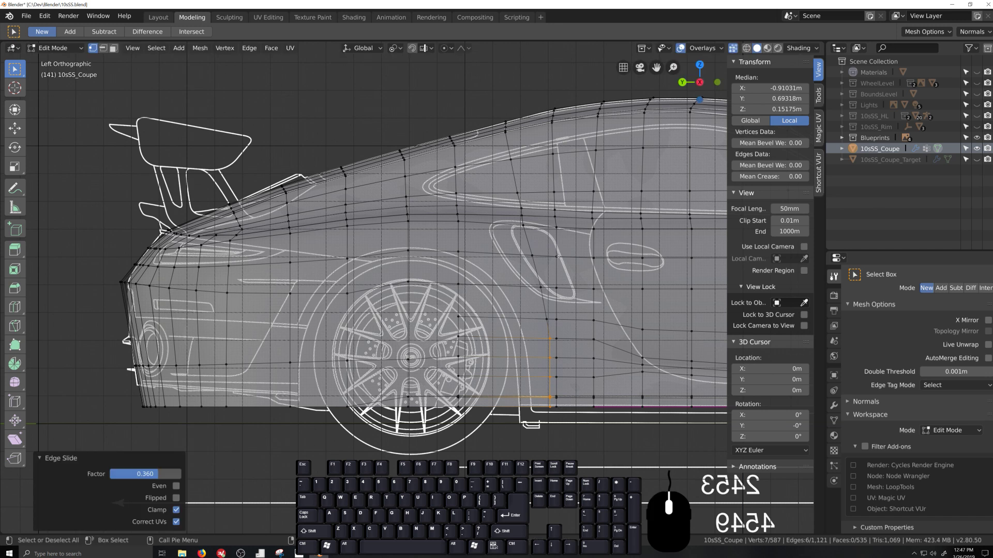
# Select the next vertical edge run forward, from below the side vent to the sill, and slide it forward by about 0.20.
pyautogui.click(557, 256)
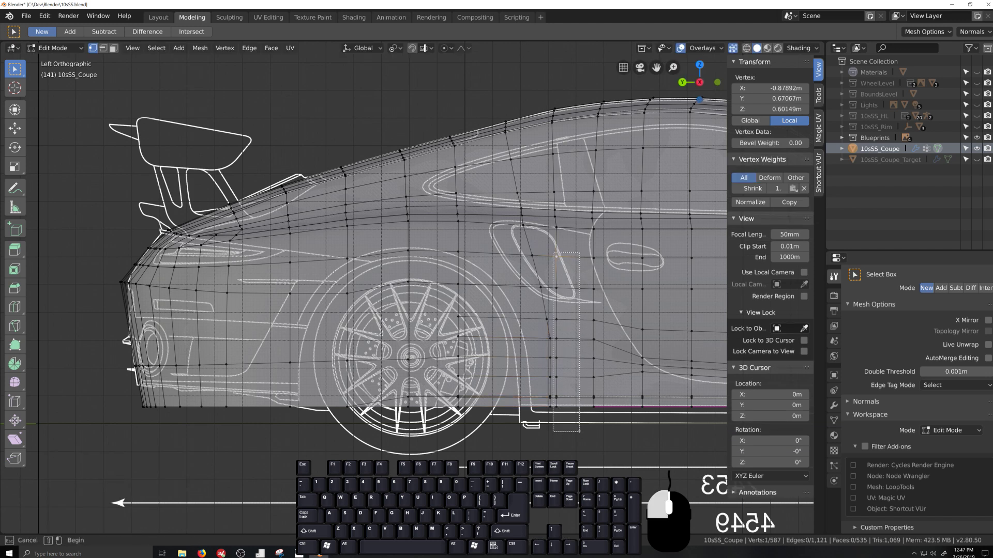
pyautogui.keyDown('ctrl'); pyautogui.click(555, 406); pyautogui.keyUp('ctrl')
pyautogui.press('g')
pyautogui.press('g')
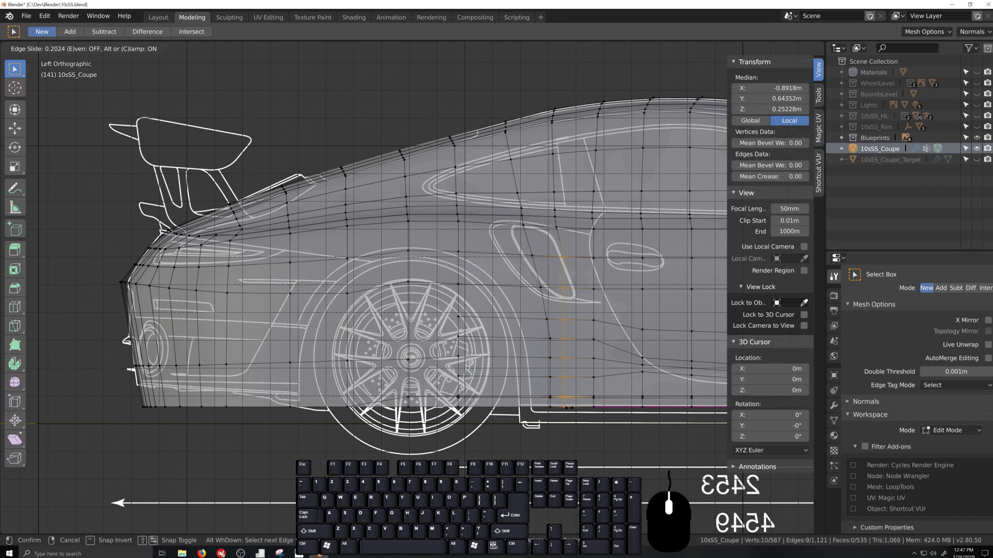
pyautogui.click(569, 408)
# Remove the top vertex of this second run from the selection and slide the rest forward with a factor of -0.278.
pyautogui.keyDown('shift'); pyautogui.click(563, 257); pyautogui.keyUp('shift')
pyautogui.press('g')
pyautogui.press('g')
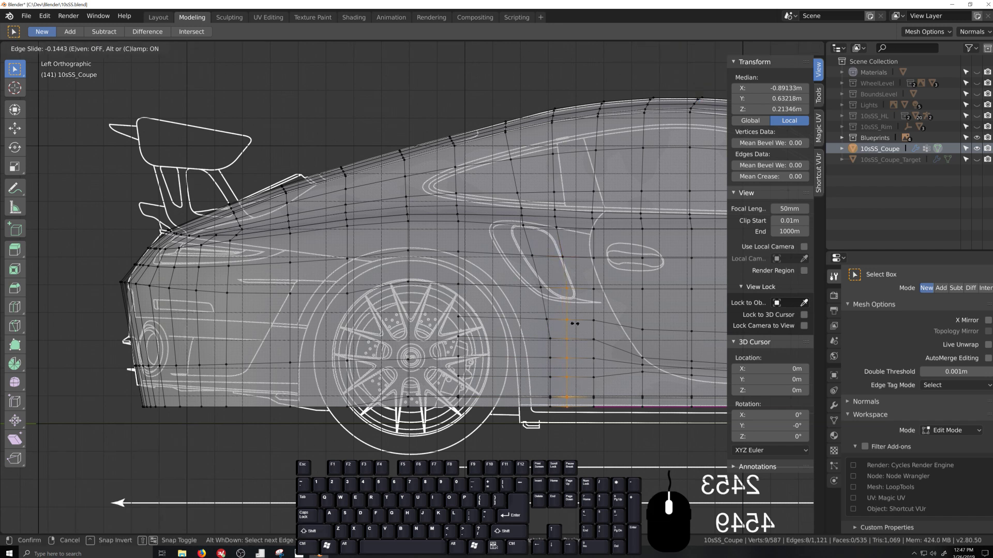
pyautogui.click(577, 323)
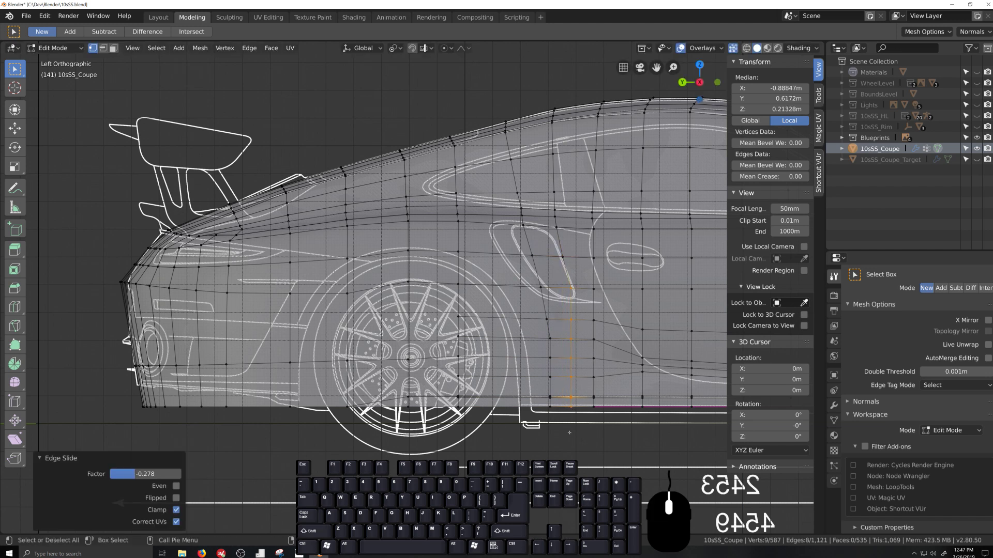
# Slide the single vertex where the first run bends ahead of the rear wheel by 0.023 along its horizontal edge.
pyautogui.click(550, 338)
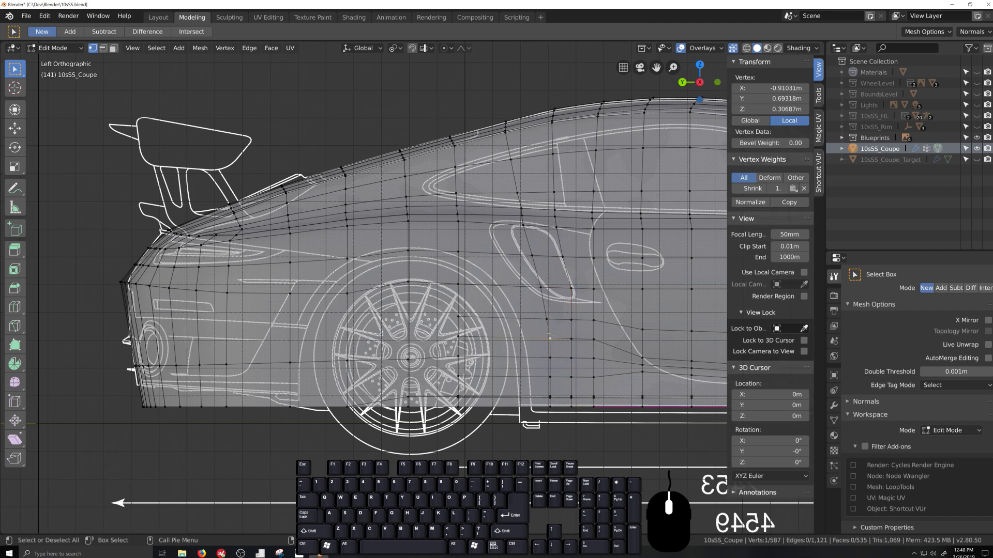
pyautogui.press('g')
pyautogui.press('g')
pyautogui.click(556, 337)
pyautogui.scroll(-2, 510, 413)
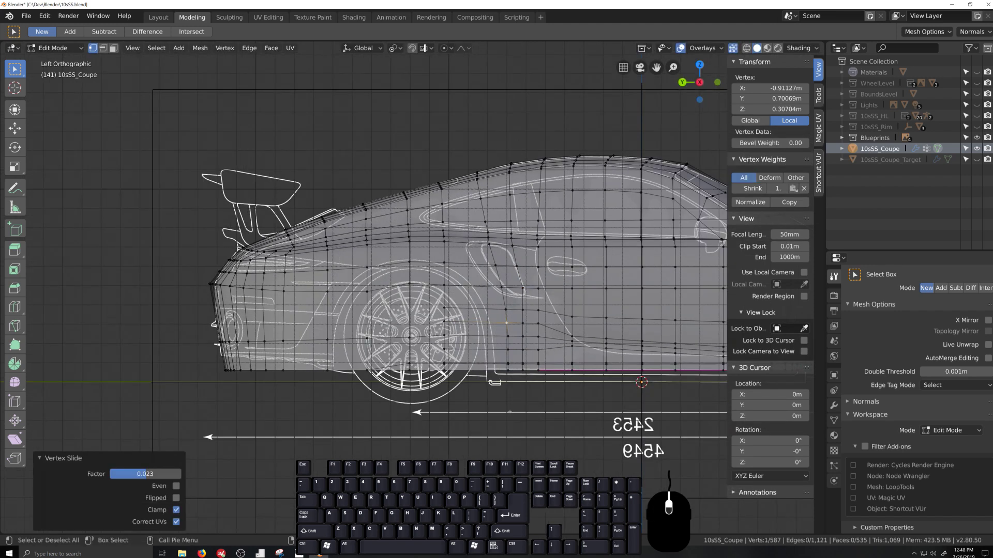
# Select the horizontal edge run over the top of the rear wheel arch and slide it down by about 0.09.
pyautogui.scroll(3, 484, 385)
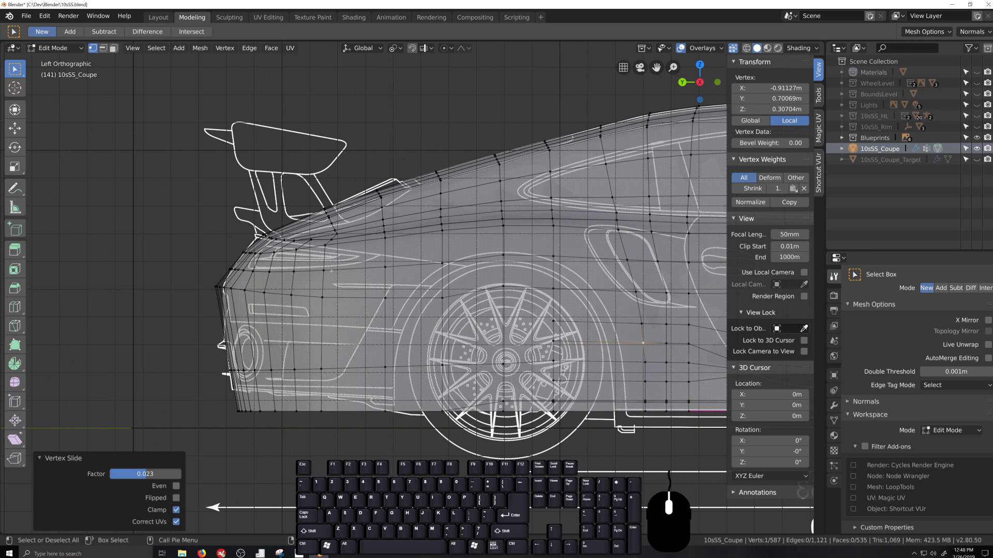
pyautogui.scroll(-2, 553, 265)
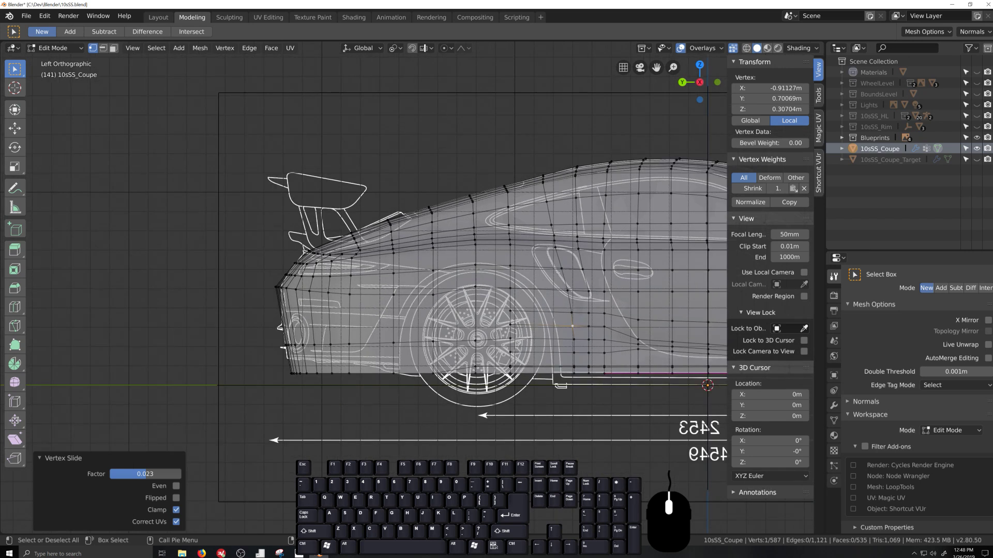
pyautogui.scroll(1, 558, 273)
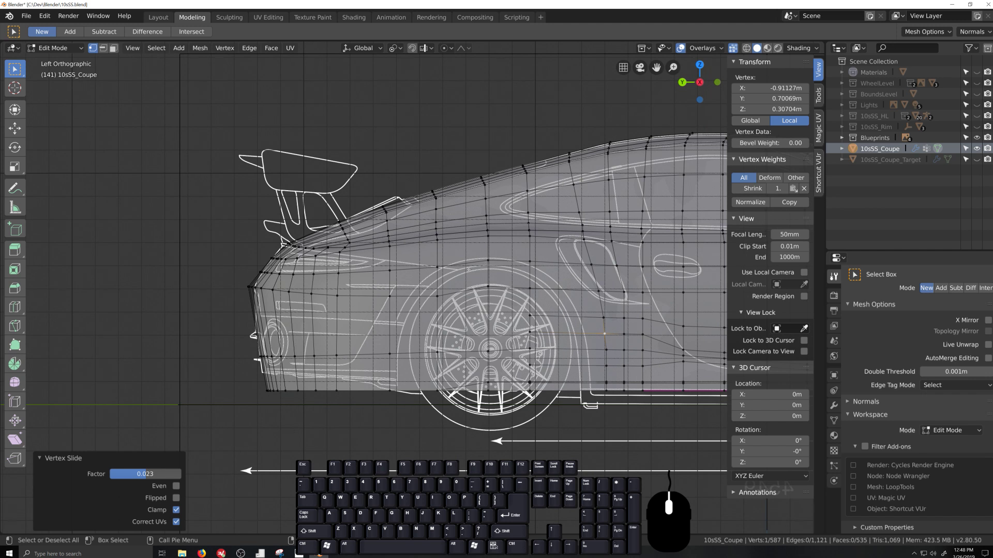
pyautogui.click(539, 261)
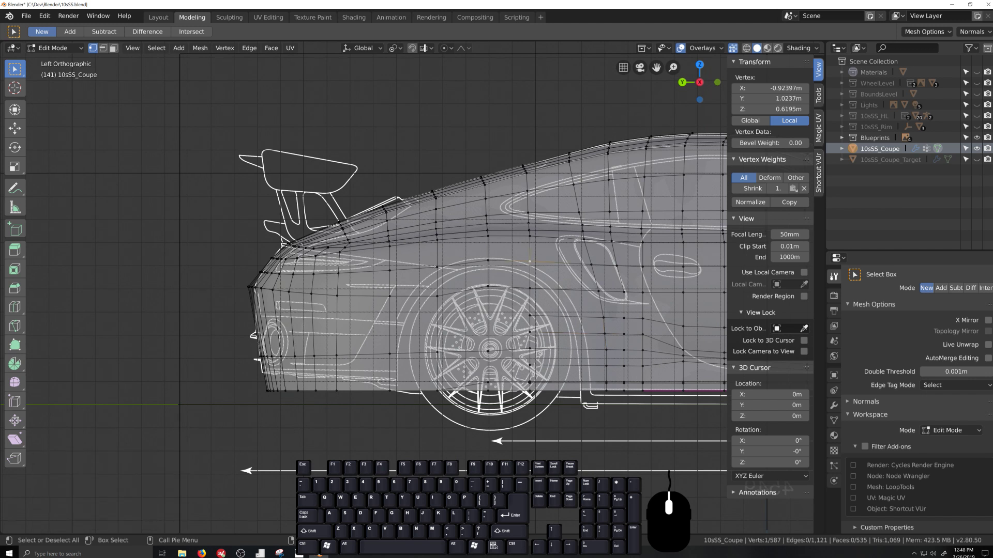
pyautogui.keyDown('ctrl'); pyautogui.keyDown('shift'); pyautogui.click(436, 267); pyautogui.keyUp('shift'); pyautogui.keyUp('ctrl')
pyautogui.keyDown('shift'); pyautogui.click(591, 264); pyautogui.keyUp('shift')
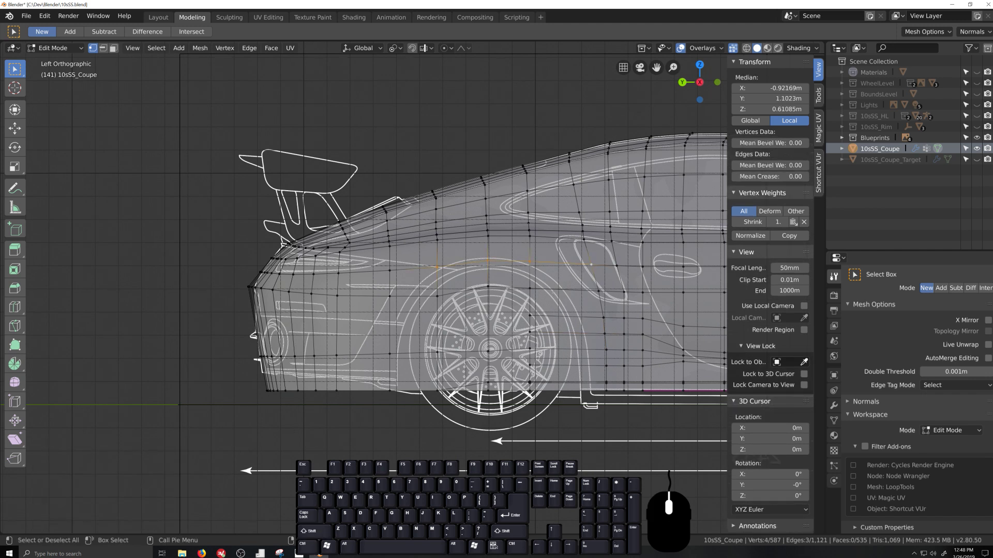
pyautogui.keyDown('shift'); pyautogui.click(389, 271); pyautogui.keyUp('shift')
pyautogui.press('g')
pyautogui.press('g')
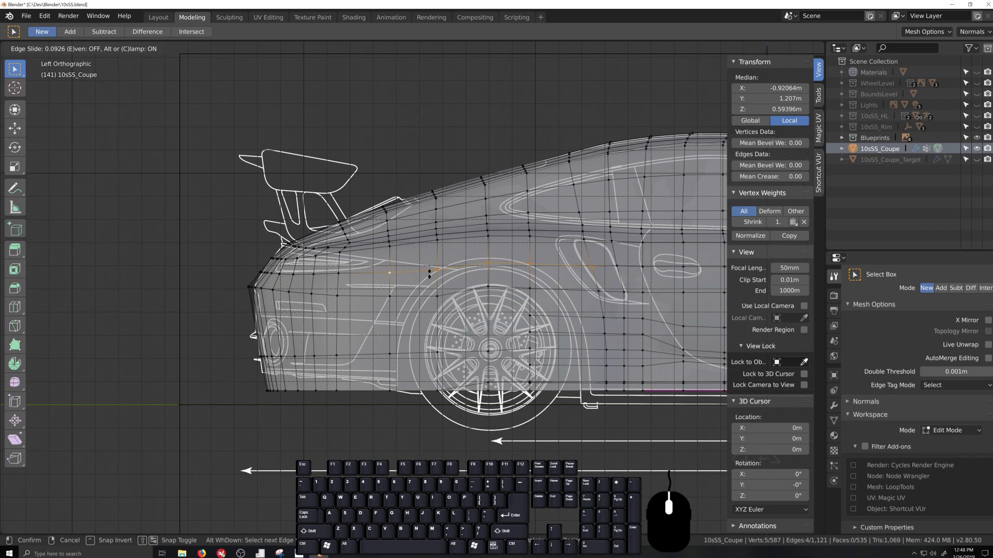
pyautogui.click(429, 274)
# Deselect both end vertices of the run over the rear arch and slide the three middle vertices down by about 0.13.
pyautogui.keyDown('shift'); pyautogui.click(389, 273); pyautogui.keyUp('shift')
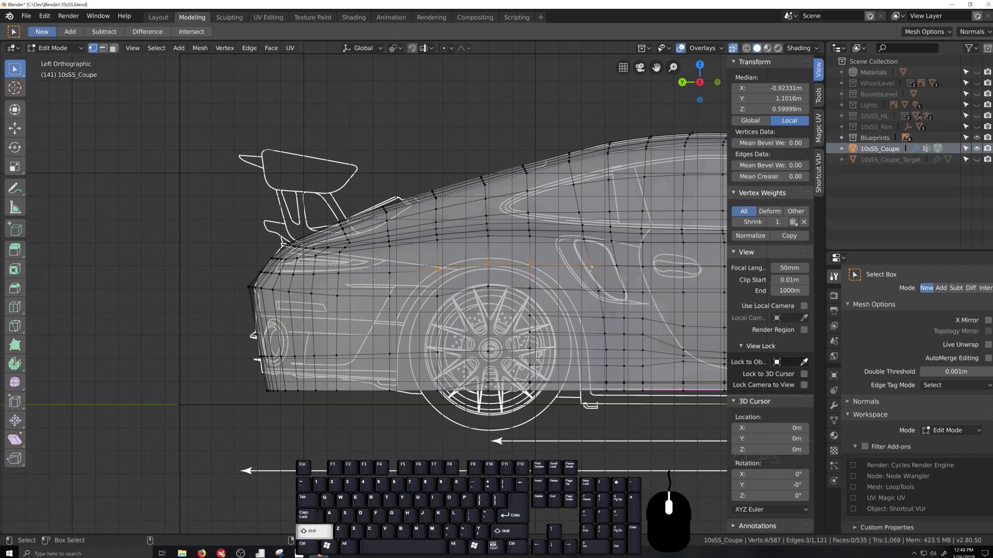
pyautogui.keyDown('shift'); pyautogui.click(594, 270); pyautogui.keyUp('shift')
pyautogui.press('g')
pyautogui.press('g')
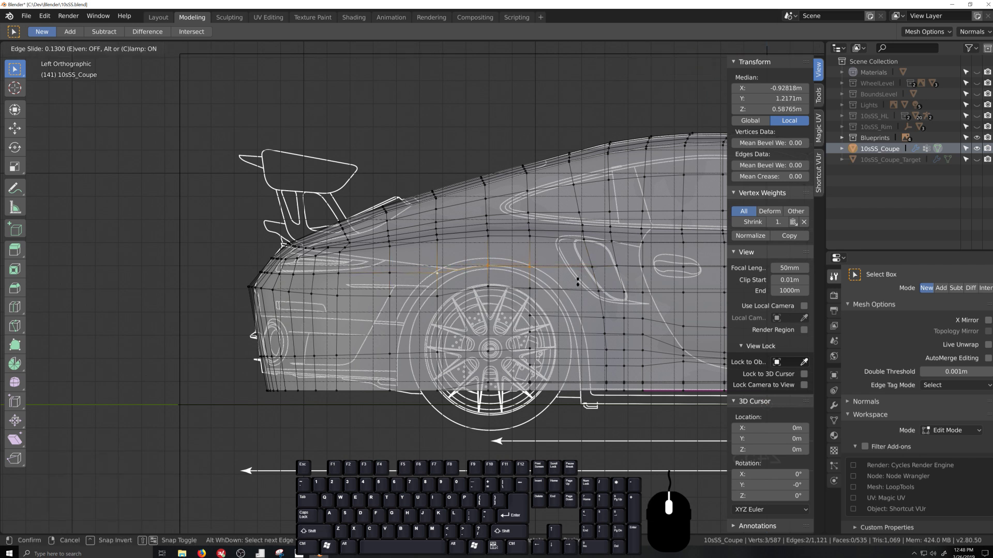
pyautogui.click(574, 281)
# Add a centred horizontal loop cut from the rear bumper to the wheel and a centred vertical loop cut on each side of the wheel's middle.
pyautogui.click(488, 268)
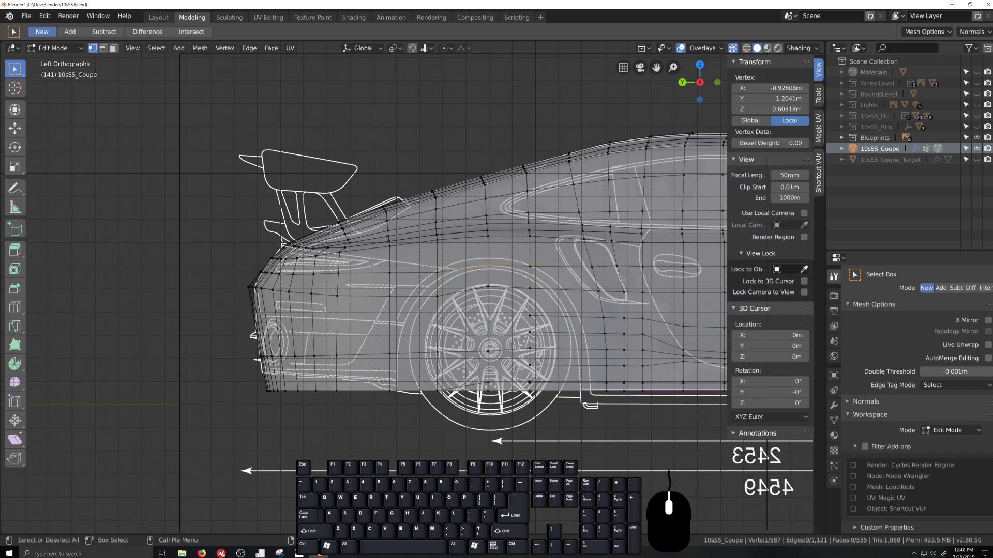
pyautogui.hotkey('ctrl', 'r')
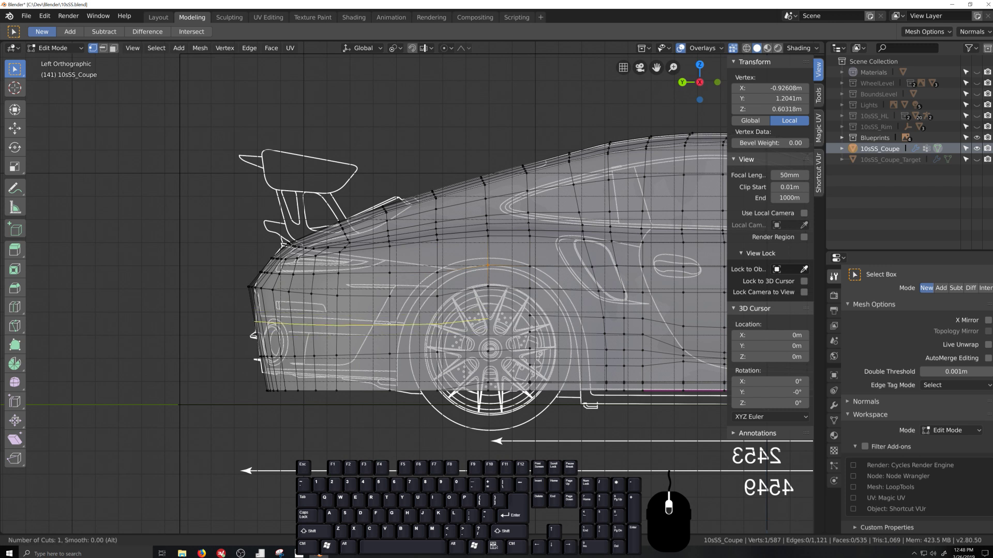
pyautogui.click(389, 324)
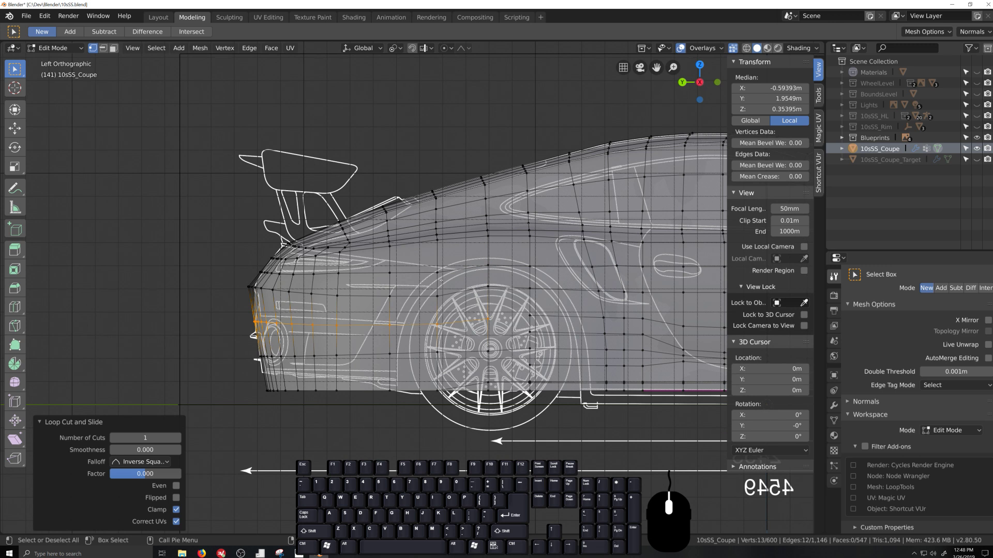
pyautogui.hotkey('ctrl', 'r')
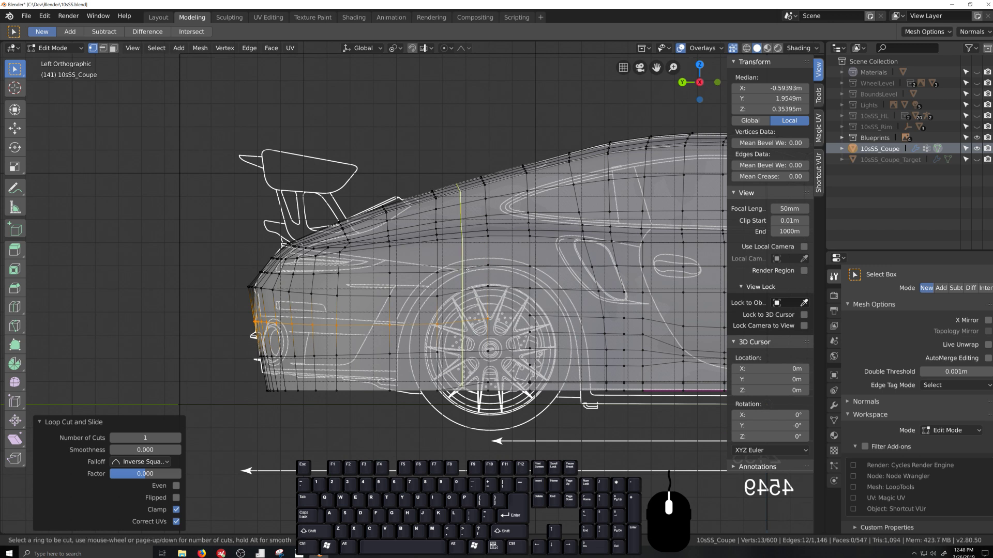
pyautogui.click(461, 290)
pyautogui.hotkey('ctrl', 'r')
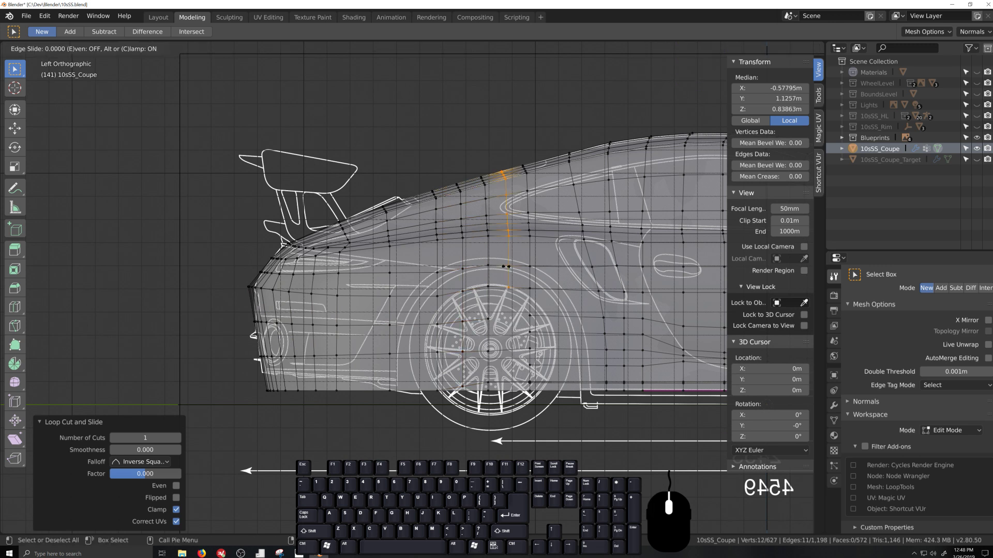
pyautogui.click(502, 266)
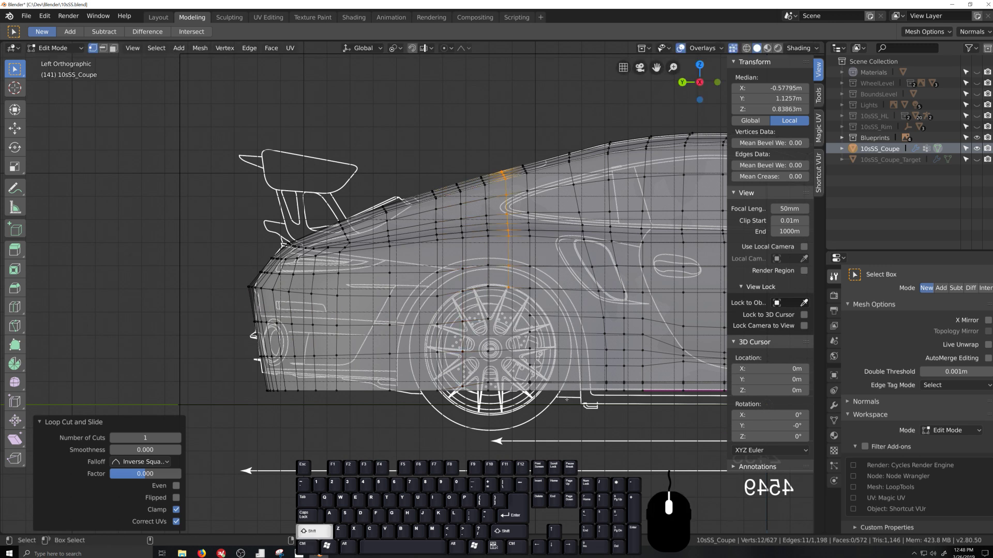
# Select the vertical edge run behind the rear wheel down to the bumper's lower edge and slide it rearward by 0.078.
pyautogui.scroll(2, 566, 402)
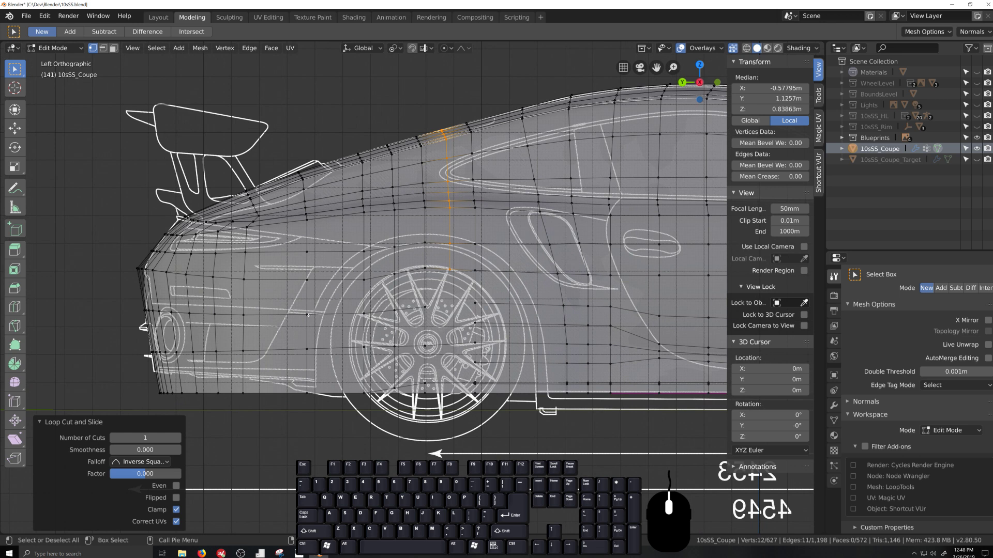
pyautogui.click(309, 257)
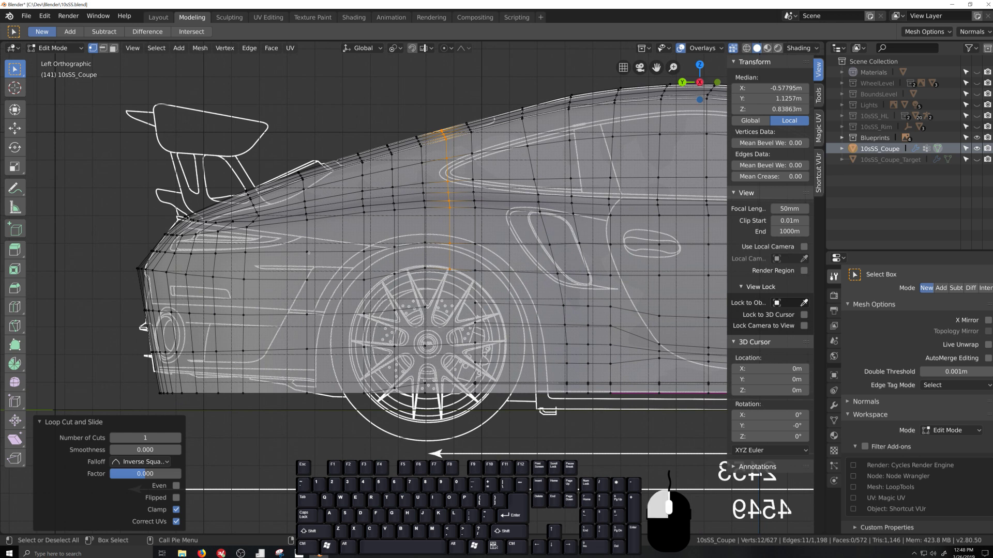
pyautogui.keyDown('ctrl'); pyautogui.keyDown('shift'); pyautogui.click(314, 398); pyautogui.keyUp('shift'); pyautogui.keyUp('ctrl')
pyautogui.press('g')
pyautogui.press('g')
pyautogui.click(309, 398)
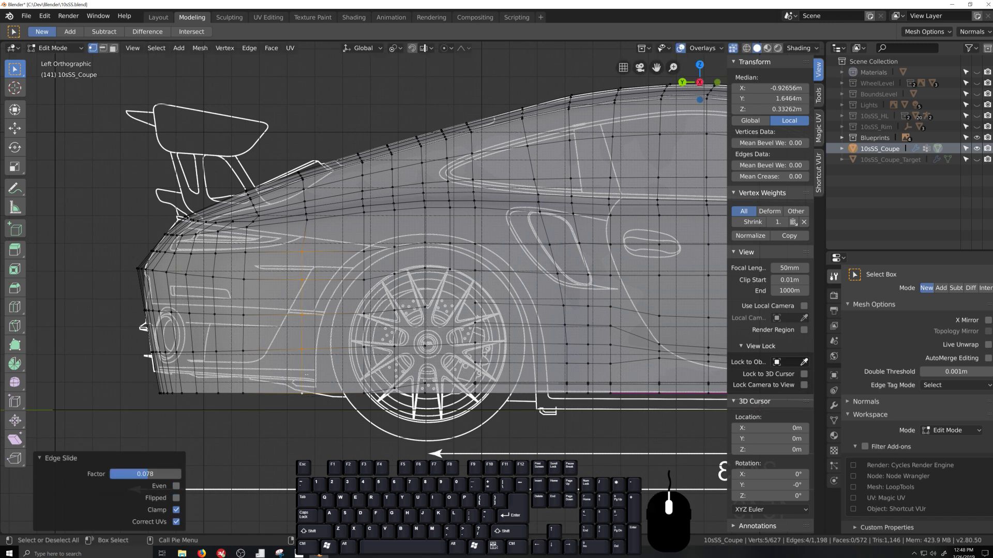
# Taper the run behind the rear wheel by sliding its lower vertices rearward twice, by about 0.07 each, dropping the top vertex between slides.
pyautogui.press('g')
pyautogui.press('g')
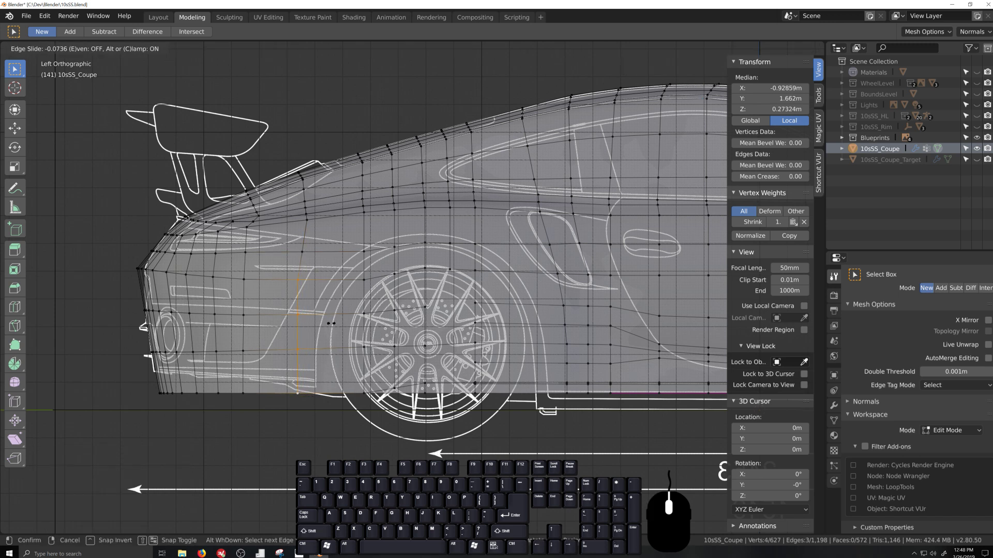
pyautogui.click(333, 323)
pyautogui.keyDown('shift'); pyautogui.click(296, 286); pyautogui.keyUp('shift')
pyautogui.press('g')
pyautogui.press('g')
pyautogui.click(321, 336)
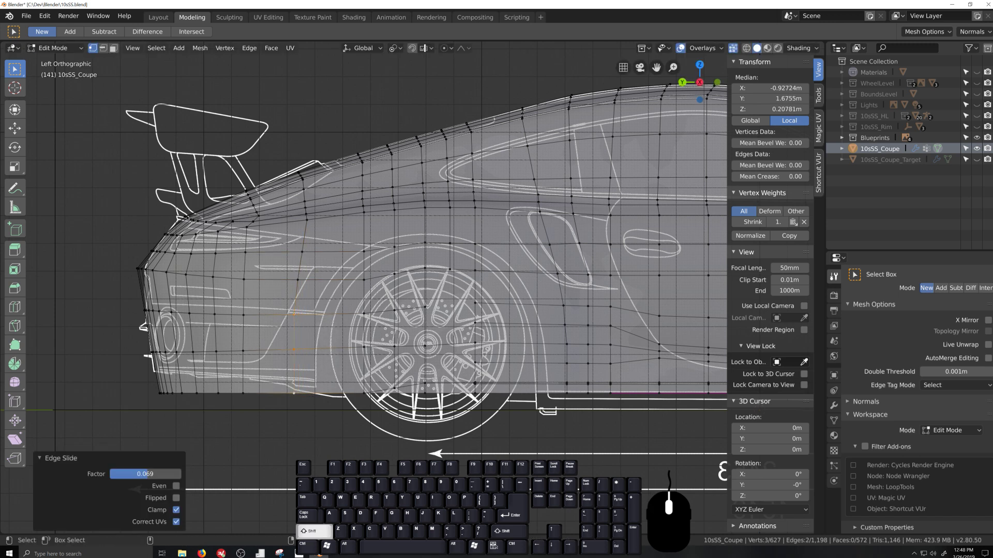
# Finish tapering the run behind the rear wheel by sliding the lower two vertices rearward by 0.077, dropping the upper one, then sliding the bottom vertex by 0.111.
pyautogui.keyDown('shift'); pyautogui.click(294, 318); pyautogui.keyUp('shift')
pyautogui.press('g')
pyautogui.press('g')
pyautogui.click(321, 385)
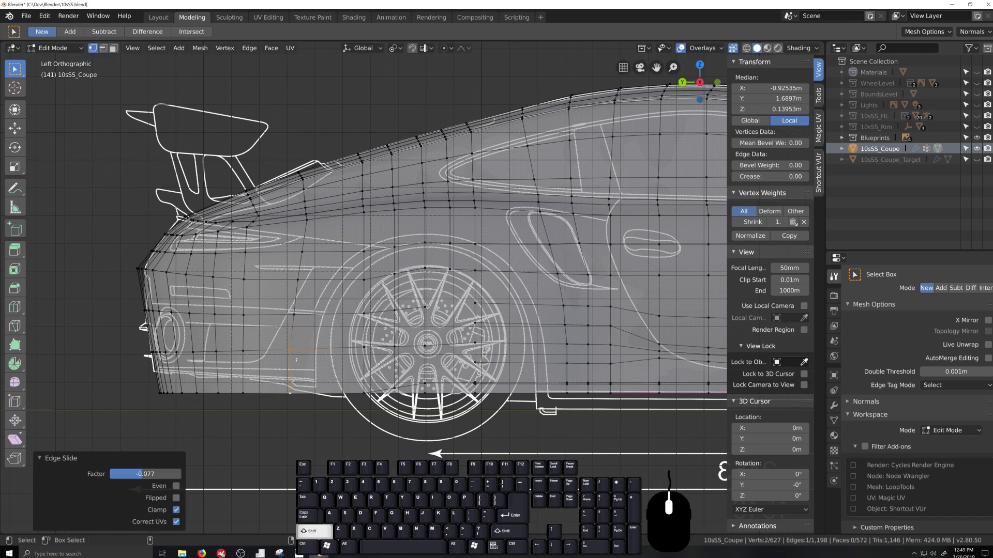
pyautogui.keyDown('shift'); pyautogui.click(290, 350); pyautogui.keyUp('shift')
pyautogui.press('g')
pyautogui.press('g')
pyautogui.click(408, 455)
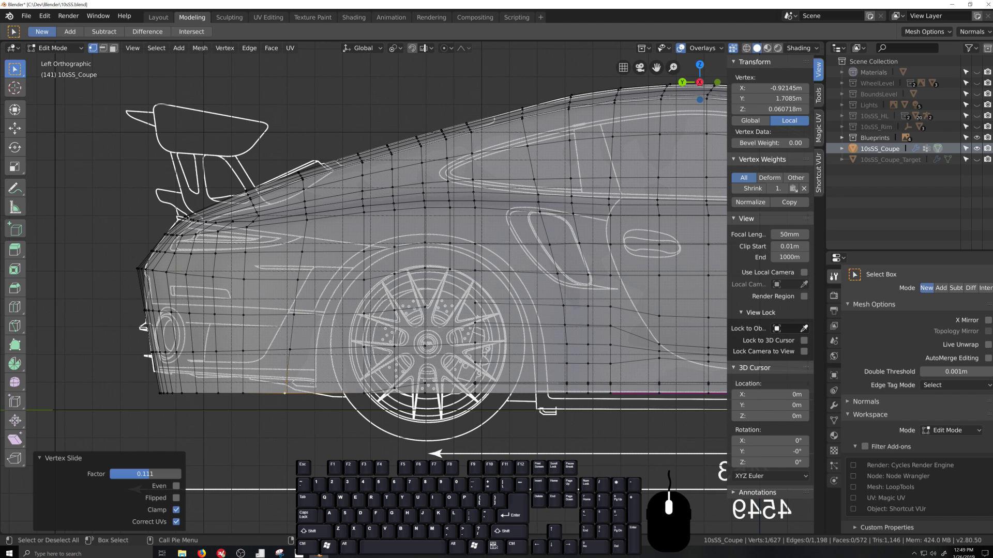
# Knife-cut along the rear side of the wheel arch, from the body's lower edge up the blueprint curve to just behind the arch's top.
pyautogui.press('k')
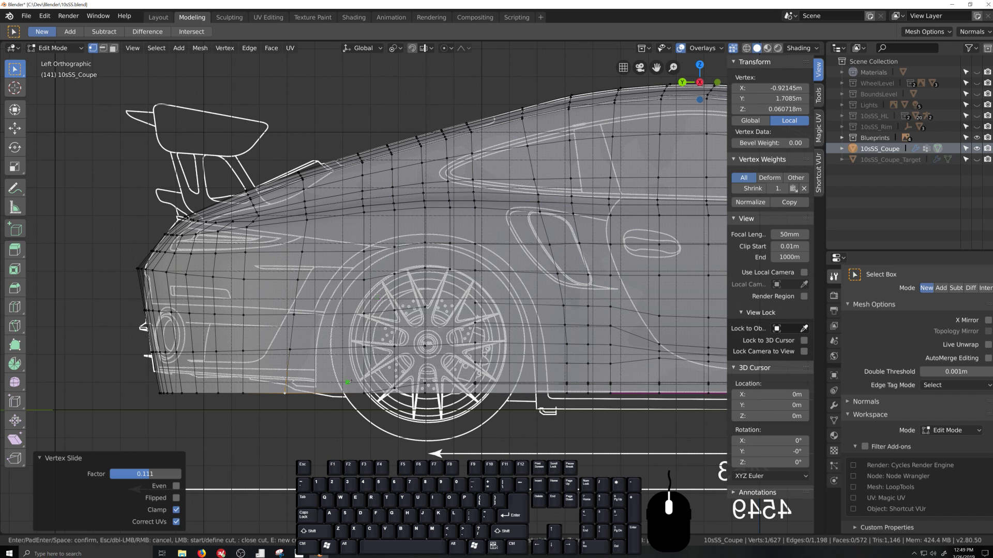
pyautogui.click(315, 393)
pyautogui.click(315, 349)
pyautogui.click(324, 314)
pyautogui.click(344, 280)
pyautogui.click(364, 259)
pyautogui.click(396, 247)
pyautogui.press('KP_Enter')
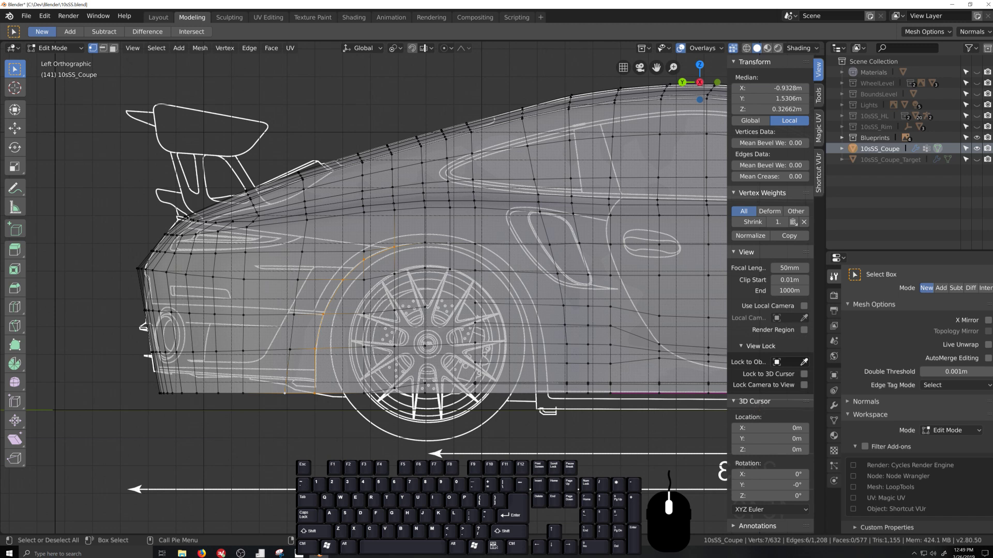
# Knife-cut from the top of the wheel arch along the front side of the blueprint curve down to the body's lower edge.
pyautogui.press('k')
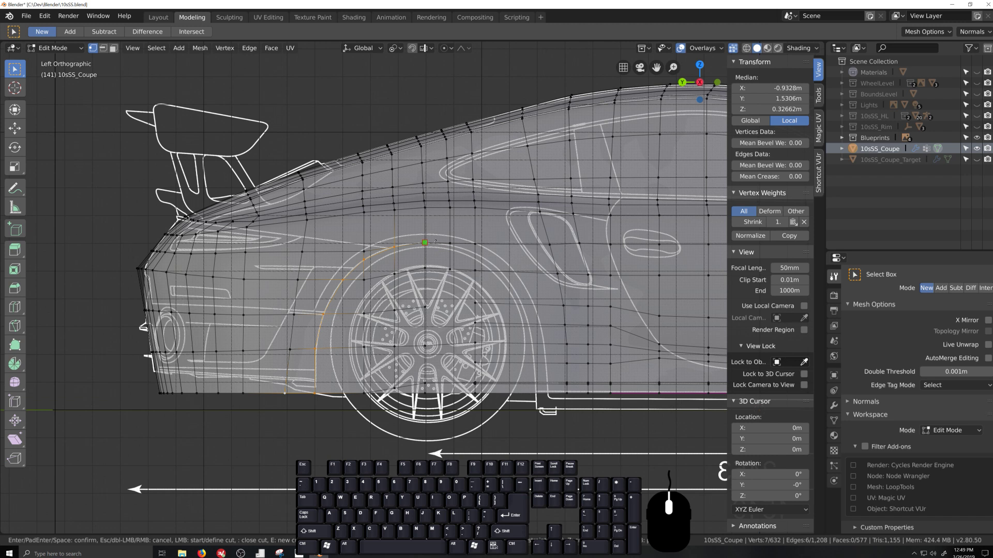
pyautogui.click(450, 243)
pyautogui.click(474, 253)
pyautogui.click(499, 272)
pyautogui.click(522, 305)
pyautogui.click(528, 324)
pyautogui.click(532, 344)
pyautogui.click(543, 420)
pyautogui.press('Return')
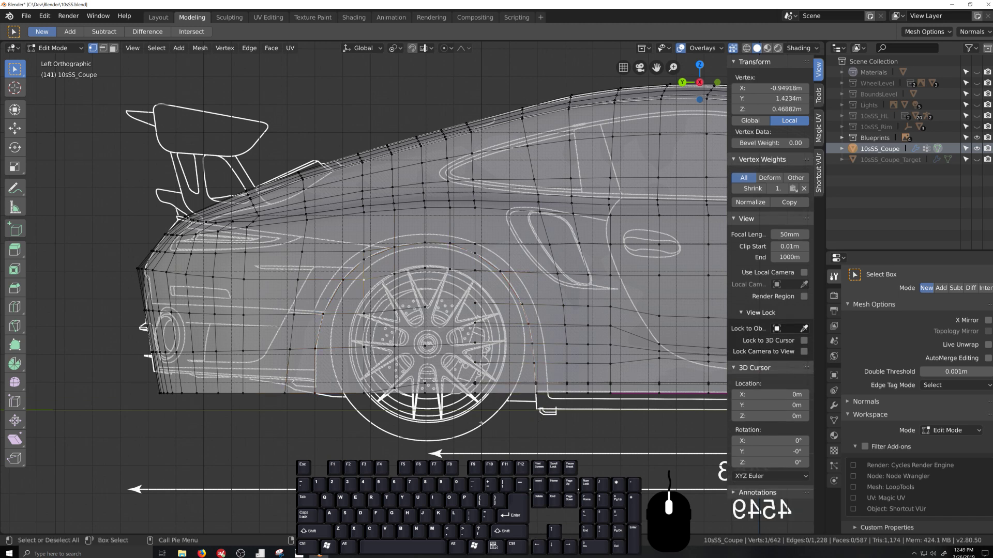
# Select the mesh vertices inside the rear wheel arch outline and delete them to open up the wheel cutout.
pyautogui.keyDown('ctrl'); pyautogui.keyDown('shift'); pyautogui.click(363, 280); pyautogui.keyUp('shift'); pyautogui.keyUp('ctrl')
pyautogui.moveTo(481, 265); pyautogui.dragTo(361, 435)
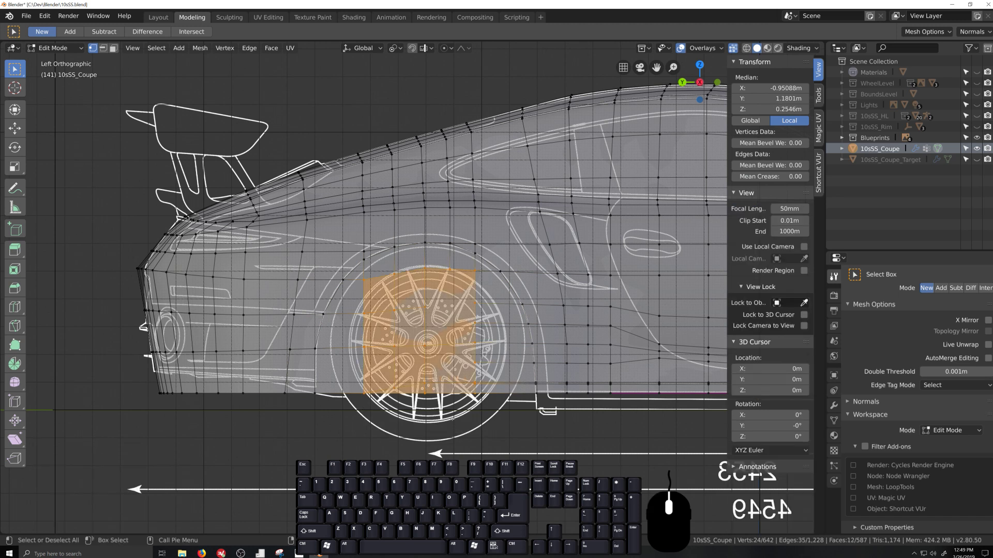
pyautogui.press('x')
pyautogui.click(445, 405)
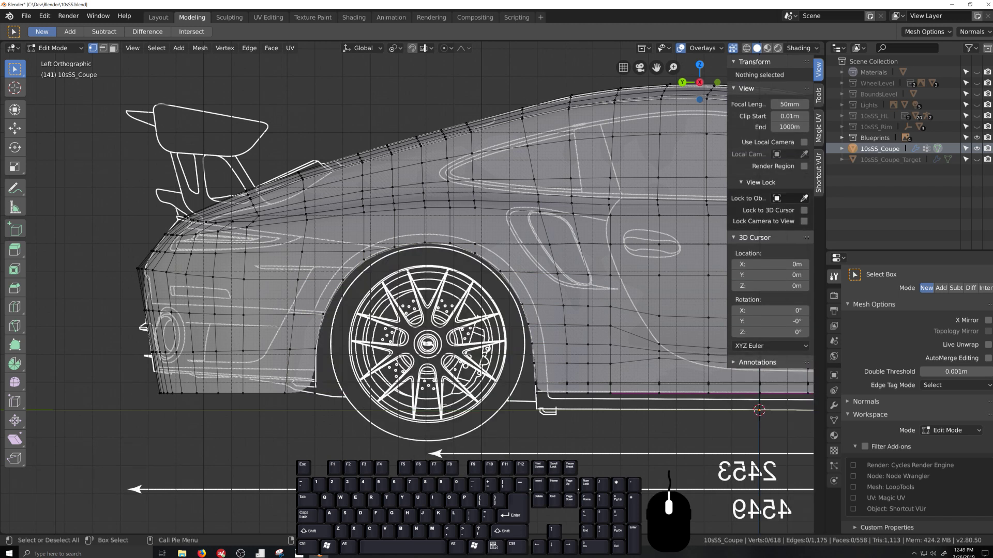
# Enable AutoMerge Editing and slide the vertex above the arch's rear upper curve fully down onto the arch-edge vertex to merge them.
pyautogui.scroll(5, 393, 438)
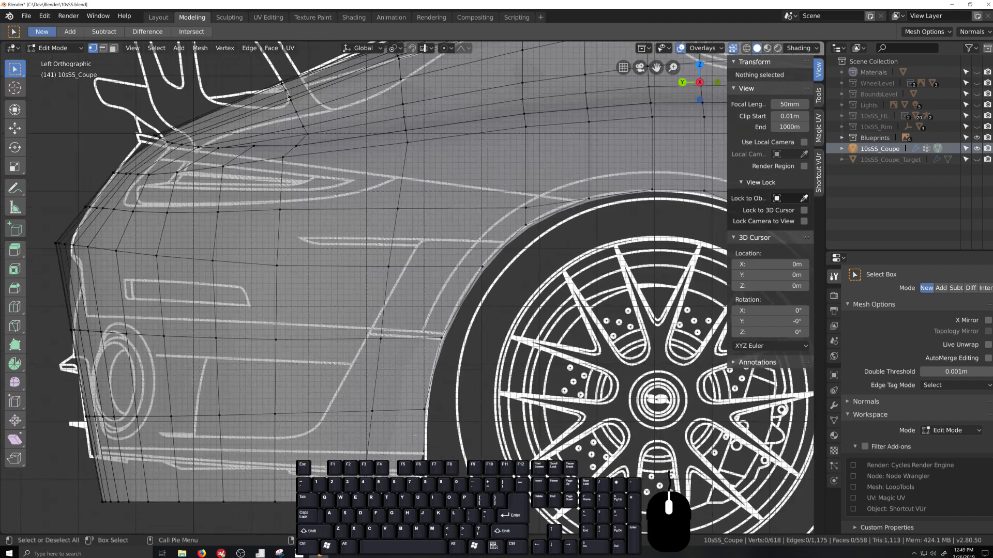
pyautogui.keyDown('shift'); pyautogui.moveTo(492, 308); pyautogui.dragTo(518, 360, button='middle'); pyautogui.keyUp('shift')
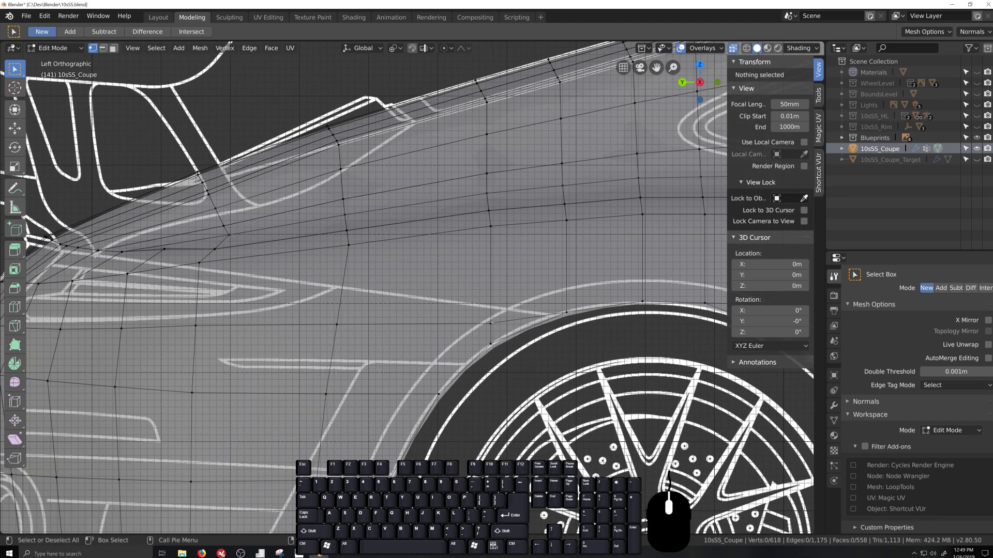
pyautogui.click(491, 323)
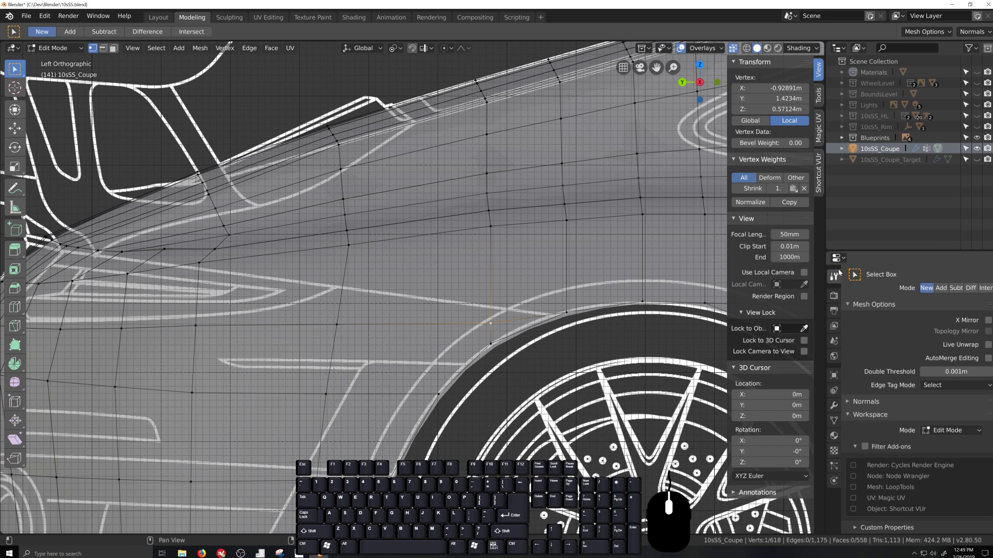
pyautogui.click(971, 357)
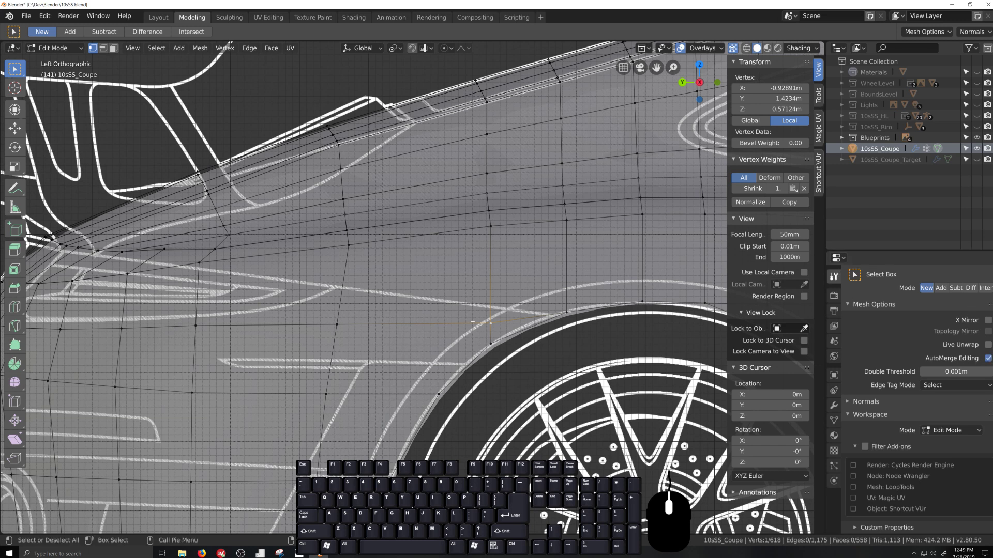
pyautogui.press('g')
pyautogui.press('g')
pyautogui.click(493, 382)
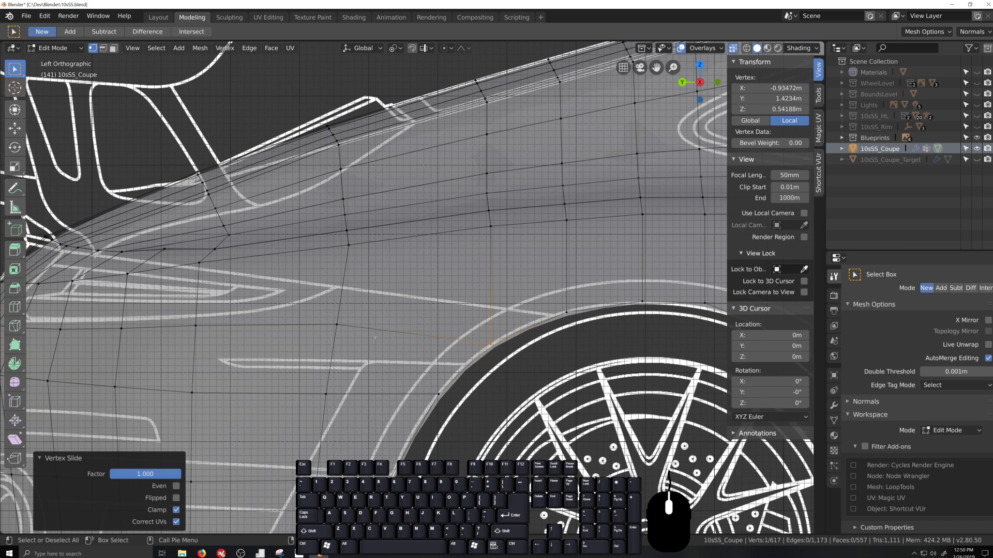
# Slide the vertex behind the merged arch vertex down its vertical edge by 0.186.
pyautogui.click(337, 324)
pyautogui.press('g')
pyautogui.press('g')
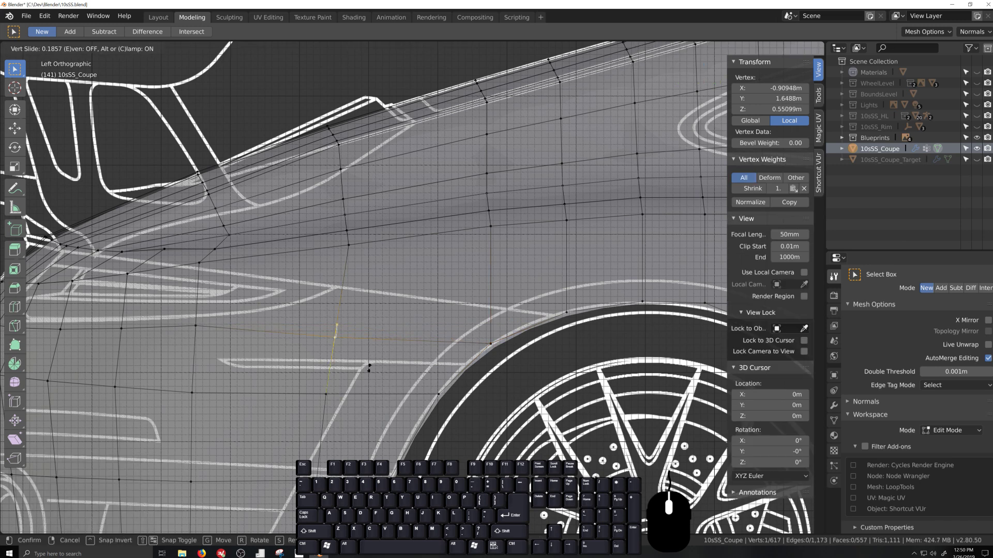
pyautogui.click(382, 267)
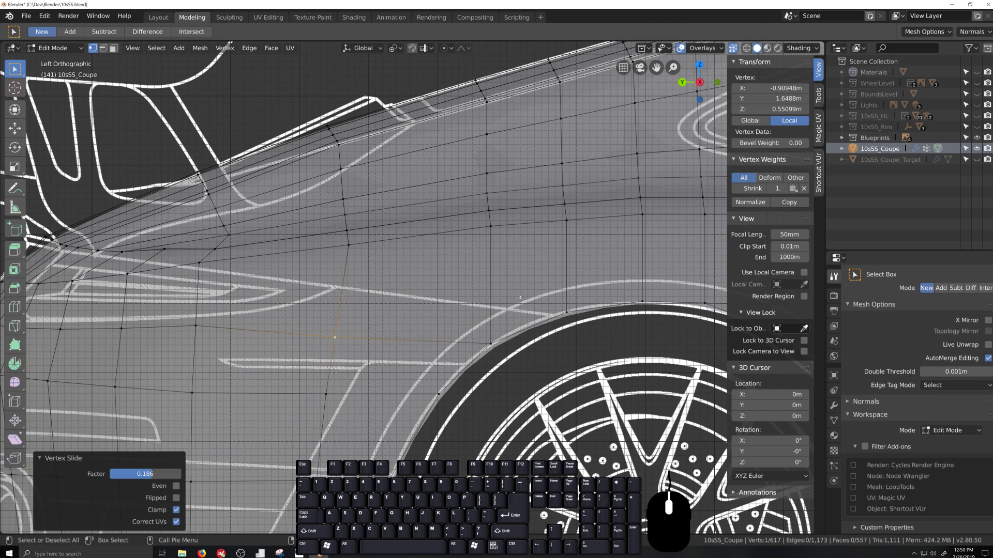
# Slide the vertex above the arch's front upper curve fully down onto the arch-edge vertex to merge them.
pyautogui.scroll(-3, 521, 298)
pyautogui.scroll(6, 525, 331)
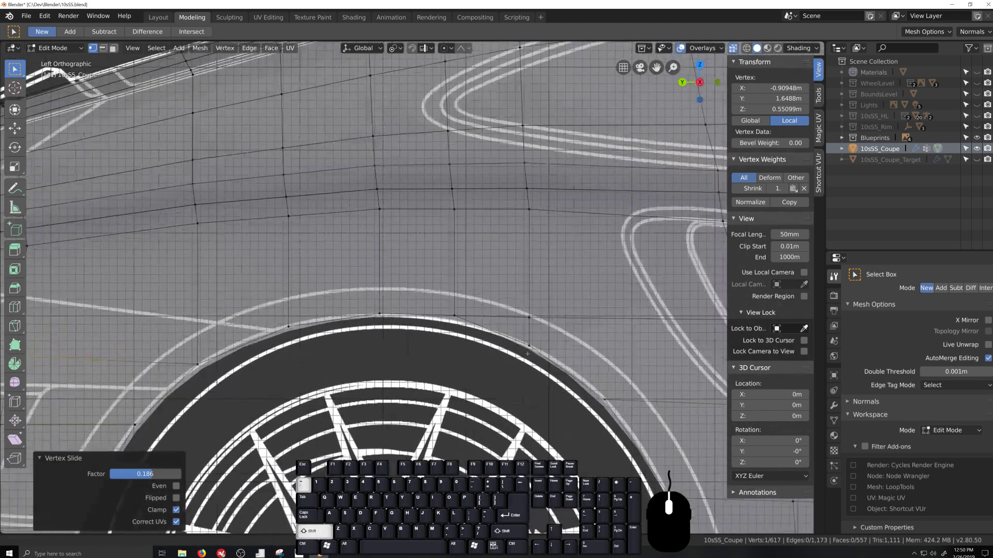
pyautogui.keyDown('shift'); pyautogui.moveTo(527, 354); pyautogui.dragTo(443, 340, button='middle'); pyautogui.keyUp('shift')
pyautogui.click(443, 304)
pyautogui.press('g')
pyautogui.press('g')
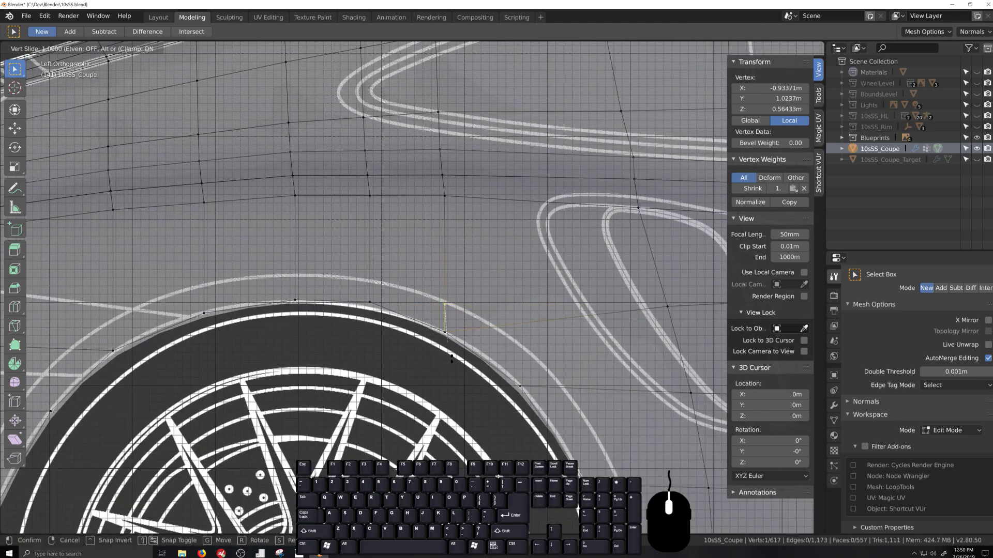
pyautogui.click(453, 373)
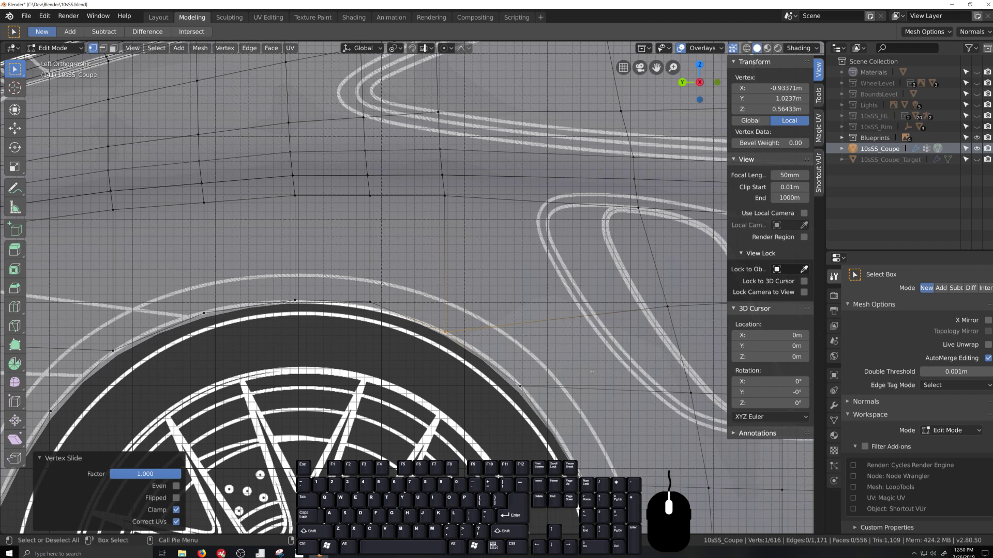
# Move the two lowest vertices on the rear side of the arch forward to the blueprint line, by about 0.003 m each.
pyautogui.scroll(-5, 592, 371)
pyautogui.scroll(4, 476, 340)
pyautogui.click(476, 340)
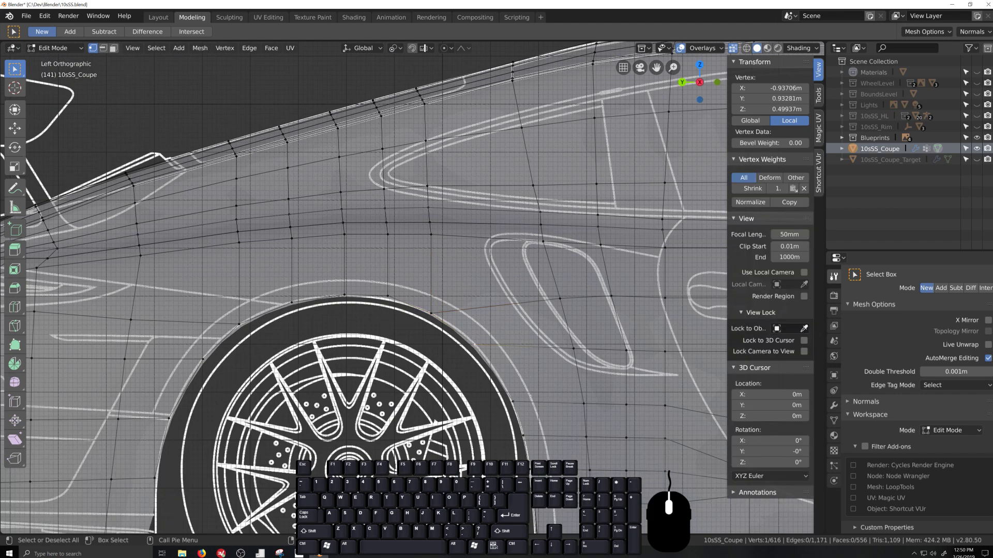
pyautogui.keyDown('shift'); pyautogui.moveTo(530, 396); pyautogui.dragTo(518, 303, button='middle'); pyautogui.keyUp('shift')
pyautogui.keyDown('shift'); pyautogui.moveTo(395, 392); pyautogui.dragTo(468, 373, button='middle'); pyautogui.keyUp('shift')
pyautogui.keyDown('shift'); pyautogui.moveTo(241, 460); pyautogui.dragTo(425, 400, button='middle'); pyautogui.keyUp('shift')
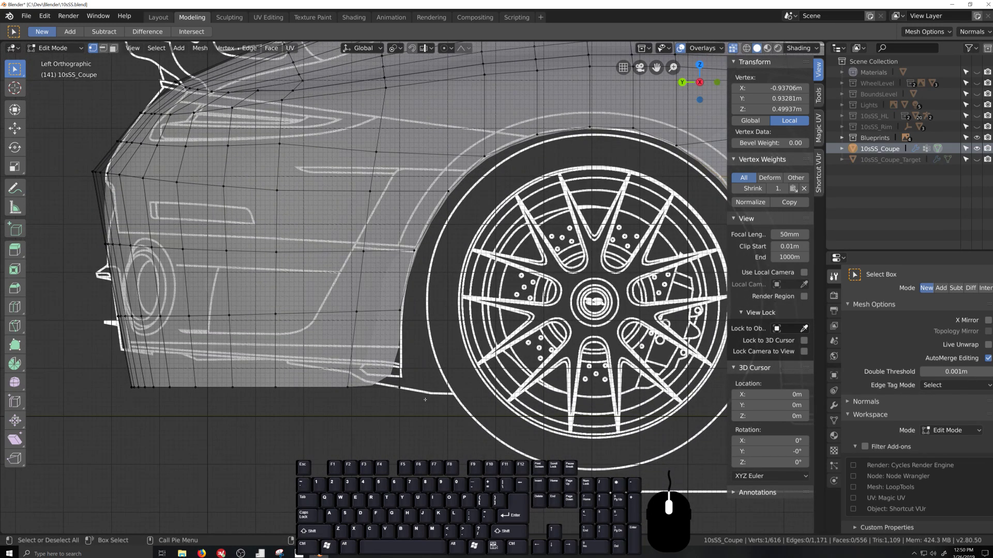
pyautogui.scroll(5, 425, 400)
pyautogui.keyDown('shift'); pyautogui.moveTo(438, 380); pyautogui.dragTo(458, 328, button='middle'); pyautogui.keyUp('shift')
pyautogui.click(400, 484)
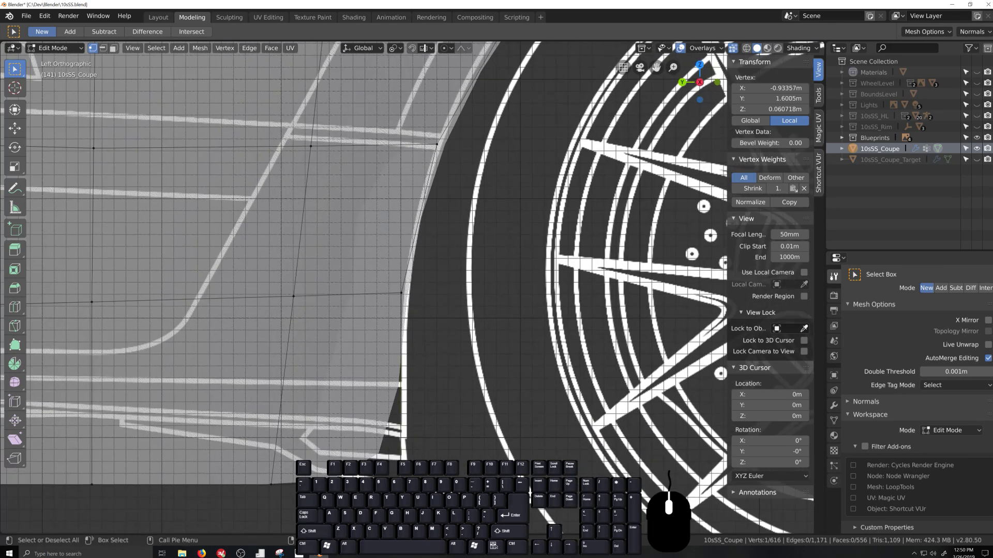
pyautogui.press('g')
pyautogui.click(401, 292)
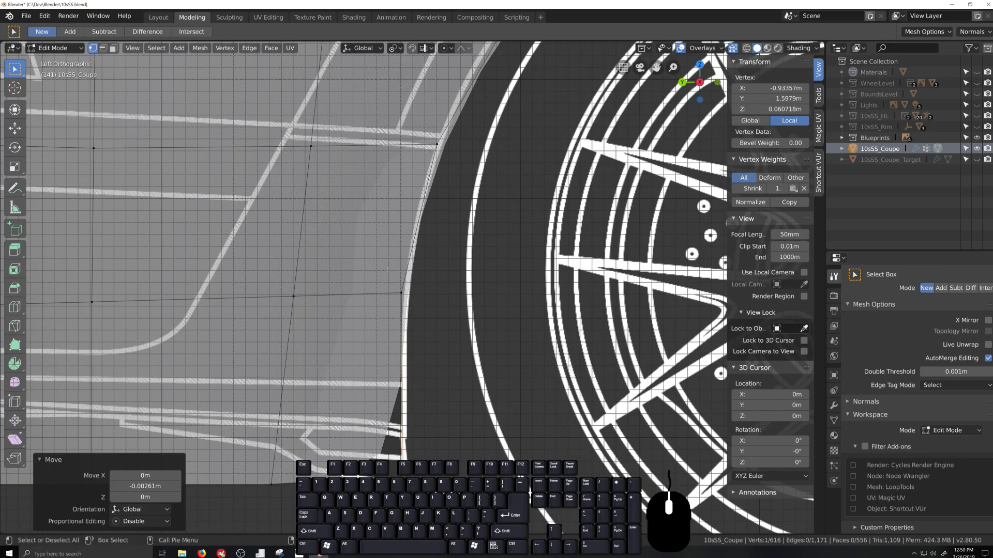
pyautogui.press('g')
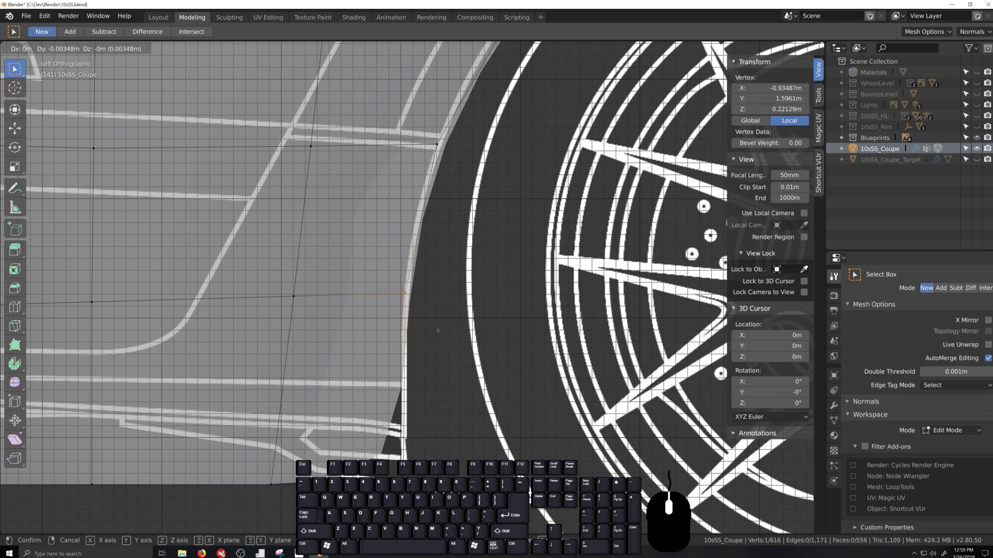
pyautogui.click(438, 330)
# Move the next vertex up the rear side of the arch about 0.0015 m forward onto the blueprint line.
pyautogui.hotkey('shift', '`')
pyautogui.keyDown('shift'); pyautogui.moveTo(468, 264); pyautogui.dragTo(444, 403, button='middle'); pyautogui.keyUp('shift')
pyautogui.click(424, 287)
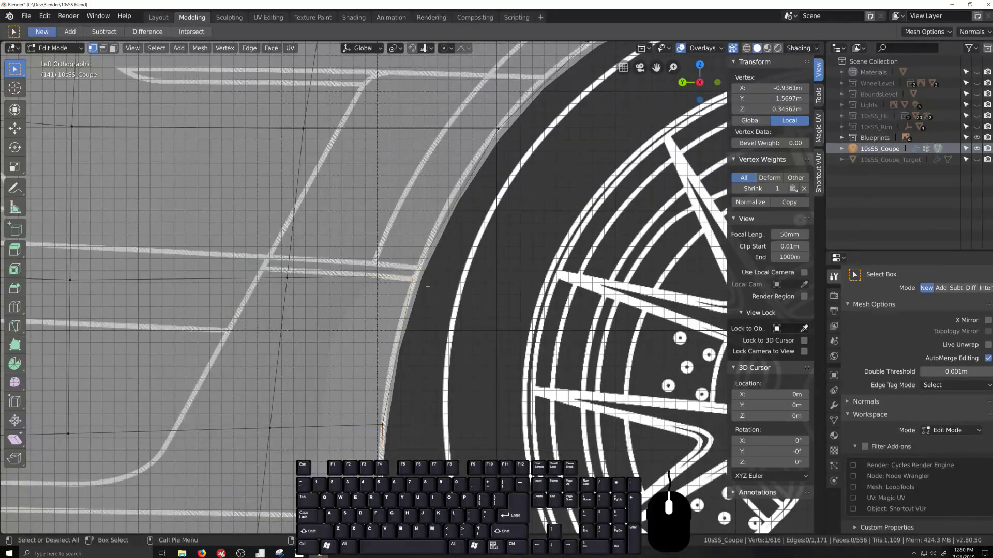
pyautogui.press('g')
pyautogui.click(446, 290)
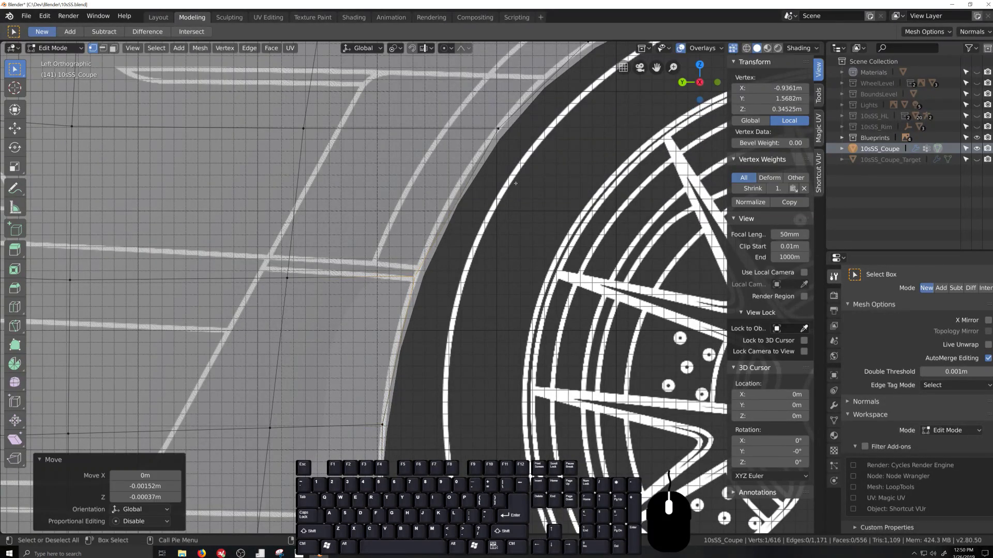
# Nudge the next two vertices up the rear side of the arch onto the blueprint curve, lowering the upper one by about 0.001 m.
pyautogui.hotkey('shift', '`')
pyautogui.click(399, 394)
pyautogui.press('g')
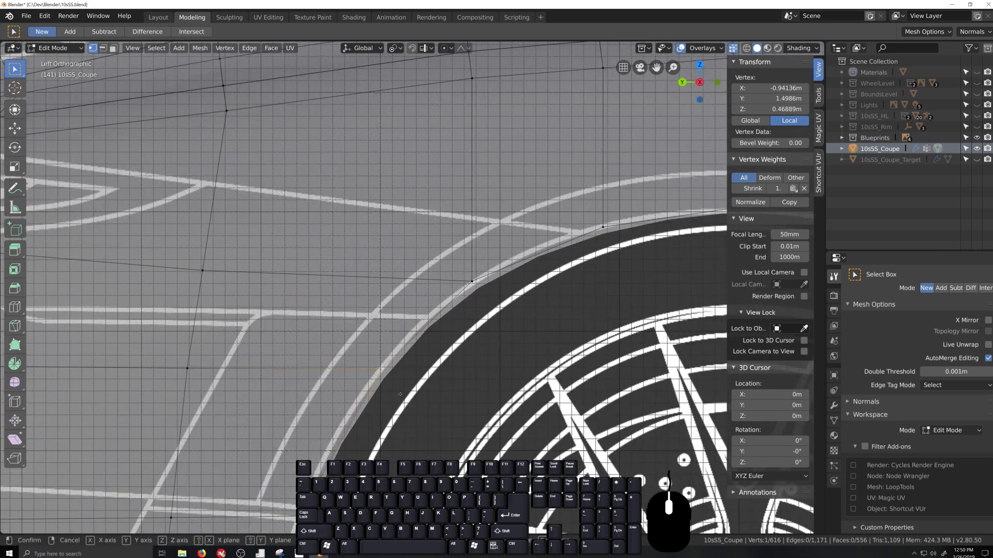
pyautogui.click(481, 258)
pyautogui.click(472, 280)
pyautogui.press('g')
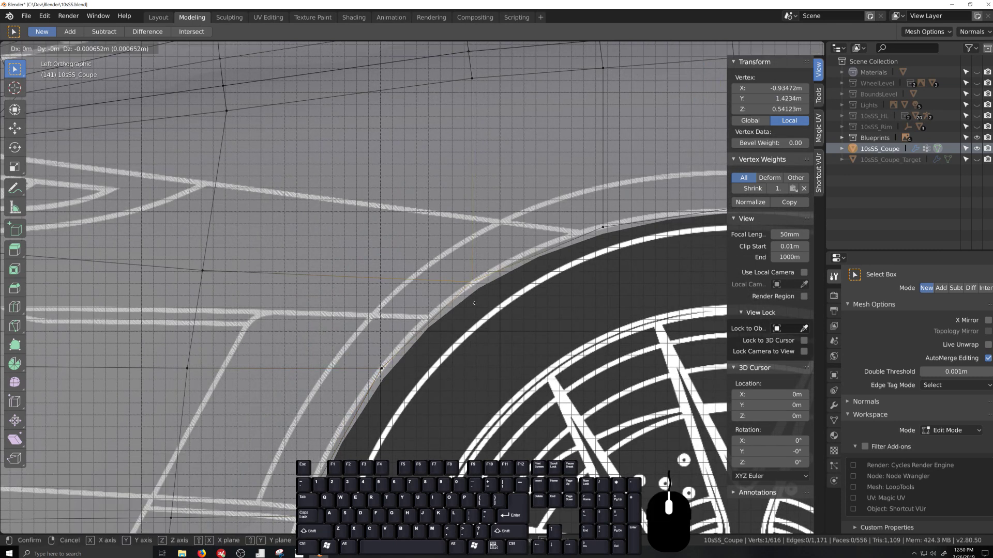
pyautogui.click(473, 289)
# Turn off AutoMerge Editing and fit the two topmost rear arch vertices to the blueprint curve, lowering the peak vertex by about 0.002 m.
pyautogui.keyDown('shift'); pyautogui.moveTo(603, 236); pyautogui.dragTo(423, 312, button='middle'); pyautogui.keyUp('shift')
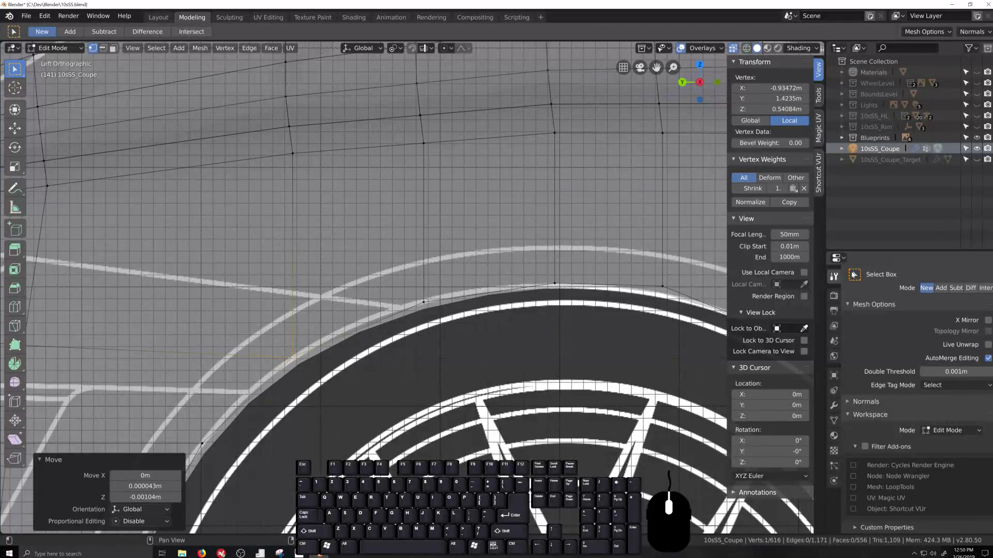
pyautogui.click(988, 358)
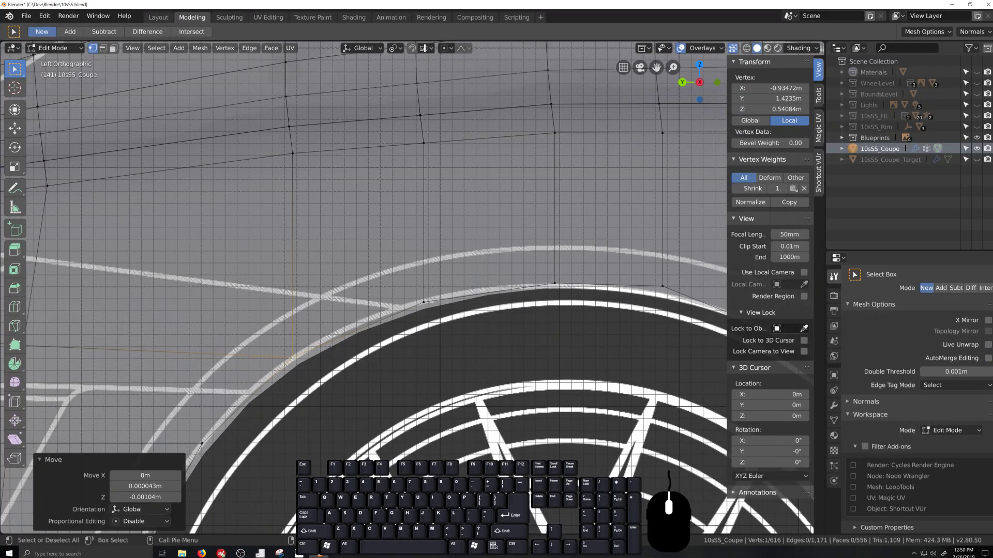
pyautogui.click(431, 302)
pyautogui.press('g')
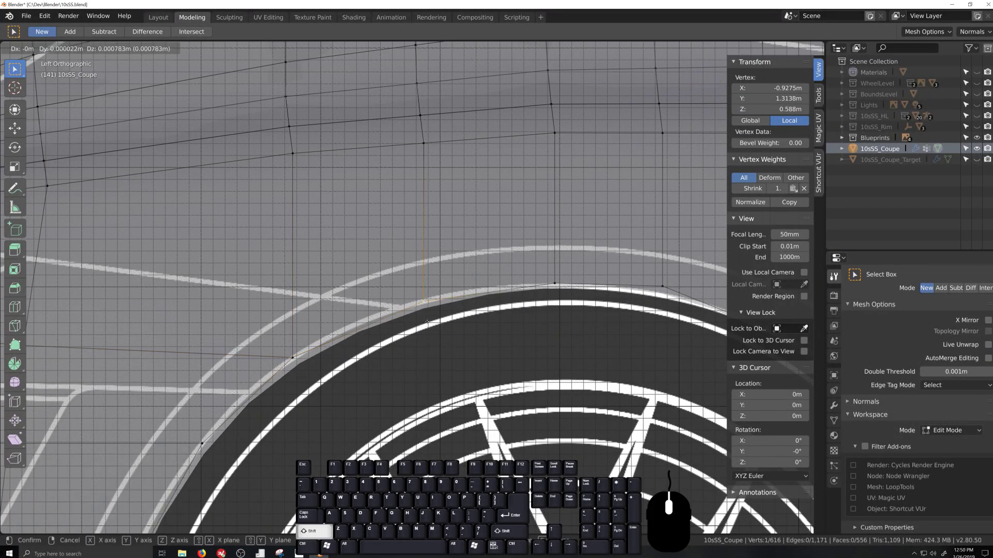
pyautogui.click(426, 322)
pyautogui.click(555, 286)
pyautogui.press('g')
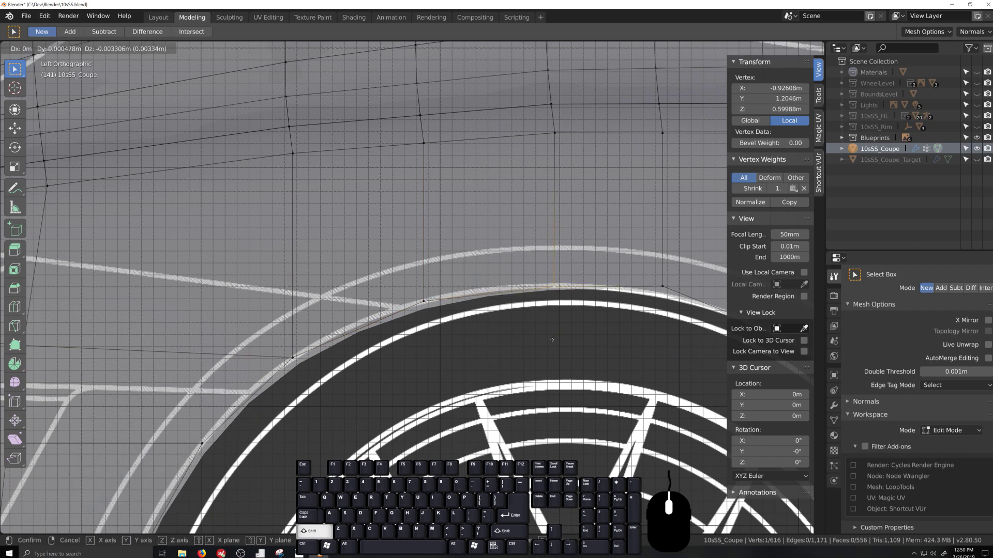
pyautogui.click(552, 340)
# Lower the two arch vertices just forward of the peak onto the blueprint curve, by about 0.005 m and 0.0005 m.
pyautogui.keyDown('shift'); pyautogui.moveTo(552, 340); pyautogui.dragTo(399, 318, button='middle'); pyautogui.keyUp('shift')
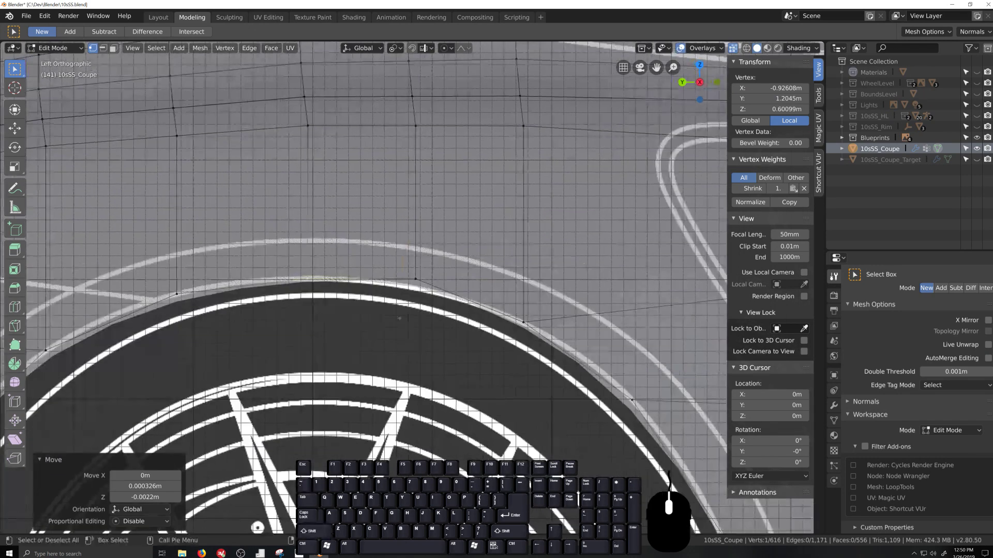
pyautogui.click(415, 279)
pyautogui.press('g')
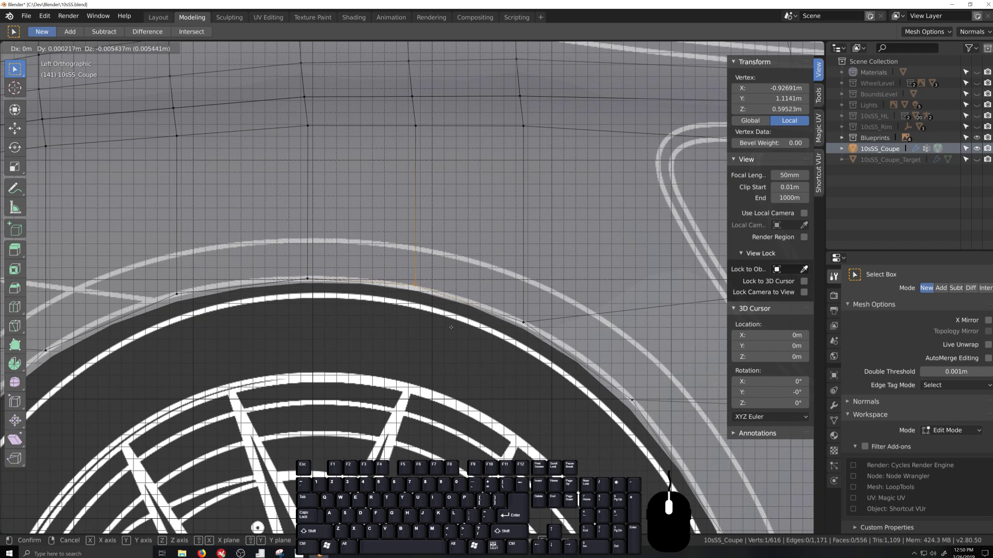
pyautogui.click(451, 329)
pyautogui.click(534, 322)
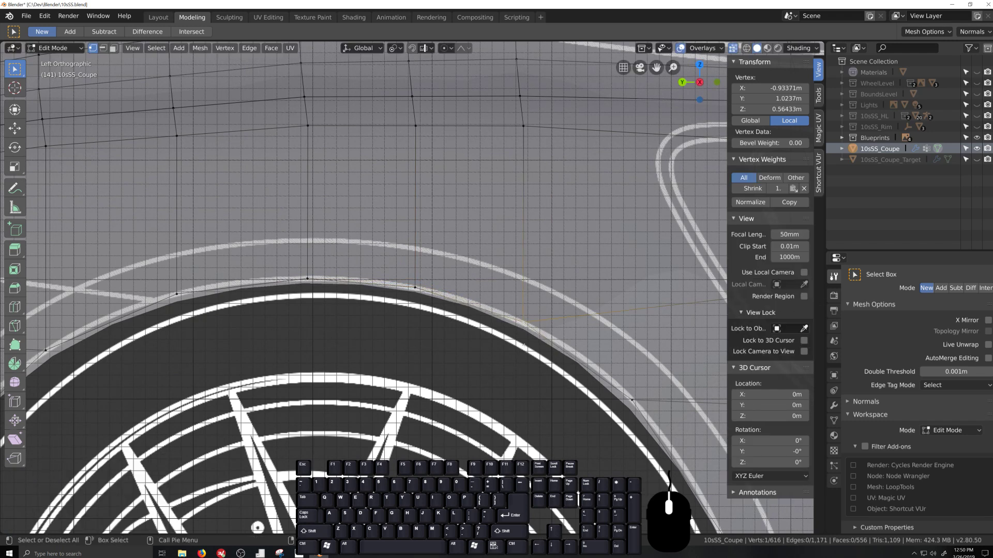
pyautogui.press('g')
pyautogui.click(524, 351)
pyautogui.scroll(4, 524, 351)
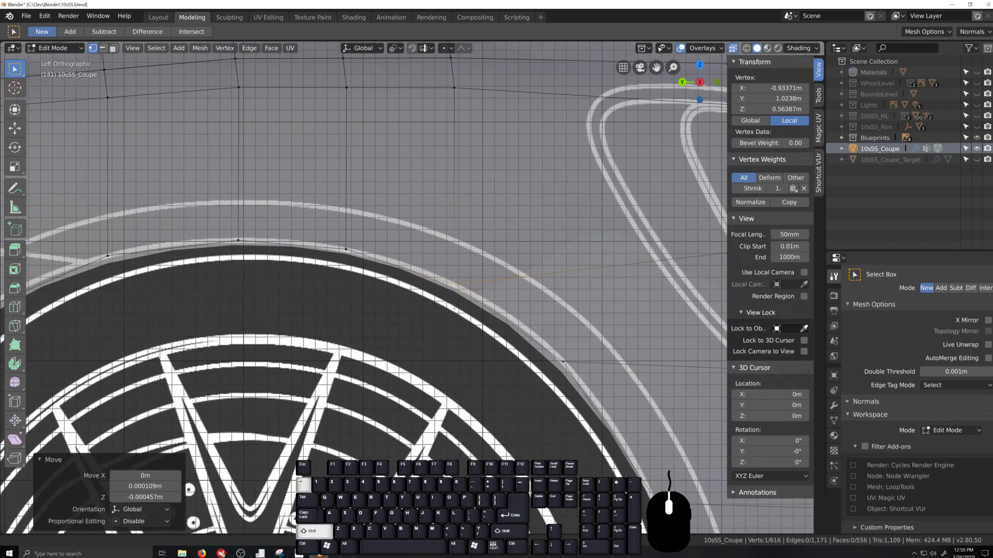
# Move the vertex on the arch's front upper curve about 0.016 m forward and 0.018 m down along the blueprint line.
pyautogui.click(561, 331)
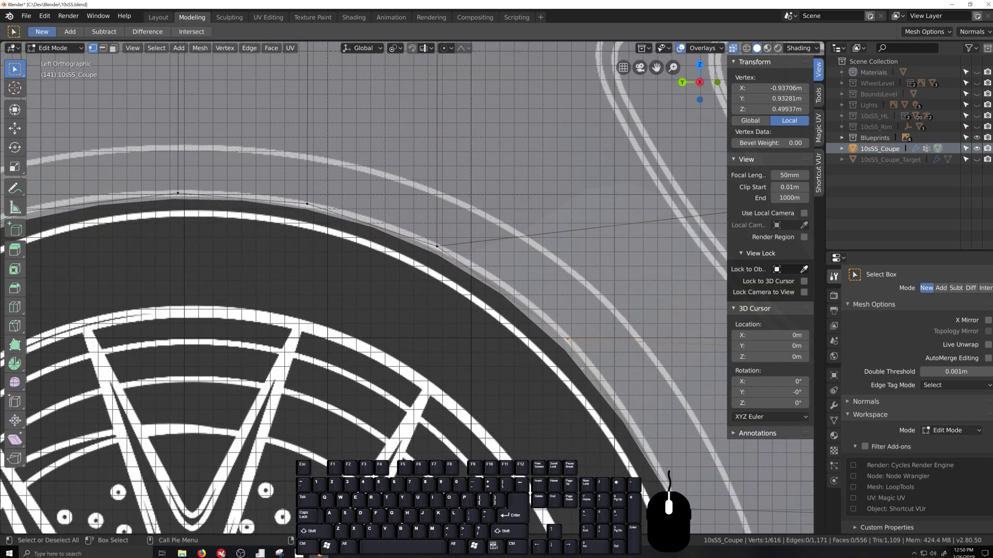
pyautogui.press('g')
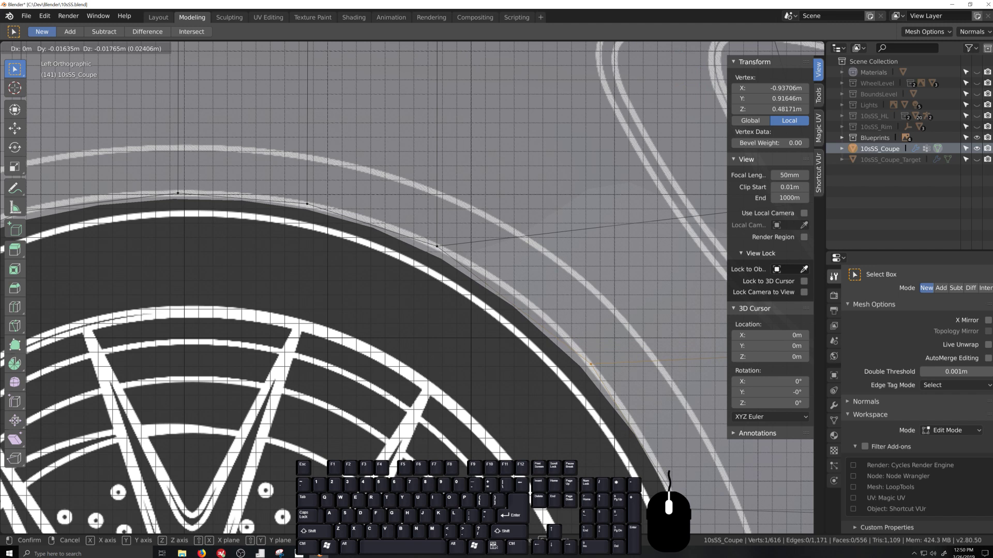
pyautogui.click(668, 473)
pyautogui.scroll(-5, 641, 467)
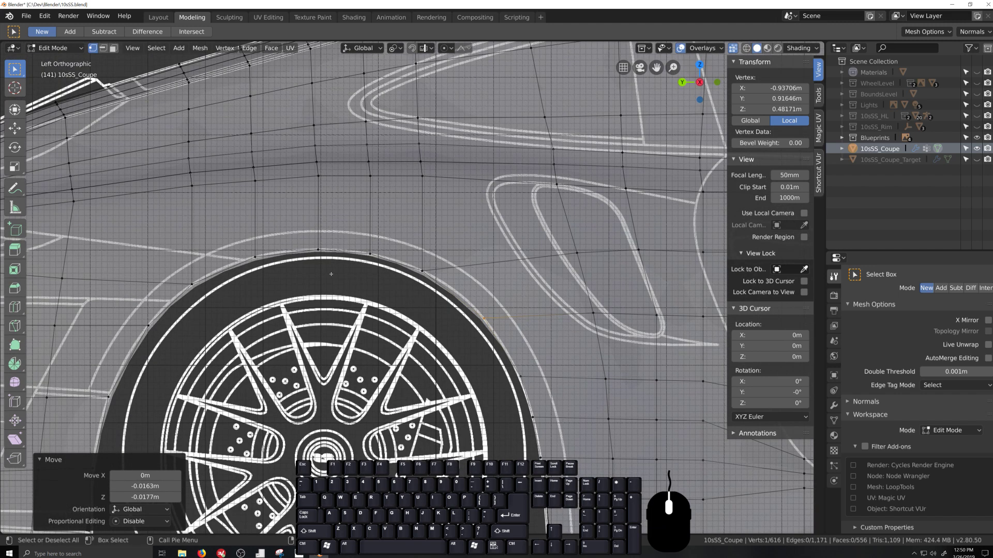
# Move the next two vertices toward the arch peak onto the blueprint curve, shifting them forward about 0.010 m and 0.008 m.
pyautogui.click(425, 270)
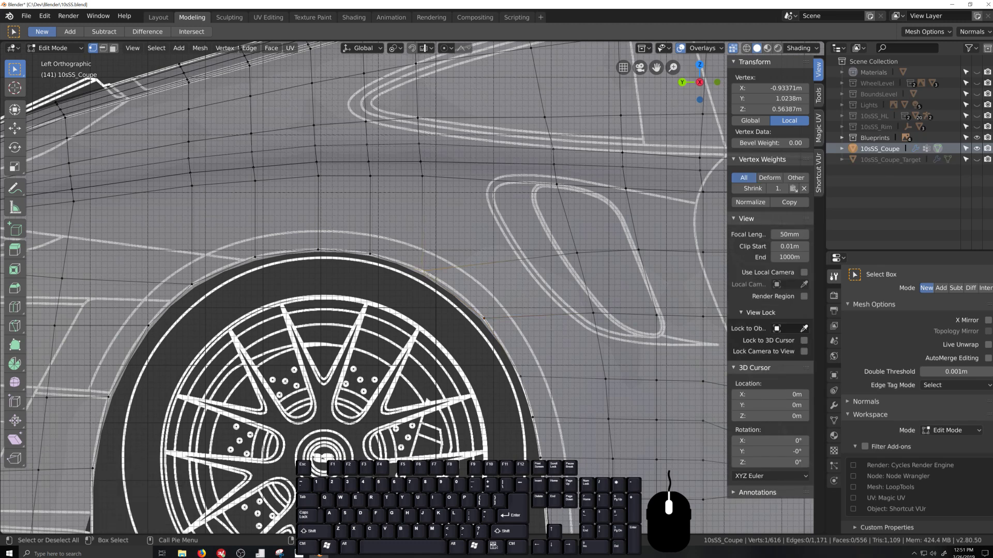
pyautogui.scroll(4, 430, 275)
pyautogui.press('g')
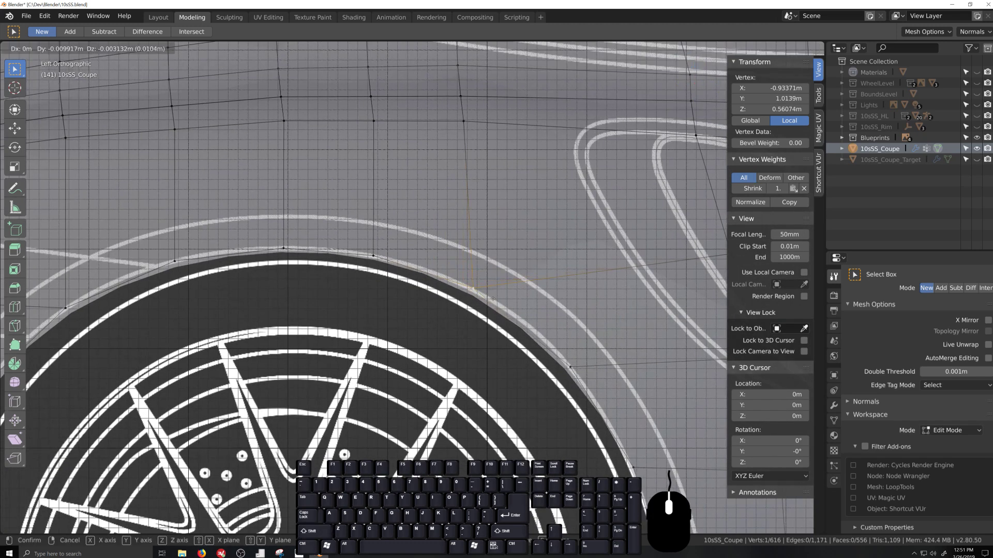
pyautogui.click(495, 301)
pyautogui.click(377, 255)
pyautogui.press('g')
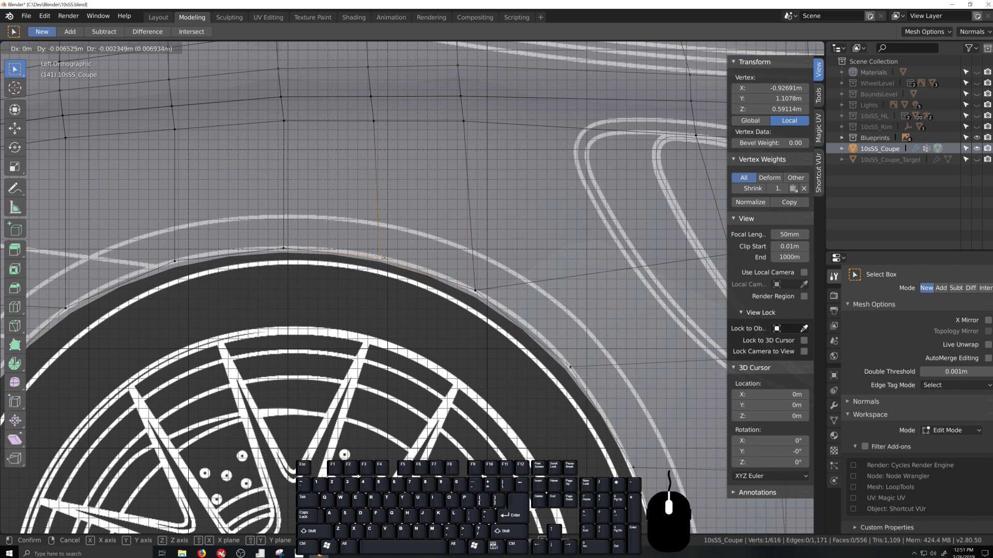
pyautogui.click(385, 259)
pyautogui.scroll(-2, 466, 364)
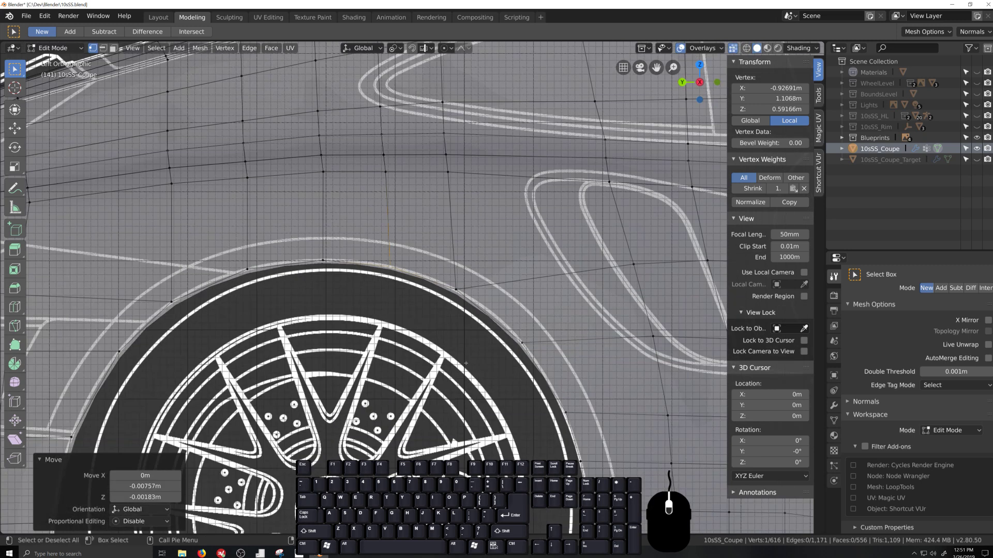
# Move the arch vertex midway down the front side about 0.0042 m rearward and 0.0034 m up onto the blueprint line.
pyautogui.scroll(3, 507, 305)
pyautogui.click(523, 278)
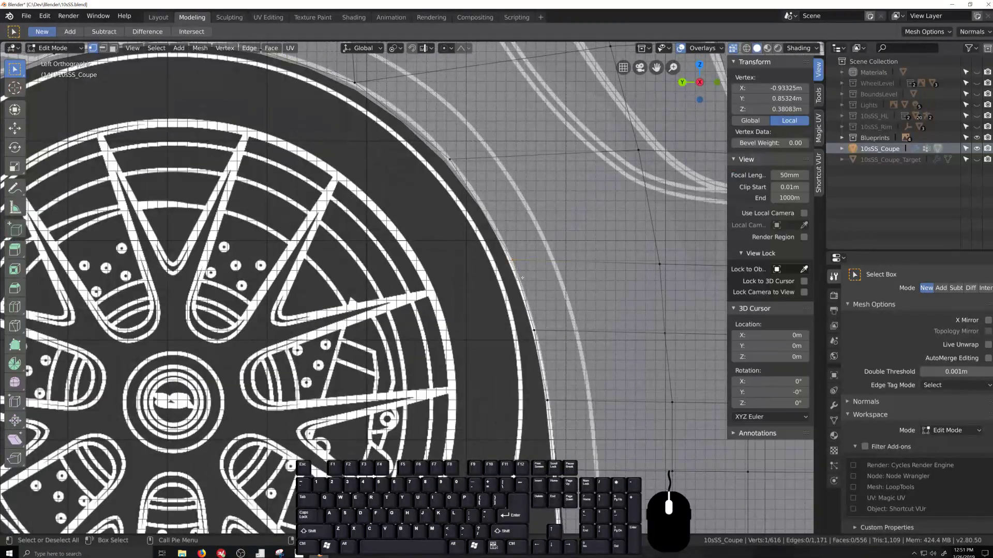
pyautogui.press('g')
pyautogui.click(520, 275)
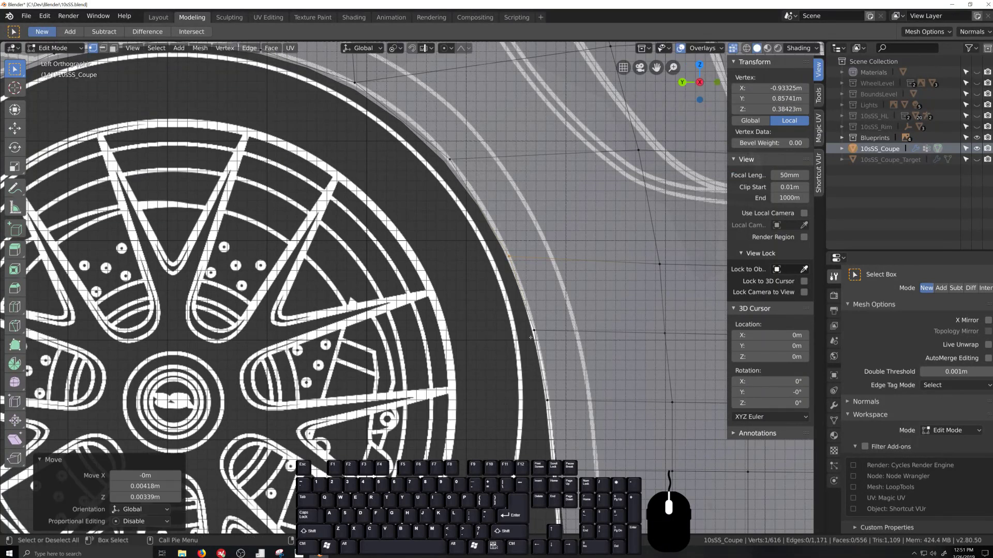
# Shift the four vertices at the arch's lower front end about 0.0017 m rearward along Y, and the bottom vertex about 0.0009 m more.
pyautogui.keyDown('shift'); pyautogui.moveTo(564, 502); pyautogui.dragTo(511, 311, button='middle'); pyautogui.keyUp('shift')
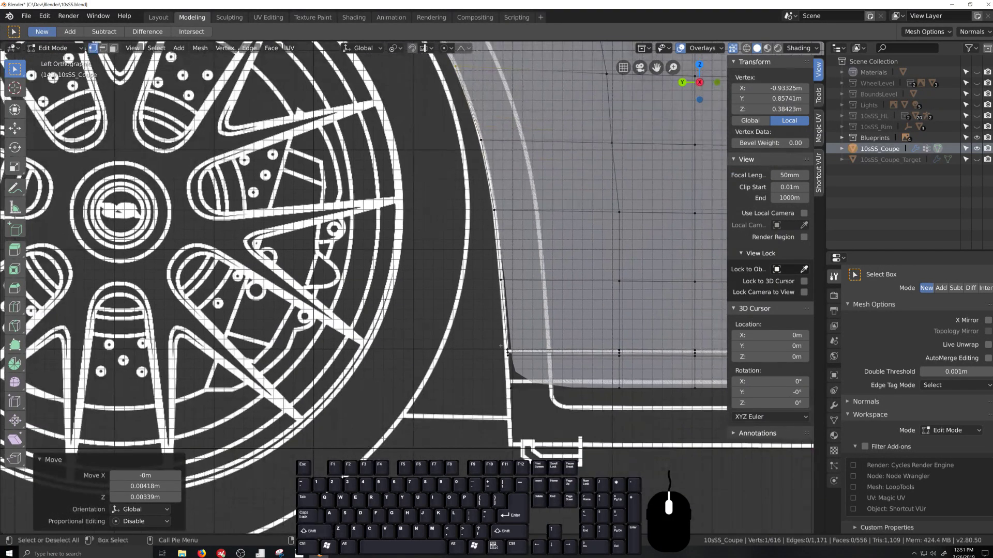
pyautogui.moveTo(488, 323); pyautogui.dragTo(522, 418)
pyautogui.press('g')
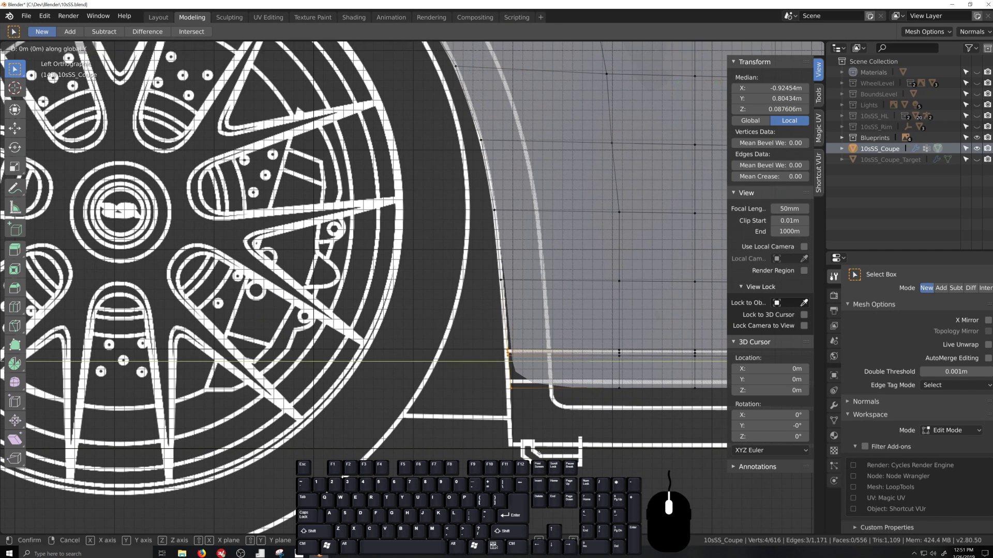
pyautogui.keyDown('shift'); pyautogui.click(501, 399); pyautogui.keyUp('shift')
pyautogui.click(509, 387)
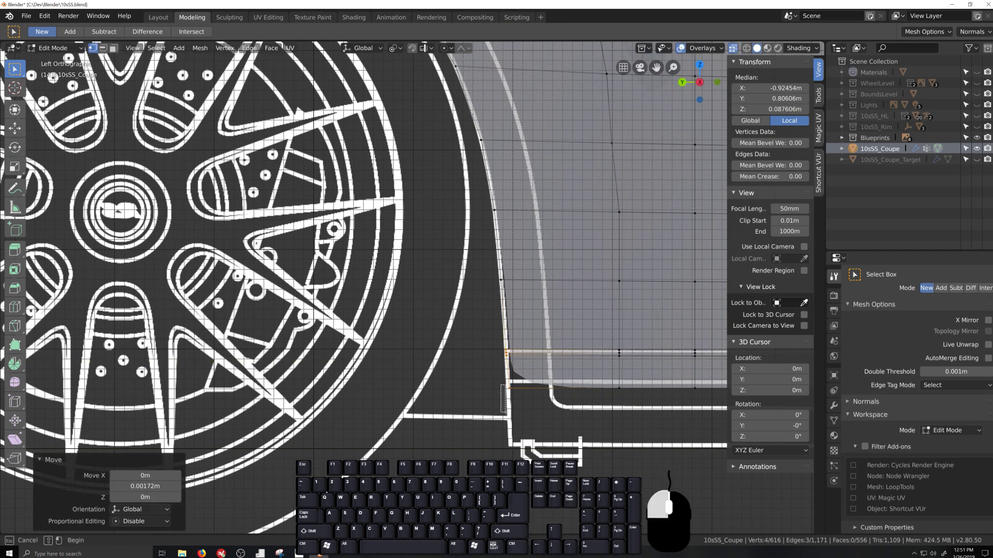
pyautogui.press('g')
pyautogui.press('y')
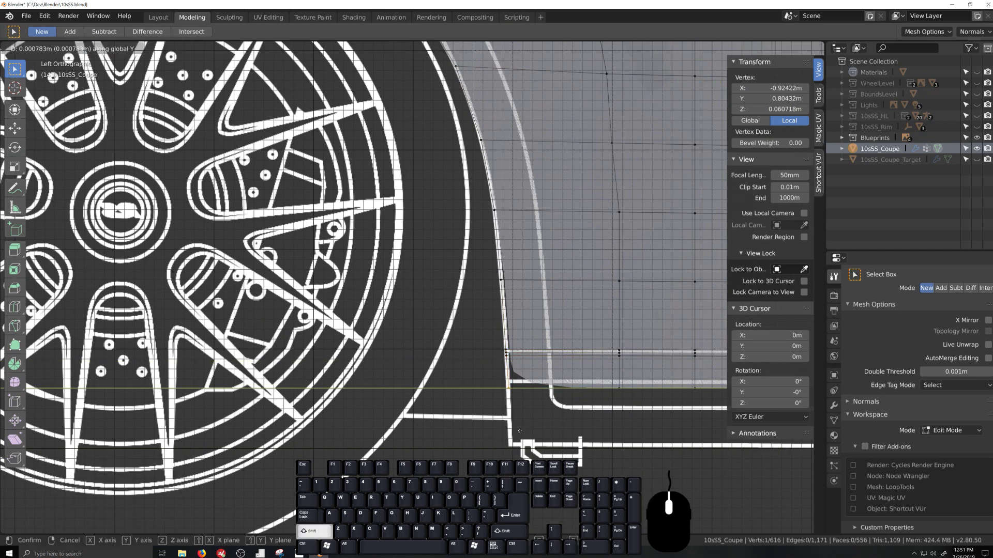
pyautogui.keyDown('shift'); pyautogui.click(519, 434); pyautogui.keyUp('shift')
# Knife-cut a new edge line through the body along the blueprint's outer arch curve, from the rear lower edge over the wheel to the sill.
pyautogui.scroll(-5, 400, 372)
pyautogui.scroll(-1, 400, 369)
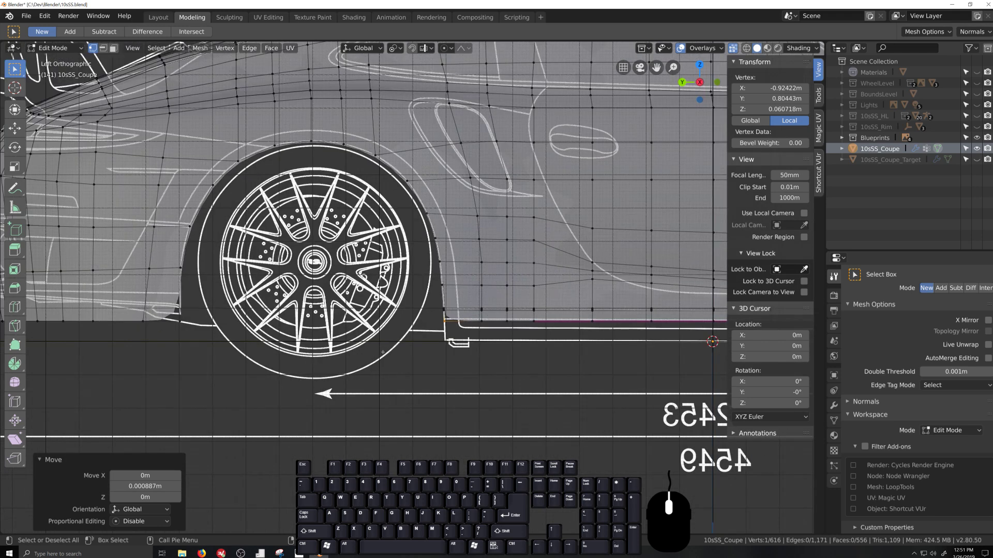
pyautogui.keyDown('shift'); pyautogui.moveTo(400, 370); pyautogui.dragTo(576, 408, button='middle'); pyautogui.keyUp('shift')
pyautogui.scroll(1, 491, 397)
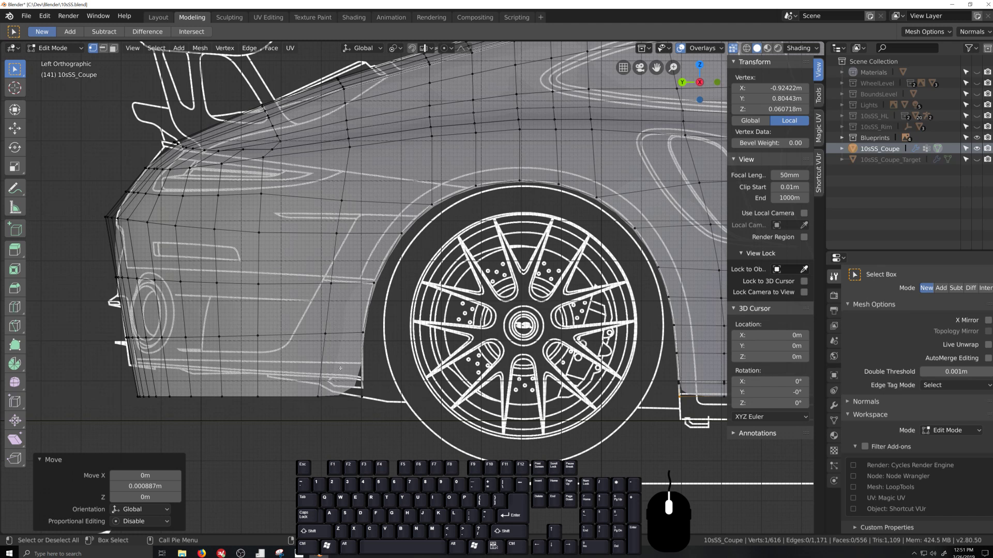
pyautogui.press('k')
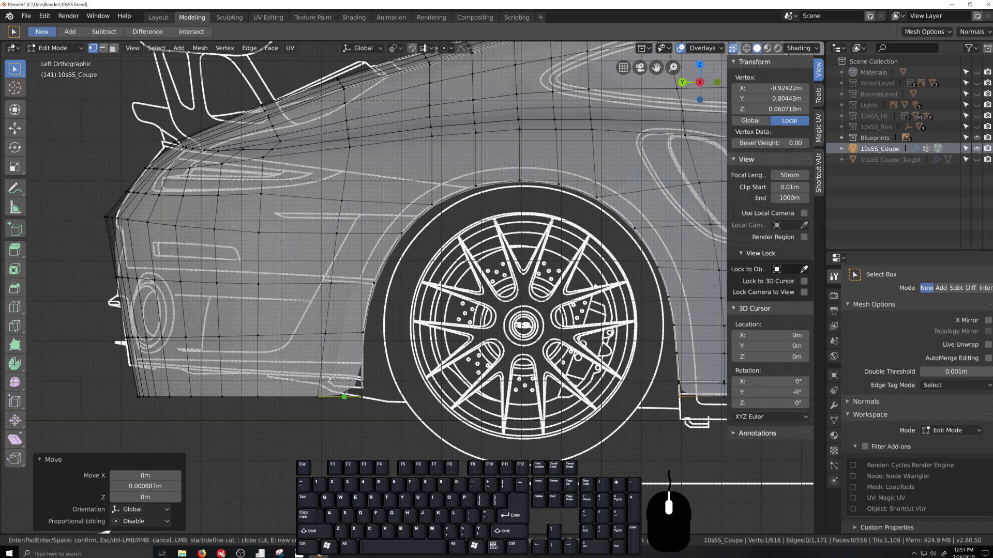
pyautogui.click(344, 396)
pyautogui.click(347, 333)
pyautogui.click(358, 282)
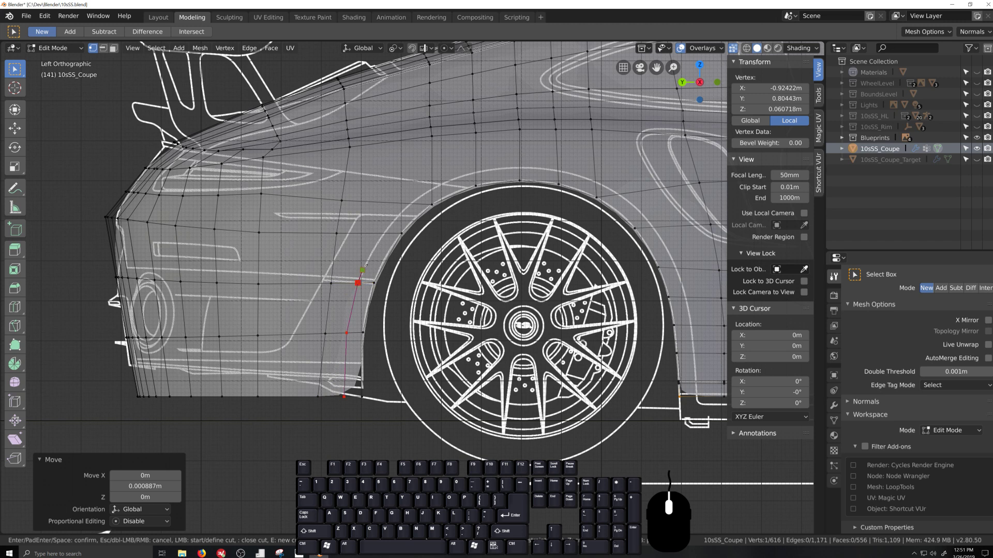
pyautogui.click(384, 234)
pyautogui.click(411, 203)
pyautogui.click(432, 189)
pyautogui.click(519, 167)
pyautogui.click(558, 170)
pyautogui.click(595, 180)
pyautogui.click(618, 195)
pyautogui.click(652, 227)
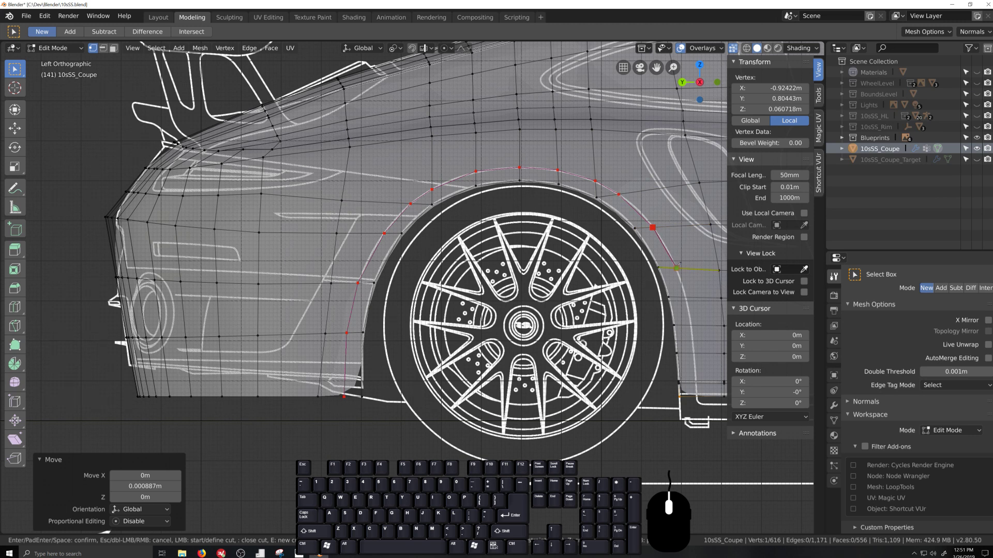
pyautogui.click(676, 269)
pyautogui.click(685, 298)
pyautogui.click(692, 326)
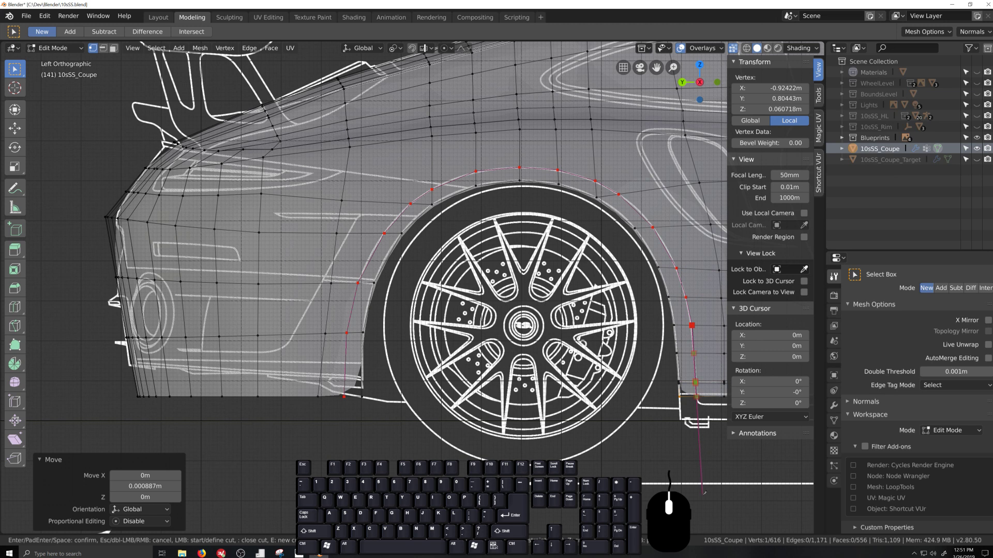
pyautogui.press('Return')
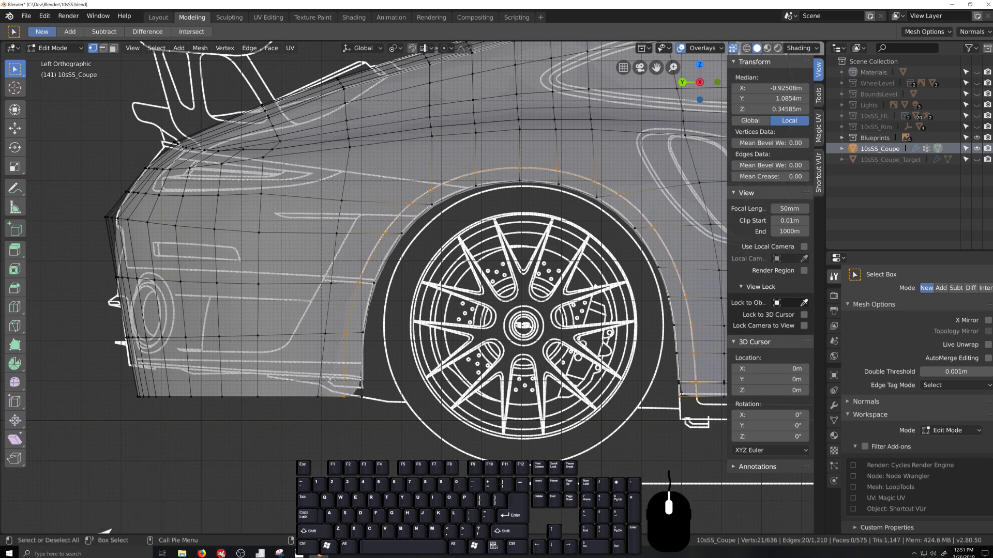
# Turn on AutoMerge Editing, slide the rear upper cut vertex partway up the curve, and slide its upper neighbour onto it at factor 1.0.
pyautogui.scroll(3, 704, 495)
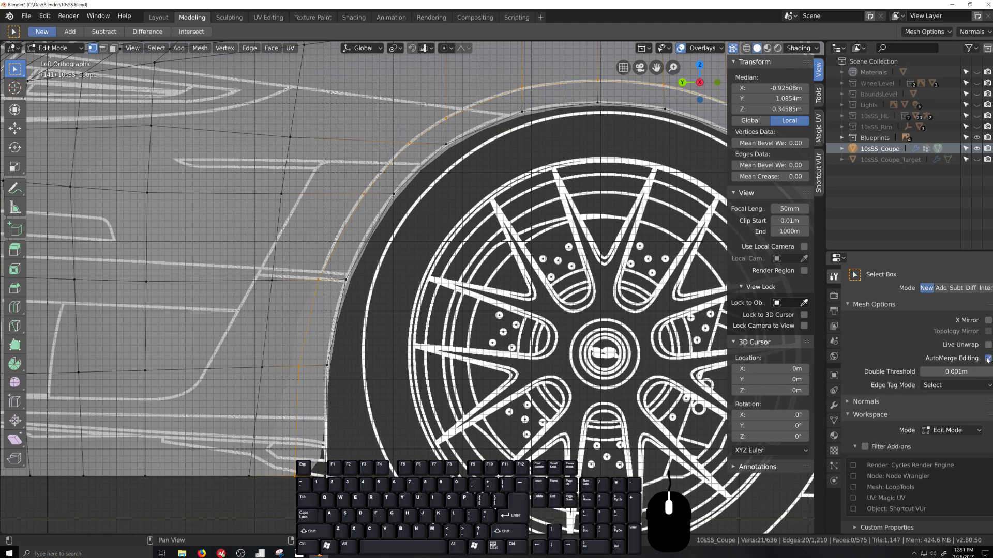
pyautogui.scroll(4, 424, 301)
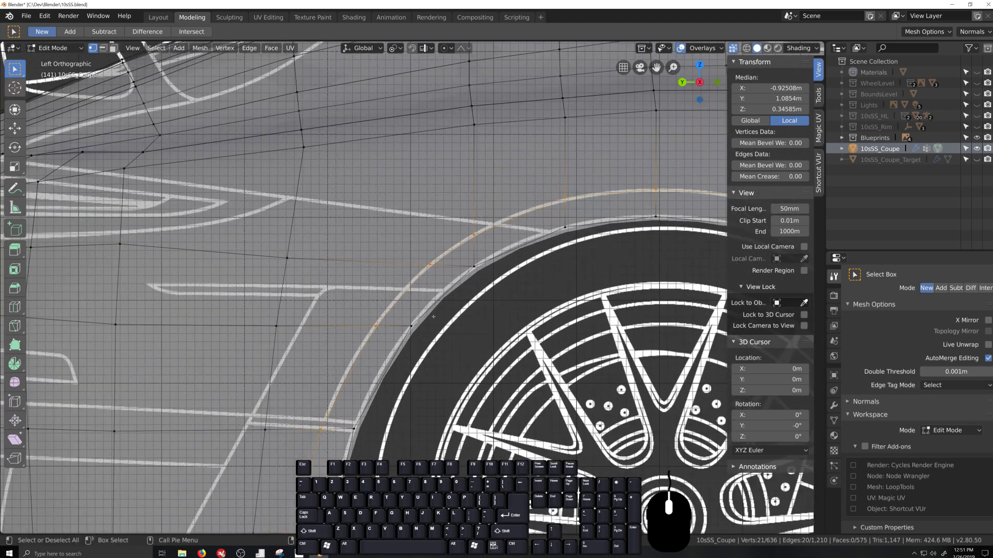
pyautogui.scroll(-2, 433, 316)
pyautogui.scroll(2, 434, 287)
pyautogui.click(430, 252)
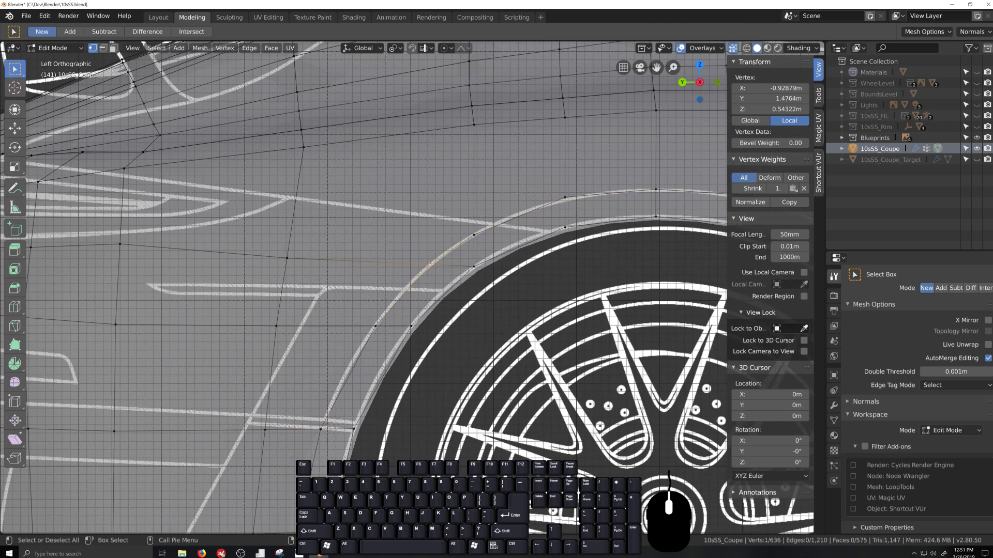
pyautogui.hotkey('shift', 'v')
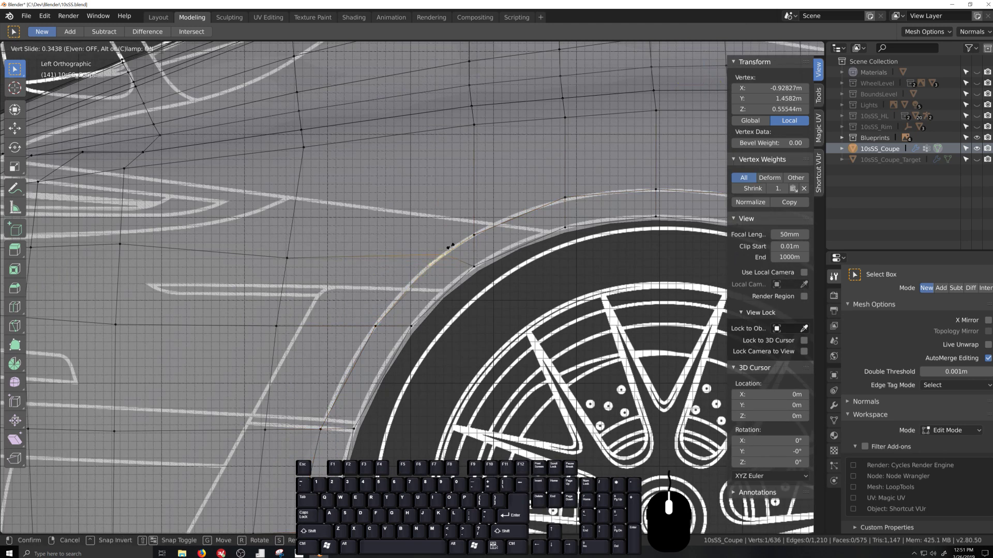
pyautogui.click(455, 247)
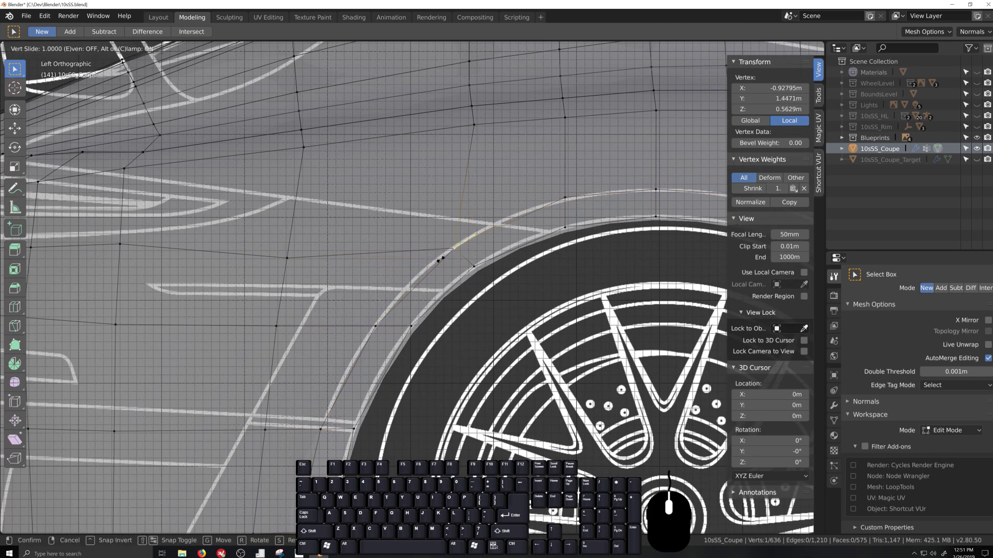
pyautogui.scroll(-2, 553, 168)
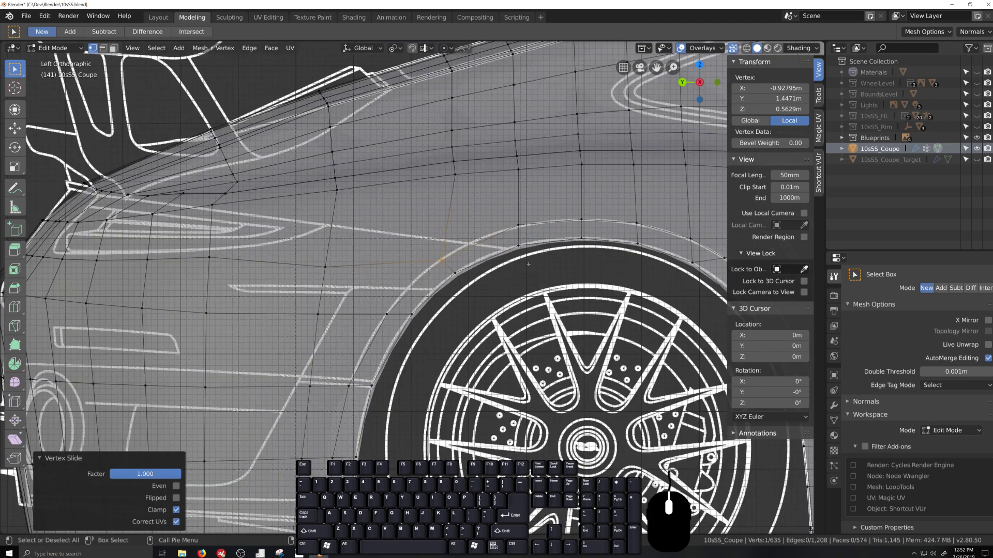
# Slide the front upper cut vertex partway down the outer arch curve, and slide the next vertex onto it at factor 1.0.
pyautogui.keyDown('shift'); pyautogui.moveTo(690, 232); pyautogui.dragTo(461, 260, button='middle'); pyautogui.keyUp('shift')
pyautogui.scroll(2, 546, 270)
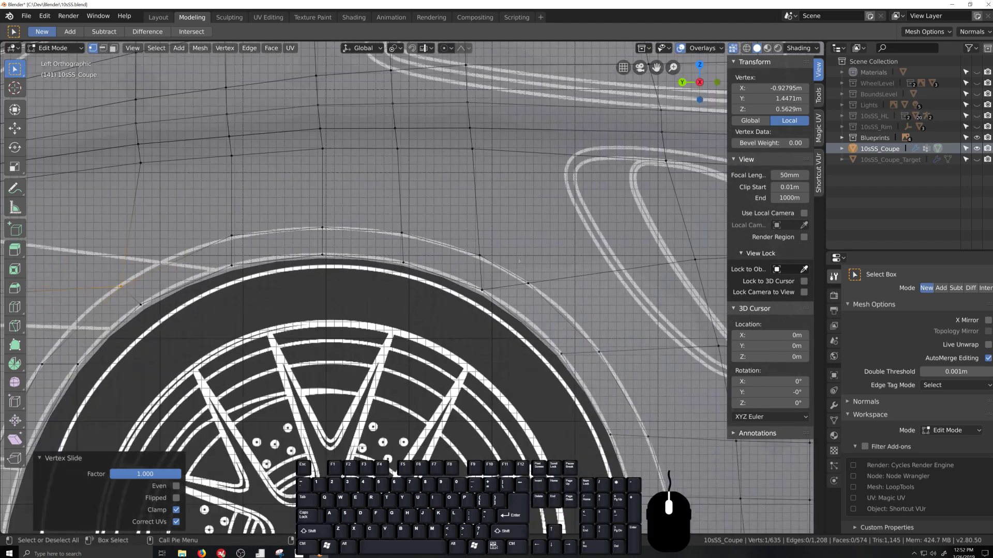
pyautogui.click(479, 256)
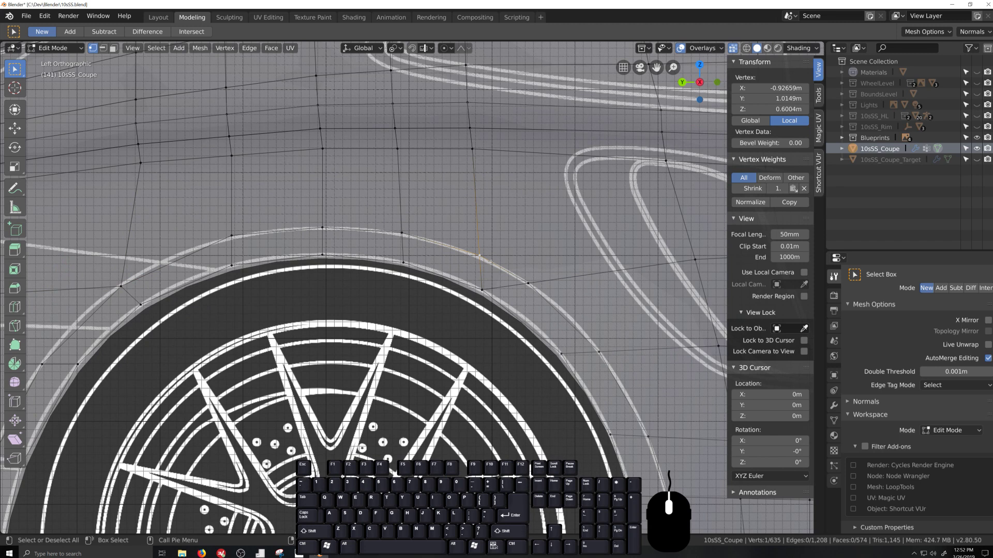
pyautogui.hotkey('shift', 'v')
pyautogui.click(500, 267)
pyautogui.click(529, 283)
pyautogui.hotkey('shift', 'v')
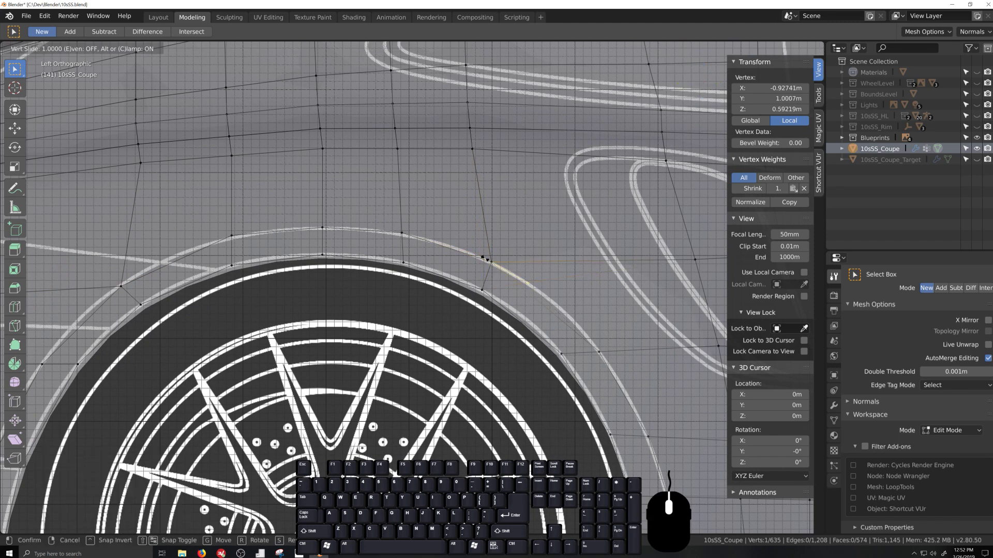
pyautogui.click(488, 269)
# Slide the merged front vertex down the curve by factor 0.078 and move it about 0.0013 m forward and 0.0009 m up.
pyautogui.hotkey('shift', 'v')
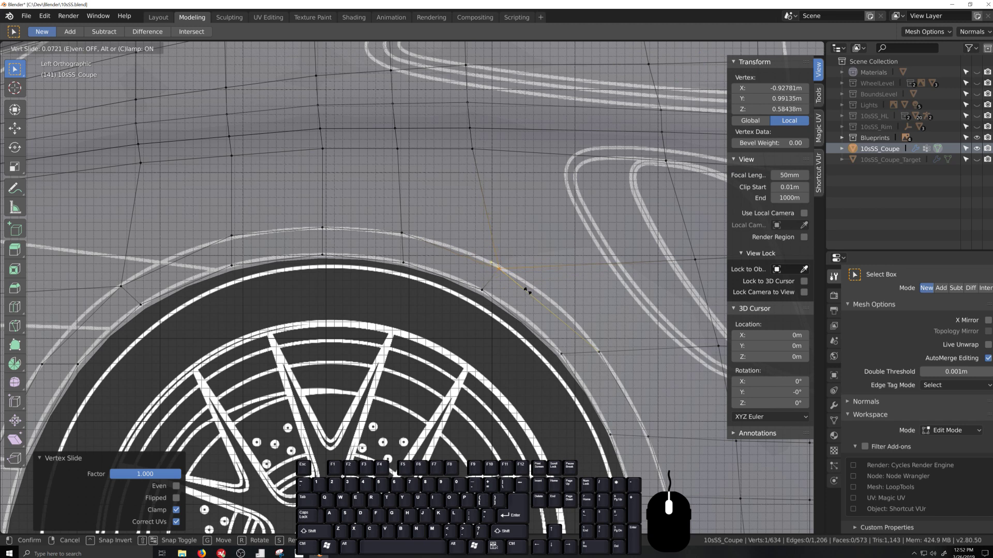
pyautogui.click(528, 291)
pyautogui.press('g')
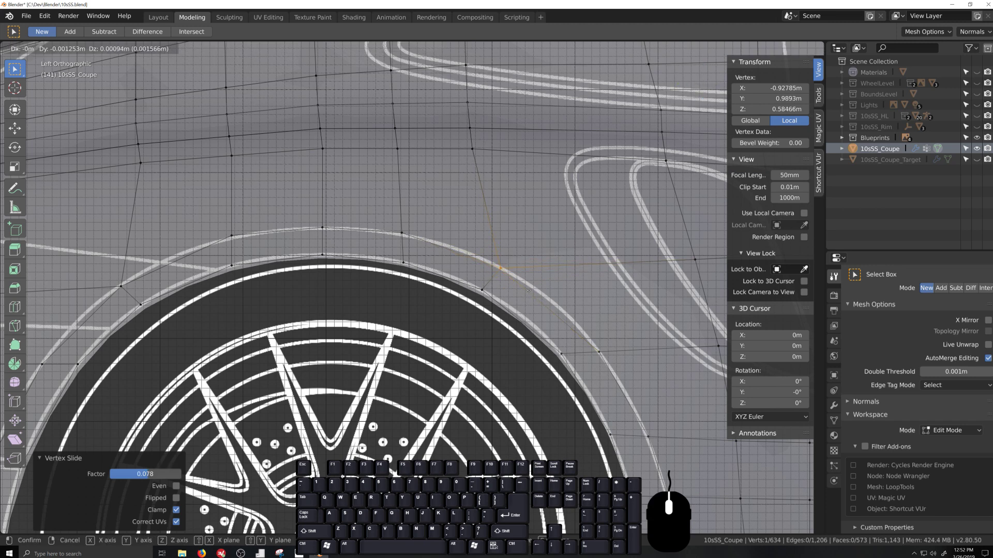
pyautogui.click(528, 292)
# Select the whole outer arch edge line and edge-slide it by factor -0.547 with Even and Flipped on, matching the blueprint curve.
pyautogui.scroll(-4, 465, 257)
pyautogui.scroll(1, 465, 258)
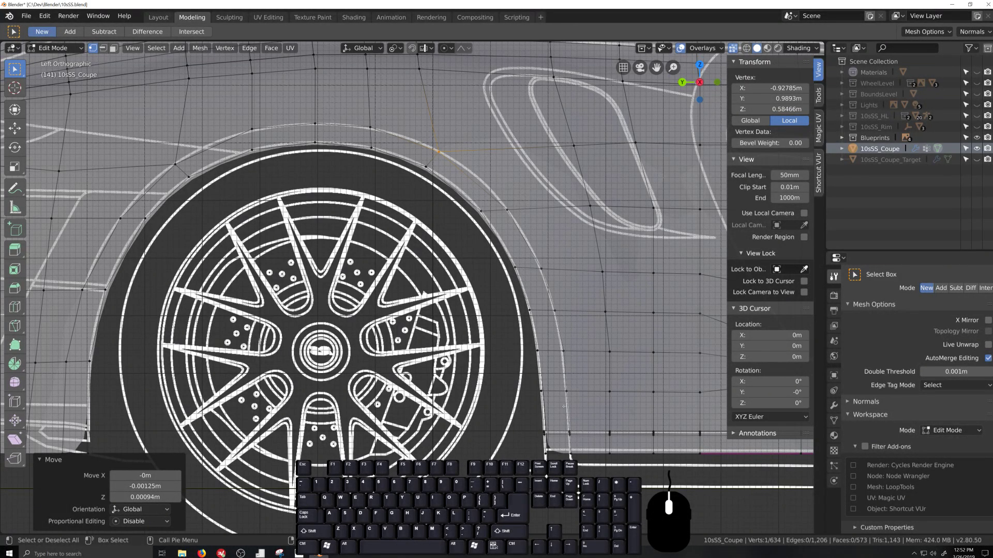
pyautogui.scroll(-2, 356, 405)
pyautogui.scroll(6, 356, 405)
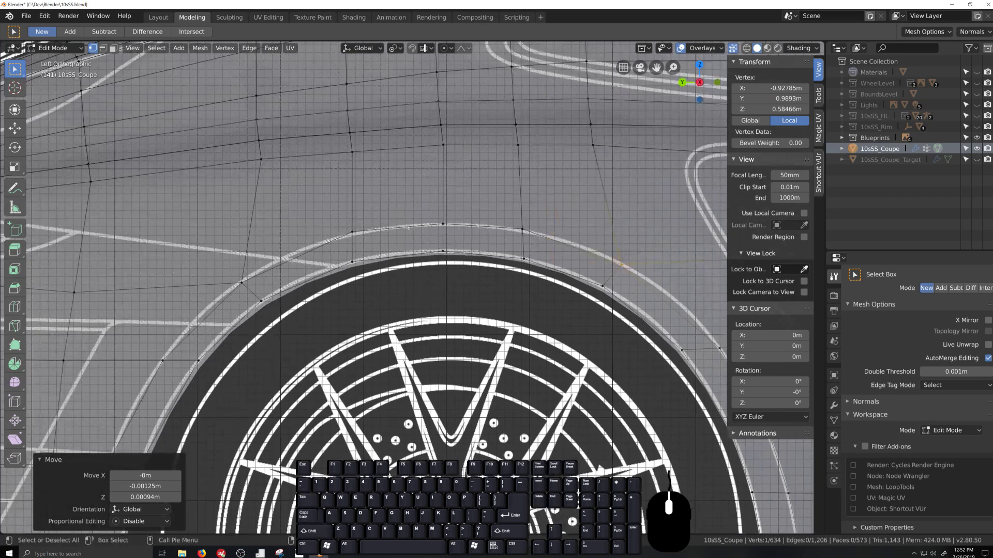
pyautogui.keyDown('alt'); pyautogui.click(407, 229); pyautogui.keyUp('alt')
pyautogui.scroll(-3, 256, 359)
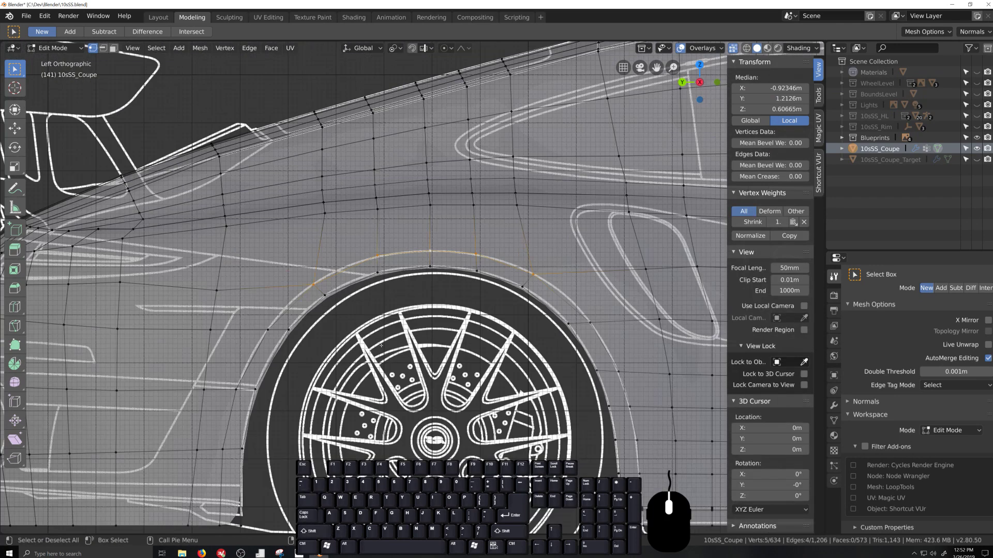
pyautogui.keyDown('alt'); pyautogui.keyDown('shift'); pyautogui.click(256, 359); pyautogui.keyUp('shift'); pyautogui.keyUp('alt')
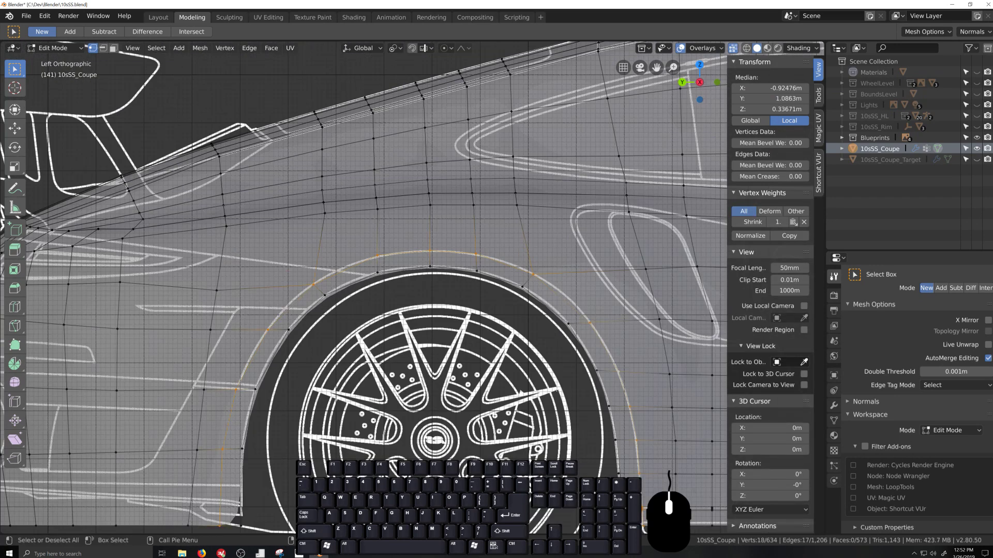
pyautogui.scroll(-4, 257, 359)
pyautogui.scroll(2, 257, 359)
pyautogui.scroll(5, 417, 351)
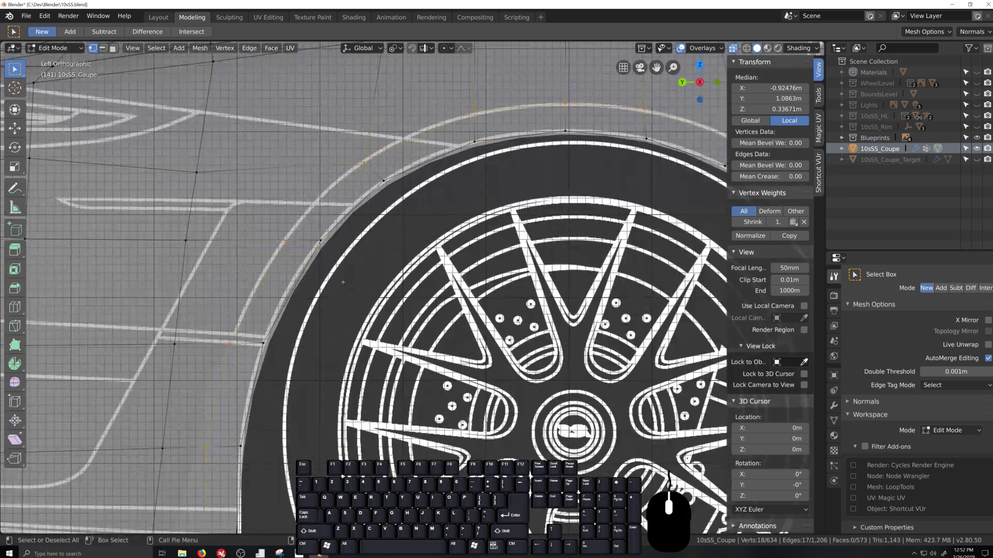
pyautogui.press('g')
pyautogui.press('g')
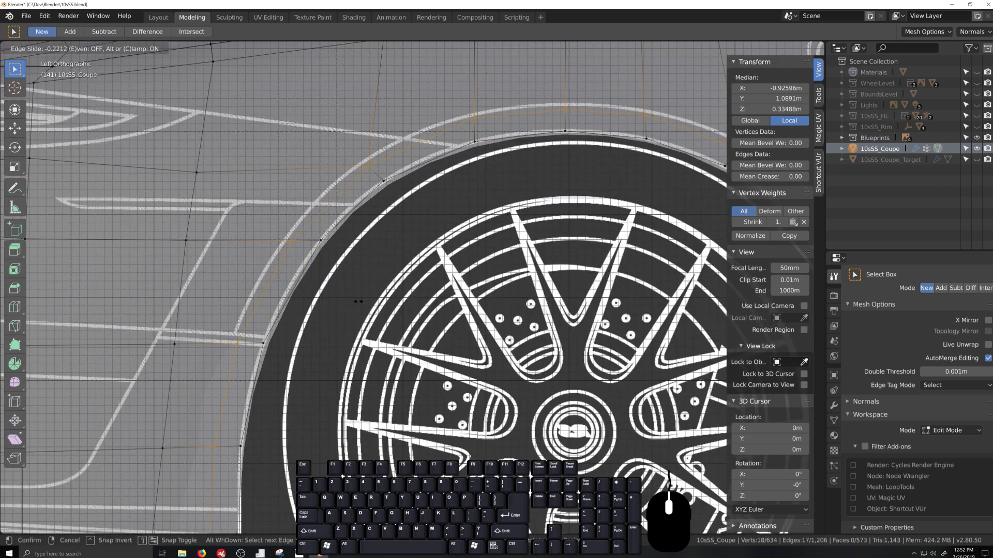
pyautogui.press('e')
pyautogui.press('f')
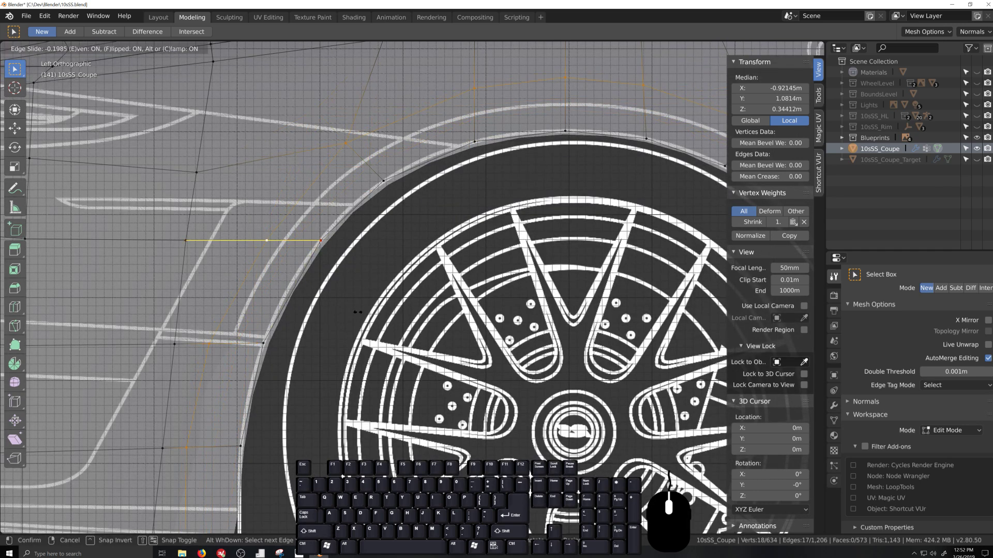
pyautogui.press('shift')
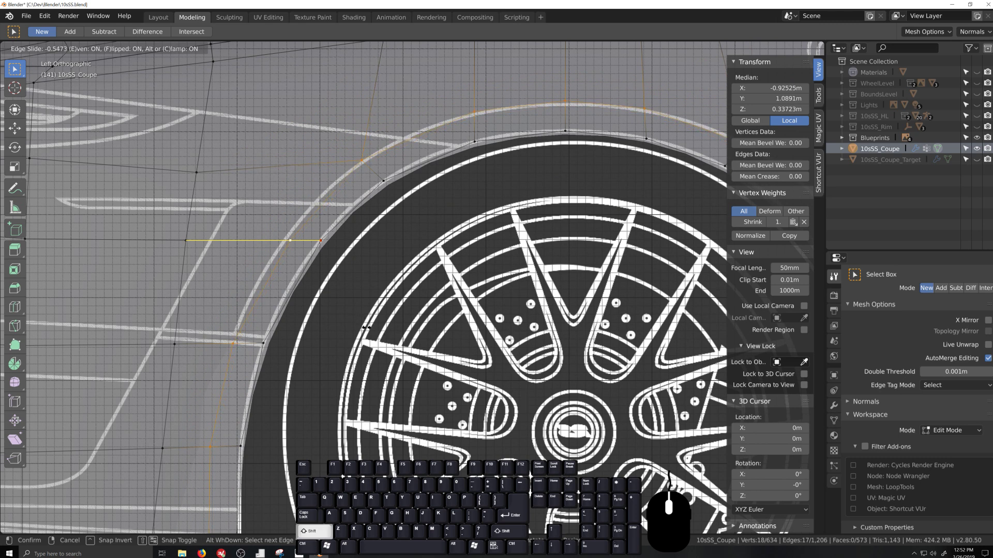
pyautogui.click(364, 327)
pyautogui.scroll(-5, 381, 308)
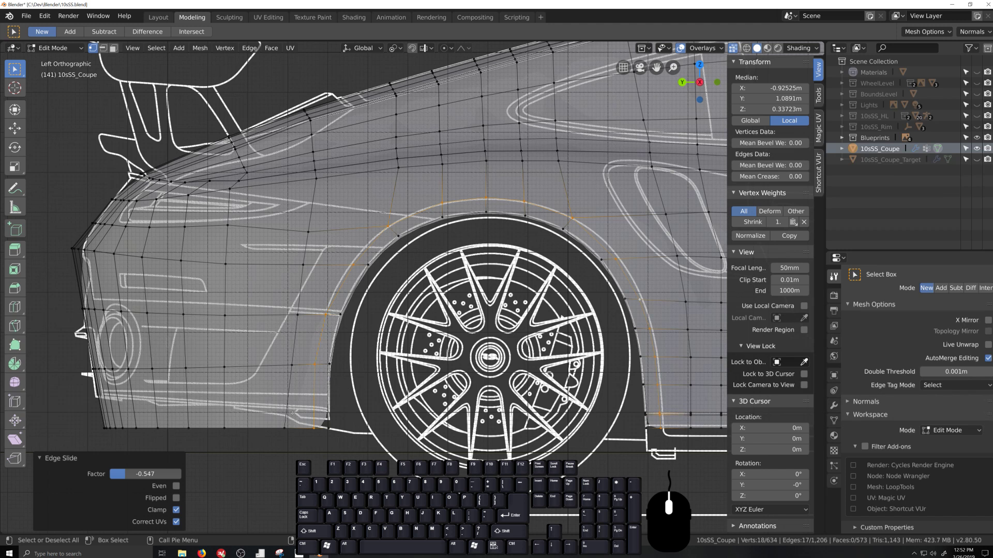
# Knife-cut a second edge line just outside the outer arch curve, from the rear lower edge over the wheel down to the sill.
pyautogui.press('k')
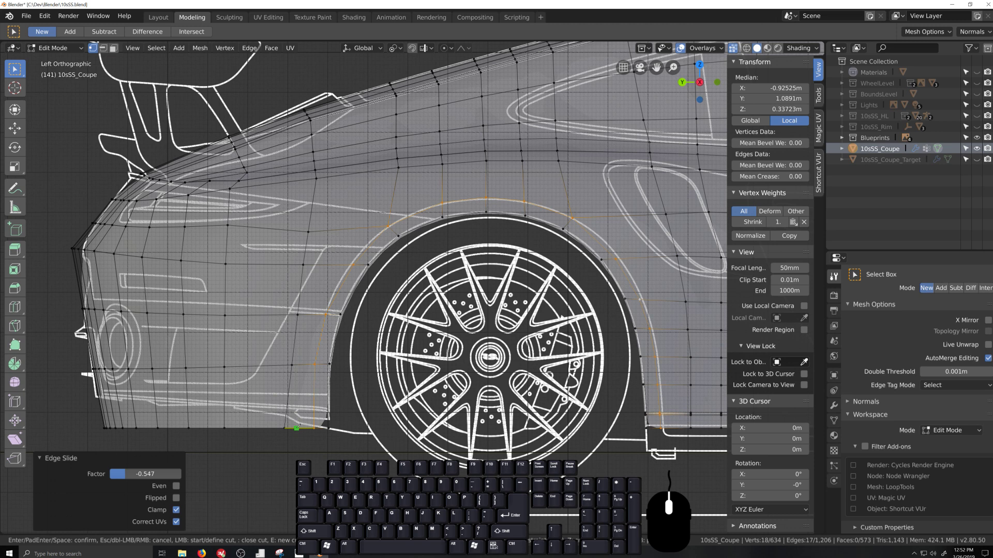
pyautogui.click(296, 428)
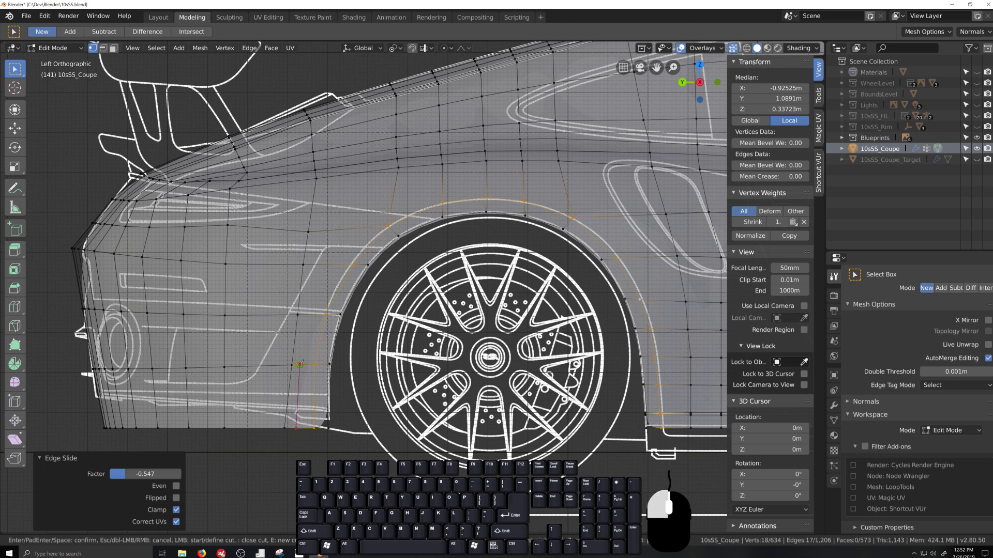
pyautogui.click(308, 314)
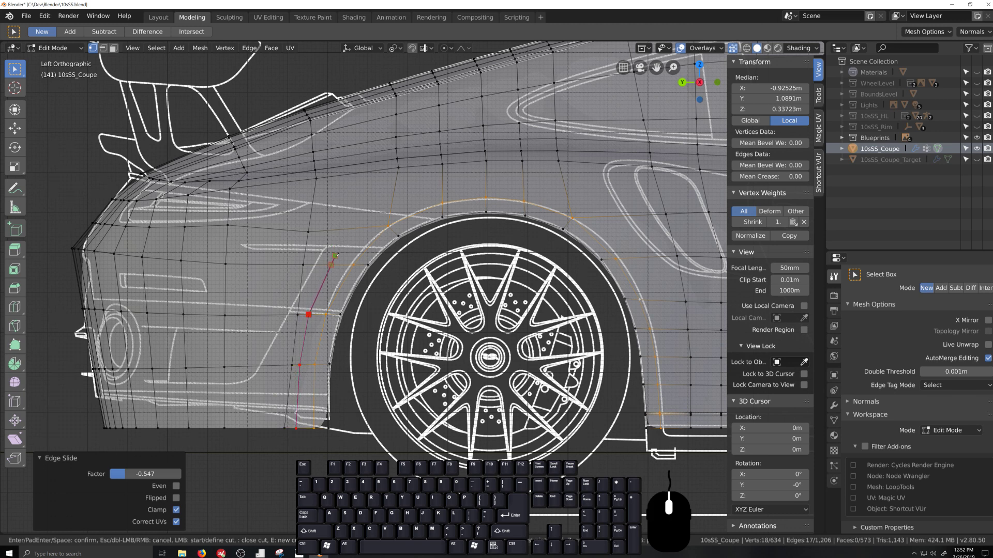
pyautogui.click(331, 265)
pyautogui.click(361, 228)
pyautogui.click(392, 204)
pyautogui.click(443, 186)
pyautogui.click(486, 181)
pyautogui.click(524, 183)
pyautogui.click(566, 193)
pyautogui.click(601, 216)
pyautogui.click(642, 257)
pyautogui.click(663, 301)
pyautogui.click(671, 328)
pyautogui.click(682, 467)
pyautogui.press('KP_Enter')
pyautogui.scroll(2, 398, 335)
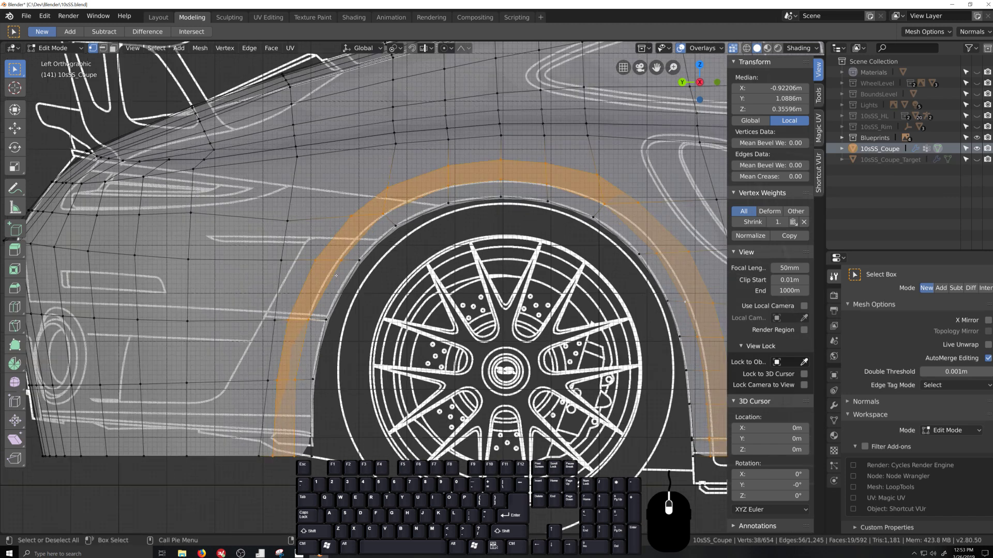
# Slide the new line's rear upper vertex partway up the curve and slide its upper neighbour down onto it to merge them.
pyautogui.click(339, 203)
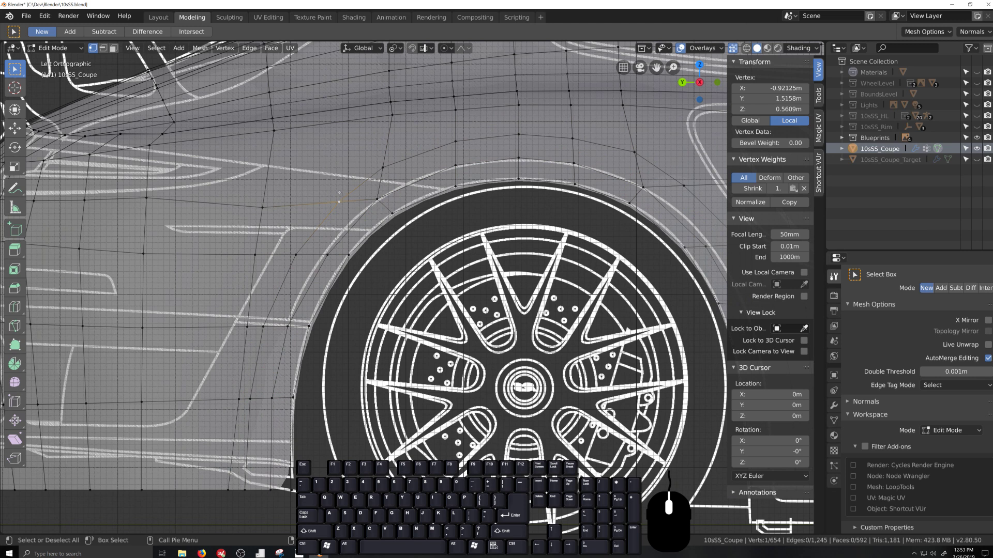
pyautogui.press('g')
pyautogui.press('g')
pyautogui.click(356, 179)
pyautogui.click(379, 171)
pyautogui.press('g')
pyautogui.press('g')
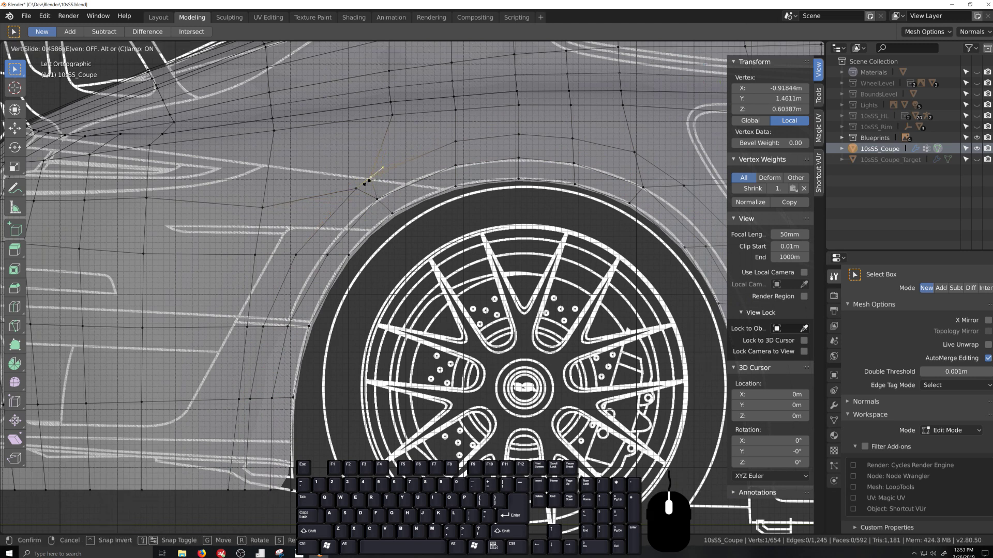
pyautogui.click(356, 188)
# Slide the body vertex just behind the merged rear arch vertex upward along its edge by factor 0.175.
pyautogui.click(262, 206)
pyautogui.press('g')
pyautogui.press('g')
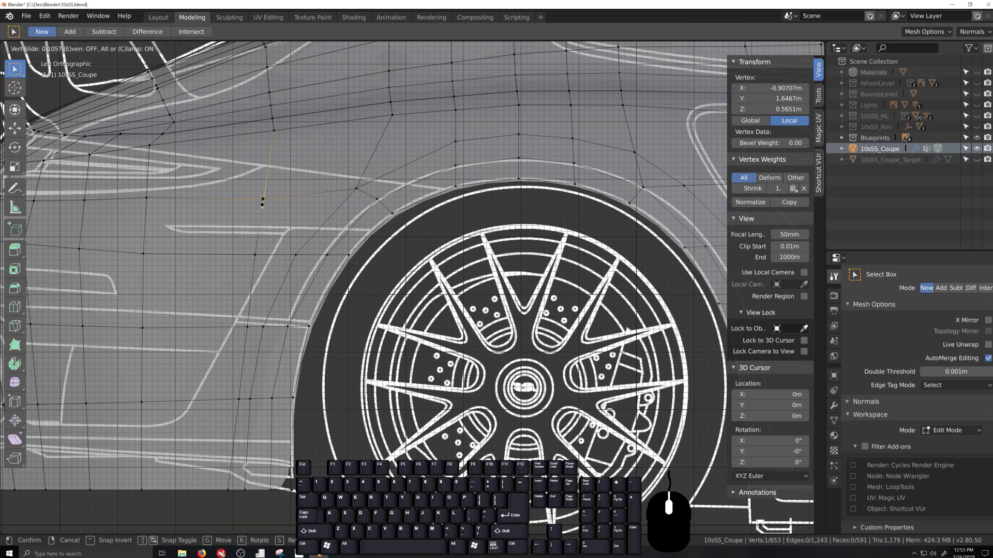
pyautogui.click(262, 201)
pyautogui.scroll(-2, 263, 200)
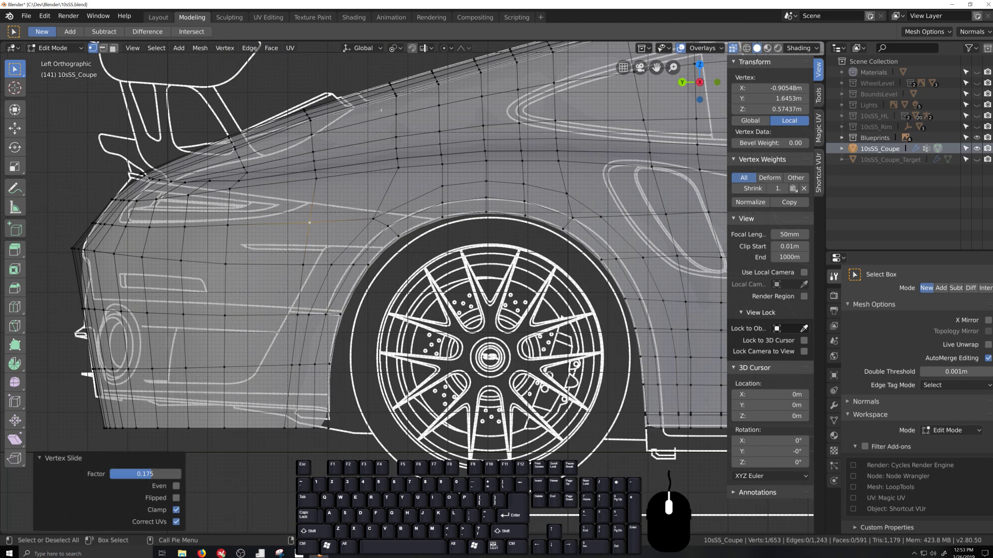
# Edge-slide the vertical edge run above the arch's rear shoulder rearward, and slide it again without its top vertex by factor 0.051.
pyautogui.keyDown('alt'); pyautogui.click(394, 159); pyautogui.keyUp('alt')
pyautogui.press('g')
pyautogui.press('g')
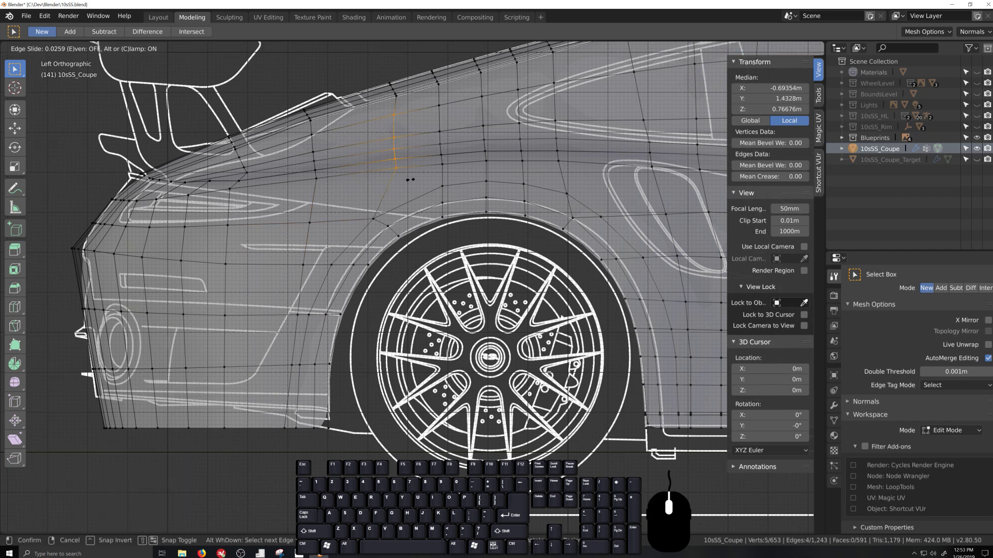
pyautogui.click(392, 135)
pyautogui.keyDown('shift'); pyautogui.click(392, 116); pyautogui.keyUp('shift')
pyautogui.press('g')
pyautogui.press('g')
pyautogui.click(389, 134)
# Deselect the rear run's upper vertices one at a time, sliding the rest slightly rearward each time, ending with the lowest vertex at factor 0.033.
pyautogui.keyDown('shift'); pyautogui.click(390, 138); pyautogui.keyUp('shift')
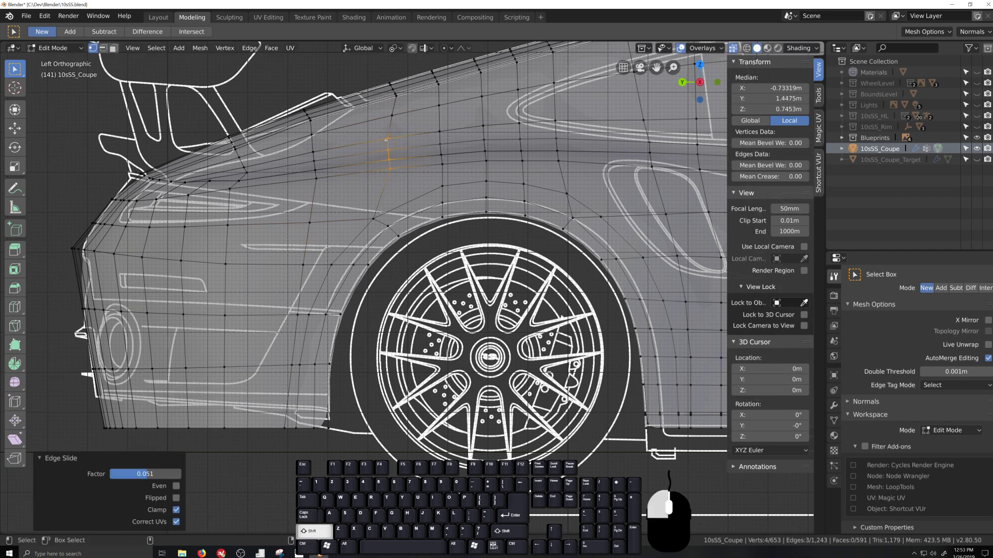
pyautogui.press('g')
pyautogui.press('g')
pyautogui.click(386, 148)
pyautogui.keyDown('shift'); pyautogui.click(386, 150); pyautogui.keyUp('shift')
pyautogui.press('g')
pyautogui.press('g')
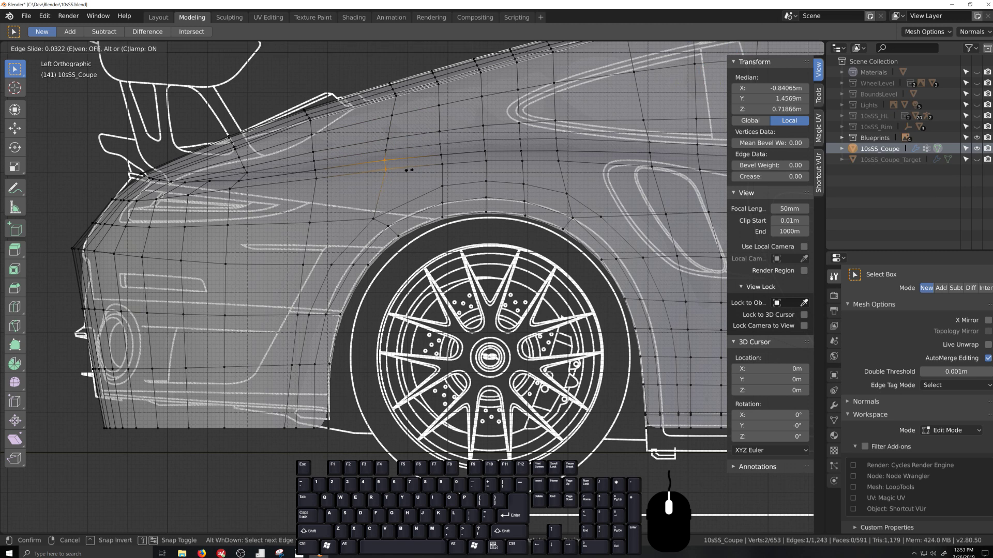
pyautogui.click(379, 165)
pyautogui.keyDown('shift'); pyautogui.click(383, 161); pyautogui.keyUp('shift')
pyautogui.press('g')
pyautogui.press('g')
pyautogui.click(401, 186)
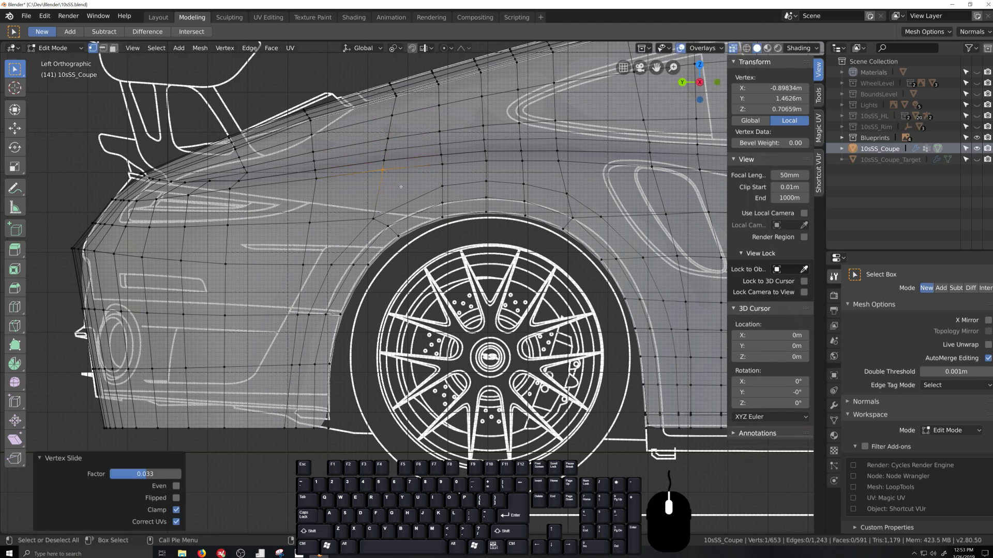
# Slide individual vertices of the next vertical edge row above the wheel, including the body-crease vertex slightly rearward by factor 0.036.
pyautogui.scroll(2, 453, 178)
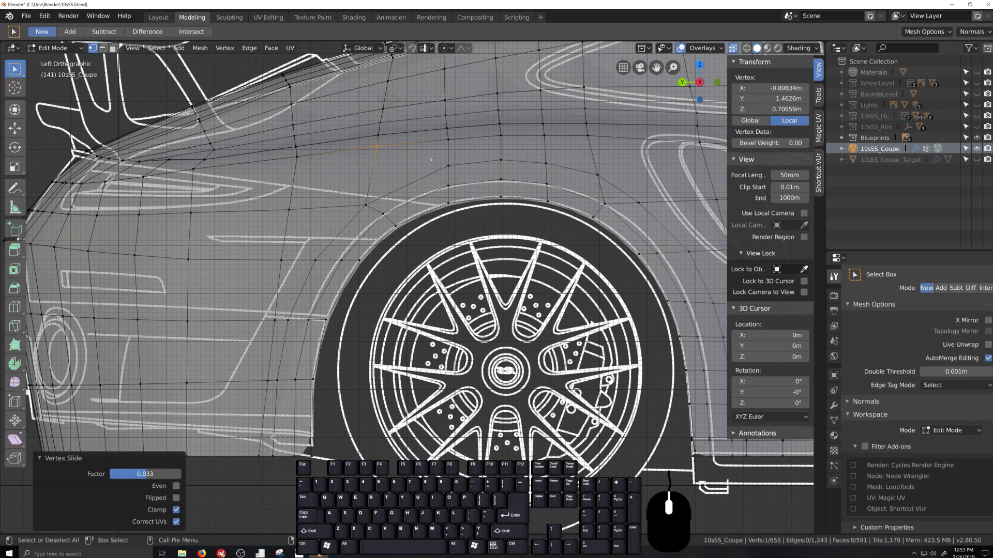
pyautogui.press('g')
pyautogui.press('g')
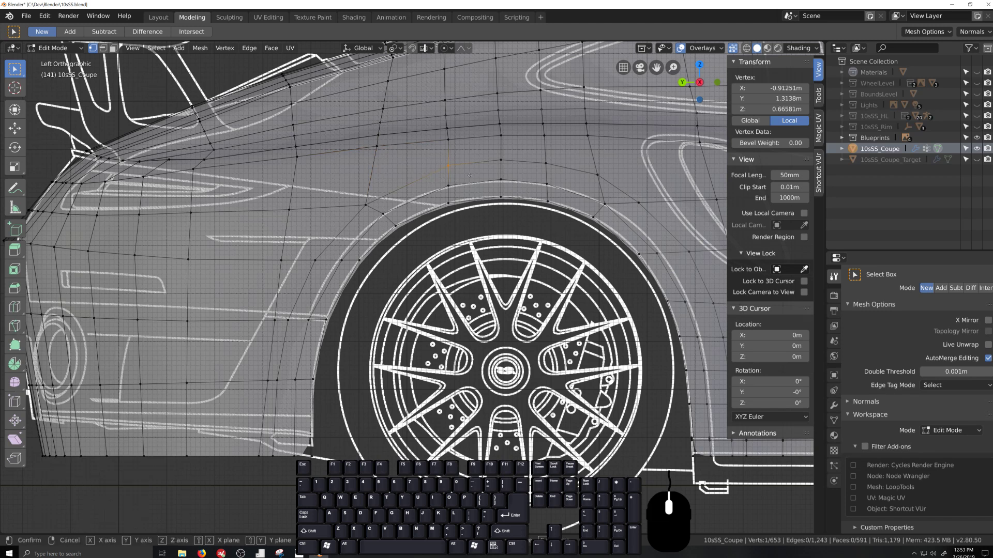
pyautogui.click(462, 172)
pyautogui.press('g')
pyautogui.press('g')
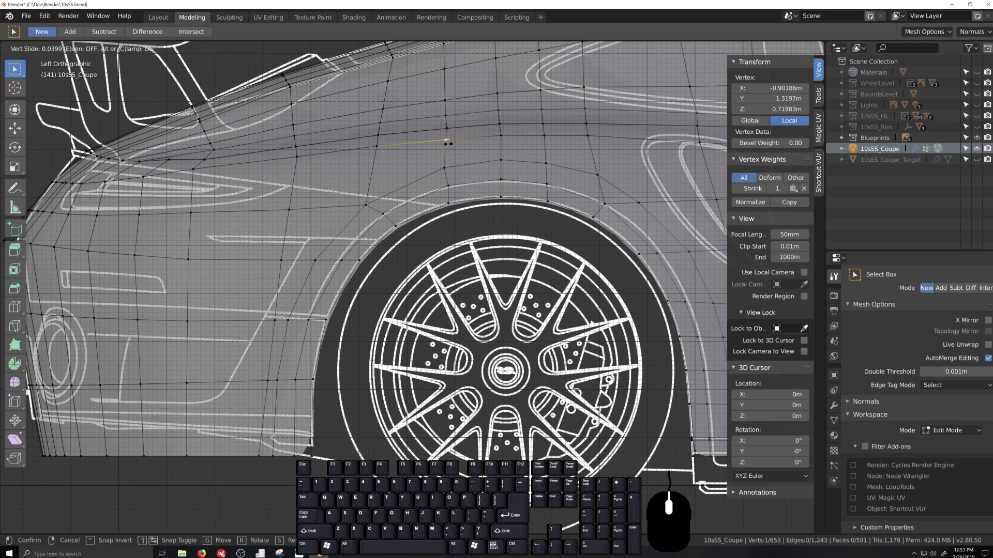
pyautogui.click(448, 141)
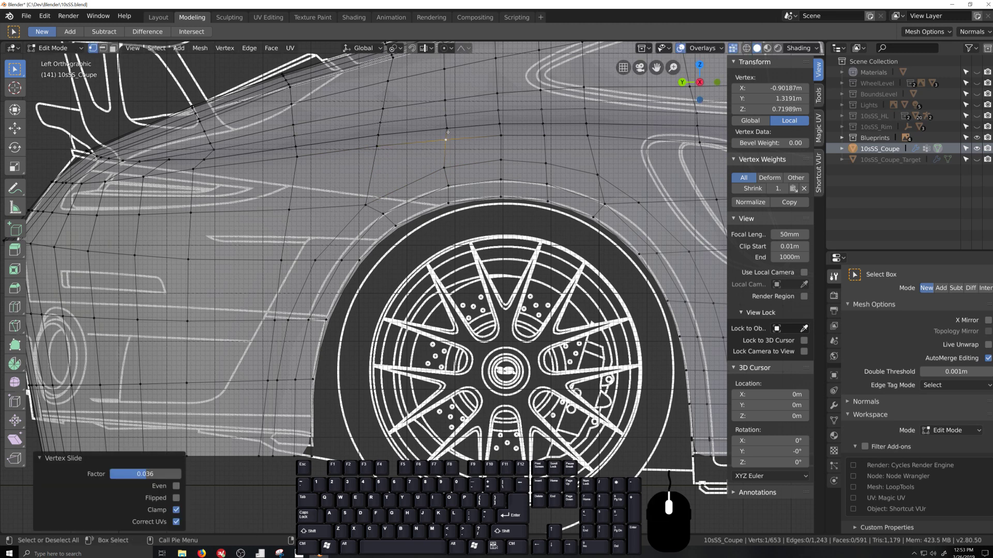
pyautogui.press('g')
pyautogui.press('g')
pyautogui.click(466, 160)
pyautogui.scroll(-1, 581, 197)
# Slide the new arch line's front upper vertex down the curve by factor 0.439 and slide its lower neighbour onto it at factor 1.0.
pyautogui.click(567, 193)
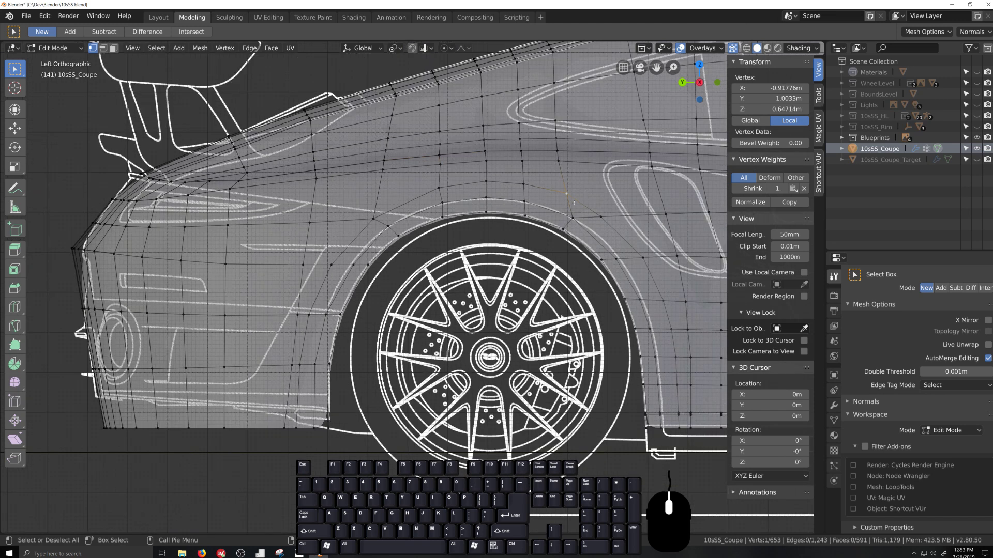
pyautogui.press('g')
pyautogui.press('g')
pyautogui.click(590, 213)
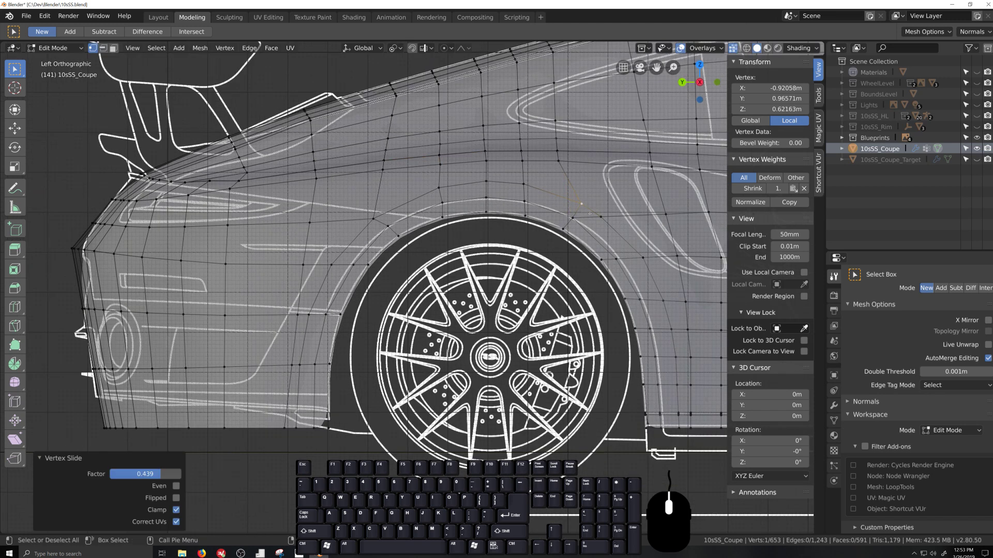
pyautogui.click(601, 217)
pyautogui.press('g')
pyautogui.press('g')
pyautogui.click(579, 202)
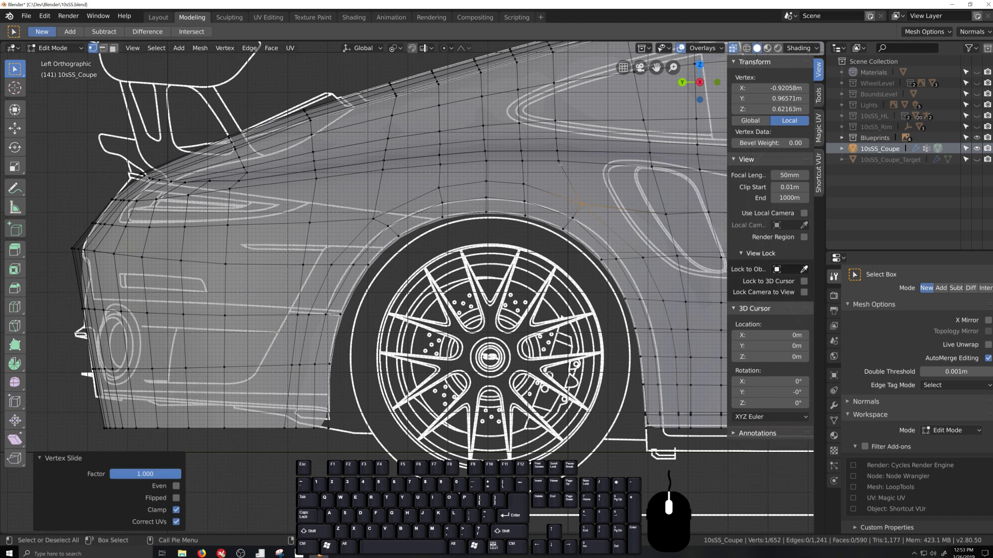
# Select the vertical edge path above the arch's front shoulder and edge-slide it forward by factor -0.090.
pyautogui.click(558, 161)
pyautogui.keyDown('ctrl'); pyautogui.click(554, 86); pyautogui.keyUp('ctrl')
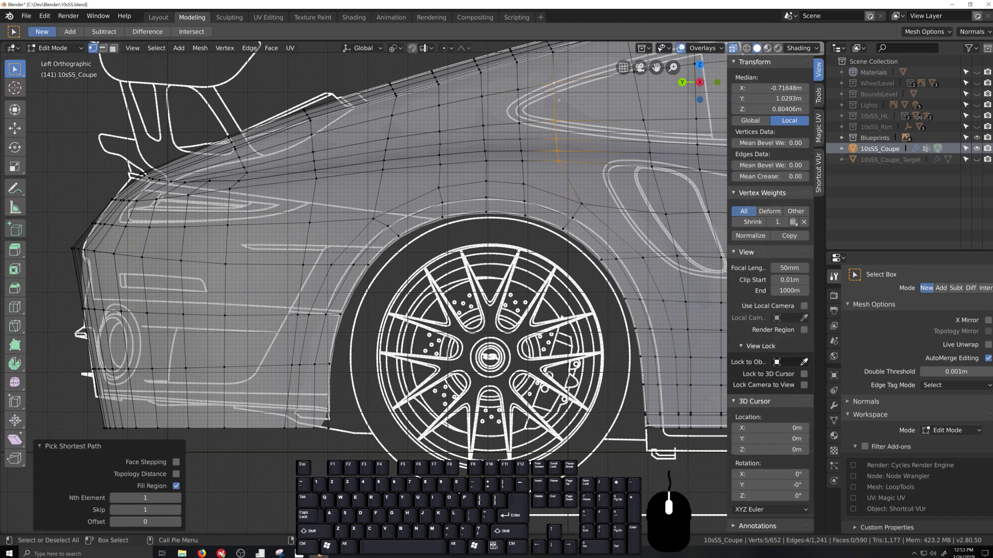
pyautogui.press('g')
pyautogui.press('g')
pyautogui.click(563, 98)
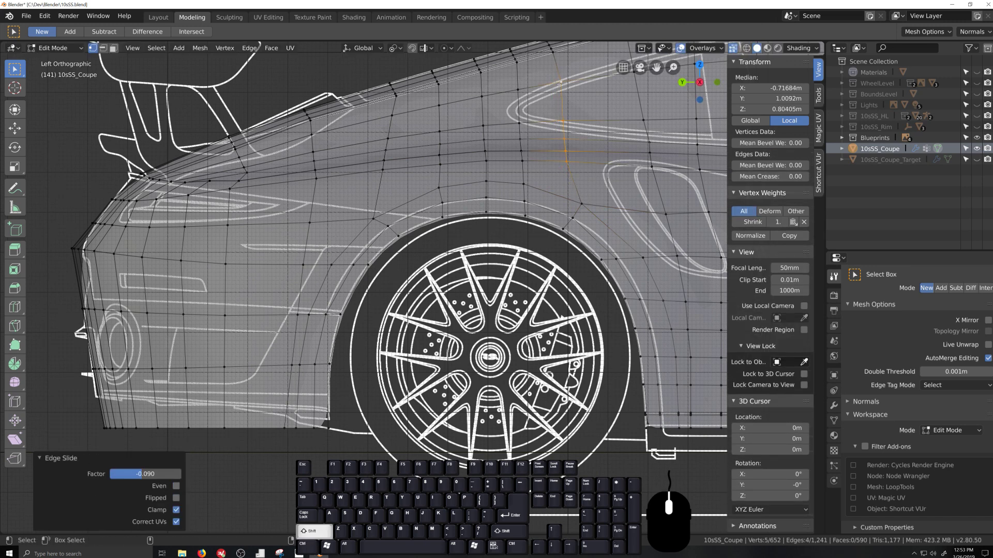
# Deselect the front path's top vertex before each further forward edge slide, finishing with factors -0.028 and -0.016 on its lower part.
pyautogui.keyDown('shift'); pyautogui.click(562, 83); pyautogui.keyUp('shift')
pyautogui.press('g')
pyautogui.press('g')
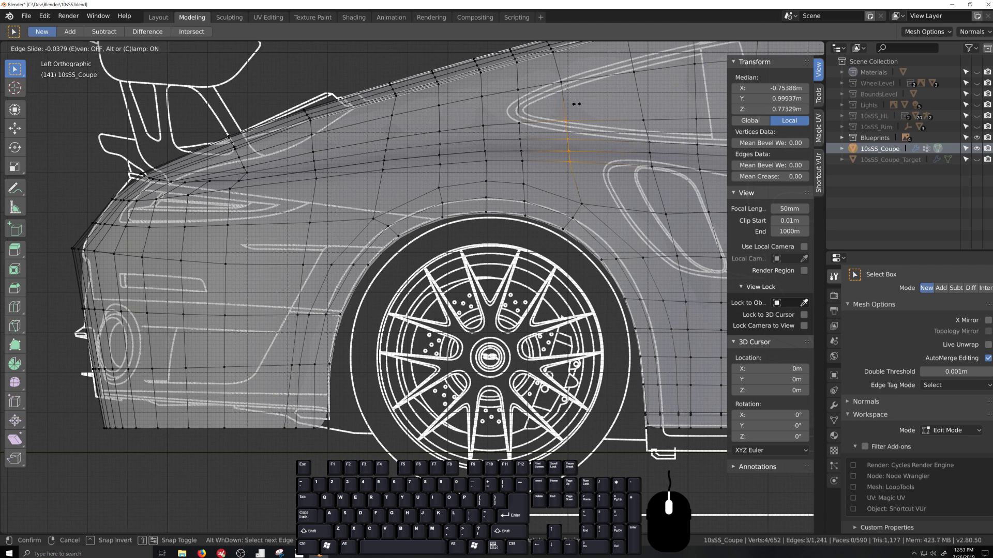
pyautogui.click(577, 104)
pyautogui.keyDown('shift'); pyautogui.click(571, 122); pyautogui.keyUp('shift')
pyautogui.press('g')
pyautogui.press('g')
pyautogui.click(576, 125)
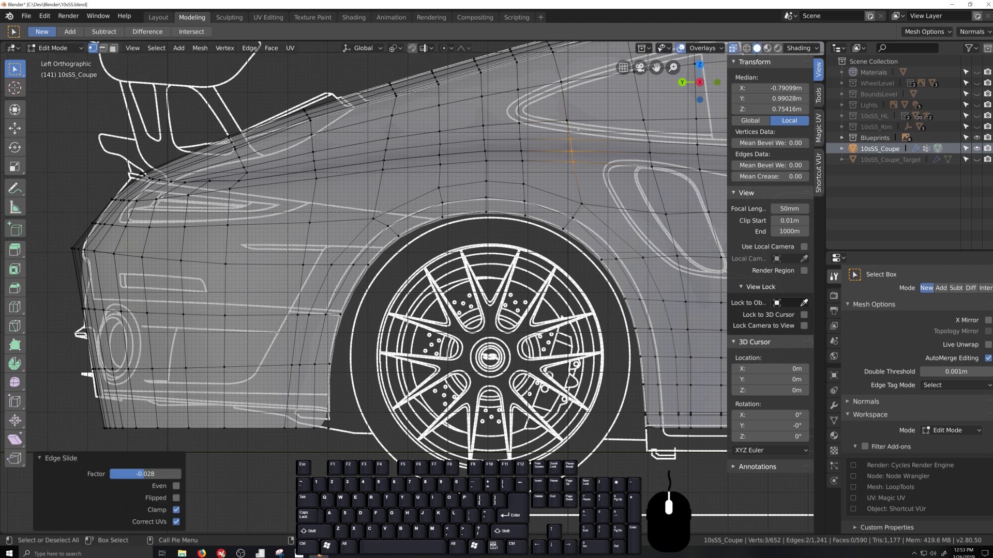
pyautogui.keyDown('shift'); pyautogui.click(577, 144); pyautogui.keyUp('shift')
pyautogui.press('g')
pyautogui.press('g')
pyautogui.click(580, 146)
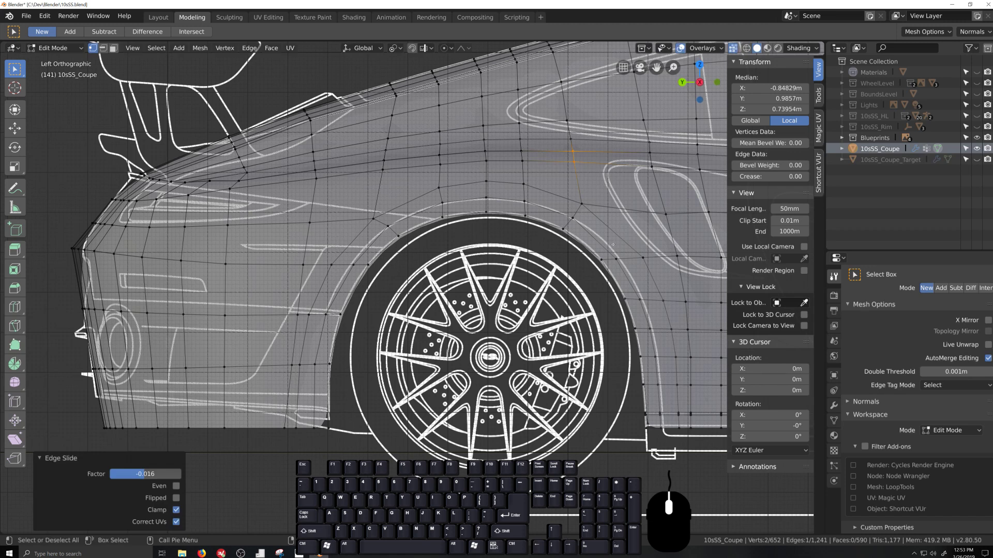
# Slide the vertex inside the side air intake slightly upward along its edge by factor 0.084.
pyautogui.scroll(-1, 637, 298)
pyautogui.keyDown('shift'); pyautogui.moveTo(637, 299); pyautogui.dragTo(603, 298, button='middle'); pyautogui.keyUp('shift')
pyautogui.click(590, 226)
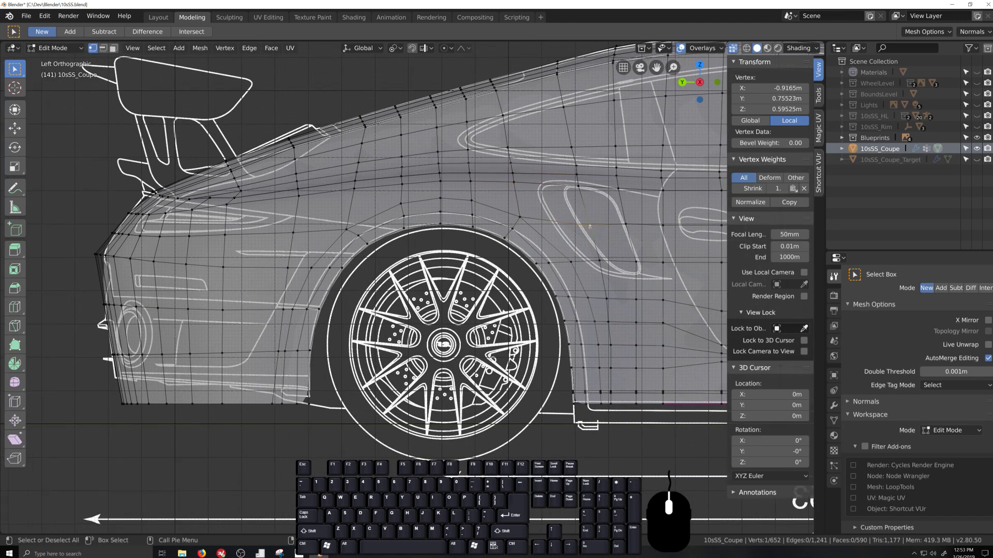
pyautogui.press('g')
pyautogui.press('g')
pyautogui.click(592, 235)
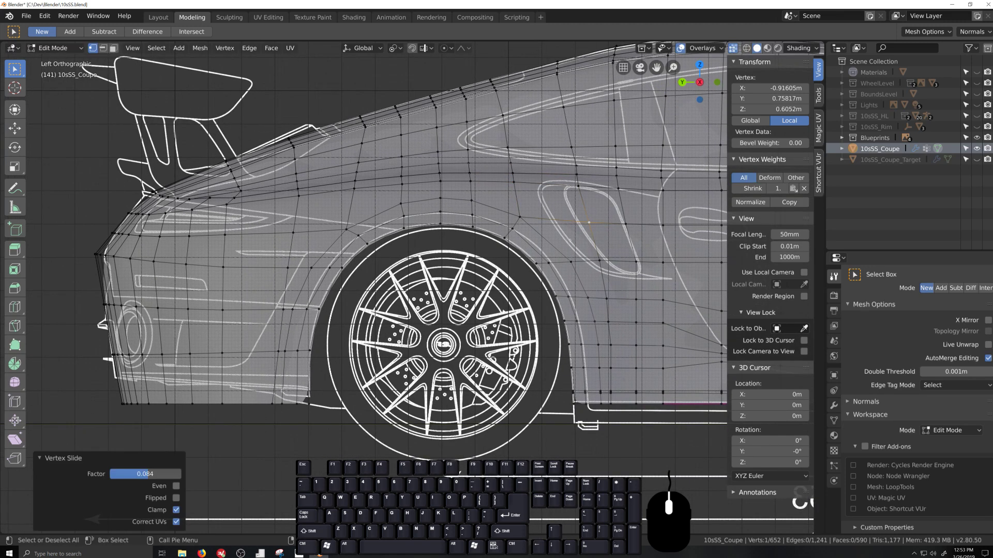
# Select the whole arch line around the rear wheel and edge-slide it towards the wheel with Even on and factor 0.395.
pyautogui.keyDown('alt'); pyautogui.click(594, 312); pyautogui.keyUp('alt')
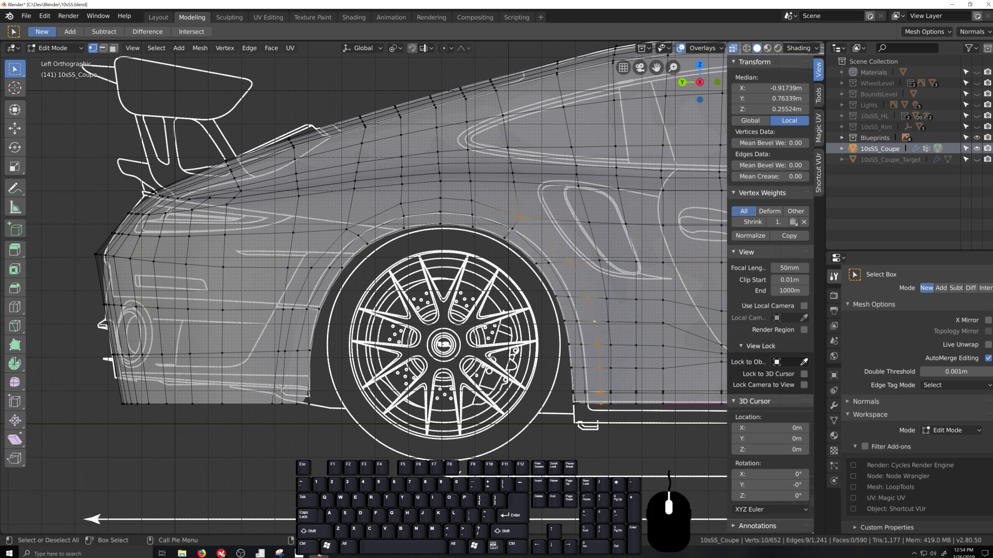
pyautogui.keyDown('alt'); pyautogui.keyDown('shift'); pyautogui.click(372, 216); pyautogui.keyUp('shift'); pyautogui.keyUp('alt')
pyautogui.keyDown('alt'); pyautogui.keyDown('shift'); pyautogui.click(318, 279); pyautogui.keyUp('shift'); pyautogui.keyUp('alt')
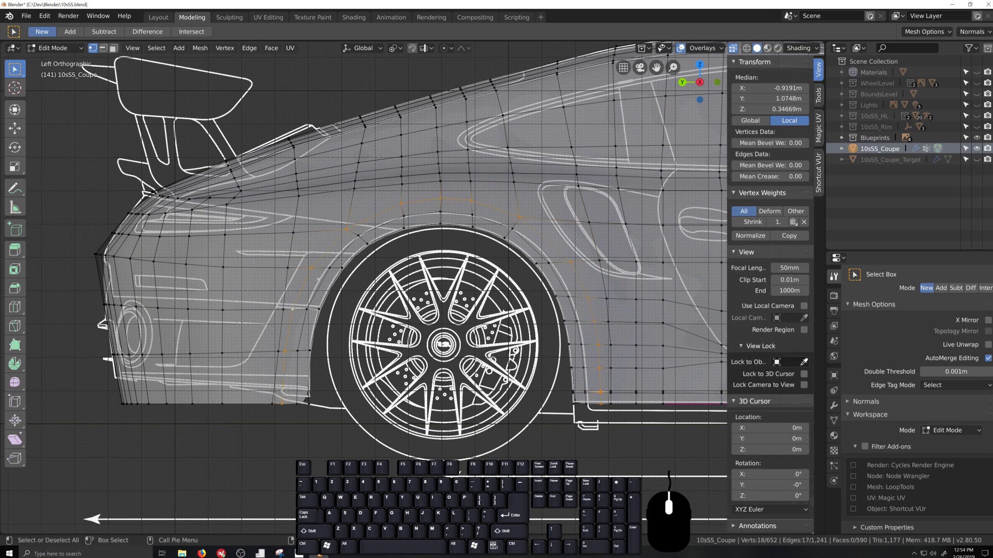
pyautogui.press('g')
pyautogui.press('g')
pyautogui.press('f')
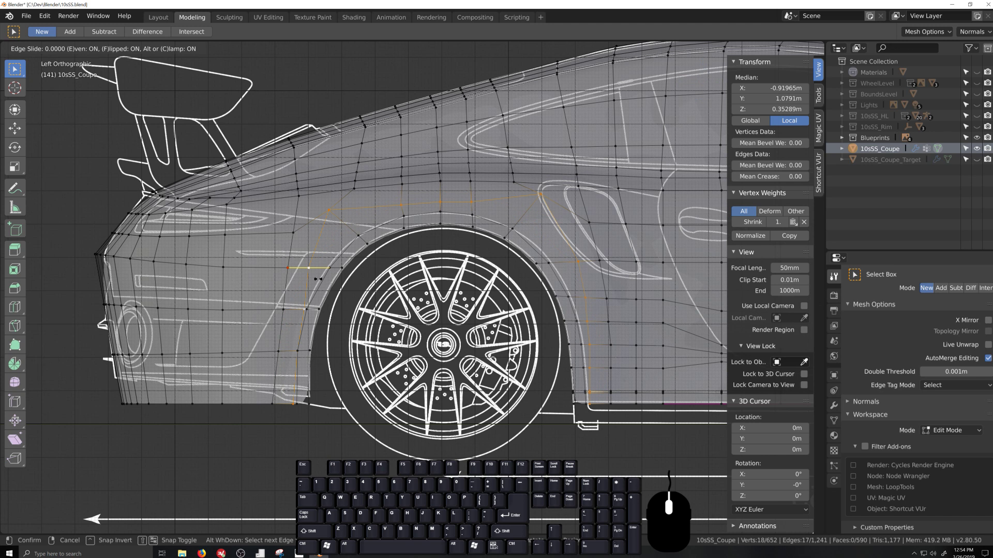
pyautogui.press('f')
pyautogui.press('shift')
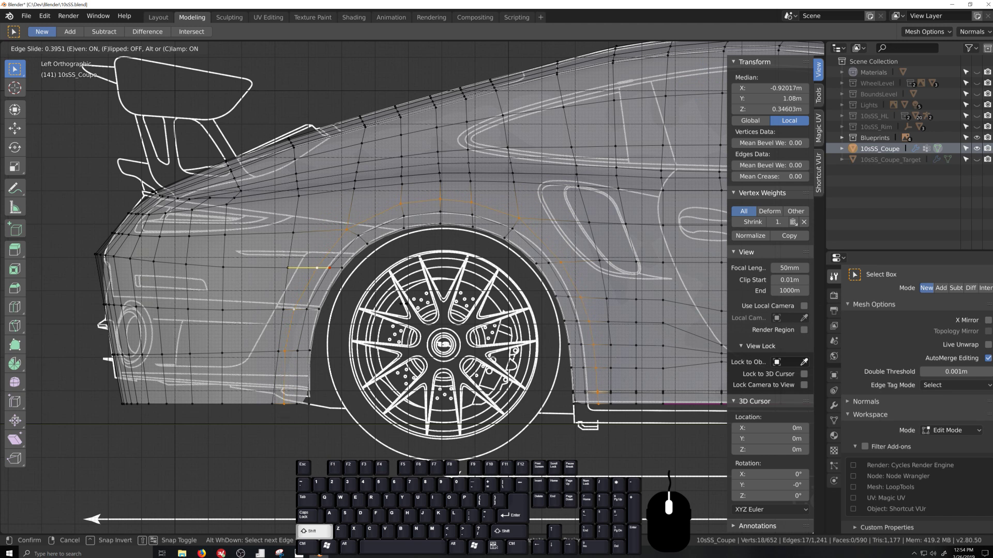
pyautogui.keyDown('shift'); pyautogui.click(403, 304); pyautogui.keyUp('shift')
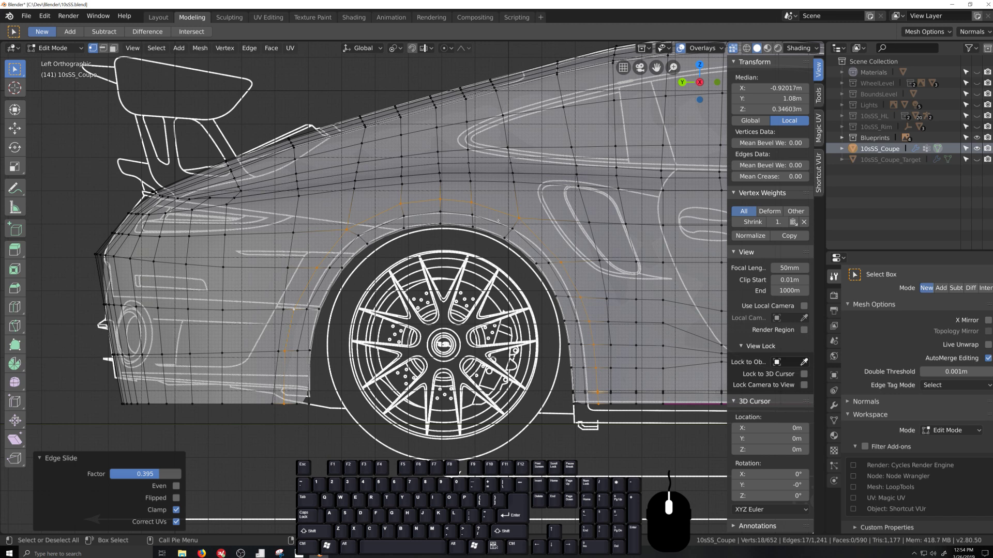
# Select the vertical edge path behind the rear wheel arch, from the rear deck down to the lower body edge, and edge-slide it rearward.
pyautogui.scroll(3, 352, 292)
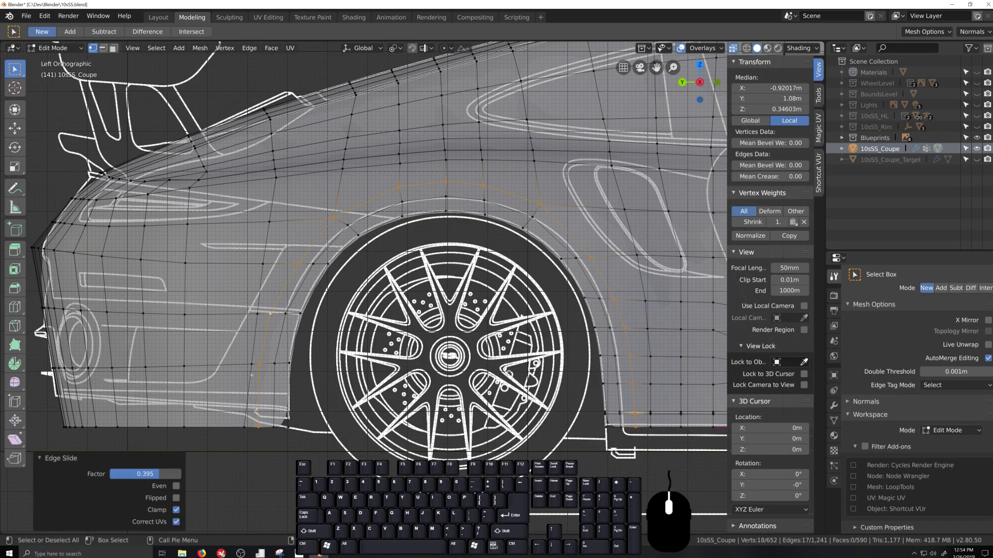
pyautogui.scroll(-1, 660, 402)
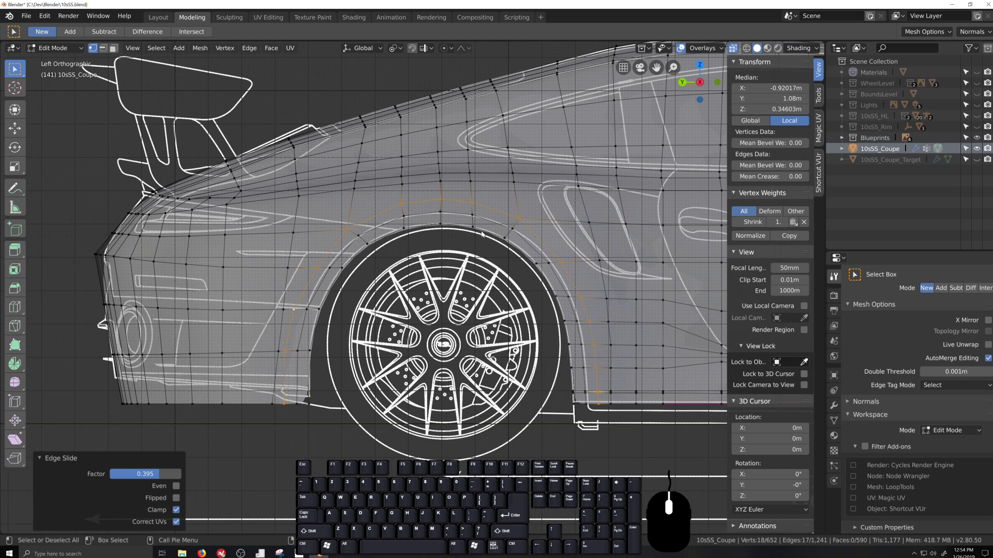
pyautogui.scroll(-1, 398, 269)
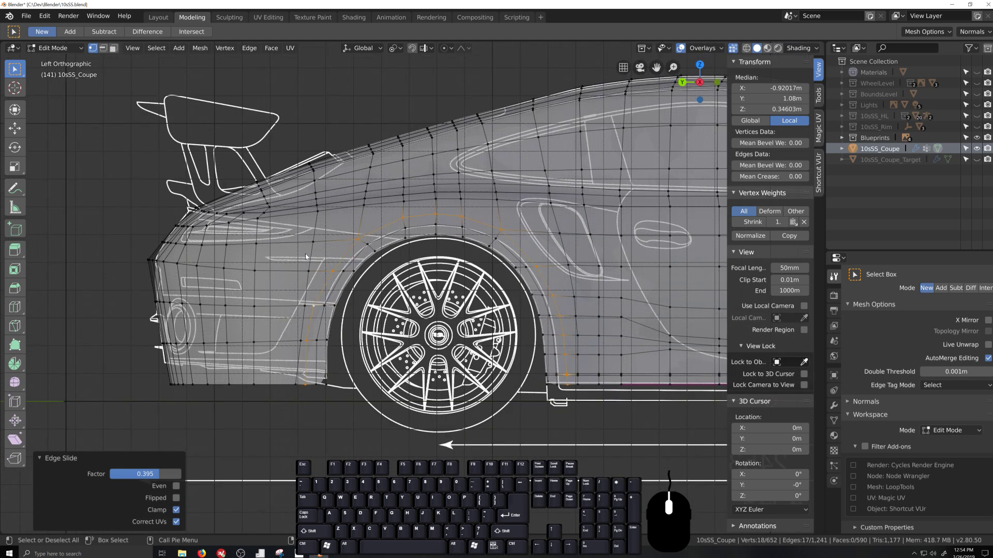
pyautogui.click(311, 242)
pyautogui.click(314, 181)
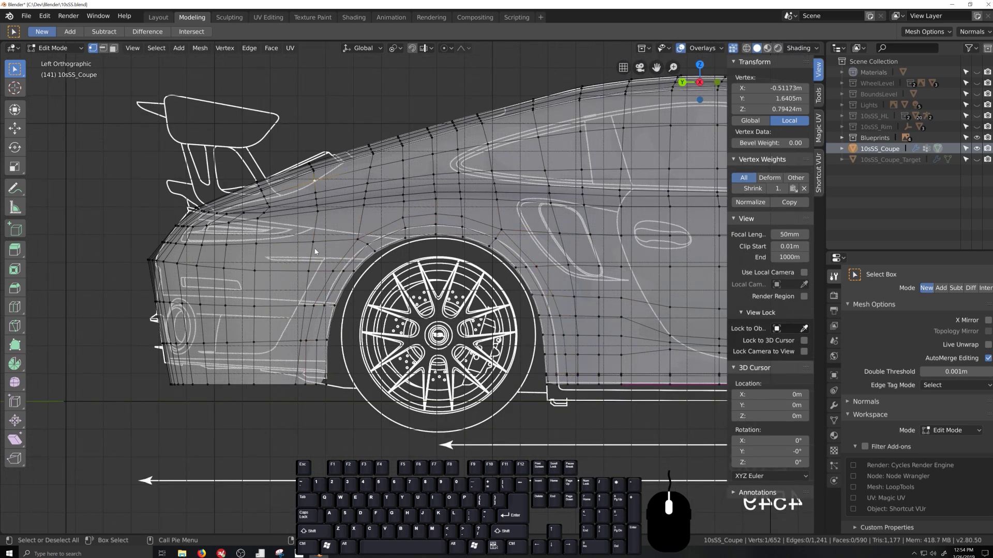
pyautogui.keyDown('ctrl'); pyautogui.keyDown('shift'); pyautogui.click(301, 387); pyautogui.keyUp('shift'); pyautogui.keyUp('ctrl')
pyautogui.press('g')
pyautogui.press('g')
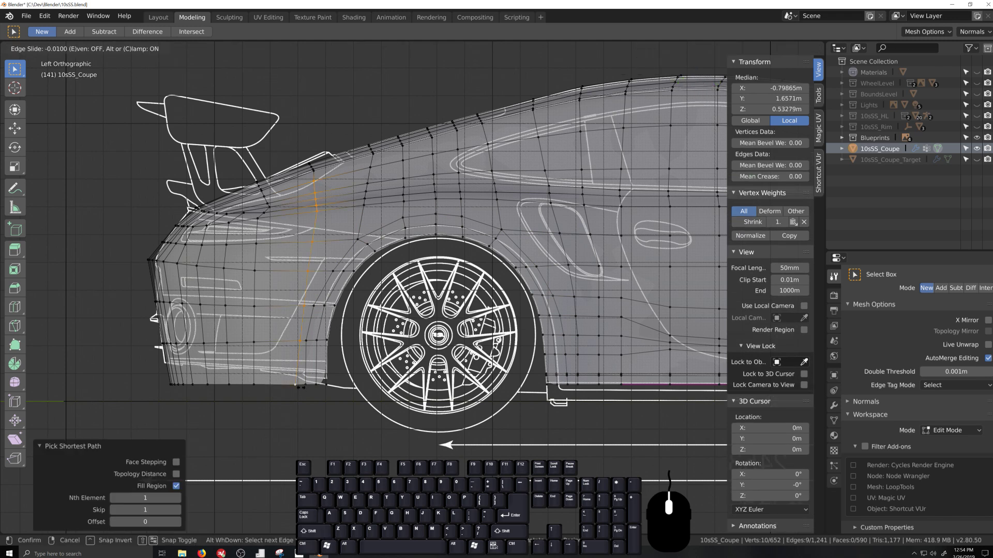
pyautogui.click(300, 388)
# Deselect the rear path's top vertex before each further rearward edge slide, ending this upper section with factor -0.058.
pyautogui.keyDown('shift'); pyautogui.click(312, 182); pyautogui.keyUp('shift')
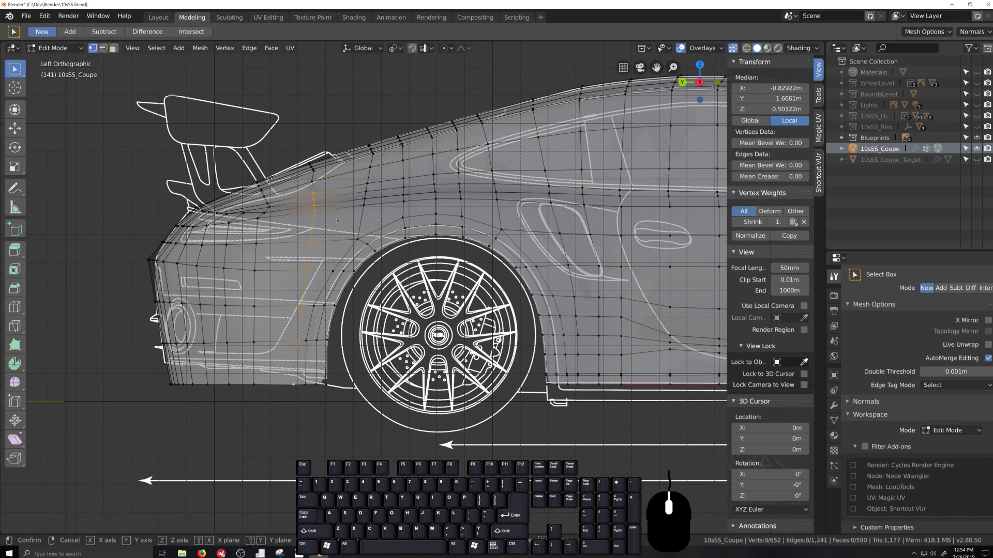
pyautogui.press('g')
pyautogui.press('g')
pyautogui.click(330, 221)
pyautogui.keyDown('shift'); pyautogui.click(312, 195); pyautogui.keyUp('shift')
pyautogui.press('g')
pyautogui.press('g')
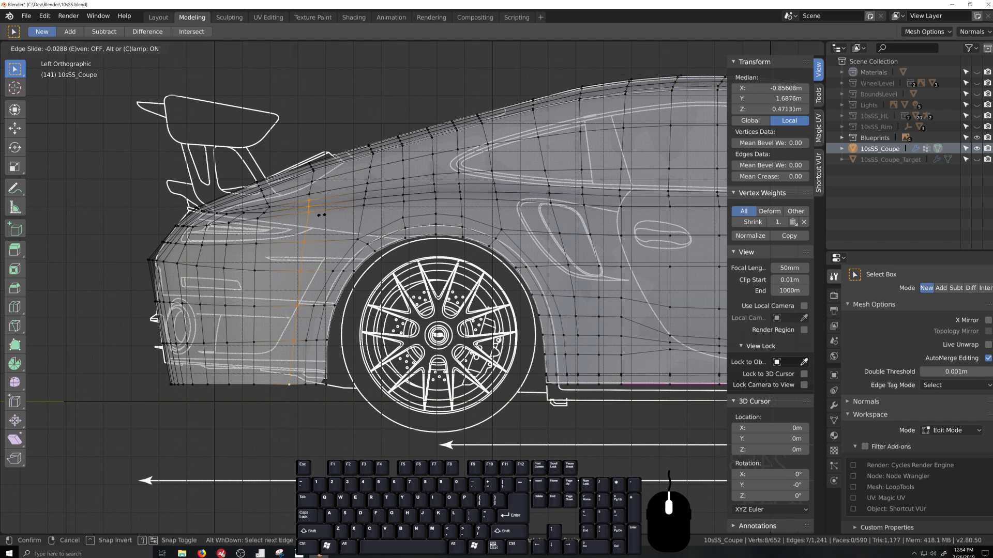
pyautogui.click(319, 215)
pyautogui.keyDown('shift'); pyautogui.click(312, 201); pyautogui.keyUp('shift')
pyautogui.press('g')
pyautogui.press('g')
pyautogui.click(311, 216)
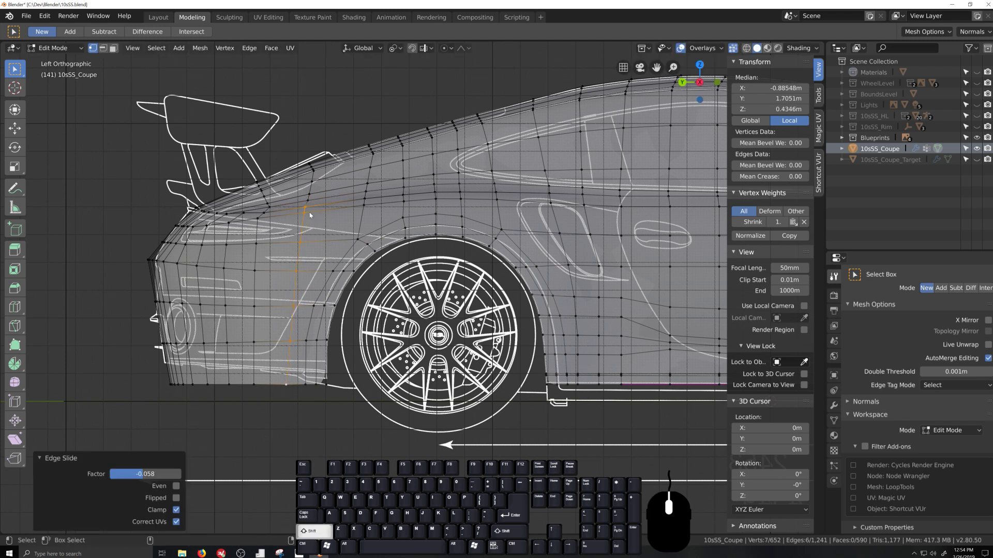
# Keep dropping the topmost vertex and edge-sliding the remaining lower path rearward, finishing with factor -0.104 on the last three vertices.
pyautogui.keyDown('shift'); pyautogui.click(307, 208); pyautogui.keyUp('shift')
pyautogui.press('g')
pyautogui.press('g')
pyautogui.click(306, 224)
pyautogui.keyDown('shift'); pyautogui.click(304, 215); pyautogui.keyUp('shift')
pyautogui.press('g')
pyautogui.press('g')
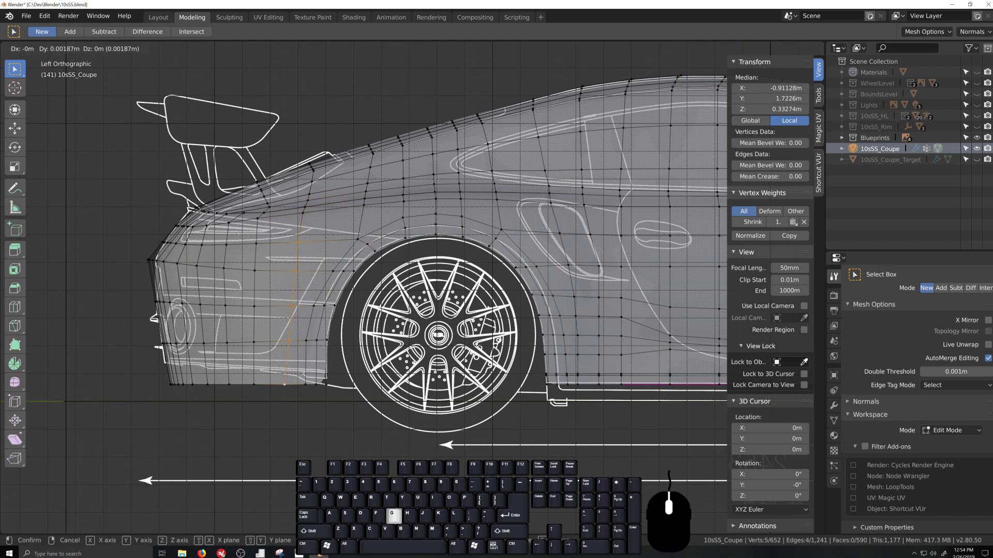
pyautogui.click(302, 243)
pyautogui.keyDown('shift'); pyautogui.click(302, 243); pyautogui.keyUp('shift')
pyautogui.press('g')
pyautogui.press('g')
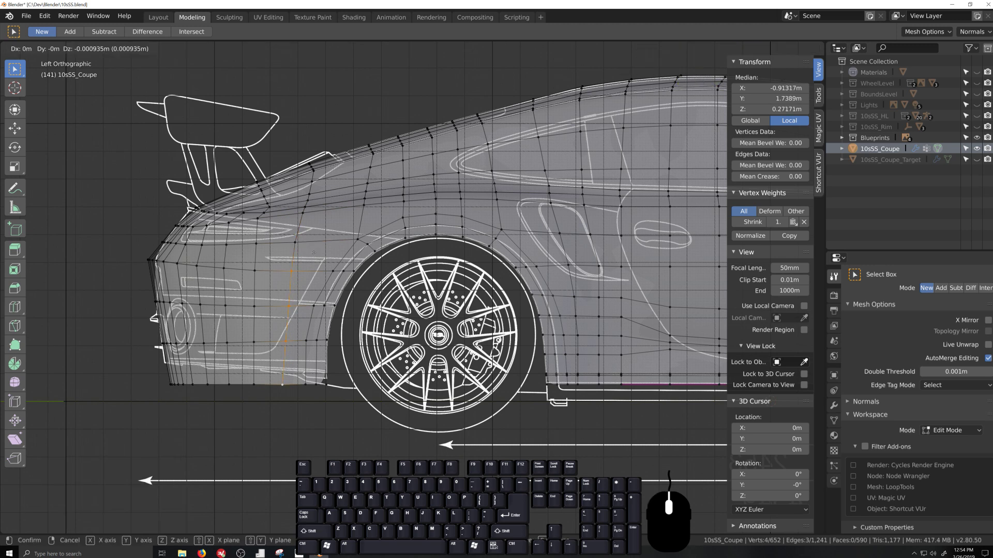
pyautogui.click(309, 253)
pyautogui.keyDown('shift'); pyautogui.click(296, 275); pyautogui.keyUp('shift')
pyautogui.press('g')
pyautogui.press('g')
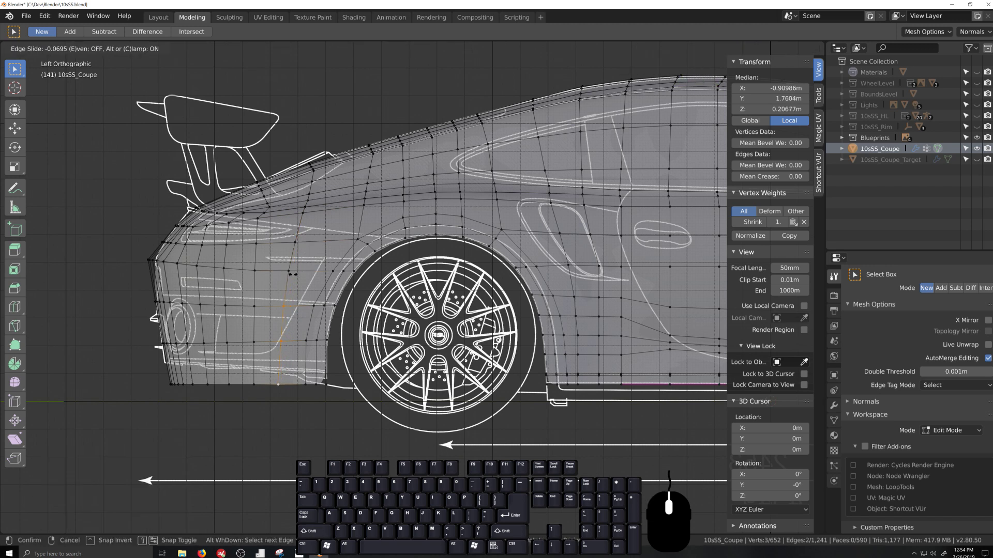
pyautogui.click(289, 293)
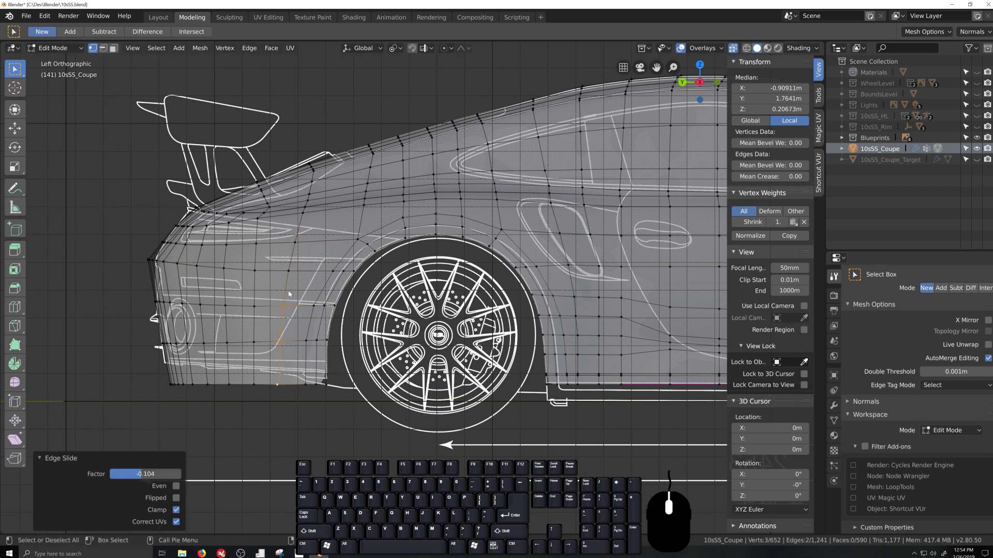
# Slide the rear path's bottom vertex slightly along the lower body edge by factor 0.037.
pyautogui.click(277, 387)
pyautogui.press('g')
pyautogui.press('g')
pyautogui.click(283, 398)
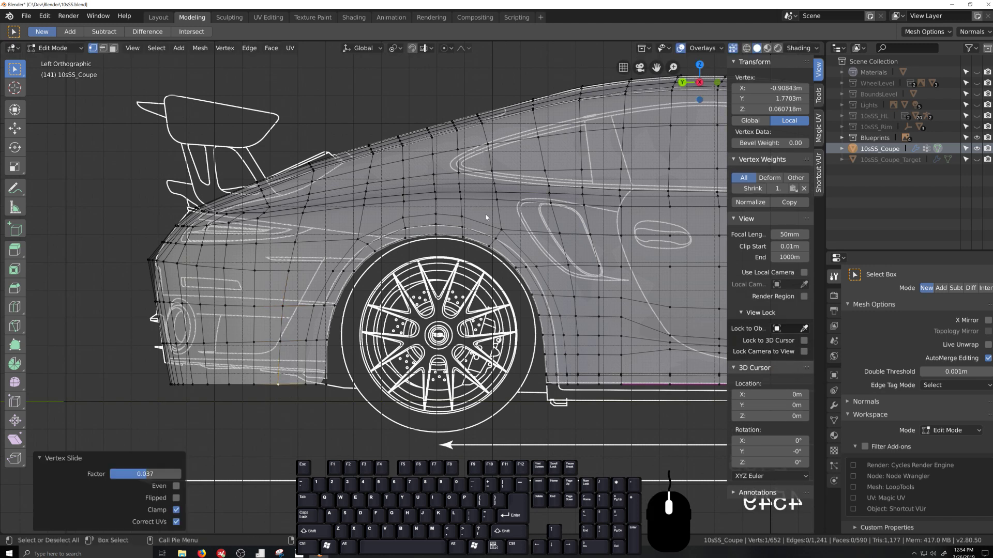
# Select the lower vertical edge line beneath the front of the side intake and edge-slide it forward by about factor 0.29.
pyautogui.keyDown('shift'); pyautogui.moveTo(599, 395); pyautogui.dragTo(508, 405, button='middle'); pyautogui.keyUp('shift')
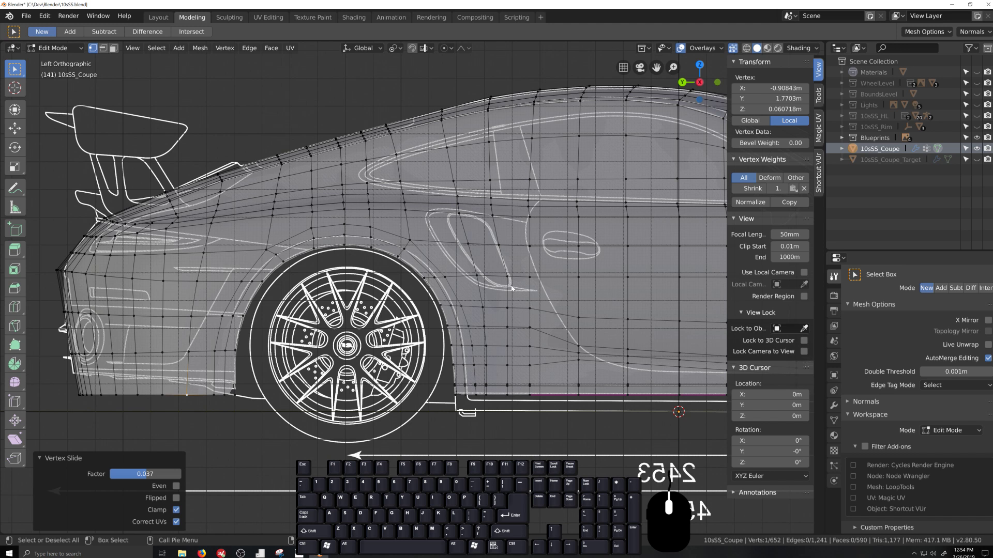
pyautogui.moveTo(504, 305); pyautogui.dragTo(516, 408)
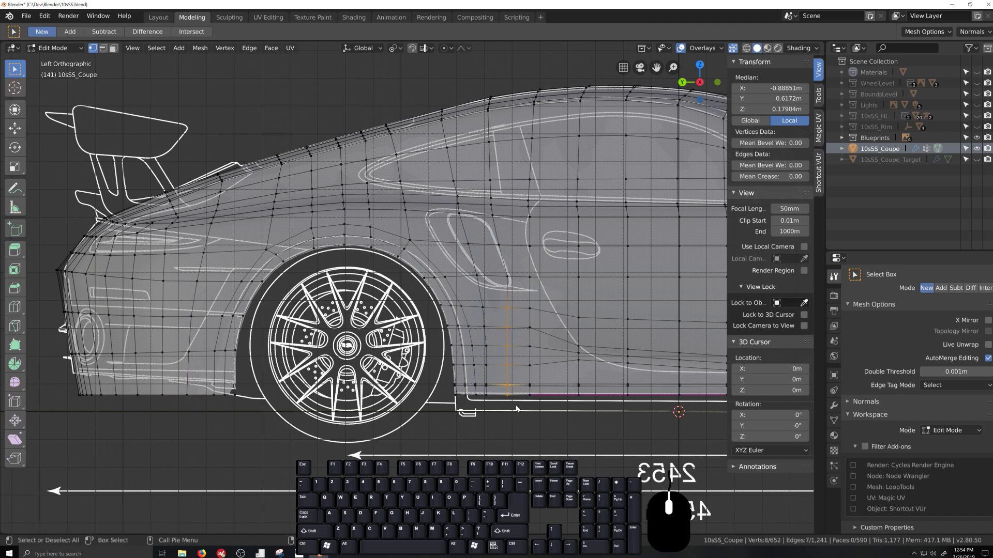
pyautogui.press('g')
pyautogui.press('g')
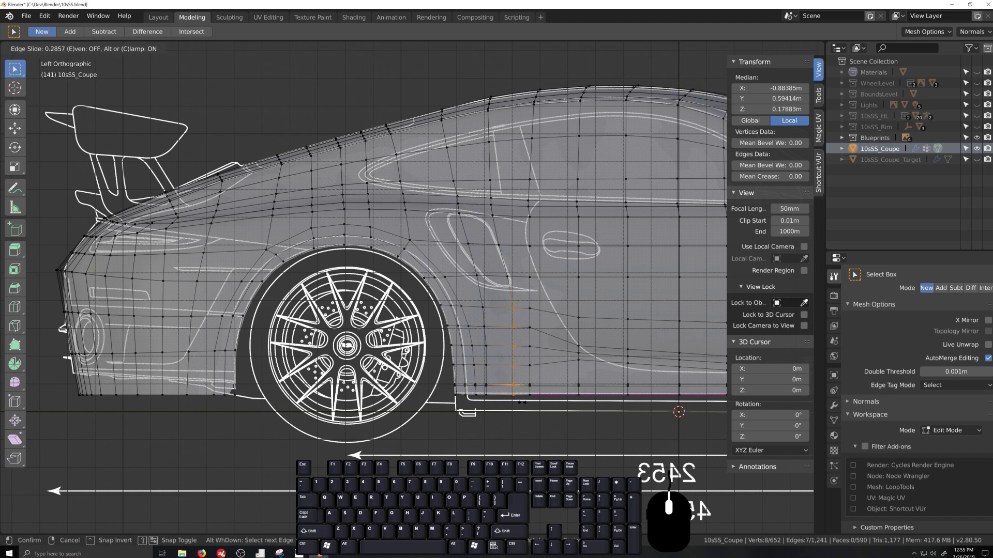
pyautogui.click(523, 405)
# Select the lower vertical edge columns just ahead of the rear wheel arch and edge-slide them forward.
pyautogui.moveTo(471, 274); pyautogui.dragTo(494, 411)
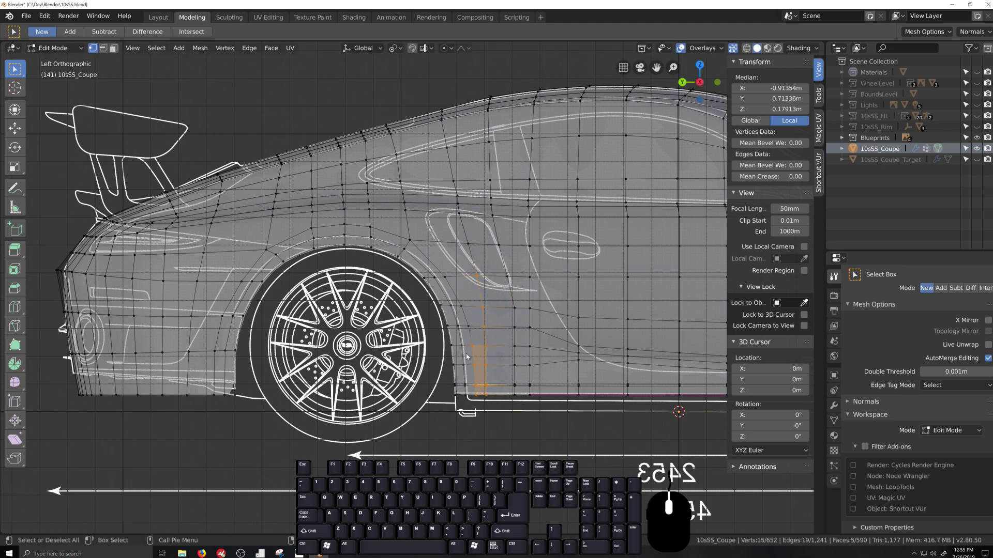
pyautogui.press('g')
pyautogui.press('g')
pyautogui.click(509, 376)
# Slide the vertex inside the side air intake forward along its edge by factor 0.229.
pyautogui.click(468, 245)
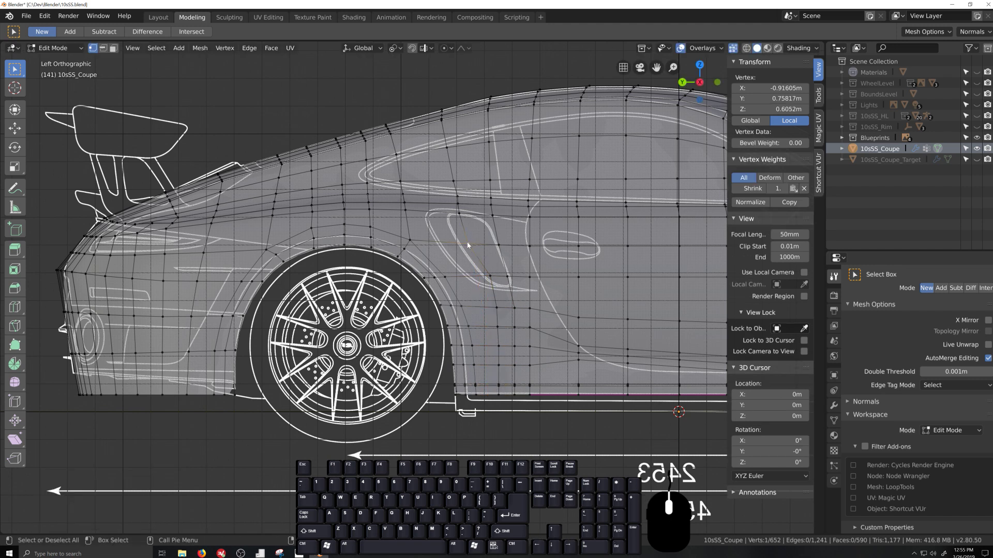
pyautogui.press('g')
pyautogui.press('g')
pyautogui.click(475, 244)
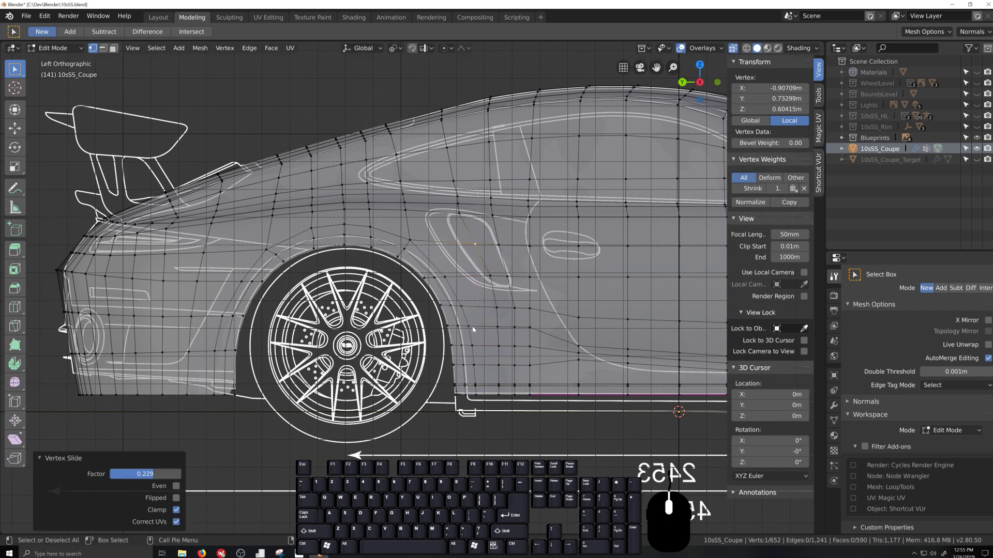
# Knife-cut a new arch line from the lower body edge behind the rear wheel, over the arch, to its front shoulder.
pyautogui.keyDown('shift'); pyautogui.moveTo(263, 377); pyautogui.dragTo(364, 409, button='middle'); pyautogui.keyUp('shift')
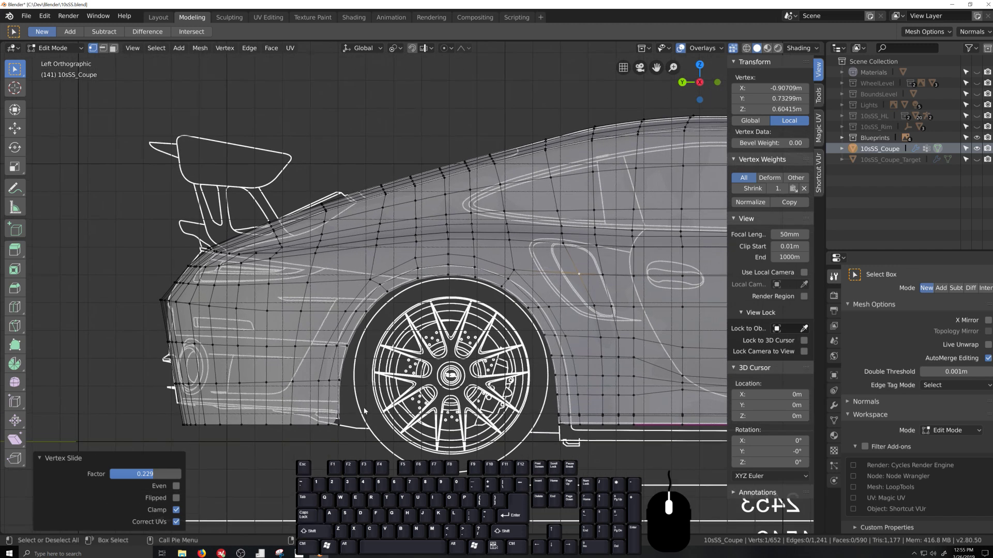
pyautogui.scroll(2, 364, 410)
pyautogui.keyDown('shift'); pyautogui.moveTo(283, 443); pyautogui.dragTo(386, 398, button='middle'); pyautogui.keyUp('shift')
pyautogui.press('k')
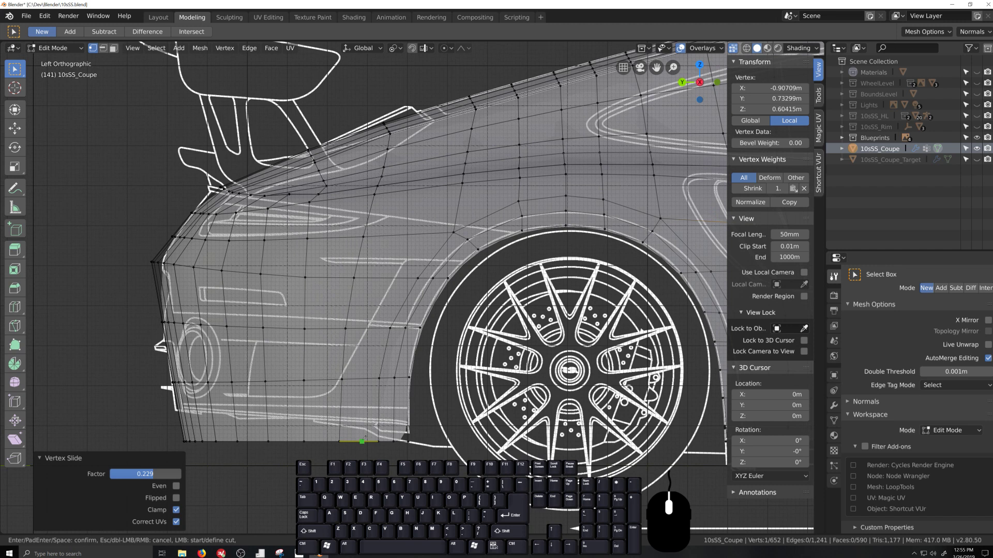
pyautogui.click(366, 379)
pyautogui.click(377, 328)
pyautogui.click(402, 276)
pyautogui.click(434, 233)
pyautogui.click(602, 185)
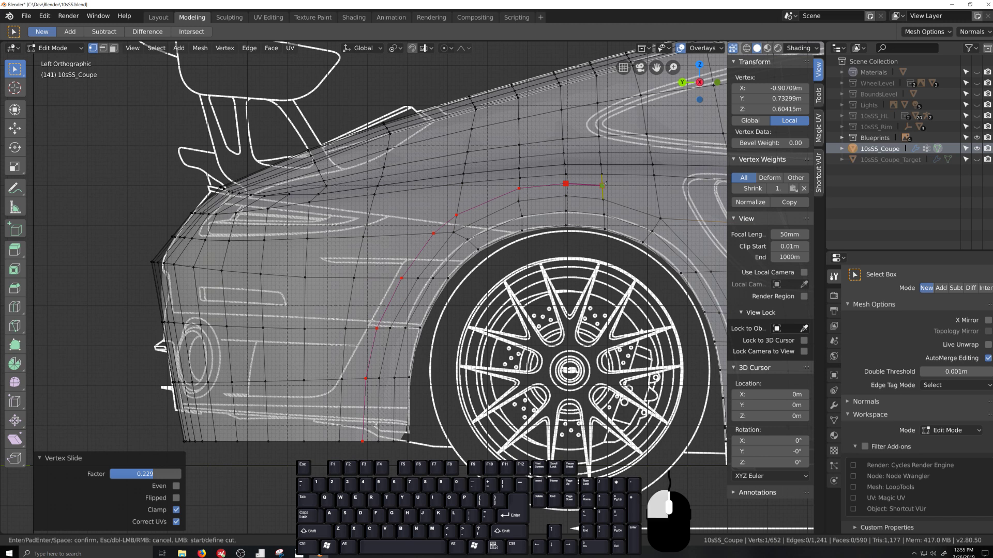
pyautogui.click(657, 199)
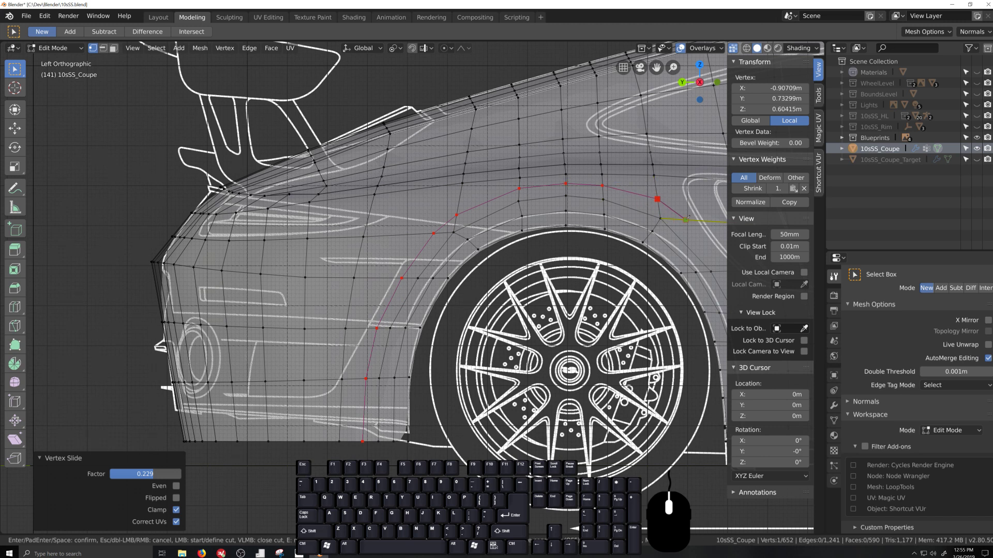
pyautogui.press('Return')
# Continue the new arch line with a knife cut from the front shoulder down to the sill ahead of the wheel.
pyautogui.keyDown('shift'); pyautogui.moveTo(686, 219); pyautogui.dragTo(427, 125, button='middle'); pyautogui.keyUp('shift')
pyautogui.press('k')
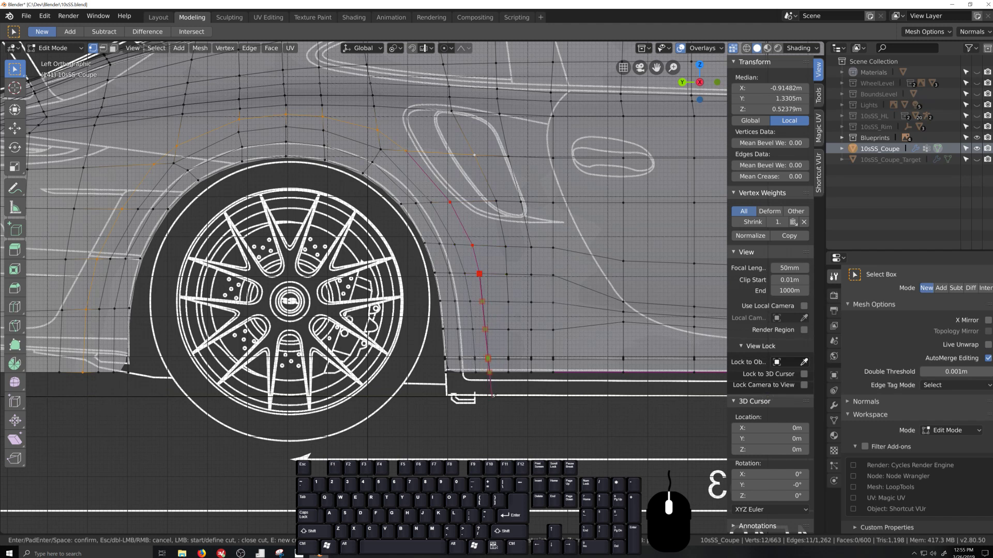
pyautogui.press('KP_Enter')
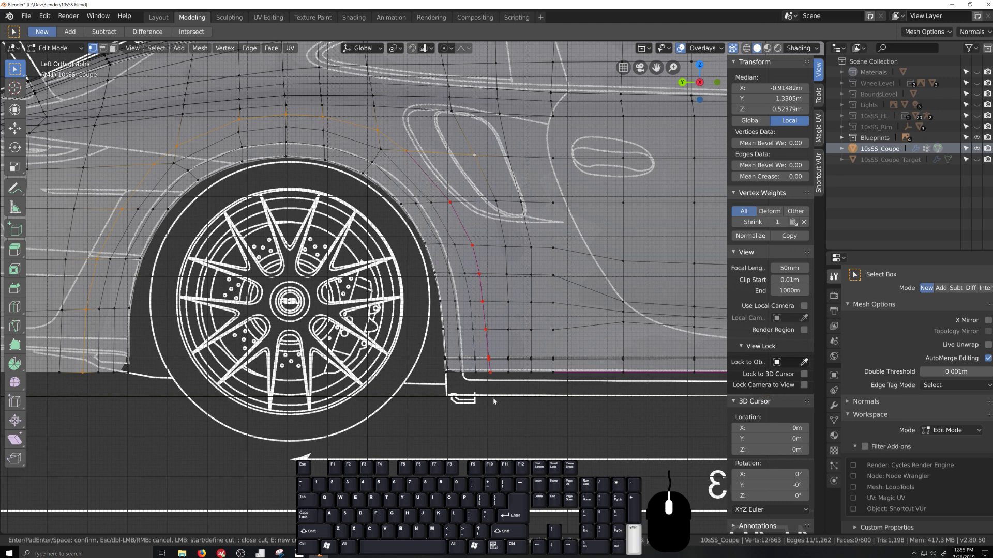
# Slide the vertex at the new arch line's rear shoulder forward by factor 0.297 and its upper neighbour down towards it by factor 0.939.
pyautogui.keyDown('shift'); pyautogui.moveTo(282, 172); pyautogui.dragTo(502, 283, button='middle'); pyautogui.keyUp('shift')
pyautogui.scroll(2, 354, 271)
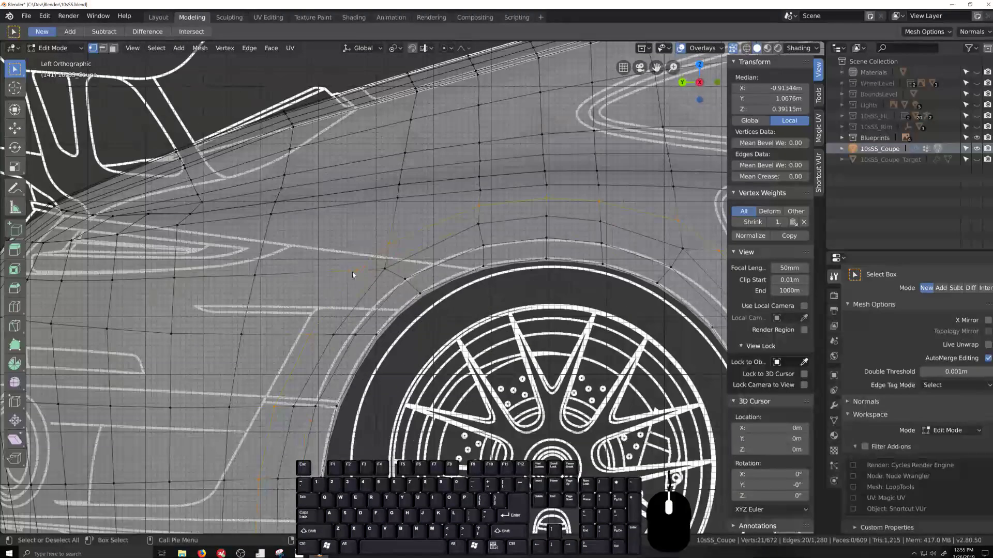
pyautogui.click(356, 269)
pyautogui.press('g')
pyautogui.press('g')
pyautogui.click(368, 262)
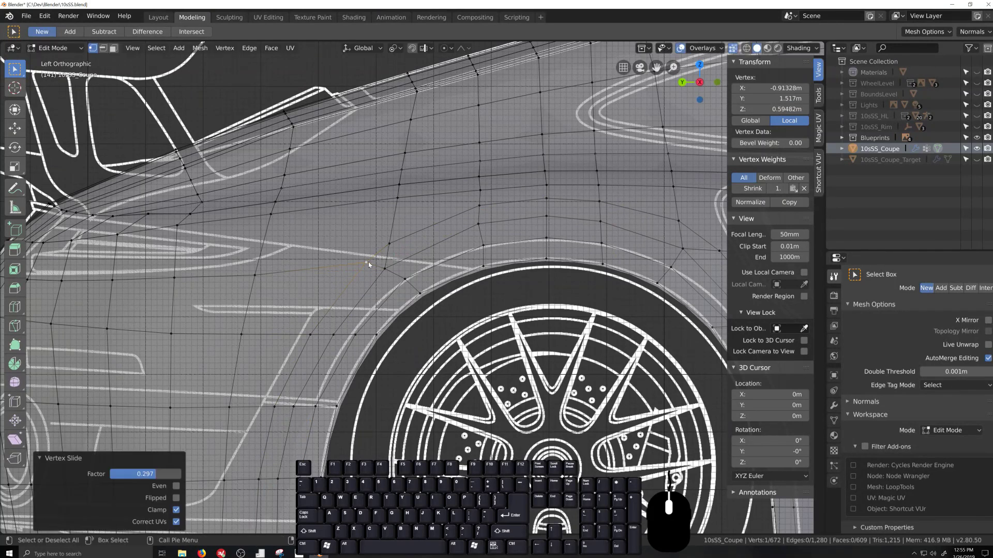
pyautogui.click(389, 244)
pyautogui.press('g')
pyautogui.press('g')
pyautogui.click(368, 262)
# Slide the vertex above the arch's rear shoulder rearward by factor 0.070 and shift the vertex directly above it rearward as well.
pyautogui.scroll(-2, 395, 231)
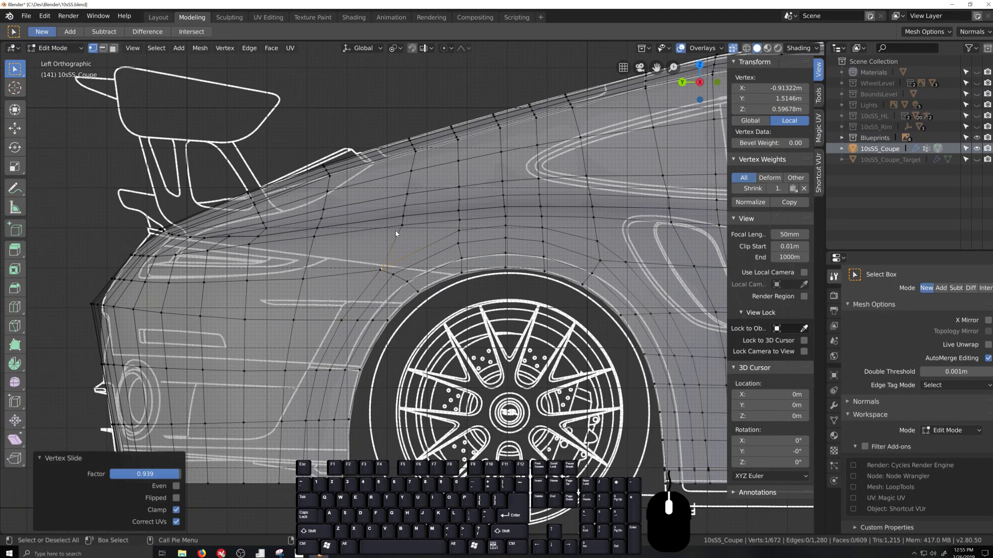
pyautogui.click(402, 227)
pyautogui.press('g')
pyautogui.press('g')
pyautogui.click(398, 228)
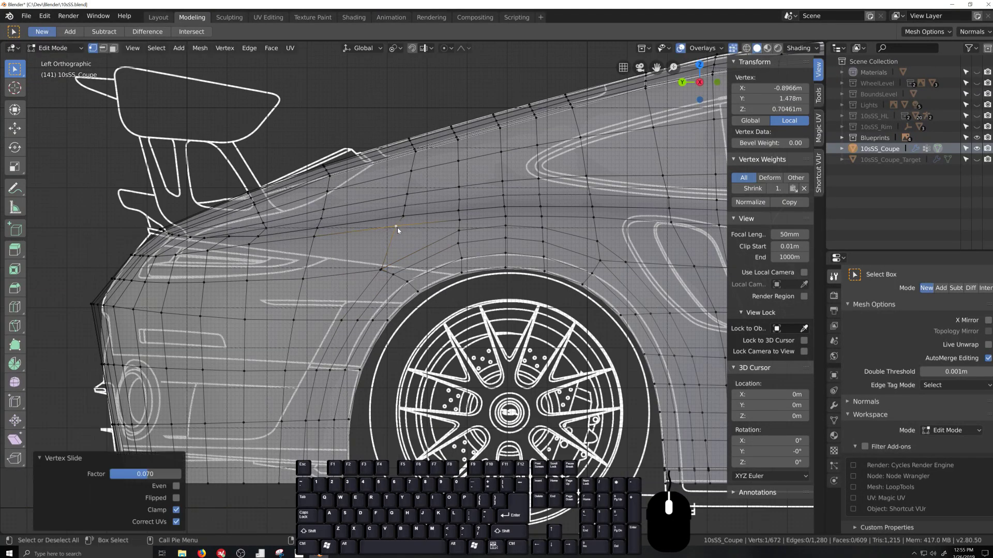
pyautogui.click(402, 213)
pyautogui.press('g')
pyautogui.press('g')
pyautogui.click(399, 217)
# Adjust the vertex above the arch's rear shoulder along its edge and slide the next vertex up rearward by about factor 0.062.
pyautogui.click(398, 226)
pyautogui.press('g')
pyautogui.press('g')
pyautogui.click(397, 224)
pyautogui.click(398, 216)
pyautogui.press('g')
pyautogui.press('g')
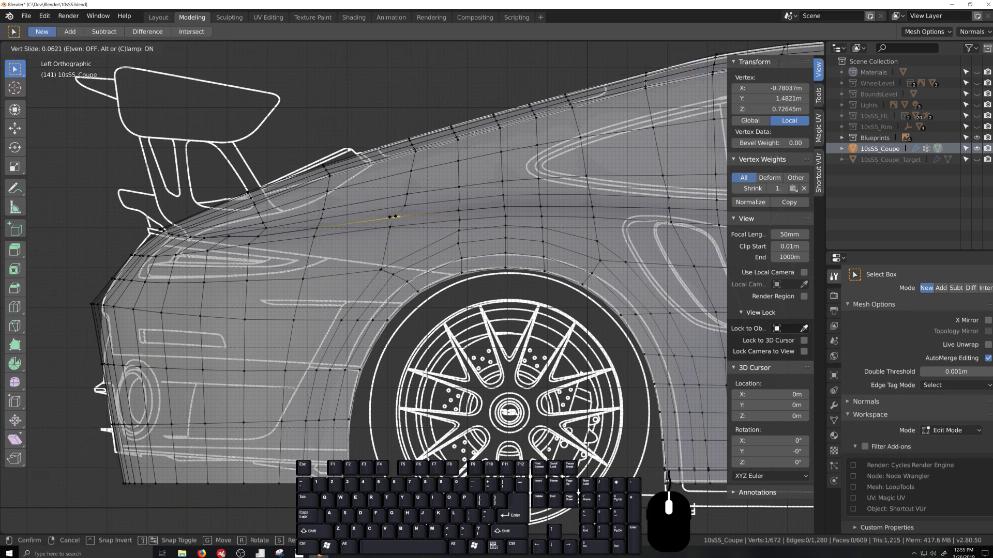
pyautogui.click(399, 216)
# Slide the next two vertices up the line above the rear shoulder along their edges by factors 0.064 and 0.032.
pyautogui.press('g')
pyautogui.press('g')
pyautogui.click(404, 204)
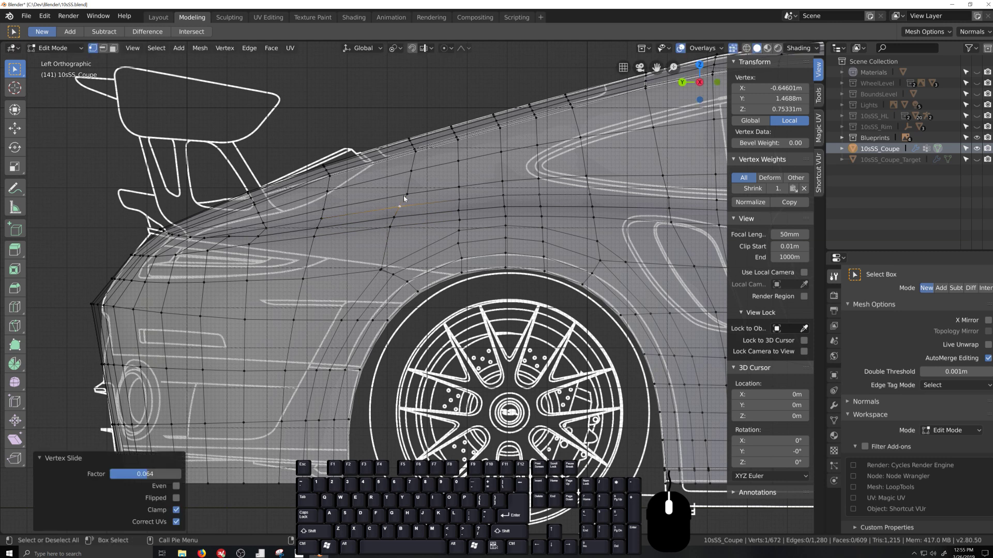
pyautogui.click(403, 196)
pyautogui.press('g')
pyautogui.press('g')
pyautogui.click(402, 198)
# Slide the vertices at the arch's front shoulder down and forward along the diagonal edge, using factor 1.000 for the last slide.
pyautogui.keyDown('shift'); pyautogui.moveTo(553, 240); pyautogui.dragTo(355, 268, button='middle'); pyautogui.keyUp('shift')
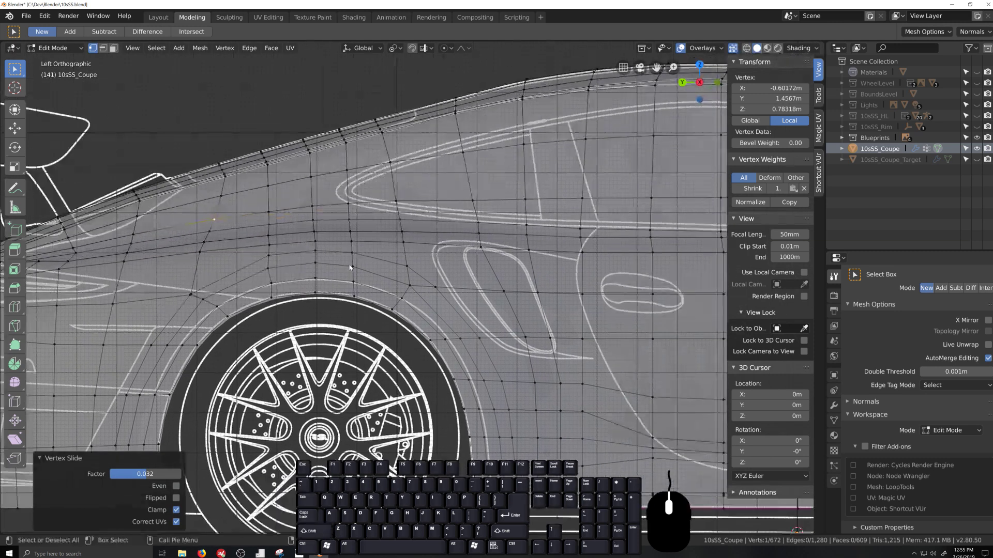
pyautogui.scroll(1, 351, 267)
pyautogui.click(408, 263)
pyautogui.press('g')
pyautogui.press('g')
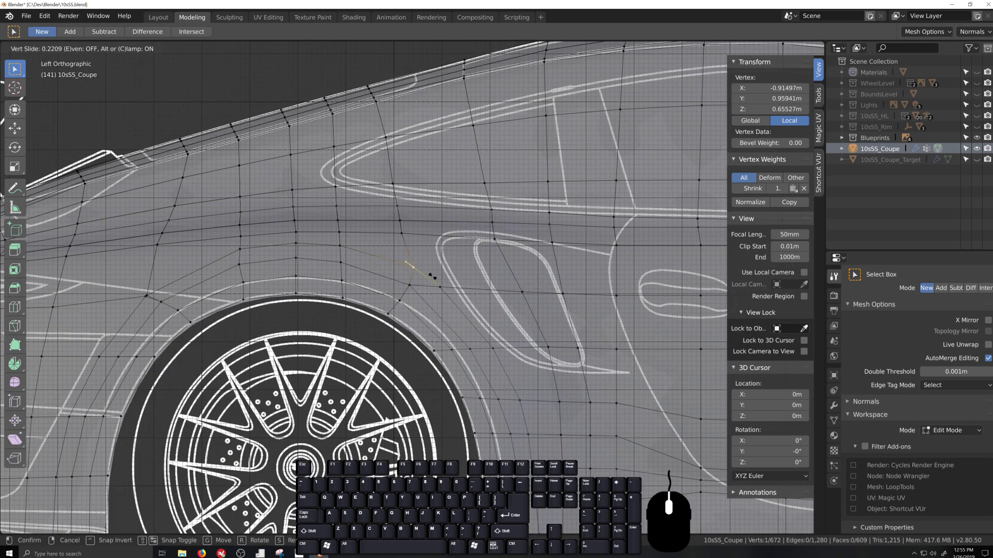
pyautogui.click(441, 282)
pyautogui.press('g')
pyautogui.press('g')
pyautogui.click(425, 272)
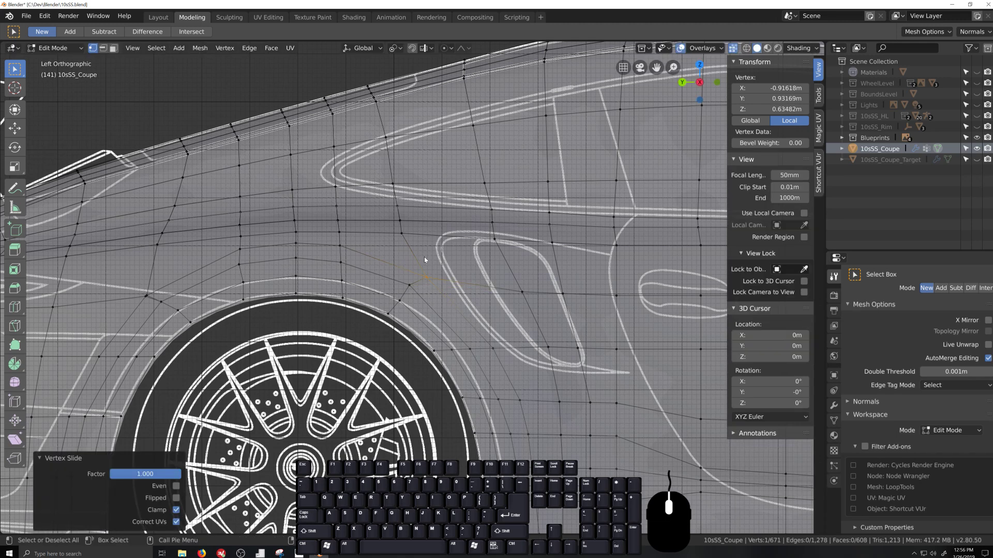
# Slide the second vertex above the arch's front shoulder forward by factor 0.189 and the vertex directly above it forward as well.
pyautogui.click(401, 221)
pyautogui.press('g')
pyautogui.press('g')
pyautogui.click(408, 229)
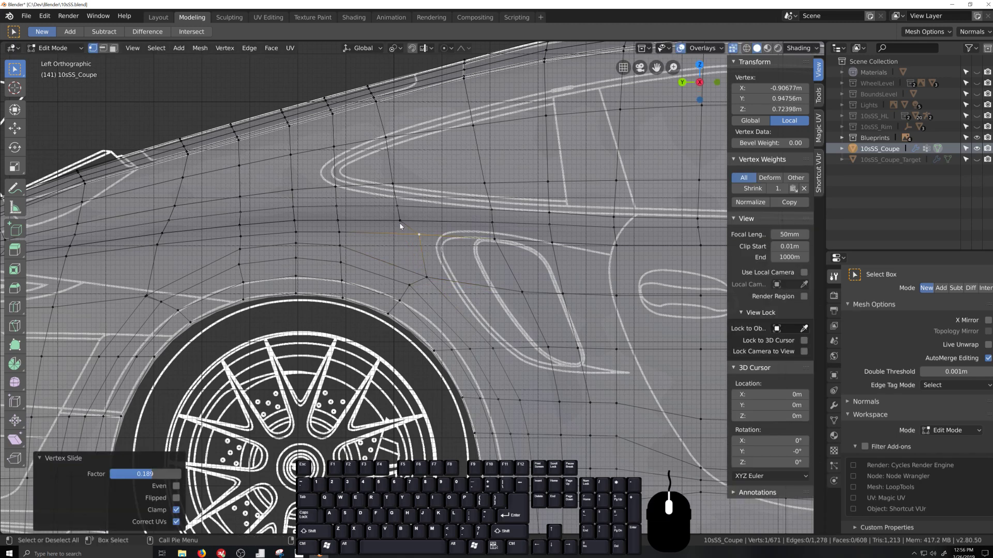
pyautogui.press('g')
pyautogui.press('g')
pyautogui.click(408, 221)
# Slide the next two vertices up that line slightly forward, the upper one near the side window's rear tip by factor 0.040.
pyautogui.press('g')
pyautogui.press('g')
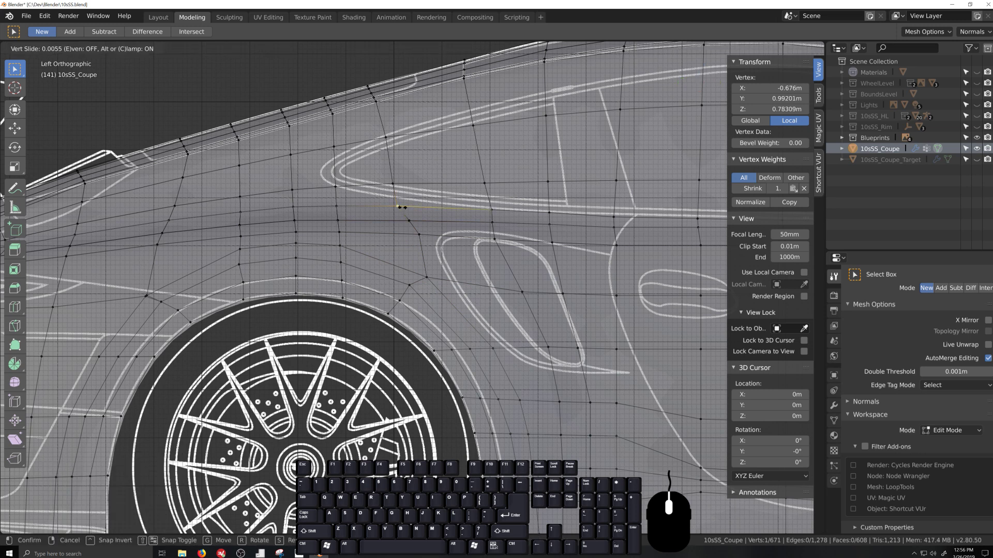
pyautogui.click(408, 212)
pyautogui.click(392, 184)
pyautogui.press('g')
pyautogui.press('g')
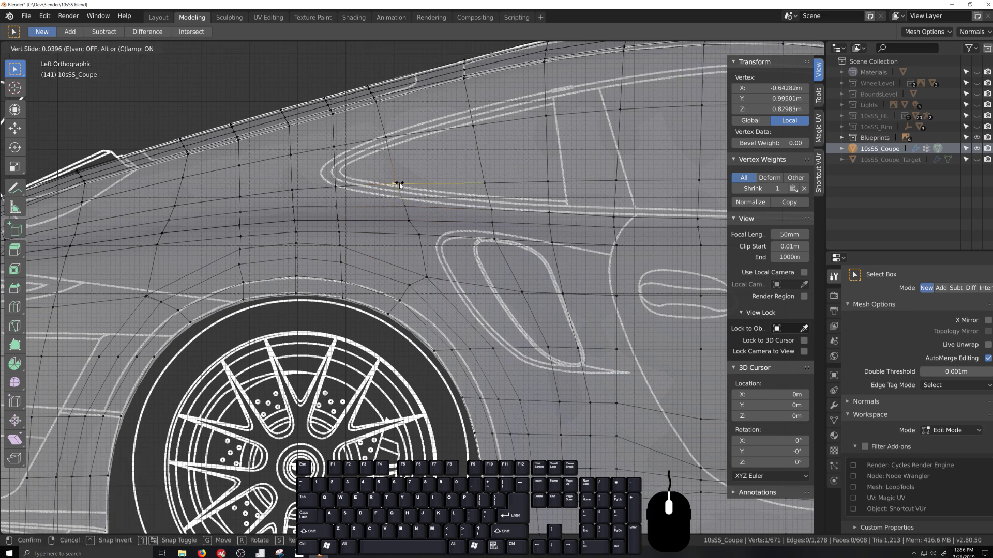
pyautogui.click(399, 184)
# Examine the body's edge flow from the side around the front and rear wheel arches, and check the rear arch in perspective.
pyautogui.scroll(-5, 487, 394)
pyautogui.scroll(-1, 482, 429)
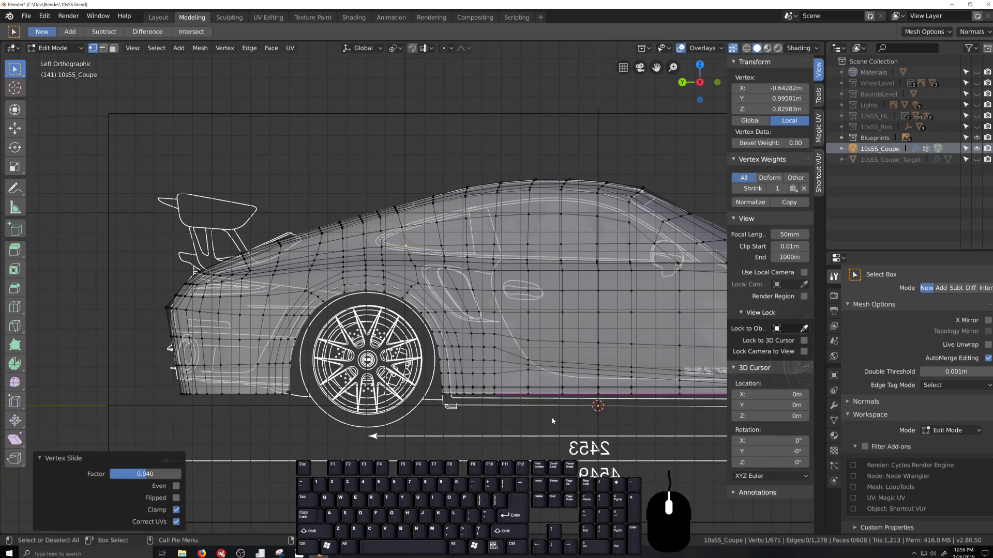
pyautogui.keyDown('shift'); pyautogui.moveTo(549, 417); pyautogui.dragTo(254, 369, button='middle'); pyautogui.keyUp('shift')
pyautogui.scroll(1, 562, 356)
pyautogui.keyDown('shift'); pyautogui.moveTo(562, 356); pyautogui.dragTo(463, 370, button='middle'); pyautogui.keyUp('shift')
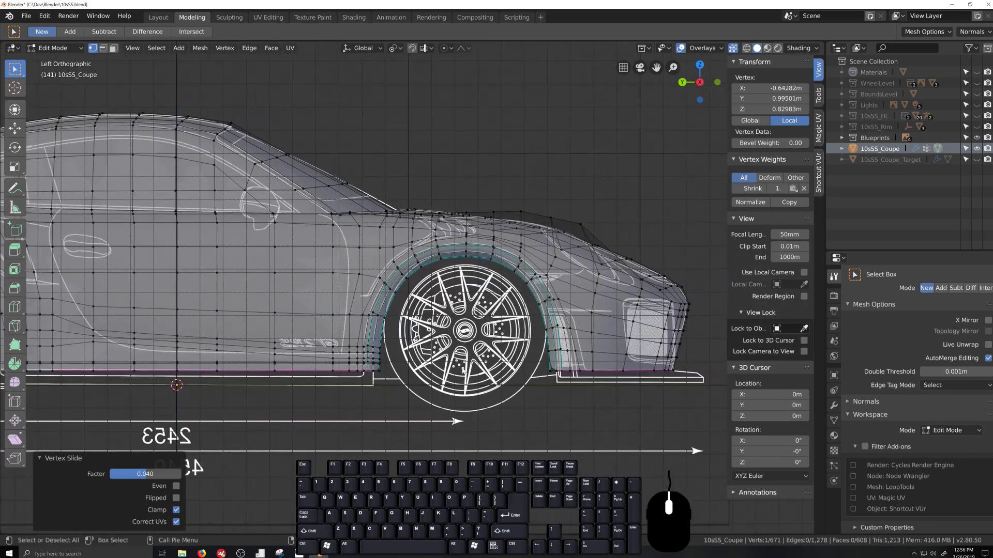
pyautogui.scroll(1, 486, 367)
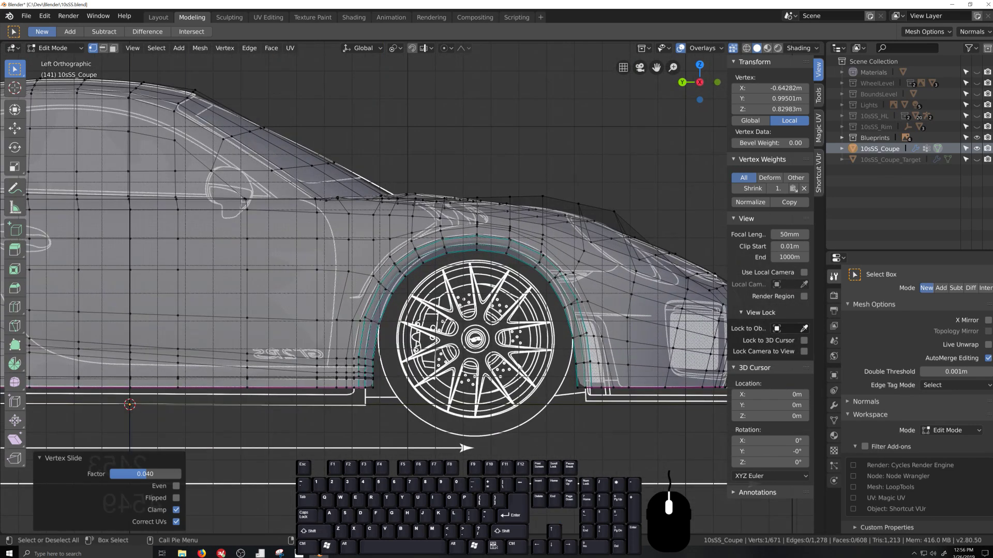
pyautogui.scroll(-2, 489, 367)
pyautogui.keyDown('shift'); pyautogui.moveTo(268, 358); pyautogui.dragTo(649, 351, button='middle'); pyautogui.keyUp('shift')
pyautogui.scroll(1, 400, 376)
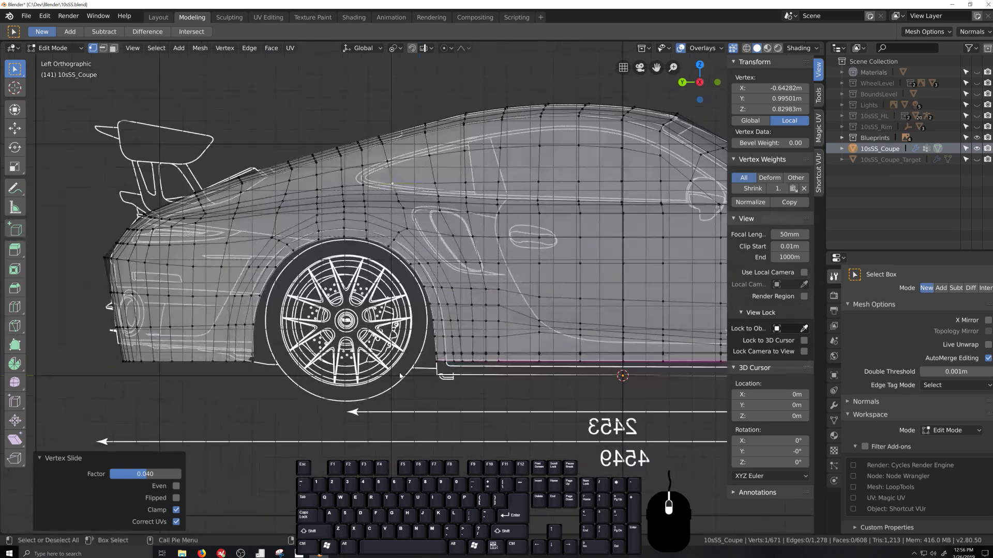
pyautogui.scroll(2, 400, 376)
pyautogui.scroll(-1, 399, 376)
pyautogui.moveTo(344, 362); pyautogui.dragTo(380, 357, button='middle')
pyautogui.moveTo(380, 357); pyautogui.dragTo(401, 358, button='middle')
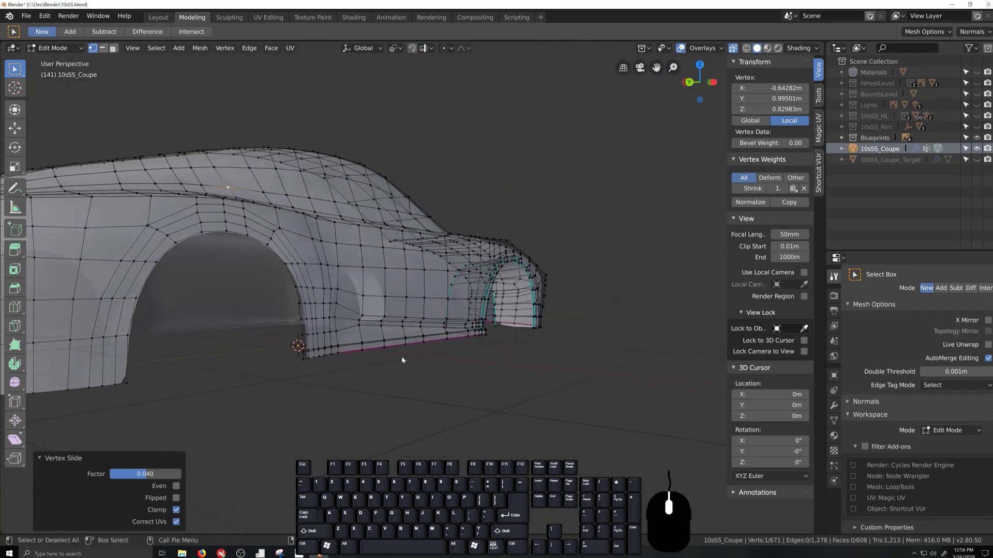
# Leave Edit Mode, deselect the body and temporarily overlay its wireframe to inspect the subdivided mesh around the rear wheel arch.
pyautogui.press('Tab')
pyautogui.moveTo(411, 305); pyautogui.dragTo(403, 334, button='middle')
pyautogui.keyDown('shift'); pyautogui.moveTo(383, 353); pyautogui.dragTo(434, 356, button='middle'); pyautogui.keyUp('shift')
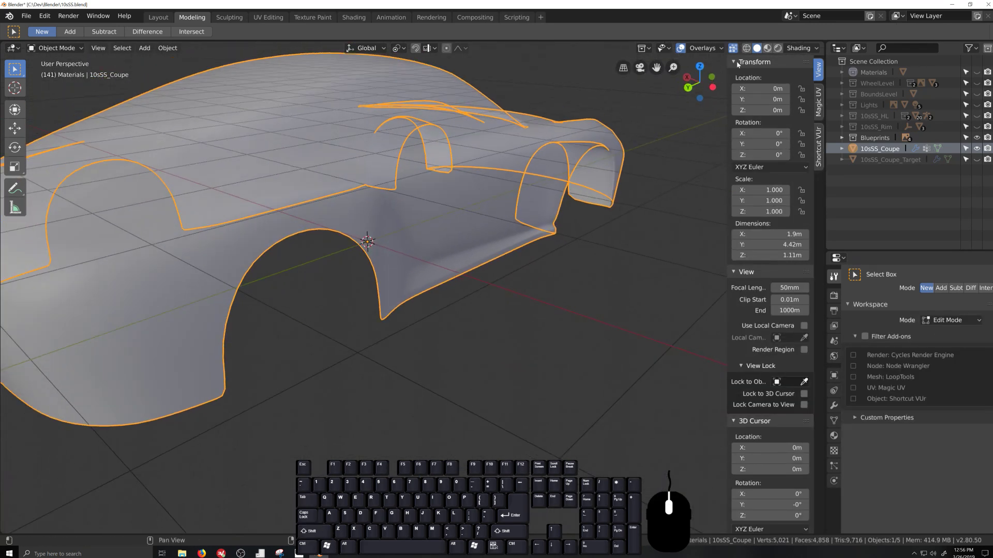
pyautogui.hotkey('alt', 'a')
pyautogui.click(721, 48)
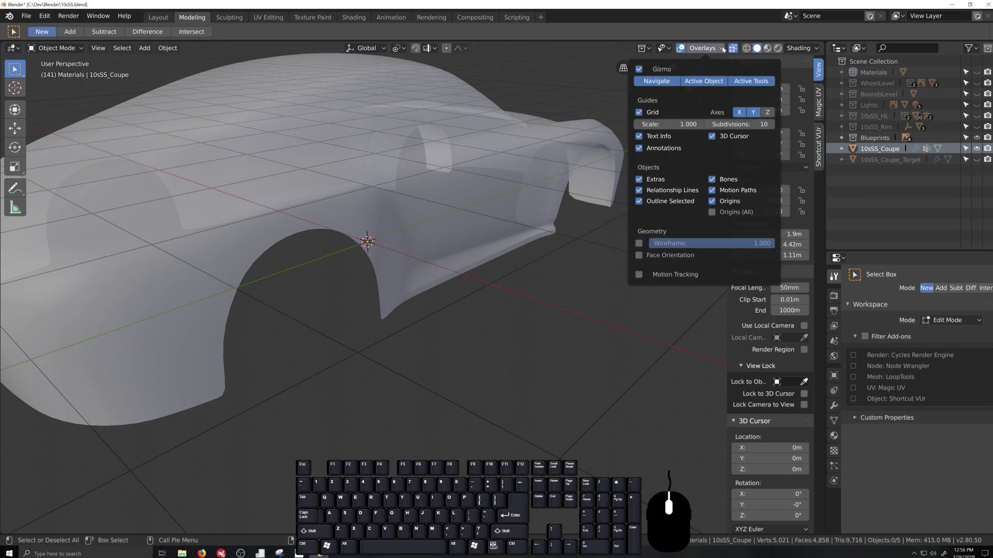
pyautogui.click(639, 244)
pyautogui.moveTo(416, 339); pyautogui.dragTo(355, 240, button='middle')
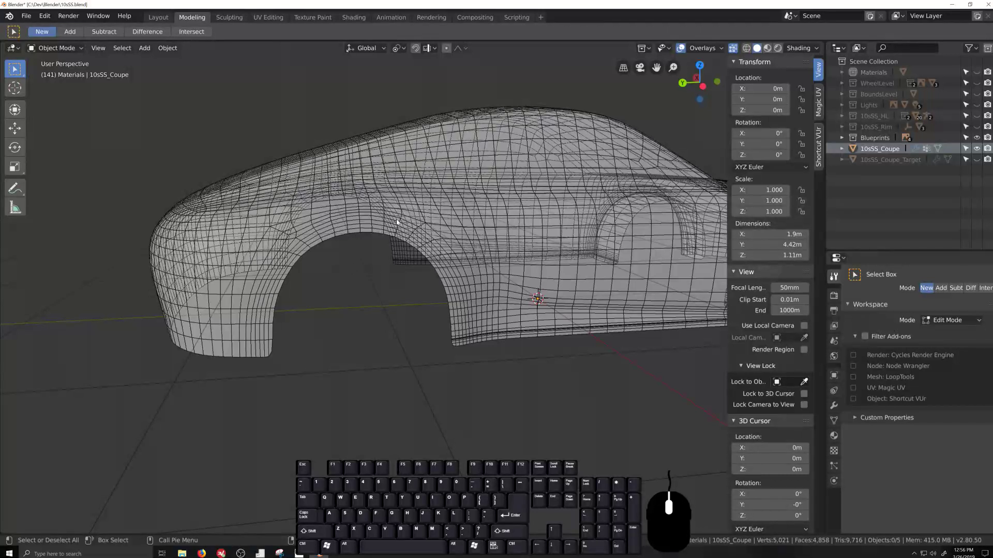
pyautogui.click(704, 48)
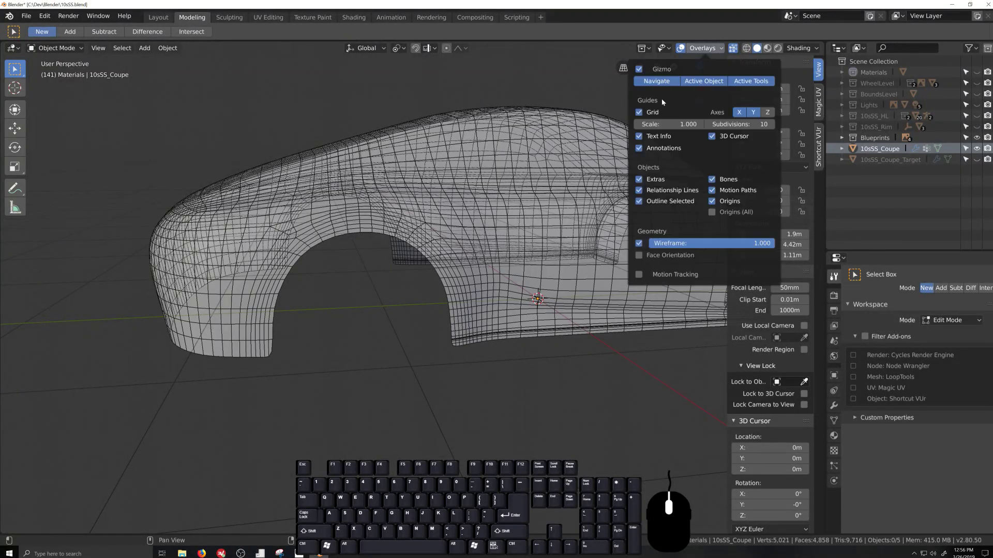
pyautogui.click(639, 243)
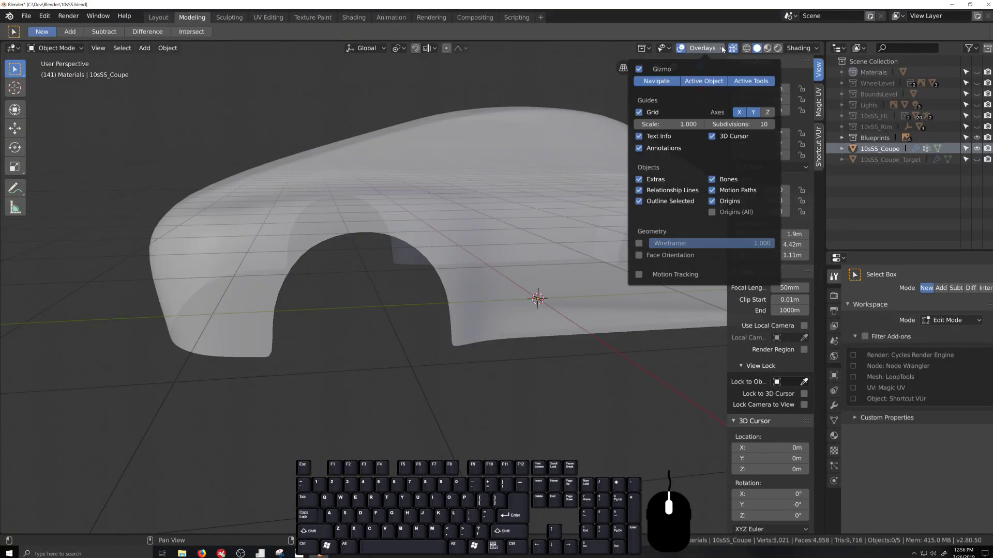
# Switch the viewport lighting to MatCap with X-ray off and inspect the reflections on the body in Object Mode.
pyautogui.click(802, 47)
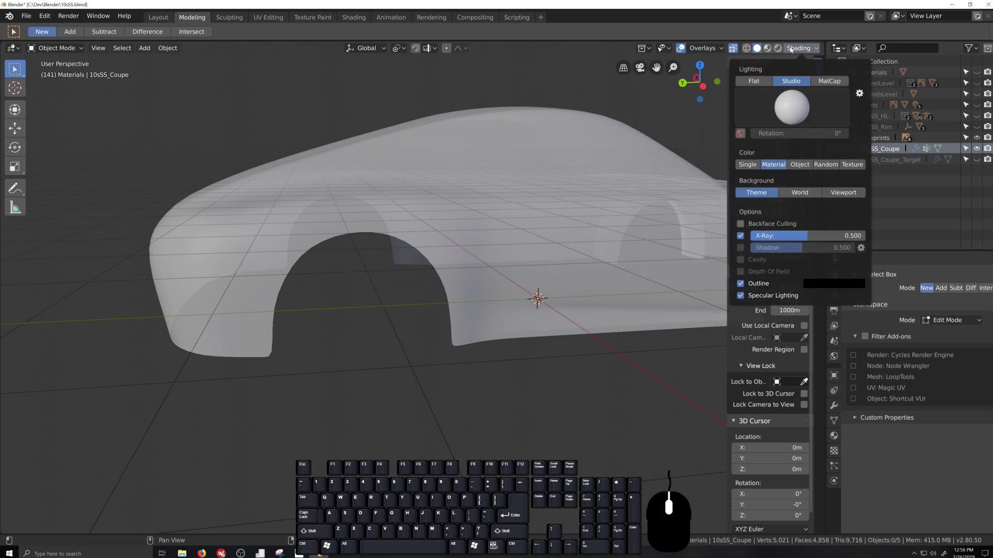
pyautogui.click(829, 82)
pyautogui.press('`')
pyautogui.hotkey('alt', 'z')
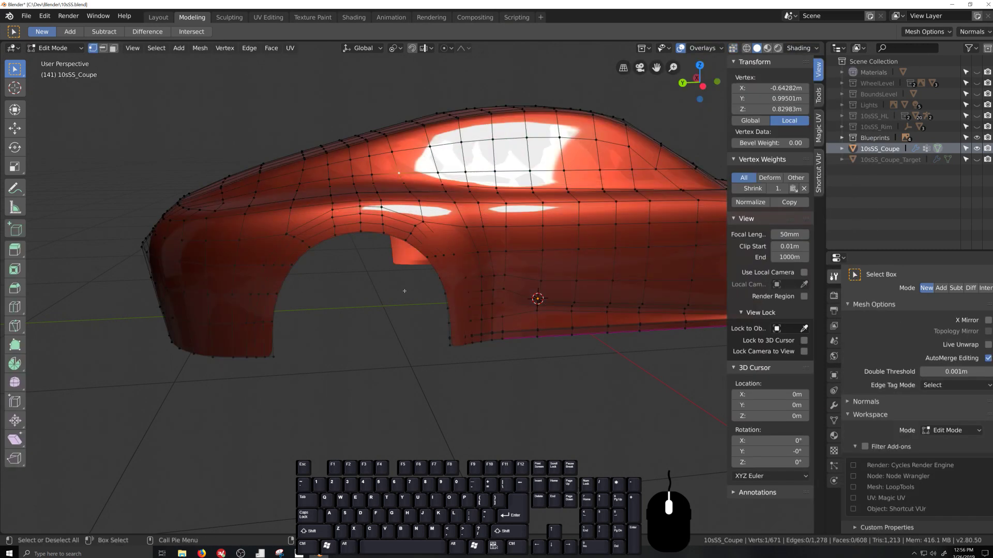
pyautogui.press('`')
pyautogui.moveTo(404, 290)
pyautogui.mouseDown(button='middle')
pyautogui.moveTo(374, 320)
pyautogui.moveTo(393, 318)
pyautogui.moveTo(392, 297)
pyautogui.moveTo(467, 297)
pyautogui.moveTo(457, 319)
pyautogui.moveTo(434, 306)
pyautogui.moveTo(429, 287)
pyautogui.moveTo(472, 327)
pyautogui.moveTo(473, 351)
pyautogui.moveTo(446, 340)
pyautogui.moveTo(470, 335)
pyautogui.moveTo(454, 328)
pyautogui.moveTo(231, 346)
pyautogui.moveTo(273, 328)
pyautogui.moveTo(276, 314)
pyautogui.moveTo(220, 320)
pyautogui.moveTo(455, 333)
pyautogui.mouseUp(button='middle')
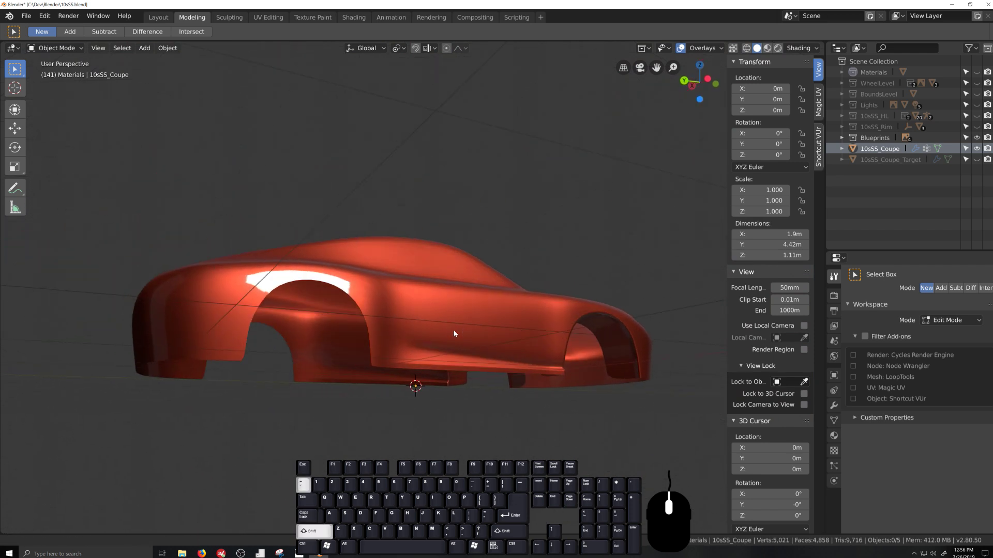
# Select the open edge loop around the rear wheel arch and inspect how it runs into the surrounding body surface.
pyautogui.scroll(4, 279, 355)
pyautogui.press('Tab')
pyautogui.moveTo(280, 355); pyautogui.dragTo(451, 419, button='middle')
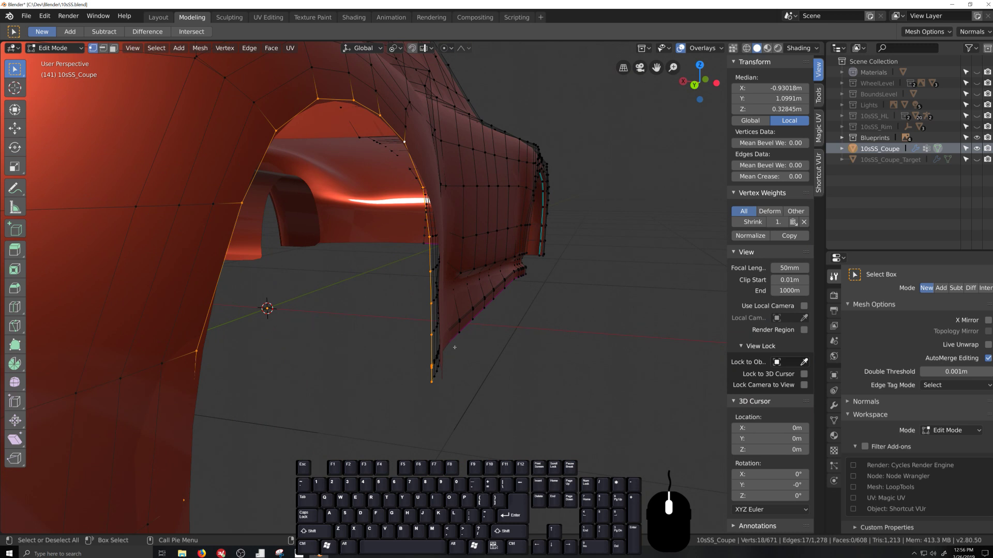
pyautogui.moveTo(455, 347); pyautogui.dragTo(440, 383, button='middle')
pyautogui.press('Tab')
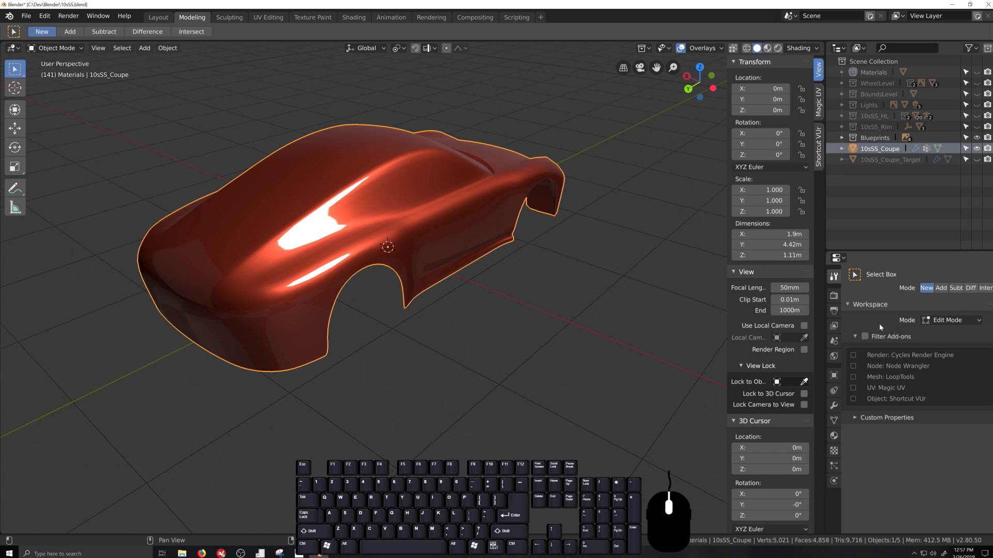
# Duplicate the body's Shrinkwrap modifier and apply the copy to the mesh in Object Mode.
pyautogui.press('Tab')
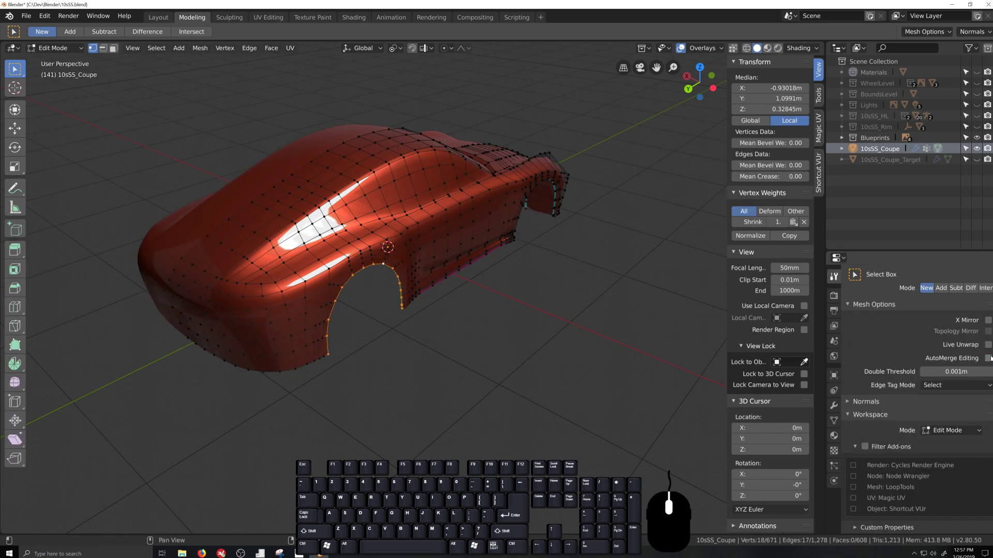
pyautogui.click(835, 406)
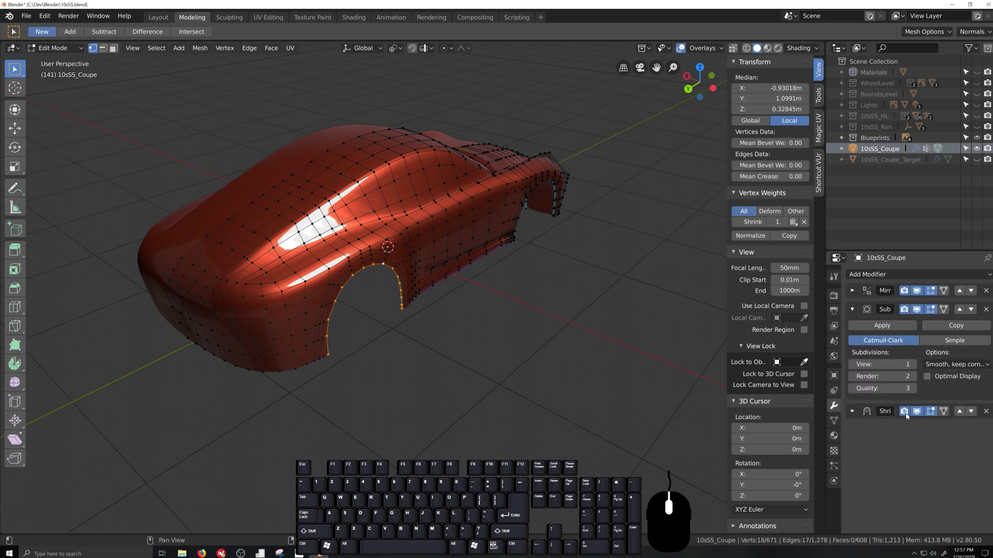
pyautogui.click(852, 411)
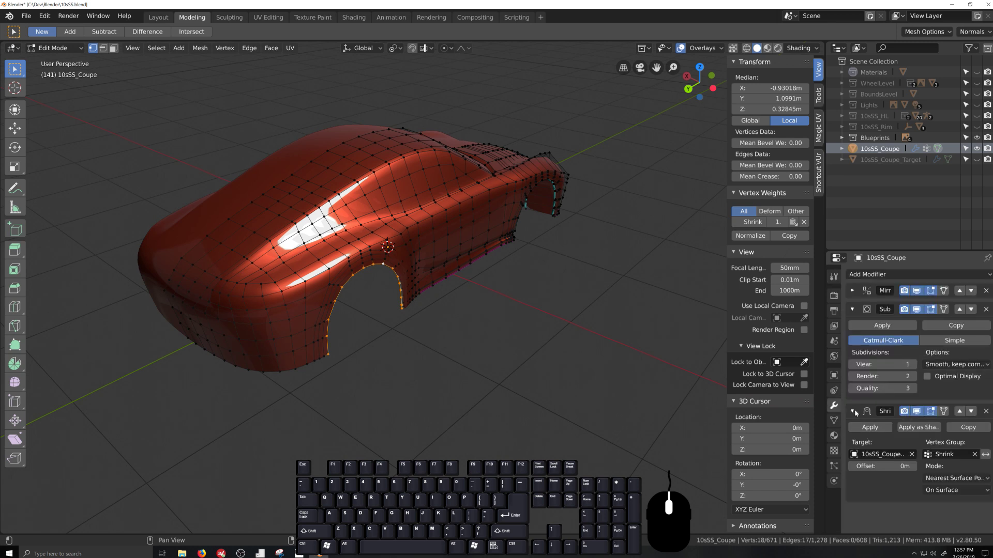
pyautogui.click(852, 411)
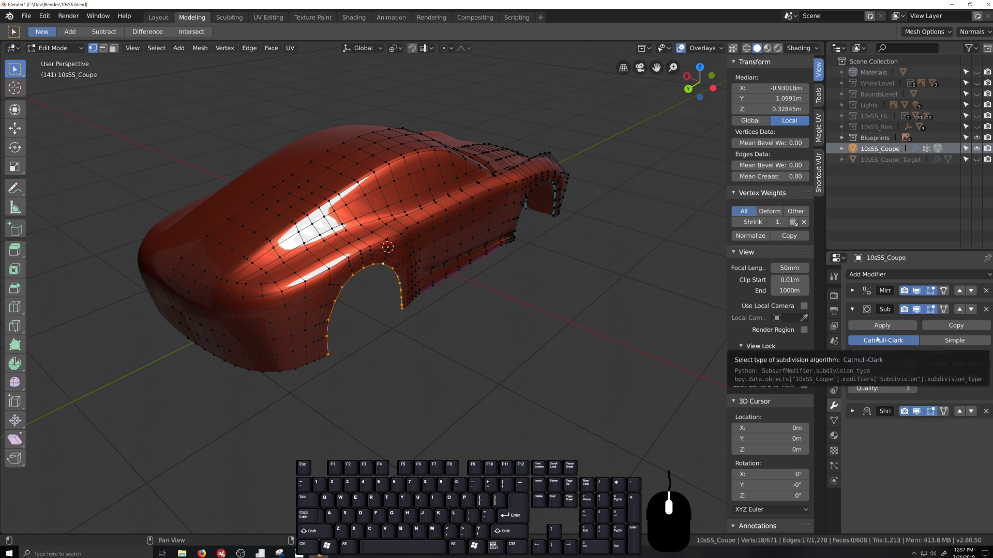
pyautogui.click(852, 411)
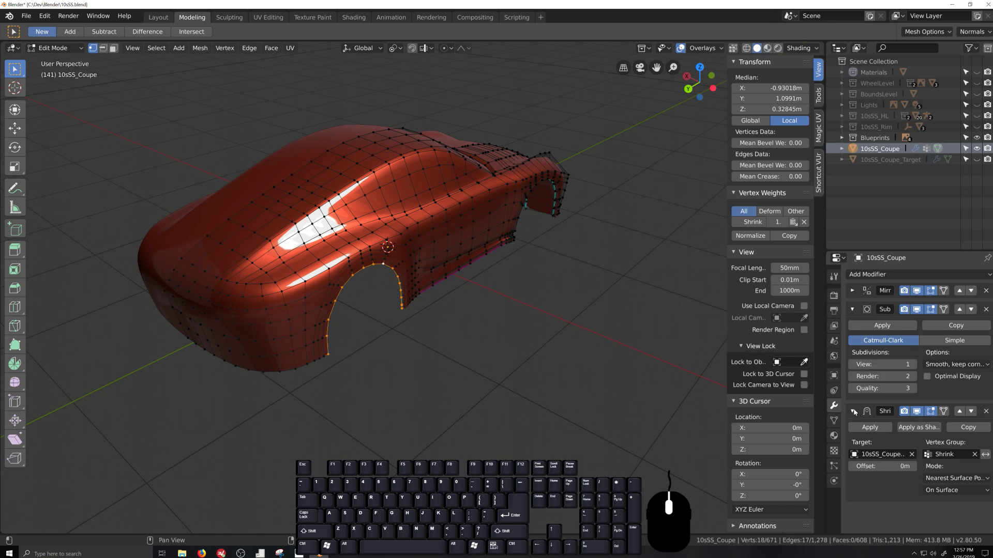
pyautogui.click(968, 427)
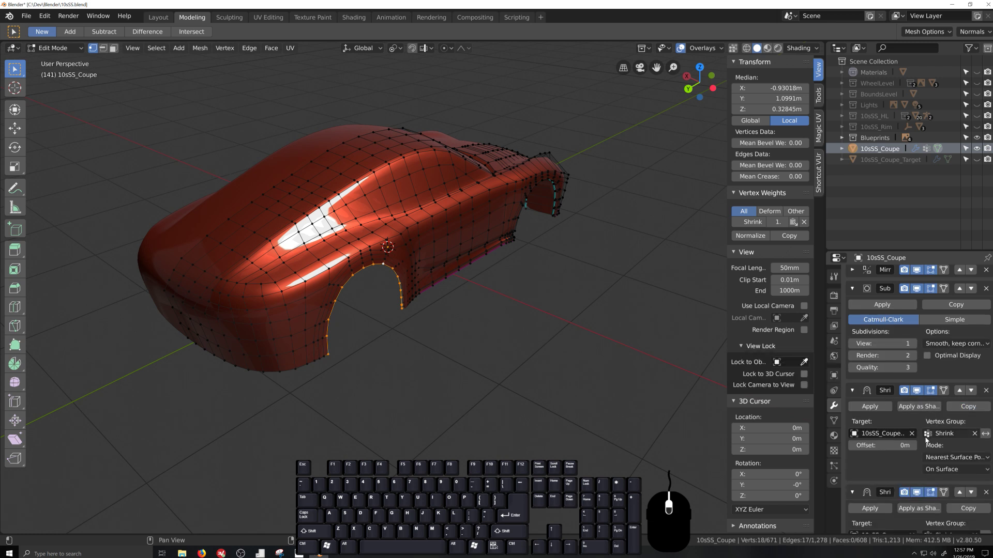
pyautogui.scroll(-2, 879, 481)
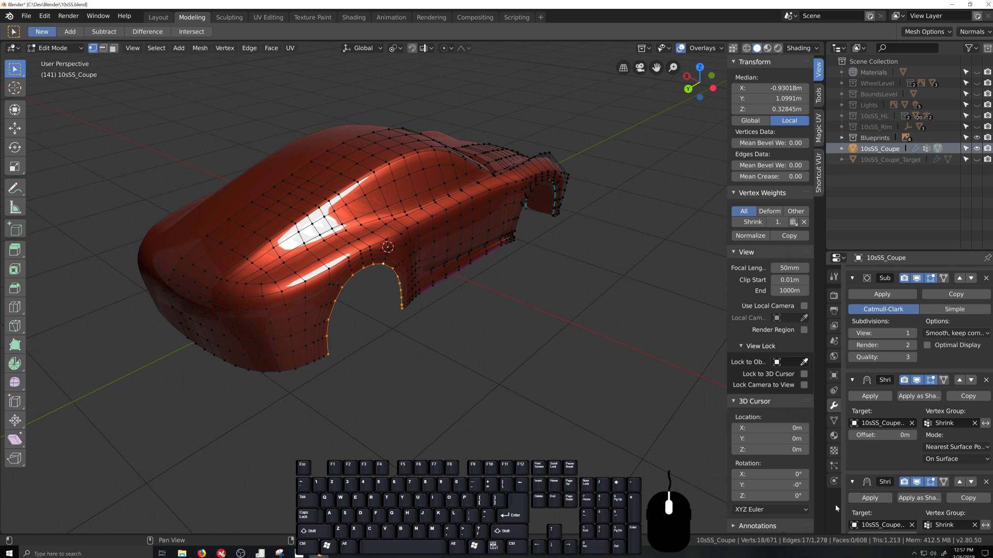
pyautogui.press('Tab')
pyautogui.click(871, 498)
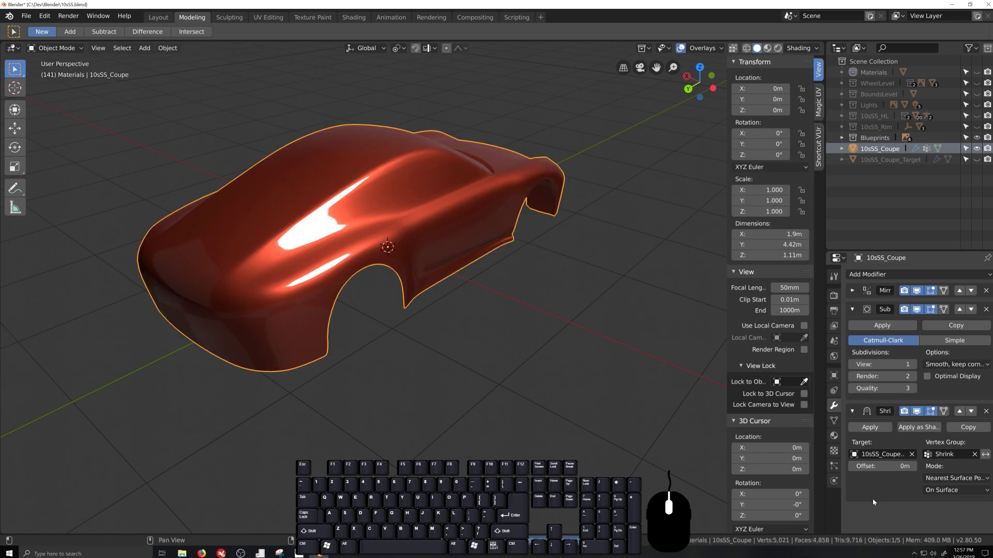
# Examine the reflections on the body from the rear fender to the windshield base, hood and front fender.
pyautogui.scroll(4, 539, 378)
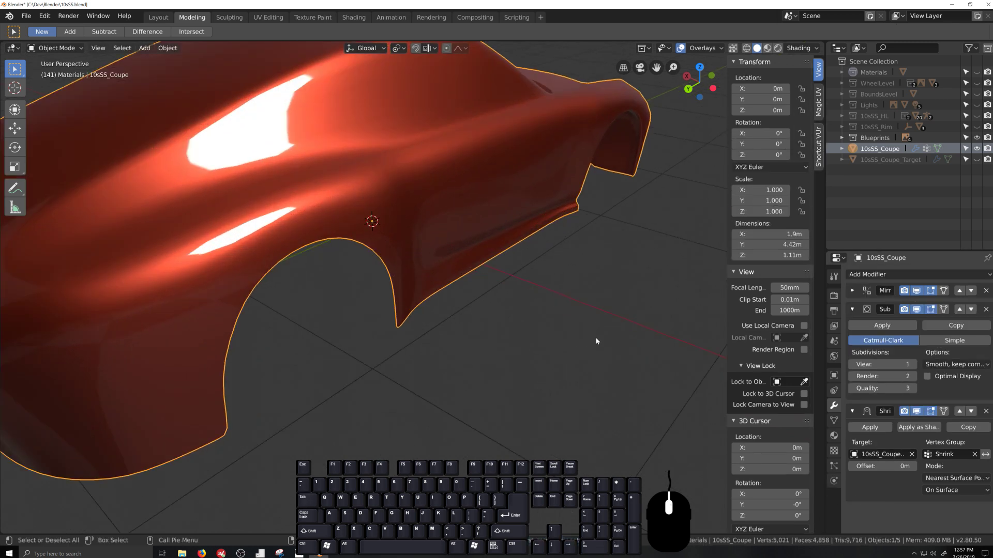
pyautogui.moveTo(541, 377); pyautogui.dragTo(476, 293, button='middle')
pyautogui.scroll(2, 449, 337)
pyautogui.scroll(2, 473, 302)
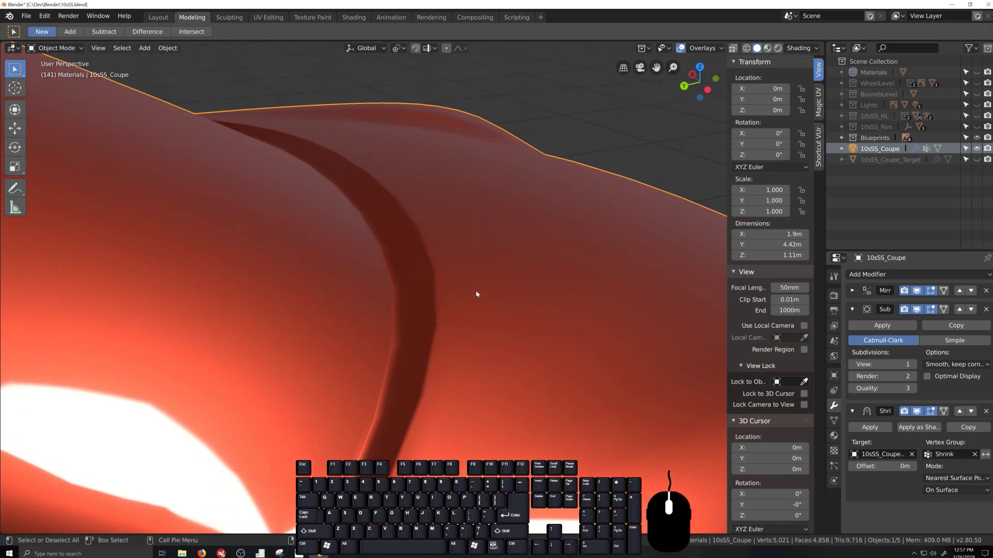
pyautogui.moveTo(461, 383); pyautogui.dragTo(435, 376, button='middle')
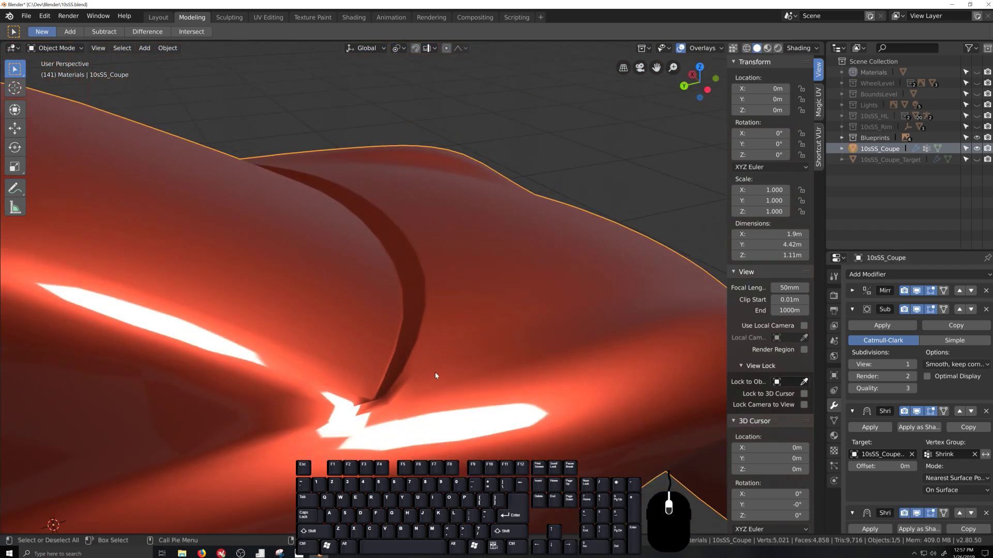
pyautogui.scroll(-6, 410, 324)
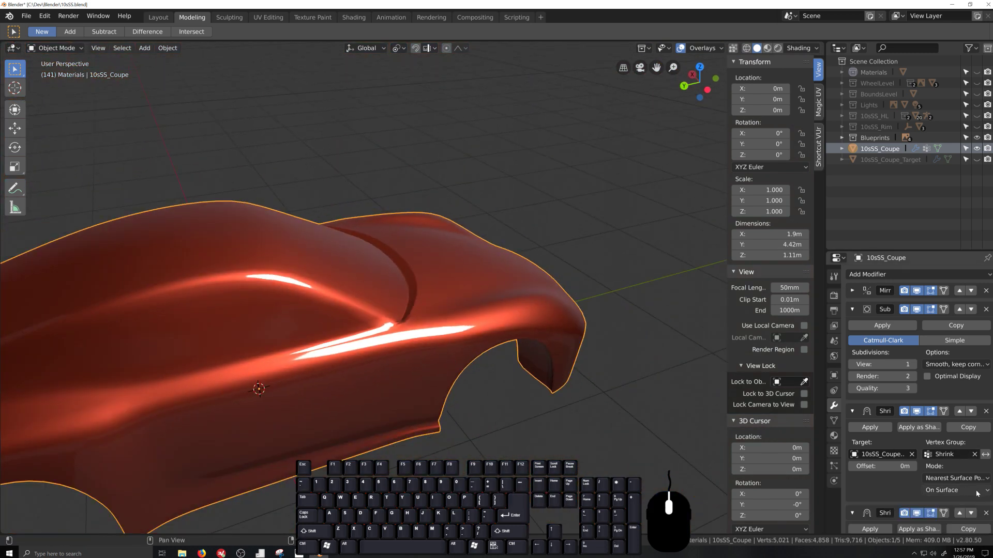
# Remove the duplicate Shrinkwrap modifier at the end of the body's stack and inspect the reflections around the rear fender.
pyautogui.click(987, 514)
pyautogui.scroll(-4, 372, 406)
pyautogui.keyDown('shift'); pyautogui.moveTo(381, 414); pyautogui.dragTo(527, 334, button='middle'); pyautogui.keyUp('shift')
pyautogui.scroll(4, 473, 393)
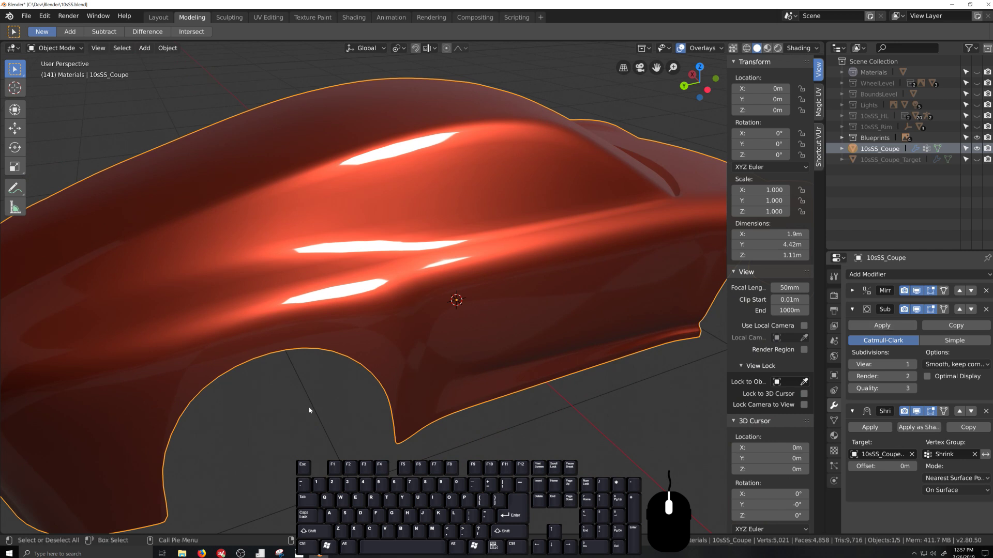
pyautogui.scroll(-5, 315, 382)
pyautogui.moveTo(315, 381); pyautogui.dragTo(364, 389, button='middle')
pyautogui.scroll(5, 375, 399)
# In Edit Mode, slide the vertex above the front part of the rear wheel arch along its edges to even the flow.
pyautogui.press('Tab')
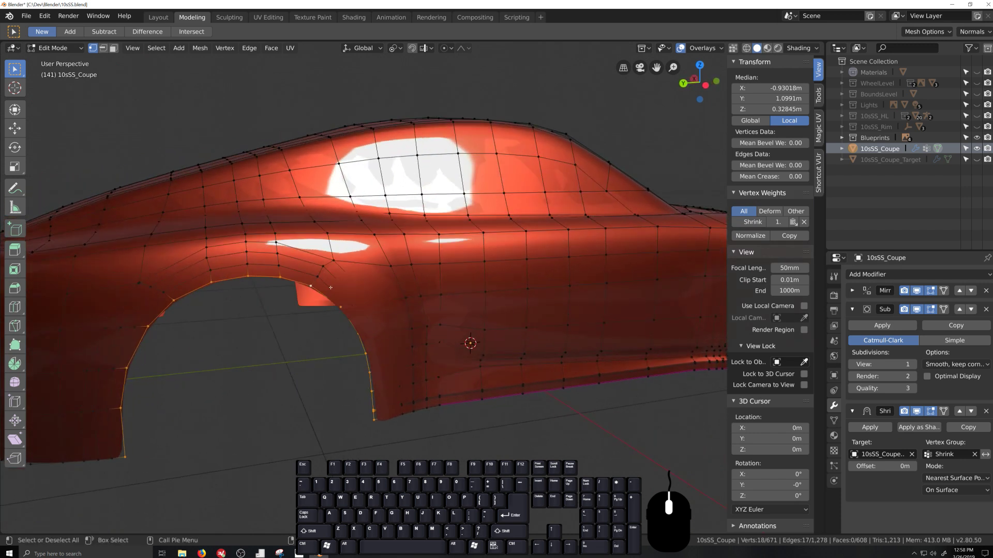
pyautogui.click(321, 266)
pyautogui.scroll(4, 321, 265)
pyautogui.keyDown('shift'); pyautogui.moveTo(215, 274); pyautogui.dragTo(370, 276, button='middle'); pyautogui.keyUp('shift')
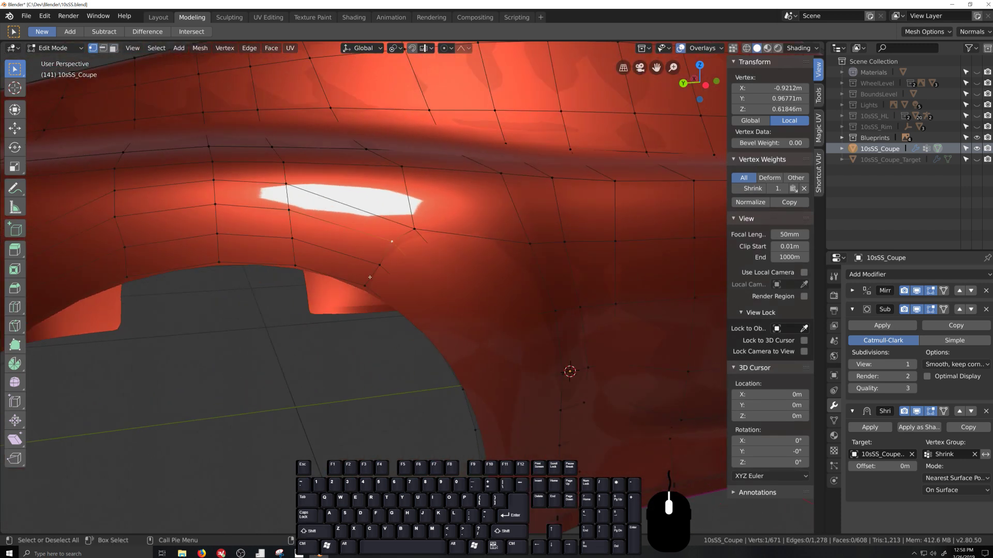
pyautogui.press('g')
pyautogui.press('g')
pyautogui.click(380, 281)
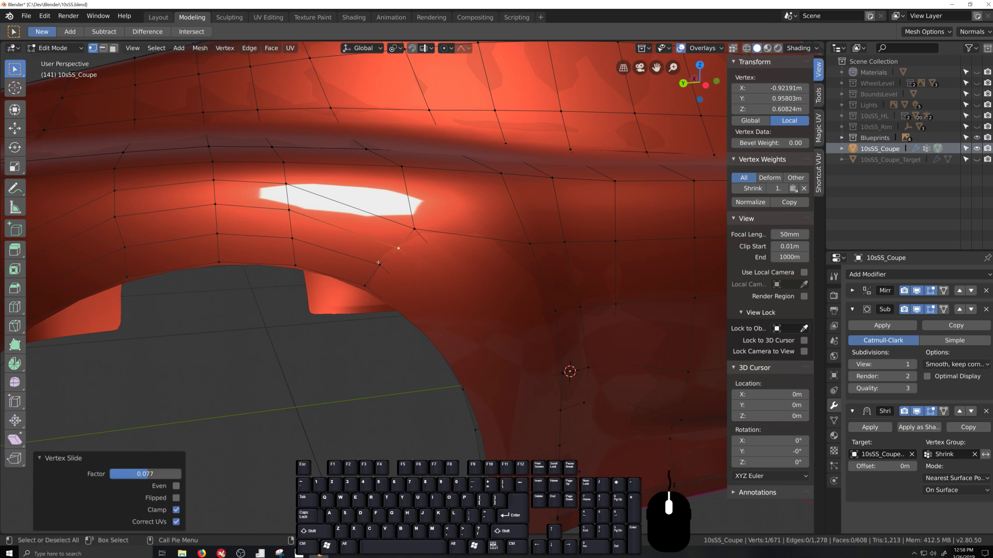
pyautogui.press('g')
pyautogui.press('g')
pyautogui.click(379, 264)
# Enable the wireframe overlay in Object Mode and examine the subdivided mesh density against the Edit Mode cage.
pyautogui.scroll(-5, 392, 357)
pyautogui.moveTo(392, 357); pyautogui.dragTo(431, 372, button='middle')
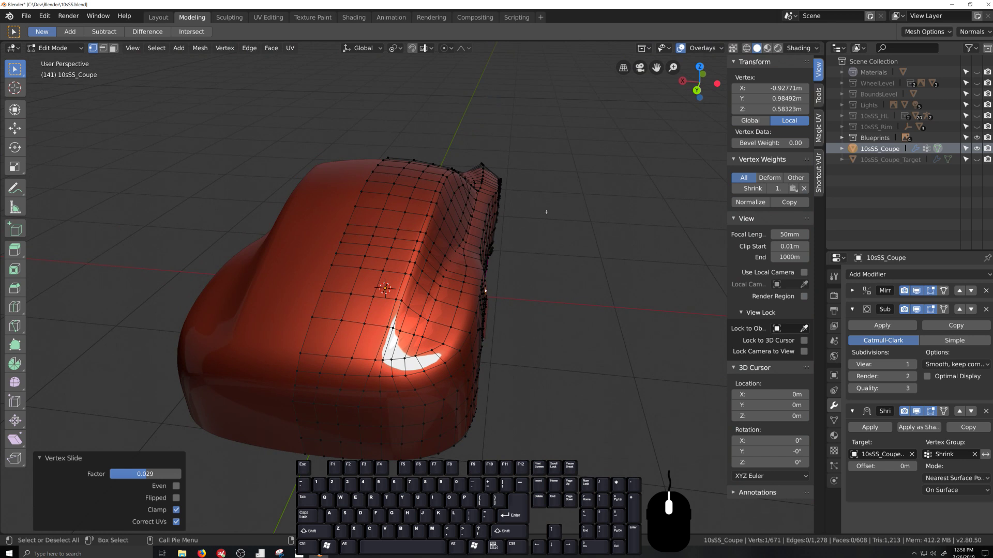
pyautogui.press('Tab')
pyautogui.click(721, 48)
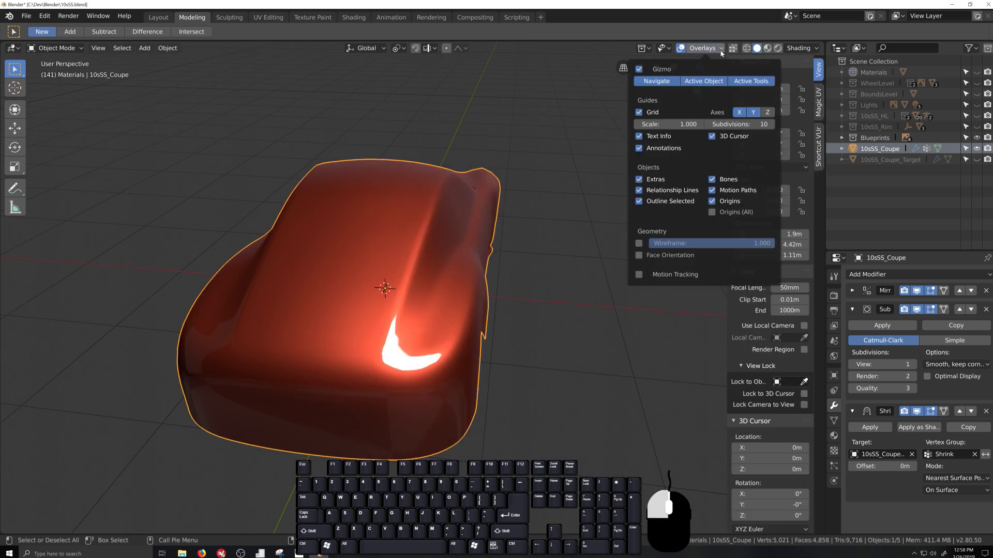
pyautogui.click(639, 243)
pyautogui.moveTo(584, 286); pyautogui.dragTo(600, 317, button='middle')
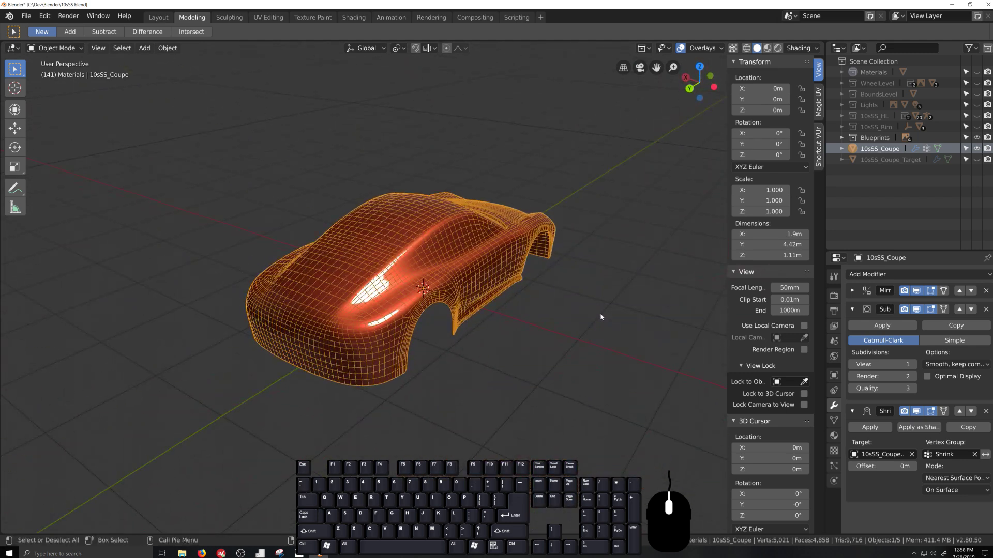
pyautogui.scroll(2, 518, 407)
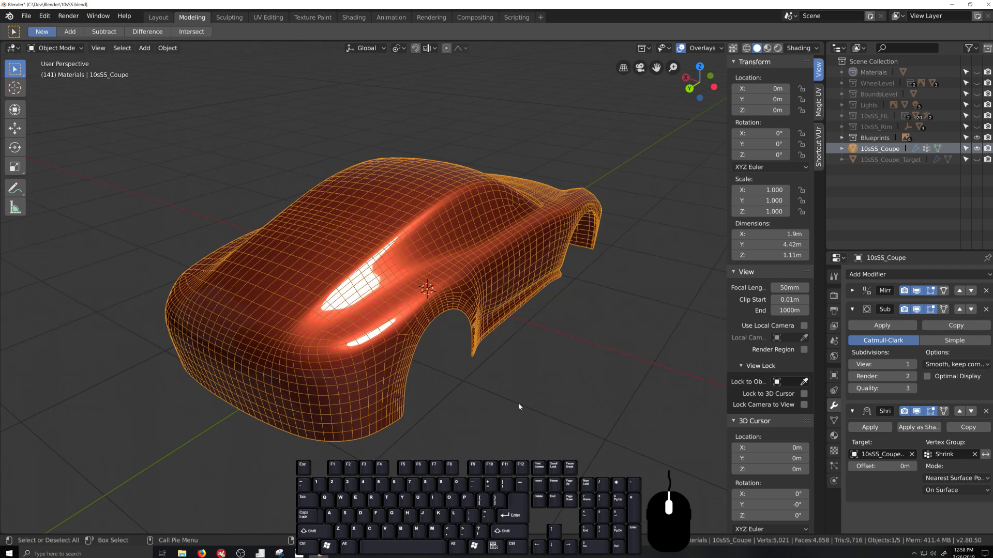
pyautogui.press('Tab')
pyautogui.moveTo(548, 395); pyautogui.dragTo(522, 391, button='middle')
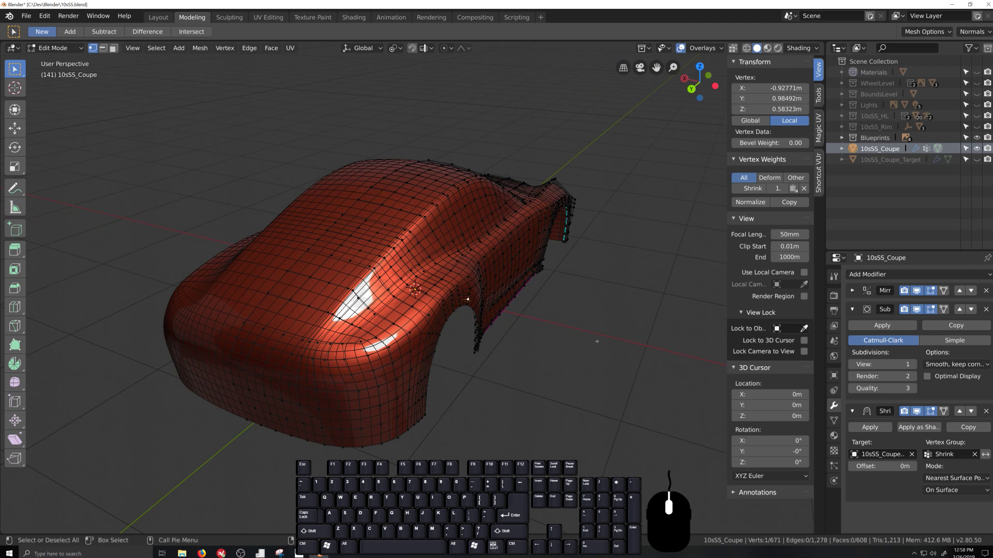
pyautogui.scroll(-3, 583, 317)
pyautogui.press('Tab')
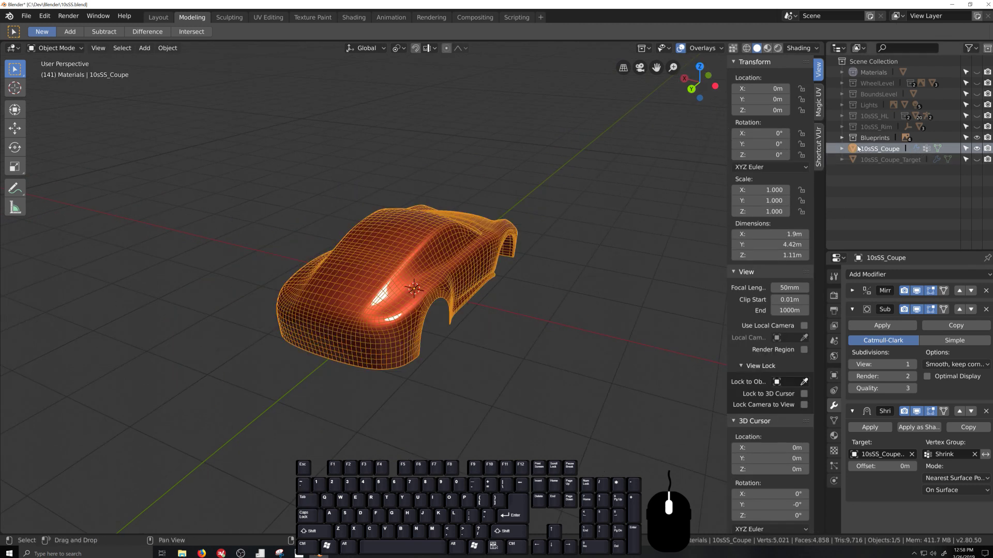
# Duplicate the 10sSS_Coupe body in place as a backup object.
pyautogui.hotkey('shift', 'd')
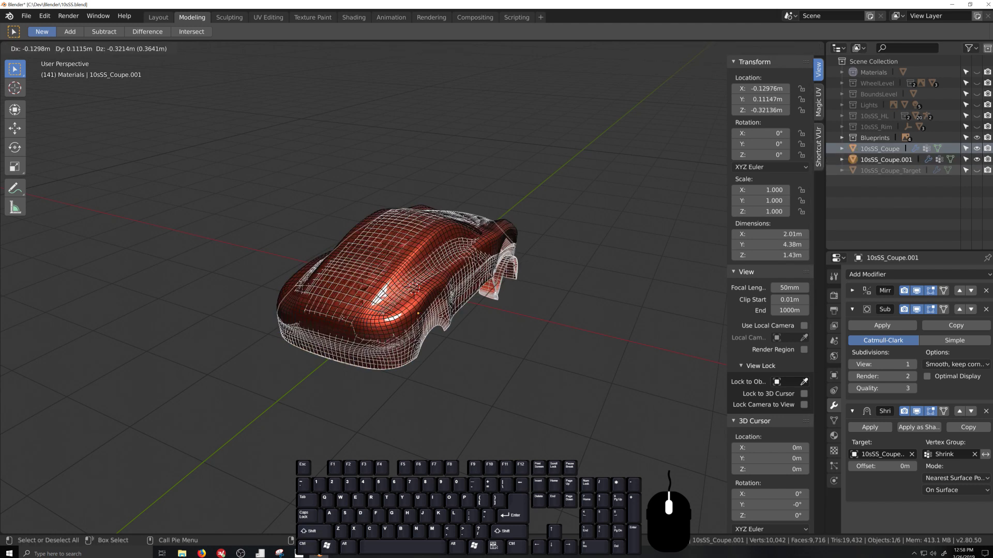
pyautogui.rightClick(701, 199)
pyautogui.doubleClick(885, 159)
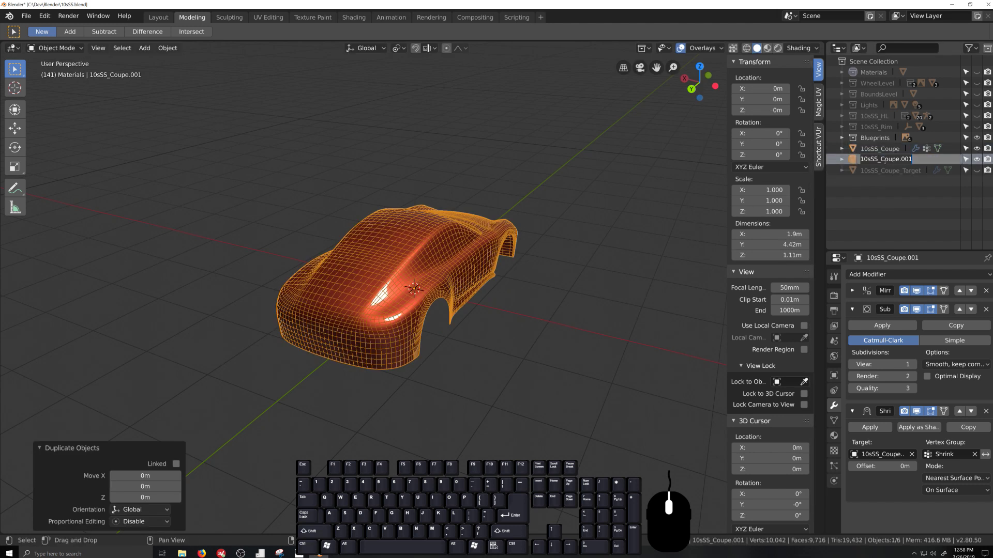
pyautogui.write('0')
pyautogui.press('Escape')
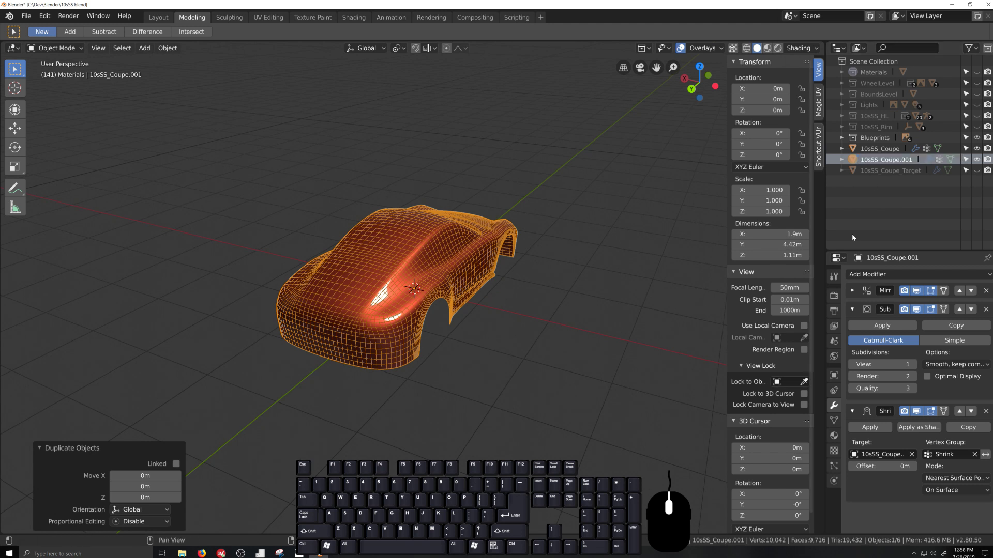
# Rename the duplicated body 10sSS_Coupe_PreModBU and hide it, reselecting the original 10sSS_Coupe.
pyautogui.doubleClick(909, 161)
pyautogui.press('Right')
pyautogui.press('BackSpace')
pyautogui.press('BackSpace')
pyautogui.press('BackSpace')
pyautogui.press('BackSpace')
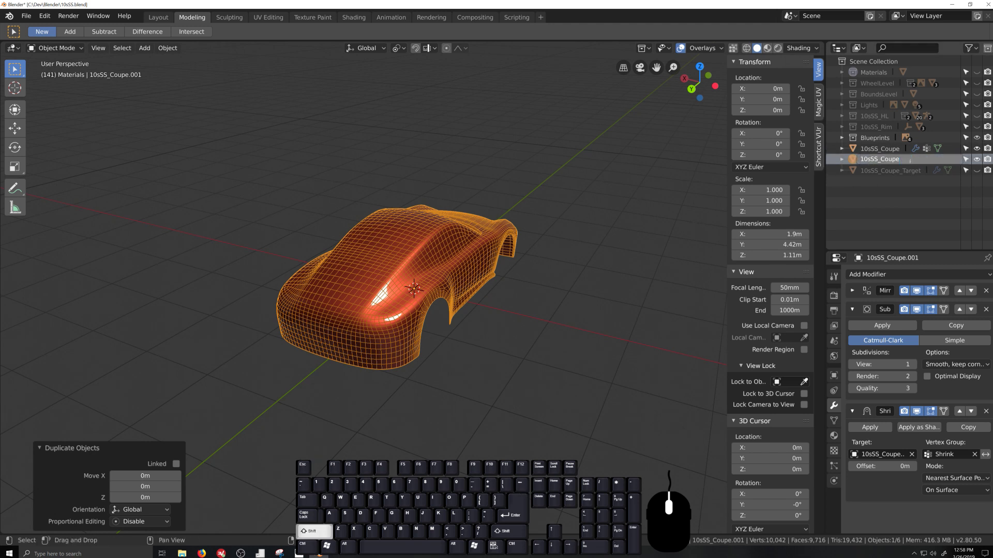
pyautogui.write('_')
pyautogui.write('PreModBU')
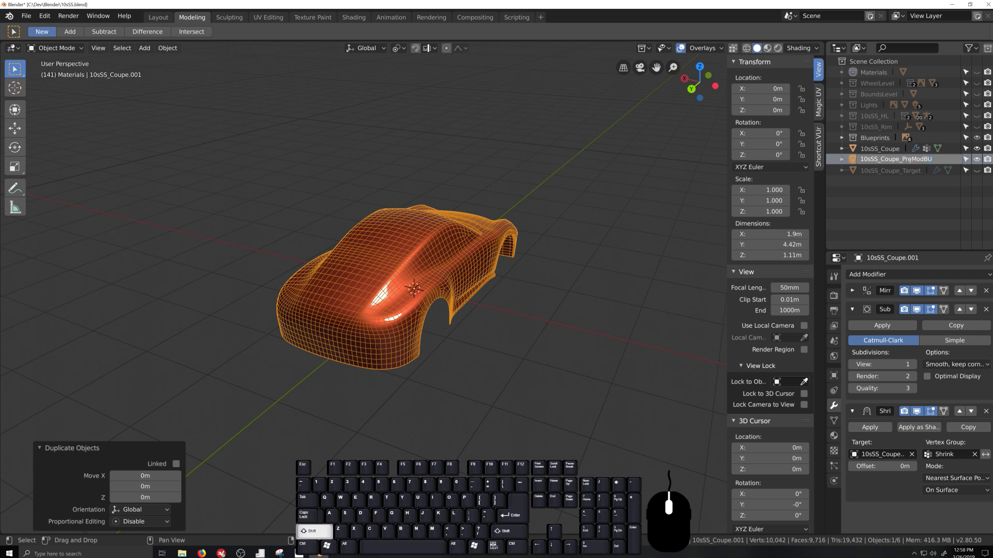
pyautogui.press('Return')
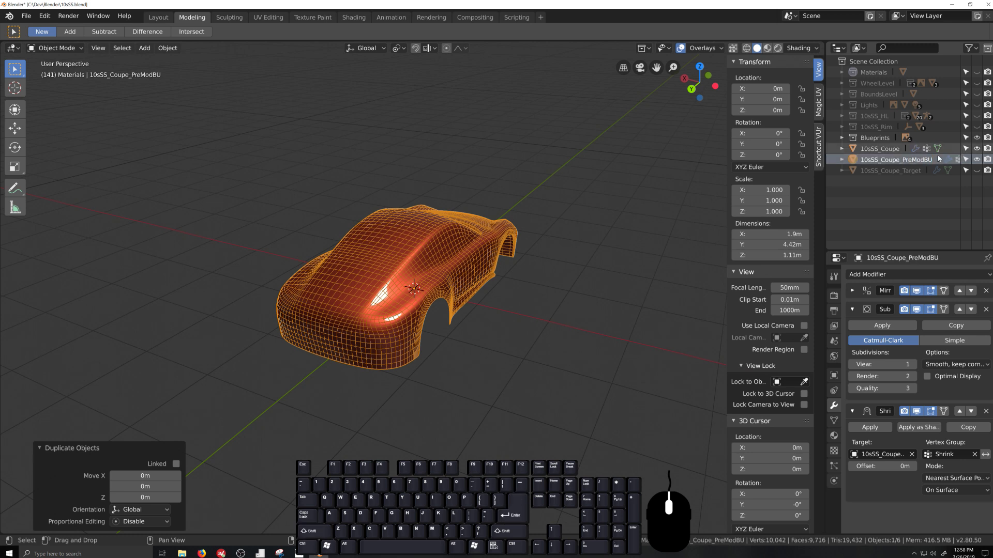
pyautogui.click(977, 160)
pyautogui.click(858, 148)
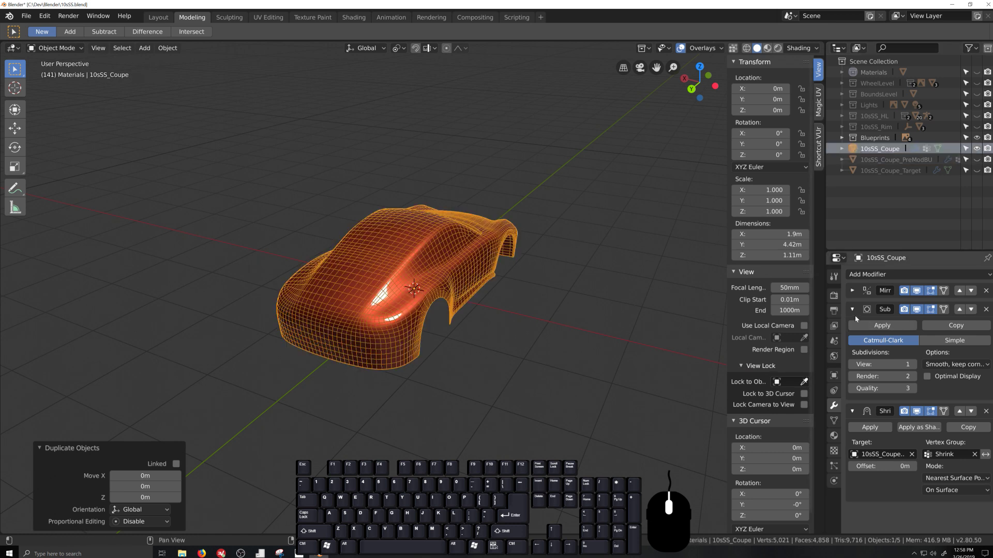
# Try the body's Subdivision at viewport level 3, compare it with and without wireframe, and return it to level 1.
pyautogui.click(721, 48)
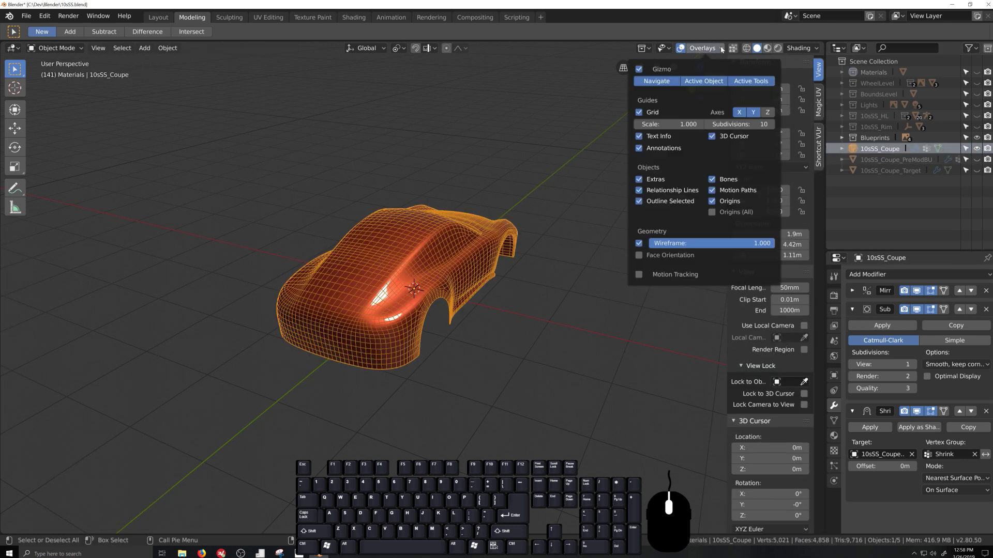
pyautogui.click(640, 242)
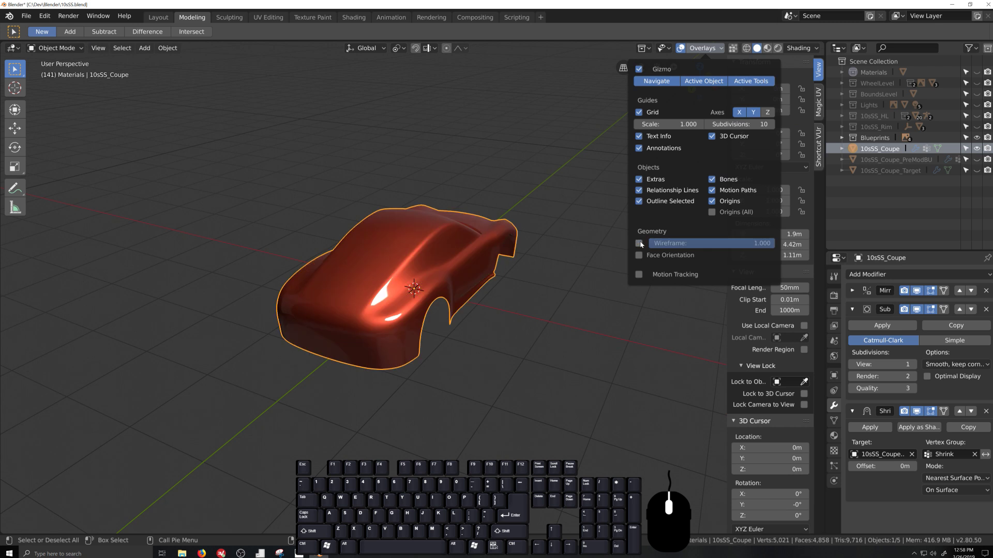
pyautogui.click(914, 364)
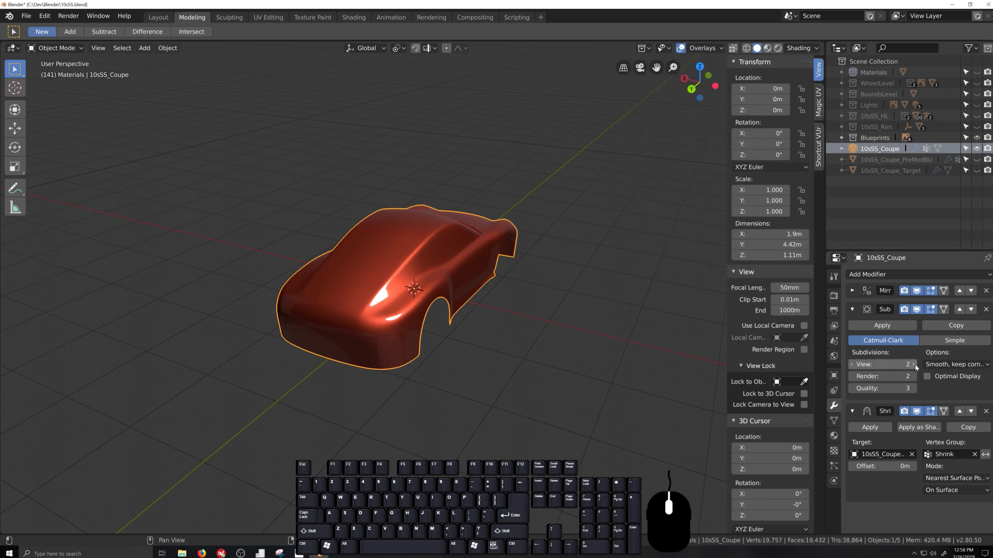
pyautogui.click(914, 365)
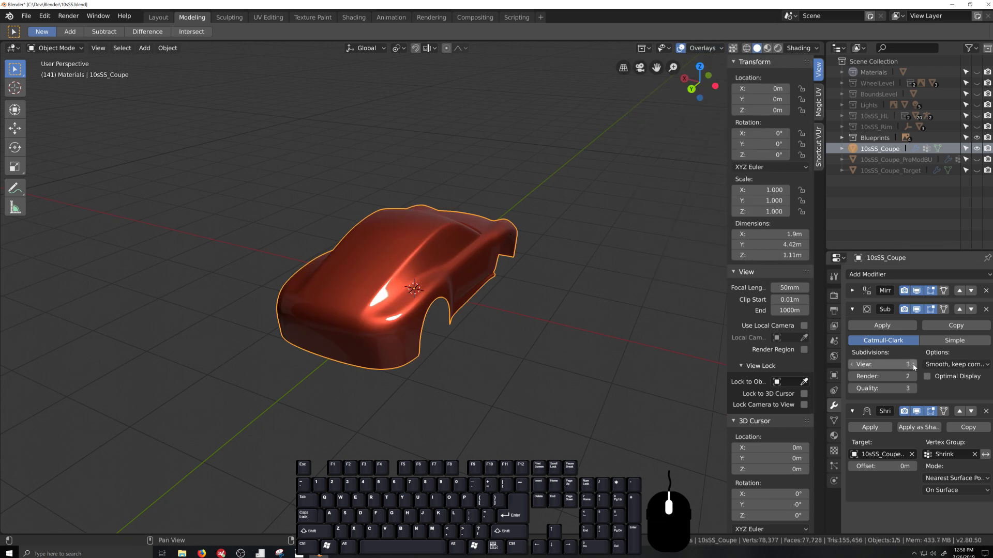
pyautogui.click(693, 48)
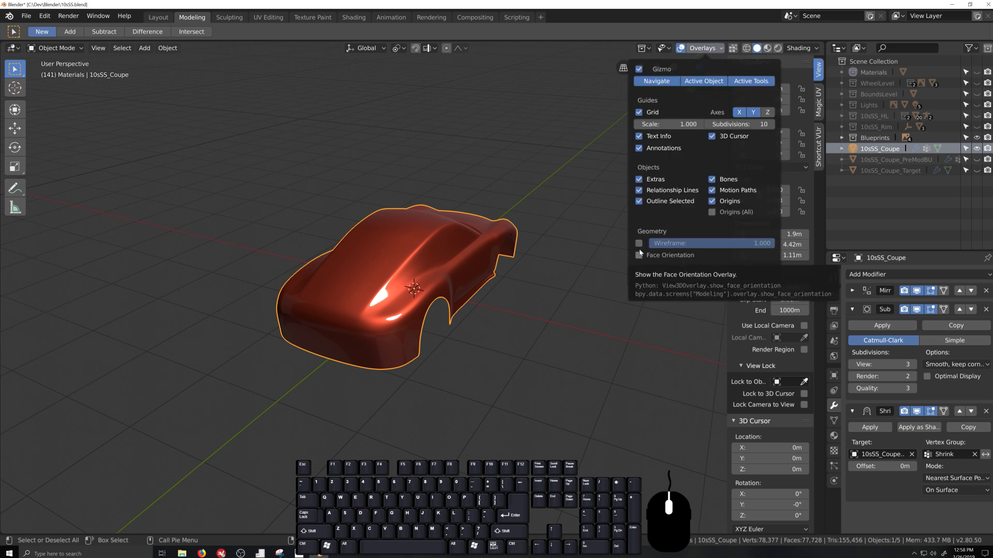
pyautogui.click(639, 243)
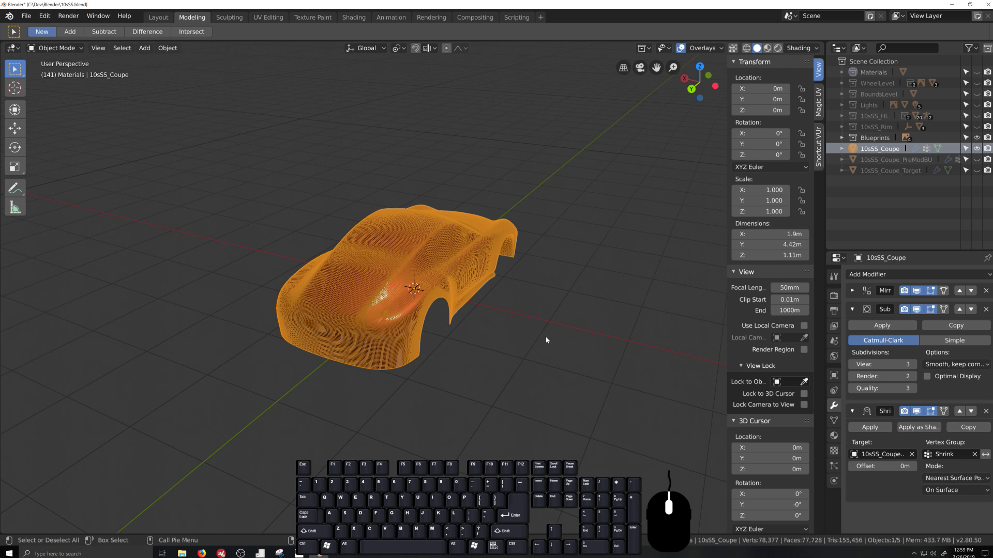
pyautogui.click(852, 368)
pyautogui.click(852, 368)
# Apply the body's level 1 Subdivision modifier and its Shrinkwrap modifier in Object Mode, keeping only the Mirror modifier.
pyautogui.press('Tab')
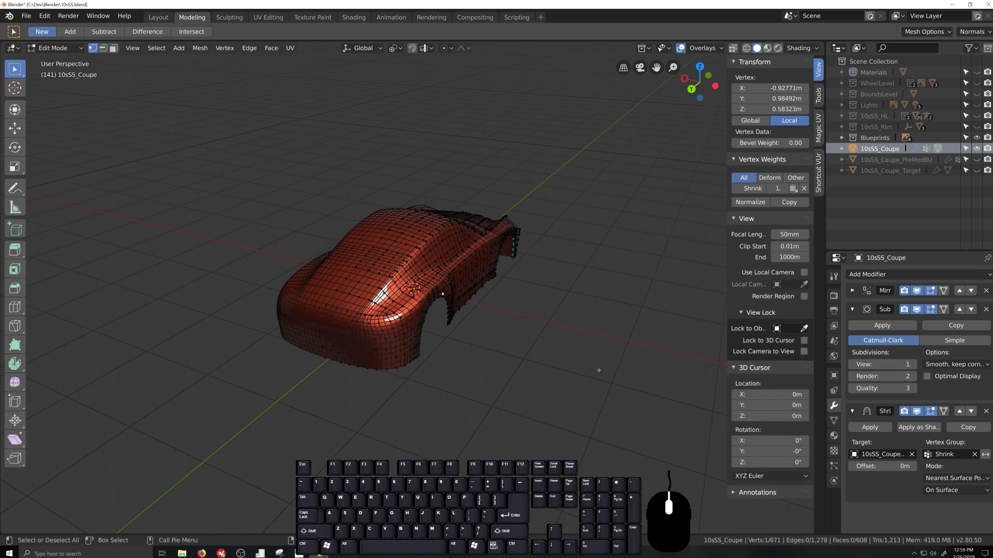
pyautogui.click(887, 325)
pyautogui.press('Tab')
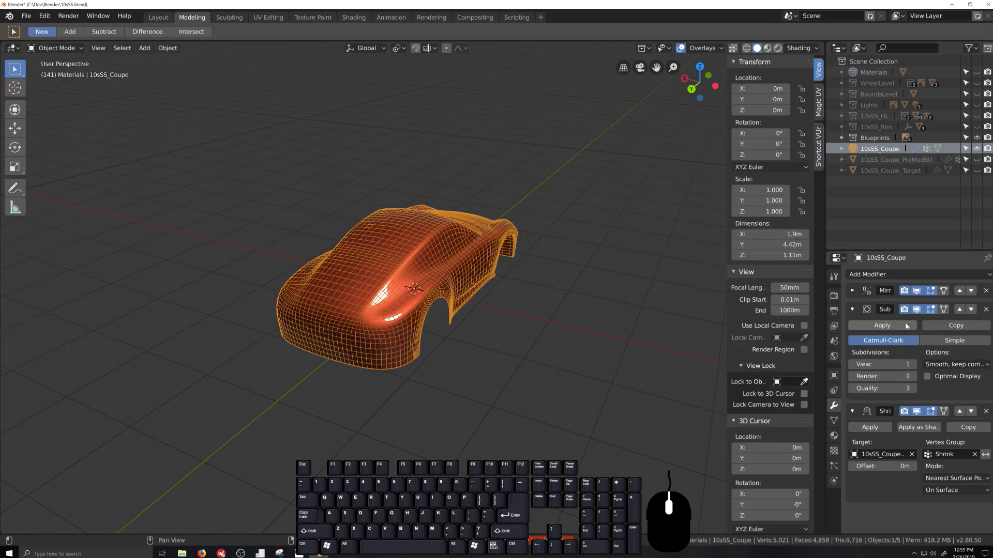
pyautogui.click(908, 326)
pyautogui.click(907, 326)
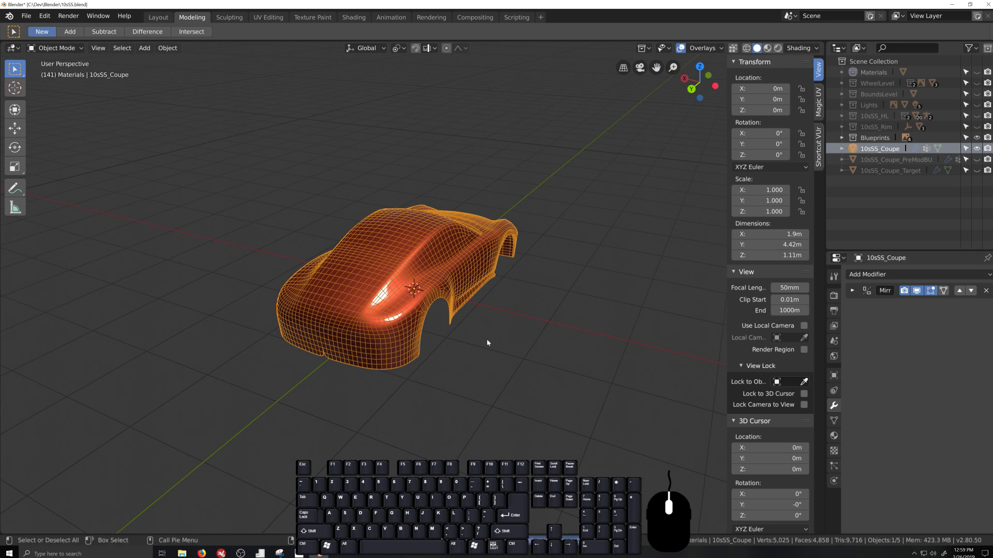
# Select the off-centre vertex at the split in the lower rear centre seam and expand the Mirror modifier's settings.
pyautogui.moveTo(491, 357); pyautogui.dragTo(439, 362, button='middle')
pyautogui.scroll(4, 449, 363)
pyautogui.scroll(3, 468, 282)
pyautogui.press('Tab')
pyautogui.scroll(4, 506, 284)
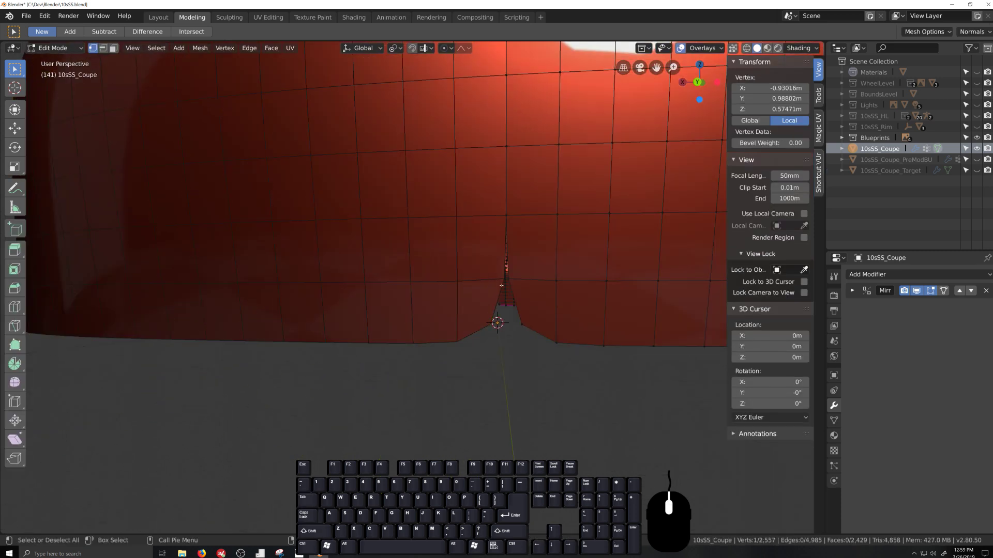
pyautogui.click(510, 285)
pyautogui.click(515, 288)
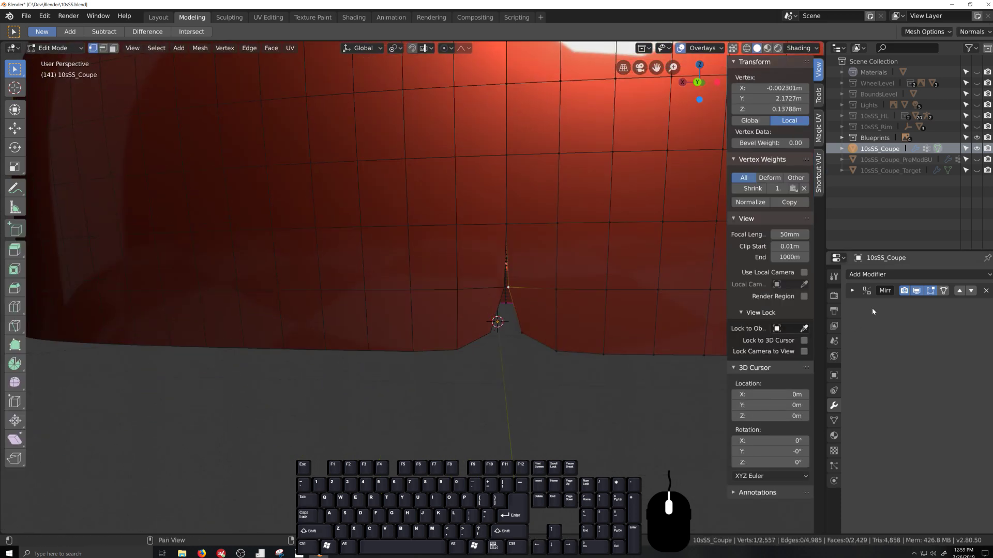
pyautogui.click(852, 291)
pyautogui.hotkey('shift', '`')
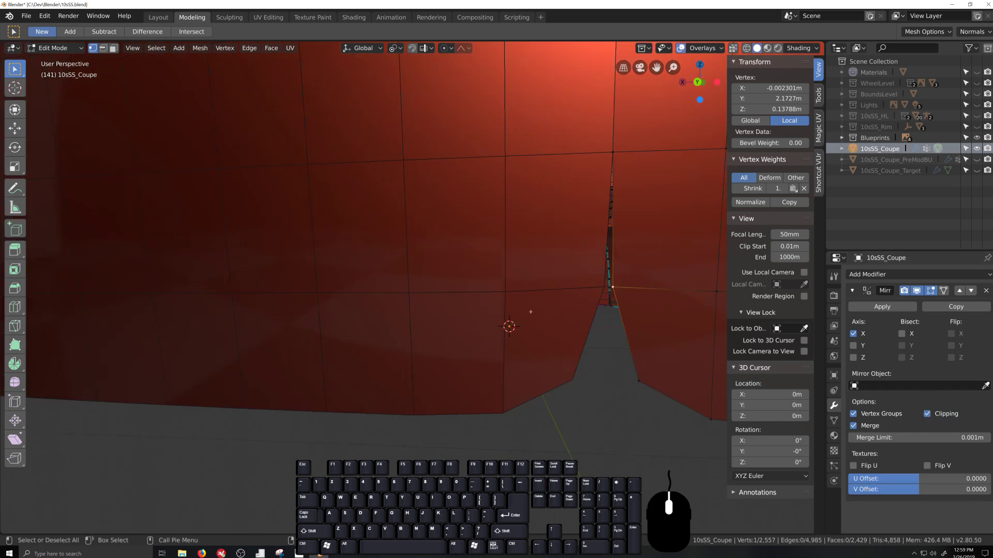
# Move the selected rear seam vertex along X onto the mirror centre line at 0 m.
pyautogui.keyDown('shift'); pyautogui.moveTo(581, 317); pyautogui.dragTo(491, 301, button='middle'); pyautogui.keyUp('shift')
pyautogui.scroll(-4, 594, 331)
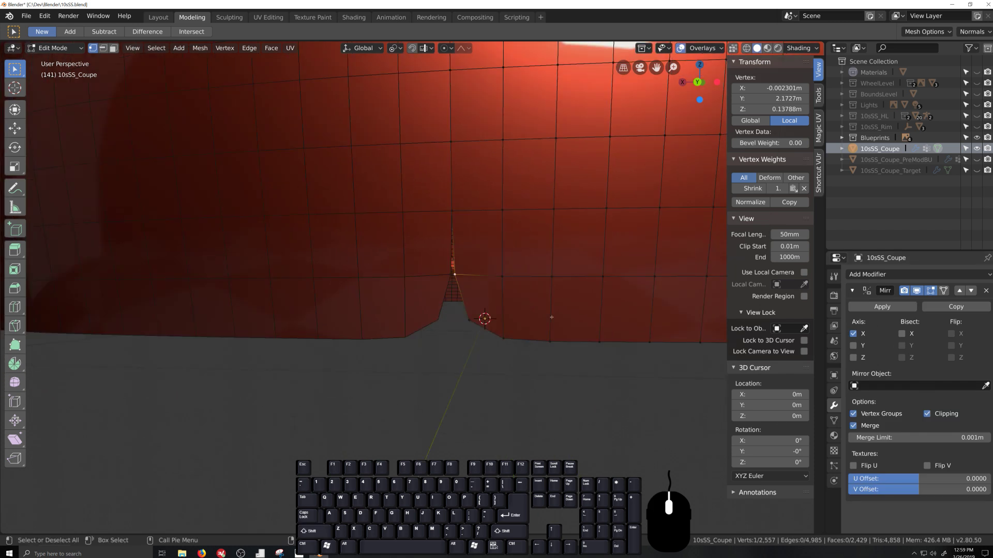
pyautogui.press('g')
pyautogui.press('x')
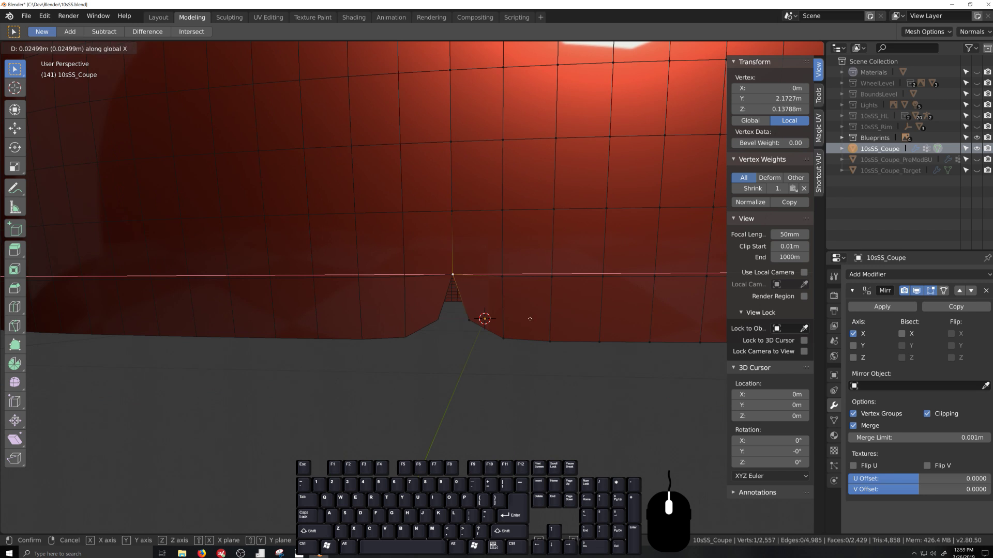
pyautogui.click(478, 286)
pyautogui.press('g')
pyautogui.press('z')
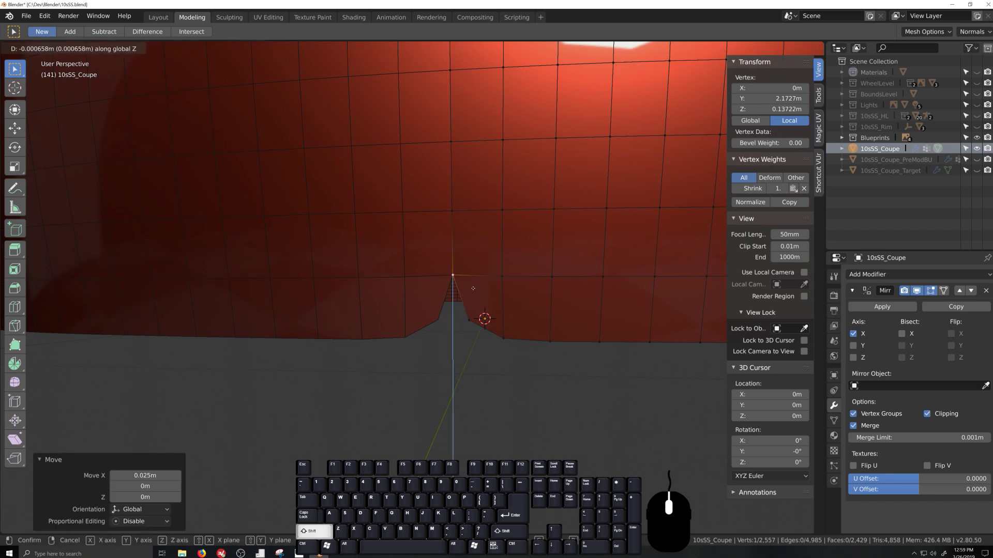
# Move the lowest split seam vertex along X onto the 0 m centre line and lower it about 0.022 m along Z.
pyautogui.click(467, 338)
pyautogui.press('g')
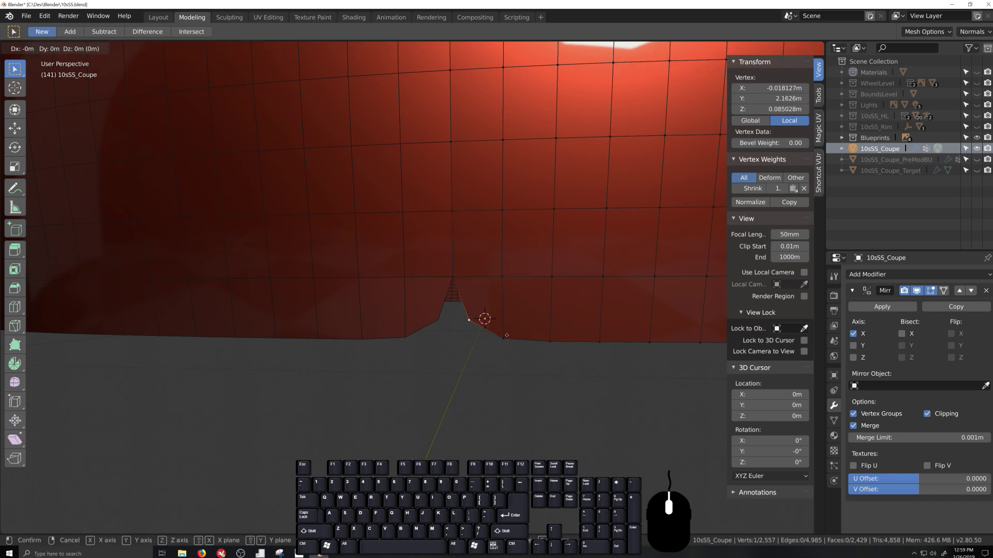
pyautogui.press('x')
pyautogui.click(453, 328)
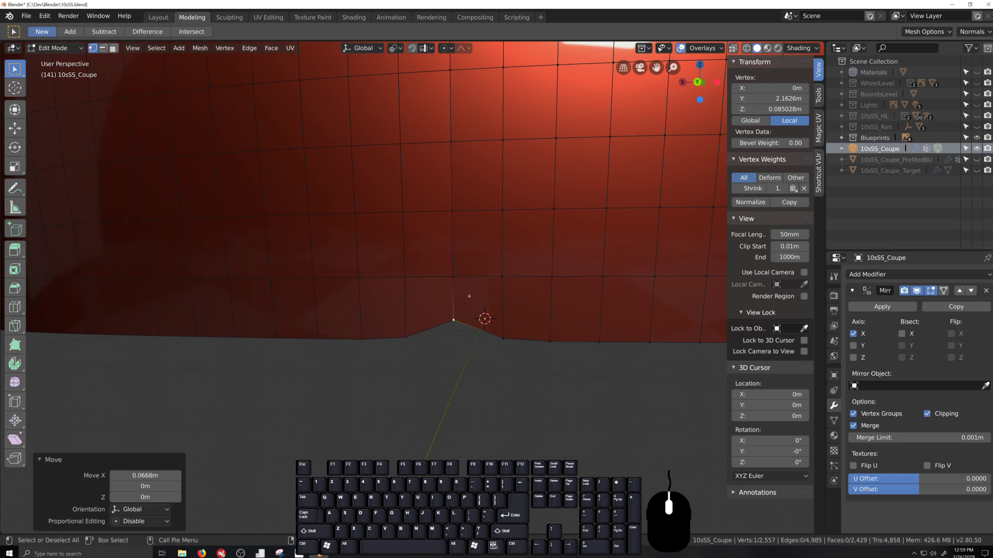
pyautogui.press('g')
pyautogui.press('z')
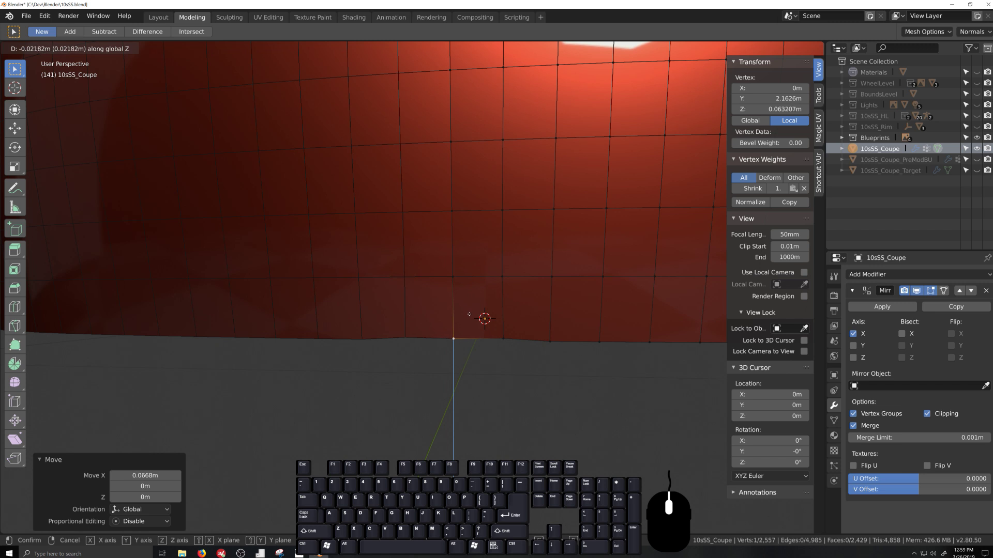
pyautogui.click(469, 313)
# Add the two neighbouring lower-edge vertices to the selection and flatten all three by scaling to 0 along Z and along Y.
pyautogui.keyDown('shift'); pyautogui.click(519, 343); pyautogui.keyUp('shift')
pyautogui.keyDown('shift'); pyautogui.click(547, 345); pyautogui.keyUp('shift')
pyautogui.press('s')
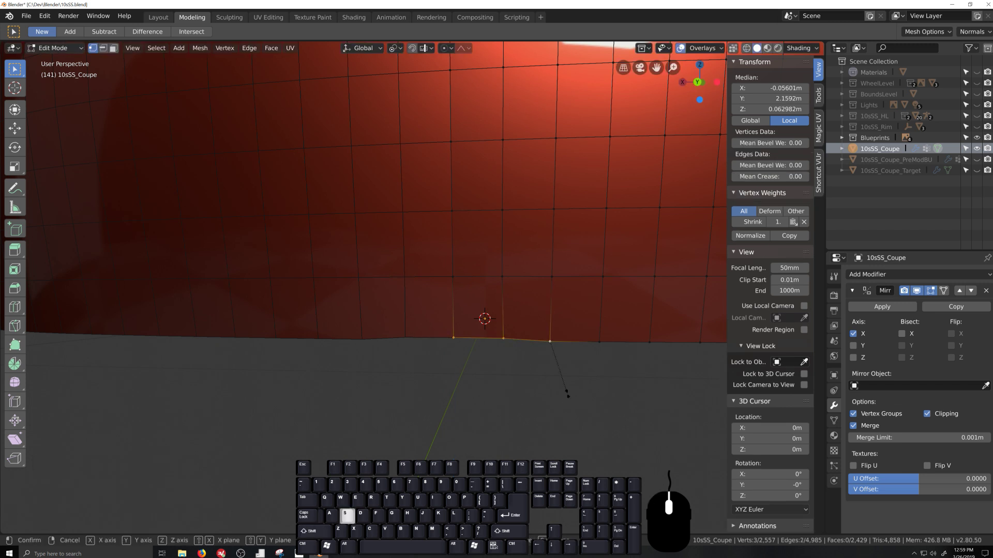
pyautogui.press('z')
pyautogui.press('0')
pyautogui.click(568, 394)
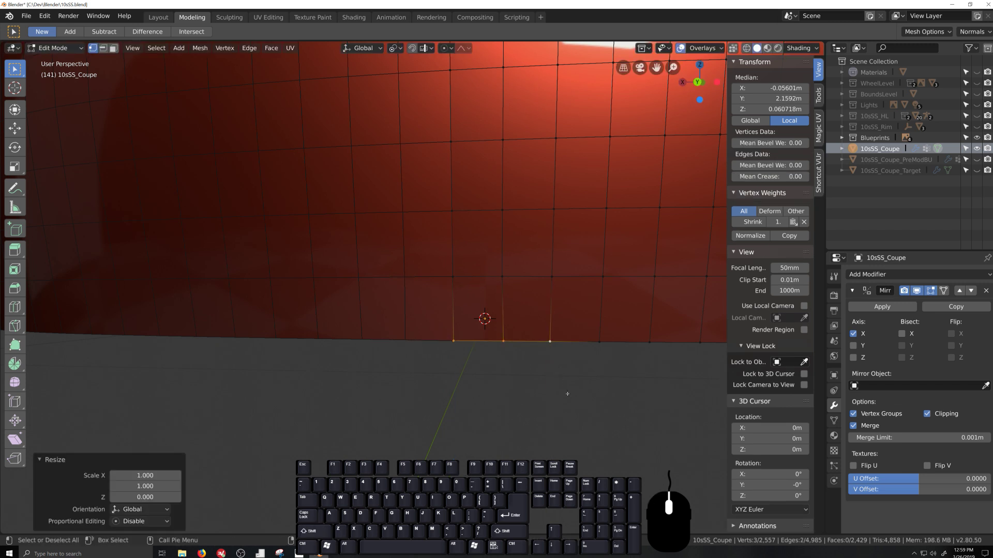
pyautogui.press('s')
pyautogui.press('y')
pyautogui.press('0')
pyautogui.click(567, 394)
pyautogui.moveTo(567, 394); pyautogui.dragTo(568, 402, button='middle')
pyautogui.scroll(-8, 567, 402)
pyautogui.press('Tab')
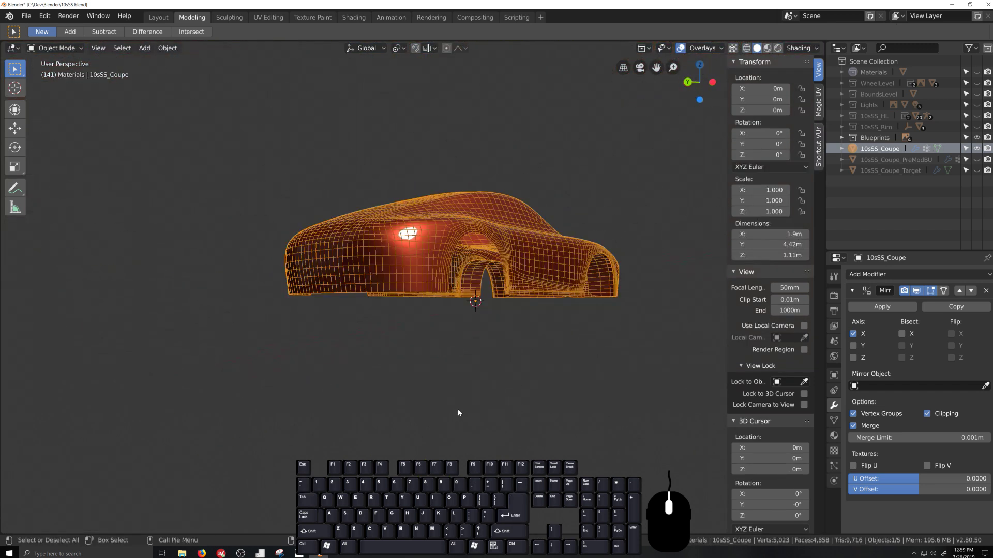
pyautogui.press('Tab')
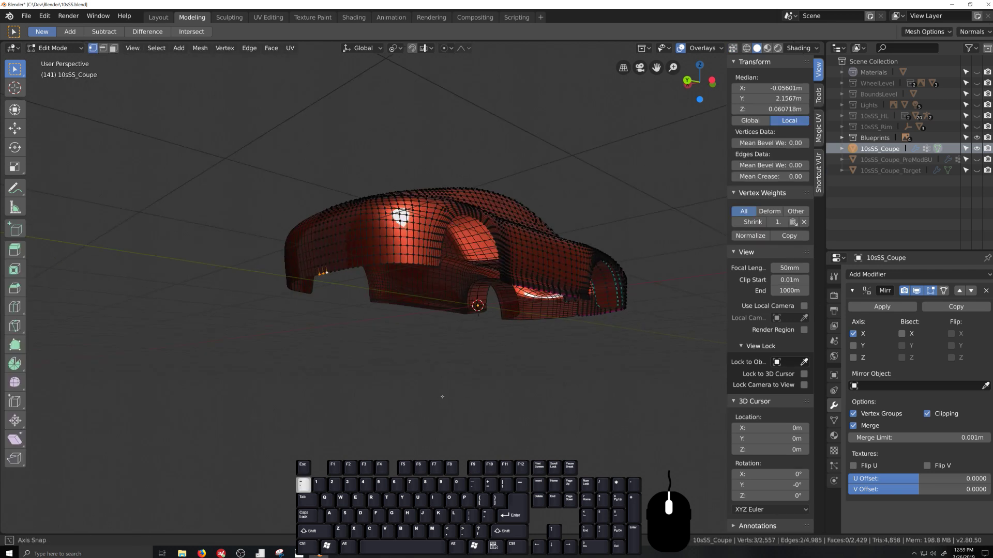
pyautogui.moveTo(440, 402); pyautogui.dragTo(448, 401, button='middle')
# Collapse the Mirror settings and add a Shrinkwrap modifier targeting 10sSS_Coupe_Target, limited to the Shrink vertex group.
pyautogui.click(853, 291)
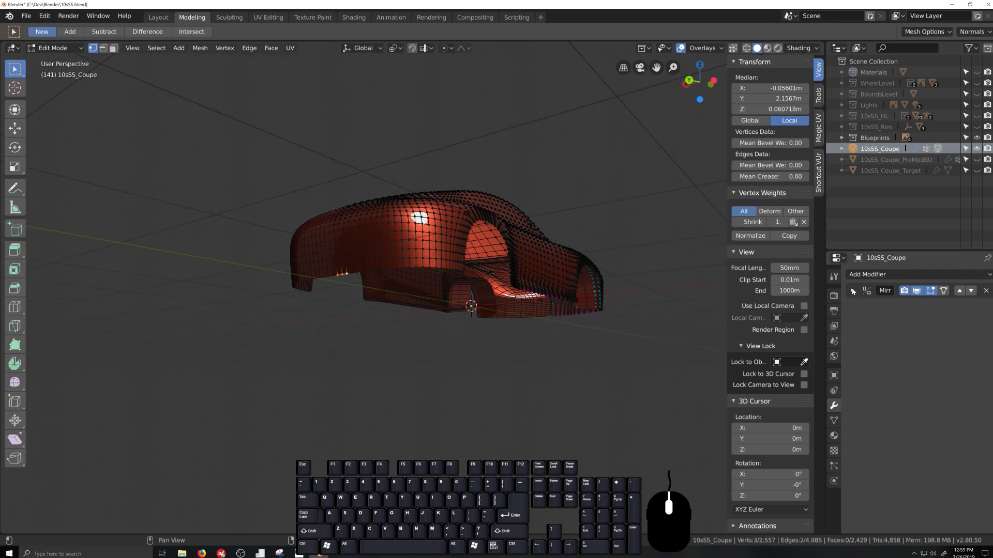
pyautogui.moveTo(548, 331); pyautogui.dragTo(490, 364, button='middle')
pyautogui.scroll(2, 489, 364)
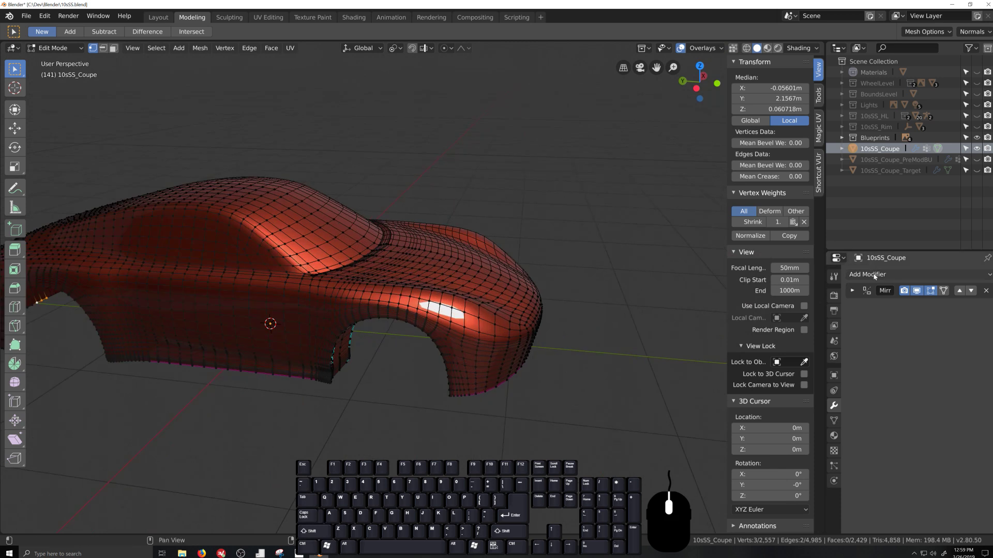
pyautogui.click(874, 276)
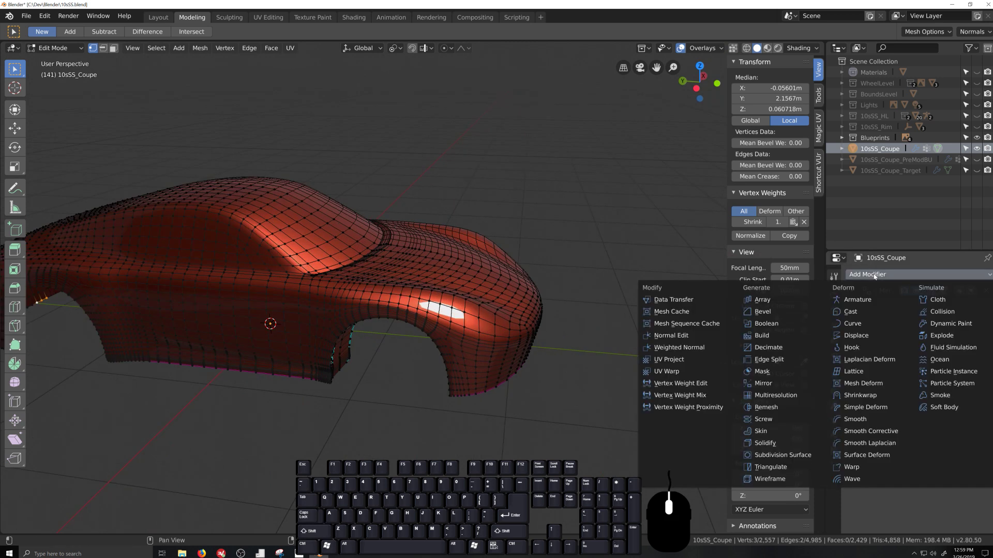
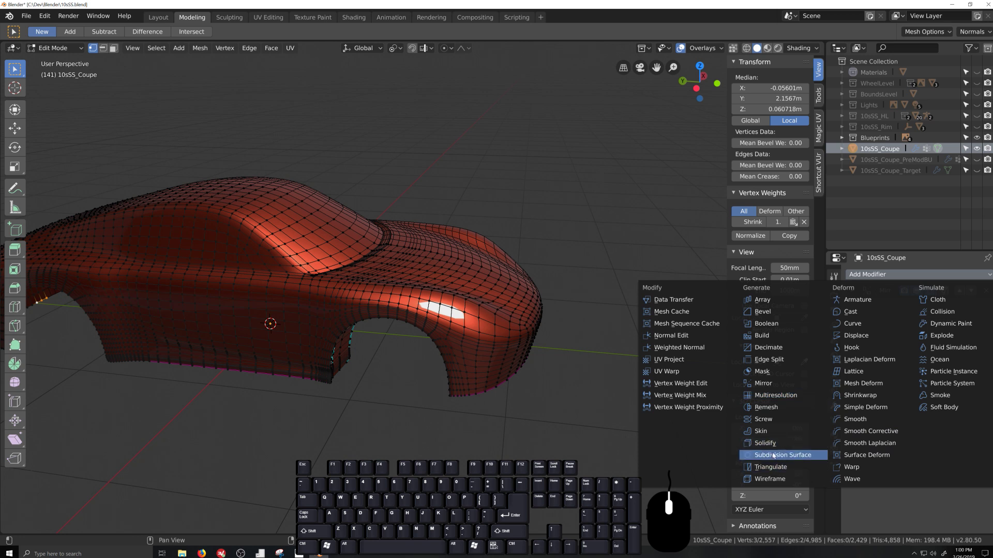
pyautogui.click(860, 396)
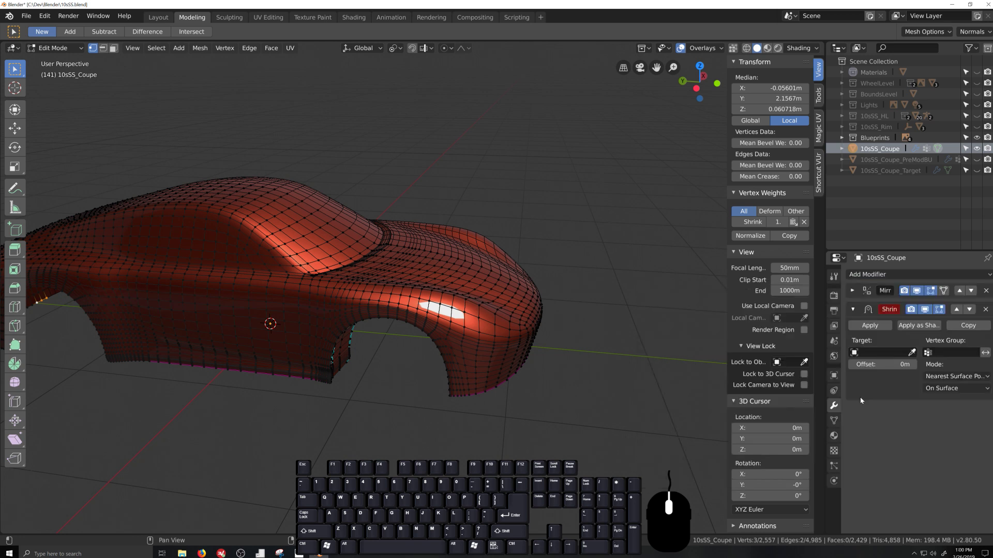
pyautogui.click(881, 353)
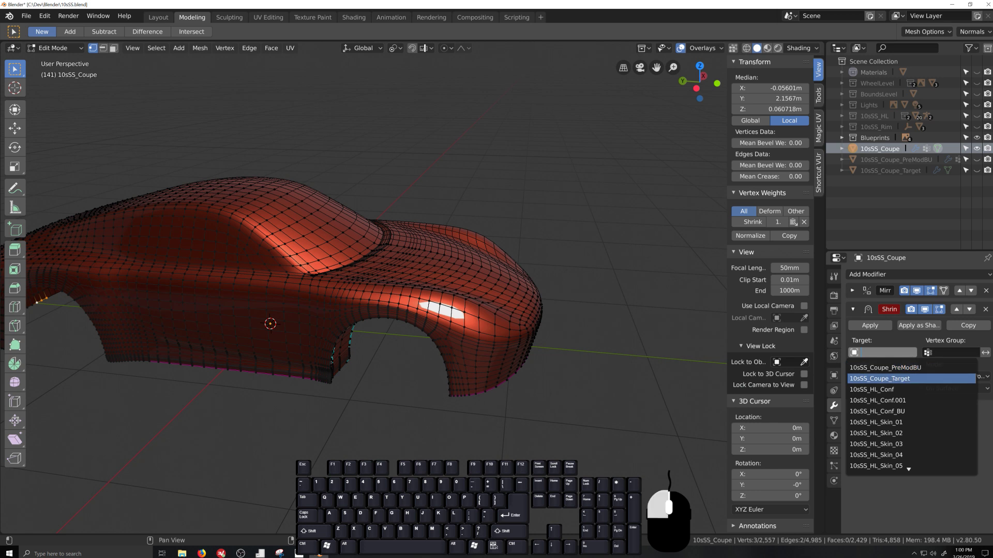
pyautogui.click(886, 379)
pyautogui.click(949, 352)
pyautogui.click(906, 369)
pyautogui.scroll(-1, 531, 436)
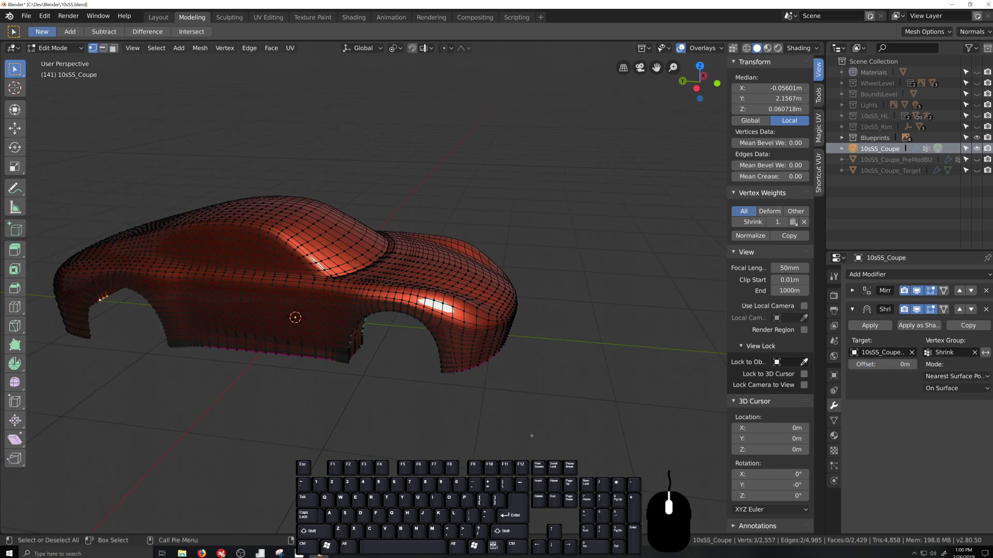
pyautogui.keyDown('shift'); pyautogui.moveTo(532, 436); pyautogui.dragTo(566, 432, button='middle'); pyautogui.keyUp('shift')
pyautogui.click(853, 309)
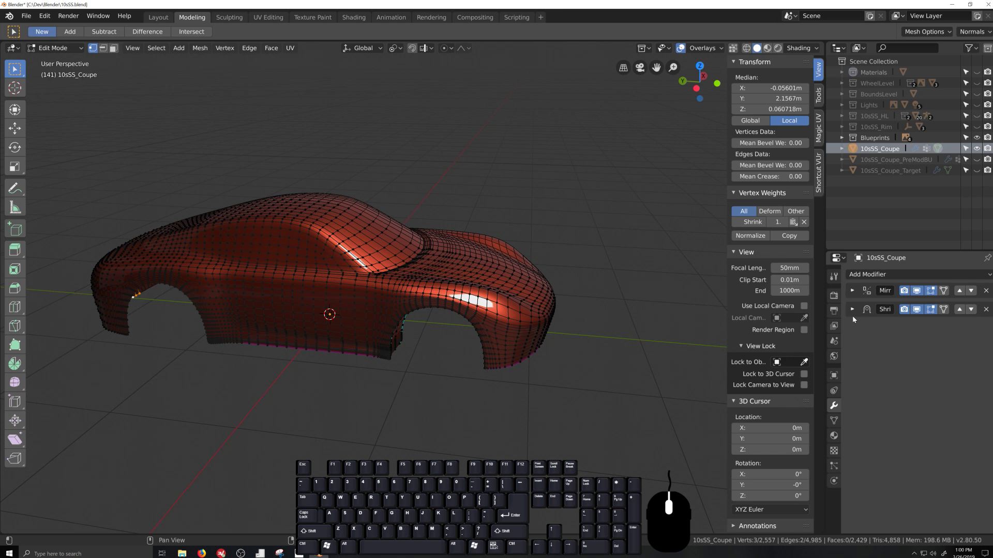
# Examine the body's surface and reflections from several sides in Object Mode.
pyautogui.scroll(3, 471, 387)
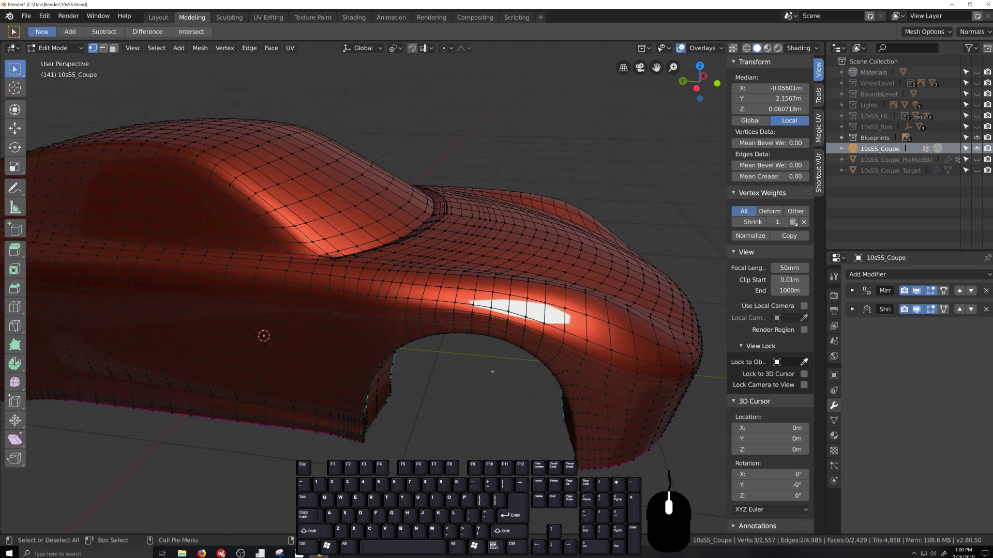
pyautogui.scroll(3, 493, 372)
pyautogui.moveTo(486, 359); pyautogui.dragTo(569, 311, button='middle')
pyautogui.press('Tab')
pyautogui.scroll(-3, 568, 312)
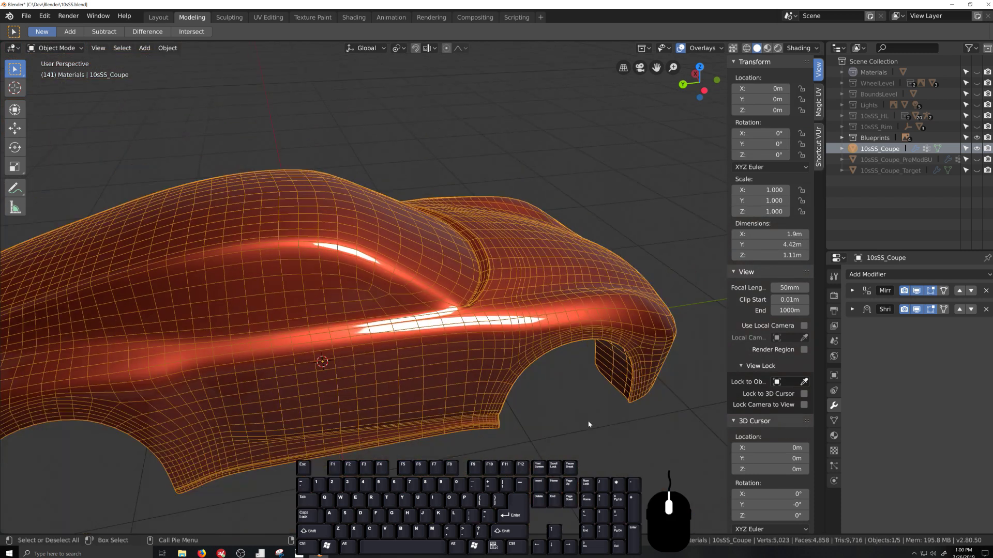
pyautogui.scroll(2, 585, 421)
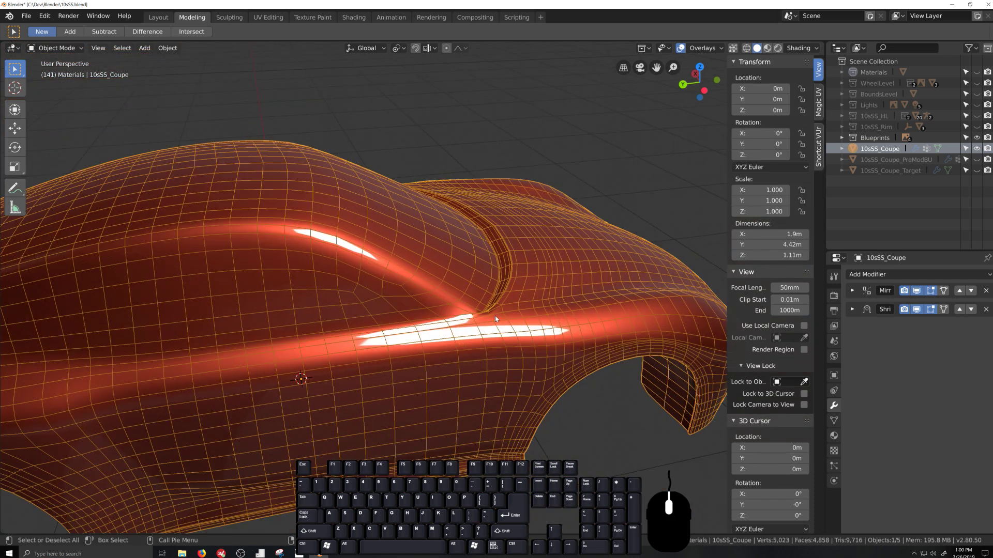
pyautogui.scroll(-4, 569, 417)
pyautogui.moveTo(566, 412); pyautogui.dragTo(568, 419, button='middle')
pyautogui.scroll(4, 568, 419)
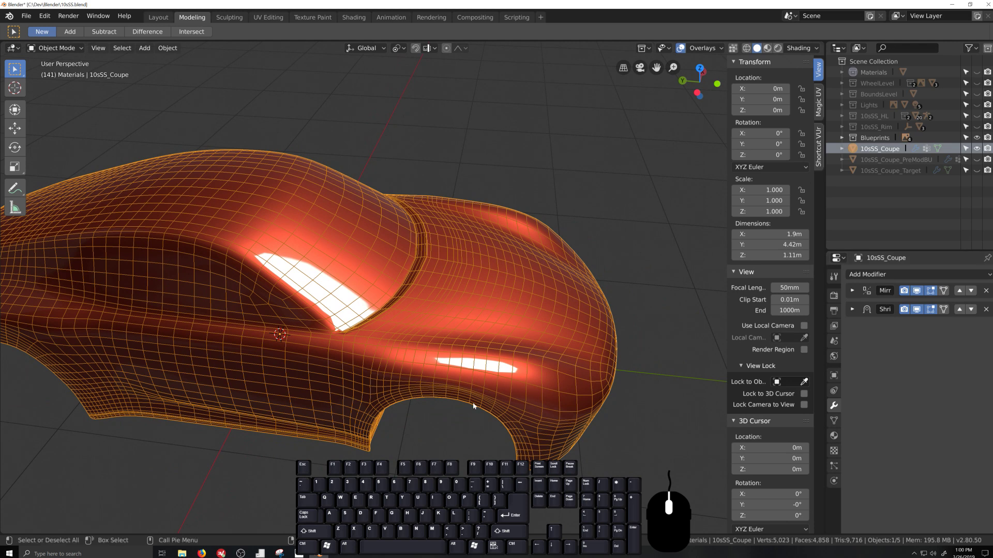
pyautogui.scroll(1, 418, 391)
pyautogui.scroll(-1, 417, 395)
pyautogui.moveTo(417, 397); pyautogui.dragTo(461, 386, button='middle')
pyautogui.scroll(-3, 440, 384)
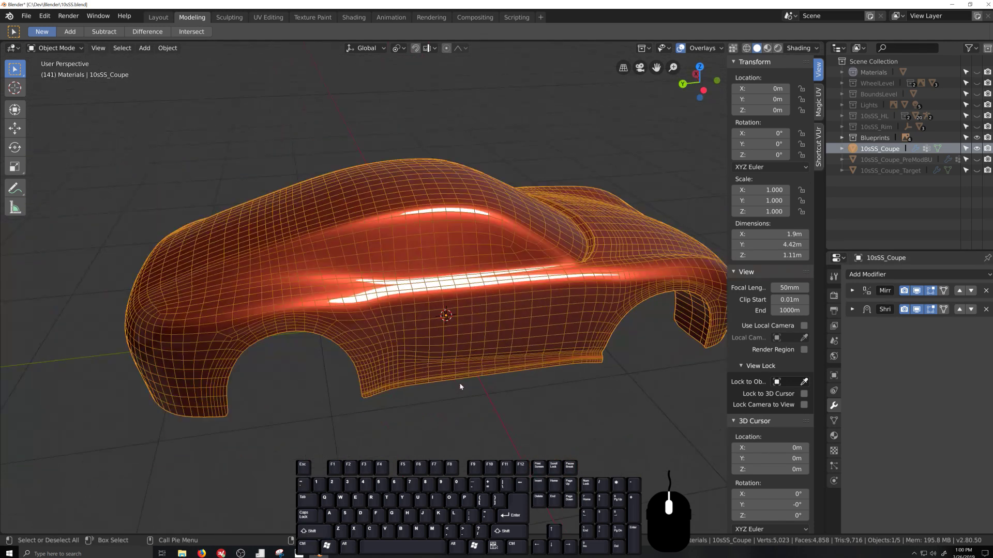
# Turn off the wireframe overlay and deselect the coupe body.
pyautogui.click(704, 48)
pyautogui.click(639, 244)
pyautogui.scroll(3, 238, 429)
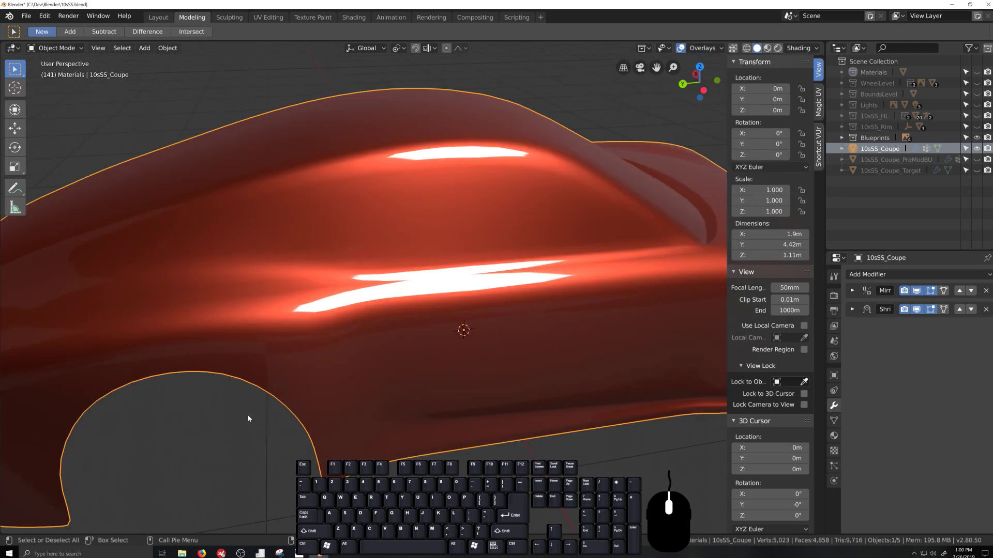
pyautogui.click(248, 415)
# Select the open edge loop around the rear wheel arch in Edit Mode.
pyautogui.press('Tab')
pyautogui.moveTo(268, 414); pyautogui.dragTo(513, 223, button='middle')
pyautogui.keyDown('alt'); pyautogui.click(494, 203); pyautogui.keyUp('alt')
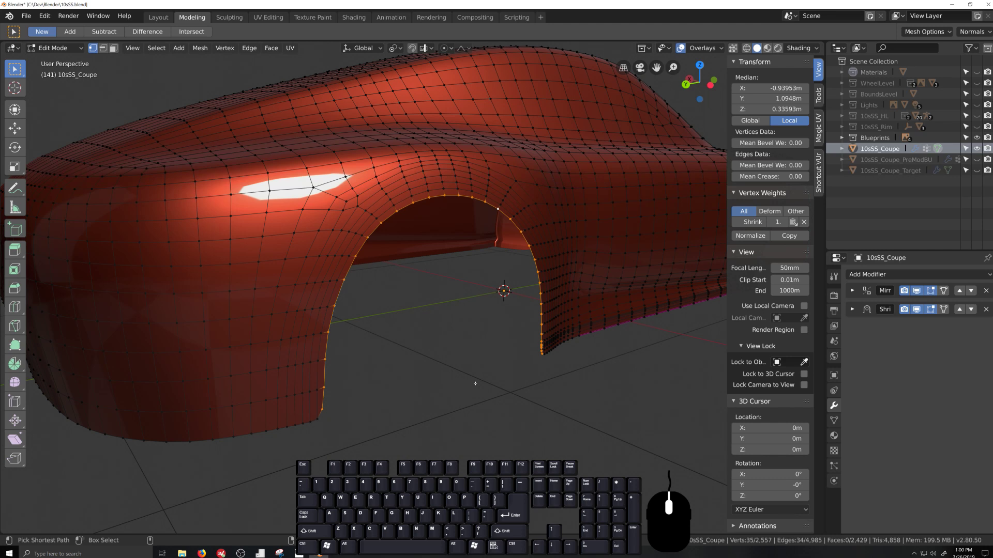
pyautogui.press('ctrl+KP_3')
pyautogui.scroll(4, 350, 395)
pyautogui.press('`')
pyautogui.scroll(3, 401, 400)
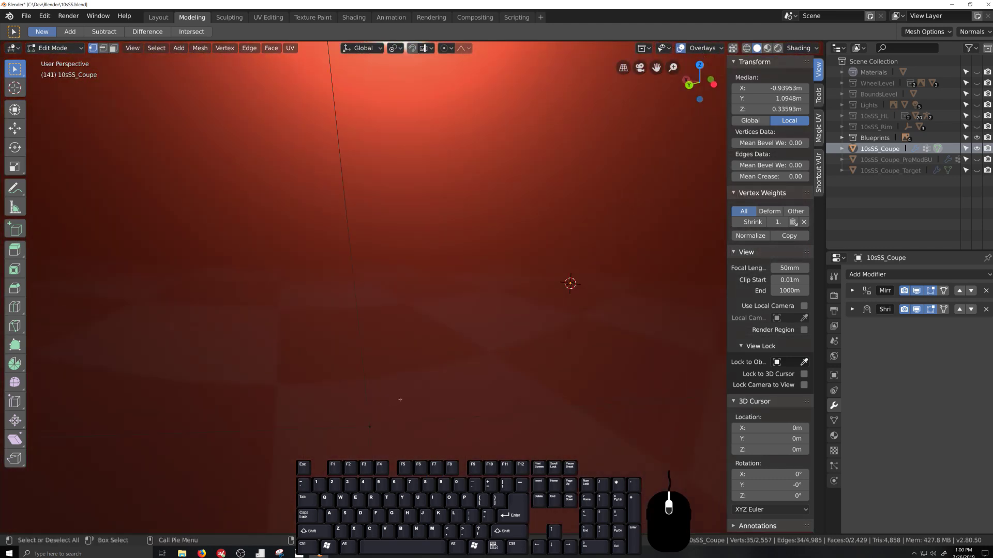
pyautogui.scroll(-4, 400, 400)
pyautogui.hotkey('shift', '`')
pyautogui.scroll(3, 383, 430)
pyautogui.press('`')
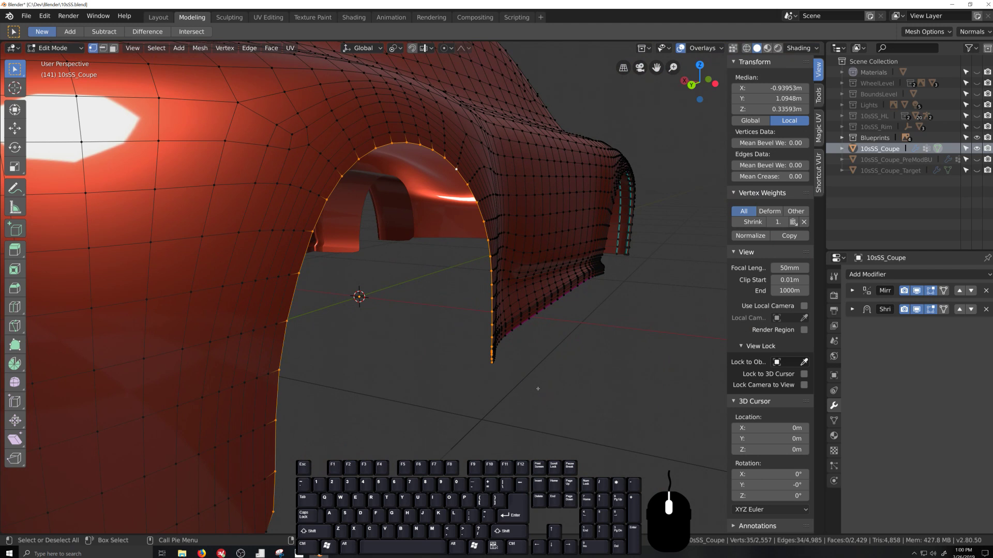
# Extrude the rear wheel arch edge inward about 0.025 m along X and remove the new vertices from the Shrink vertex group.
pyautogui.press('e')
pyautogui.press('x')
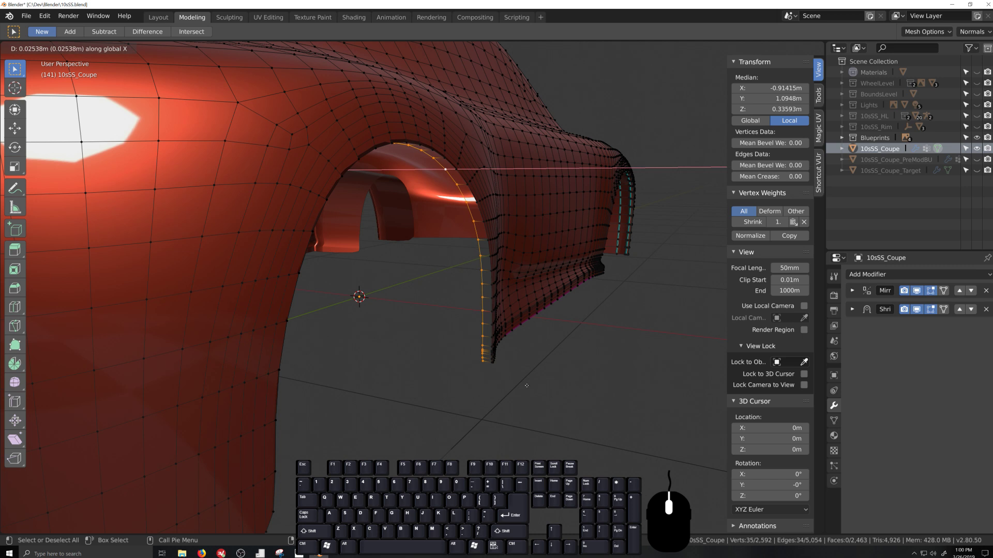
pyautogui.click(527, 386)
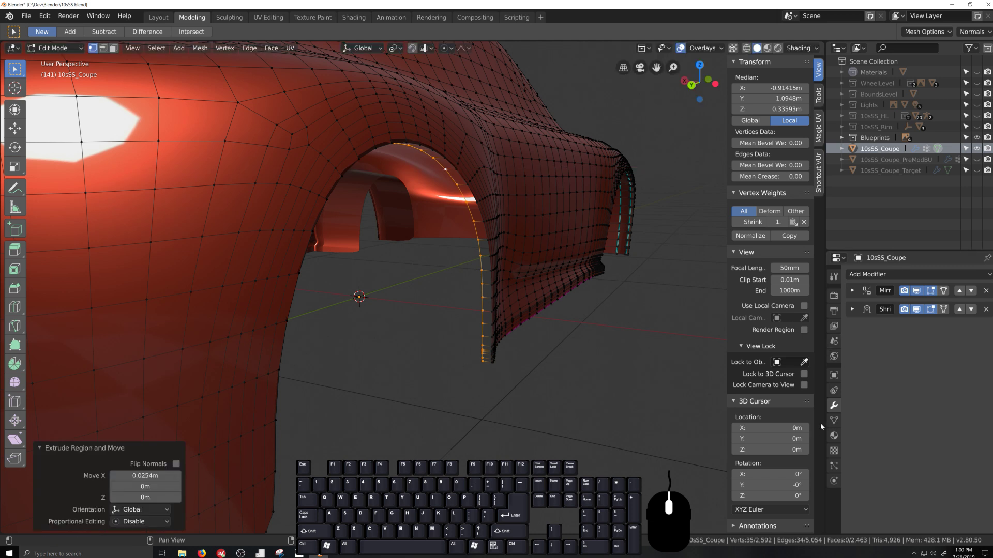
pyautogui.click(834, 421)
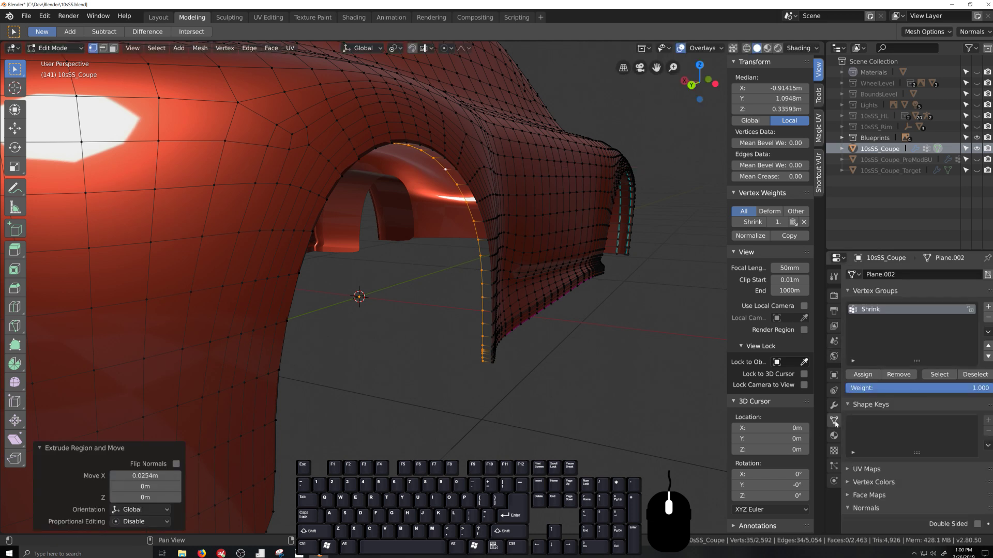
pyautogui.click(903, 376)
# Extrude the arch's inner edge in place and scale it about 1.072 along Y around the Bounding Box Center pivot.
pyautogui.moveTo(471, 399); pyautogui.dragTo(490, 314, button='middle')
pyautogui.press('.')
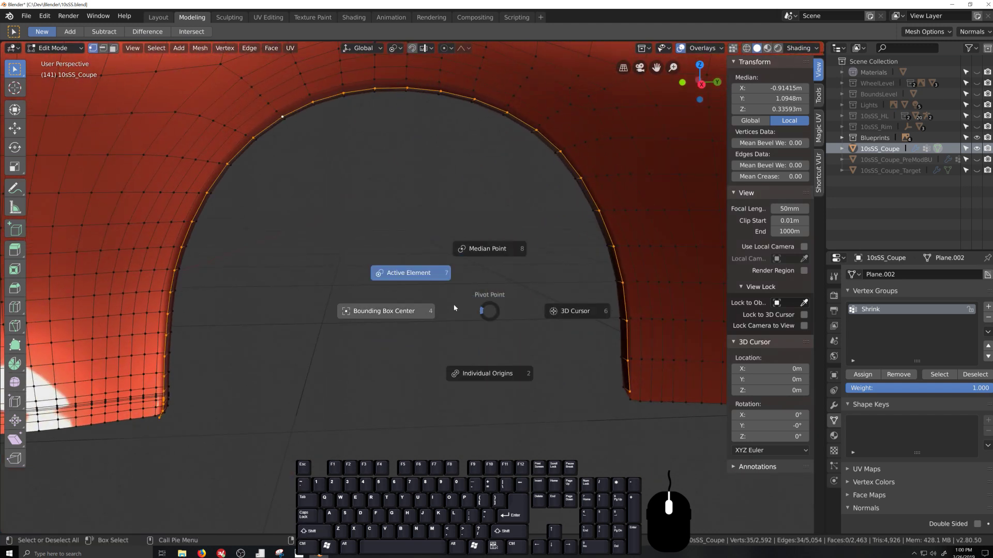
pyautogui.click(395, 317)
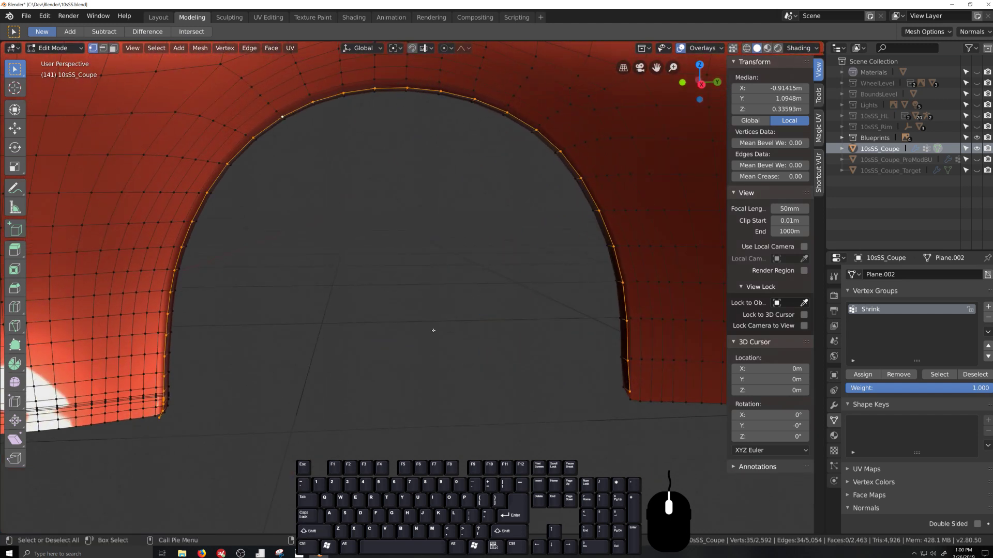
pyautogui.press('e')
pyautogui.rightClick(433, 330)
pyautogui.press('s')
pyautogui.press('y')
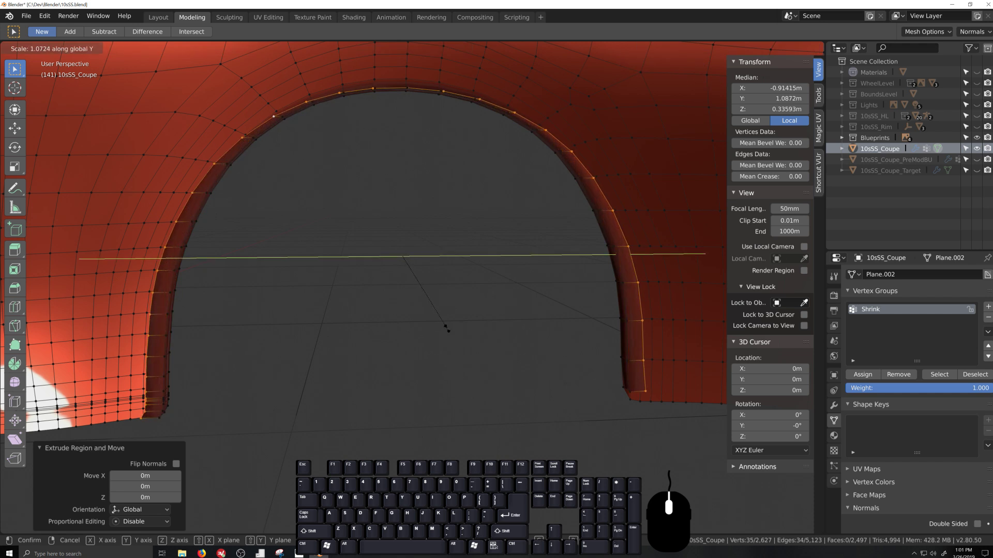
pyautogui.click(448, 330)
# Make the arch's bottom corner vertex active and scale the inner edge by 1.047 along Z around the Active Element pivot.
pyautogui.keyDown('shift'); pyautogui.click(150, 419); pyautogui.keyUp('shift')
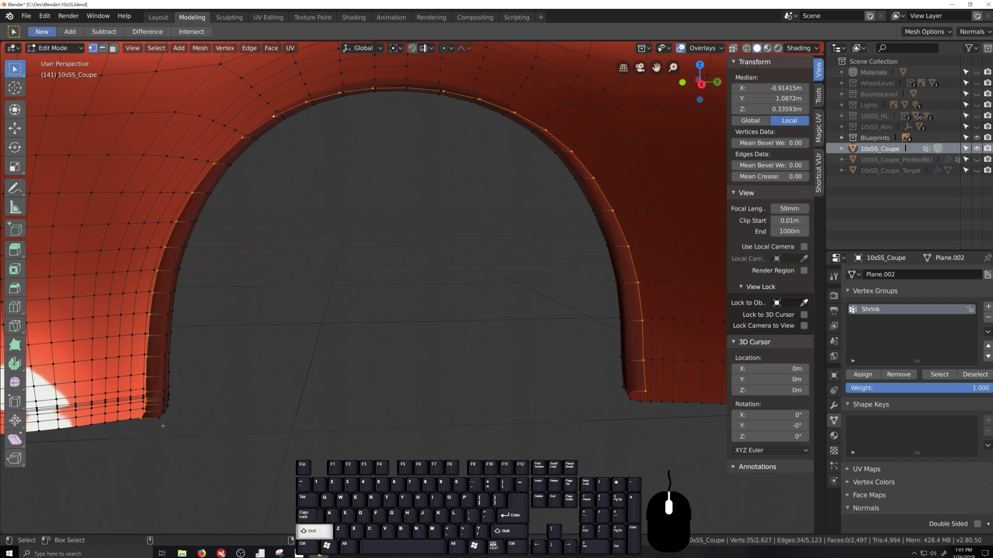
pyautogui.keyDown('shift'); pyautogui.click(150, 419); pyautogui.keyUp('shift')
pyautogui.press('`')
pyautogui.keyDown('shift'); pyautogui.click(251, 303); pyautogui.keyUp('shift')
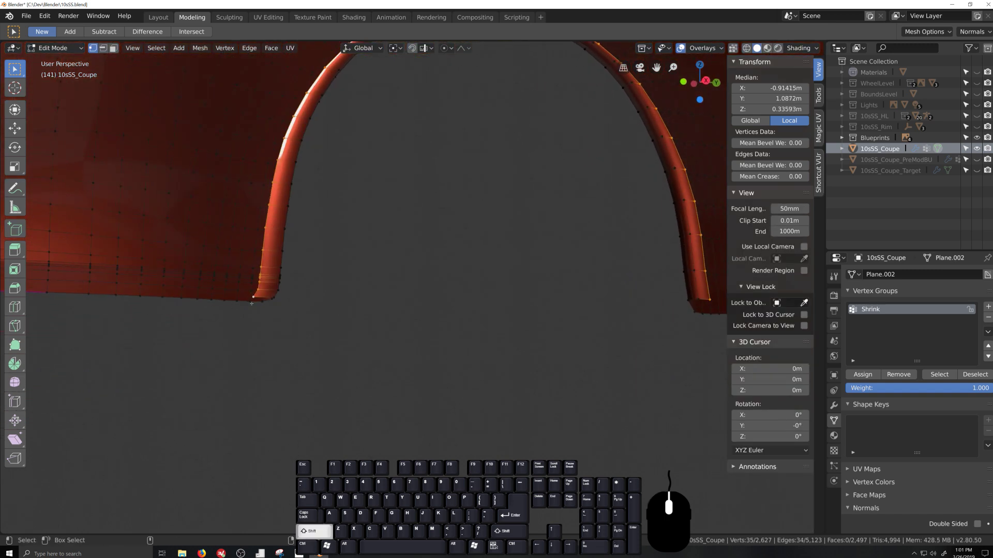
pyautogui.press('`')
pyautogui.moveTo(486, 269); pyautogui.dragTo(480, 279, button='middle')
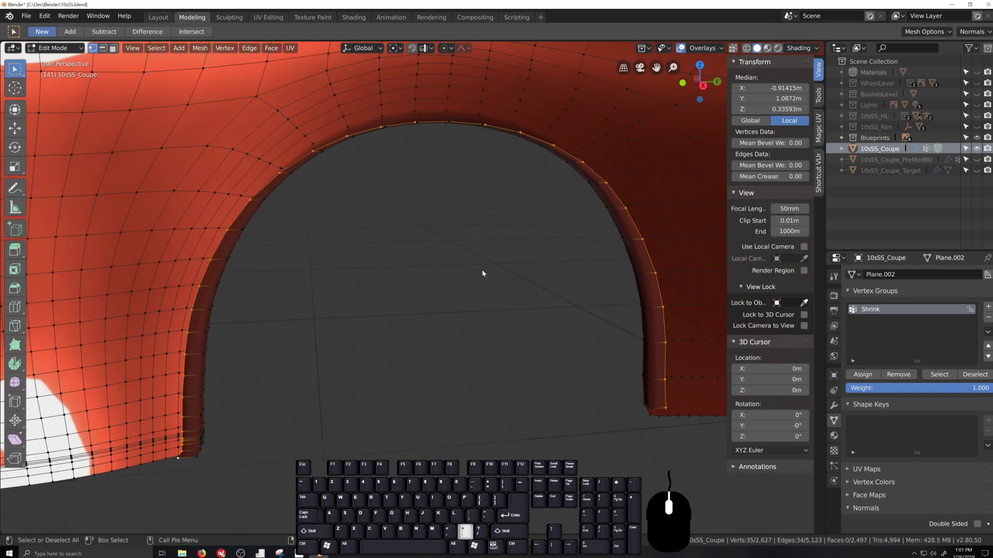
pyautogui.press('.')
pyautogui.press('s')
pyautogui.press('z')
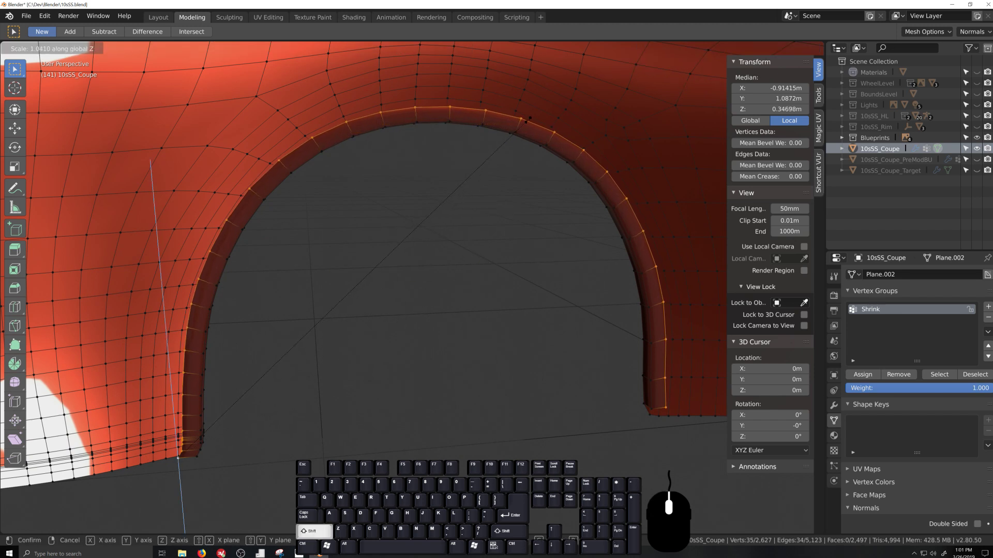
pyautogui.click(543, 102)
pyautogui.press('`')
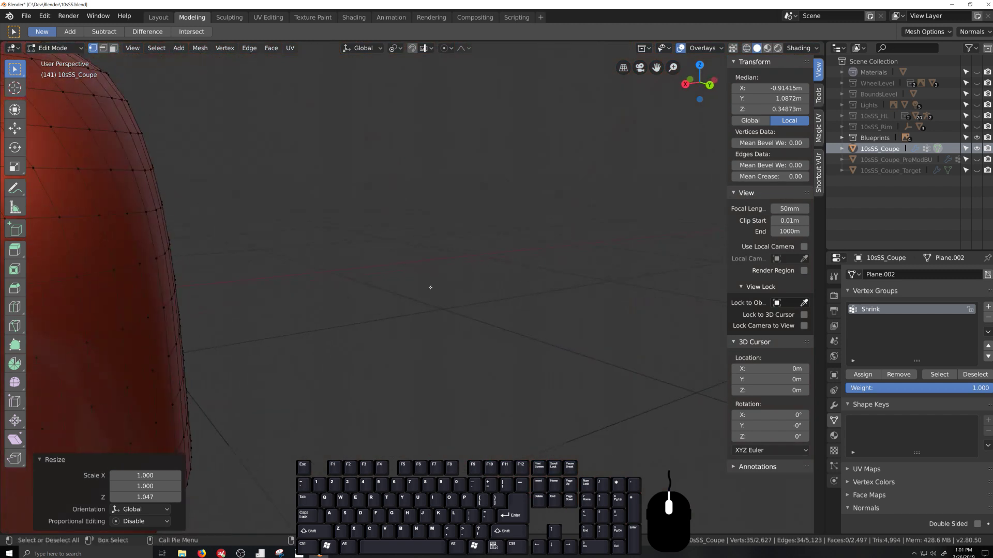
# Extrude the rear wheel arch's inner edge 0.28 m inward along X to form the wheel well wall.
pyautogui.hotkey('shift', '`')
pyautogui.press('e')
pyautogui.press('x')
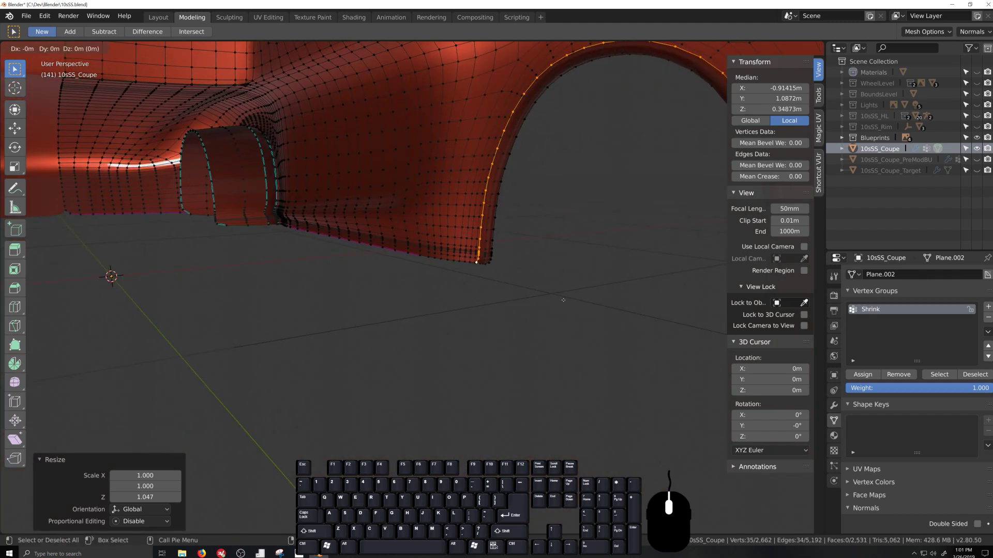
pyautogui.click(206, 233)
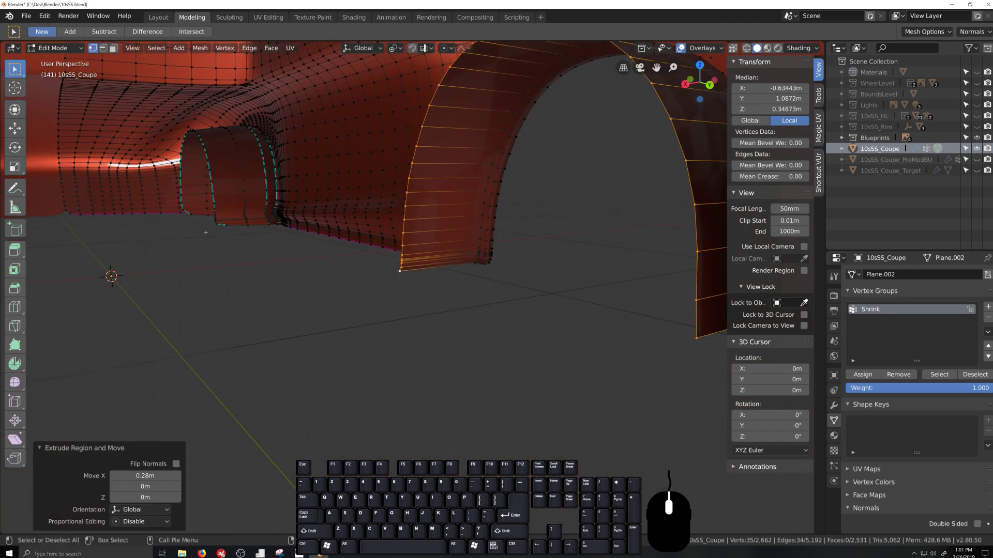
# Make a vertex on the front arch's inner edge active and scale the rear arch's edge to 0 along X to align with it.
pyautogui.keyDown('shift'); pyautogui.click(213, 193); pyautogui.keyUp('shift')
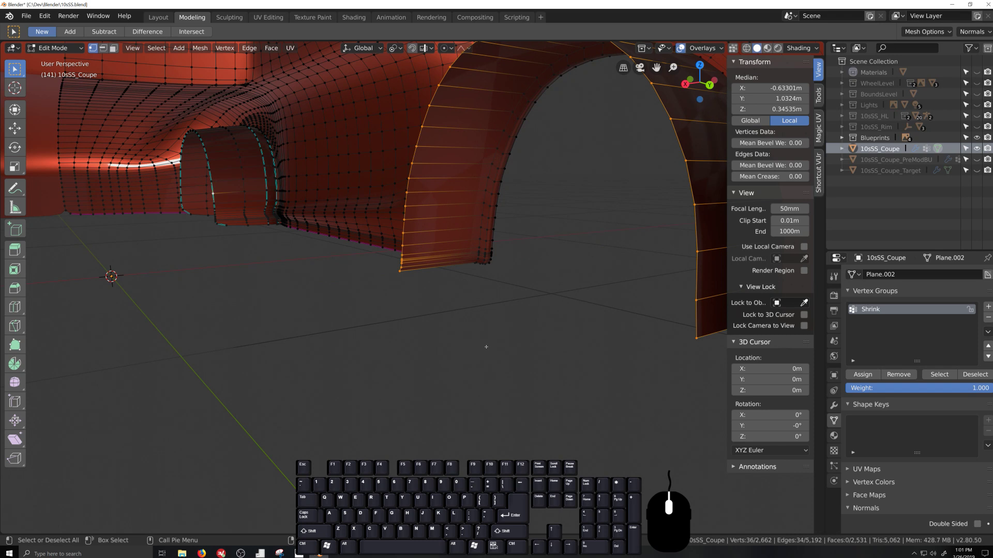
pyautogui.press('s')
pyautogui.press('x')
pyautogui.press('0')
pyautogui.press('Return')
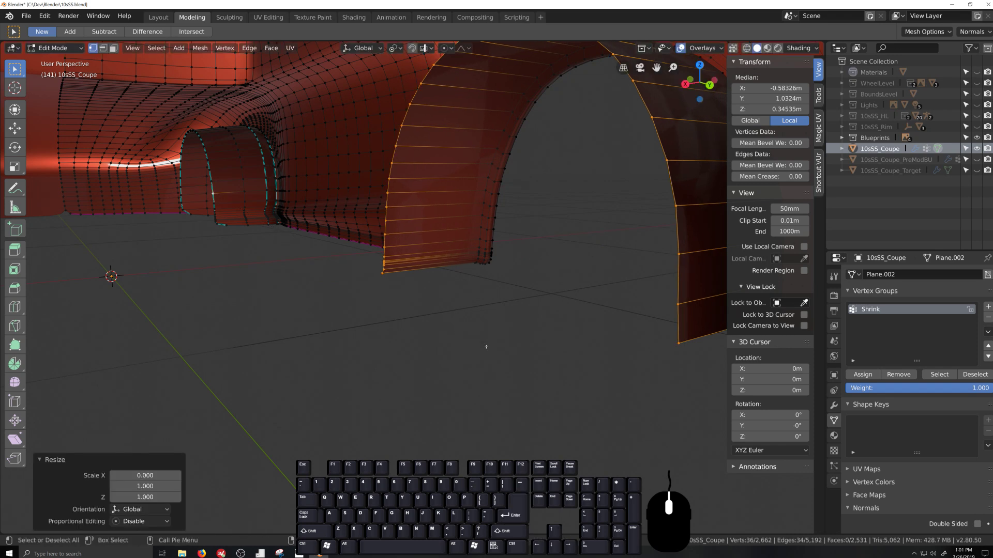
# Add the front arch's inner edge loop to the selection, make a rear arch vertex active, and flatten both loops with a 0 scale along X.
pyautogui.scroll(-2, 497, 339)
pyautogui.press('`')
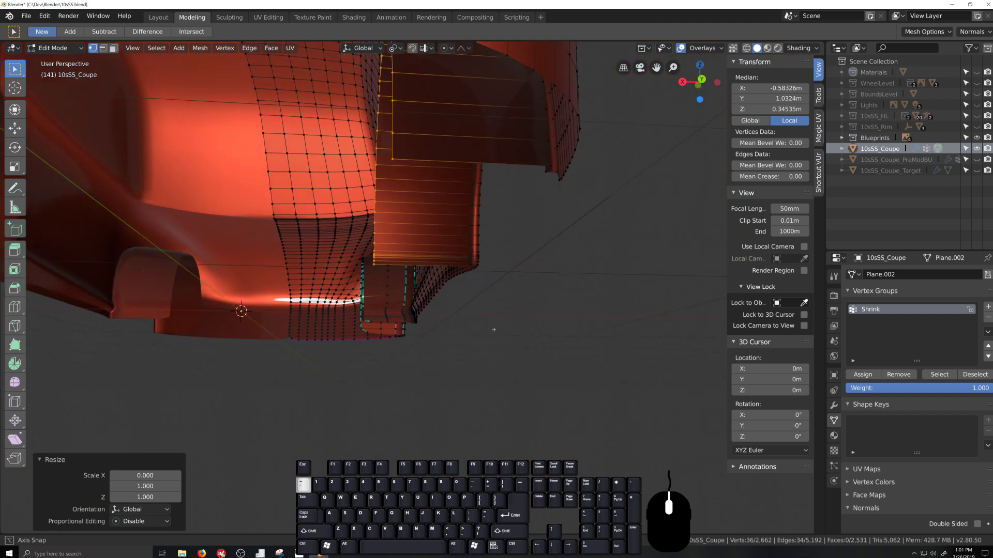
pyautogui.moveTo(508, 333); pyautogui.dragTo(270, 352, button='middle')
pyautogui.keyDown('alt'); pyautogui.keyDown('shift'); pyautogui.click(262, 268); pyautogui.keyUp('shift'); pyautogui.keyUp('alt')
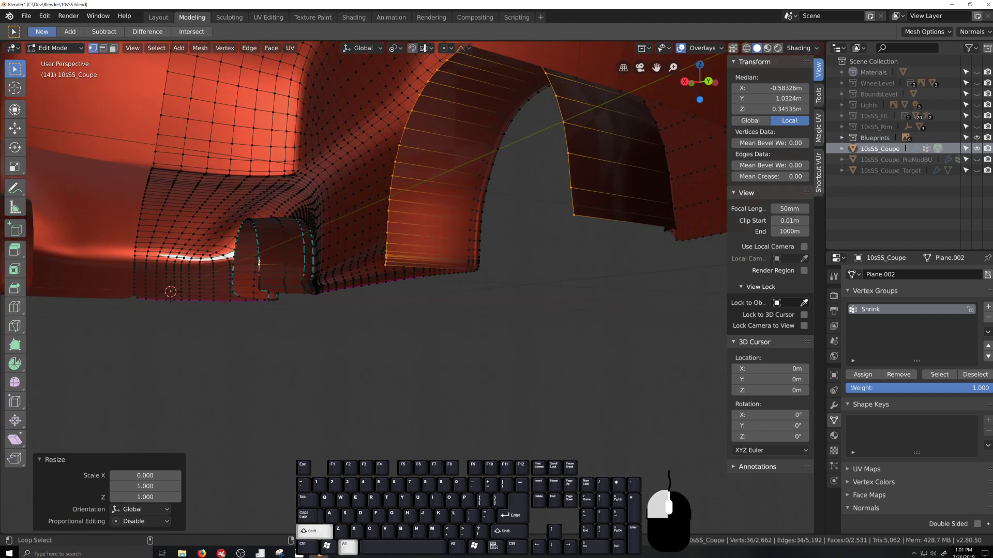
pyautogui.press('`')
pyautogui.keyDown('shift'); pyautogui.click(397, 224); pyautogui.keyUp('shift')
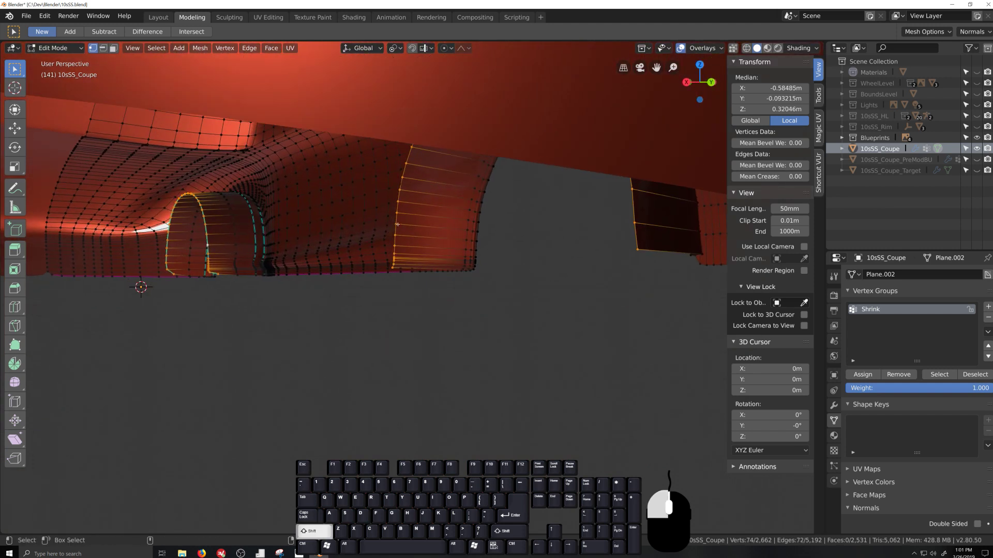
pyautogui.press('s')
pyautogui.press('x')
pyautogui.press('0')
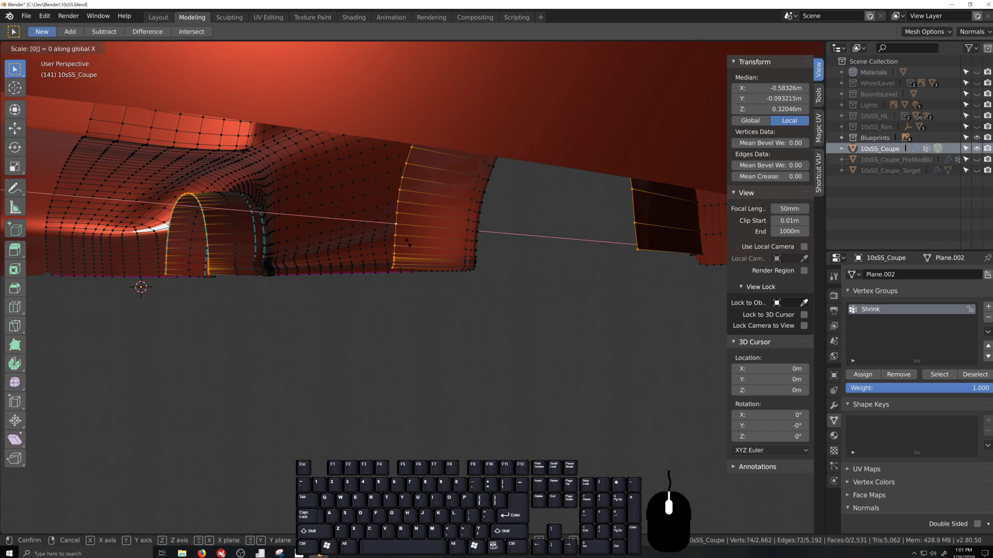
pyautogui.press('Return')
# Select only the rear wheel arch's inner edge loop and change the transform pivot point in the left orthographic view.
pyautogui.moveTo(408, 243); pyautogui.dragTo(382, 231, button='middle')
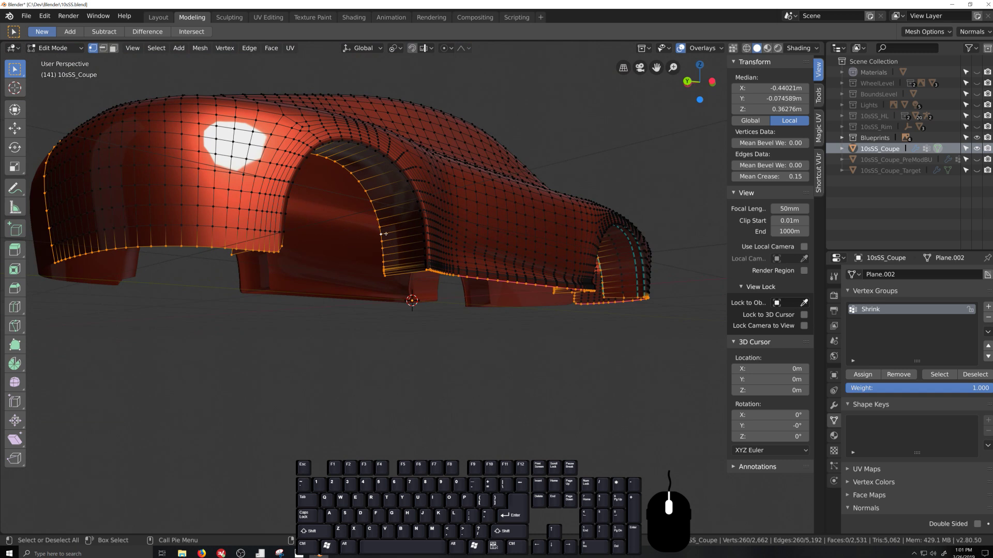
pyautogui.keyDown('alt'); pyautogui.click(385, 234); pyautogui.keyUp('alt')
pyautogui.press('ctrl+KP_3')
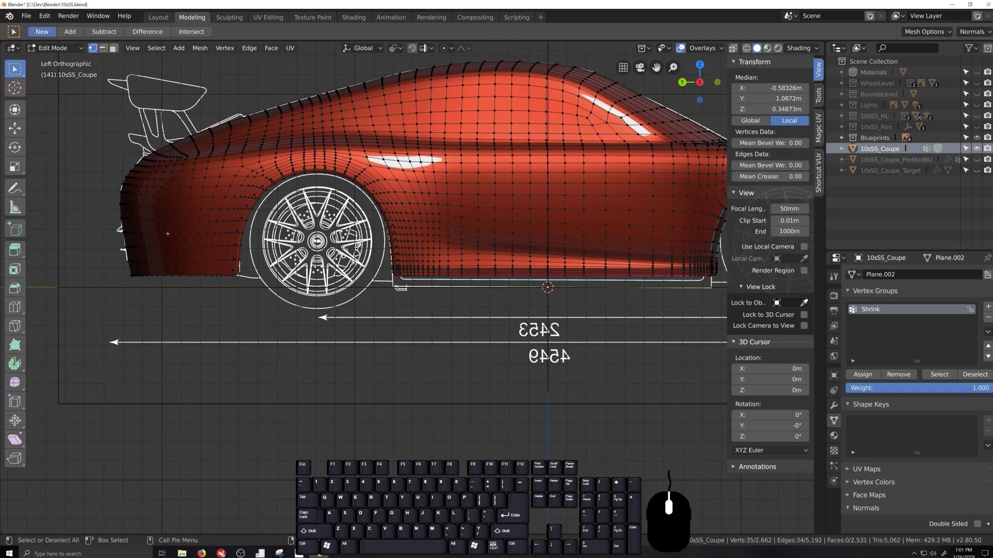
pyautogui.press('.')
pyautogui.click(15, 261)
pyautogui.press('KP_Decimal')
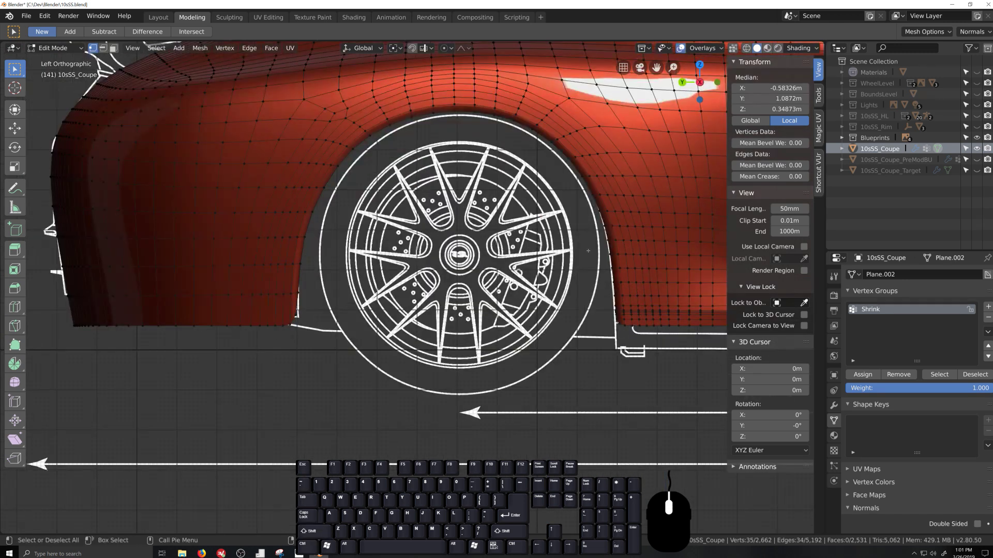
# Scale the inner edge of the rear wheel arch to 0.865 along the global Y axis.
pyautogui.press('s')
pyautogui.press('y')
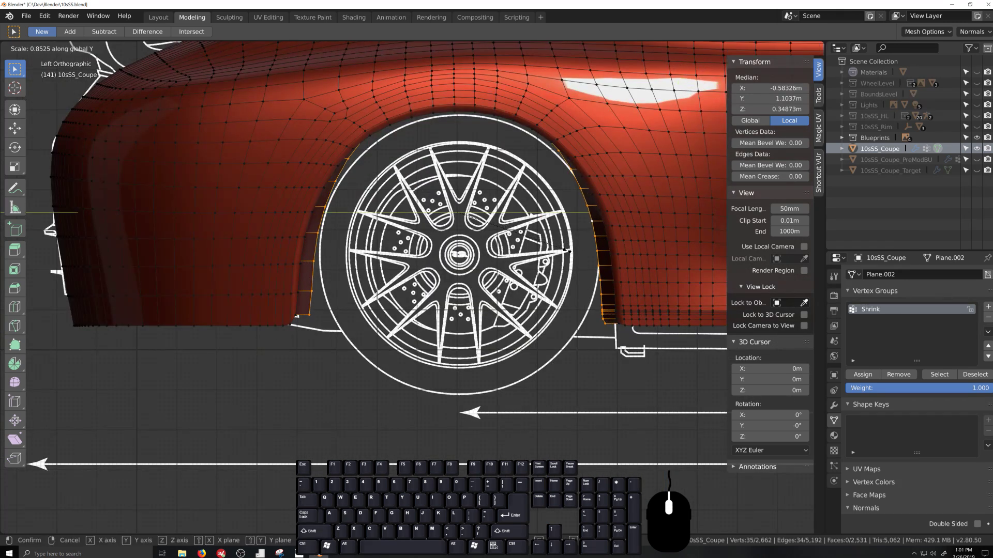
pyautogui.click(571, 250)
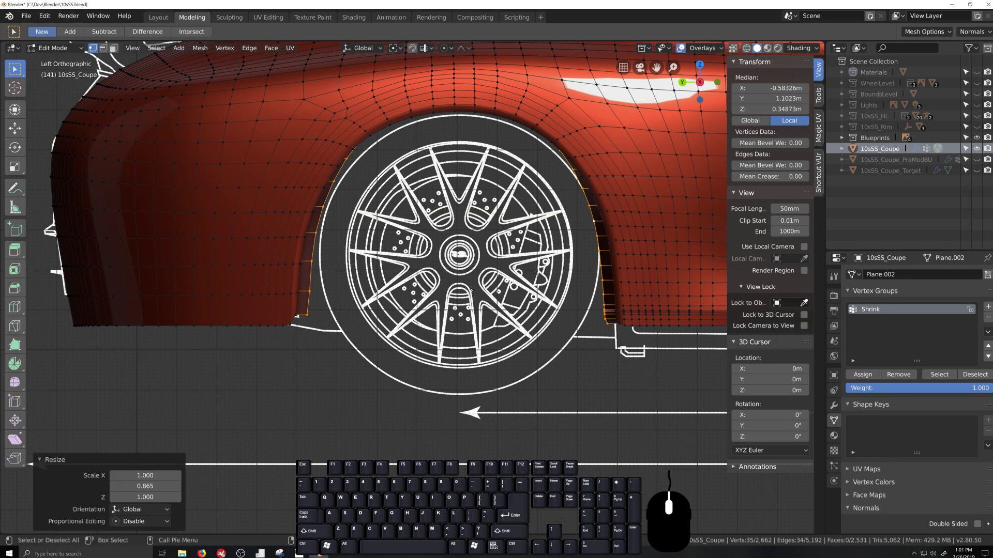
# Make the arch edge's lower rear vertex active, use Active Element as pivot, and scale the edge to about 0.896 along global Z.
pyautogui.keyDown('shift'); pyautogui.click(305, 314); pyautogui.keyUp('shift')
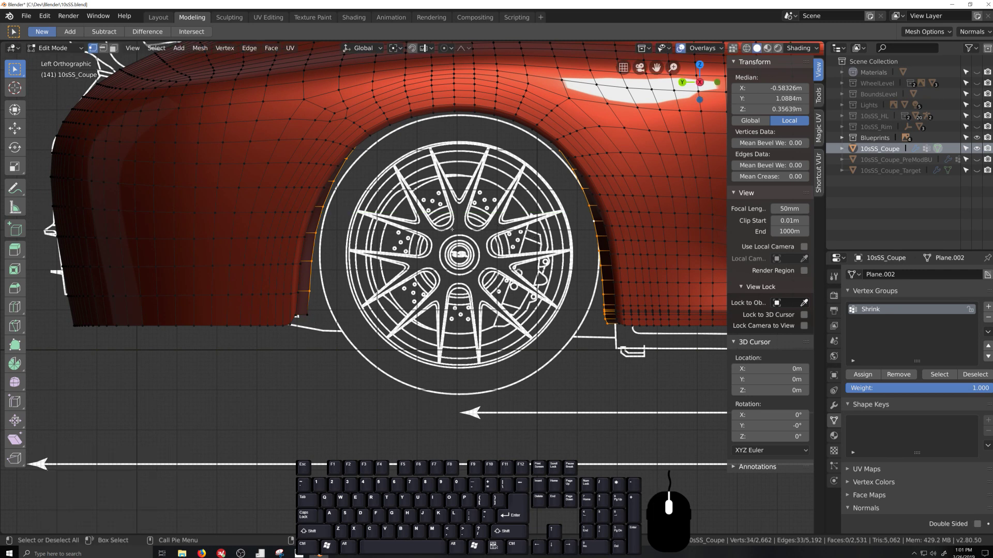
pyautogui.keyDown('shift'); pyautogui.click(328, 319); pyautogui.keyUp('shift')
pyautogui.press('.')
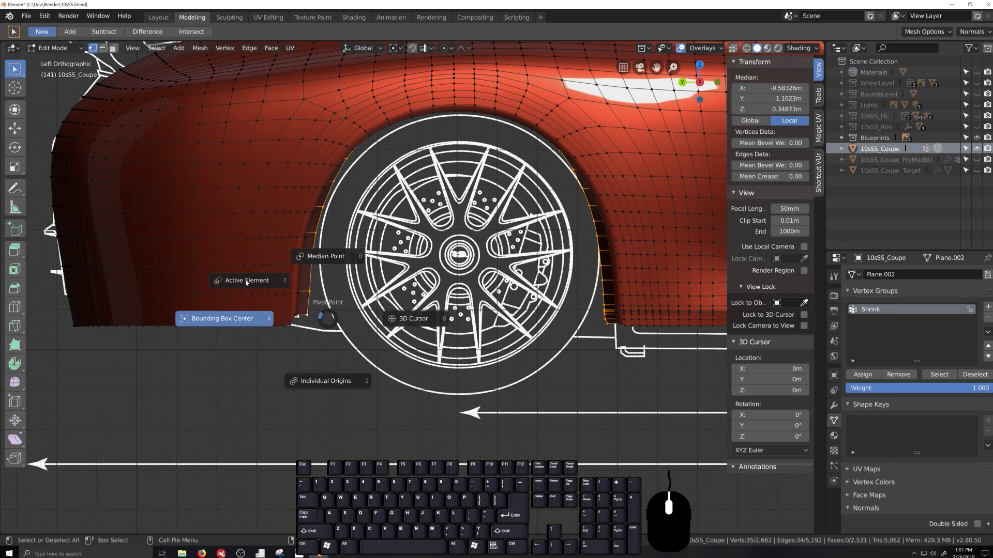
pyautogui.click(248, 281)
pyautogui.press('s')
pyautogui.press('z')
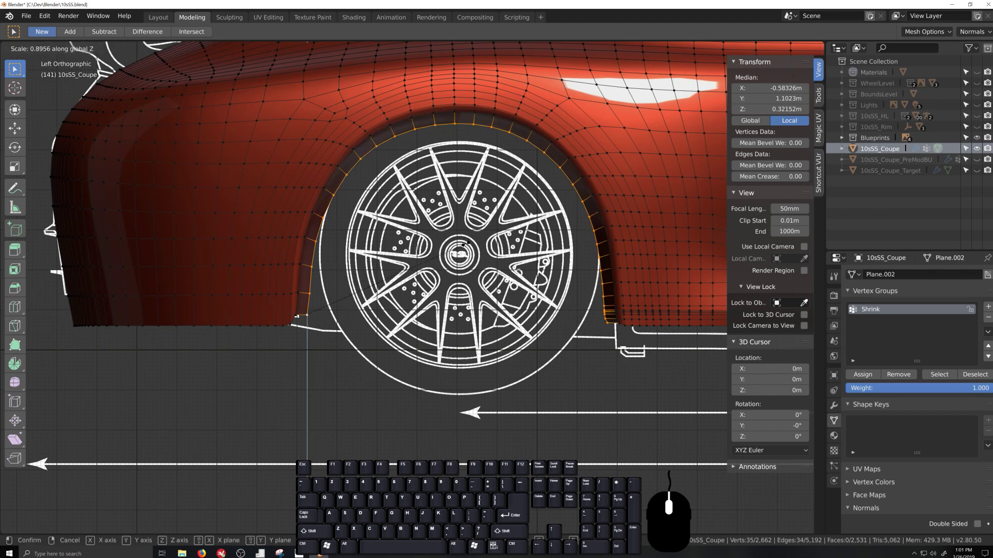
pyautogui.click(466, 243)
# Examine the reshaped wheel arches and the body surface from the side, rear and front in Object Mode.
pyautogui.scroll(-5, 455, 341)
pyautogui.press('`')
pyautogui.moveTo(453, 352); pyautogui.dragTo(447, 384, button='middle')
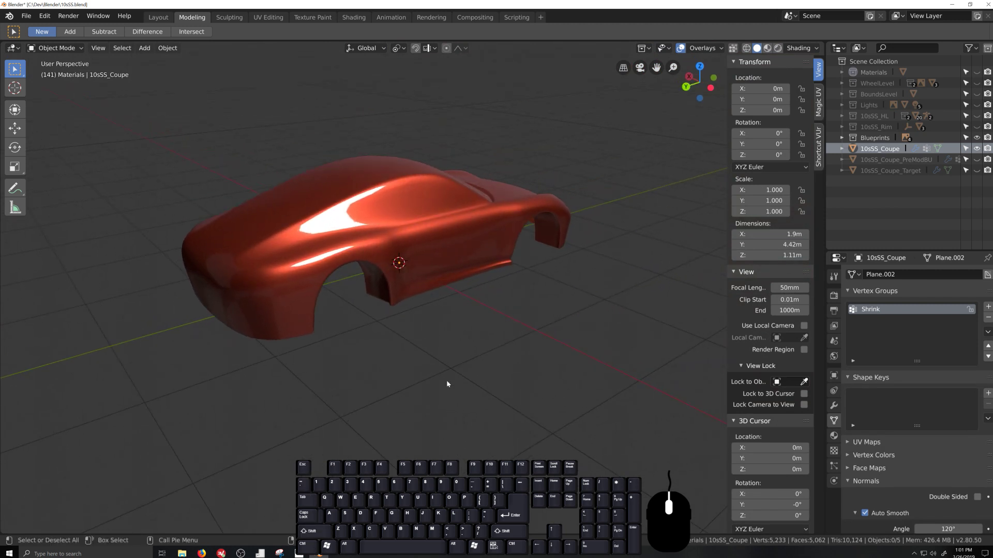
pyautogui.scroll(2, 447, 383)
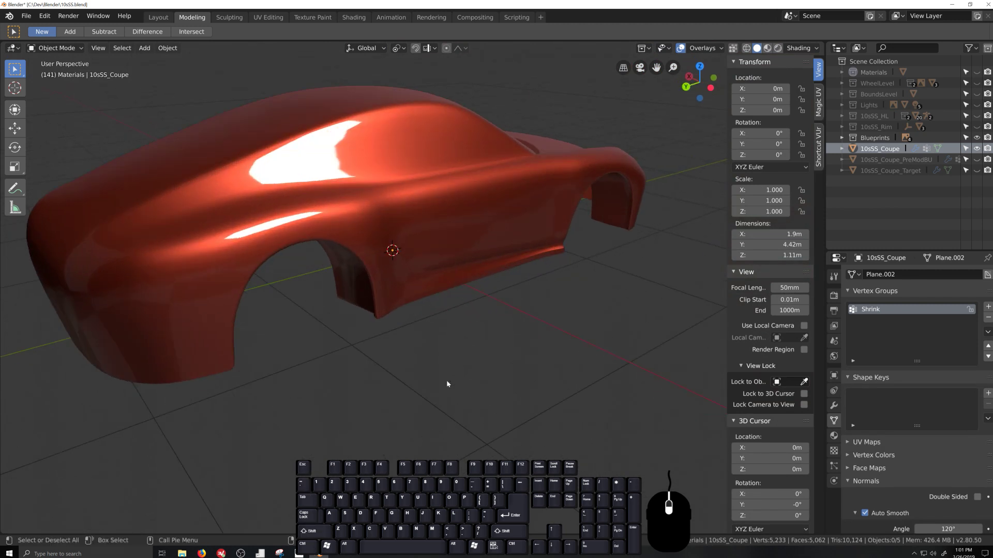
pyautogui.scroll(2, 440, 380)
pyautogui.press('`')
pyautogui.moveTo(514, 337); pyautogui.dragTo(496, 332, button='middle')
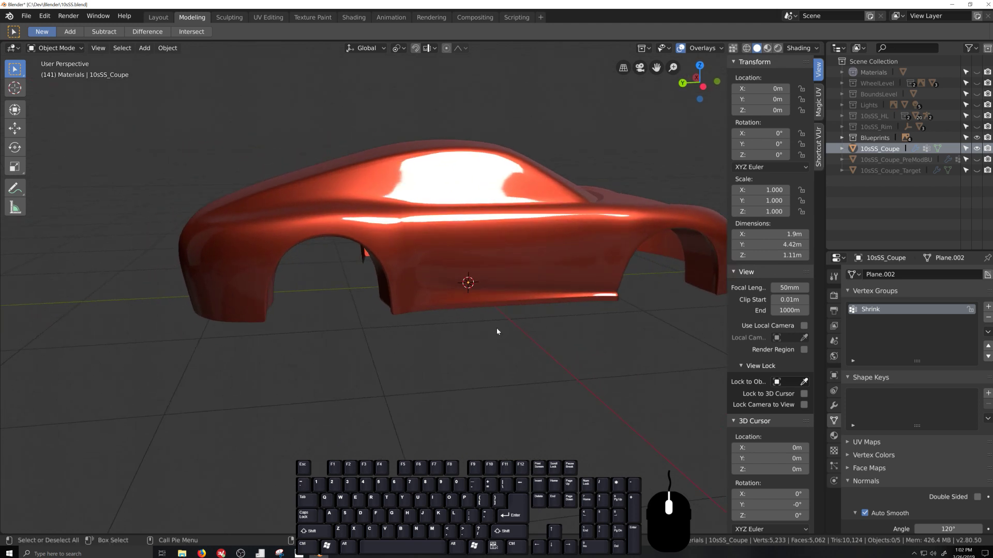
pyautogui.moveTo(560, 327); pyautogui.dragTo(419, 391, button='middle')
pyautogui.scroll(4, 454, 338)
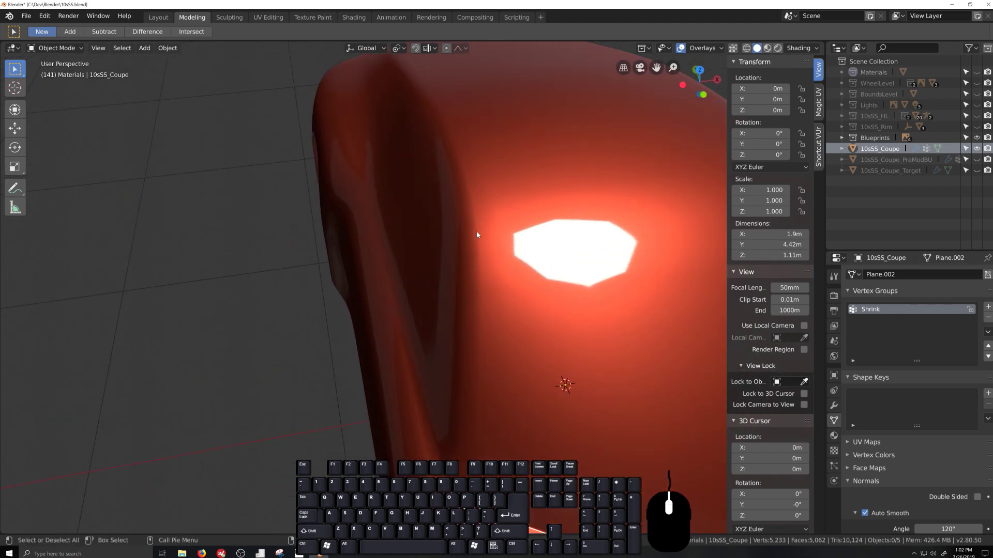
# In top view with X-ray on, select the edge loop along the roof rail in Edit Mode and edge-slide it about 0.03 toward the blueprint line.
pyautogui.press('Tab')
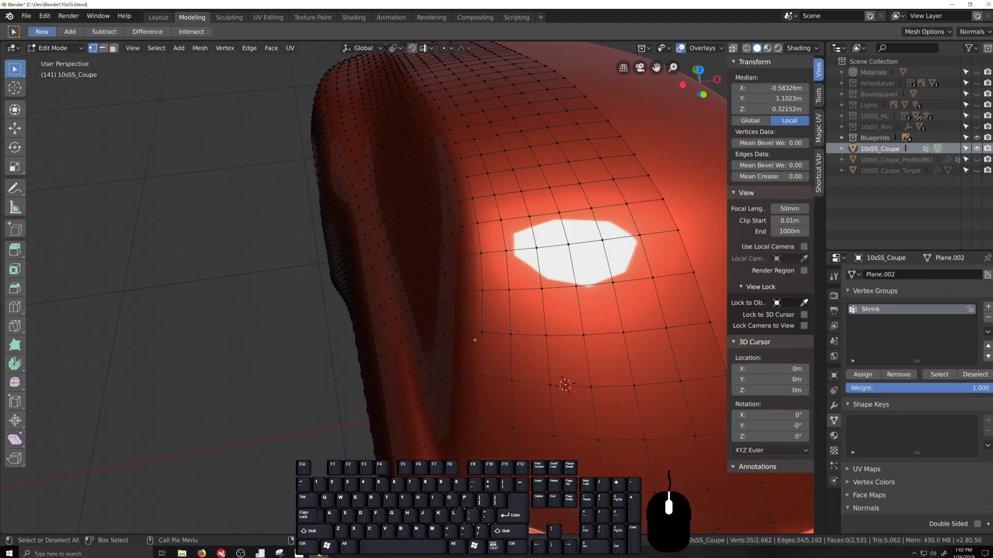
pyautogui.moveTo(468, 345); pyautogui.dragTo(487, 318, button='middle')
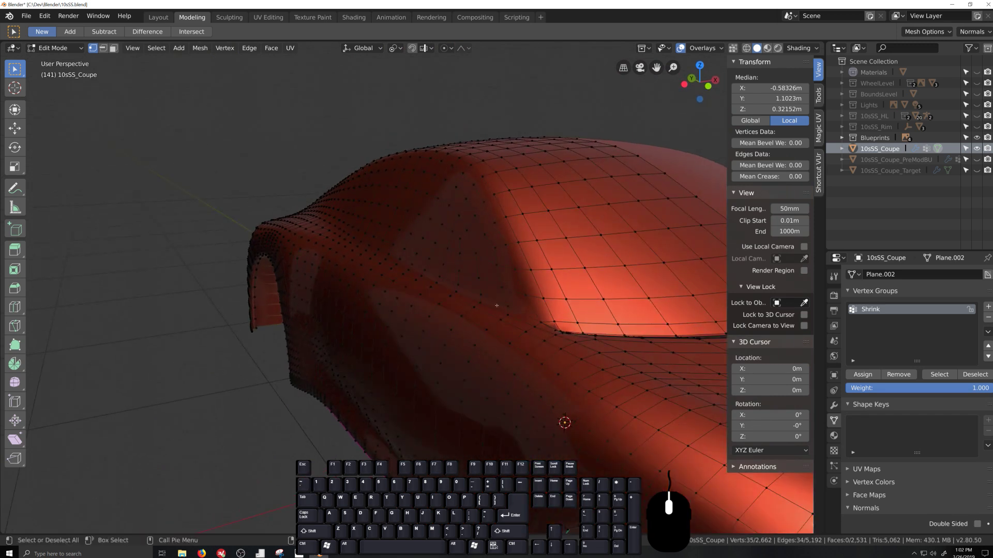
pyautogui.press('KP_7')
pyautogui.hotkey('alt', 'z')
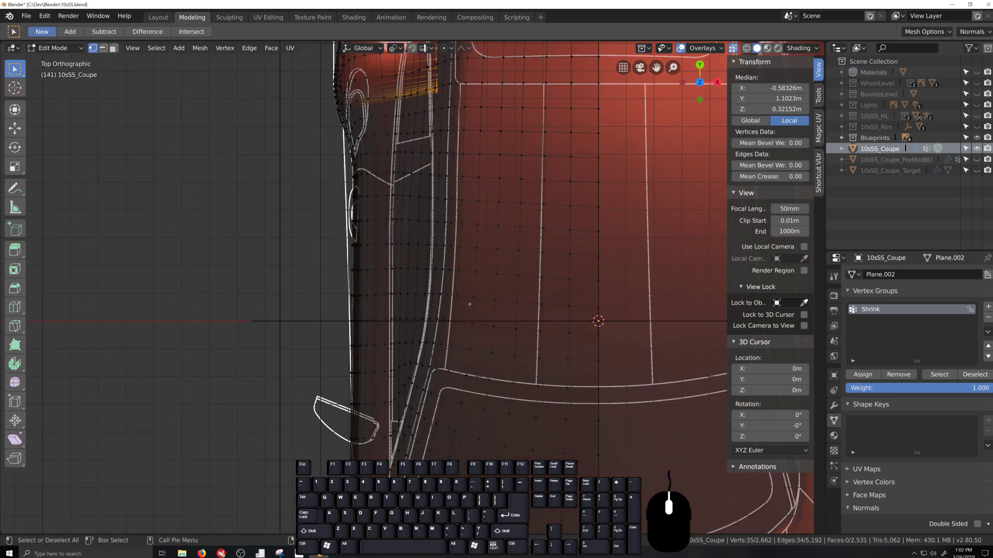
pyautogui.keyDown('alt'); pyautogui.click(448, 258); pyautogui.keyUp('alt')
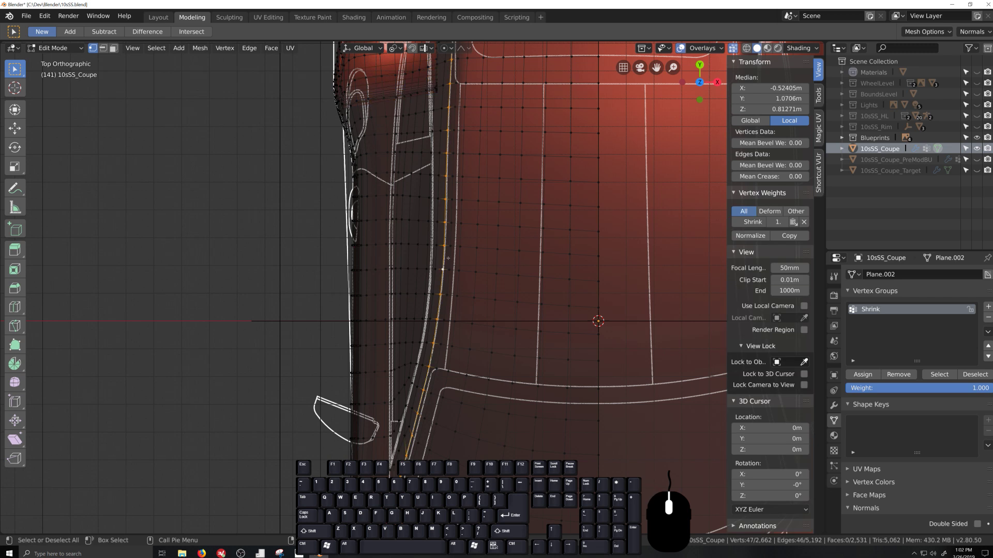
pyautogui.scroll(6, 475, 434)
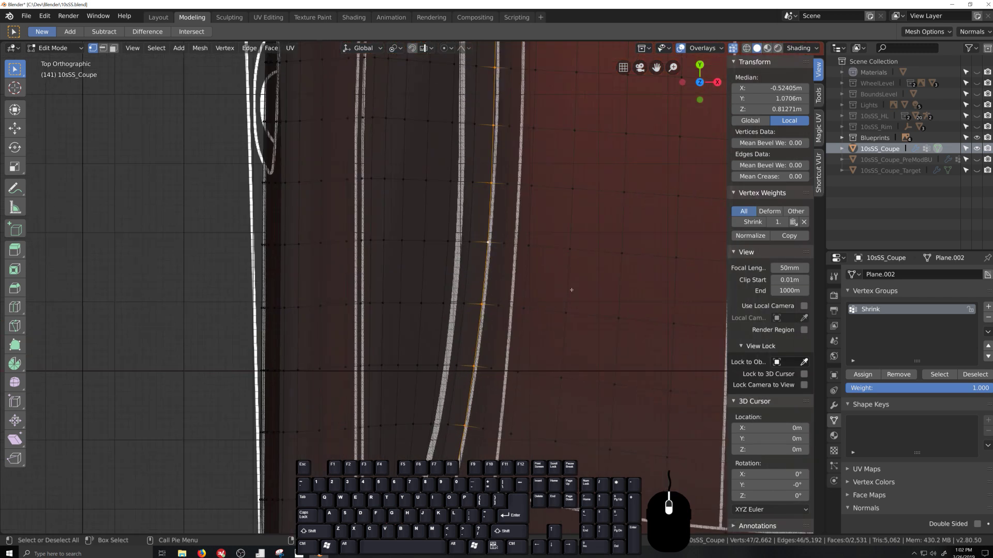
pyautogui.scroll(-2, 478, 299)
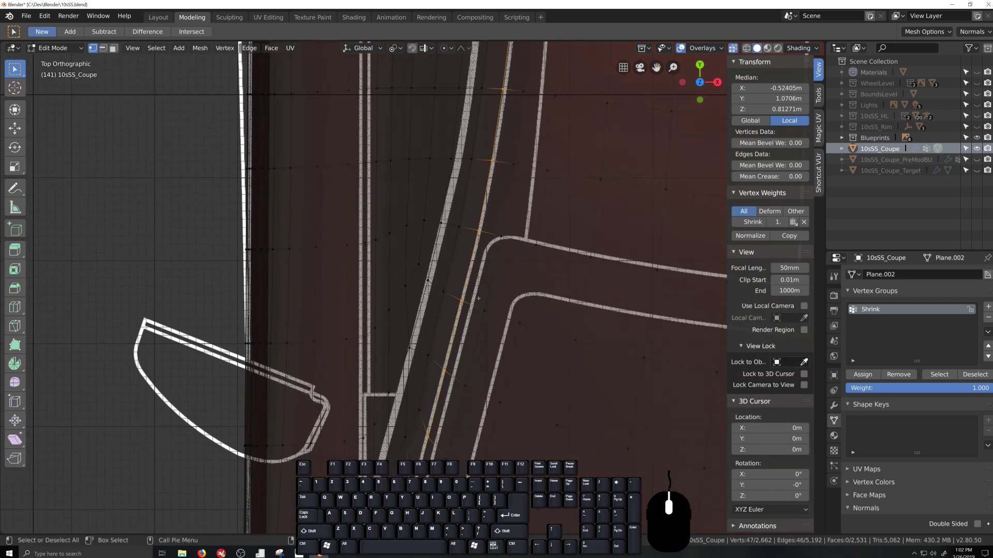
pyautogui.keyDown('shift'); pyautogui.moveTo(438, 433); pyautogui.dragTo(497, 160, button='middle'); pyautogui.keyUp('shift')
pyautogui.scroll(4, 471, 365)
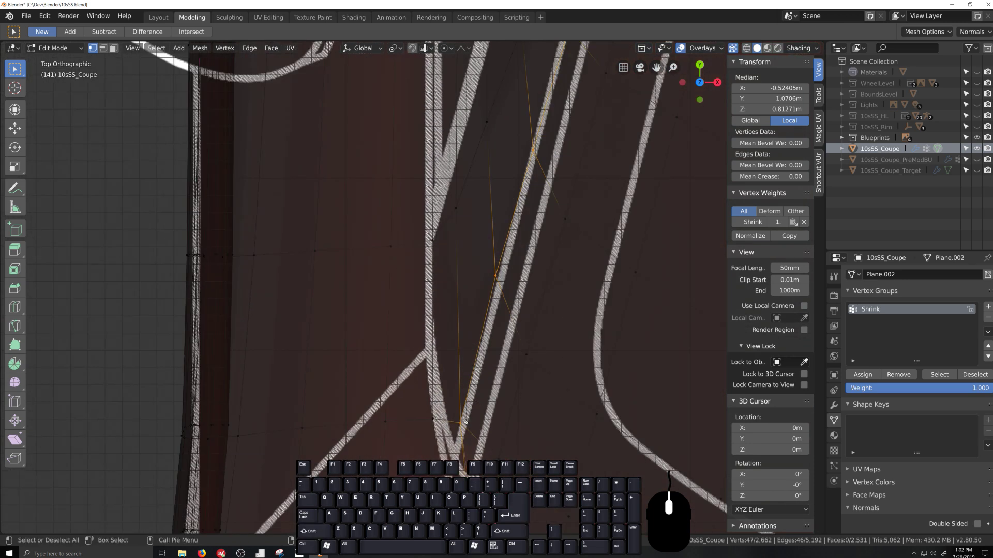
pyautogui.press('g')
pyautogui.press('g')
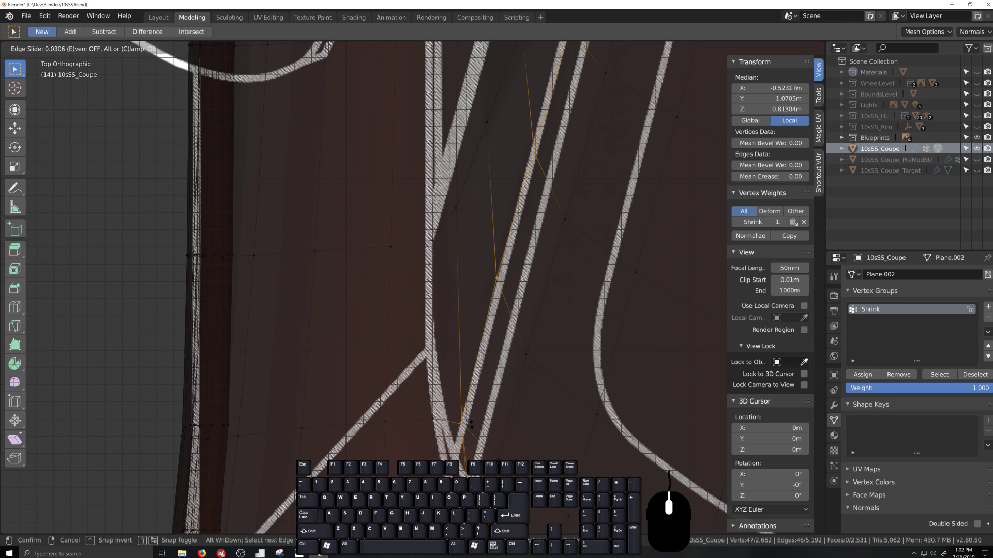
pyautogui.click(473, 427)
# Deselect the loop's front vertex near the windshield base and edge-slide the rest by about -0.04 to match the blueprint line.
pyautogui.keyDown('shift'); pyautogui.click(467, 426); pyautogui.keyUp('shift')
pyautogui.keyDown('shift'); pyautogui.moveTo(526, 312); pyautogui.dragTo(500, 401, button='middle'); pyautogui.keyUp('shift')
pyautogui.press('g')
pyautogui.press('g')
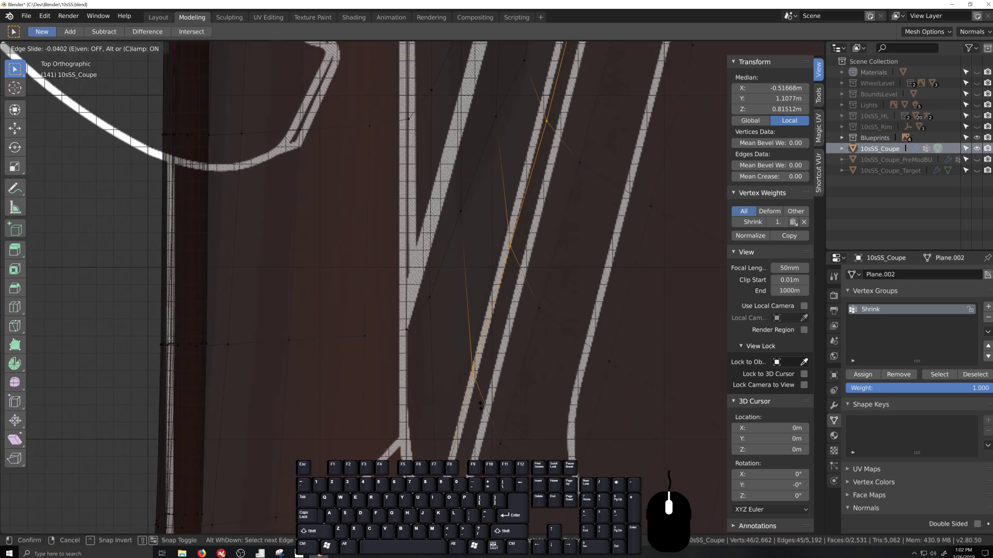
pyautogui.click(476, 410)
# Remove the next front vertex from the loop selection and edge-slide the remaining vertices onto the blueprint's windshield pillar line.
pyautogui.keyDown('shift'); pyautogui.click(475, 408); pyautogui.keyUp('shift')
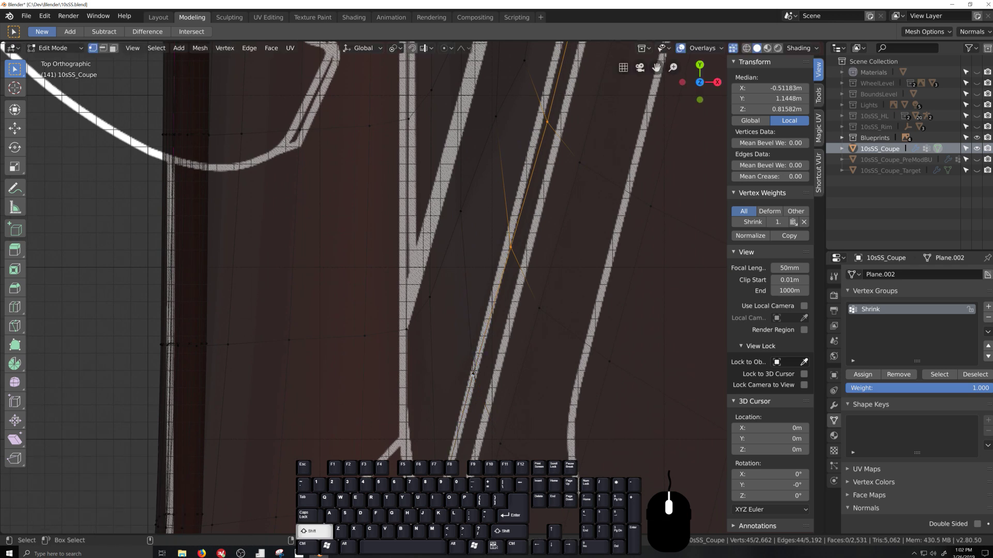
pyautogui.press('g')
pyautogui.press('g')
pyautogui.click(528, 346)
# Drop the next front vertex along the windshield pillar and edge-slide the remaining loop by a factor of 0.145.
pyautogui.keyDown('shift'); pyautogui.moveTo(556, 242); pyautogui.dragTo(535, 373, button='middle'); pyautogui.keyUp('shift')
pyautogui.keyDown('shift'); pyautogui.click(489, 365); pyautogui.keyUp('shift')
pyautogui.keyDown('shift'); pyautogui.moveTo(566, 276); pyautogui.dragTo(551, 341, button='middle'); pyautogui.keyUp('shift')
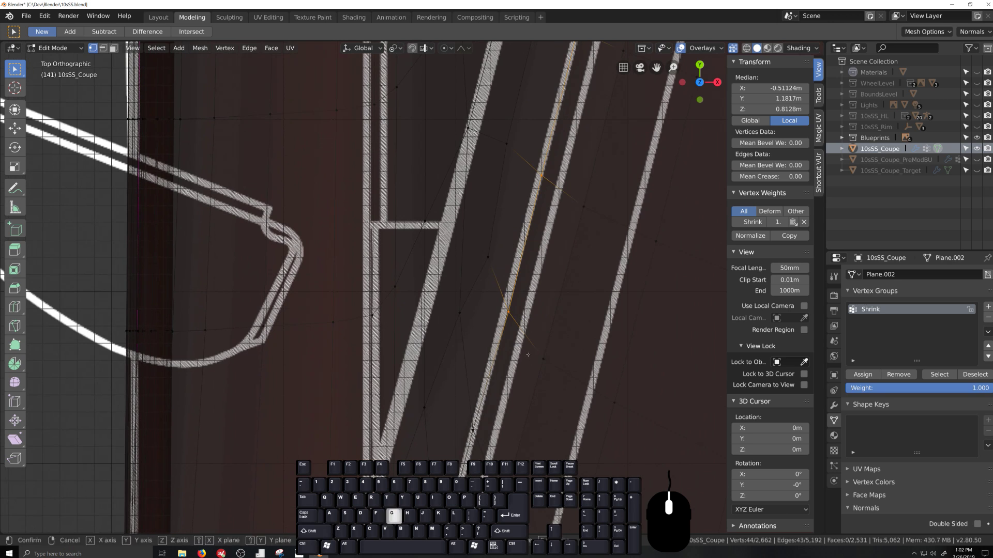
pyautogui.press('g')
pyautogui.press('g')
pyautogui.click(526, 347)
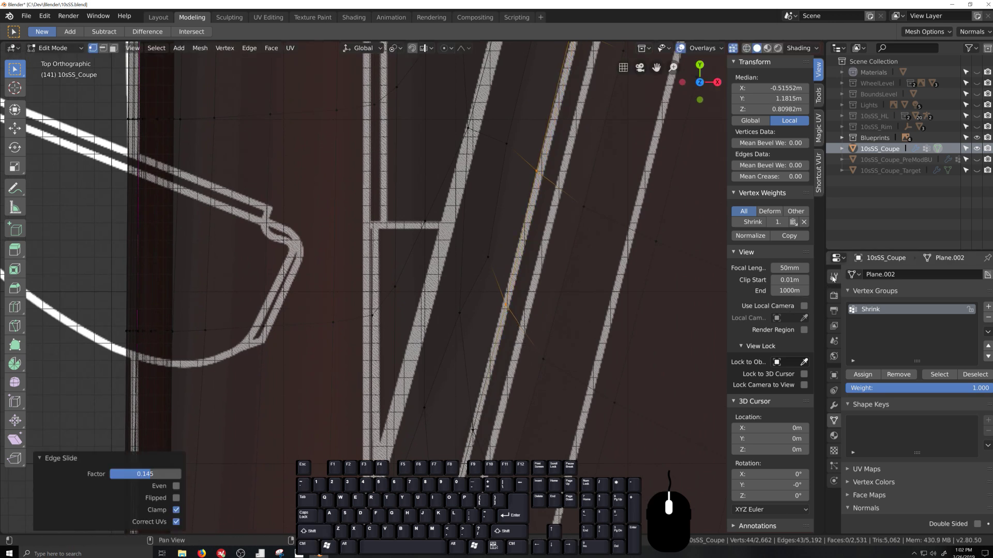
# Show the active tool settings, and edge-slide the loop without its current front vertex by about 0.10 along the windshield pillar.
pyautogui.click(834, 277)
pyautogui.keyDown('shift'); pyautogui.click(503, 306); pyautogui.keyUp('shift')
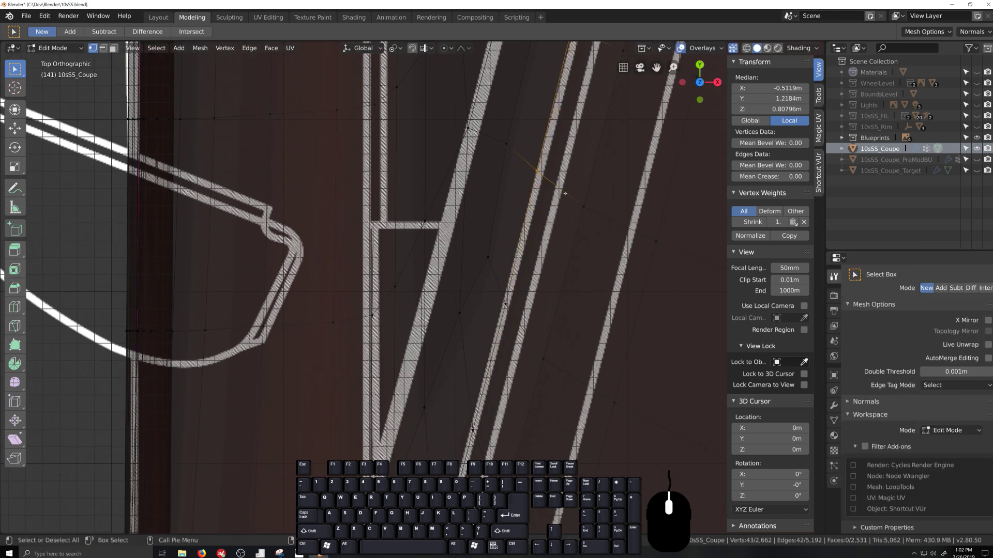
pyautogui.keyDown('shift'); pyautogui.moveTo(557, 199); pyautogui.dragTo(538, 289, button='middle'); pyautogui.keyUp('shift')
pyautogui.press('g')
pyautogui.press('g')
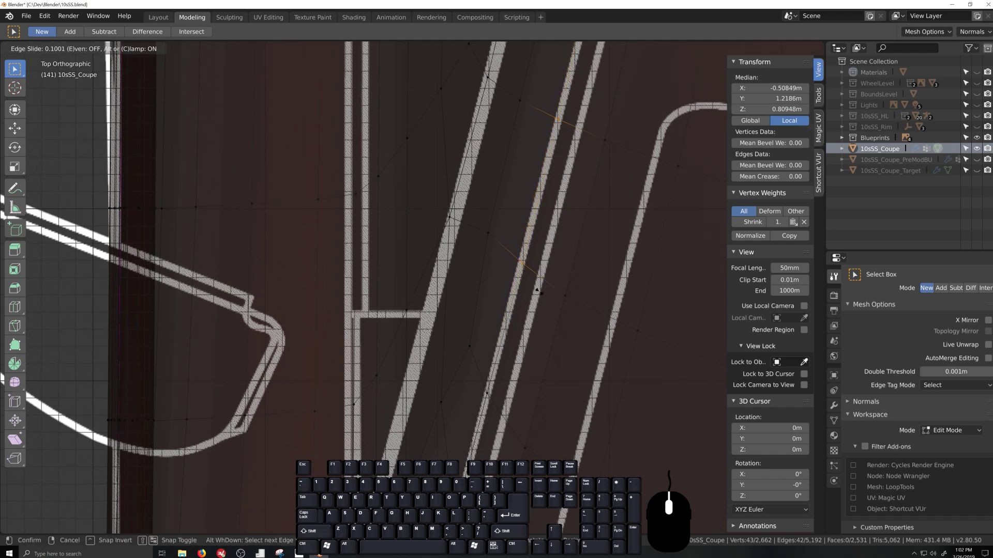
pyautogui.click(538, 291)
# Deselect the front vertex just ahead of the windshield's upper corner and edge-slide the remaining loop by -0.012.
pyautogui.keyDown('shift'); pyautogui.moveTo(540, 290); pyautogui.dragTo(514, 398, button='middle'); pyautogui.keyUp('shift')
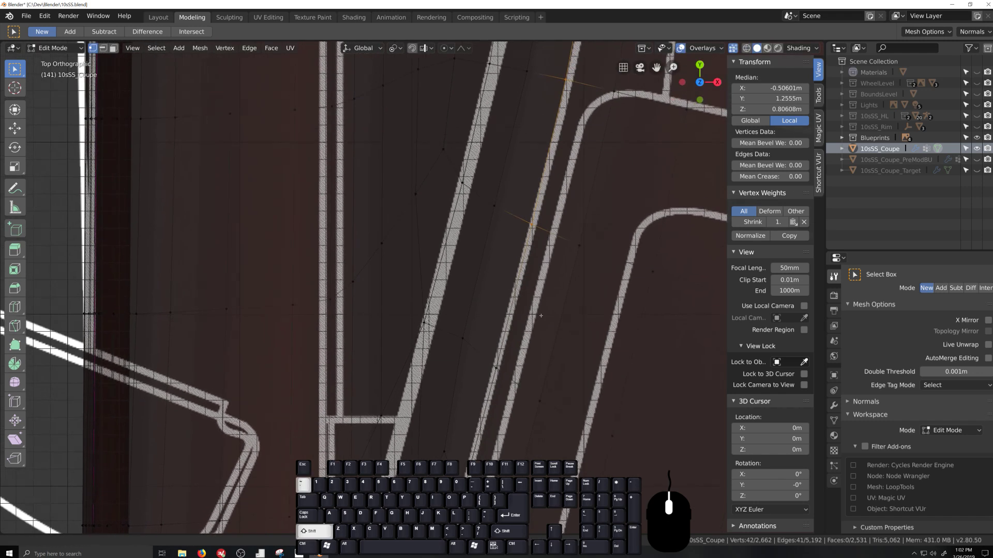
pyautogui.keyDown('shift'); pyautogui.click(545, 246); pyautogui.keyUp('shift')
pyautogui.press('g')
pyautogui.press('g')
pyautogui.keyDown('shift'); pyautogui.click(551, 250); pyautogui.keyUp('shift')
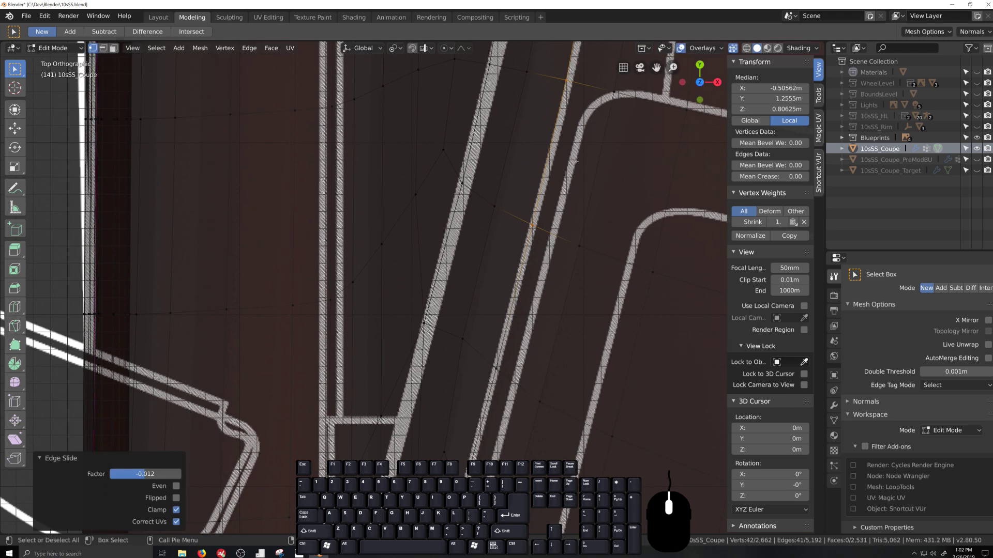
# Exclude the next front vertex beside the windshield's upper corner and edge-slide the remaining loop by -0.056 onto the blueprint line.
pyautogui.keyDown('shift'); pyautogui.moveTo(551, 250); pyautogui.dragTo(498, 467, button='middle'); pyautogui.keyUp('shift')
pyautogui.keyDown('shift'); pyautogui.click(480, 442); pyautogui.keyUp('shift')
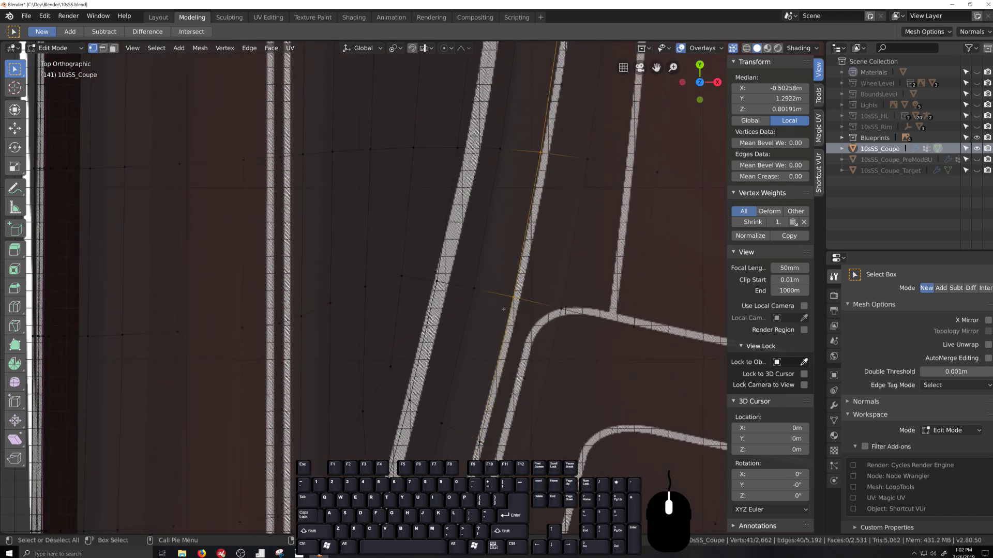
pyautogui.press('g')
pyautogui.press('g')
pyautogui.click(522, 319)
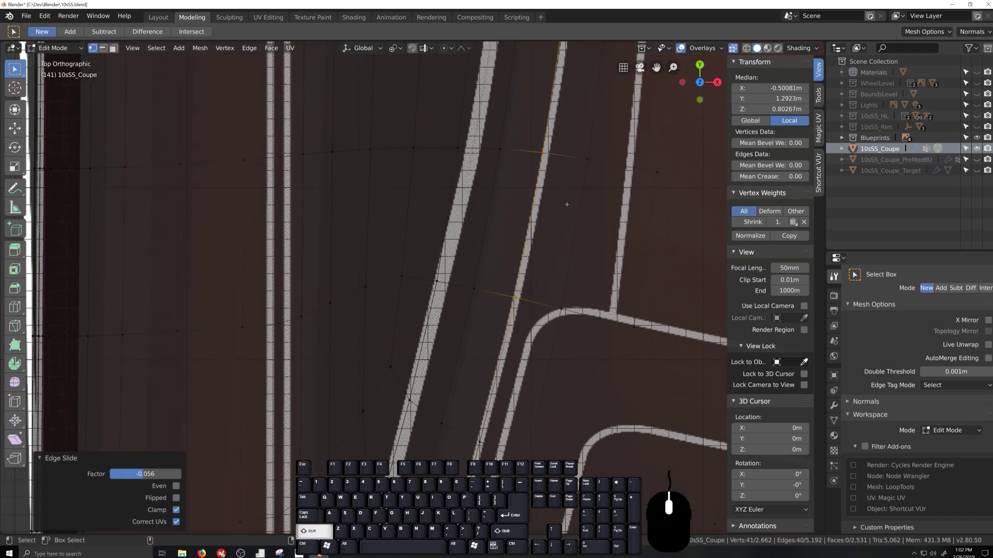
# Exclude the next vertex just behind the windshield's upper corner and edge-slide the rest of the loop by about 0.054.
pyautogui.keyDown('shift'); pyautogui.moveTo(521, 319); pyautogui.dragTo(492, 342, button='middle'); pyautogui.keyUp('shift')
pyautogui.keyDown('shift'); pyautogui.click(499, 387); pyautogui.keyUp('shift')
pyautogui.keyDown('shift'); pyautogui.moveTo(499, 387); pyautogui.dragTo(498, 381, button='middle'); pyautogui.keyUp('shift')
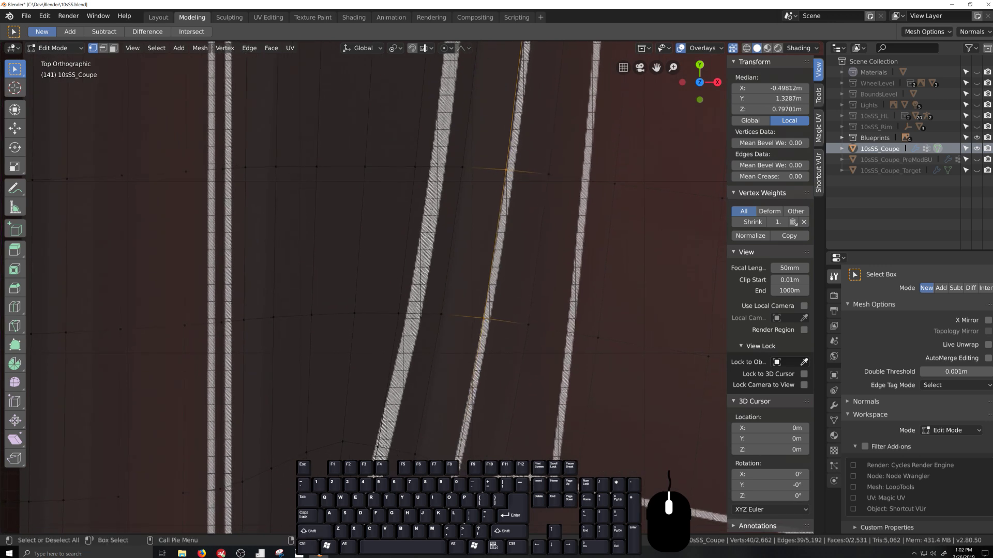
pyautogui.press('g')
pyautogui.press('g')
pyautogui.click(504, 346)
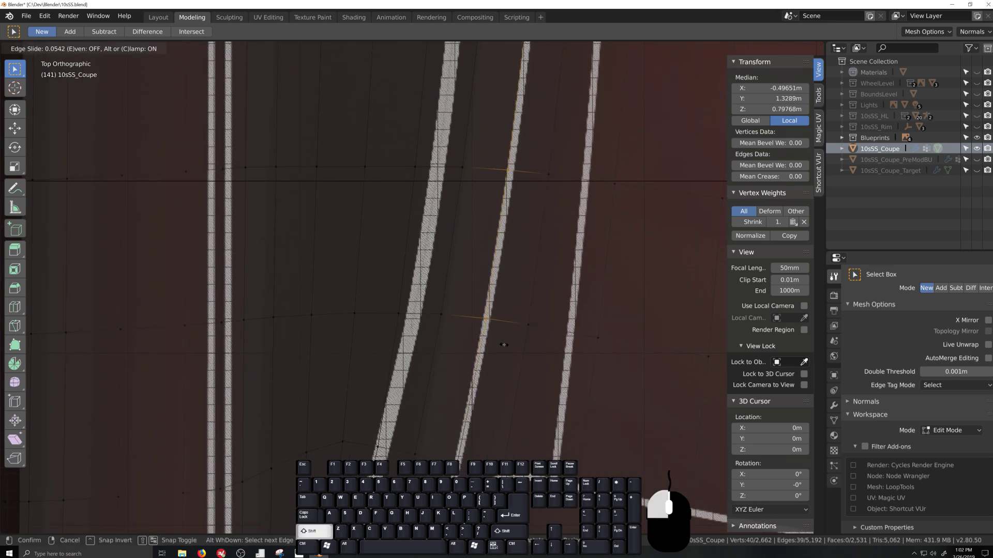
# Deselect the next front vertex on the roof rail and edge-slide the remaining loop by -0.049 onto the blueprint line.
pyautogui.keyDown('shift'); pyautogui.click(512, 363); pyautogui.keyUp('shift')
pyautogui.keyDown('shift'); pyautogui.moveTo(511, 363); pyautogui.dragTo(496, 382, button='middle'); pyautogui.keyUp('shift')
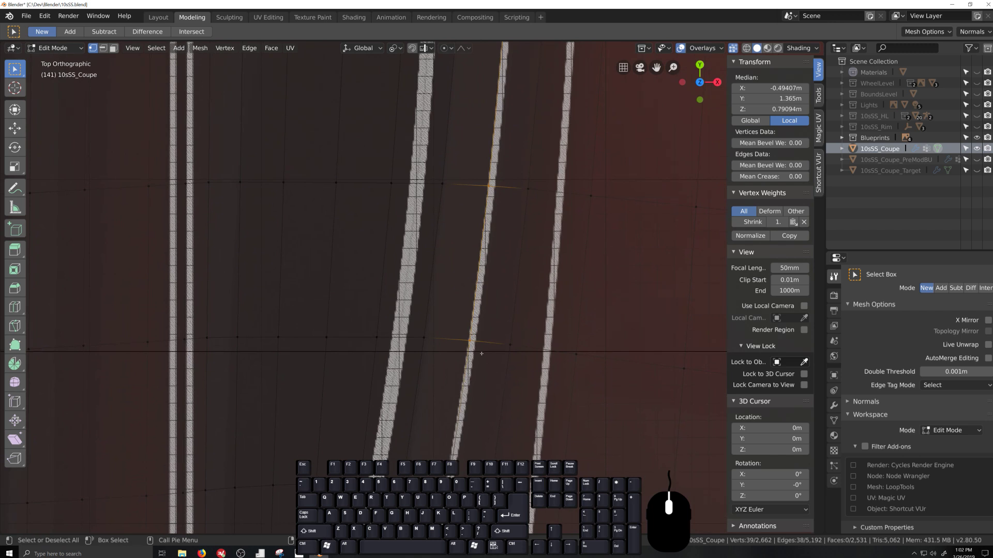
pyautogui.press('g')
pyautogui.press('g')
pyautogui.click(504, 358)
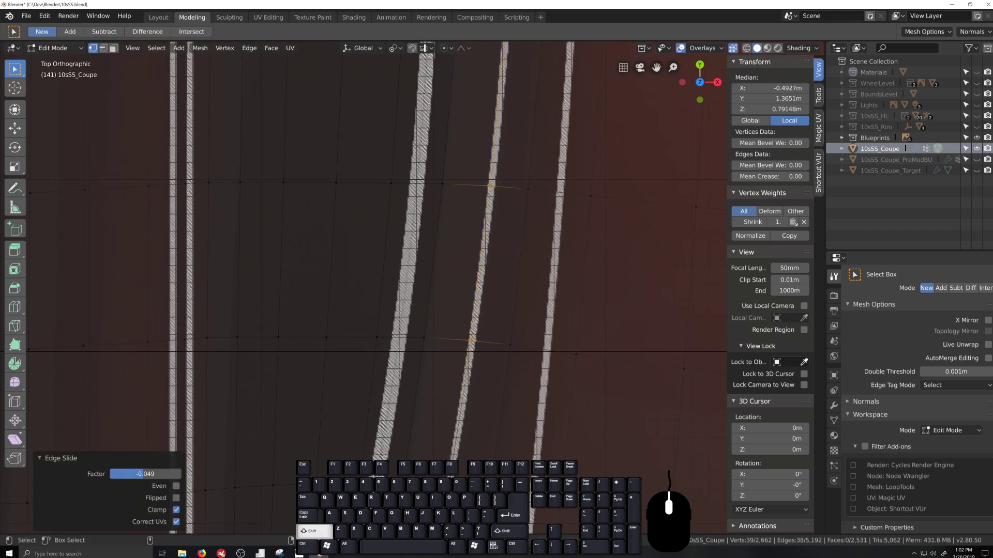
# Take the next roof rail vertex out of the selection and edge-slide the rest of the loop by about -0.006.
pyautogui.keyDown('shift'); pyautogui.click(481, 403); pyautogui.keyUp('shift')
pyautogui.keyDown('shift'); pyautogui.moveTo(481, 403); pyautogui.dragTo(461, 398, button='middle'); pyautogui.keyUp('shift')
pyautogui.press('g')
pyautogui.press('g')
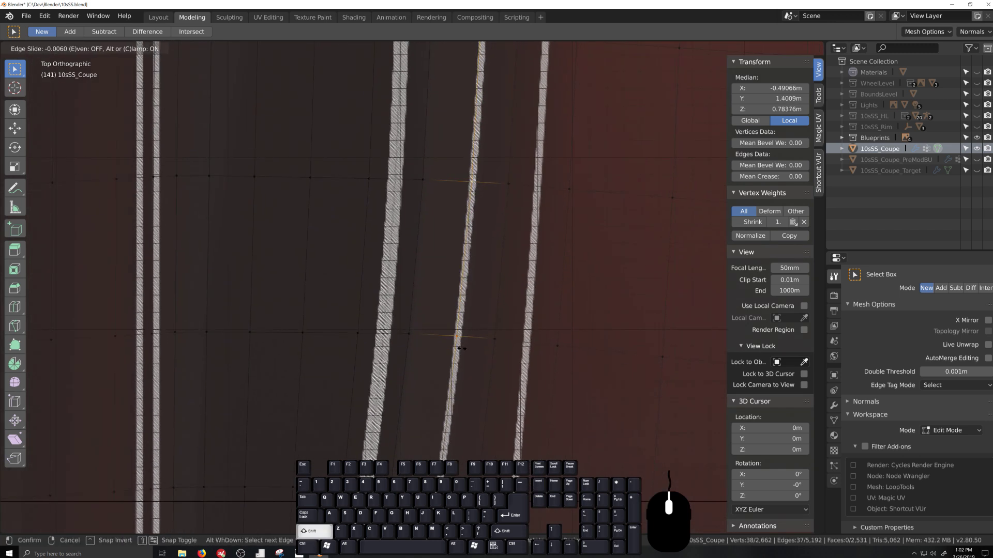
pyautogui.click(462, 351)
# Deselect one more front vertex farther back on the roof rail and edge-slide the remaining loop by about -0.024.
pyautogui.keyDown('shift'); pyautogui.click(462, 351); pyautogui.keyUp('shift')
pyautogui.keyDown('shift'); pyautogui.moveTo(463, 352); pyautogui.dragTo(469, 337, button='middle'); pyautogui.keyUp('shift')
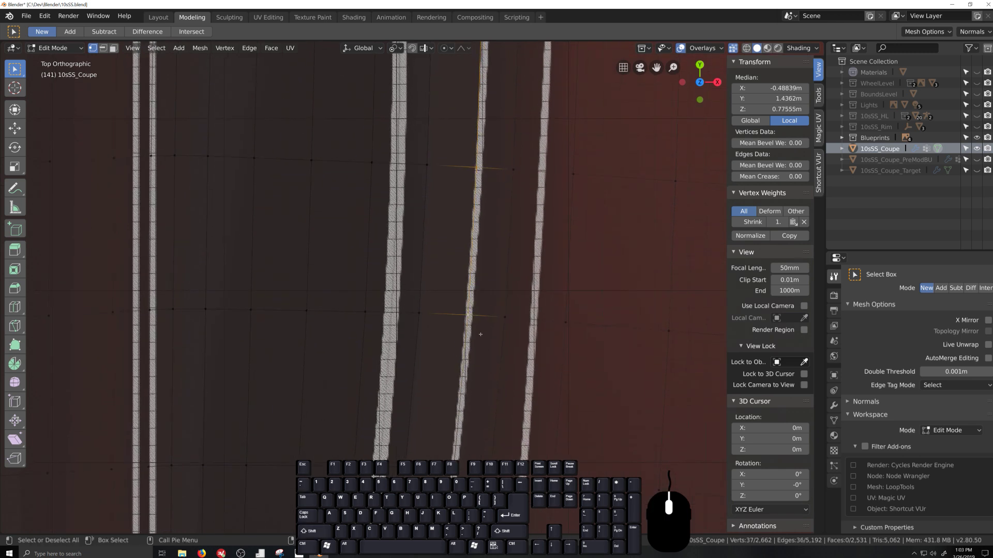
pyautogui.press('g')
pyautogui.press('g')
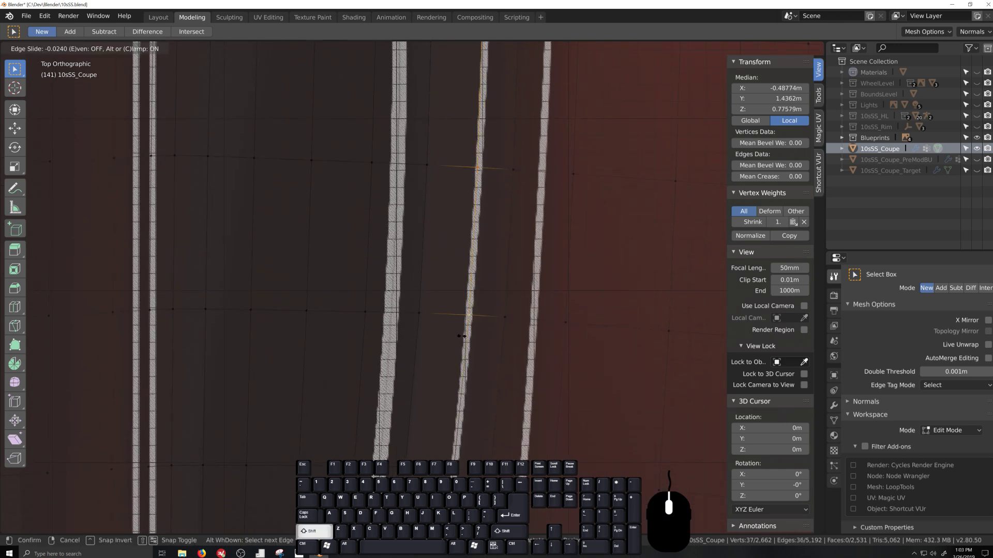
pyautogui.click(462, 336)
# Deselect the next front vertex on the roof rail and edge-slide the rest of the loop onto the blueprint line.
pyautogui.keyDown('shift'); pyautogui.click(462, 336); pyautogui.keyUp('shift')
pyautogui.keyDown('shift'); pyautogui.moveTo(461, 336); pyautogui.dragTo(464, 337, button='middle'); pyautogui.keyUp('shift')
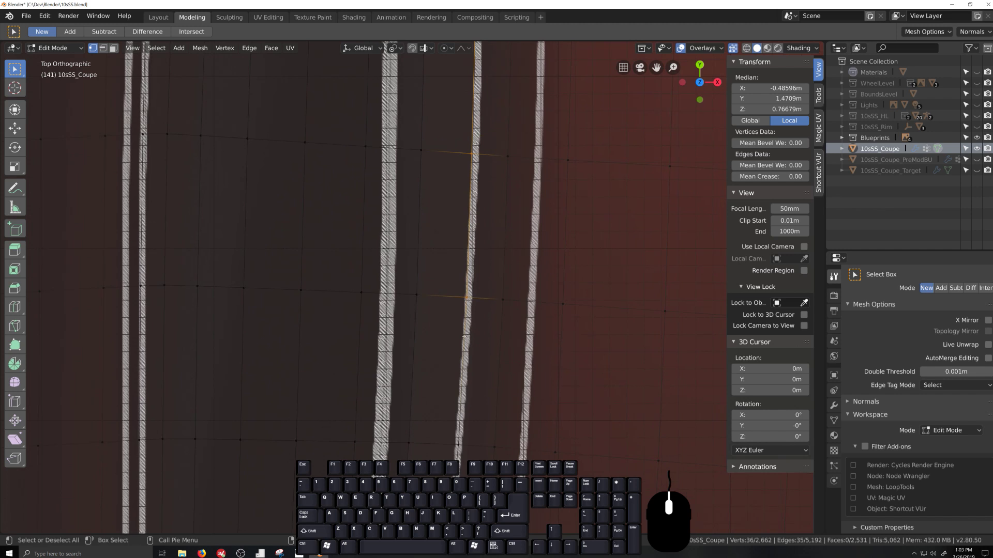
pyautogui.press('g')
pyautogui.press('g')
pyautogui.keyDown('shift'); pyautogui.click(480, 339); pyautogui.keyUp('shift')
# Take the next front vertex out of the roof rail selection and edge-slide the remaining loop by about -0.048.
pyautogui.keyDown('shift'); pyautogui.click(473, 301); pyautogui.keyUp('shift')
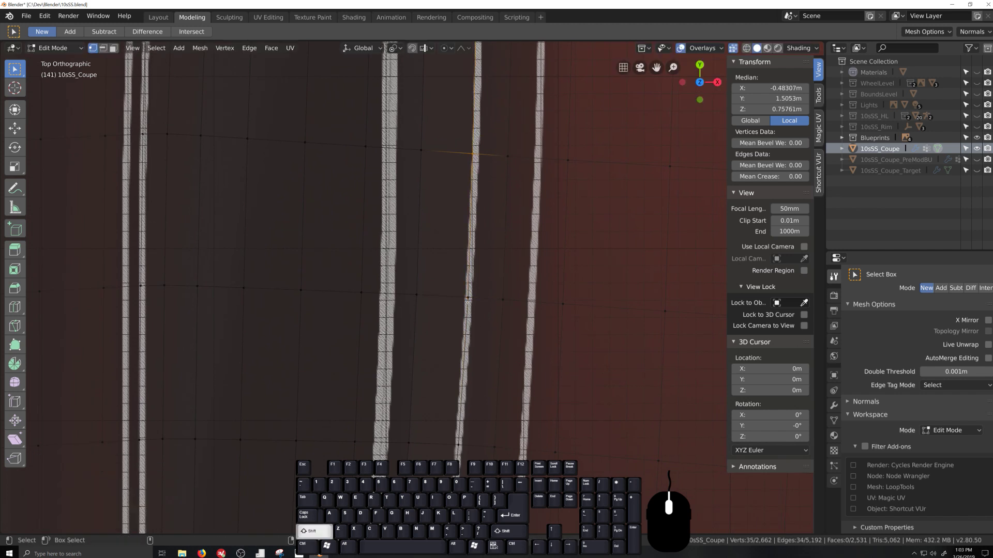
pyautogui.keyDown('shift'); pyautogui.moveTo(483, 239); pyautogui.dragTo(458, 438, button='middle'); pyautogui.keyUp('shift')
pyautogui.press('g')
pyautogui.press('g')
pyautogui.press('shift')
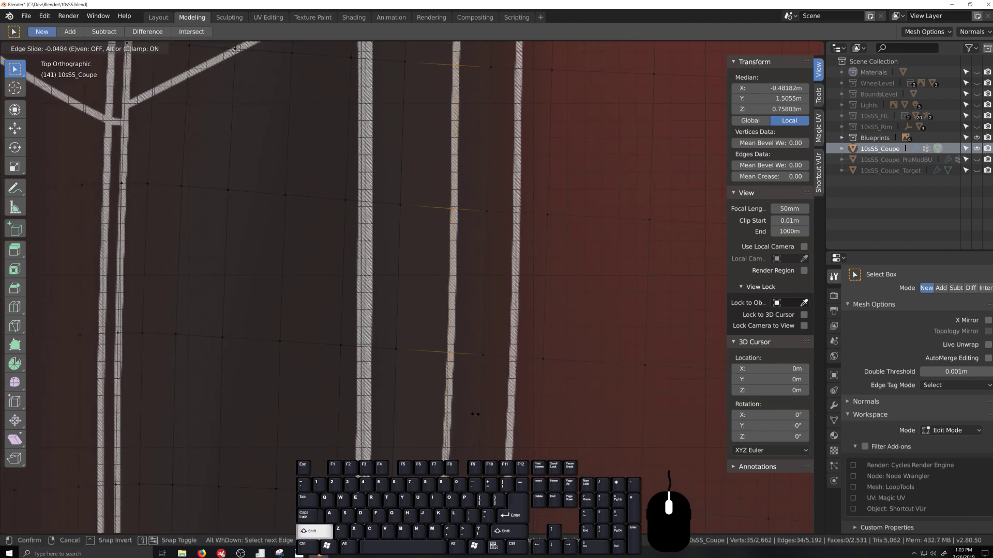
pyautogui.keyDown('shift'); pyautogui.click(488, 415); pyautogui.keyUp('shift')
# Deselect the next two roof rail vertices one at a time, edge-sliding the remaining loop onto the blueprint line after each.
pyautogui.keyDown('shift'); pyautogui.click(457, 354); pyautogui.keyUp('shift')
pyautogui.keyDown('shift'); pyautogui.moveTo(463, 303); pyautogui.dragTo(467, 438, button='middle'); pyautogui.keyUp('shift')
pyautogui.press('g')
pyautogui.press('g')
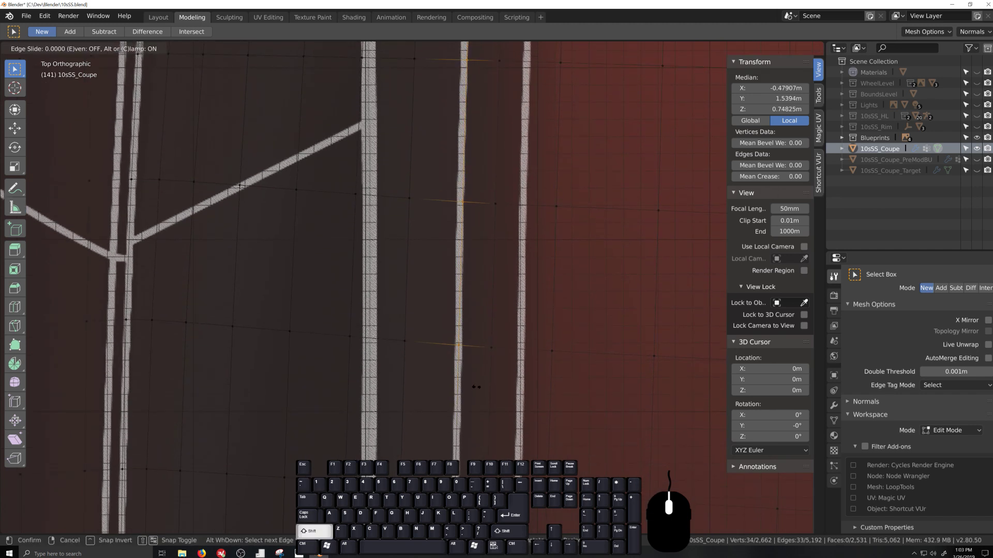
pyautogui.click(466, 358)
pyautogui.keyDown('shift'); pyautogui.click(461, 348); pyautogui.keyUp('shift')
pyautogui.keyDown('shift'); pyautogui.moveTo(479, 291); pyautogui.dragTo(488, 414, button='middle'); pyautogui.keyUp('shift')
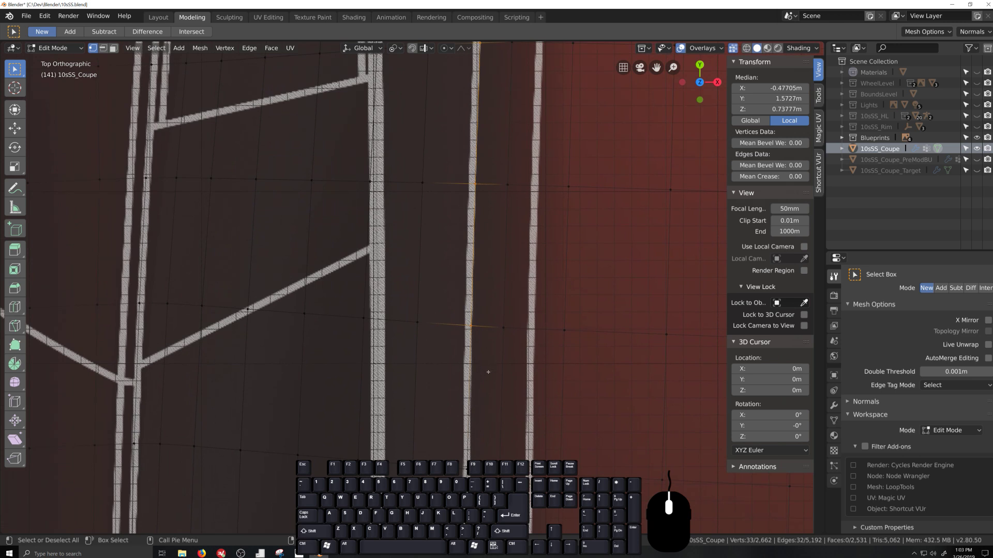
pyautogui.press('g')
pyautogui.press('g')
pyautogui.click(466, 361)
# Exclude the next two front vertices from the roof rail selection and switch the viewport lighting to Studio.
pyautogui.keyDown('shift'); pyautogui.click(465, 357); pyautogui.keyUp('shift')
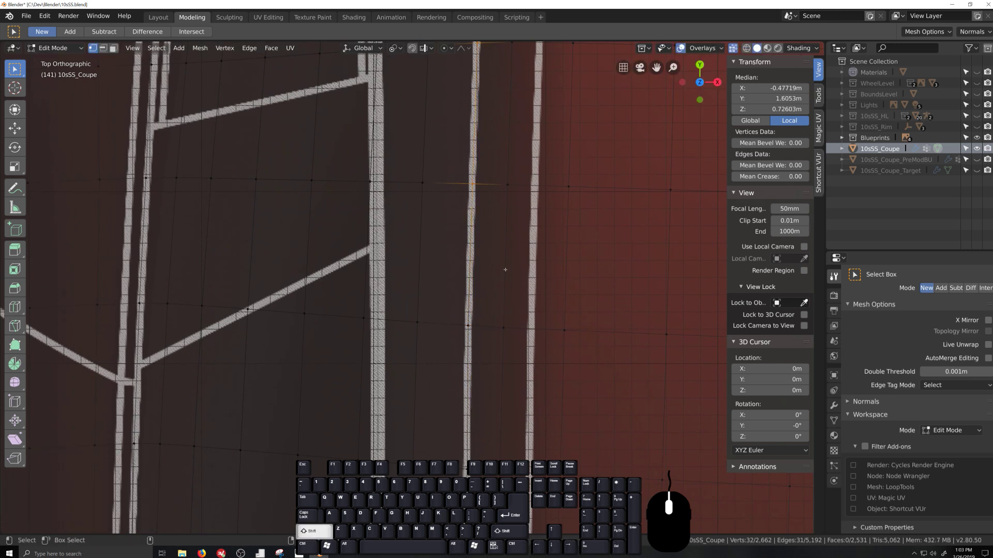
pyautogui.moveTo(465, 357)
pyautogui.keyDown('shift'); pyautogui.mouseDown(button='middle')
pyautogui.moveTo(451, 369)
pyautogui.moveTo(474, 355)
pyautogui.mouseUp(button='middle'); pyautogui.keyUp('shift')
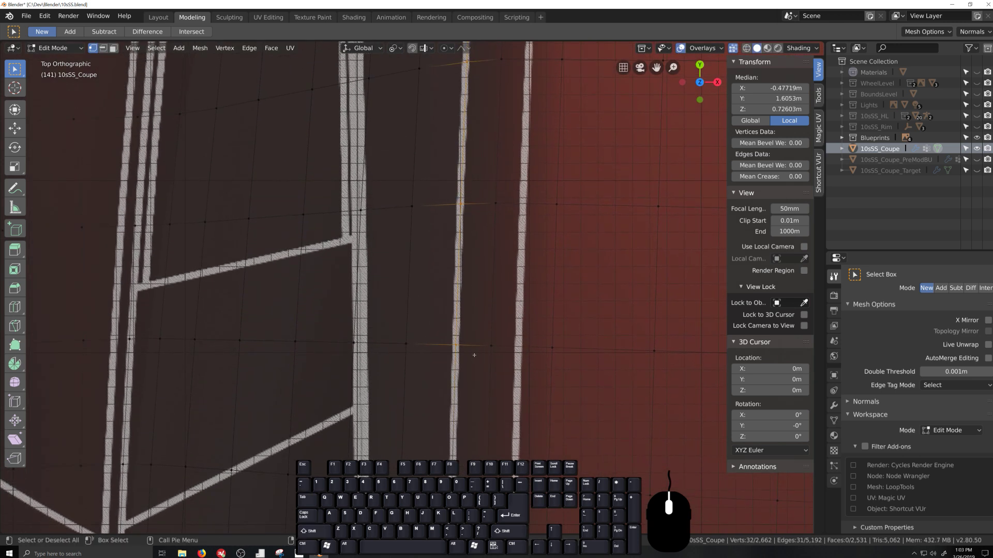
pyautogui.keyDown('shift'); pyautogui.click(457, 346); pyautogui.keyUp('shift')
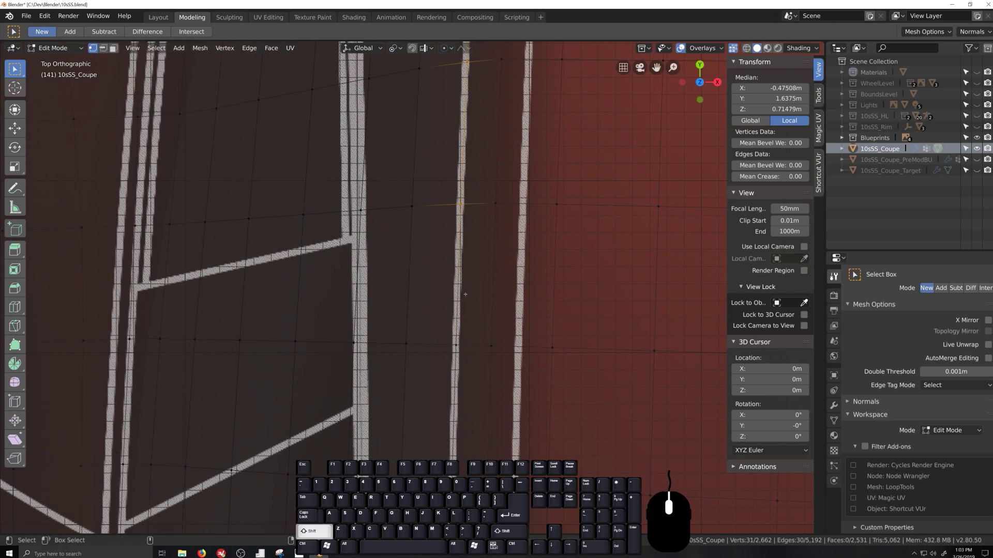
pyautogui.keyDown('shift'); pyautogui.moveTo(479, 271); pyautogui.dragTo(480, 398, button='middle'); pyautogui.keyUp('shift')
pyautogui.click(808, 50)
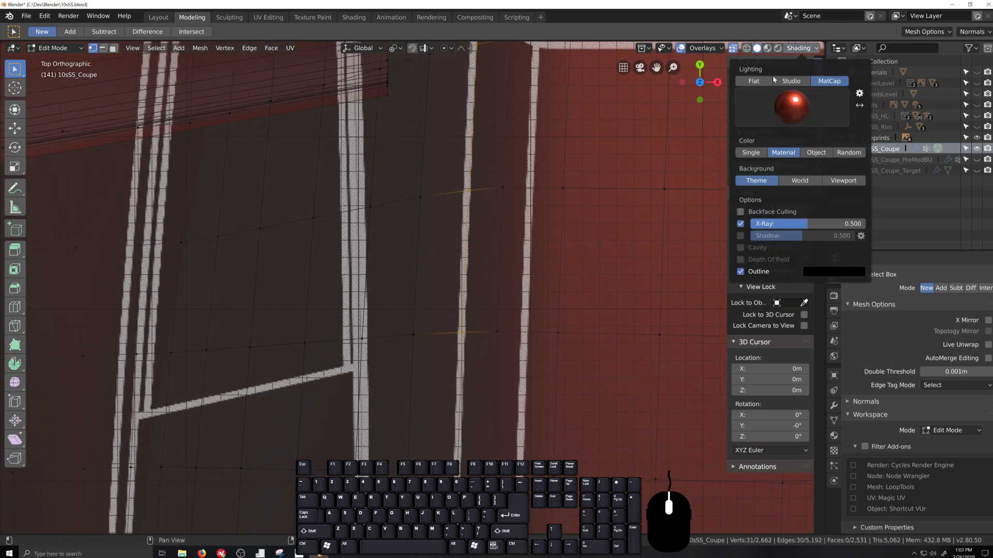
pyautogui.click(791, 83)
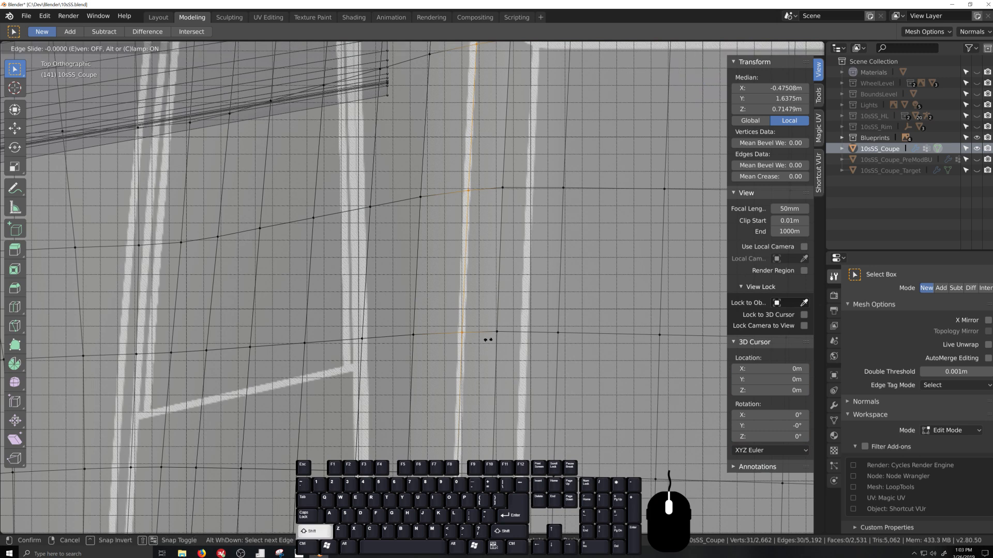
# Deselect one more front vertex on the roof rail loop and edge-slide the rest by about -0.024.
pyautogui.keyDown('shift'); pyautogui.click(481, 338); pyautogui.keyUp('shift')
pyautogui.keyDown('shift'); pyautogui.moveTo(495, 223); pyautogui.dragTo(480, 357, button='middle'); pyautogui.keyUp('shift')
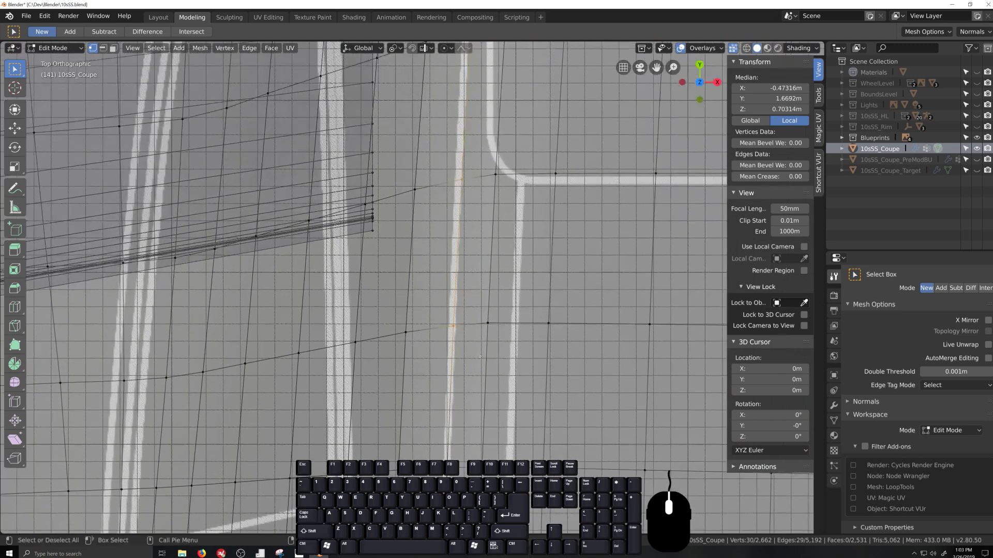
pyautogui.press('g')
pyautogui.press('g')
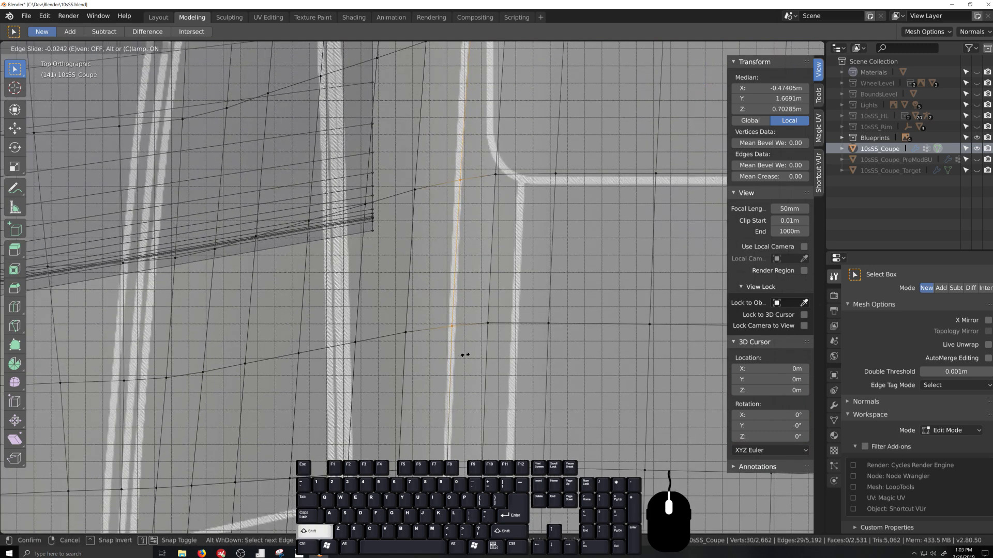
pyautogui.keyDown('shift'); pyautogui.click(465, 356); pyautogui.keyUp('shift')
# Deselect the next front vertex and edge-slide the remaining loop twice, by 0.044 and by about 0.068, onto the blueprint line.
pyautogui.keyDown('shift'); pyautogui.click(449, 342); pyautogui.keyUp('shift')
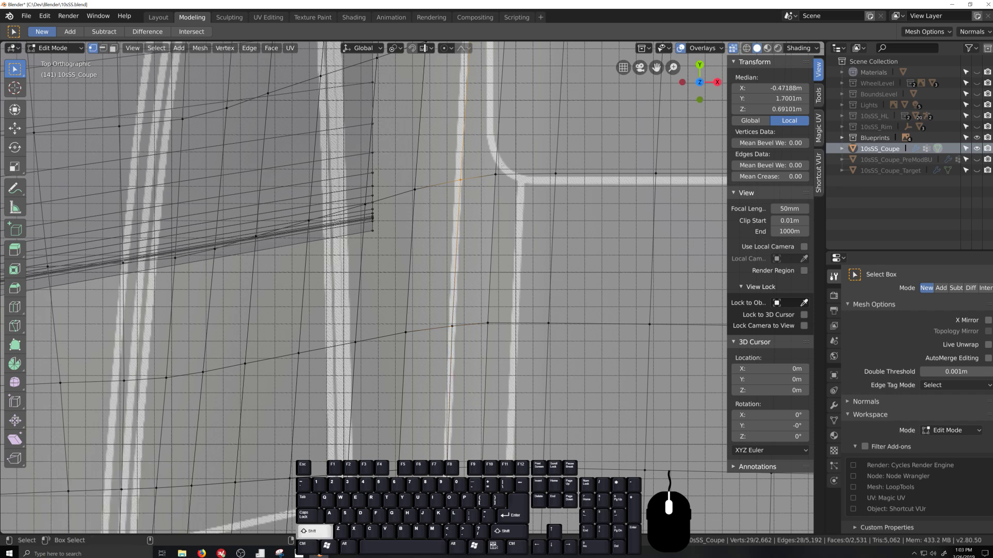
pyautogui.keyDown('shift'); pyautogui.moveTo(499, 178); pyautogui.dragTo(486, 314, button='middle'); pyautogui.keyUp('shift')
pyautogui.press('g')
pyautogui.press('g')
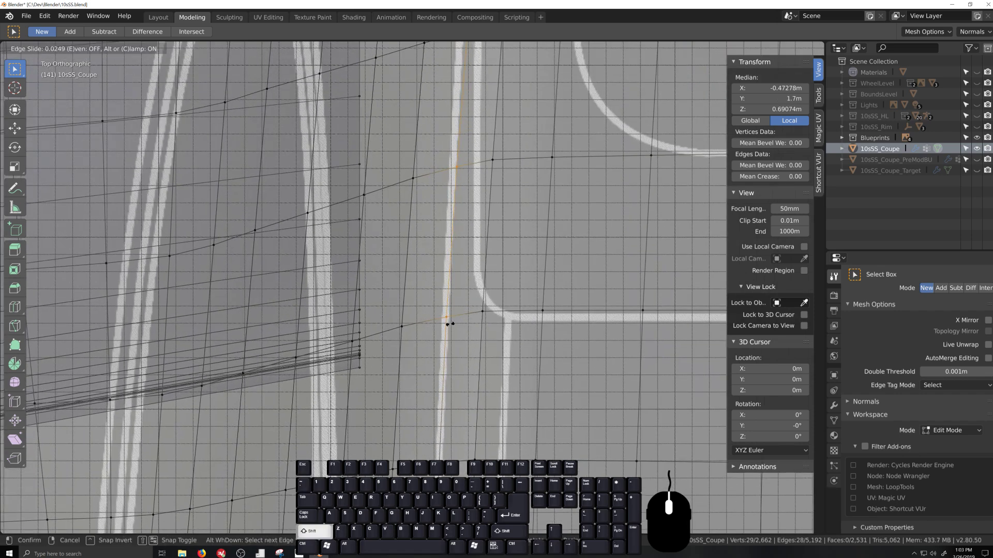
pyautogui.keyDown('shift'); pyautogui.click(444, 324); pyautogui.keyUp('shift')
pyautogui.keyDown('shift'); pyautogui.moveTo(484, 188); pyautogui.dragTo(473, 341, button='middle'); pyautogui.keyUp('shift')
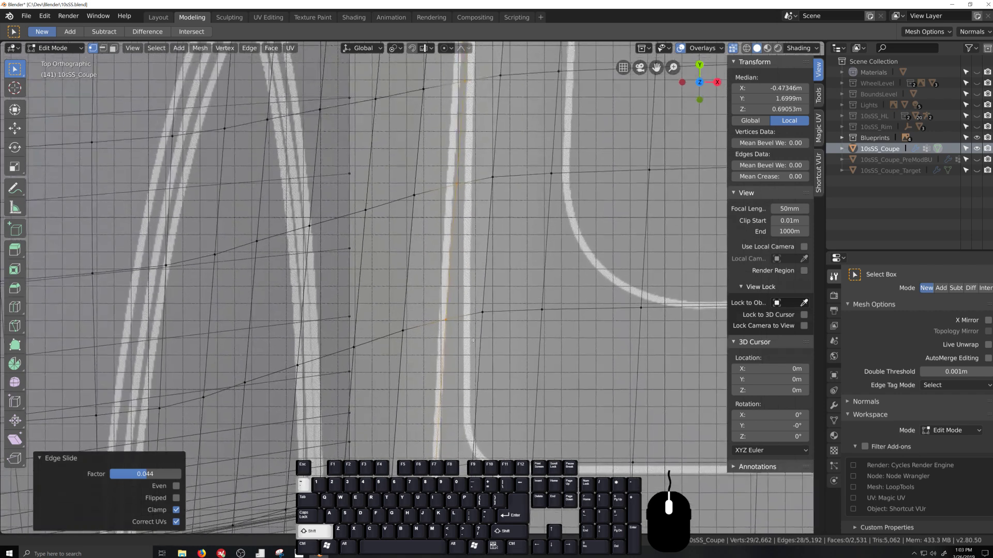
pyautogui.press('g')
pyautogui.press('g')
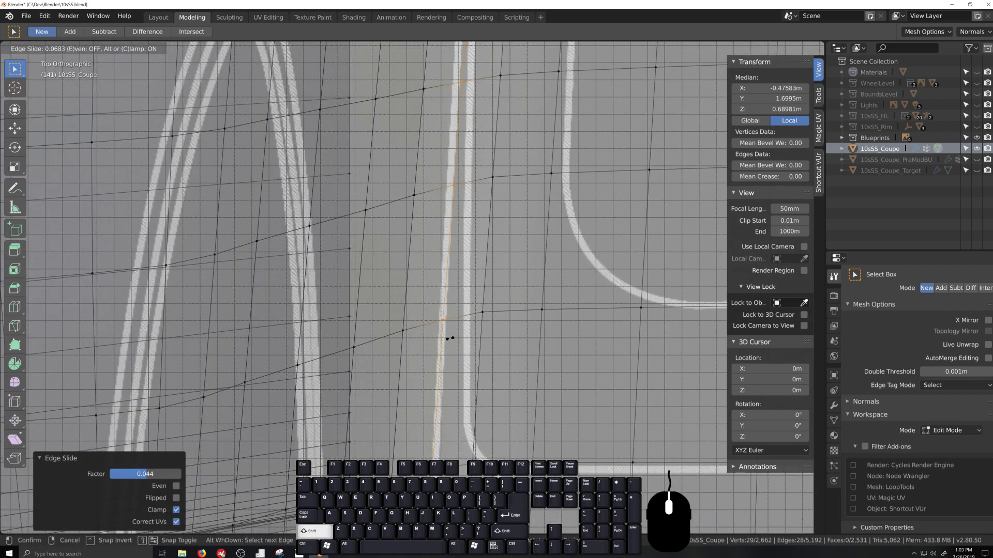
pyautogui.keyDown('shift'); pyautogui.click(445, 339); pyautogui.keyUp('shift')
# Take the frontmost selected vertex out of the loop selection and vertex-slide the remaining vertices by about 0.075.
pyautogui.keyDown('shift'); pyautogui.click(443, 331); pyautogui.keyUp('shift')
pyautogui.keyDown('shift'); pyautogui.moveTo(475, 186); pyautogui.dragTo(472, 348, button='middle'); pyautogui.keyUp('shift')
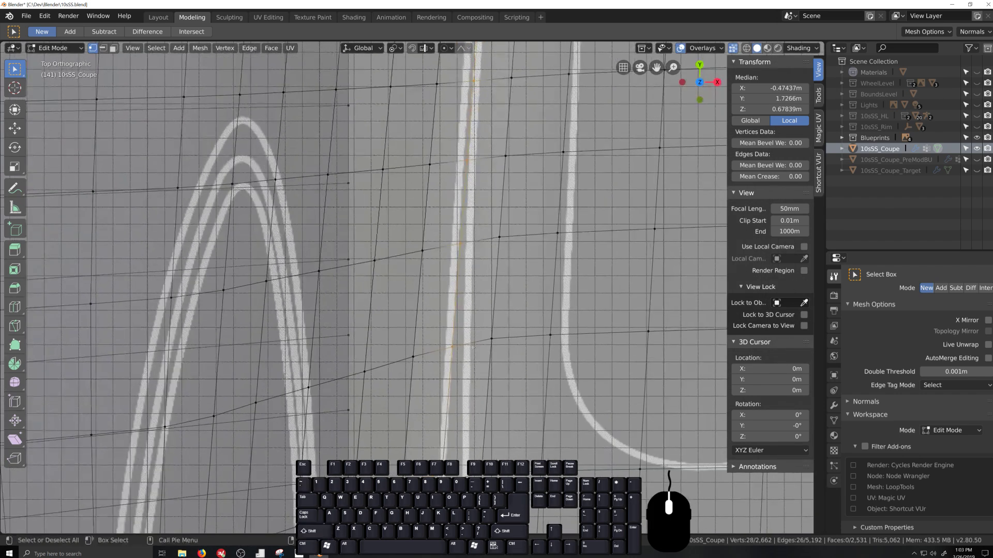
pyautogui.press('g')
pyautogui.press('g')
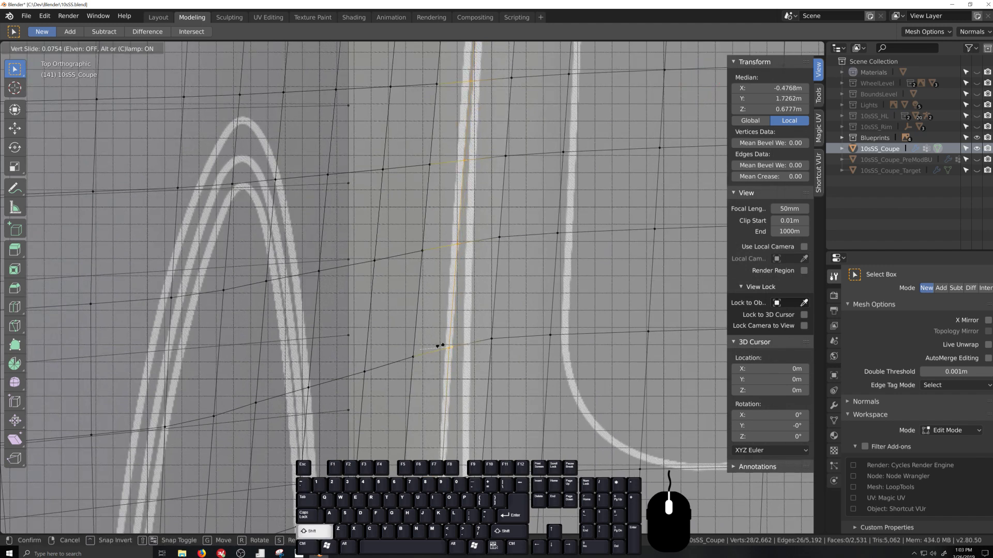
pyautogui.click(441, 346)
# Deselect the next front vertex of the loop and vertex-slide the rest by 0.078 onto the blueprint line.
pyautogui.keyDown('shift'); pyautogui.click(443, 345); pyautogui.keyUp('shift')
pyautogui.keyDown('shift'); pyautogui.moveTo(471, 243); pyautogui.dragTo(474, 333, button='middle'); pyautogui.keyUp('shift')
pyautogui.press('g')
pyautogui.press('g')
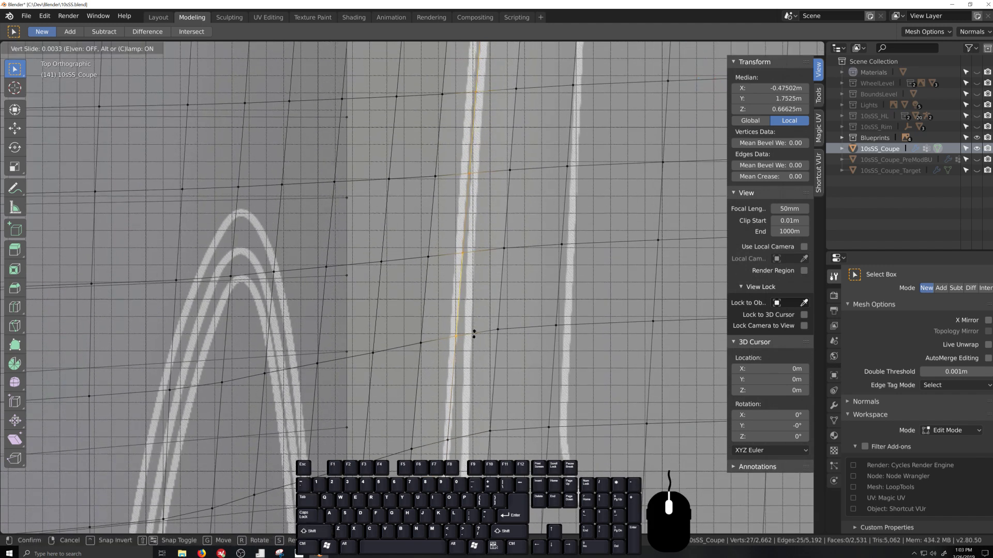
pyautogui.keyDown('shift'); pyautogui.click(445, 336); pyautogui.keyUp('shift')
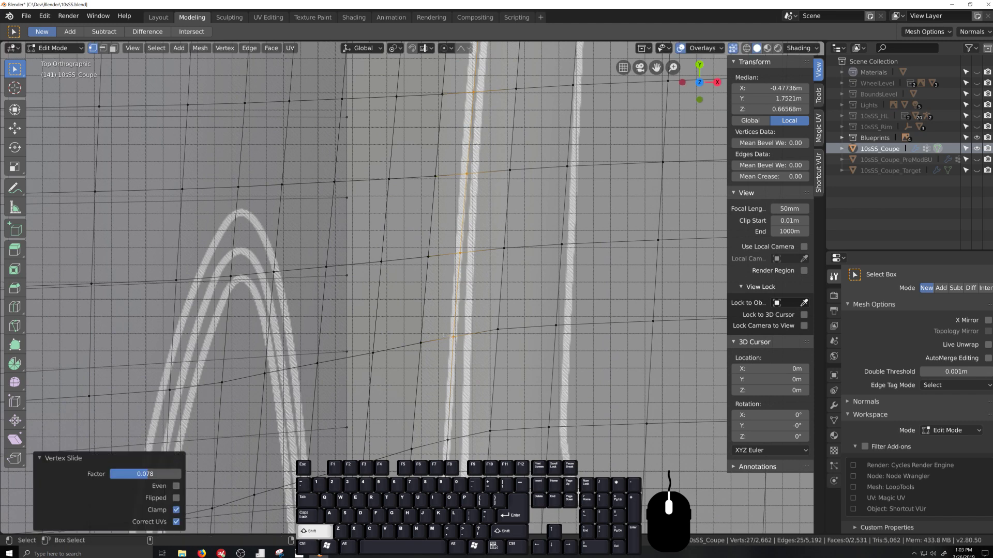
# Exclude the next two front vertices one by one, vertex-sliding the remaining loop to match the blueprint line each time.
pyautogui.keyDown('shift'); pyautogui.click(450, 335); pyautogui.keyUp('shift')
pyautogui.keyDown('shift'); pyautogui.moveTo(486, 278); pyautogui.dragTo(487, 349, button='middle'); pyautogui.keyUp('shift')
pyautogui.press('g')
pyautogui.press('g')
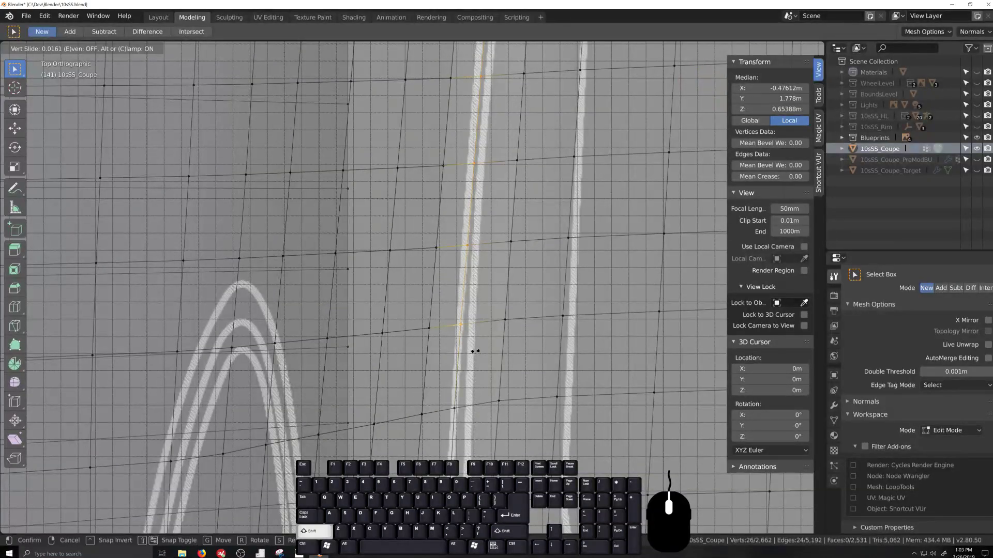
pyautogui.keyDown('shift'); pyautogui.click(468, 345); pyautogui.keyUp('shift')
pyautogui.keyDown('shift'); pyautogui.click(462, 331); pyautogui.keyUp('shift')
pyautogui.keyDown('shift'); pyautogui.moveTo(483, 282); pyautogui.dragTo(475, 348, button='middle'); pyautogui.keyUp('shift')
pyautogui.press('g')
pyautogui.press('g')
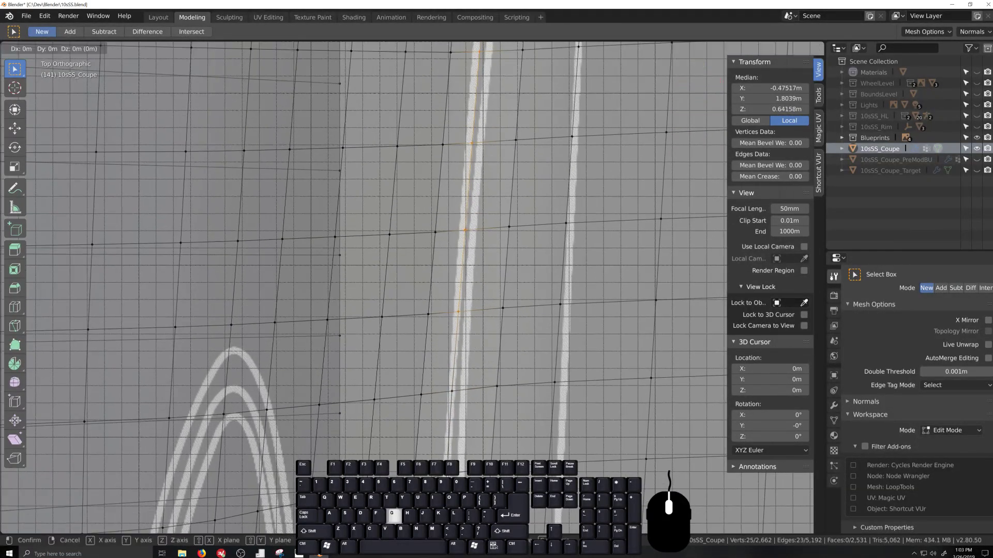
pyautogui.keyDown('shift'); pyautogui.click(459, 346); pyautogui.keyUp('shift')
# Deselect the following front vertex and vertex-slide the remaining loop by about 0.045 along the blueprint line.
pyautogui.keyDown('shift'); pyautogui.click(458, 334); pyautogui.keyUp('shift')
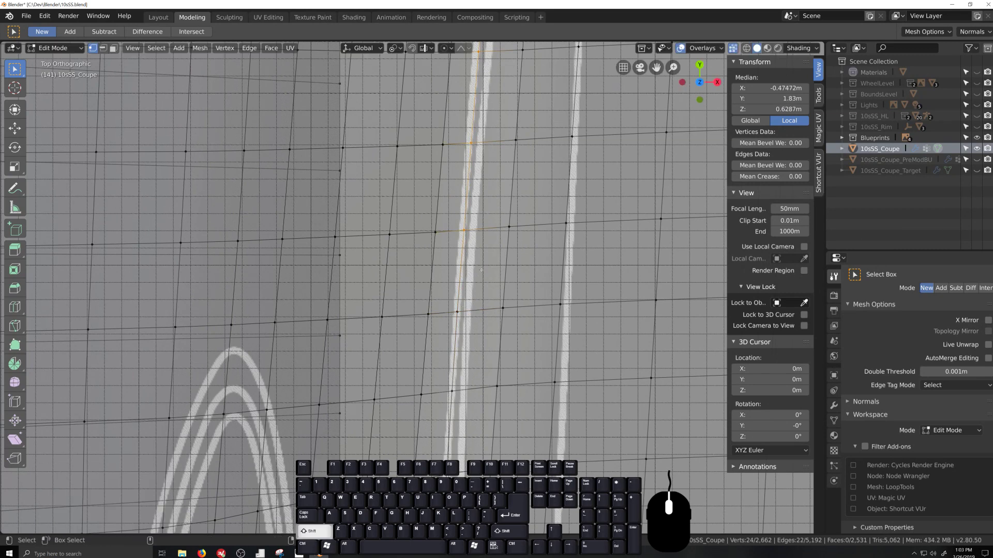
pyautogui.keyDown('shift'); pyautogui.moveTo(475, 339); pyautogui.dragTo(477, 375, button='middle'); pyautogui.keyUp('shift')
pyautogui.press('g')
pyautogui.press('g')
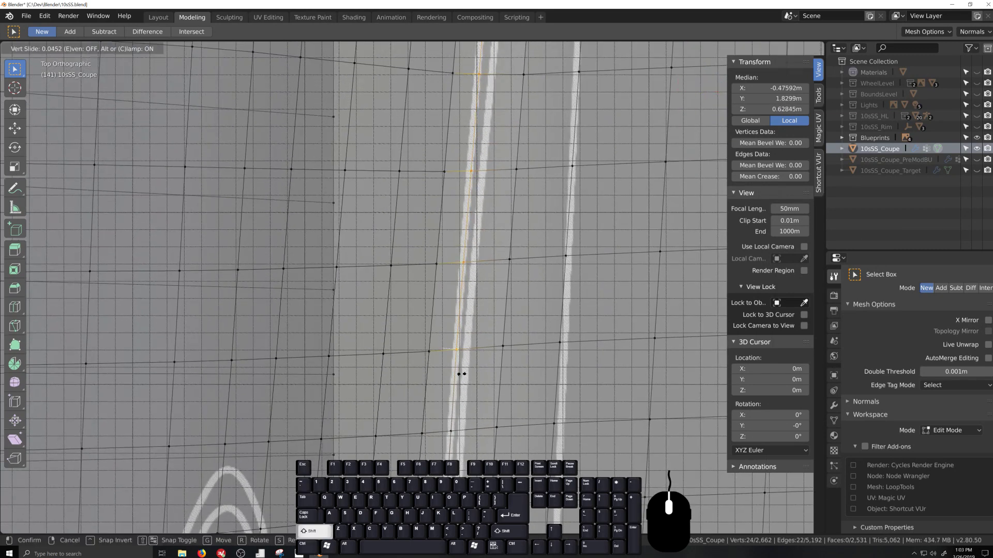
pyautogui.keyDown('shift'); pyautogui.click(460, 373); pyautogui.keyUp('shift')
# Take the next two front vertices out of the selection and vertex-slide the rest of the loop by 0.029.
pyautogui.keyDown('shift'); pyautogui.click(458, 353); pyautogui.keyUp('shift')
pyautogui.keyDown('shift'); pyautogui.moveTo(473, 313); pyautogui.dragTo(469, 393, button='middle'); pyautogui.keyUp('shift')
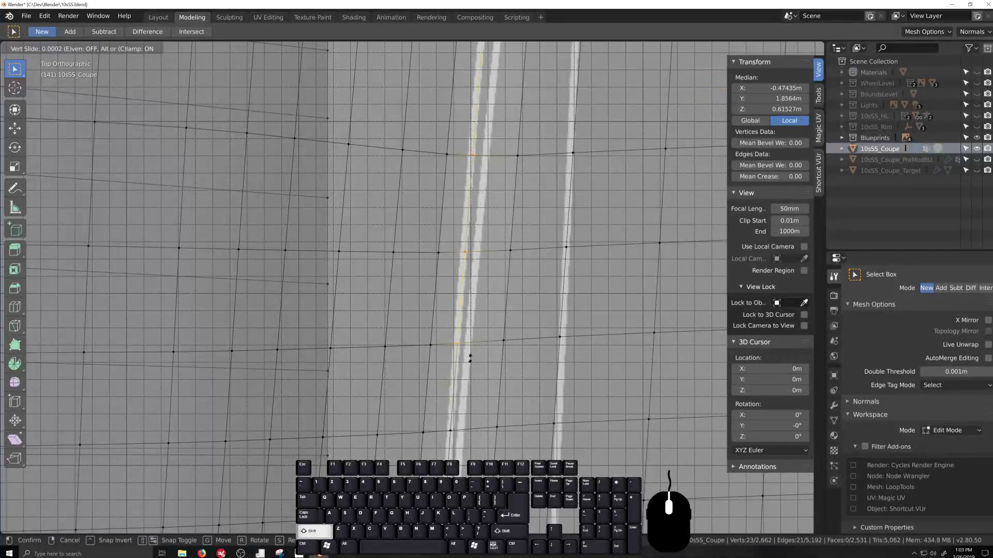
pyautogui.keyDown('shift'); pyautogui.click(458, 344); pyautogui.keyUp('shift')
pyautogui.keyDown('shift'); pyautogui.moveTo(475, 285); pyautogui.dragTo(471, 375, button='middle'); pyautogui.keyUp('shift')
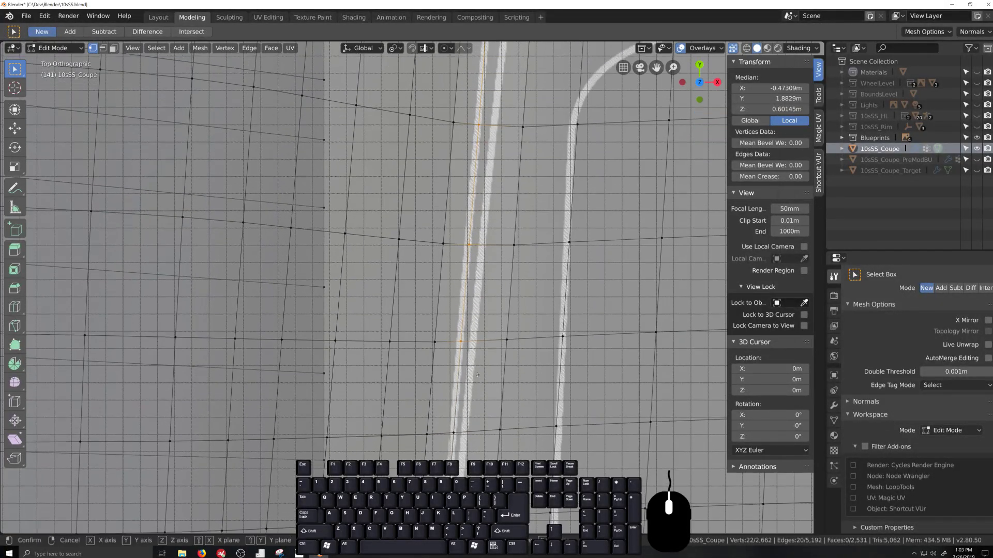
pyautogui.press('g')
pyautogui.press('g')
pyautogui.keyDown('shift'); pyautogui.click(468, 375); pyautogui.keyUp('shift')
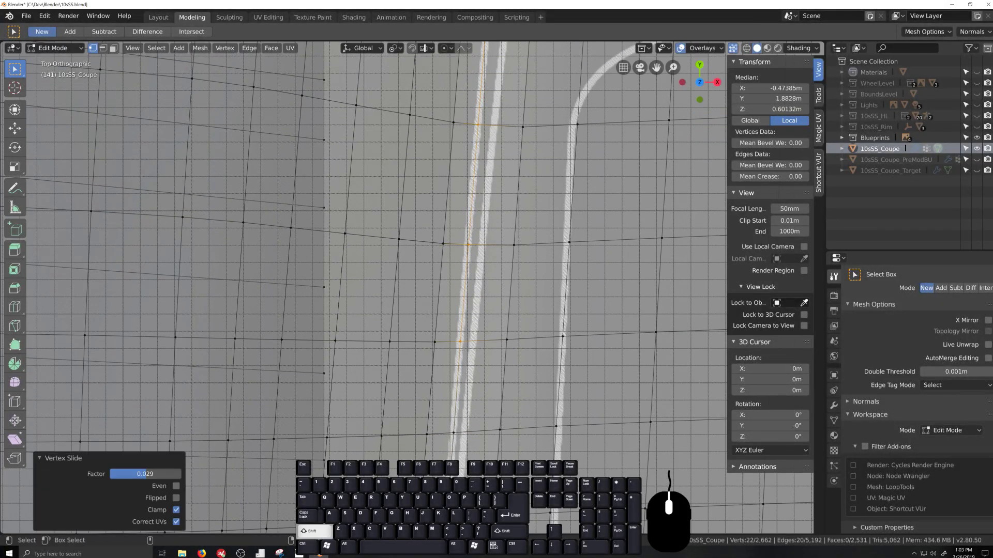
# Deselect the next three vertices up to the Y-shaped blueprint junction and vertex-slide the remaining loop by 0.035.
pyautogui.keyDown('shift'); pyautogui.click(461, 342); pyautogui.keyUp('shift')
pyautogui.keyDown('shift'); pyautogui.moveTo(491, 223); pyautogui.dragTo(486, 331, button='middle'); pyautogui.keyUp('shift')
pyautogui.scroll(-1, 486, 330)
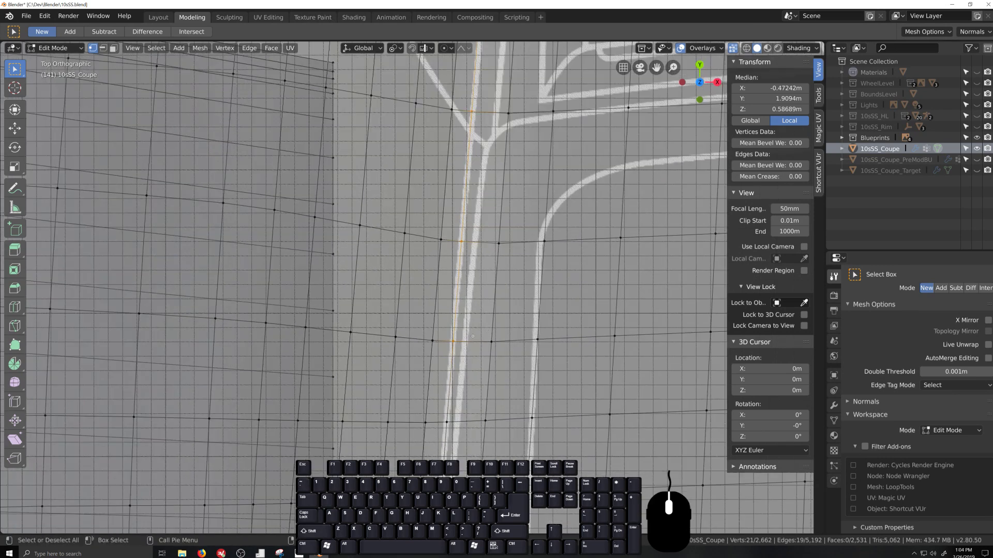
pyautogui.press('shift')
pyautogui.keyDown('shift'); pyautogui.click(465, 235); pyautogui.keyUp('shift')
pyautogui.keyDown('shift'); pyautogui.moveTo(479, 184); pyautogui.dragTo(468, 375, button='middle'); pyautogui.keyUp('shift')
pyautogui.scroll(1, 468, 375)
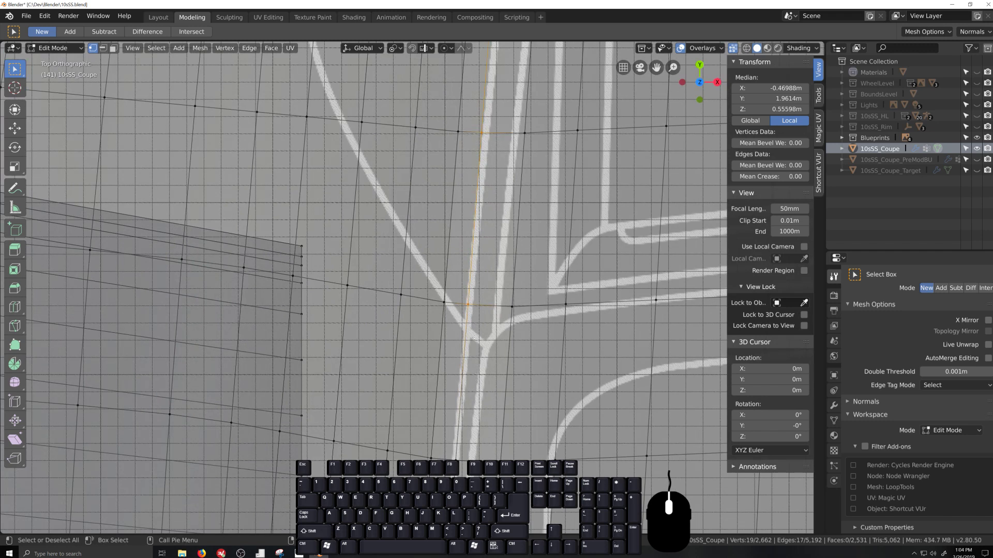
pyautogui.hotkey('shift', 'v')
pyautogui.click(488, 340)
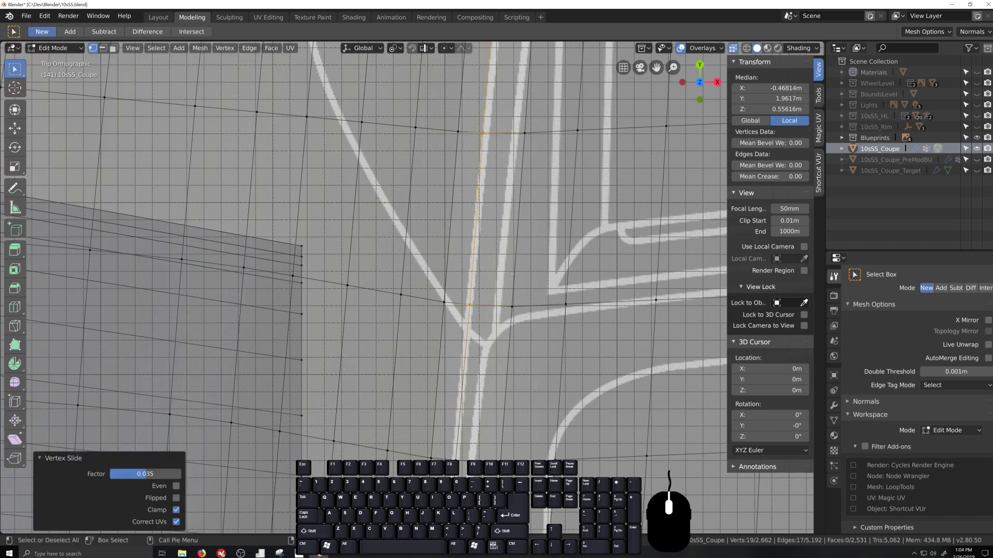
# Deselect the vertex beside the Y-shaped blueprint junction and vertex-slide the remaining rear part of the loop onto the line.
pyautogui.keyDown('shift'); pyautogui.moveTo(516, 255); pyautogui.dragTo(504, 335, button='middle'); pyautogui.keyUp('shift')
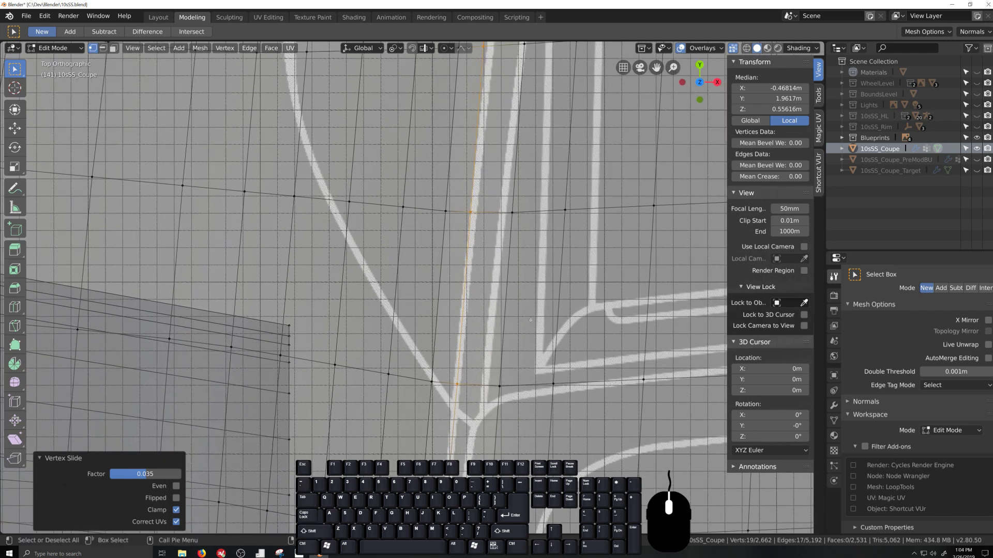
pyautogui.keyDown('shift'); pyautogui.click(464, 387); pyautogui.keyUp('shift')
pyautogui.keyDown('shift'); pyautogui.moveTo(496, 278); pyautogui.dragTo(484, 414, button='middle'); pyautogui.keyUp('shift')
pyautogui.press('g')
pyautogui.press('g')
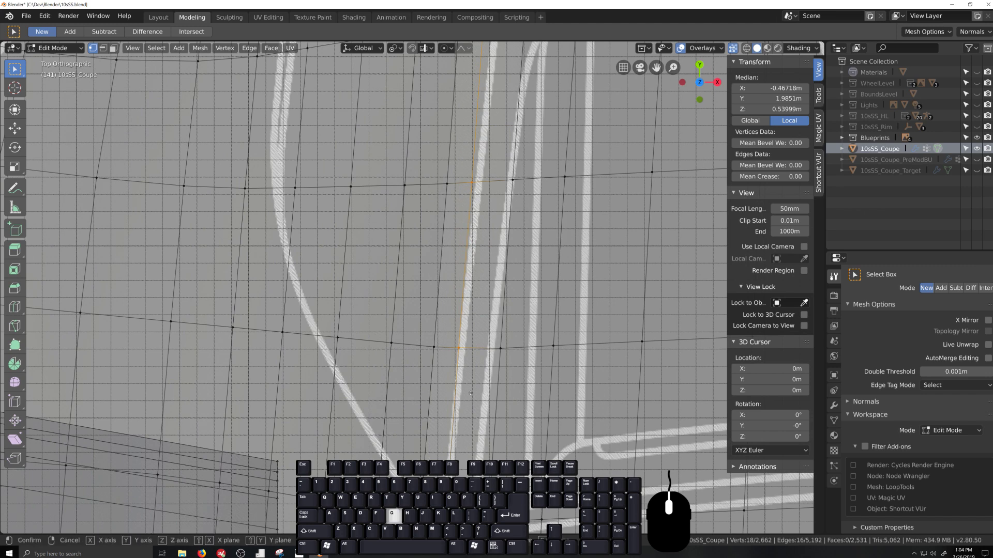
pyautogui.click(484, 393)
# Take the next vertex behind the junction out of the selection and vertex-slide the rest by about 0.171.
pyautogui.keyDown('shift'); pyautogui.click(484, 393); pyautogui.keyUp('shift')
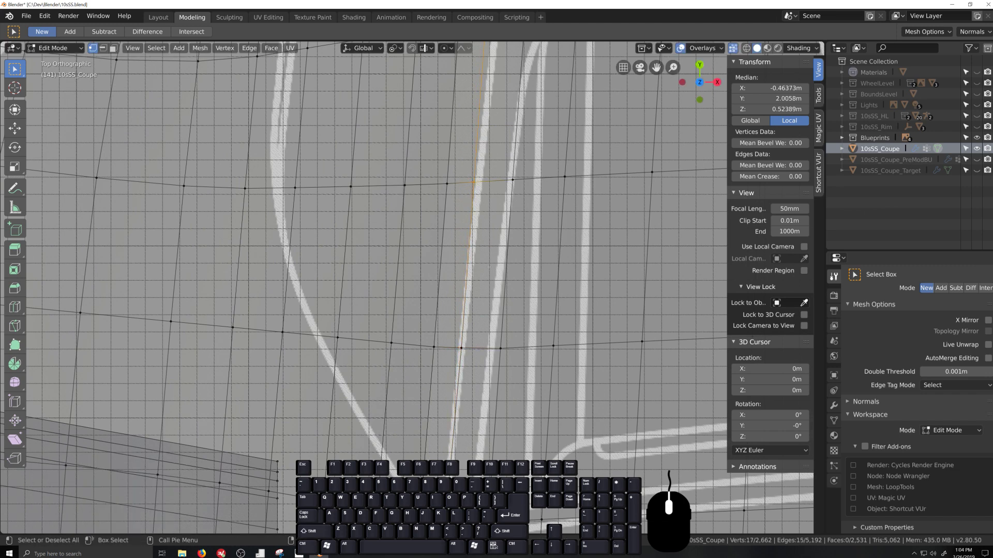
pyautogui.keyDown('shift'); pyautogui.moveTo(484, 394); pyautogui.dragTo(455, 366, button='middle'); pyautogui.keyUp('shift')
pyautogui.press('g')
pyautogui.press('g')
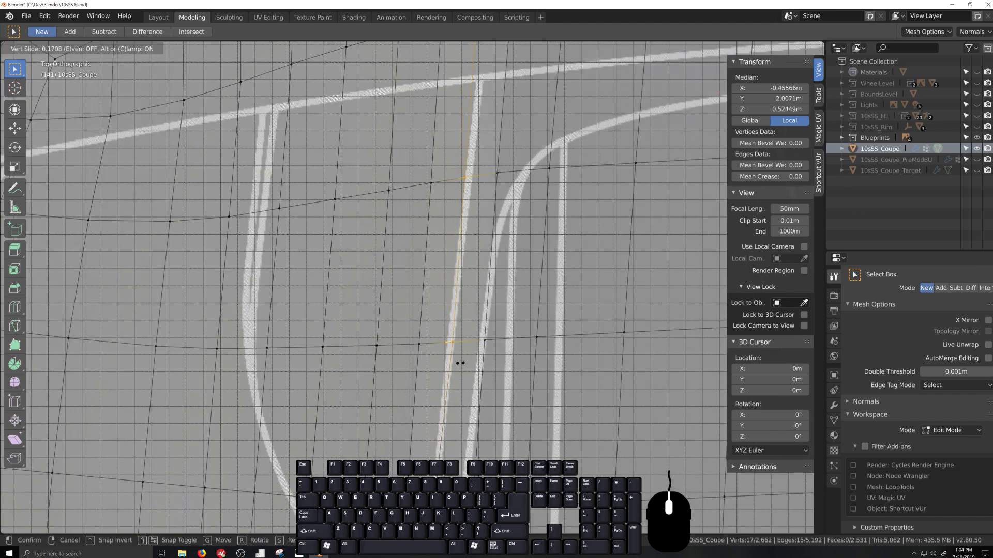
pyautogui.click(460, 362)
# Deselect the next front vertex and vertex-slide the remaining loop toward the rear end of the blueprint line.
pyautogui.keyDown('shift'); pyautogui.click(458, 357); pyautogui.keyUp('shift')
pyautogui.keyDown('shift'); pyautogui.moveTo(475, 179); pyautogui.dragTo(481, 374, button='middle'); pyautogui.keyUp('shift')
pyautogui.press('g')
pyautogui.press('g')
pyautogui.click(468, 349)
# Deselect the next vertex of the loop near the rear blueprint line and vertex-slide the remaining selection.
pyautogui.keyDown('shift'); pyautogui.click(468, 349); pyautogui.keyUp('shift')
pyautogui.press('g')
pyautogui.press('g')
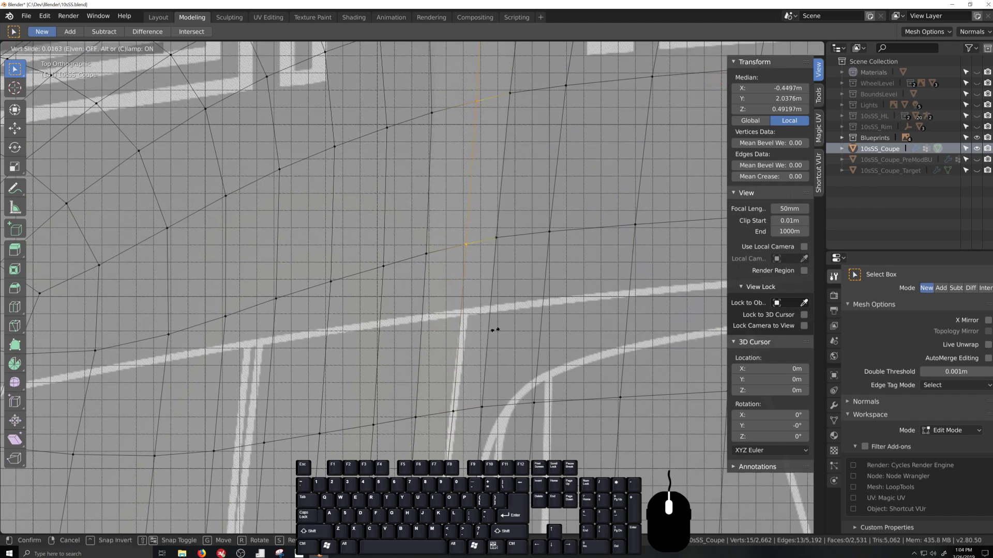
pyautogui.click(500, 329)
# Deselect the vertex just behind the crossing blueprint line and vertex-slide the remaining rear loop with a factor of 0.203.
pyautogui.keyDown('shift'); pyautogui.click(472, 245); pyautogui.keyUp('shift')
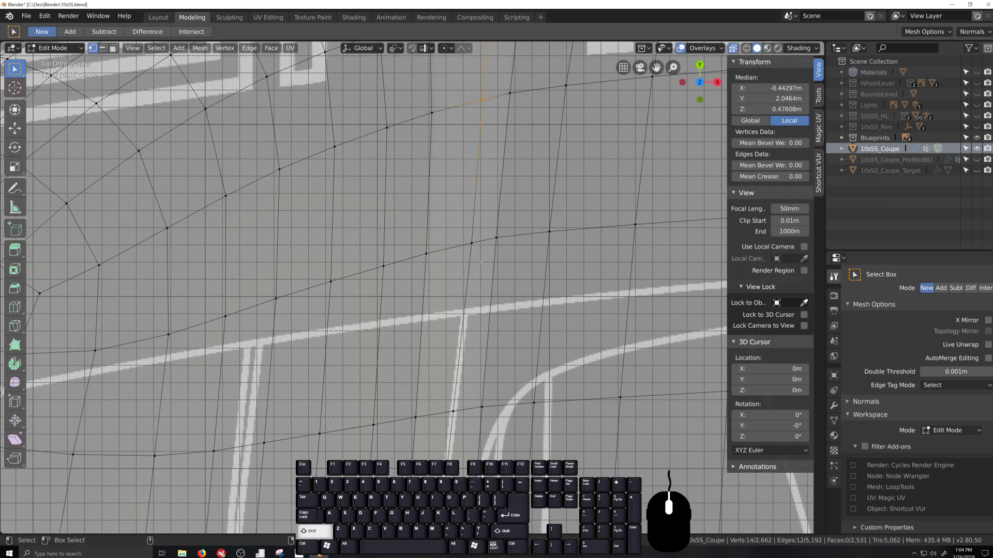
pyautogui.press('g')
pyautogui.press('g')
pyautogui.click(528, 290)
# Examine the reshaped body in perspective and compare it with the side and top blueprints.
pyautogui.scroll(-7, 528, 290)
pyautogui.scroll(-2, 517, 336)
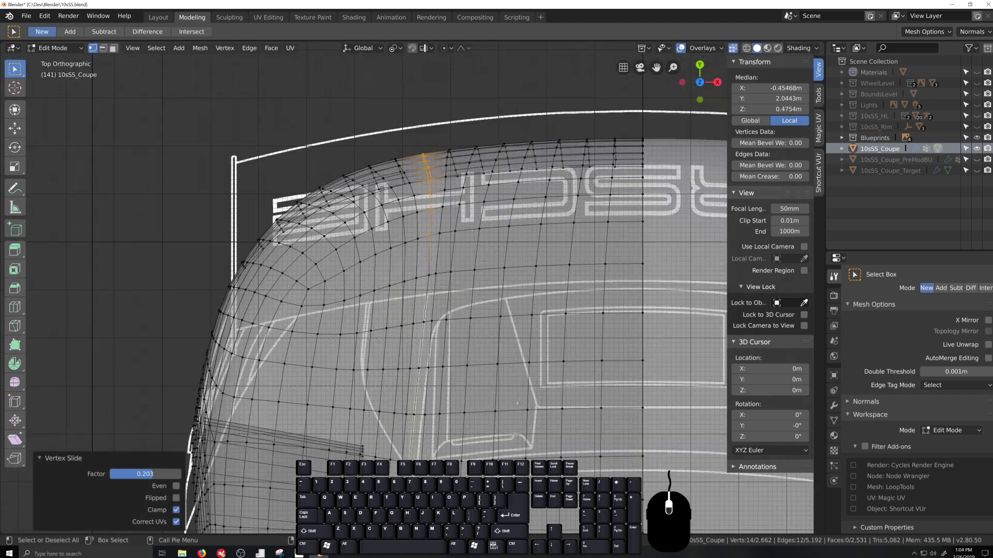
pyautogui.moveTo(495, 456); pyautogui.dragTo(527, 412, button='middle')
pyautogui.press('Tab')
pyautogui.scroll(-3, 493, 451)
pyautogui.scroll(-3, 588, 419)
pyautogui.scroll(4, 511, 412)
pyautogui.press('Tab')
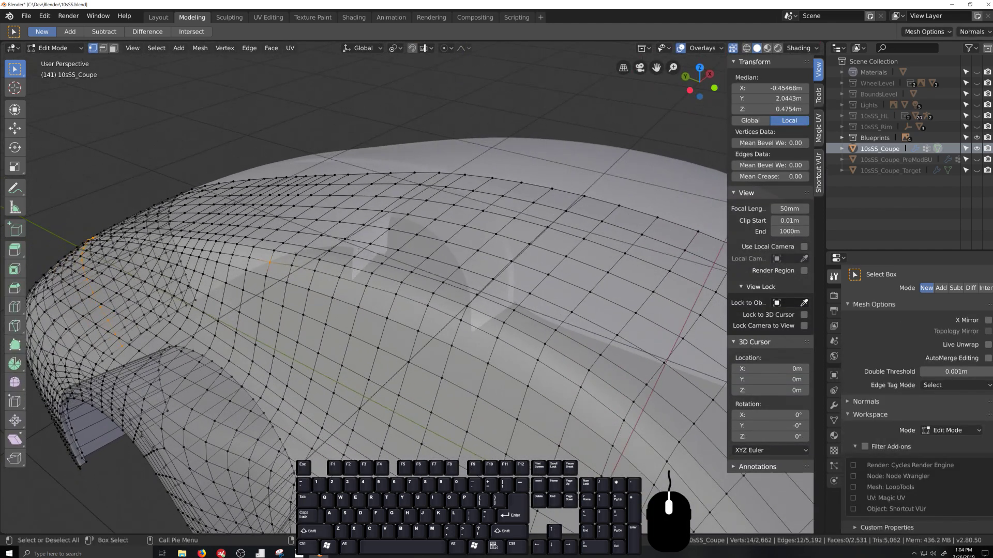
pyautogui.moveTo(301, 258); pyautogui.dragTo(327, 238, button='middle')
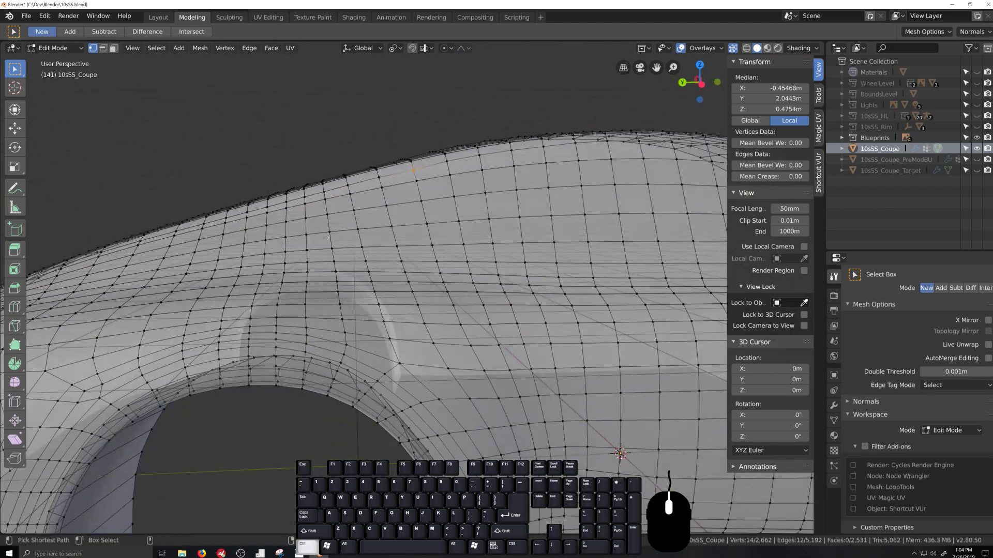
pyautogui.press('ctrl+KP_3')
pyautogui.scroll(4, 364, 216)
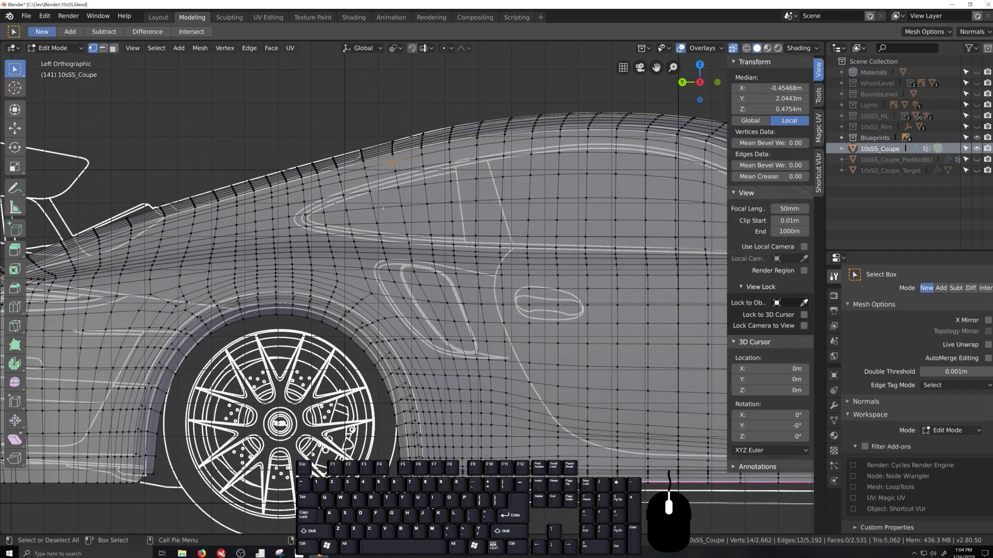
pyautogui.scroll(-2, 436, 205)
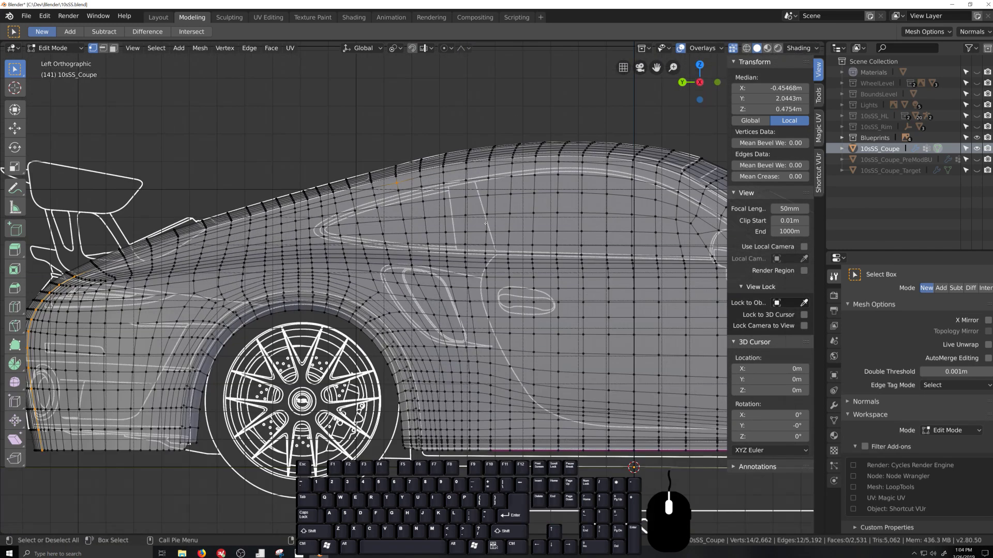
pyautogui.moveTo(490, 222); pyautogui.dragTo(485, 238, button='middle')
pyautogui.press('KP_7')
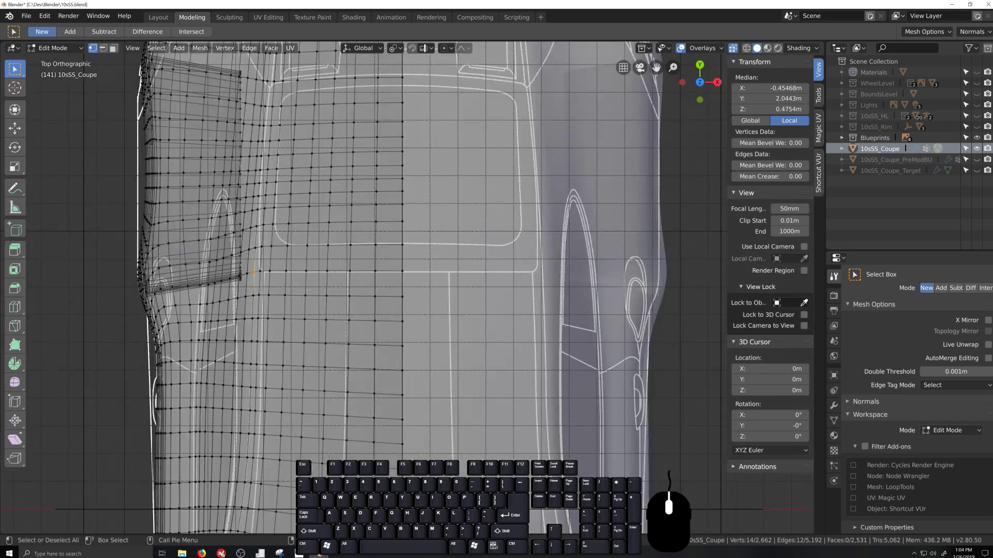
# Select the full roof rail edge loop in the top view and show it in the left orthographic view.
pyautogui.keyDown('shift'); pyautogui.moveTo(308, 290); pyautogui.dragTo(417, 223, button='middle'); pyautogui.keyUp('shift')
pyautogui.keyDown('alt'); pyautogui.click(361, 277); pyautogui.keyUp('alt')
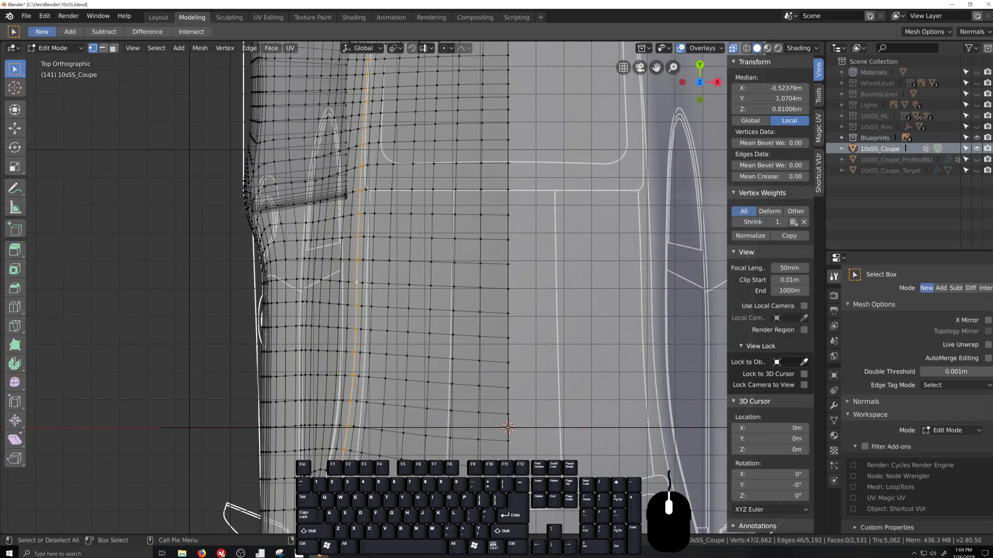
pyautogui.press('ctrl+KP_7')
pyautogui.press('ctrl+KP_3')
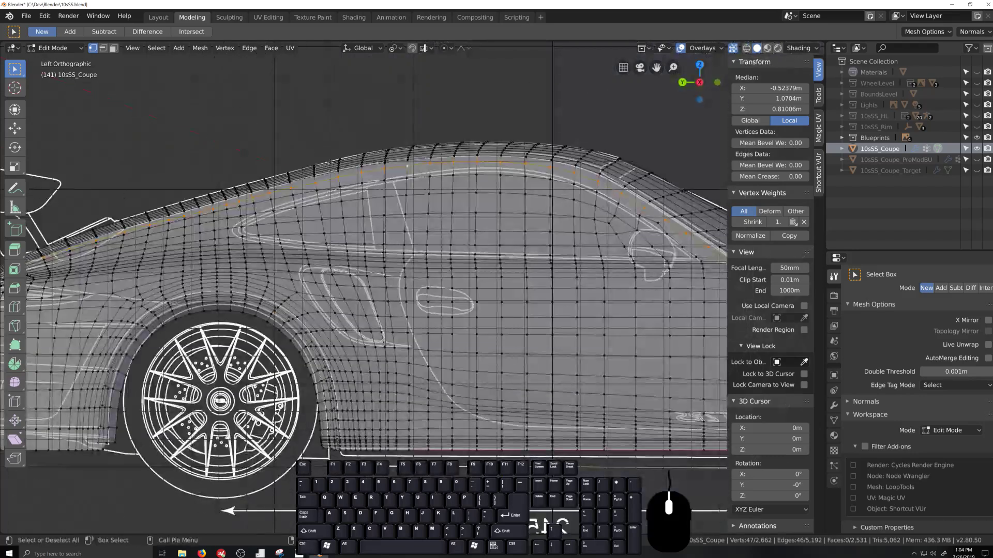
# Examine how the selected roof rail loop follows the window and windshield blueprint lines, from the left and in perspective.
pyautogui.scroll(1, 424, 240)
pyautogui.keyDown('shift'); pyautogui.moveTo(677, 285); pyautogui.dragTo(408, 334, button='middle'); pyautogui.keyUp('shift')
pyautogui.scroll(2, 408, 334)
pyautogui.scroll(3, 378, 300)
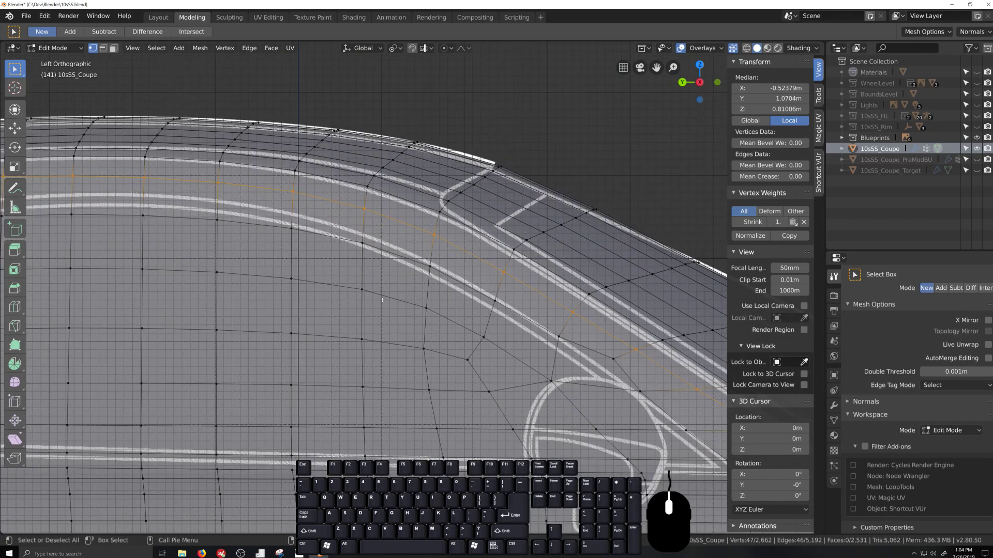
pyautogui.scroll(-2, 546, 314)
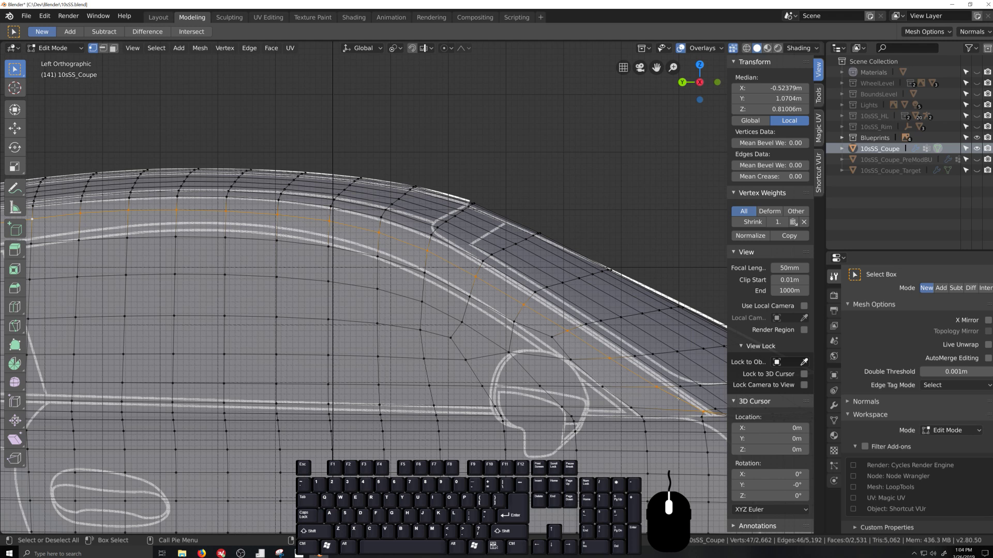
pyautogui.scroll(-1, 464, 291)
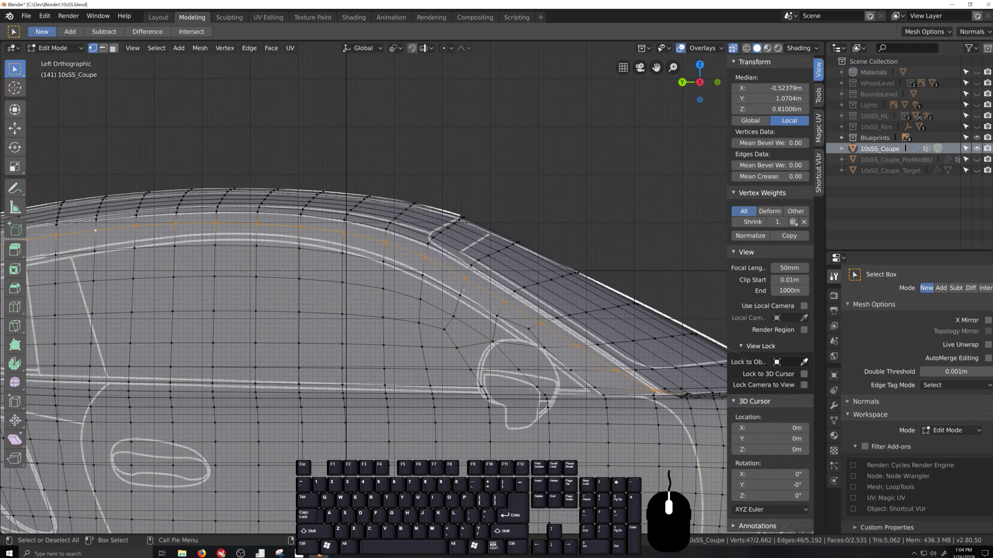
pyautogui.scroll(-2, 468, 290)
pyautogui.moveTo(468, 290); pyautogui.dragTo(427, 316, button='middle')
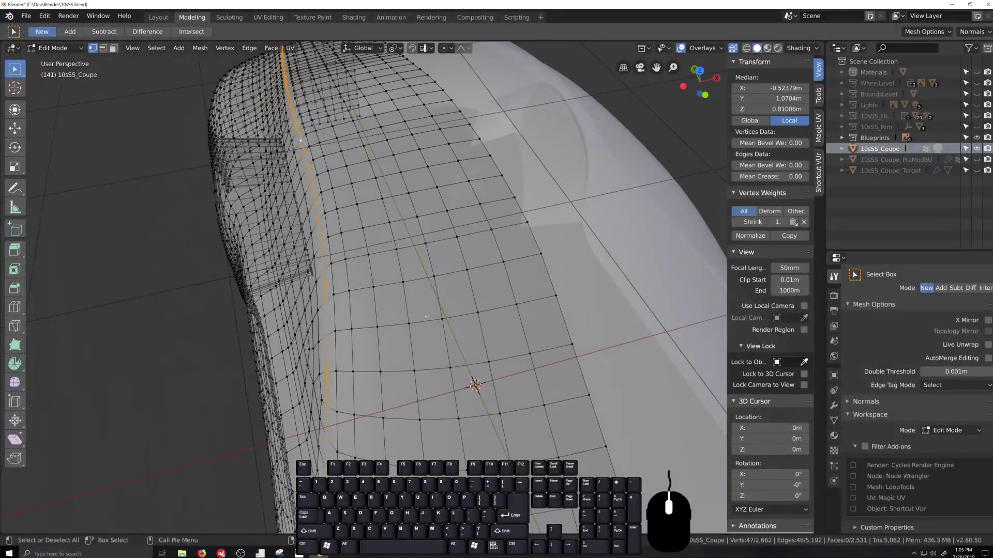
pyautogui.scroll(-2, 427, 316)
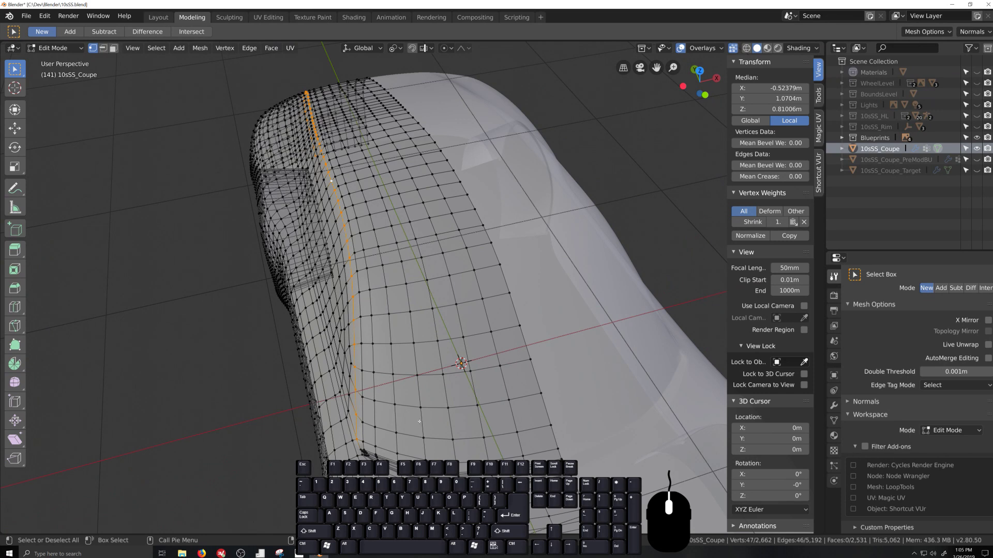
pyautogui.moveTo(420, 421); pyautogui.dragTo(401, 414, button='middle')
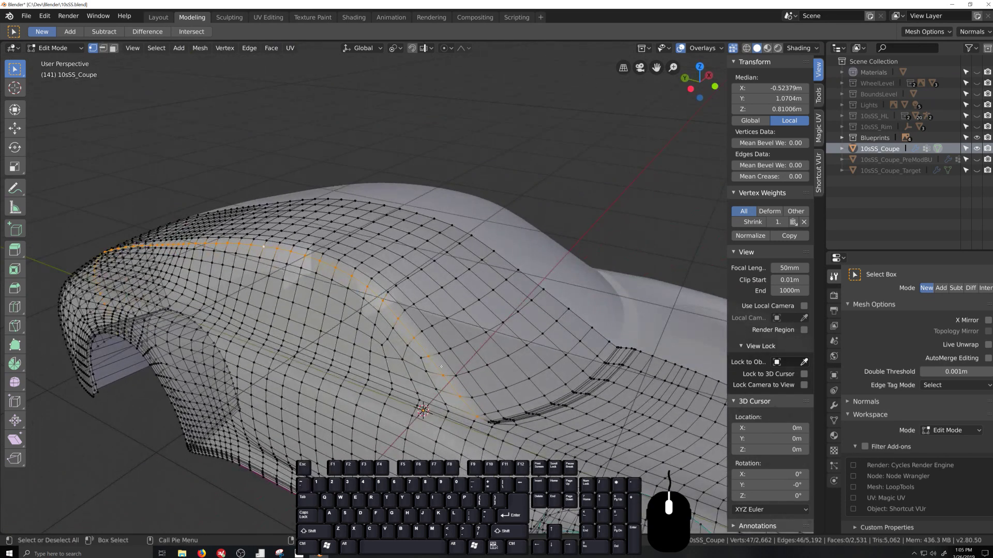
pyautogui.moveTo(409, 320); pyautogui.dragTo(400, 316, button='middle')
pyautogui.press('g')
pyautogui.press('g')
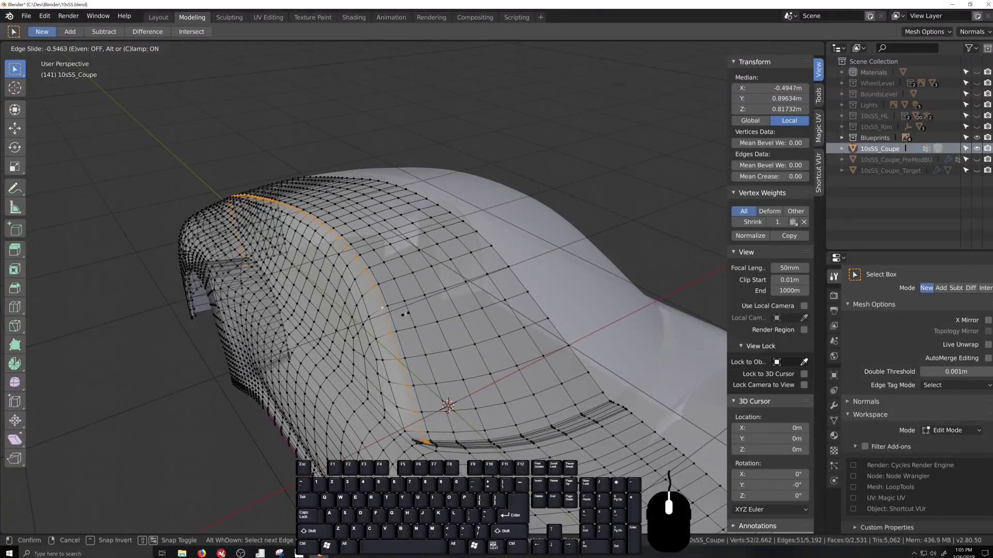
pyautogui.click(405, 314)
# Reselect the roof rail loop, deselect its vertex at the windshield base, and move the rest up 0.0141 m along Z.
pyautogui.keyDown('alt'); pyautogui.click(375, 330); pyautogui.keyUp('alt')
pyautogui.press('ctrl+KP_3')
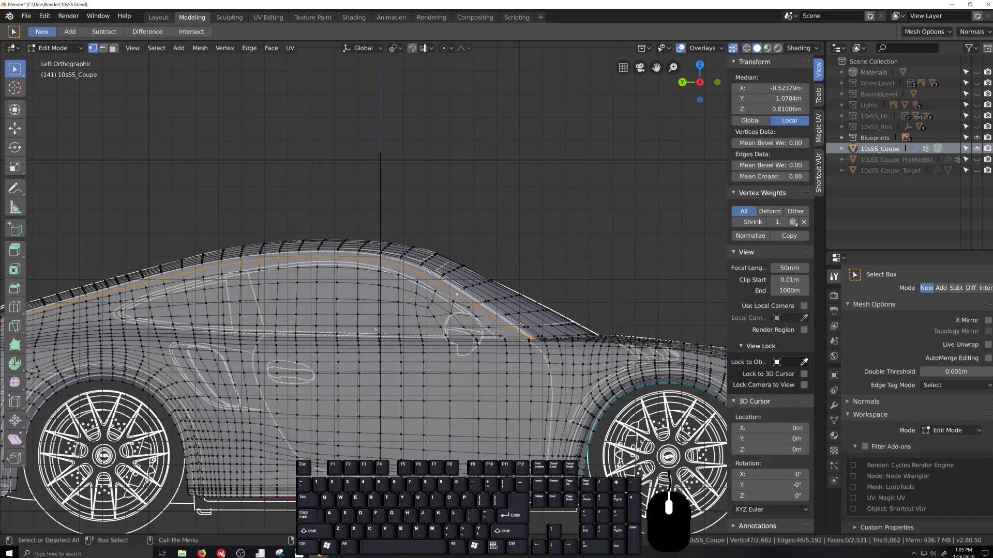
pyautogui.scroll(8, 392, 330)
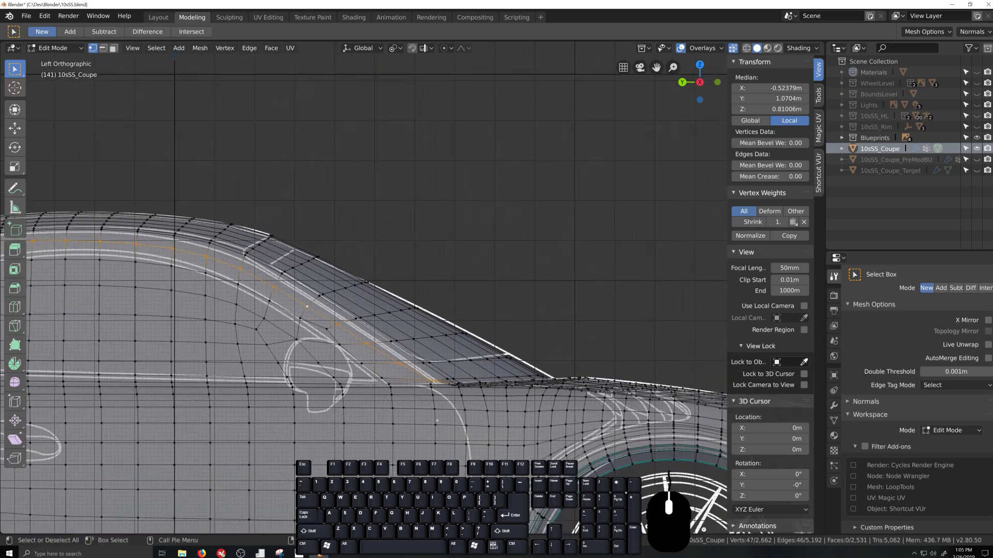
pyautogui.keyDown('shift'); pyautogui.scroll(-2, 393, 330); pyautogui.keyUp('shift')
pyautogui.scroll(4, 392, 329)
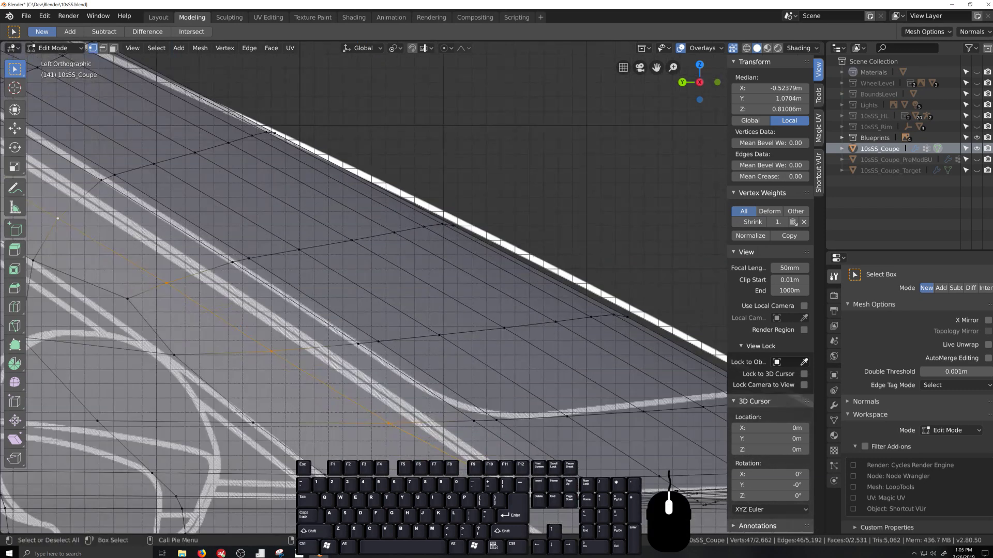
pyautogui.press('g')
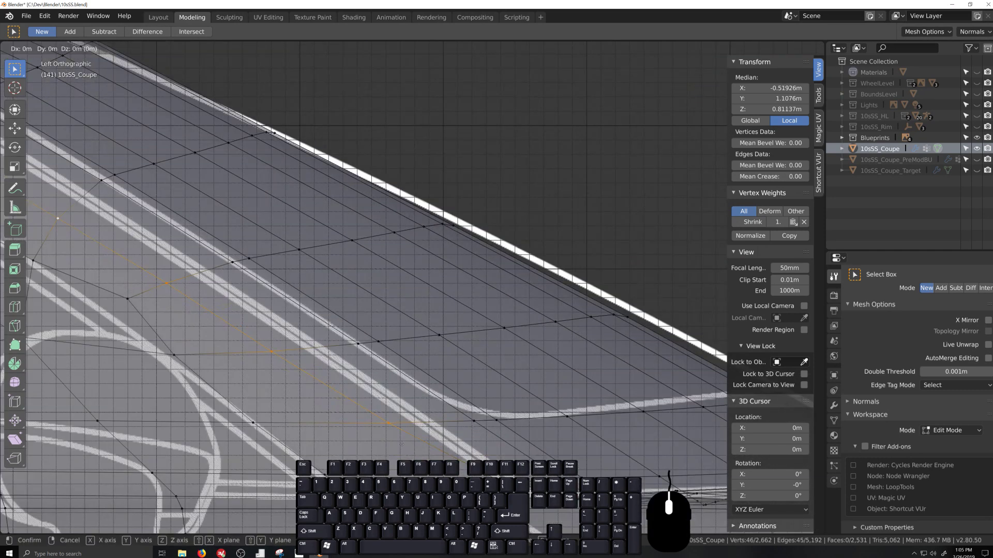
pyautogui.press('z')
pyautogui.click(400, 425)
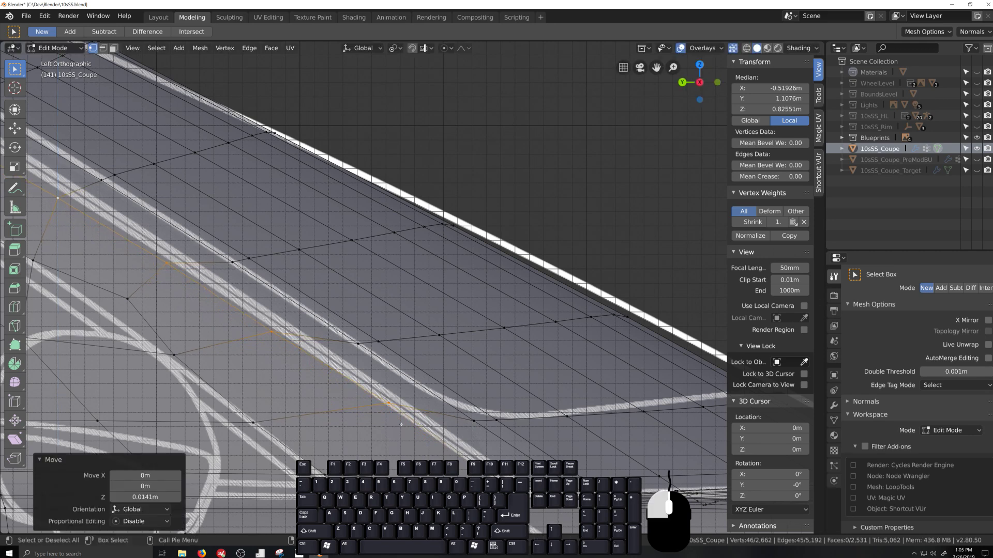
# Deselect the next two windshield pillar vertices one at a time, moving the remaining loop along Z onto the blueprint line after each.
pyautogui.keyDown('shift'); pyautogui.moveTo(400, 425); pyautogui.dragTo(444, 419, button='middle'); pyautogui.keyUp('shift')
pyautogui.press('g')
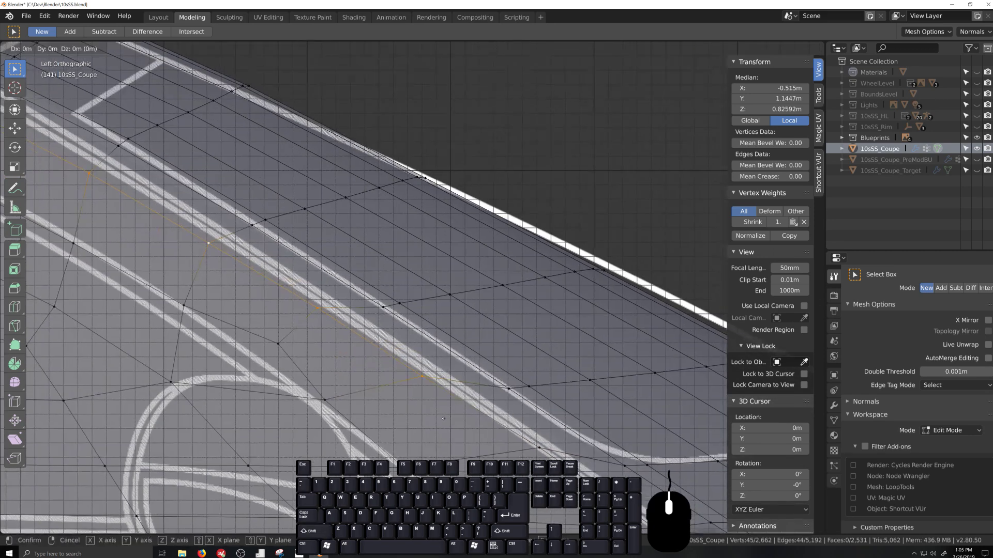
pyautogui.click(449, 344)
pyautogui.keyDown('shift'); pyautogui.click(422, 368); pyautogui.keyUp('shift')
pyautogui.keyDown('shift'); pyautogui.moveTo(342, 342); pyautogui.dragTo(451, 430, button='middle'); pyautogui.keyUp('shift')
pyautogui.press('g')
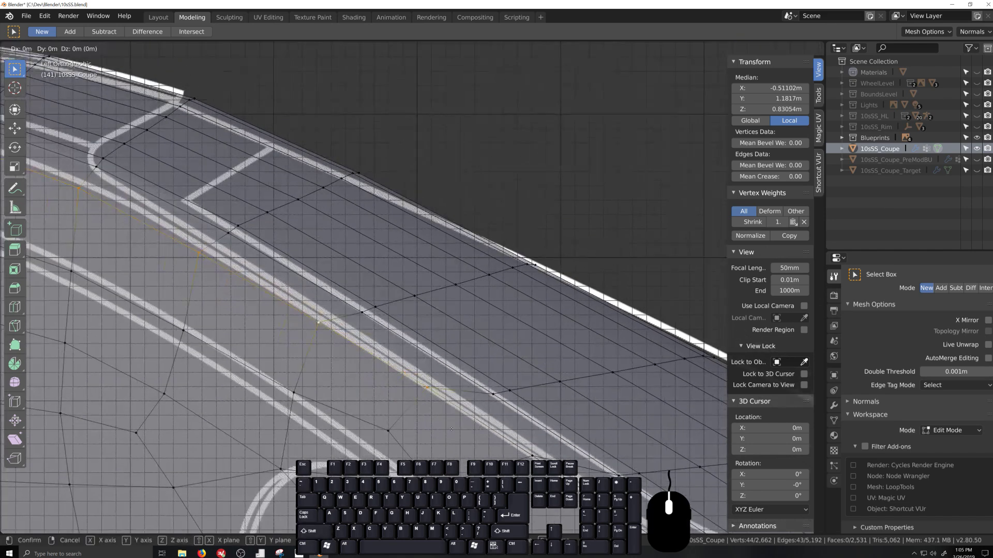
pyautogui.press('z')
pyautogui.click(452, 427)
# Deselect the next vertex up the windshield pillar and raise the remaining loop about 0.0025 m along Z.
pyautogui.keyDown('shift'); pyautogui.click(428, 387); pyautogui.keyUp('shift')
pyautogui.keyDown('shift'); pyautogui.moveTo(329, 356); pyautogui.dragTo(392, 400, button='middle'); pyautogui.keyUp('shift')
pyautogui.press('g')
pyautogui.press('z')
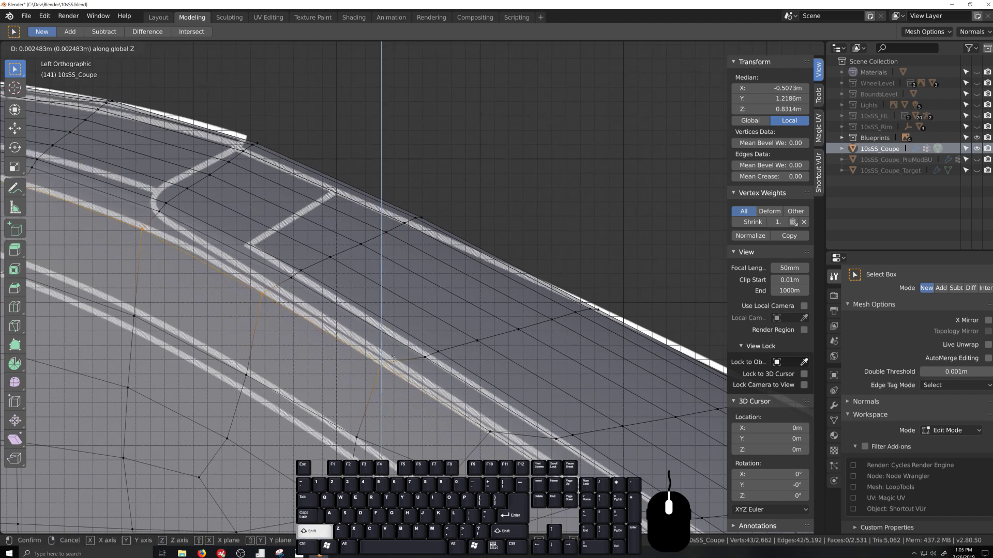
pyautogui.click(393, 357)
# Deselect the following upper pillar vertex and move the rest of the loop up 0.00223 m along Z.
pyautogui.keyDown('shift'); pyautogui.click(381, 363); pyautogui.keyUp('shift')
pyautogui.keyDown('shift'); pyautogui.moveTo(297, 346); pyautogui.dragTo(421, 432, button='middle'); pyautogui.keyUp('shift')
pyautogui.press('g')
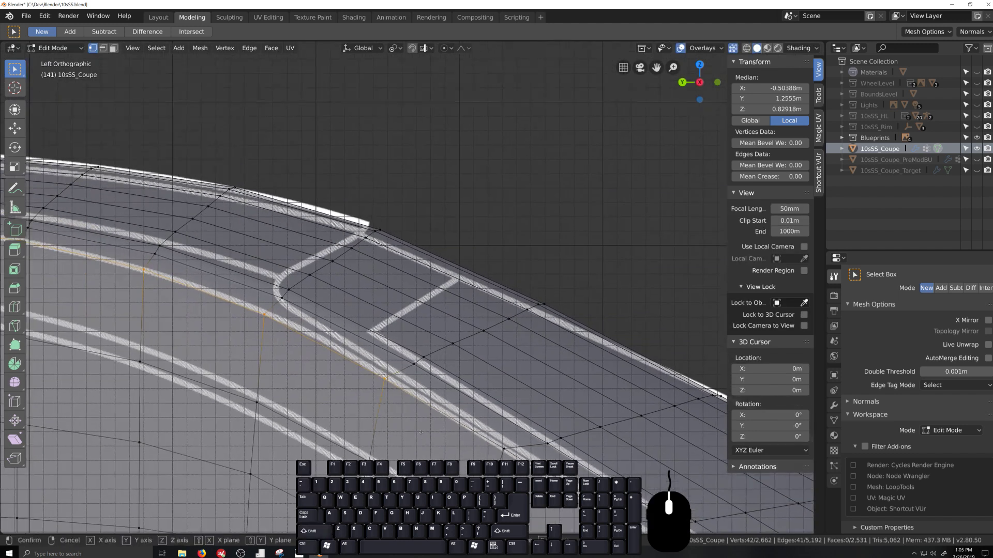
pyautogui.press('z')
pyautogui.click(427, 402)
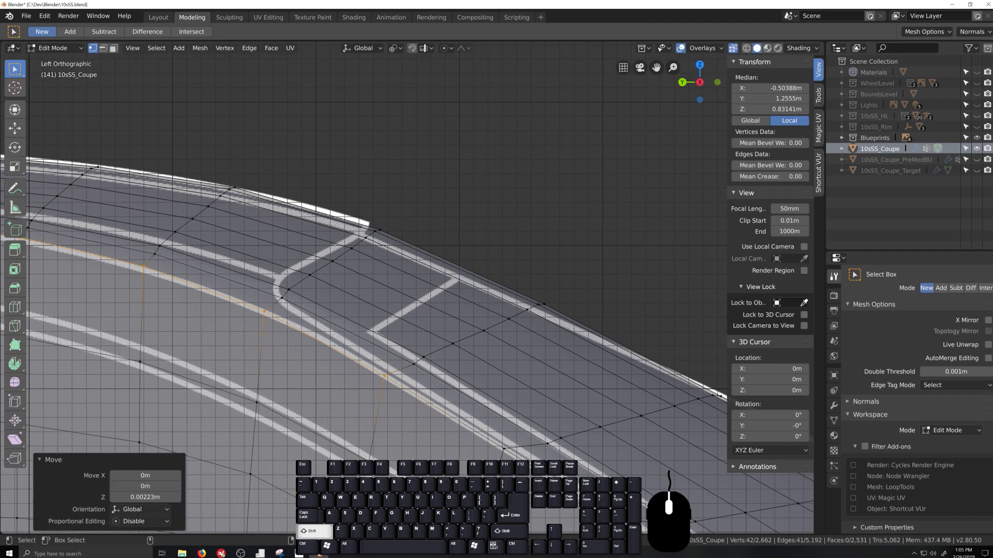
# Deselect the next two vertices at the windshield's top corner and move the remaining loop -0.00242 m along Z.
pyautogui.keyDown('shift'); pyautogui.click(384, 376); pyautogui.keyUp('shift')
pyautogui.keyDown('shift'); pyautogui.moveTo(384, 376); pyautogui.dragTo(539, 430, button='middle'); pyautogui.keyUp('shift')
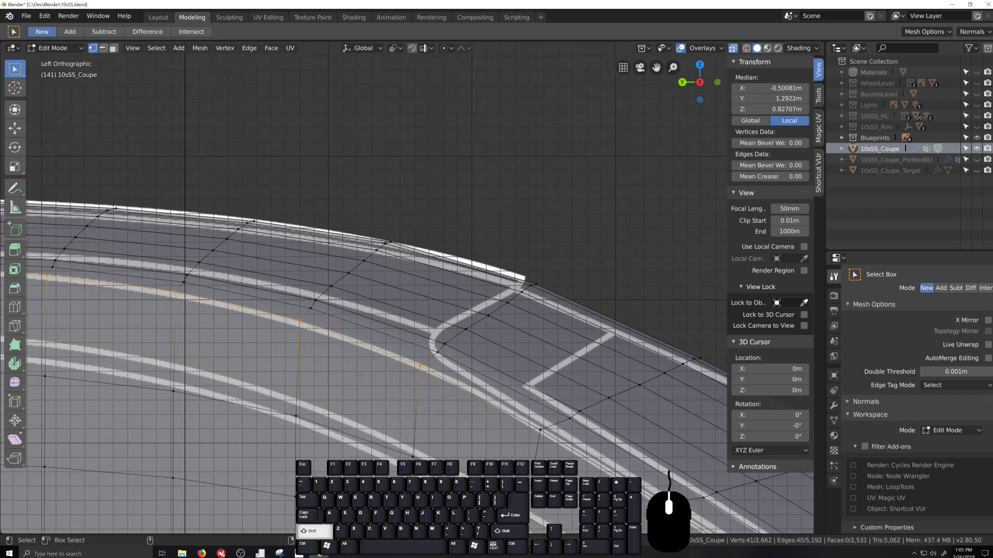
pyautogui.keyDown('shift'); pyautogui.click(419, 367); pyautogui.keyUp('shift')
pyautogui.moveTo(419, 367); pyautogui.dragTo(454, 375, button='middle')
pyautogui.press('ctrl+KP_3')
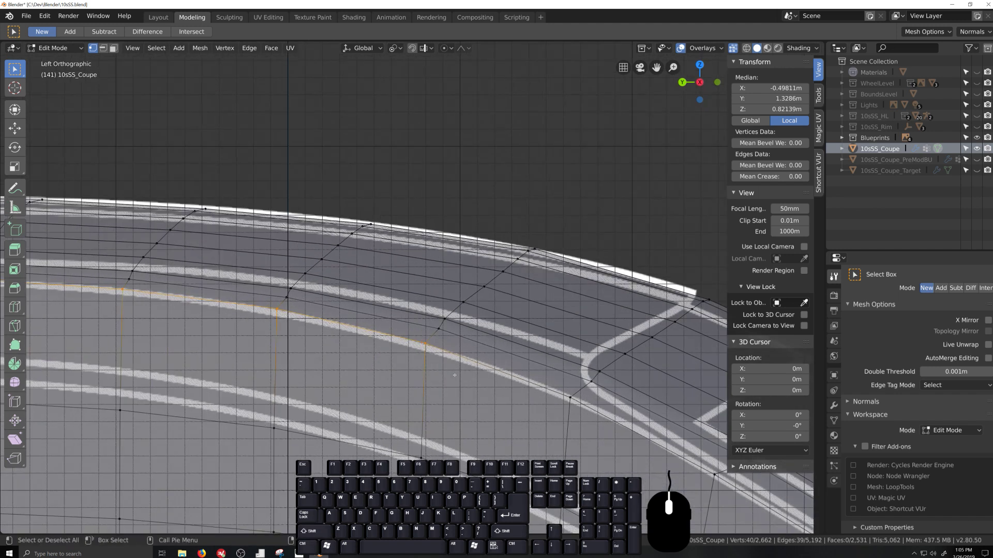
pyautogui.press('g')
pyautogui.press('z')
pyautogui.keyDown('shift'); pyautogui.click(454, 417); pyautogui.keyUp('shift')
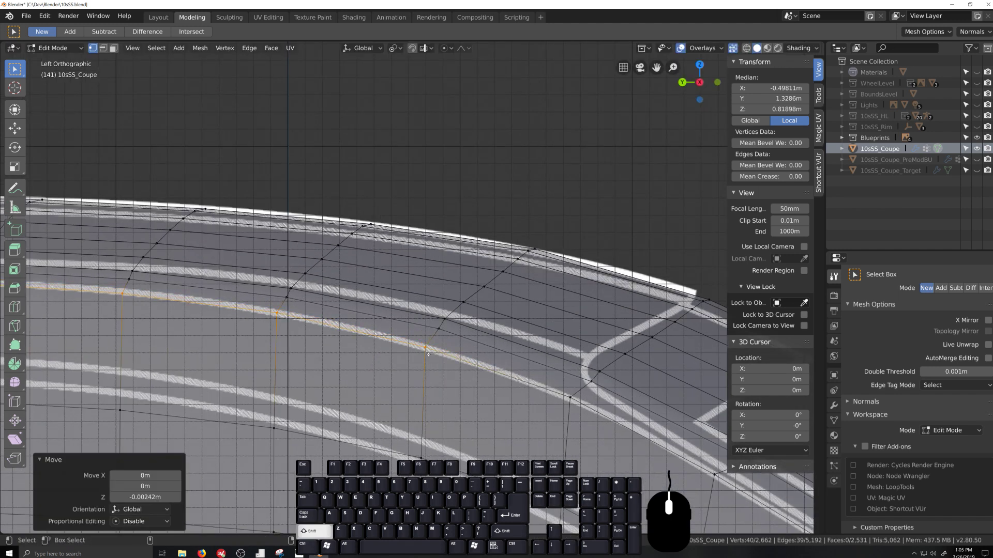
# Deselect the next two vertices along the front of the roof and move the remaining loop along Z onto the blueprint line.
pyautogui.keyDown('shift'); pyautogui.click(427, 352); pyautogui.keyUp('shift')
pyautogui.keyDown('shift'); pyautogui.moveTo(280, 321); pyautogui.dragTo(412, 344, button='middle'); pyautogui.keyUp('shift')
pyautogui.keyDown('shift'); pyautogui.click(485, 348); pyautogui.keyUp('shift')
pyautogui.press('g')
pyautogui.press('z')
pyautogui.click(427, 338)
# Deselect one more vertex near the roof's crest and move the remaining loop -0.000529 m along Z.
pyautogui.keyDown('shift'); pyautogui.click(427, 337); pyautogui.keyUp('shift')
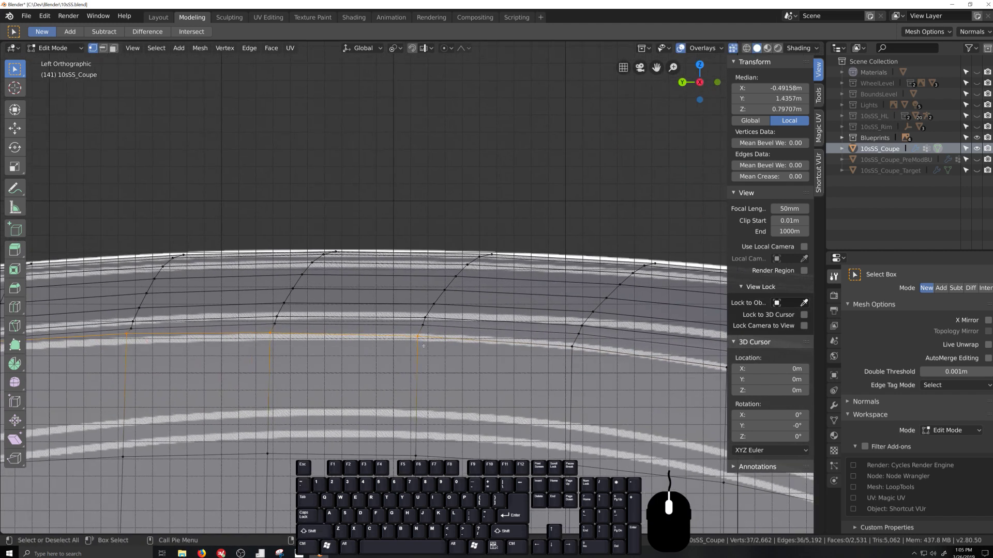
pyautogui.press('g')
pyautogui.press('z')
pyautogui.click(424, 355)
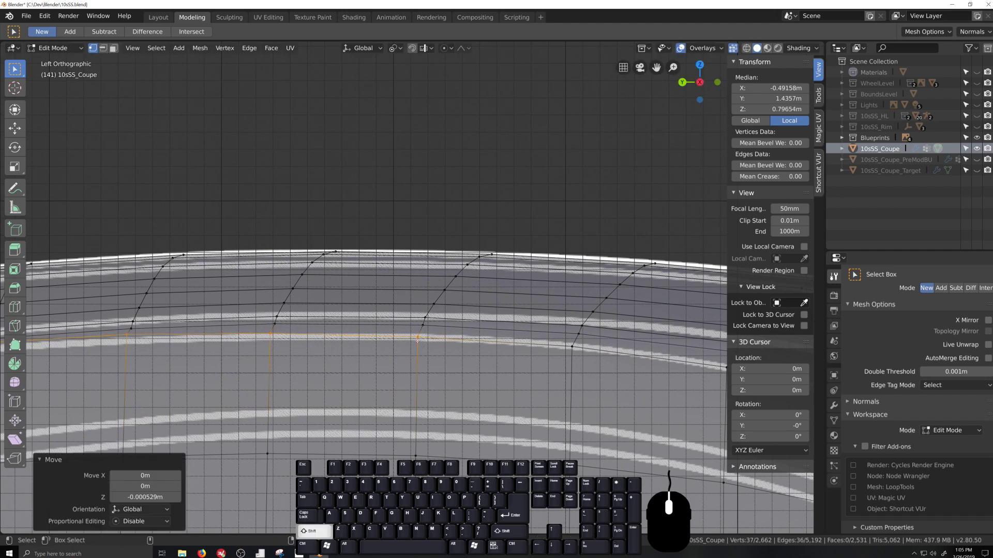
# Take the roof crest vertex out of the selection and adjust the remaining loop along Z to the blueprint line.
pyautogui.keyDown('shift'); pyautogui.click(419, 338); pyautogui.keyUp('shift')
pyautogui.keyDown('shift'); pyautogui.moveTo(418, 339); pyautogui.dragTo(539, 342, button='middle'); pyautogui.keyUp('shift')
pyautogui.press('g')
pyautogui.press('z')
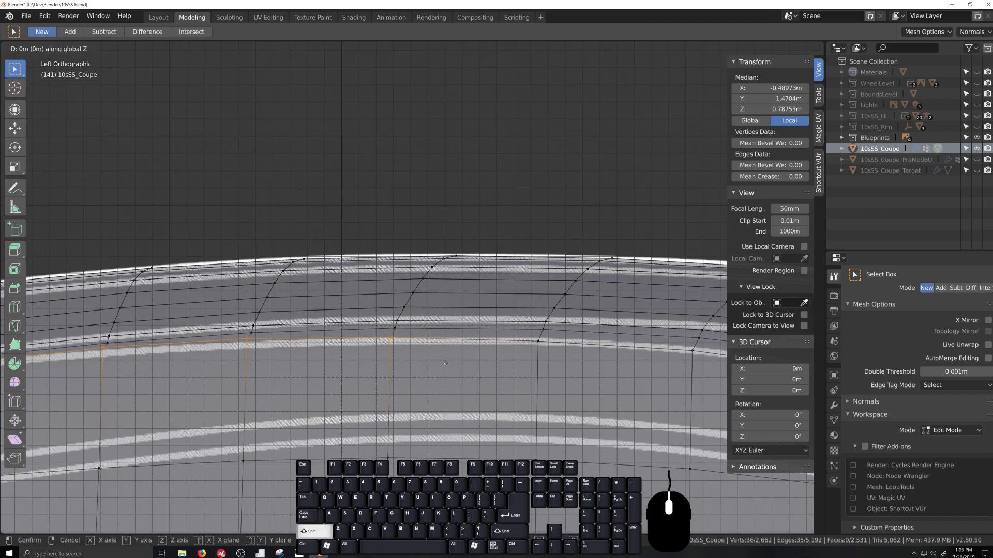
pyautogui.click(440, 396)
# Deselect the next vertex behind the roof crest and lower the remaining loop about 0.0017 m along Z.
pyautogui.keyDown('shift'); pyautogui.click(391, 343); pyautogui.keyUp('shift')
pyautogui.keyDown('shift'); pyautogui.moveTo(265, 363); pyautogui.dragTo(433, 368, button='middle'); pyautogui.keyUp('shift')
pyautogui.press('g')
pyautogui.press('z')
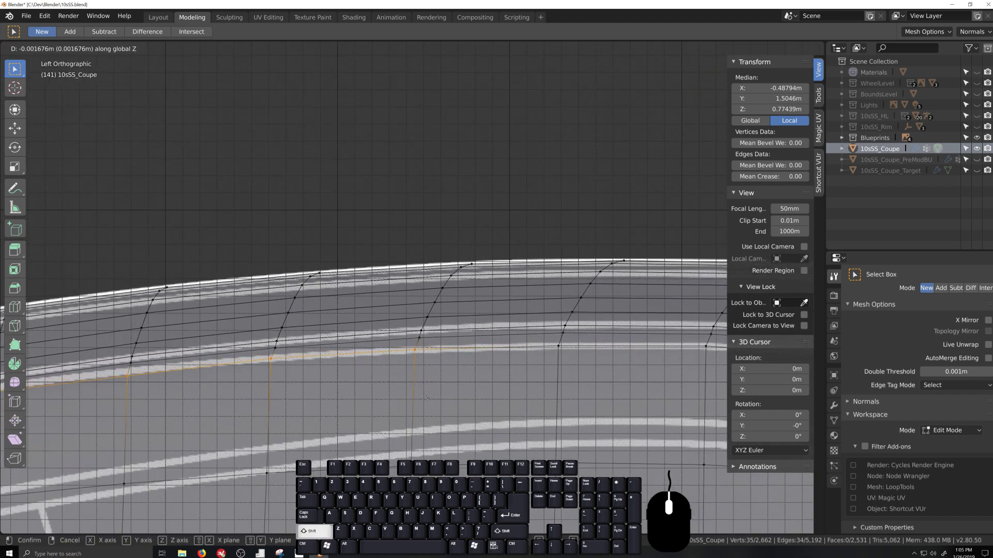
pyautogui.click(426, 399)
# Deselect the next two vertices down the rear roof slope and raise the remaining loop 0.00317 m along Z.
pyautogui.keyDown('shift'); pyautogui.click(427, 398); pyautogui.keyUp('shift')
pyautogui.keyDown('shift'); pyautogui.moveTo(427, 398); pyautogui.dragTo(465, 403, button='middle'); pyautogui.keyUp('shift')
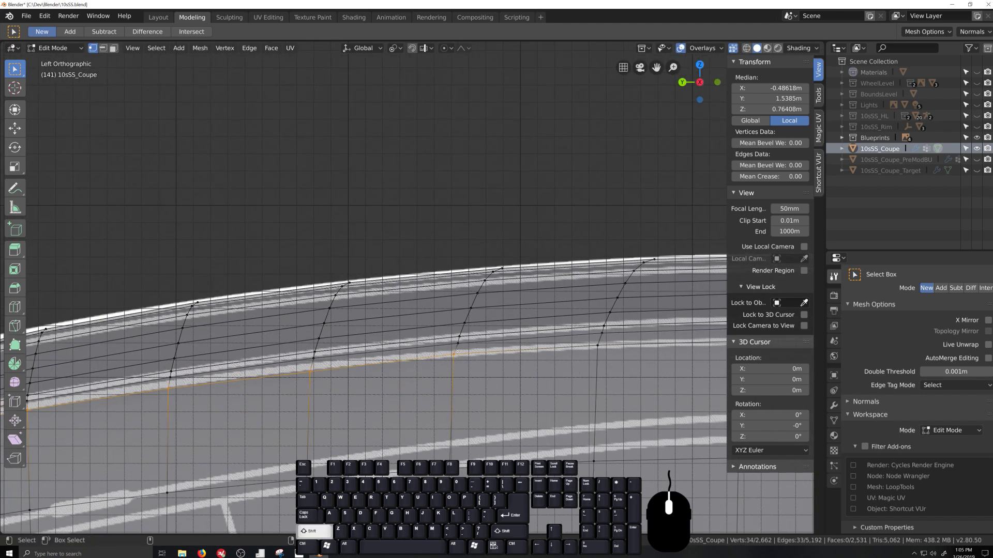
pyautogui.press('g')
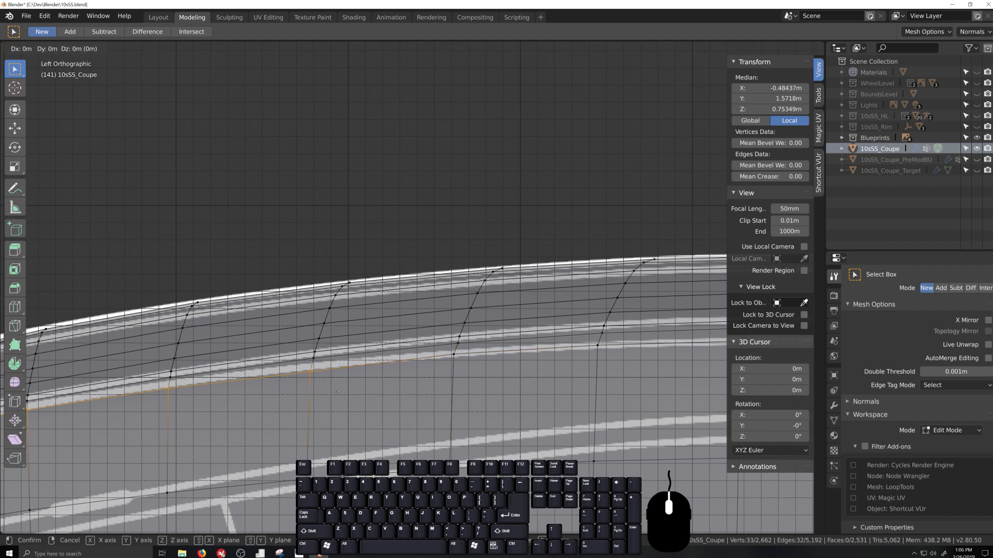
pyautogui.click(339, 386)
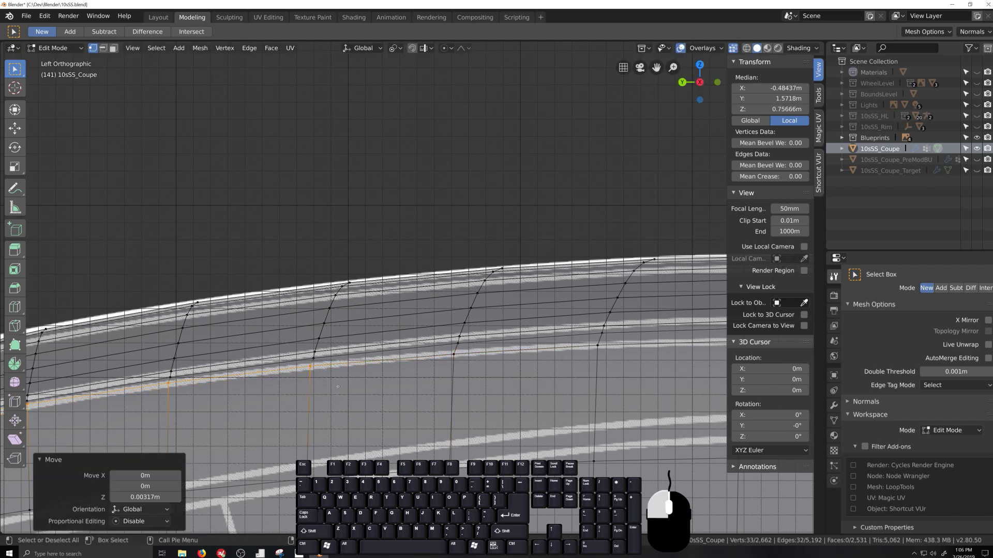
# Deselect the next two rear roof vertices one at a time, adjusting the remaining loop along Z to the blueprint line after each.
pyautogui.keyDown('shift'); pyautogui.click(339, 385); pyautogui.keyUp('shift')
pyautogui.keyDown('shift'); pyautogui.moveTo(339, 386); pyautogui.dragTo(564, 346, button='middle'); pyautogui.keyUp('shift')
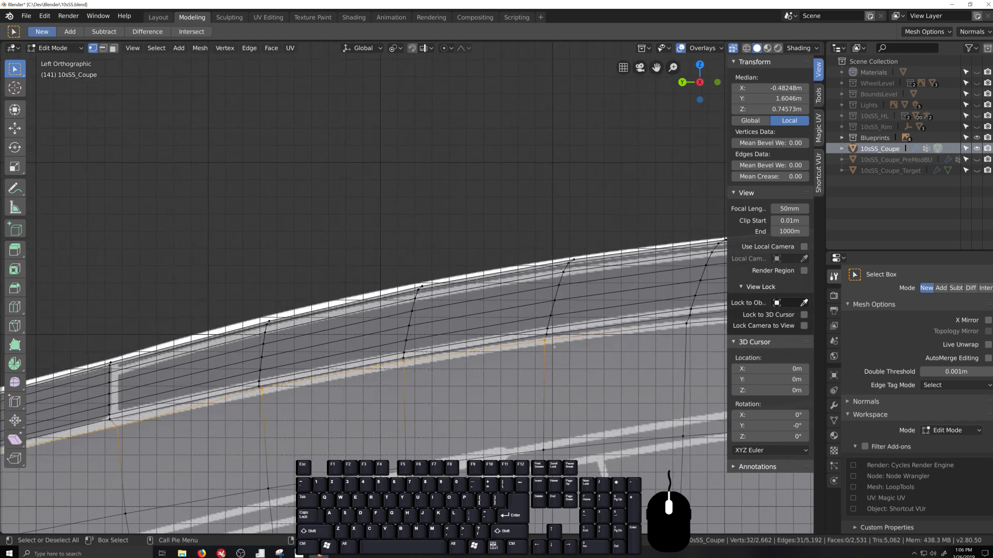
pyautogui.press('g')
pyautogui.press('z')
pyautogui.click(450, 379)
pyautogui.keyDown('shift'); pyautogui.click(450, 379); pyautogui.keyUp('shift')
pyautogui.keyDown('shift'); pyautogui.moveTo(450, 379); pyautogui.dragTo(529, 363, button='middle'); pyautogui.keyUp('shift')
pyautogui.press('g')
pyautogui.press('z')
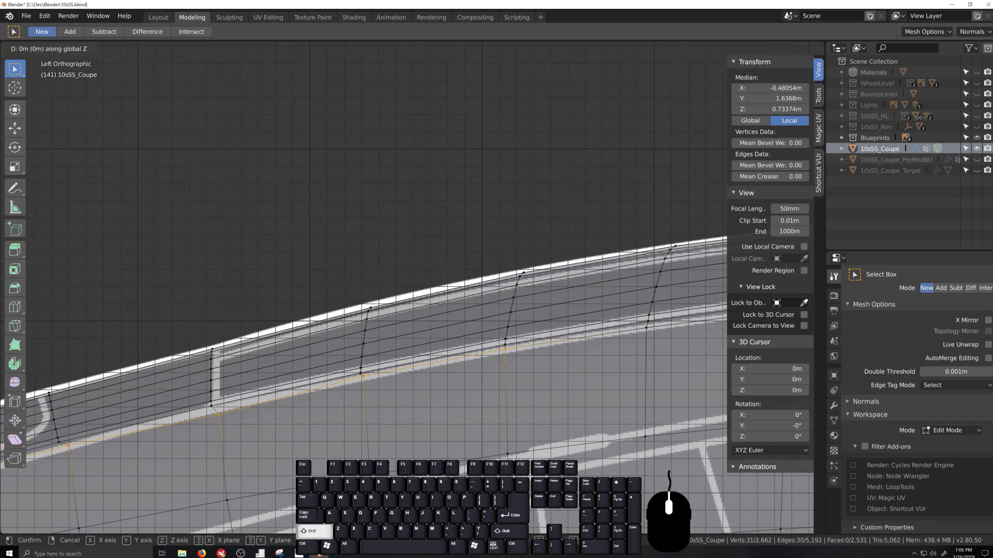
pyautogui.click(504, 372)
# Deselect the second vertex ahead of the vertical blueprint bar and adjust the remaining loop along Z.
pyautogui.keyDown('shift'); pyautogui.click(504, 351); pyautogui.keyUp('shift')
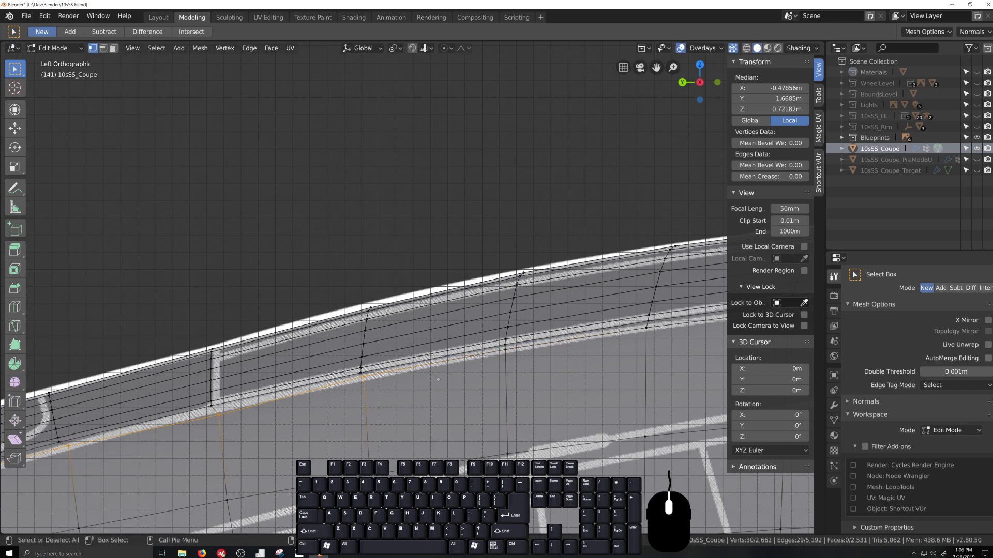
pyautogui.press('g')
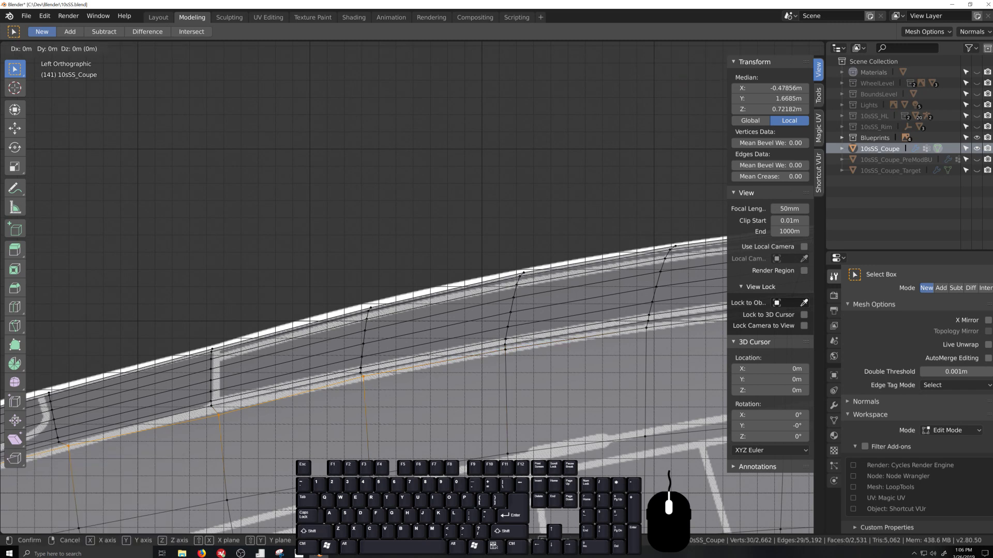
pyautogui.press('z')
pyautogui.keyDown('shift'); pyautogui.click(391, 383); pyautogui.keyUp('shift')
# Take the last vertex ahead of the vertical blueprint bar out of the selection and raise the remaining loop along Z.
pyautogui.keyDown('shift'); pyautogui.click(368, 379); pyautogui.keyUp('shift')
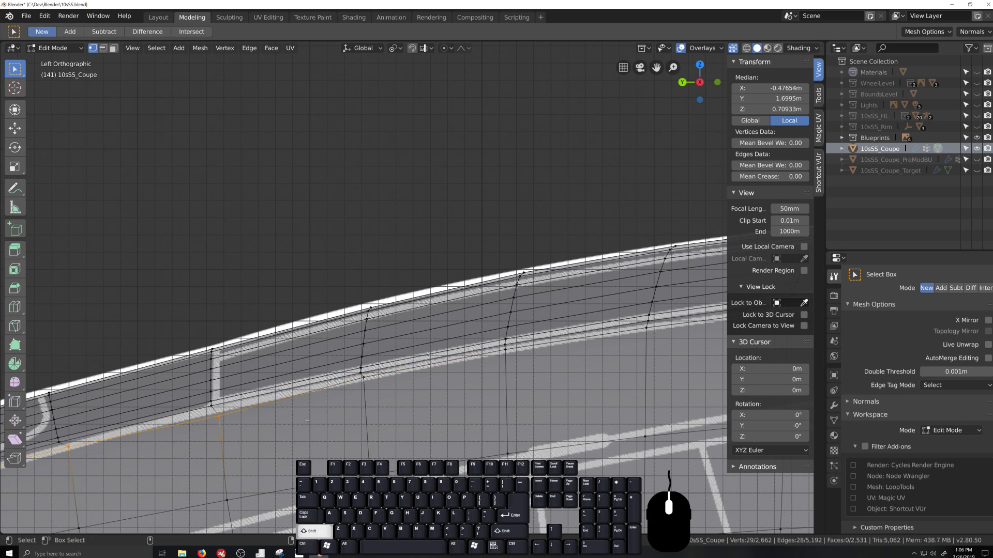
pyautogui.keyDown('shift'); pyautogui.moveTo(386, 398); pyautogui.dragTo(458, 400, button='middle'); pyautogui.keyUp('shift')
pyautogui.press('g')
pyautogui.press('z')
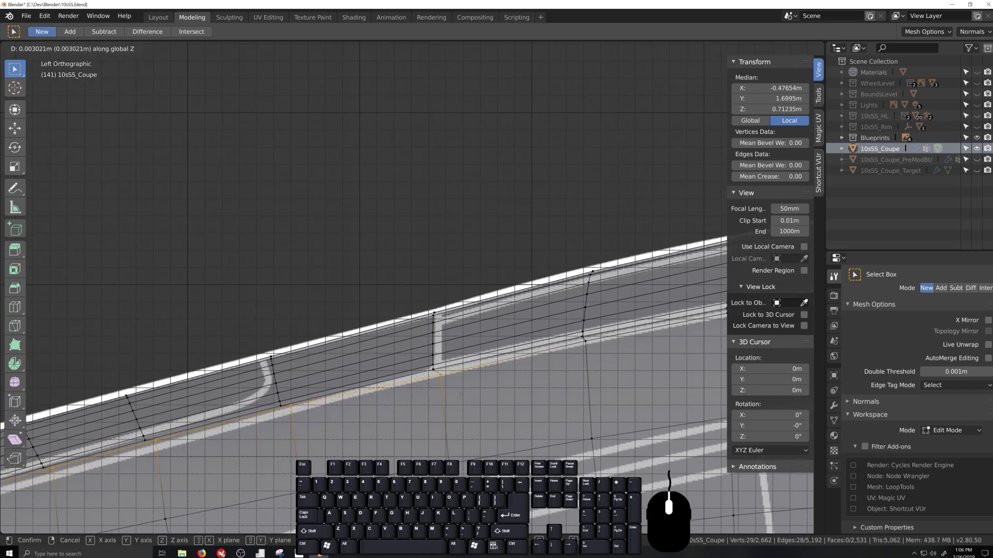
pyautogui.click(460, 394)
# Deselect the vertex at the vertical blueprint bar and lower the remaining loop about 0.0045 m along Z.
pyautogui.keyDown('shift'); pyautogui.click(437, 395); pyautogui.keyUp('shift')
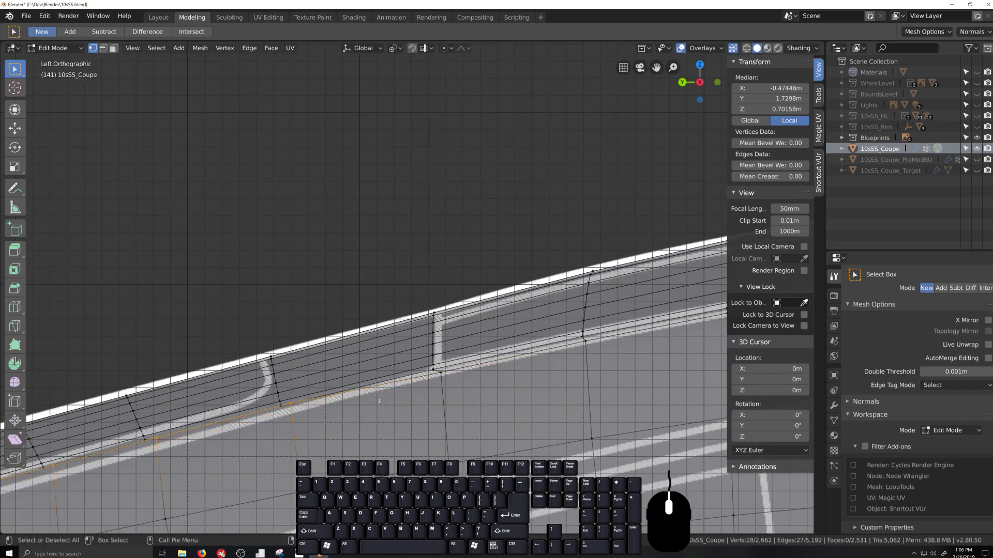
pyautogui.press('g')
pyautogui.press('z')
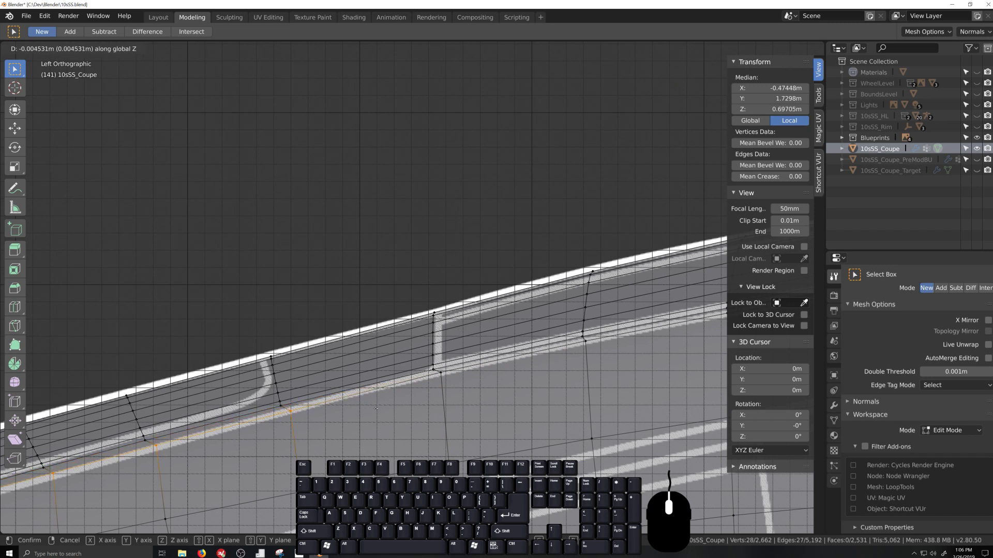
pyautogui.click(376, 409)
# Deselect the vertex below the curved end of the blueprint outline and lower the remaining loop slightly along Z.
pyautogui.keyDown('shift'); pyautogui.click(290, 411); pyautogui.keyUp('shift')
pyautogui.keyDown('shift'); pyautogui.moveTo(239, 436); pyautogui.dragTo(531, 359, button='middle'); pyautogui.keyUp('shift')
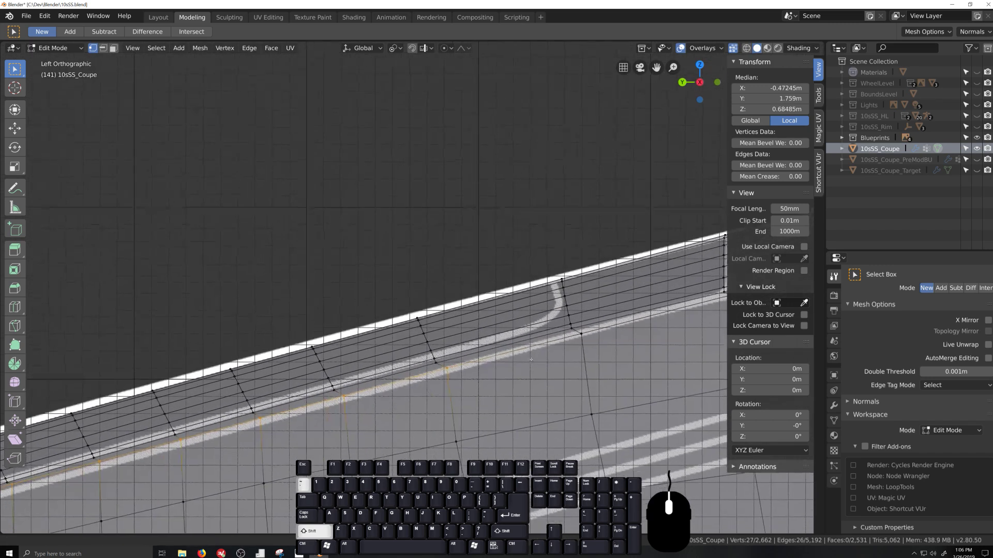
pyautogui.press('g')
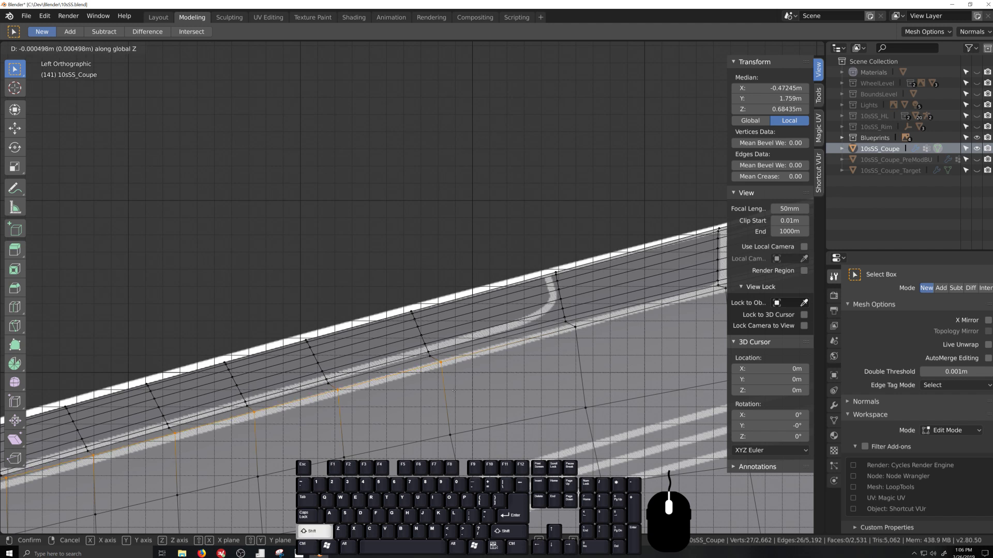
pyautogui.click(448, 400)
# Deselect the first vertex behind the curved blueprint outline and lower the remaining loop about 0.00048 m along Z.
pyautogui.keyDown('shift'); pyautogui.click(441, 364); pyautogui.keyUp('shift')
pyautogui.keyDown('shift'); pyautogui.moveTo(361, 401); pyautogui.dragTo(506, 358, button='middle'); pyautogui.keyUp('shift')
pyautogui.press('g')
pyautogui.press('z')
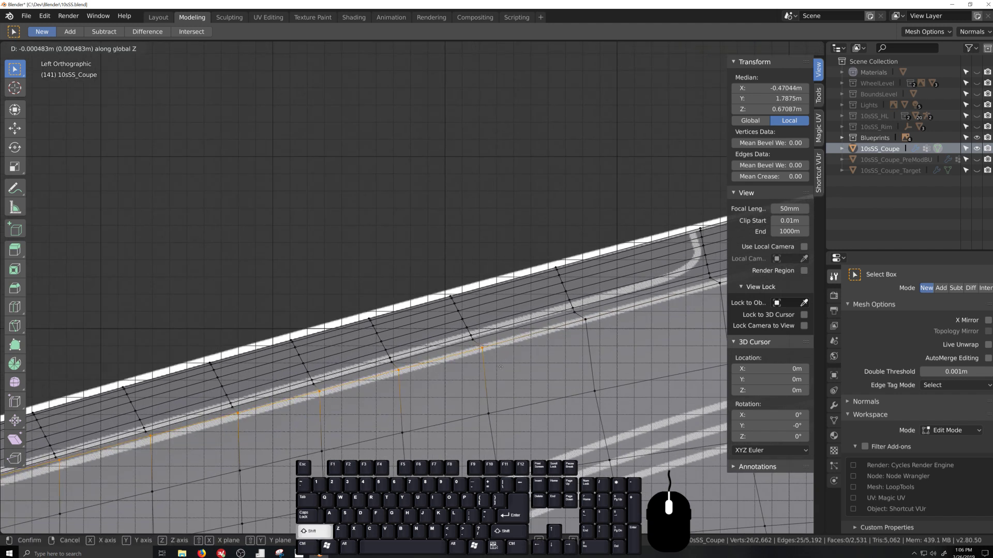
pyautogui.click(500, 367)
# Deselect the second vertex behind the curved blueprint outline and adjust the remaining loop along Z to the line.
pyautogui.keyDown('shift'); pyautogui.click(482, 349); pyautogui.keyUp('shift')
pyautogui.press('g')
pyautogui.press('z')
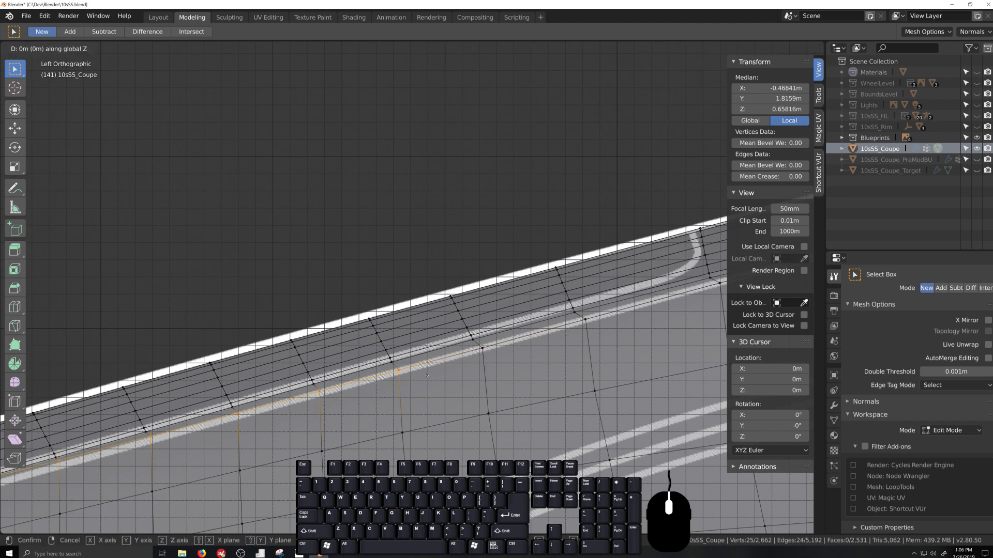
pyautogui.click(420, 387)
# Deselect one more vertex down the rear slope and lower the remaining loop about 0.00059 m along Z.
pyautogui.keyDown('shift'); pyautogui.click(399, 371); pyautogui.keyUp('shift')
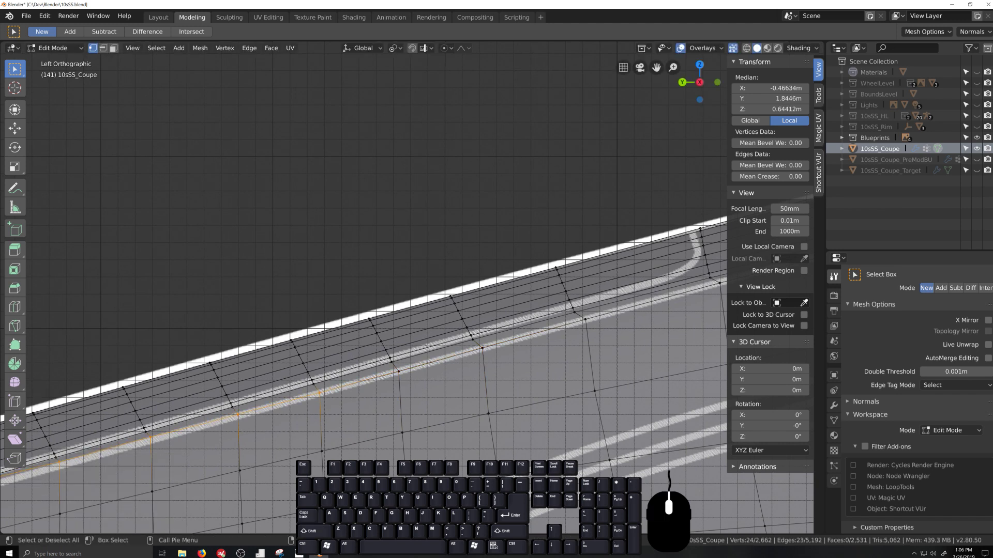
pyautogui.press('g')
pyautogui.press('z')
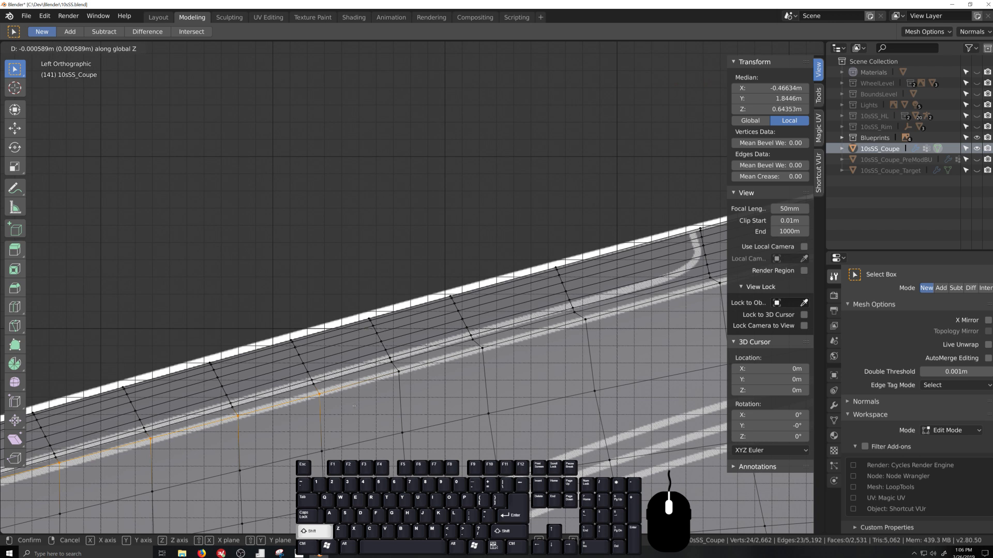
pyautogui.click(354, 406)
# Take the next rear slope vertex out of the selection and fit the remaining loop to the blueprint line along Z.
pyautogui.keyDown('shift'); pyautogui.click(354, 406); pyautogui.keyUp('shift')
pyautogui.keyDown('shift'); pyautogui.moveTo(354, 406); pyautogui.dragTo(515, 354, button='middle'); pyautogui.keyUp('shift')
pyautogui.press('g')
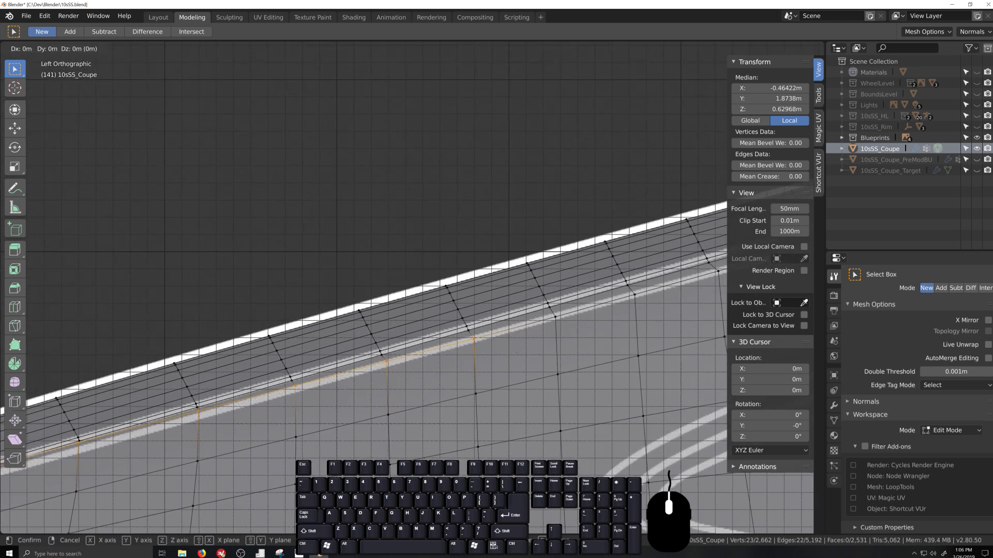
pyautogui.press('z')
pyautogui.click(515, 355)
# Deselect the following rear slope vertex and lower the remaining loop about 0.00077 m along Z.
pyautogui.keyDown('shift'); pyautogui.click(474, 340); pyautogui.keyUp('shift')
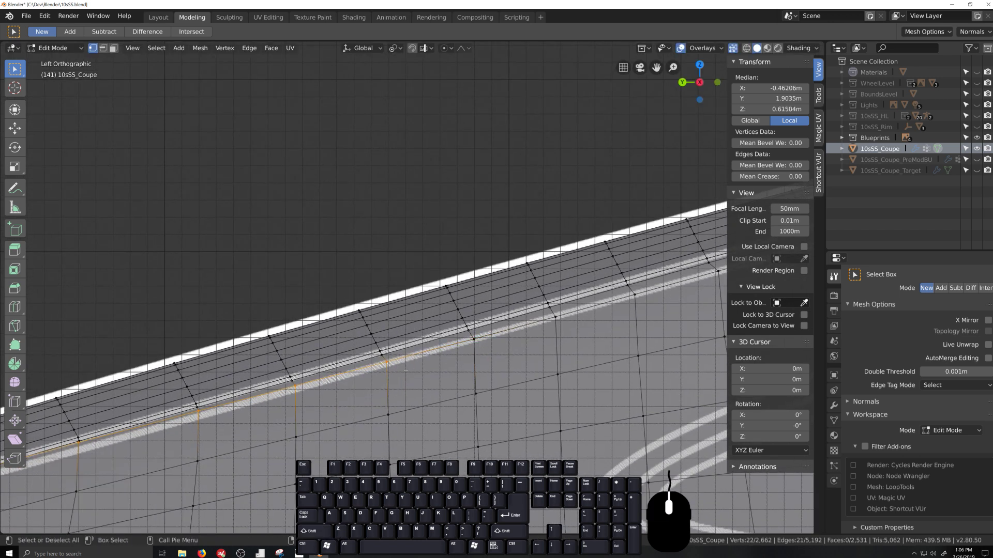
pyautogui.press('g')
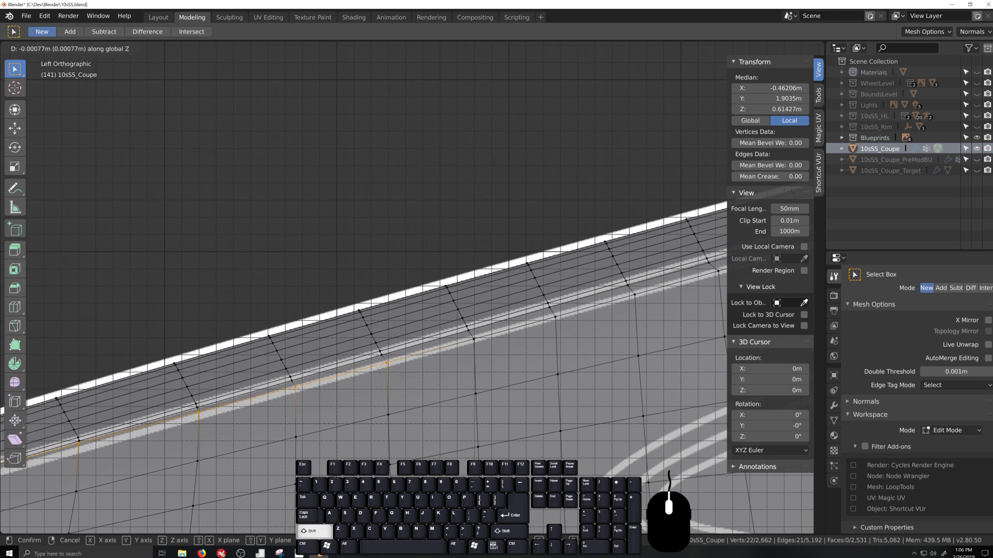
pyautogui.click(403, 376)
# Deselect another vertex down the rear slope and lower the remaining loop 0.000816 m along Z.
pyautogui.keyDown('shift'); pyautogui.click(402, 377); pyautogui.keyUp('shift')
pyautogui.keyDown('shift'); pyautogui.moveTo(402, 376); pyautogui.dragTo(432, 357, button='middle'); pyautogui.keyUp('shift')
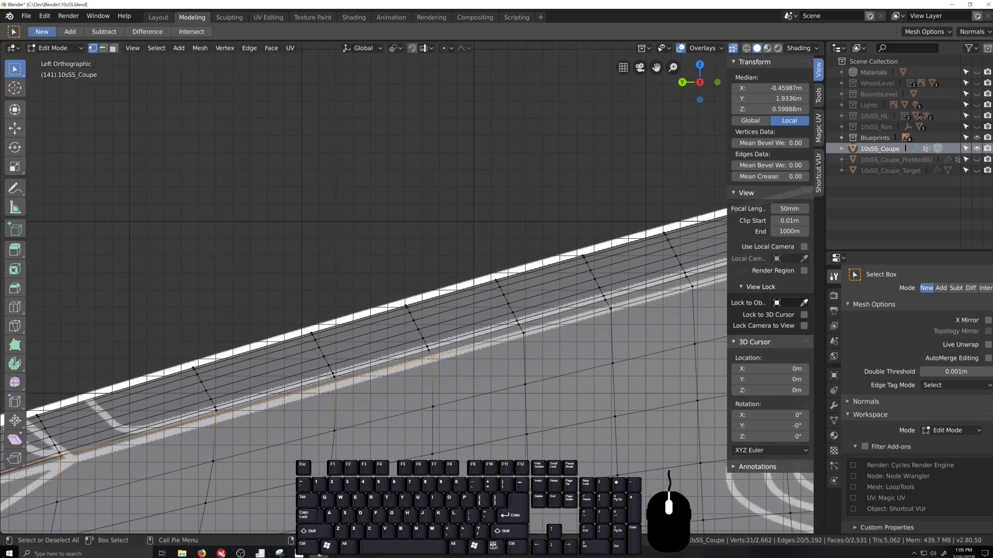
pyautogui.press('g')
pyautogui.press('z')
pyautogui.keyDown('shift'); pyautogui.click(433, 358); pyautogui.keyUp('shift')
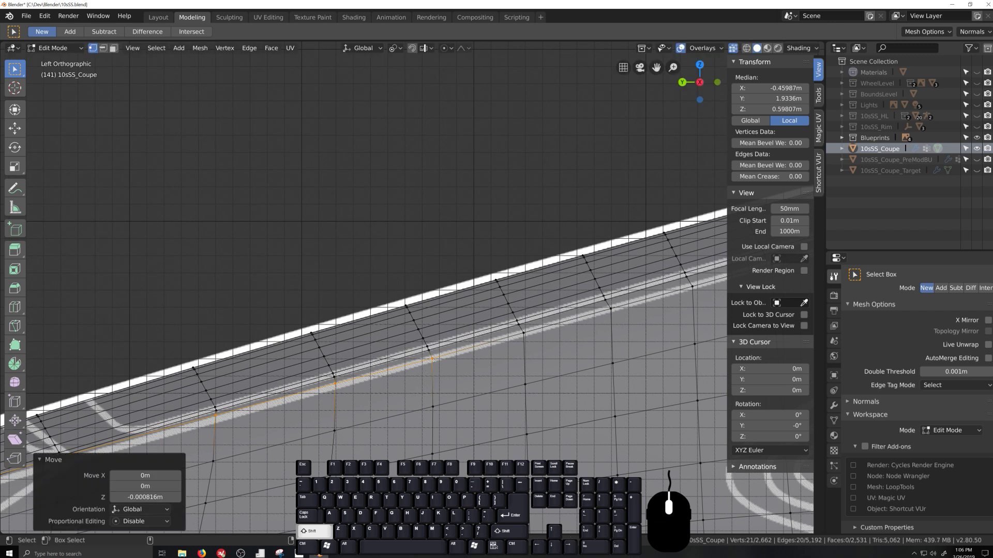
# Deselect the next vertex toward the tail and adjust the remaining loop along Z to the blueprint line.
pyautogui.keyDown('shift'); pyautogui.click(432, 358); pyautogui.keyUp('shift')
pyautogui.press('g')
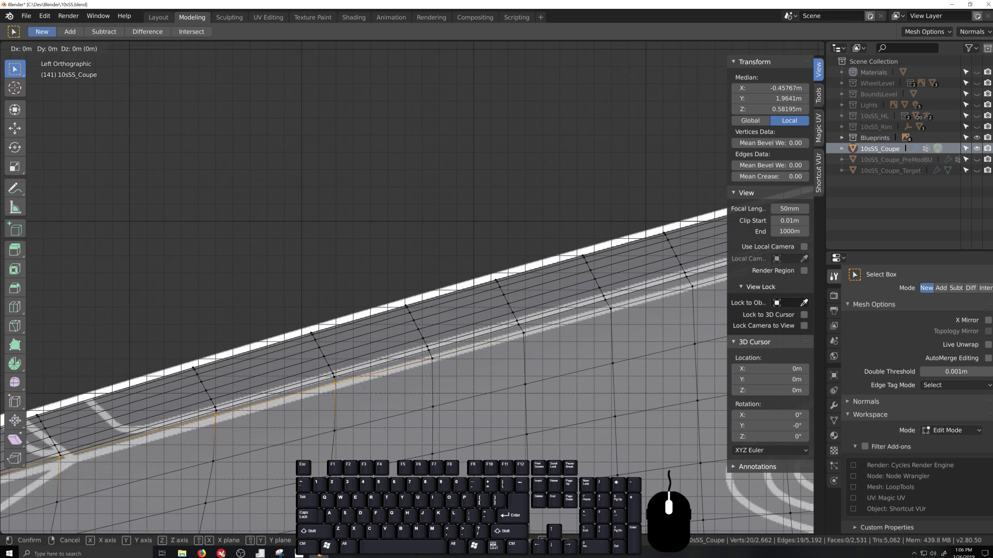
pyautogui.press('z')
pyautogui.keyDown('shift'); pyautogui.click(343, 402); pyautogui.keyUp('shift')
# Select only the last rail vertex ahead of the rear blueprint line junction, move it along Z onto the line, and clear the selection.
pyautogui.keyDown('shift'); pyautogui.click(339, 393); pyautogui.keyUp('shift')
pyautogui.keyDown('shift'); pyautogui.moveTo(310, 398); pyautogui.dragTo(537, 361, button='middle'); pyautogui.keyUp('shift')
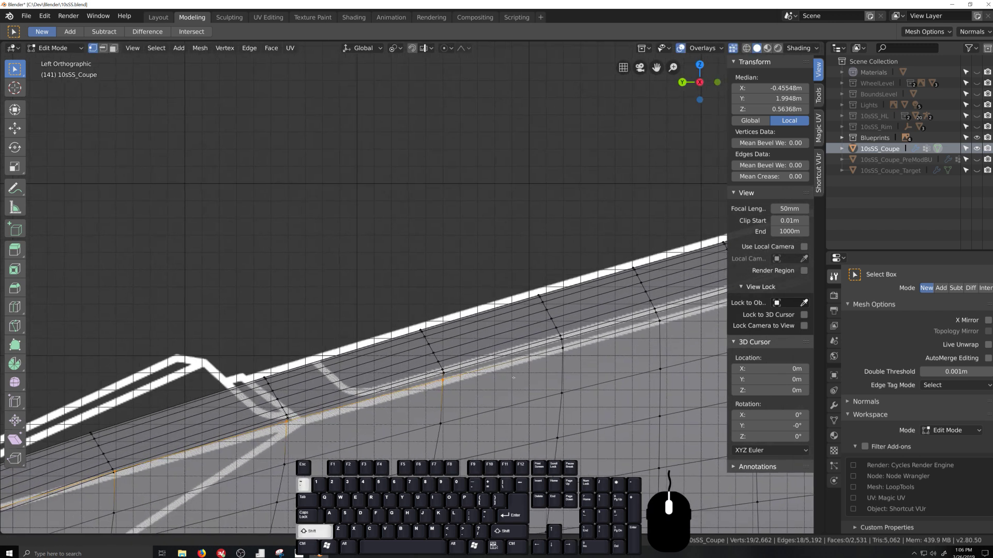
pyautogui.click(448, 385)
pyautogui.press('g')
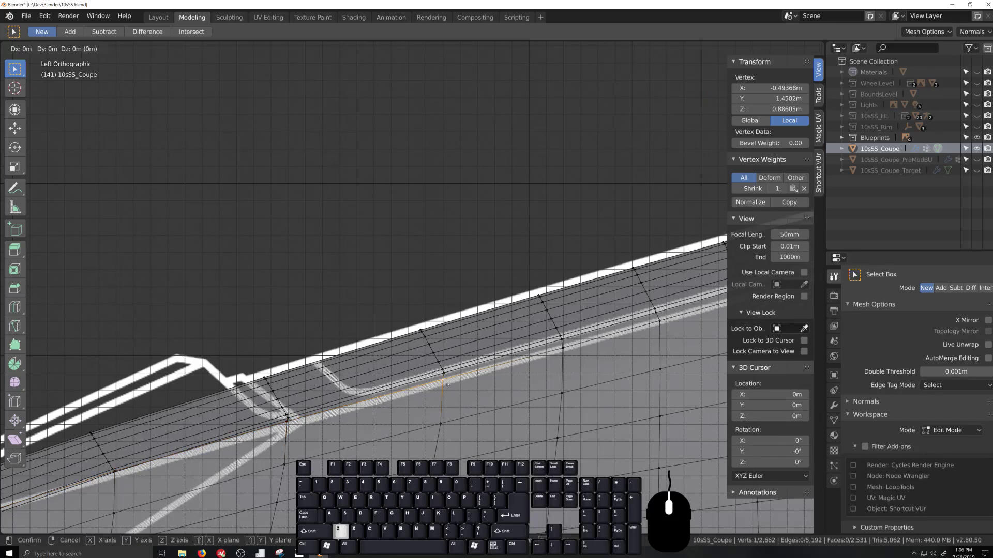
pyautogui.press('z')
pyautogui.click(443, 404)
pyautogui.hotkey('alt', 'a')
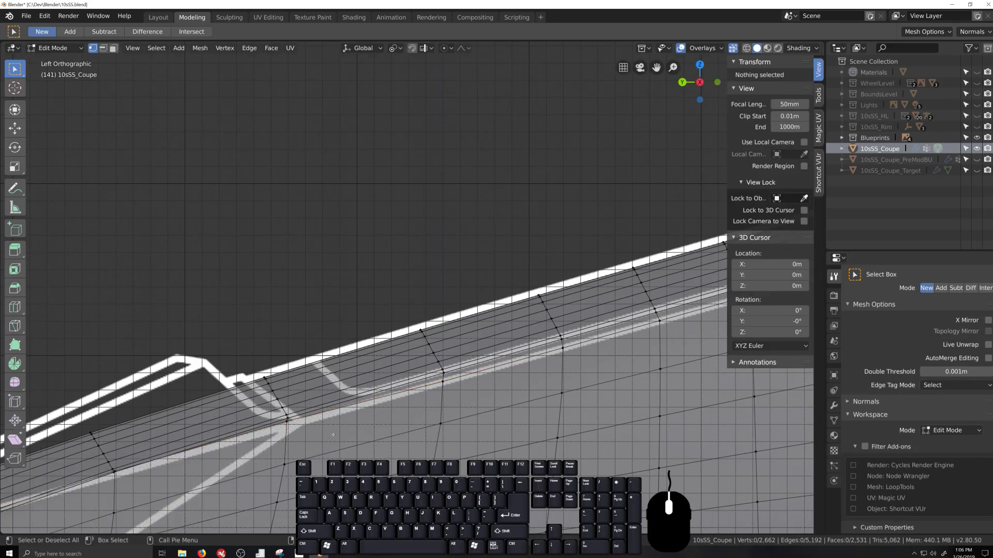
# Select the rail vertex where the rear blueprint lines meet and lower it 0.00242 m along Z.
pyautogui.keyDown('shift'); pyautogui.moveTo(442, 404); pyautogui.dragTo(625, 347, button='middle'); pyautogui.keyUp('shift')
pyautogui.click(483, 387)
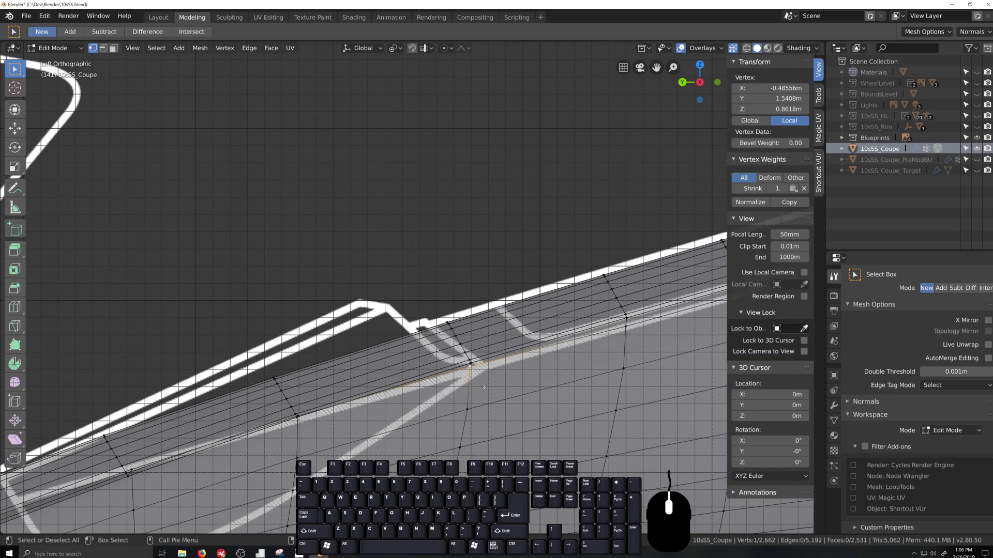
pyautogui.press('g')
pyautogui.click(481, 391)
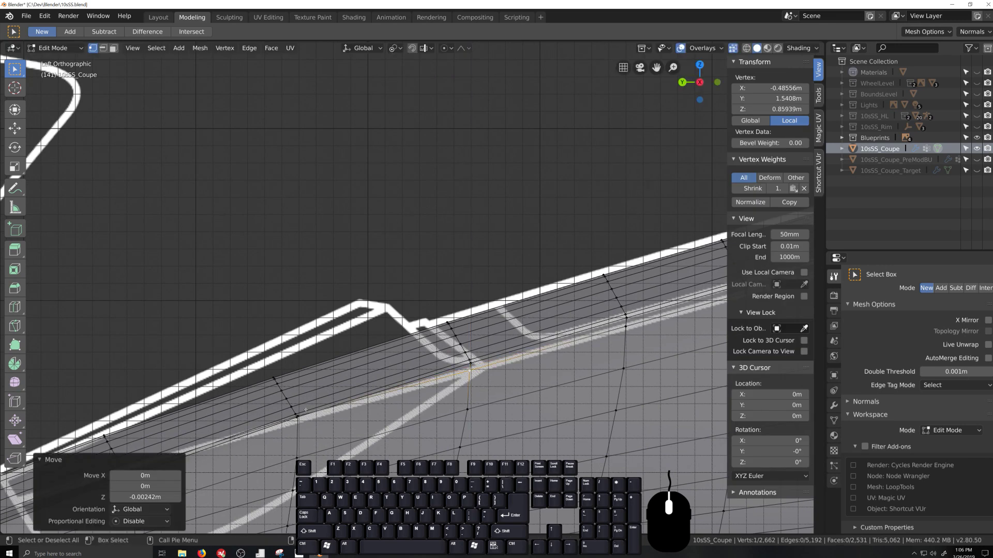
# Select the single rail vertex just behind the blueprint line junction and lower it 0.00242 m along Z.
pyautogui.keyDown('alt'); pyautogui.click(322, 416); pyautogui.keyUp('alt')
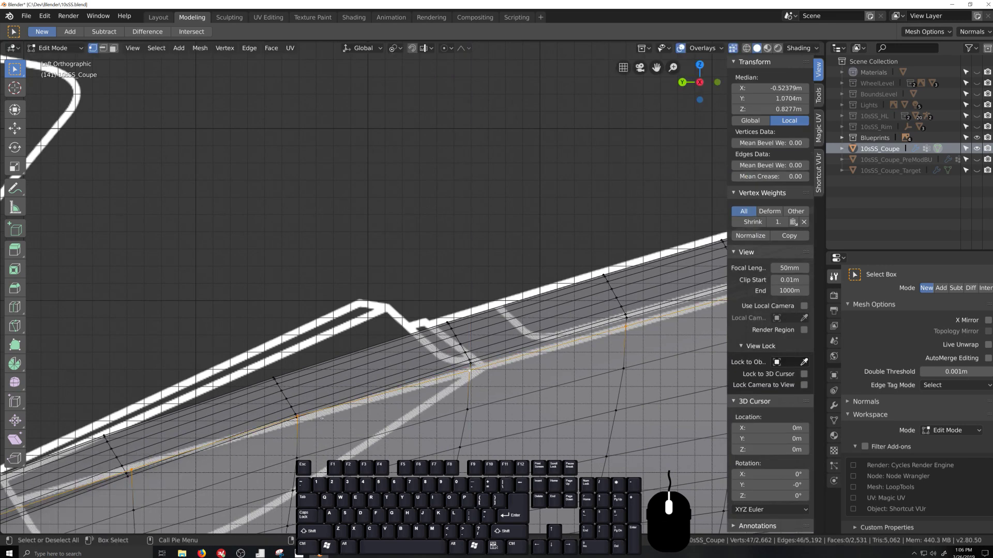
pyautogui.click(298, 417)
pyautogui.press('g')
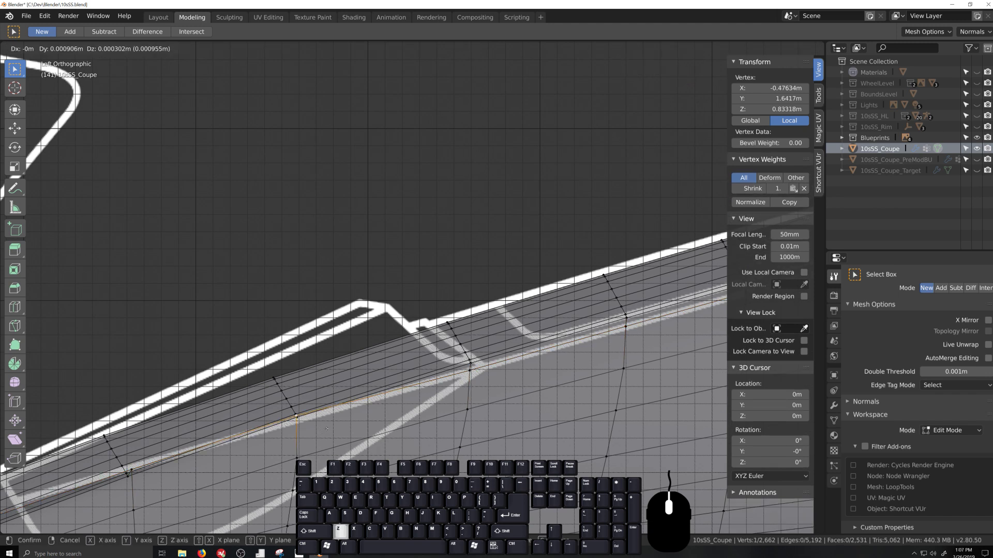
pyautogui.press('z')
pyautogui.click(325, 431)
# Select the following rail vertex toward the tail and raise it 0.00136 m along Z.
pyautogui.keyDown('shift'); pyautogui.moveTo(296, 406); pyautogui.dragTo(364, 396, button='middle'); pyautogui.keyUp('shift')
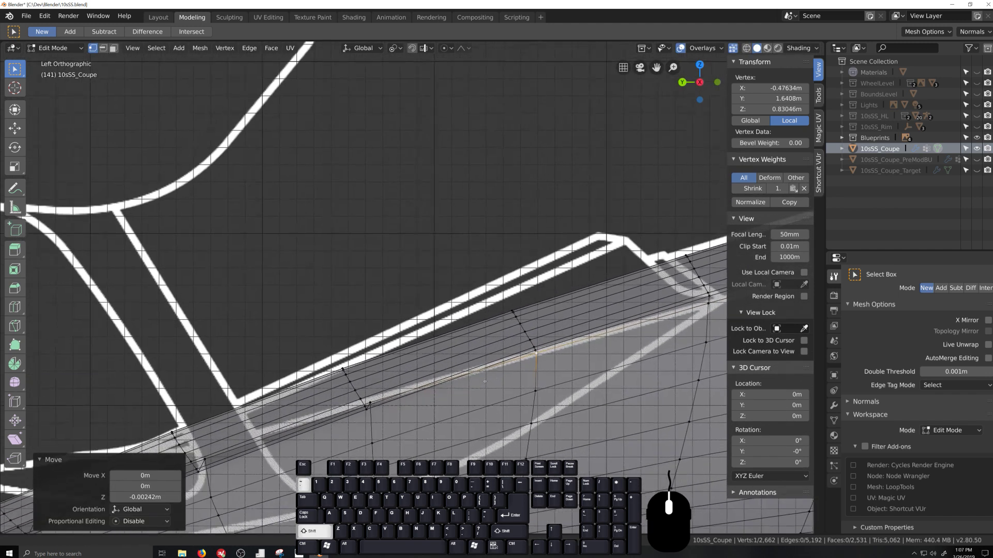
pyautogui.click(370, 402)
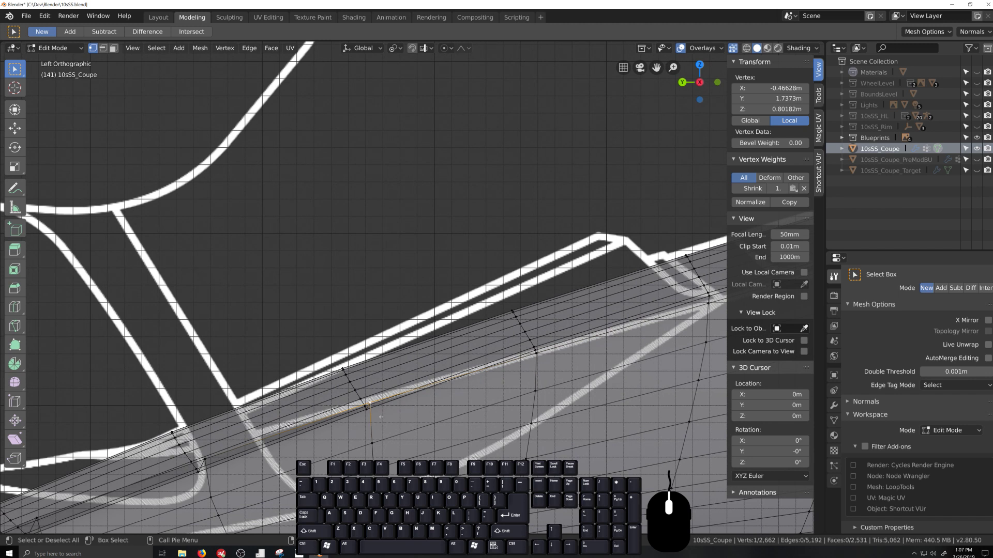
pyautogui.press('g')
pyautogui.press('z')
pyautogui.click(381, 415)
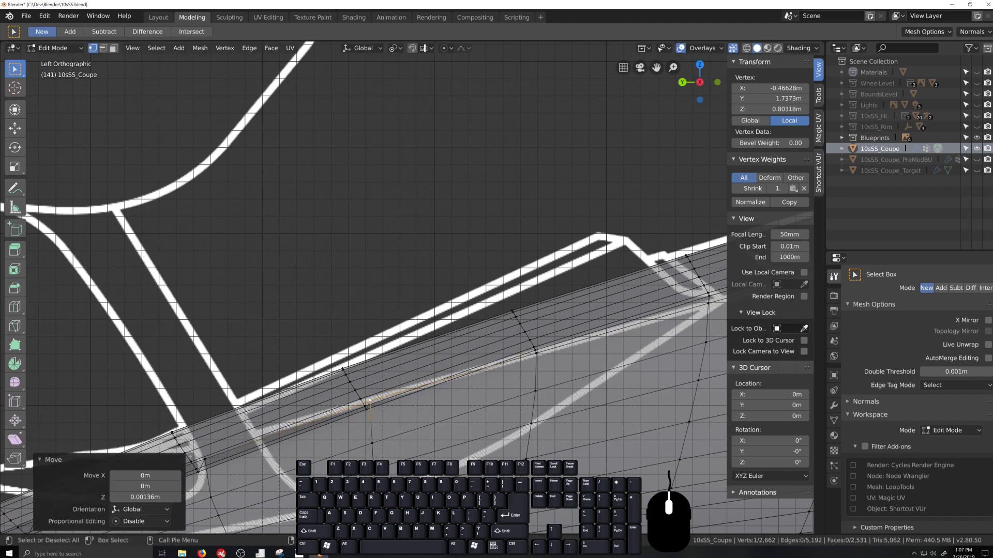
# Select the next rail vertex toward the tail and raise it along Z to 0.77194 m.
pyautogui.click(206, 458)
pyautogui.keyDown('shift'); pyautogui.moveTo(215, 488); pyautogui.dragTo(374, 446, button='middle'); pyautogui.keyUp('shift')
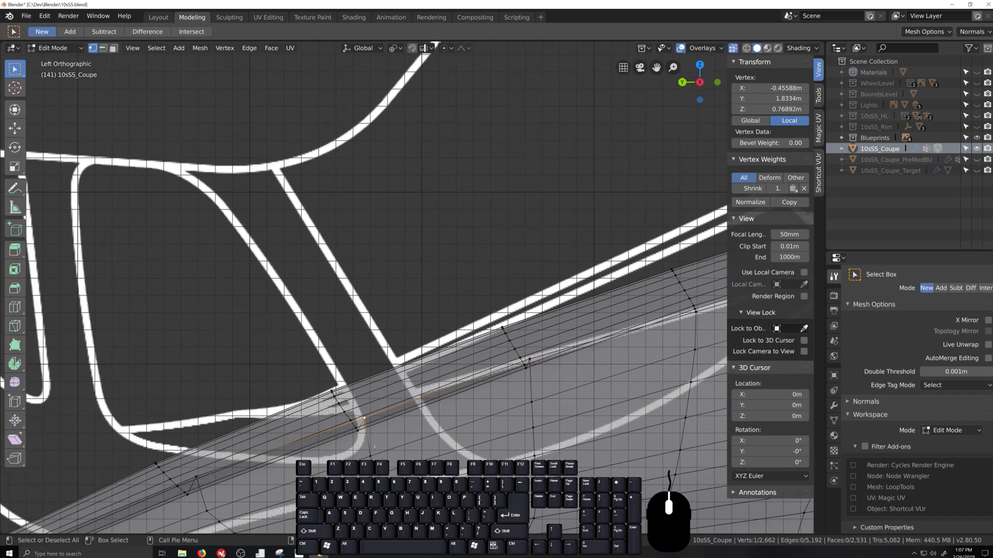
pyautogui.press('g')
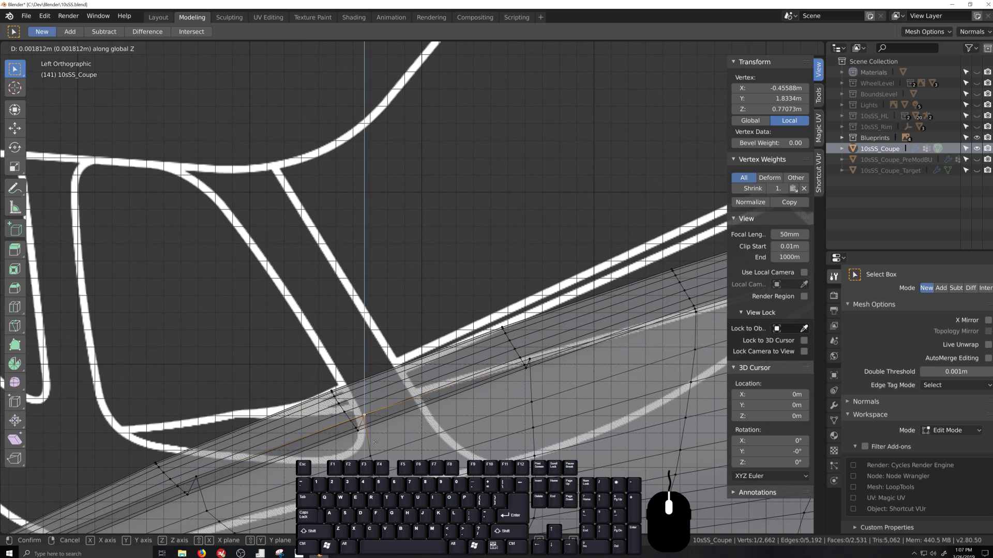
pyautogui.click(376, 440)
# Examine the shape of the rail line and rear body surface from several angles, in both object and edit mode.
pyautogui.moveTo(376, 440); pyautogui.dragTo(585, 409, button='middle')
pyautogui.scroll(-5, 507, 406)
pyautogui.moveTo(416, 399); pyautogui.dragTo(432, 271, button='middle')
pyautogui.press('Tab')
pyautogui.scroll(4, 461, 331)
pyautogui.press('Tab')
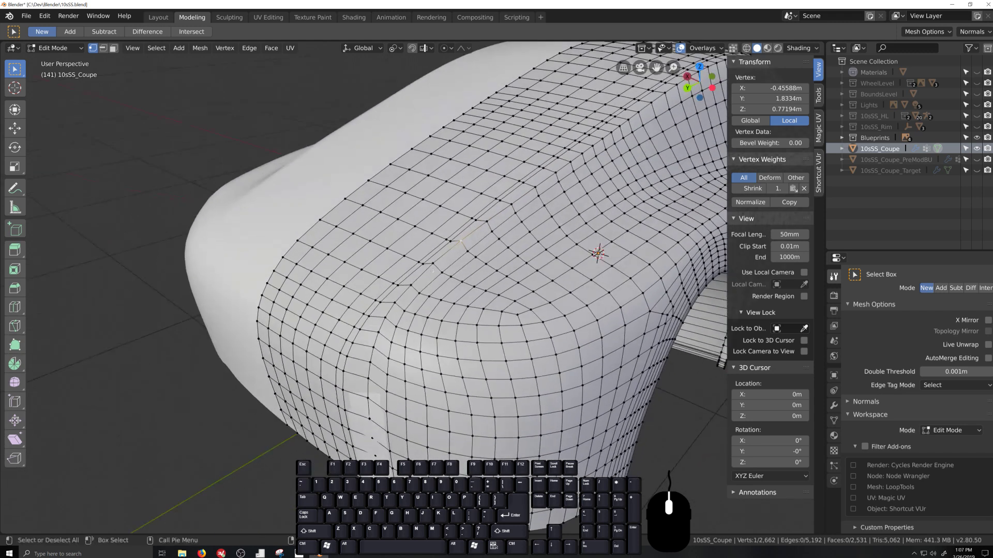
pyautogui.scroll(-4, 432, 271)
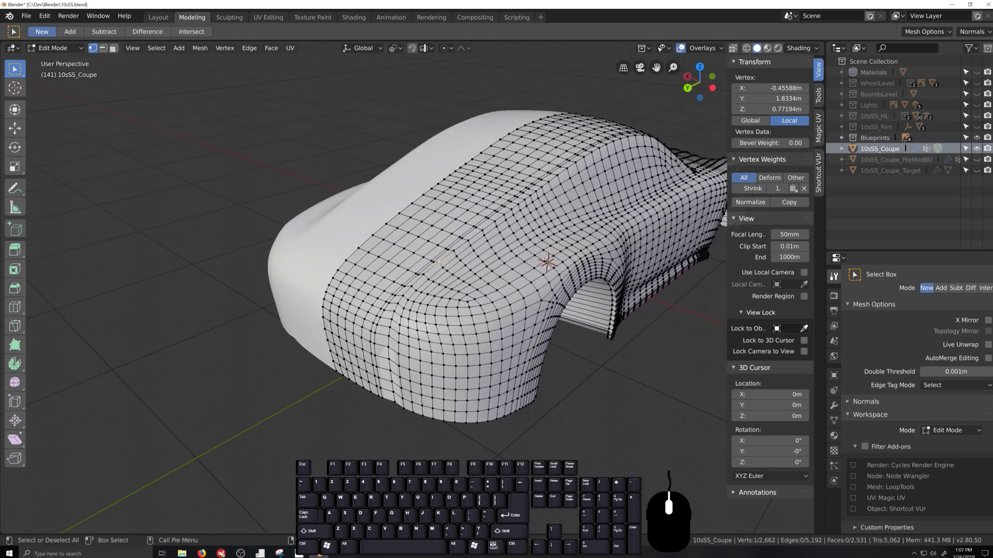
pyautogui.moveTo(428, 325); pyautogui.dragTo(496, 373, button='middle')
pyautogui.scroll(5, 475, 337)
pyautogui.moveTo(595, 246); pyautogui.dragTo(547, 307, button='middle')
pyautogui.scroll(-8, 461, 320)
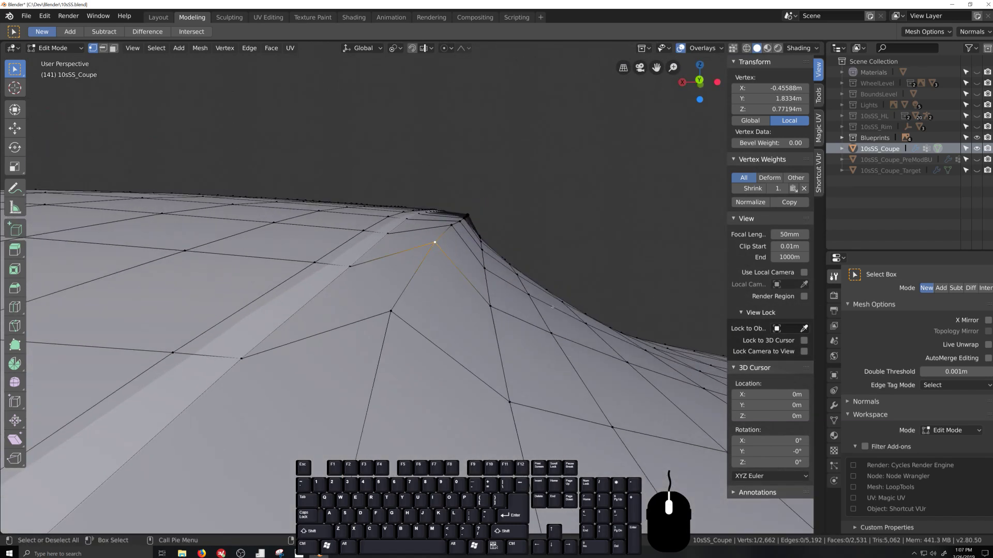
pyautogui.moveTo(461, 319); pyautogui.dragTo(404, 318, button='middle')
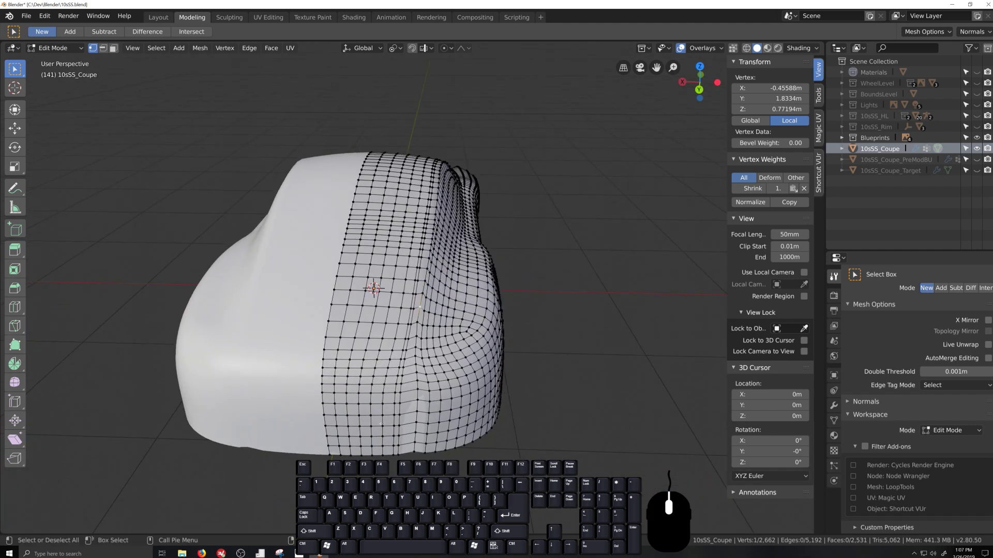
pyautogui.scroll(3, 407, 447)
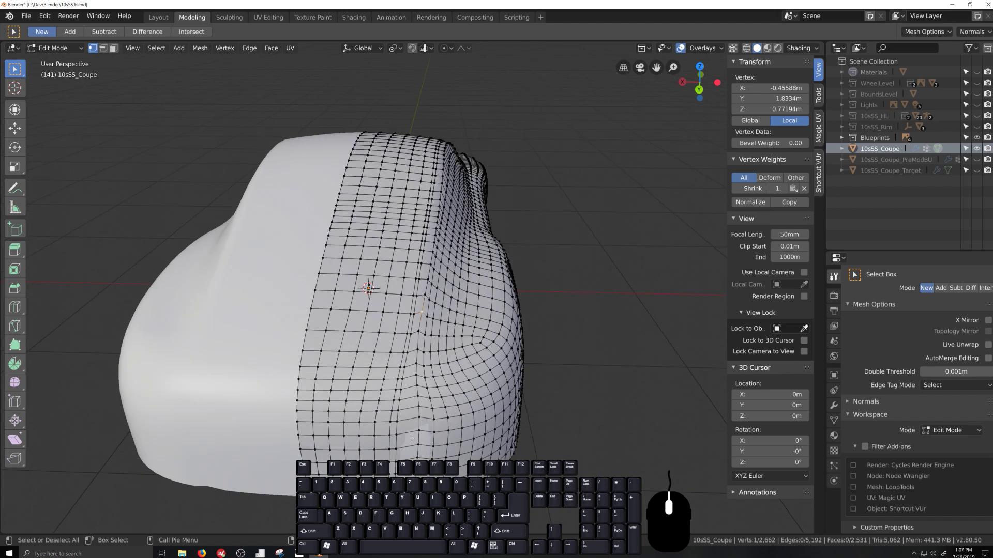
# In edge select mode, select the four lowest crosswise edge rows of the rear end, from the centreline to the body crease.
pyautogui.press('2')
pyautogui.click(414, 481)
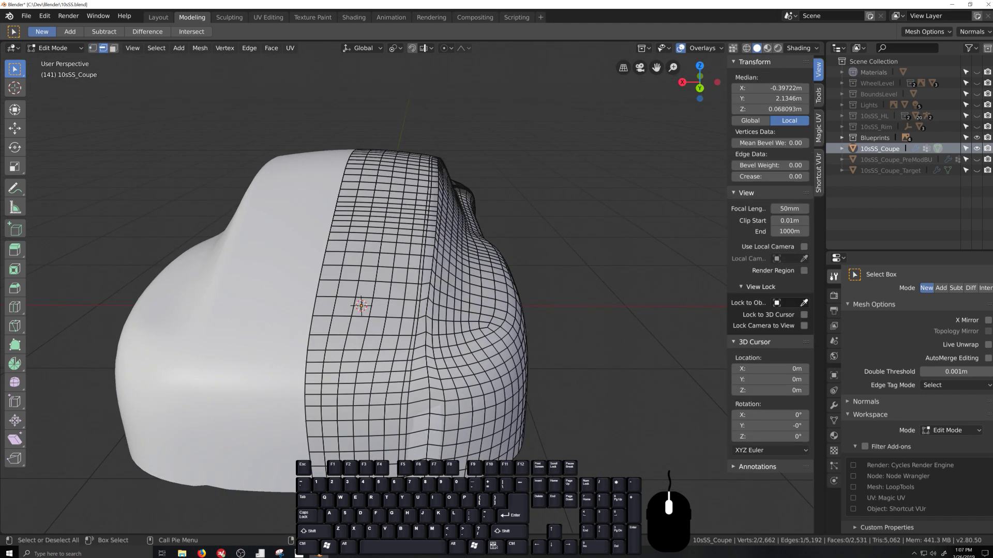
pyautogui.keyDown('ctrl'); pyautogui.keyDown('shift'); pyautogui.click(320, 480); pyautogui.keyUp('shift'); pyautogui.keyUp('ctrl')
pyautogui.keyDown('shift'); pyautogui.click(320, 479); pyautogui.keyUp('shift')
pyautogui.keyDown('ctrl'); pyautogui.keyDown('shift'); pyautogui.click(403, 477); pyautogui.keyUp('shift'); pyautogui.keyUp('ctrl')
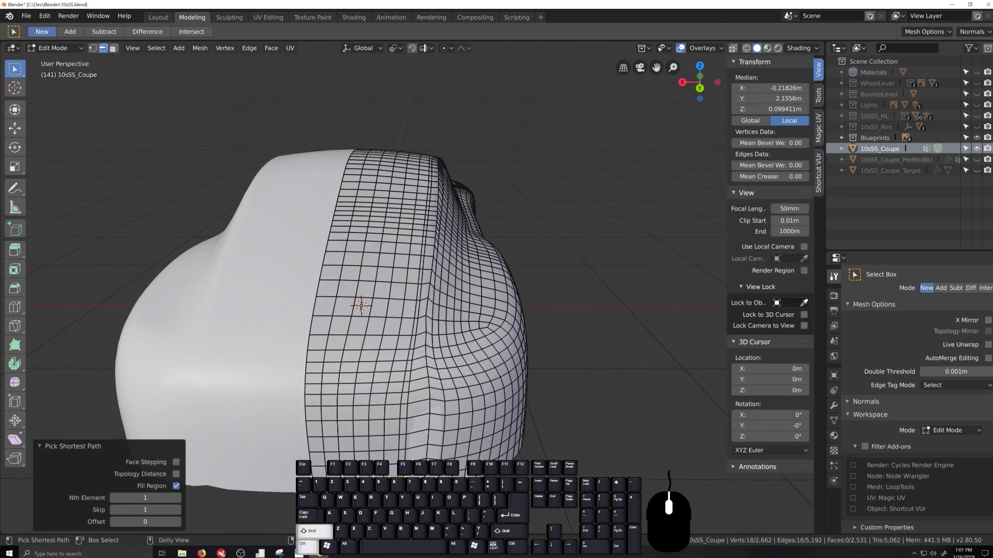
pyautogui.keyDown('shift'); pyautogui.click(405, 476); pyautogui.keyUp('shift')
pyautogui.keyDown('ctrl'); pyautogui.keyDown('shift'); pyautogui.click(318, 467); pyautogui.keyUp('shift'); pyautogui.keyUp('ctrl')
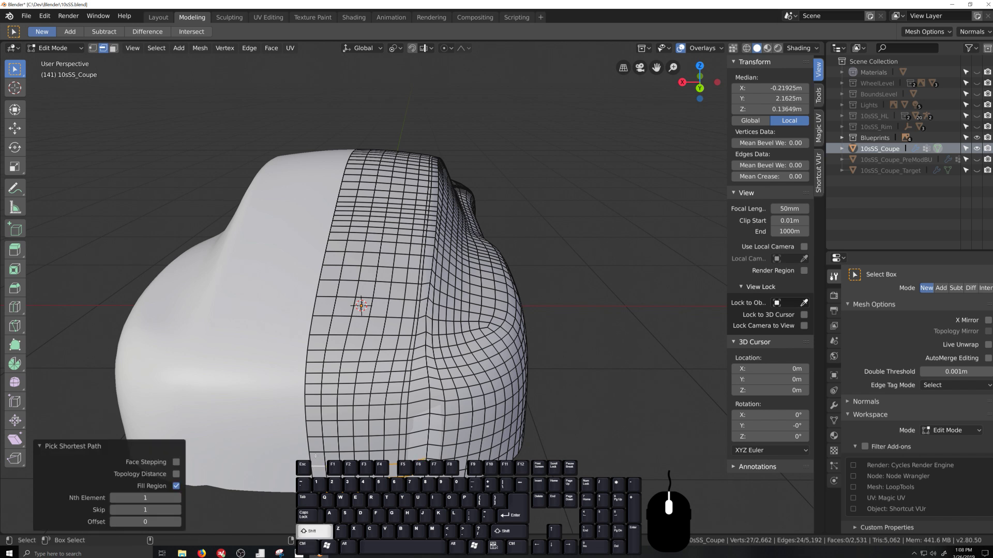
pyautogui.keyDown('shift'); pyautogui.click(318, 453); pyautogui.keyUp('shift')
pyautogui.keyDown('ctrl'); pyautogui.keyDown('shift'); pyautogui.click(416, 448); pyautogui.keyUp('shift'); pyautogui.keyUp('ctrl')
# Add the next four crosswise edge rows up the rear end to the selection, spanning centreline to crease.
pyautogui.keyDown('shift'); pyautogui.click(417, 433); pyautogui.keyUp('shift')
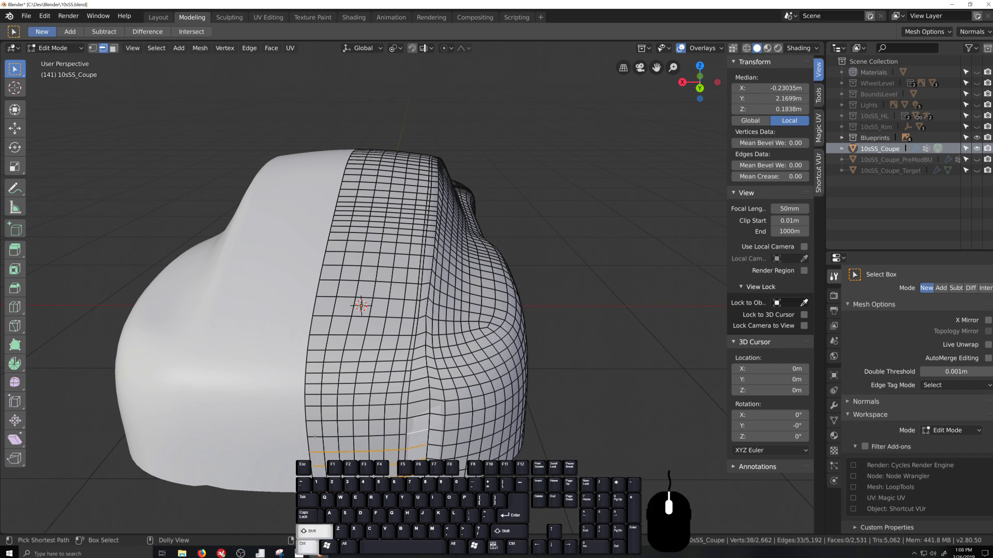
pyautogui.keyDown('ctrl'); pyautogui.keyDown('shift'); pyautogui.click(315, 437); pyautogui.keyUp('shift'); pyautogui.keyUp('ctrl')
pyautogui.keyDown('shift'); pyautogui.click(331, 420); pyautogui.keyUp('shift')
pyautogui.keyDown('ctrl'); pyautogui.keyDown('shift'); pyautogui.click(416, 418); pyautogui.keyUp('shift'); pyautogui.keyUp('ctrl')
pyautogui.keyDown('shift'); pyautogui.click(418, 403); pyautogui.keyUp('shift')
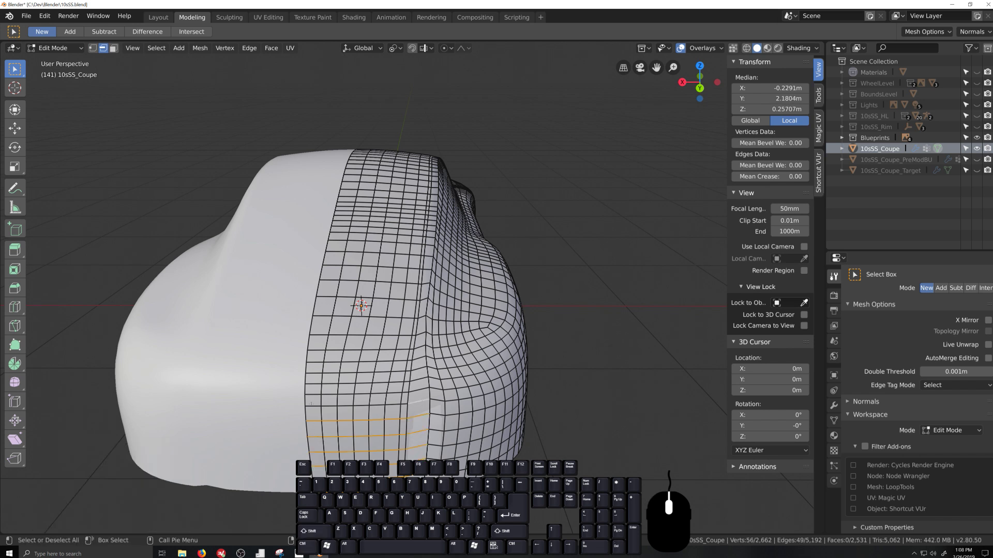
pyautogui.keyDown('ctrl'); pyautogui.keyDown('shift'); pyautogui.click(313, 406); pyautogui.keyUp('shift'); pyautogui.keyUp('ctrl')
pyautogui.keyDown('shift'); pyautogui.click(314, 395); pyautogui.keyUp('shift')
pyautogui.keyDown('ctrl'); pyautogui.keyDown('shift'); pyautogui.click(417, 390); pyautogui.keyUp('shift'); pyautogui.keyUp('ctrl')
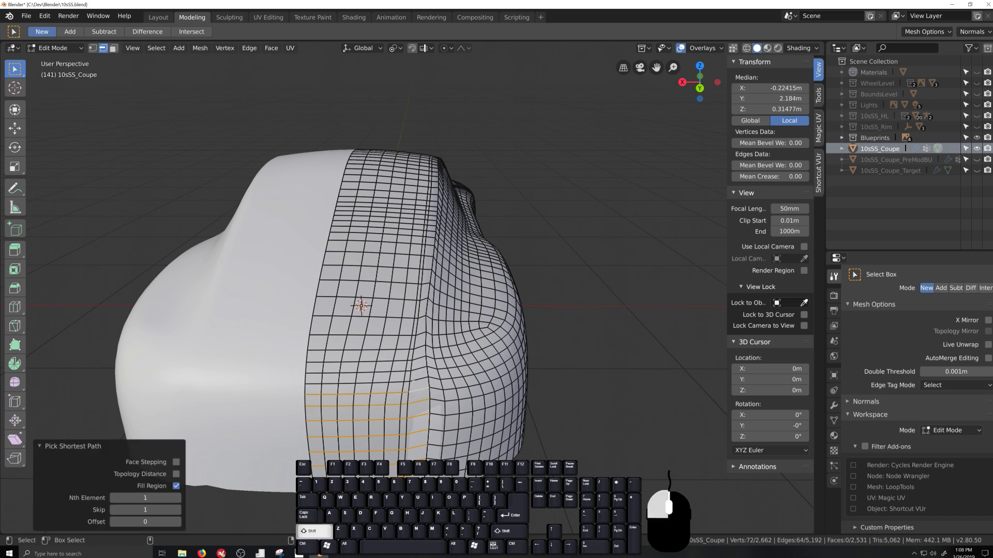
# Extend the selection by five more centreline-to-crease edge rows, up to the upper part of the tail.
pyautogui.keyDown('shift'); pyautogui.click(312, 394); pyautogui.keyUp('shift')
pyautogui.keyDown('ctrl'); pyautogui.keyDown('shift'); pyautogui.click(311, 383); pyautogui.keyUp('shift'); pyautogui.keyUp('ctrl')
pyautogui.keyDown('shift'); pyautogui.click(314, 373); pyautogui.keyUp('shift')
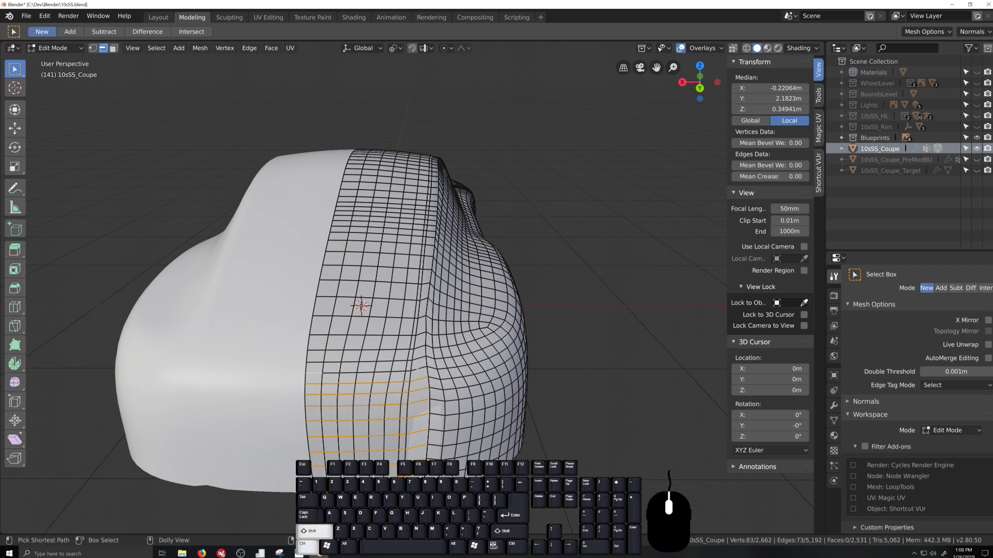
pyautogui.keyDown('ctrl'); pyautogui.keyDown('shift'); pyautogui.click(418, 369); pyautogui.keyUp('shift'); pyautogui.keyUp('ctrl')
pyautogui.keyDown('ctrl'); pyautogui.keyDown('shift'); pyautogui.click(312, 363); pyautogui.keyUp('shift'); pyautogui.keyUp('ctrl')
pyautogui.keyDown('shift'); pyautogui.click(314, 351); pyautogui.keyUp('shift')
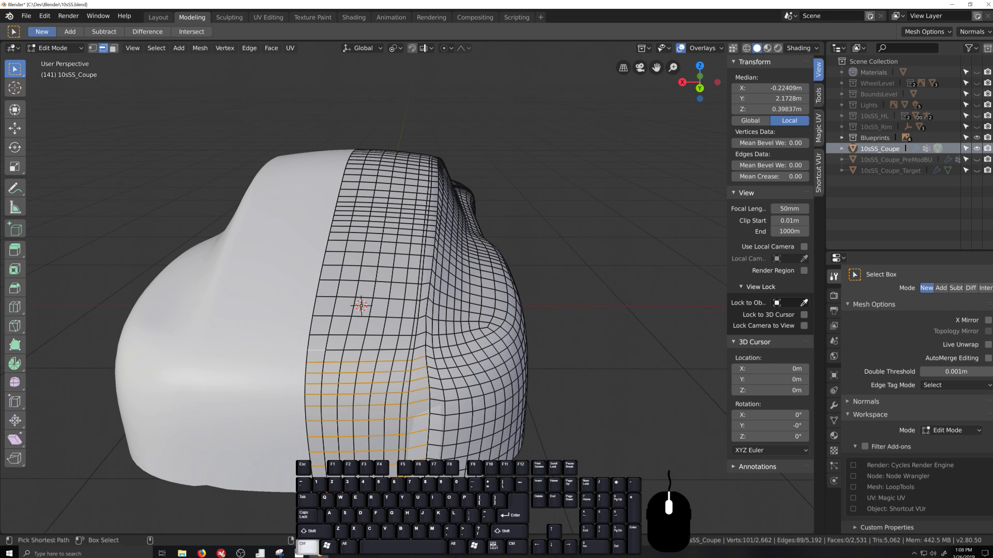
pyautogui.keyDown('ctrl'); pyautogui.keyDown('shift'); pyautogui.click(419, 348); pyautogui.keyUp('shift'); pyautogui.keyUp('ctrl')
pyautogui.keyDown('shift'); pyautogui.click(421, 336); pyautogui.keyUp('shift')
pyautogui.keyDown('ctrl'); pyautogui.keyDown('shift'); pyautogui.click(316, 337); pyautogui.keyUp('shift'); pyautogui.keyUp('ctrl')
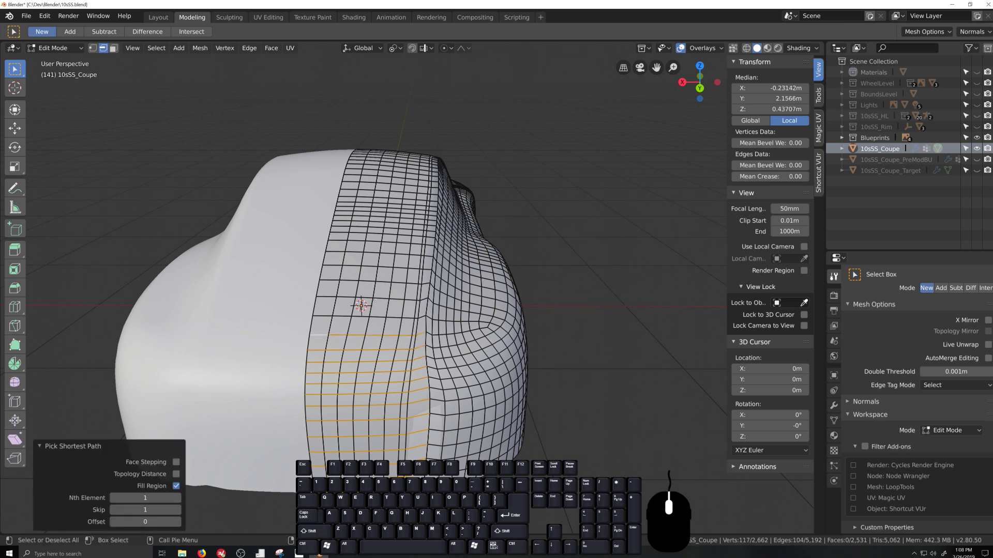
# Add six further crosswise edge rows over the tail and onto the rear deck, keeping the existing edge selection.
pyautogui.moveTo(315, 336); pyautogui.dragTo(379, 379, button='middle')
pyautogui.keyDown('ctrl'); pyautogui.keyDown('shift'); pyautogui.click(398, 417); pyautogui.keyUp('shift'); pyautogui.keyUp('ctrl')
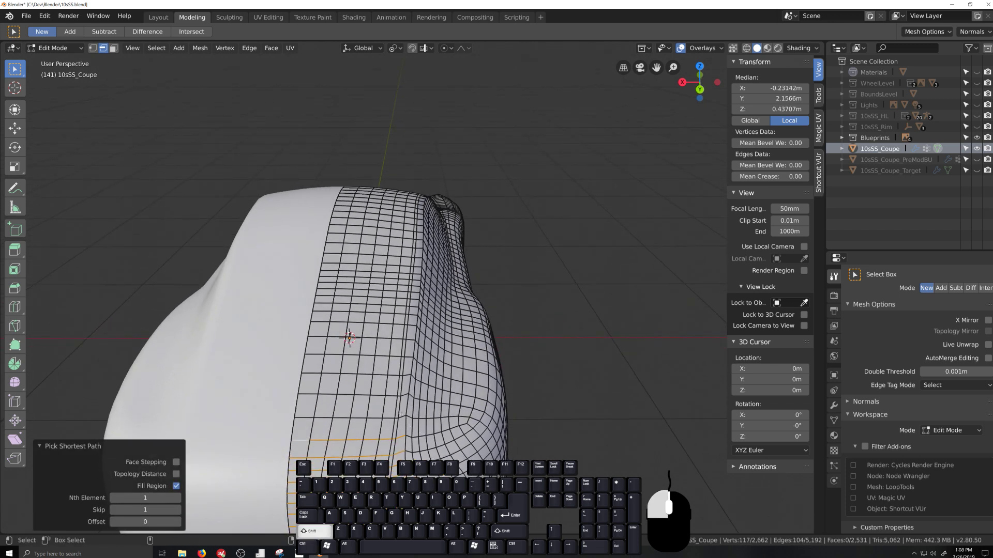
pyautogui.keyDown('shift'); pyautogui.click(305, 394); pyautogui.keyUp('shift')
pyautogui.keyDown('ctrl'); pyautogui.keyDown('shift'); pyautogui.click(406, 395); pyautogui.keyUp('shift'); pyautogui.keyUp('ctrl')
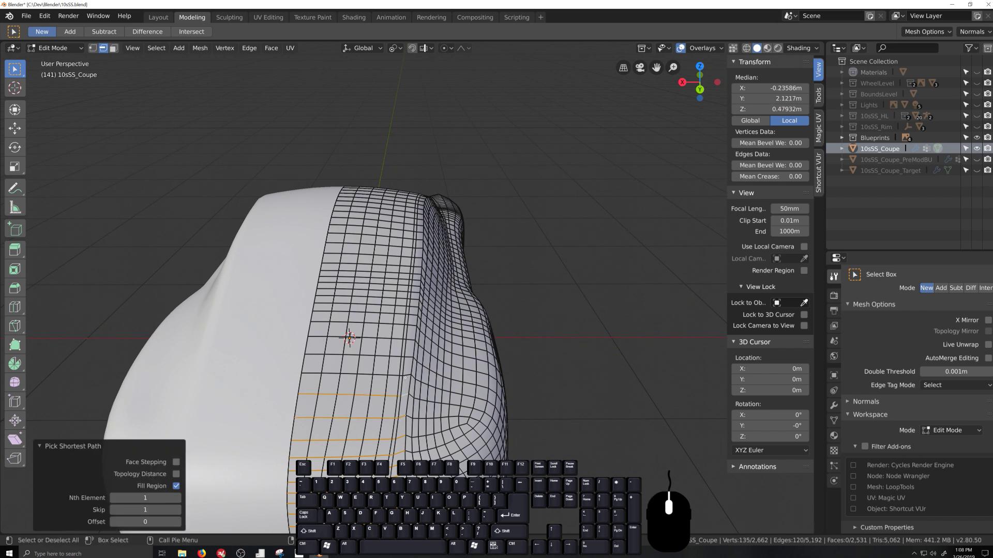
pyautogui.keyDown('shift'); pyautogui.click(308, 374); pyautogui.keyUp('shift')
pyautogui.keyDown('ctrl'); pyautogui.keyDown('shift'); pyautogui.click(408, 375); pyautogui.keyUp('shift'); pyautogui.keyUp('ctrl')
pyautogui.keyDown('shift'); pyautogui.click(313, 355); pyautogui.keyUp('shift')
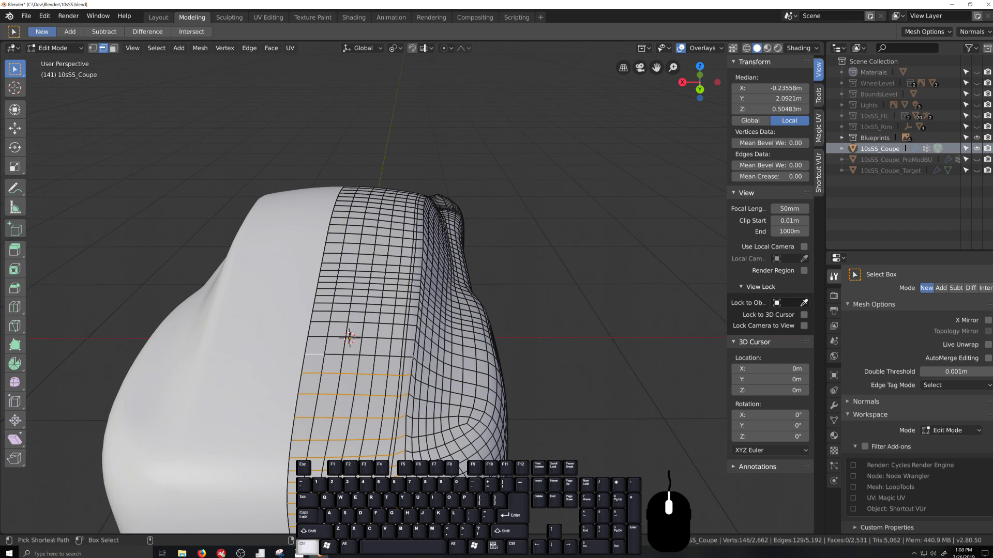
pyautogui.keyDown('ctrl'); pyautogui.keyDown('shift'); pyautogui.click(405, 356); pyautogui.keyUp('shift'); pyautogui.keyUp('ctrl')
pyautogui.keyDown('ctrl'); pyautogui.keyDown('shift'); pyautogui.click(408, 338); pyautogui.keyUp('shift'); pyautogui.keyUp('ctrl')
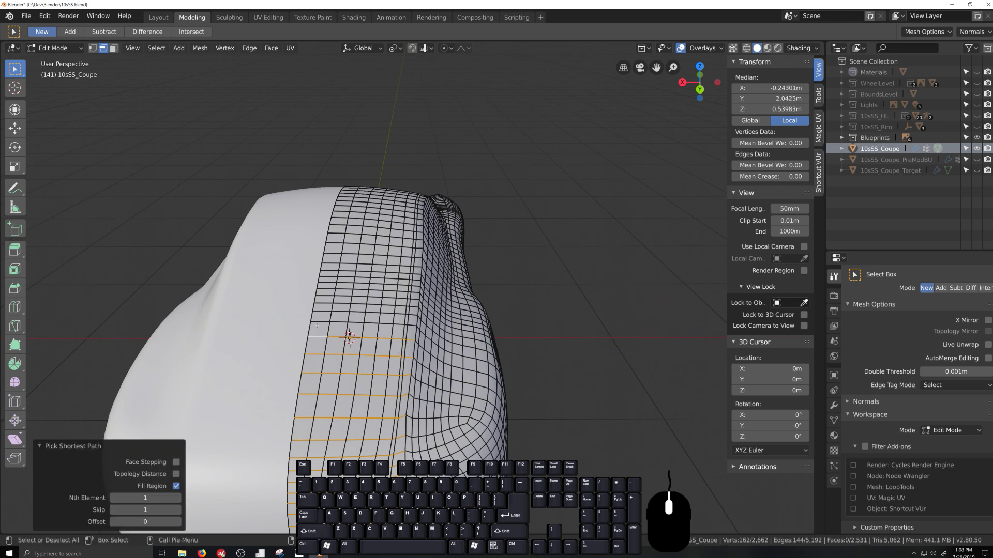
pyautogui.keyDown('shift'); pyautogui.click(317, 322); pyautogui.keyUp('shift')
pyautogui.keyDown('ctrl'); pyautogui.keyDown('shift'); pyautogui.click(411, 326); pyautogui.keyUp('shift'); pyautogui.keyUp('ctrl')
# Add the following eight closely spaced edge rows on the rear deck, each from the centreline to the rail line.
pyautogui.moveTo(411, 326); pyautogui.dragTo(426, 319, button='middle')
pyautogui.keyDown('shift'); pyautogui.click(324, 337); pyautogui.keyUp('shift')
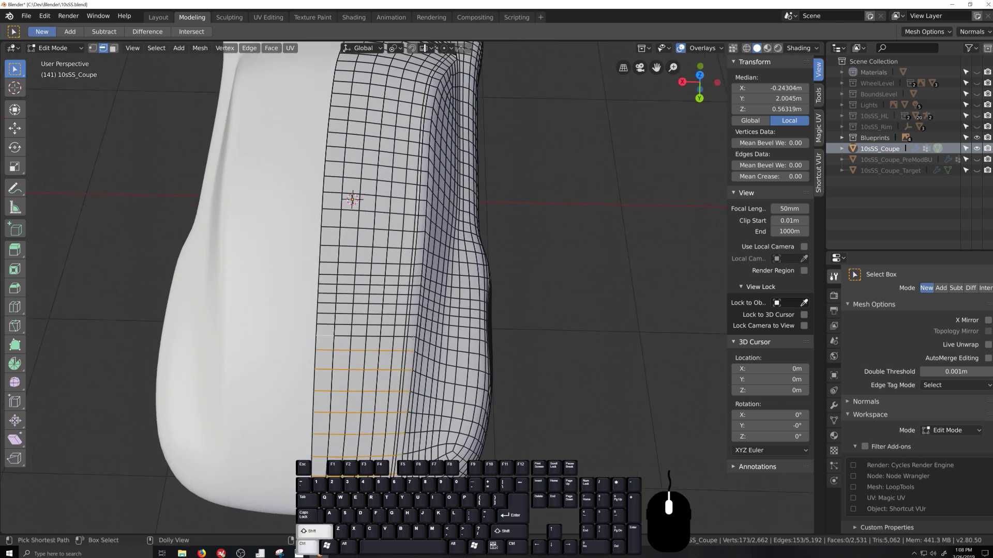
pyautogui.keyDown('ctrl'); pyautogui.keyDown('shift'); pyautogui.click(412, 336); pyautogui.keyUp('shift'); pyautogui.keyUp('ctrl')
pyautogui.keyDown('ctrl'); pyautogui.keyDown('shift'); pyautogui.click(326, 327); pyautogui.keyUp('shift'); pyautogui.keyUp('ctrl')
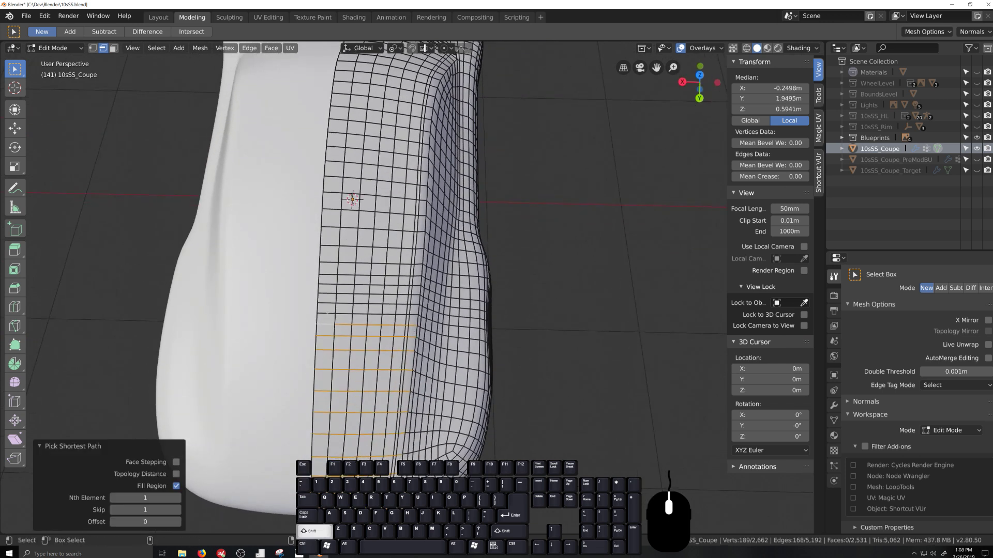
pyautogui.keyDown('ctrl'); pyautogui.keyDown('shift'); pyautogui.click(411, 315); pyautogui.keyUp('shift'); pyautogui.keyUp('ctrl')
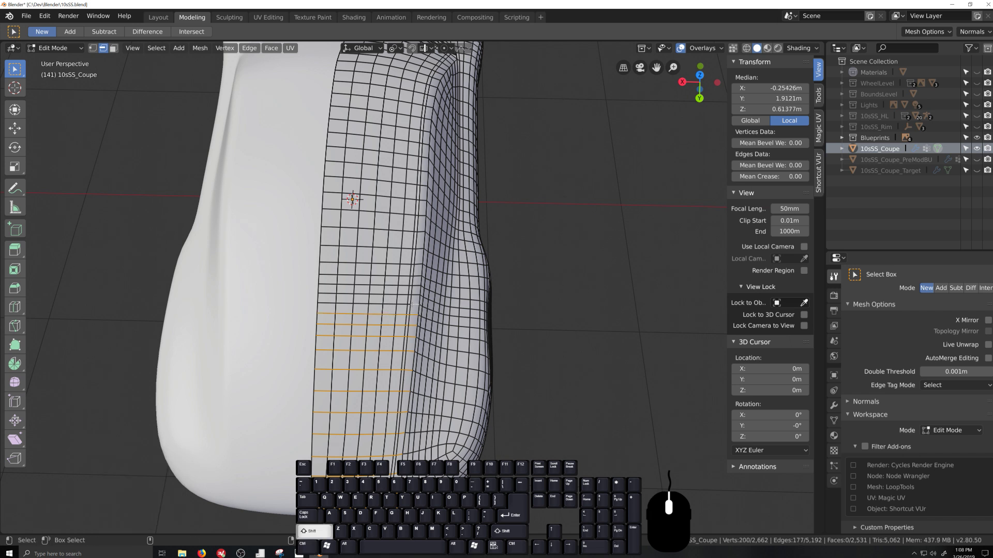
pyautogui.keyDown('ctrl'); pyautogui.keyDown('shift'); pyautogui.click(323, 303); pyautogui.keyUp('shift'); pyautogui.keyUp('ctrl')
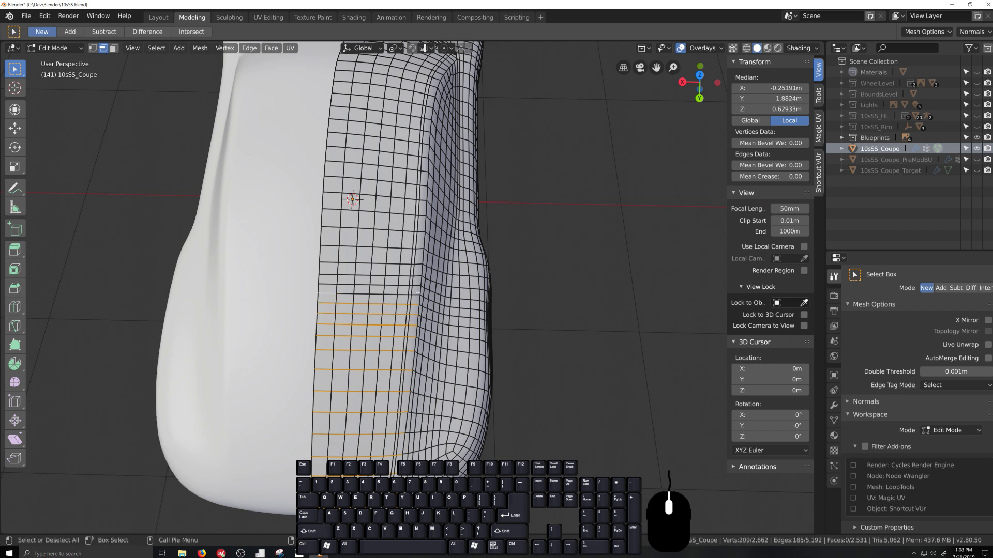
pyautogui.keyDown('ctrl'); pyautogui.keyDown('shift'); pyautogui.click(318, 292); pyautogui.keyUp('shift'); pyautogui.keyUp('ctrl')
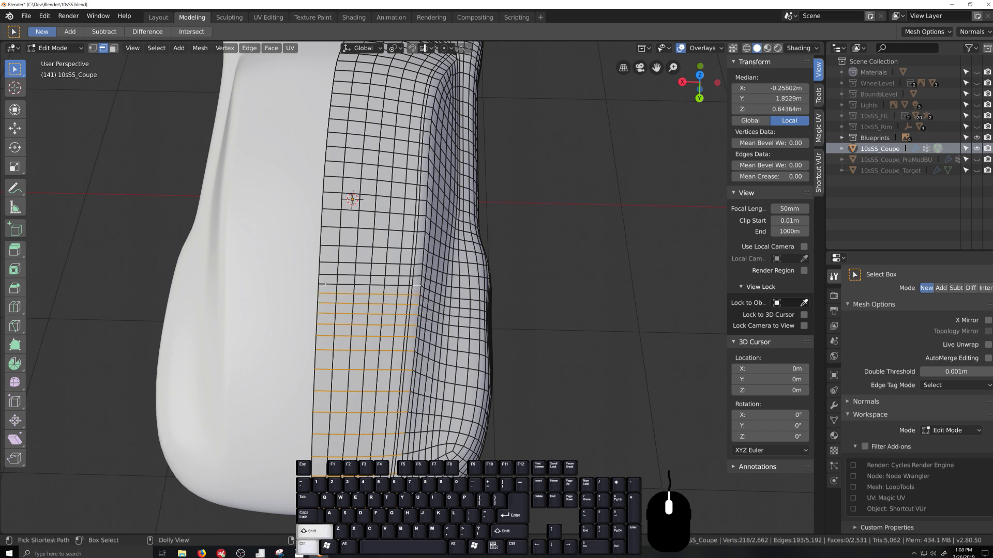
pyautogui.keyDown('ctrl'); pyautogui.keyDown('shift'); pyautogui.click(325, 285); pyautogui.keyUp('shift'); pyautogui.keyUp('ctrl')
pyautogui.keyDown('ctrl'); pyautogui.keyDown('shift'); pyautogui.click(415, 275); pyautogui.keyUp('shift'); pyautogui.keyUp('ctrl')
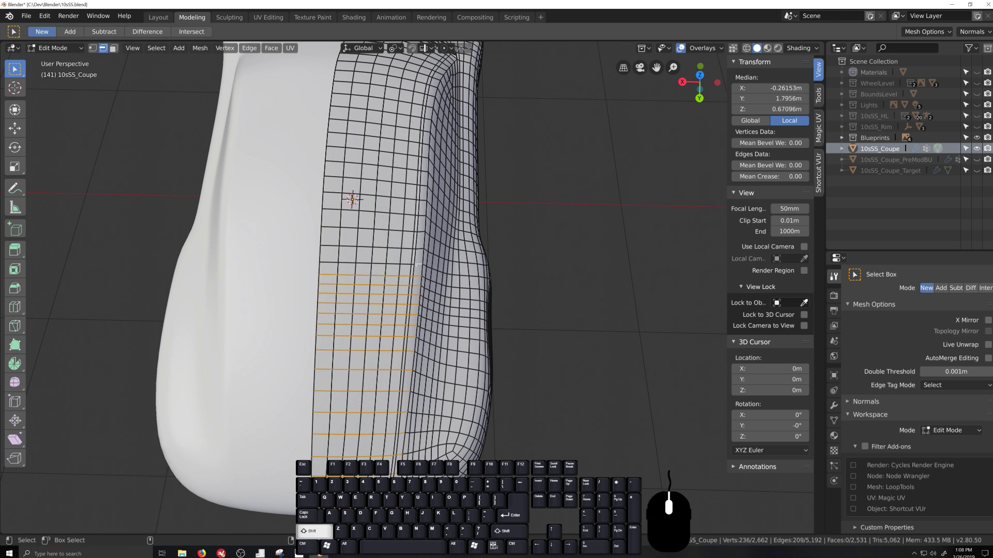
pyautogui.keyDown('ctrl'); pyautogui.keyDown('shift'); pyautogui.click(328, 263); pyautogui.keyUp('shift'); pyautogui.keyUp('ctrl')
# Continue the row selection forward from the closely spaced rows with five wider-spaced rows between centreline and rail.
pyautogui.keyDown('shift'); pyautogui.moveTo(337, 262); pyautogui.dragTo(331, 347, button='middle'); pyautogui.keyUp('shift')
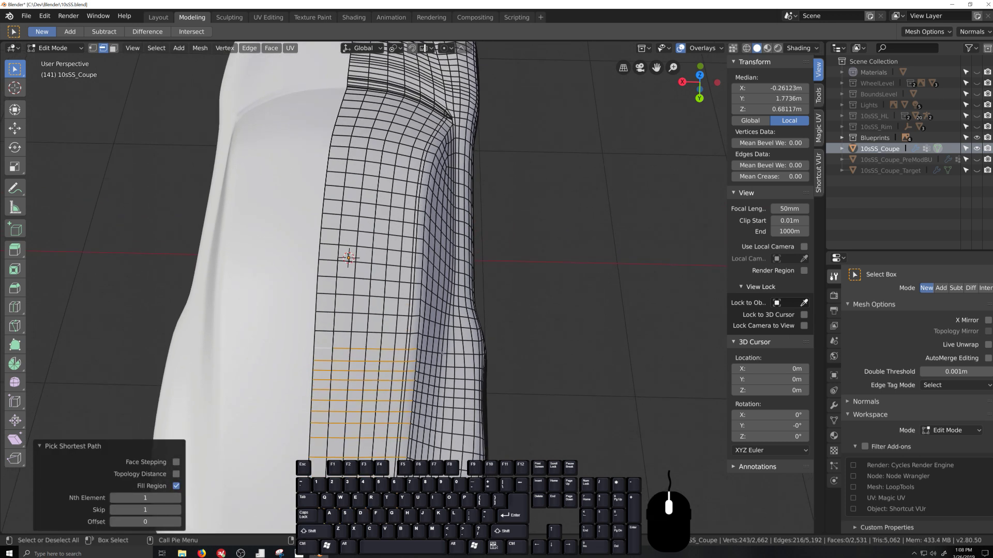
pyautogui.scroll(1, 410, 347)
pyautogui.keyDown('ctrl'); pyautogui.keyDown('shift'); pyautogui.click(415, 341); pyautogui.keyUp('shift'); pyautogui.keyUp('ctrl')
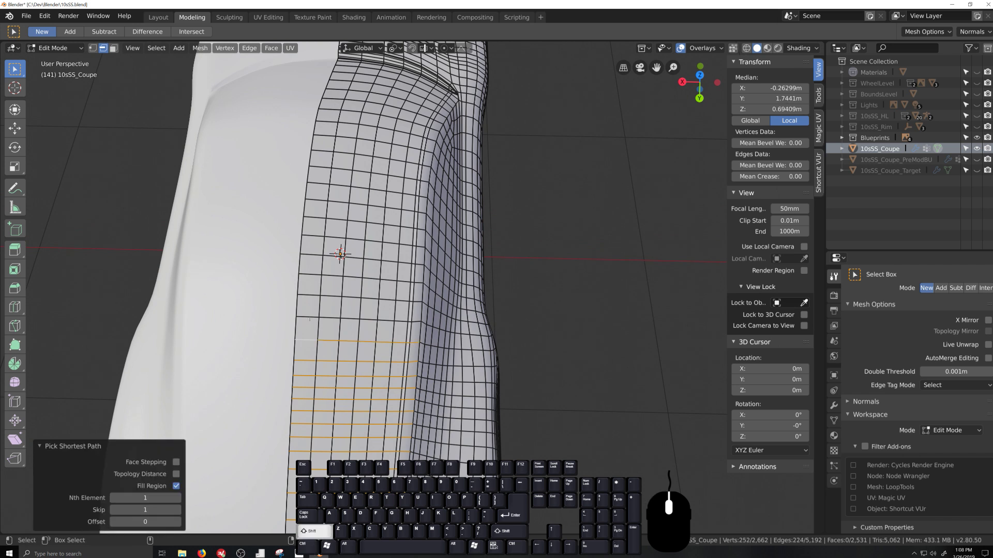
pyautogui.keyDown('ctrl'); pyautogui.keyDown('shift'); pyautogui.click(416, 319); pyautogui.keyUp('shift'); pyautogui.keyUp('ctrl')
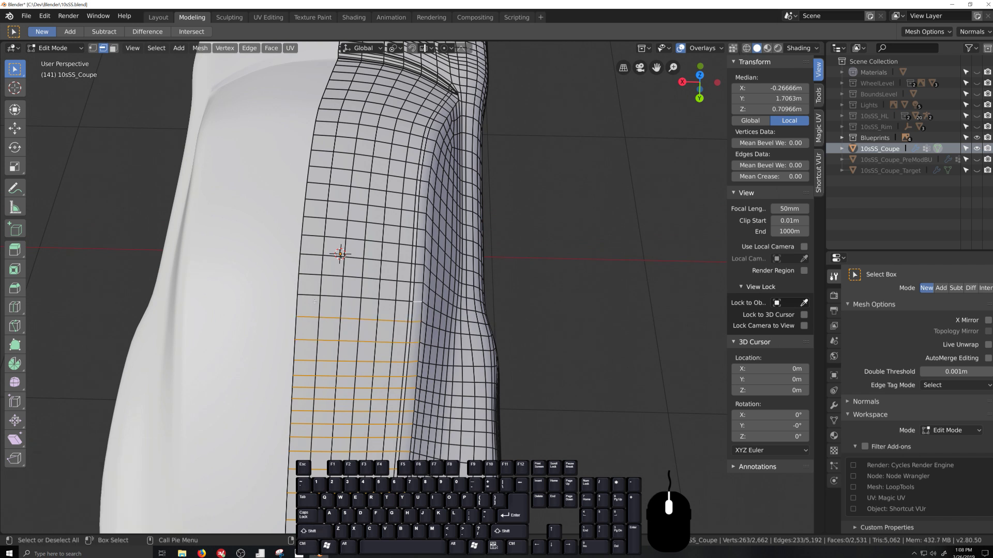
pyautogui.keyDown('ctrl'); pyautogui.keyDown('shift'); pyautogui.click(409, 298); pyautogui.keyUp('shift'); pyautogui.keyUp('ctrl')
pyautogui.keyDown('ctrl'); pyautogui.keyDown('shift'); pyautogui.click(419, 281); pyautogui.keyUp('shift'); pyautogui.keyUp('ctrl')
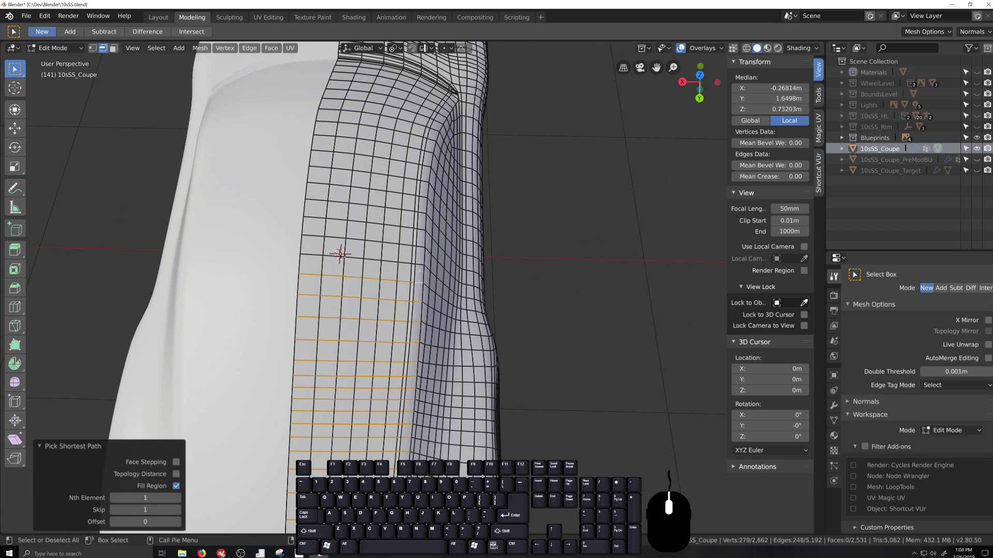
pyautogui.keyDown('ctrl'); pyautogui.keyDown('shift'); pyautogui.click(418, 265); pyautogui.keyUp('shift'); pyautogui.keyUp('ctrl')
# Add another five crosswise edge rows farther toward the roof, from the centreline to the rail, to the selection.
pyautogui.keyDown('shift'); pyautogui.moveTo(419, 265); pyautogui.dragTo(399, 347, button='middle'); pyautogui.keyUp('shift')
pyautogui.keyDown('shift'); pyautogui.click(411, 331); pyautogui.keyUp('shift')
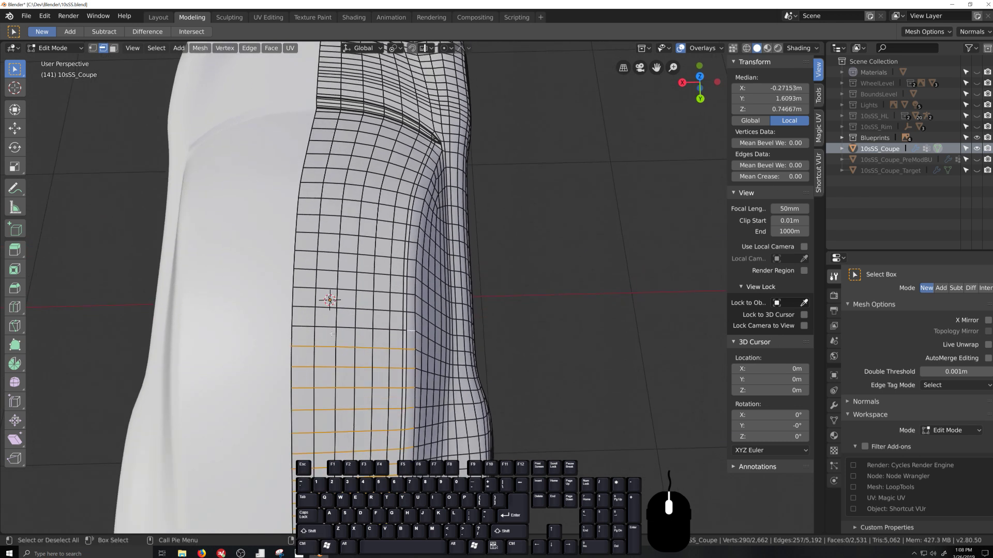
pyautogui.keyDown('ctrl'); pyautogui.keyDown('shift'); pyautogui.click(307, 329); pyautogui.keyUp('shift'); pyautogui.keyUp('ctrl')
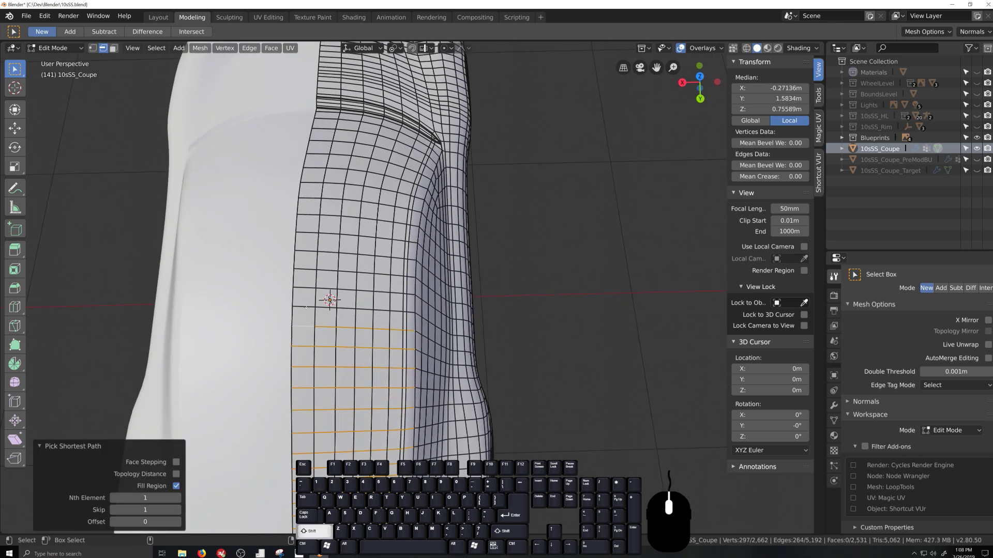
pyautogui.keyDown('ctrl'); pyautogui.keyDown('shift'); pyautogui.click(408, 310); pyautogui.keyUp('shift'); pyautogui.keyUp('ctrl')
pyautogui.keyDown('ctrl'); pyautogui.keyDown('shift'); pyautogui.click(401, 292); pyautogui.keyUp('shift'); pyautogui.keyUp('ctrl')
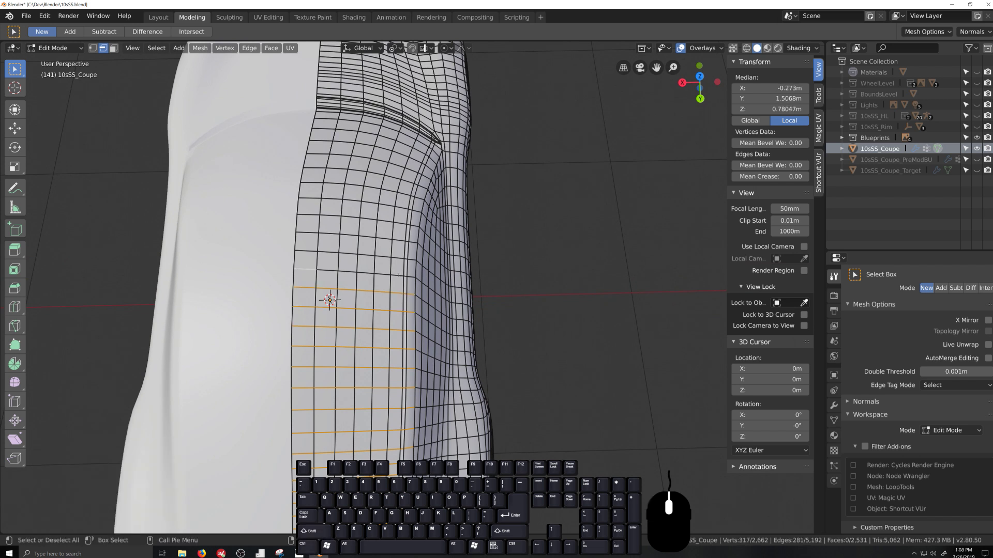
pyautogui.keyDown('ctrl'); pyautogui.keyDown('shift'); pyautogui.click(411, 271); pyautogui.keyUp('shift'); pyautogui.keyUp('ctrl')
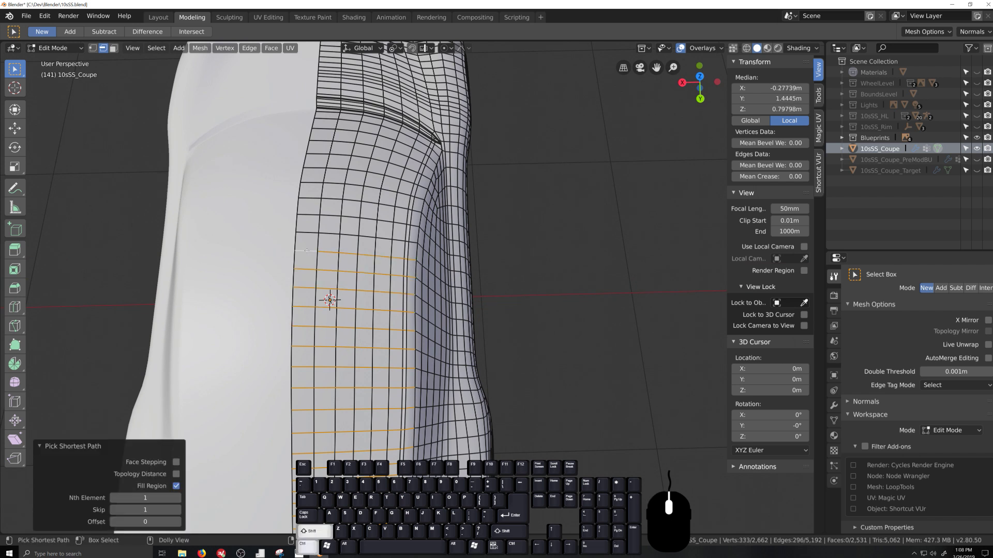
pyautogui.moveTo(411, 274); pyautogui.dragTo(343, 262, button='middle')
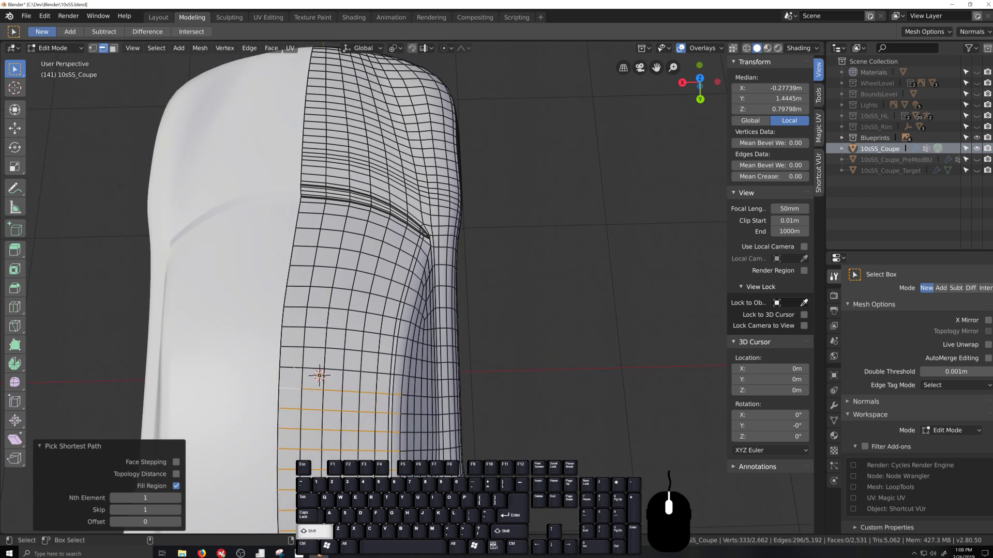
# Add the next four crosswise edge rows on the roof, from the centreline to the rail, to the selection.
pyautogui.keyDown('shift'); pyautogui.click(293, 368); pyautogui.keyUp('shift')
pyautogui.keyDown('ctrl'); pyautogui.keyDown('shift'); pyautogui.click(401, 373); pyautogui.keyUp('shift'); pyautogui.keyUp('ctrl')
pyautogui.keyDown('shift'); pyautogui.click(293, 348); pyautogui.keyUp('shift')
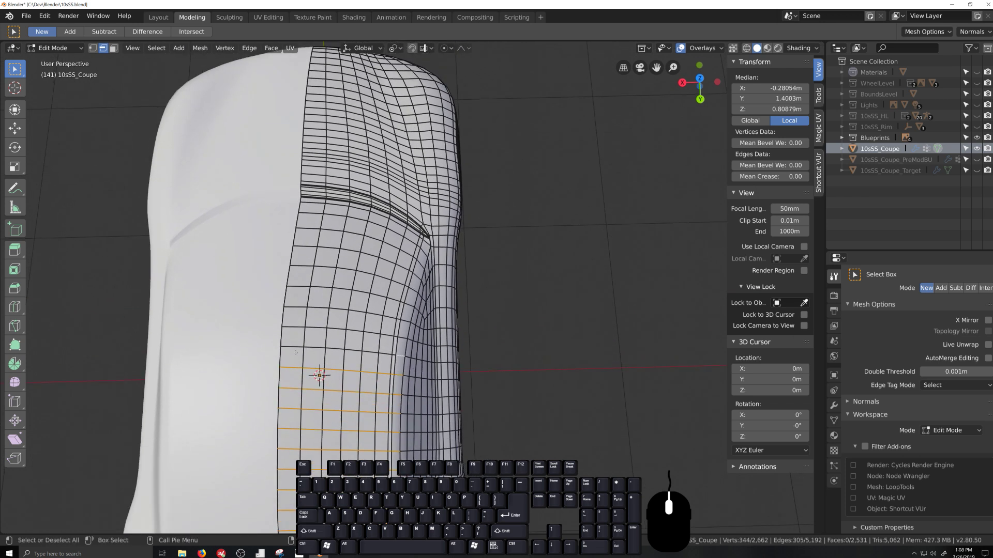
pyautogui.keyDown('ctrl'); pyautogui.keyDown('shift'); pyautogui.click(402, 354); pyautogui.keyUp('shift'); pyautogui.keyUp('ctrl')
pyautogui.keyDown('shift'); pyautogui.click(293, 325); pyautogui.keyUp('shift')
pyautogui.keyDown('ctrl'); pyautogui.keyDown('shift'); pyautogui.click(404, 331); pyautogui.keyUp('shift'); pyautogui.keyUp('ctrl')
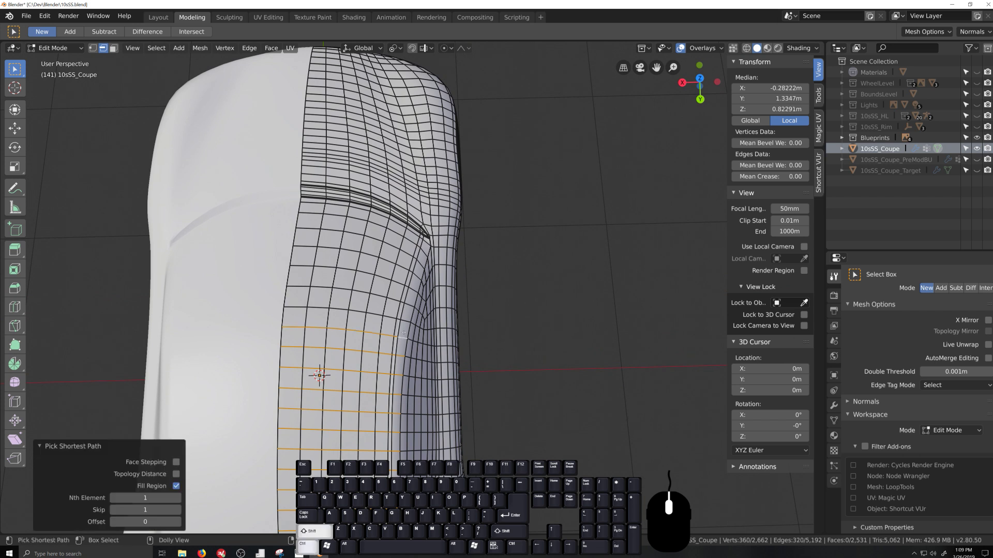
pyautogui.keyDown('shift'); pyautogui.click(326, 315); pyautogui.keyUp('shift')
pyautogui.keyDown('ctrl'); pyautogui.keyDown('shift'); pyautogui.click(295, 309); pyautogui.keyUp('shift'); pyautogui.keyUp('ctrl')
# Extend the selection down the windscreen area with four more crosswise rows between the centreline and the rail.
pyautogui.keyDown('shift'); pyautogui.click(298, 286); pyautogui.keyUp('shift')
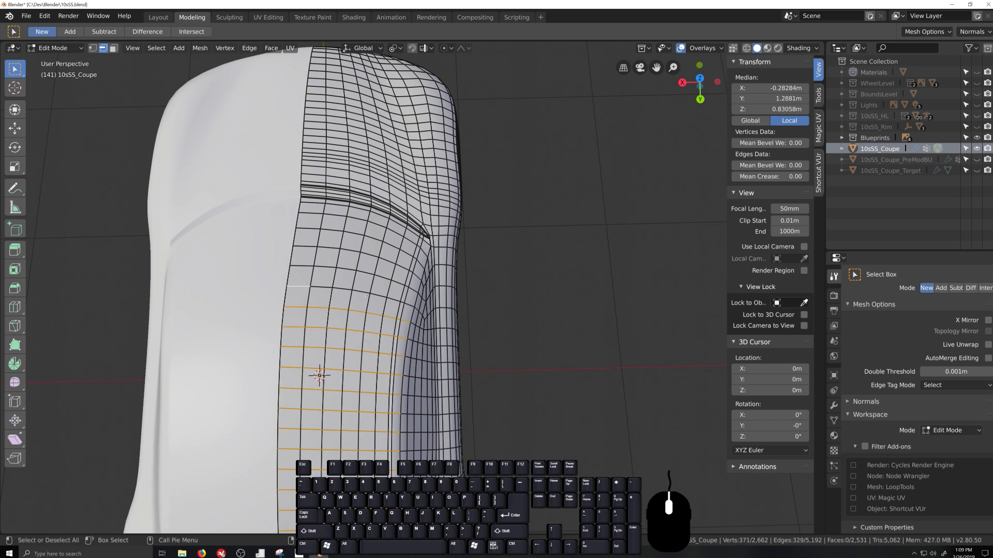
pyautogui.keyDown('ctrl'); pyautogui.keyDown('shift'); pyautogui.click(411, 305); pyautogui.keyUp('shift'); pyautogui.keyUp('ctrl')
pyautogui.keyDown('shift'); pyautogui.click(301, 266); pyautogui.keyUp('shift')
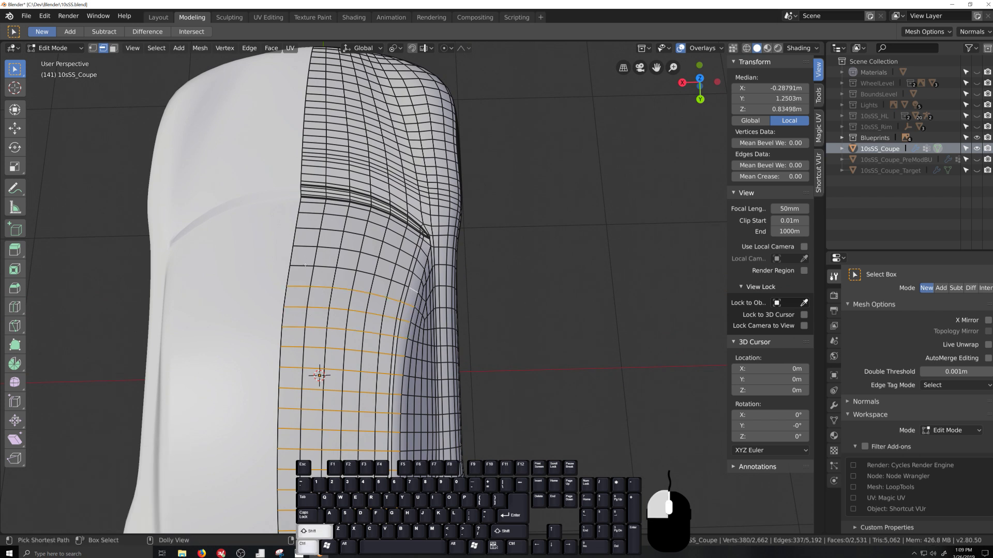
pyautogui.keyDown('ctrl'); pyautogui.keyDown('shift'); pyautogui.click(410, 286); pyautogui.keyUp('shift'); pyautogui.keyUp('ctrl')
pyautogui.keyDown('shift'); pyautogui.click(306, 244); pyautogui.keyUp('shift')
pyautogui.keyDown('ctrl'); pyautogui.keyDown('shift'); pyautogui.click(416, 261); pyautogui.keyUp('shift'); pyautogui.keyUp('ctrl')
pyautogui.keyDown('shift'); pyautogui.click(310, 229); pyautogui.keyUp('shift')
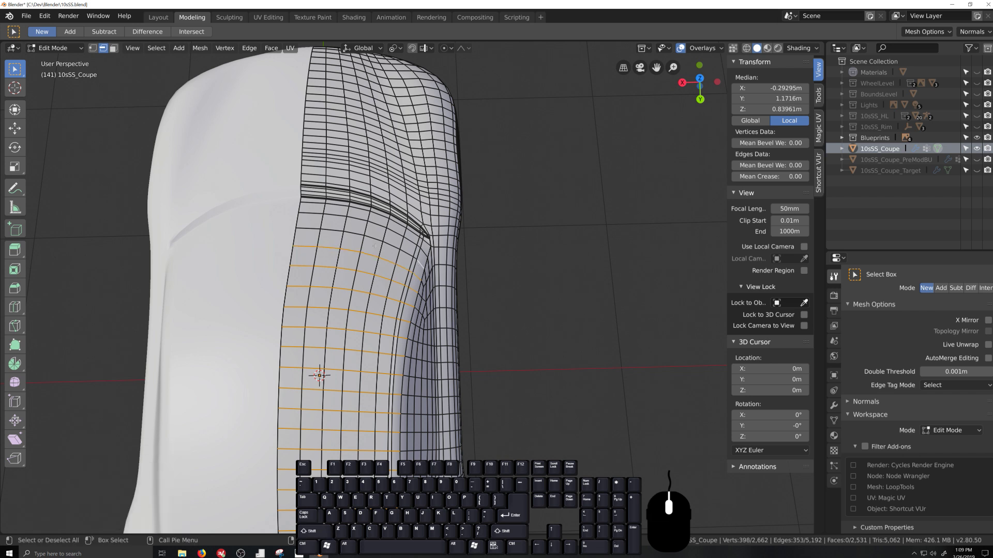
pyautogui.keyDown('ctrl'); pyautogui.keyDown('shift'); pyautogui.click(425, 240); pyautogui.keyUp('shift'); pyautogui.keyUp('ctrl')
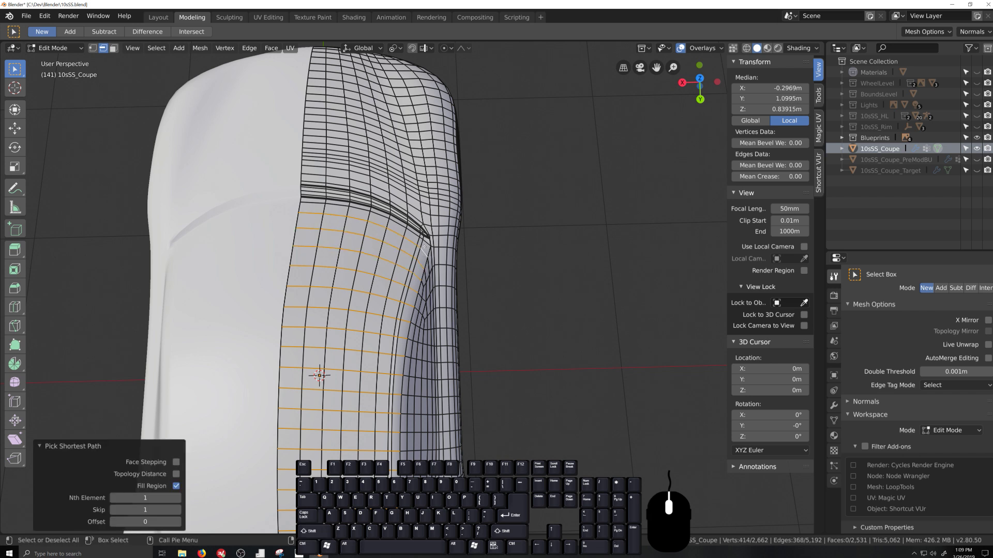
# Complete the selection with the remaining crosswise rows down to the base of the windscreen, including the one along its lower border.
pyautogui.keyDown('shift'); pyautogui.click(425, 240); pyautogui.keyUp('shift')
pyautogui.keyDown('ctrl'); pyautogui.keyDown('shift'); pyautogui.click(313, 201); pyautogui.keyUp('shift'); pyautogui.keyUp('ctrl')
pyautogui.scroll(3, 320, 207)
pyautogui.moveTo(406, 289); pyautogui.dragTo(438, 418, button='middle')
pyautogui.scroll(2, 335, 449)
pyautogui.keyDown('shift'); pyautogui.click(470, 198); pyautogui.keyUp('shift')
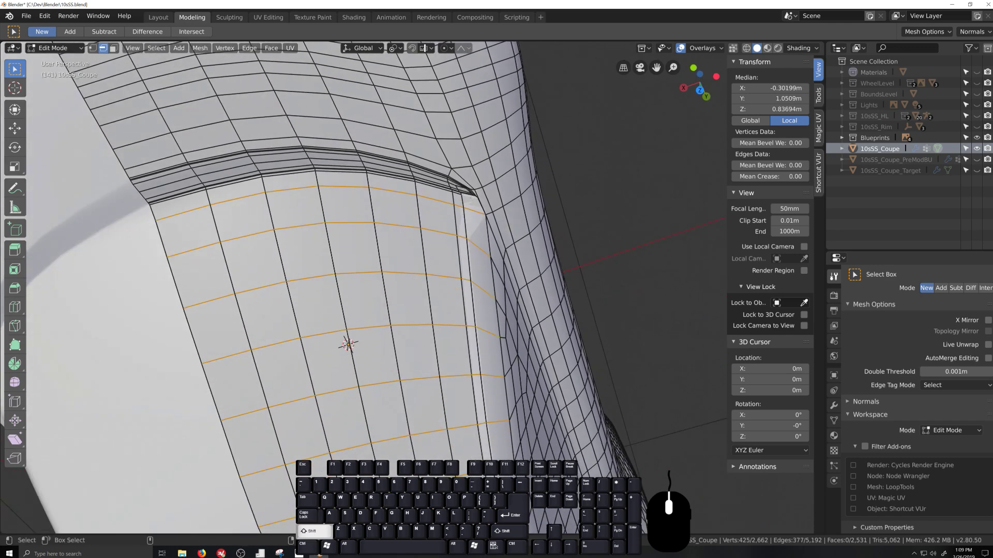
pyautogui.keyDown('ctrl'); pyautogui.keyDown('shift'); pyautogui.click(186, 183); pyautogui.keyUp('shift'); pyautogui.keyUp('ctrl')
pyautogui.moveTo(186, 183); pyautogui.dragTo(395, 274, button='middle')
pyautogui.scroll(2, 419, 388)
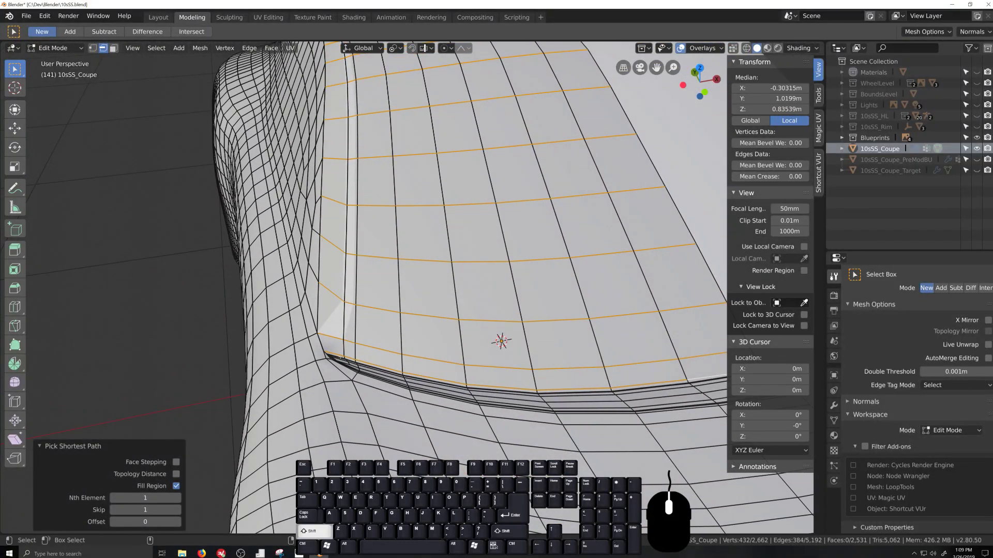
pyautogui.keyDown('shift'); pyautogui.click(342, 358); pyautogui.keyUp('shift')
pyautogui.scroll(-2, 418, 380)
pyautogui.keyDown('ctrl'); pyautogui.click(611, 353); pyautogui.keyUp('ctrl')
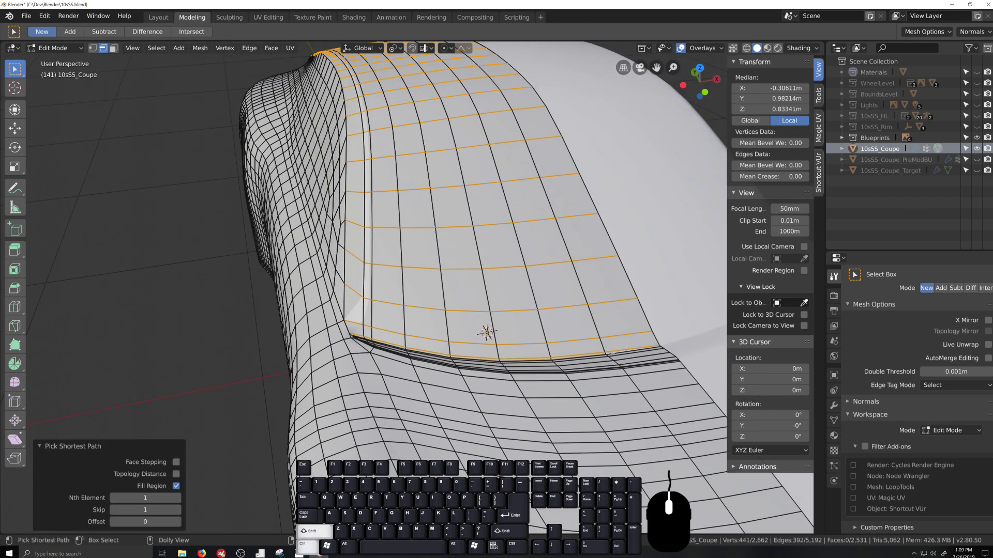
# Evenly space the vertices of all selected rows with LoopTools Space, using Cubic interpolation and 100% influence.
pyautogui.rightClick(460, 193)
pyautogui.moveTo(512, 192)
pyautogui.click(559, 268)
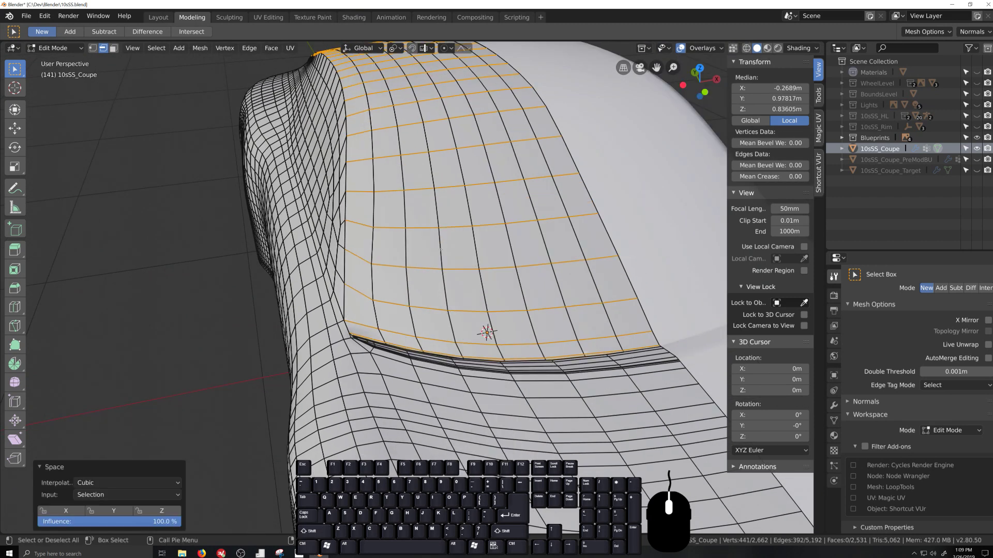
# Examine the respaced roof and windscreen surface in Object Mode and its vertex layout in Edit Mode.
pyautogui.moveTo(581, 275); pyautogui.dragTo(284, 292, button='middle')
pyautogui.press('Tab')
pyautogui.scroll(-2, 282, 298)
pyautogui.keyDown('shift'); pyautogui.moveTo(420, 325); pyautogui.dragTo(632, 292, button='middle'); pyautogui.keyUp('shift')
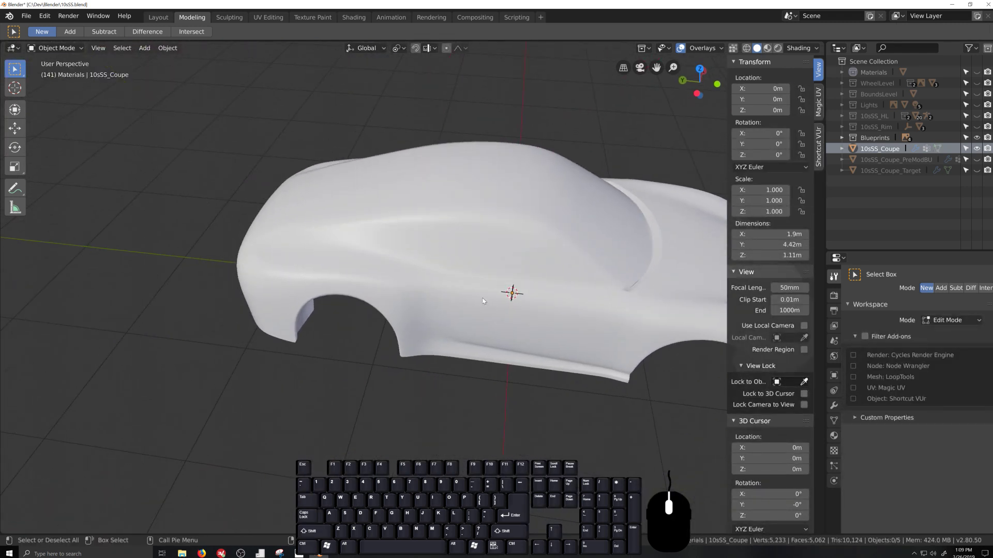
pyautogui.moveTo(483, 301); pyautogui.dragTo(289, 388, button='middle')
pyautogui.press('Tab')
pyautogui.press('1')
pyautogui.scroll(-5, 369, 361)
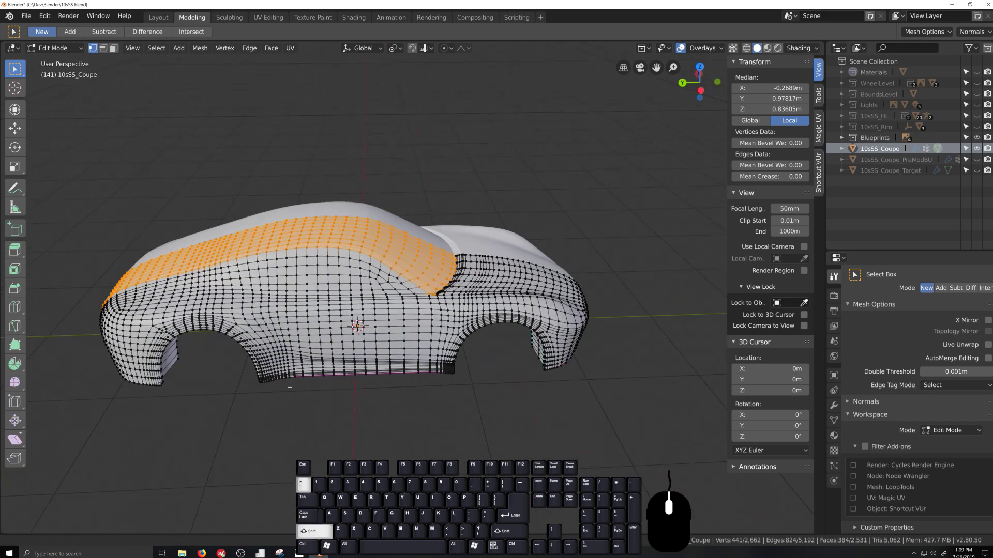
pyautogui.press('Tab')
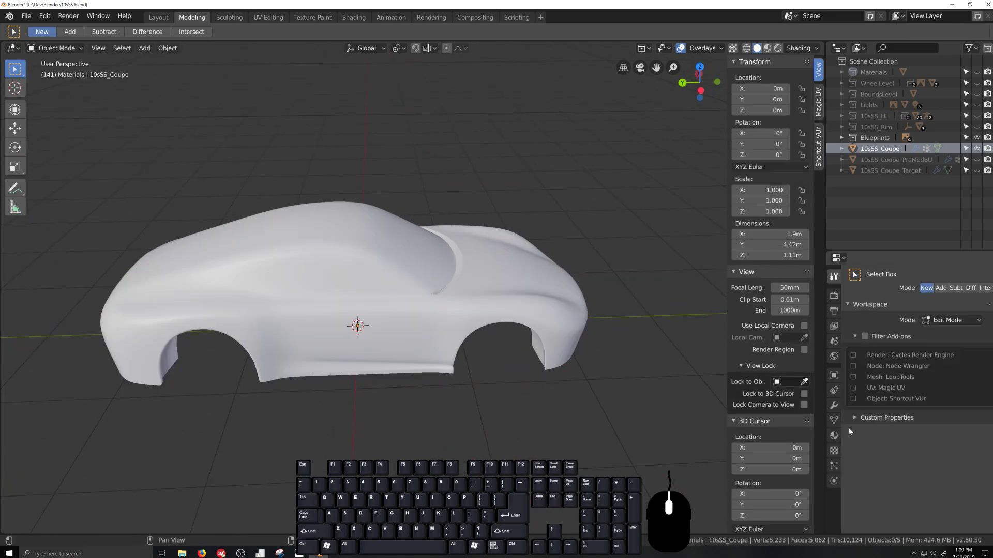
# Duplicate the body's Shrinkwrap modifier and apply the copy, keeping the original in the stack.
pyautogui.click(833, 420)
pyautogui.click(834, 406)
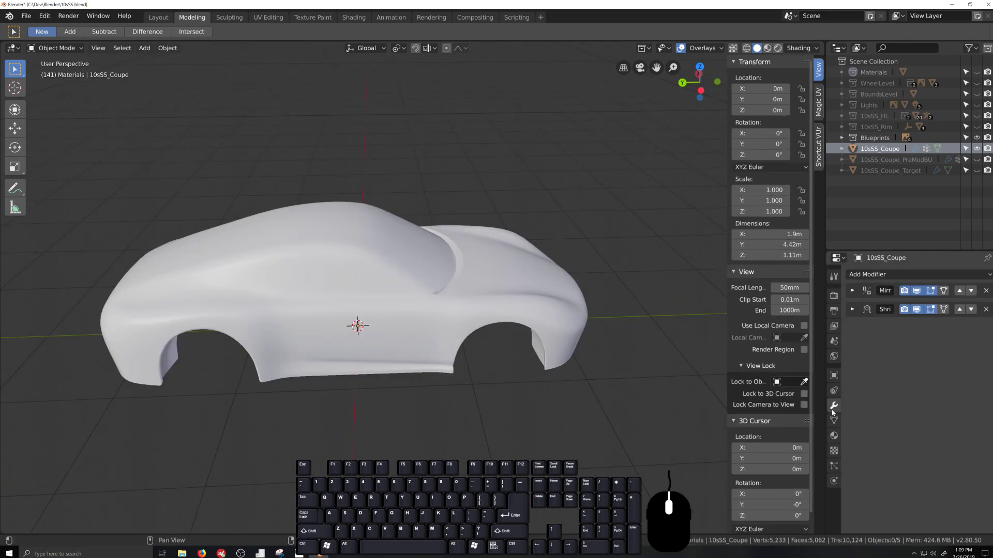
pyautogui.click(853, 310)
pyautogui.click(967, 326)
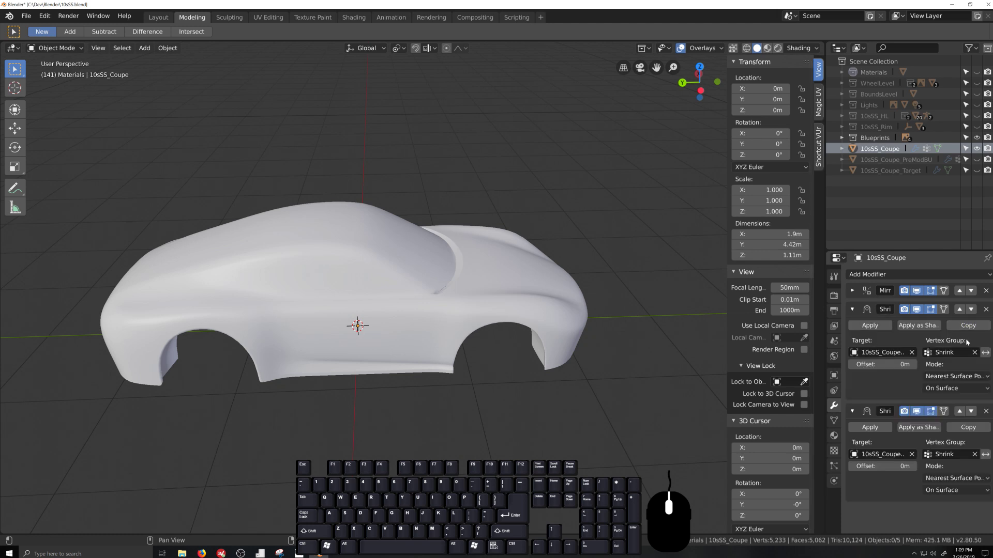
pyautogui.click(869, 427)
pyautogui.scroll(4, 363, 381)
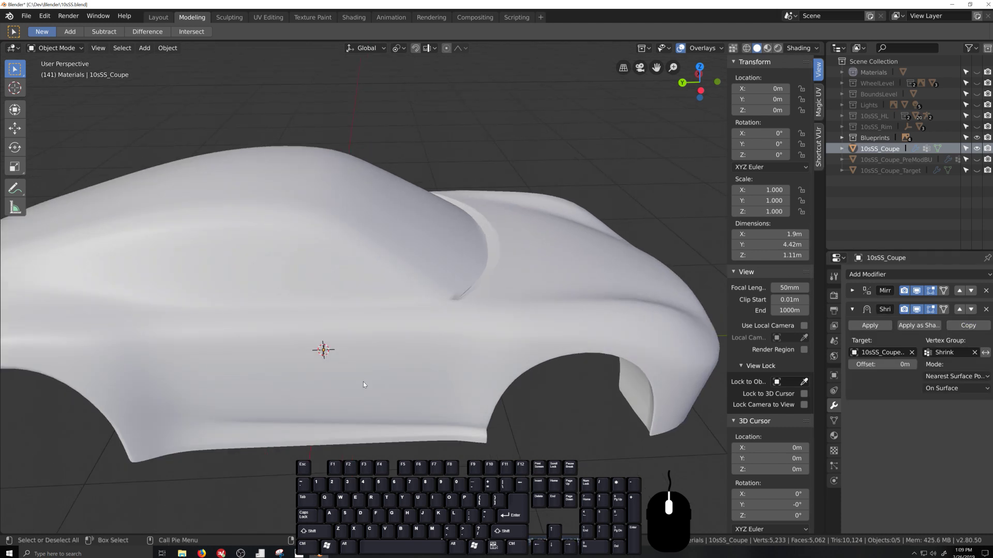
# Select the lengthwise edge loop that follows the roof rail from the tail to the windscreen base.
pyautogui.press('Tab')
pyautogui.moveTo(352, 384); pyautogui.dragTo(311, 352, button='middle')
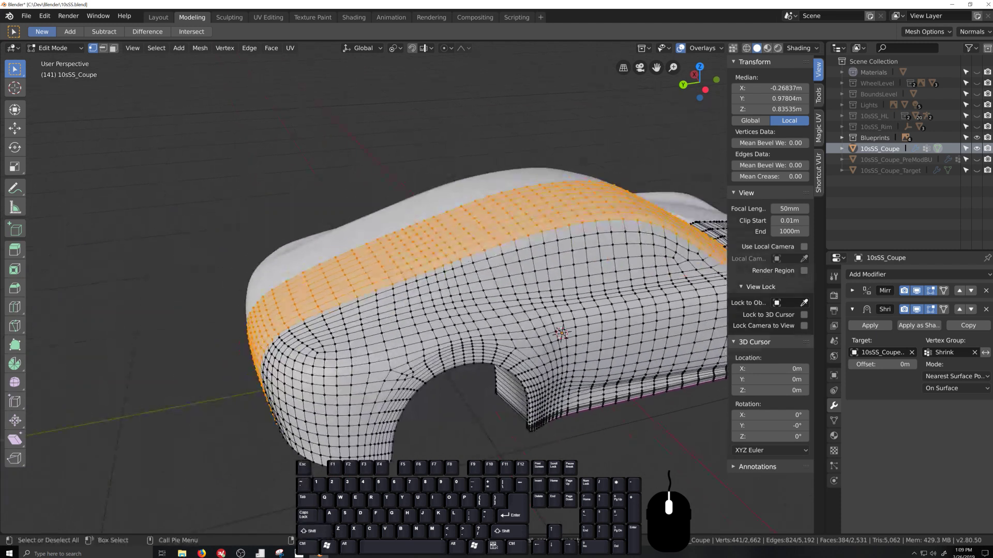
pyautogui.keyDown('alt'); pyautogui.click(458, 264); pyautogui.keyUp('alt')
pyautogui.press('`')
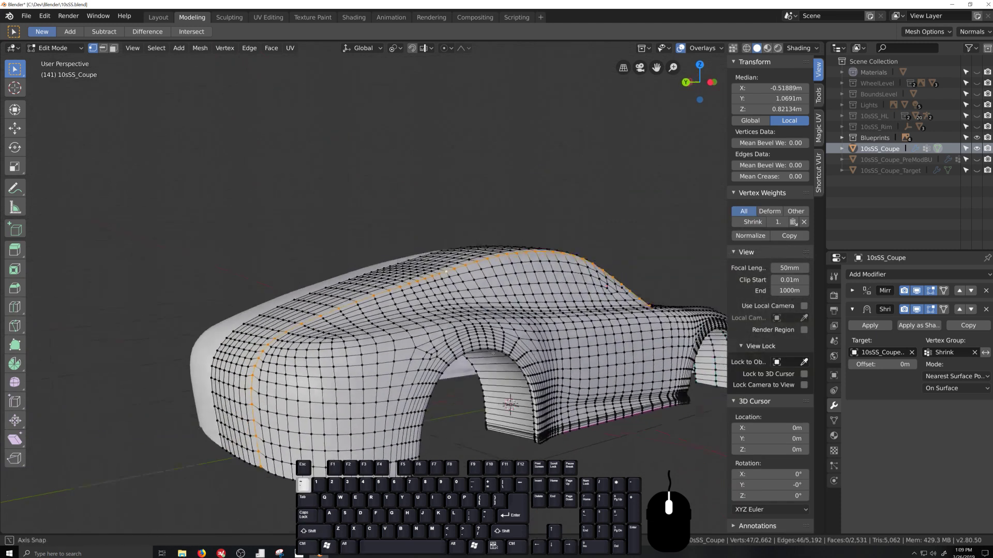
# Compare the selected rail loop with the blueprints in see-through top and left views, and check it in perspective.
pyautogui.moveTo(528, 347); pyautogui.dragTo(526, 347, button='middle')
pyautogui.press('KP_7')
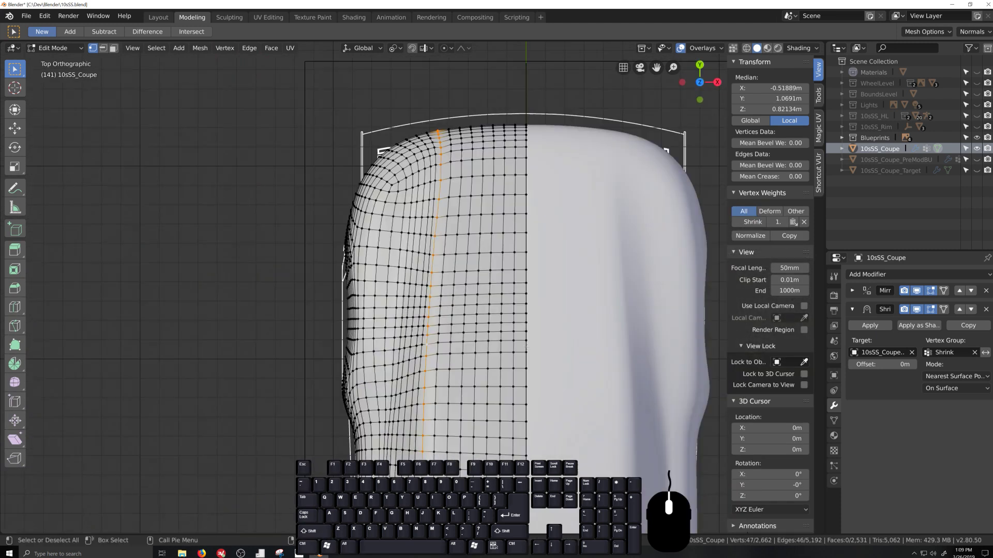
pyautogui.hotkey('alt', 'z')
pyautogui.scroll(4, 517, 357)
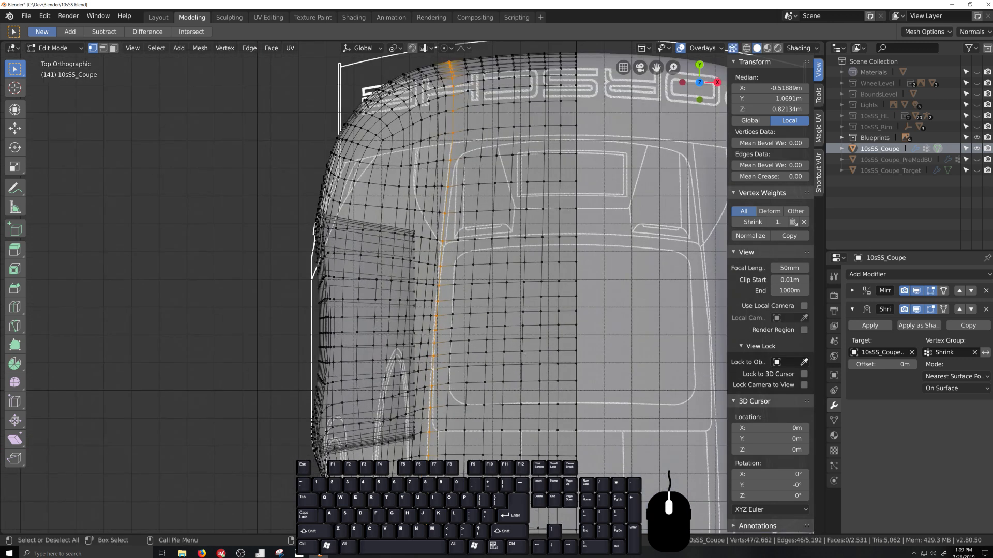
pyautogui.press('ctrl+KP_3')
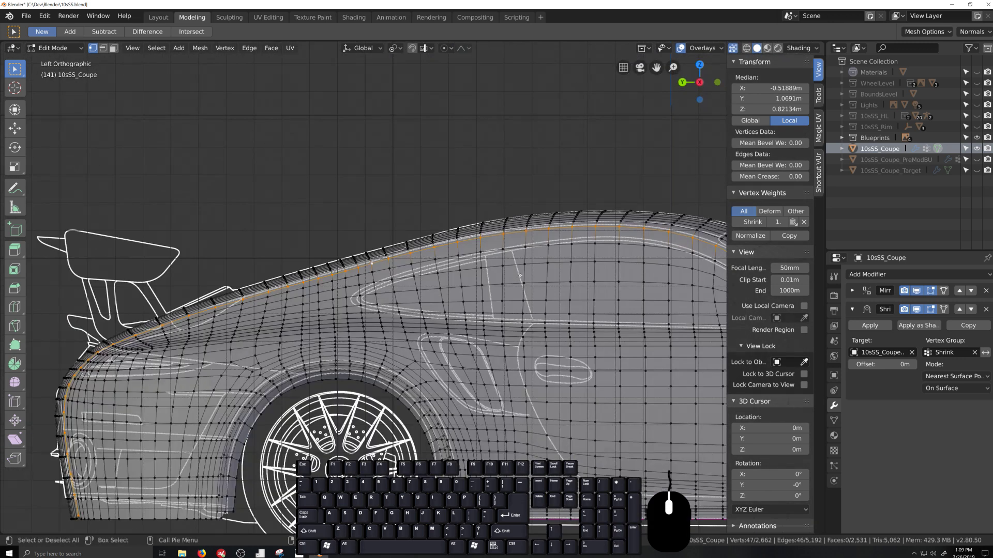
pyautogui.scroll(-3, 596, 315)
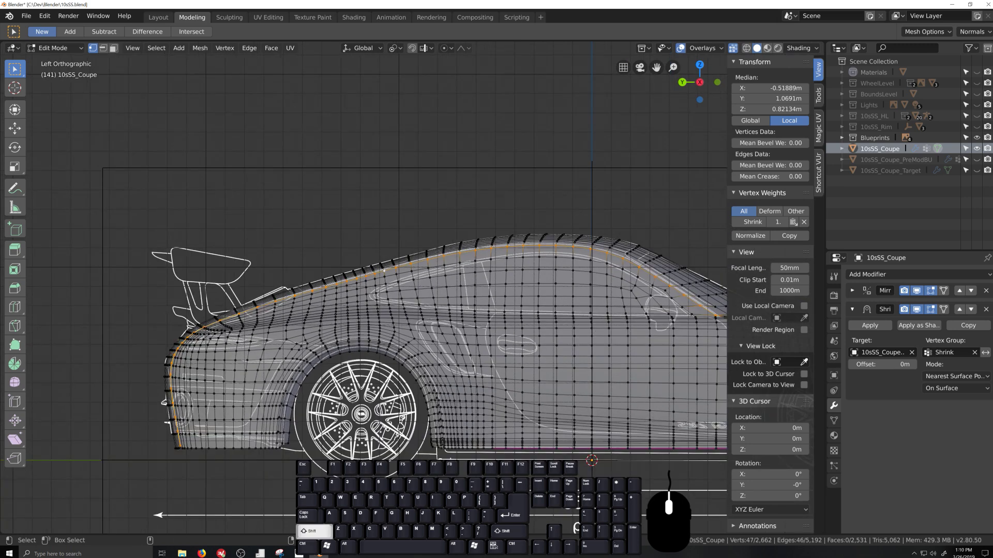
pyautogui.keyDown('shift'); pyautogui.moveTo(596, 314); pyautogui.dragTo(434, 310, button='middle'); pyautogui.keyUp('shift')
pyautogui.scroll(3, 375, 337)
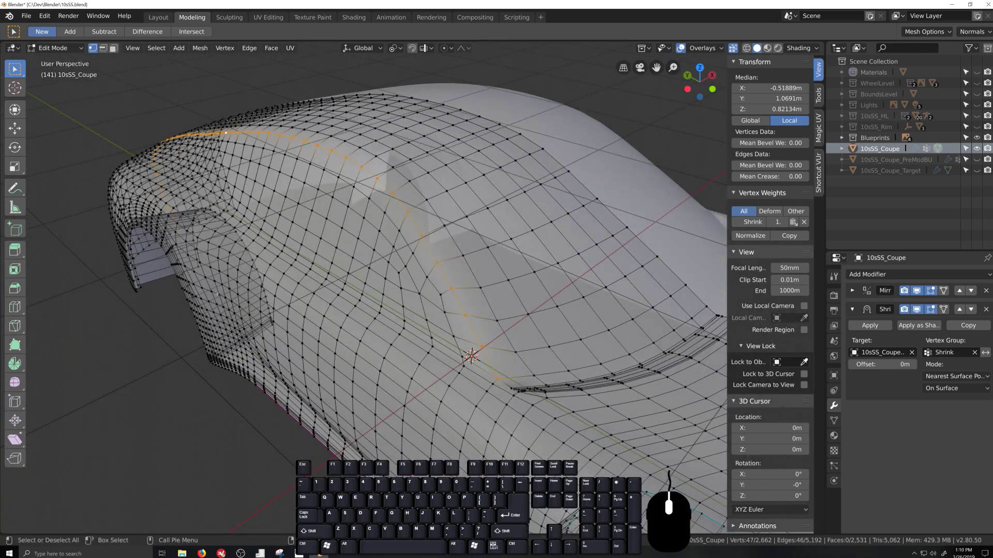
pyautogui.scroll(-1, 217, 294)
pyautogui.moveTo(217, 294); pyautogui.dragTo(253, 294, button='middle')
pyautogui.scroll(-3, 248, 296)
pyautogui.scroll(4, 450, 327)
pyautogui.keyDown('shift'); pyautogui.moveTo(166, 316); pyautogui.dragTo(469, 333, button='middle'); pyautogui.keyUp('shift')
pyautogui.moveTo(429, 267); pyautogui.dragTo(413, 252, button='middle')
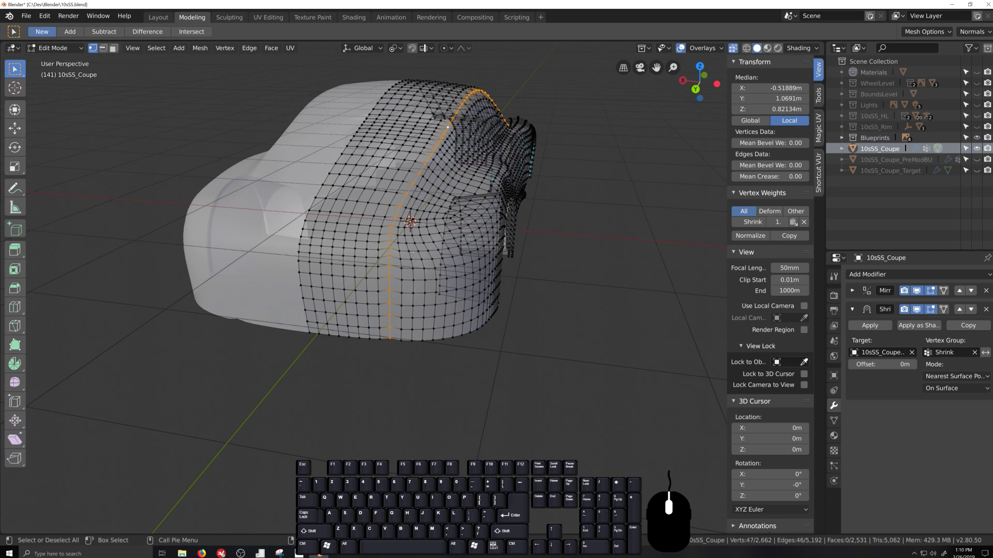
# Switch to the Photos app and browse the Porsche reference pictures to the rear three-quarter GT2 RS shot, RQ1.jpg.
pyautogui.click(298, 553)
pyautogui.press('Right')
pyautogui.press('Right')
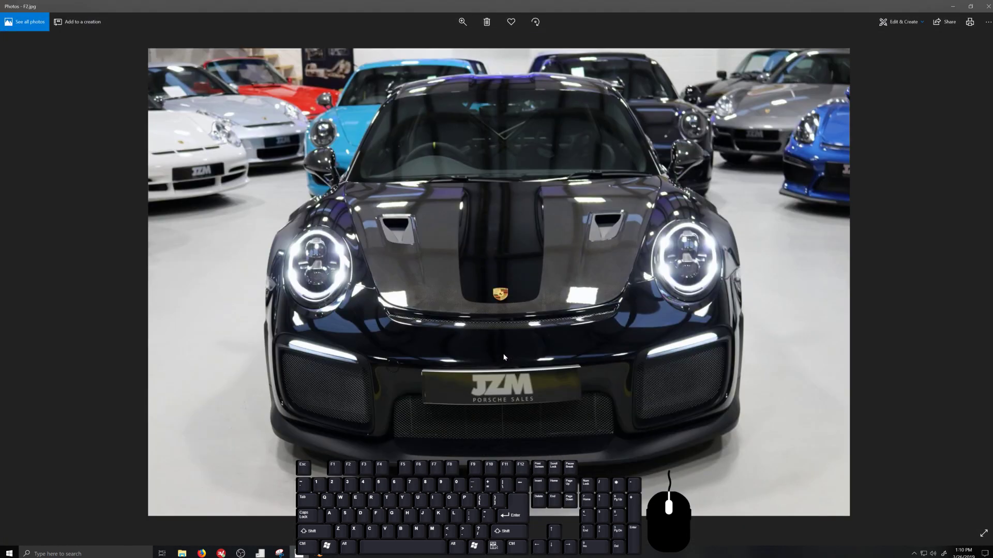
pyautogui.press('Right')
pyautogui.press('Right')
pyautogui.press('Right')
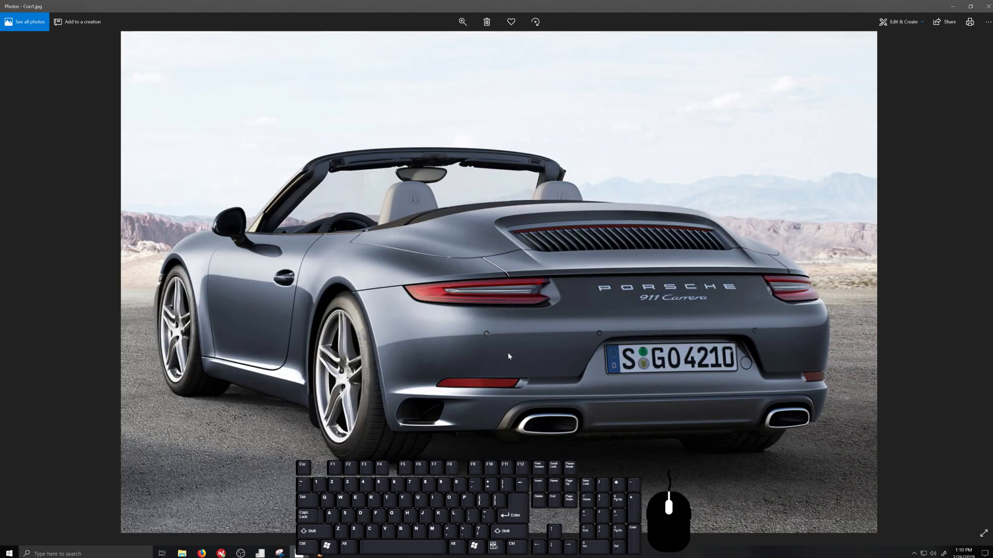
pyautogui.scroll(1, 508, 354)
pyautogui.scroll(-5, 509, 353)
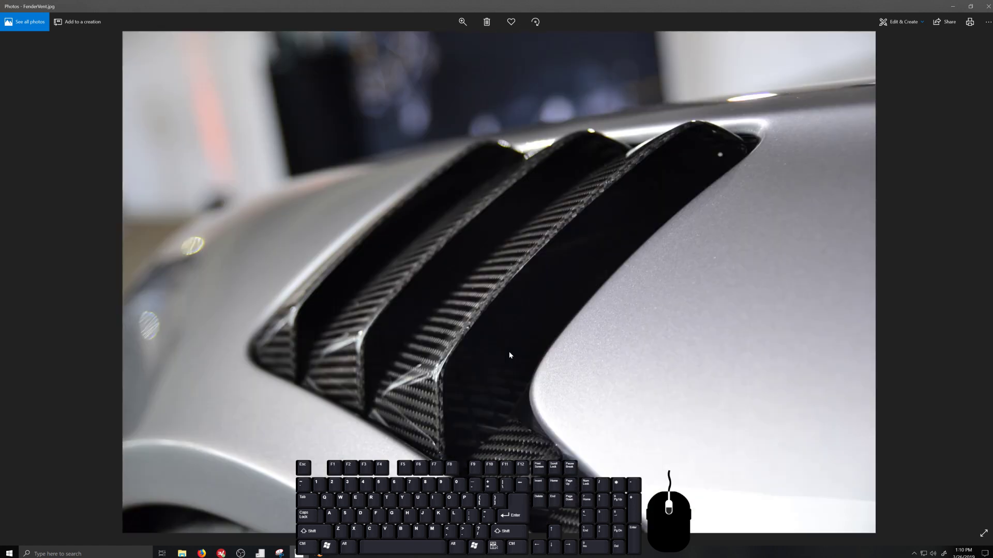
pyautogui.scroll(-4, 509, 355)
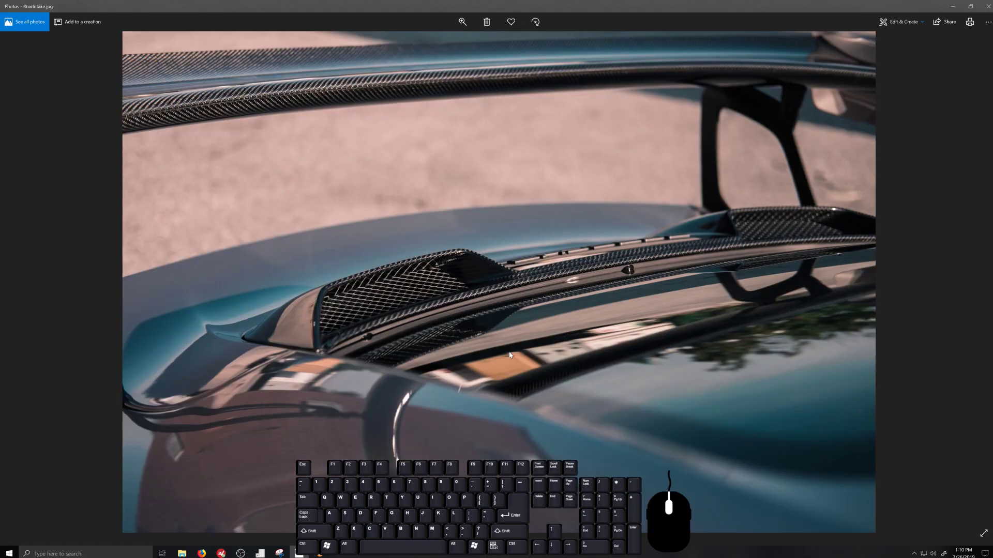
pyautogui.scroll(-1, 510, 355)
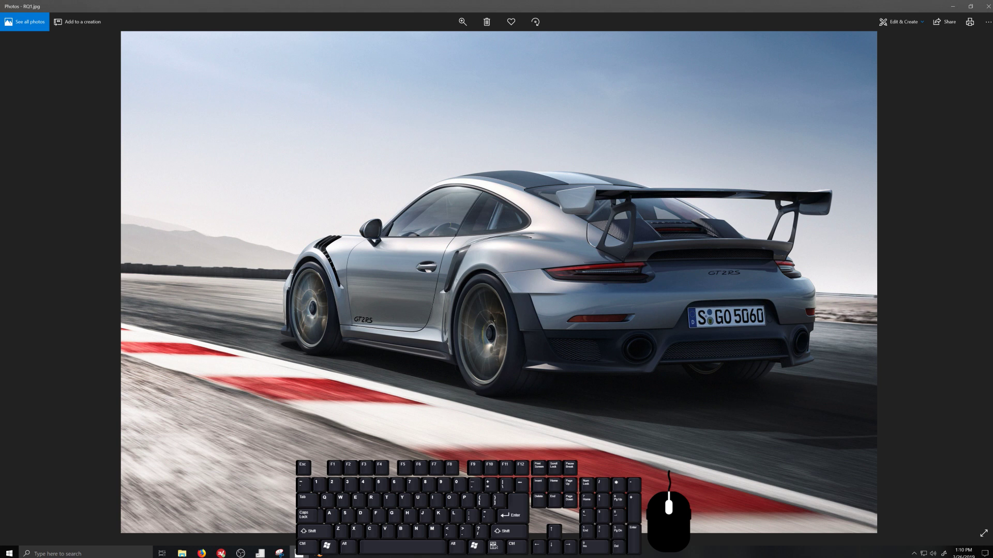
# Return to Blender and remove the vertical tail portion of the rail loop from the selection with Circle Select in left view.
pyautogui.click(320, 556)
pyautogui.press('ctrl+KP_3')
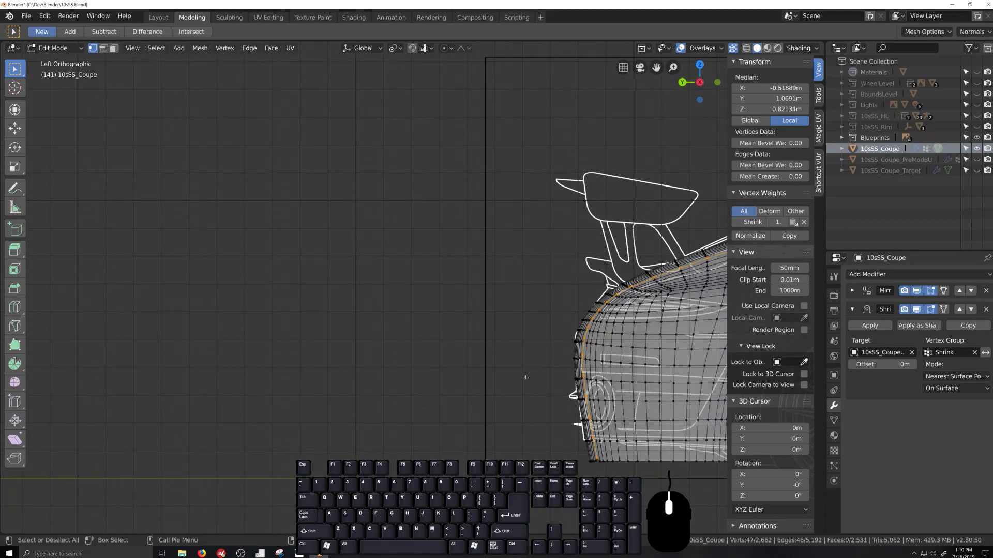
pyautogui.press('c')
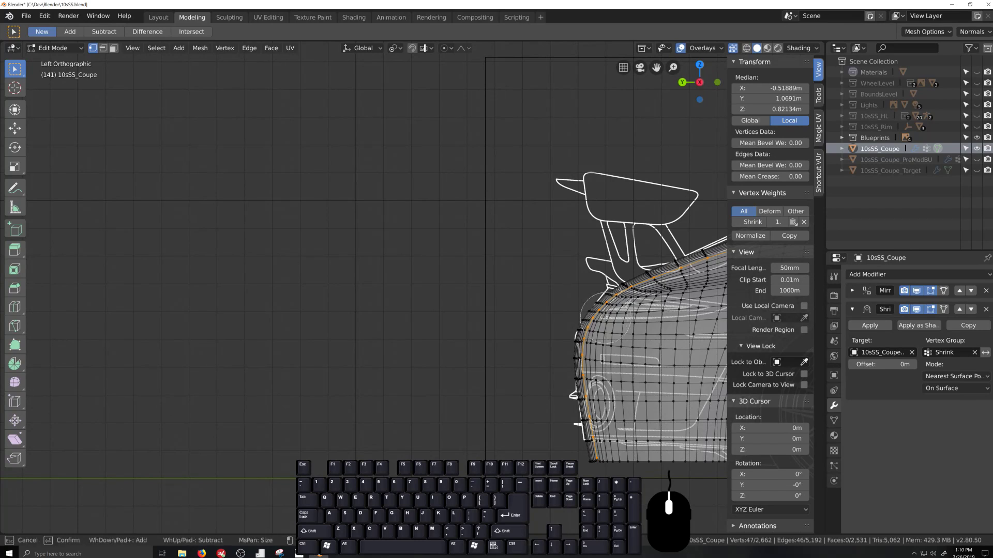
pyautogui.keyDown('shift'); pyautogui.moveTo(604, 313); pyautogui.dragTo(603, 467); pyautogui.keyUp('shift')
pyautogui.rightClick(602, 467)
# Mark the remaining rail edges, from the rear deck to the windscreen base, as sharp.
pyautogui.scroll(-3, 496, 361)
pyautogui.moveTo(496, 361); pyautogui.dragTo(368, 398, button='middle')
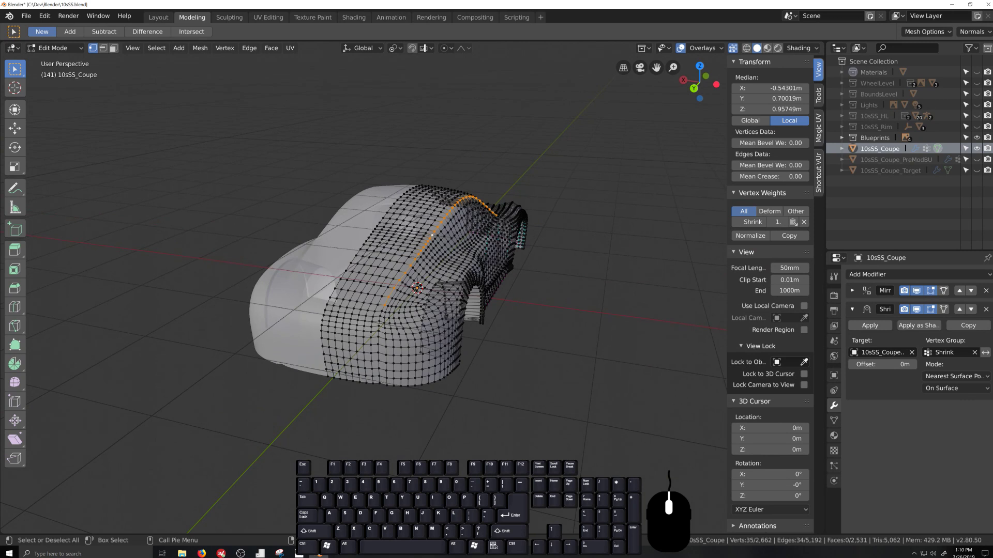
pyautogui.scroll(2, 445, 269)
pyautogui.moveTo(445, 269); pyautogui.dragTo(445, 238, button='middle')
pyautogui.moveTo(445, 290); pyautogui.dragTo(458, 351, button='middle')
pyautogui.press('q')
pyautogui.click(458, 351)
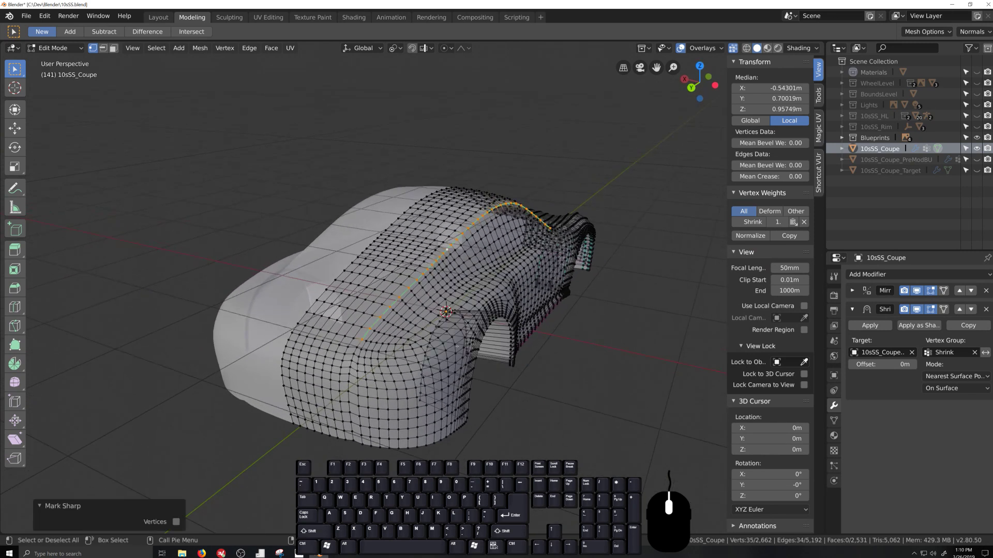
# Turn off X-ray and examine the shading along the sharp rail edge from several angles and from the top.
pyautogui.press('Tab')
pyautogui.moveTo(538, 399); pyautogui.dragTo(472, 408, button='middle')
pyautogui.scroll(2, 558, 397)
pyautogui.hotkey('alt', 'z')
pyautogui.scroll(3, 426, 333)
pyautogui.moveTo(502, 321); pyautogui.dragTo(390, 399, button='middle')
pyautogui.keyDown('shift'); pyautogui.moveTo(242, 453); pyautogui.dragTo(566, 305, button='middle'); pyautogui.keyUp('shift')
pyautogui.scroll(-2, 290, 428)
pyautogui.moveTo(291, 428); pyautogui.dragTo(341, 423, button='middle')
pyautogui.press('Tab')
pyautogui.moveTo(475, 404)
pyautogui.keyDown('shift'); pyautogui.mouseDown(button='middle')
pyautogui.moveTo(489, 415)
pyautogui.moveTo(486, 398)
pyautogui.moveTo(592, 350)
pyautogui.moveTo(481, 421)
pyautogui.mouseUp(button='middle'); pyautogui.keyUp('shift')
pyautogui.press('Tab')
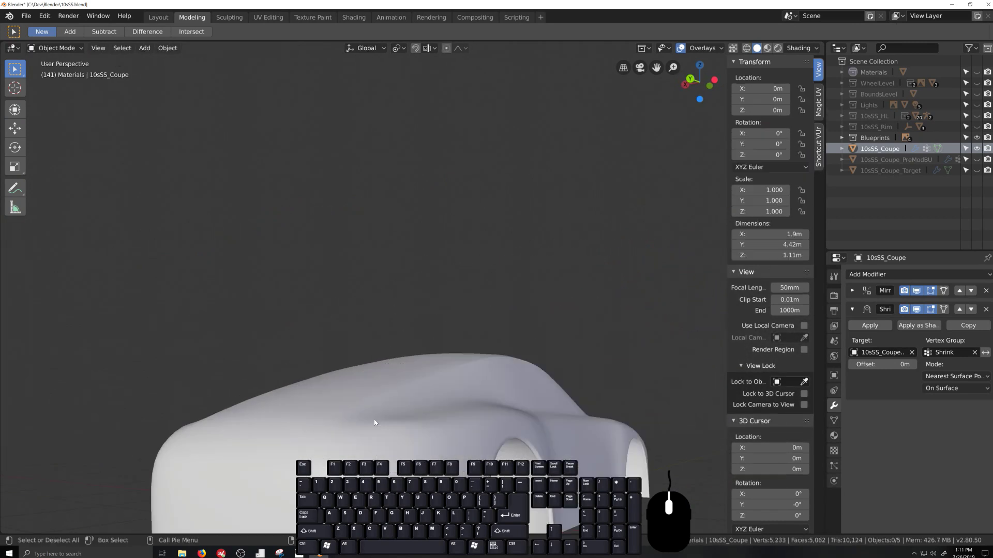
pyautogui.moveTo(307, 411); pyautogui.dragTo(482, 389, button='middle')
pyautogui.press('Tab')
pyautogui.press('KP_7')
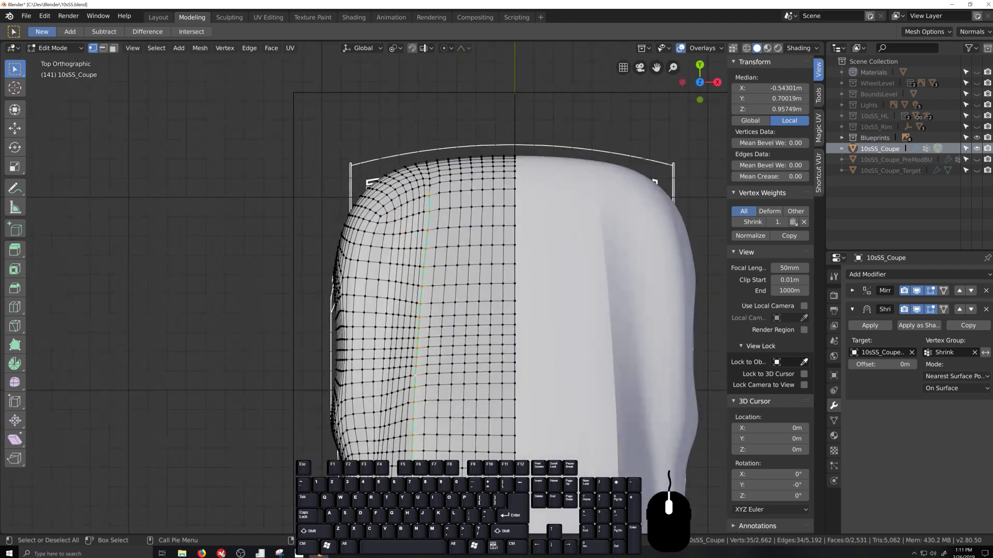
# Select the rear run of the sharp roof rail edge and edge-slide it by a factor of 0.295.
pyautogui.scroll(3, 438, 389)
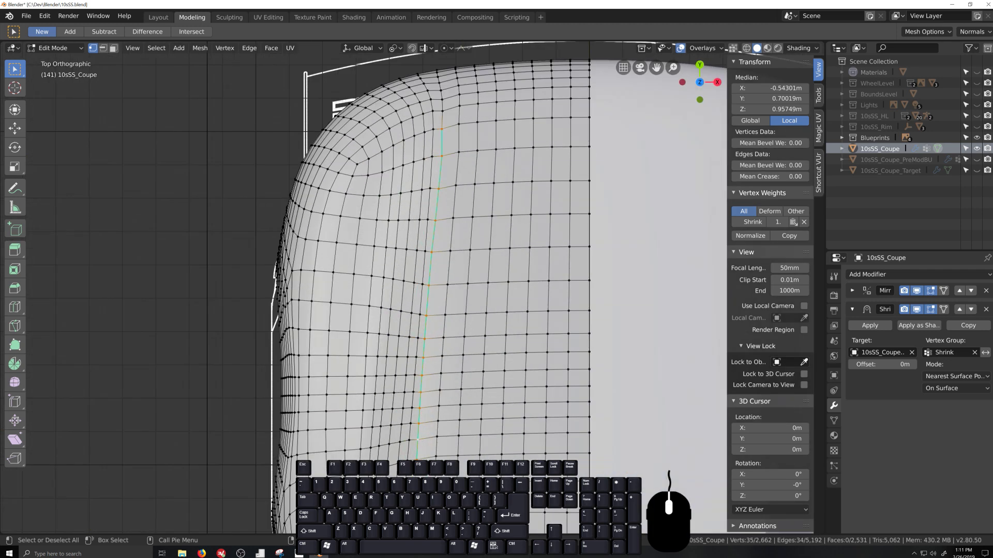
pyautogui.click(435, 221)
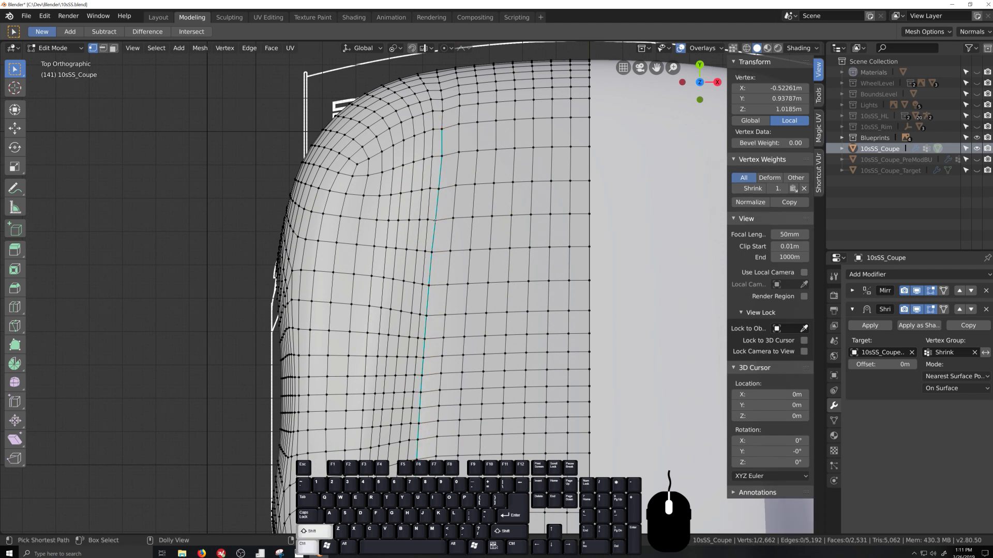
pyautogui.keyDown('ctrl'); pyautogui.keyDown('shift'); pyautogui.click(431, 281); pyautogui.keyUp('shift'); pyautogui.keyUp('ctrl')
pyautogui.press('g')
pyautogui.press('g')
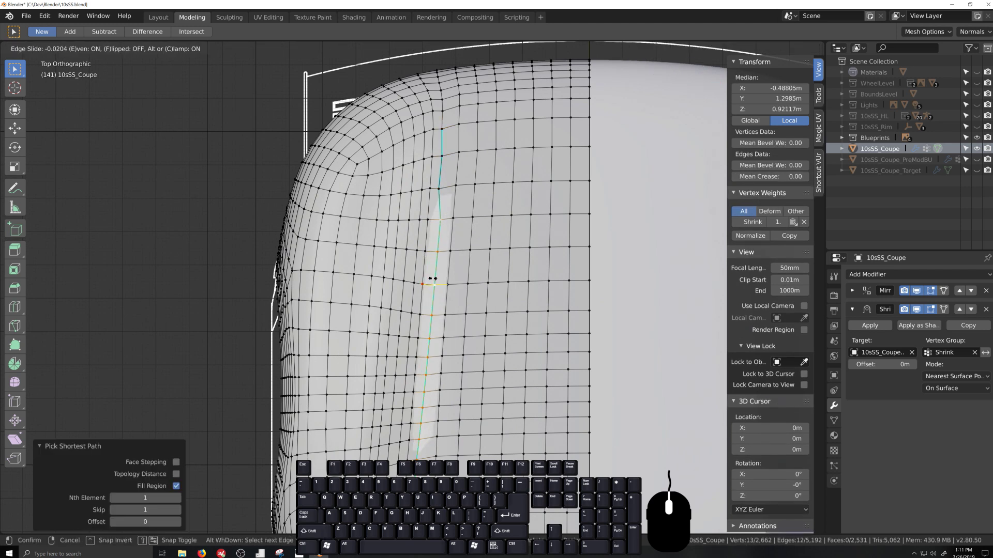
pyautogui.press('f')
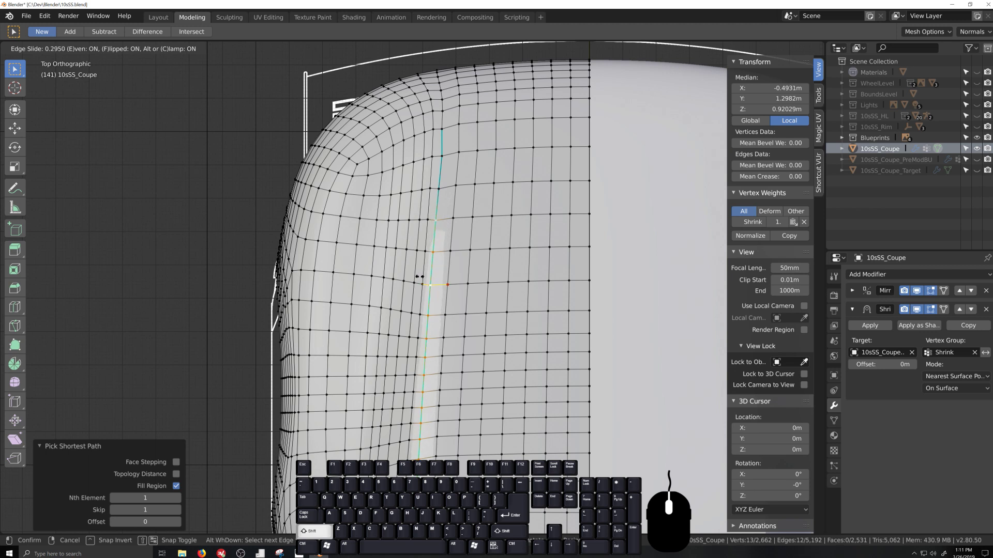
pyautogui.click(420, 277)
# Vertex-slide the next two rail vertices forward of that run to blend them into the shifted rail line.
pyautogui.keyDown('shift'); pyautogui.moveTo(439, 503); pyautogui.dragTo(457, 309, button='middle'); pyautogui.keyUp('shift')
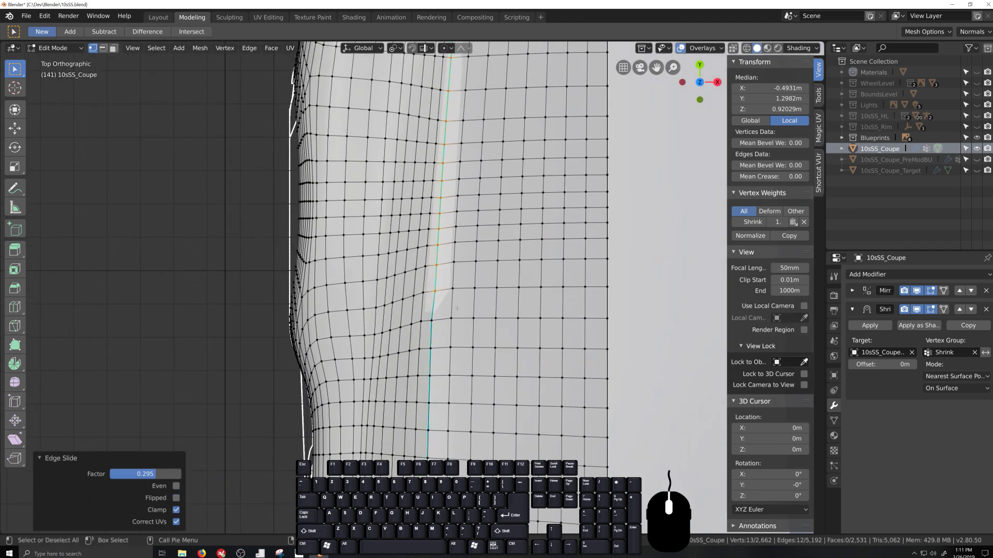
pyautogui.click(432, 322)
pyautogui.press('g')
pyautogui.press('g')
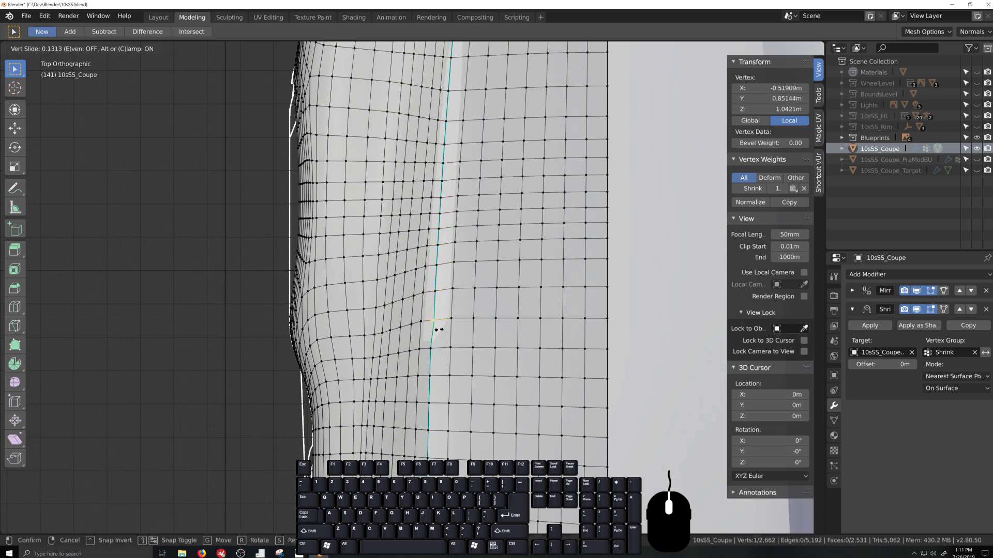
pyautogui.click(437, 329)
pyautogui.press('g')
pyautogui.press('g')
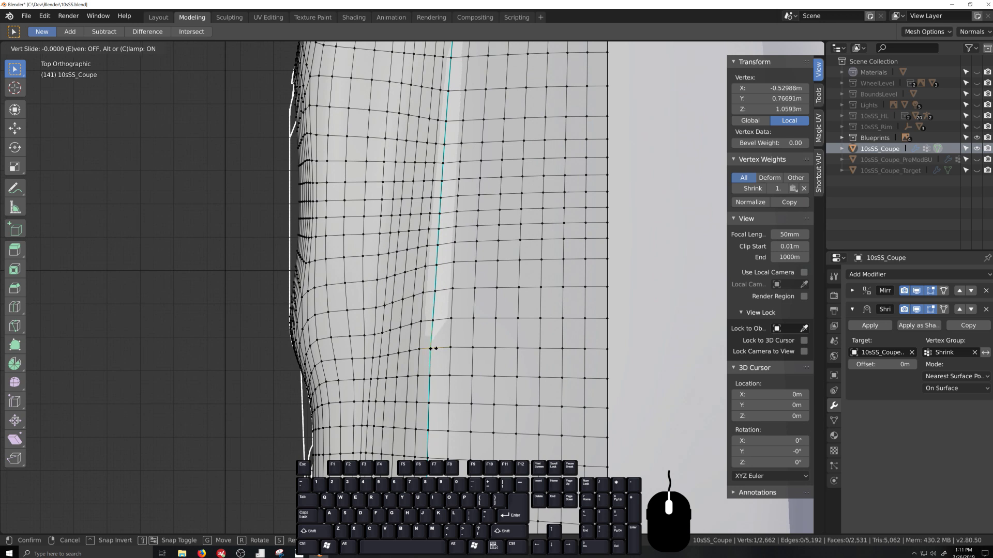
pyautogui.press('shift')
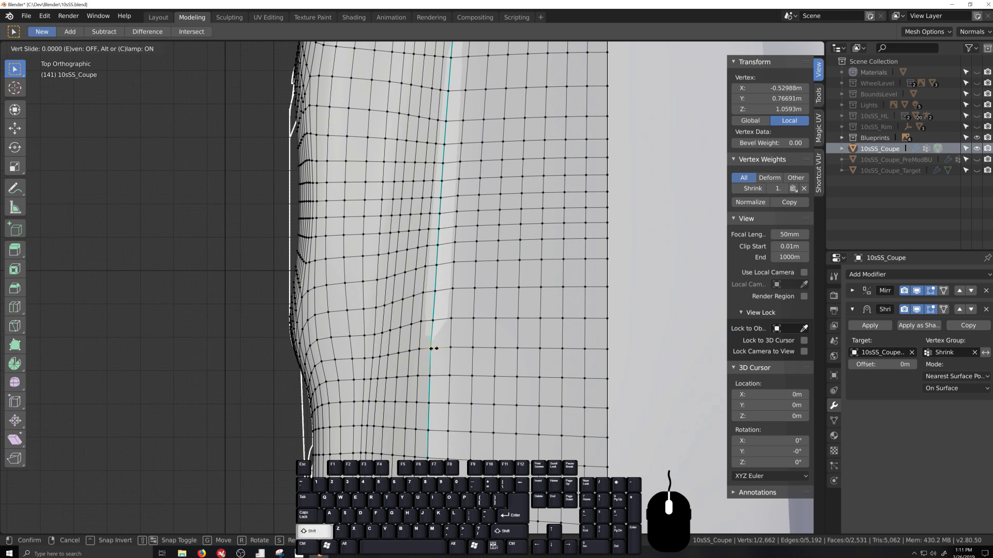
pyautogui.keyDown('shift'); pyautogui.click(436, 349); pyautogui.keyUp('shift')
# Leave Edit Mode and examine the shading along the rail from the rear and side of the body.
pyautogui.moveTo(450, 416); pyautogui.dragTo(491, 418, button='middle')
pyautogui.press('Tab')
pyautogui.scroll(4, 468, 417)
pyautogui.scroll(-4, 460, 383)
pyautogui.scroll(4, 490, 418)
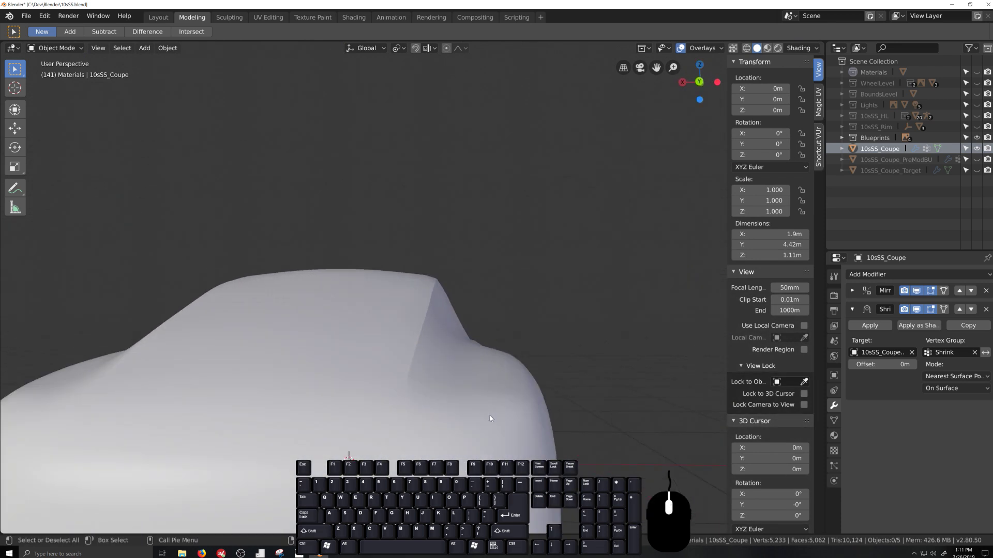
pyautogui.scroll(-3, 490, 416)
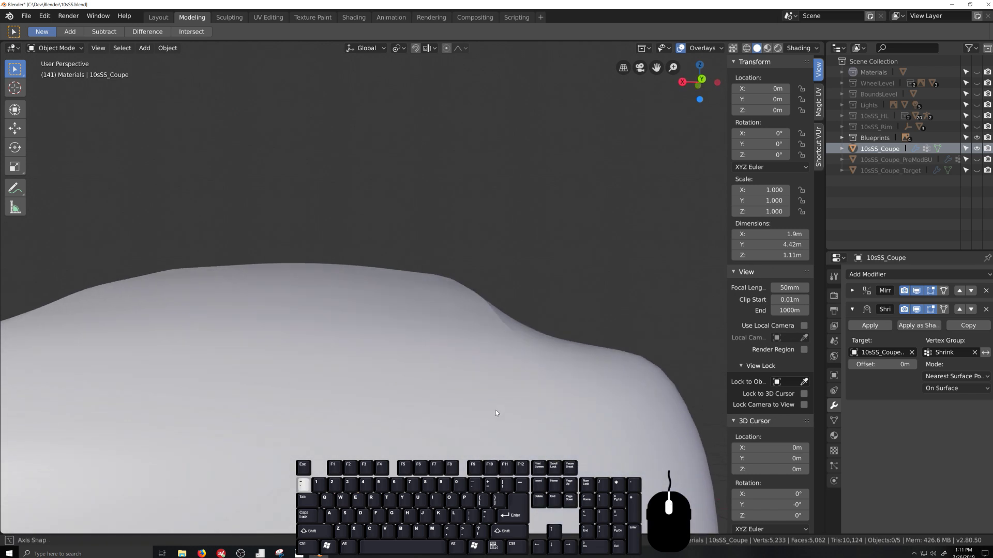
pyautogui.moveTo(494, 412); pyautogui.dragTo(432, 442, button='middle')
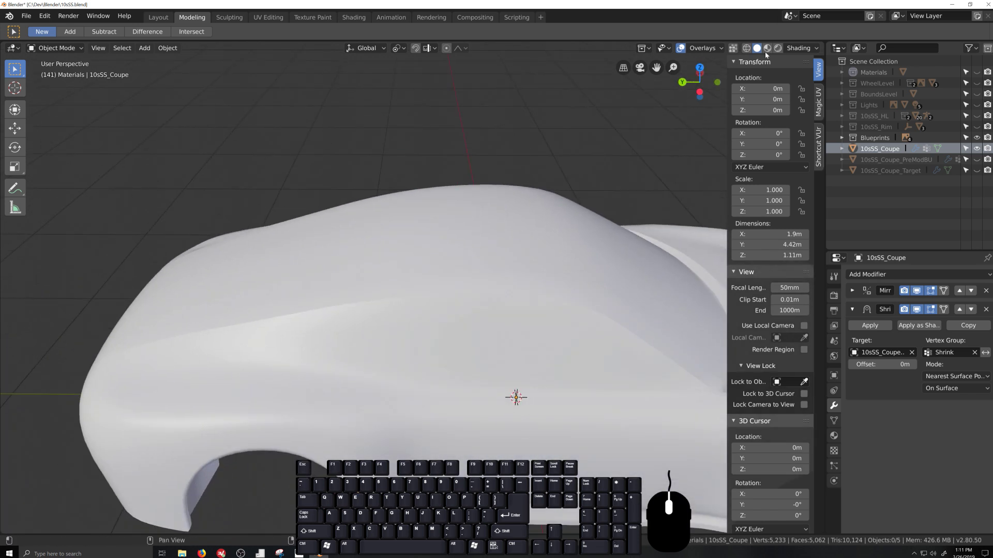
# Switch the solid viewport lighting to the glossy red MatCap and examine the reflections over the rear quarter.
pyautogui.click(801, 49)
pyautogui.click(831, 81)
pyautogui.moveTo(350, 344); pyautogui.dragTo(384, 327, button='middle')
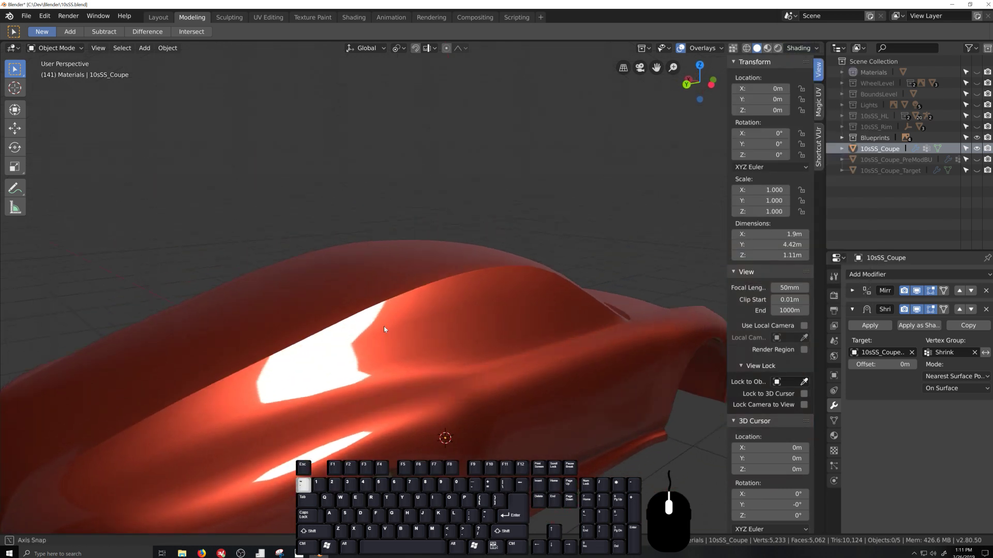
pyautogui.scroll(-6, 384, 327)
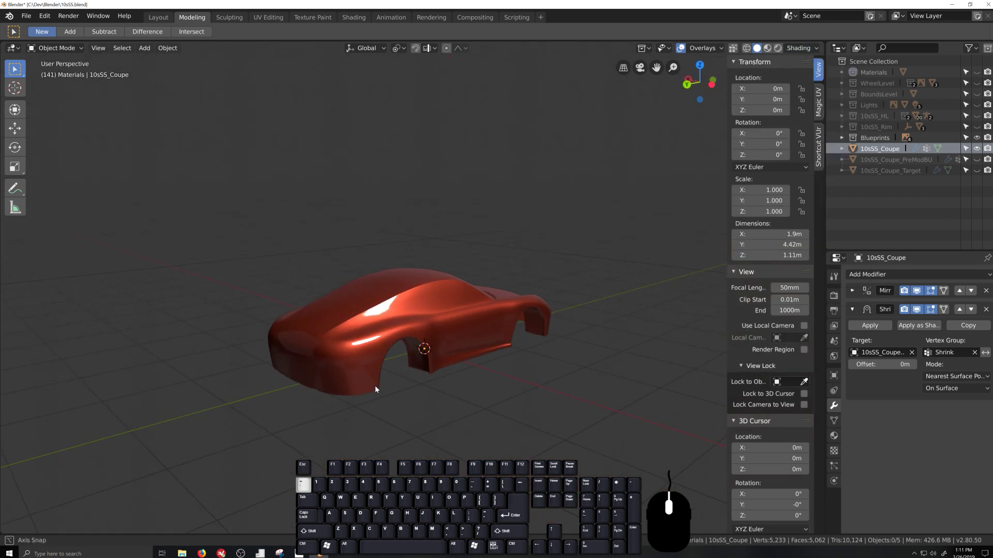
# Select the uneven vertices on the rear bumper's lower edge and flatten them by scaling to 0 along Z.
pyautogui.moveTo(375, 389); pyautogui.dragTo(444, 378, button='middle')
pyautogui.scroll(5, 390, 386)
pyautogui.press('Tab')
pyautogui.click(432, 371)
pyautogui.scroll(2, 442, 408)
pyautogui.keyDown('shift'); pyautogui.moveTo(445, 377); pyautogui.dragTo(457, 313, button='middle'); pyautogui.keyUp('shift')
pyautogui.keyDown('shift'); pyautogui.click(431, 370); pyautogui.keyUp('shift')
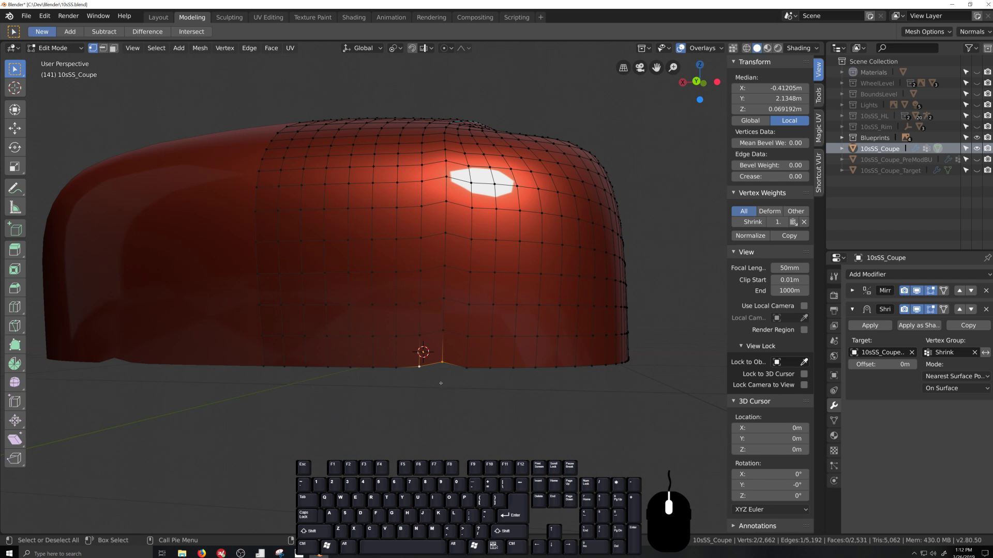
pyautogui.keyDown('shift'); pyautogui.click(425, 405); pyautogui.keyUp('shift')
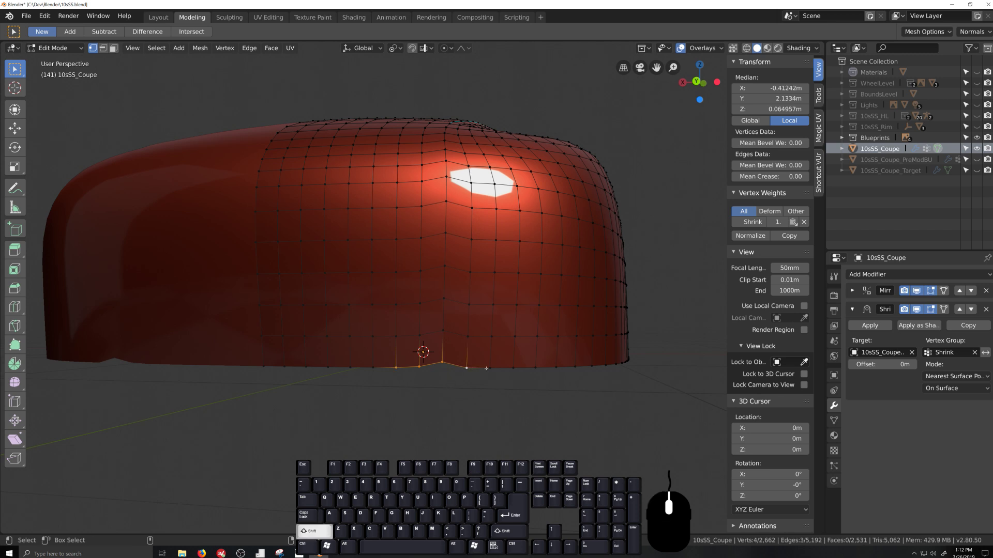
pyautogui.press('s')
pyautogui.press('Return')
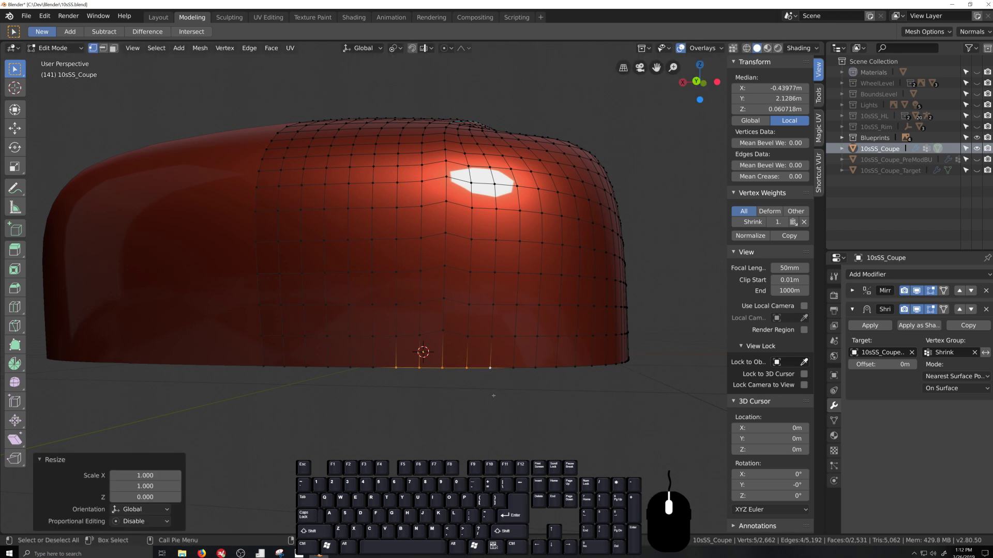
# Examine the flattened rear edge and the reflections over the roof, windscreen base and bonnet in Object Mode.
pyautogui.press('Tab')
pyautogui.scroll(-2, 495, 398)
pyautogui.scroll(3, 471, 388)
pyautogui.press('Tab')
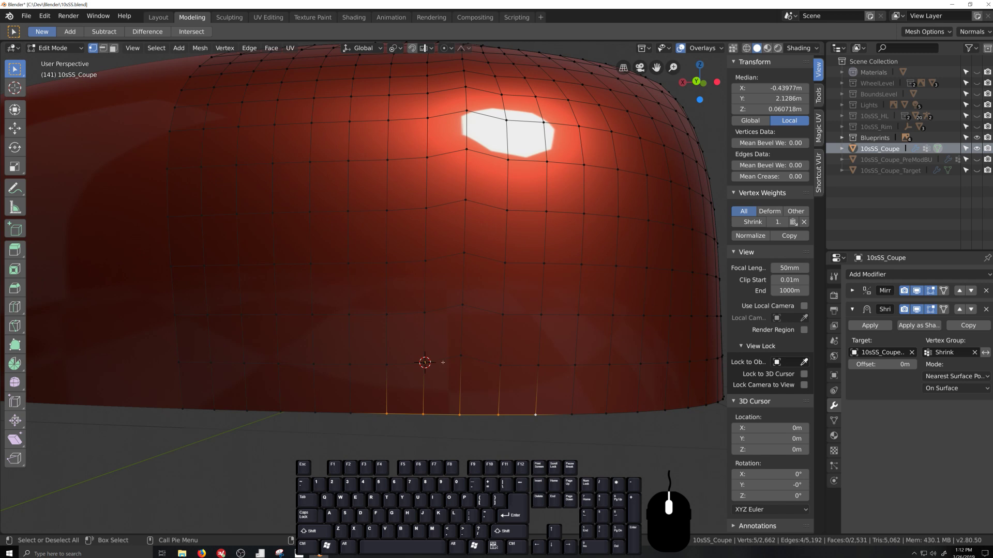
pyautogui.scroll(-3, 456, 362)
pyautogui.moveTo(455, 362); pyautogui.dragTo(416, 399, button='middle')
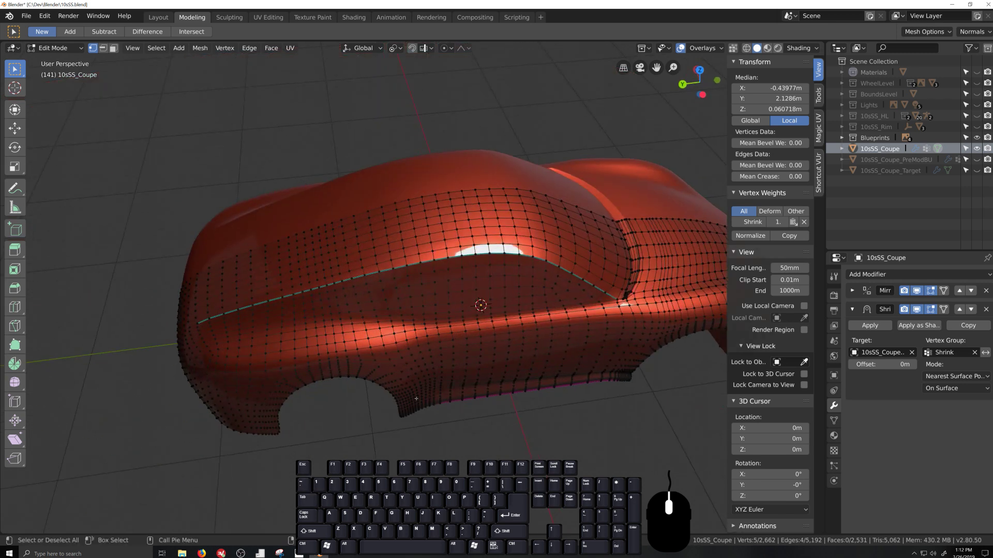
pyautogui.moveTo(437, 419); pyautogui.dragTo(336, 401, button='middle')
pyautogui.press('Tab')
pyautogui.scroll(6, 386, 375)
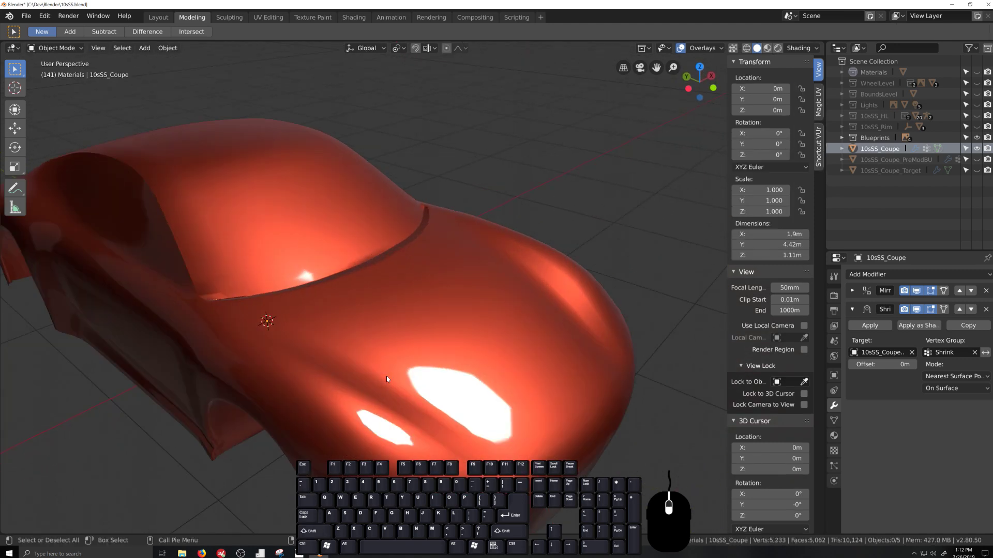
pyautogui.scroll(-4, 447, 392)
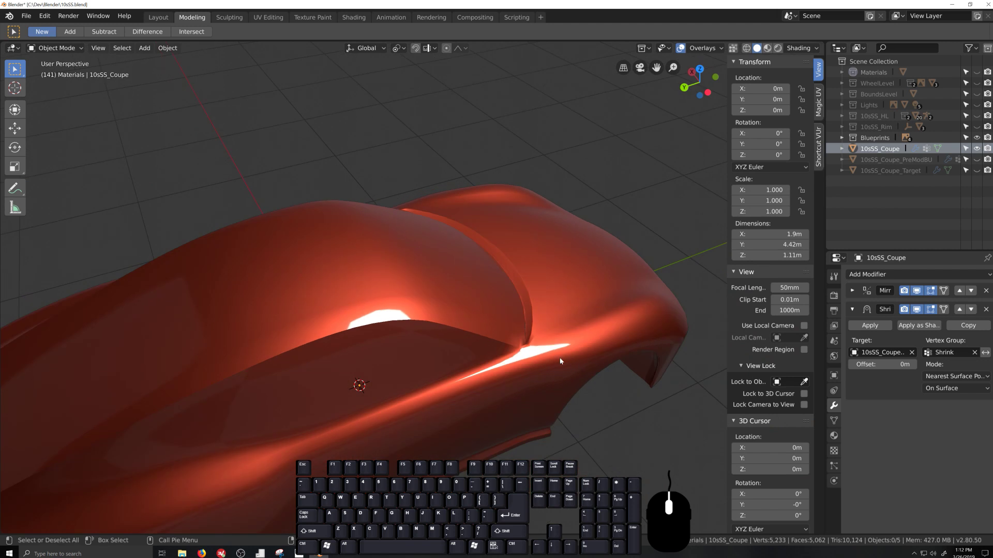
# Frame the rail's front end vertex at the windscreen base corner in Edit Mode and restore the Studio viewport lighting.
pyautogui.press('Tab')
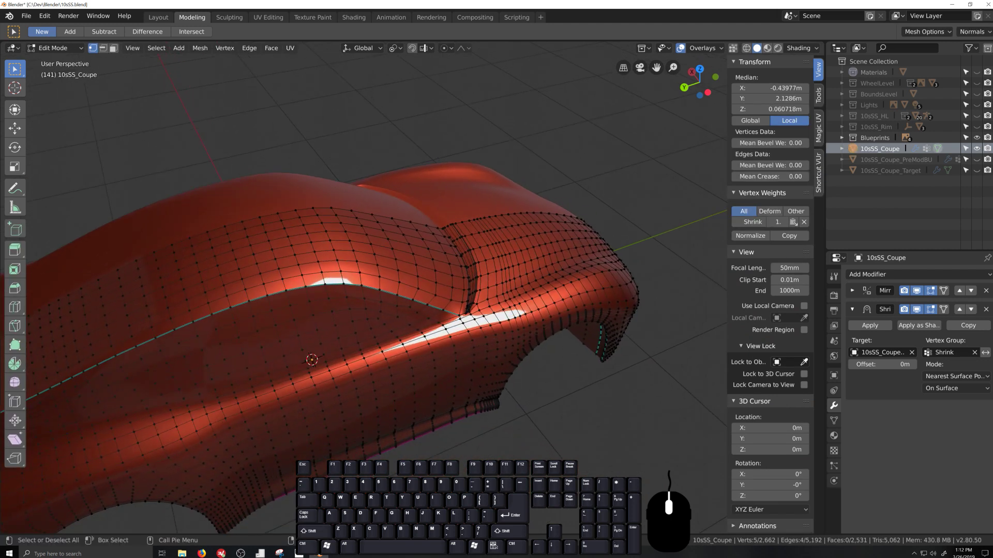
pyautogui.click(460, 316)
pyautogui.press('KP_Decimal')
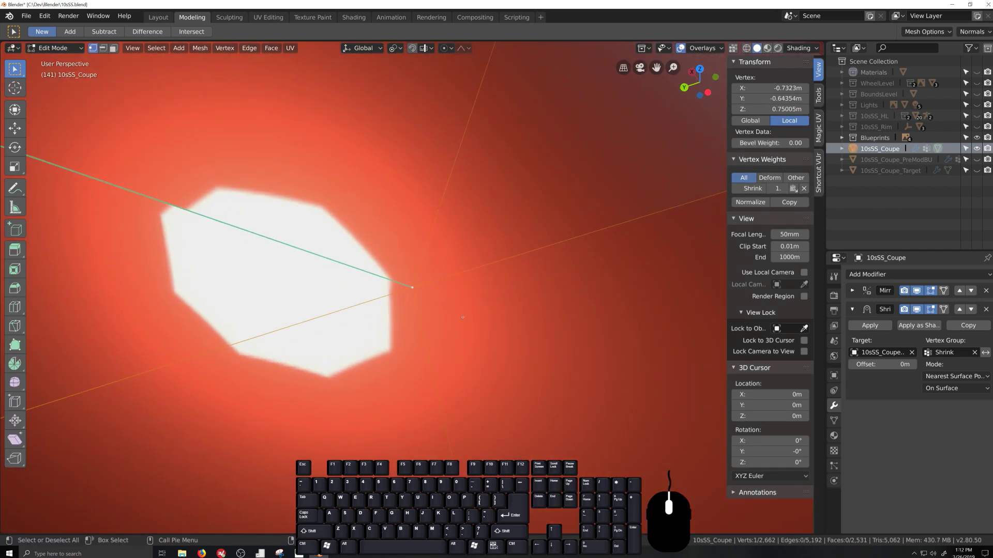
pyautogui.moveTo(463, 317); pyautogui.dragTo(578, 298, button='middle')
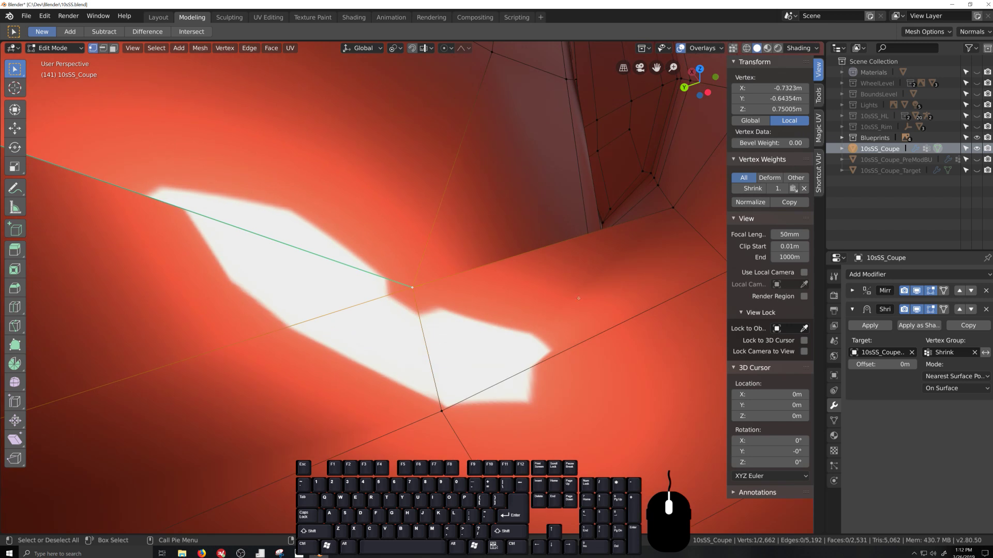
pyautogui.click(803, 52)
pyautogui.click(778, 81)
pyautogui.moveTo(569, 207)
pyautogui.mouseDown(button='middle')
pyautogui.moveTo(600, 192)
pyautogui.moveTo(398, 257)
pyautogui.moveTo(395, 231)
pyautogui.mouseUp(button='middle')
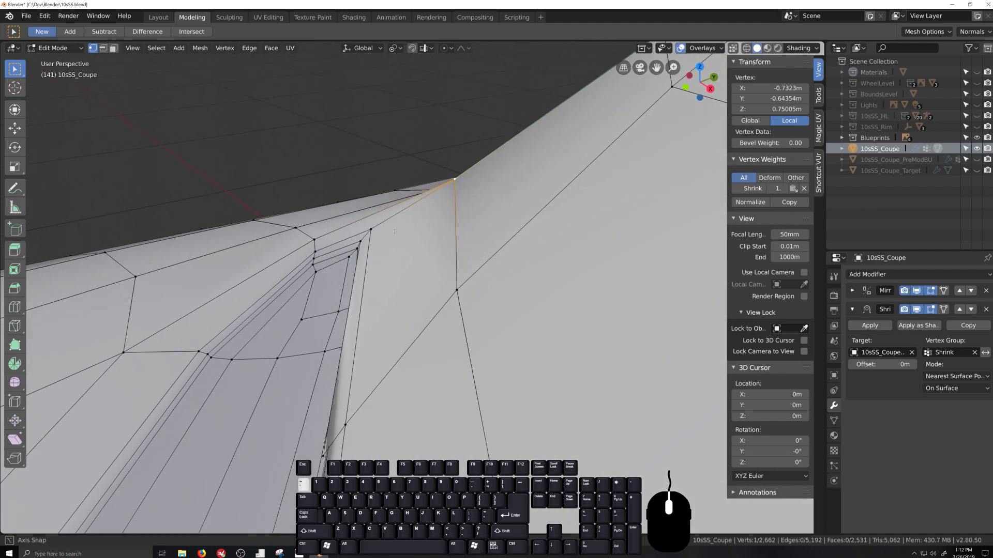
# Remove the two outer vertices at the windscreen corner from the Shrink vertex group and move them along Y toward the rail end.
pyautogui.keyDown('shift'); pyautogui.click(368, 239); pyautogui.keyUp('shift')
pyautogui.press('g')
pyautogui.press('y')
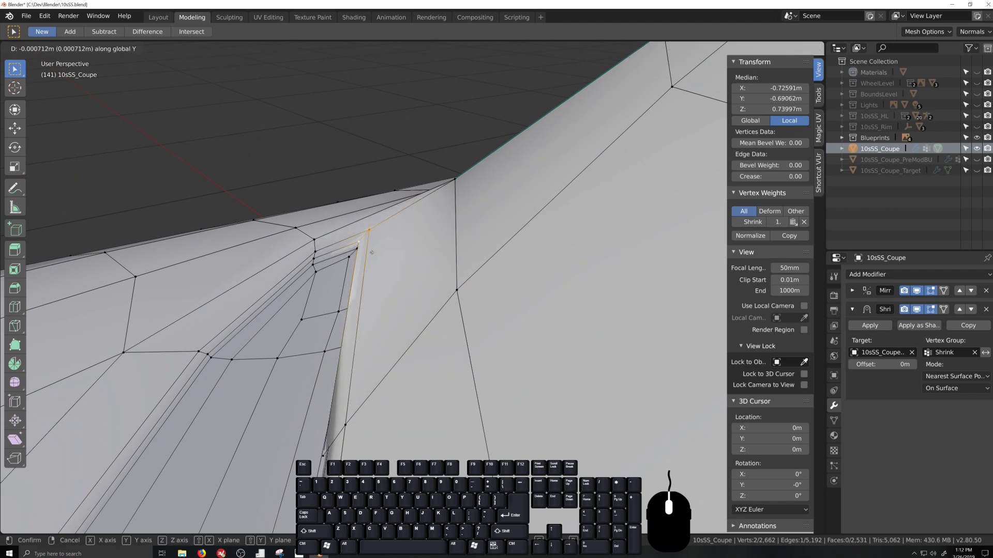
pyautogui.click(405, 246)
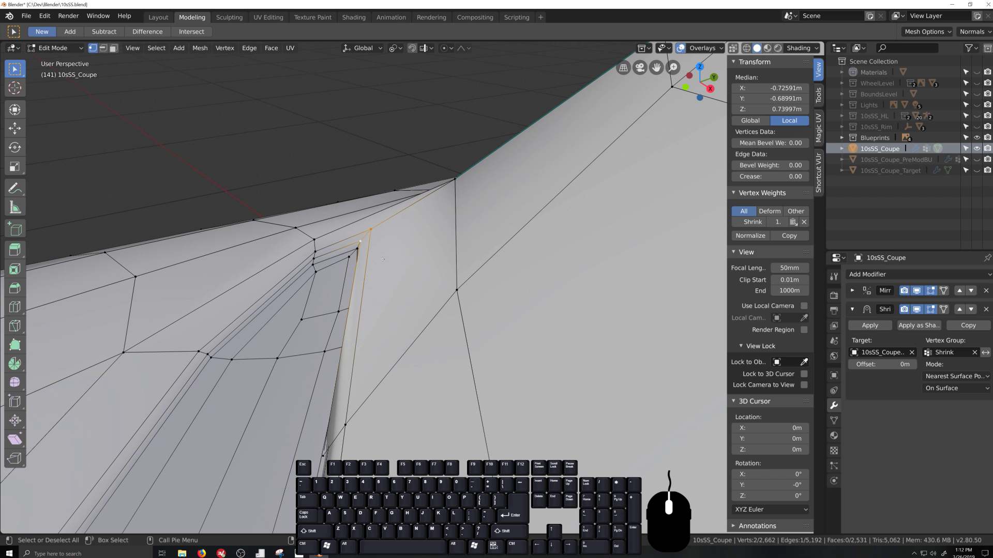
pyautogui.click(834, 421)
pyautogui.click(904, 377)
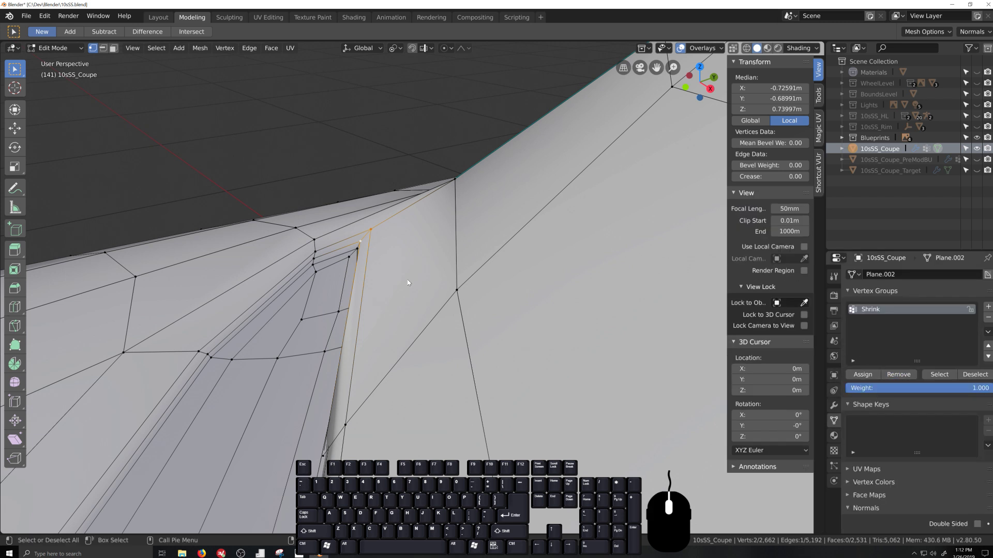
pyautogui.press('g')
pyautogui.press('y')
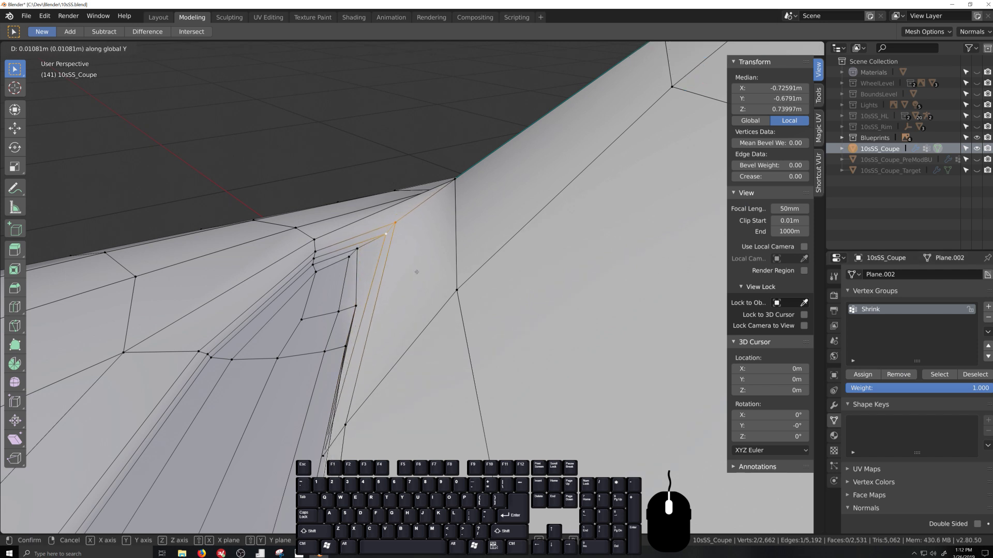
pyautogui.click(444, 268)
# Remove the next two inner windscreen corner vertices from the Shrink vertex group and move them about 0.0057 m along Y.
pyautogui.click(356, 250)
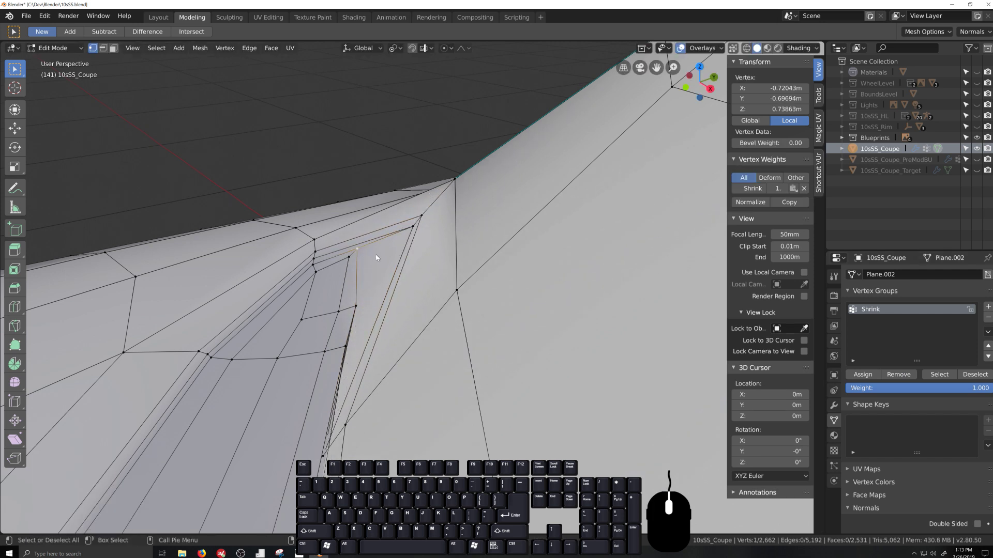
pyautogui.keyDown('shift'); pyautogui.click(359, 303); pyautogui.keyUp('shift')
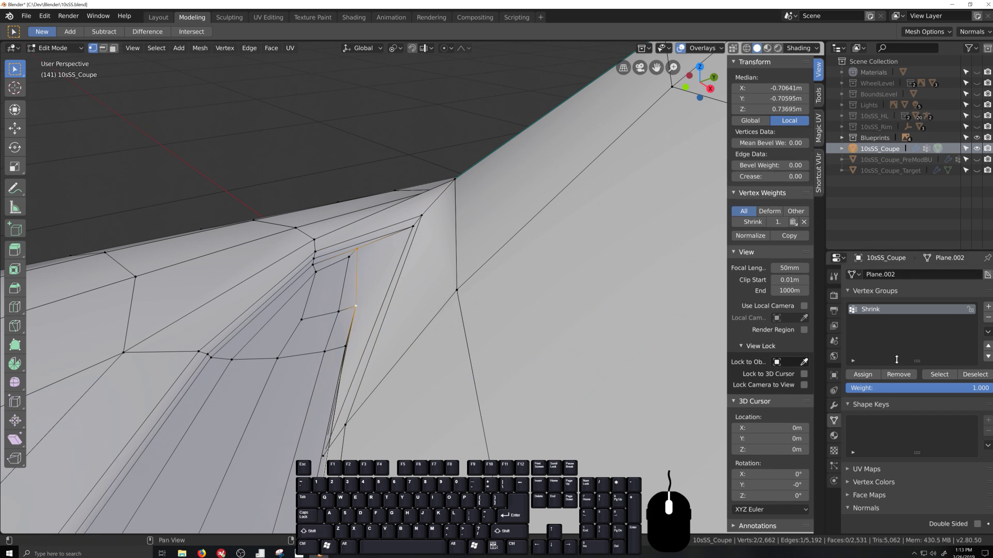
pyautogui.click(904, 379)
pyautogui.press('g')
pyautogui.press('y')
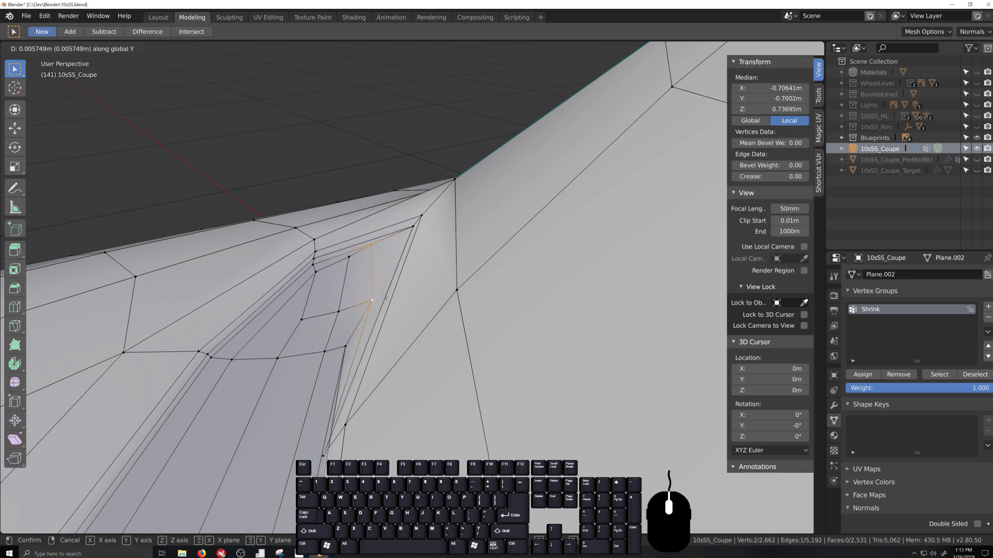
pyautogui.click(373, 267)
# Move only the upper inner corner vertex another 0.00763 m along Y.
pyautogui.click(373, 268)
pyautogui.press('g')
pyautogui.press('y')
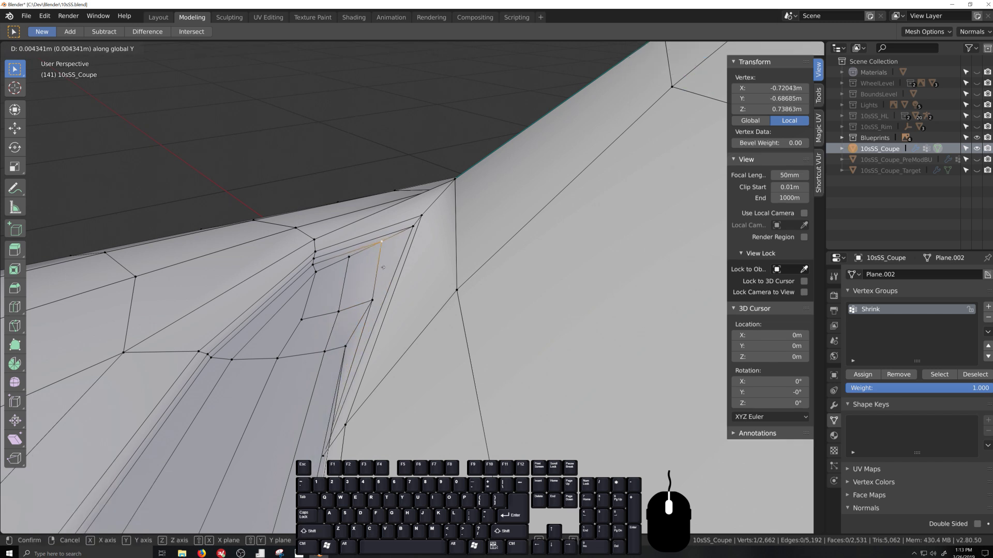
pyautogui.click(391, 266)
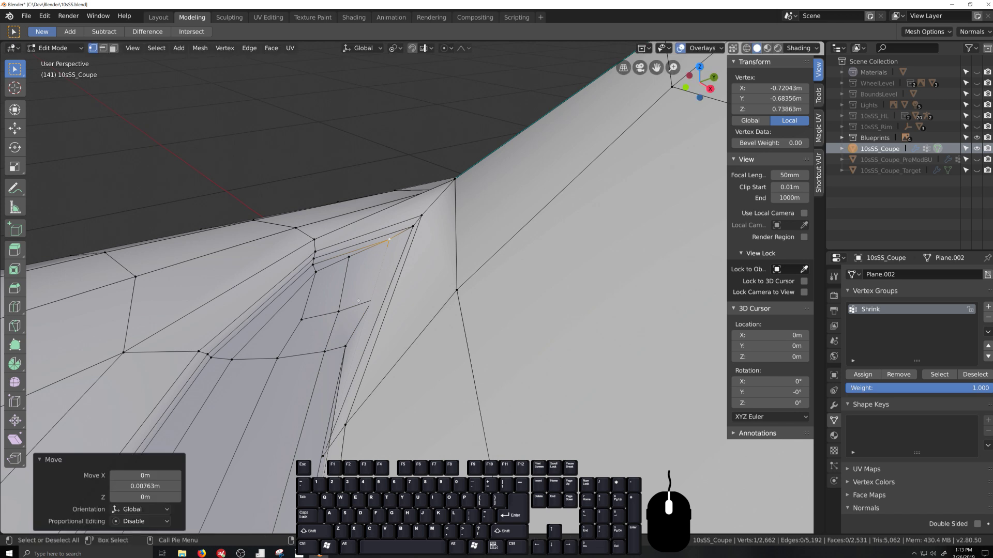
# Slide the vertex inside the windscreen corner rearward along its edge, and slide the adjacent vertex after it by a factor of 0.440.
pyautogui.moveTo(391, 266); pyautogui.dragTo(405, 374, button='middle')
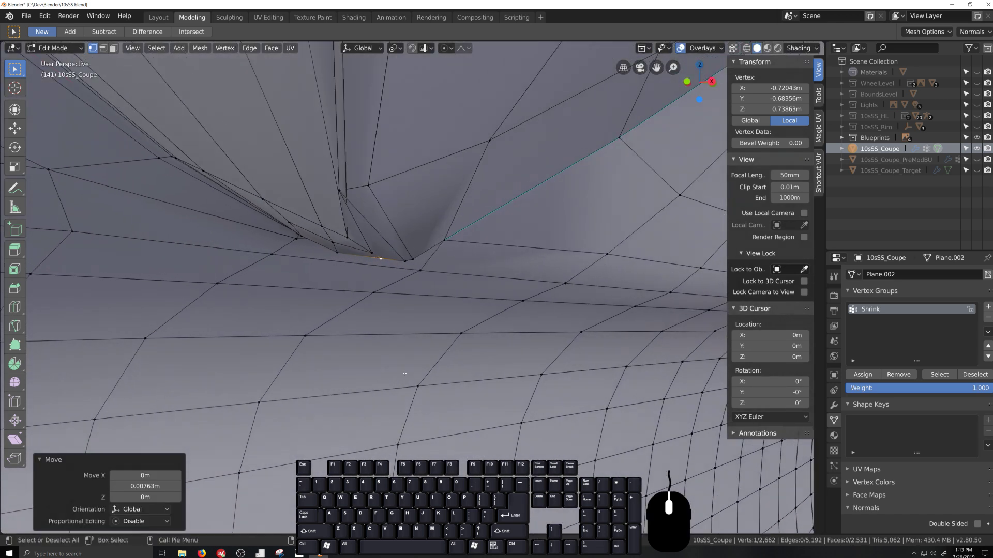
pyautogui.click(368, 186)
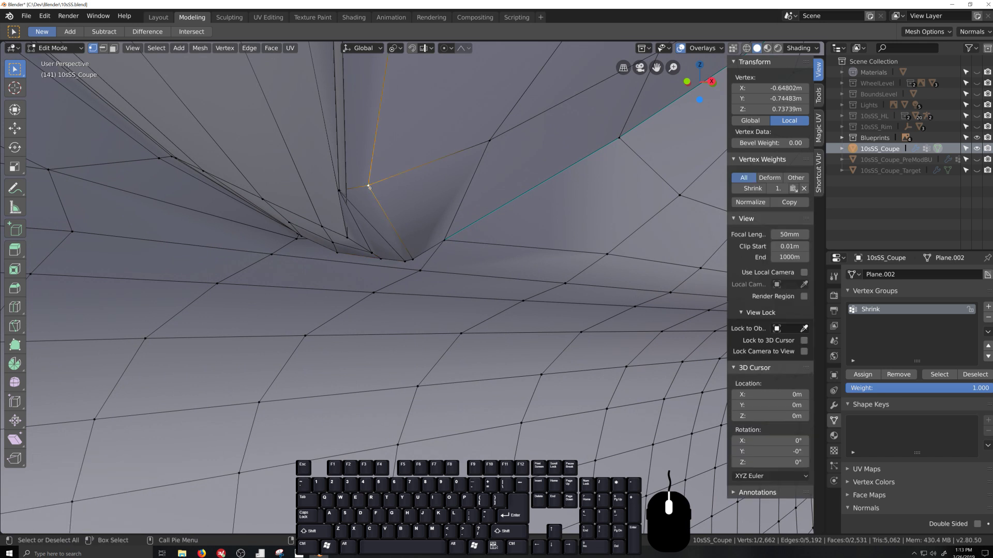
pyautogui.hotkey('shift', 'v')
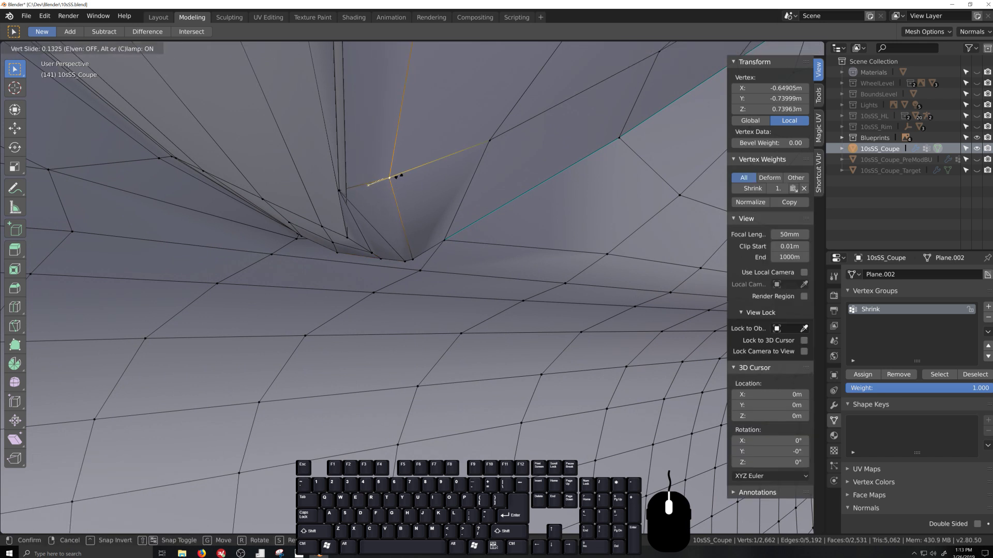
pyautogui.click(398, 177)
pyautogui.click(339, 192)
pyautogui.press('g')
pyautogui.press('g')
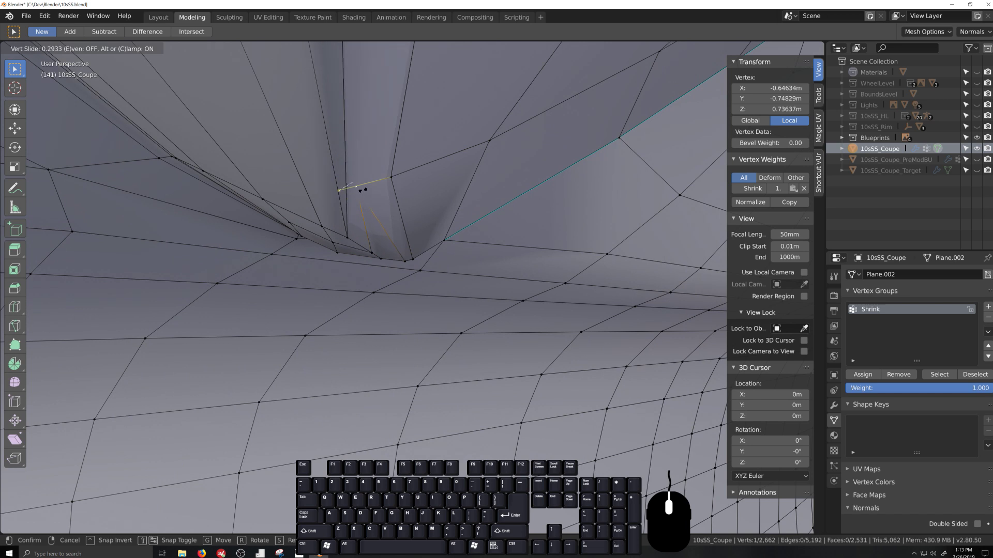
pyautogui.click(369, 185)
# Slide the same two vertices along the windscreen's lower edge toward the corner, the lower one by a factor of 0.183.
pyautogui.moveTo(368, 185); pyautogui.dragTo(471, 265, button='middle')
pyautogui.moveTo(568, 329); pyautogui.dragTo(479, 336, button='middle')
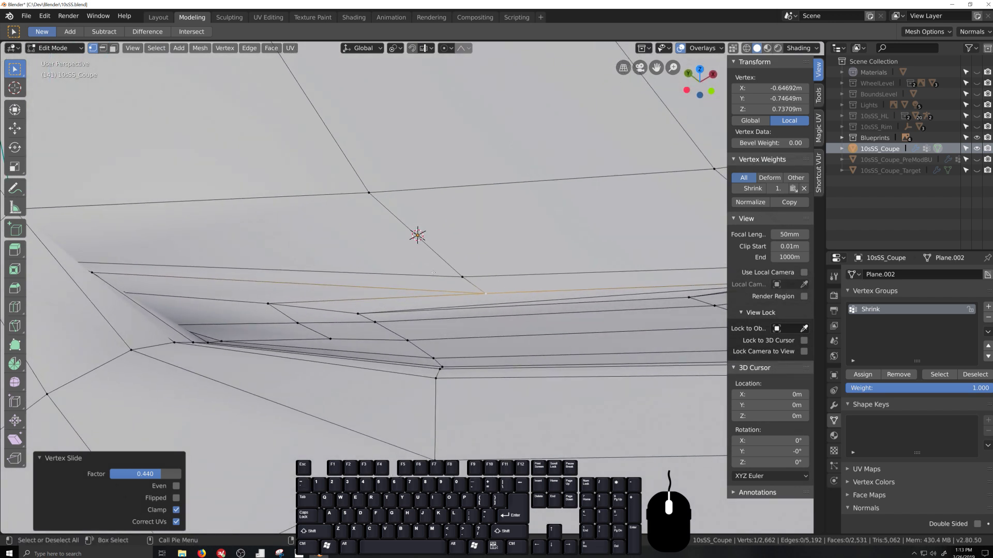
pyautogui.click(462, 277)
pyautogui.hotkey('shift', 'v')
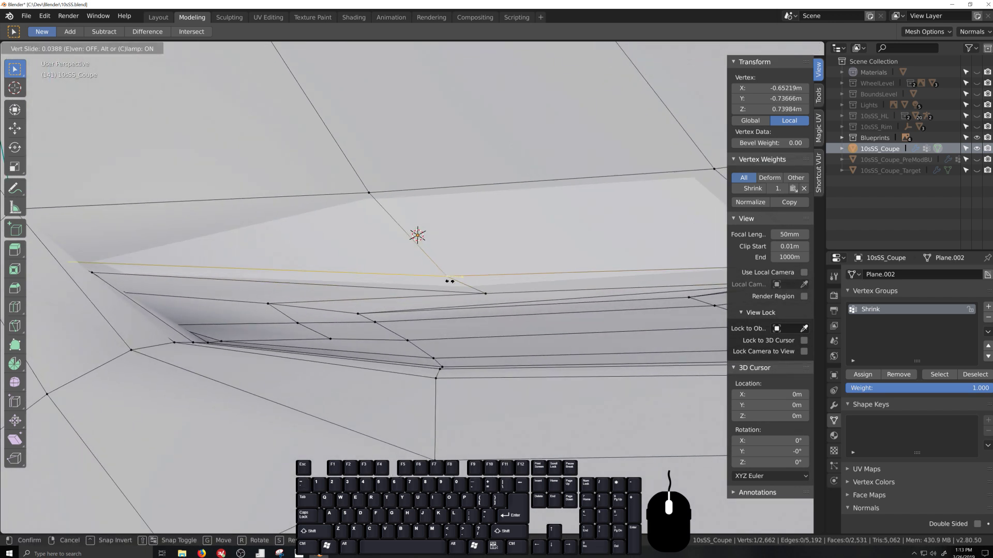
pyautogui.click(415, 274)
pyautogui.hotkey('shift', 'v')
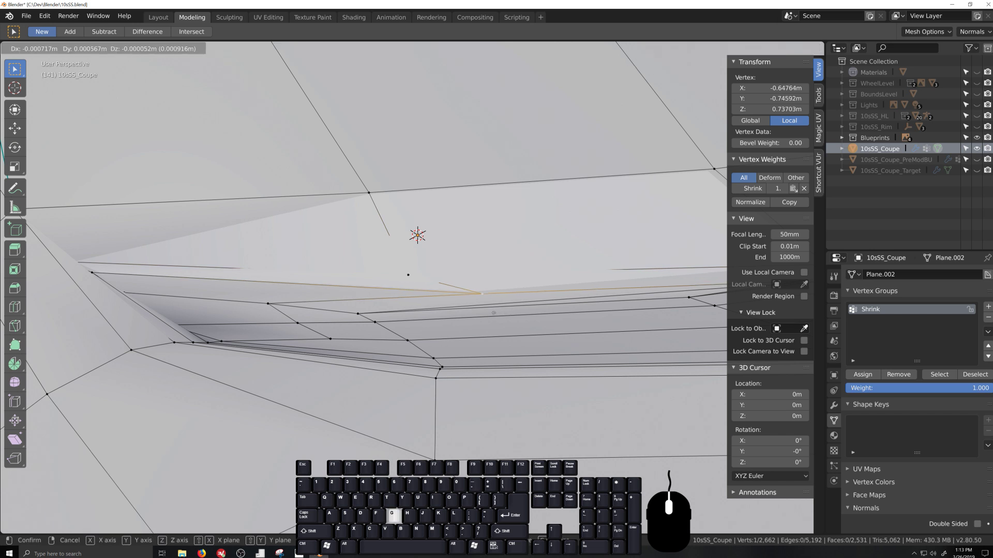
pyautogui.click(438, 305)
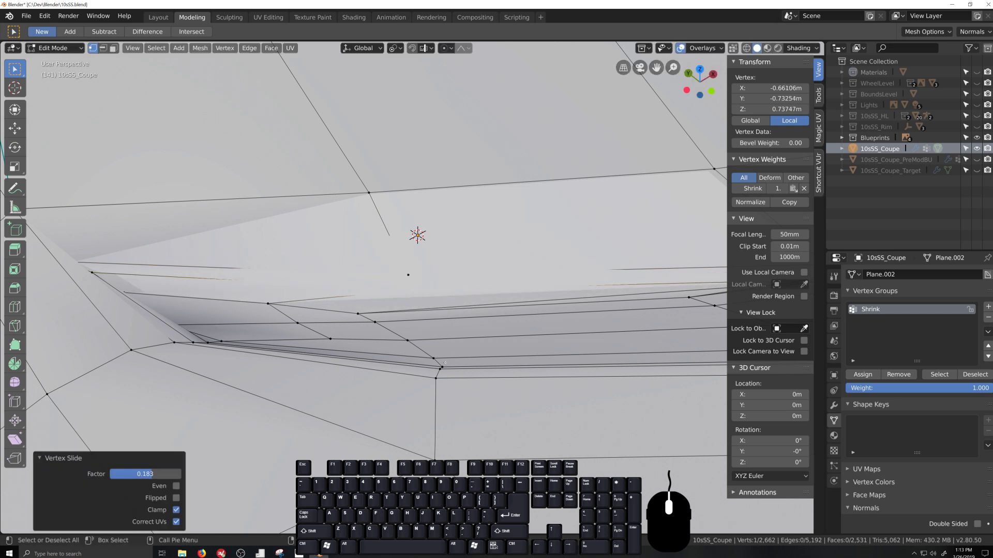
# Slide the four-vertex column below them toward the centre line, and slide only its upper three vertices further.
pyautogui.click(434, 357)
pyautogui.keyDown('ctrl'); pyautogui.click(359, 314); pyautogui.keyUp('ctrl')
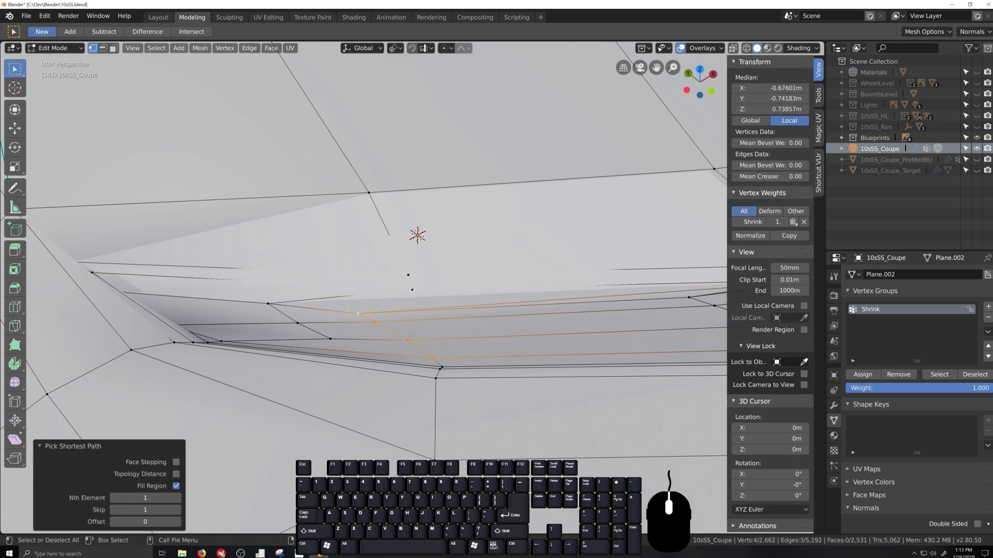
pyautogui.press('g')
pyautogui.press('g')
pyautogui.click(415, 335)
pyautogui.keyDown('shift'); pyautogui.click(444, 359); pyautogui.keyUp('shift')
pyautogui.press('g')
pyautogui.press('g')
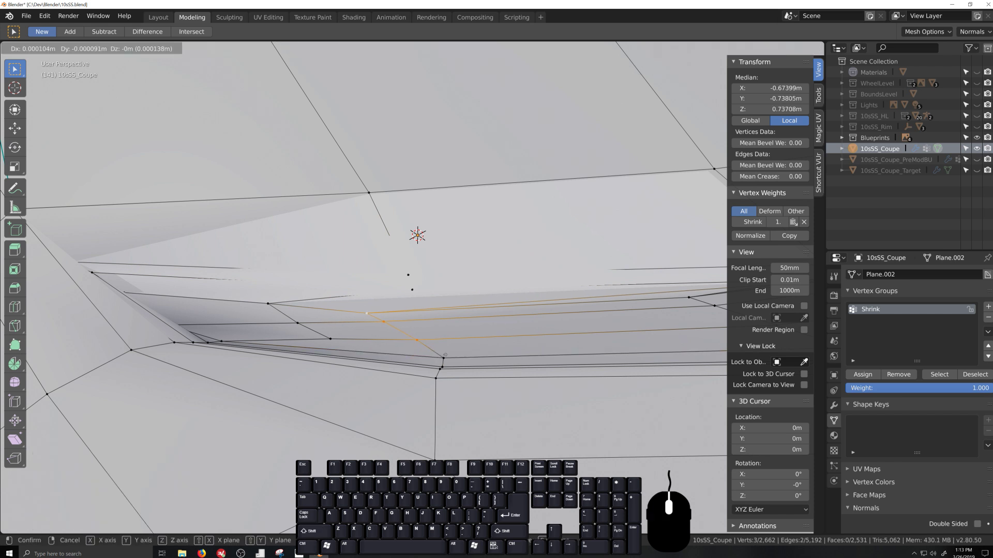
pyautogui.click(458, 353)
# Slide the column's upper two vertices further toward the centre line, and finish with the topmost vertex alone to straighten the column.
pyautogui.keyDown('shift'); pyautogui.click(445, 340); pyautogui.keyUp('shift')
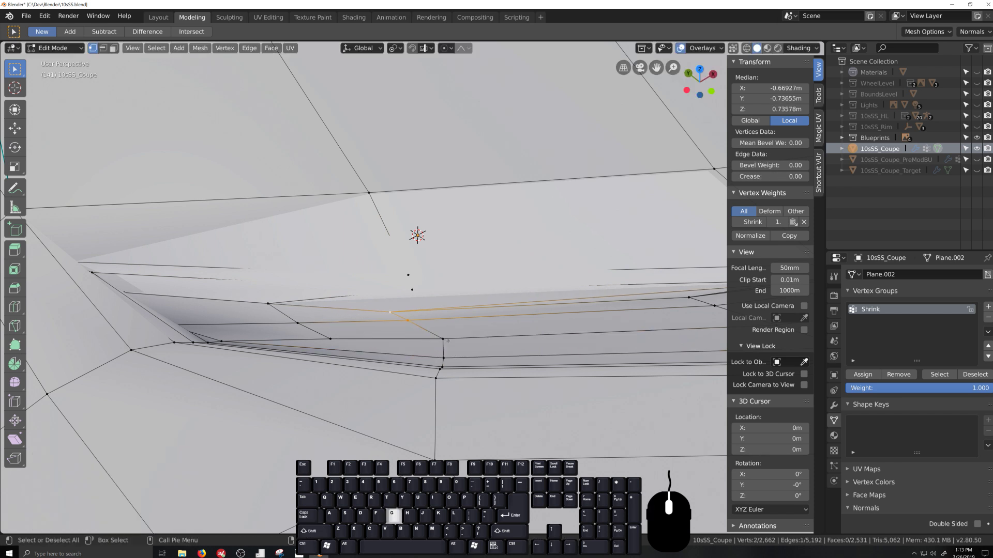
pyautogui.press('g')
pyautogui.press('g')
pyautogui.click(429, 331)
pyautogui.keyDown('shift'); pyautogui.click(437, 319); pyautogui.keyUp('shift')
pyautogui.press('g')
pyautogui.press('g')
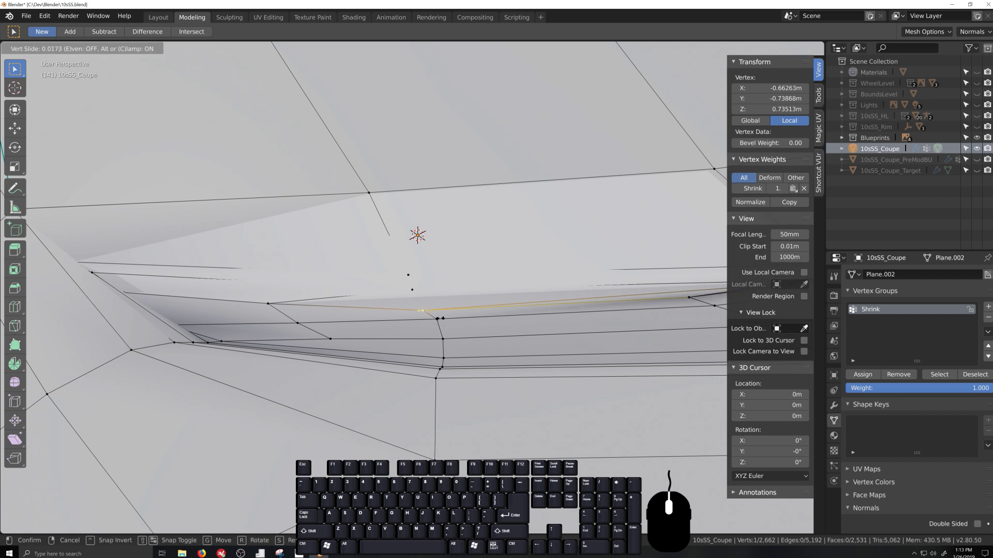
pyautogui.click(425, 310)
# Slide the three vertices of the next column toward the corner inward in stages, leaving out the lowest remaining vertex each time.
pyautogui.click(332, 339)
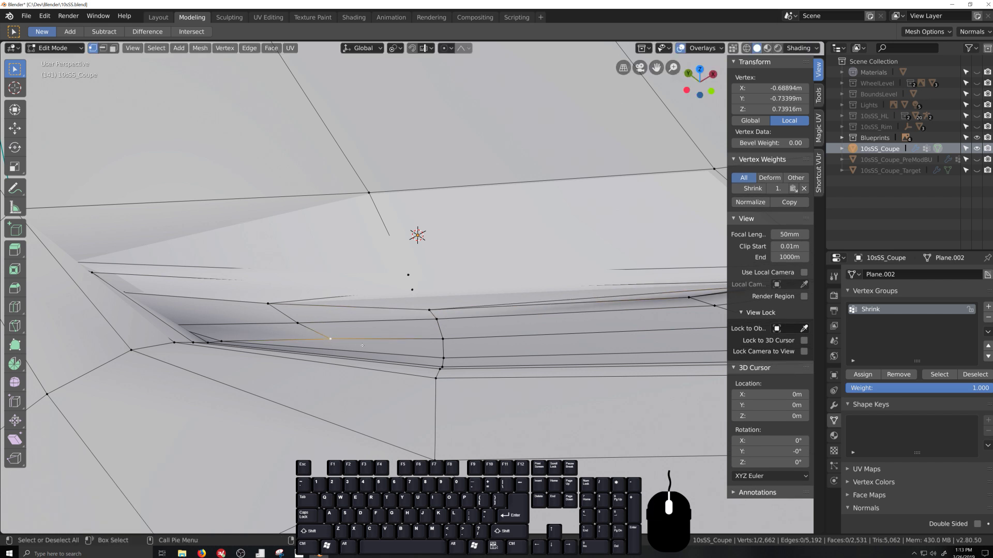
pyautogui.keyDown('shift'); pyautogui.click(269, 305); pyautogui.keyUp('shift')
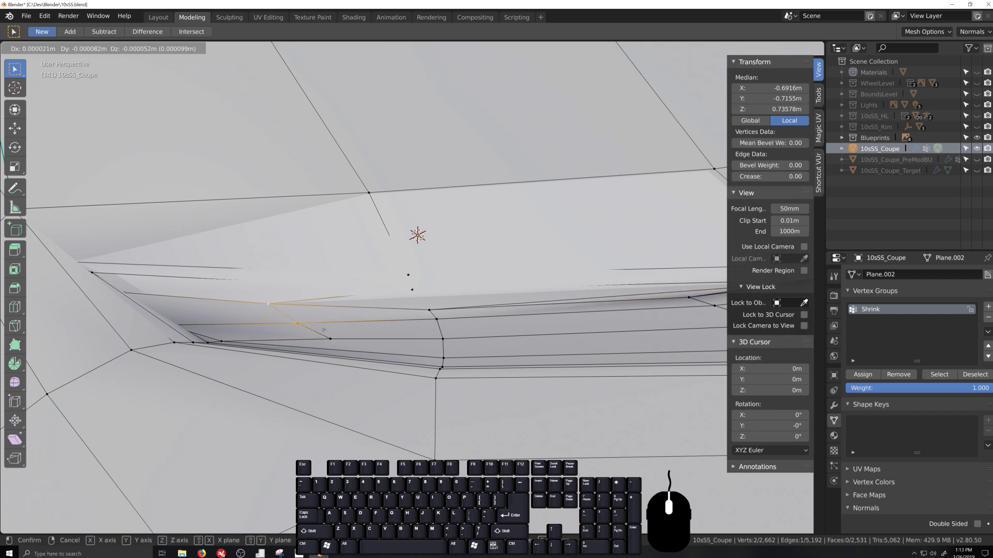
pyautogui.press('g')
pyautogui.press('g')
pyautogui.click(362, 329)
pyautogui.keyDown('shift'); pyautogui.click(360, 327); pyautogui.keyUp('shift')
pyautogui.press('g')
pyautogui.press('g')
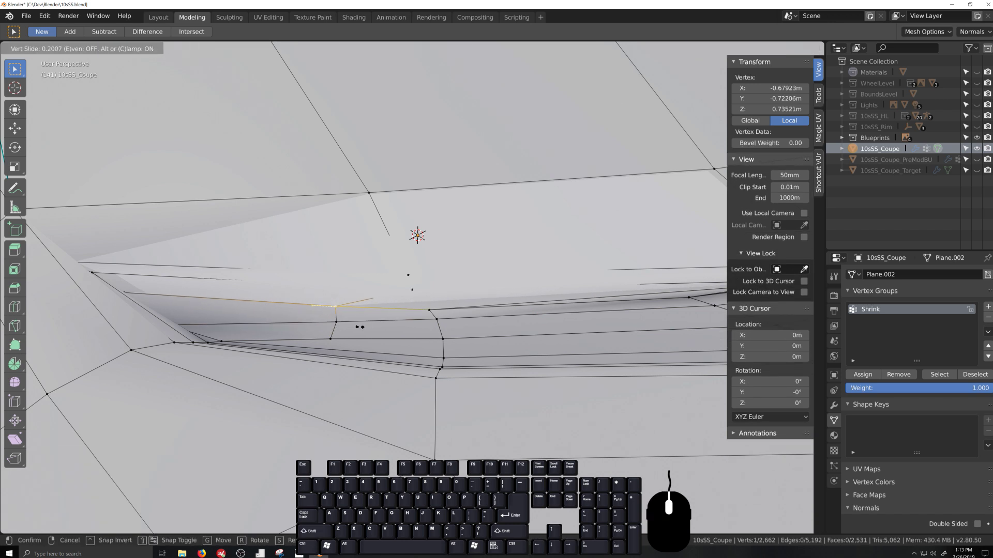
pyautogui.click(380, 325)
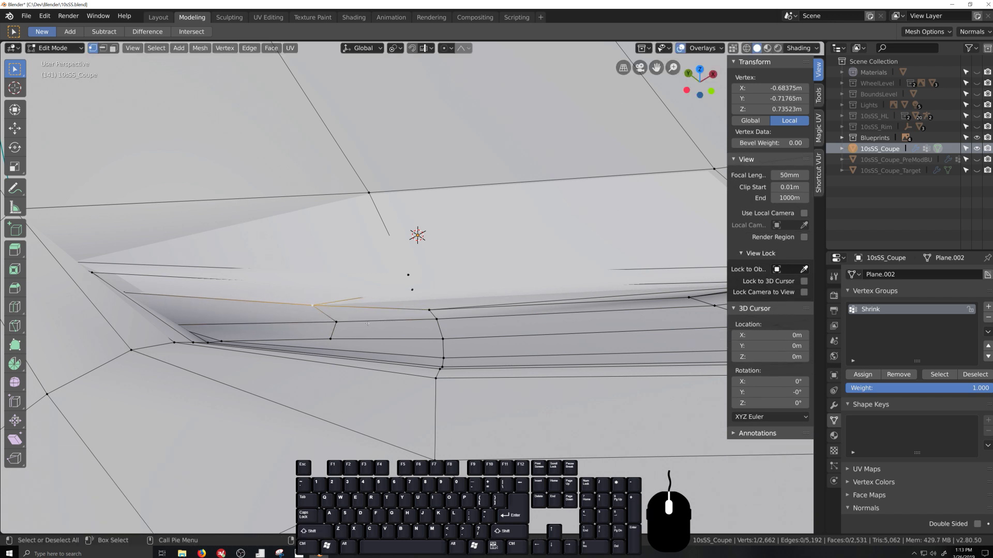
# Turn on X-ray display and slide that short column's top vertex toward the neighbouring column by a factor of 0.512.
pyautogui.hotkey('alt', 'z')
pyautogui.press('g')
pyautogui.press('g')
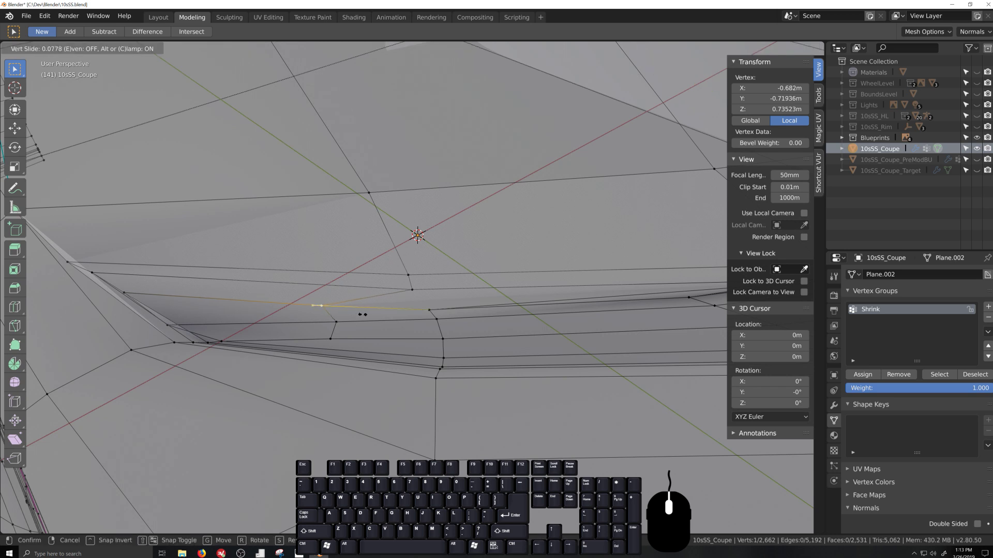
pyautogui.click(411, 323)
# Examine the edge flow along the windscreen base from the outer corner to the car's centre line.
pyautogui.scroll(-3, 414, 322)
pyautogui.press('`')
pyautogui.hotkey('shift', '`')
pyautogui.scroll(2, 533, 338)
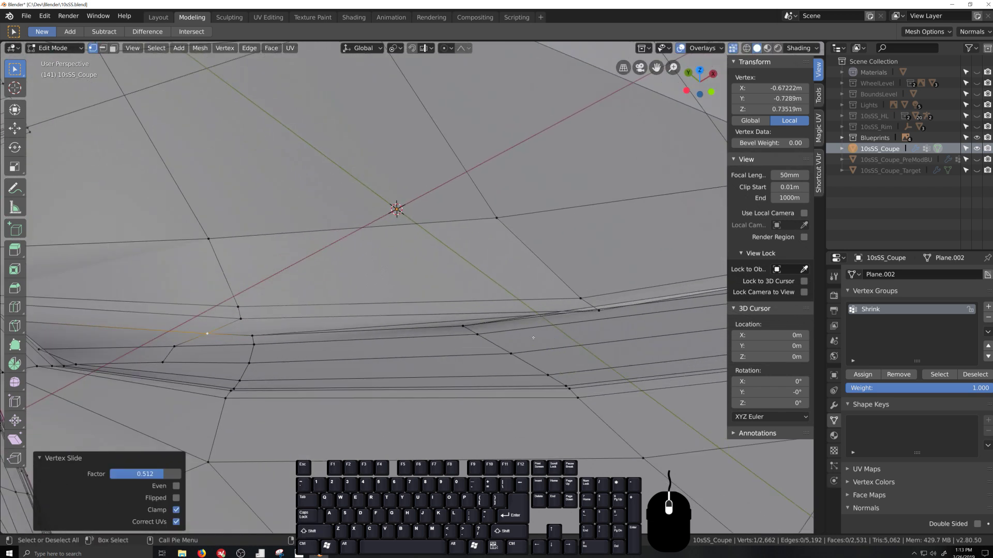
pyautogui.press('`')
pyautogui.press('`')
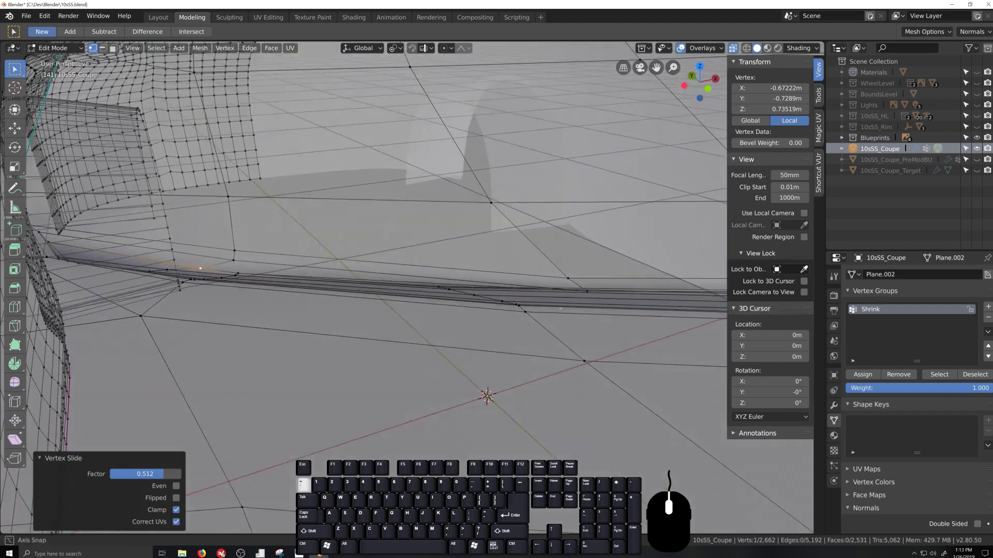
pyautogui.scroll(-3, 587, 331)
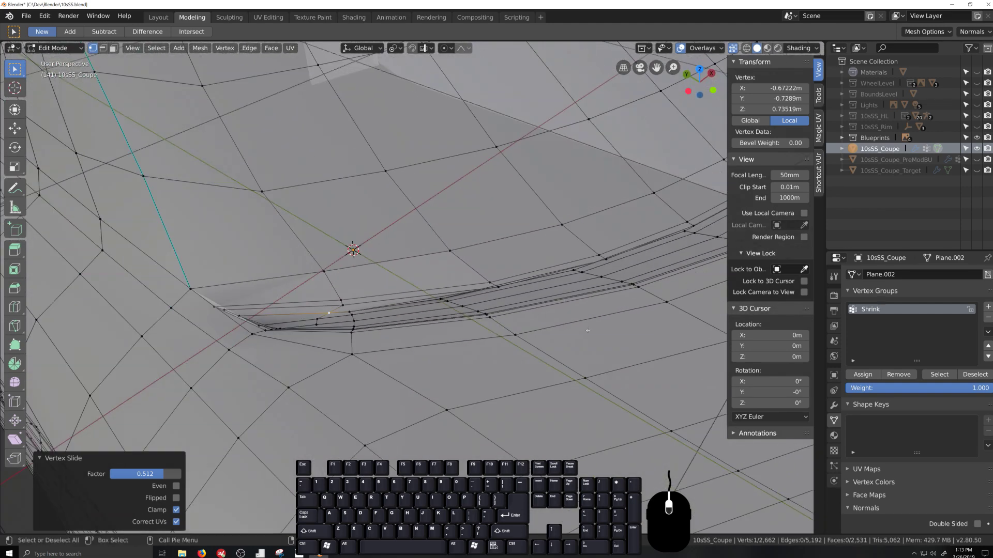
pyautogui.press('`')
pyautogui.hotkey('shift', '`')
pyautogui.scroll(-3, 346, 312)
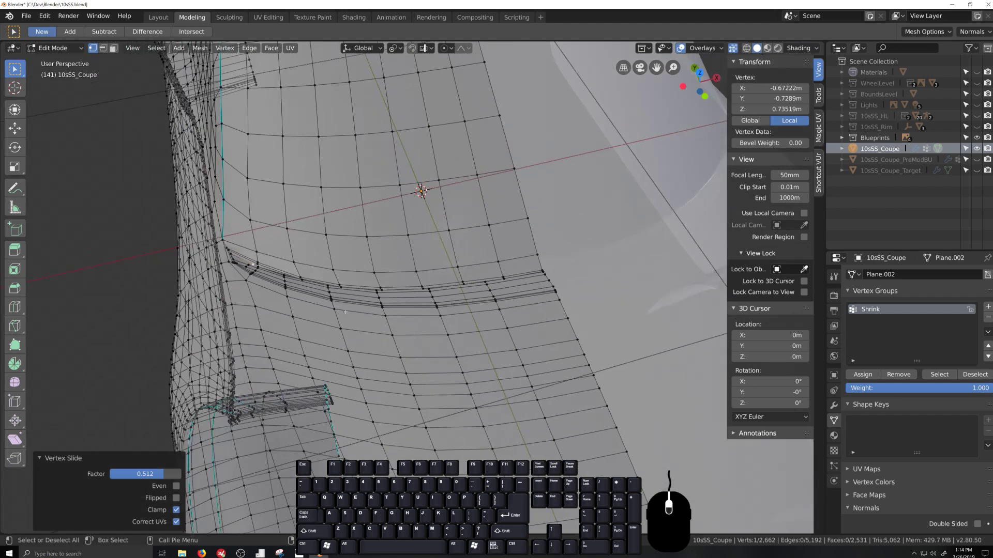
pyautogui.scroll(-1, 345, 312)
pyautogui.scroll(4, 345, 312)
pyautogui.hotkey('shift', '`')
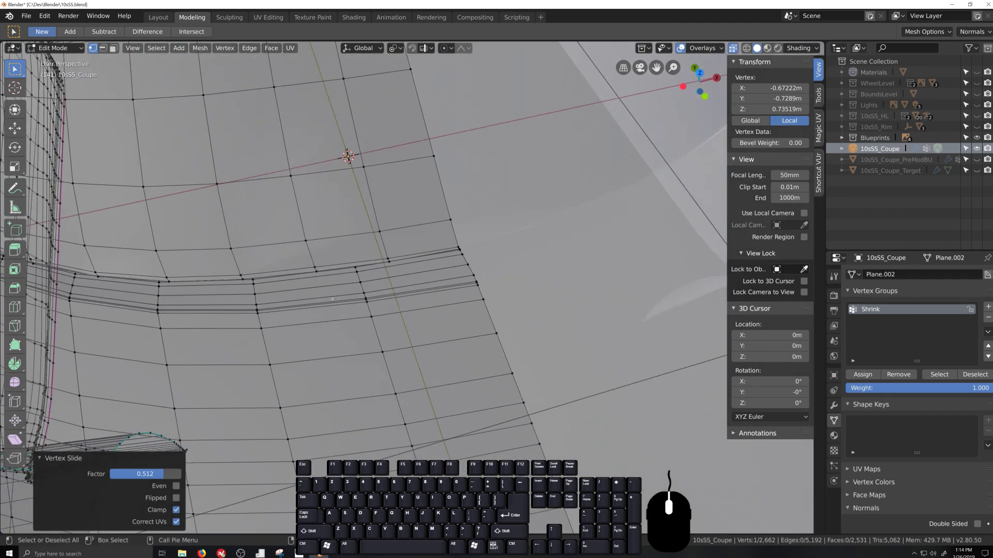
pyautogui.scroll(-4, 357, 308)
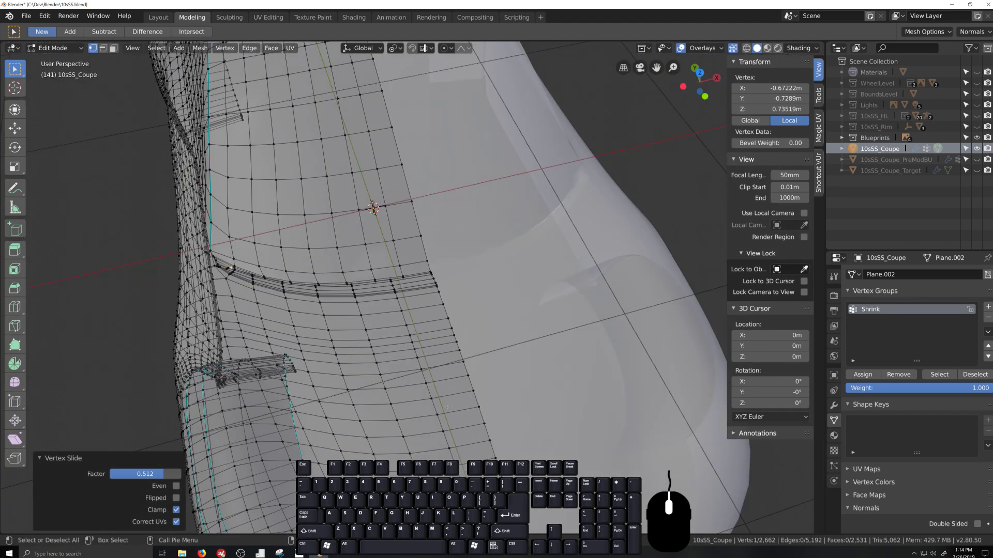
pyautogui.scroll(6, 447, 408)
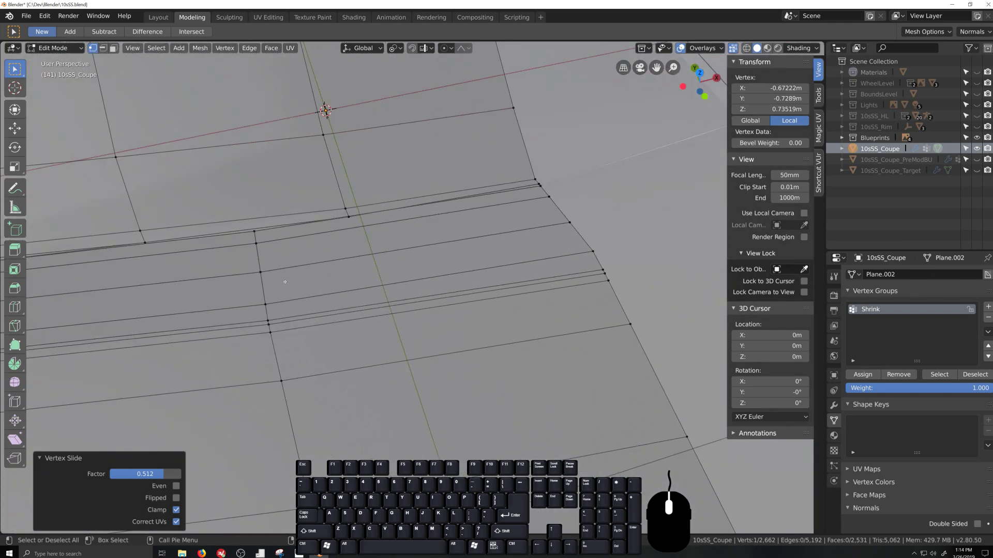
# Slide the upper four vertices of the windscreen-base column beside the centre line inward, and slide only the top three further.
pyautogui.keyDown('shift'); pyautogui.moveTo(285, 281); pyautogui.dragTo(304, 288, button='middle'); pyautogui.keyUp('shift')
pyautogui.click(306, 278)
pyautogui.keyDown('shift'); pyautogui.click(309, 289); pyautogui.keyUp('shift')
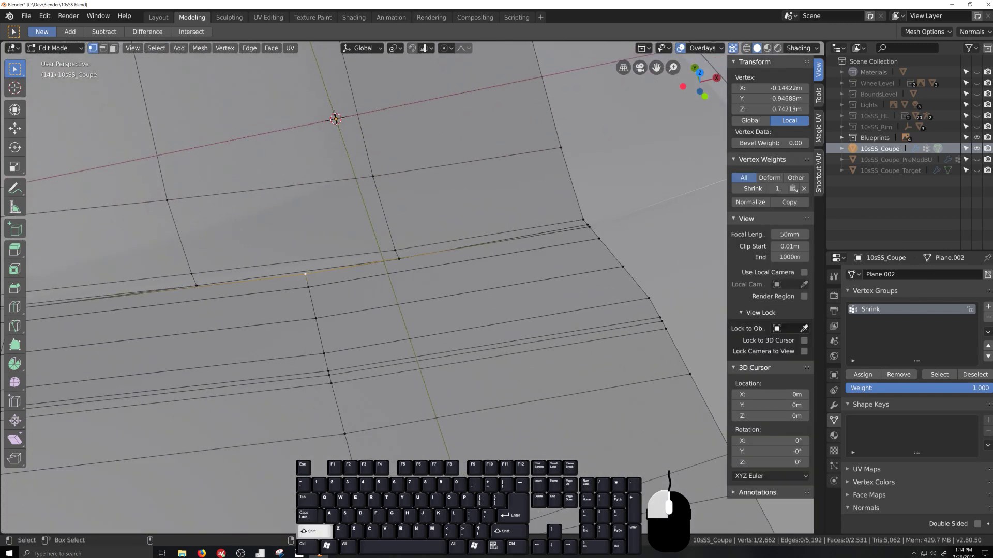
pyautogui.keyDown('shift'); pyautogui.click(317, 319); pyautogui.keyUp('shift')
pyautogui.keyDown('shift'); pyautogui.click(324, 352); pyautogui.keyUp('shift')
pyautogui.press('g')
pyautogui.press('g')
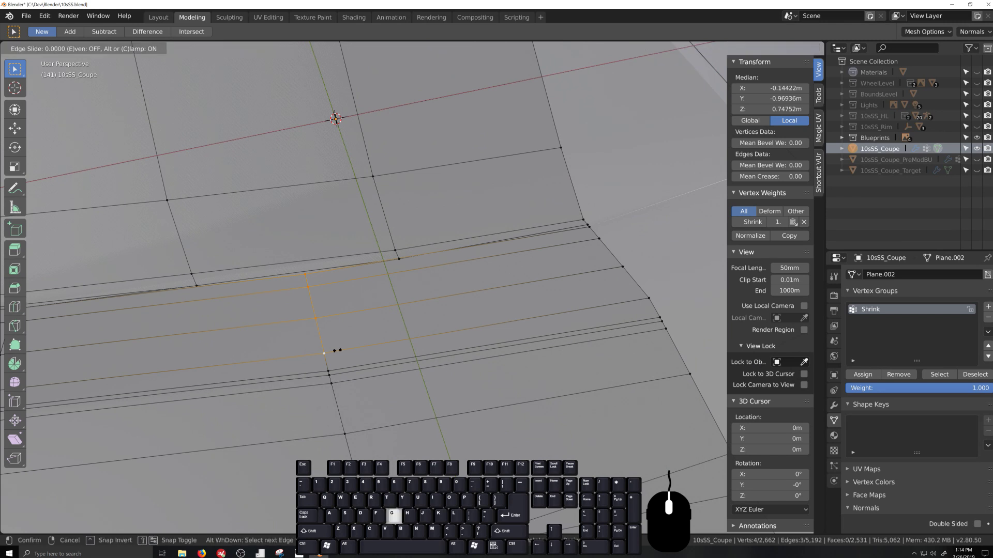
pyautogui.click(351, 350)
pyautogui.keyDown('shift'); pyautogui.click(347, 351); pyautogui.keyUp('shift')
pyautogui.press('g')
pyautogui.press('g')
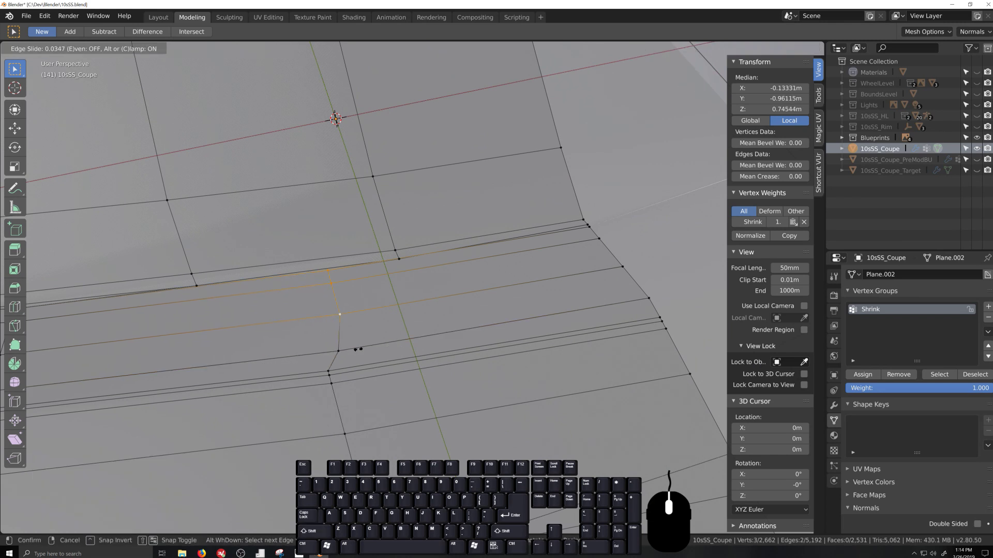
pyautogui.click(377, 348)
# Slide that column's top two vertices further inward, and try sliding the topmost one fully onto the windscreen edge vertex.
pyautogui.keyDown('shift'); pyautogui.click(360, 311); pyautogui.keyUp('shift')
pyautogui.press('g')
pyautogui.press('g')
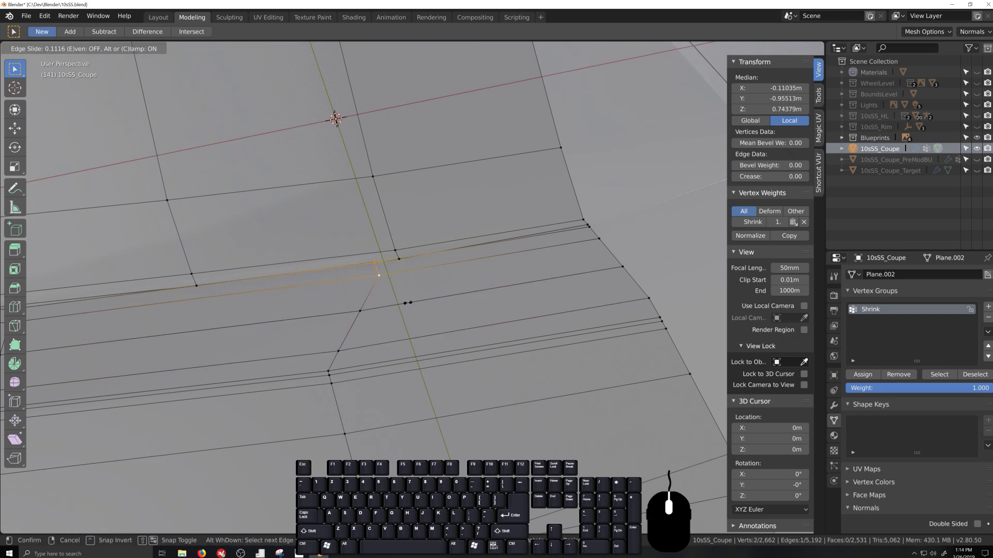
pyautogui.click(385, 274)
pyautogui.keyDown('shift'); pyautogui.click(383, 275); pyautogui.keyUp('shift')
pyautogui.press('g')
pyautogui.press('g')
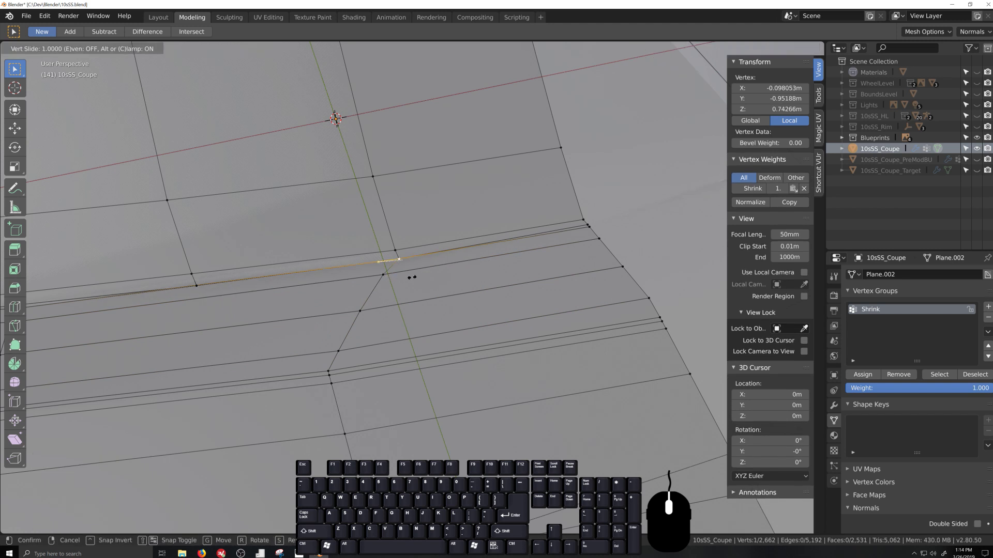
pyautogui.click(410, 278)
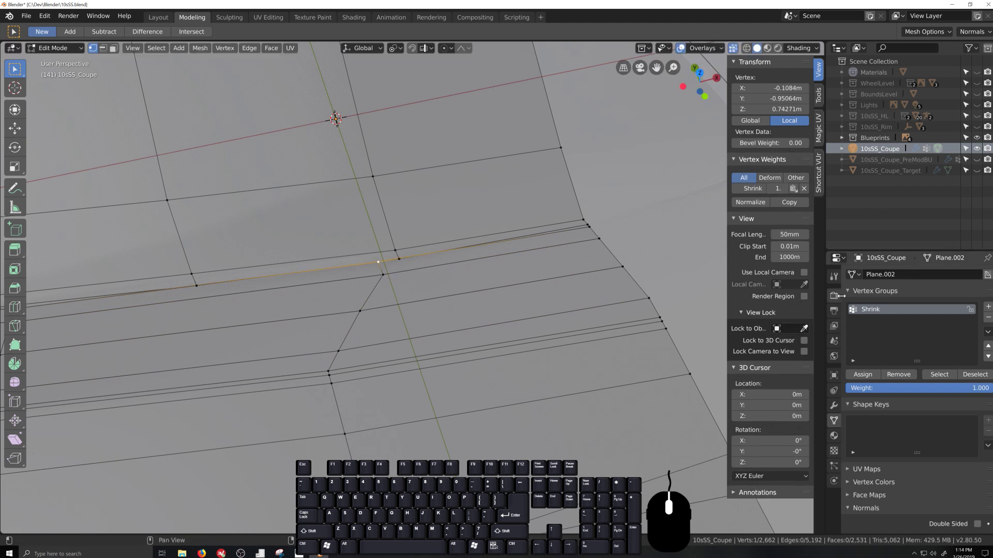
# Show the active tool's Mesh Options with the AutoMerge Editing settings and examine the shifted column.
pyautogui.click(835, 278)
pyautogui.scroll(2, 389, 294)
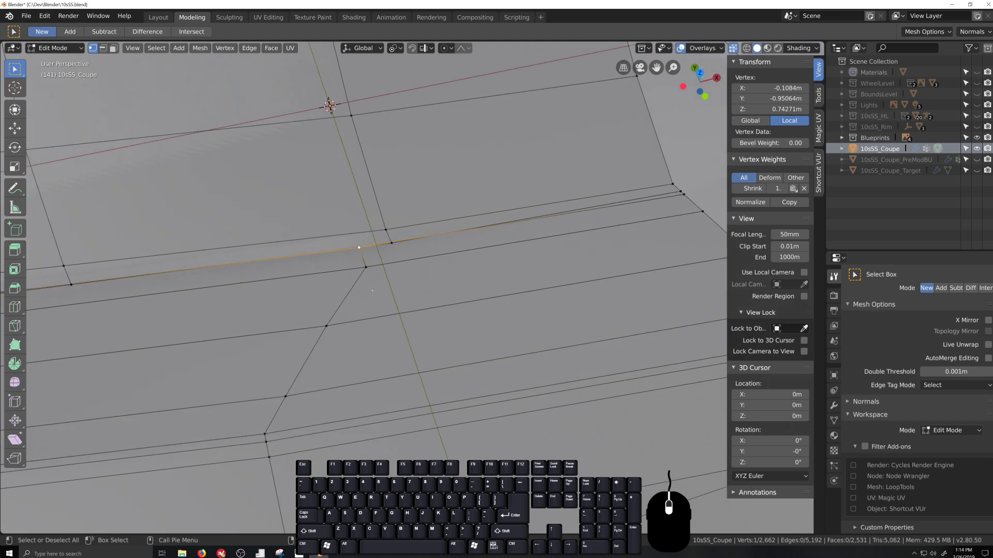
pyautogui.moveTo(385, 290); pyautogui.dragTo(384, 311, button='middle')
pyautogui.scroll(-3, 384, 311)
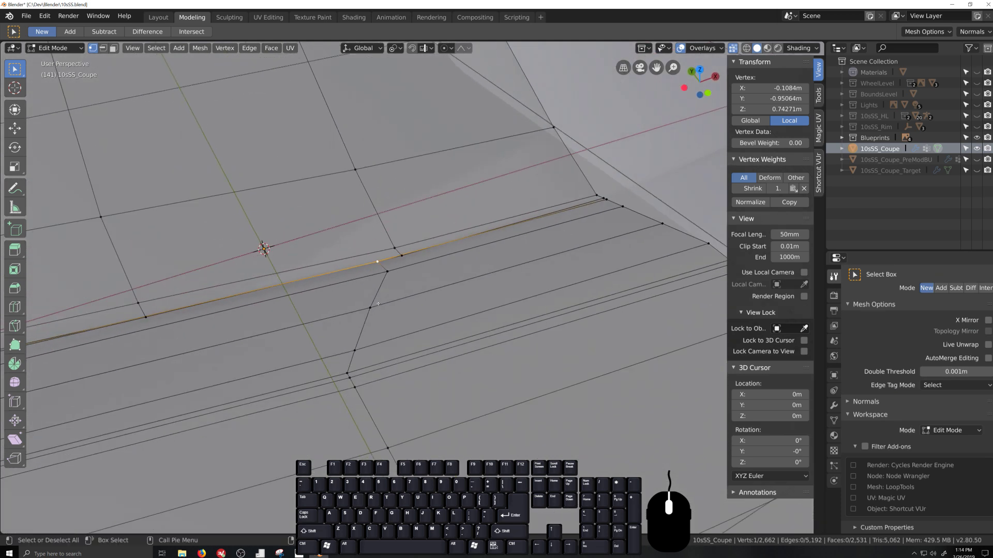
pyautogui.scroll(-6, 377, 304)
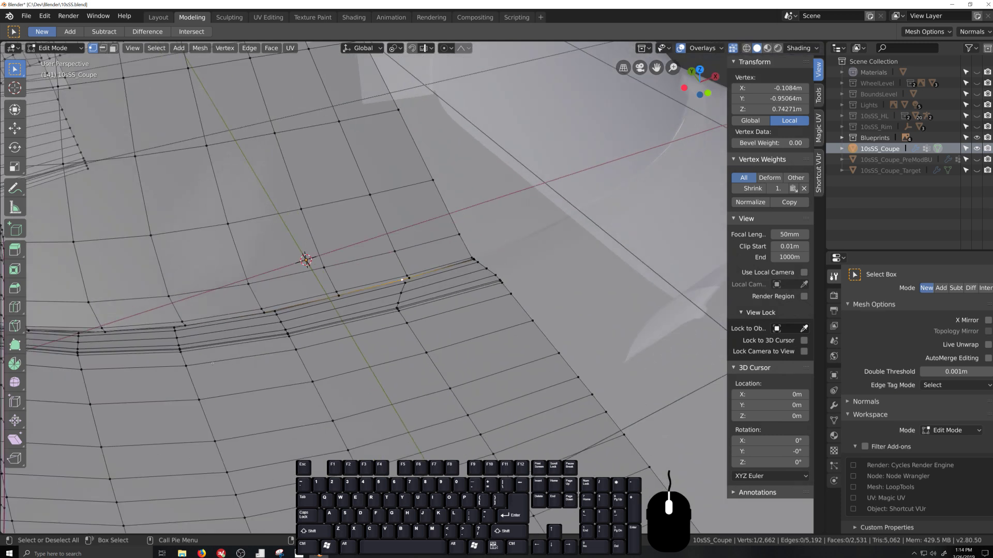
# Slide the topmost vertex of the column beside the centre line fully inward onto the windscreen edge vertex.
pyautogui.scroll(8, 351, 297)
pyautogui.hotkey('shift', 'v')
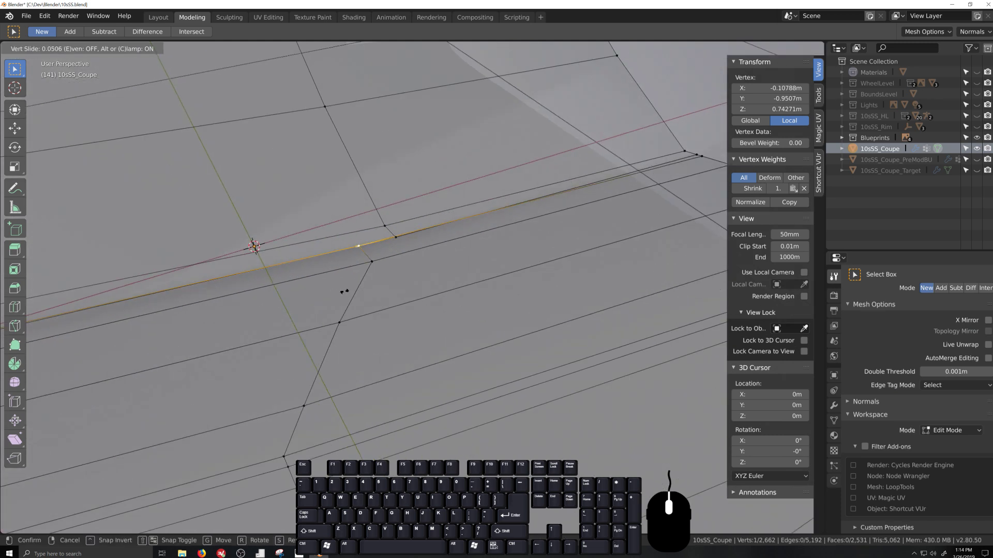
pyautogui.click(390, 285)
# Try lowering that topmost vertex by about 0.001 m along the global Z axis.
pyautogui.press('g')
pyautogui.press('z')
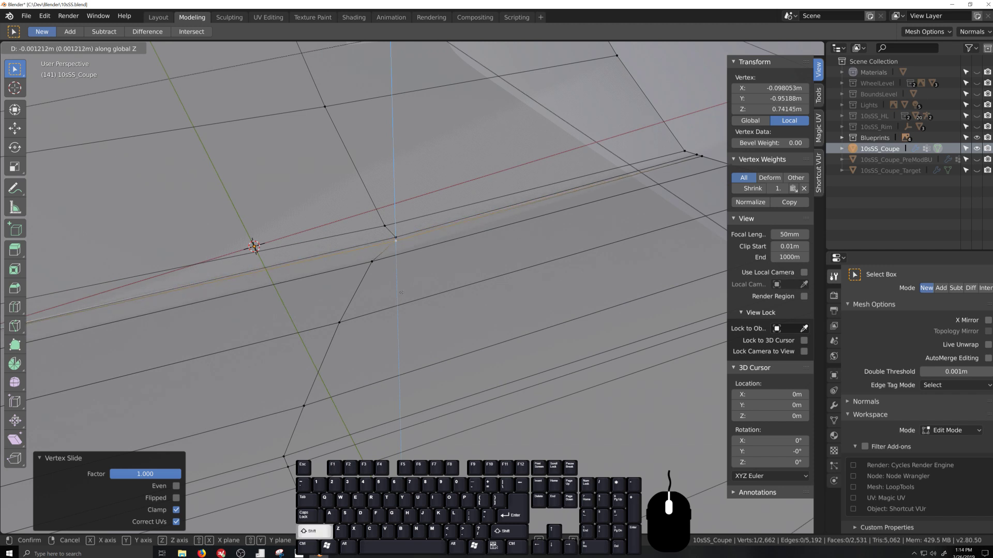
pyautogui.click(407, 286)
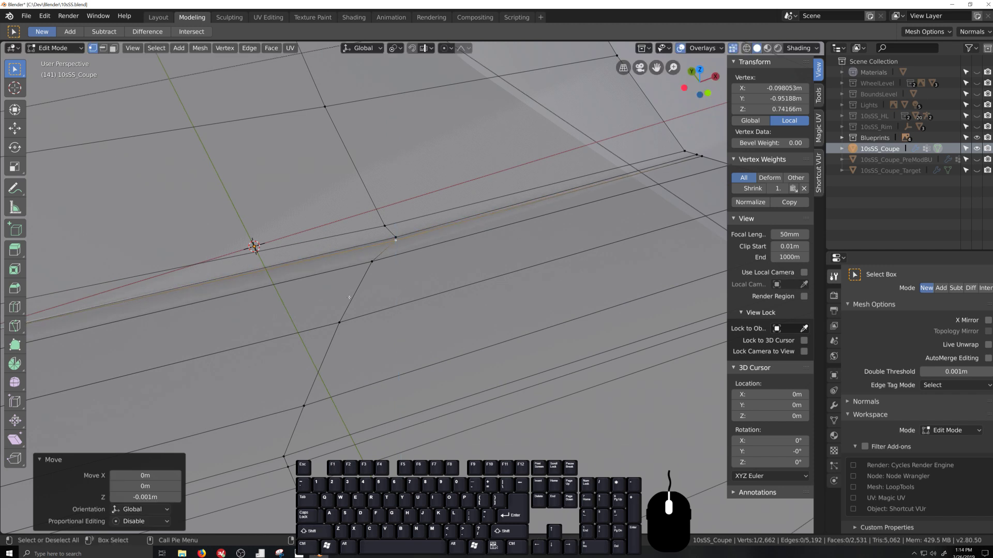
pyautogui.moveTo(349, 298); pyautogui.dragTo(410, 318, button='middle')
pyautogui.hotkey('ctrl', 'z')
# Slide the same topmost vertex slightly along its column edge beside the windscreen edge.
pyautogui.press('g')
pyautogui.press('g')
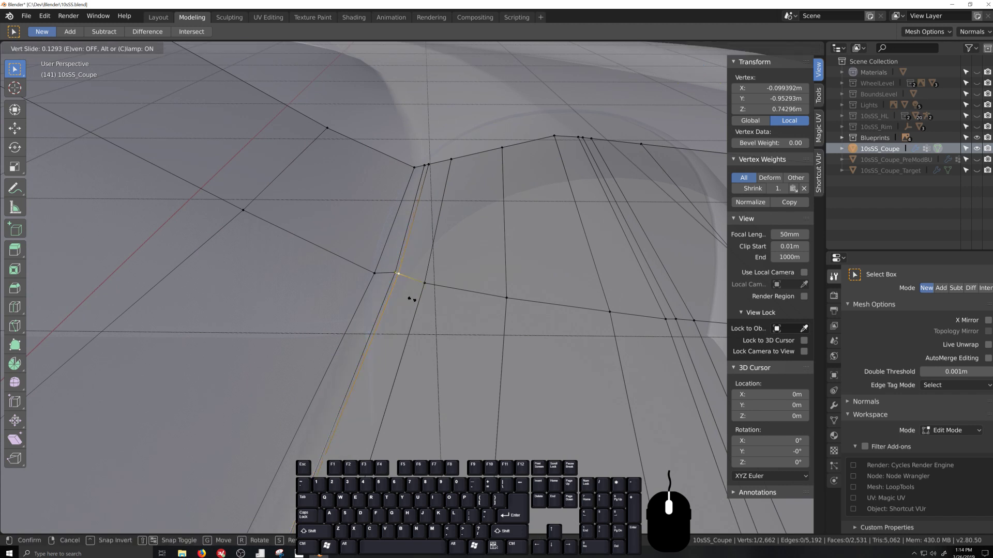
pyautogui.click(412, 299)
# Slide the upper four windscreen-base vertices of the second column from the centre line inward, and slide only the top three further.
pyautogui.moveTo(412, 299); pyautogui.dragTo(310, 338, button='middle')
pyautogui.scroll(-4, 401, 322)
pyautogui.click(328, 362)
pyautogui.keyDown('ctrl'); pyautogui.click(300, 311); pyautogui.keyUp('ctrl')
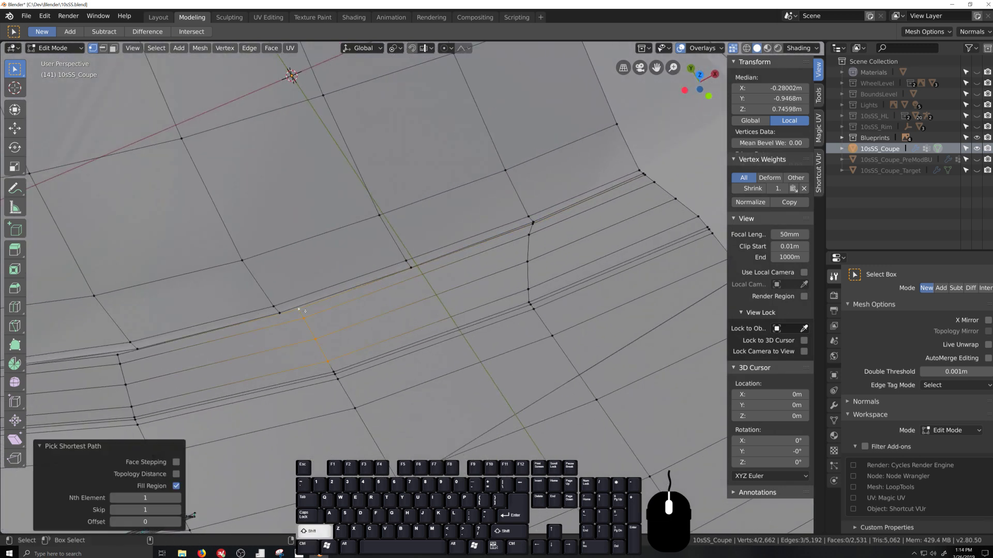
pyautogui.press('g')
pyautogui.press('g')
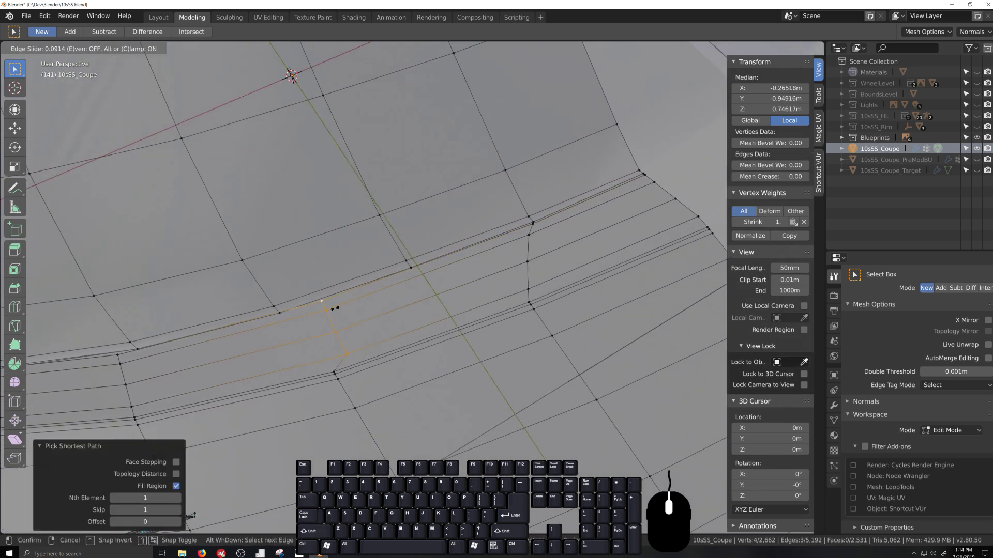
pyautogui.click(334, 309)
pyautogui.press('g')
pyautogui.press('g')
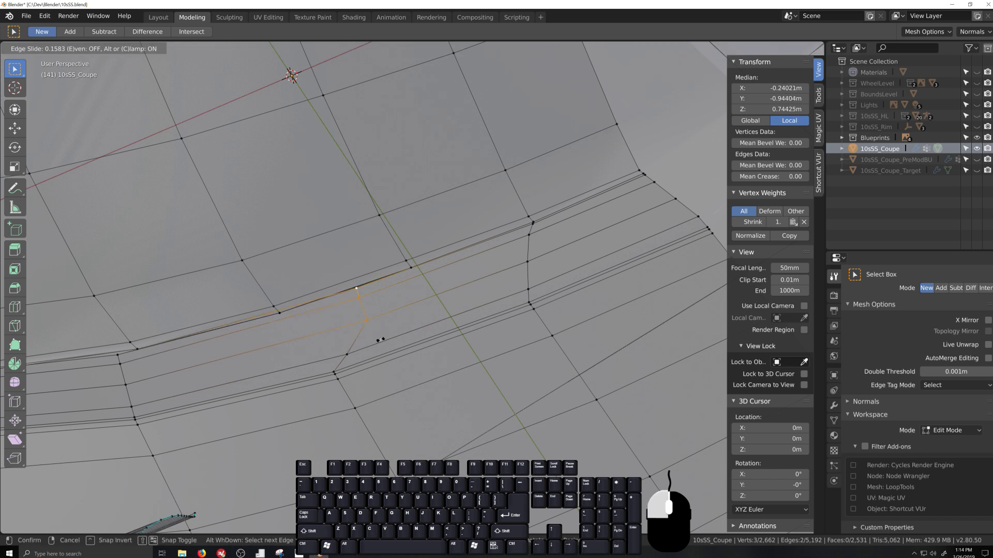
pyautogui.click(380, 340)
# Slide the second column's top two vertices further inward, and slide the topmost one up to the windscreen edge vertex.
pyautogui.keyDown('shift'); pyautogui.click(374, 325); pyautogui.keyUp('shift')
pyautogui.press('g')
pyautogui.press('g')
pyautogui.click(403, 314)
pyautogui.keyDown('shift'); pyautogui.click(388, 293); pyautogui.keyUp('shift')
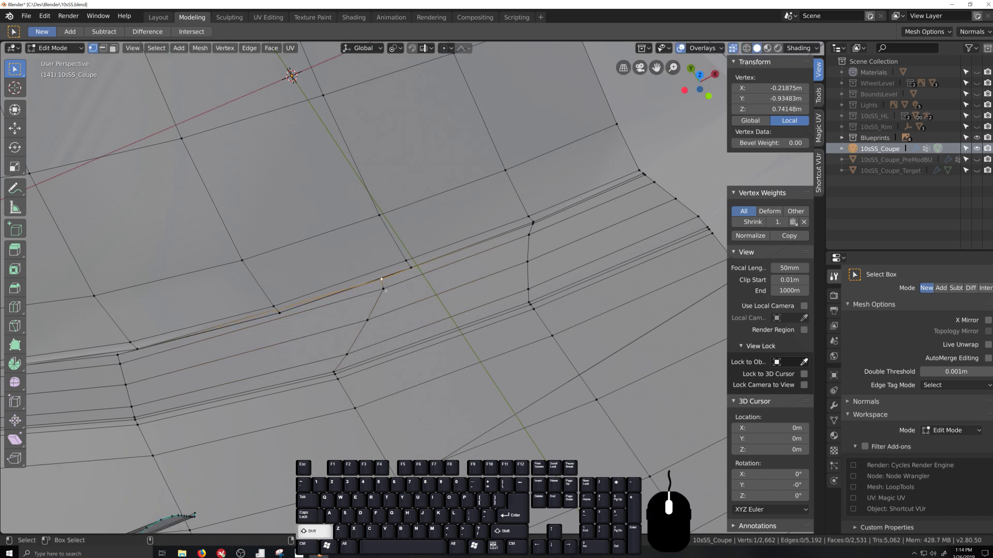
pyautogui.press('g')
pyautogui.press('g')
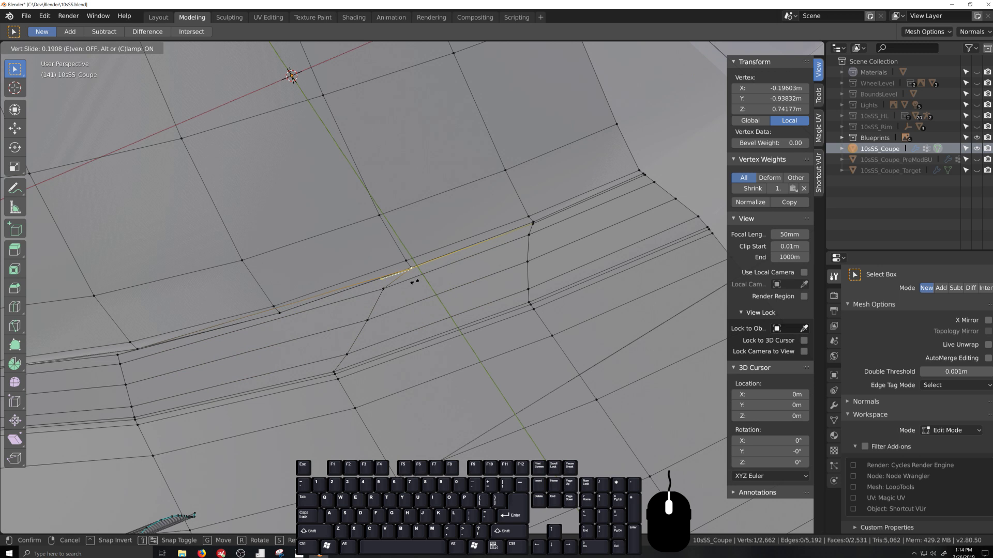
pyautogui.click(414, 282)
# Fine-tune the second column by sliding its topmost vertex along its edge and its second vertex further inward.
pyautogui.moveTo(414, 284); pyautogui.dragTo(435, 399, button='middle')
pyautogui.press('g')
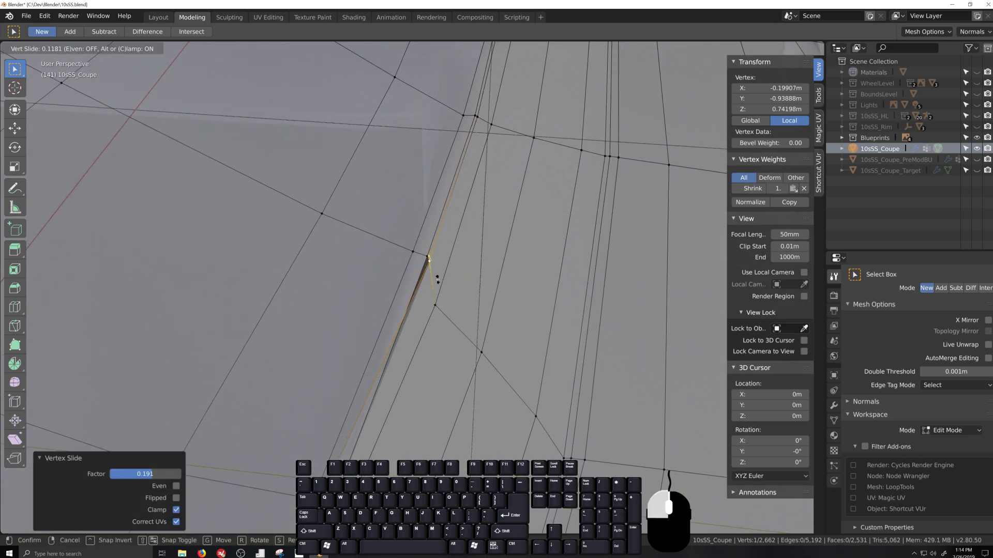
pyautogui.click(437, 279)
pyautogui.click(436, 307)
pyautogui.press('g')
pyautogui.press('g')
pyautogui.click(455, 269)
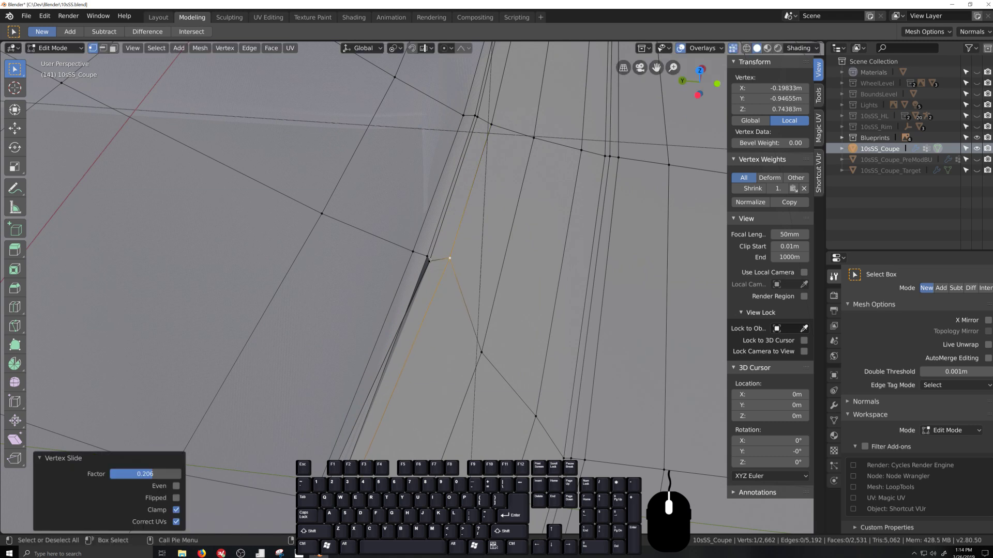
pyautogui.click(430, 259)
pyautogui.press('g')
pyautogui.press('g')
pyautogui.click(431, 258)
# Slide the upper four windscreen-base vertices of the third column from the centre line inward, and slide only the top three further.
pyautogui.moveTo(321, 331); pyautogui.dragTo(305, 372, button='middle')
pyautogui.keyDown('ctrl'); pyautogui.keyDown('shift'); pyautogui.click(205, 418); pyautogui.keyUp('shift'); pyautogui.keyUp('ctrl')
pyautogui.press('g')
pyautogui.press('g')
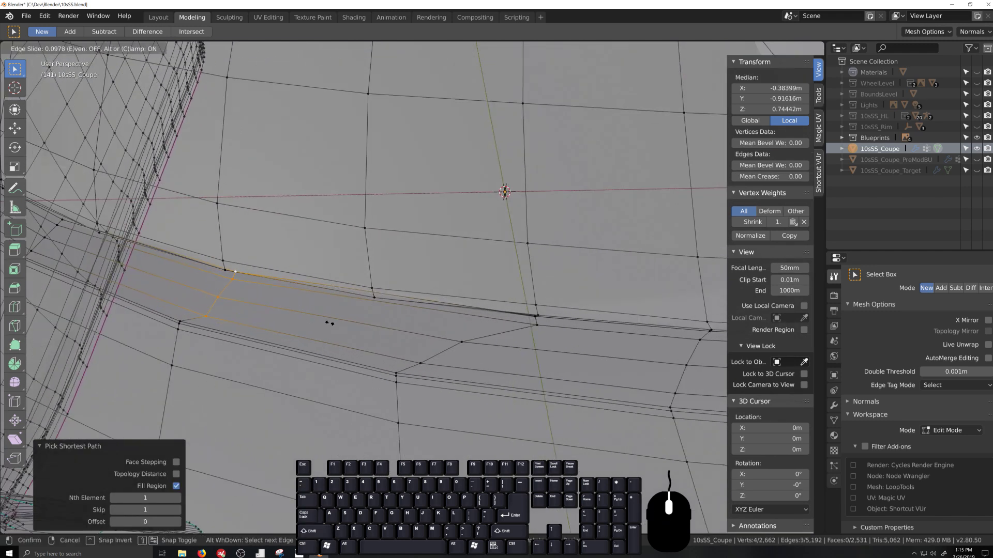
pyautogui.click(340, 327)
pyautogui.press('g')
pyautogui.press('g')
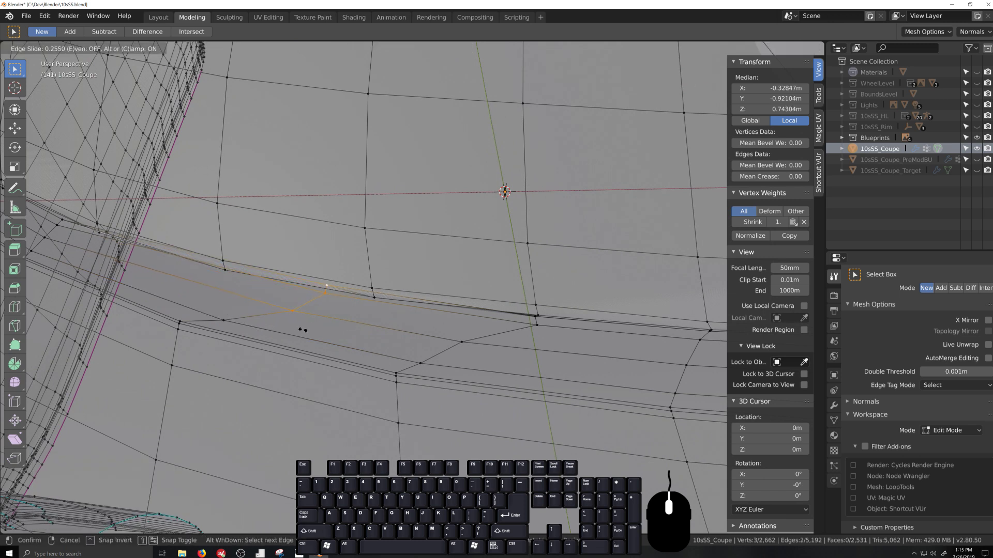
pyautogui.click(302, 330)
# Slide the third column's top two vertices to the windscreen edge vertex, and nudge the topmost one into line with it.
pyautogui.press('g')
pyautogui.press('g')
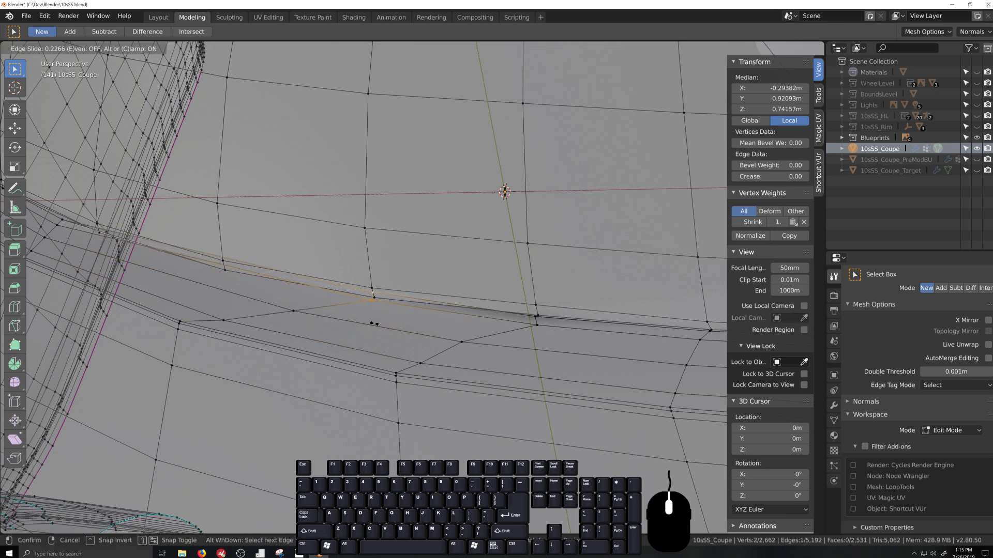
pyautogui.click(373, 324)
pyautogui.click(372, 301)
pyautogui.press('g')
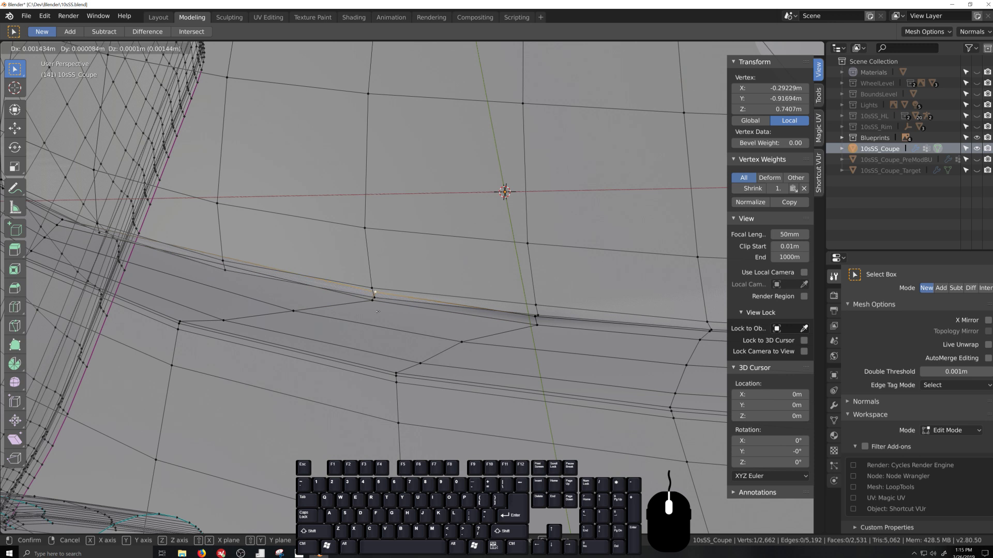
pyautogui.click(377, 311)
pyautogui.keyDown('shift'); pyautogui.click(371, 303); pyautogui.keyUp('shift')
pyautogui.press('g')
pyautogui.press('g')
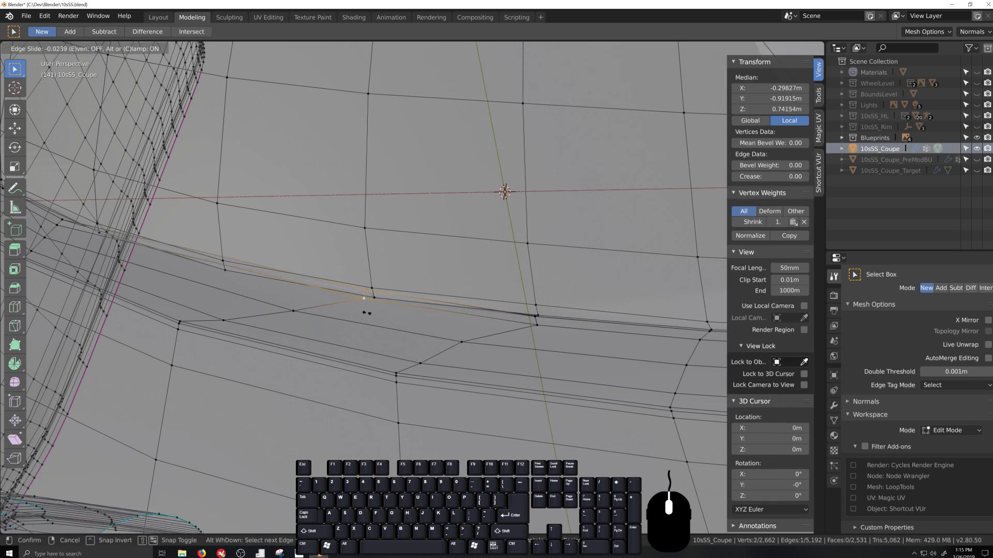
pyautogui.click(353, 315)
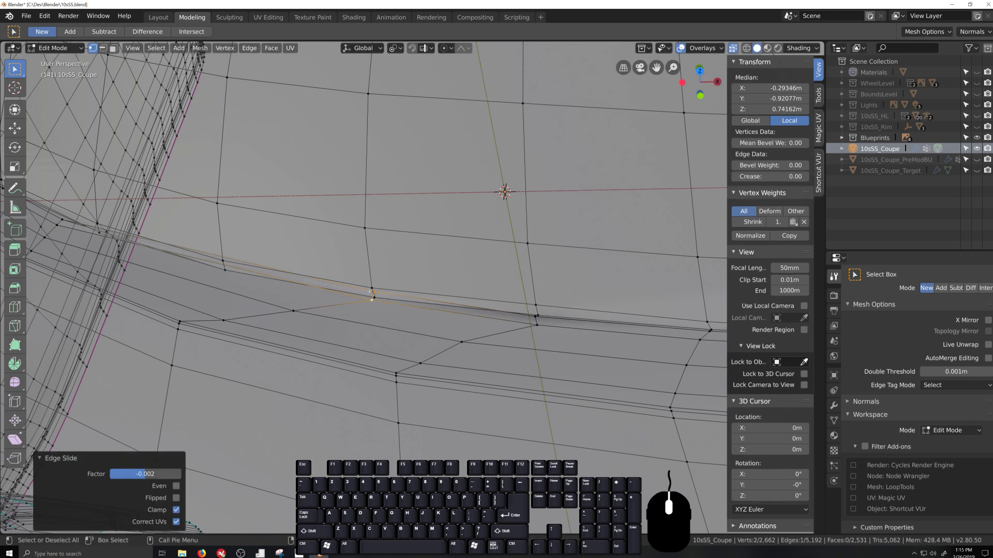
# Adjust the third column's top two vertices individually along their edges, sliding the topmost one by a factor of 0.700.
pyautogui.click(371, 299)
pyautogui.press('g')
pyautogui.press('g')
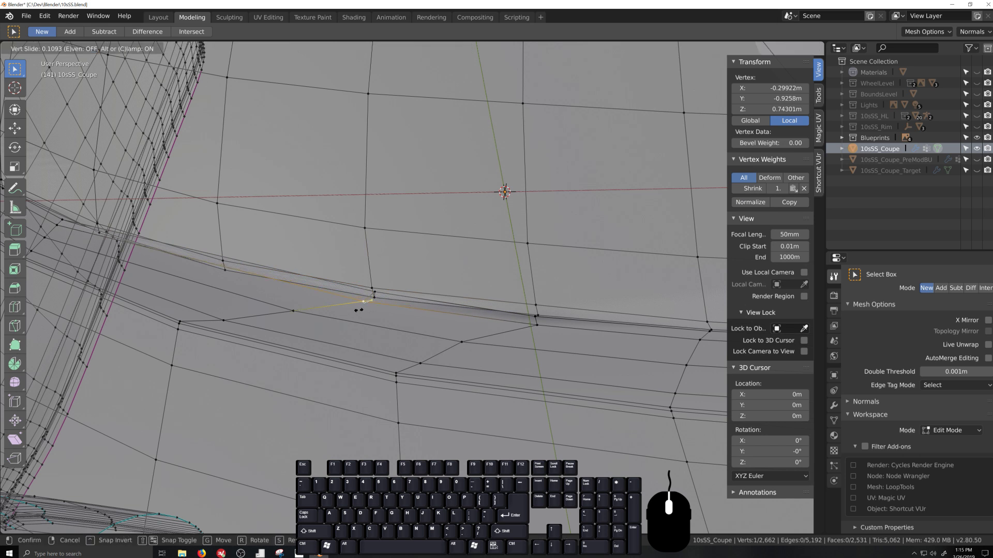
pyautogui.click(362, 311)
pyautogui.press('g')
pyautogui.press('g')
pyautogui.click(373, 312)
pyautogui.click(377, 299)
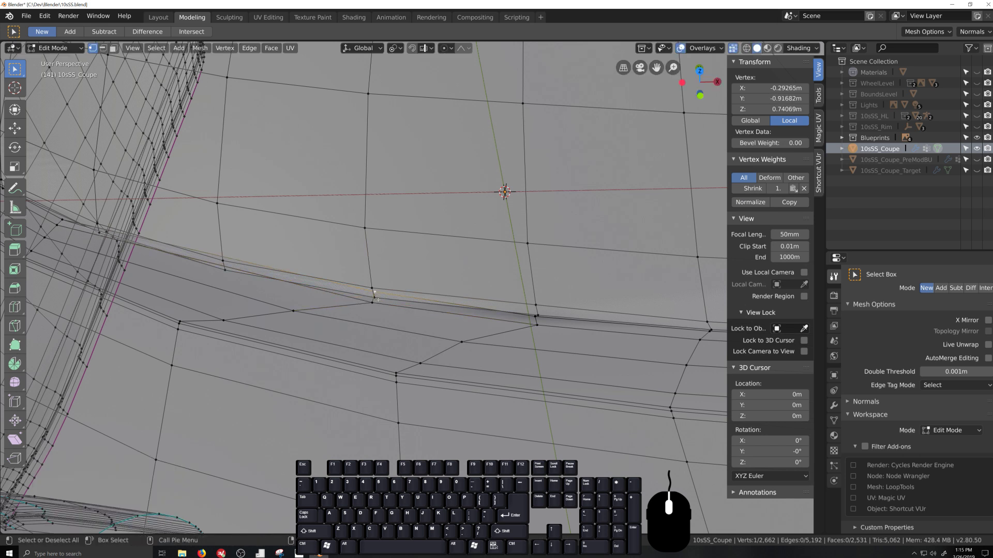
pyautogui.press('g')
pyautogui.press('g')
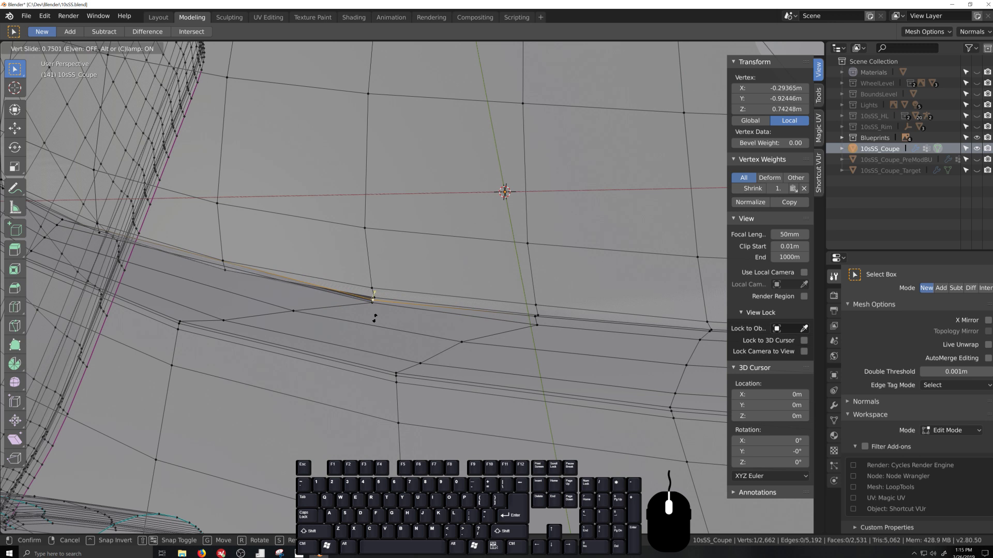
pyautogui.click(375, 317)
# Select the three clustered windscreen-base vertices on the centre line, picking the windscreen edge vertex last.
pyautogui.moveTo(375, 317); pyautogui.dragTo(390, 421, button='middle')
pyautogui.scroll(-2, 493, 344)
pyautogui.keyDown('ctrl'); pyautogui.moveTo(391, 420); pyautogui.dragTo(572, 296, button='middle'); pyautogui.keyUp('ctrl')
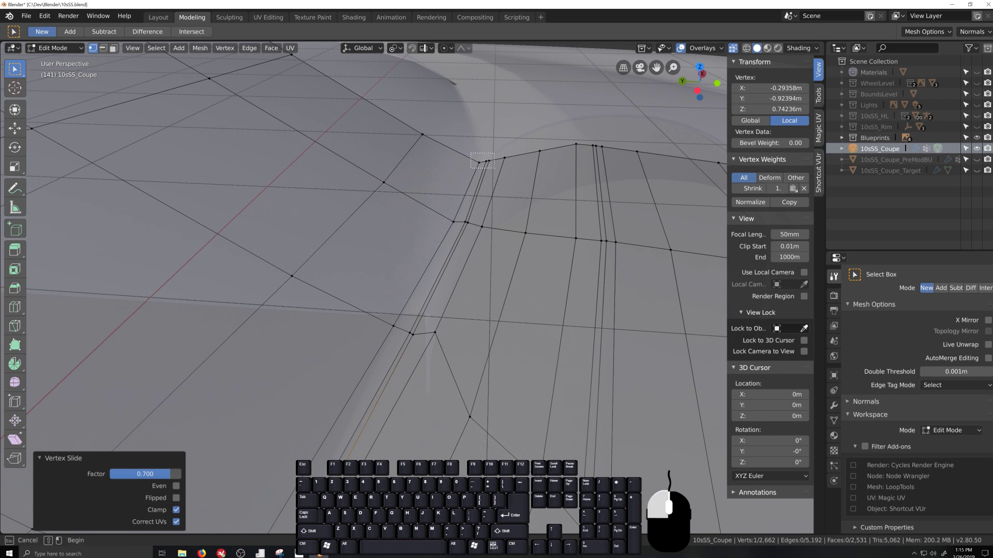
pyautogui.moveTo(471, 154); pyautogui.dragTo(494, 168)
pyautogui.keyDown('shift'); pyautogui.click(478, 163); pyautogui.keyUp('shift')
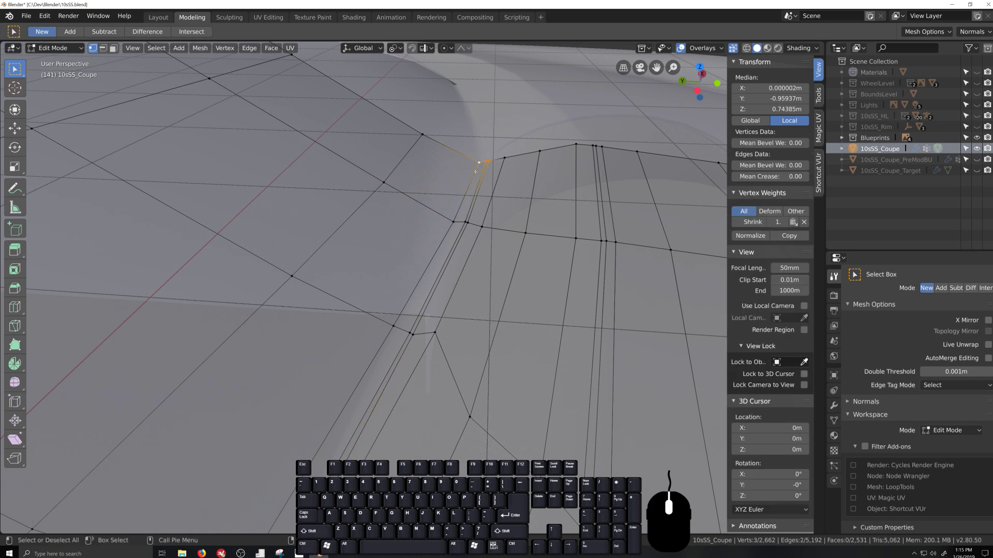
# Try merging the three centre-line vertices at their center.
pyautogui.hotkey('alt', 'm')
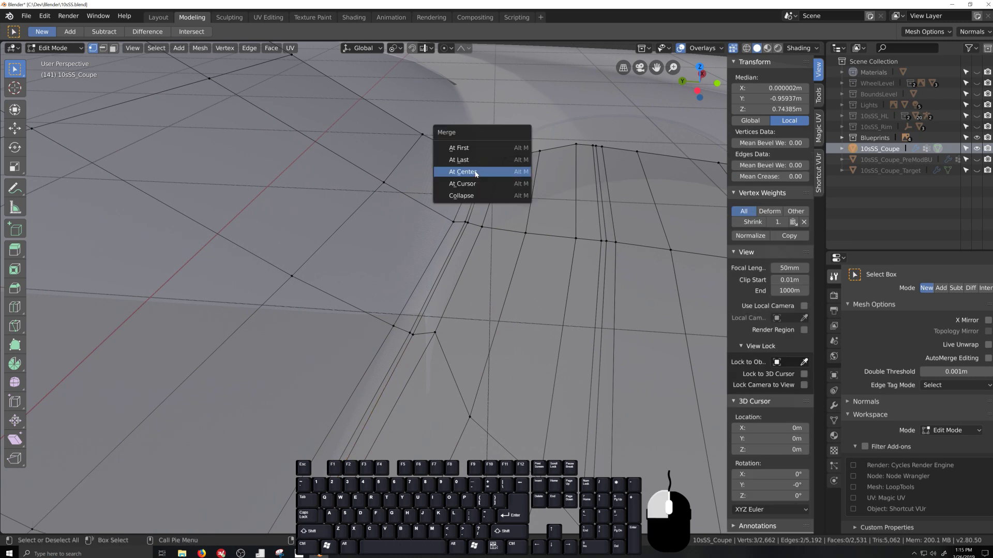
pyautogui.click(486, 178)
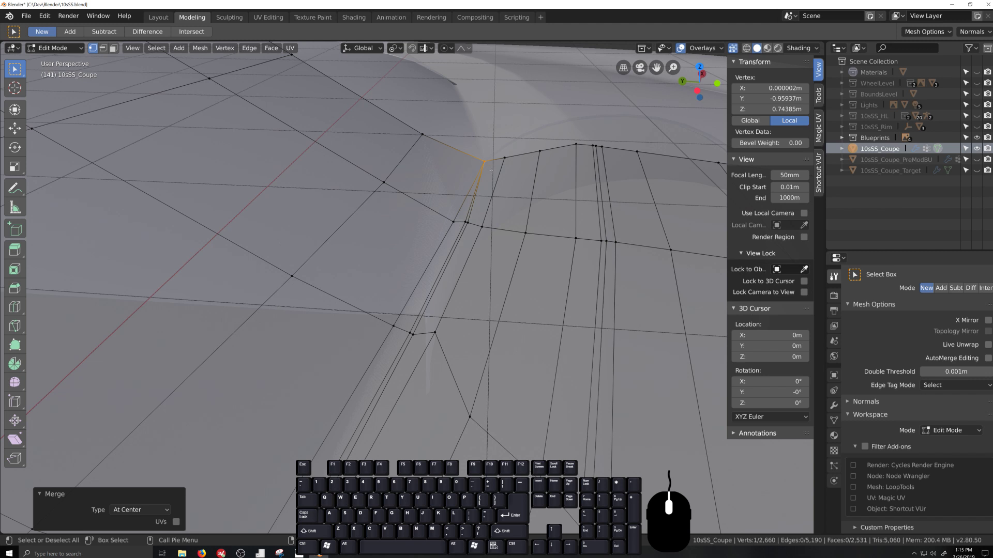
pyautogui.hotkey('ctrl', 'z')
pyautogui.rightClick(494, 168)
pyautogui.moveTo(495, 166)
pyautogui.press('Escape')
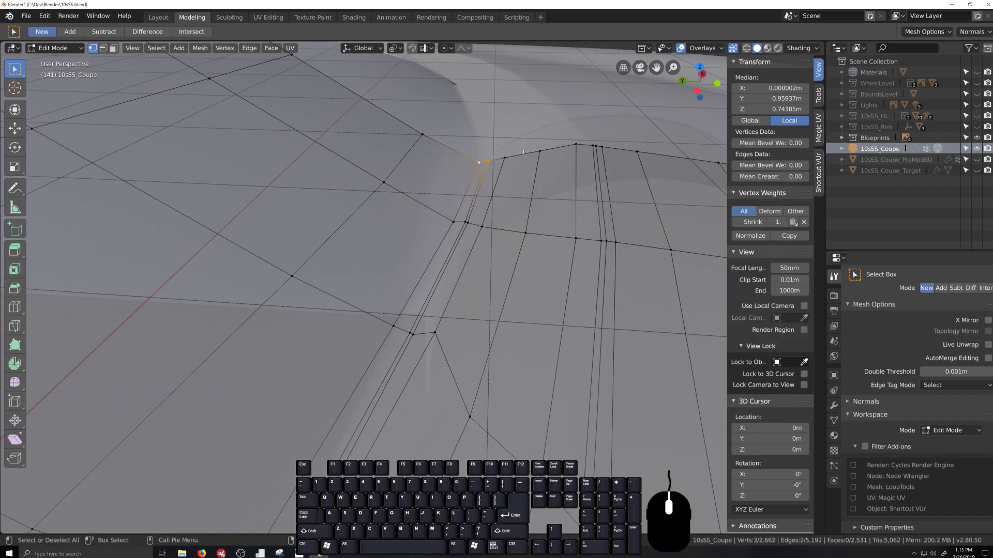
# Merge the three centre-line vertices At Last, and merge the first column's three clustered vertices onto its windscreen edge vertex the same way.
pyautogui.hotkey('alt', 'm')
pyautogui.click(494, 133)
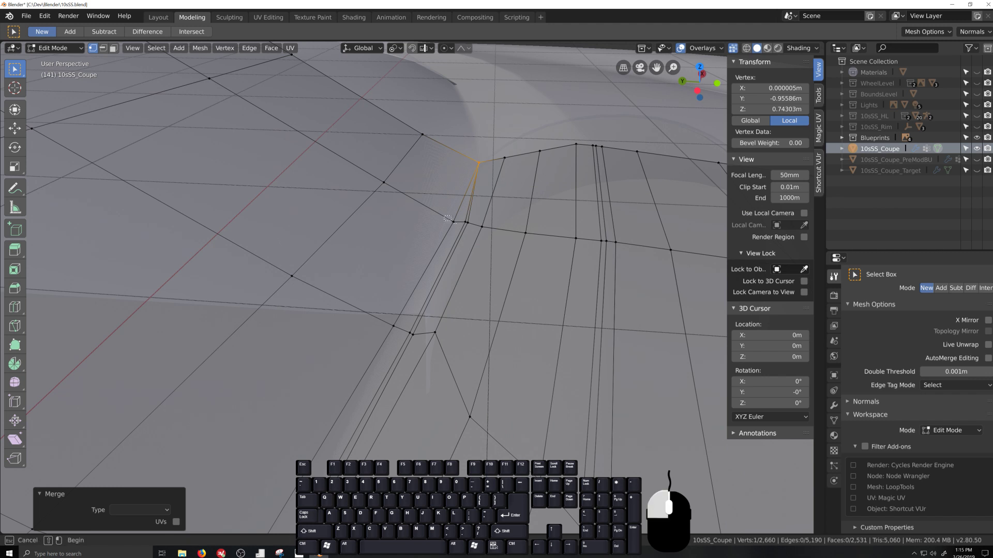
pyautogui.hotkey('ctrl', 'z')
pyautogui.keyDown('shift'); pyautogui.click(454, 220); pyautogui.keyUp('shift')
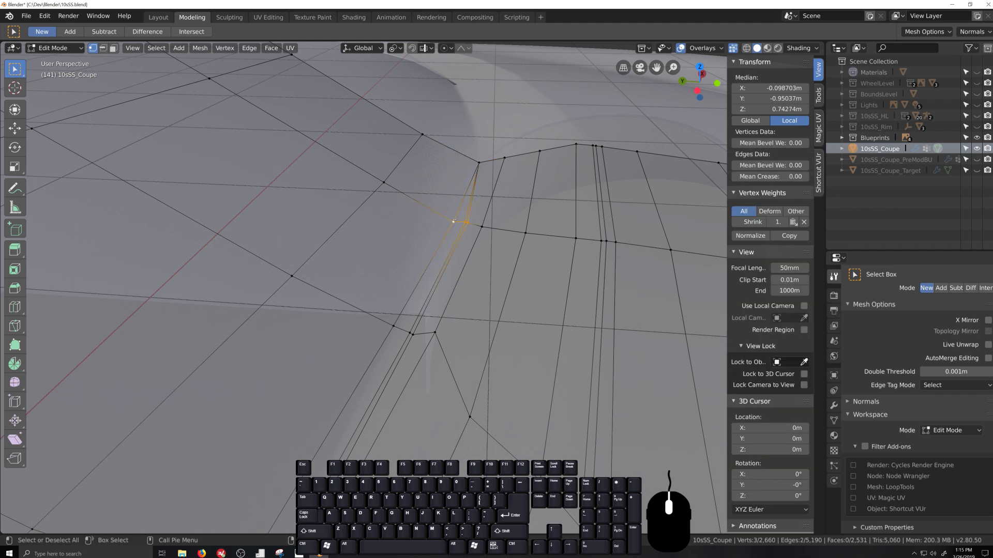
pyautogui.hotkey('alt', 'm')
pyautogui.click(454, 221)
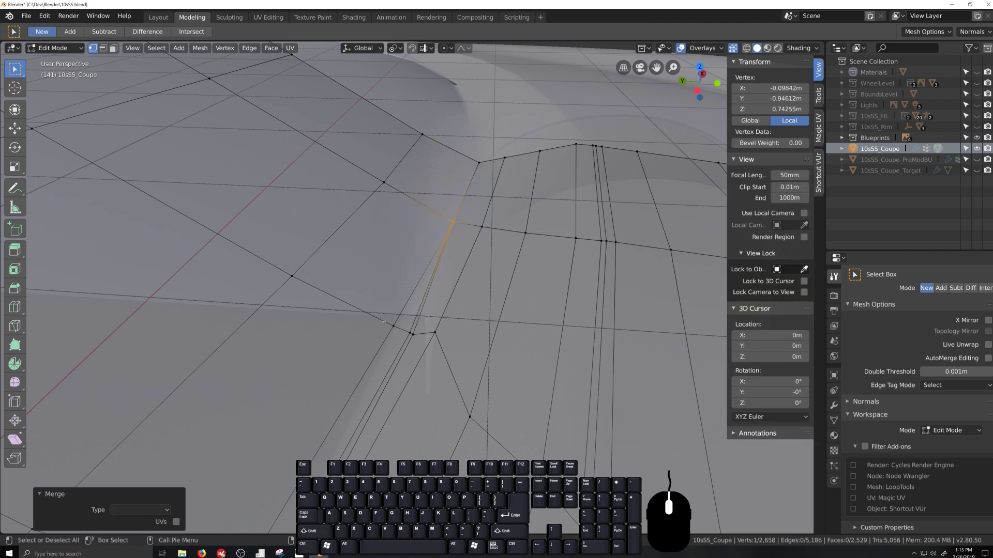
# Merge the three clustered vertices at the top of the second column At Last, onto the windscreen edge vertex.
pyautogui.hotkey('ctrl', 'z')
pyautogui.hotkey('alt', 'm')
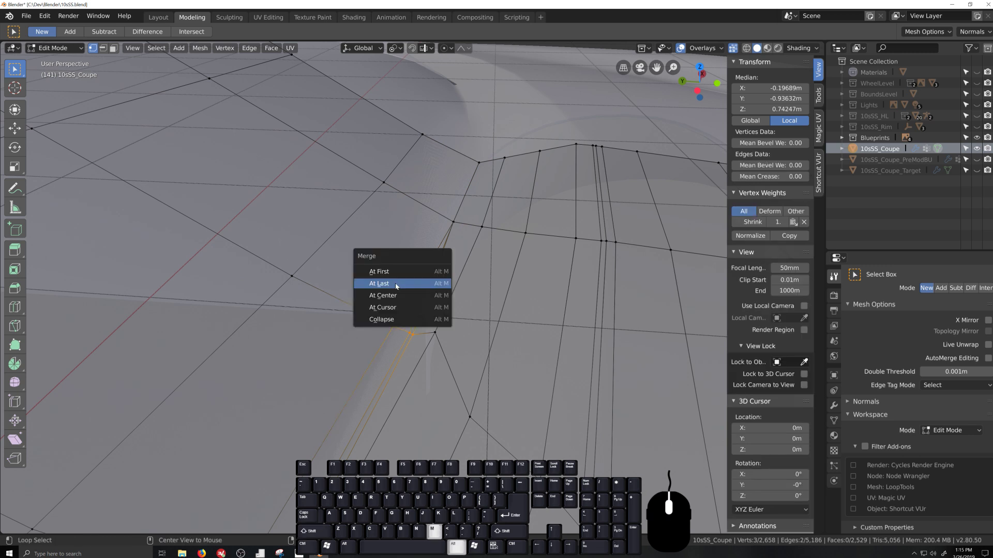
pyautogui.click(395, 286)
# Merge the three clustered vertices at the top of the third column At Last, onto the windscreen edge vertex.
pyautogui.hotkey('shift', '`')
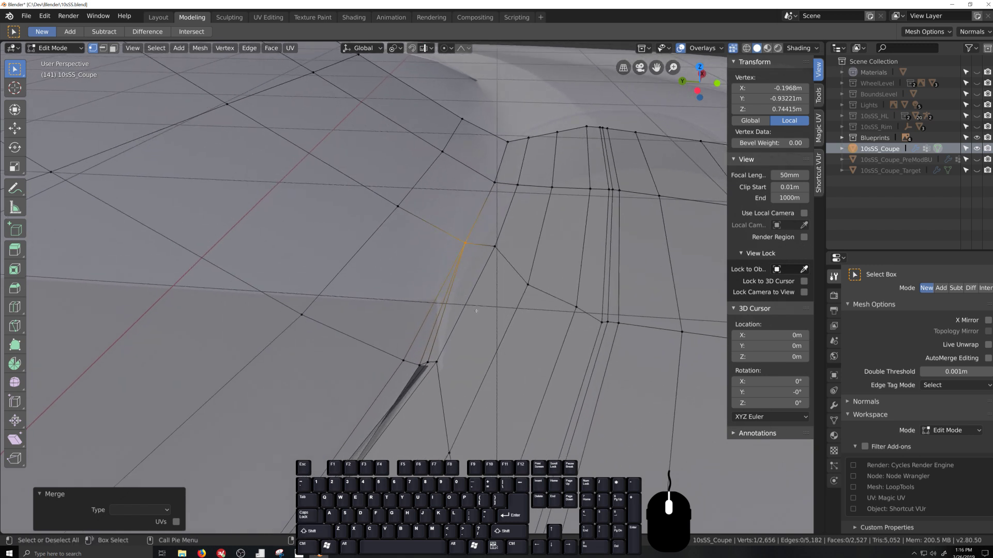
pyautogui.moveTo(389, 350); pyautogui.dragTo(433, 372)
pyautogui.keyDown('shift'); pyautogui.click(403, 359); pyautogui.keyUp('shift')
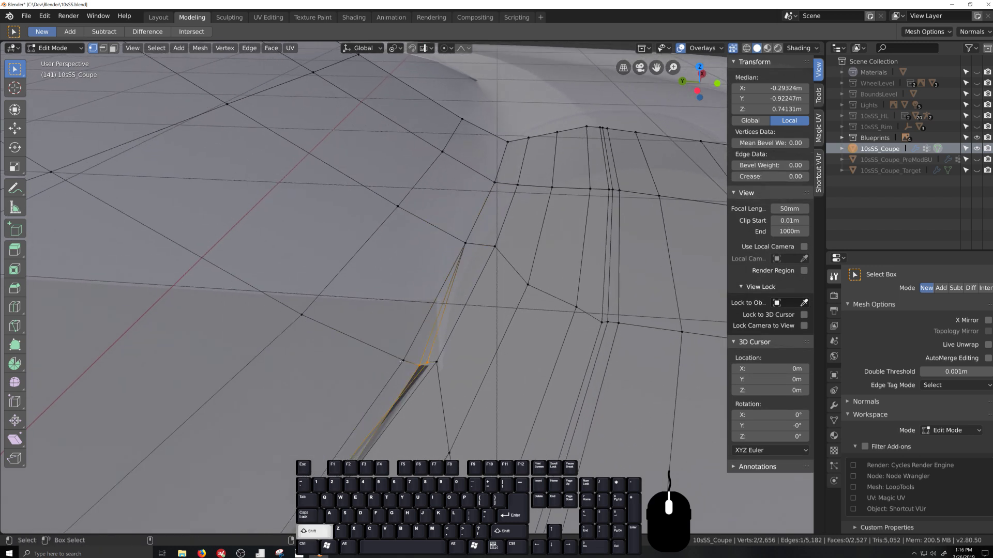
pyautogui.keyDown('shift'); pyautogui.click(403, 358); pyautogui.keyUp('shift')
pyautogui.hotkey('alt', 'm')
pyautogui.click(427, 357)
# Merge the two close vertices on the windscreen edge at the fourth column from the centre line At Last.
pyautogui.hotkey('shift', '`')
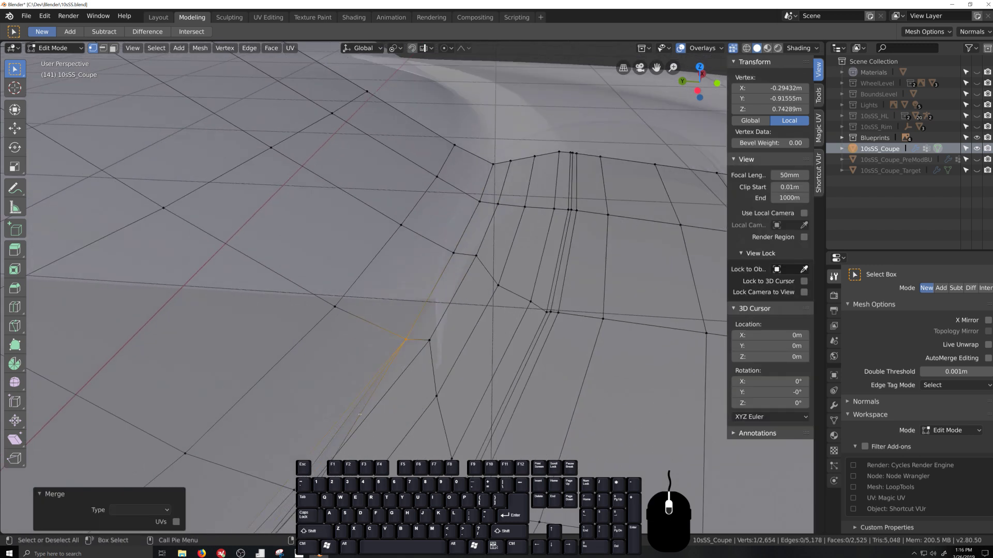
pyautogui.moveTo(421, 347); pyautogui.dragTo(474, 398)
pyautogui.hotkey('shift', '`')
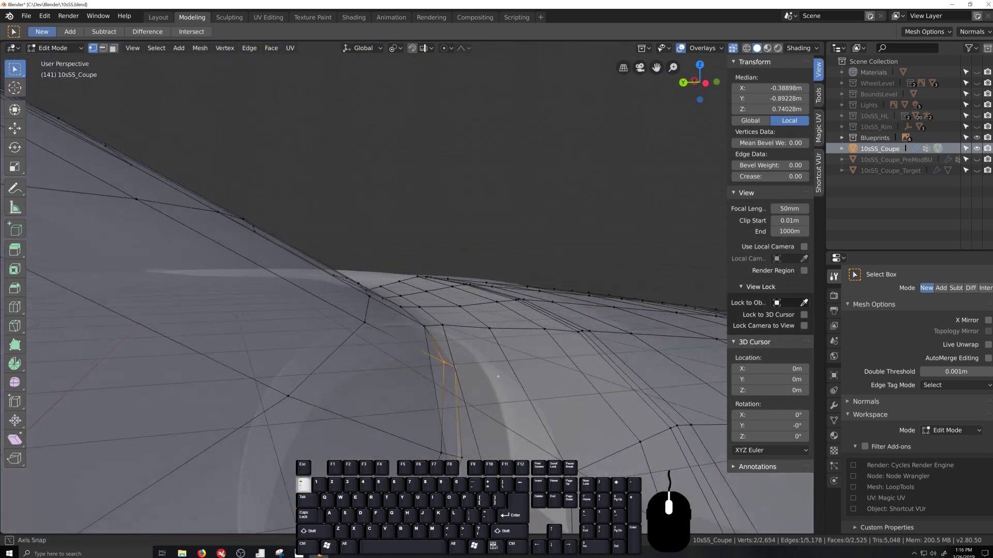
pyautogui.keyDown('shift'); pyautogui.click(444, 364); pyautogui.keyUp('shift')
pyautogui.hotkey('alt', 'm')
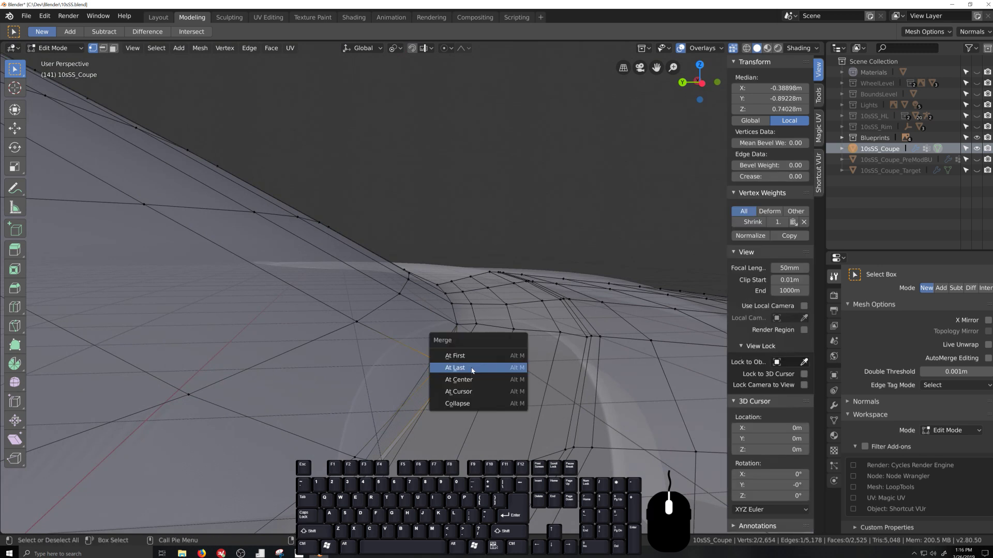
pyautogui.click(471, 367)
pyautogui.hotkey('shift', '`')
pyautogui.moveTo(455, 411); pyautogui.dragTo(436, 435, button='middle')
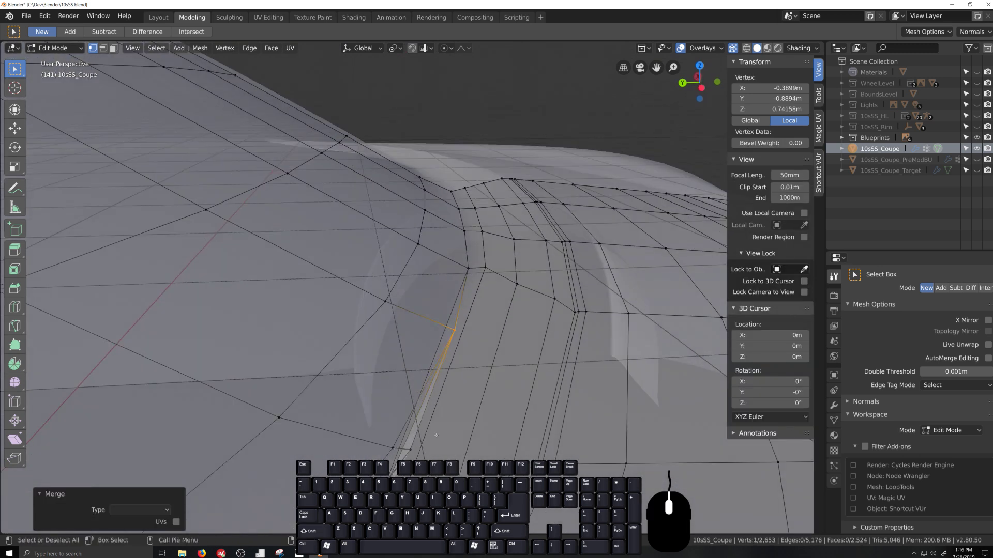
# Merge the two close vertices on the windscreen edge at the fifth column from the centre line At Last.
pyautogui.moveTo(403, 445); pyautogui.dragTo(436, 457)
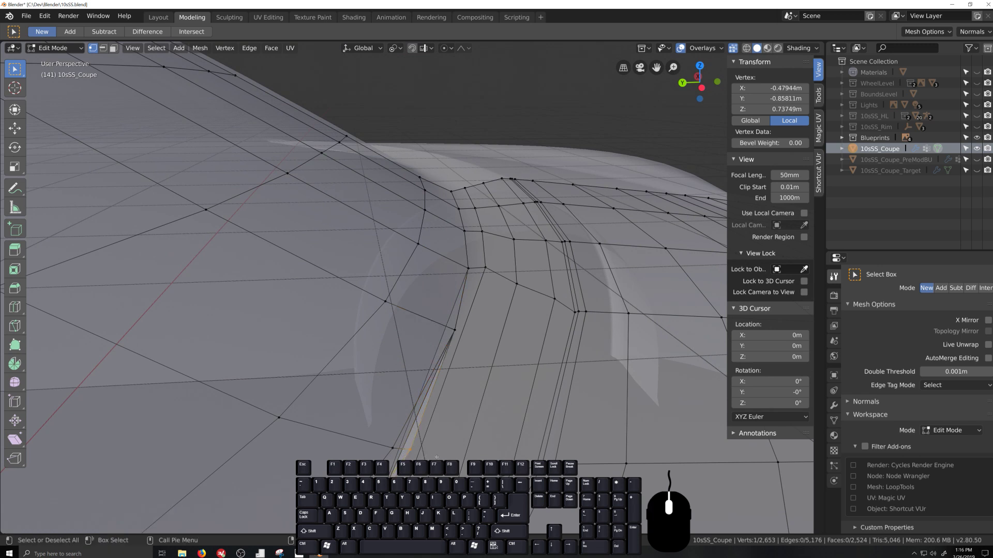
pyautogui.keyDown('shift'); pyautogui.click(388, 447); pyautogui.keyUp('shift')
pyautogui.hotkey('alt', 'm')
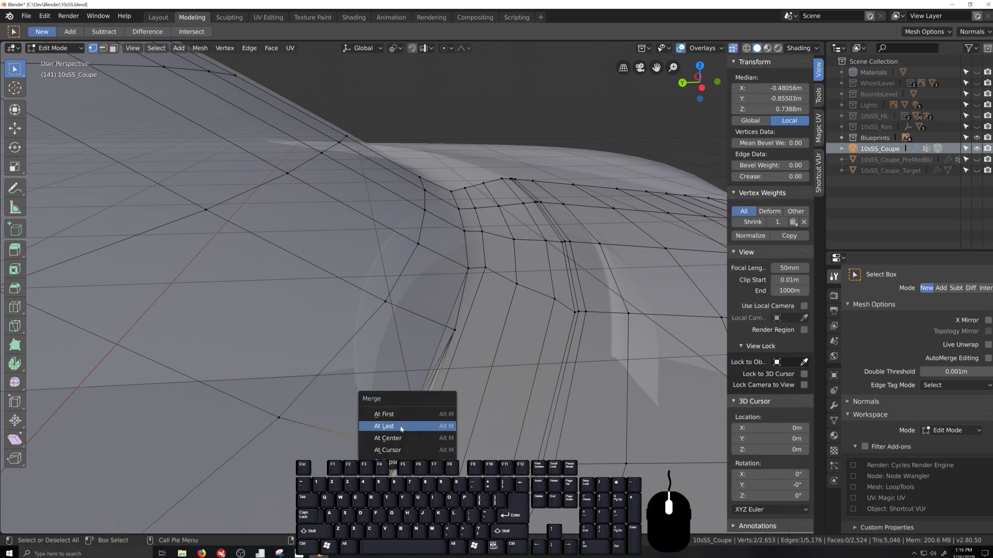
pyautogui.click(401, 429)
# Edge-slide the next outboard column's four vertices toward the centre line by factor 0.264, then its upper three and top two farther toward the fourth windscreen edge vertex.
pyautogui.scroll(5, 393, 425)
pyautogui.moveTo(393, 425); pyautogui.dragTo(376, 421, button='middle')
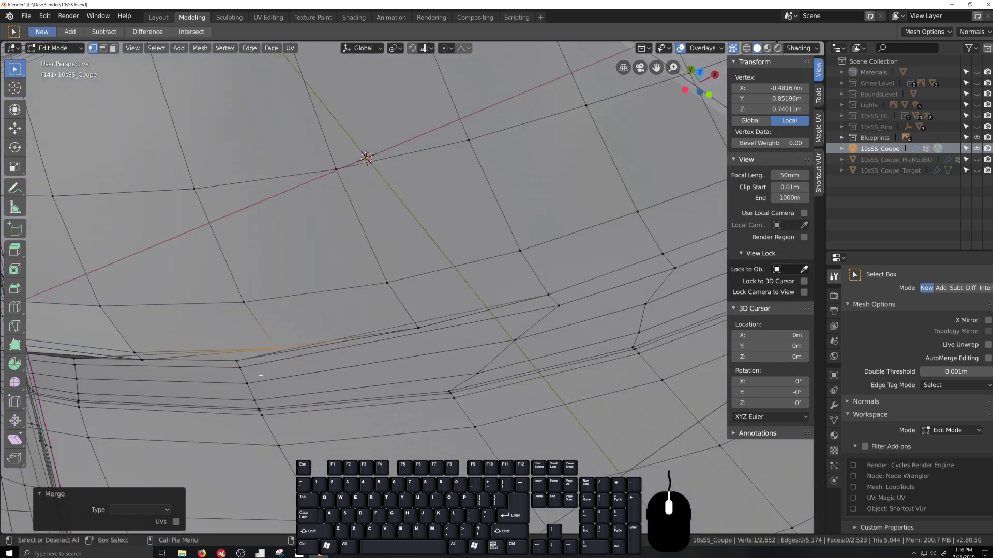
pyautogui.click(254, 400)
pyautogui.keyDown('ctrl'); pyautogui.keyDown('shift'); pyautogui.click(237, 361); pyautogui.keyUp('shift'); pyautogui.keyUp('ctrl')
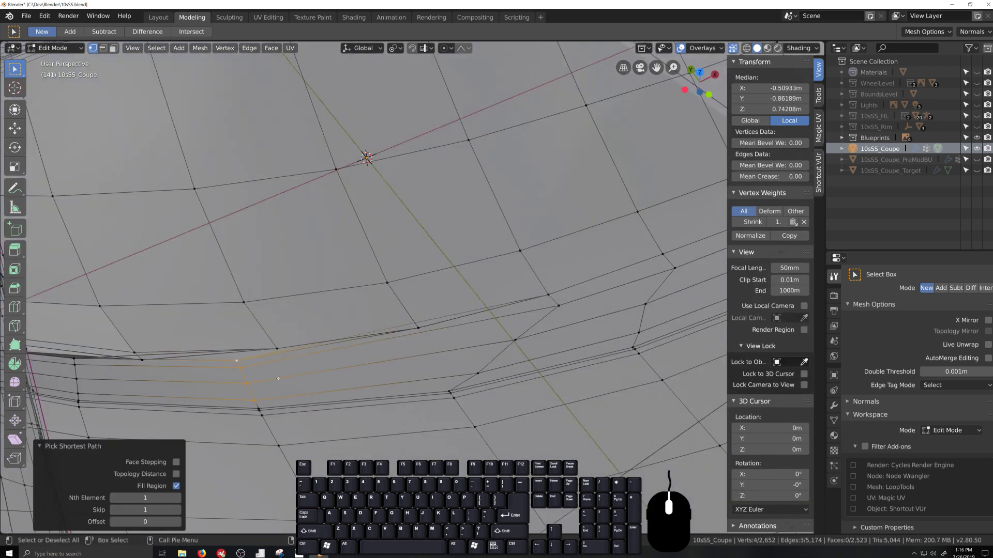
pyautogui.press('g')
pyautogui.press('g')
pyautogui.click(327, 377)
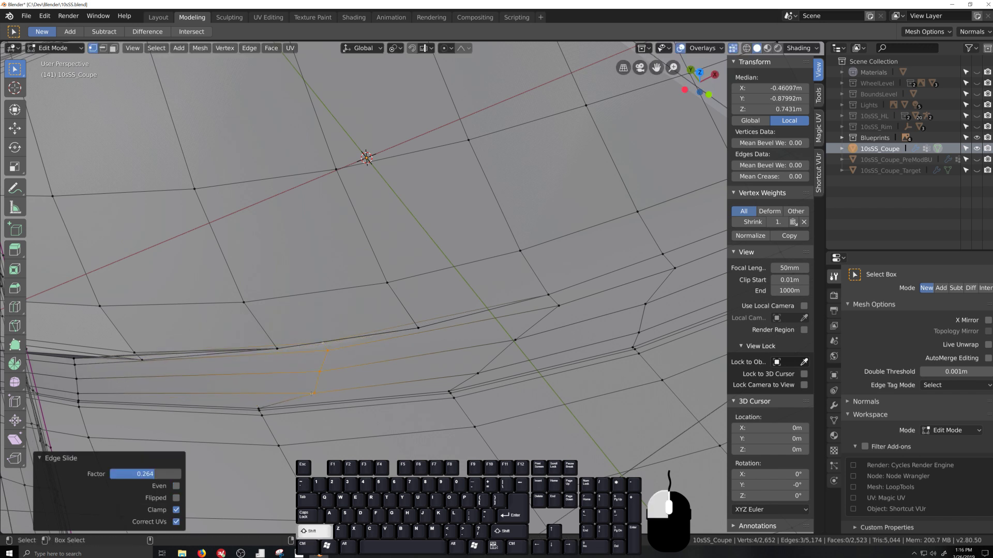
pyautogui.press('g')
pyautogui.press('g')
pyautogui.click(357, 383)
pyautogui.press('g')
pyautogui.press('g')
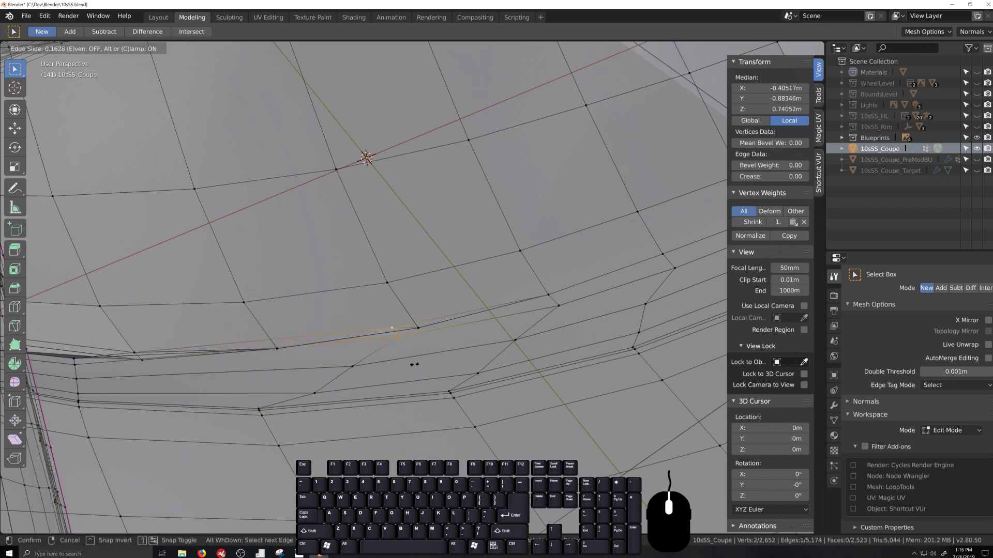
pyautogui.click(418, 352)
# Vertex-slide that column's top vertex by factor 1.000 to the fourth windscreen edge vertex, and merge the two coincident vertices At Center.
pyautogui.keyDown('shift'); pyautogui.click(407, 335); pyautogui.keyUp('shift')
pyautogui.press('g')
pyautogui.press('g')
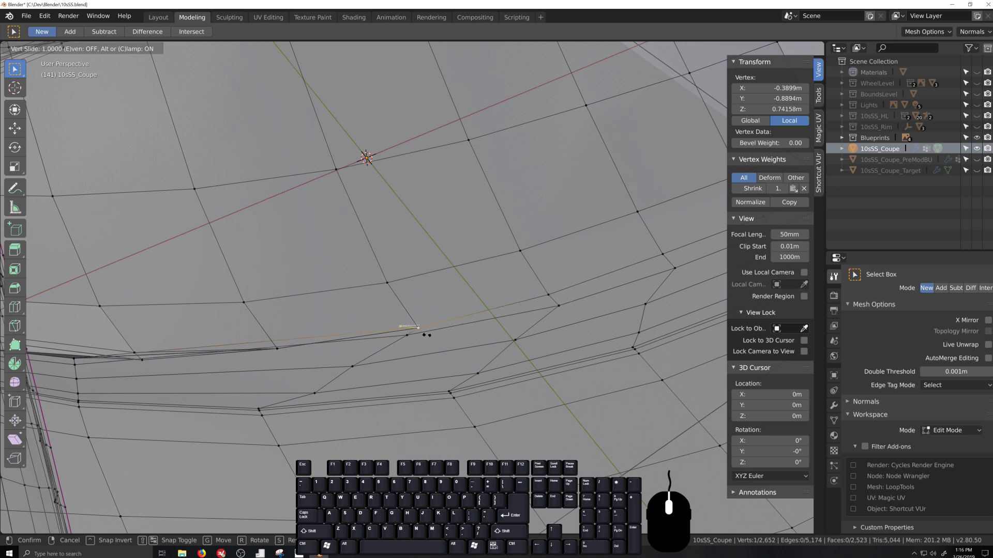
pyautogui.click(426, 335)
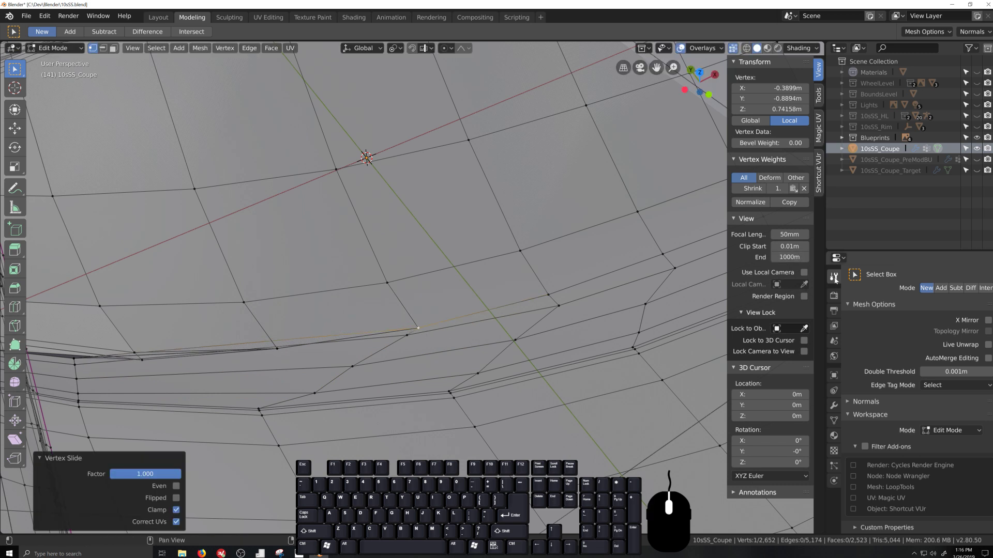
pyautogui.scroll(2, 429, 351)
pyautogui.keyDown('shift'); pyautogui.click(441, 363); pyautogui.keyUp('shift')
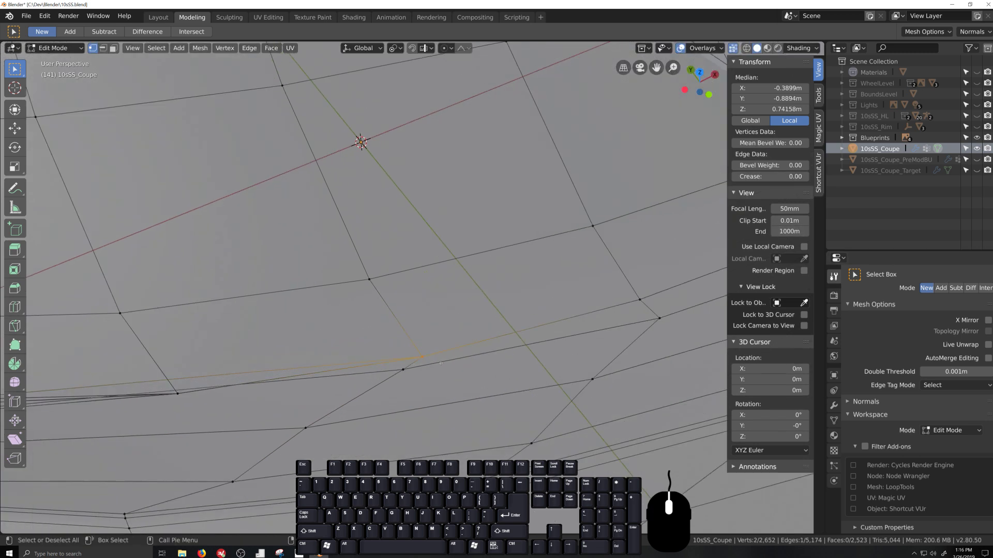
pyautogui.hotkey('alt', 'm')
pyautogui.click(436, 363)
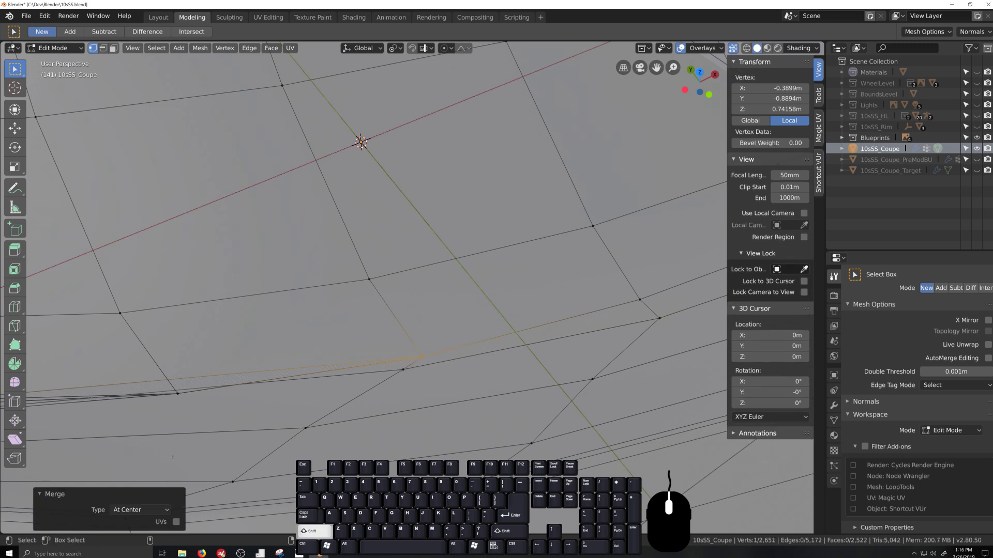
# Edge-slide the next outboard column toward the fifth windscreen edge vertex in stages: all four vertices, the upper three, then the top two by factor 0.252.
pyautogui.moveTo(436, 363); pyautogui.dragTo(129, 401, button='middle')
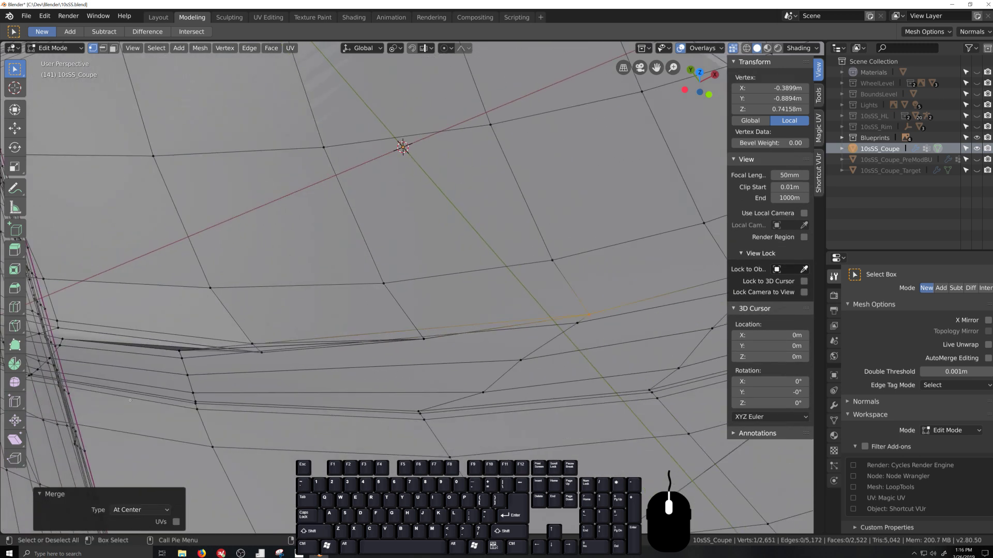
pyautogui.keyDown('ctrl'); pyautogui.keyDown('shift'); pyautogui.click(179, 351); pyautogui.keyUp('shift'); pyautogui.keyUp('ctrl')
pyautogui.press('g')
pyautogui.press('g')
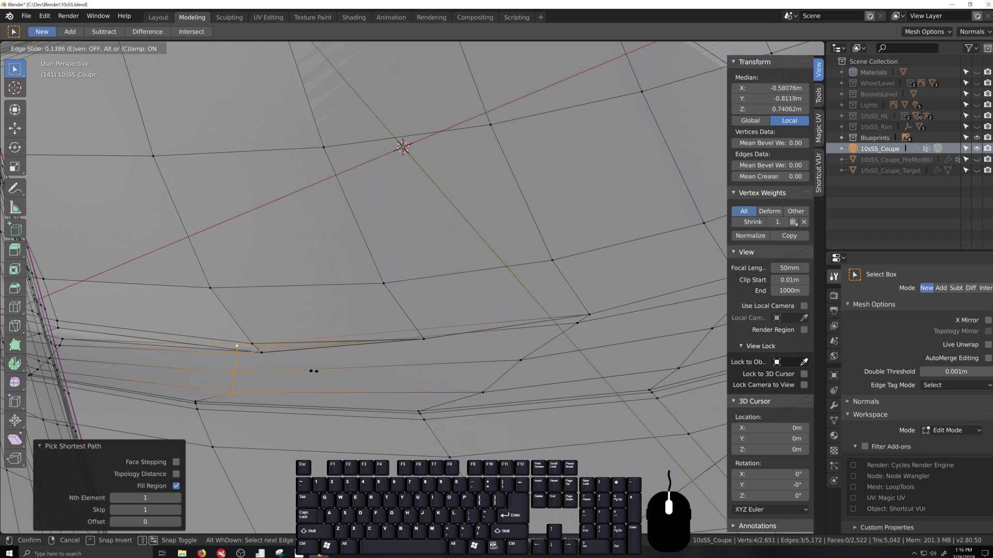
pyautogui.click(315, 374)
pyautogui.press('g')
pyautogui.press('g')
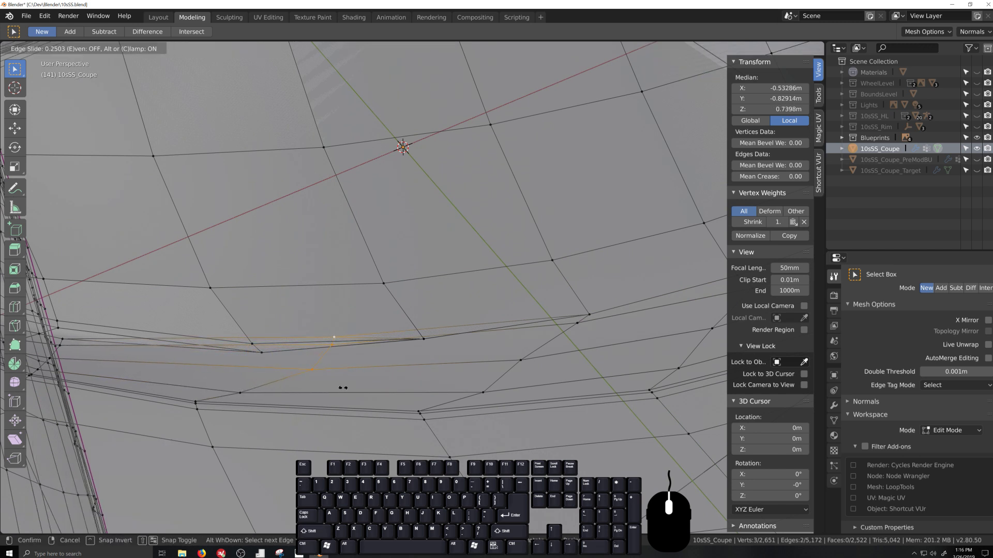
pyautogui.click(342, 388)
pyautogui.keyDown('shift'); pyautogui.click(314, 372); pyautogui.keyUp('shift')
pyautogui.press('g')
pyautogui.press('g')
pyautogui.click(378, 373)
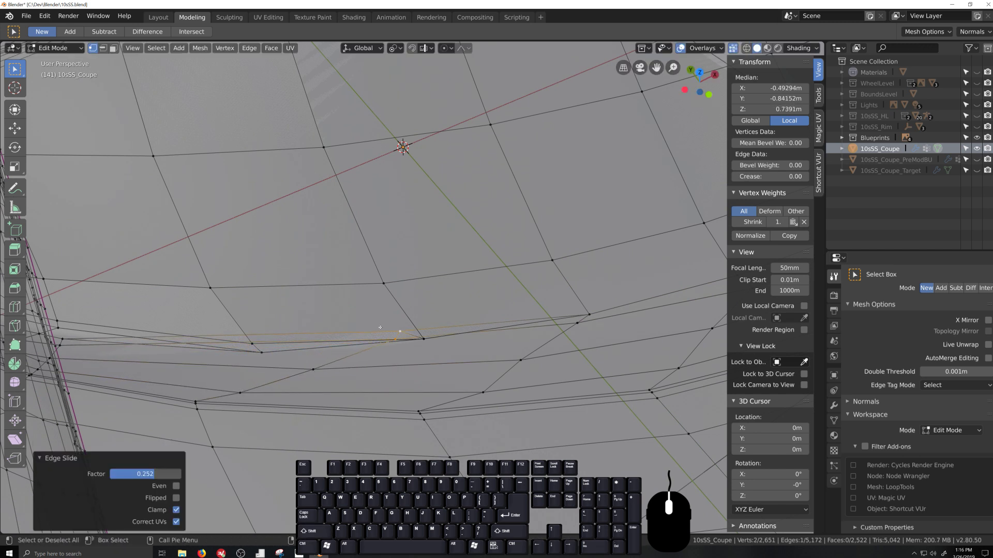
# Merge the column's top two vertices At Last onto the fifth windscreen edge vertex.
pyautogui.click(396, 337)
pyautogui.keyDown('shift'); pyautogui.click(423, 340); pyautogui.keyUp('shift')
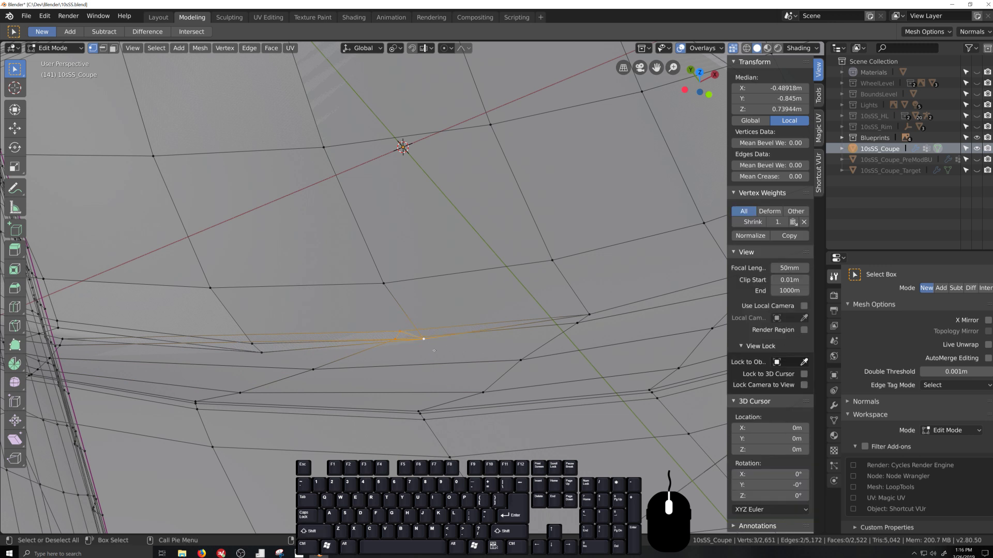
pyautogui.hotkey('alt', 'm')
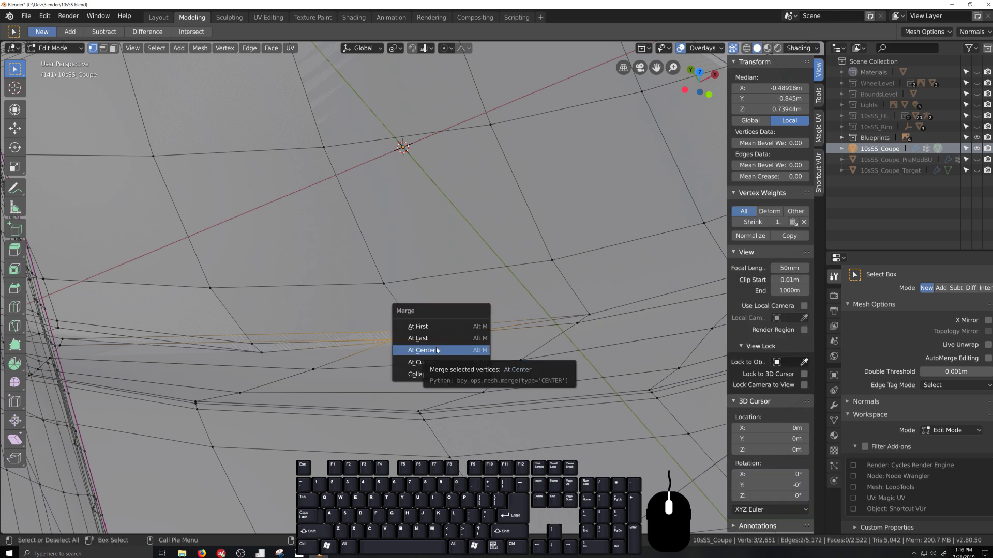
pyautogui.click(437, 351)
# Edge-slide the column near the windscreen corner inward: four vertices by factor 0.358, the upper three farther, then the top two by 0.108.
pyautogui.moveTo(346, 380); pyautogui.dragTo(292, 346, button='middle')
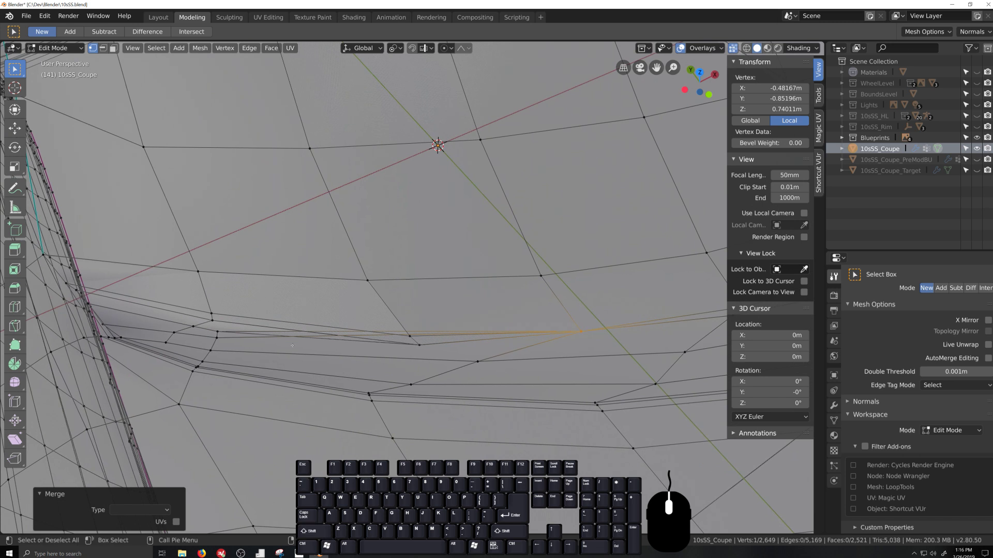
pyautogui.click(203, 360)
pyautogui.keyDown('ctrl'); pyautogui.keyDown('shift'); pyautogui.click(217, 332); pyautogui.keyUp('shift'); pyautogui.keyUp('ctrl')
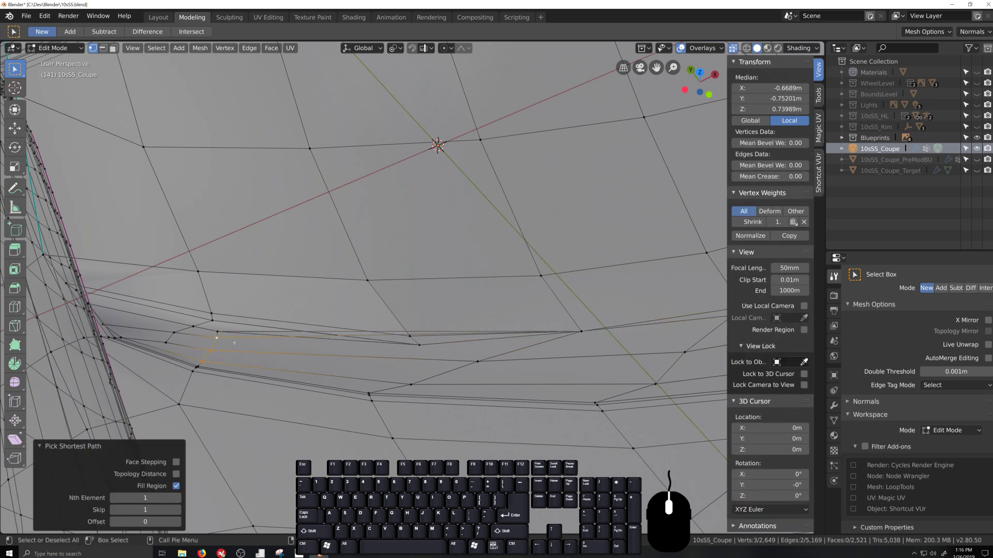
pyautogui.press('g')
pyautogui.press('g')
pyautogui.click(283, 370)
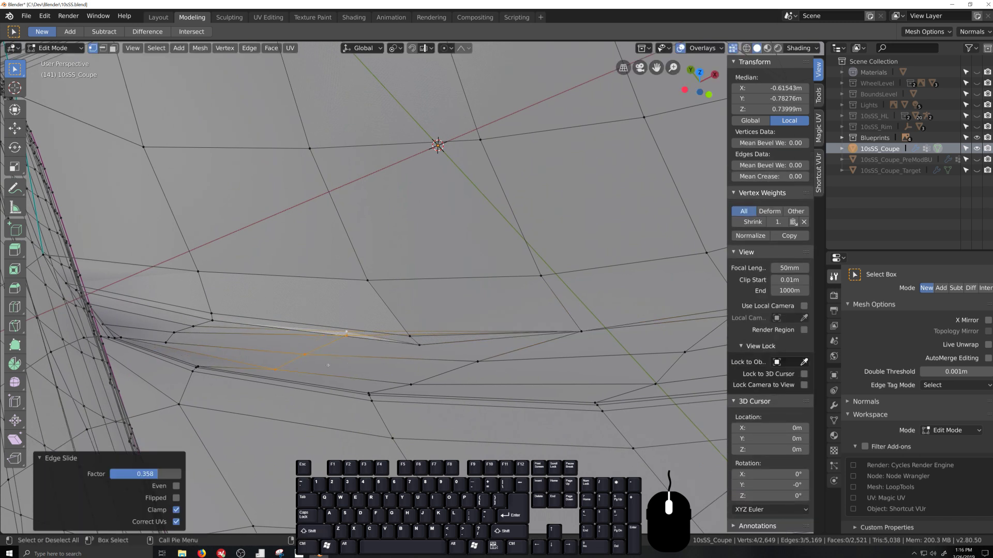
pyautogui.keyDown('shift'); pyautogui.click(282, 369); pyautogui.keyUp('shift')
pyautogui.press('g')
pyautogui.press('g')
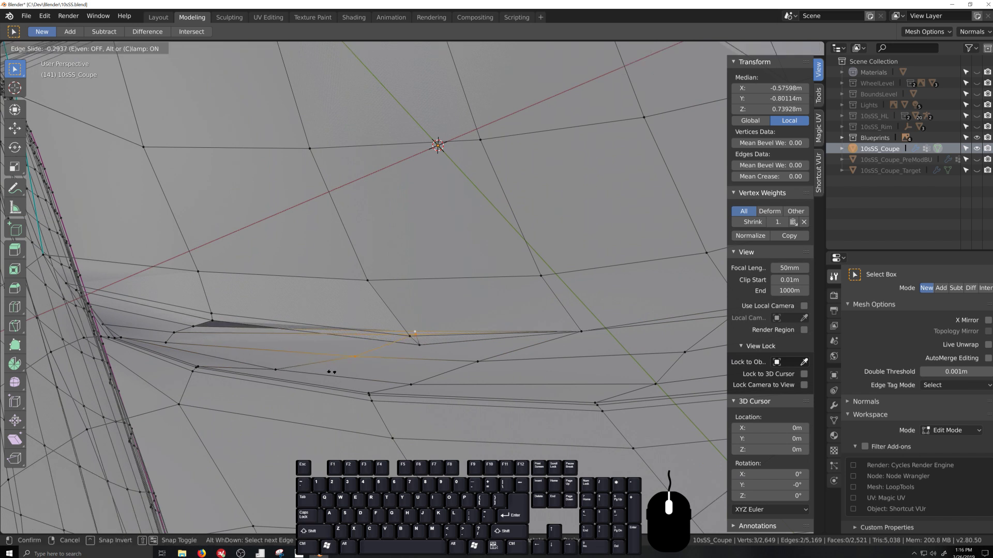
pyautogui.click(329, 372)
pyautogui.keyDown('shift'); pyautogui.click(365, 356); pyautogui.keyUp('shift')
pyautogui.press('g')
pyautogui.press('g')
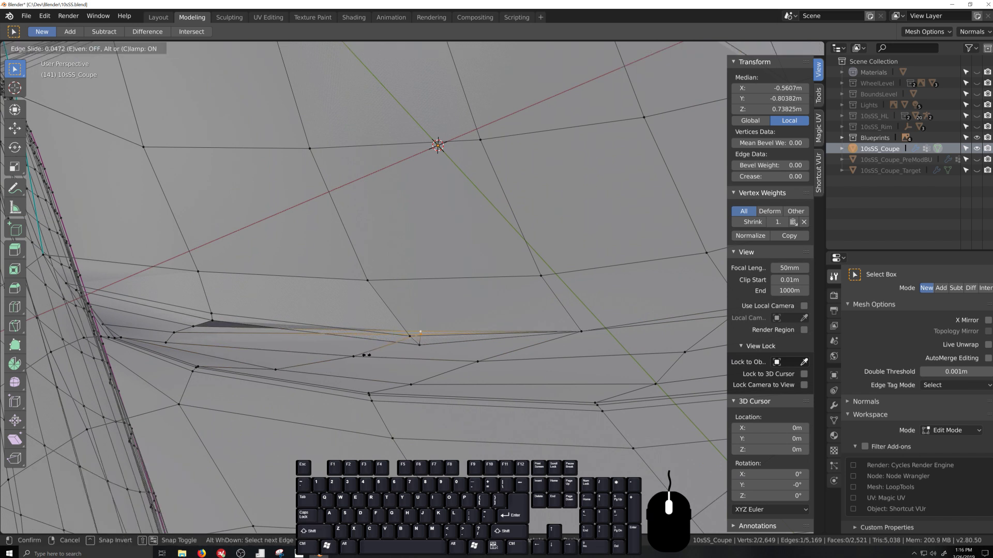
pyautogui.click(382, 356)
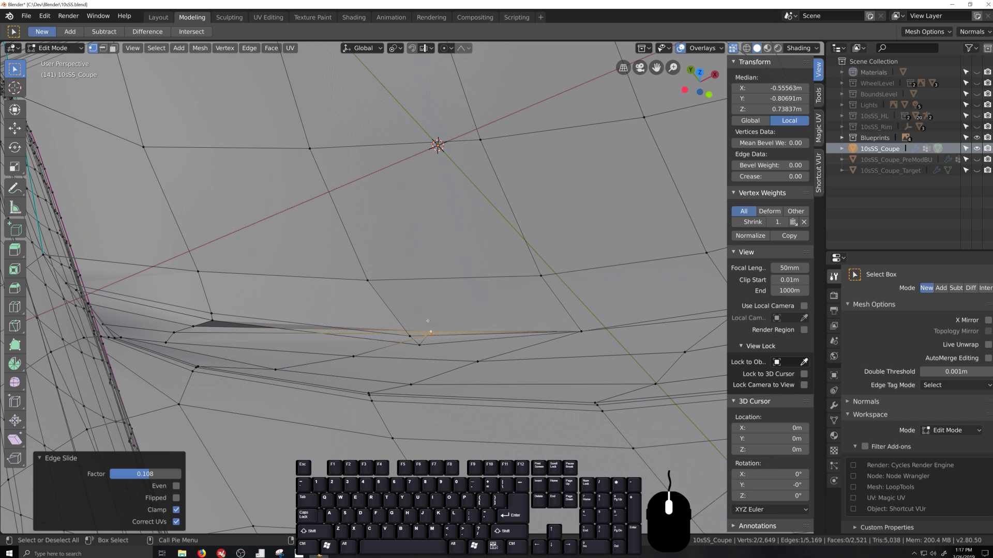
# Undo the corner column's slides and the three-vertex merge at the fifth windscreen edge vertex.
pyautogui.moveTo(427, 321); pyautogui.dragTo(441, 345)
pyautogui.moveTo(431, 351); pyautogui.dragTo(492, 347, button='middle')
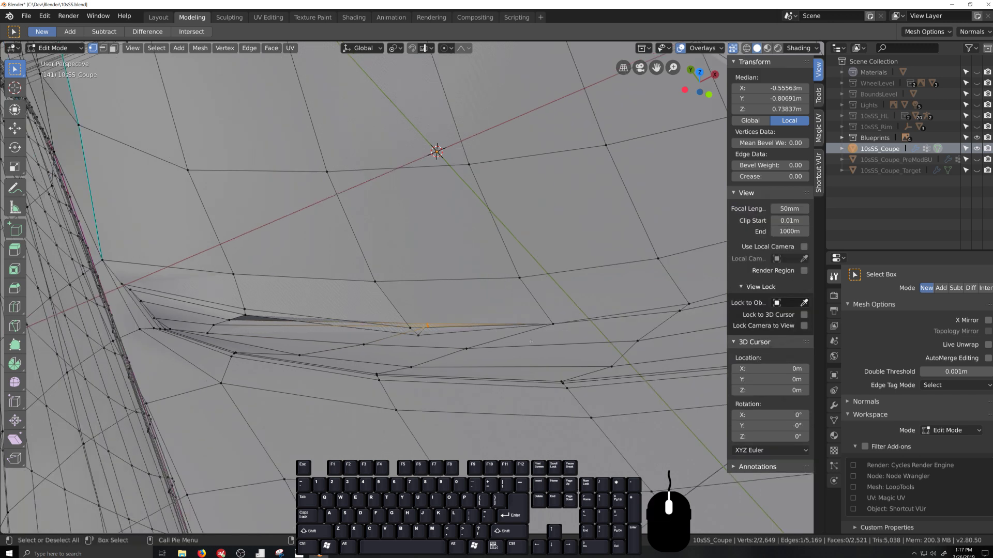
pyautogui.keyDown('ctrl'); pyautogui.click(548, 335); pyautogui.keyUp('ctrl')
pyautogui.keyDown('ctrl'); pyautogui.rightClick(548, 334); pyautogui.keyUp('ctrl')
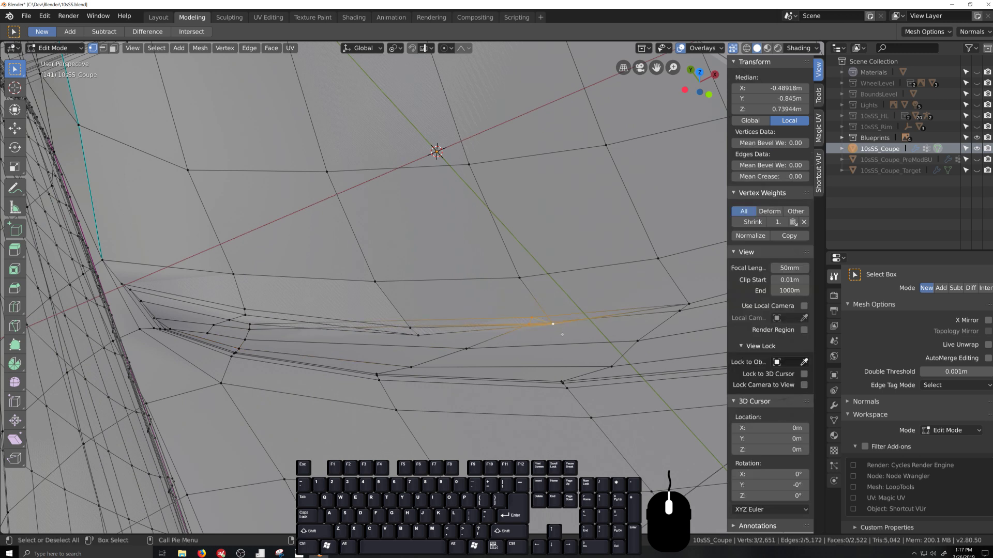
# Move the two clustered column vertices beside the fifth windscreen edge vertex -0.0159 m along global Y.
pyautogui.scroll(1, 574, 336)
pyautogui.moveTo(581, 340); pyautogui.dragTo(597, 312, button='middle')
pyautogui.click(554, 306)
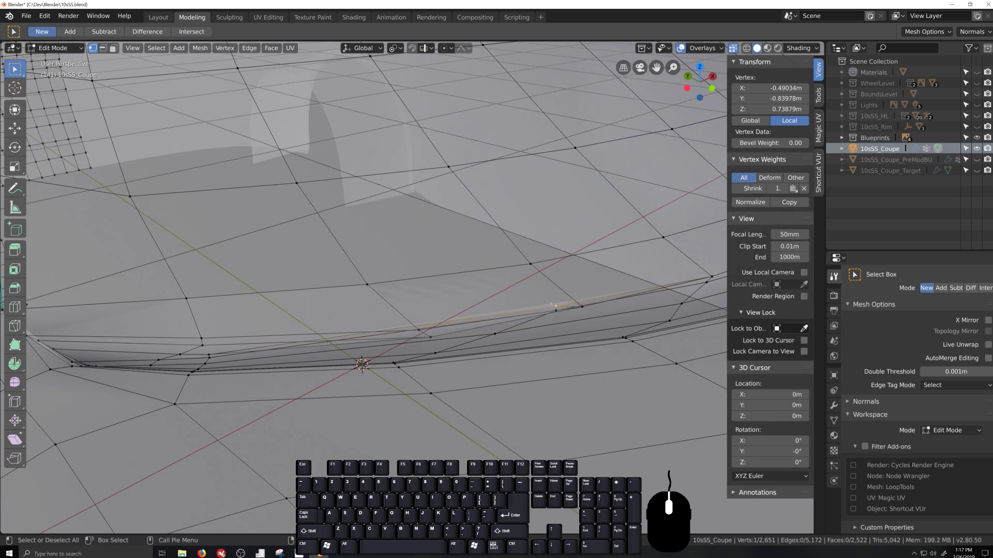
pyautogui.keyDown('shift'); pyautogui.click(561, 326); pyautogui.keyUp('shift')
pyautogui.press('g')
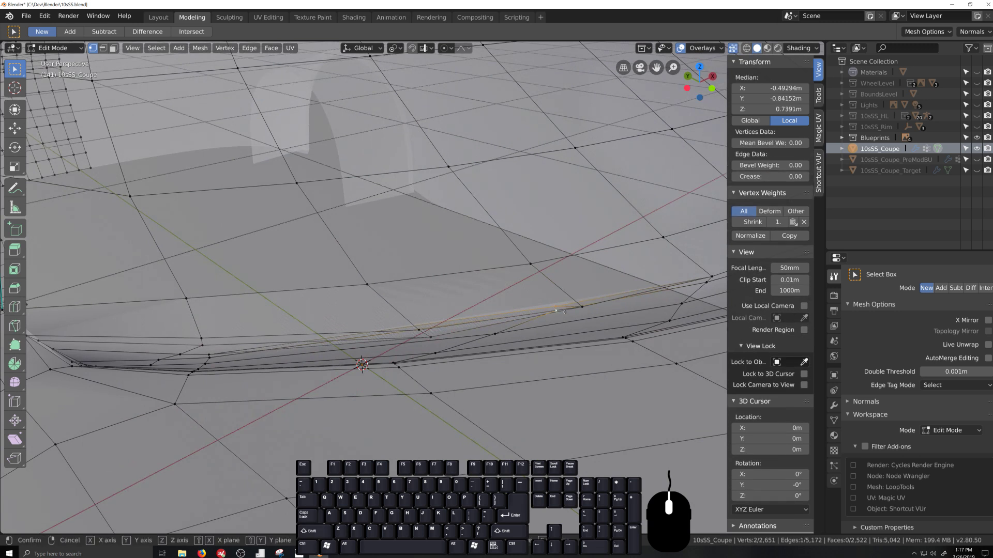
pyautogui.press('y')
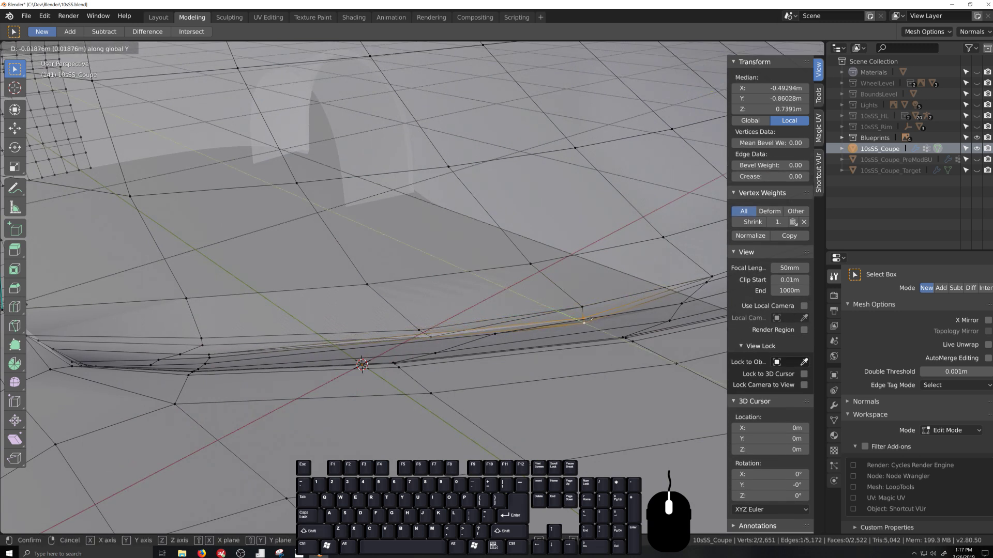
pyautogui.click(588, 316)
# Merge the fifth windscreen edge vertex with the upper moved vertex, and vertex-slide the merged vertex by factor 0.561.
pyautogui.moveTo(588, 317); pyautogui.dragTo(491, 317, button='middle')
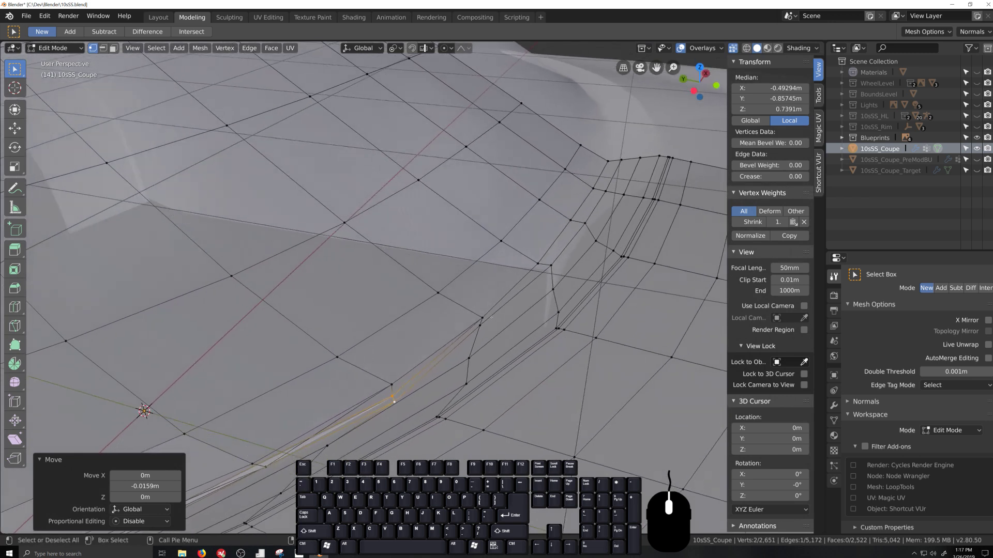
pyautogui.moveTo(397, 394); pyautogui.dragTo(402, 380)
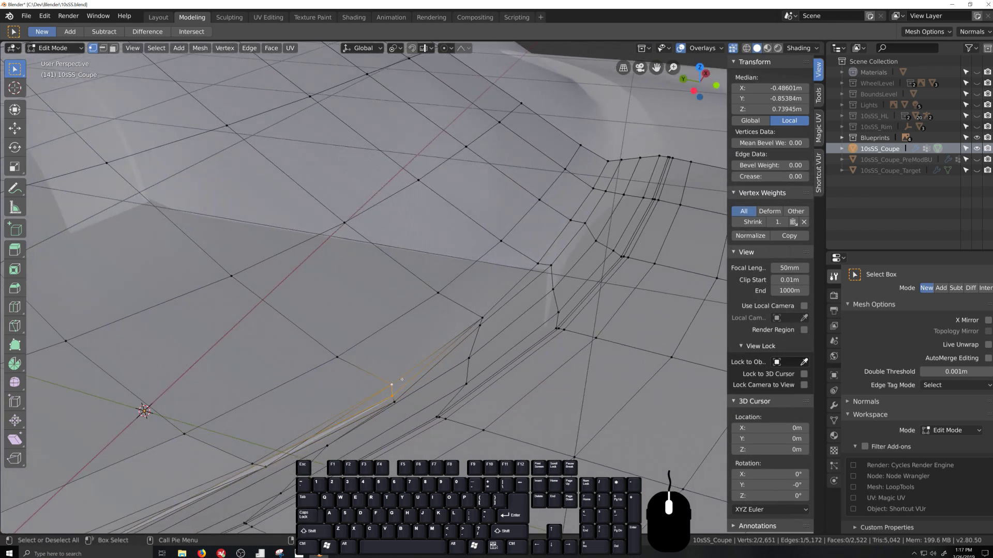
pyautogui.hotkey('alt', 'm')
pyautogui.click(402, 379)
pyautogui.moveTo(402, 379); pyautogui.dragTo(396, 384, button='middle')
pyautogui.hotkey('shift', 'v')
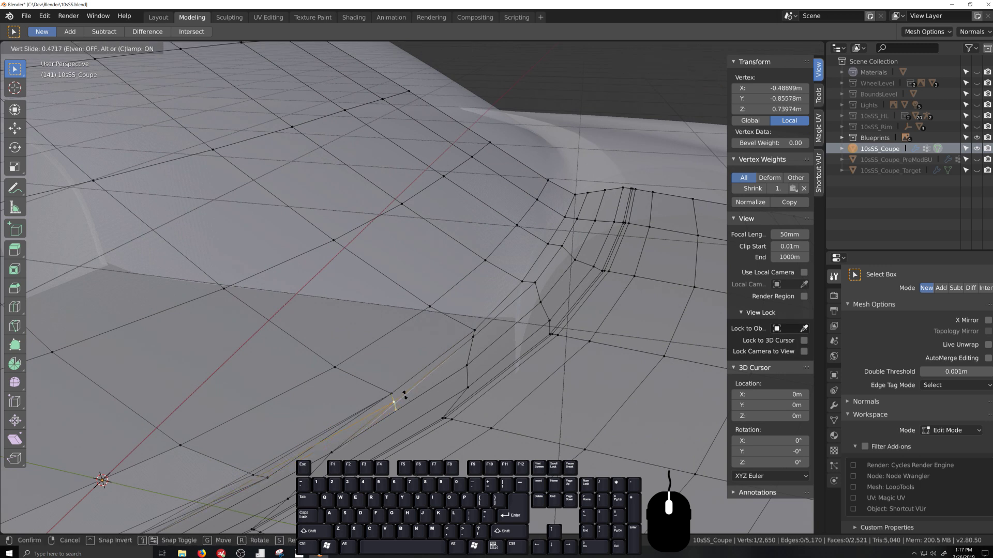
pyautogui.click(405, 394)
# Edge-slide the next windscreen-base column toward its windscreen edge vertex: four vertices by factor 0.270, then the upper three by -0.317.
pyautogui.moveTo(405, 394); pyautogui.dragTo(424, 357, button='middle')
pyautogui.scroll(2, 367, 357)
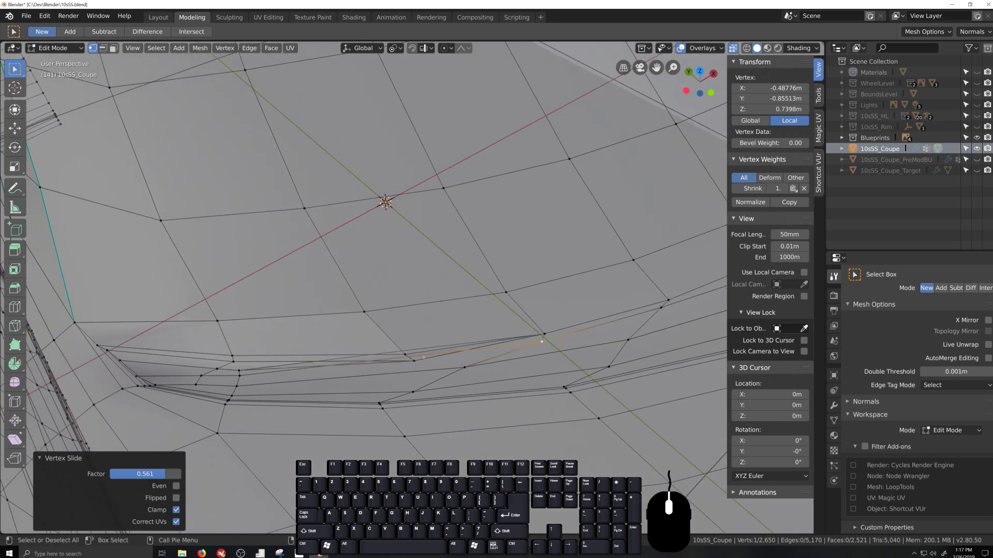
pyautogui.click(229, 399)
pyautogui.keyDown('ctrl'); pyautogui.click(239, 370); pyautogui.keyUp('ctrl')
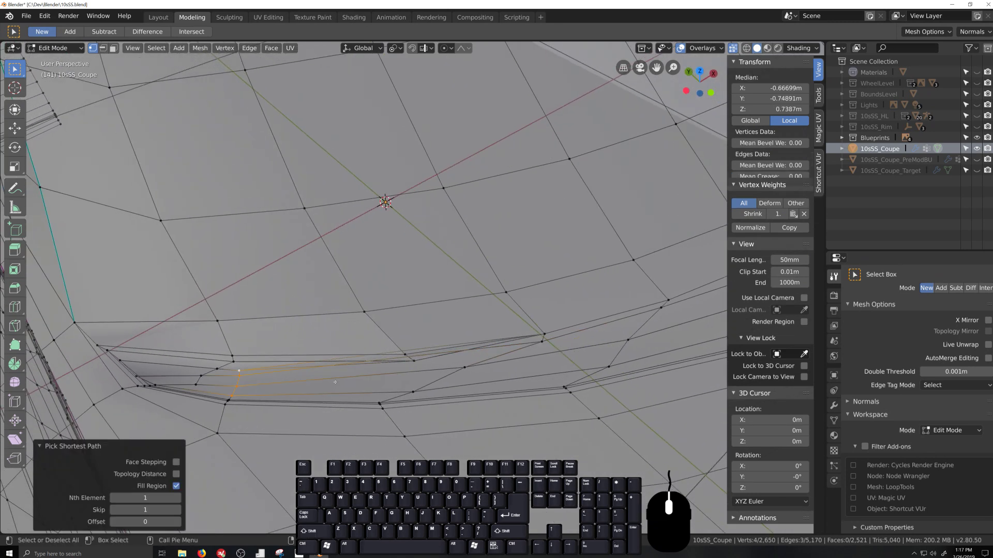
pyautogui.press('g')
pyautogui.press('g')
pyautogui.click(339, 370)
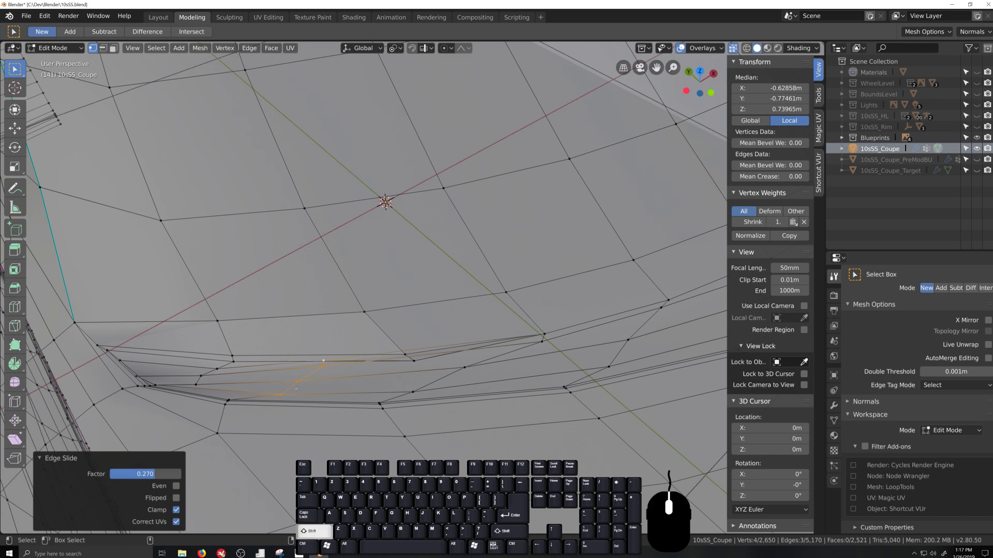
pyautogui.press('g')
pyautogui.press('g')
pyautogui.click(348, 380)
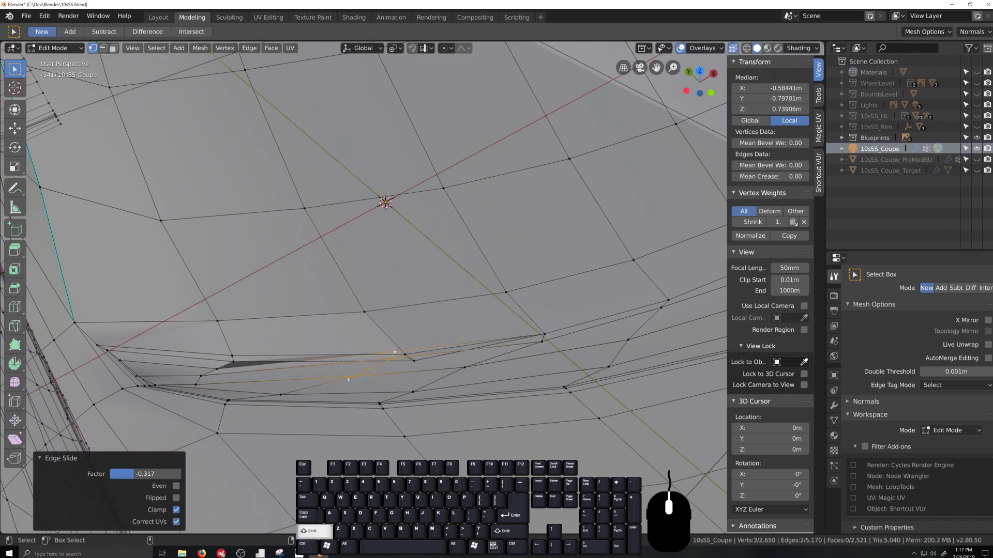
# Vertex-slide the column's upper two vertices individually to line them up with the windscreen edge vertex, the topmost by factor 0.805.
pyautogui.keyDown('shift'); pyautogui.click(353, 376); pyautogui.keyUp('shift')
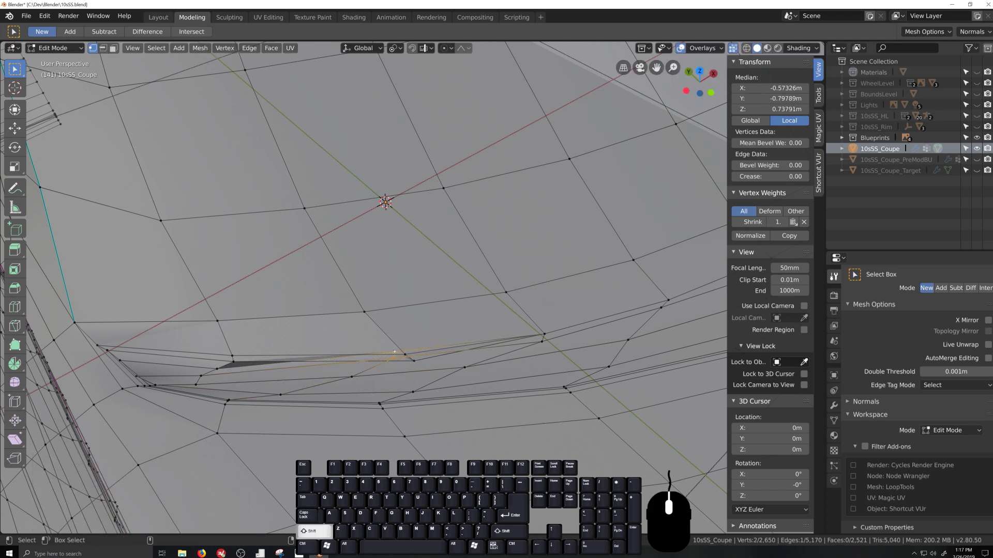
pyautogui.keyDown('shift'); pyautogui.click(395, 353); pyautogui.keyUp('shift')
pyautogui.press('g')
pyautogui.press('g')
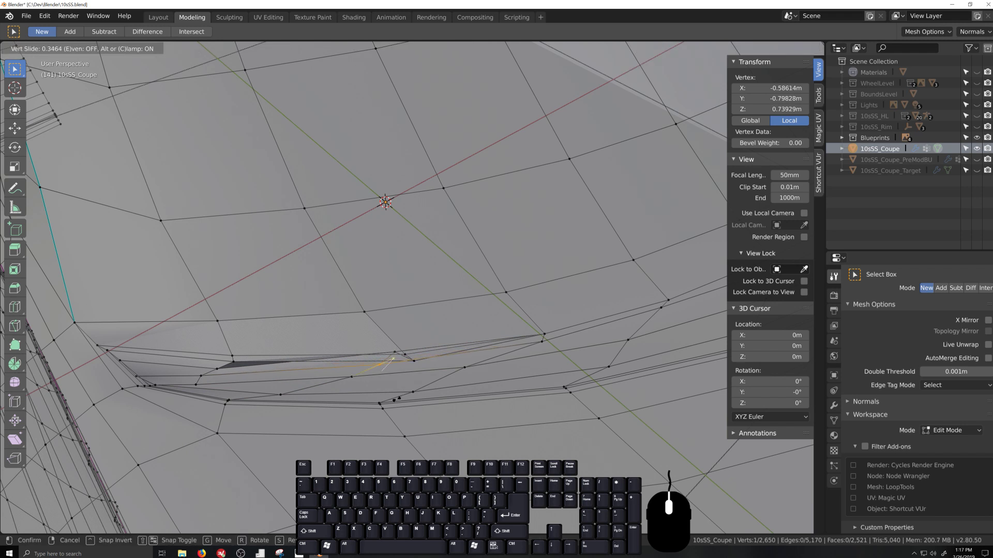
pyautogui.click(402, 356)
pyautogui.press('g')
pyautogui.press('g')
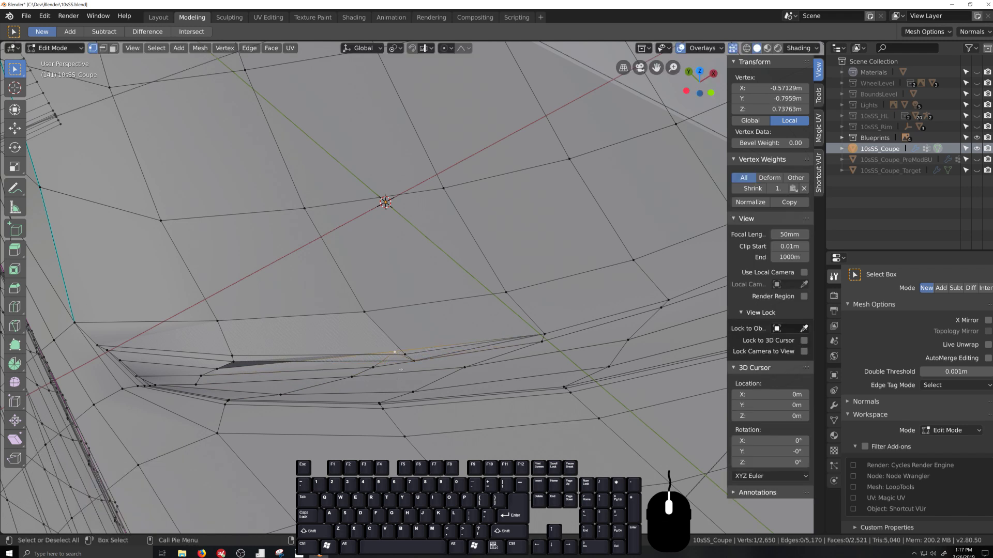
pyautogui.click(383, 384)
# Merge the column's slid top vertex and the adjacent edge vertex into the windscreen edge vertex with At Last.
pyautogui.scroll(2, 383, 384)
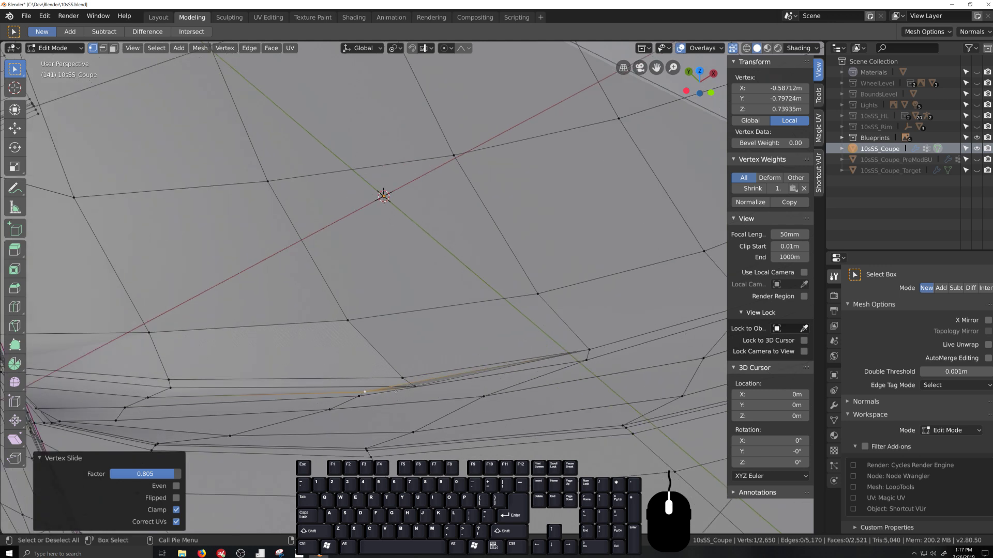
pyautogui.keyDown('shift'); pyautogui.click(415, 388); pyautogui.keyUp('shift')
pyautogui.keyDown('shift'); pyautogui.click(404, 379); pyautogui.keyUp('shift')
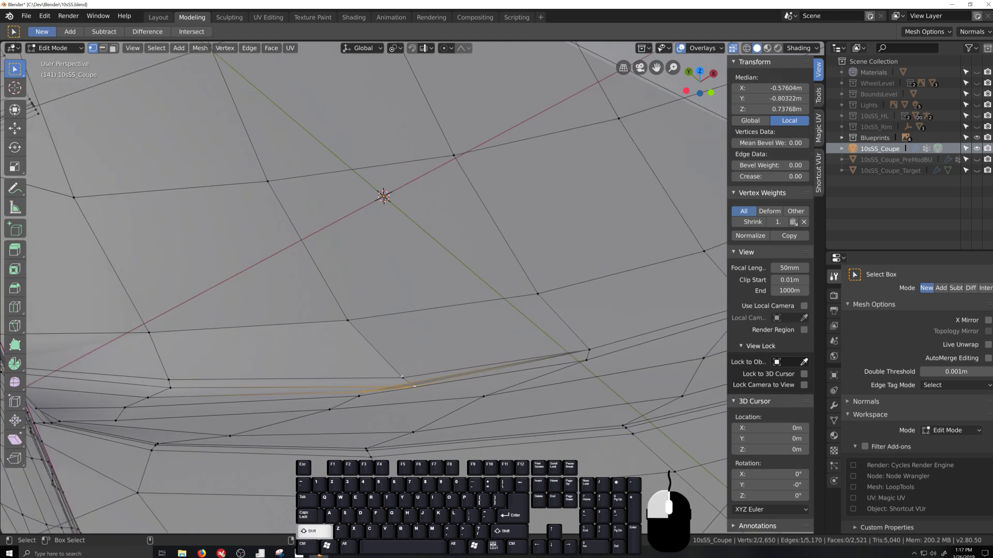
pyautogui.hotkey('alt', 'm')
pyautogui.click(427, 378)
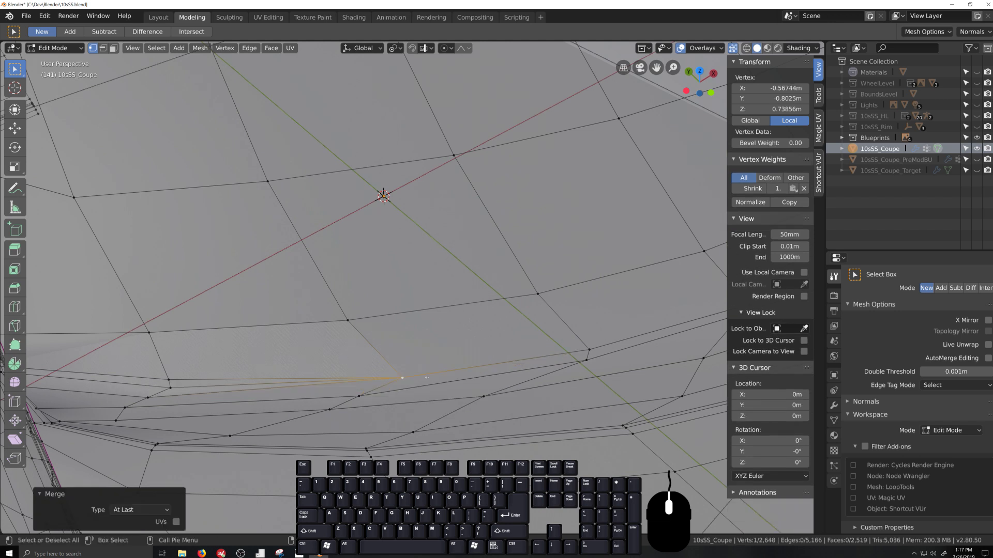
# Merge the three clustered vertices at the next windscreen edge vertex toward the corner with At Last.
pyautogui.moveTo(426, 378); pyautogui.dragTo(283, 379, button='middle')
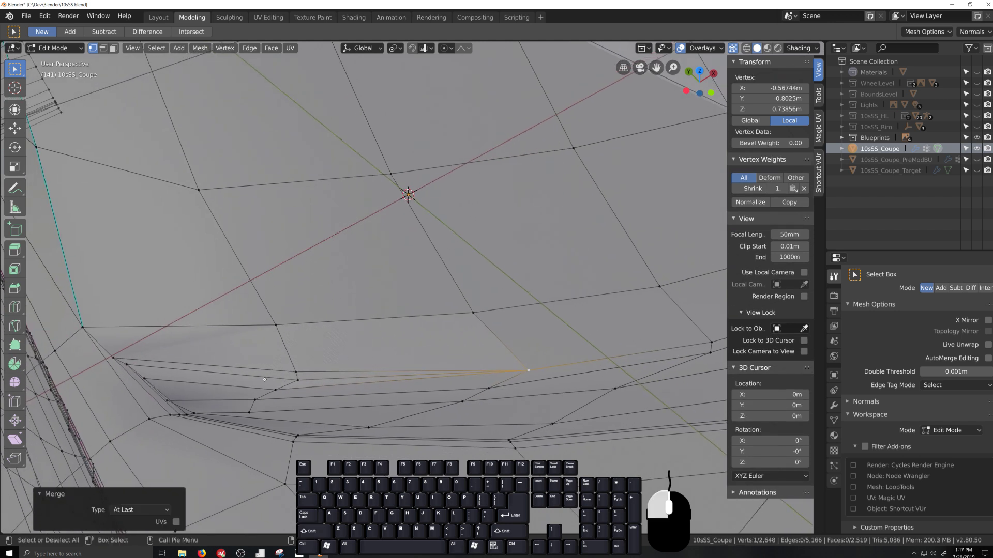
pyautogui.click(264, 379)
pyautogui.keyDown('shift'); pyautogui.click(291, 381); pyautogui.keyUp('shift')
pyautogui.keyDown('shift'); pyautogui.click(312, 380); pyautogui.keyUp('shift')
pyautogui.hotkey('alt', 'm')
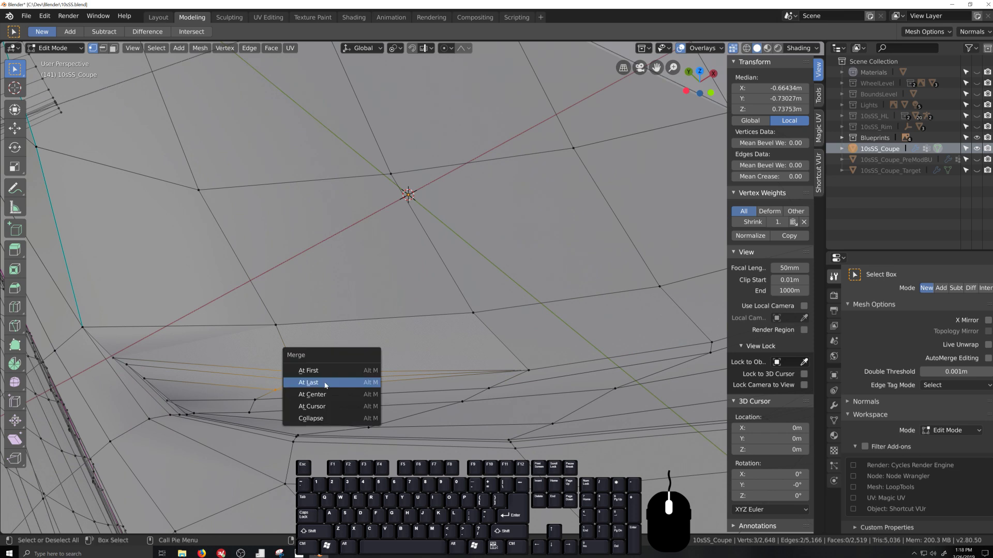
pyautogui.click(321, 381)
# Select the vertex just below the windscreen's outer corner on the windscreen-base edge.
pyautogui.moveTo(321, 381); pyautogui.dragTo(264, 350, button='middle')
pyautogui.click(251, 312)
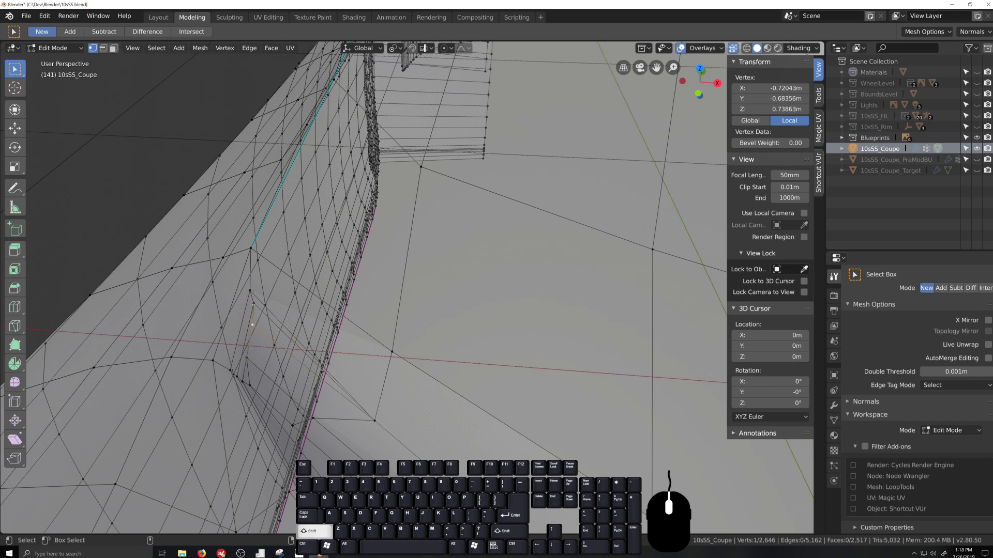
# Merge the three vertices just below the windshield's lower corner into one.
pyautogui.keyDown('shift'); pyautogui.click(254, 304); pyautogui.keyUp('shift')
pyautogui.keyDown('shift'); pyautogui.click(250, 291); pyautogui.keyUp('shift')
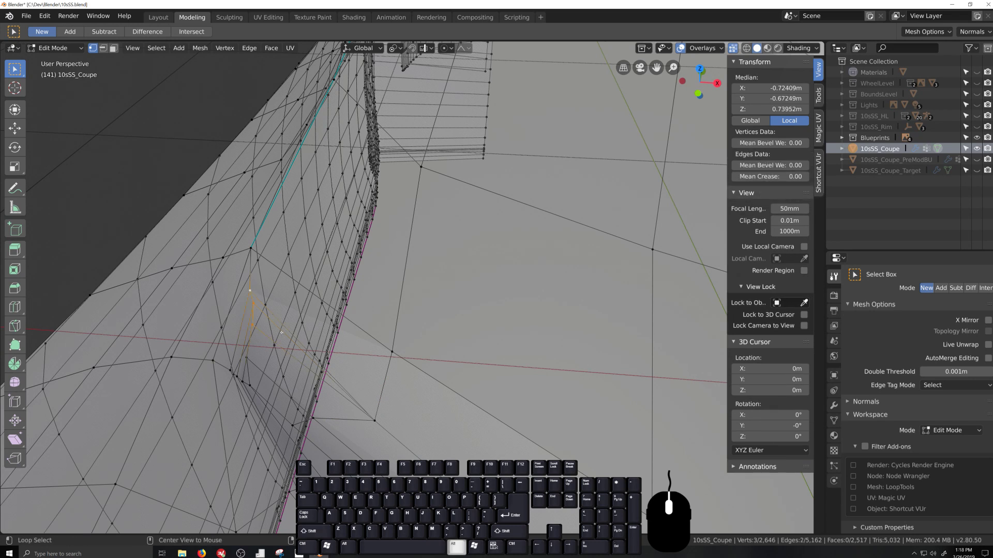
pyautogui.hotkey('alt', 'm')
pyautogui.click(282, 333)
# Vertex-slide the crowded vertices near the windshield's lower corner along their edges to even out the spacing.
pyautogui.moveTo(373, 368); pyautogui.dragTo(477, 360, button='middle')
pyautogui.scroll(-2, 443, 379)
pyautogui.moveTo(477, 368); pyautogui.dragTo(444, 336, button='middle')
pyautogui.click(339, 313)
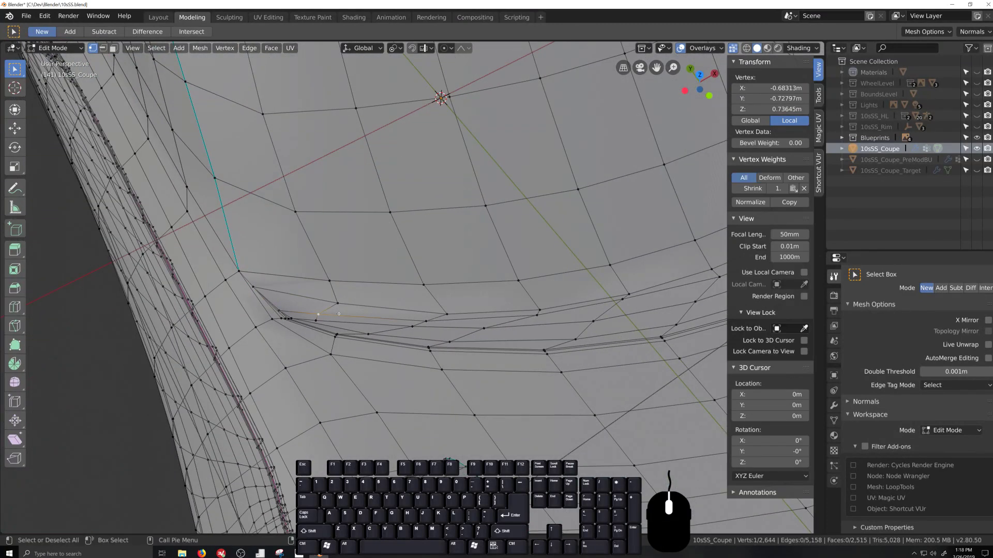
pyautogui.press('g')
pyautogui.press('g')
pyautogui.click(344, 314)
pyautogui.press('g')
pyautogui.press('g')
pyautogui.click(365, 332)
pyautogui.press('g')
pyautogui.press('g')
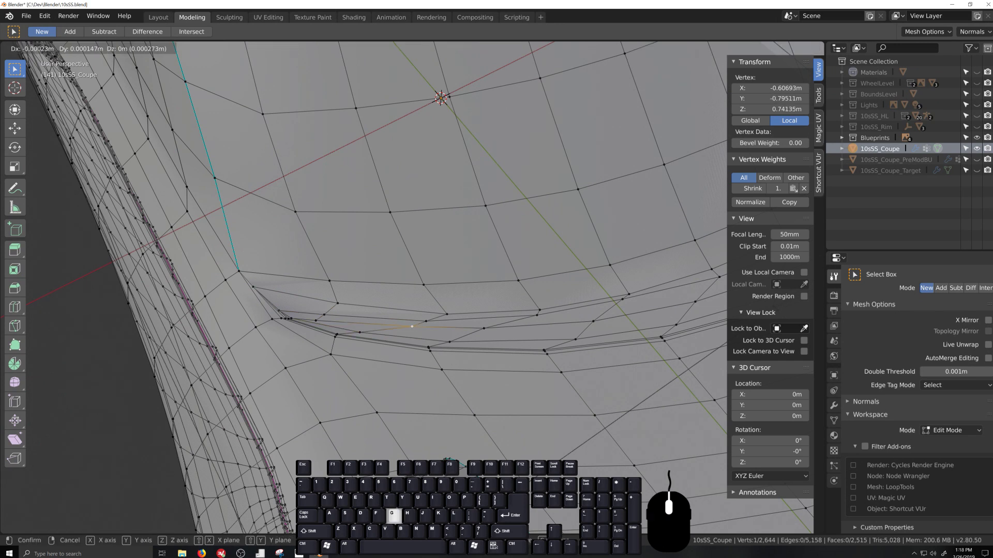
pyautogui.click(405, 326)
# Continue sliding individual vertices along the middle of the windshield base strip to smooth its curve.
pyautogui.press('g')
pyautogui.press('g')
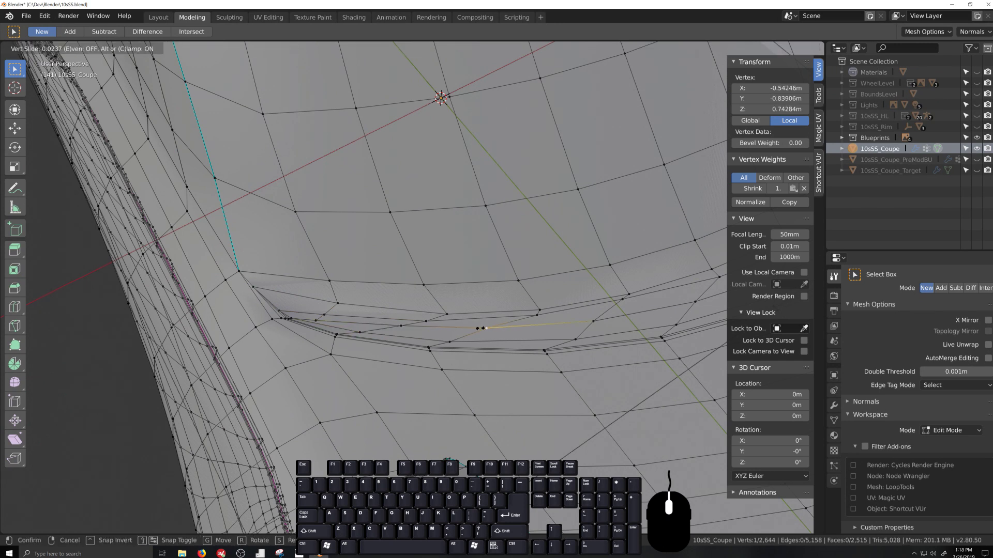
pyautogui.click(482, 327)
pyautogui.press('g')
pyautogui.press('g')
pyautogui.click(535, 315)
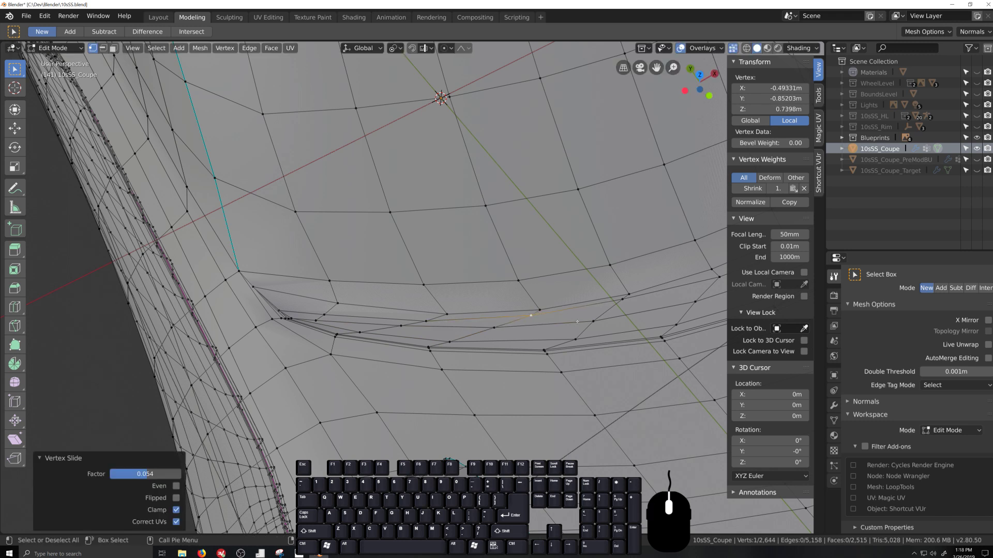
pyautogui.click(583, 336)
pyautogui.press('g')
pyautogui.press('g')
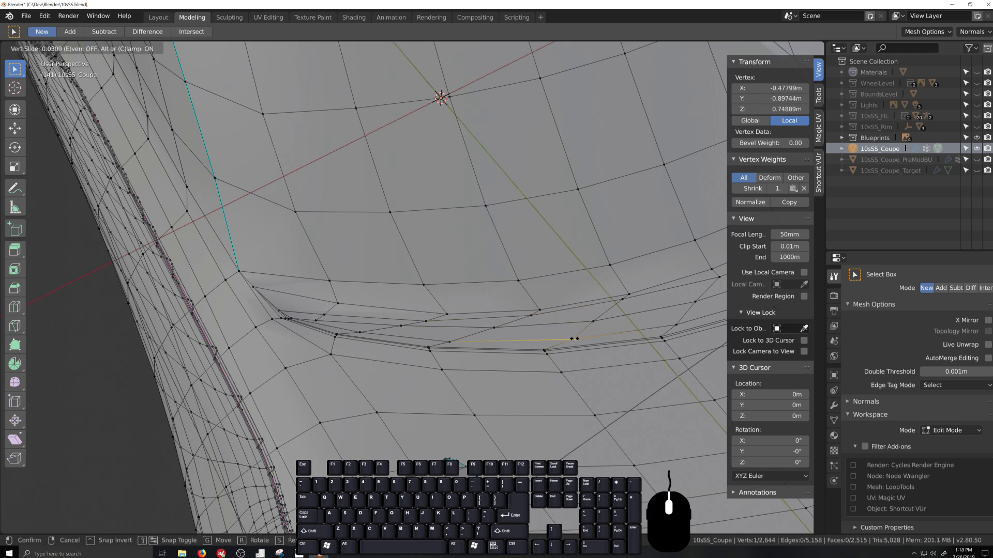
pyautogui.click(571, 334)
pyautogui.press('g')
pyautogui.press('g')
pyautogui.click(600, 322)
pyautogui.press('g')
pyautogui.press('g')
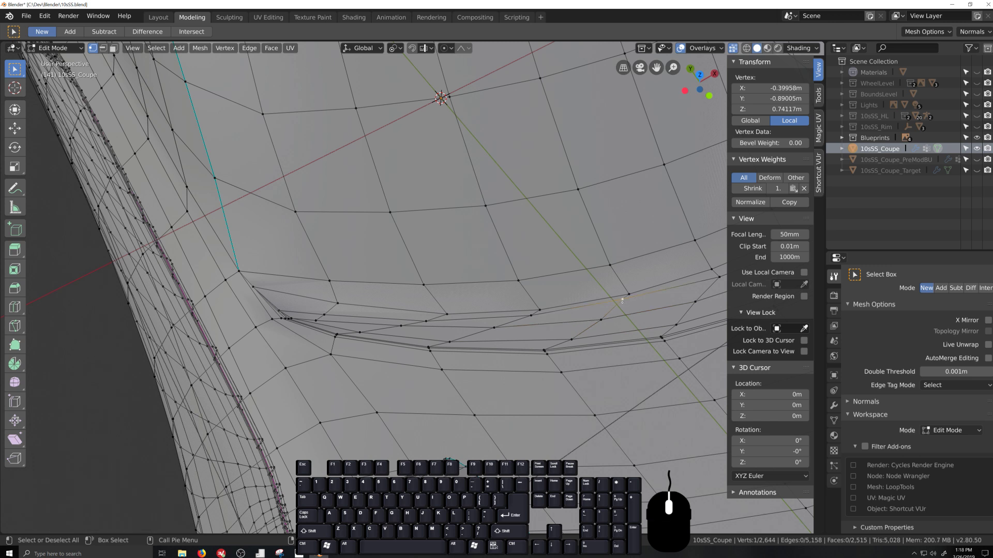
pyautogui.click(625, 297)
# Slide the windshield base strip's remaining vertices toward the car's centerline, ending with a slide factor of about 0.11.
pyautogui.scroll(2, 637, 303)
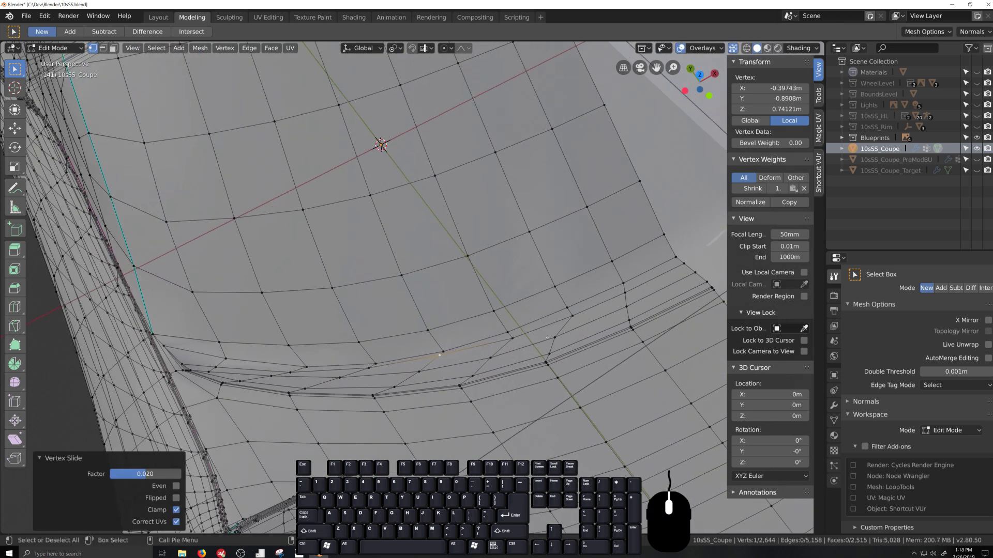
pyautogui.click(532, 349)
pyautogui.press('g')
pyautogui.press('g')
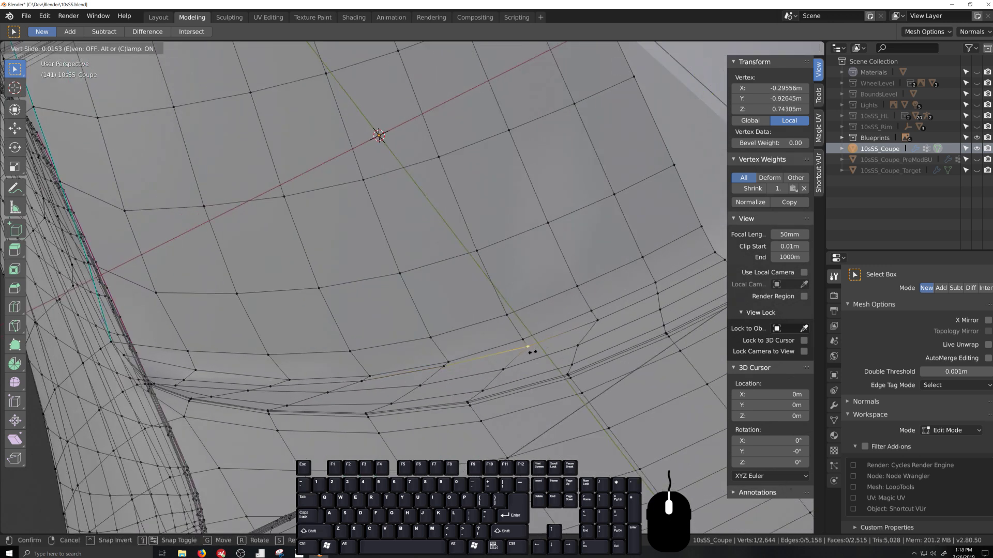
pyautogui.click(513, 372)
pyautogui.press('g')
pyautogui.press('g')
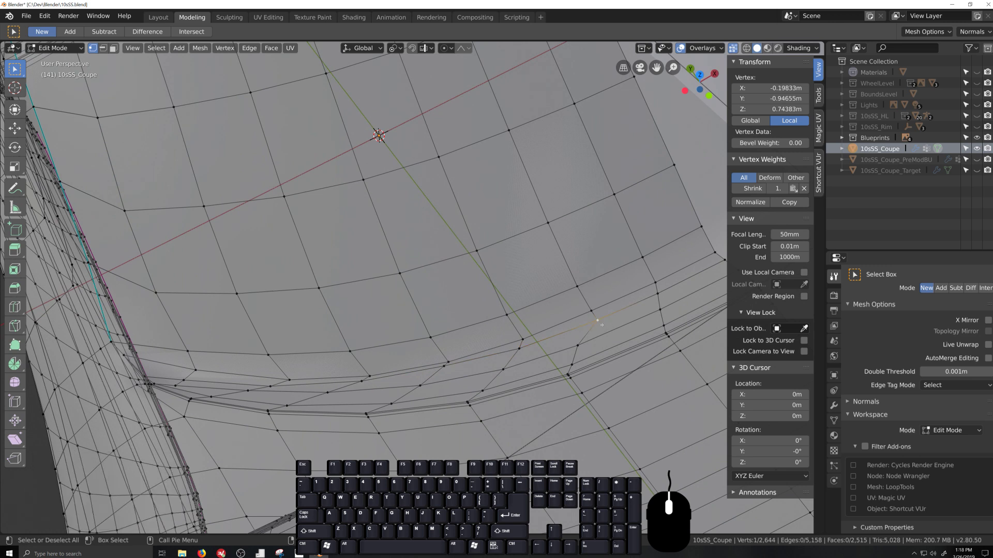
pyautogui.click(655, 303)
pyautogui.scroll(-1, 506, 367)
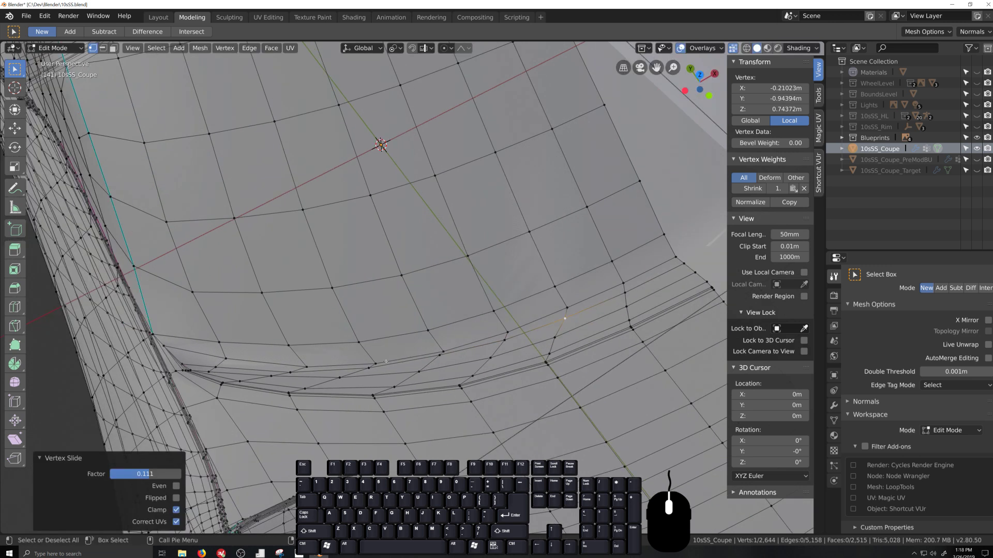
# Select the edge loop along the windshield's lower edge and mark it as Sharp Edges.
pyautogui.keyDown('alt'); pyautogui.click(385, 360); pyautogui.keyUp('alt')
pyautogui.moveTo(380, 432); pyautogui.dragTo(437, 367, button='middle')
pyautogui.press('Tab')
pyautogui.press('Tab')
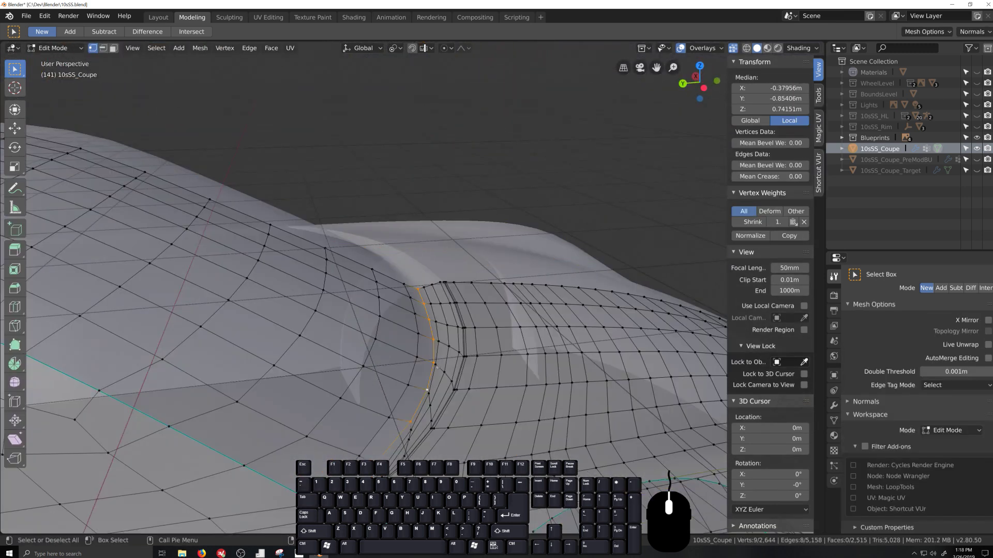
pyautogui.press('q')
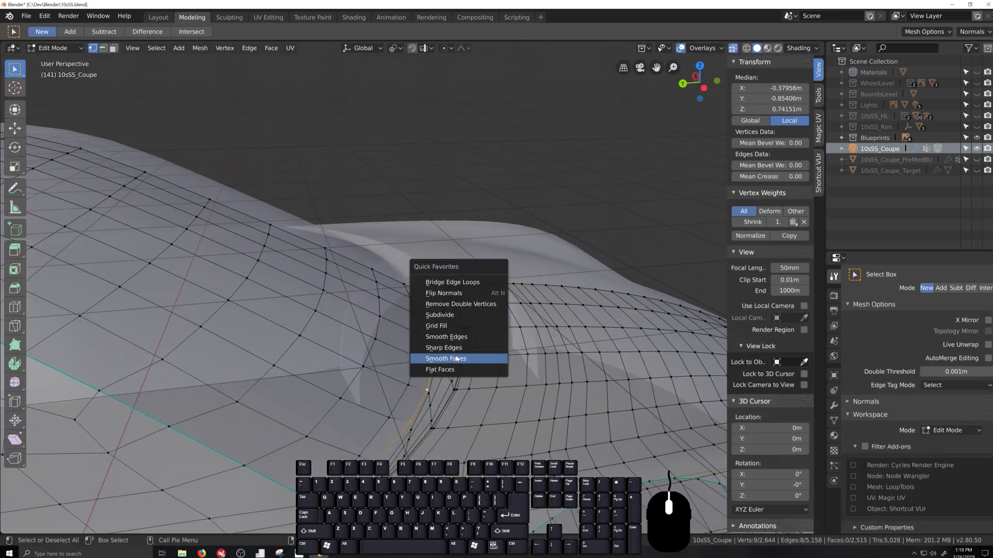
pyautogui.click(460, 359)
pyautogui.press('Tab')
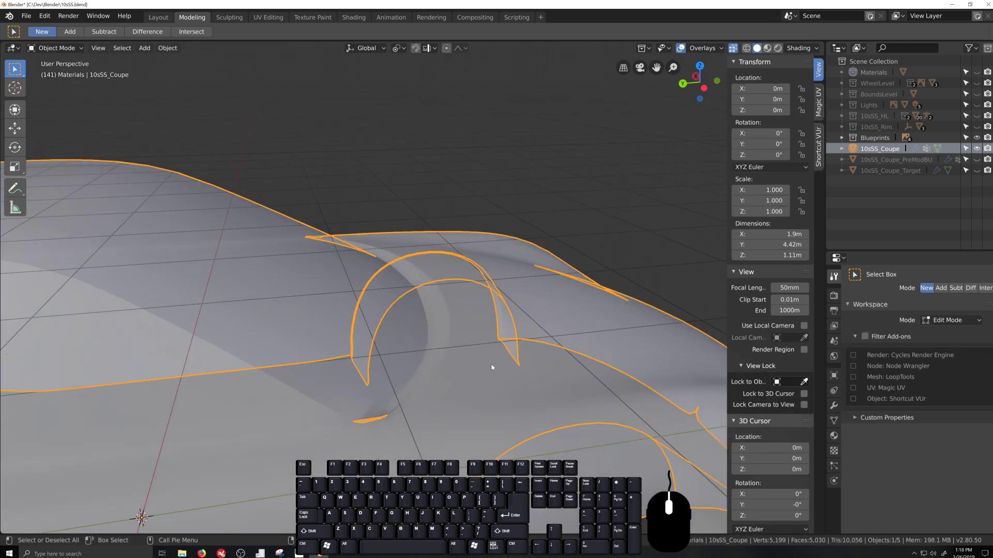
# Turn off X-ray, extend the selection to the windshield's corner vertex and mark the connecting edge sharp.
pyautogui.hotkey('alt', 'z')
pyautogui.moveTo(495, 365)
pyautogui.mouseDown(button='middle')
pyautogui.moveTo(526, 342)
pyautogui.moveTo(538, 356)
pyautogui.moveTo(523, 365)
pyautogui.moveTo(447, 358)
pyautogui.mouseUp(button='middle')
pyautogui.press('Tab')
pyautogui.scroll(3, 447, 358)
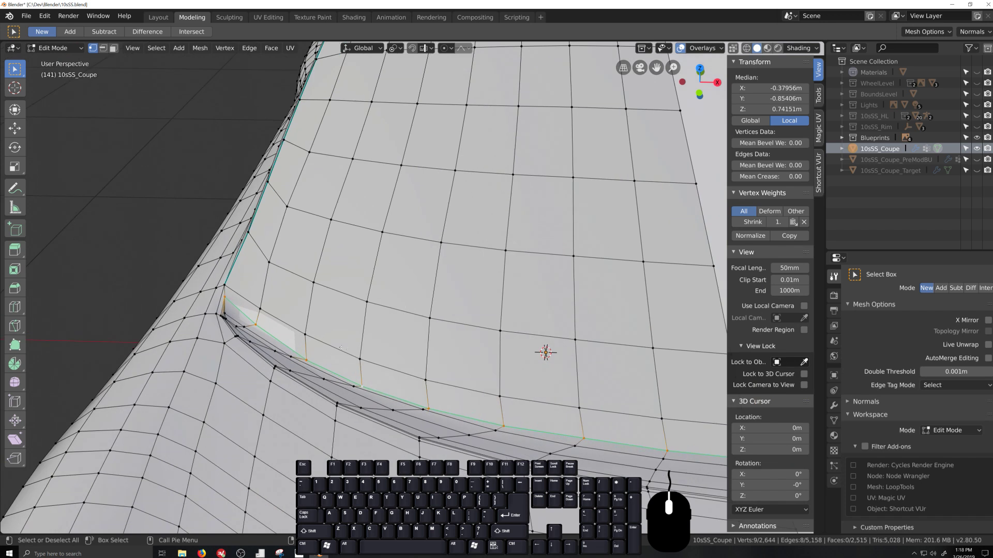
pyautogui.moveTo(344, 361); pyautogui.dragTo(330, 347, button='middle')
pyautogui.keyDown('shift'); pyautogui.moveTo(273, 306); pyautogui.dragTo(510, 302, button='middle'); pyautogui.keyUp('shift')
pyautogui.keyDown('shift'); pyautogui.click(481, 257); pyautogui.keyUp('shift')
pyautogui.press('q')
pyautogui.click(481, 261)
# Inspect the shading of the windshield base and its lower corner from several angles in Object Mode.
pyautogui.press('Tab')
pyautogui.scroll(-3, 547, 338)
pyautogui.moveTo(525, 354); pyautogui.dragTo(563, 327, button='middle')
pyautogui.scroll(2, 439, 302)
pyautogui.scroll(1, 553, 331)
pyautogui.scroll(-4, 518, 343)
pyautogui.scroll(4, 530, 349)
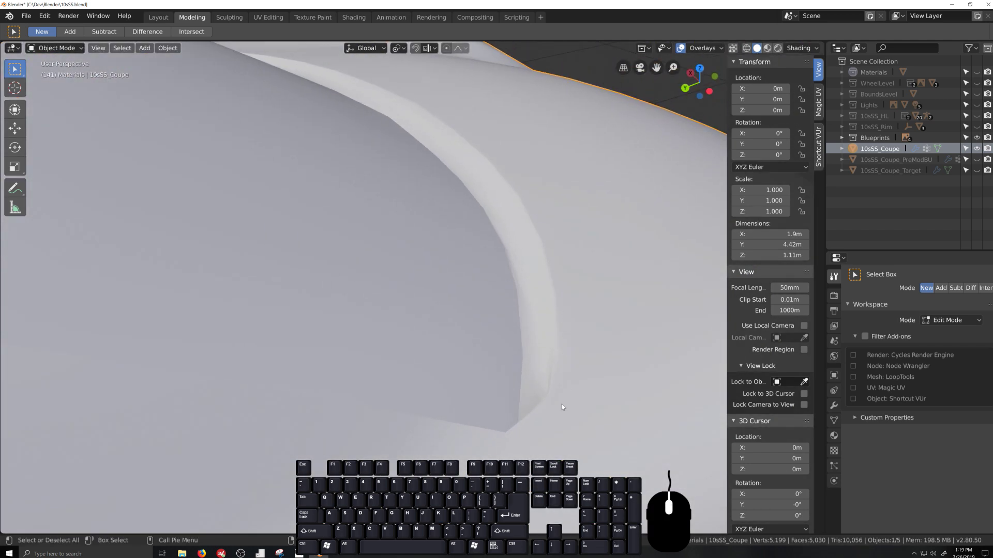
pyautogui.moveTo(561, 405); pyautogui.dragTo(422, 329, button='middle')
pyautogui.scroll(1, 421, 329)
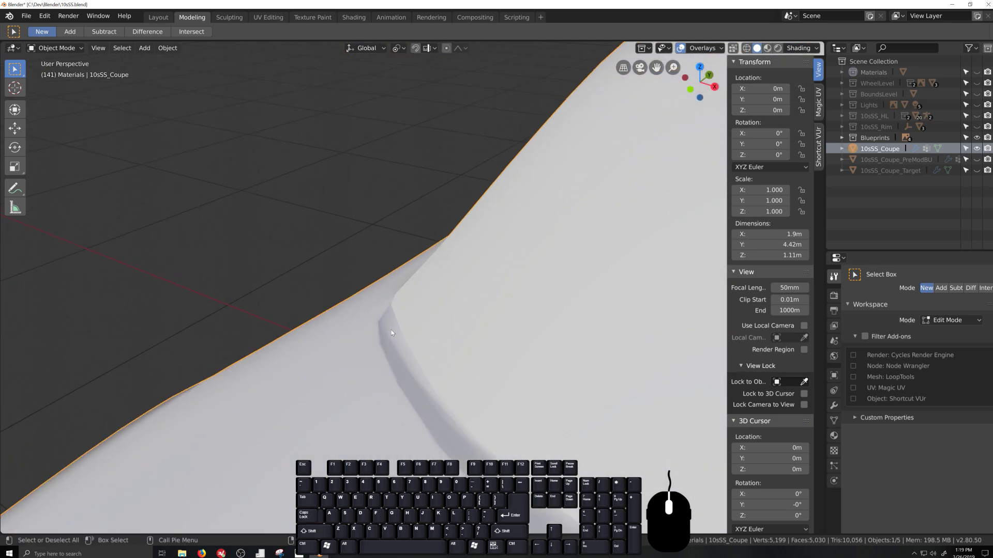
pyautogui.scroll(-2, 394, 328)
pyautogui.scroll(-2, 395, 324)
pyautogui.moveTo(414, 304); pyautogui.dragTo(497, 312, button='middle')
pyautogui.scroll(2, 487, 320)
# Return the car body to Edit Mode and show it in top orthographic view with X-ray on.
pyautogui.press('Tab')
pyautogui.scroll(-4, 510, 306)
pyautogui.keyDown('shift'); pyautogui.moveTo(339, 527); pyautogui.dragTo(343, 457, button='middle'); pyautogui.keyUp('shift')
pyautogui.scroll(-2, 343, 457)
pyautogui.press('`')
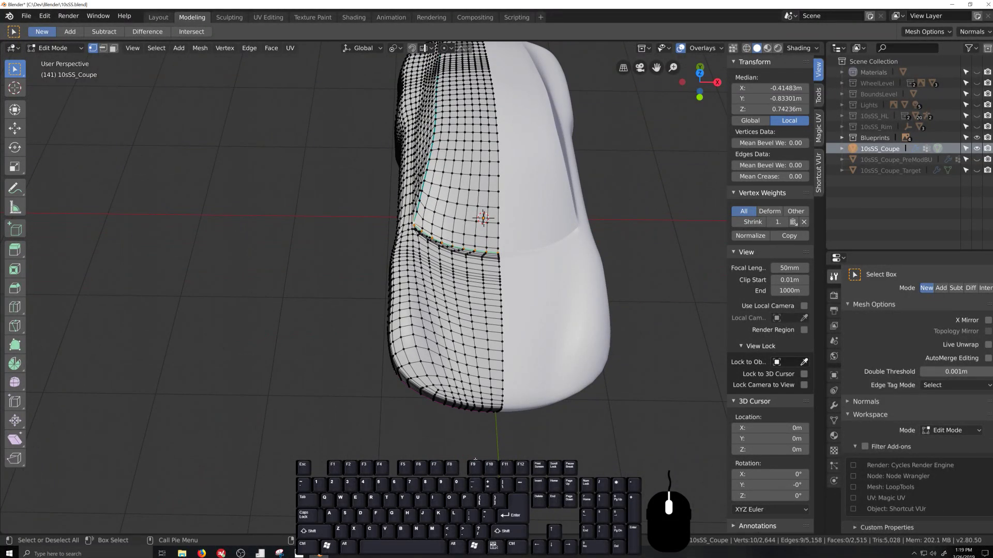
pyautogui.press('KP_7')
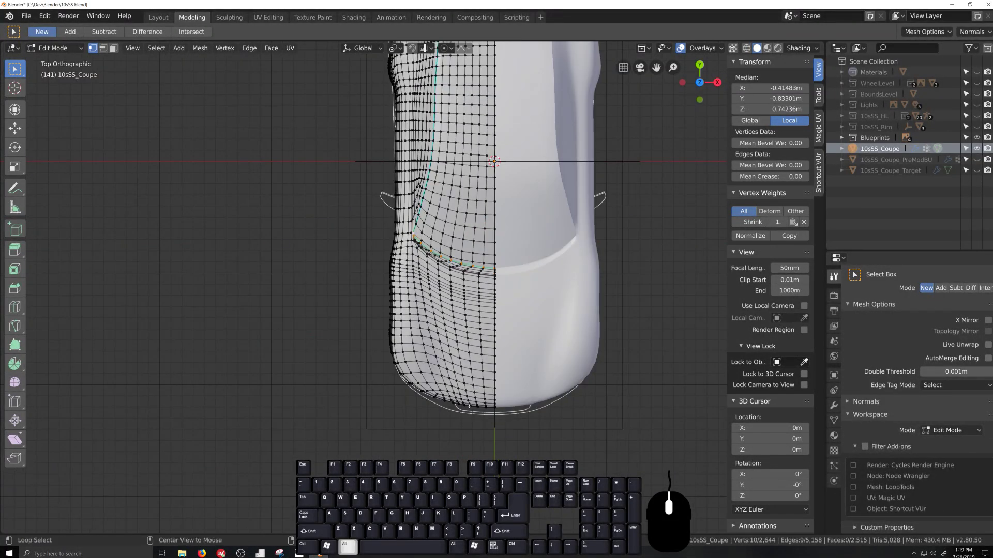
pyautogui.hotkey('alt', 'z')
# Slide the vertex below the windshield corner onto the junction of the hood blueprint lines.
pyautogui.scroll(4, 469, 402)
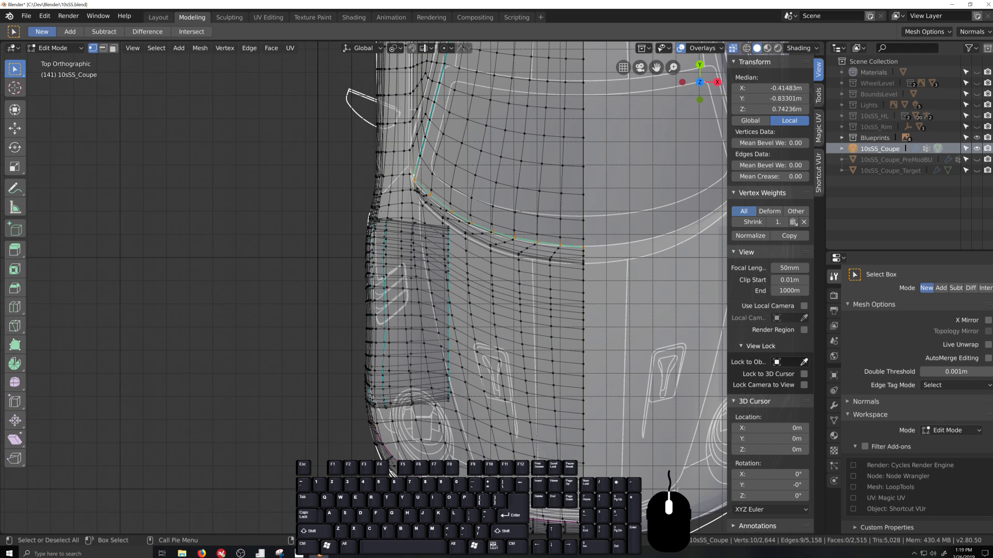
pyautogui.scroll(8, 439, 222)
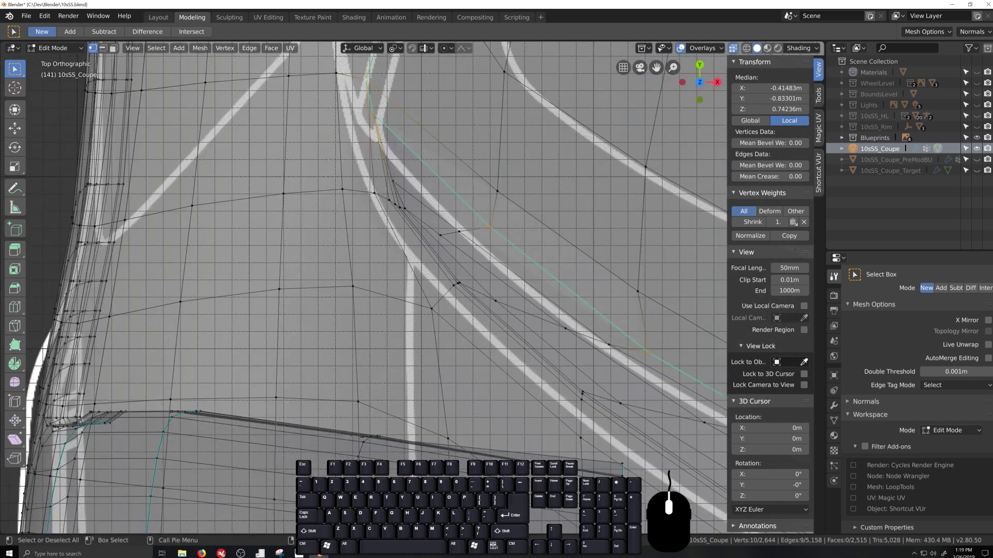
pyautogui.keyDown('shift'); pyautogui.moveTo(428, 303); pyautogui.dragTo(436, 322, button='middle'); pyautogui.keyUp('shift')
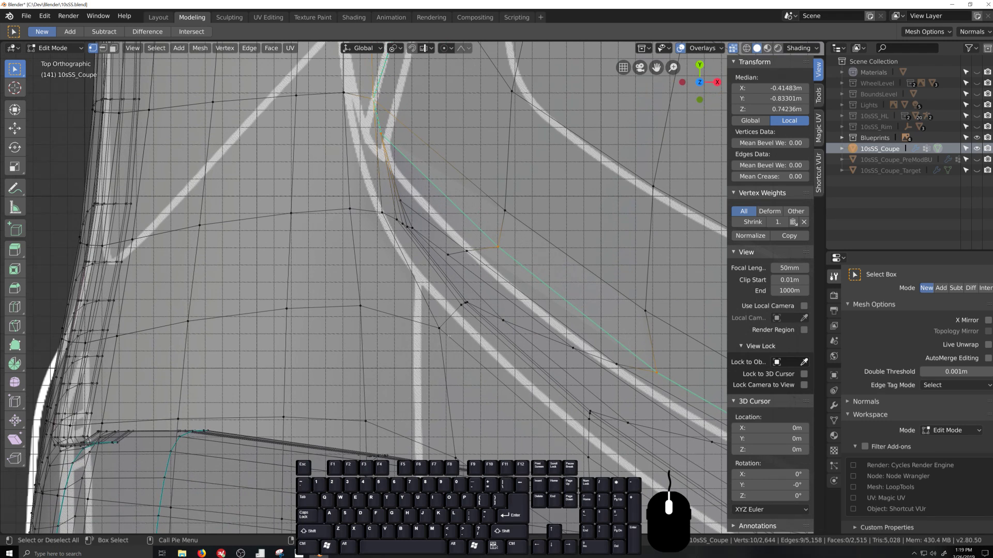
pyautogui.click(440, 327)
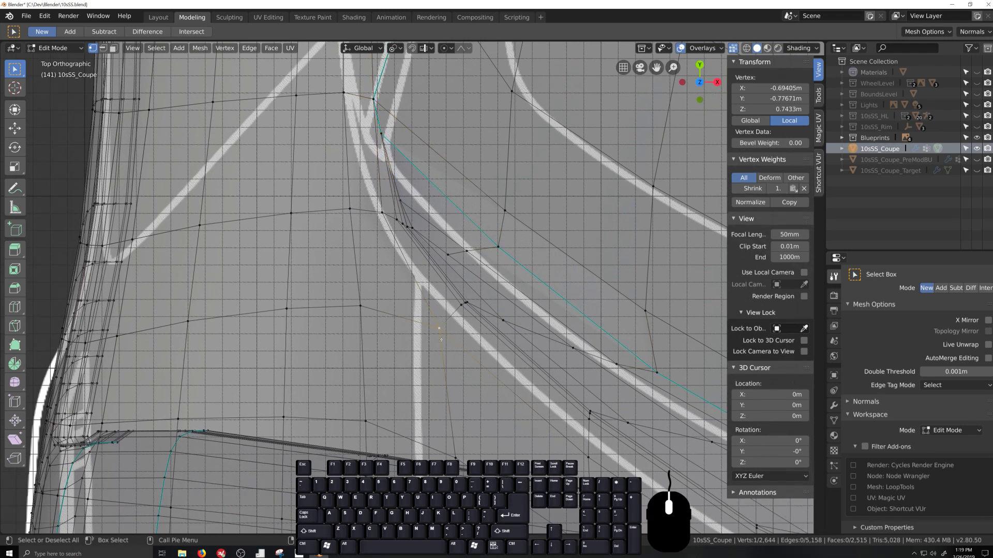
pyautogui.hotkey('shift', 'v')
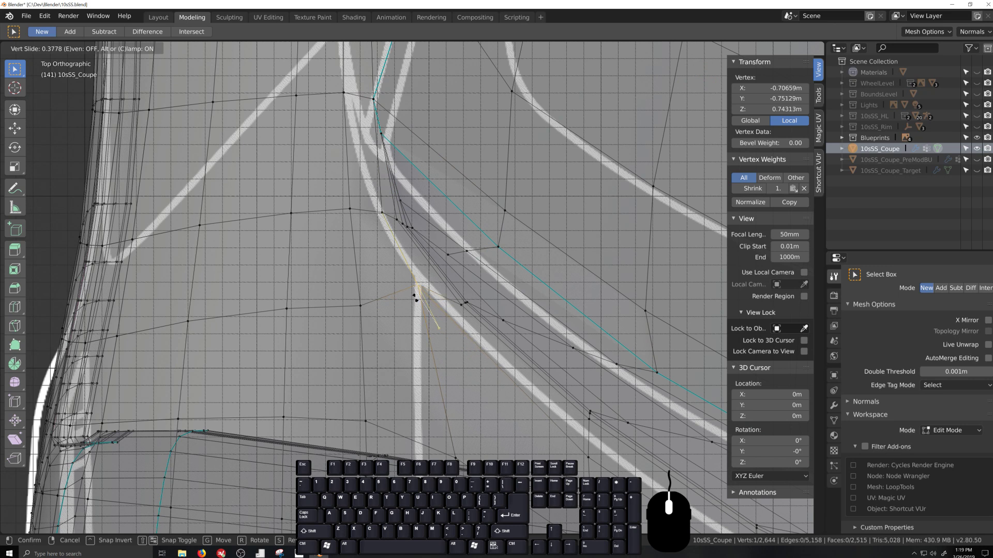
pyautogui.click(415, 298)
# Edge-slide the clustered vertices beside the hood line junction closer to the corner, then slide just two of them by about 0.137.
pyautogui.moveTo(451, 290); pyautogui.dragTo(481, 316)
pyautogui.press('g')
pyautogui.press('g')
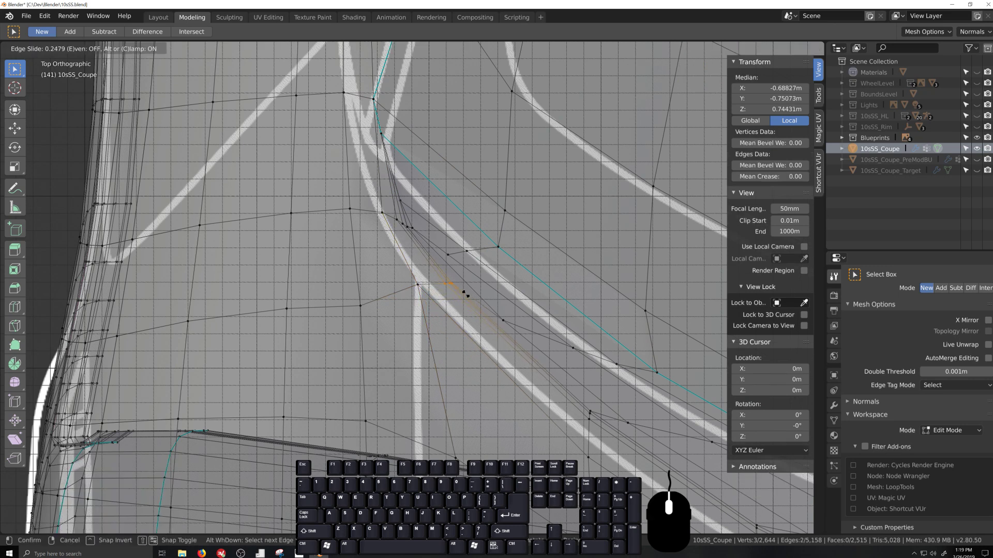
pyautogui.click(444, 270)
pyautogui.keyDown('shift'); pyautogui.click(428, 263); pyautogui.keyUp('shift')
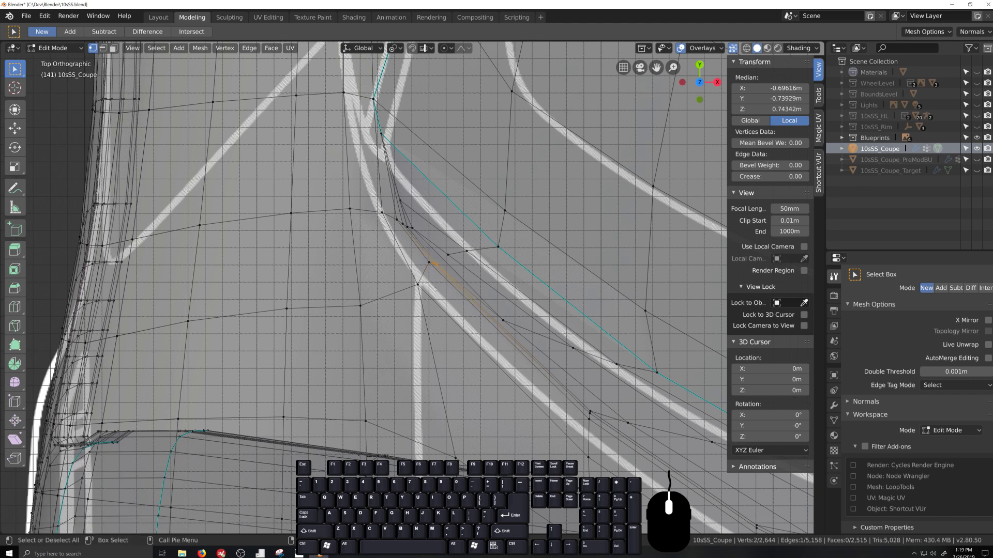
pyautogui.press('g')
pyautogui.press('g')
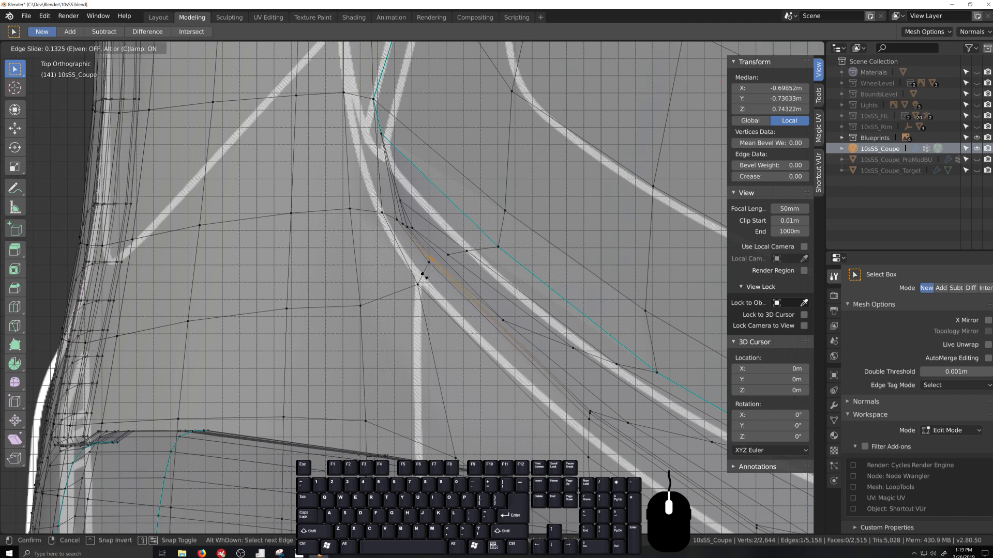
pyautogui.click(425, 275)
# Leave only one vertex of the pair beside the hood line junction selected and slide it by about 0.079.
pyautogui.press('g')
pyautogui.press('g')
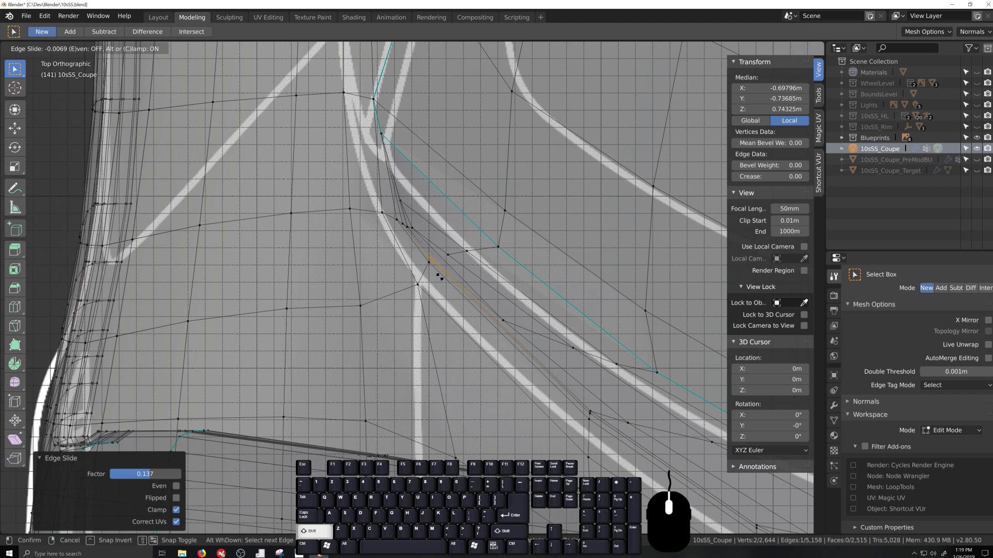
pyautogui.rightClick(439, 276)
pyautogui.keyDown('shift'); pyautogui.click(439, 275); pyautogui.keyUp('shift')
pyautogui.press('g')
pyautogui.press('g')
pyautogui.click(430, 261)
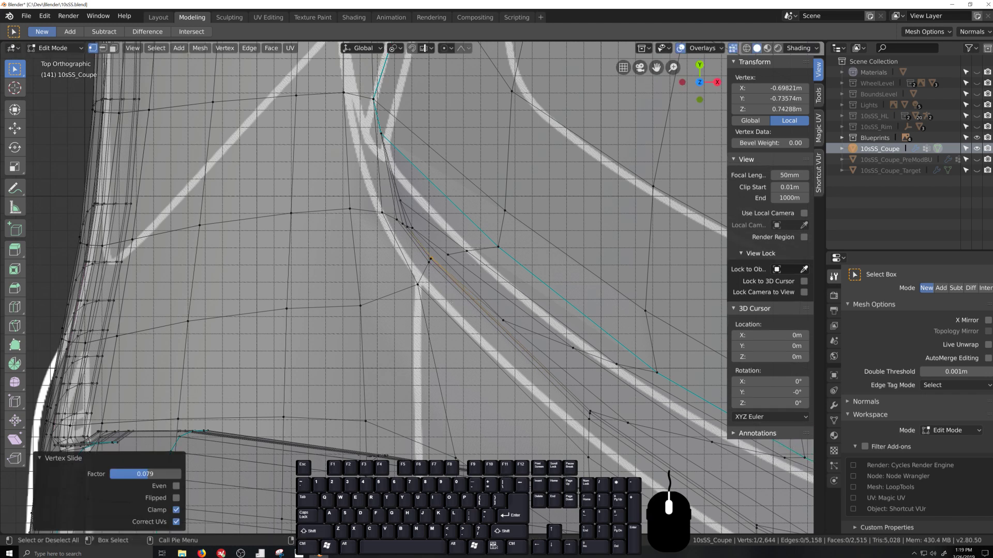
# Slide the stray vertex on the inner windshield base row toward the corner cluster by a factor of about 0.612.
pyautogui.moveTo(430, 261); pyautogui.dragTo(324, 277, button='middle')
pyautogui.moveTo(299, 234); pyautogui.dragTo(257, 298, button='middle')
pyautogui.click(258, 297)
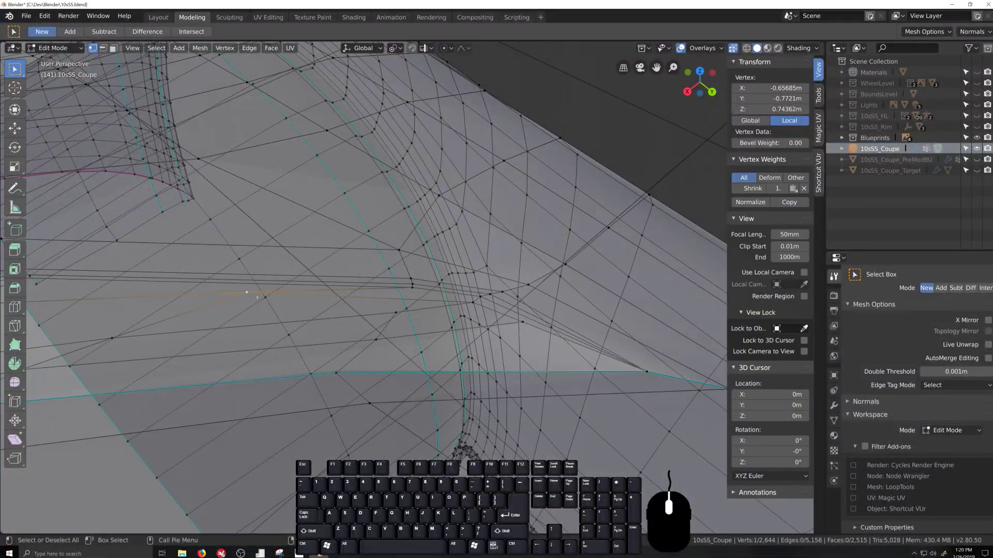
pyautogui.hotkey('shift', 'v')
pyautogui.click(392, 314)
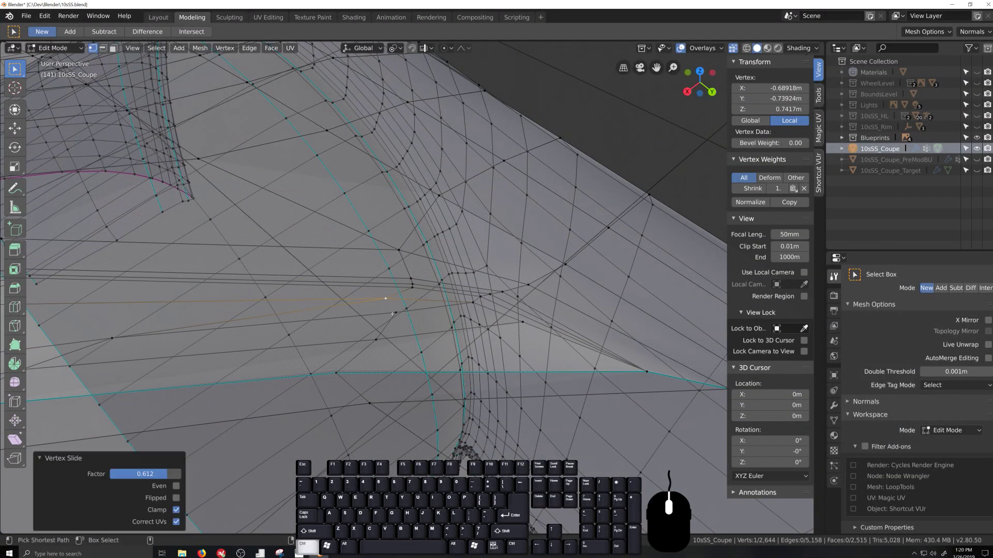
# In top view, slide the next two vertices forward of the hood line junction onto the blueprint's hood line, the second by about 0.387.
pyautogui.press('KP_7')
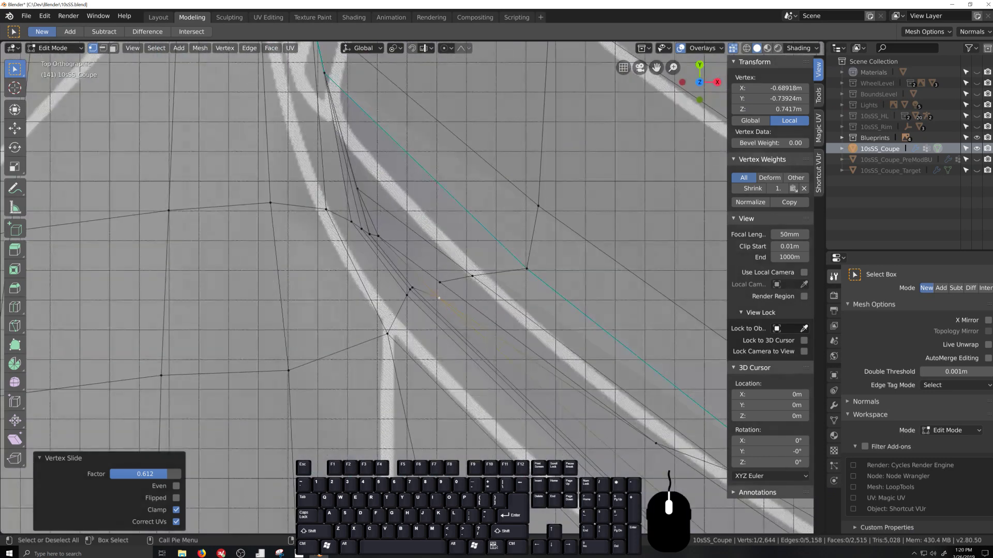
pyautogui.scroll(-5, 438, 298)
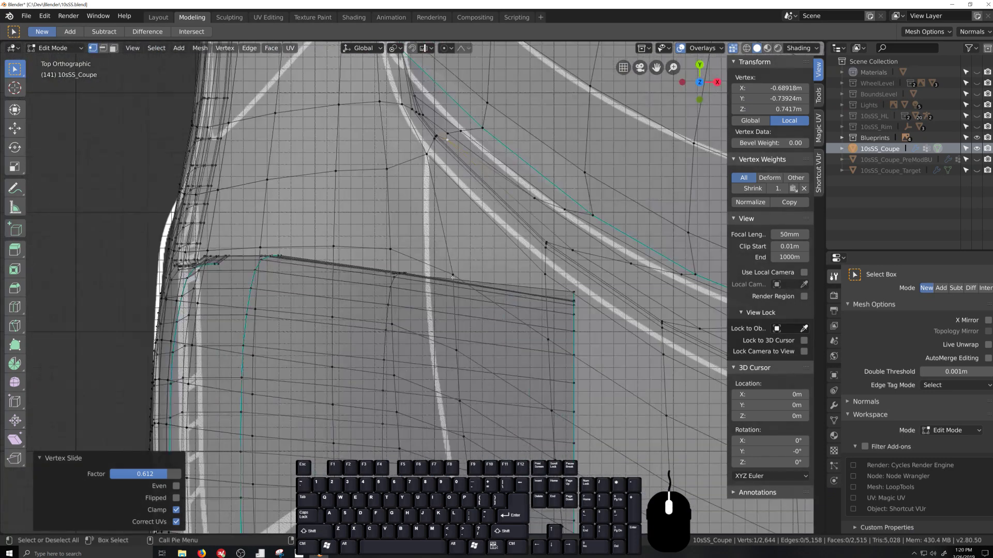
pyautogui.scroll(2, 453, 278)
pyautogui.hotkey('shift', 'v')
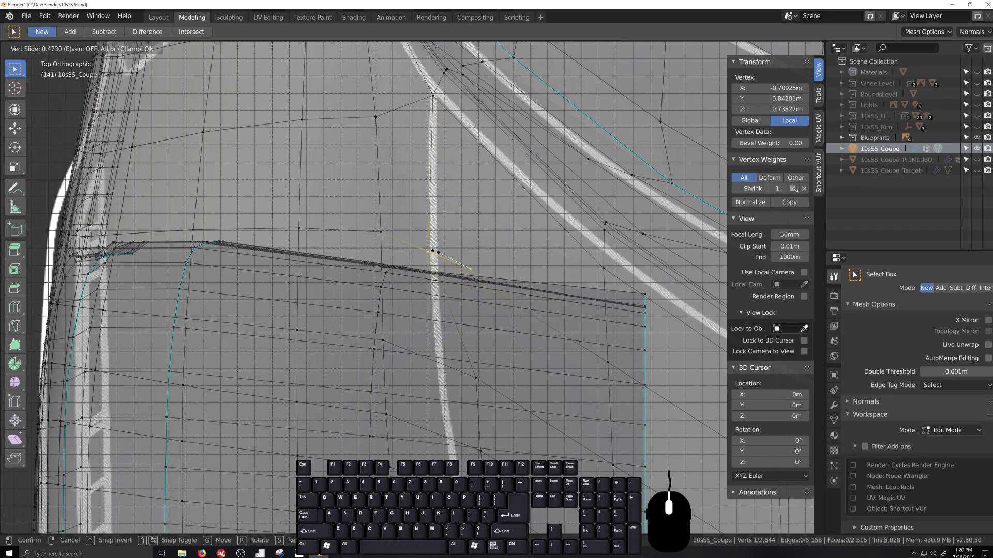
pyautogui.click(460, 295)
pyautogui.hotkey('shift', 'v')
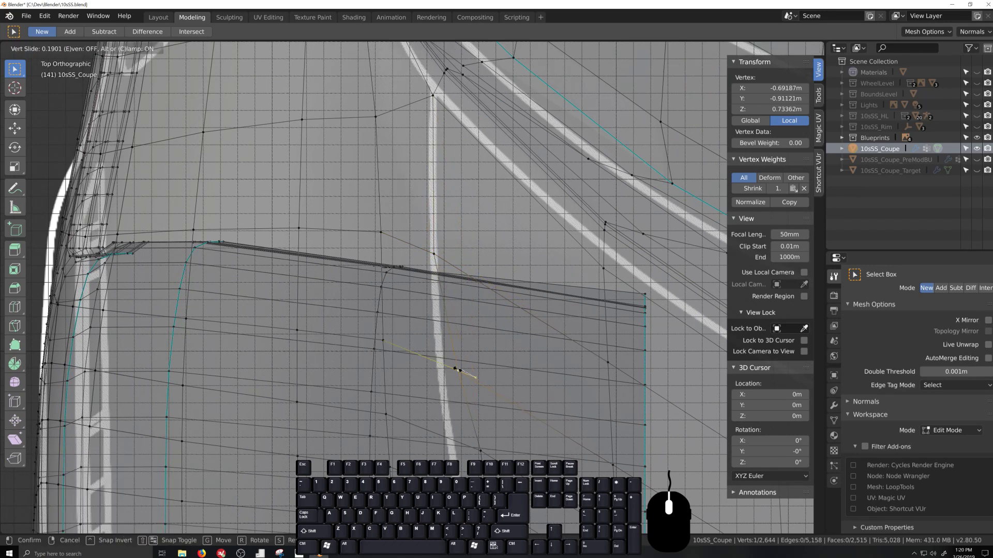
pyautogui.click(441, 362)
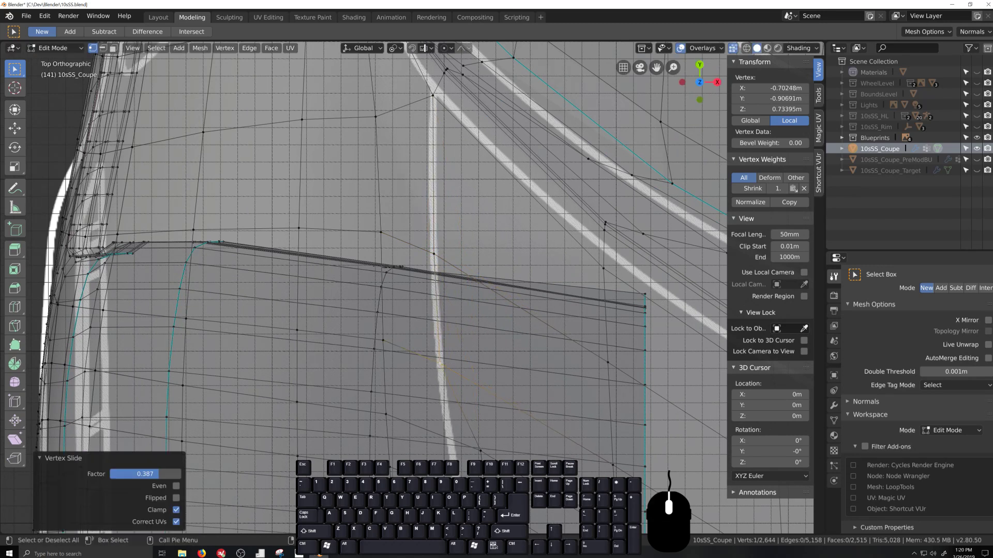
# Continue forward and slide the following two vertices onto the hood line, at about Y -0.95 m and Y -0.99 m.
pyautogui.hotkey('shift', 'v')
pyautogui.click(457, 436)
pyautogui.scroll(-2, 456, 436)
pyautogui.keyDown('shift'); pyautogui.moveTo(456, 436); pyautogui.dragTo(470, 337, button='middle'); pyautogui.keyUp('shift')
pyautogui.click(477, 338)
pyautogui.scroll(1, 516, 375)
pyautogui.scroll(1, 517, 375)
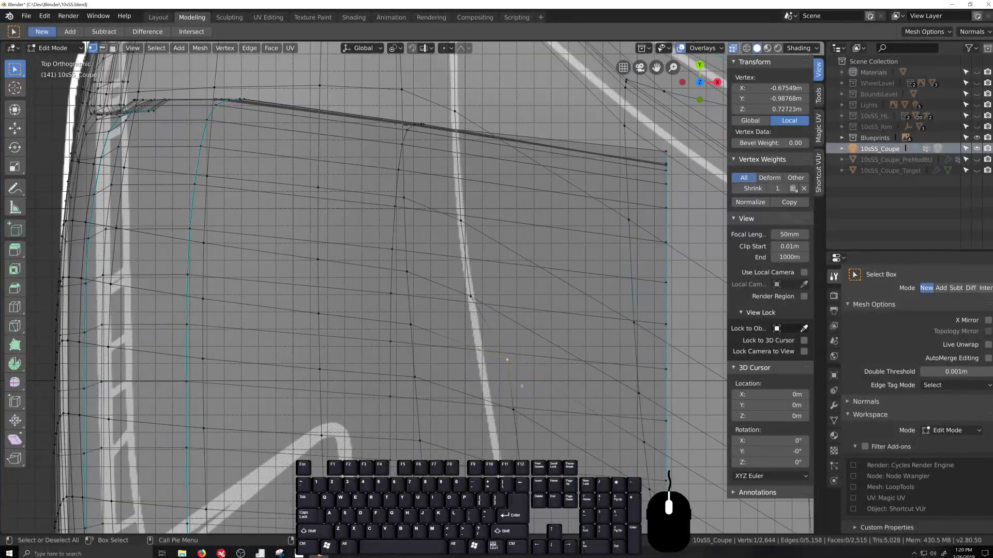
pyautogui.hotkey('shift', 'v')
pyautogui.click(494, 371)
# Slide the next two vertices in the row onto the hood line by about 0.268 and 0.226.
pyautogui.click(511, 410)
pyautogui.hotkey('shift', 'v')
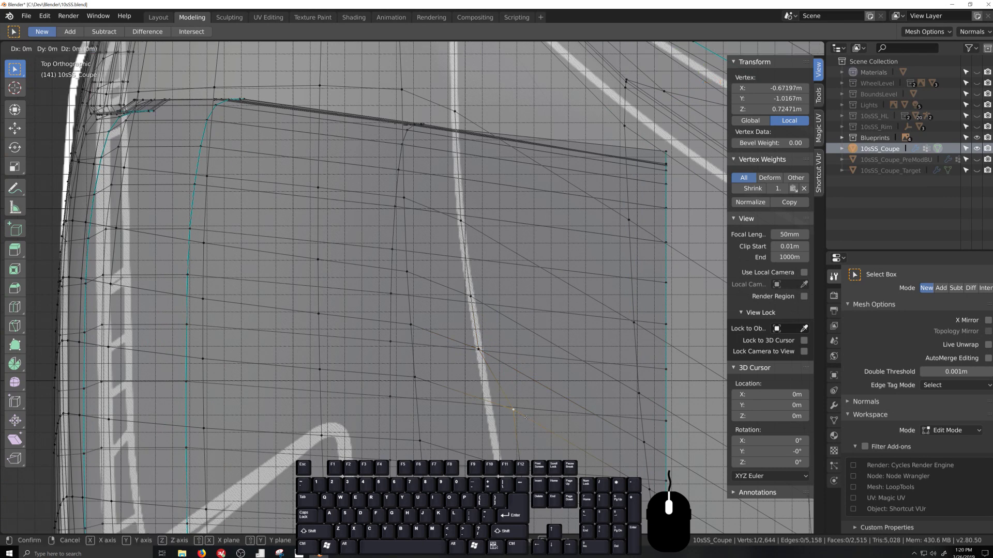
pyautogui.click(512, 410)
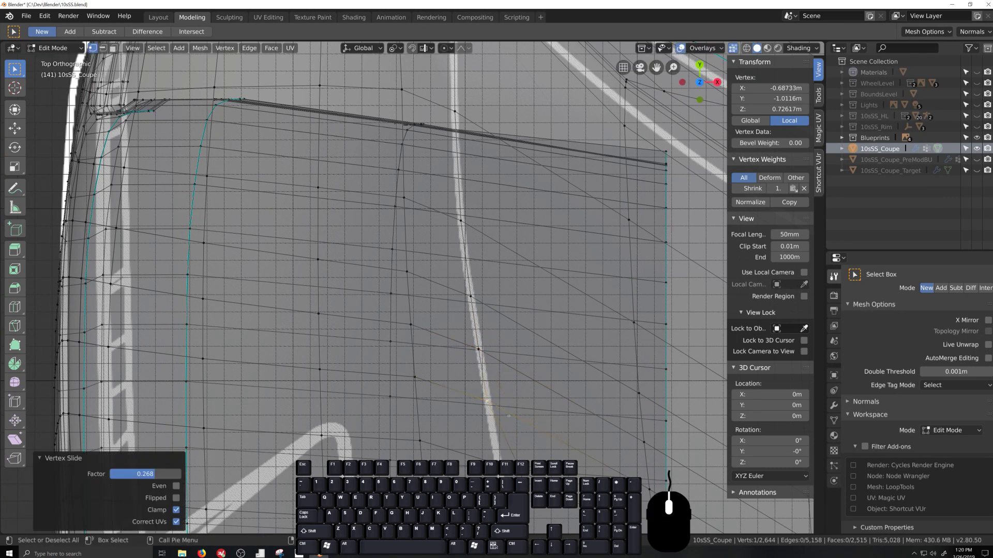
pyautogui.scroll(-1, 504, 408)
pyautogui.keyDown('shift'); pyautogui.moveTo(504, 408); pyautogui.dragTo(502, 378, button='middle'); pyautogui.keyUp('shift')
pyautogui.click(503, 378)
pyautogui.scroll(1, 502, 379)
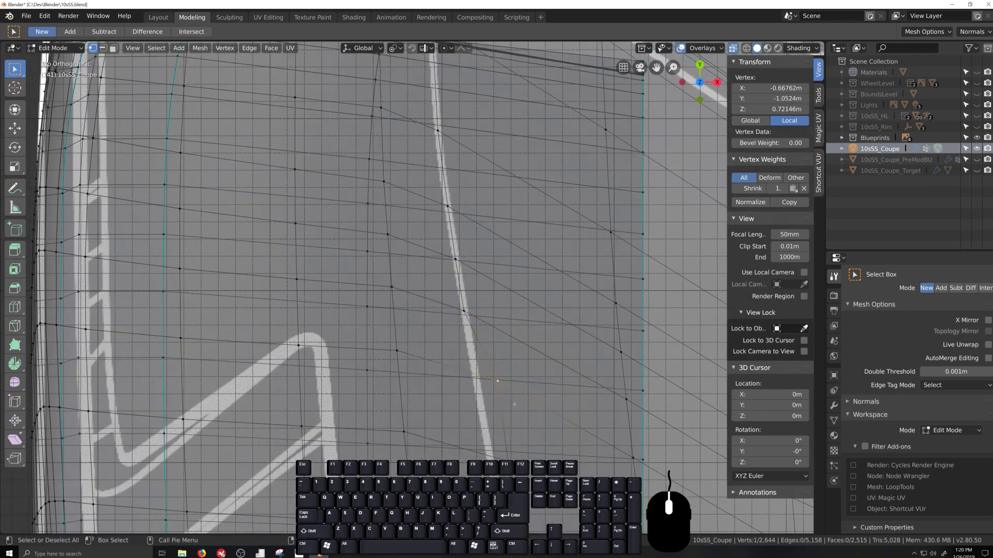
pyautogui.hotkey('shift', 'v')
pyautogui.click(493, 395)
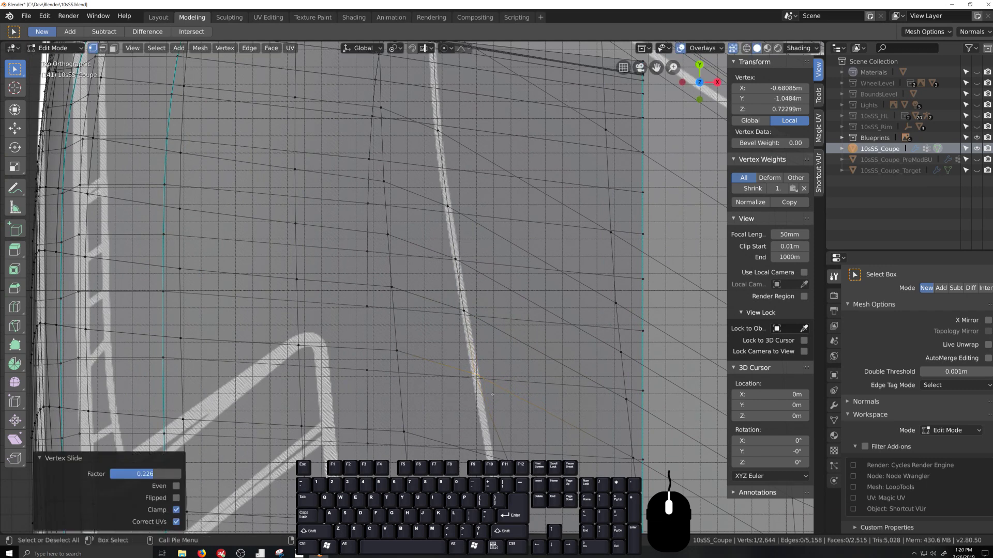
# Slide the two vertices level with the upper part of the slatted blueprint outline onto the hood line, the first by about 0.179.
pyautogui.click(509, 462)
pyautogui.press('g')
pyautogui.press('g')
pyautogui.click(491, 457)
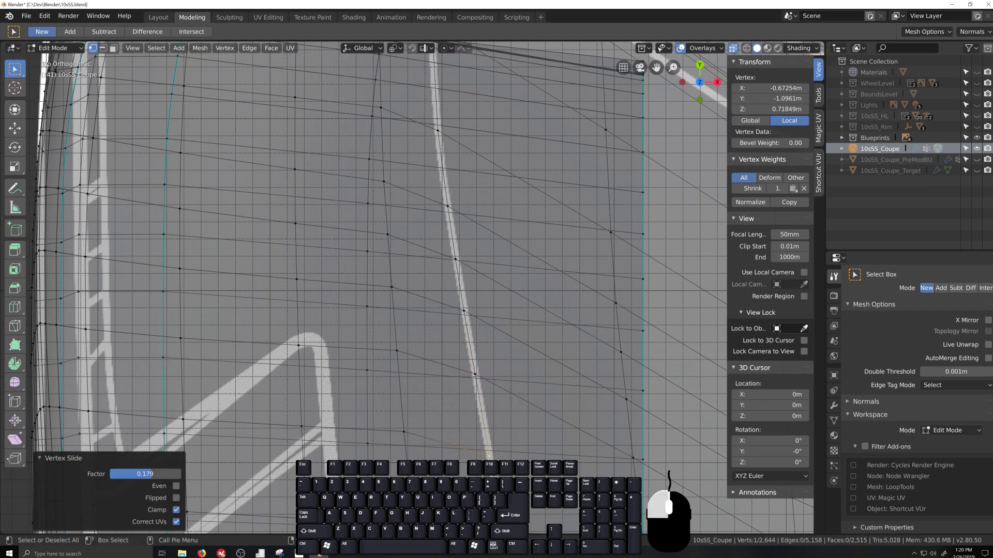
pyautogui.scroll(-2, 491, 457)
pyautogui.scroll(2, 501, 426)
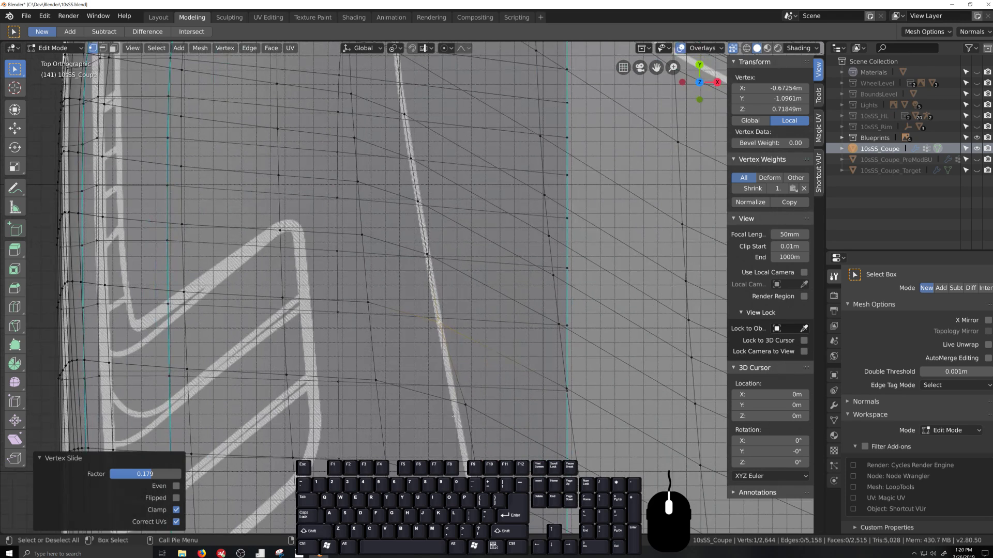
pyautogui.click(463, 408)
pyautogui.press('g')
pyautogui.press('g')
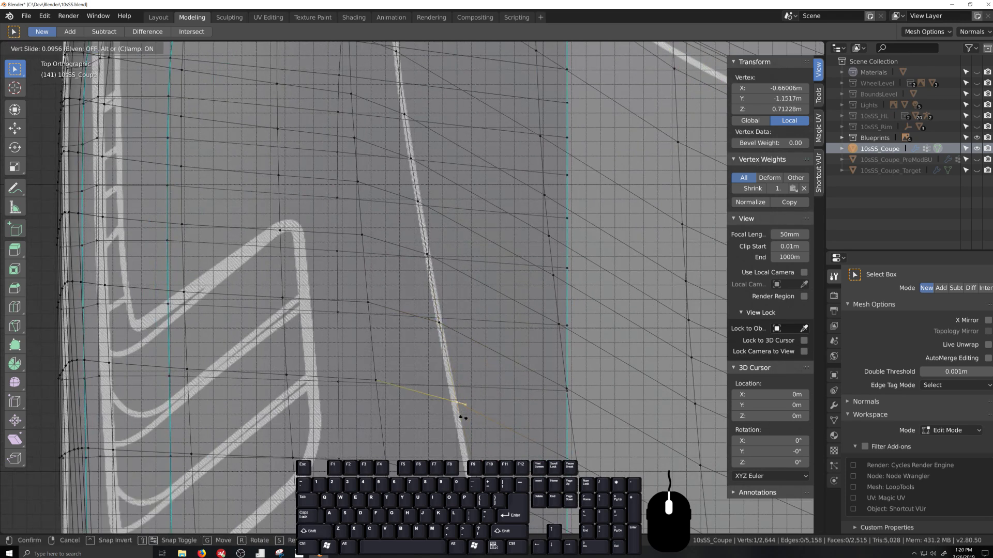
pyautogui.click(459, 415)
# Slide the two vertices beside the lower part of the slatted outline onto the hood line by about 0.092 and 0.068.
pyautogui.press('g')
pyautogui.press('g')
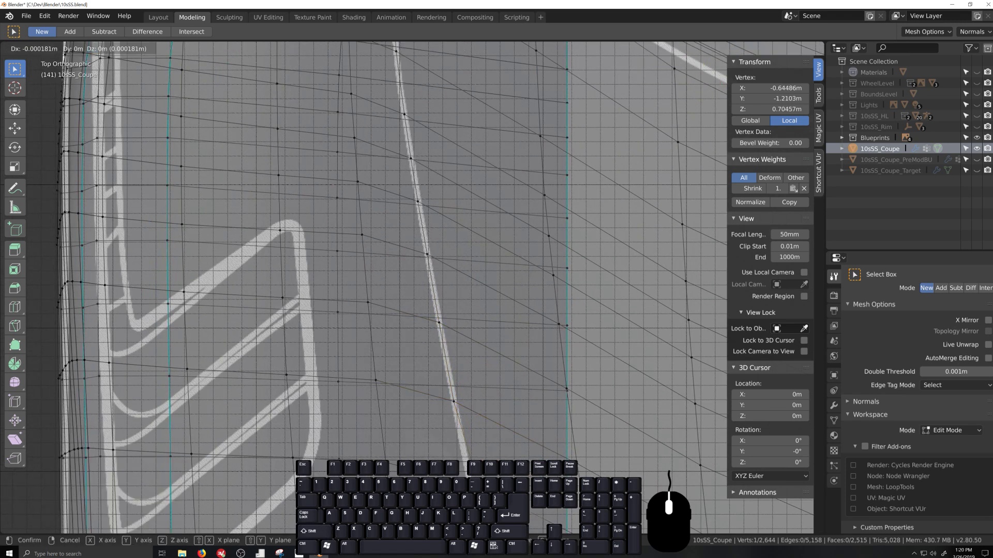
pyautogui.click(472, 414)
pyautogui.keyDown('shift'); pyautogui.scroll(-8, 474, 416); pyautogui.keyUp('shift')
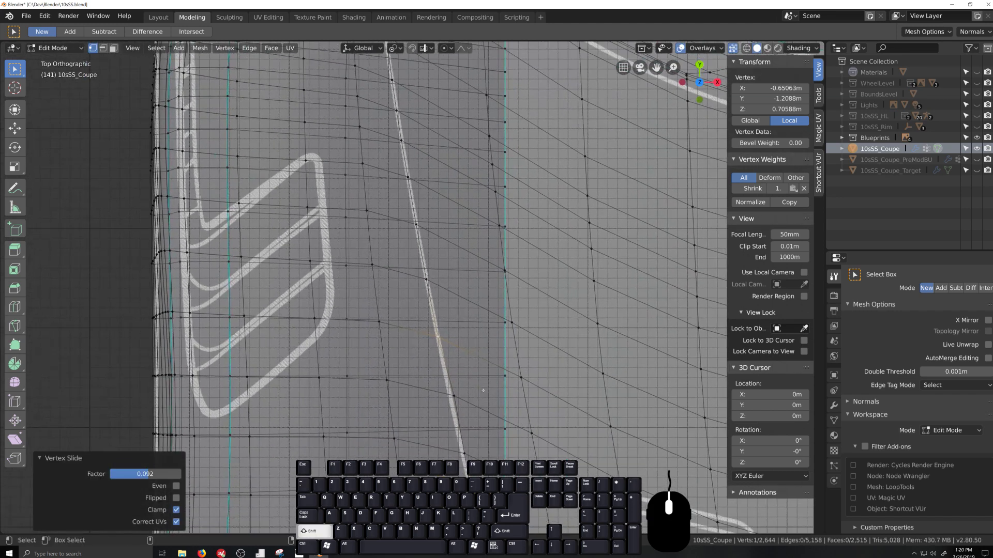
pyautogui.click(473, 416)
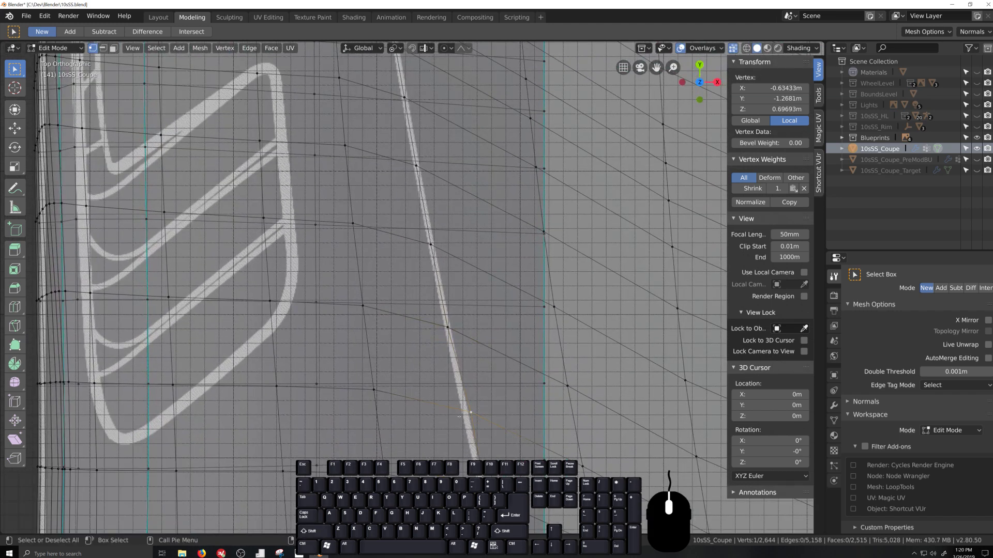
pyautogui.press('g')
pyautogui.press('g')
pyautogui.click(468, 412)
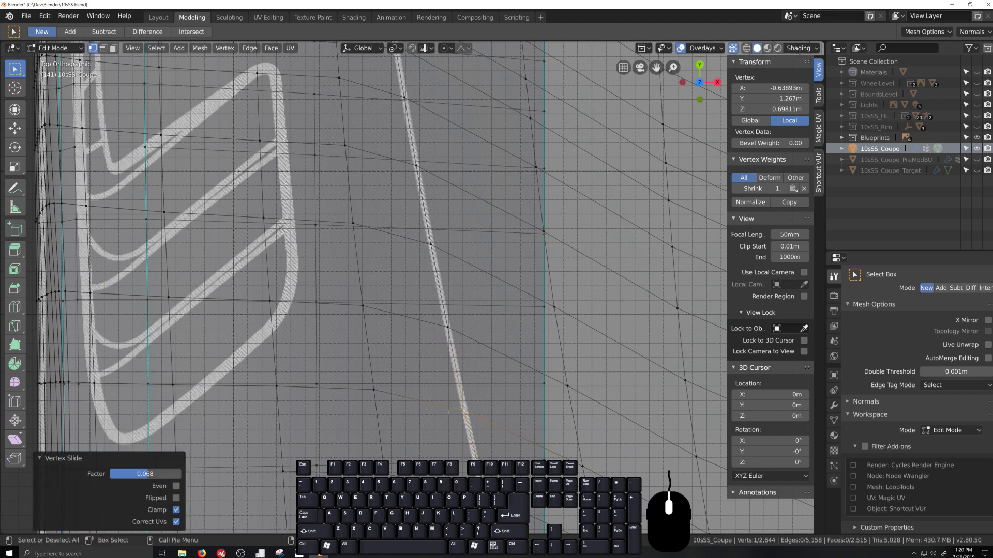
# Fine-tune the next two vertices forward onto the hood line with slides of about 0.032 and 0.013.
pyautogui.scroll(3, 468, 412)
pyautogui.click(493, 406)
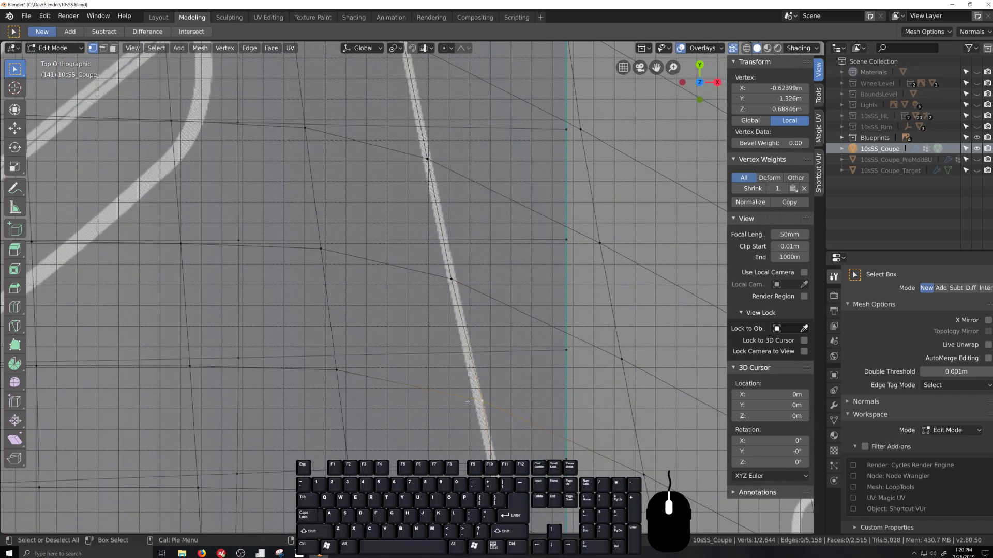
pyautogui.press('g')
pyautogui.press('g')
pyautogui.click(462, 402)
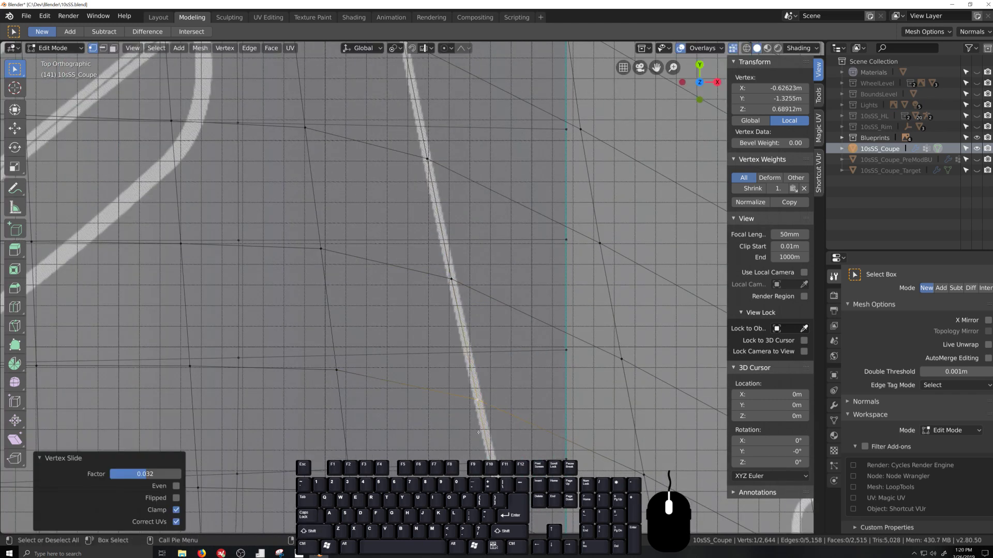
pyautogui.scroll(-3, 459, 378)
pyautogui.click(442, 337)
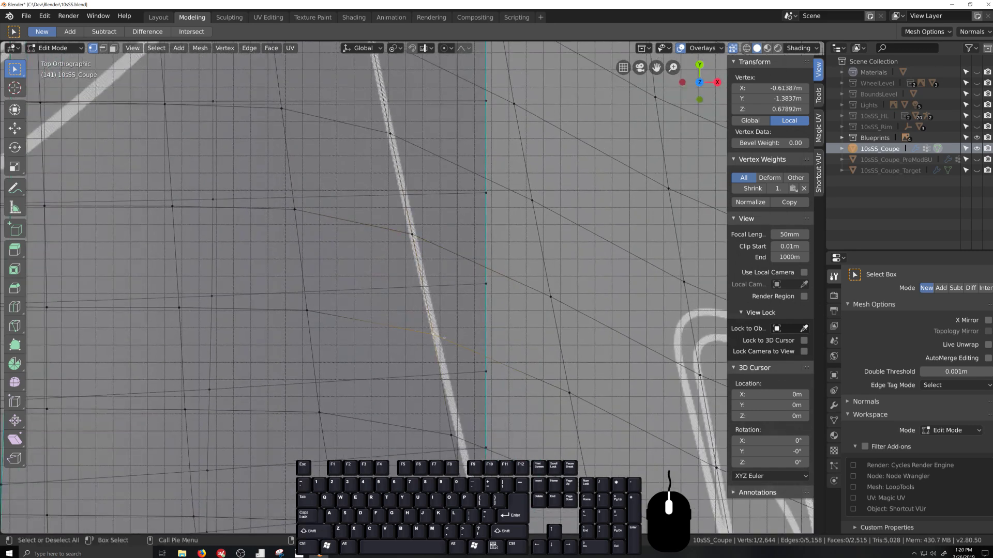
pyautogui.press('g')
pyautogui.press('g')
pyautogui.click(450, 348)
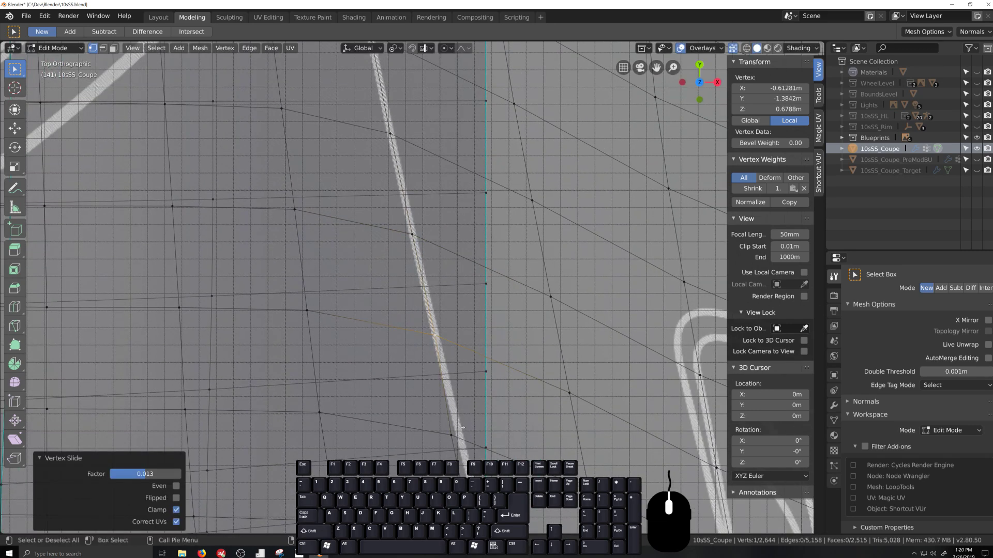
# Slide the vertex just before the hood line meets the inner sharp edge by about 0.070.
pyautogui.click(458, 433)
pyautogui.press('g')
pyautogui.press('g')
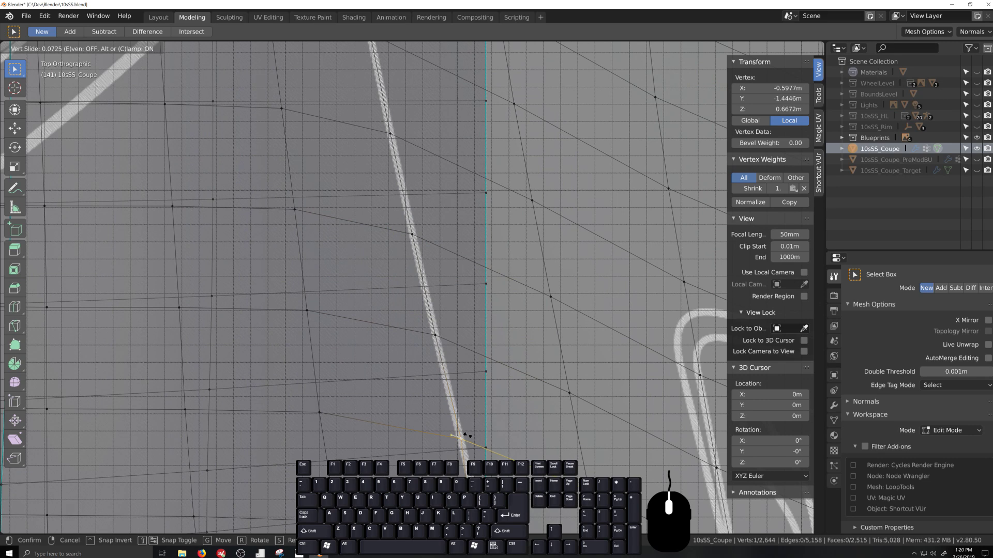
pyautogui.click(467, 437)
# Slide the vertex beside the crossing of the inner sharp edge and the hood line onto that crossing by about 0.125.
pyautogui.scroll(-2, 471, 449)
pyautogui.keyDown('shift'); pyautogui.moveTo(481, 479); pyautogui.dragTo(418, 346, button='middle'); pyautogui.keyUp('shift')
pyautogui.scroll(1, 426, 366)
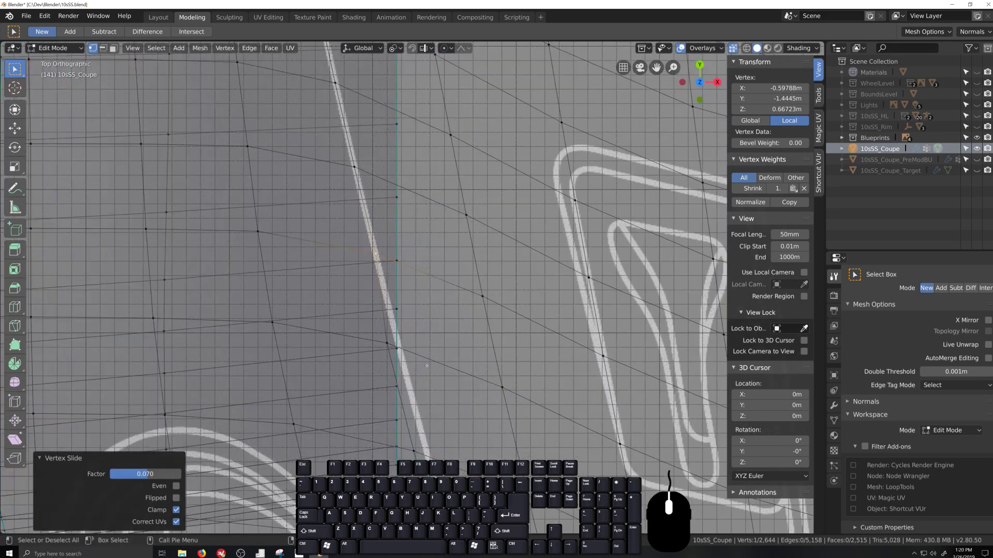
pyautogui.hotkey('alt', 'z')
pyautogui.click(412, 364)
pyautogui.hotkey('alt', 'z')
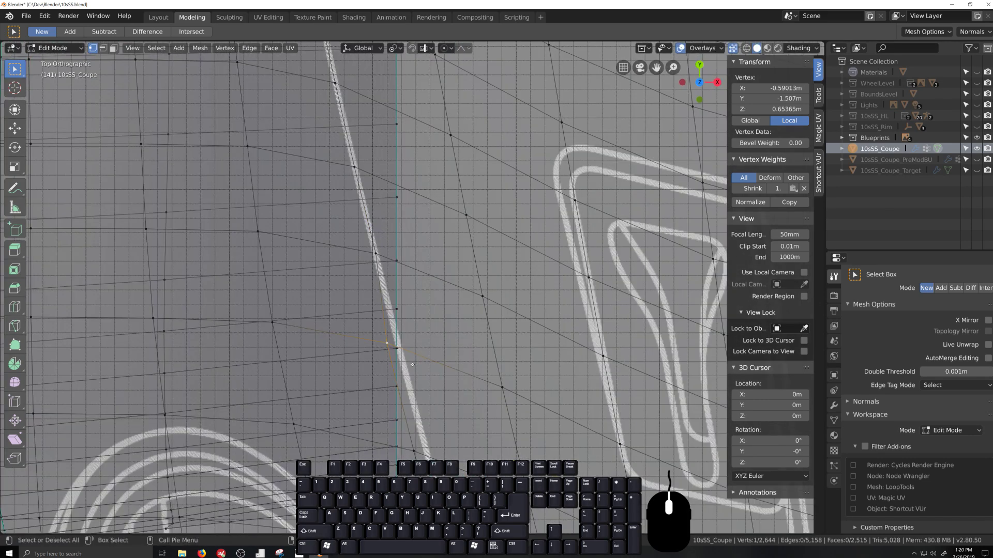
pyautogui.press('g')
pyautogui.press('g')
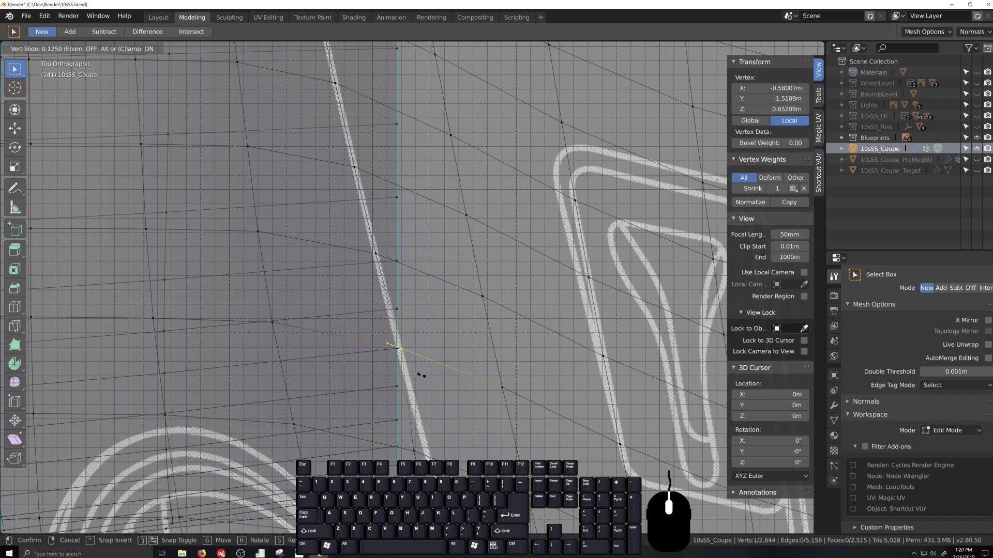
pyautogui.click(422, 404)
# Slide the two vertices just past the sharp edge crossing onto the hood line by about 0.126 and 0.148.
pyautogui.press('g')
pyautogui.press('g')
pyautogui.click(441, 457)
pyautogui.scroll(-3, 414, 377)
pyautogui.scroll(4, 410, 374)
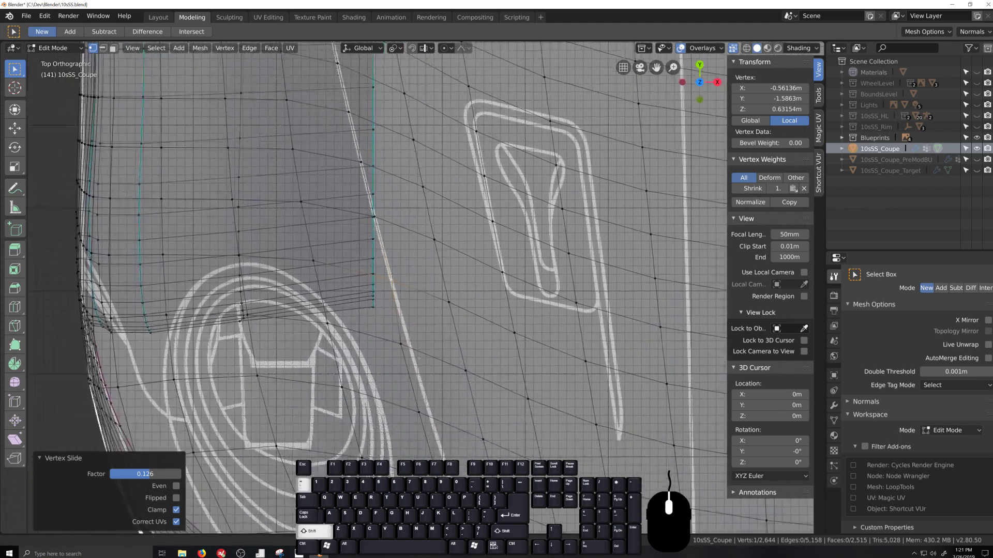
pyautogui.press('g')
pyautogui.press('g')
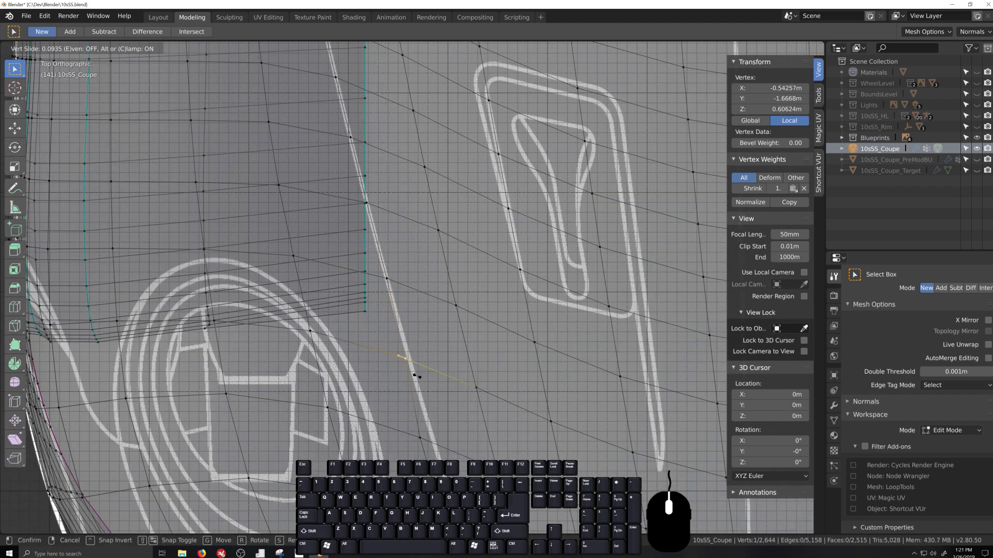
pyautogui.click(420, 377)
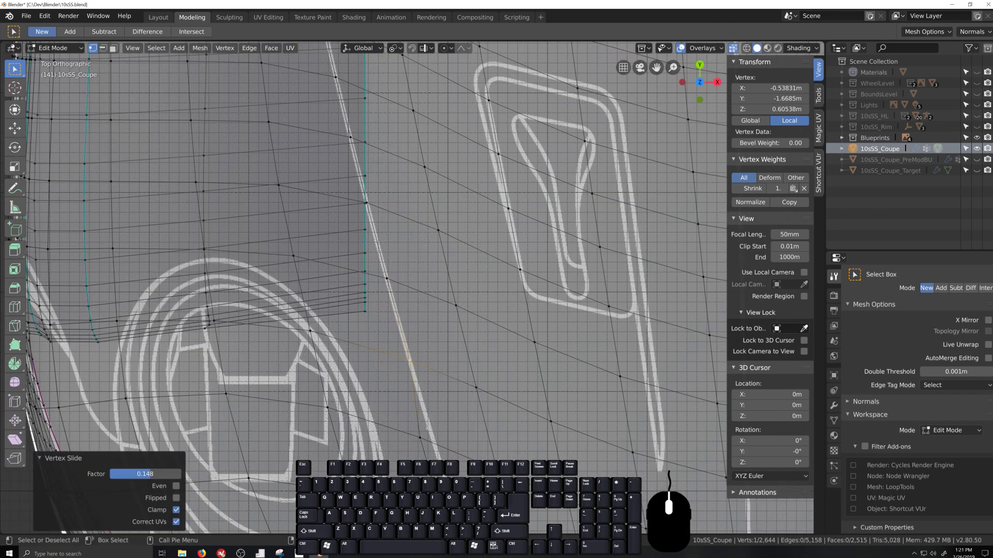
# Slide the two vertices alongside the headlight outline onto the hood line by about 0.195 and 0.230.
pyautogui.press('g')
pyautogui.press('g')
pyautogui.click(436, 446)
pyautogui.scroll(-3, 413, 393)
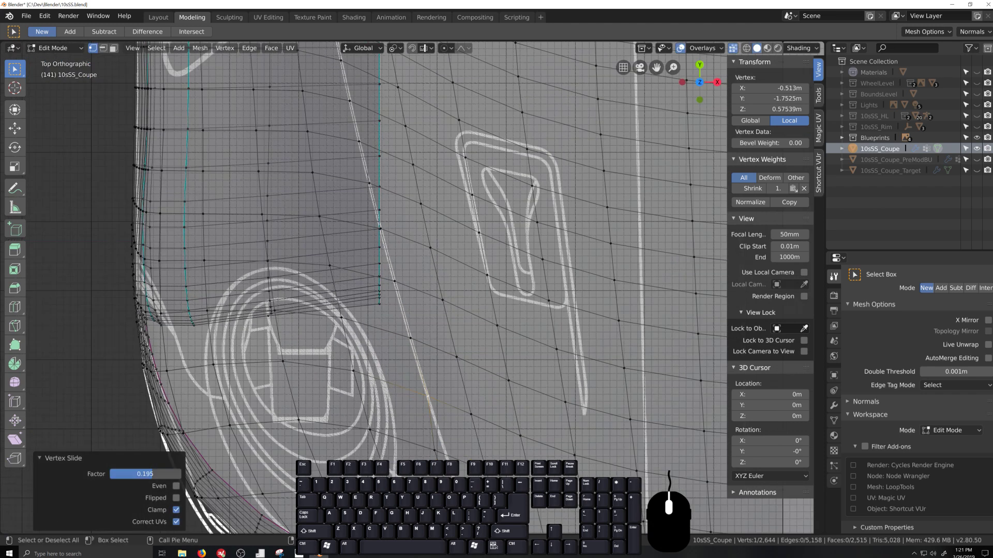
pyautogui.scroll(5, 377, 316)
pyautogui.click(365, 313)
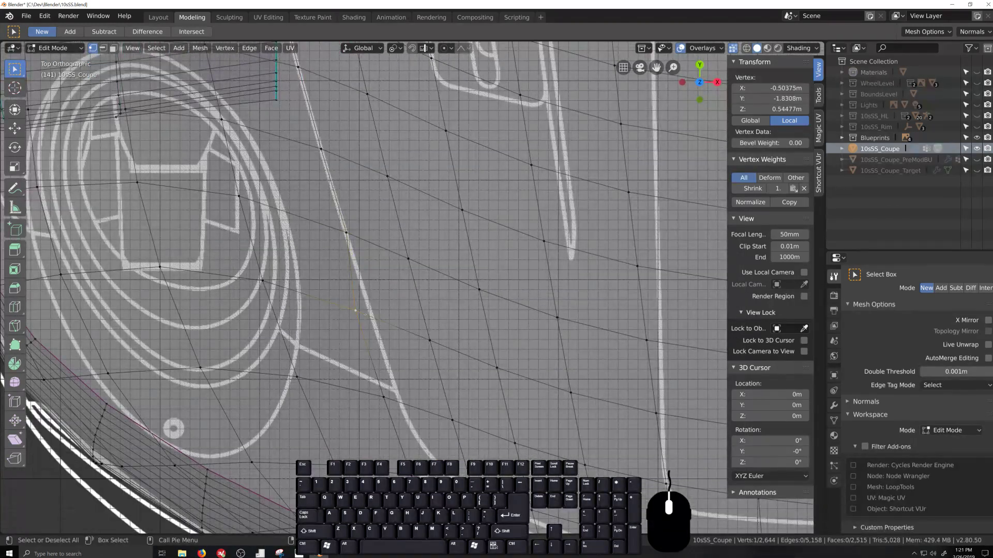
pyautogui.press('g')
pyautogui.press('g')
pyautogui.click(382, 323)
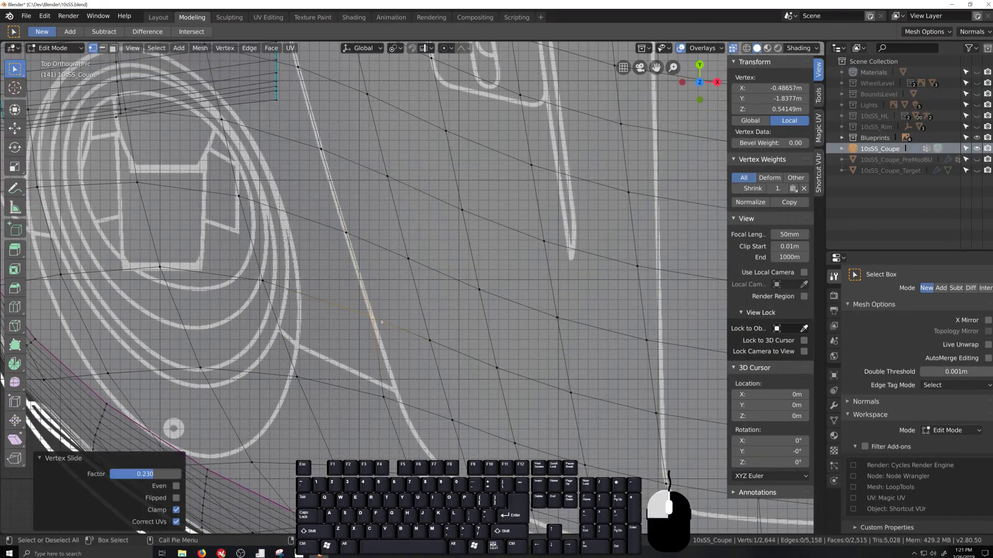
# Slide the vertex at the headlight branch line by about 0.252 and move the next one 0.0172 m in X and 0.0219 m in Y onto the hood line.
pyautogui.click(384, 392)
pyautogui.press('g')
pyautogui.press('g')
pyautogui.click(427, 415)
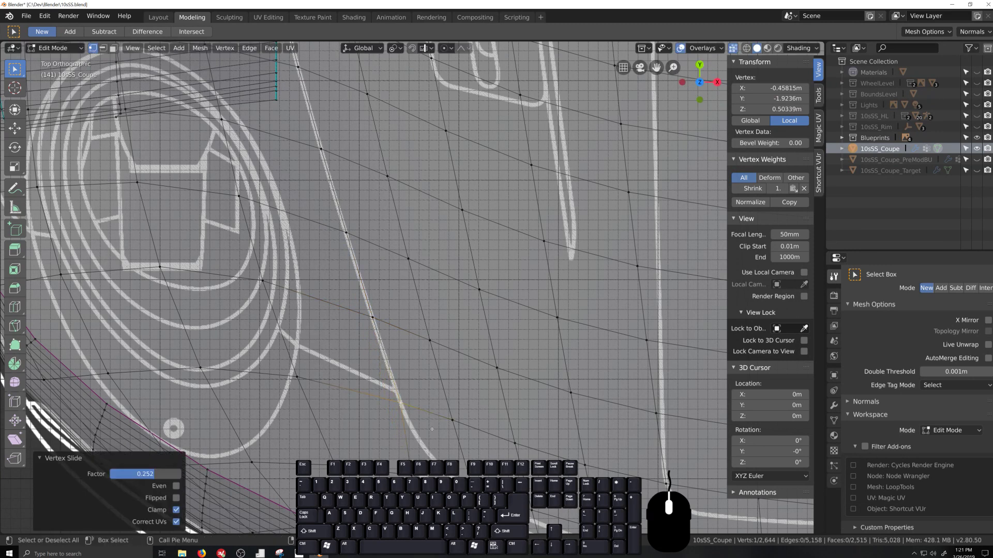
pyautogui.click(426, 451)
pyautogui.press('g')
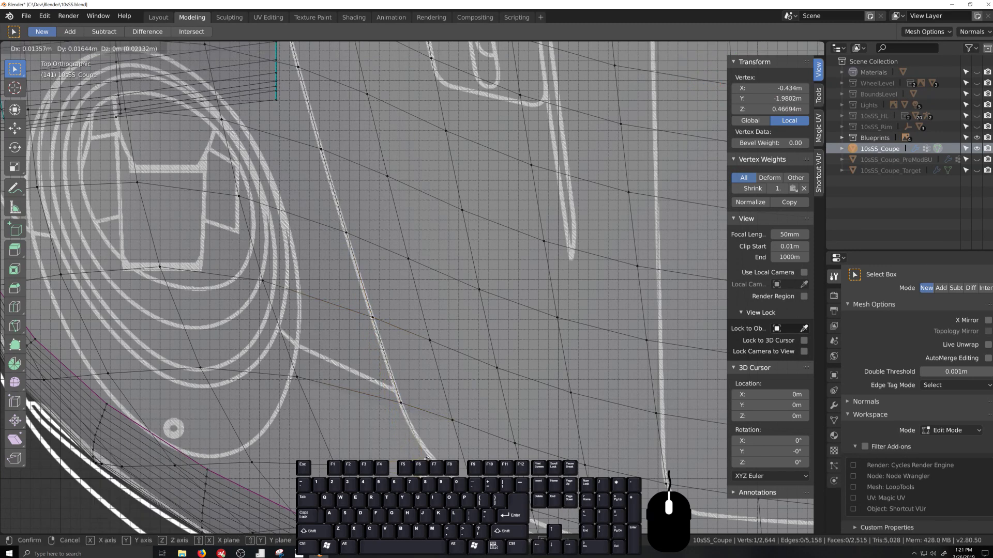
pyautogui.click(430, 454)
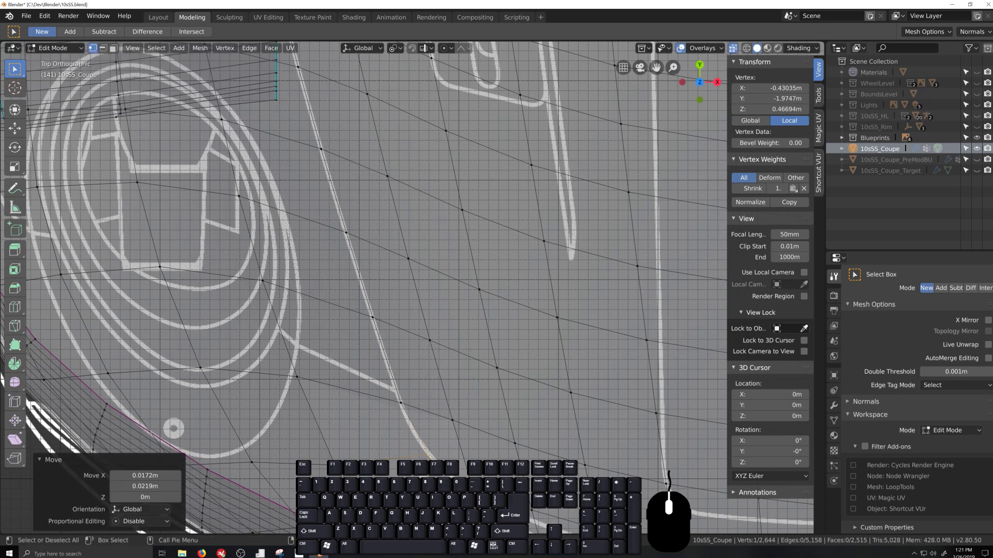
# Slide the neighbouring vertex on the headlight side of the foremost hood line vertex by about 0.113.
pyautogui.click(332, 462)
pyautogui.press('g')
pyautogui.press('g')
pyautogui.click(316, 455)
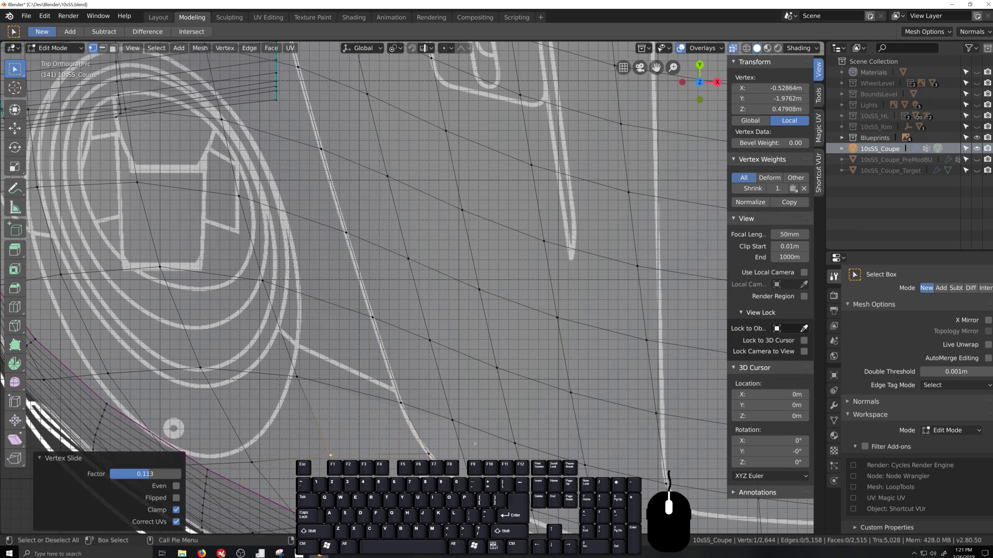
# Slide the next three vertices toward the centreline onto the blueprint's hood line, the last two by about 0.215 and 0.296.
pyautogui.moveTo(317, 455); pyautogui.dragTo(377, 331, button='middle')
pyautogui.press('KP_7')
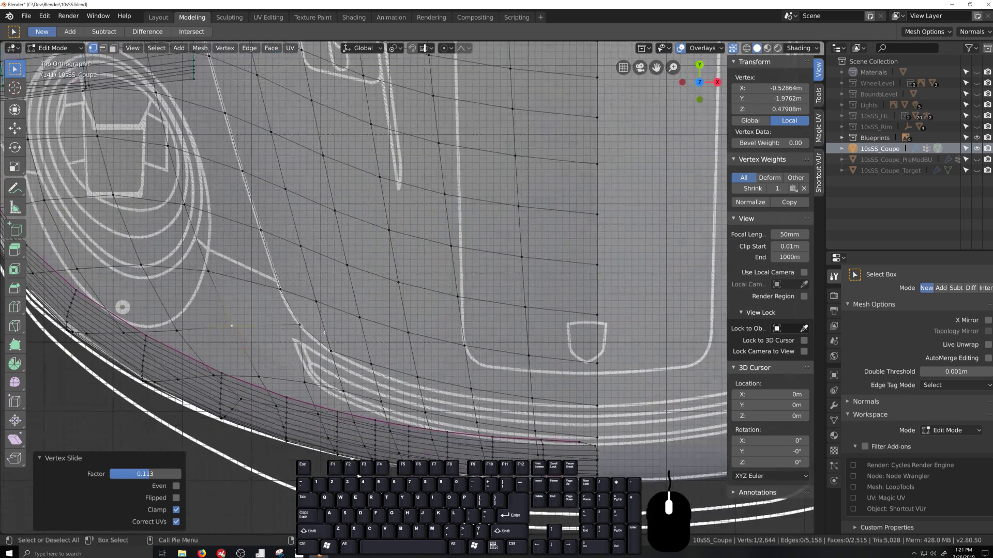
pyautogui.scroll(2, 333, 351)
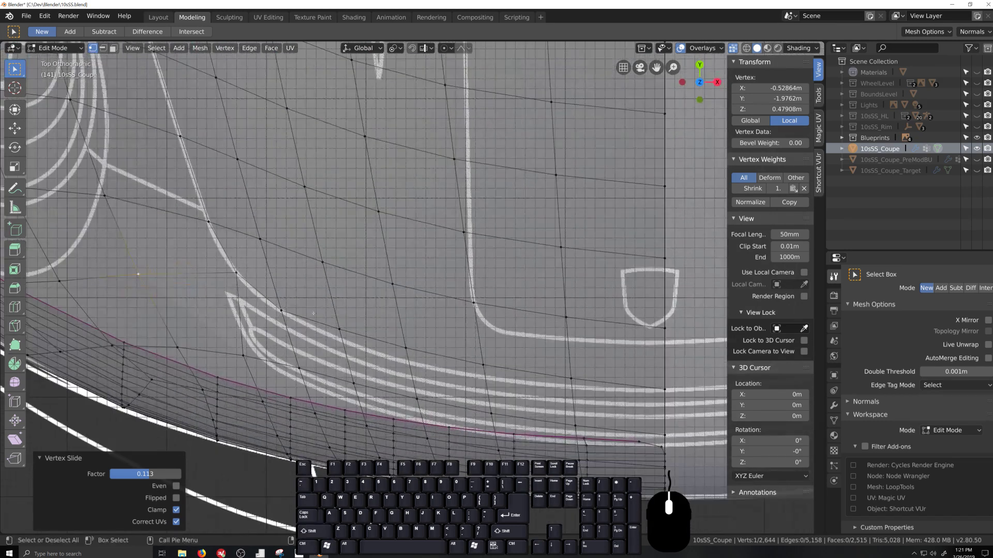
pyautogui.hotkey('ctrl', 'z')
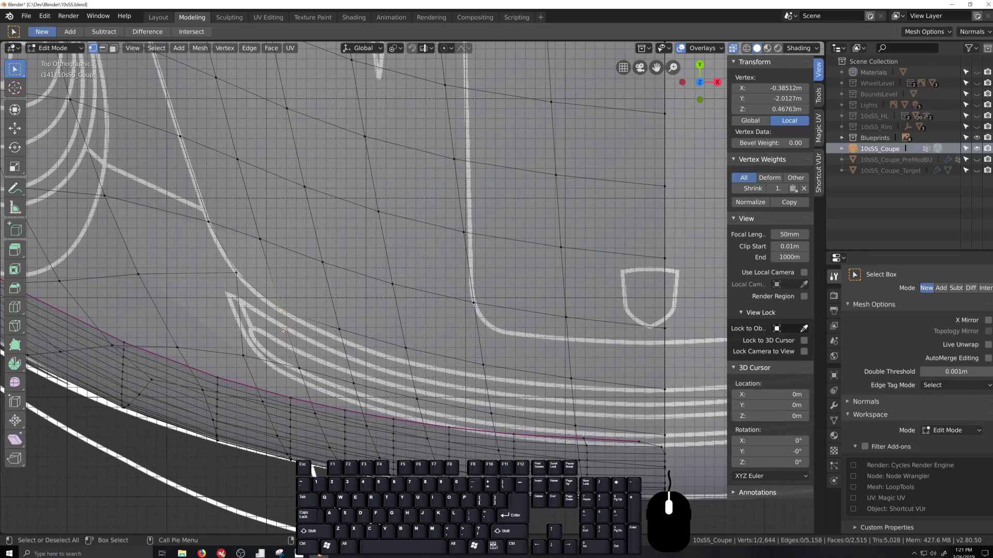
pyautogui.hotkey('shift', 'v')
pyautogui.click(287, 333)
pyautogui.click(350, 352)
pyautogui.hotkey('shift', 'v')
pyautogui.click(353, 364)
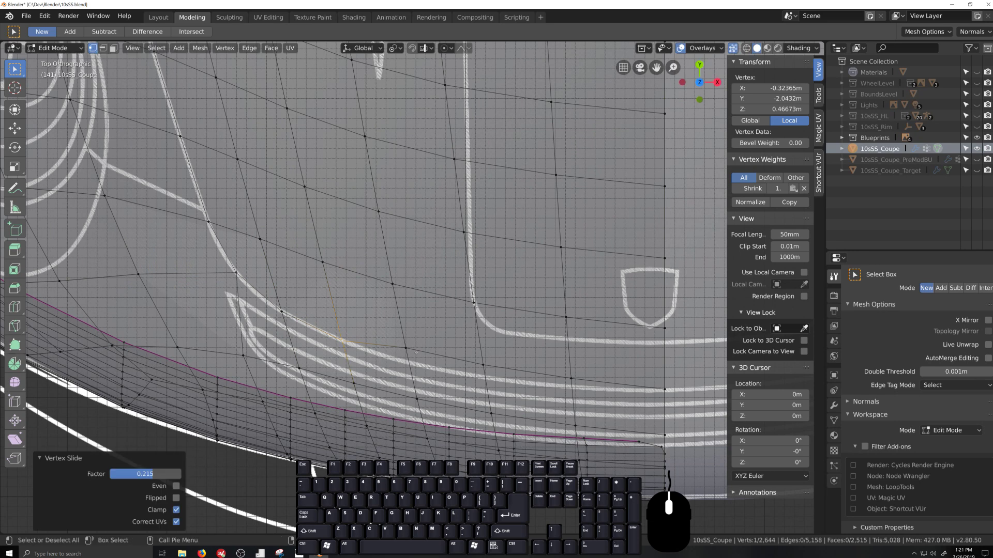
pyautogui.click(406, 348)
pyautogui.hotkey('shift', 'v')
pyautogui.click(420, 379)
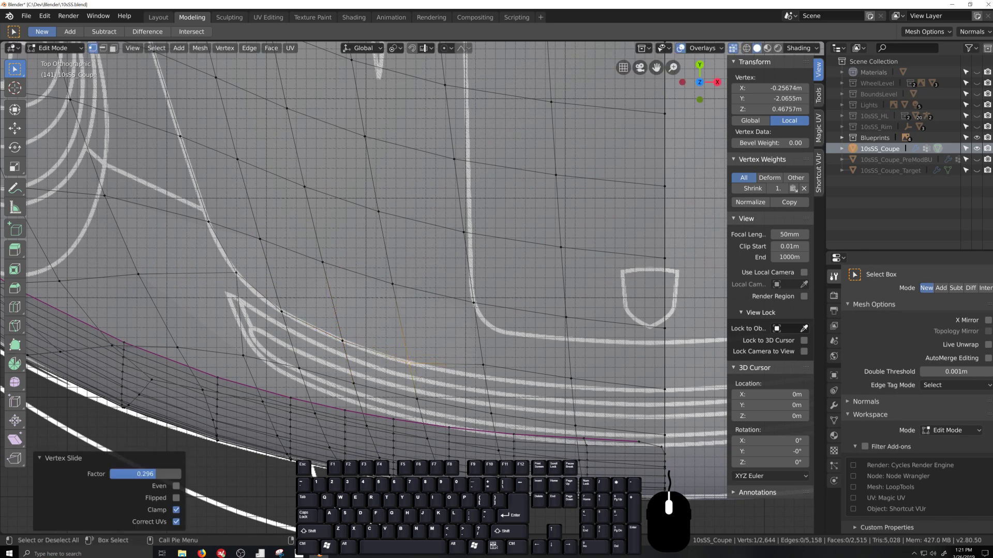
# Edge-slide the last stretch of front hood edge up to the centreline by about -0.010.
pyautogui.keyDown('shift'); pyautogui.moveTo(522, 383); pyautogui.dragTo(357, 348, button='middle'); pyautogui.keyUp('shift')
pyautogui.hotkey('shift', 'v')
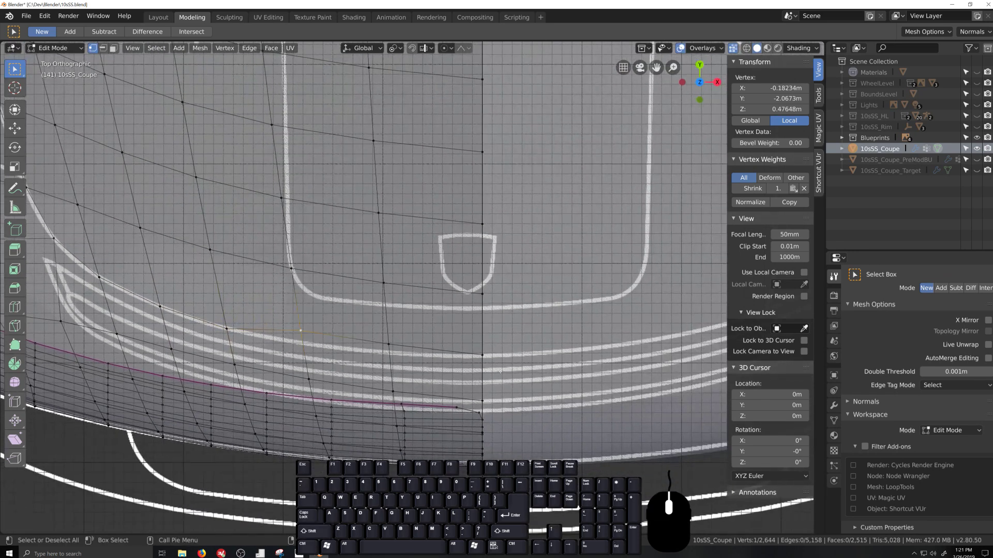
pyautogui.keyDown('ctrl'); pyautogui.keyDown('shift'); pyautogui.click(476, 358); pyautogui.keyUp('shift'); pyautogui.keyUp('ctrl')
pyautogui.press('g')
pyautogui.press('g')
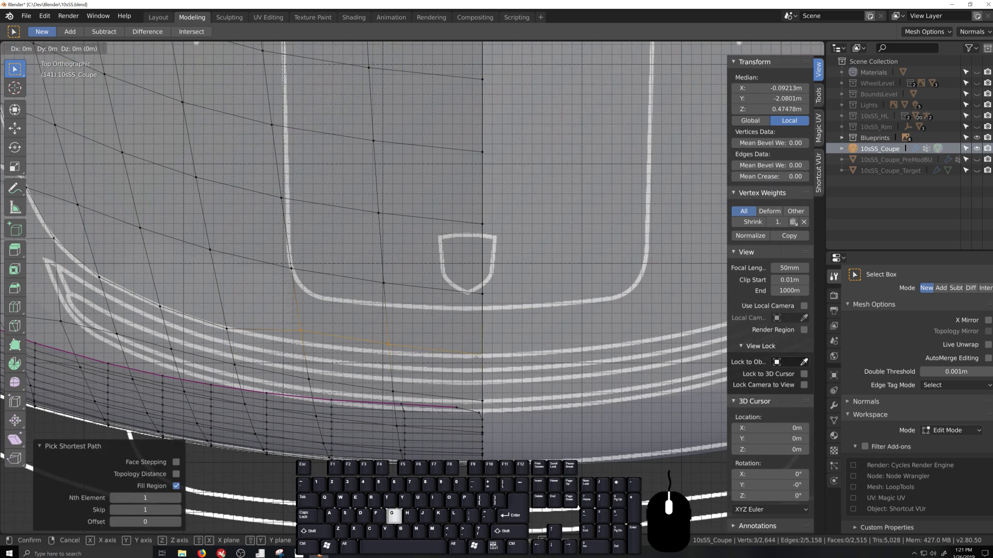
pyautogui.click(477, 364)
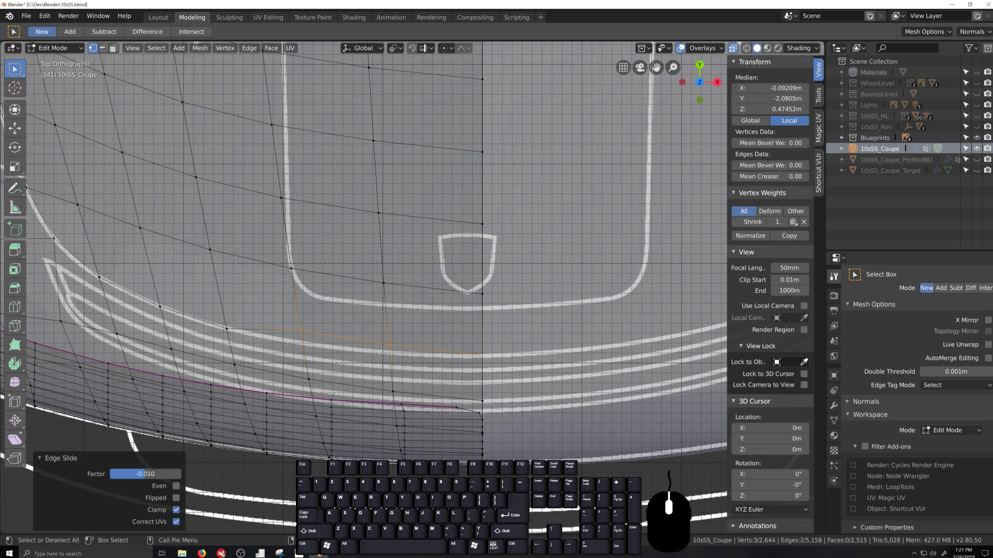
# Slide the last two vertices before the centreline onto the blueprint's hood line by about 0.28 and 0.163.
pyautogui.click(316, 354)
pyautogui.press('g')
pyautogui.press('g')
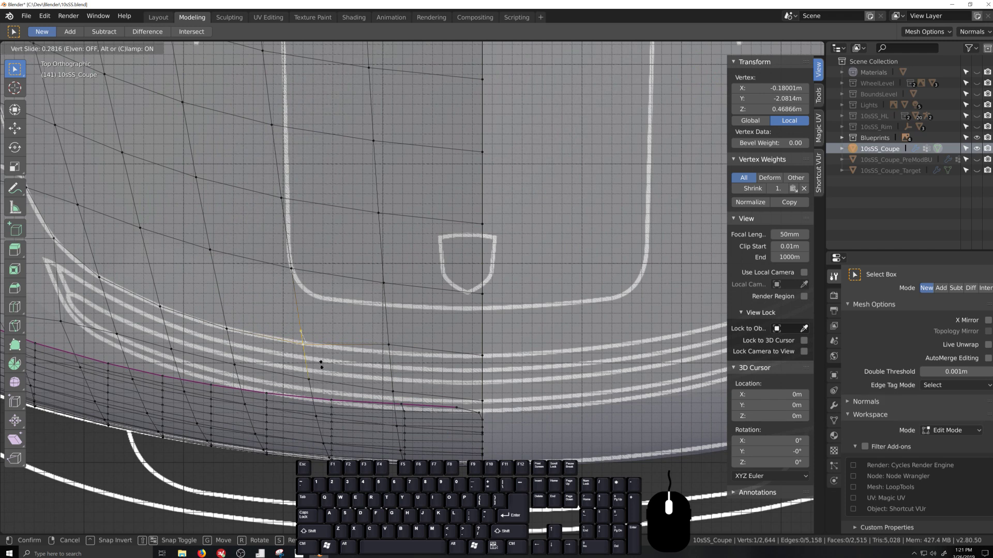
pyautogui.click(322, 364)
pyautogui.click(387, 345)
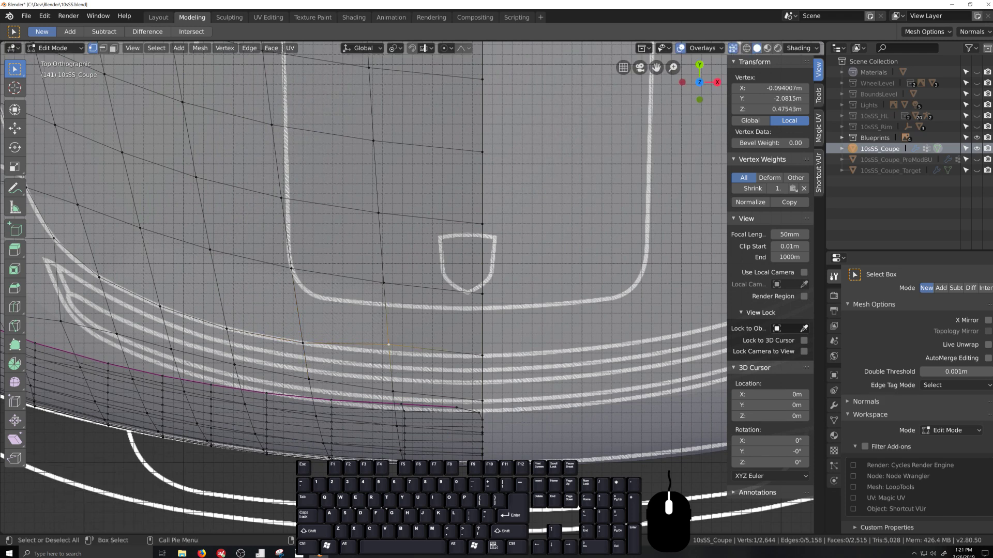
pyautogui.press('g')
pyautogui.press('g')
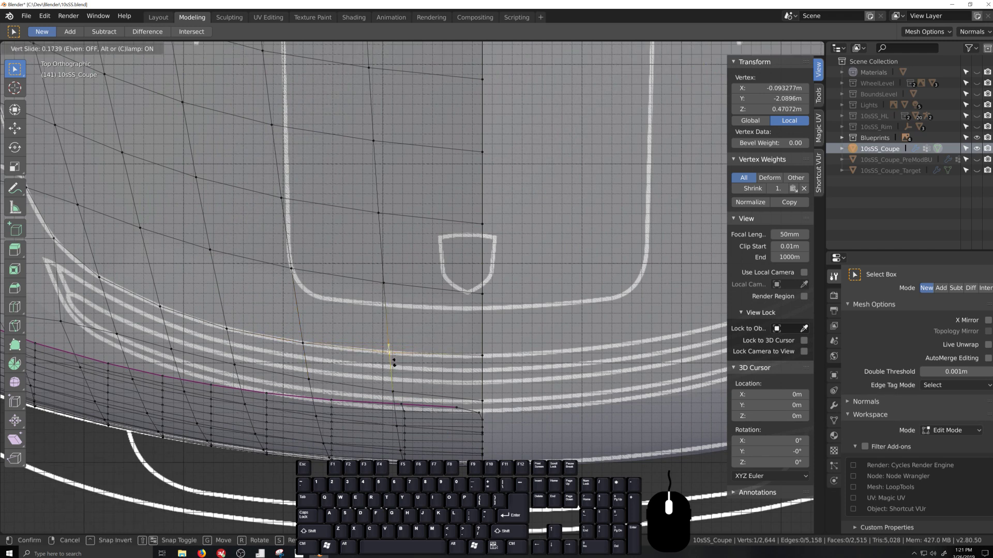
pyautogui.click(393, 360)
# Hide the vertex on the headlight side of the hood line's front corner and reveal the hidden geometry again.
pyautogui.scroll(-4, 393, 360)
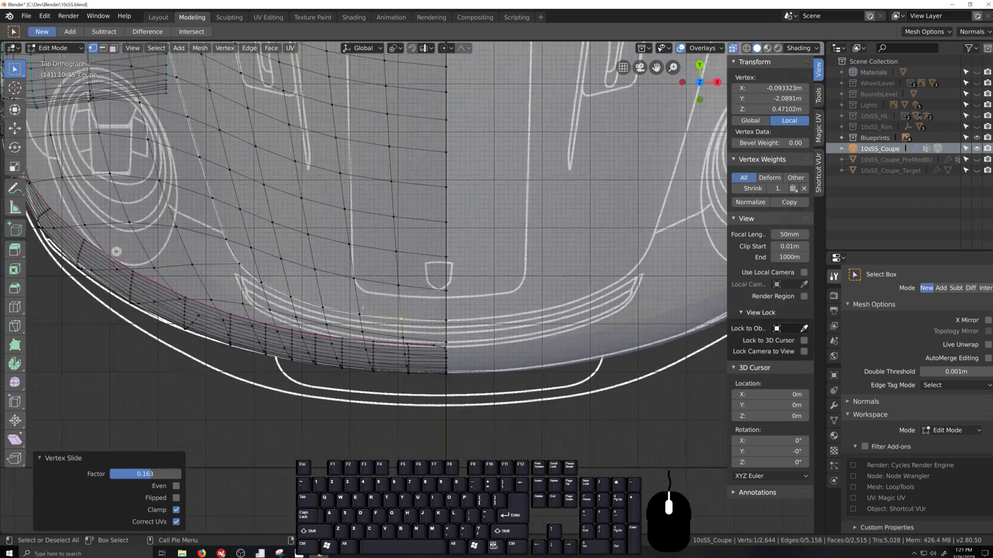
pyautogui.scroll(-3, 362, 269)
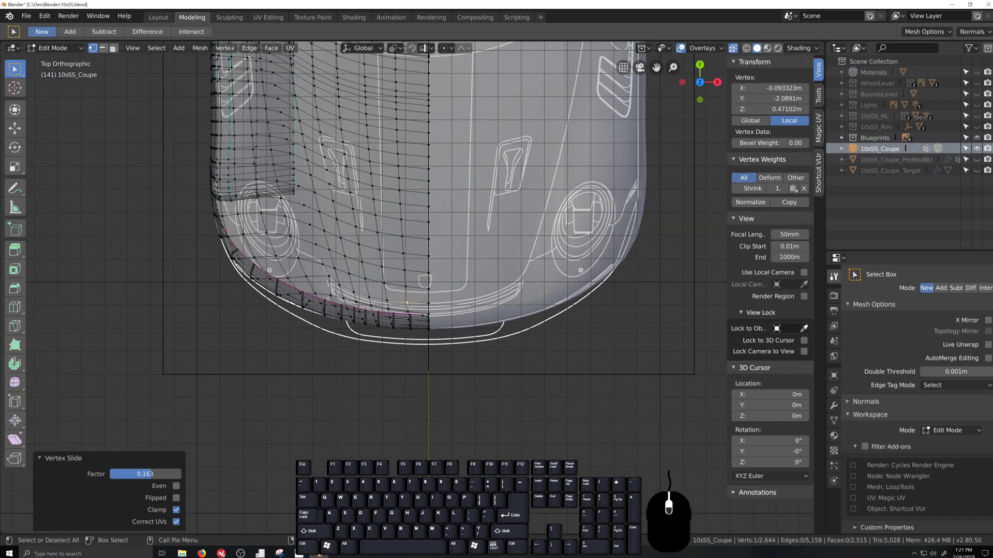
pyautogui.moveTo(362, 269); pyautogui.dragTo(334, 262, button='middle')
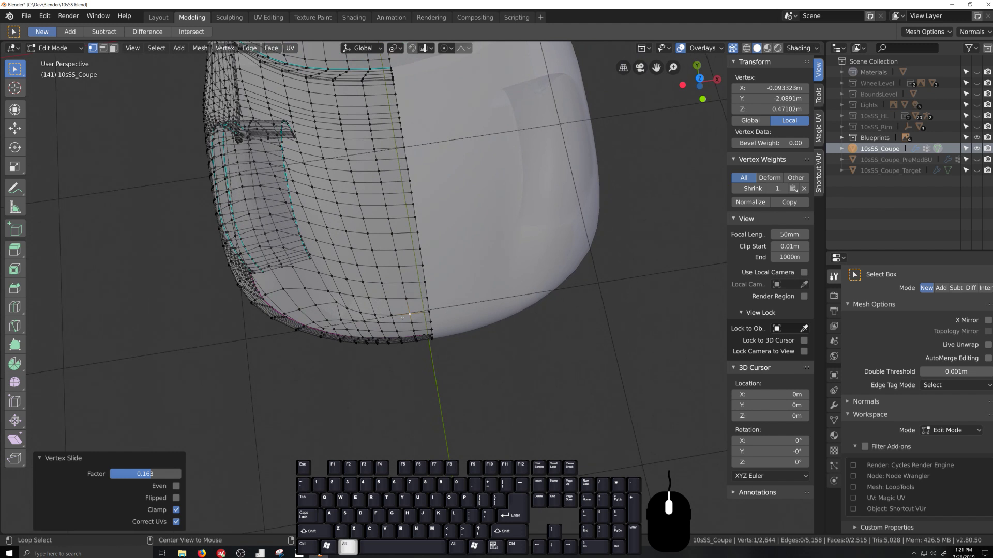
pyautogui.keyDown('alt'); pyautogui.click(360, 300); pyautogui.keyUp('alt')
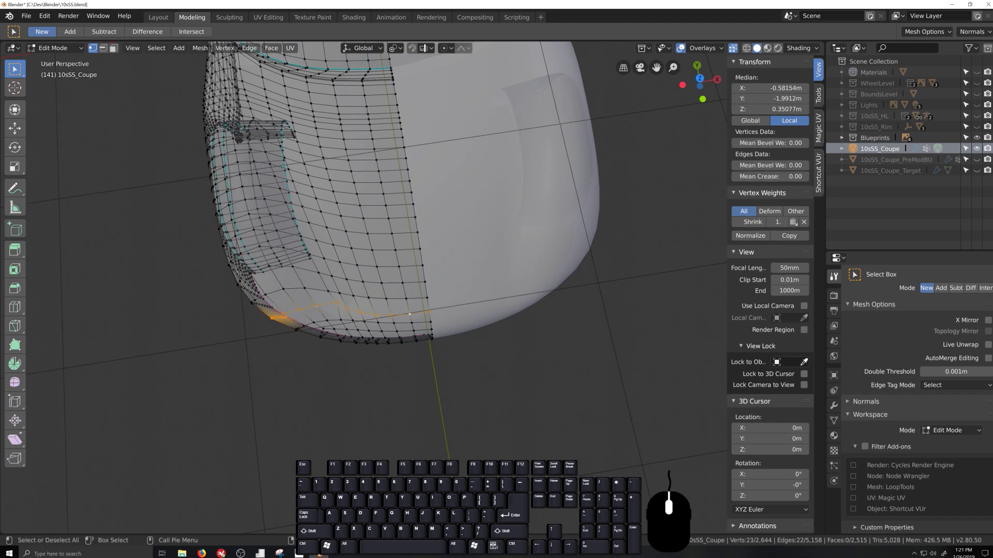
pyautogui.click(316, 306)
pyautogui.press('h')
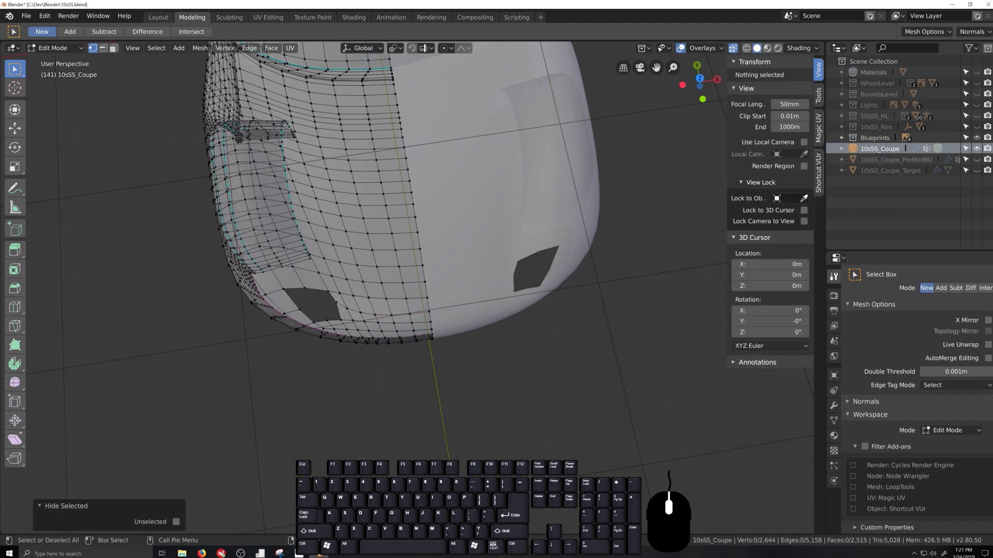
pyautogui.hotkey('alt', 'h')
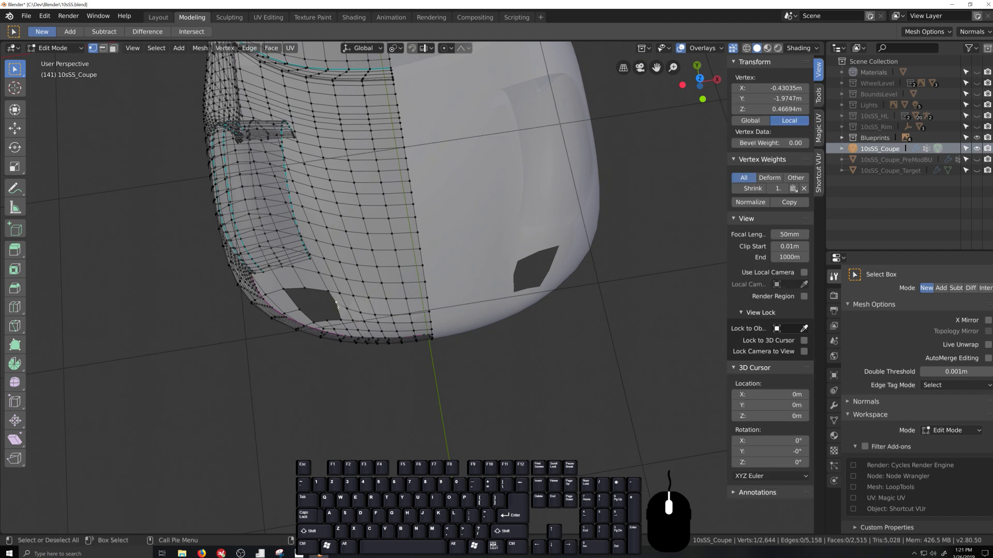
pyautogui.hotkey('alt', 'h')
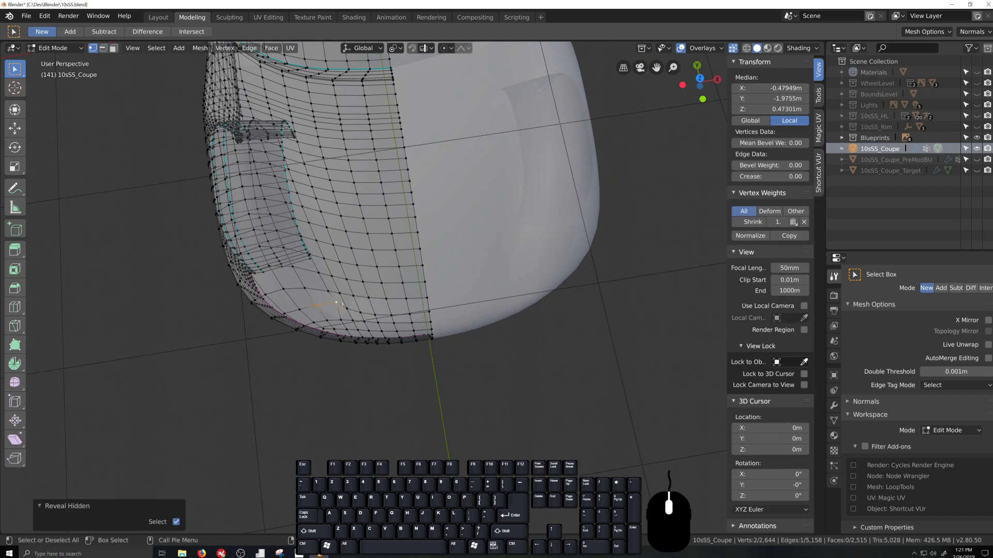
# Bevel the hood line edge path from the front centreline around the corner to the windshield base, 0.0014 m wide with 4 segments.
pyautogui.keyDown('ctrl'); pyautogui.keyDown('shift'); pyautogui.click(336, 302); pyautogui.keyUp('shift'); pyautogui.keyUp('ctrl')
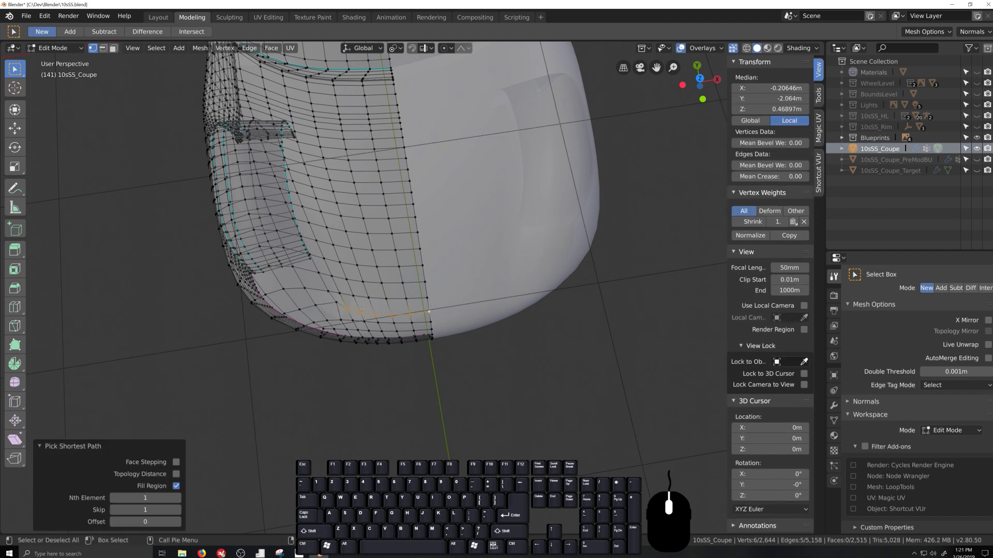
pyautogui.keyDown('ctrl'); pyautogui.keyDown('shift'); pyautogui.click(329, 292); pyautogui.keyUp('shift'); pyautogui.keyUp('ctrl')
pyautogui.moveTo(329, 293); pyautogui.dragTo(392, 319, button='middle')
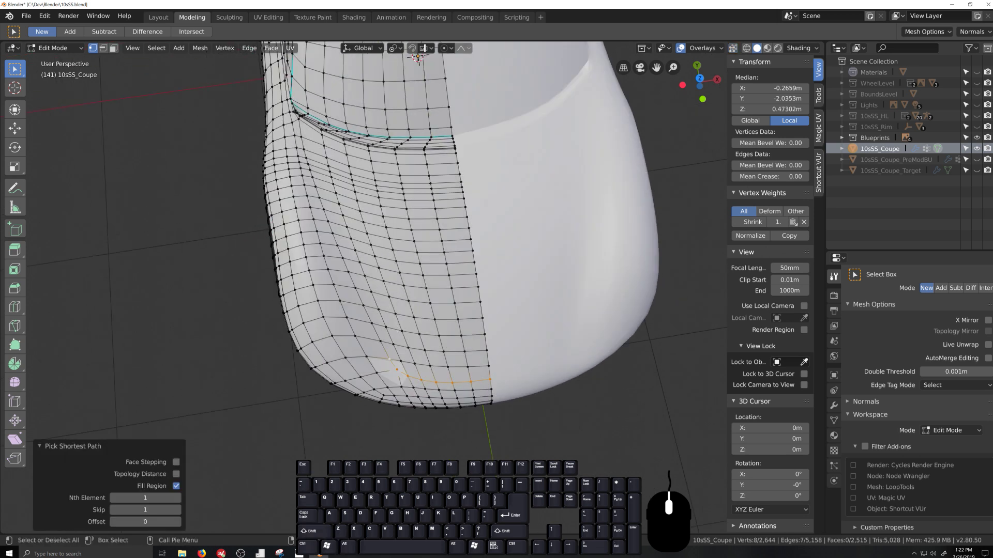
pyautogui.keyDown('ctrl'); pyautogui.keyDown('shift'); pyautogui.click(296, 124); pyautogui.keyUp('shift'); pyautogui.keyUp('ctrl')
pyautogui.keyDown('shift'); pyautogui.moveTo(392, 203); pyautogui.dragTo(449, 232, button='middle'); pyautogui.keyUp('shift')
pyautogui.scroll(2, 495, 444)
pyautogui.scroll(2, 458, 293)
pyautogui.scroll(2, 451, 255)
pyautogui.keyDown('shift'); pyautogui.click(415, 450); pyautogui.keyUp('shift')
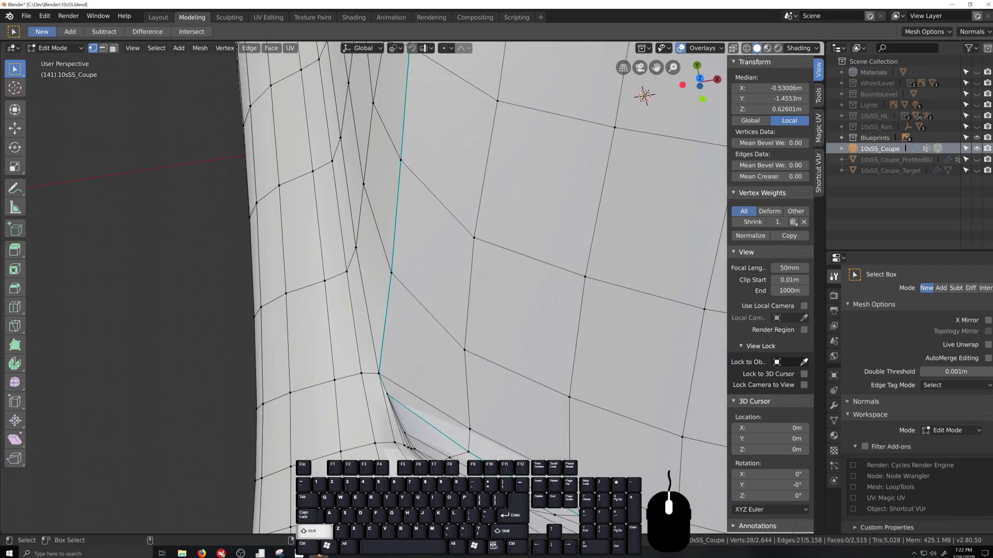
pyautogui.keyDown('shift'); pyautogui.click(511, 492); pyautogui.keyUp('shift')
pyautogui.moveTo(511, 491); pyautogui.dragTo(426, 282, button='middle')
pyautogui.hotkey('shift', '`')
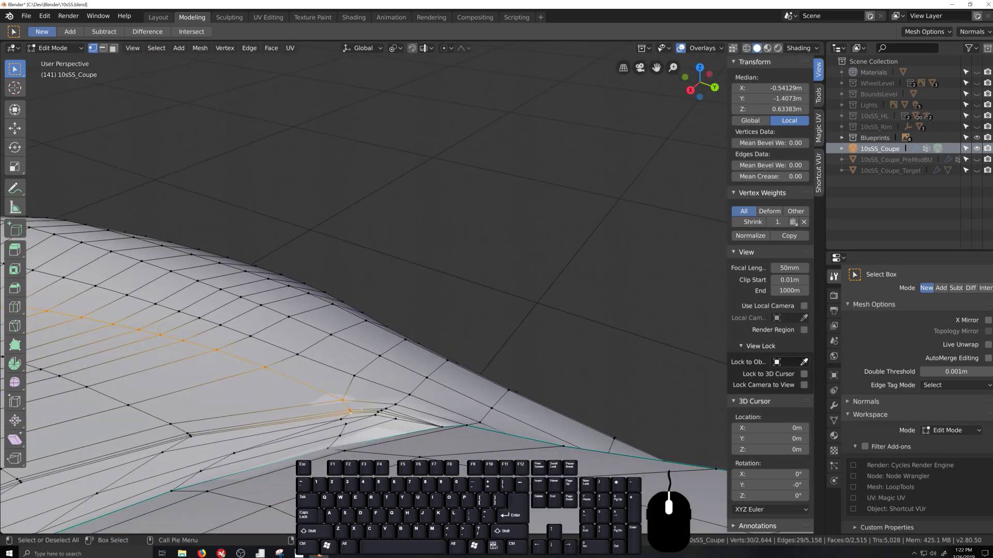
pyautogui.keyDown('shift'); pyautogui.moveTo(362, 409); pyautogui.dragTo(359, 346, button='middle'); pyautogui.keyUp('shift')
pyautogui.scroll(3, 358, 345)
pyautogui.hotkey('ctrl', 'b')
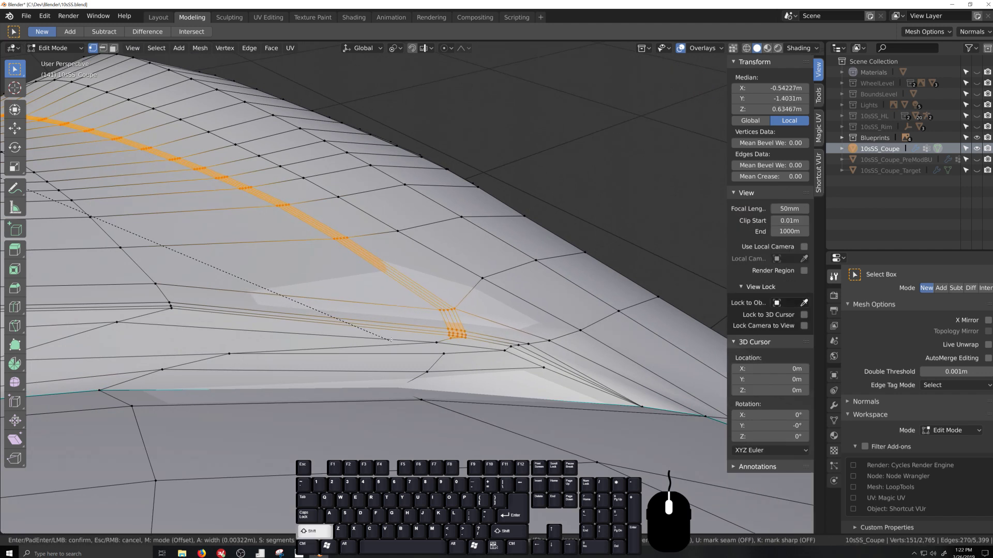
pyautogui.keyDown('shift'); pyautogui.scroll(1, 388, 336); pyautogui.keyUp('shift')
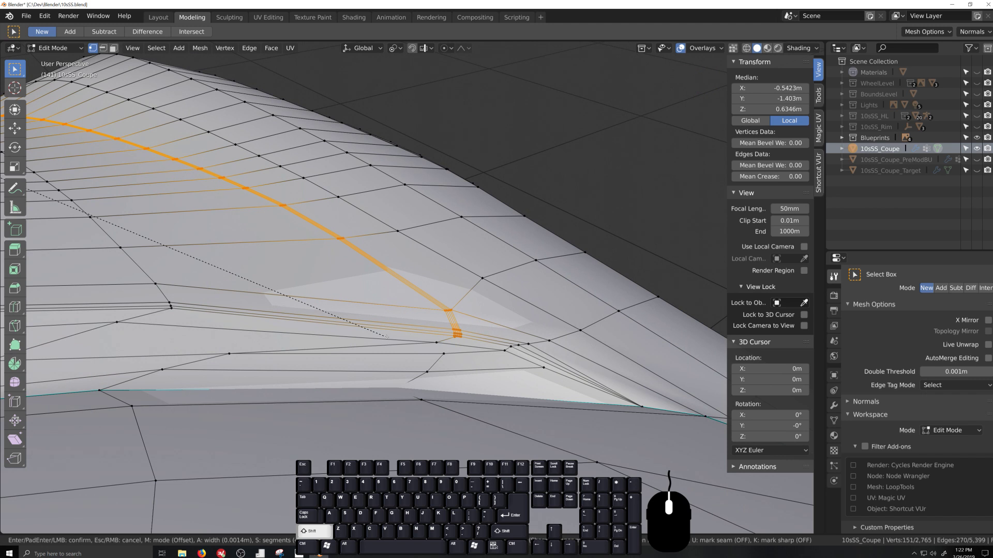
pyautogui.click(387, 337)
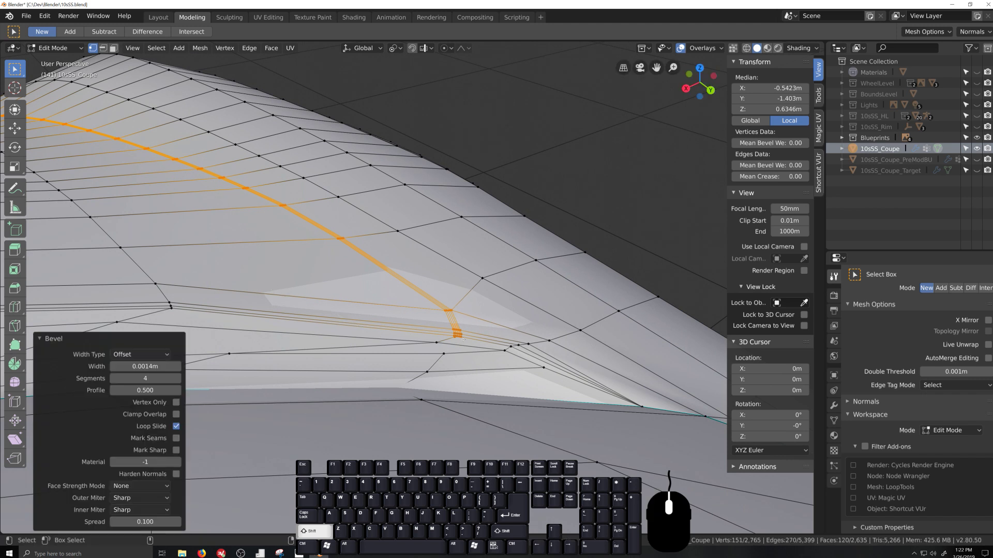
# Inspect the bevelled hood line from the windshield base to the front corner and save the file.
pyautogui.scroll(6, 444, 355)
pyautogui.scroll(-9, 444, 355)
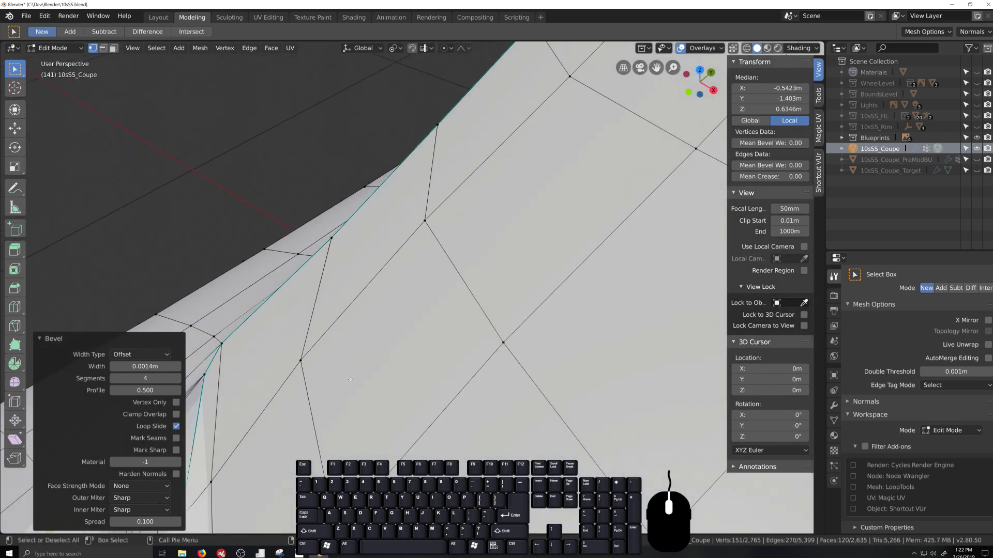
pyautogui.moveTo(444, 355); pyautogui.dragTo(263, 104, button='middle')
pyautogui.scroll(-2, 362, 259)
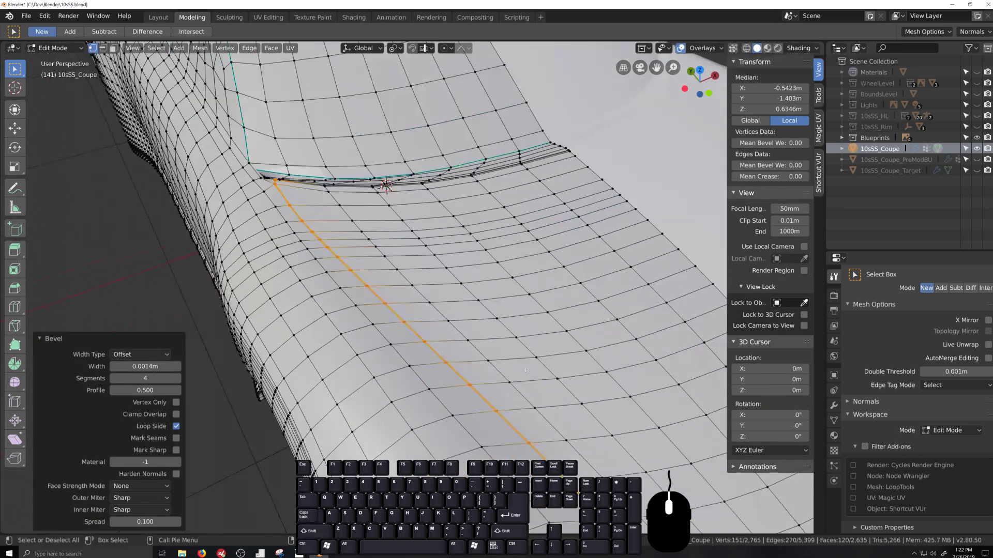
pyautogui.moveTo(466, 393); pyautogui.dragTo(434, 407, button='middle')
pyautogui.press('Tab')
pyautogui.keyDown('shift'); pyautogui.moveTo(478, 431); pyautogui.dragTo(407, 305, button='middle'); pyautogui.keyUp('shift')
pyautogui.press('Tab')
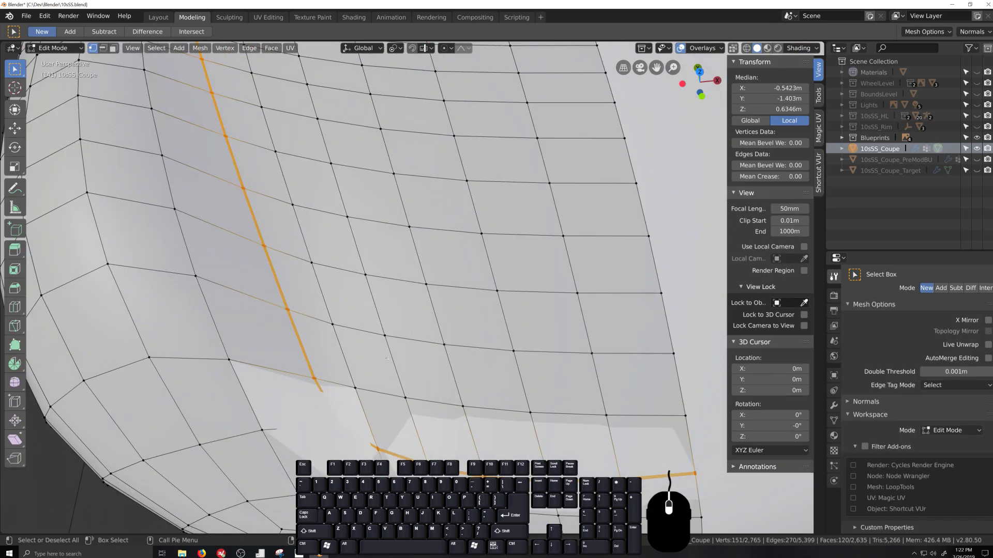
pyautogui.scroll(4, 273, 352)
pyautogui.keyDown('shift'); pyautogui.moveTo(293, 346); pyautogui.dragTo(436, 347, button='middle'); pyautogui.keyUp('shift')
pyautogui.scroll(5, 580, 329)
pyautogui.hotkey('ctrl', 's')
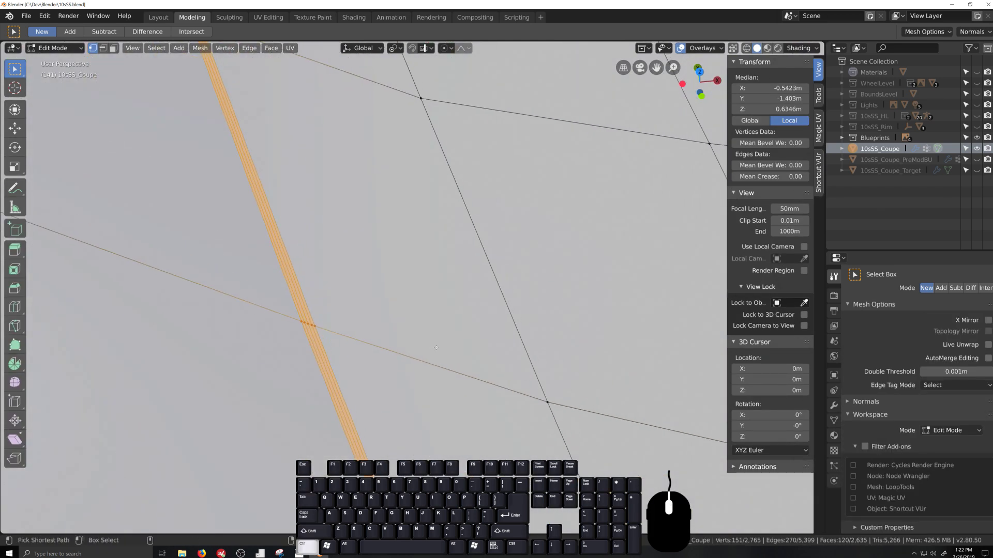
# Try recessing the bevelled hood line by shrinking its centre edge loop inward about 0.0088 m, and check the gap in Object Mode.
pyautogui.keyDown('alt'); pyautogui.click(337, 399); pyautogui.keyUp('alt')
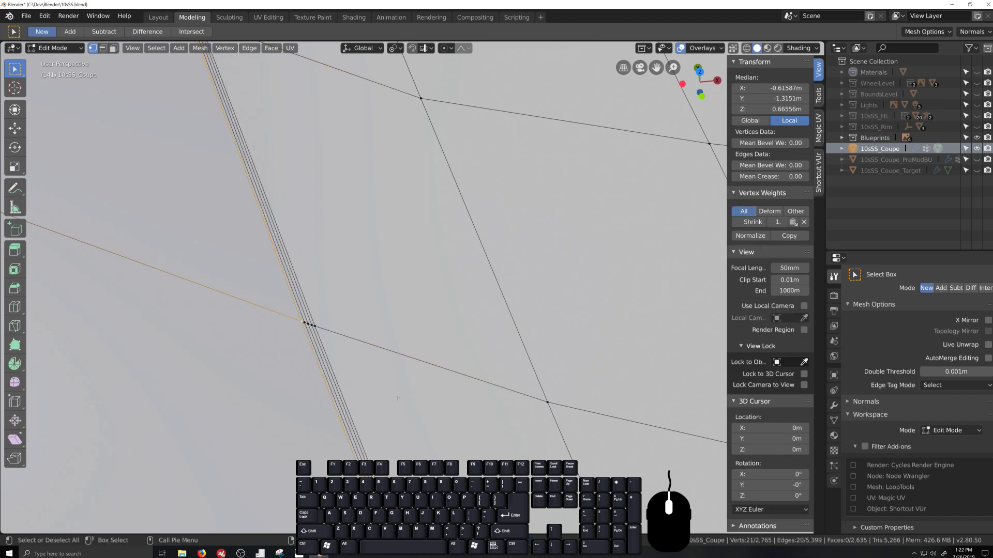
pyautogui.keyDown('alt'); pyautogui.click(361, 347); pyautogui.keyUp('alt')
pyautogui.scroll(-5, 361, 349)
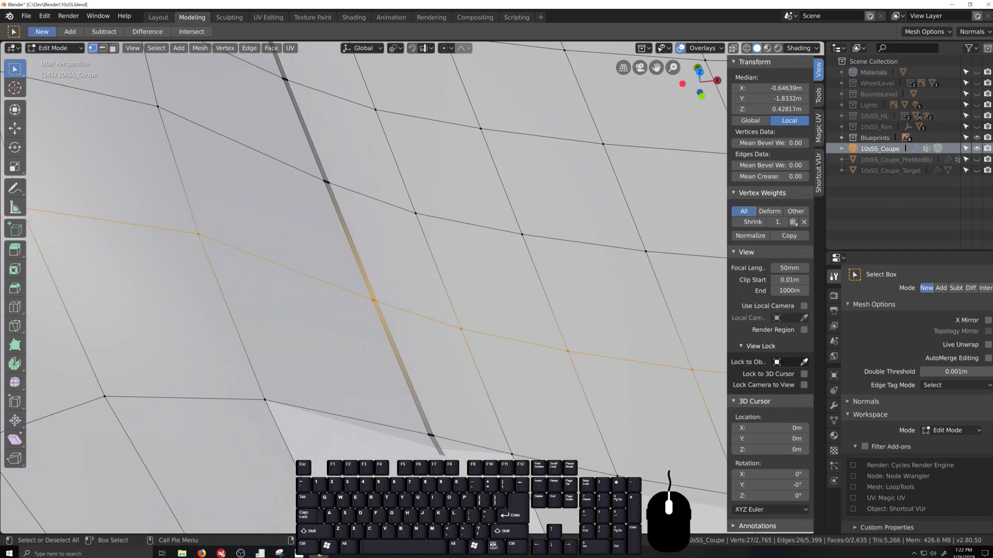
pyautogui.keyDown('alt'); pyautogui.click(362, 273); pyautogui.keyUp('alt')
pyautogui.scroll(5, 315, 365)
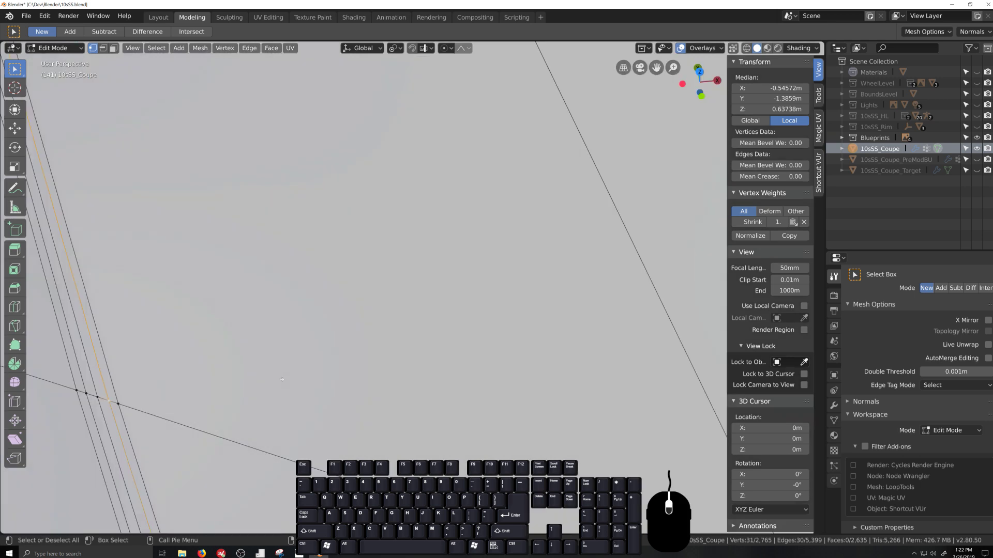
pyautogui.scroll(-5, 463, 386)
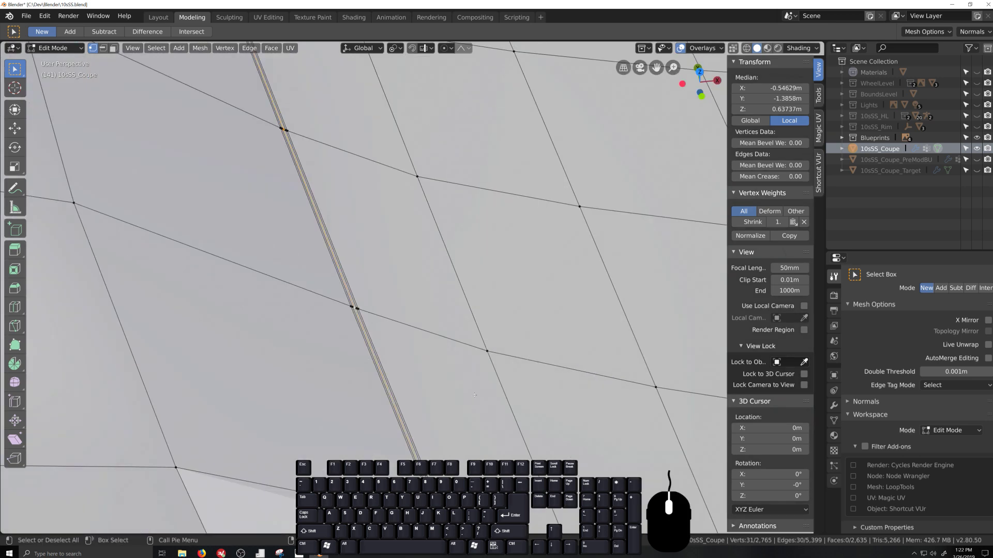
pyautogui.moveTo(463, 385); pyautogui.dragTo(460, 362, button='middle')
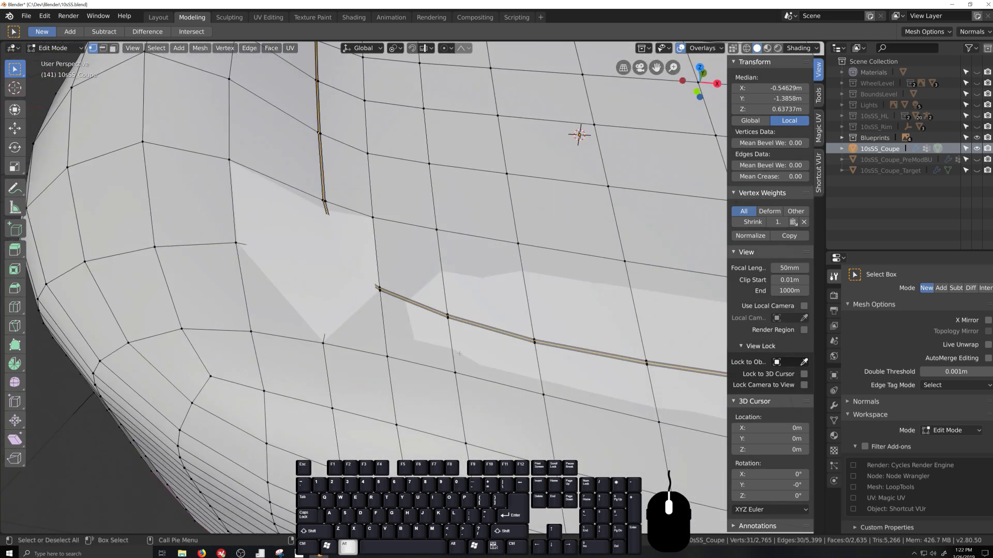
pyautogui.hotkey('alt', 's')
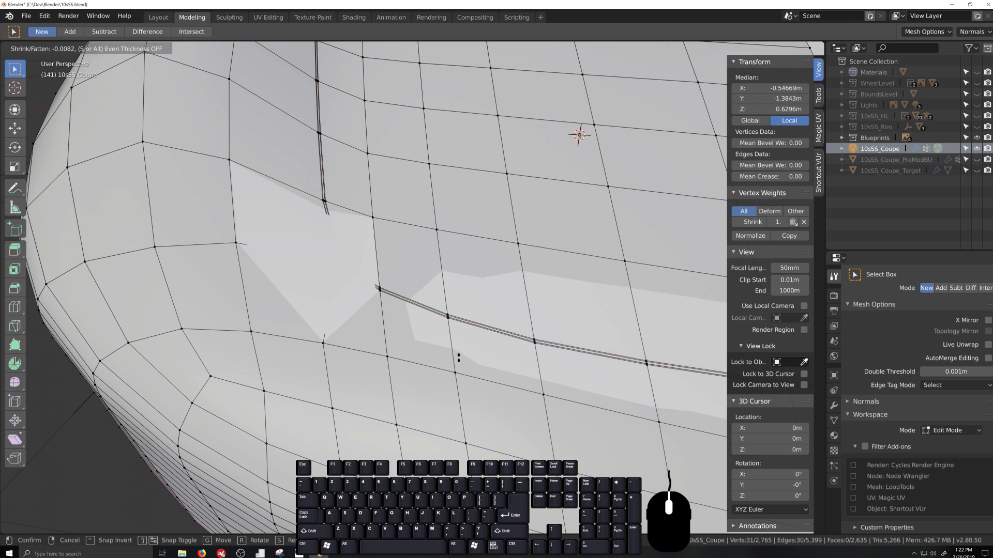
pyautogui.click(458, 357)
pyautogui.click(833, 420)
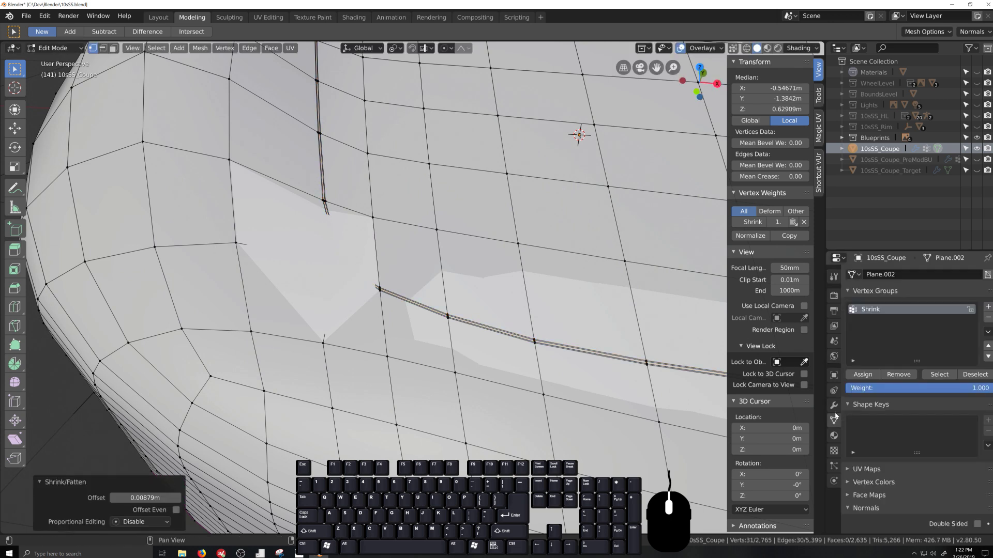
pyautogui.scroll(-5, 536, 379)
pyautogui.press('Tab')
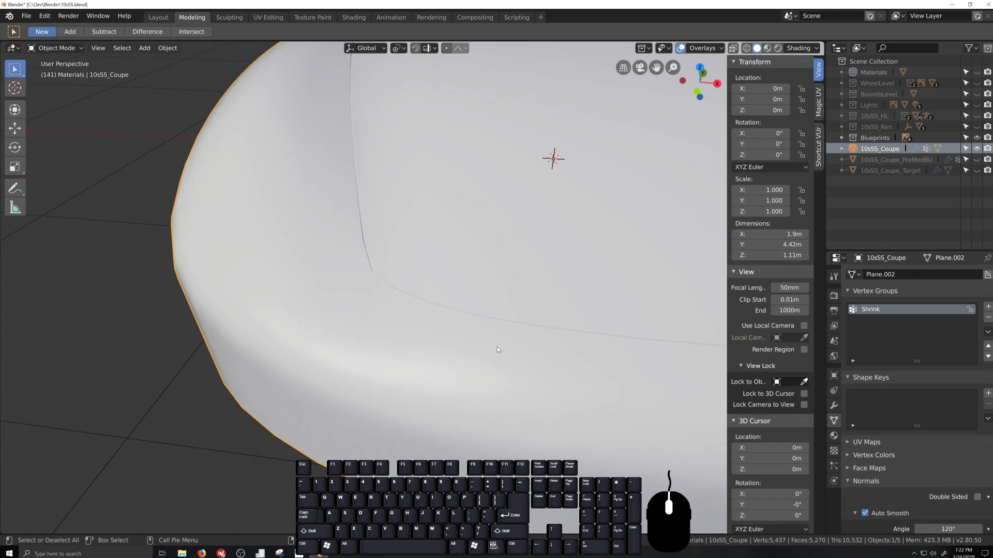
pyautogui.moveTo(482, 321); pyautogui.dragTo(394, 416, button='middle')
# Undo the centre loop's inward shrink and its selection on the hood line.
pyautogui.press('Tab')
pyautogui.hotkey('ctrl', 'z')
pyautogui.hotkey('ctrl', 'z')
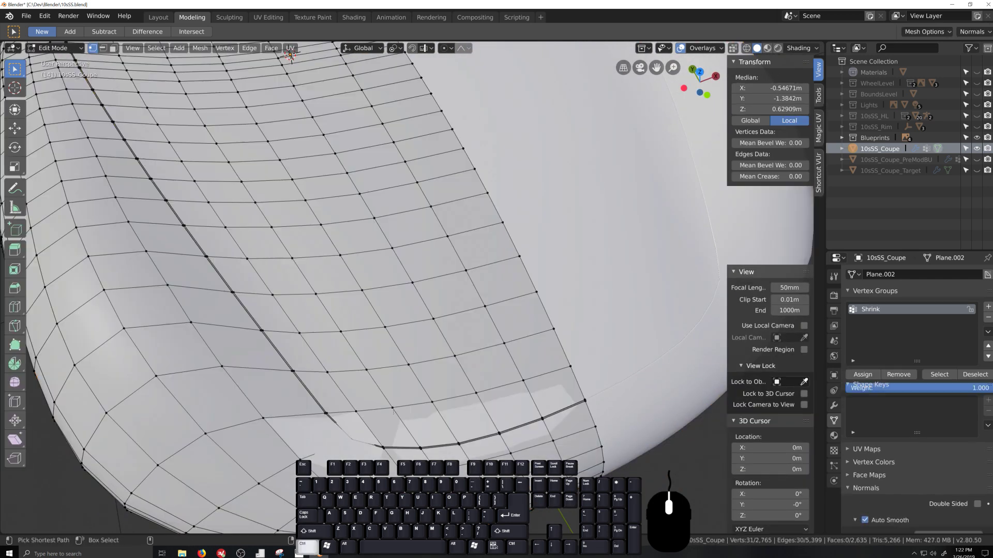
pyautogui.hotkey('ctrl', 'z')
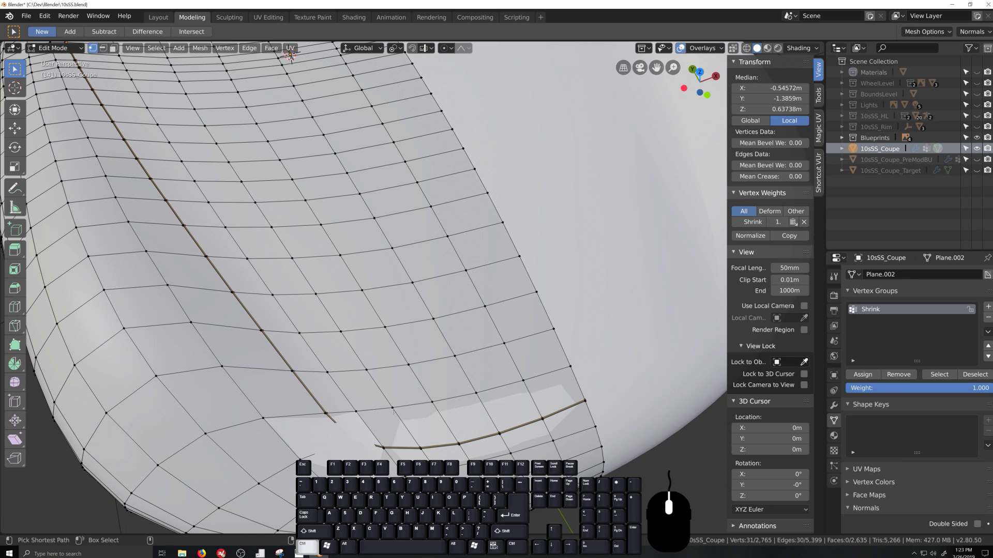
pyautogui.hotkey('ctrl', 'z')
pyautogui.scroll(-1, 367, 403)
pyautogui.moveTo(367, 403); pyautogui.dragTo(359, 407, button='middle')
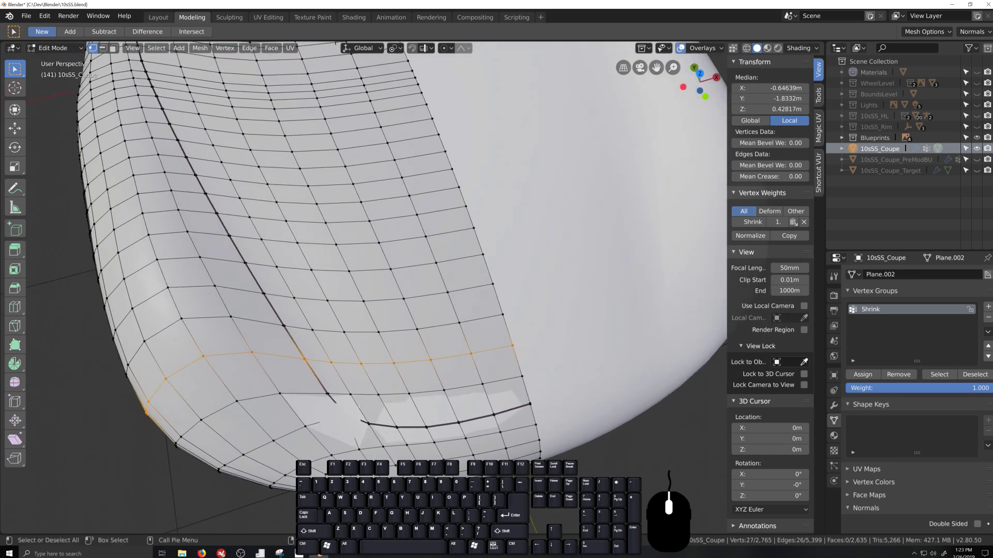
# Select the centre edge loop of the bevelled hood line and grow the selection twice to cover the full bevel strip.
pyautogui.press('Tab')
pyautogui.press('Tab')
pyautogui.scroll(-2, 359, 407)
pyautogui.scroll(4, 357, 406)
pyautogui.keyDown('shift'); pyautogui.moveTo(280, 400); pyautogui.dragTo(465, 348, button='middle'); pyautogui.keyUp('shift')
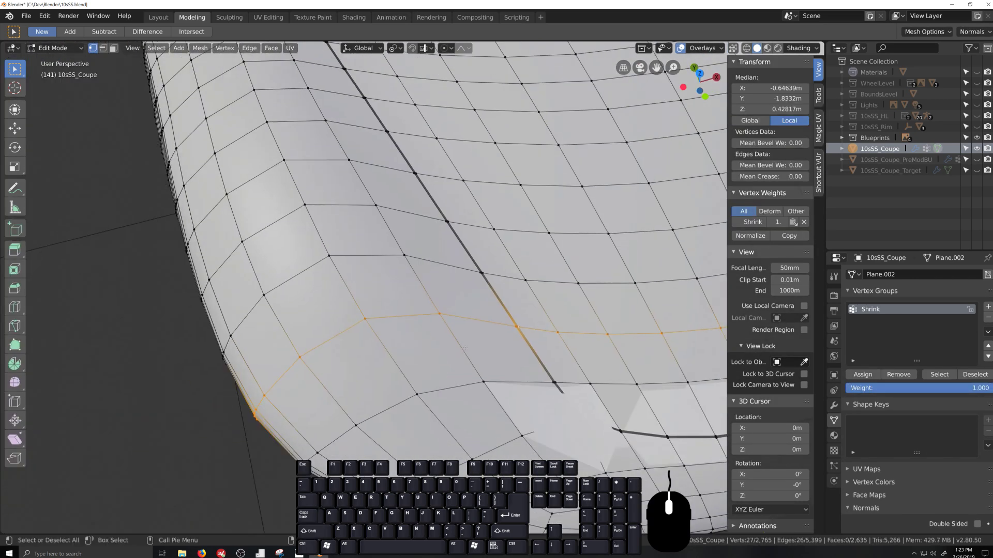
pyautogui.scroll(5, 465, 348)
pyautogui.scroll(-2, 615, 339)
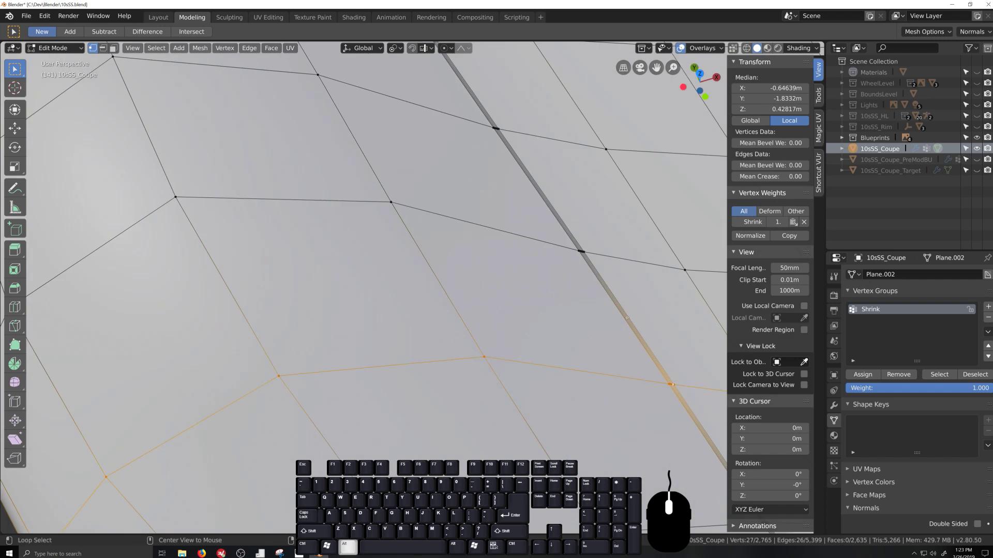
pyautogui.keyDown('alt'); pyautogui.click(627, 318); pyautogui.keyUp('alt')
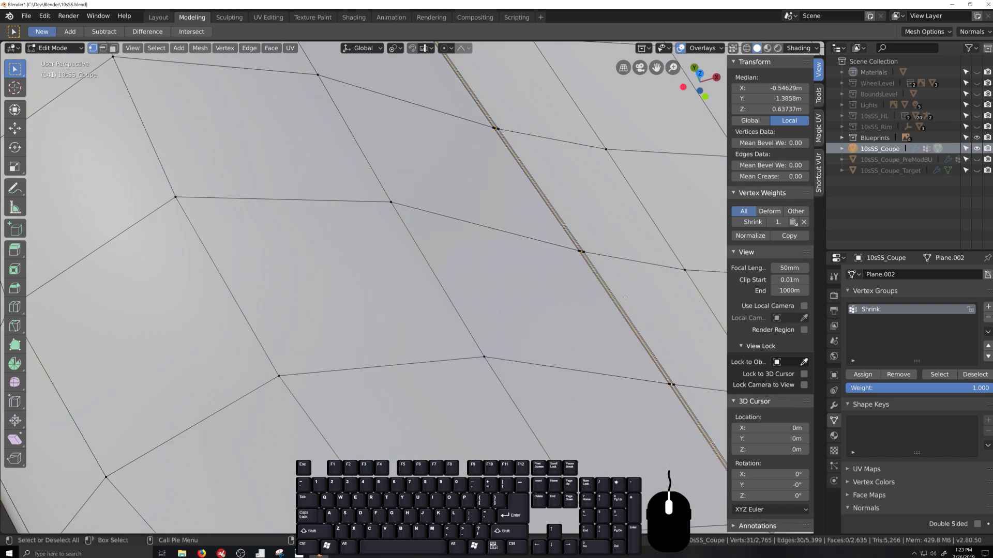
pyautogui.press('ctrl+KP_Add')
pyautogui.press('ctrl+KP_Add')
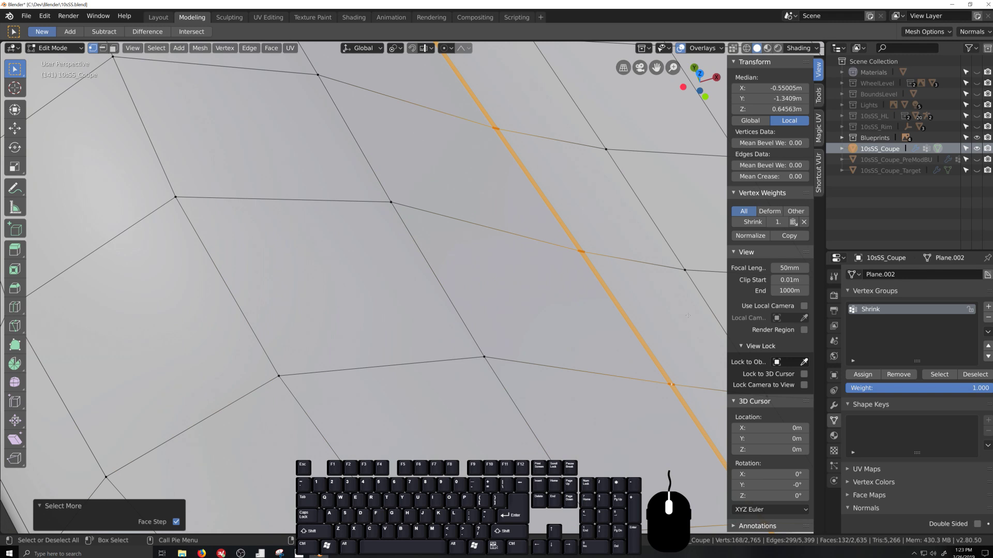
# Deselect the stray faces around the hood's rear corner at the windshield base with Circle Select.
pyautogui.click(834, 435)
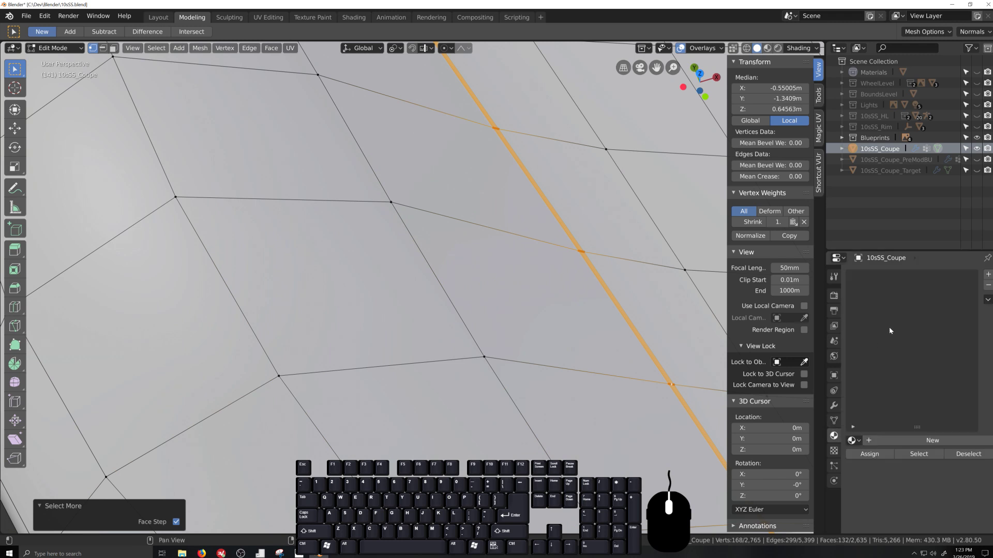
pyautogui.scroll(-12, 456, 273)
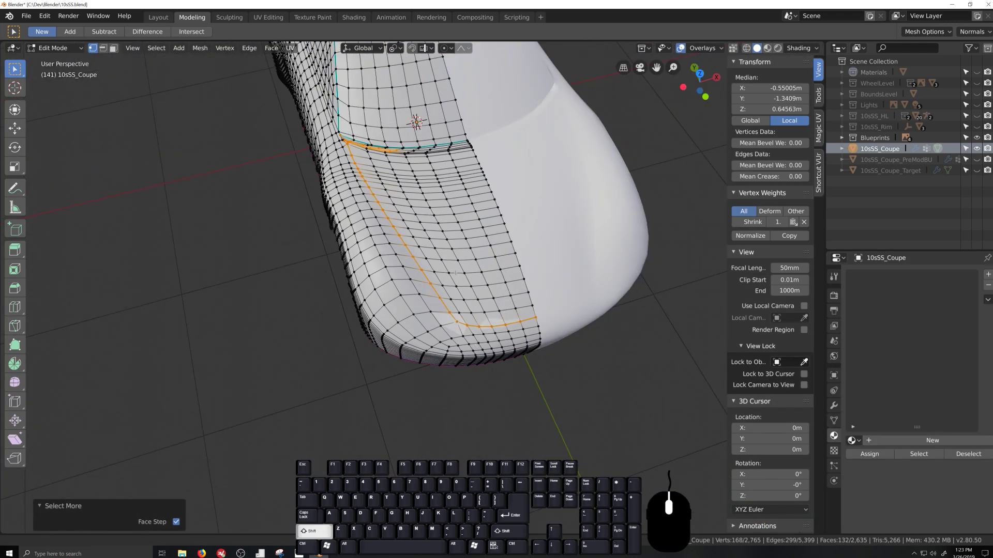
pyautogui.scroll(12, 456, 273)
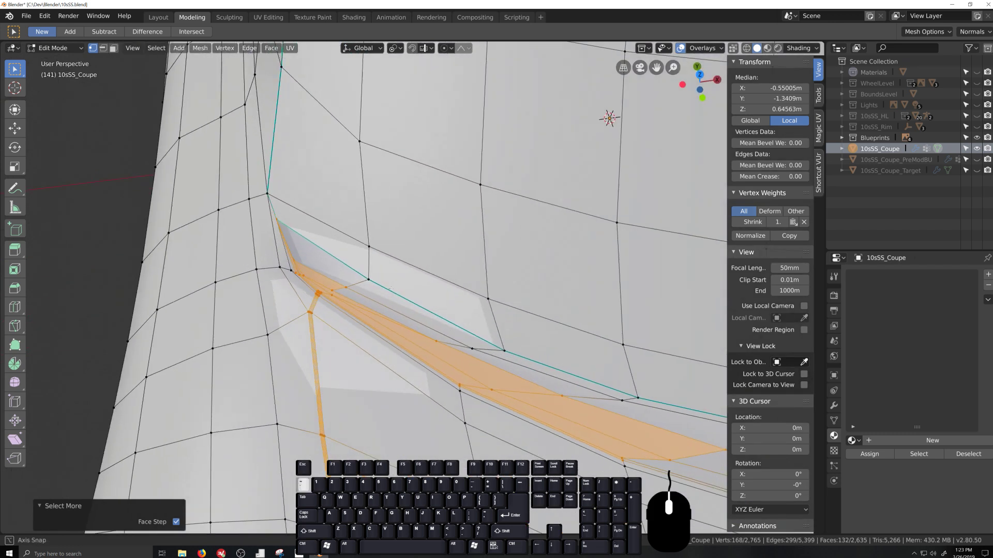
pyautogui.moveTo(390, 290); pyautogui.dragTo(359, 229, button='middle')
pyautogui.press('c')
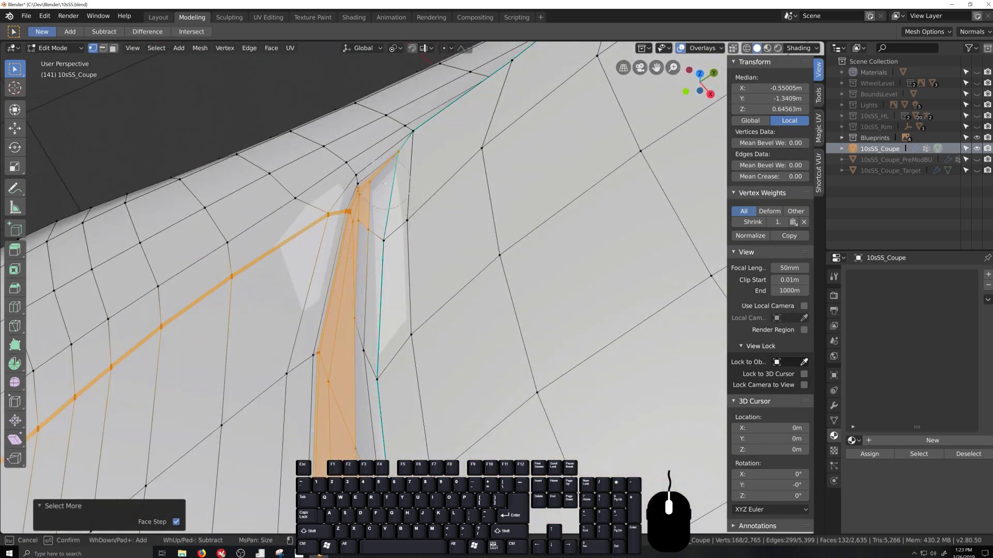
pyautogui.keyDown('shift'); pyautogui.moveTo(384, 183); pyautogui.dragTo(393, 160); pyautogui.keyUp('shift')
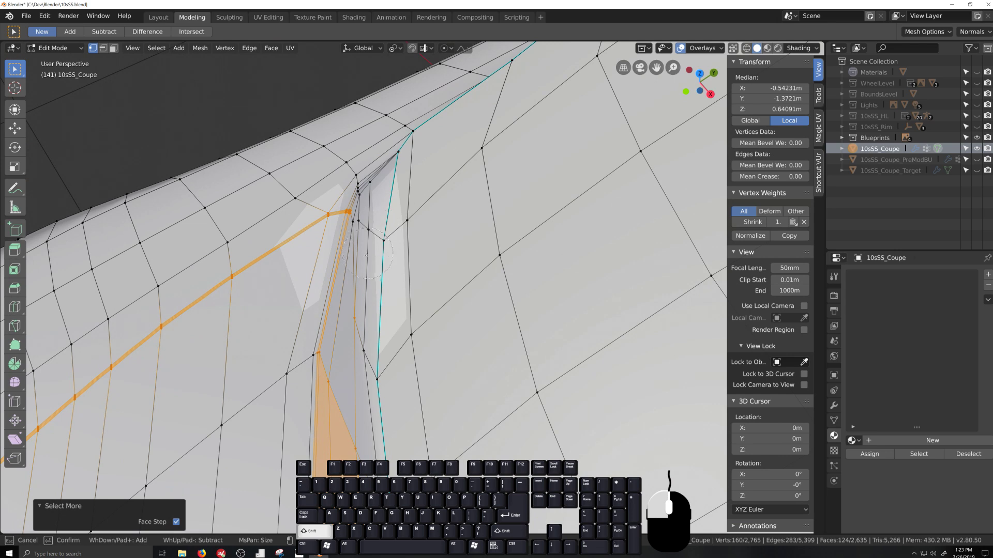
pyautogui.keyDown('shift'); pyautogui.moveTo(366, 253); pyautogui.dragTo(331, 360); pyautogui.keyUp('shift')
pyautogui.rightClick(368, 476)
pyautogui.press('c')
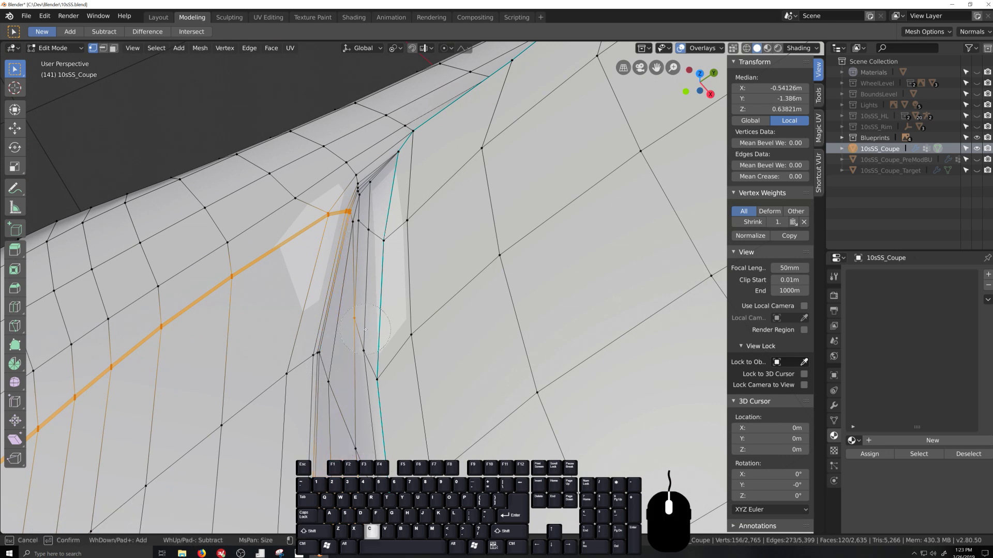
pyautogui.keyDown('shift'); pyautogui.click(354, 320); pyautogui.keyUp('shift')
pyautogui.rightClick(352, 336)
# Deselect the remaining vertices farther along the windshield base so only the hood line strip stays selected.
pyautogui.scroll(-4, 344, 385)
pyautogui.hotkey('shift', '`')
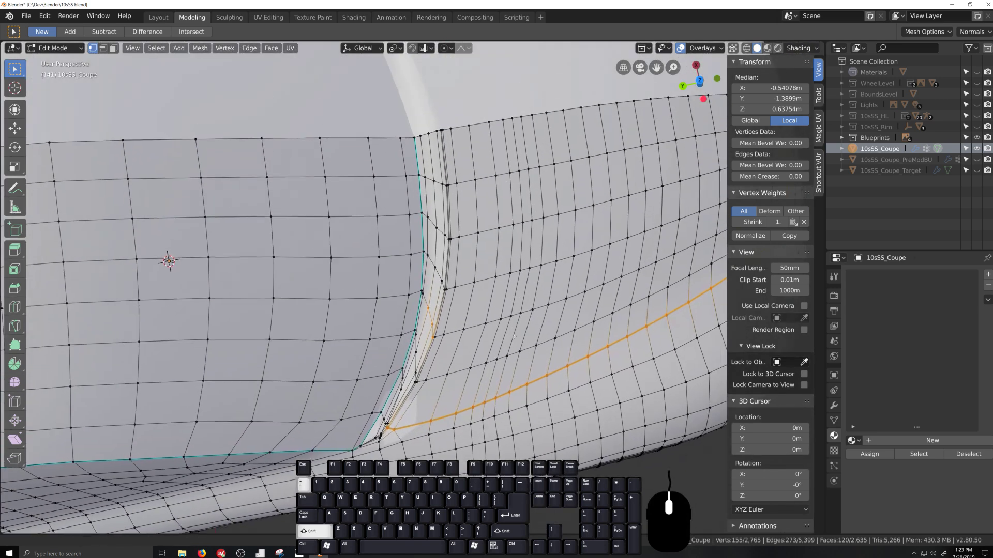
pyautogui.scroll(1, 497, 339)
pyautogui.moveTo(437, 366); pyautogui.dragTo(431, 328, button='middle')
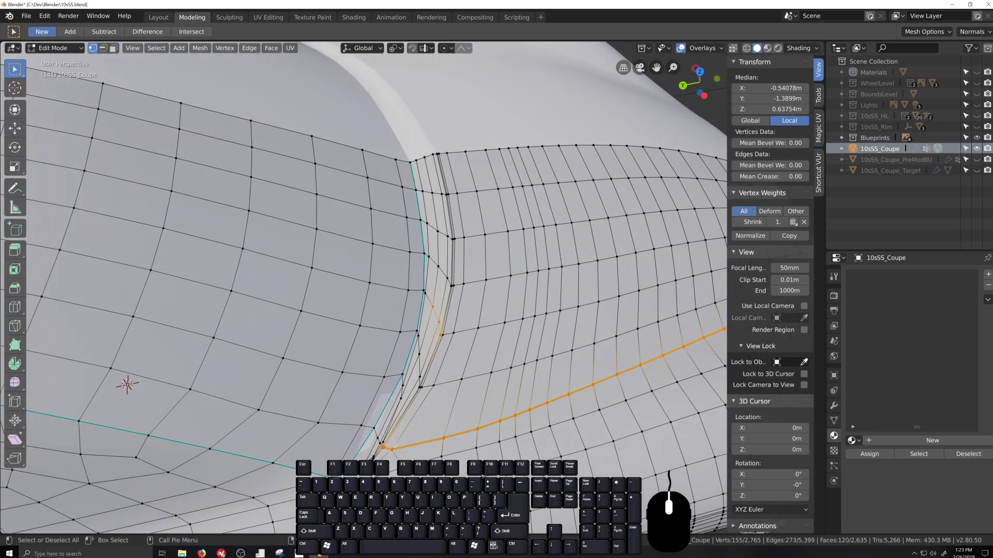
pyautogui.press('c')
pyautogui.keyDown('shift'); pyautogui.moveTo(434, 309); pyautogui.dragTo(440, 340); pyautogui.keyUp('shift')
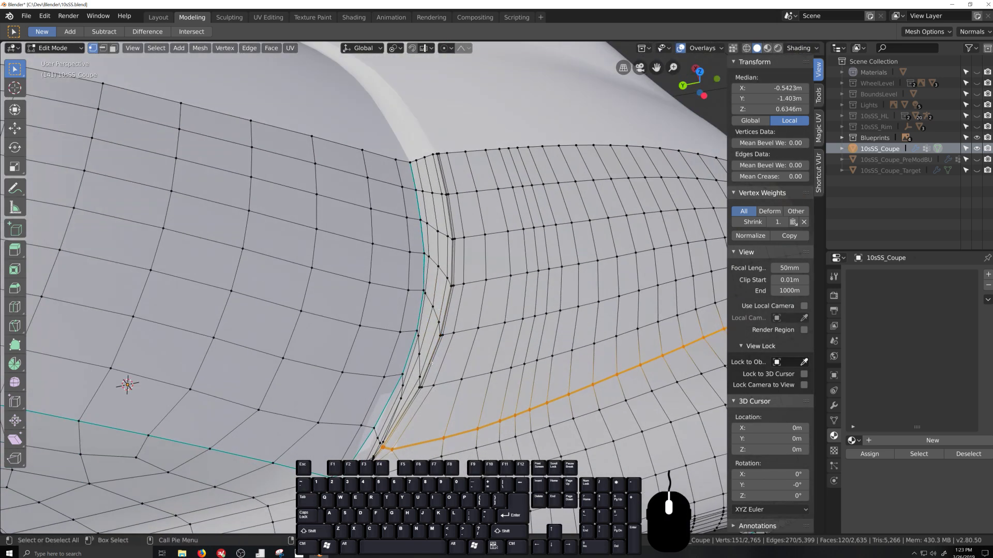
pyautogui.rightClick(444, 357)
# Examine the selected hood line strip from the windshield base to the front centreline for stray or missing geometry.
pyautogui.scroll(-3, 459, 396)
pyautogui.hotkey('shift', '`')
pyautogui.scroll(-1, 542, 336)
pyautogui.scroll(4, 529, 370)
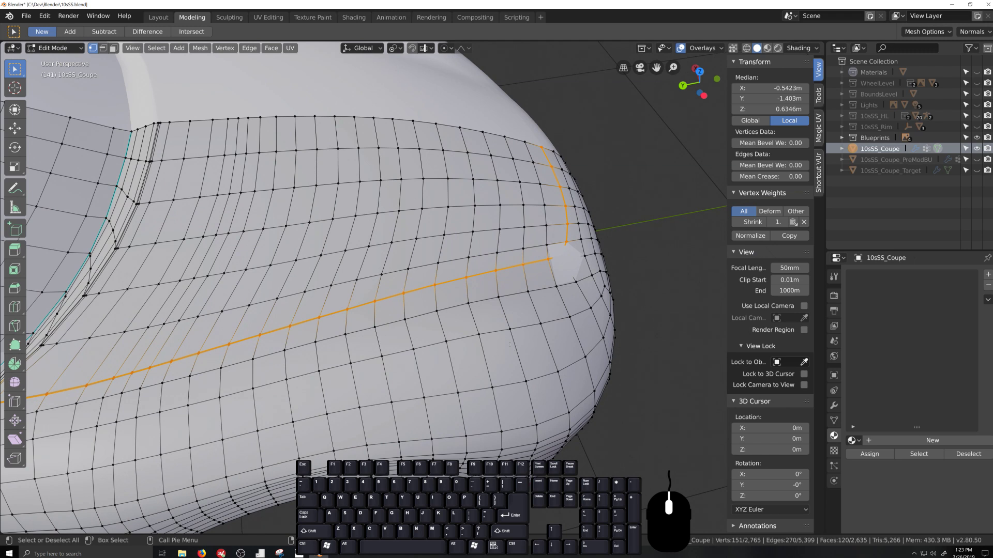
pyautogui.scroll(-1, 509, 344)
pyautogui.press('`')
pyautogui.hotkey('shift', '`')
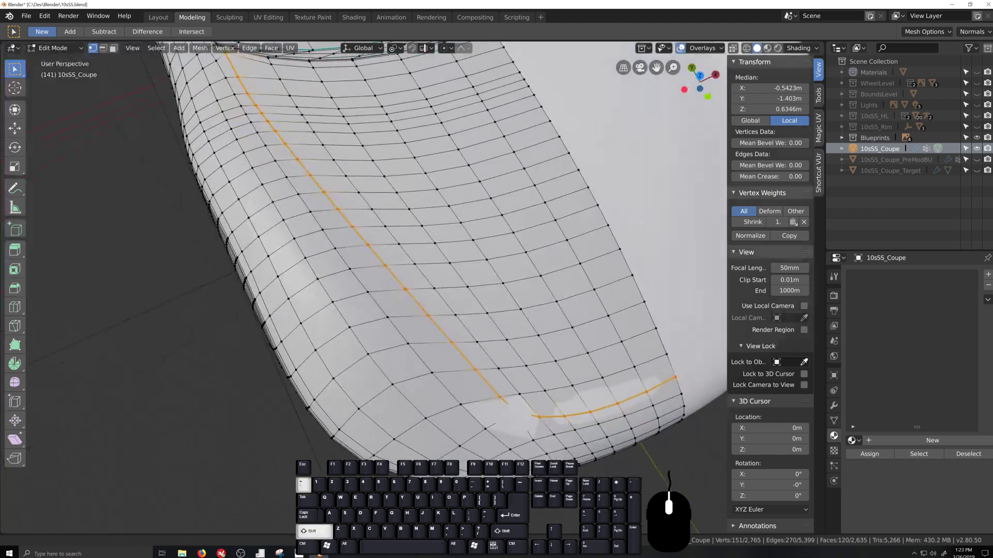
pyautogui.scroll(3, 412, 316)
pyautogui.press('`')
pyautogui.scroll(4, 415, 403)
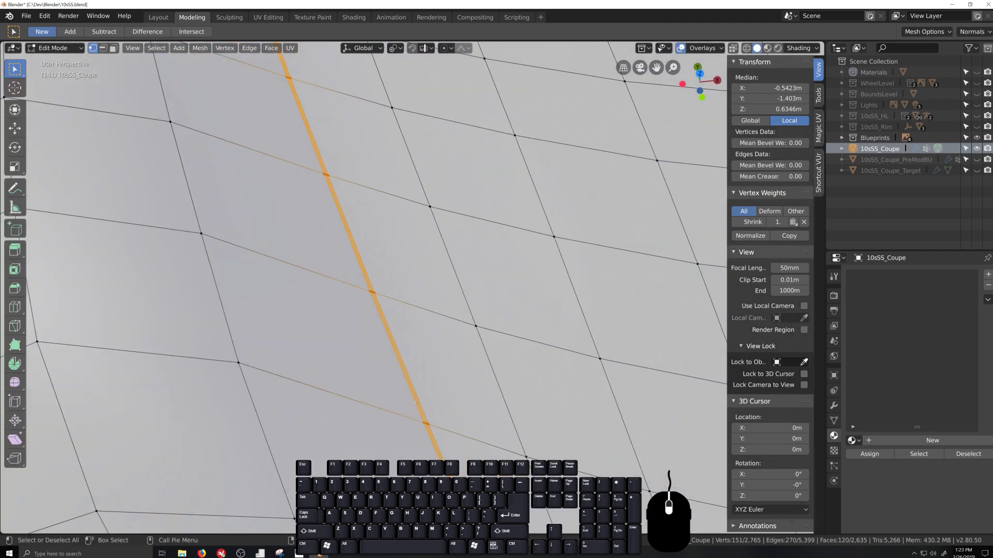
pyautogui.hotkey('shift', '`')
pyautogui.scroll(3, 463, 335)
pyautogui.press('`')
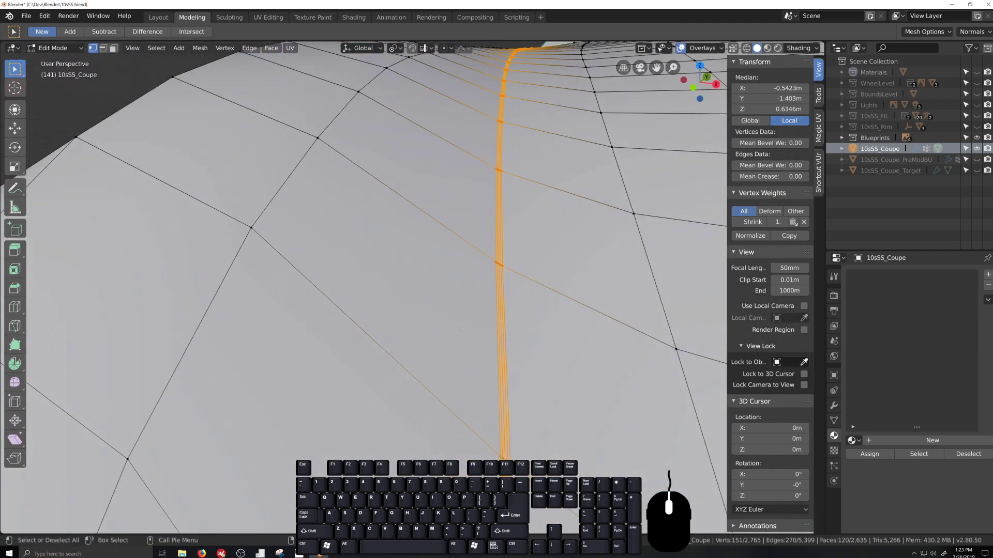
pyautogui.scroll(1, 461, 330)
pyautogui.press('`')
pyautogui.hotkey('shift', '`')
pyautogui.scroll(2, 458, 236)
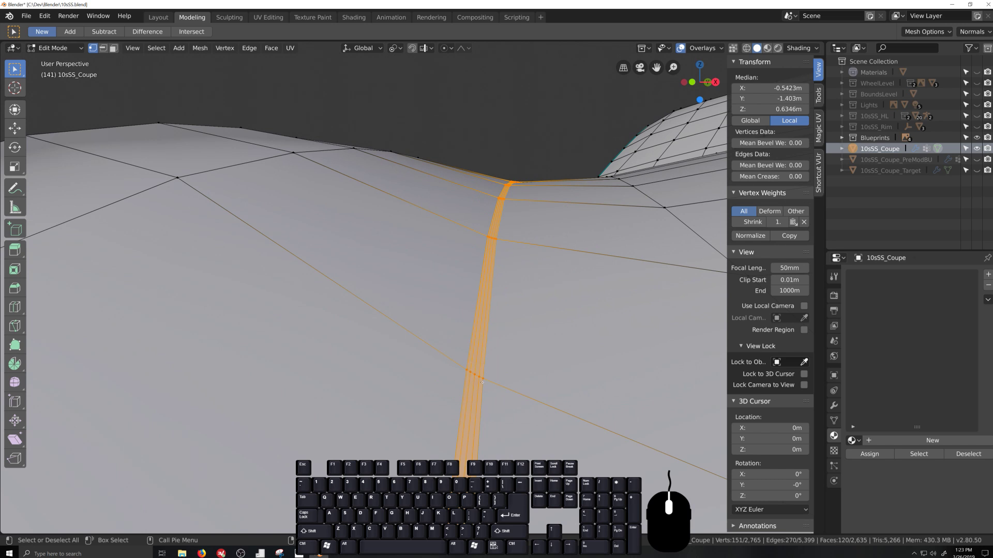
# Try placing a duplicate of the selected hood strip below the body surface, and discard both it and the strip's move.
pyautogui.moveTo(482, 382); pyautogui.dragTo(444, 352, button='middle')
pyautogui.moveTo(482, 390); pyautogui.dragTo(486, 376, button='middle')
pyautogui.hotkey('shift', 'd')
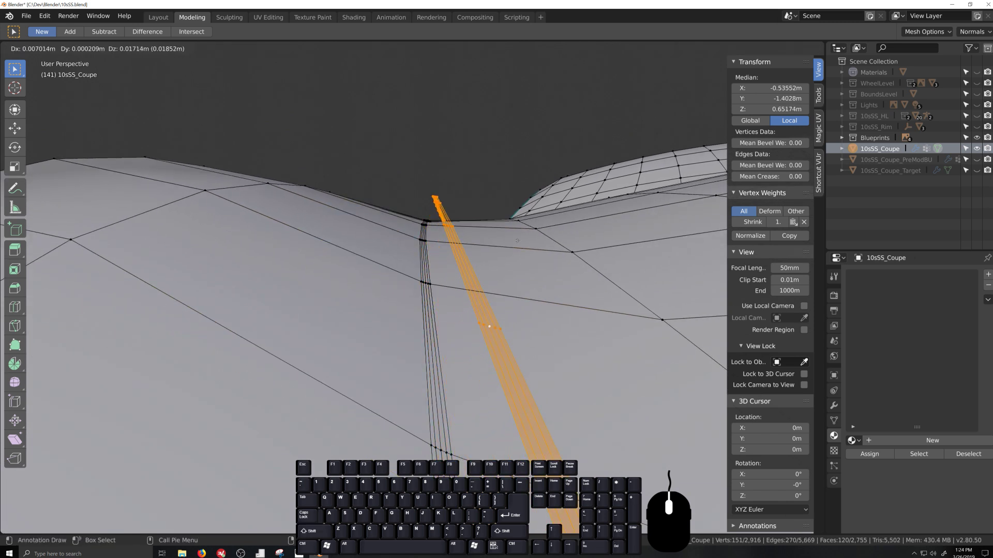
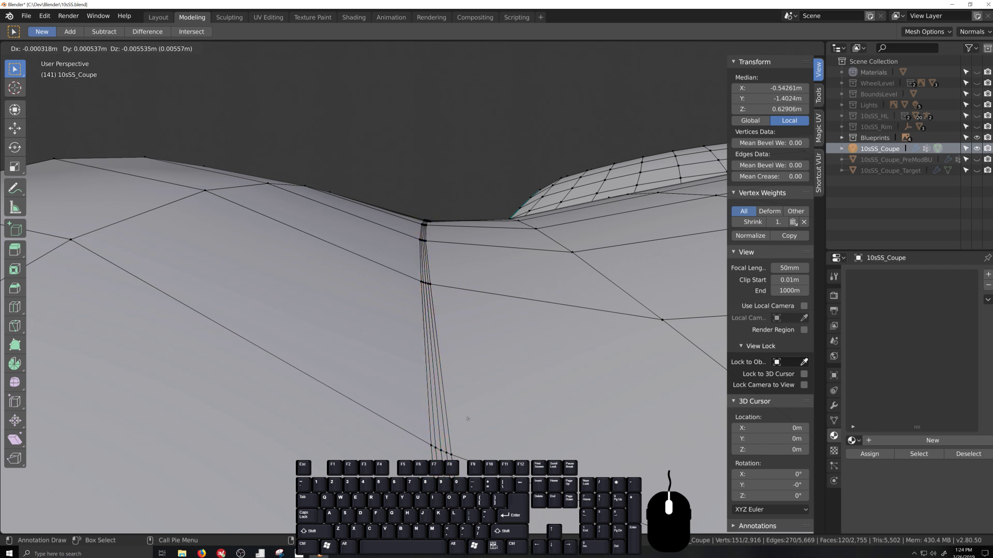
pyautogui.click(480, 314)
pyautogui.hotkey('ctrl', 'z')
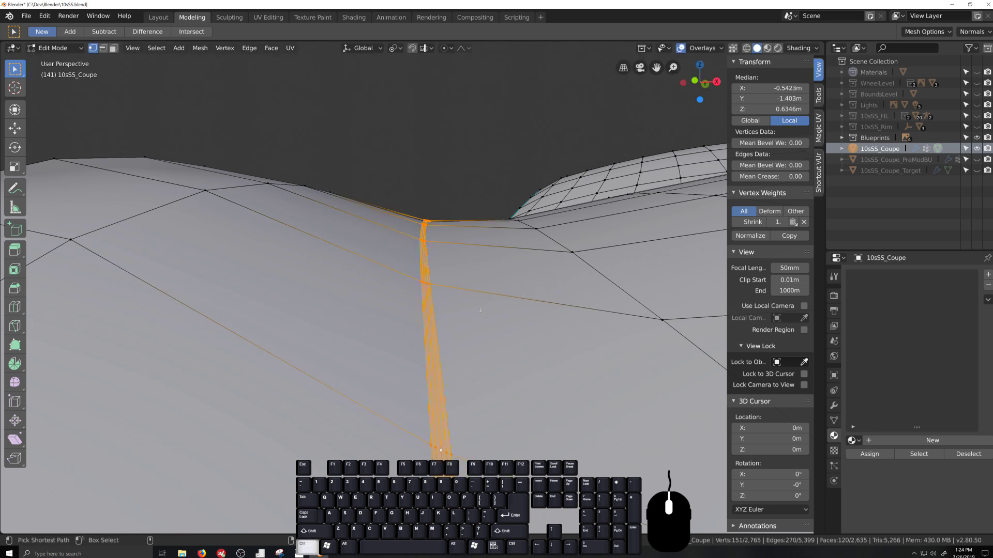
pyautogui.scroll(-2, 479, 310)
pyautogui.press('g')
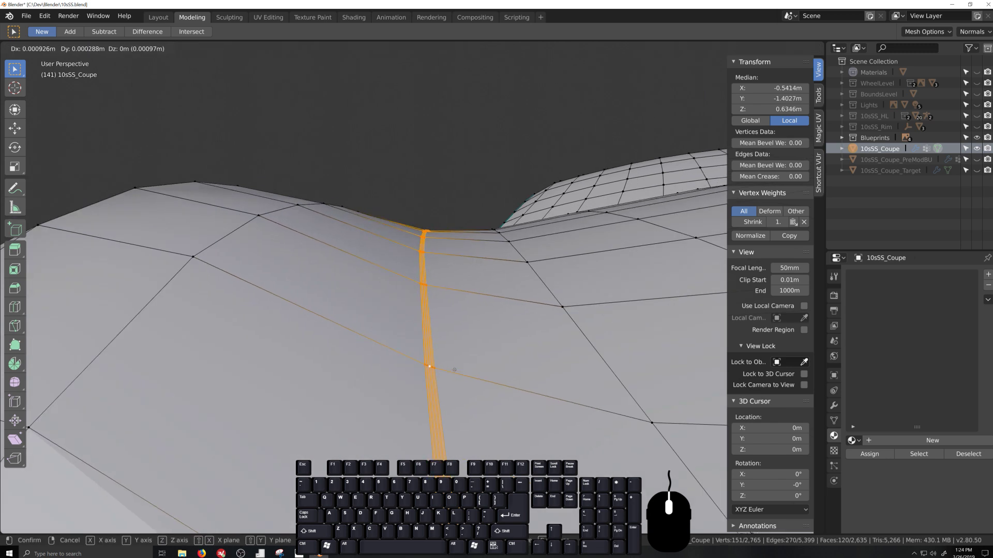
pyautogui.rightClick(443, 387)
# Add two empty material slots to the coupe body.
pyautogui.scroll(-3, 443, 387)
pyautogui.scroll(-4, 443, 386)
pyautogui.moveTo(443, 386); pyautogui.dragTo(473, 446, button='middle')
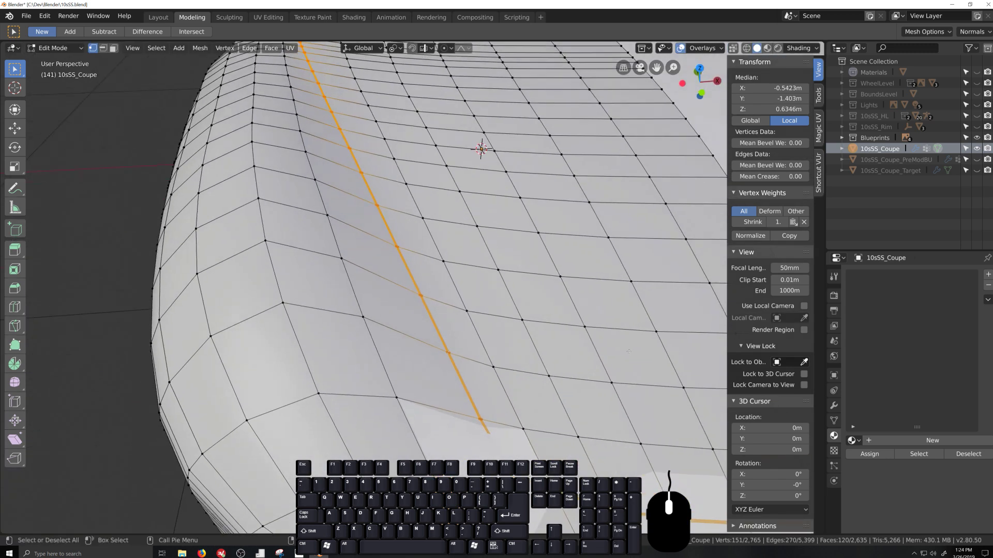
pyautogui.click(987, 275)
pyautogui.click(988, 274)
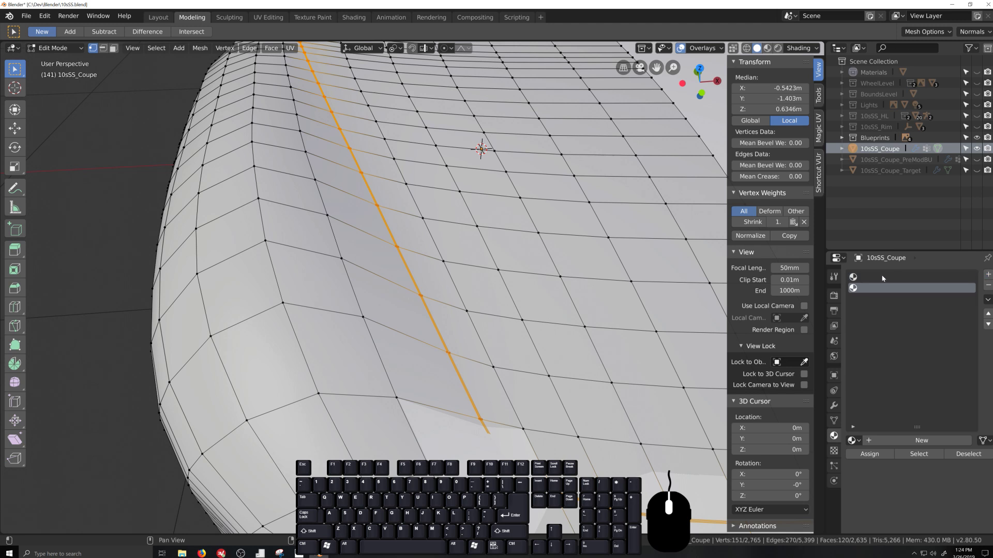
# Put the existing Paint material into the coupe body's first material slot.
pyautogui.click(910, 277)
pyautogui.click(853, 441)
pyautogui.write('p')
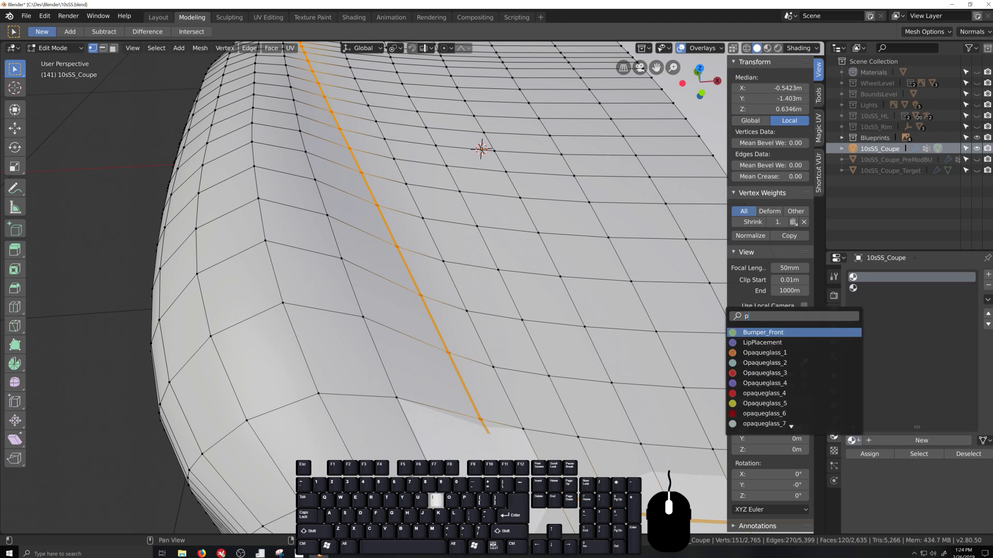
pyautogui.write('aint')
pyautogui.press('Return')
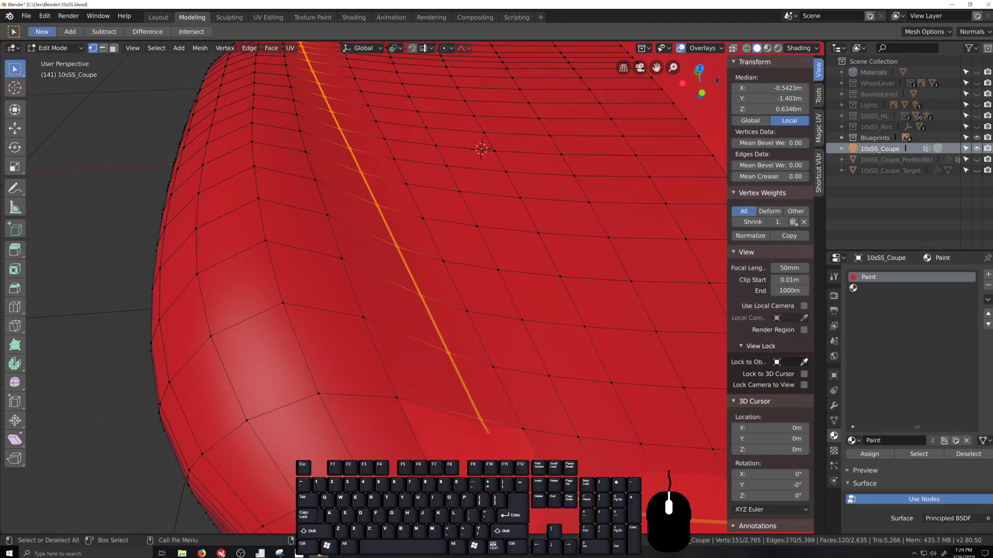
pyautogui.scroll(-4, 443, 384)
pyautogui.moveTo(444, 339); pyautogui.dragTo(490, 352, button='middle')
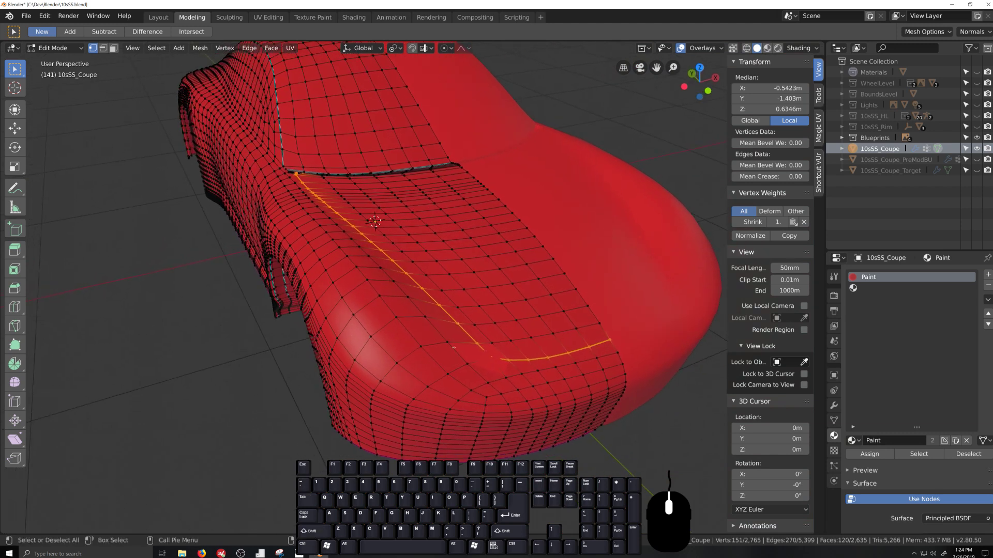
# Put the LipPlacement material into the second slot and assign it to the selected hood line strip.
pyautogui.click(892, 288)
pyautogui.click(853, 440)
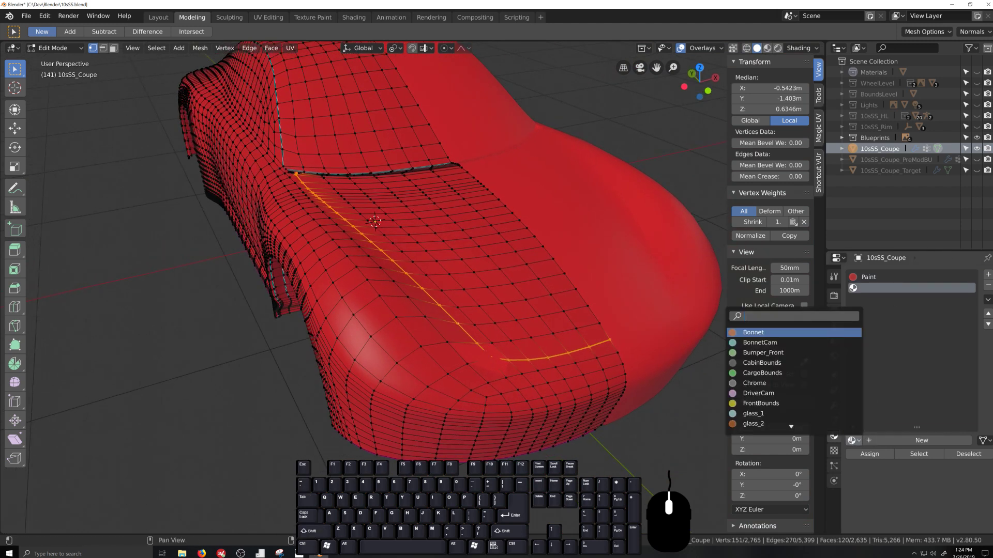
pyautogui.write('lip')
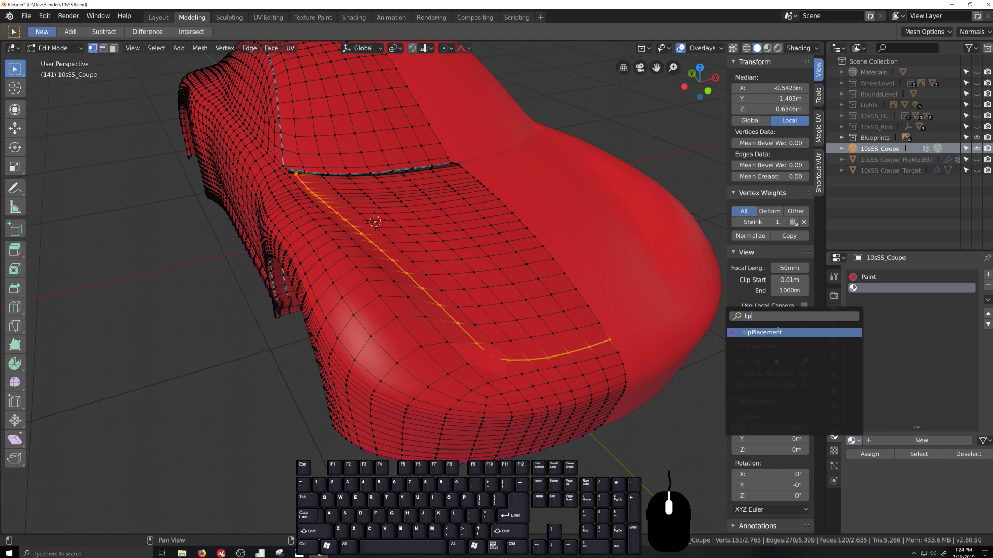
pyautogui.click(778, 332)
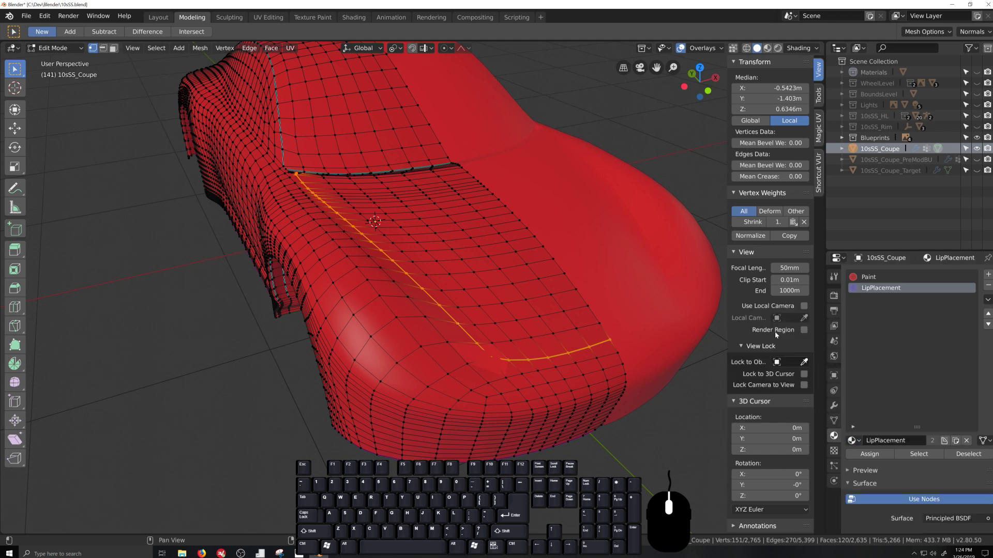
pyautogui.click(882, 458)
pyautogui.press('Tab')
pyautogui.scroll(-1, 509, 381)
pyautogui.moveTo(510, 381); pyautogui.dragTo(461, 370, button='middle')
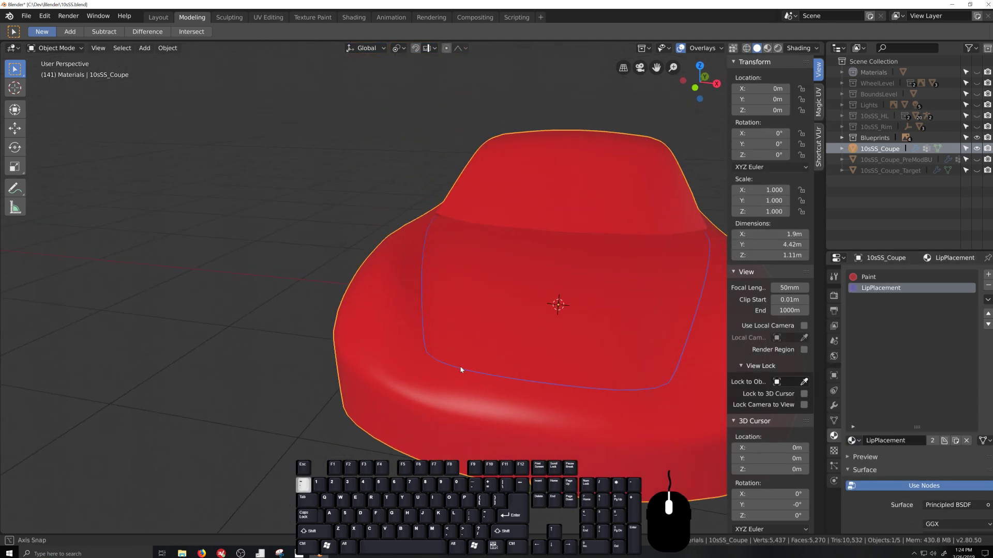
# Slide the stray vertex at the lower centre of the front bumper along X onto the mirror centreline.
pyautogui.keyDown('shift'); pyautogui.moveTo(568, 520); pyautogui.dragTo(525, 380, button='middle'); pyautogui.keyUp('shift')
pyautogui.scroll(2, 519, 421)
pyautogui.press('Tab')
pyautogui.click(540, 397)
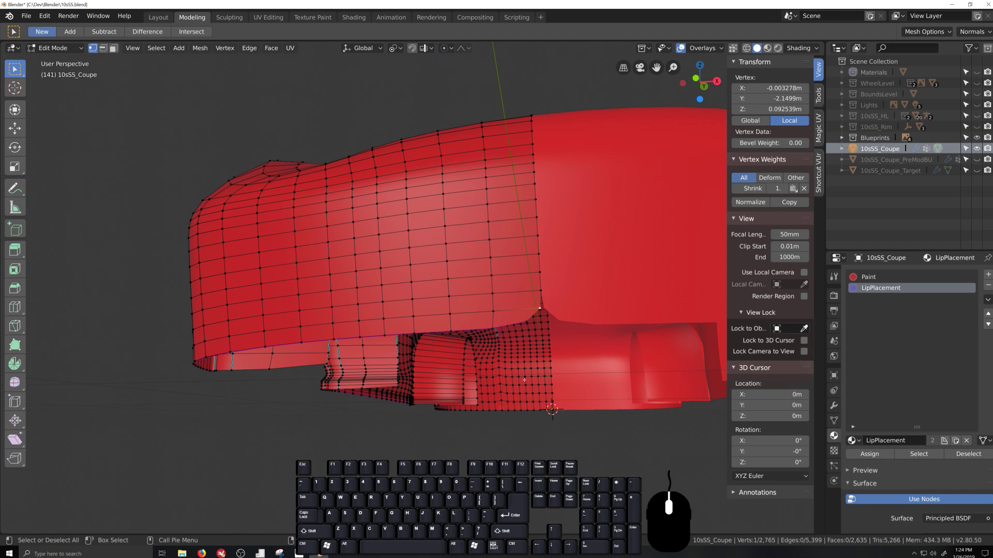
pyautogui.press('KP_1')
pyautogui.scroll(3, 628, 427)
pyautogui.keyDown('shift'); pyautogui.moveTo(628, 427); pyautogui.dragTo(449, 380, button='middle'); pyautogui.keyUp('shift')
pyautogui.scroll(2, 448, 381)
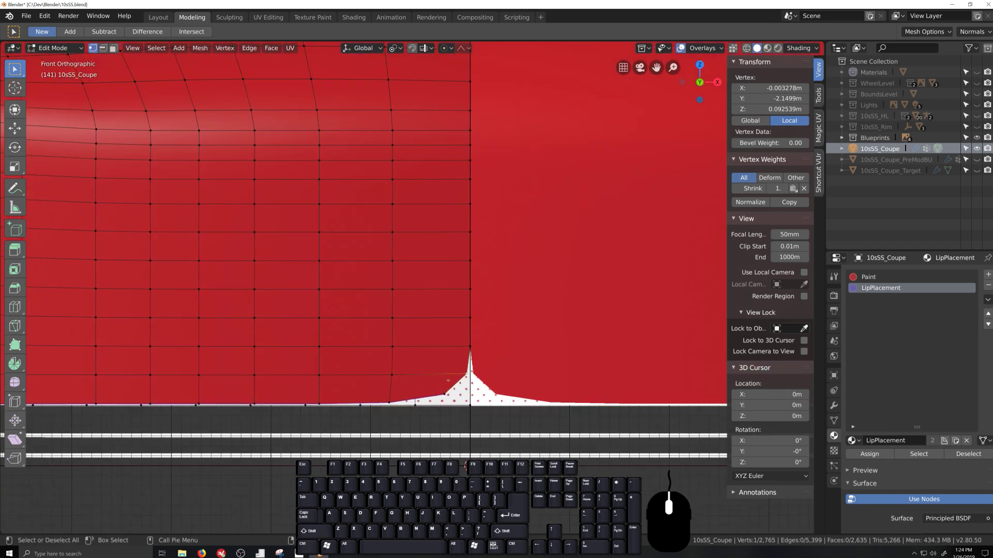
pyautogui.press('g')
pyautogui.press('x')
pyautogui.click(484, 381)
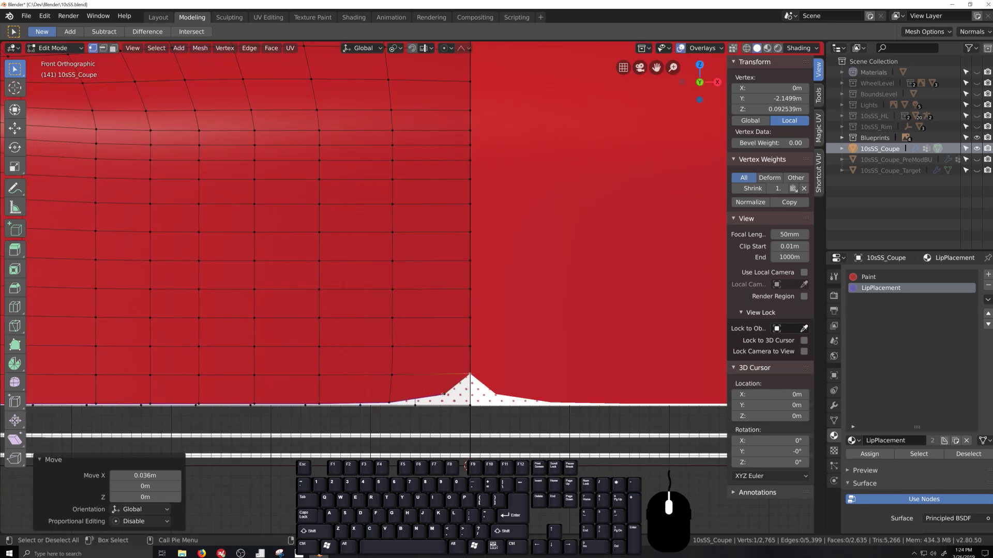
# Slide the adjoining lower vertex of the front bumper gap along X onto the mirror centreline.
pyautogui.click(444, 394)
pyautogui.press('g')
pyautogui.press('x')
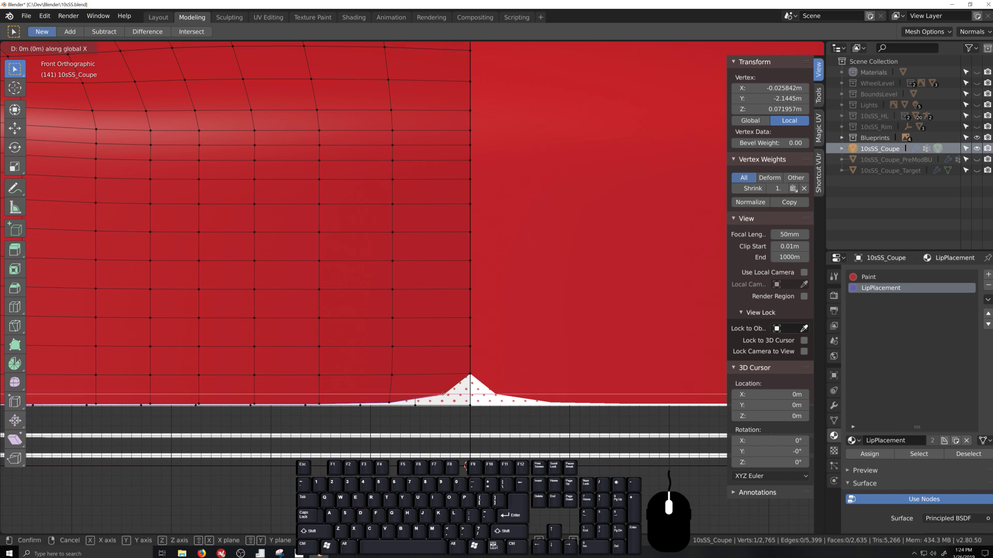
pyautogui.click(573, 401)
# Flatten the three lower bumper edge vertices beside the centreline by scaling them to 0 in Z and Y.
pyautogui.keyDown('shift'); pyautogui.click(395, 401); pyautogui.keyUp('shift')
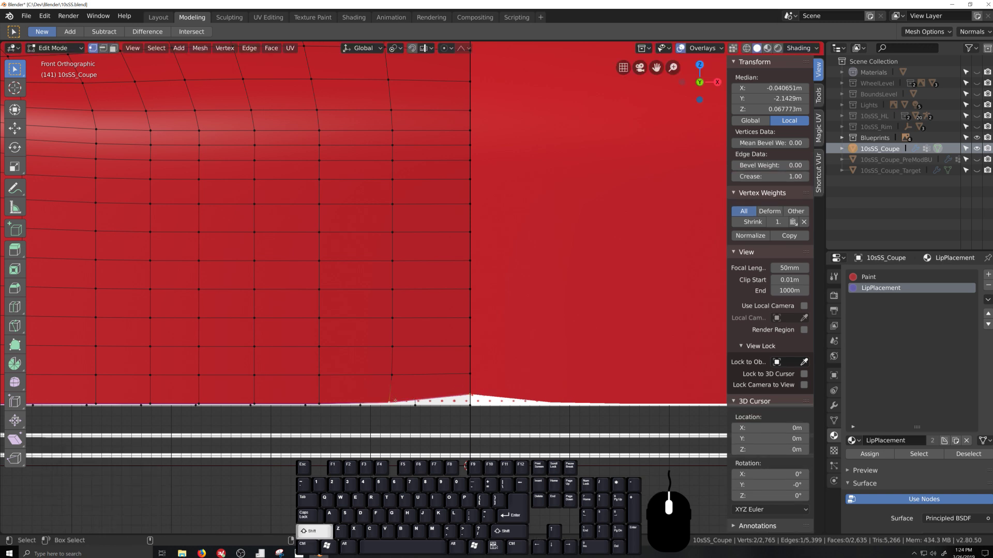
pyautogui.keyDown('shift'); pyautogui.click(333, 398); pyautogui.keyUp('shift')
pyautogui.press('s')
pyautogui.press('z')
pyautogui.press('0')
pyautogui.press('Return')
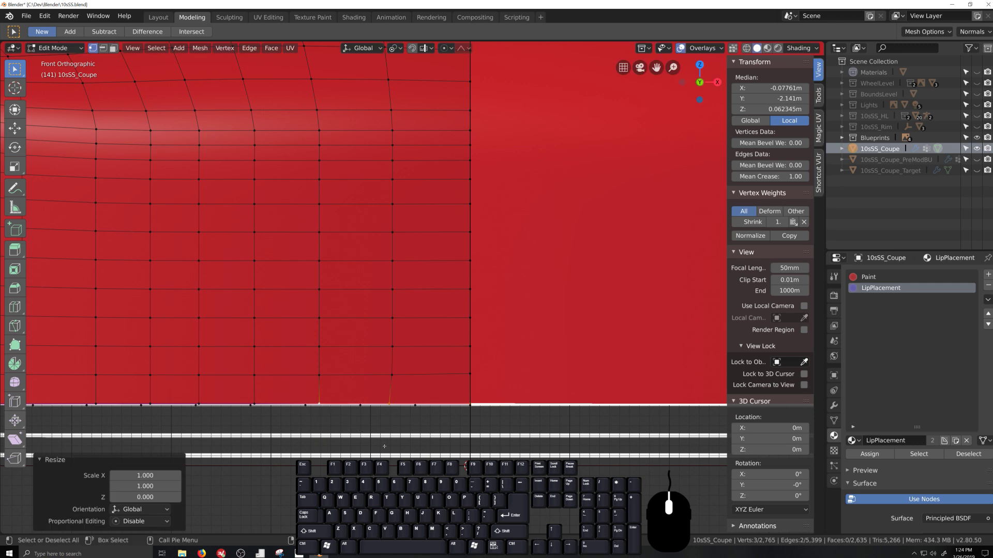
pyautogui.press('s')
pyautogui.press('y')
pyautogui.press('0')
pyautogui.press('Return')
# Examine the hood line where it meets the windshield base, comparing the shaded body with its mesh.
pyautogui.press('Tab')
pyautogui.scroll(-5, 343, 348)
pyautogui.moveTo(376, 351); pyautogui.dragTo(464, 444, button='middle')
pyautogui.press('Tab')
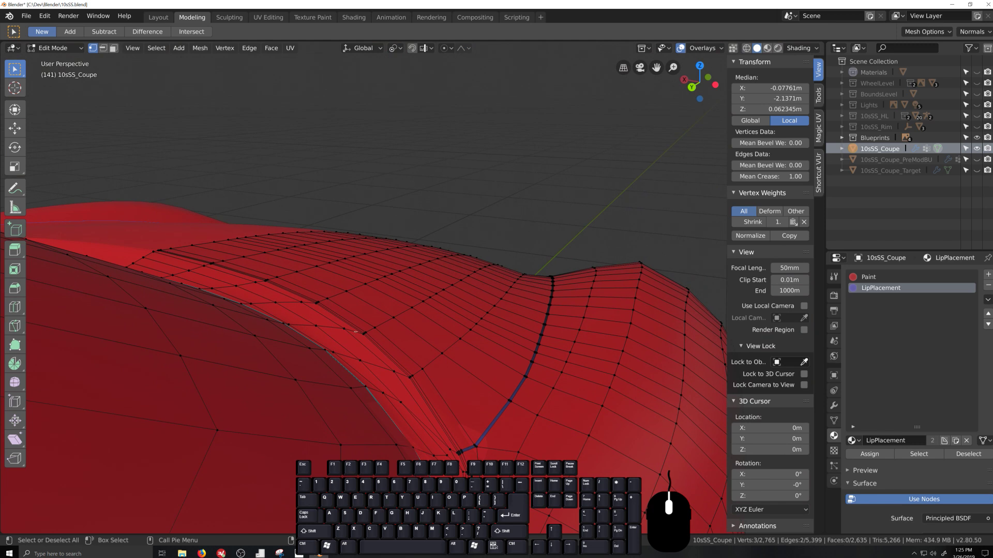
pyautogui.moveTo(464, 443); pyautogui.dragTo(496, 450, button='middle')
pyautogui.press('Tab')
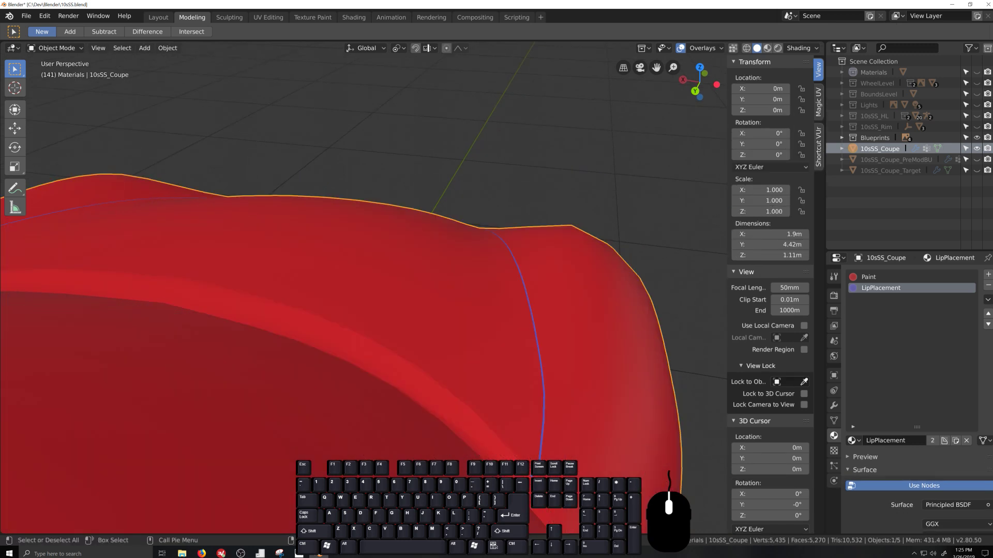
pyautogui.press('Tab')
pyautogui.press('Tab')
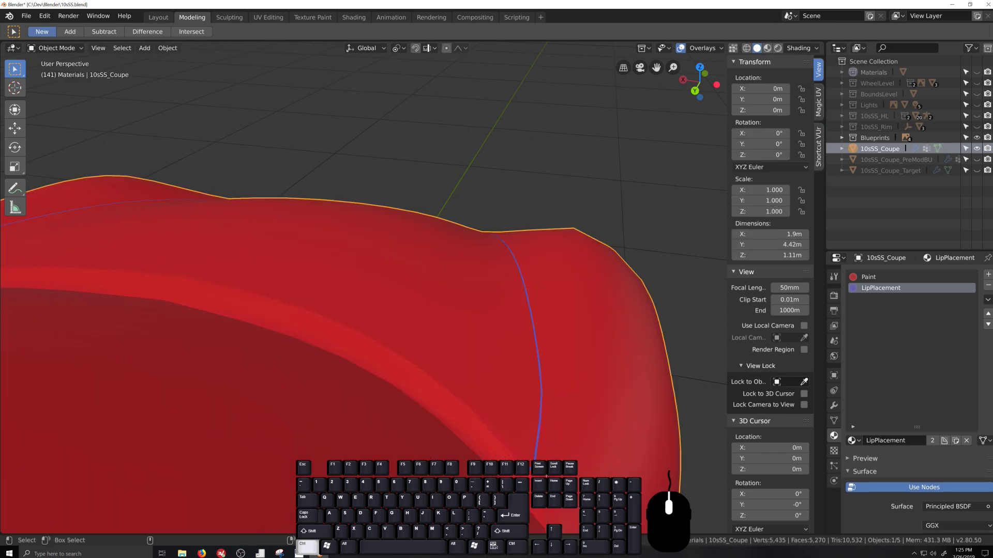
pyautogui.press('Tab')
pyautogui.press('Tab')
pyautogui.press('Tab')
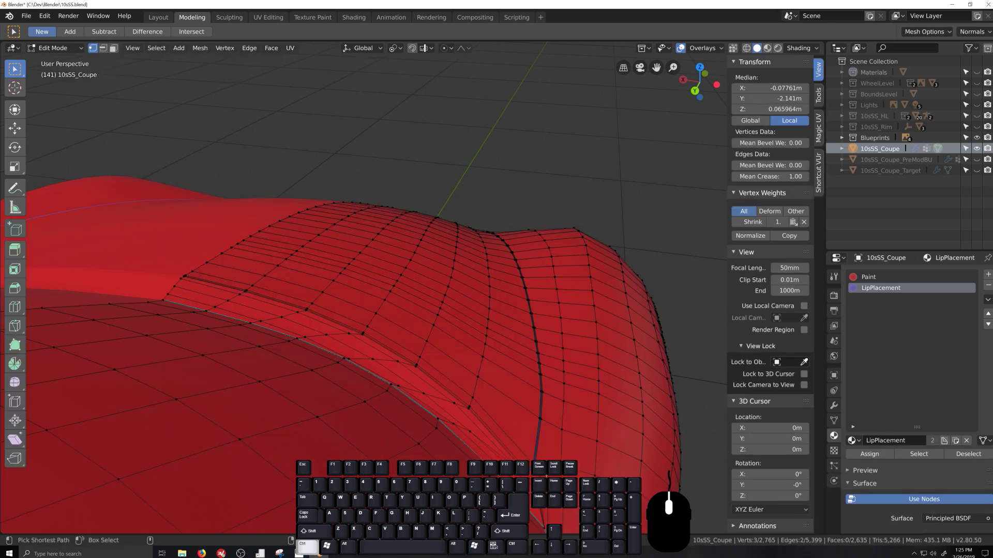
# Undo the bumper edits, material assignments and hood line bevel, back to the single unbevelled hood edge line.
pyautogui.hotkey('ctrl', 'z')
pyautogui.hotkey('ctrl', 'z')
pyautogui.hotkey('ctrl', 'z')
pyautogui.hotkey('ctrl', 'z')
pyautogui.hotkey('ctrl', 'z')
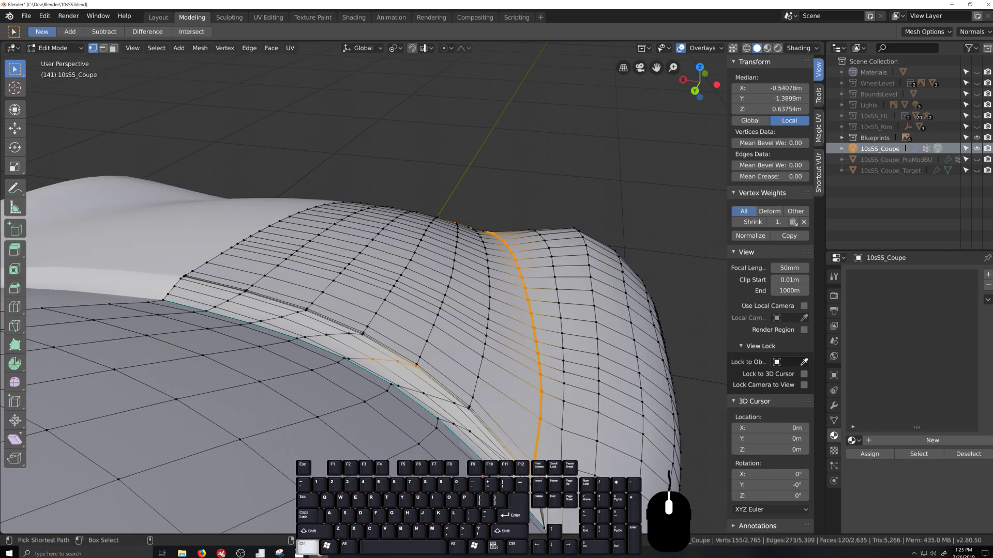
pyautogui.hotkey('ctrl', 'z')
pyautogui.hotkey('ctrl', 'z')
pyautogui.hotkey('ctrl', 'z')
pyautogui.hotkey('ctrl', 'z')
pyautogui.hotkey('ctrl', 'z')
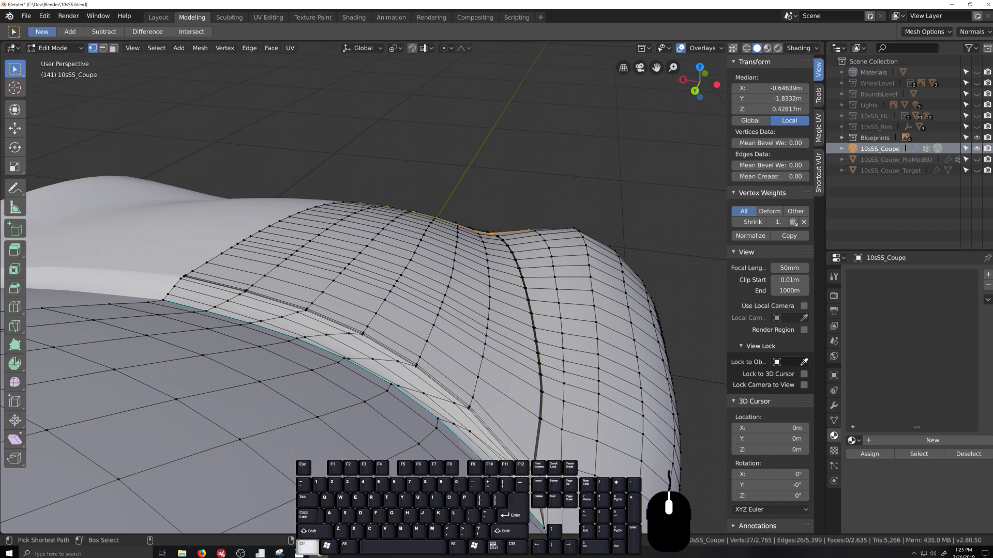
pyautogui.hotkey('ctrl', 'z')
pyautogui.hotkey('ctrl', 'z')
pyautogui.hotkey('ctrl', 'z')
pyautogui.hotkey('ctrl', 'z')
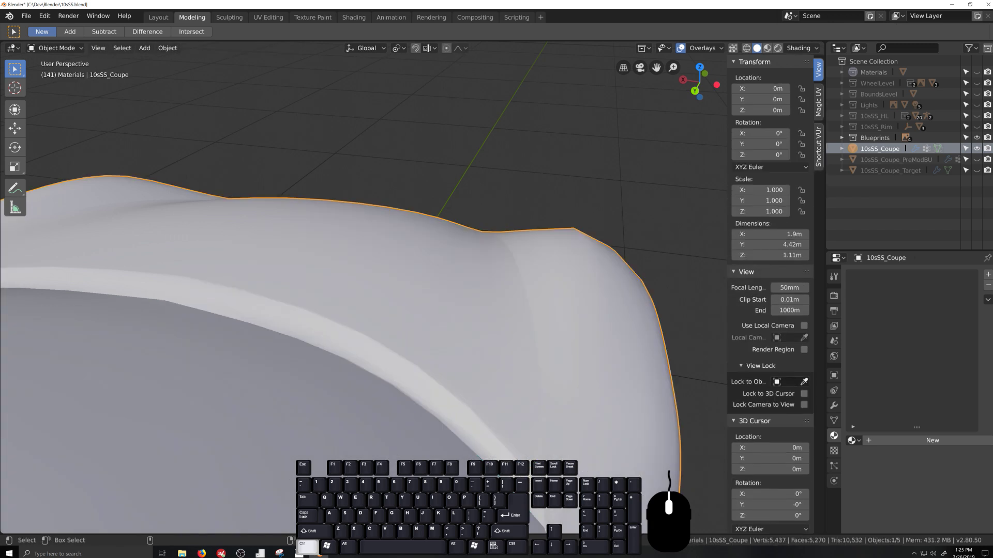
# Merge the three close vertices just outboard of the hood line's windshield end into the last selected, middle one.
pyautogui.scroll(5, 362, 290)
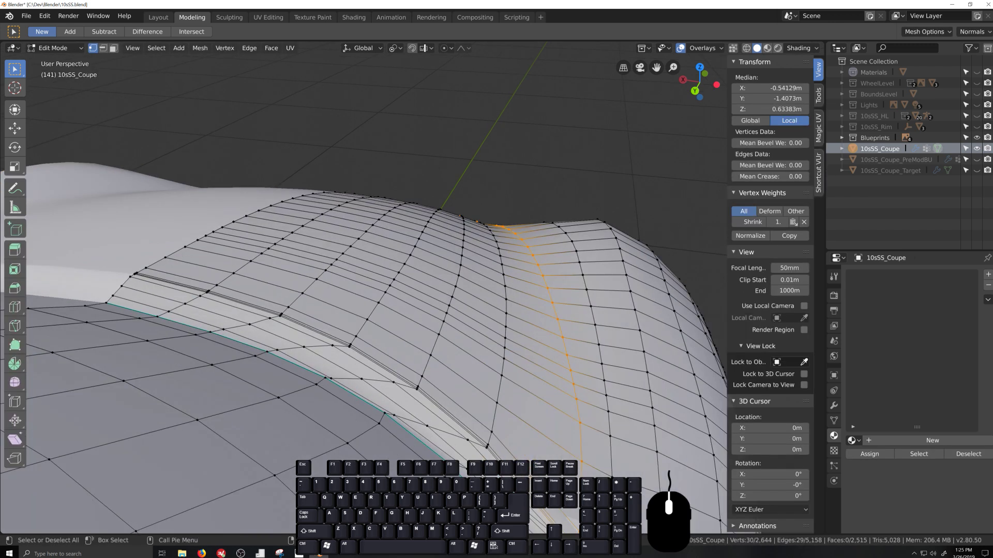
pyautogui.press('`')
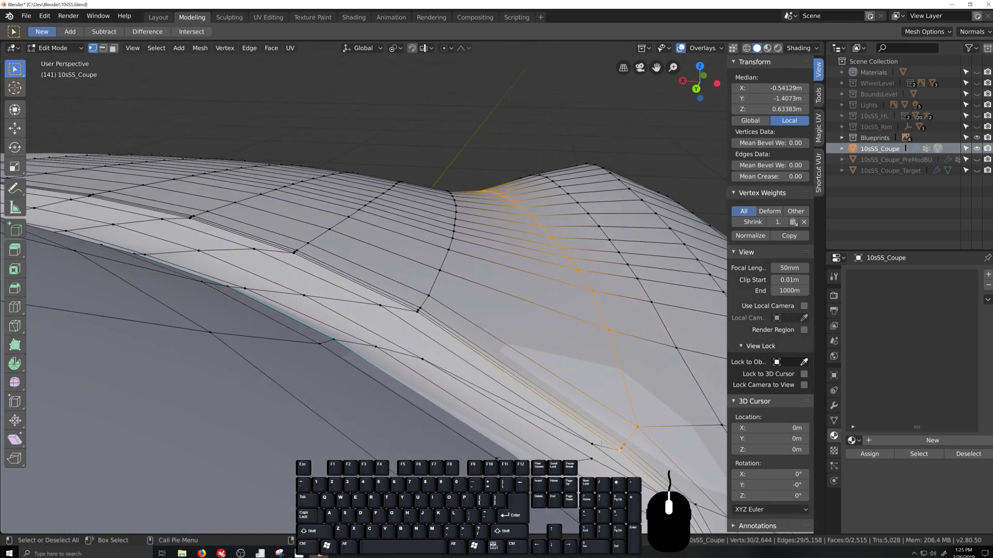
pyautogui.press('`')
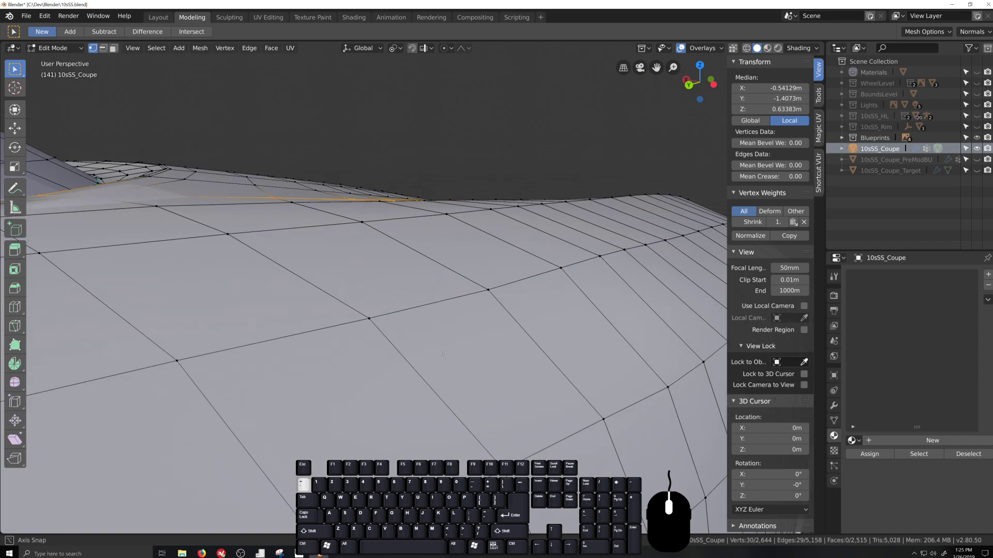
pyautogui.moveTo(457, 363); pyautogui.dragTo(455, 365, button='middle')
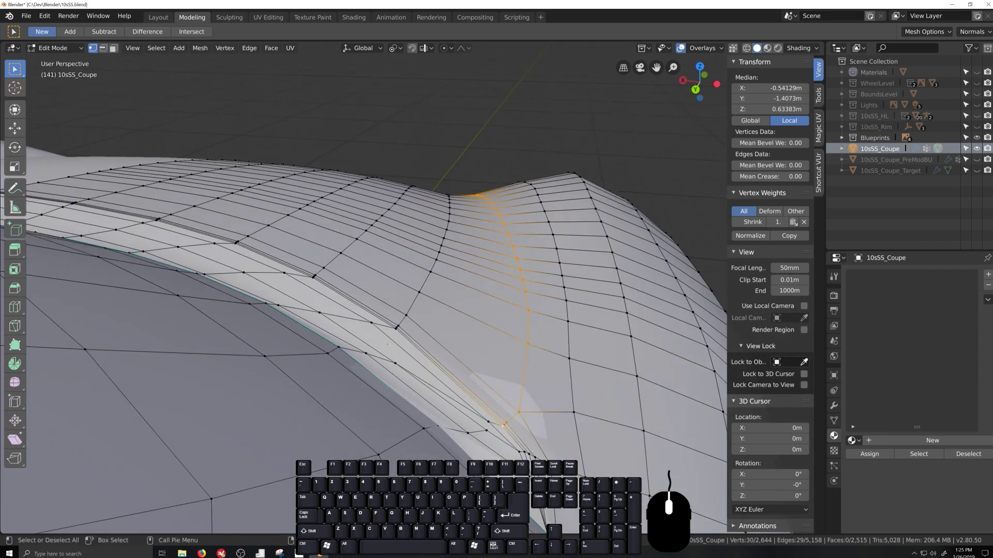
pyautogui.press('shift')
pyautogui.keyDown('shift'); pyautogui.moveTo(551, 470); pyautogui.dragTo(496, 427, button='middle'); pyautogui.keyUp('shift')
pyautogui.scroll(2, 496, 427)
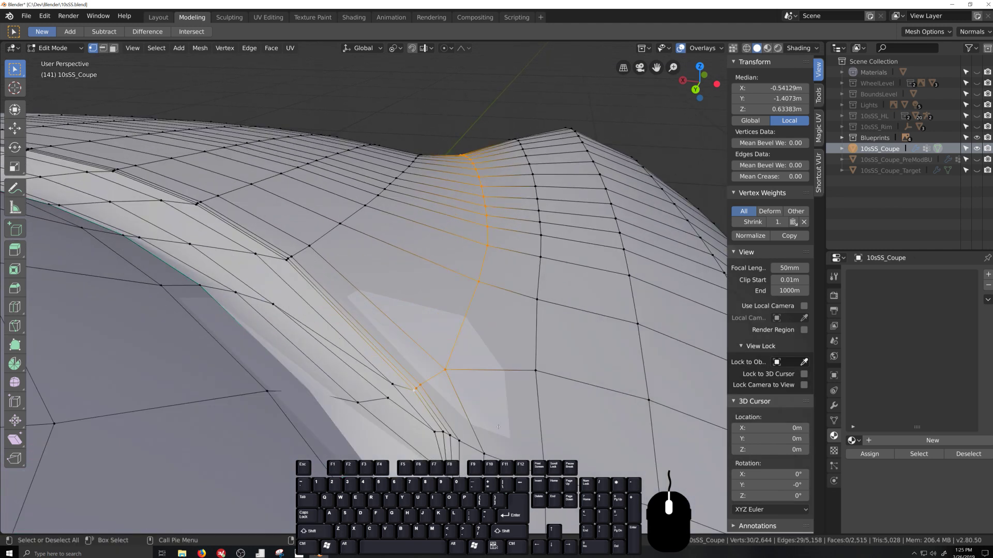
pyautogui.click(444, 433)
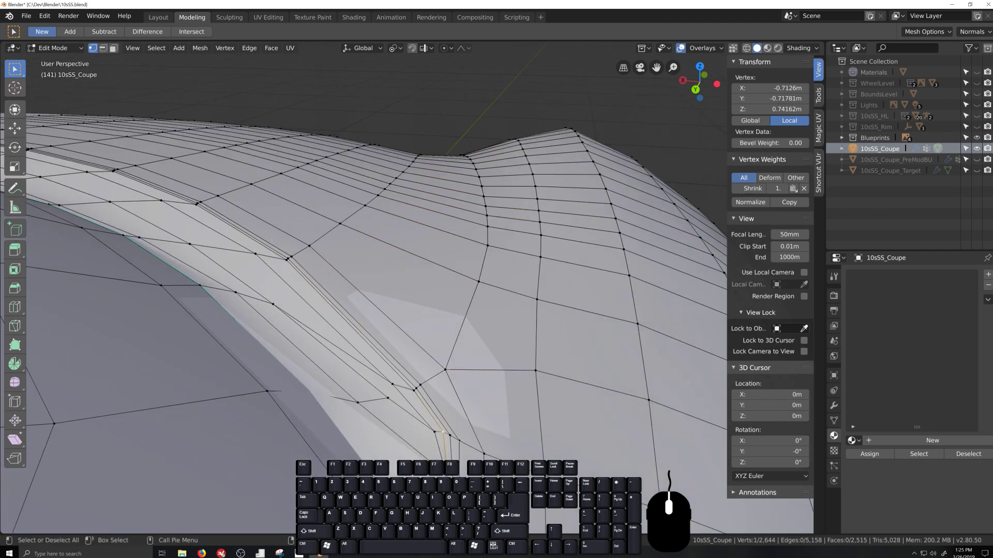
pyautogui.keyDown('shift'); pyautogui.click(458, 441); pyautogui.keyUp('shift')
pyautogui.keyDown('shift'); pyautogui.click(449, 436); pyautogui.keyUp('shift')
pyautogui.hotkey('alt', 'm')
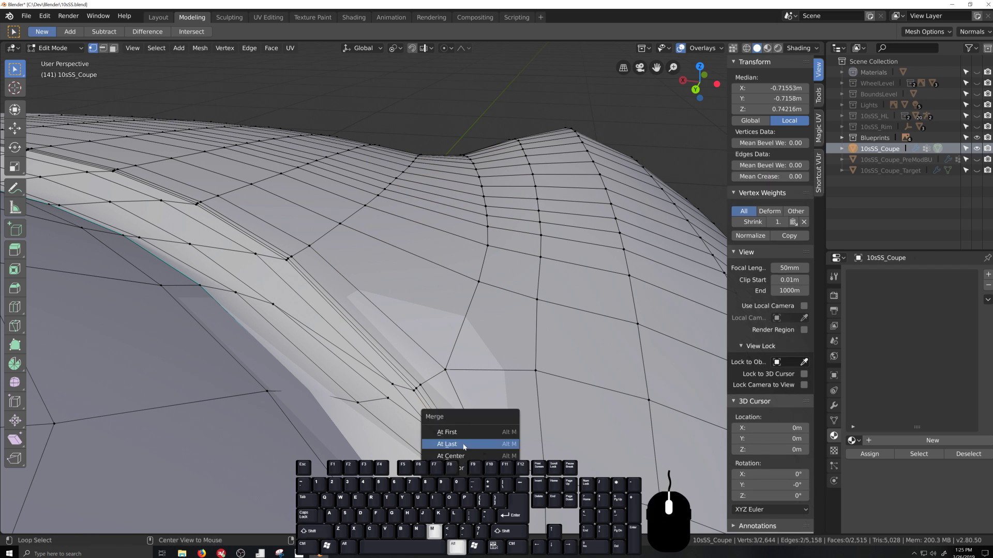
pyautogui.click(461, 445)
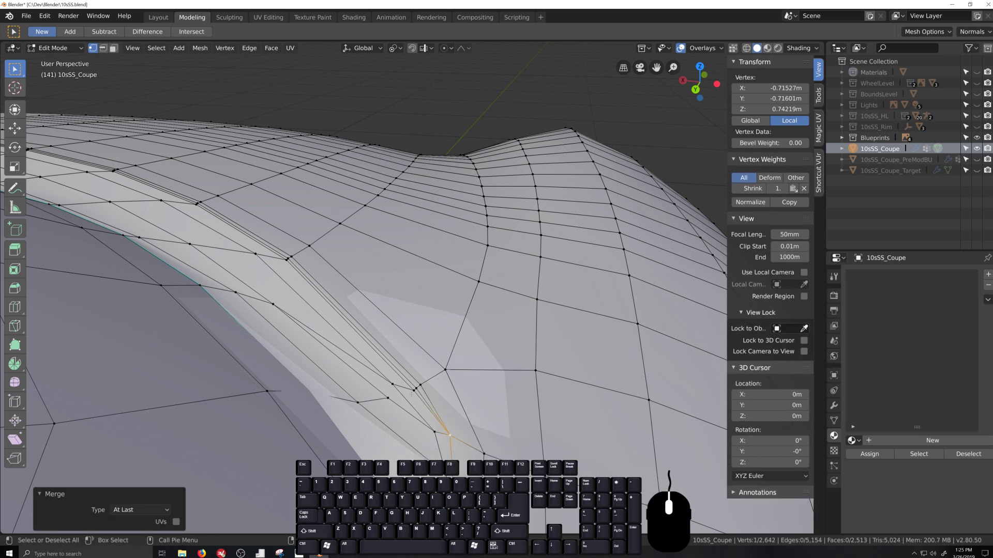
# Merge the three close vertices at the hood line's windshield end into the last selected one.
pyautogui.keyDown('shift'); pyautogui.click(417, 390); pyautogui.keyUp('shift')
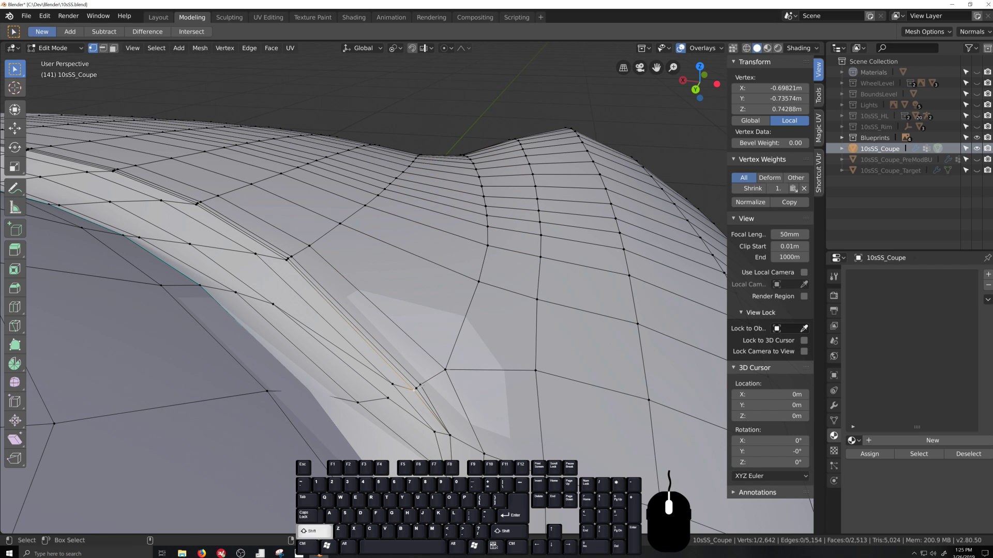
pyautogui.keyDown('shift'); pyautogui.click(420, 386); pyautogui.keyUp('shift')
pyautogui.hotkey('alt', 'm')
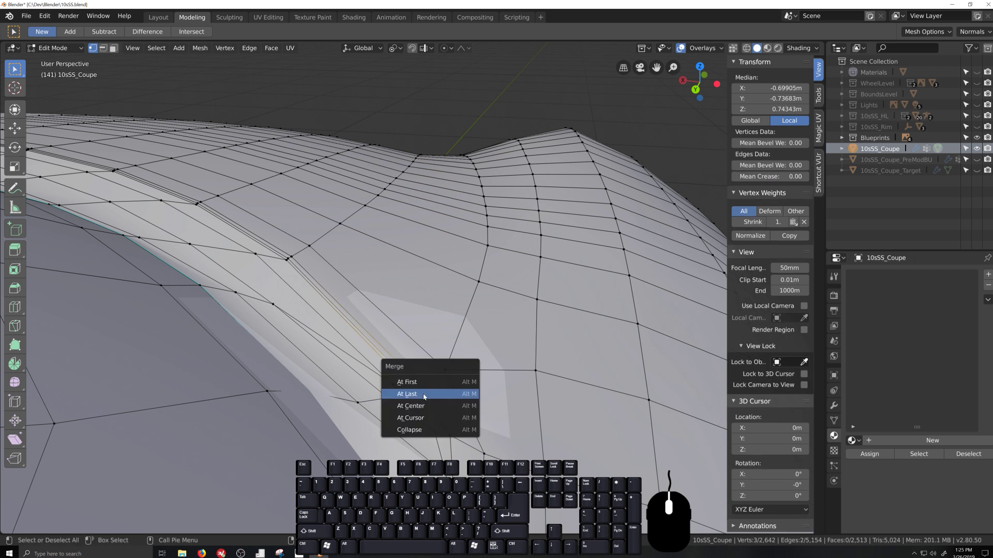
pyautogui.click(424, 395)
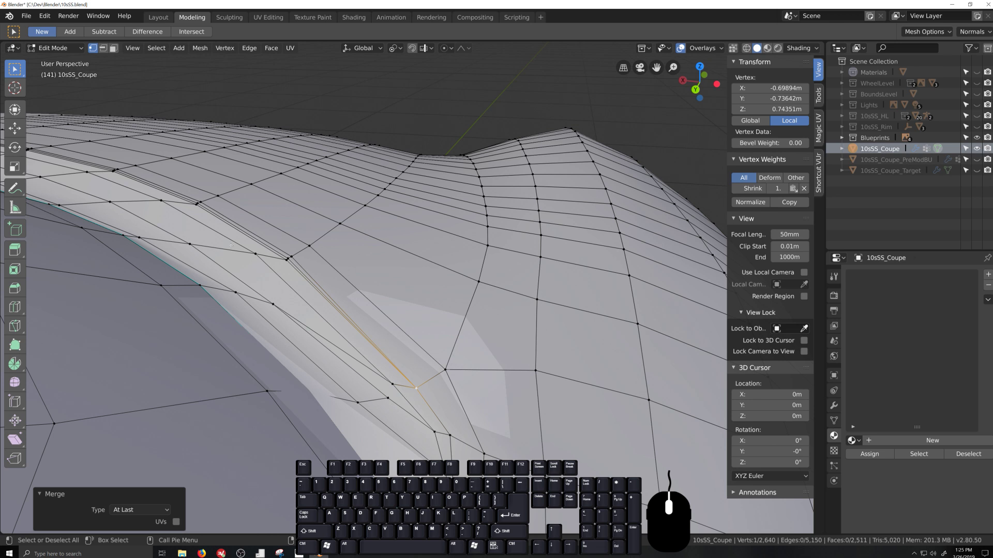
# Merge the next cluster of close vertices along the windshield base, inboard of the hood line, at the last selected.
pyautogui.keyDown('shift'); pyautogui.moveTo(231, 246); pyautogui.dragTo(306, 204, button='middle'); pyautogui.keyUp('shift')
pyautogui.scroll(3, 453, 364)
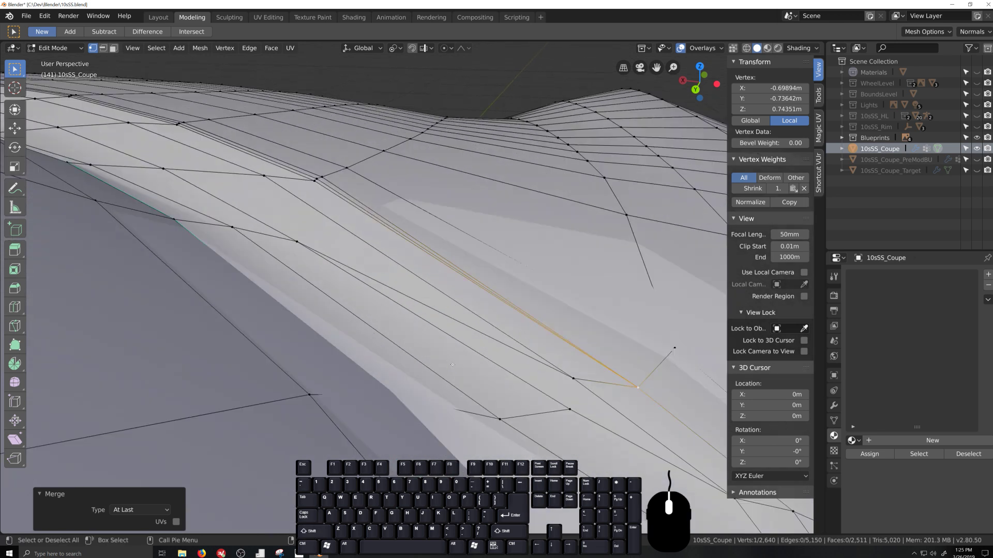
pyautogui.press('`')
pyautogui.hotkey('shift', '`')
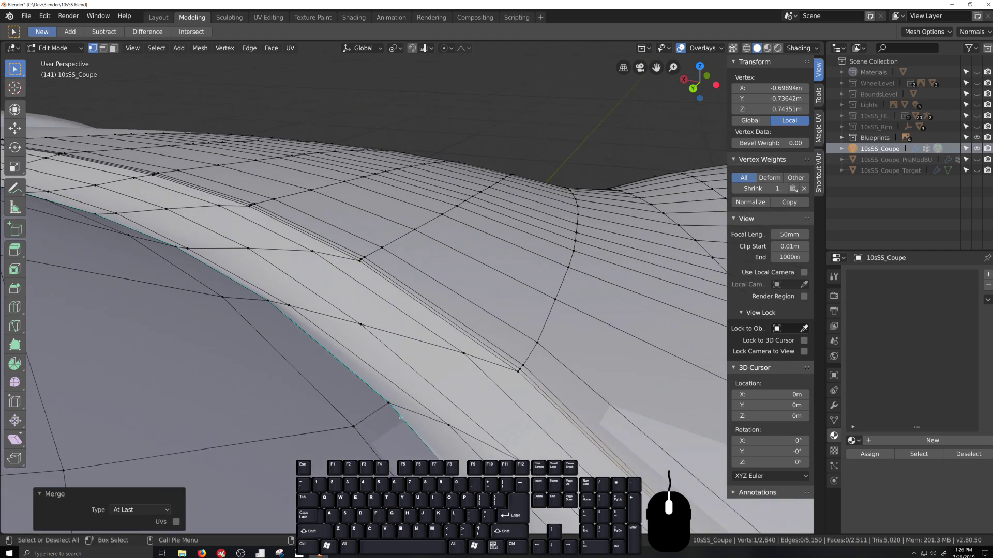
pyautogui.keyDown('alt'); pyautogui.click(510, 358); pyautogui.keyUp('alt')
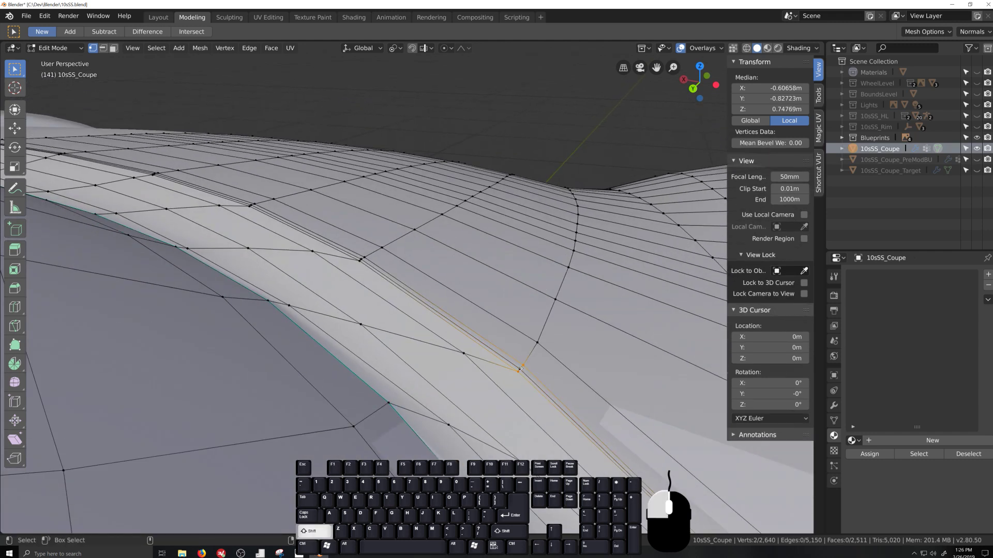
pyautogui.hotkey('alt', 'm')
pyautogui.click(523, 374)
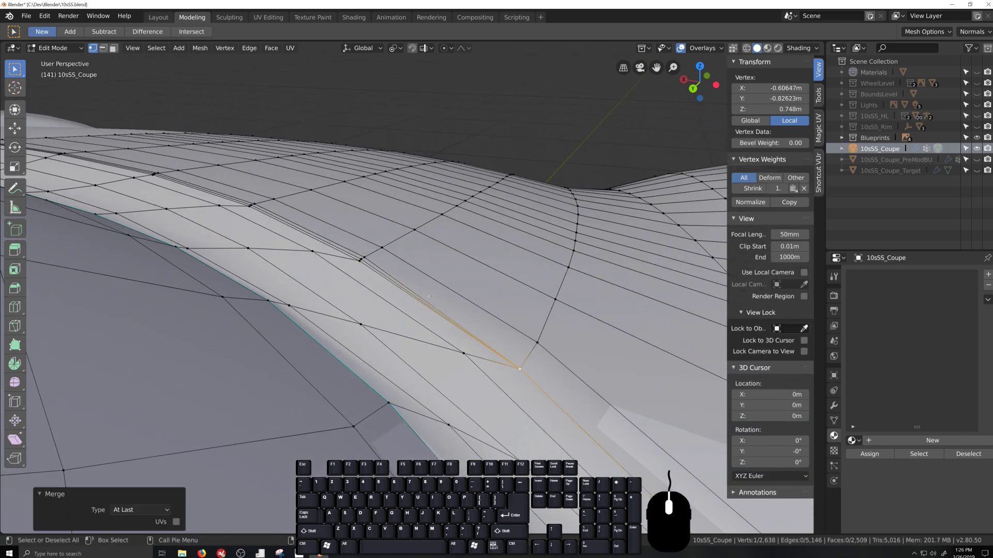
# Merge the next two clusters of close vertices inboard along the windshield base, each at its last selected vertex.
pyautogui.hotkey('shift', '`')
pyautogui.keyDown('alt'); pyautogui.click(426, 382); pyautogui.keyUp('alt')
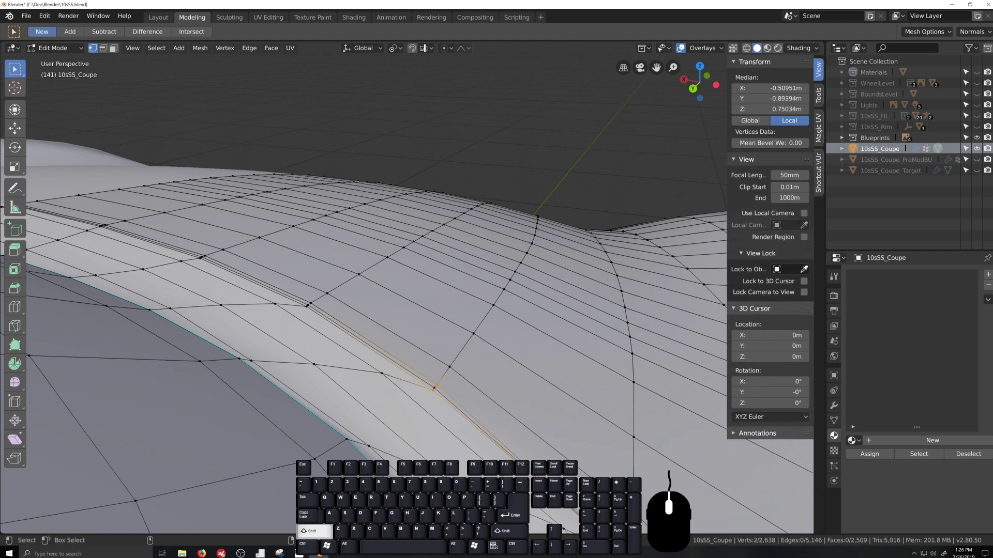
pyautogui.hotkey('alt', 'm')
pyautogui.click(438, 390)
pyautogui.hotkey('shift', '`')
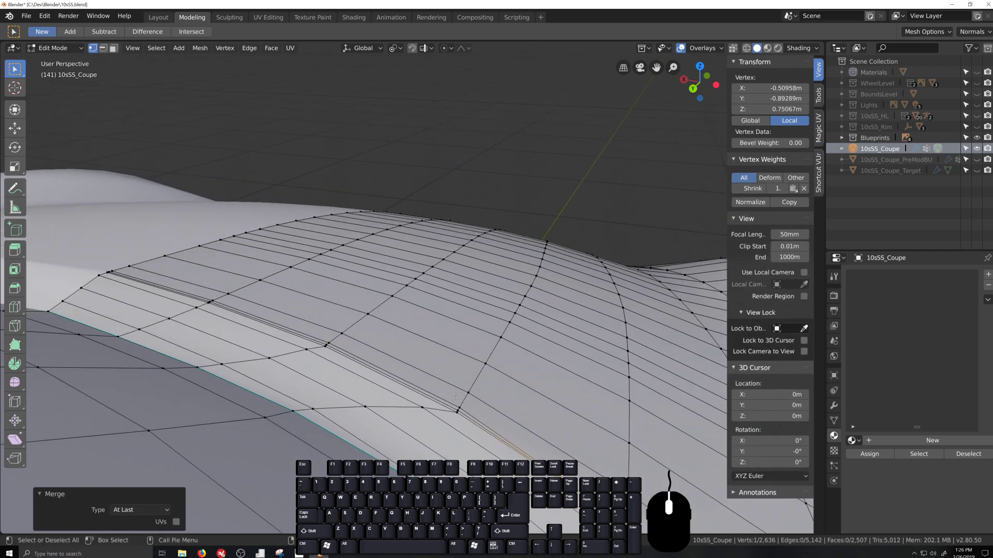
pyautogui.keyDown('alt'); pyautogui.click(459, 412); pyautogui.keyUp('alt')
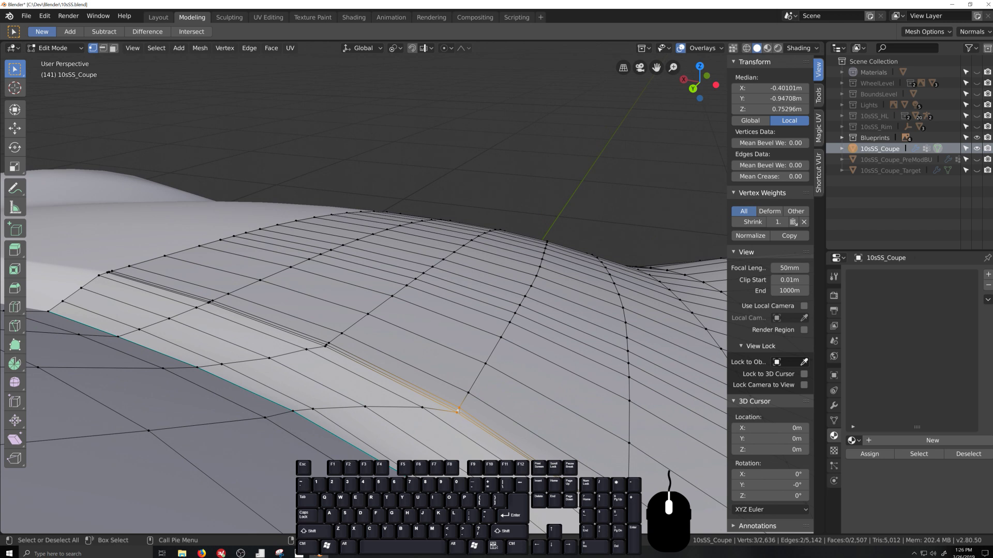
pyautogui.hotkey('alt', 'm')
pyautogui.click(459, 411)
# Merge the remaining two off-centre vertex clusters along the windshield base towards the centreline, each at its last selected vertex.
pyautogui.keyDown('ctrl'); pyautogui.click(326, 344); pyautogui.keyUp('ctrl')
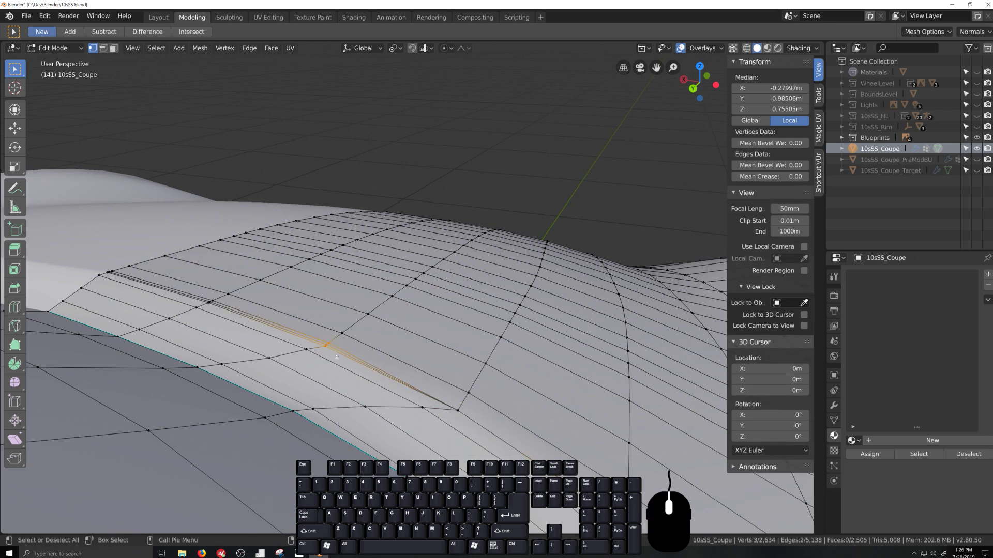
pyautogui.hotkey('alt', 'm')
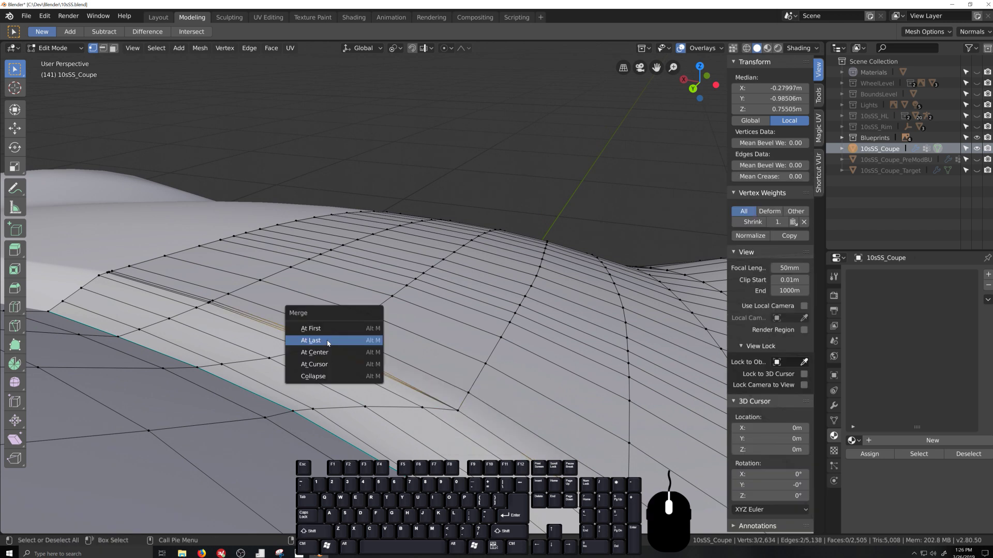
pyautogui.click(331, 348)
pyautogui.keyDown('ctrl'); pyautogui.click(286, 399); pyautogui.keyUp('ctrl')
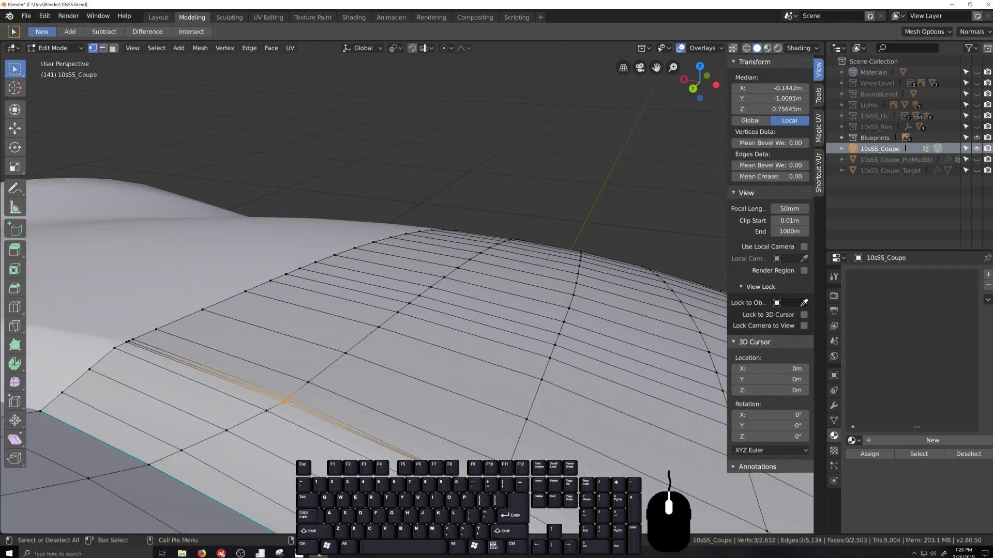
pyautogui.hotkey('alt', 'm')
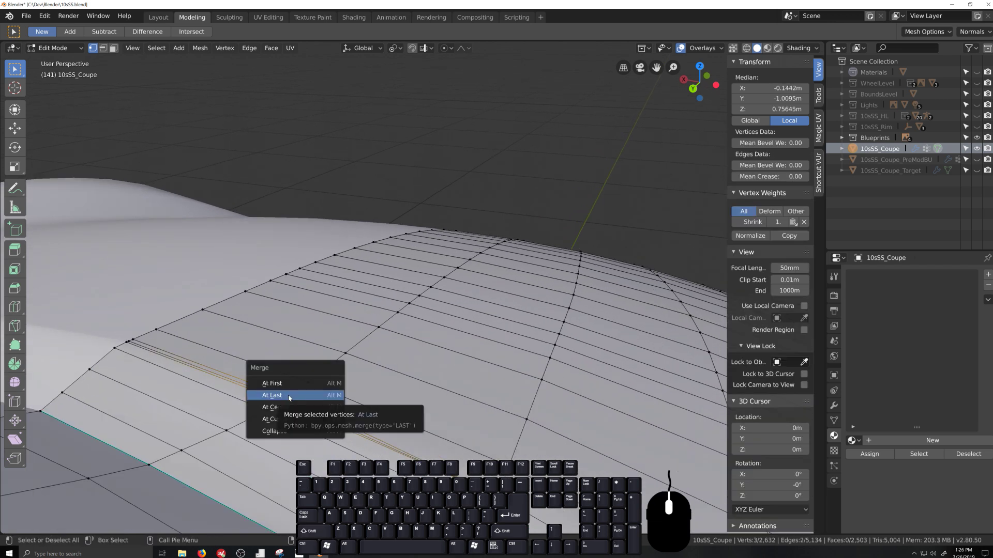
pyautogui.click(288, 396)
# Merge the three close vertices where the windshield base meets the mirror centreline into the last selected one.
pyautogui.keyDown('shift'); pyautogui.click(130, 341); pyautogui.keyUp('shift')
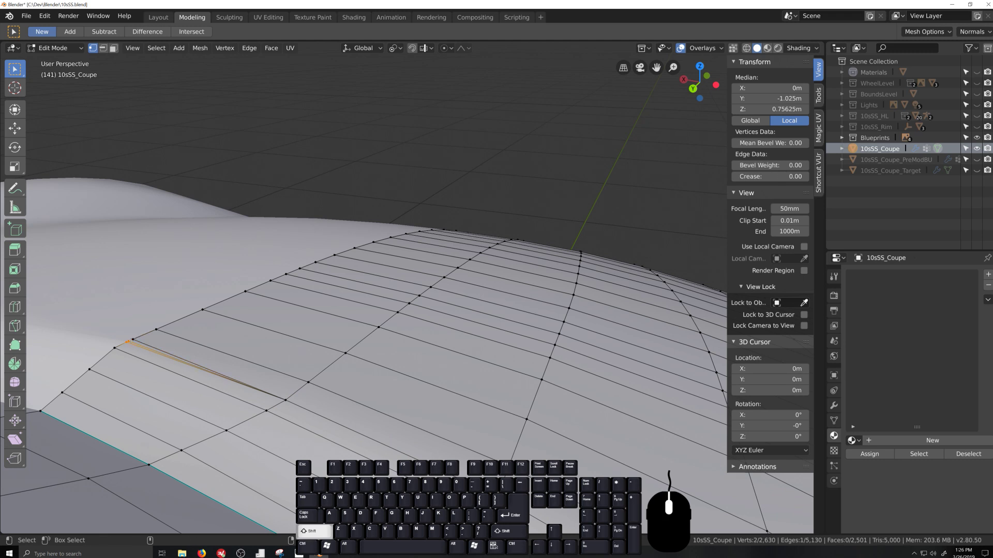
pyautogui.keyDown('shift'); pyautogui.click(130, 340); pyautogui.keyUp('shift')
pyautogui.keyDown('ctrl'); pyautogui.click(156, 329); pyautogui.keyUp('ctrl')
pyautogui.hotkey('alt', 'm')
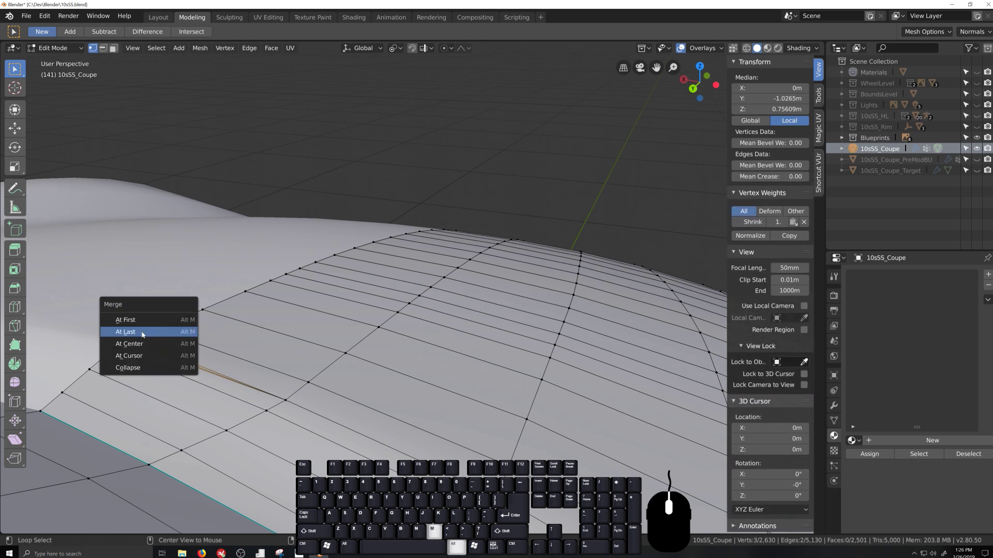
pyautogui.click(141, 332)
# In X-ray top view, select the hood outline along the windshield base, down the hood side and across the nose towards the centreline.
pyautogui.moveTo(141, 332); pyautogui.dragTo(483, 383, button='middle')
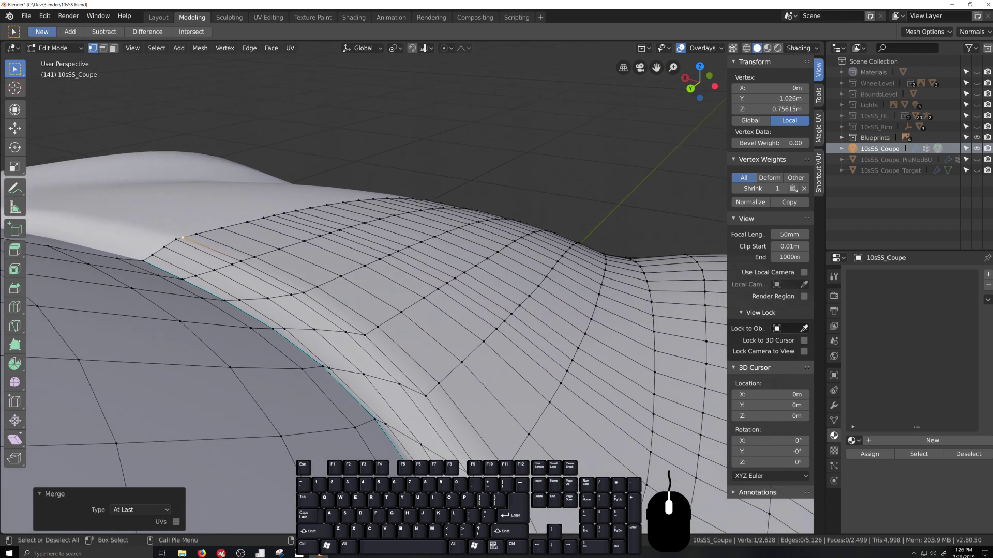
pyautogui.press('KP_7')
pyautogui.scroll(-3, 483, 370)
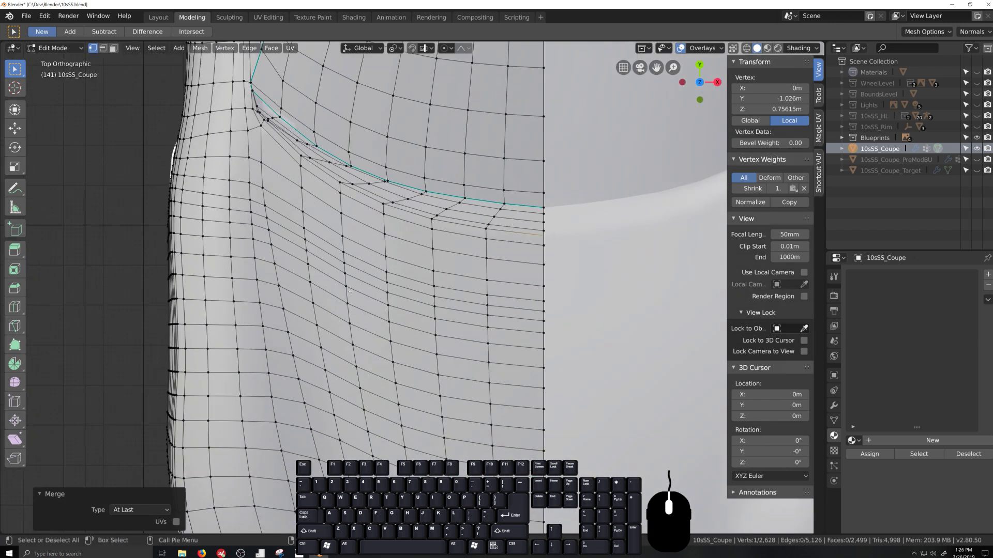
pyautogui.keyDown('shift'); pyautogui.moveTo(392, 315); pyautogui.dragTo(516, 436, button='middle'); pyautogui.keyUp('shift')
pyautogui.keyDown('shift'); pyautogui.moveTo(513, 337); pyautogui.dragTo(479, 299, button='middle'); pyautogui.keyUp('shift')
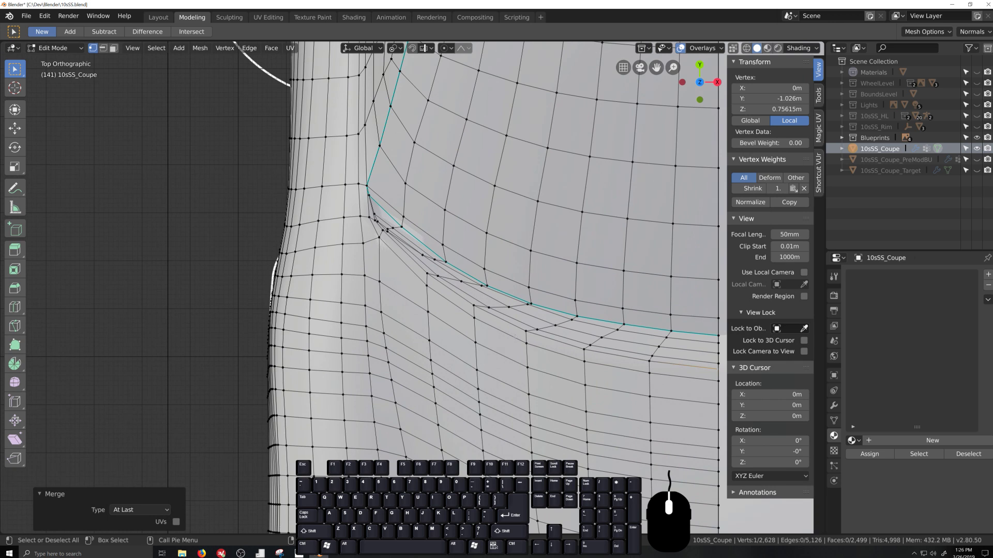
pyautogui.hotkey('alt', 'z')
pyautogui.keyDown('ctrl'); pyautogui.click(382, 231); pyautogui.keyUp('ctrl')
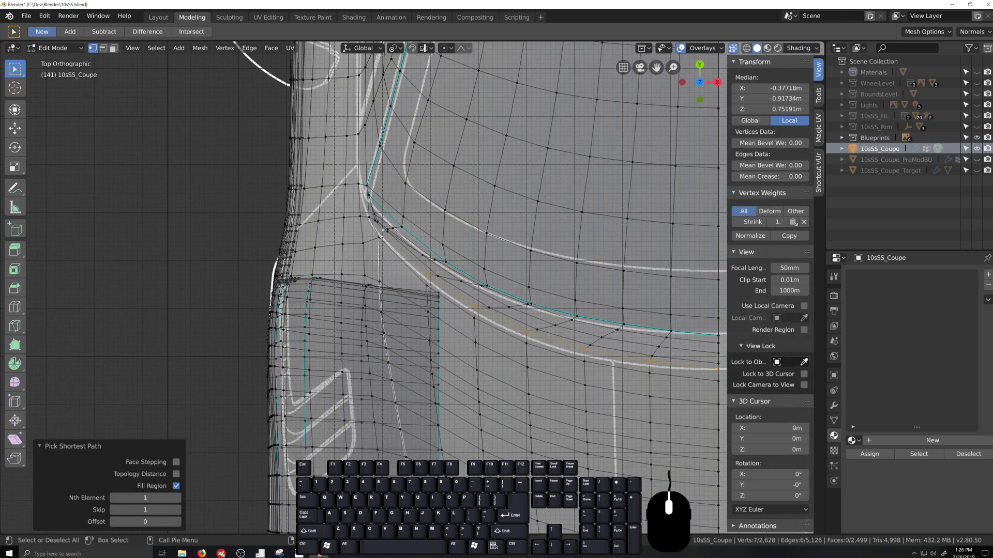
pyautogui.keyDown('ctrl'); pyautogui.click(380, 275); pyautogui.keyUp('ctrl')
pyautogui.scroll(-3, 413, 357)
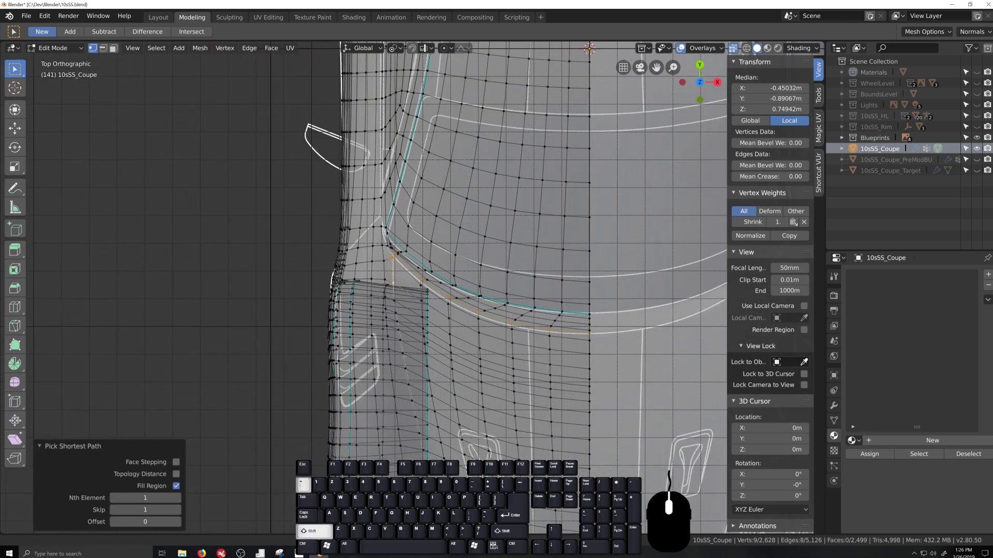
pyautogui.keyDown('shift'); pyautogui.moveTo(451, 461); pyautogui.dragTo(417, 236, button='middle'); pyautogui.keyUp('shift')
pyautogui.keyDown('ctrl'); pyautogui.click(428, 371); pyautogui.keyUp('ctrl')
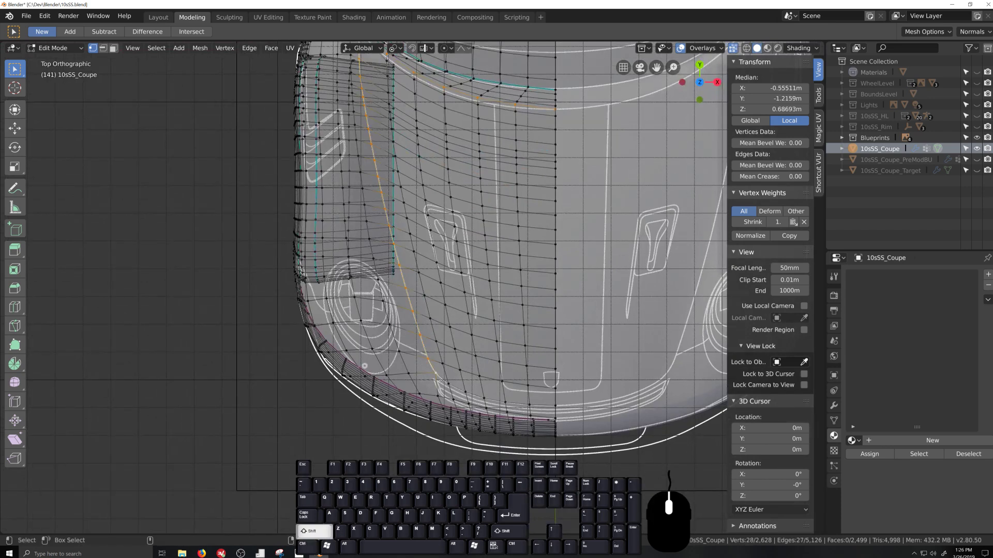
pyautogui.keyDown('ctrl'); pyautogui.click(365, 366); pyautogui.keyUp('ctrl')
# Bevel the selected hood outline with a width of 0.00158 m and 4 segments, and save the file.
pyautogui.hotkey('shift', '`')
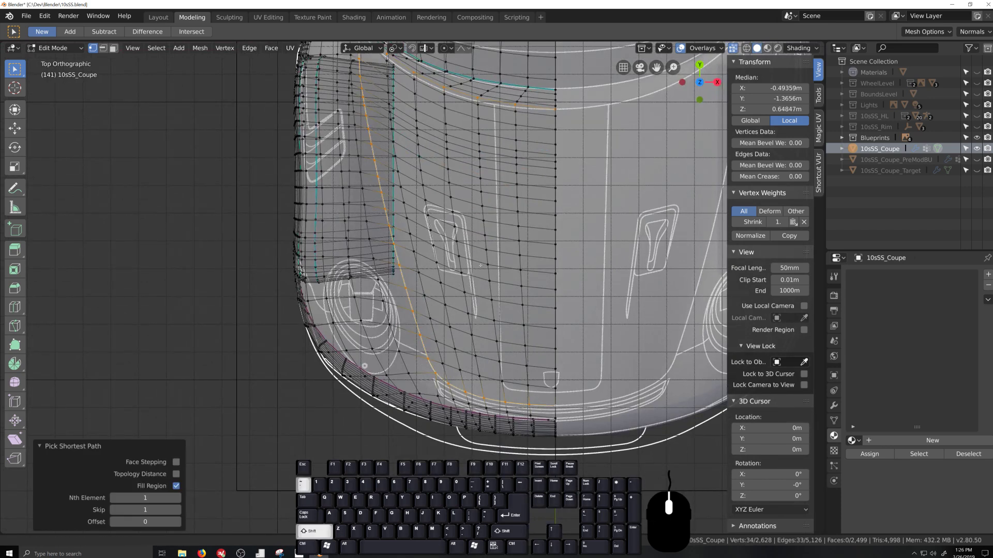
pyautogui.scroll(4, 408, 509)
pyautogui.hotkey('shift', '`')
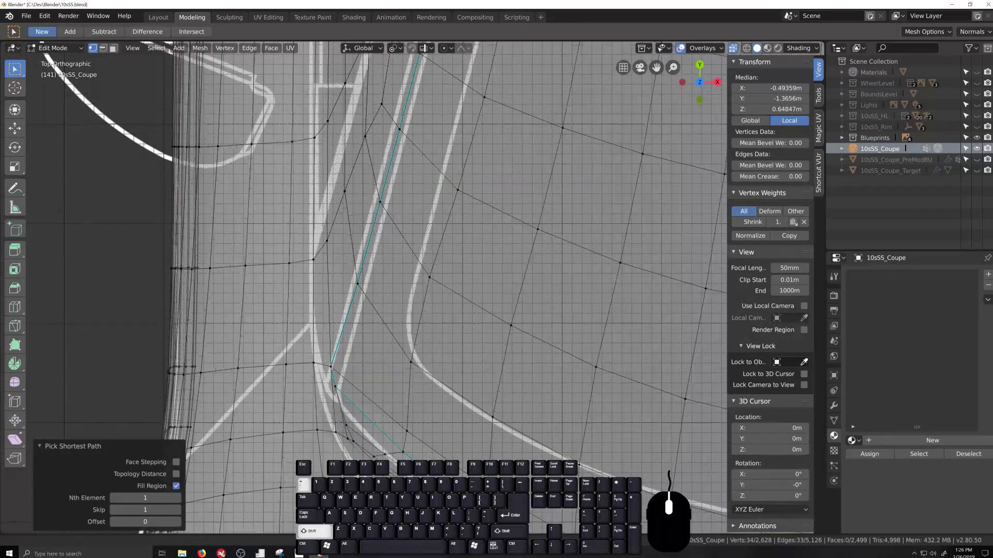
pyautogui.hotkey('alt', 'z')
pyautogui.scroll(3, 397, 387)
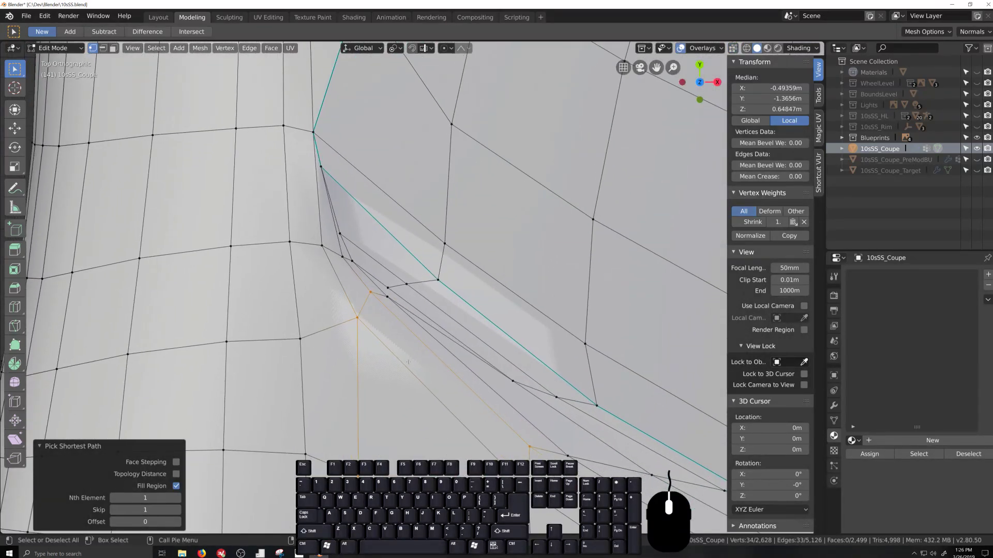
pyautogui.hotkey('ctrl', 'b')
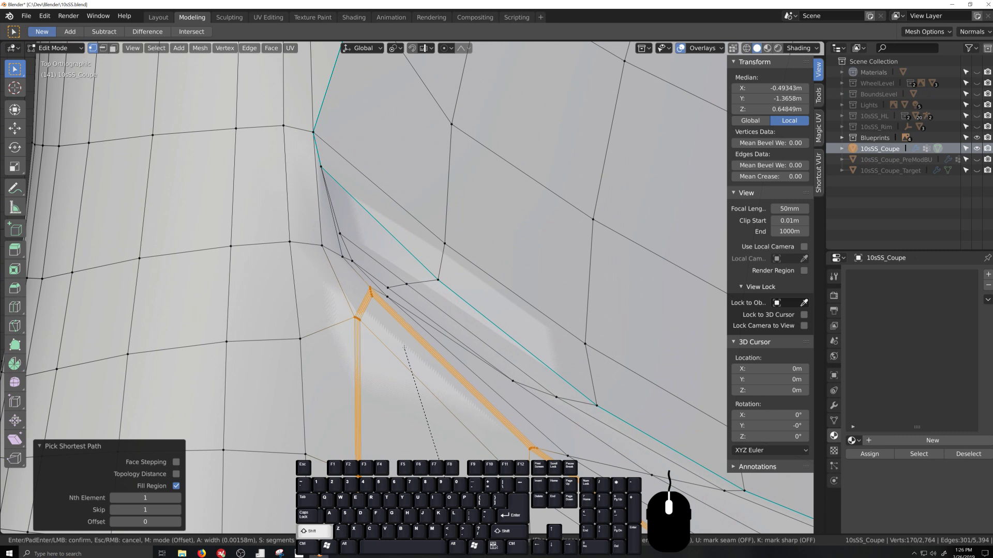
pyautogui.click(439, 459)
pyautogui.scroll(-3, 461, 422)
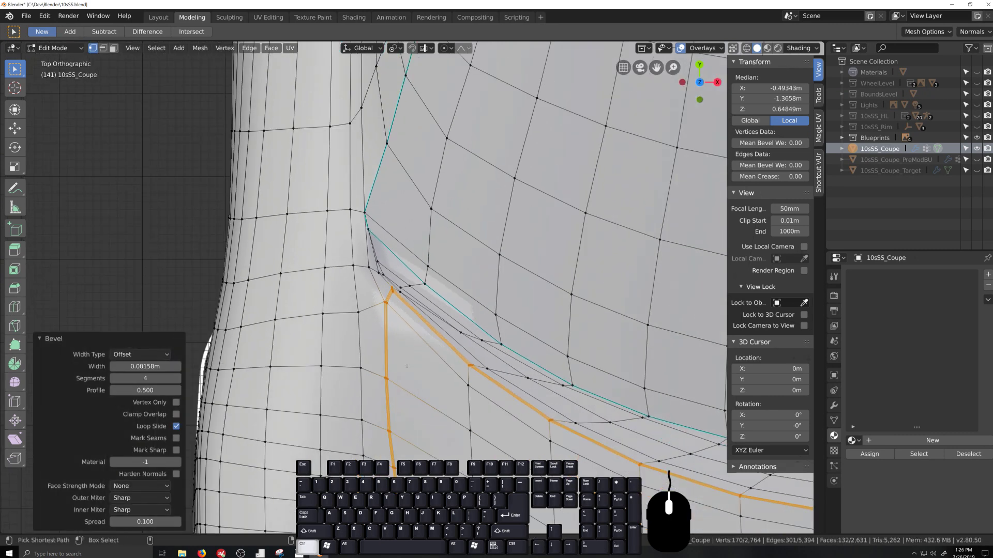
pyautogui.hotkey('ctrl', 's')
# Reduce the selection to the bevel's centre line and remove those vertices from the Shrink vertex group.
pyautogui.scroll(4, 445, 403)
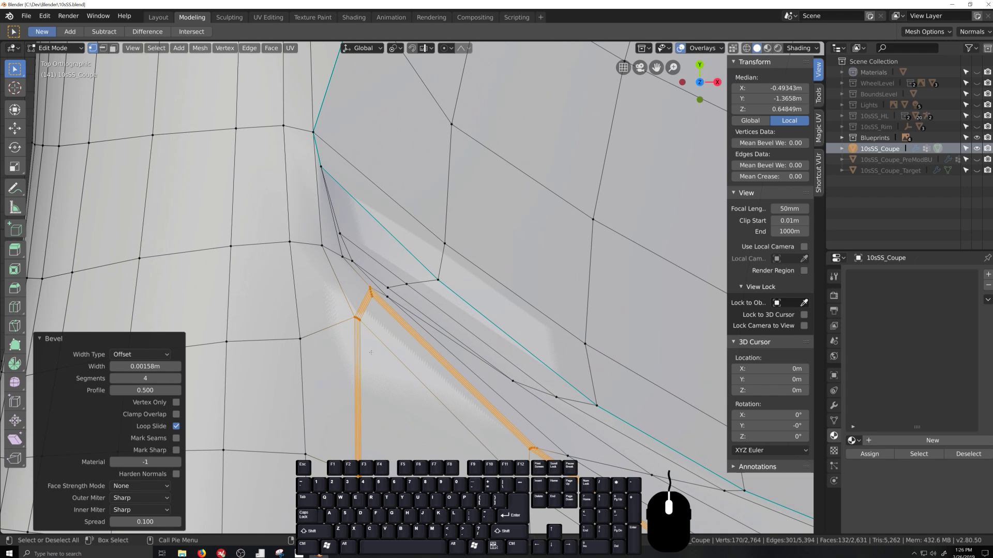
pyautogui.hotkey('ctrl', 'z')
pyautogui.moveTo(356, 350); pyautogui.dragTo(367, 320, button='middle')
pyautogui.click(833, 418)
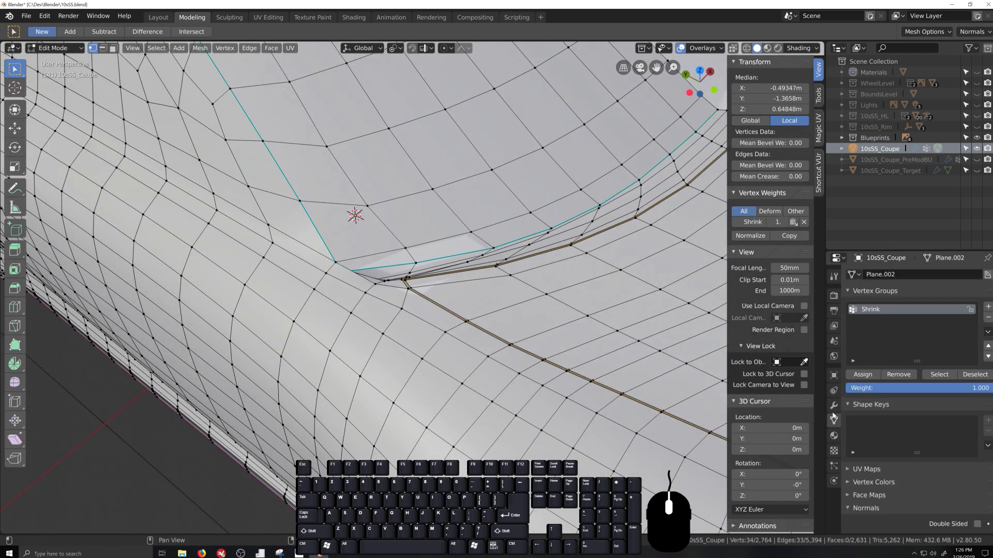
pyautogui.click(898, 374)
pyautogui.moveTo(496, 361); pyautogui.dragTo(449, 364, button='middle')
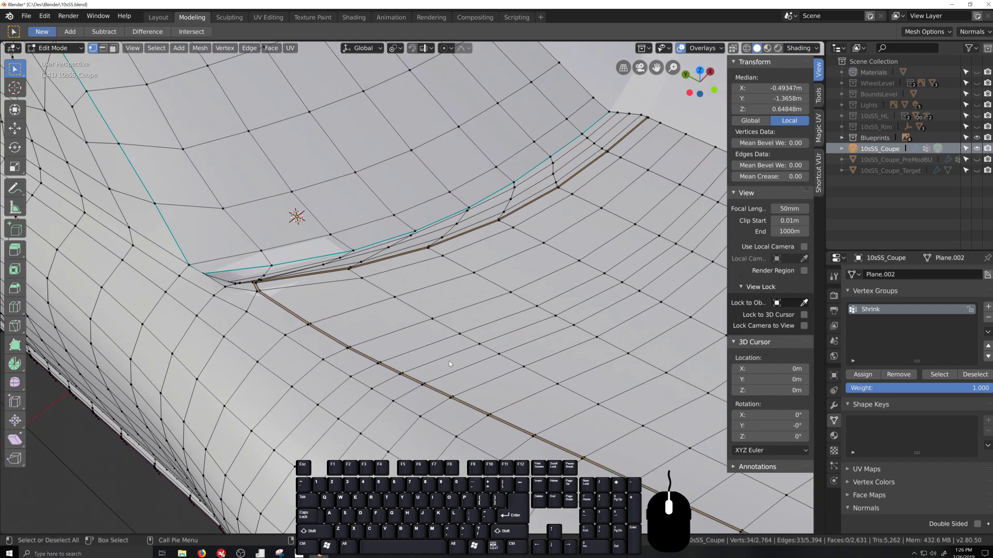
# Try to sink the hood gap's centre line inward by about 0.0091 m with Shrink/Fatten and inspect it in Object Mode.
pyautogui.hotkey('alt', 's')
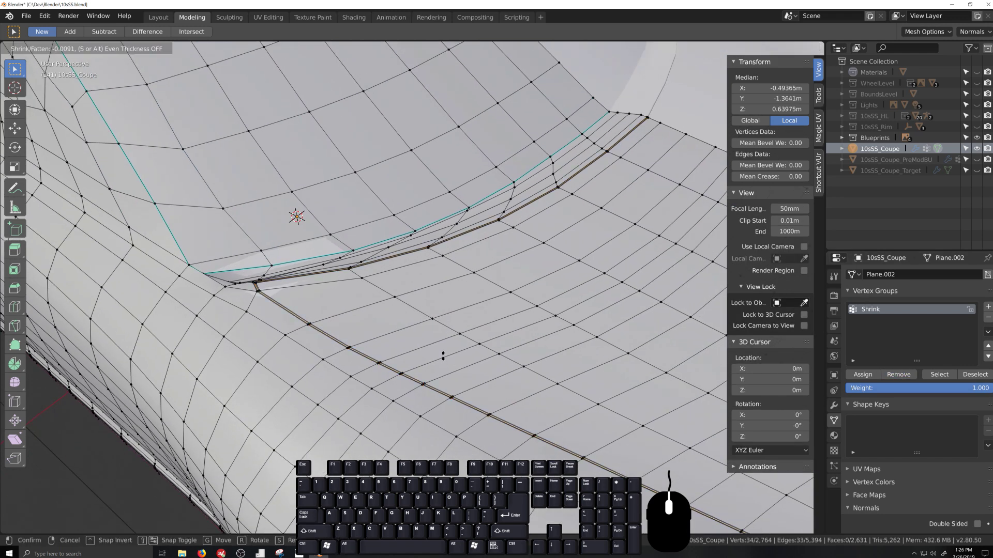
pyautogui.click(443, 352)
pyautogui.press('Tab')
pyautogui.moveTo(443, 352); pyautogui.dragTo(499, 414, button='middle')
pyautogui.scroll(4, 527, 372)
pyautogui.scroll(-5, 437, 417)
pyautogui.press('Tab')
pyautogui.scroll(5, 491, 410)
# Undo the Shrink/Fatten, vertex group removal and selection reduction, back to the fully selected bevelled hood strip.
pyautogui.hotkey('ctrl', 'z')
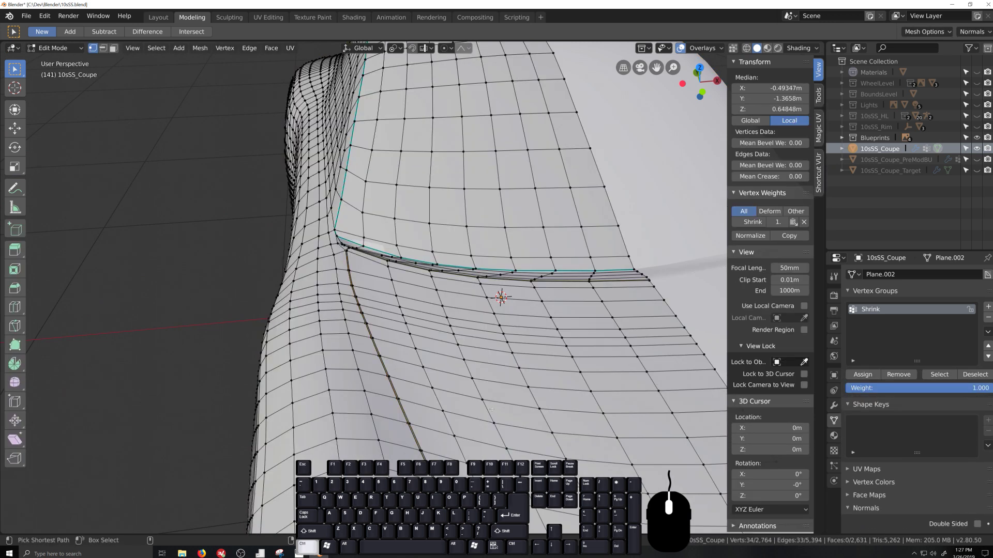
pyautogui.hotkey('ctrl', 'z')
pyautogui.press('Tab')
pyautogui.moveTo(491, 409); pyautogui.dragTo(499, 446, button='middle')
pyautogui.press('Tab')
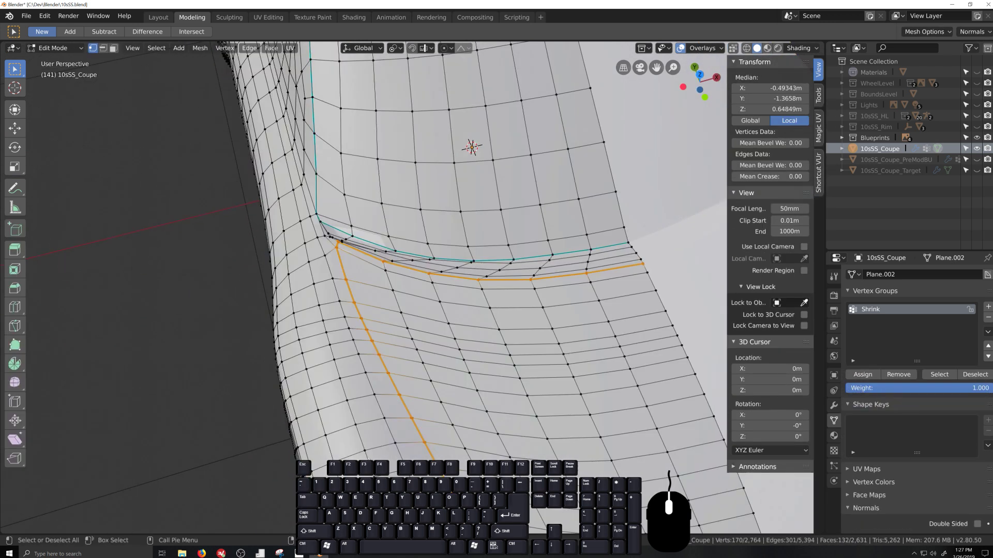
# Add two material slots to the coupe body and set the first to the Paint material.
pyautogui.scroll(4, 427, 289)
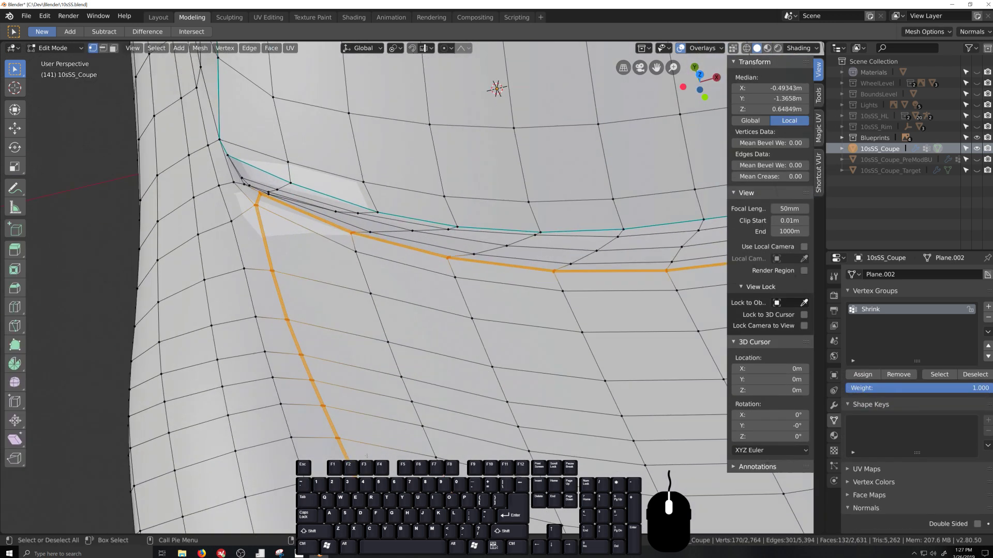
pyautogui.click(834, 436)
pyautogui.click(988, 275)
pyautogui.click(988, 274)
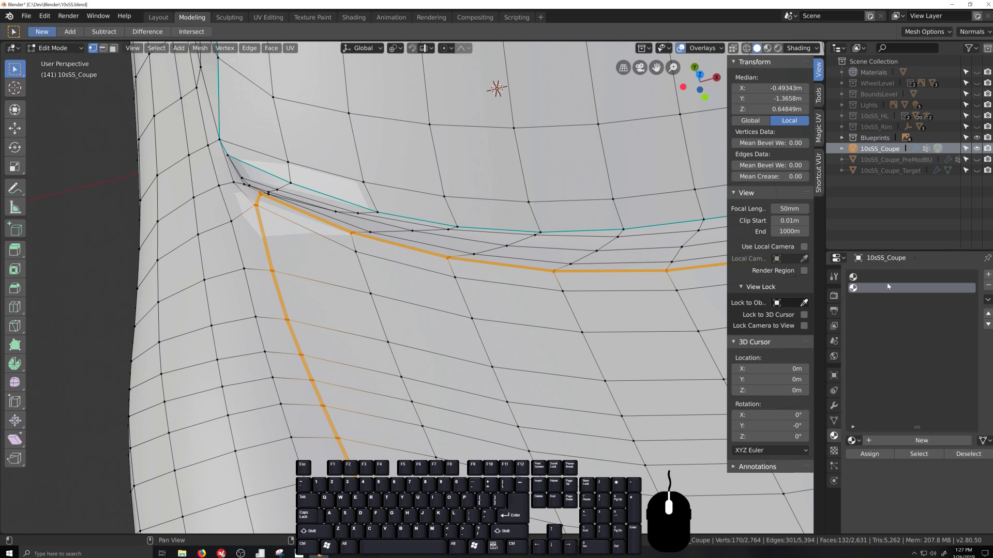
pyautogui.click(852, 440)
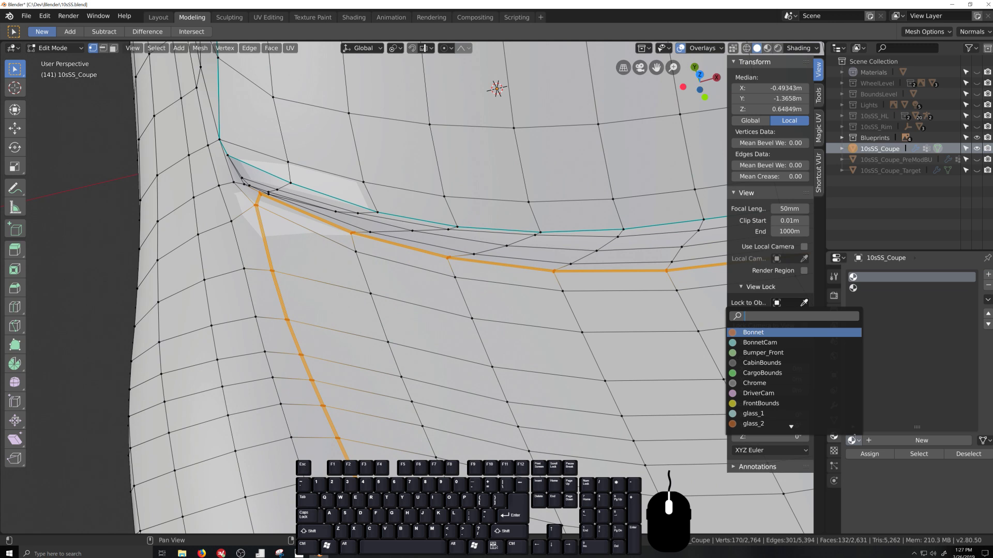
pyautogui.write('paint')
pyautogui.press('Return')
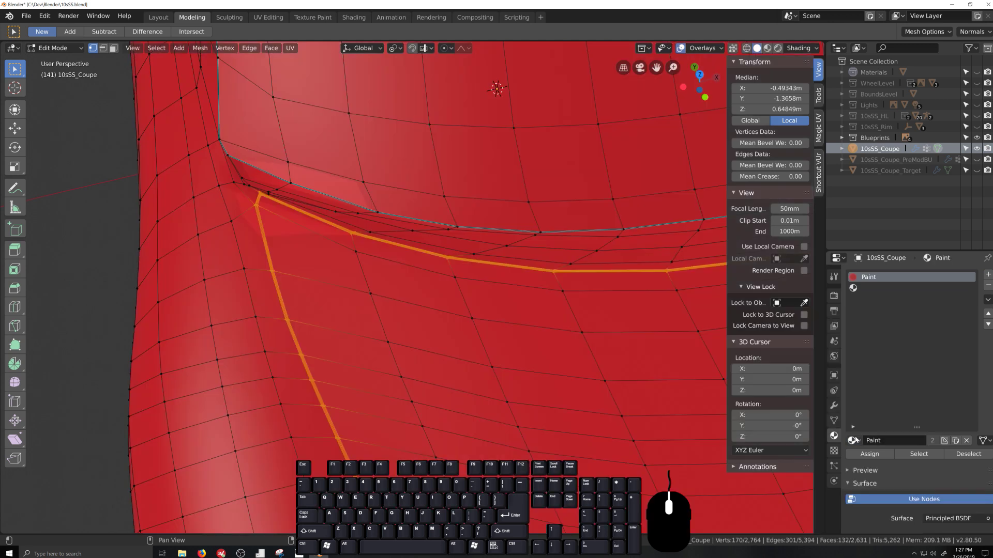
# Set the second slot to the LipPlacement material and assign it to the selected bevelled hood strip.
pyautogui.click(869, 288)
pyautogui.click(851, 440)
pyautogui.write('li')
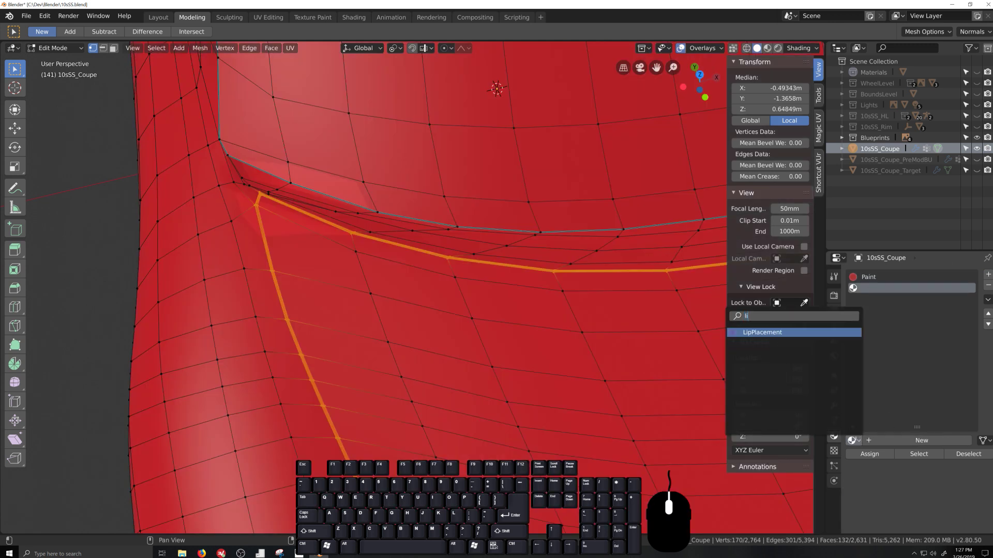
pyautogui.write('p')
pyautogui.press('Return')
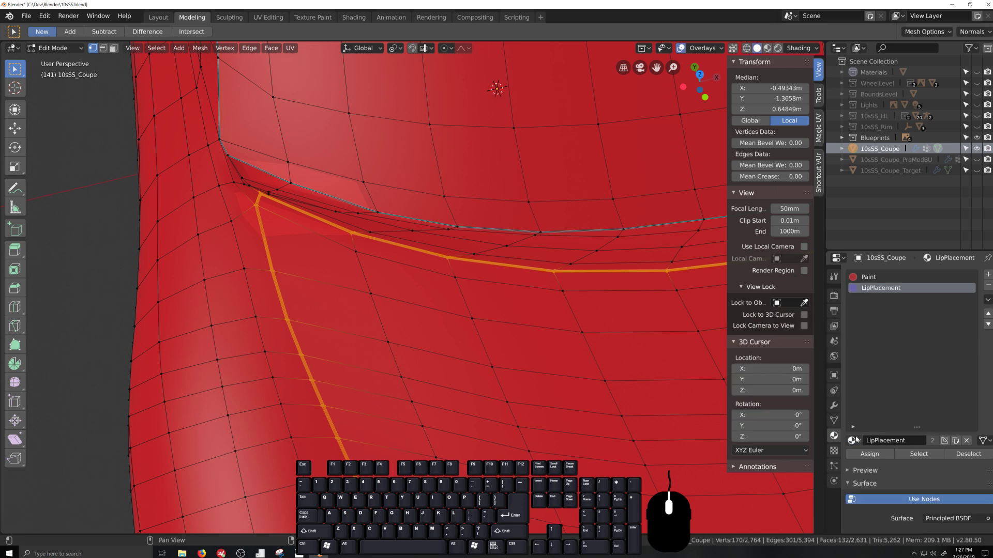
pyautogui.click(885, 454)
# Inspect the hood line's material strip on the whole coupe body in Object Mode.
pyautogui.scroll(-3, 406, 326)
pyautogui.press('Tab')
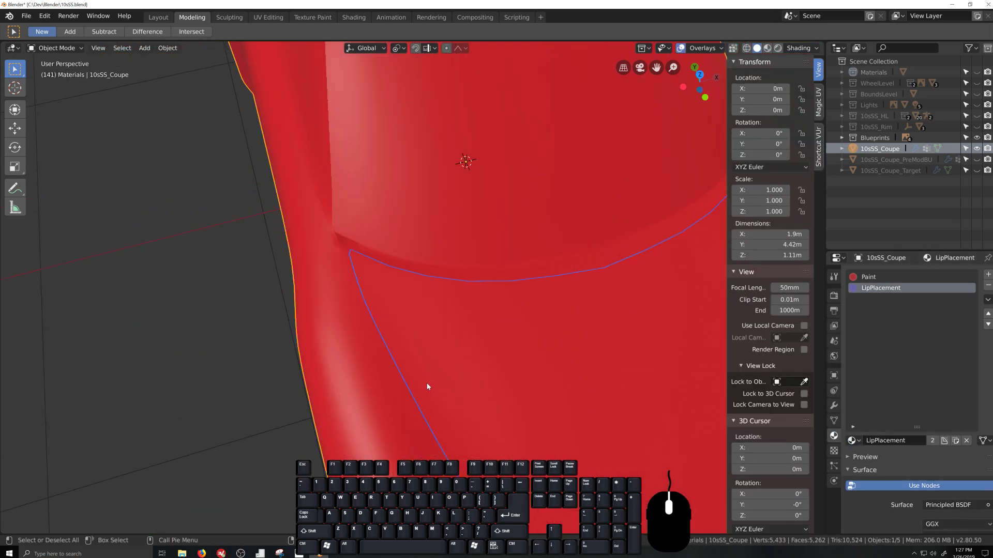
pyautogui.scroll(-4, 427, 383)
pyautogui.moveTo(427, 383); pyautogui.dragTo(449, 368, button='middle')
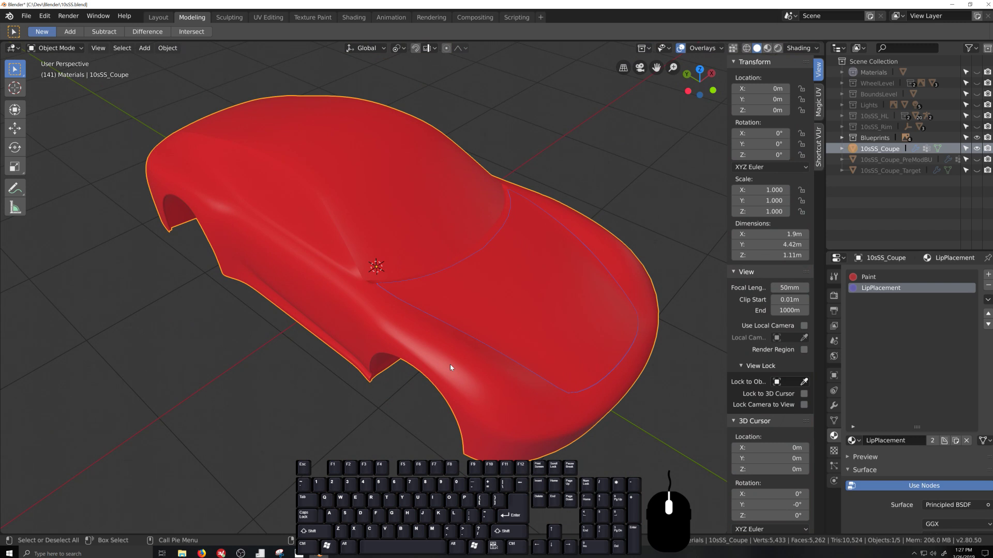
pyautogui.scroll(5, 417, 310)
pyautogui.moveTo(417, 310); pyautogui.dragTo(468, 321, button='middle')
pyautogui.scroll(-5, 468, 321)
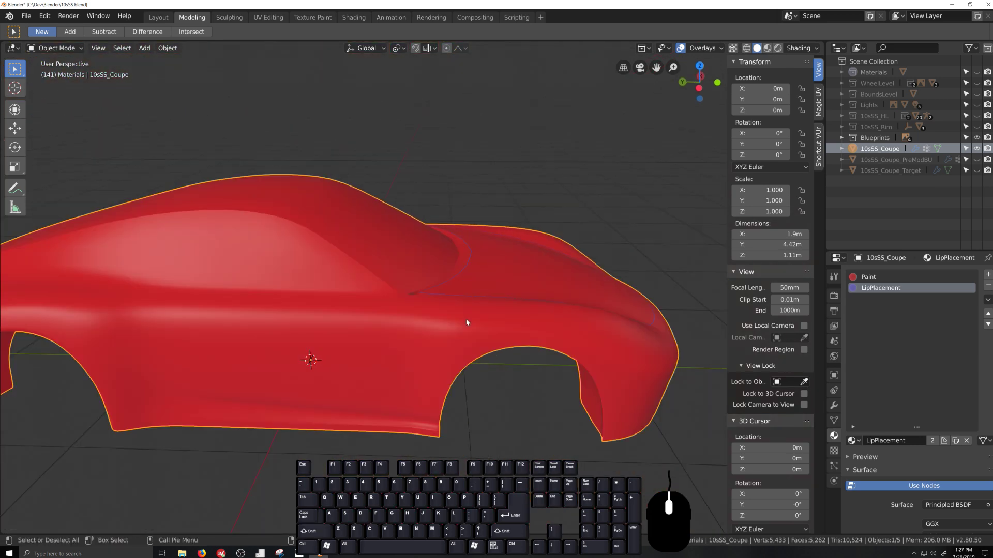
# Move the stray bottom vertex at the front bumper's centre along X onto the mirror line.
pyautogui.scroll(5, 466, 322)
pyautogui.scroll(-5, 468, 322)
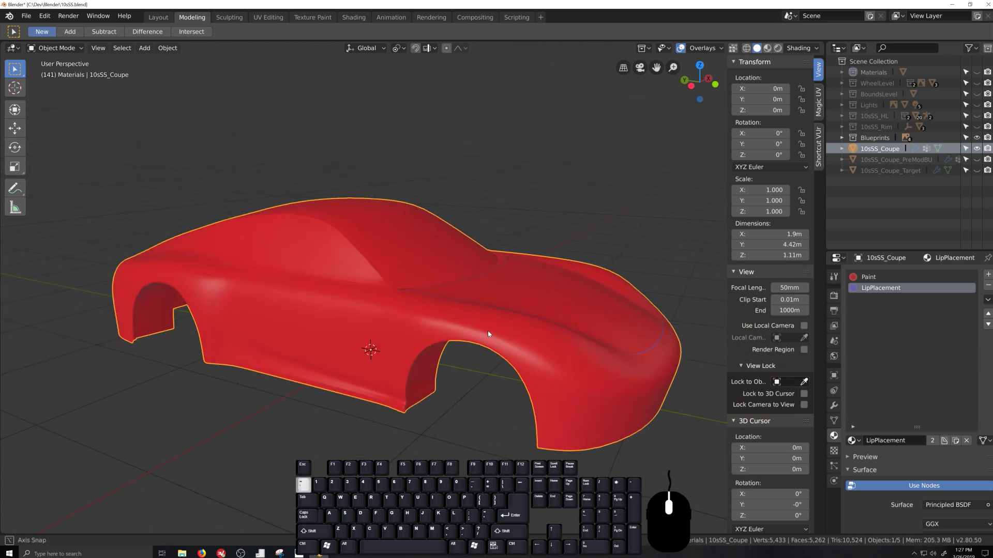
pyautogui.moveTo(491, 334); pyautogui.dragTo(393, 321, button='middle')
pyautogui.press('Tab')
pyautogui.click(354, 298)
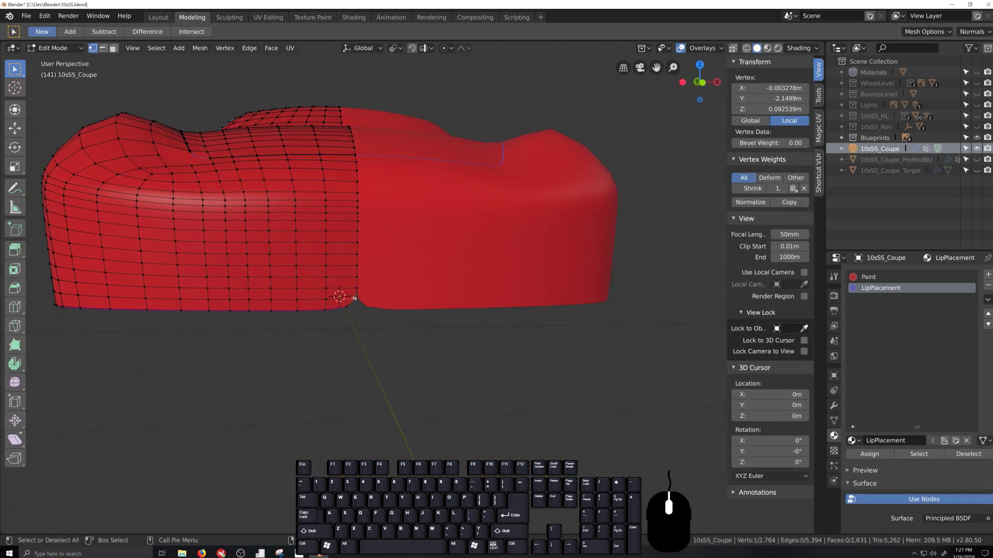
pyautogui.press('KP_Decimal')
pyautogui.scroll(-4, 353, 299)
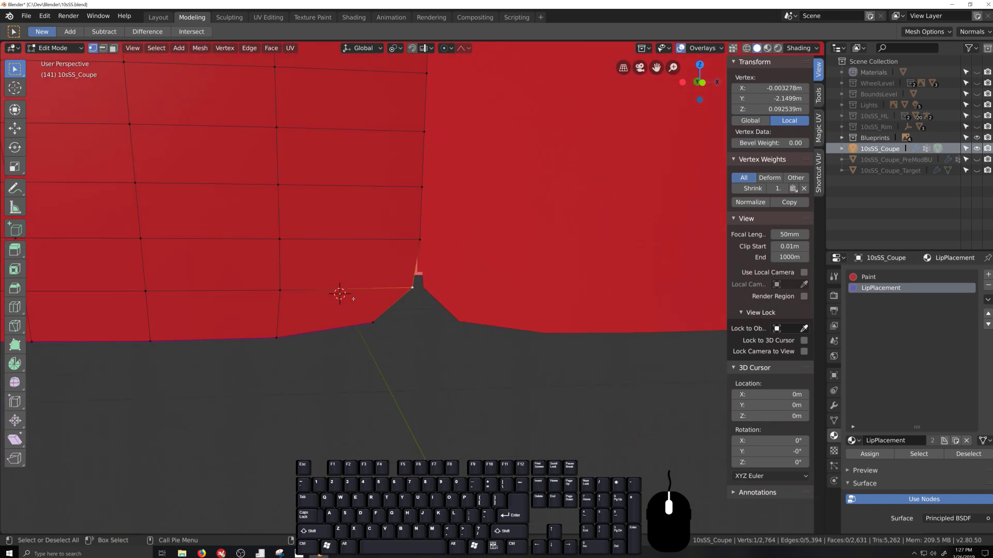
pyautogui.press('s')
pyautogui.rightClick(357, 302)
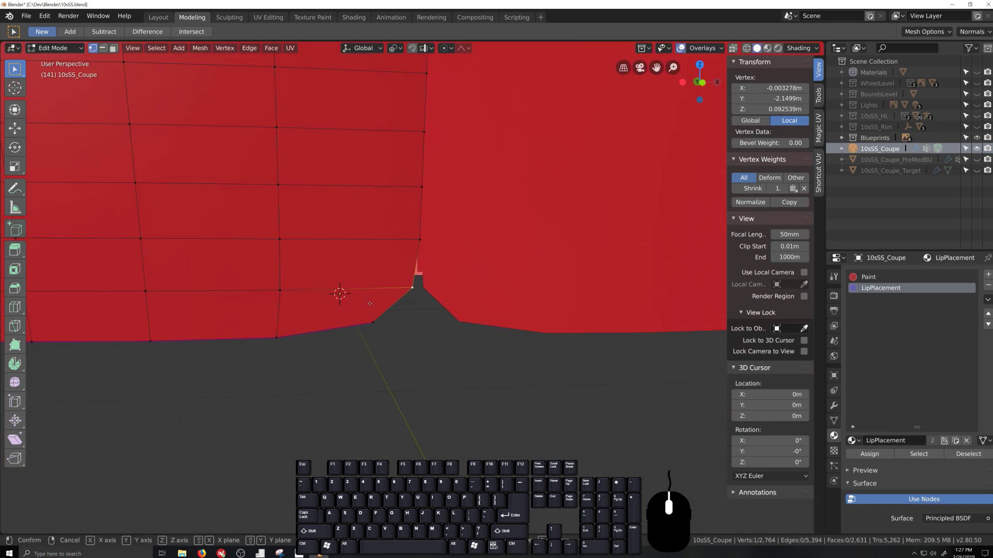
pyautogui.press('g')
pyautogui.press('x')
pyautogui.click(359, 321)
# Move the lowest inner vertex of the front bumper along X onto the centreline, by about 0.0736 m.
pyautogui.click(373, 323)
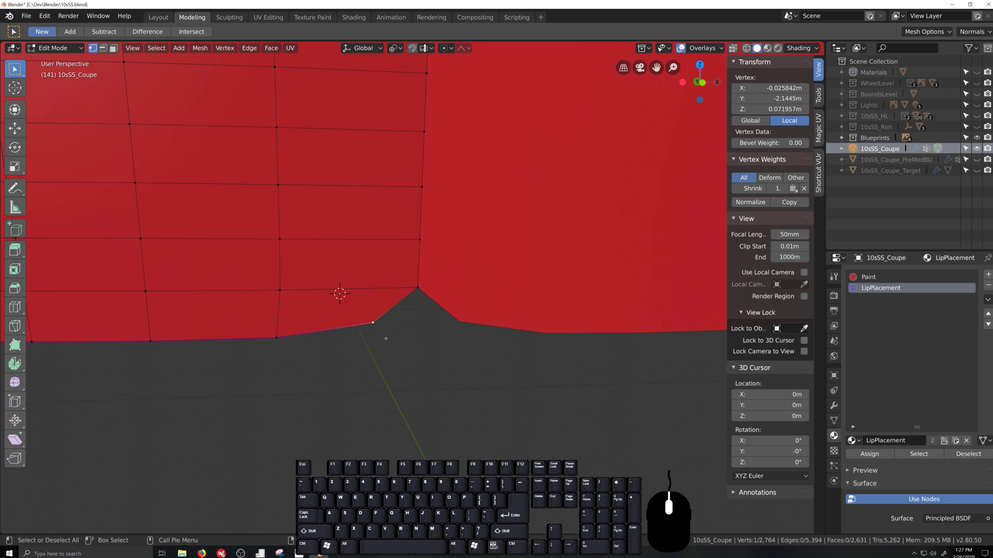
pyautogui.press('g')
pyautogui.press('x')
pyautogui.click(426, 359)
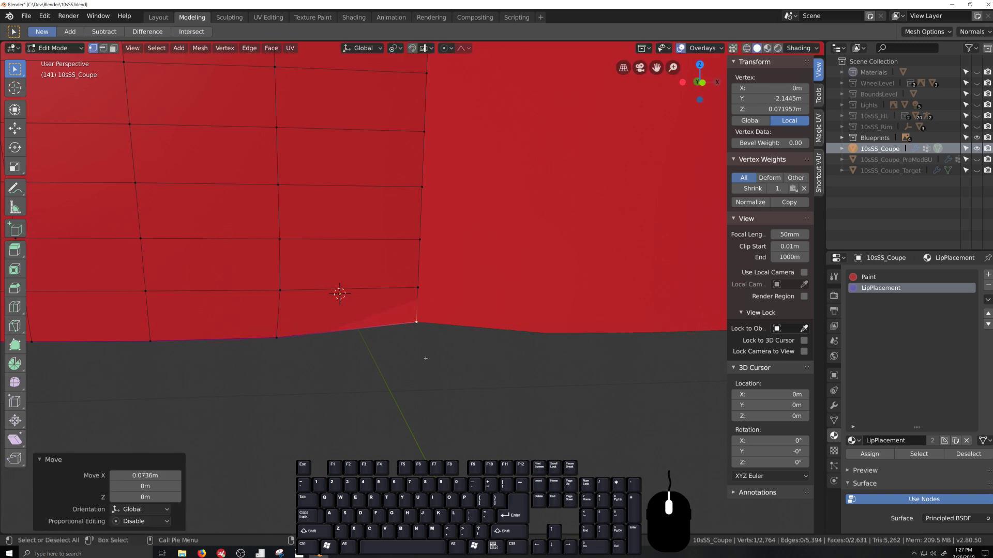
# Align the three innermost vertices of the bumper's lower edge by scaling them to 0 along Z and Y.
pyautogui.keyDown('shift'); pyautogui.click(276, 337); pyautogui.keyUp('shift')
pyautogui.keyDown('shift'); pyautogui.click(150, 342); pyautogui.keyUp('shift')
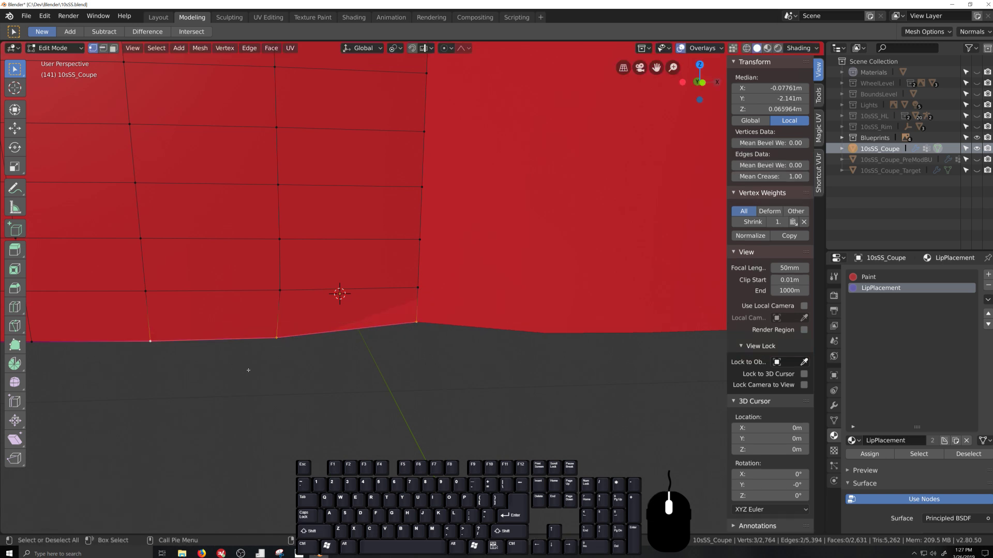
pyautogui.press('s')
pyautogui.press('z')
pyautogui.press('0')
pyautogui.press('Return')
pyautogui.press('s')
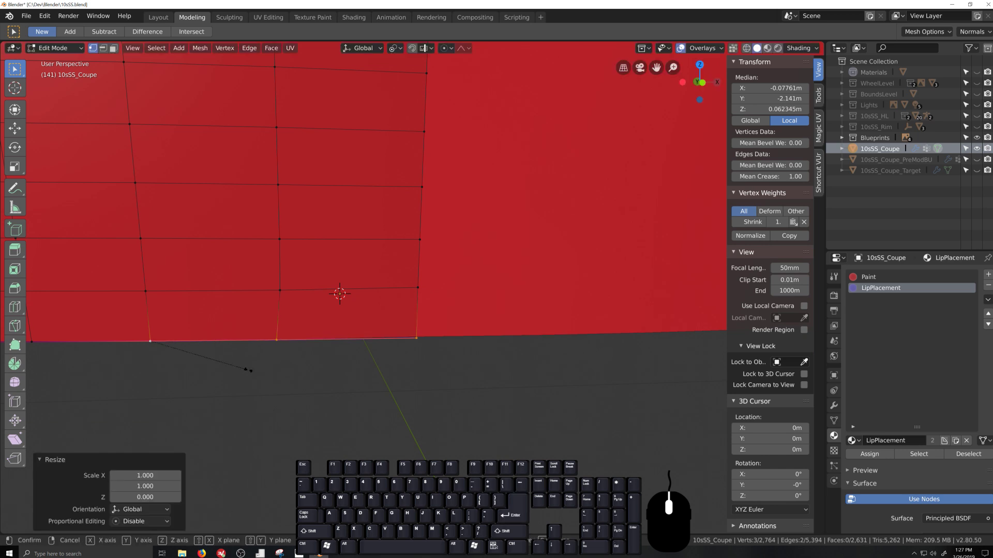
pyautogui.press('y')
pyautogui.press('0')
pyautogui.press('Return')
pyautogui.scroll(-13, 228, 384)
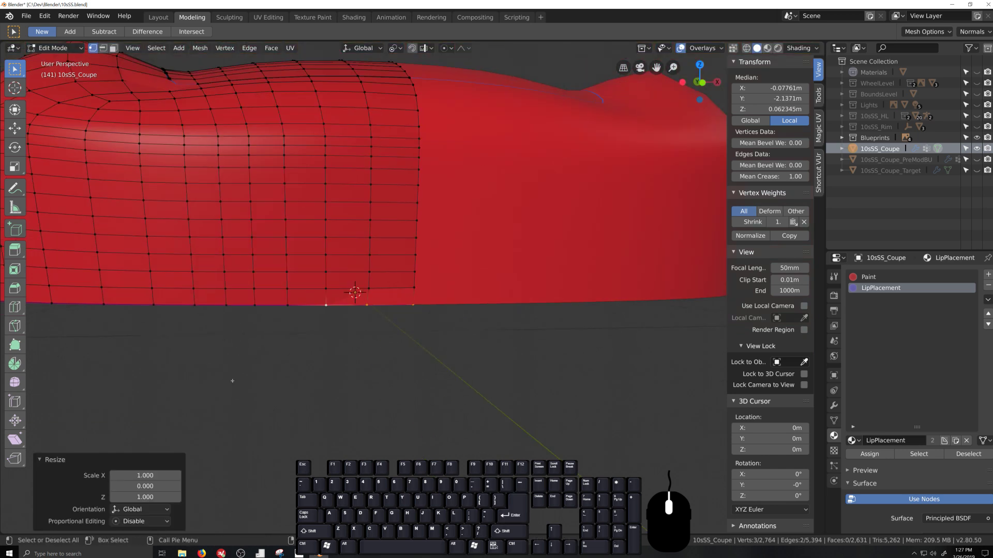
pyautogui.moveTo(264, 353); pyautogui.dragTo(311, 363, button='middle')
# Set the mean crease to 0 on all edges of the coupe body and check the result in Object Mode.
pyautogui.press('a')
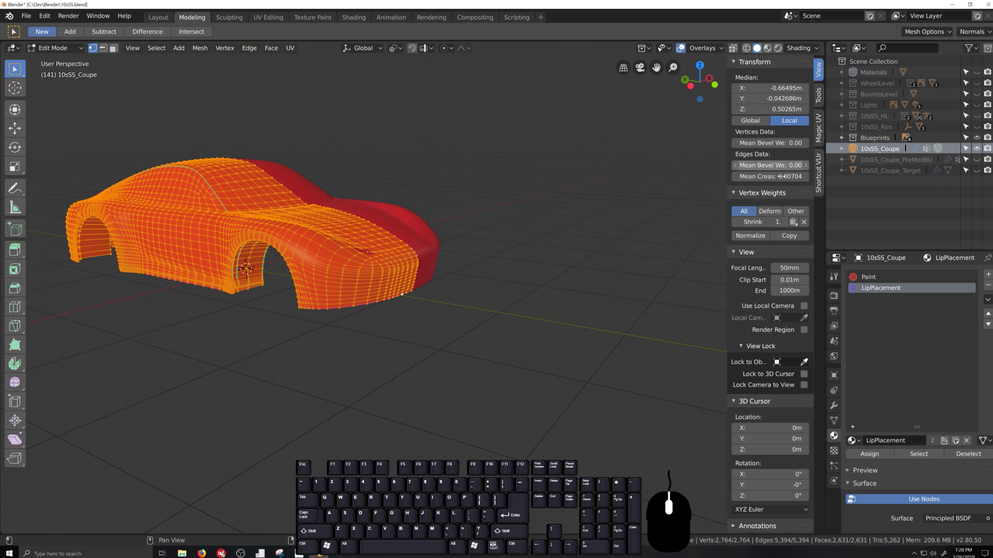
pyautogui.moveTo(772, 176); pyautogui.dragTo(709, 187)
pyautogui.press('Tab')
pyautogui.scroll(4, 381, 394)
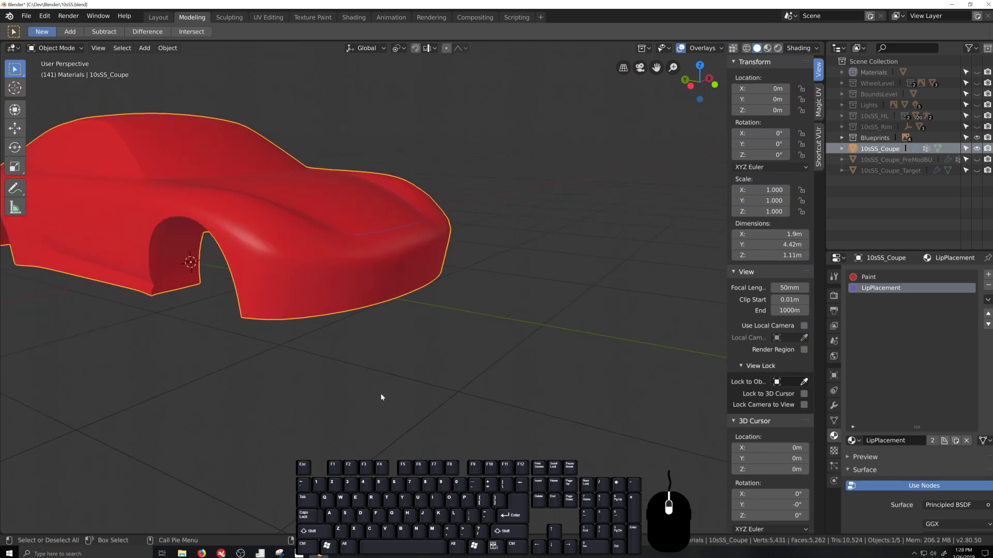
pyautogui.moveTo(381, 394)
pyautogui.mouseDown(button='middle')
pyautogui.moveTo(335, 387)
pyautogui.moveTo(327, 425)
pyautogui.moveTo(398, 389)
pyautogui.mouseUp(button='middle')
pyautogui.scroll(1, 393, 389)
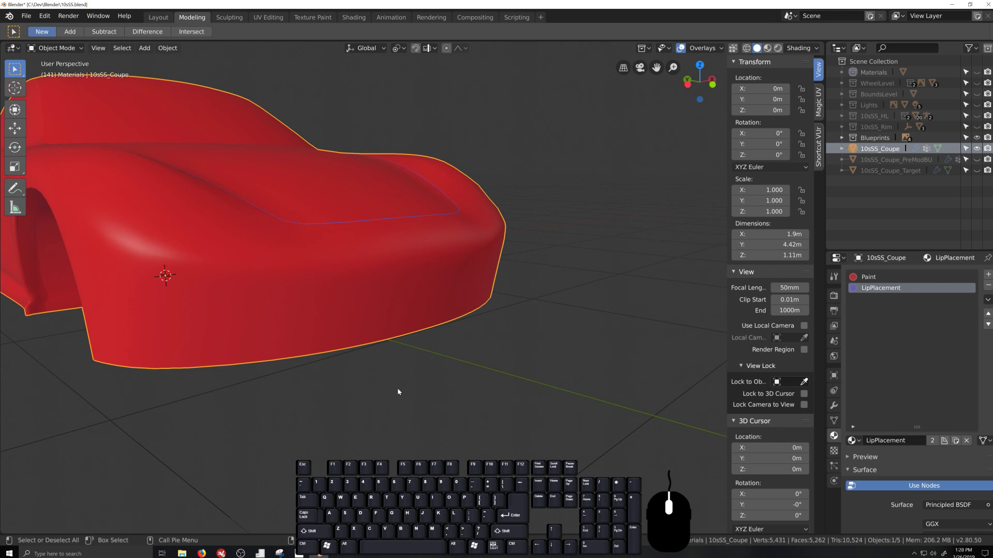
# Switch to Photos and study the car reference images, especially the panel lines around the headlight, and return to Blender.
pyautogui.click(299, 553)
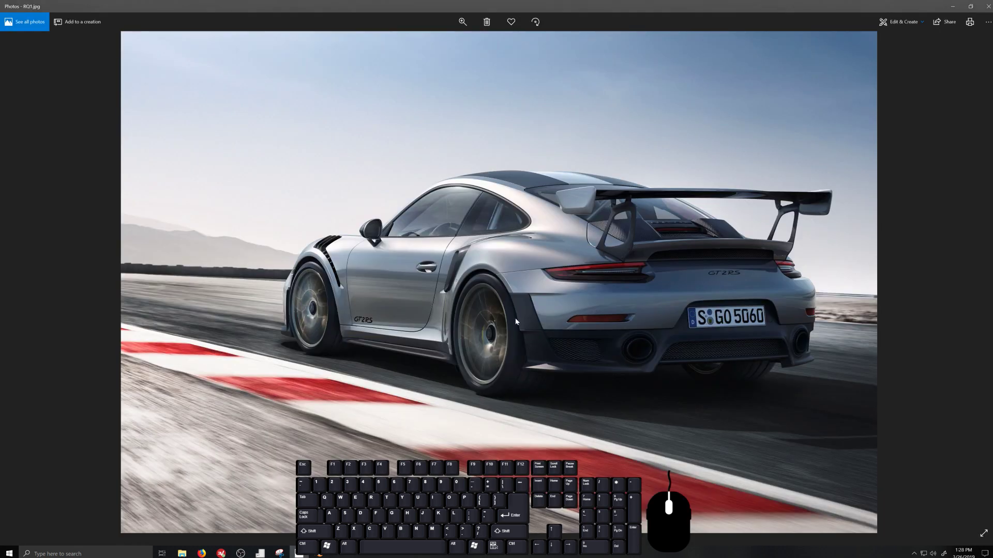
pyautogui.scroll(-4, 516, 322)
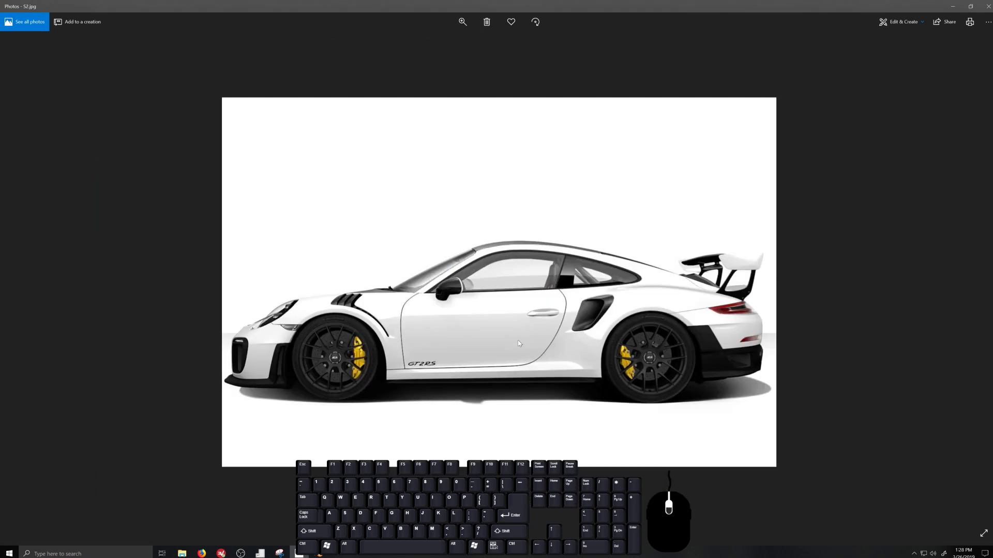
pyautogui.scroll(-1, 519, 343)
pyautogui.scroll(1, 519, 343)
pyautogui.scroll(1, 520, 347)
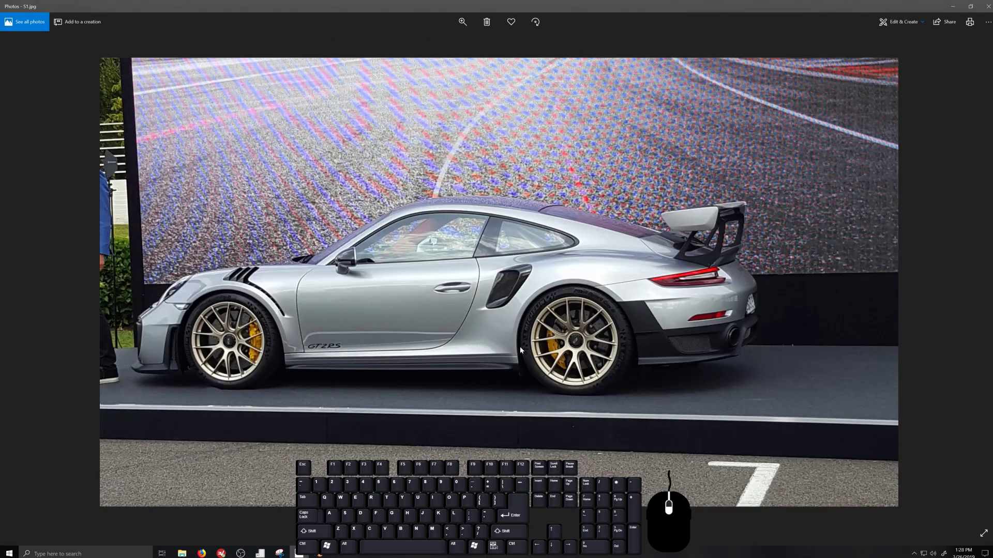
pyautogui.scroll(3, 519, 347)
pyautogui.scroll(-3, 521, 350)
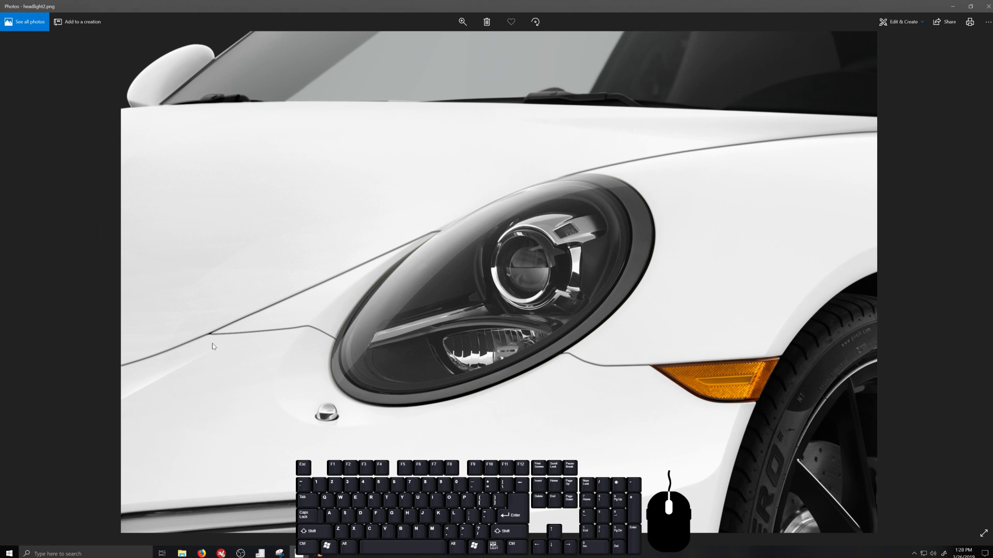
pyautogui.click(319, 555)
# Inspect the hood line and the area around its front corner on the coupe body in Object Mode.
pyautogui.scroll(-2, 303, 361)
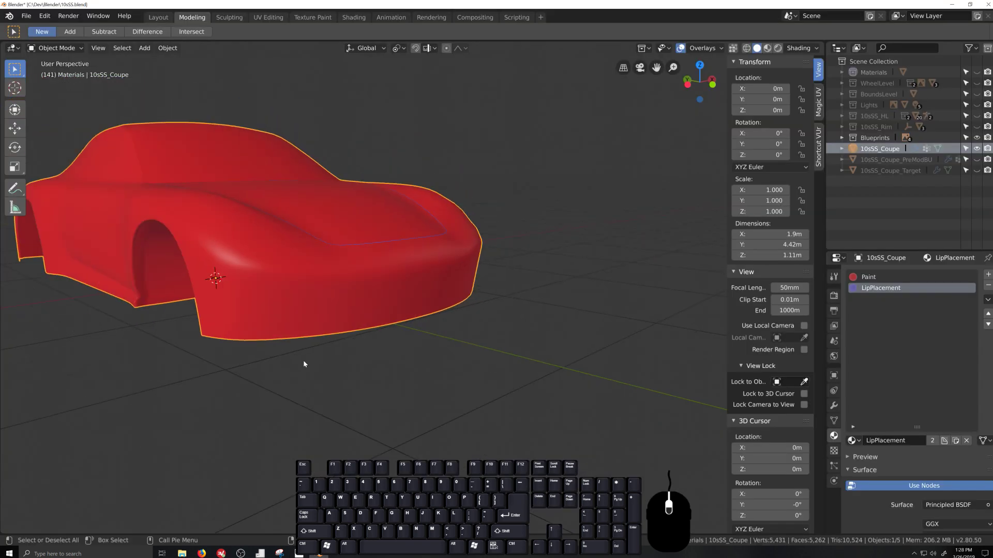
pyautogui.moveTo(303, 361); pyautogui.dragTo(362, 336, button='middle')
pyautogui.scroll(-2, 303, 297)
pyautogui.scroll(2, 460, 436)
pyautogui.keyDown('shift'); pyautogui.moveTo(492, 430); pyautogui.dragTo(539, 439, button='middle'); pyautogui.keyUp('shift')
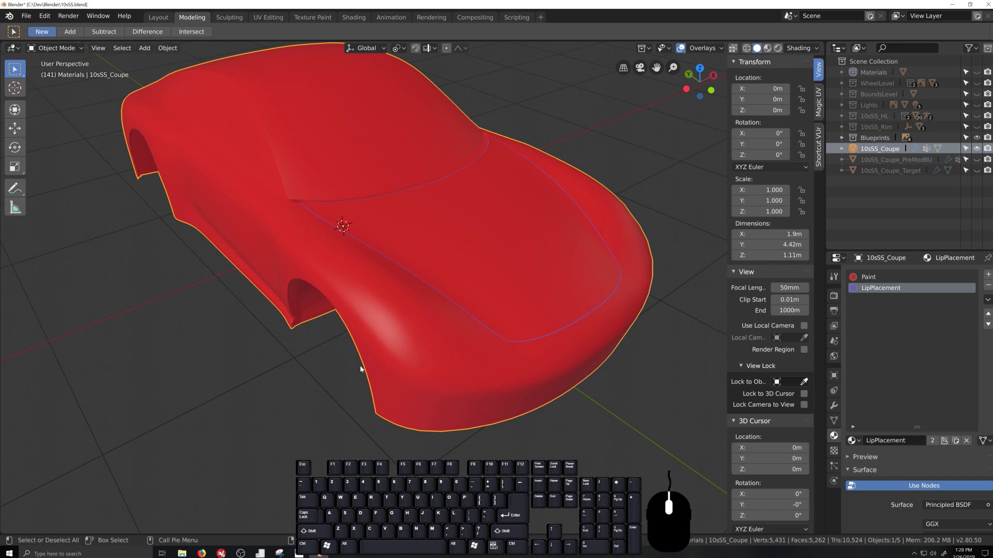
pyautogui.scroll(4, 412, 370)
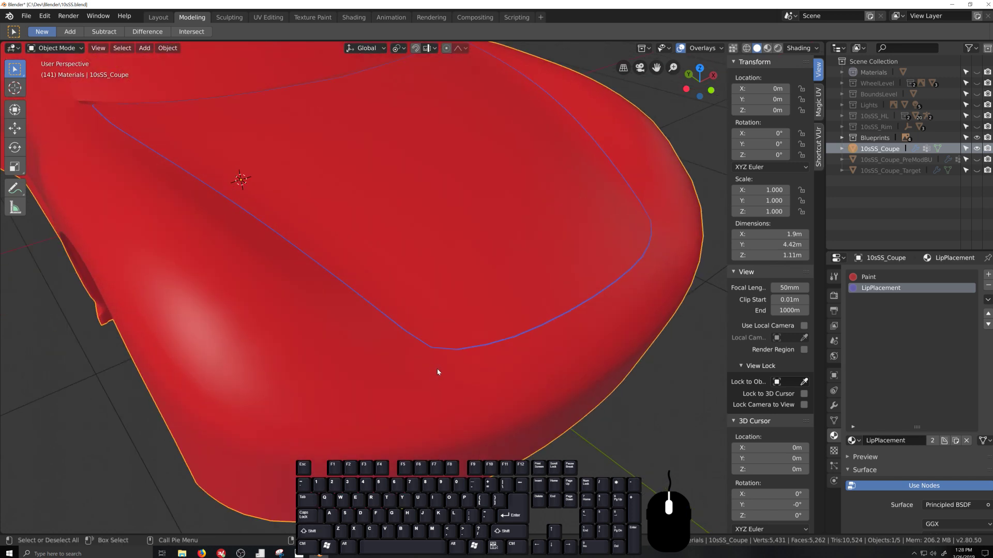
# Compare the front fender mesh with the headlight outline on the side blueprint, using the left orthographic view.
pyautogui.press('Tab')
pyautogui.moveTo(441, 380); pyautogui.dragTo(430, 450, button='middle')
pyautogui.press('ctrl')
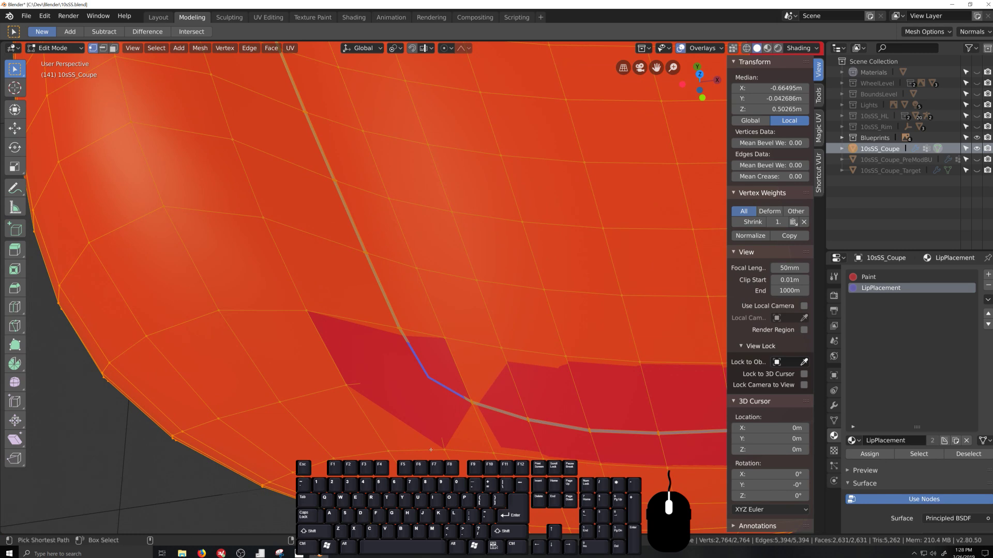
pyautogui.press('ctrl+KP_3')
pyautogui.scroll(-3, 430, 450)
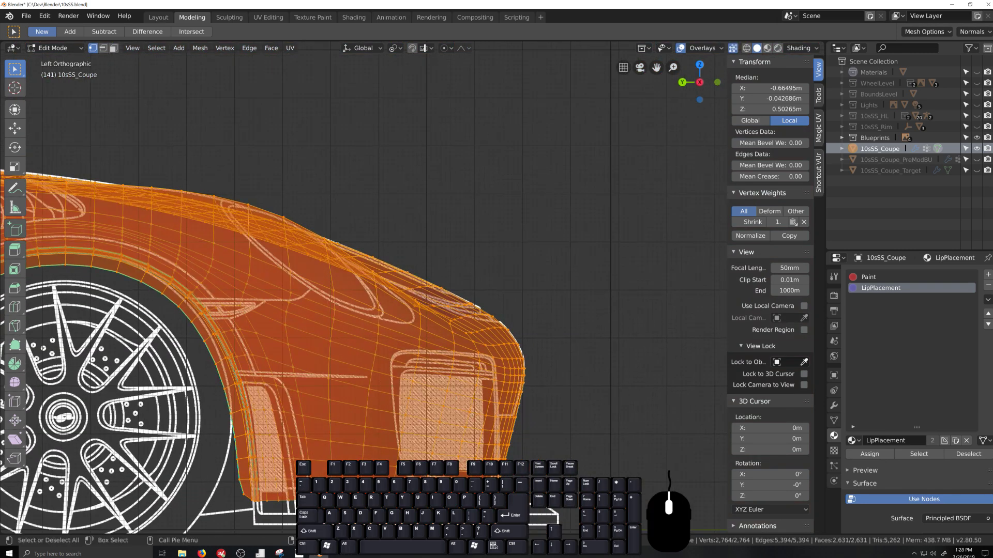
pyautogui.scroll(2, 472, 415)
pyautogui.scroll(2, 385, 356)
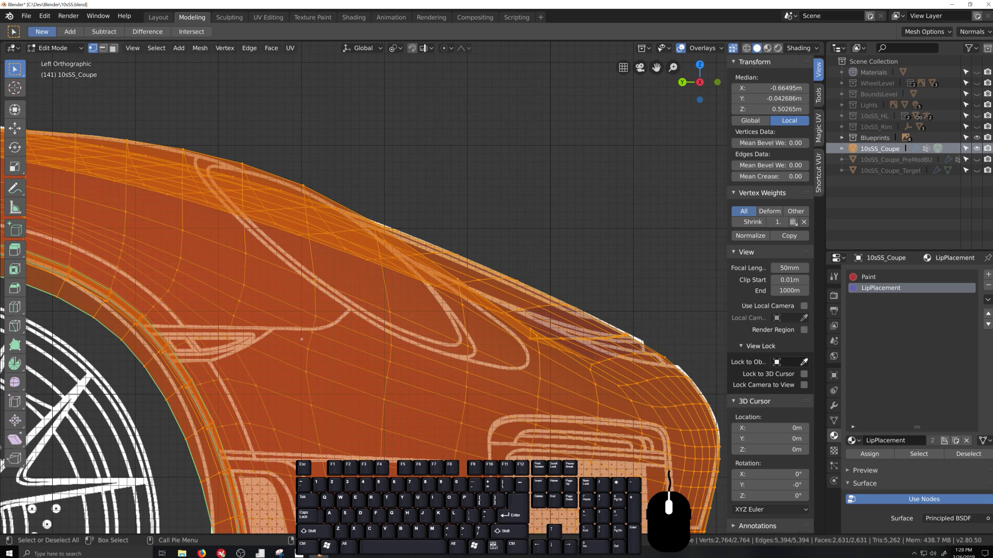
pyautogui.moveTo(393, 333); pyautogui.dragTo(375, 354, button='middle')
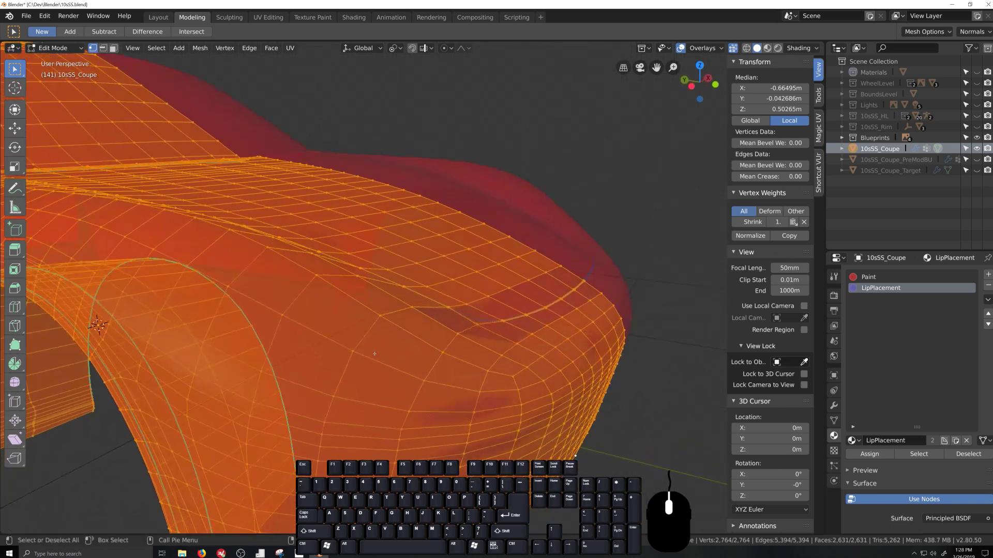
pyautogui.moveTo(411, 292); pyautogui.dragTo(409, 299, button='middle')
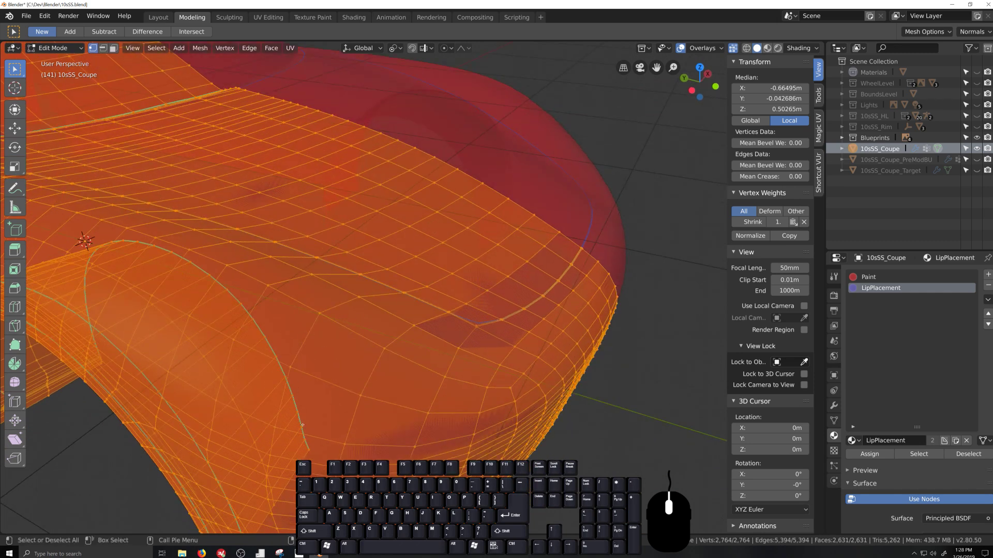
pyautogui.moveTo(302, 425); pyautogui.dragTo(348, 418, button='middle')
pyautogui.scroll(-3, 356, 403)
pyautogui.press('Tab')
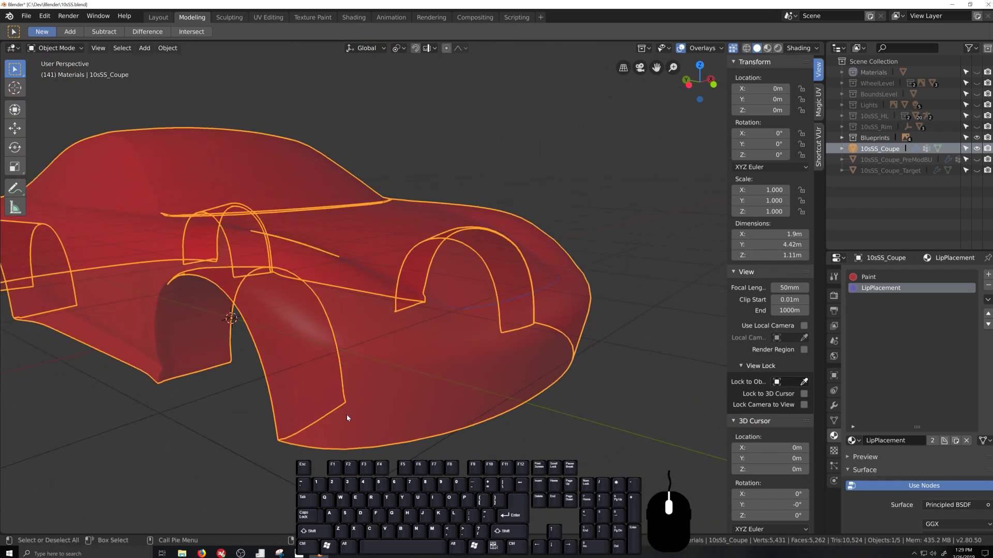
pyautogui.hotkey('alt', 'z')
pyautogui.scroll(4, 362, 426)
pyautogui.scroll(3, 361, 429)
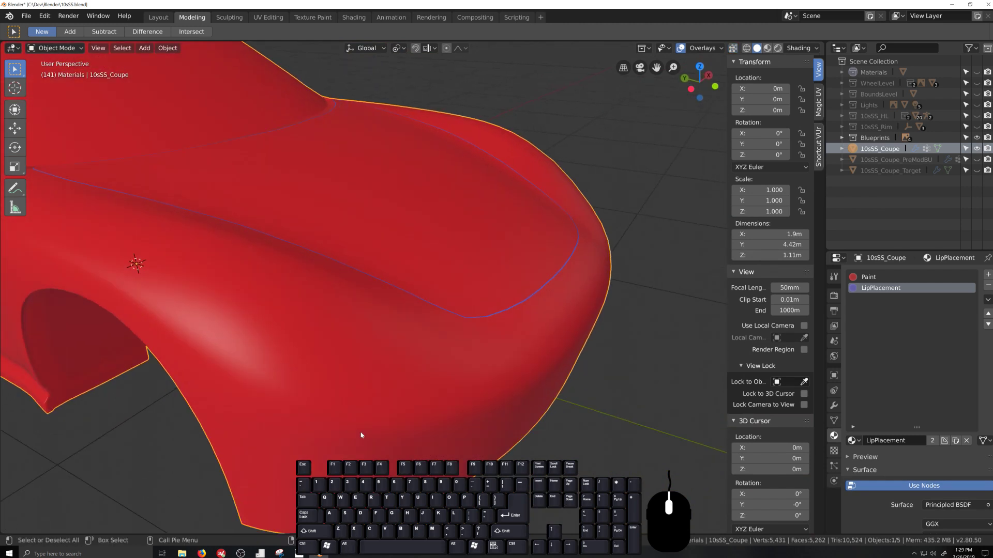
# Vertex-slide the two vertices beside the hood's front corner forward along their edges, the second by a factor of about 0.33.
pyautogui.press('Tab')
pyautogui.moveTo(435, 384); pyautogui.dragTo(401, 315, button='middle')
pyautogui.click(359, 311)
pyautogui.press('g')
pyautogui.press('g')
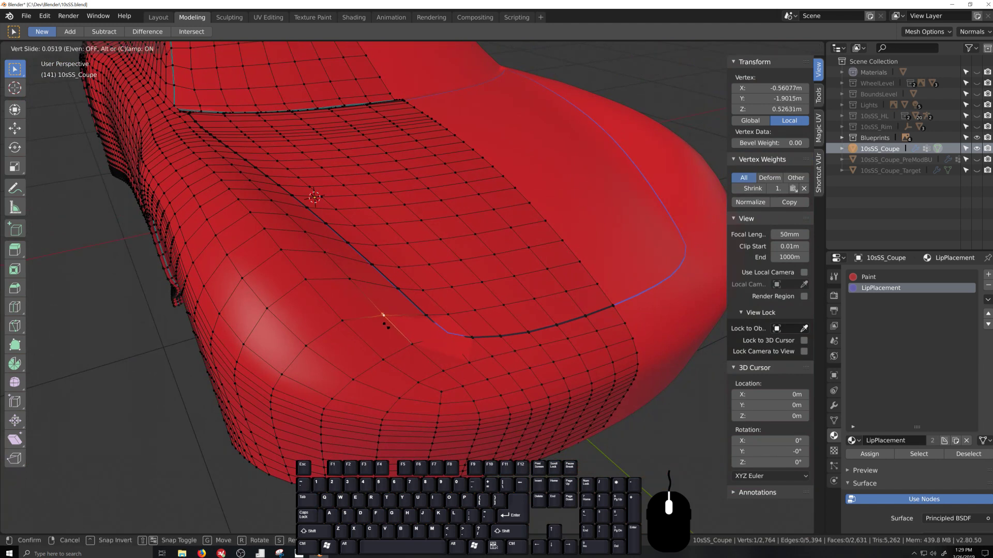
pyautogui.click(390, 330)
pyautogui.click(342, 322)
pyautogui.press('g')
pyautogui.press('g')
pyautogui.click(353, 334)
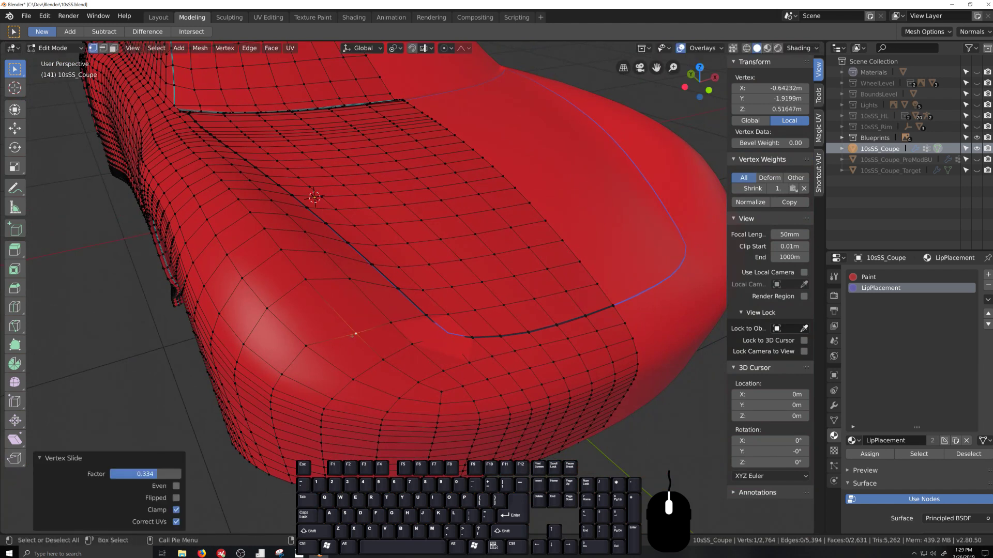
# Vertex-slide the two vertices farther out in the same fender row forward, the outermost by a factor of about 0.12.
pyautogui.click(317, 354)
pyautogui.press('g')
pyautogui.press('g')
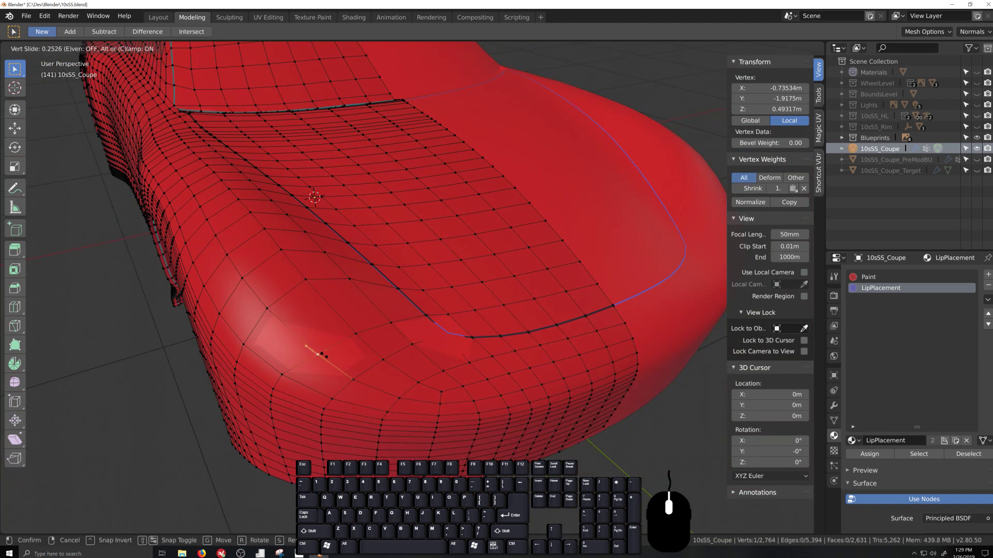
pyautogui.click(322, 355)
pyautogui.click(286, 379)
pyautogui.press('g')
pyautogui.press('g')
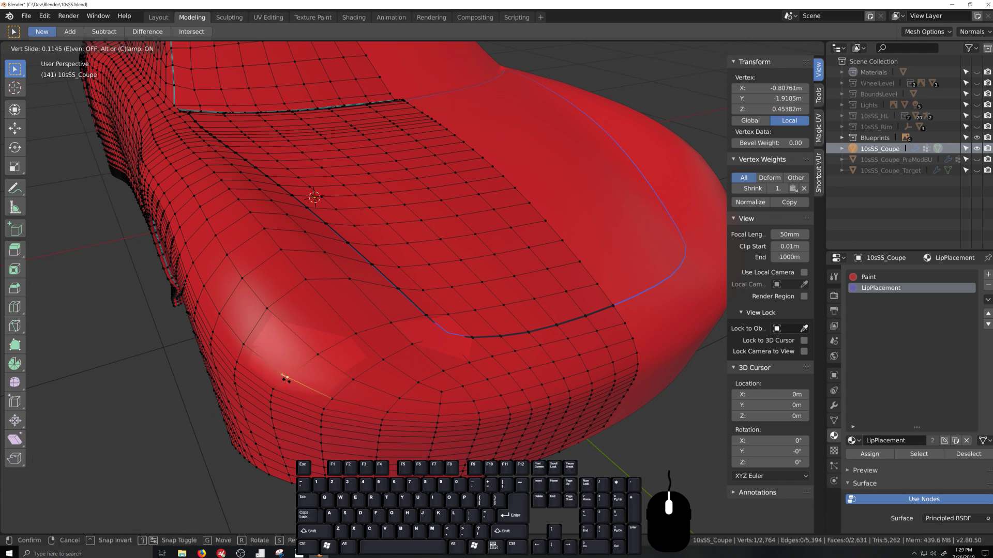
pyautogui.click(287, 381)
# Vertex-slide the two inner vertices of the next fender row behind forward along their edges.
pyautogui.moveTo(287, 381); pyautogui.dragTo(336, 280, button='middle')
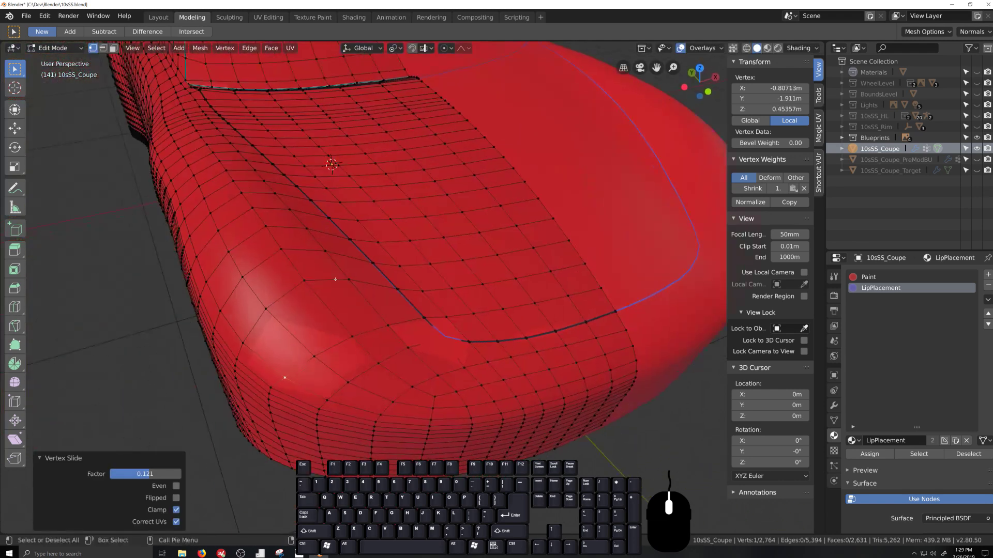
pyautogui.click(335, 279)
pyautogui.press('g')
pyautogui.press('g')
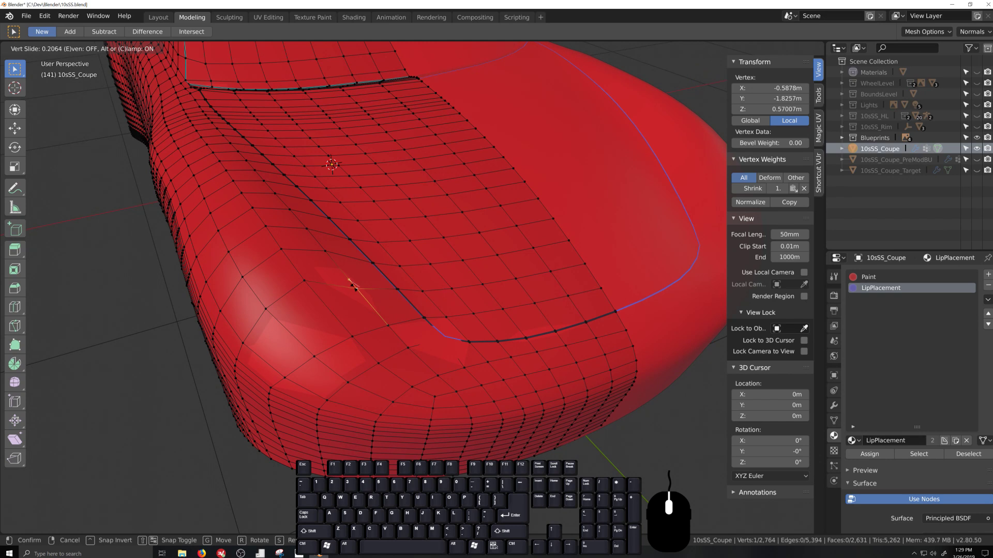
pyautogui.click(355, 288)
pyautogui.click(305, 288)
pyautogui.press('g')
pyautogui.press('g')
pyautogui.click(310, 292)
# Vertex-slide the two outer vertices of that rear fender row forward, the outermost by a factor of about 0.04.
pyautogui.click(266, 311)
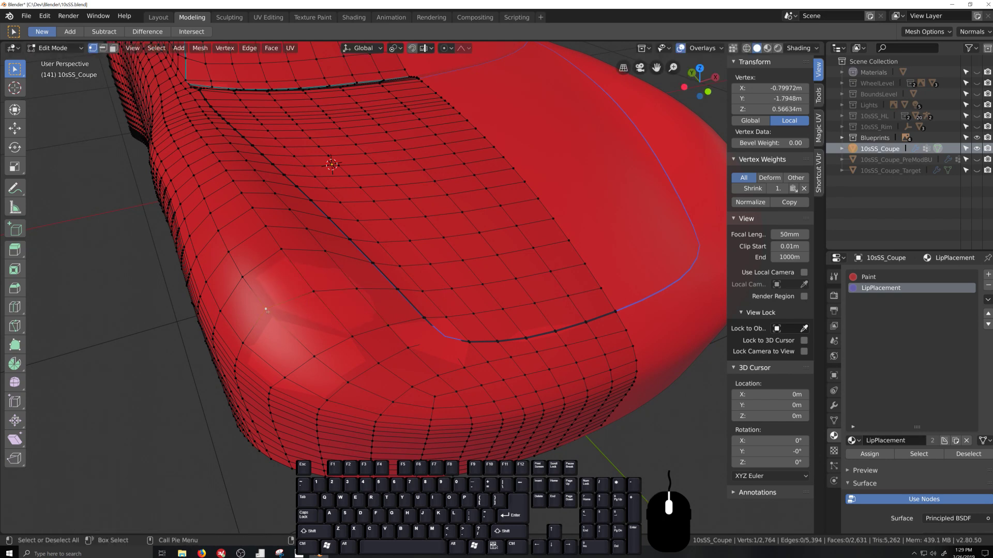
pyautogui.press('g')
pyautogui.press('g')
pyautogui.click(272, 314)
pyautogui.press('g')
pyautogui.press('g')
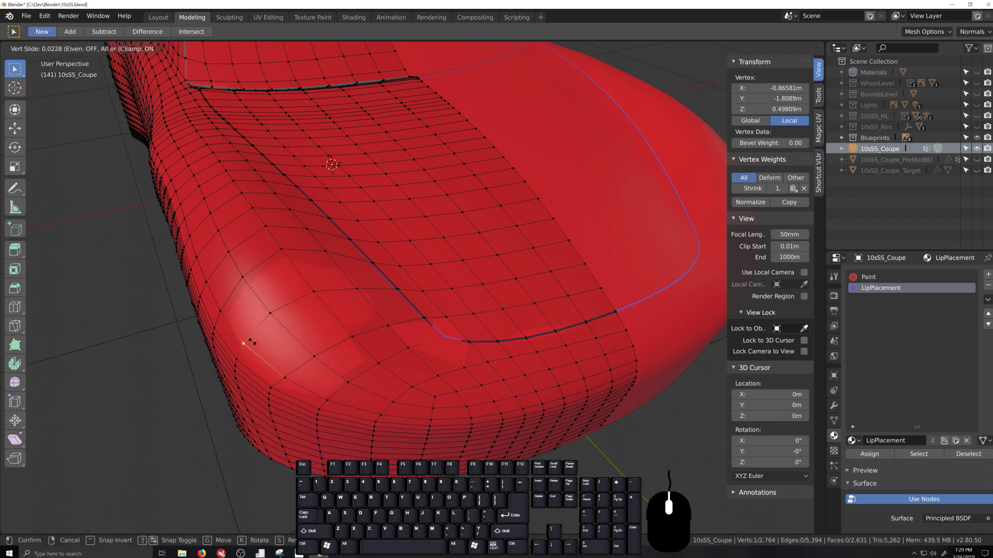
pyautogui.click(289, 331)
pyautogui.moveTo(289, 331); pyautogui.dragTo(400, 349, button='middle')
pyautogui.scroll(3, 455, 406)
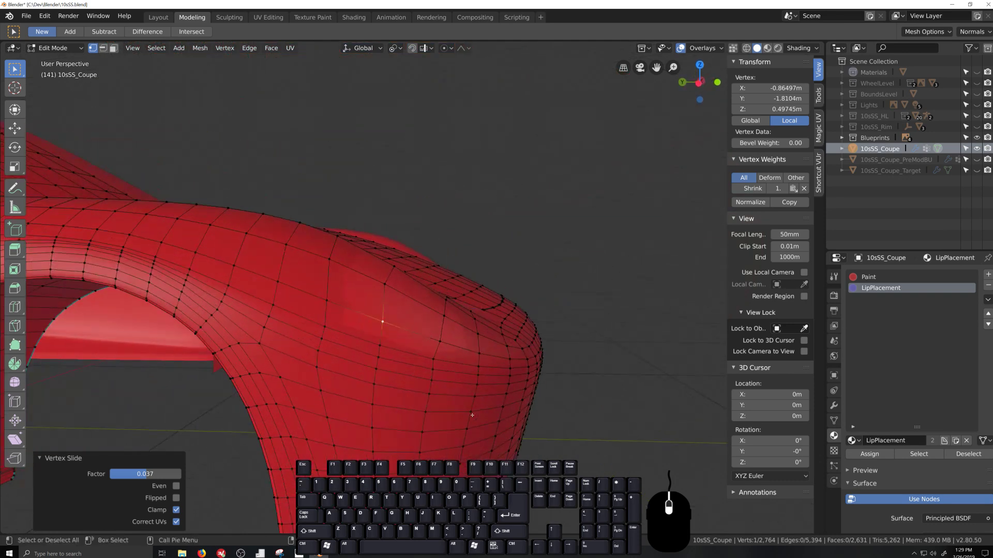
# Select the edge between two vertices on the fender top beside the hood gap and edge-slide it forward by a factor of about 0.069.
pyautogui.moveTo(470, 414); pyautogui.dragTo(471, 445, button='middle')
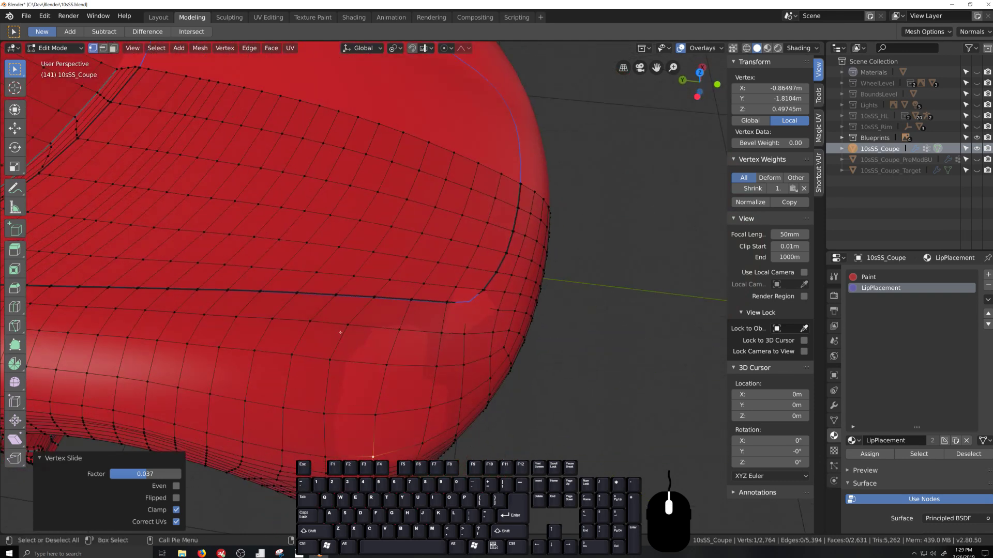
pyautogui.moveTo(339, 361); pyautogui.dragTo(372, 412, button='middle')
pyautogui.click(330, 300)
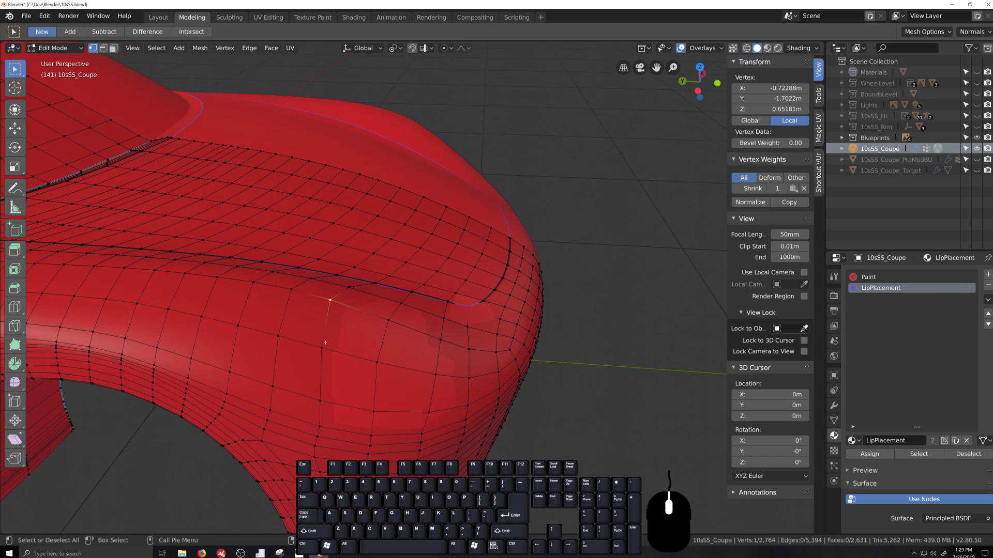
pyautogui.keyDown('shift'); pyautogui.click(333, 352); pyautogui.keyUp('shift')
pyautogui.press('g')
pyautogui.press('g')
pyautogui.click(331, 349)
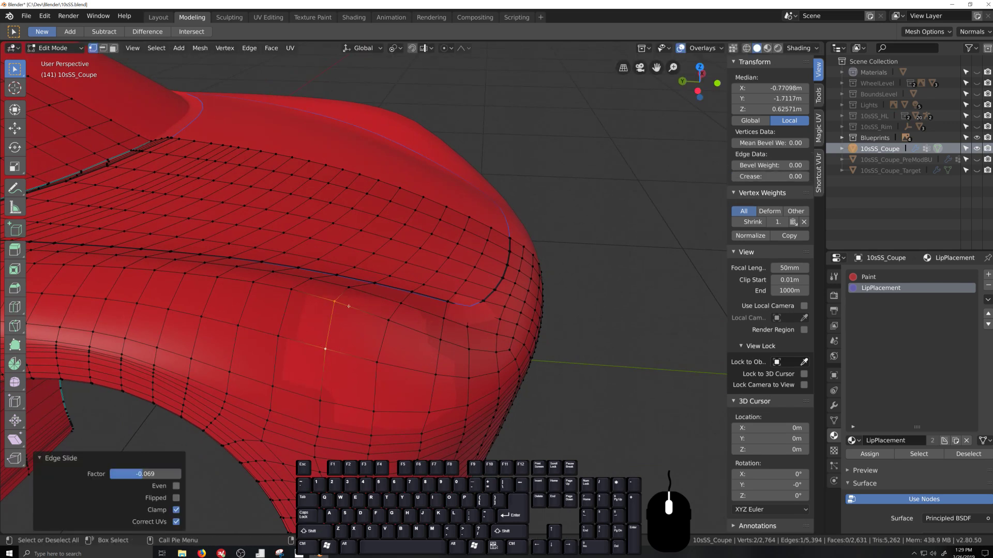
# Vertex-slide the neighbouring fender vertex right beside the hood gap by a factor of about 0.042.
pyautogui.click(354, 292)
pyautogui.press('g')
pyautogui.press('g')
pyautogui.click(356, 295)
pyautogui.scroll(-2, 362, 310)
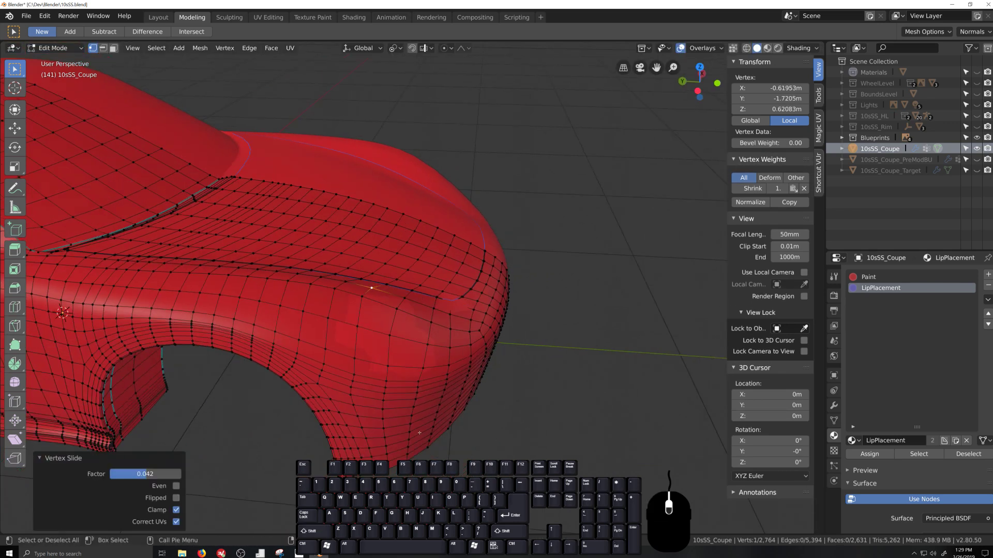
# Examine how the front fender's vertex rows line up with the headlight and wheel-arch outlines in the side-view blueprint.
pyautogui.moveTo(396, 443); pyautogui.dragTo(523, 413, button='middle')
pyautogui.scroll(4, 420, 418)
pyautogui.scroll(3, 419, 417)
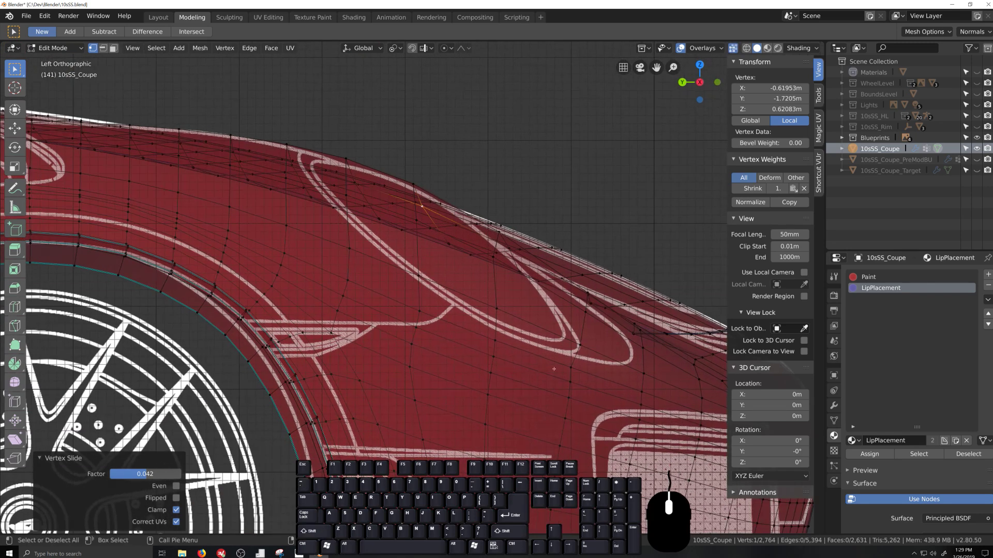
pyautogui.scroll(-2, 615, 350)
pyautogui.moveTo(614, 350); pyautogui.dragTo(602, 356, button='middle')
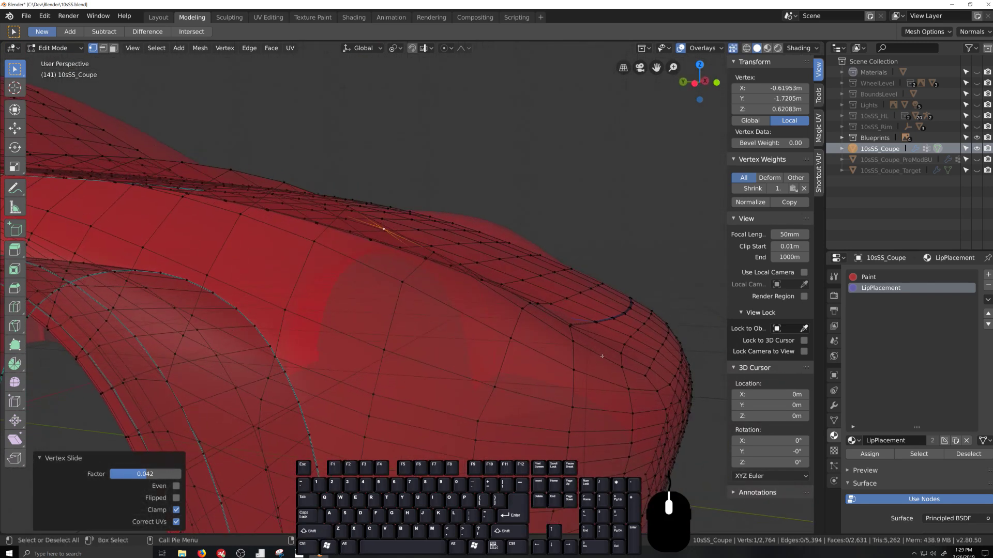
pyautogui.click(535, 305)
pyautogui.keyDown('ctrl'); pyautogui.click(479, 419); pyautogui.keyUp('ctrl')
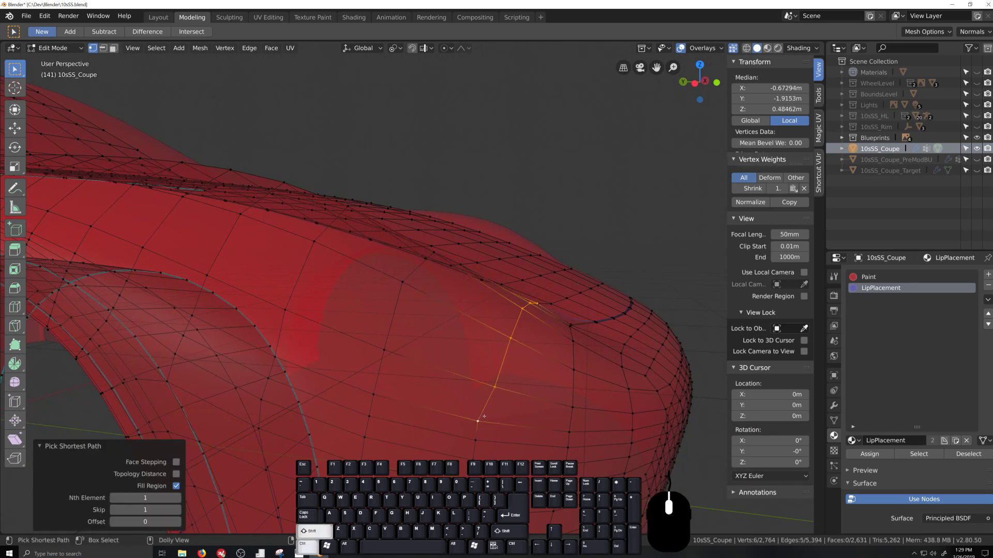
pyautogui.press('ctrl+KP_3')
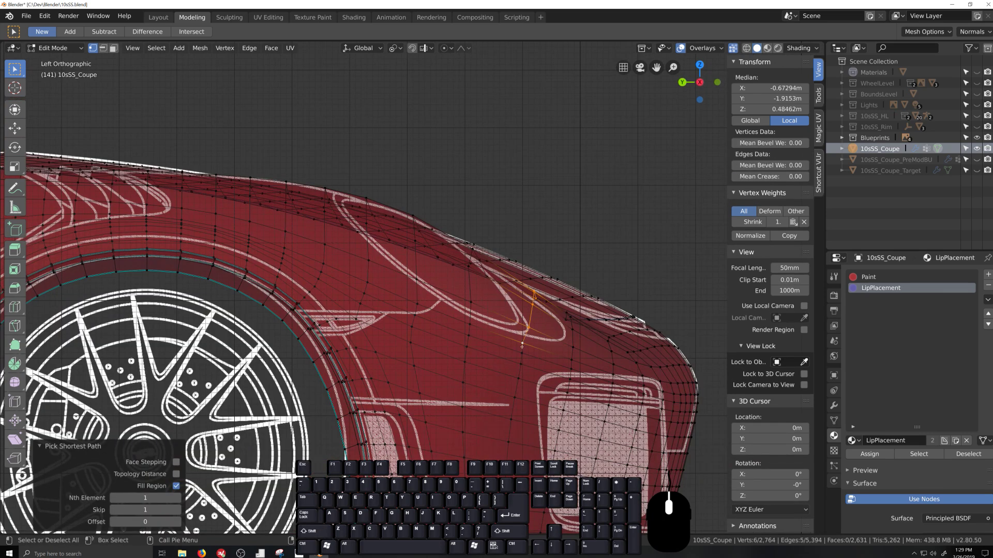
pyautogui.keyDown('shift'); pyautogui.click(523, 344); pyautogui.keyUp('shift')
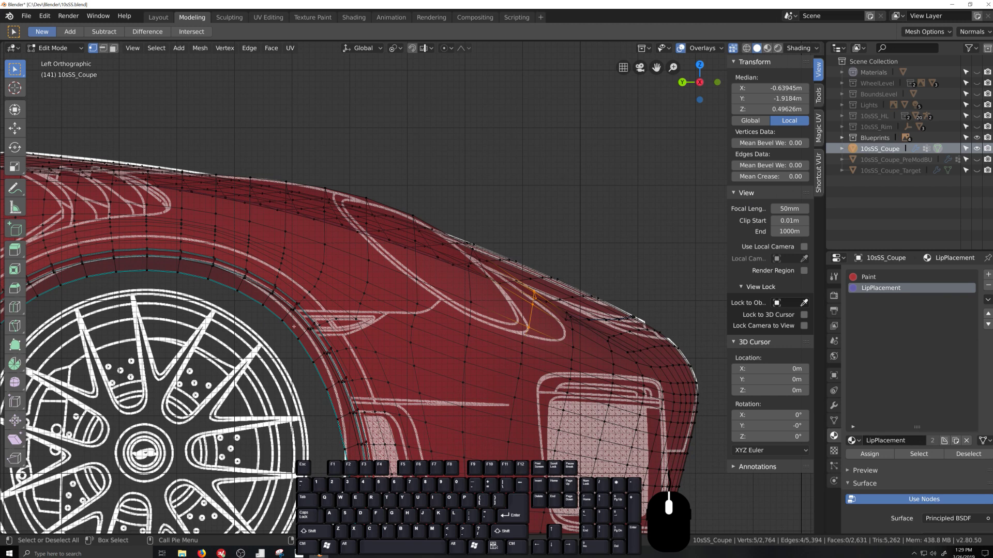
pyautogui.scroll(2, 452, 320)
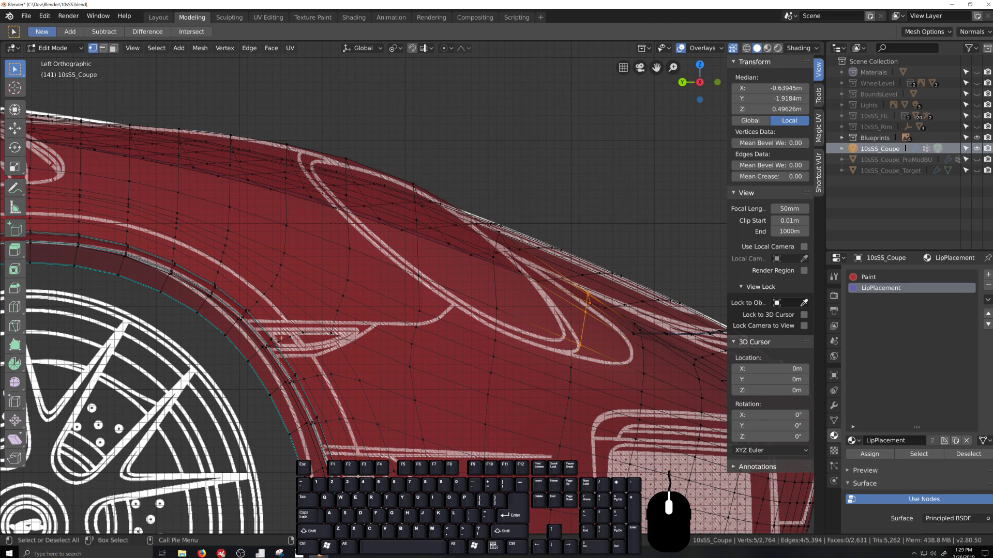
pyautogui.scroll(5, 252, 356)
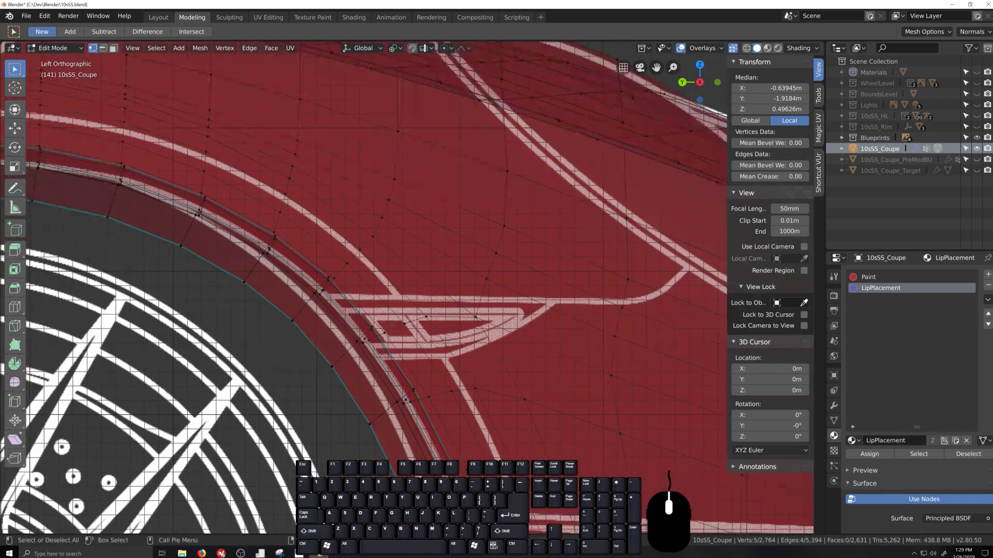
pyautogui.scroll(-4, 423, 357)
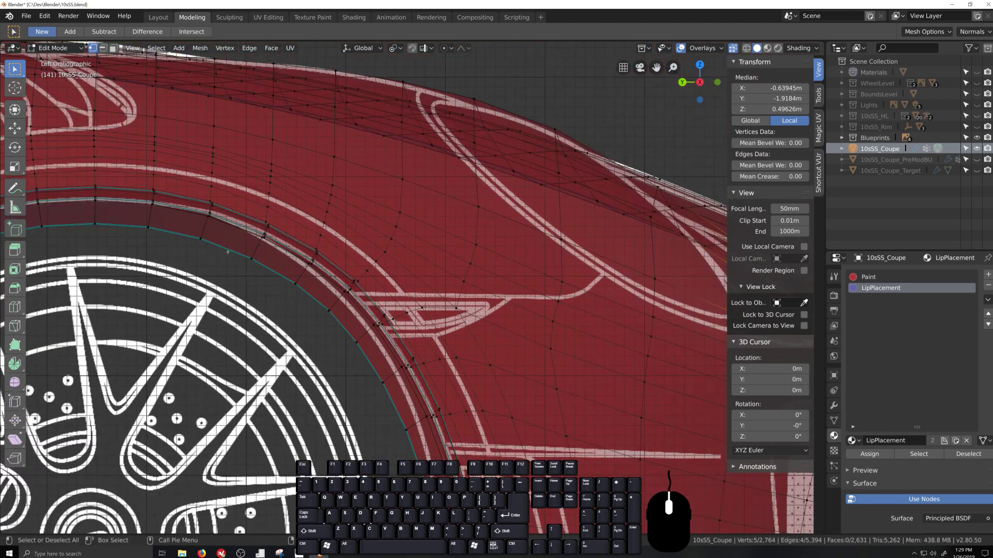
# Move two neighbouring vertex rows of the front wheel-arch lip up and back, the second by about 0.010 m in Y and 0.0067 m in Z.
pyautogui.scroll(4, 338, 333)
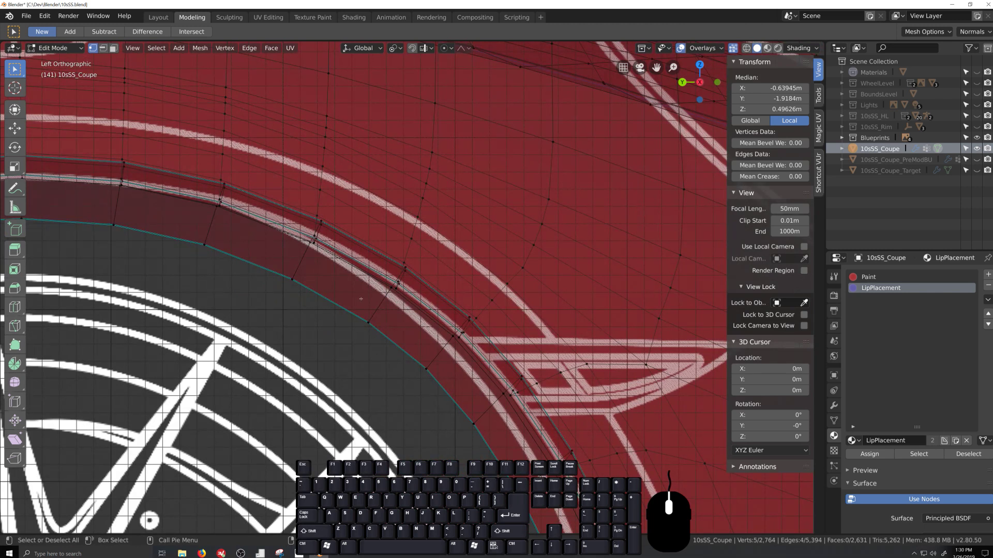
pyautogui.moveTo(337, 232); pyautogui.dragTo(409, 350)
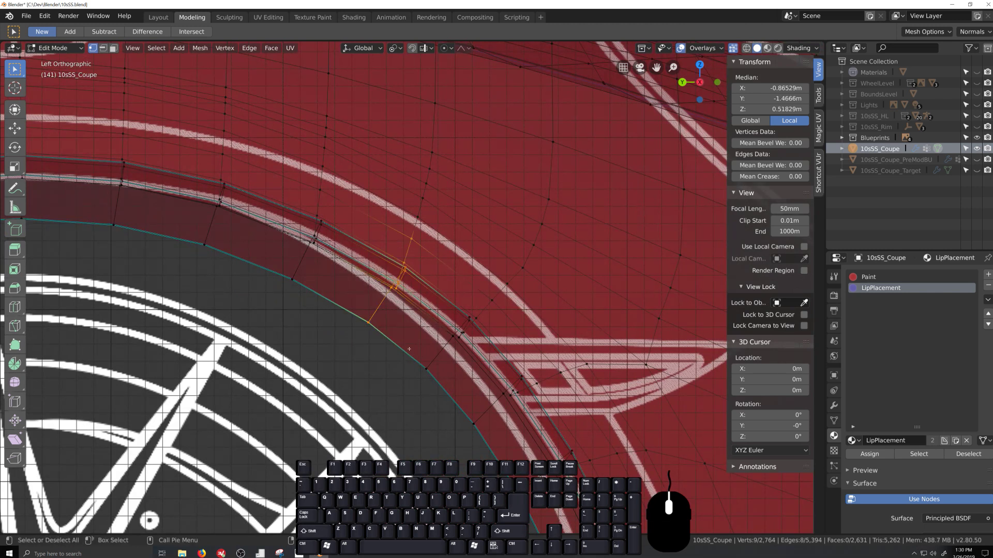
pyautogui.press('g')
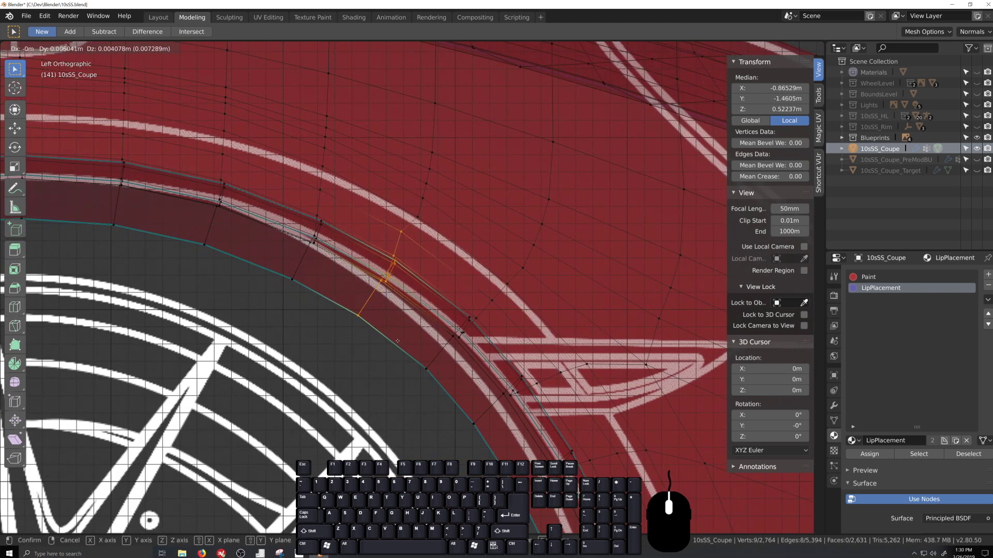
pyautogui.click(396, 340)
pyautogui.moveTo(393, 287); pyautogui.dragTo(484, 428)
pyautogui.press('g')
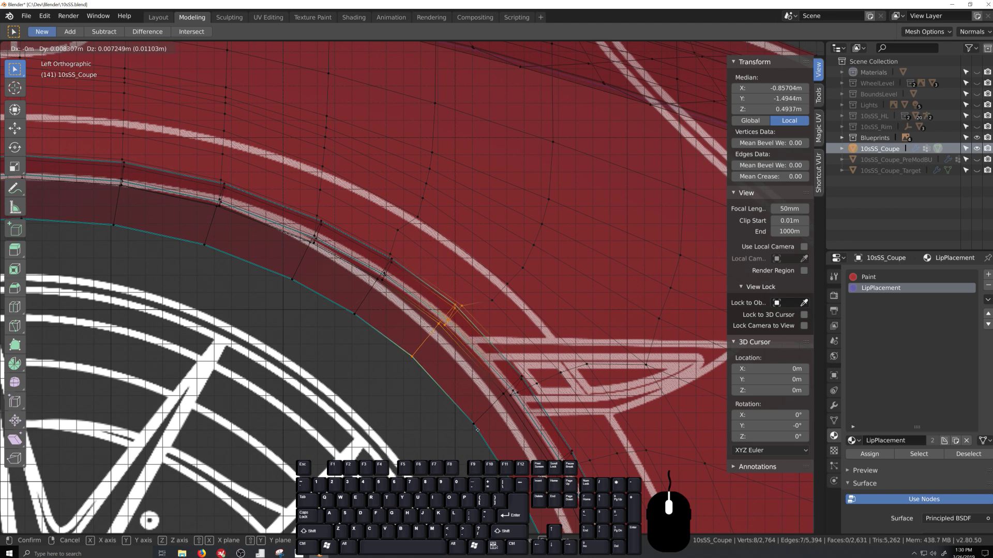
pyautogui.click(475, 431)
pyautogui.scroll(-2, 474, 430)
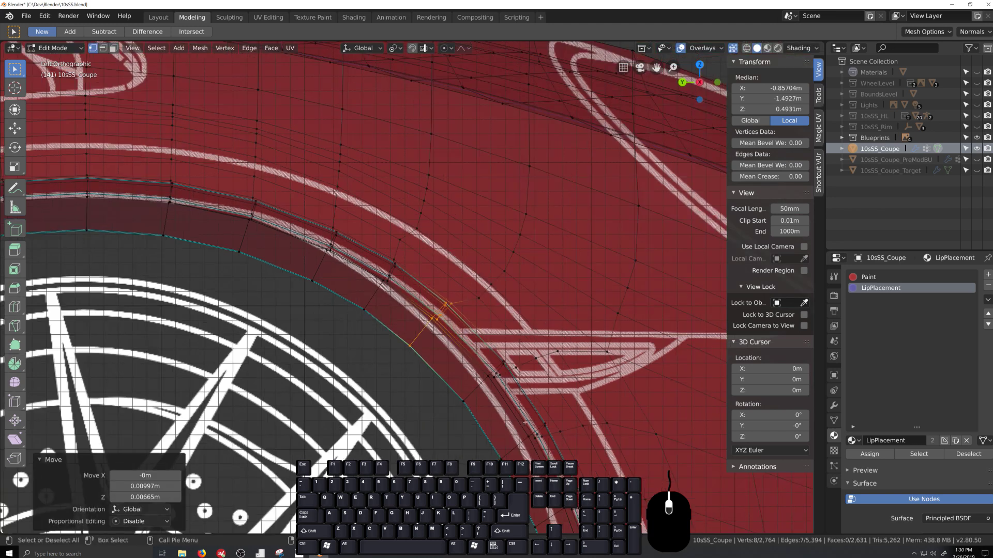
# Select the next wheel-arch lip row with its two adjoining fender vertices and edge-slide it down the arch by a factor of about 0.15.
pyautogui.keyDown('shift'); pyautogui.moveTo(475, 431); pyautogui.dragTo(392, 436, button='middle'); pyautogui.keyUp('shift')
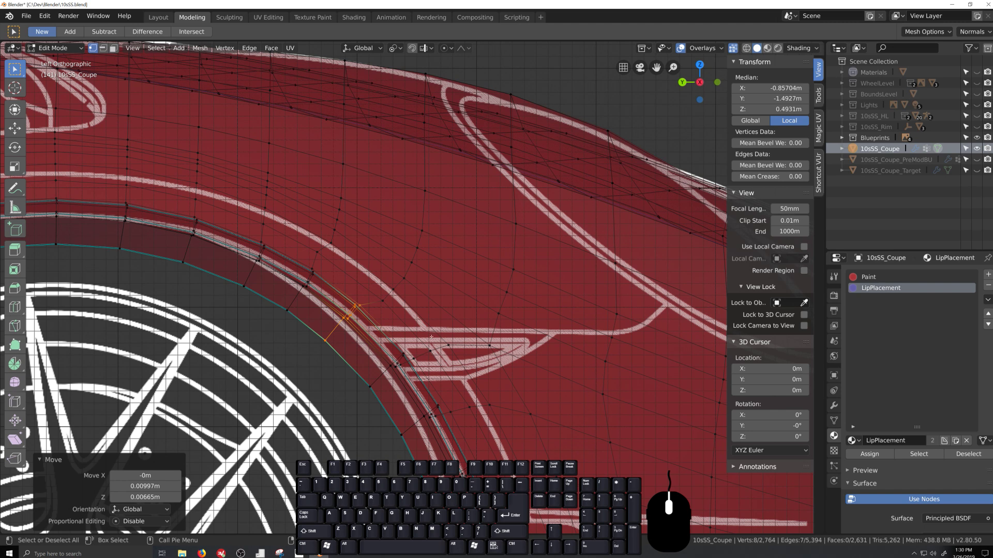
pyautogui.moveTo(431, 345); pyautogui.dragTo(353, 402)
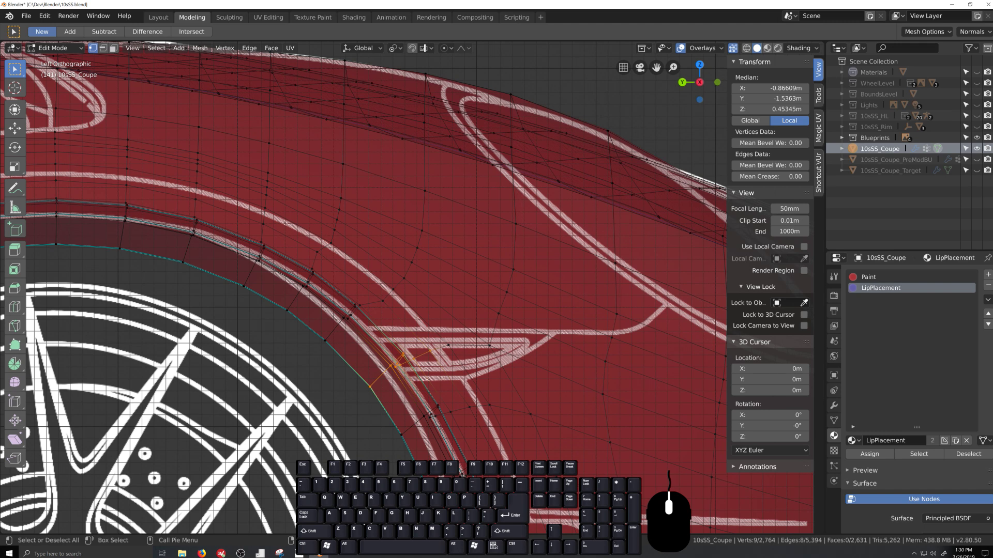
pyautogui.keyDown('shift'); pyautogui.click(448, 346); pyautogui.keyUp('shift')
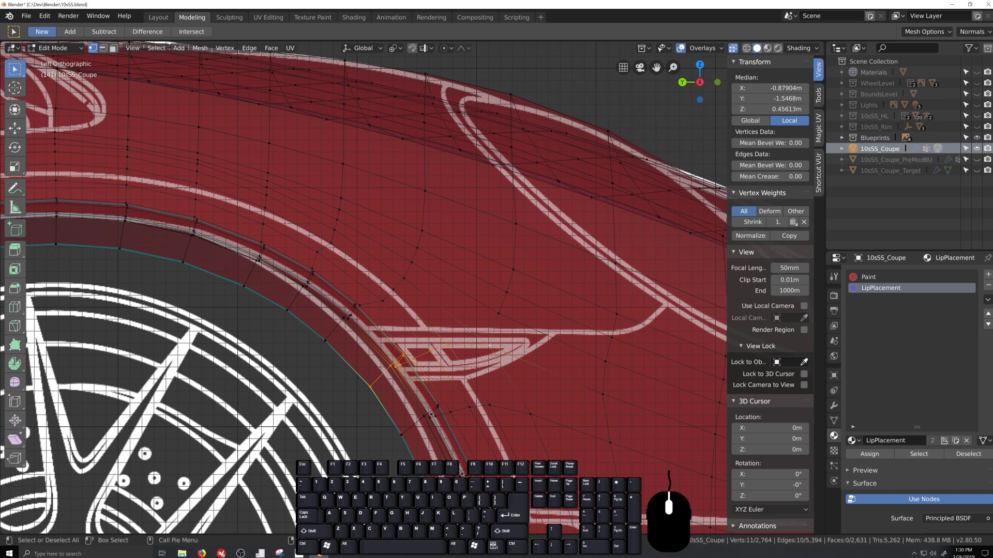
pyautogui.press('g')
pyautogui.press('g')
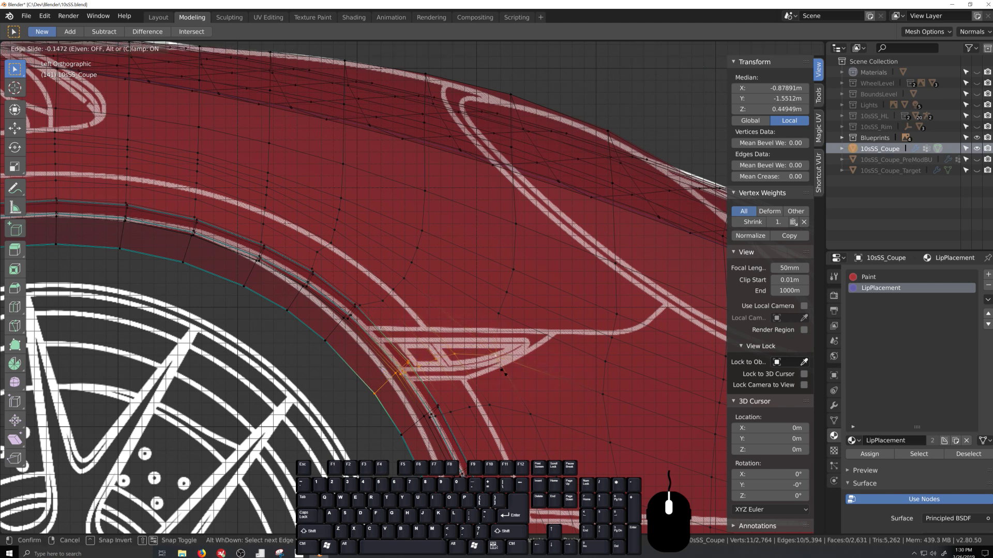
pyautogui.click(501, 364)
# Vertex-slide the fender vertex above the side marker light forward, and the vertex inside the marker's rear part by a factor of about 0.089.
pyautogui.click(504, 316)
pyautogui.press('g')
pyautogui.press('g')
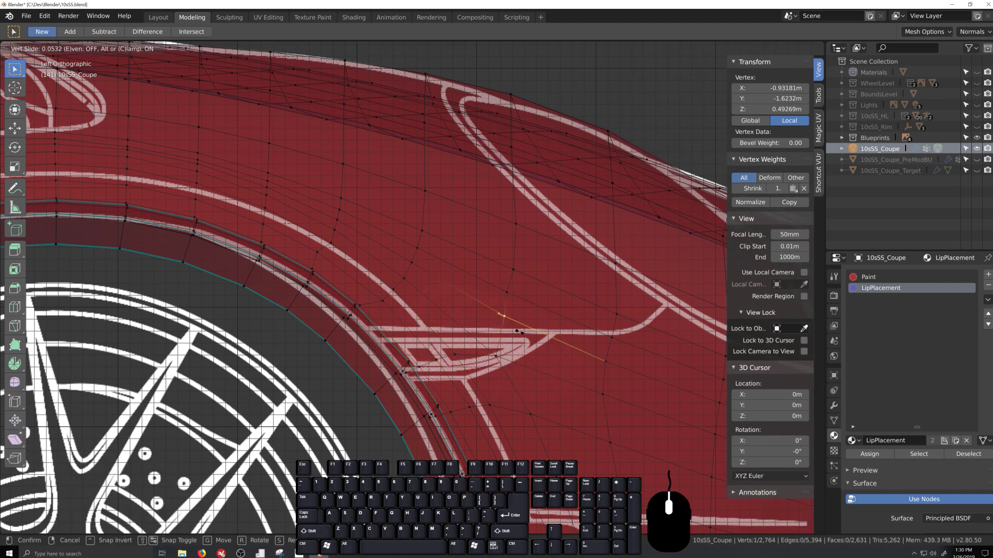
pyautogui.click(518, 337)
pyautogui.click(440, 361)
pyautogui.press('g')
pyautogui.press('g')
pyautogui.click(437, 362)
pyautogui.scroll(2, 437, 362)
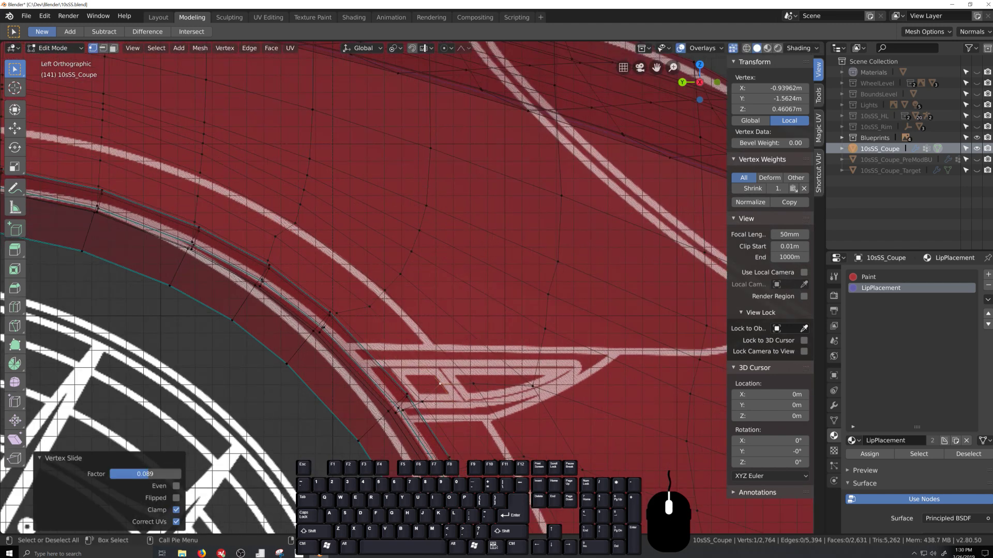
# Vertex-slide the arch-edge vertex behind the side marker light by a factor of about 0.195, and slightly slide the vertex next to it.
pyautogui.click(409, 394)
pyautogui.press('g')
pyautogui.press('g')
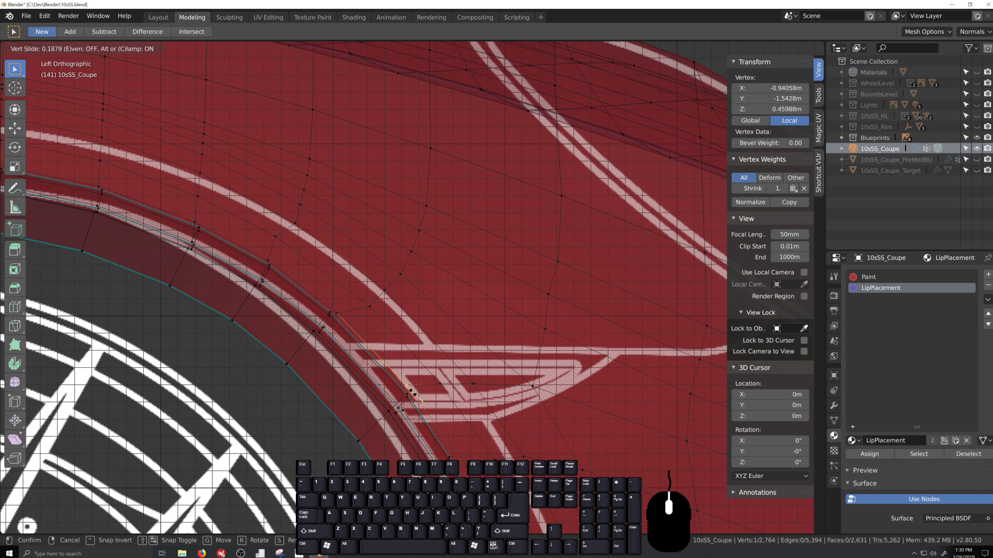
pyautogui.click(413, 396)
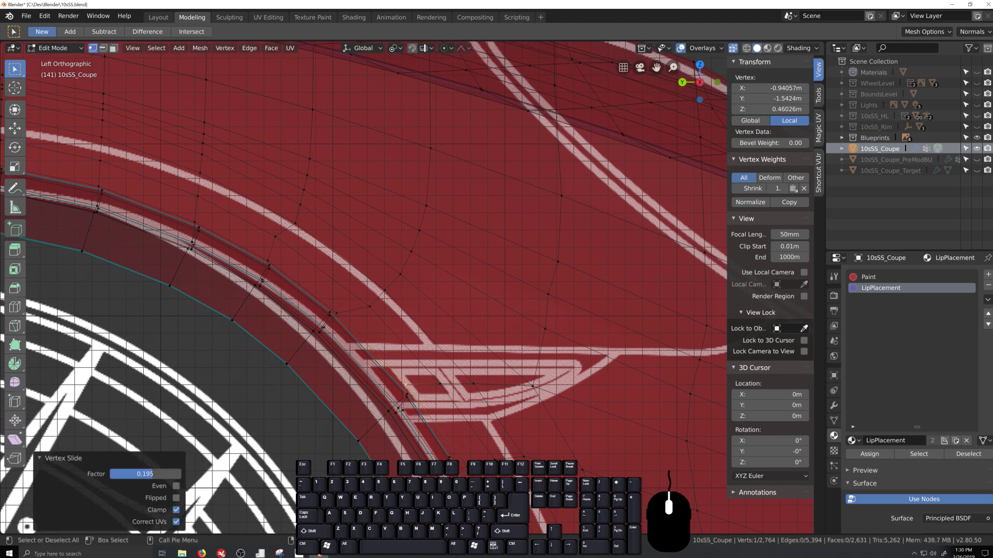
pyautogui.press('g')
pyautogui.press('g')
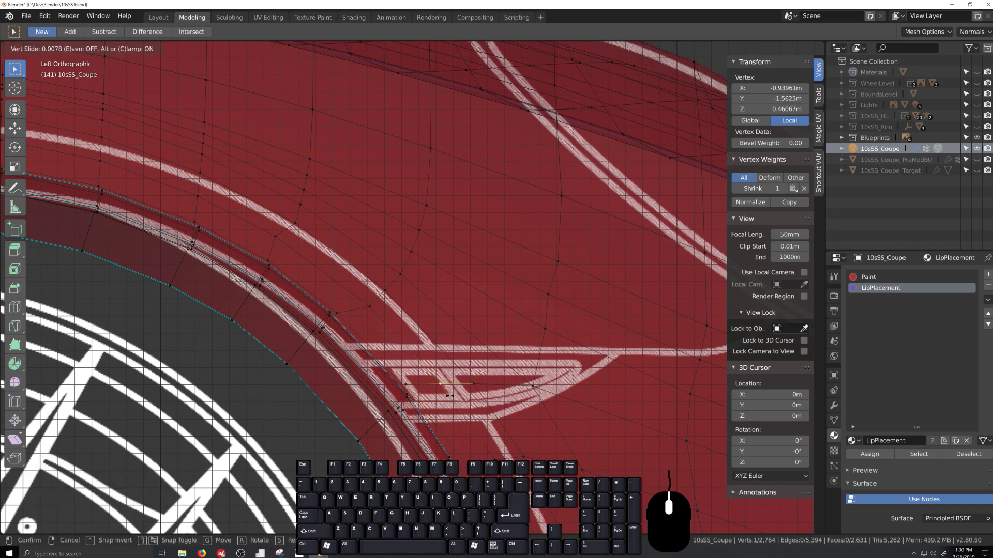
pyautogui.click(450, 397)
# Nudge the next two vertices across the side marker light into line, raising the front one by about 0.0009 m in Z.
pyautogui.press('g')
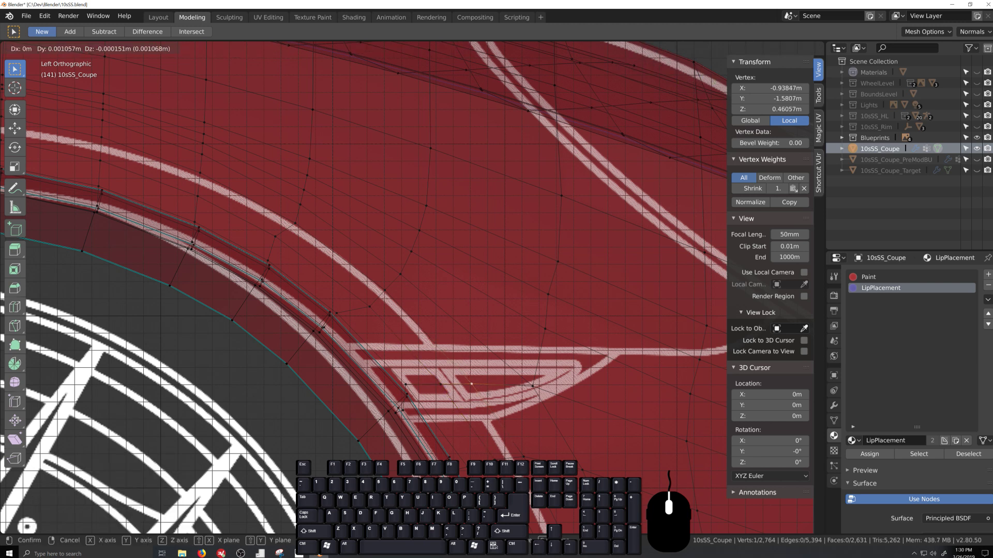
pyautogui.click(520, 388)
pyautogui.press('g')
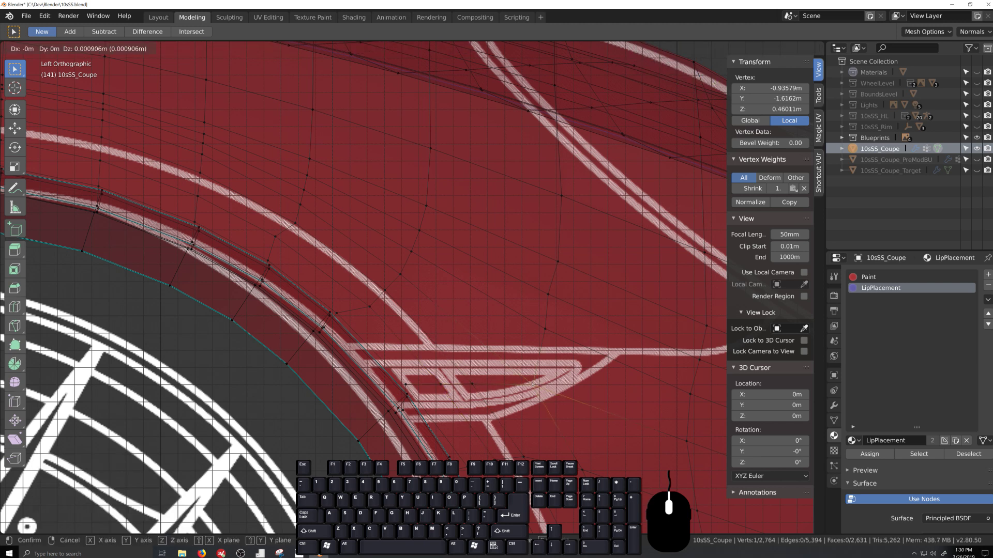
pyautogui.click(533, 384)
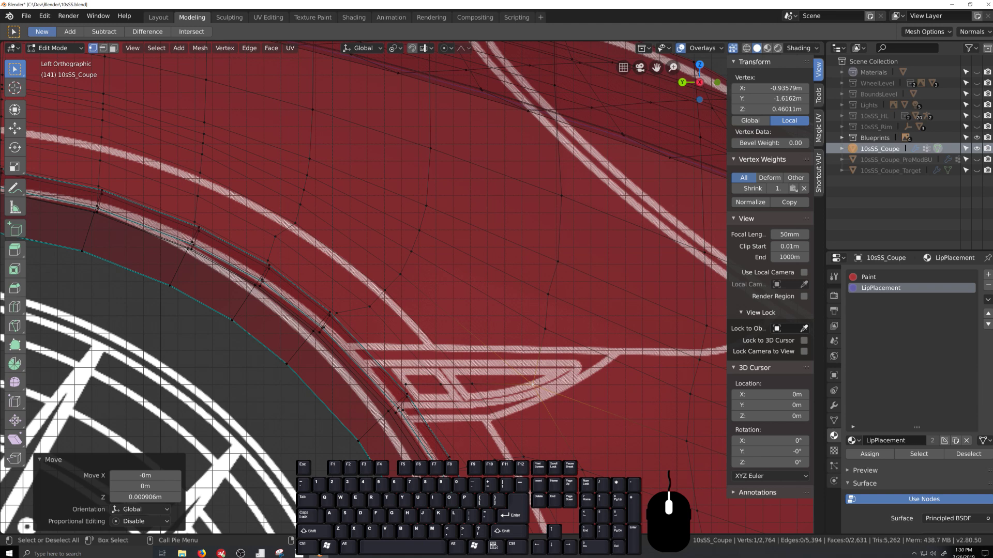
# Reduce the marker light's edge loop selection to its seven wheel-arch lip vertices and edge-slide them up the arch by a factor of about 0.31.
pyautogui.keyDown('alt'); pyautogui.click(425, 388); pyautogui.keyUp('alt')
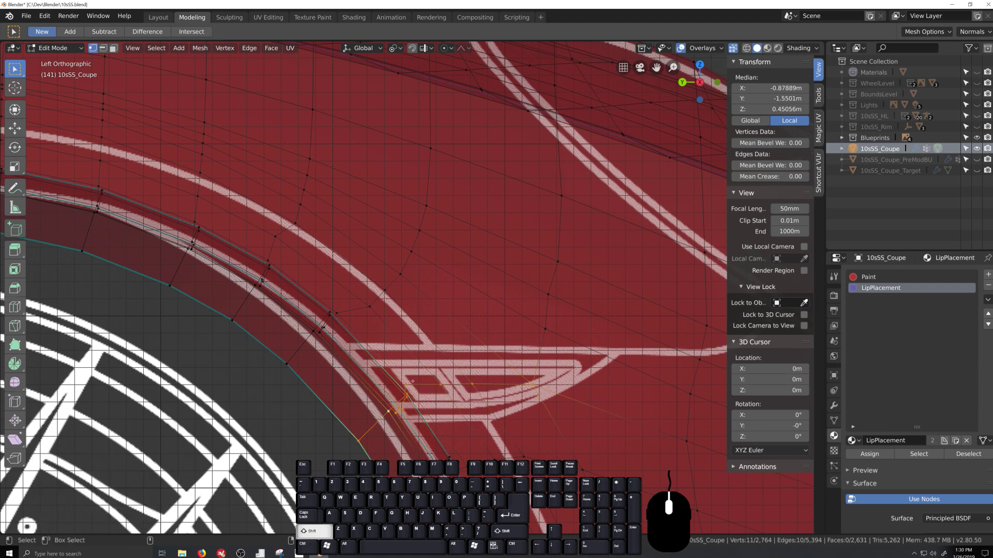
pyautogui.keyDown('shift'); pyautogui.click(413, 378); pyautogui.keyUp('shift')
pyautogui.scroll(-4, 437, 318)
pyautogui.keyDown('ctrl'); pyautogui.moveTo(430, 318); pyautogui.dragTo(469, 336); pyautogui.keyUp('ctrl')
pyautogui.scroll(8, 466, 336)
pyautogui.keyDown('shift'); pyautogui.moveTo(446, 474); pyautogui.dragTo(476, 375, button='middle'); pyautogui.keyUp('shift')
pyautogui.scroll(4, 476, 375)
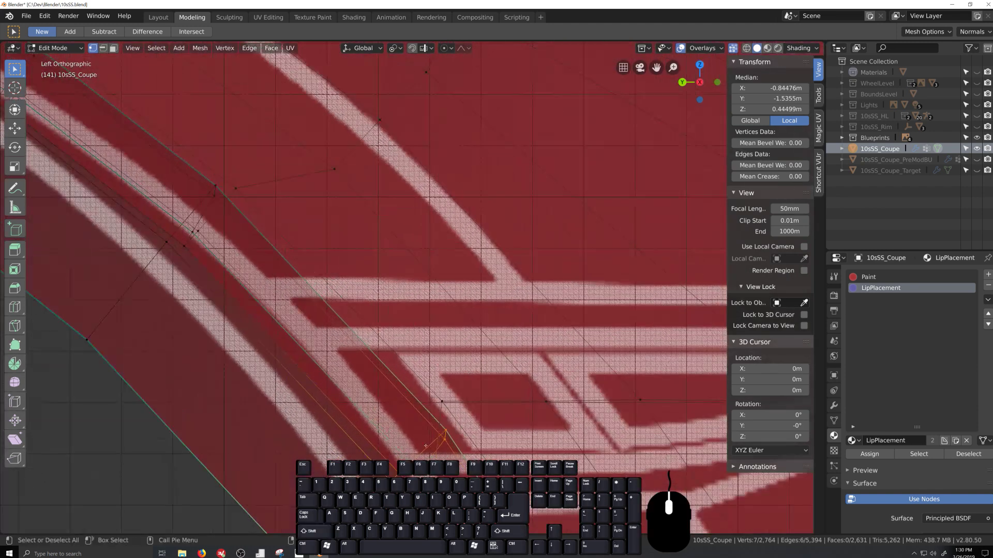
pyautogui.press('g')
pyautogui.press('g')
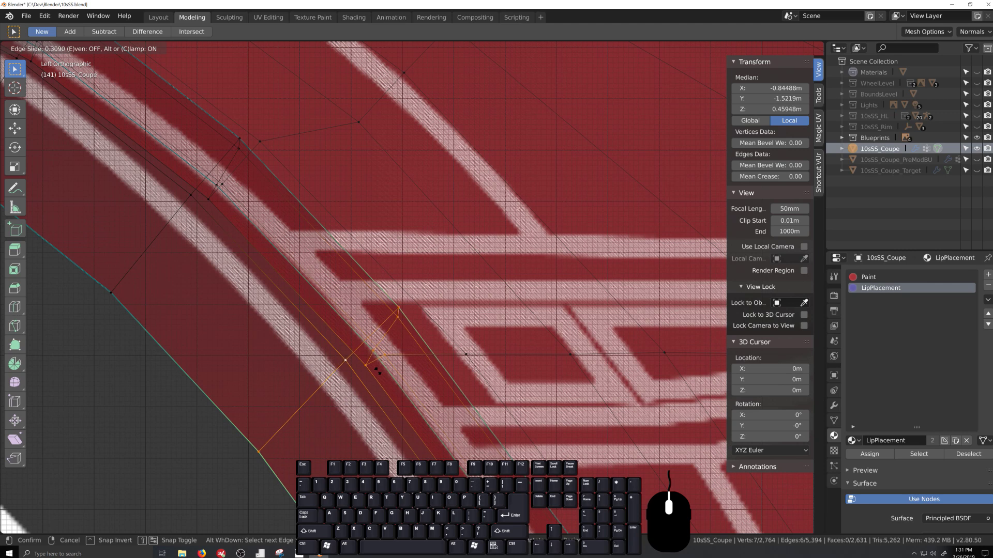
pyautogui.click(377, 372)
# Edge-slide the six remaining wheel-arch lip vertices slightly down the arch, then the five remaining by a factor of about -0.053.
pyautogui.press('g')
pyautogui.press('g')
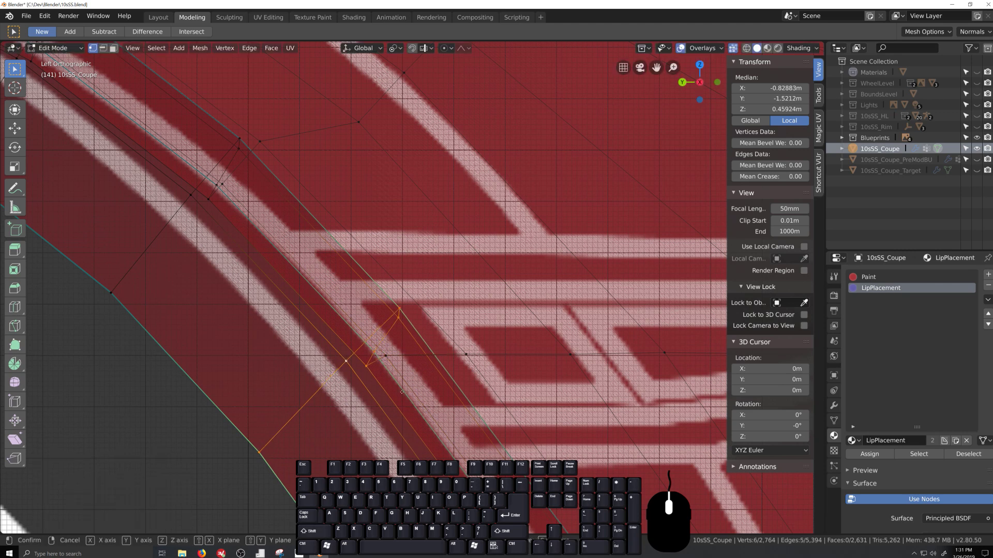
pyautogui.click(390, 379)
pyautogui.press('g')
pyautogui.press('g')
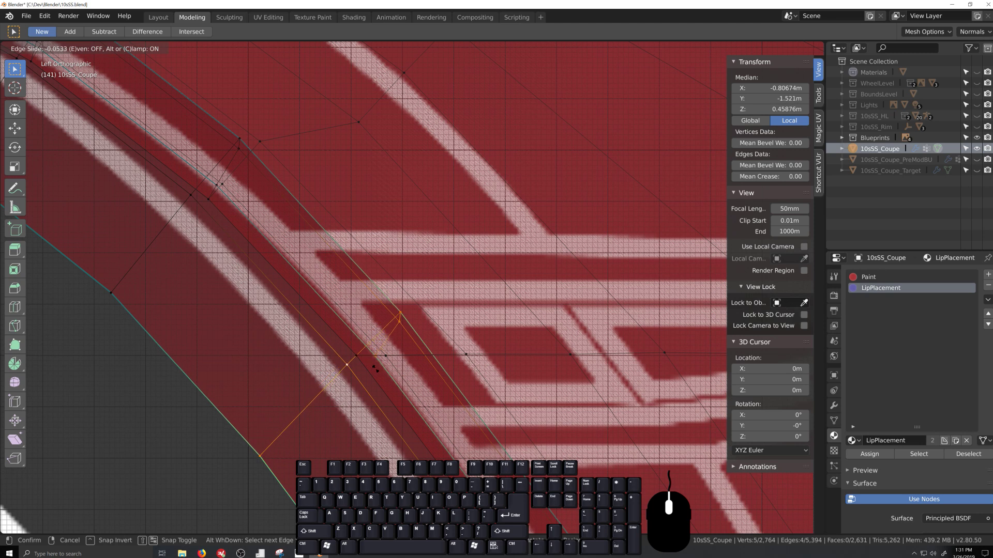
pyautogui.click(377, 369)
# Edge-slide four of the lip vertices down the arch by a factor of -0.128, then the remaining three by -0.043.
pyautogui.press('g')
pyautogui.press('g')
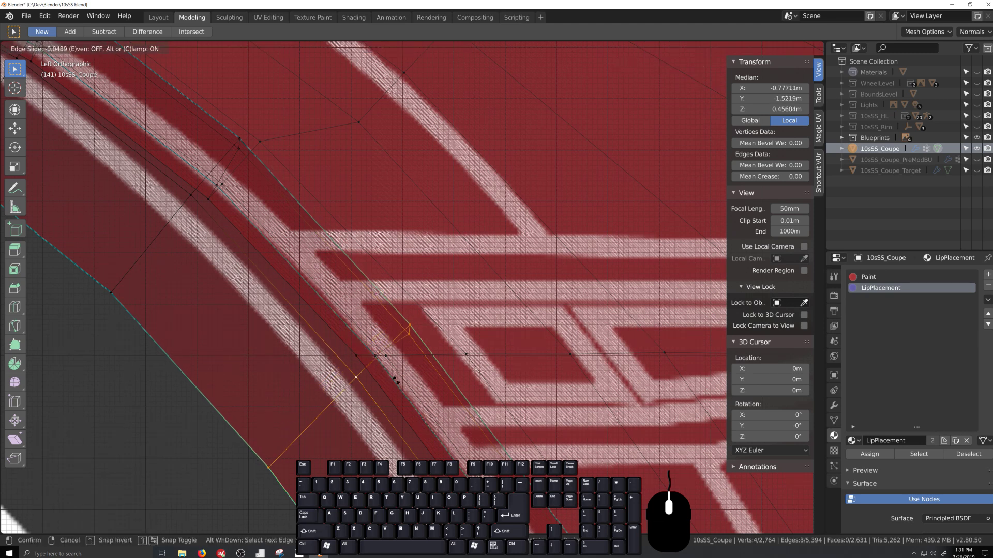
pyautogui.click(426, 358)
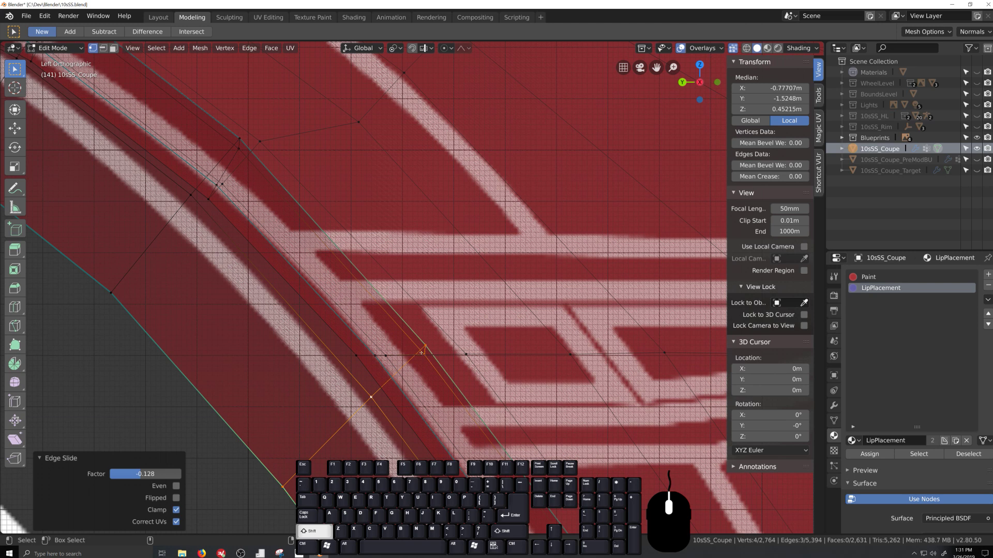
pyautogui.keyDown('shift'); pyautogui.click(424, 355); pyautogui.keyUp('shift')
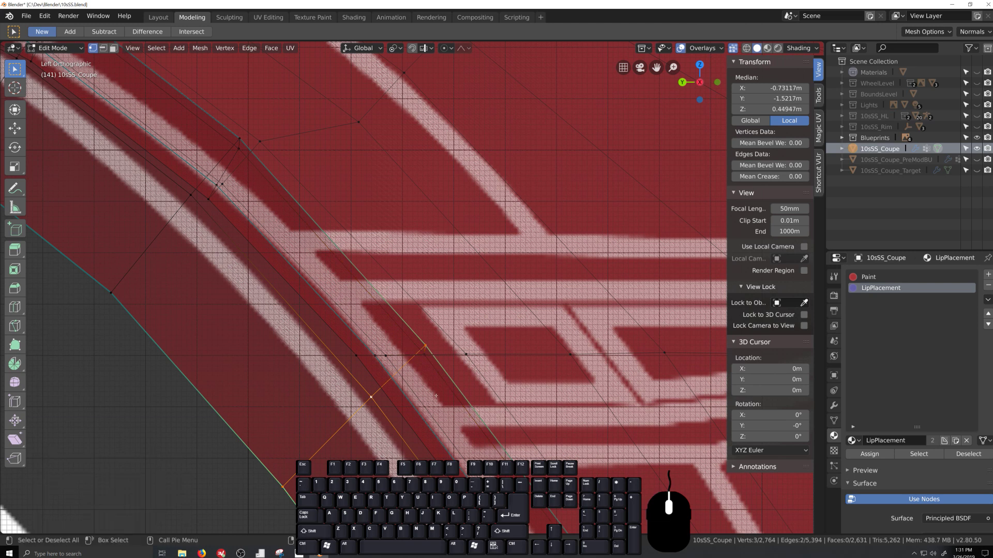
pyautogui.press('g')
pyautogui.press('g')
pyautogui.click(435, 361)
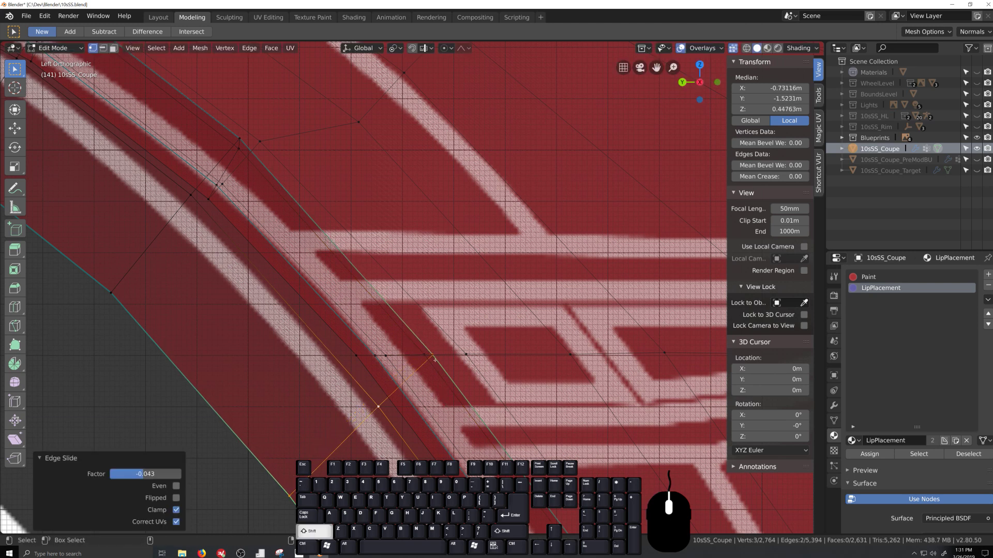
# Edge-slide the two innermost lip vertices up the arch by about 0.242, then vertex-slide the arch-edge vertex by a factor of 0.590.
pyautogui.keyDown('shift'); pyautogui.click(435, 360); pyautogui.keyUp('shift')
pyautogui.press('g')
pyautogui.press('g')
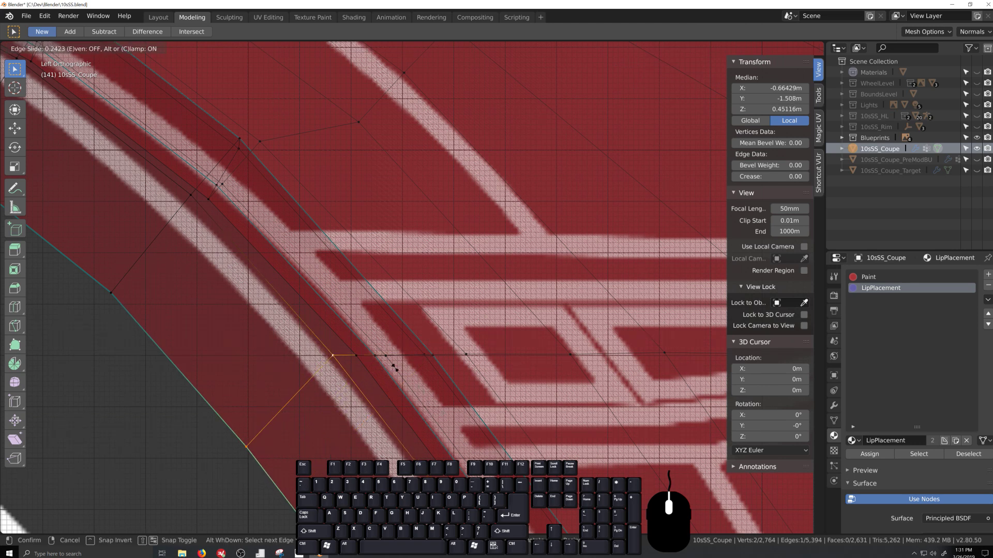
pyautogui.click(394, 368)
pyautogui.keyDown('shift'); pyautogui.moveTo(327, 349); pyautogui.dragTo(364, 388); pyautogui.keyUp('shift')
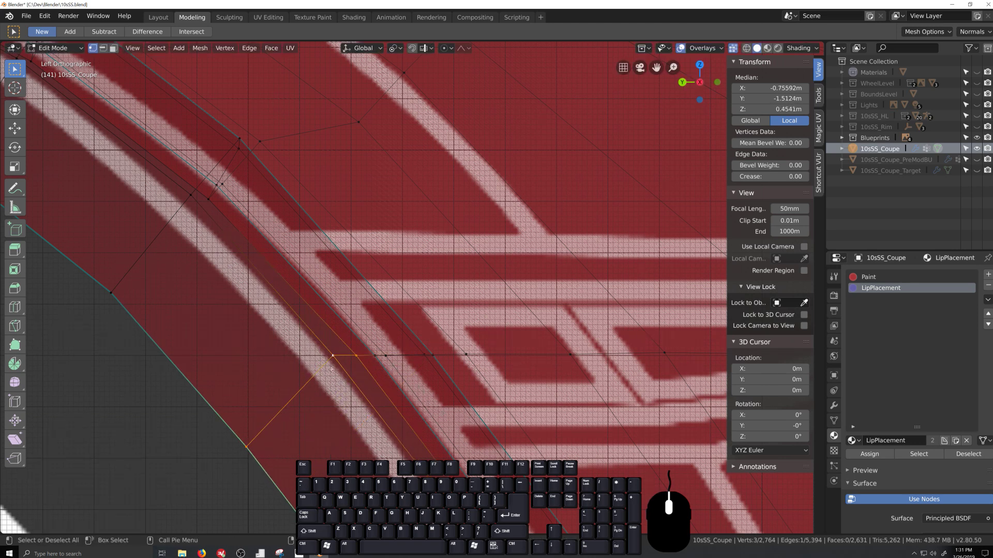
pyautogui.click(316, 337)
pyautogui.press('g')
pyautogui.press('g')
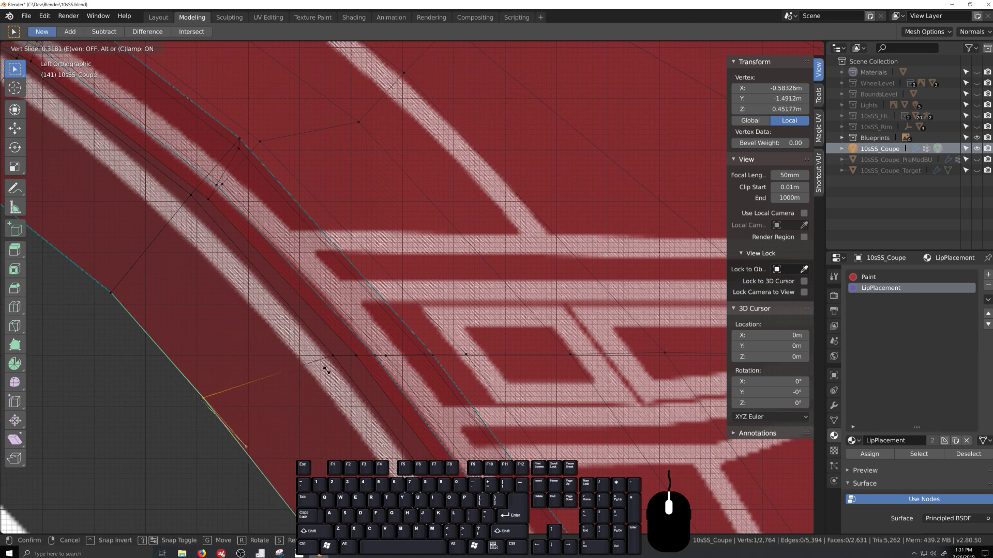
pyautogui.click(204, 397)
# Vertex-slide the next arch-edge vertex above up the arch, and fine-tune its position with two small free moves of about 0.003 m.
pyautogui.scroll(-4, 395, 413)
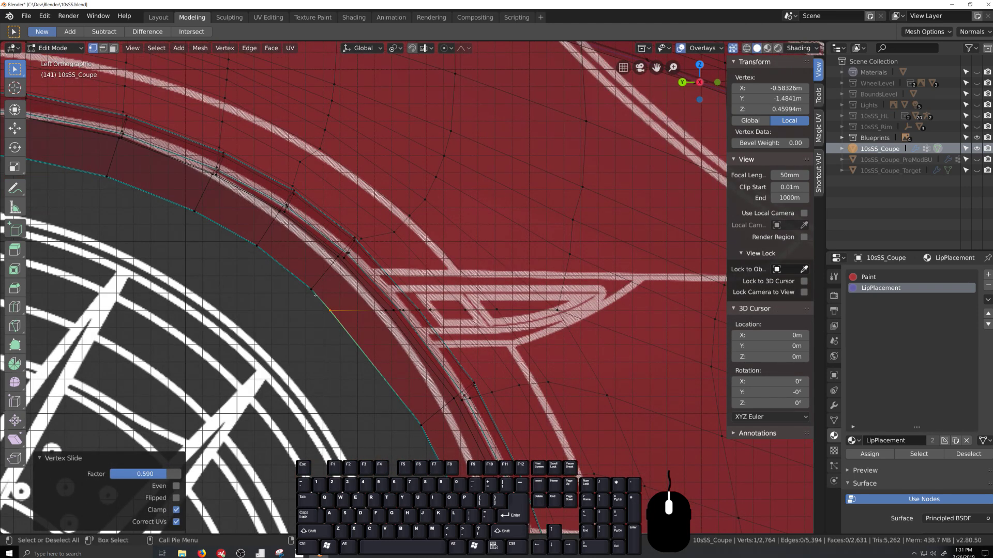
pyautogui.click(316, 292)
pyautogui.press('g')
pyautogui.press('g')
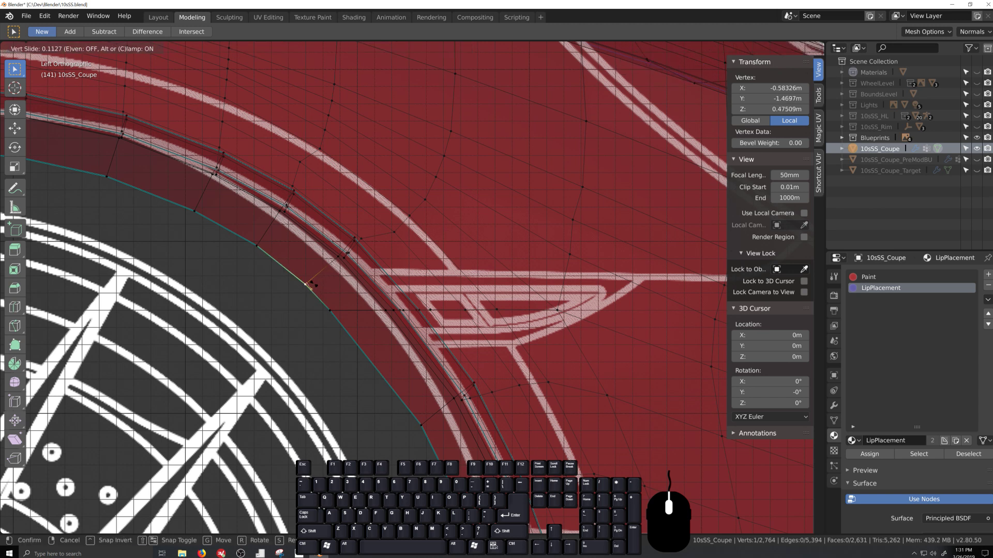
pyautogui.click(306, 276)
pyautogui.press('g')
pyautogui.click(311, 275)
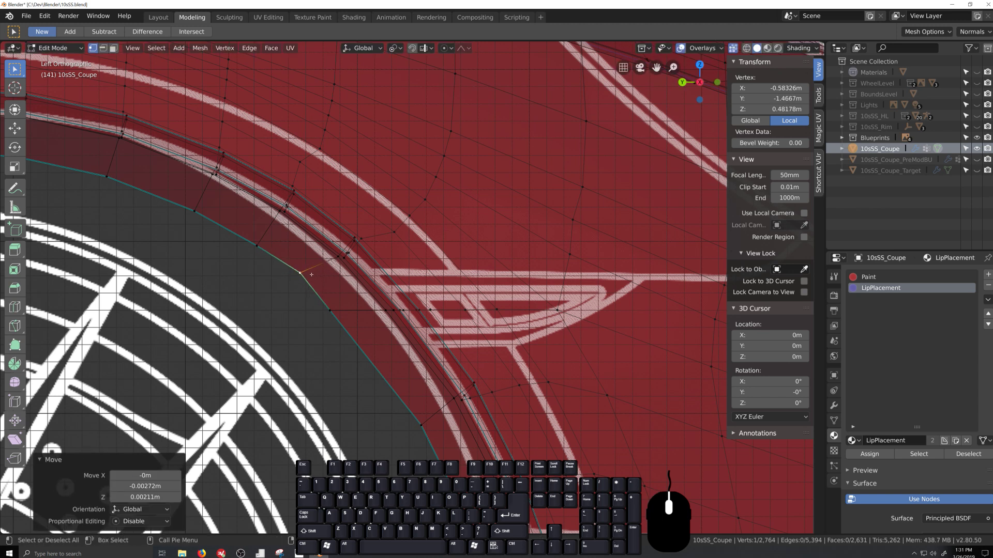
pyautogui.press('g')
pyautogui.click(308, 277)
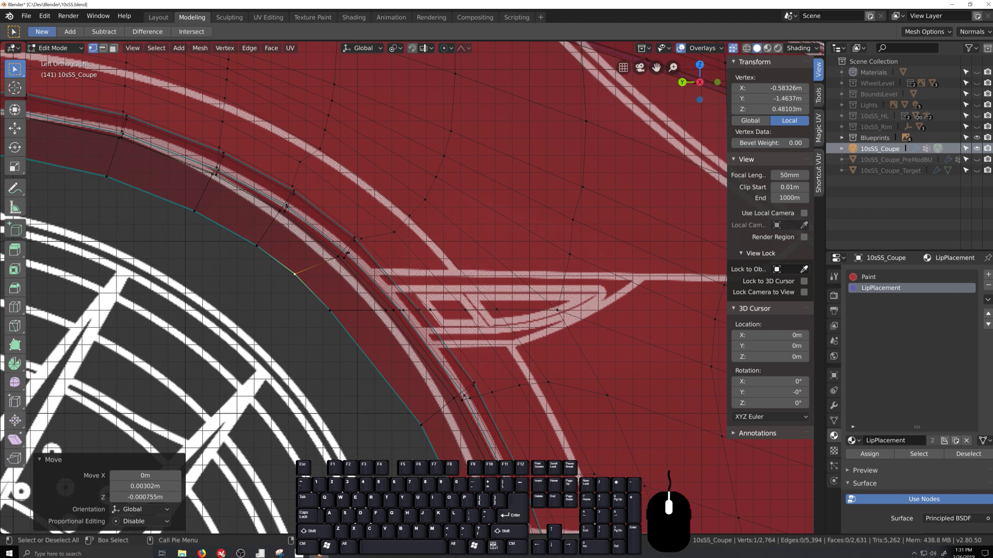
# Nudge the wheel-arch lip vertex just above and behind the side marker light.
pyautogui.click(339, 259)
pyautogui.press('g')
pyautogui.click(339, 259)
# Vertex-slide the arch-edge vertex below the side marker light by a factor of 0.226, and the lip vertex in front of it by 0.149.
pyautogui.click(413, 416)
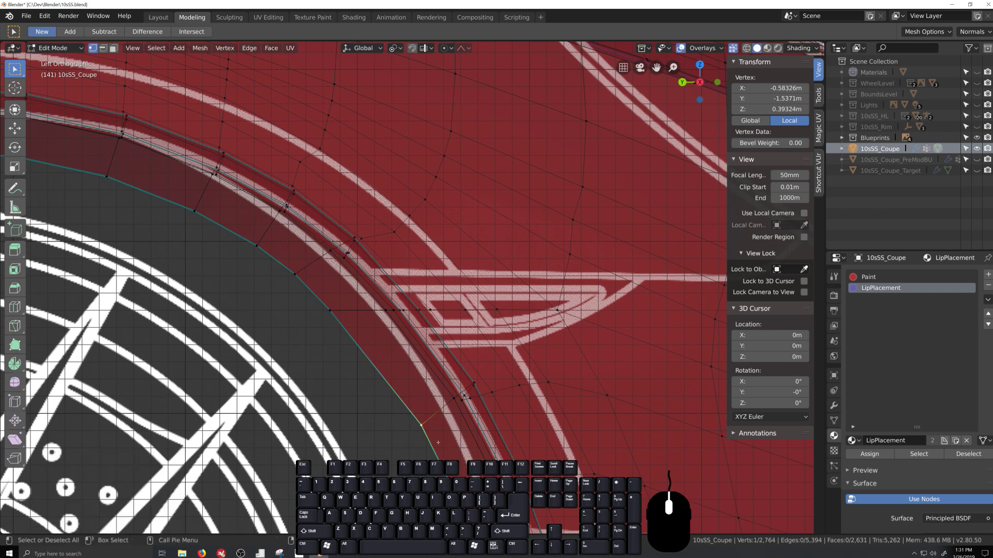
pyautogui.press('g')
pyautogui.press('g')
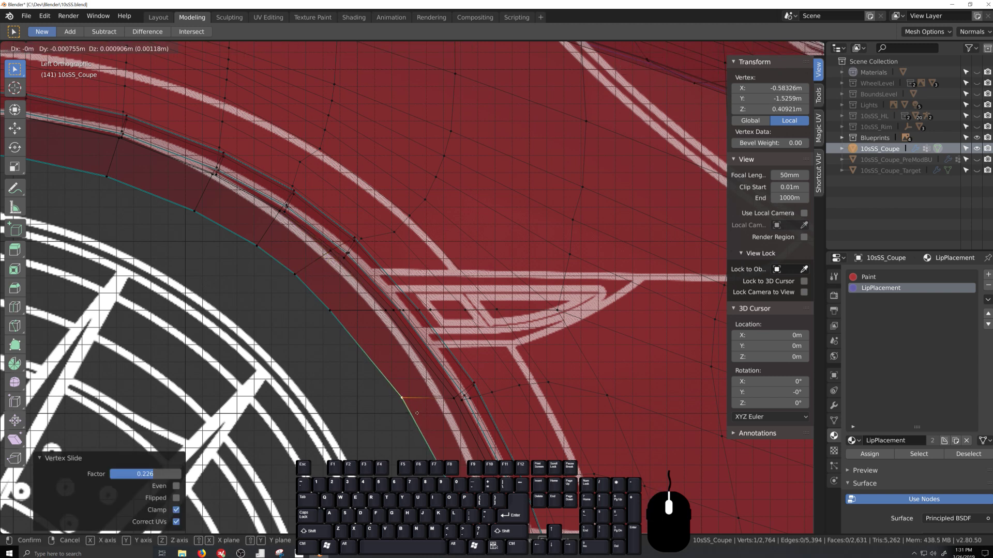
pyautogui.hotkey('shift', 'v')
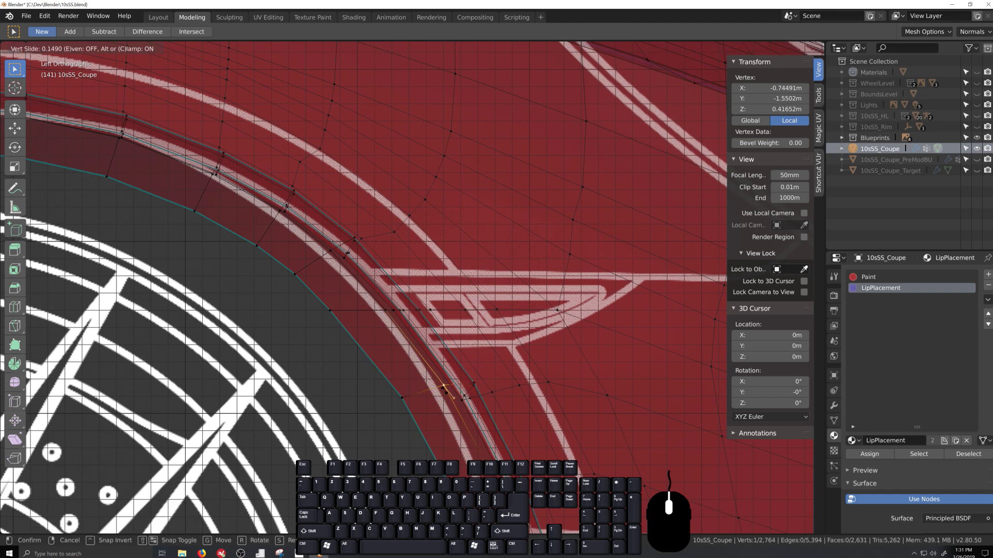
pyautogui.click(445, 387)
# Examine the fender topology between the side marker light and the headlight in side and perspective views.
pyautogui.scroll(-2, 447, 427)
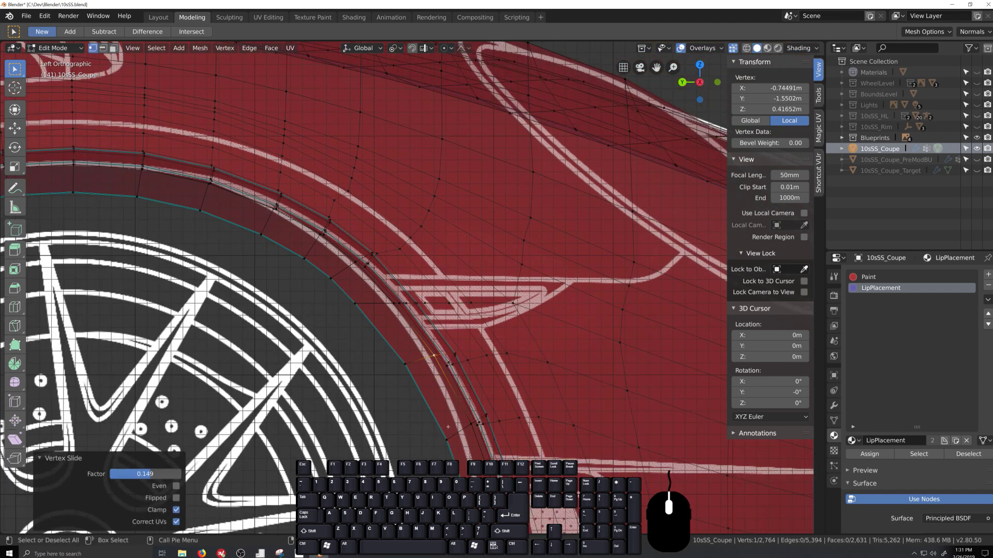
pyautogui.scroll(-1, 448, 428)
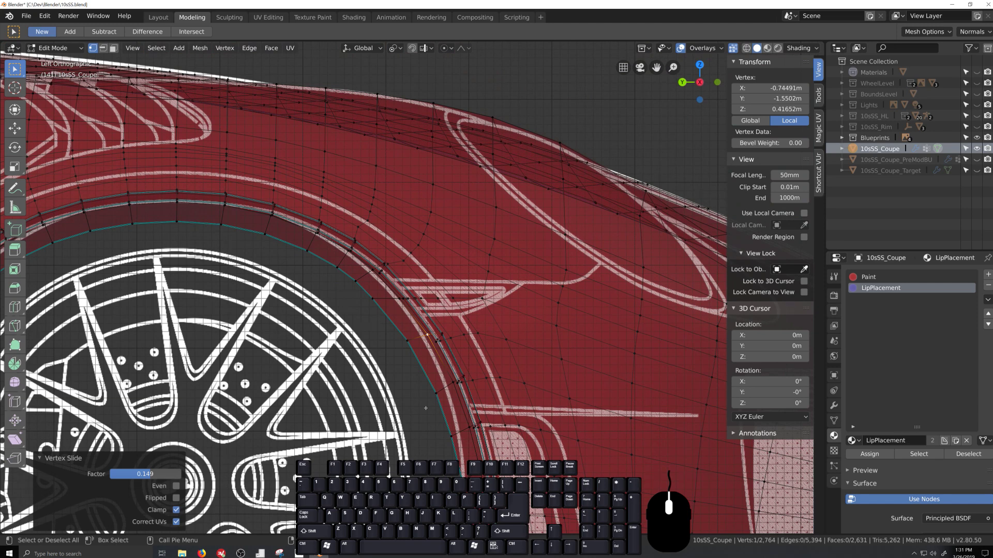
pyautogui.scroll(4, 425, 408)
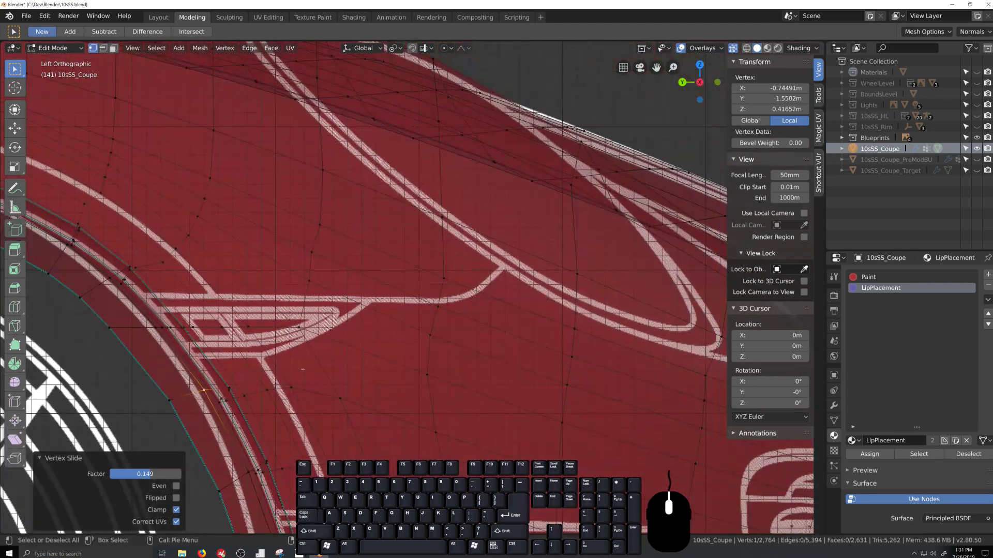
pyautogui.click(303, 369)
pyautogui.scroll(-3, 321, 373)
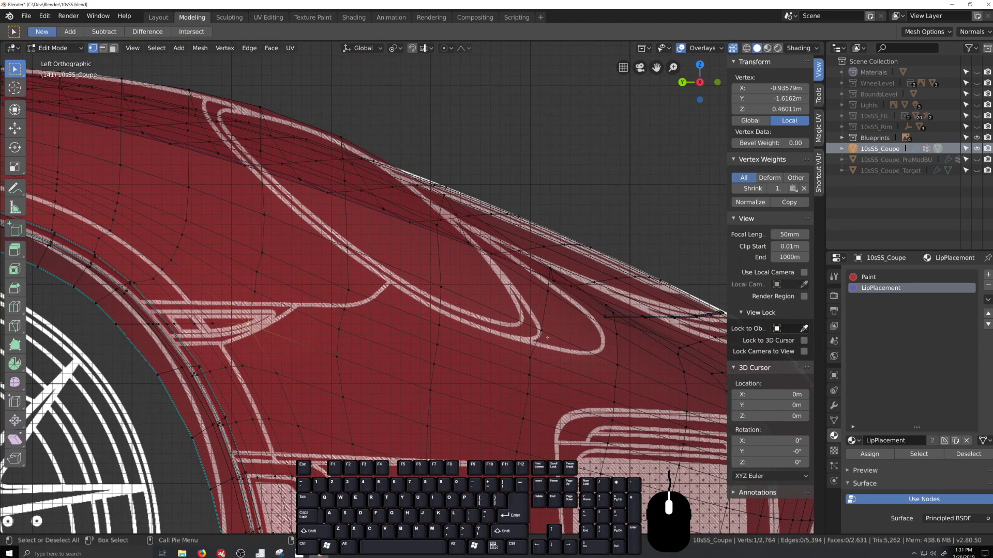
pyautogui.scroll(-2, 547, 338)
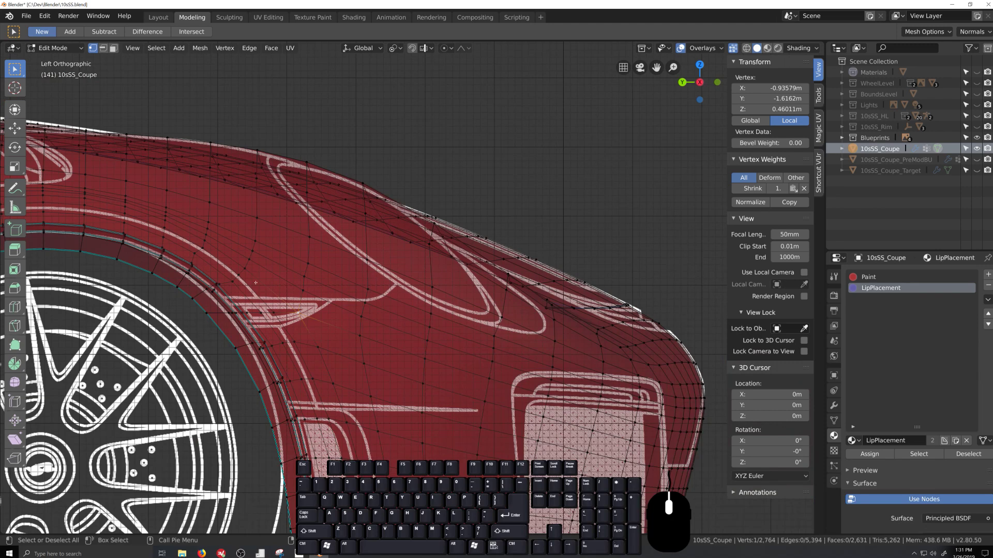
pyautogui.scroll(-1, 476, 368)
pyautogui.moveTo(476, 368); pyautogui.dragTo(502, 408, button='middle')
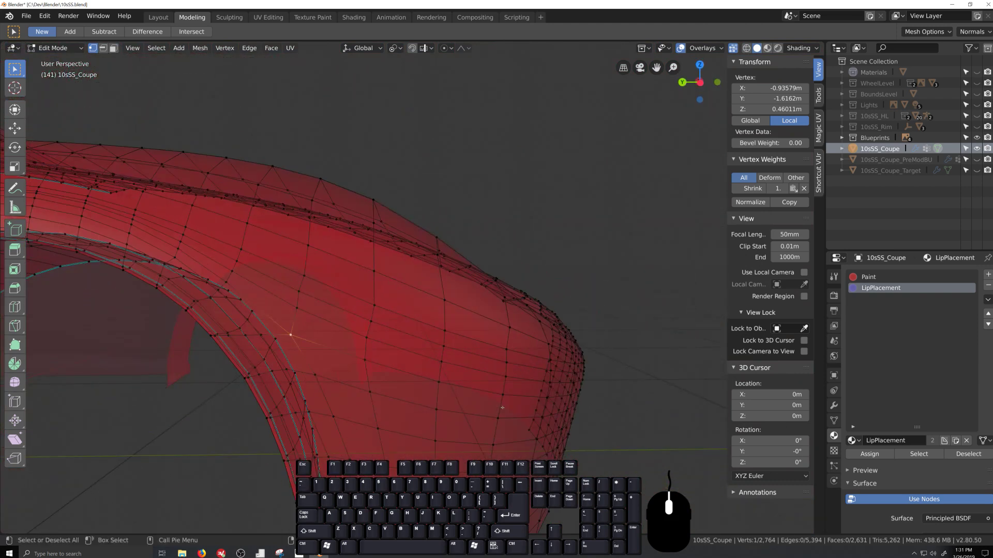
pyautogui.press('ctrl+KP_3')
pyautogui.scroll(2, 493, 406)
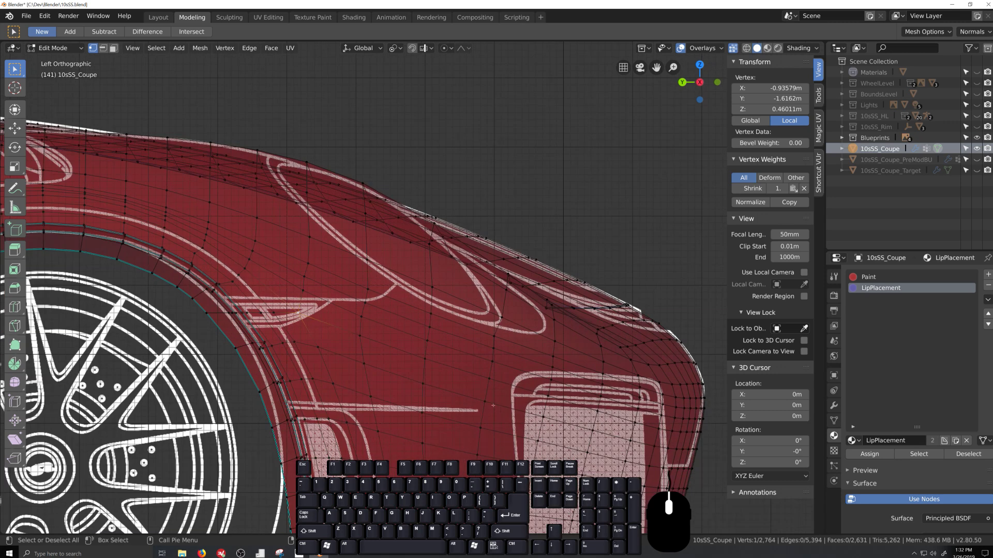
pyautogui.scroll(1, 332, 328)
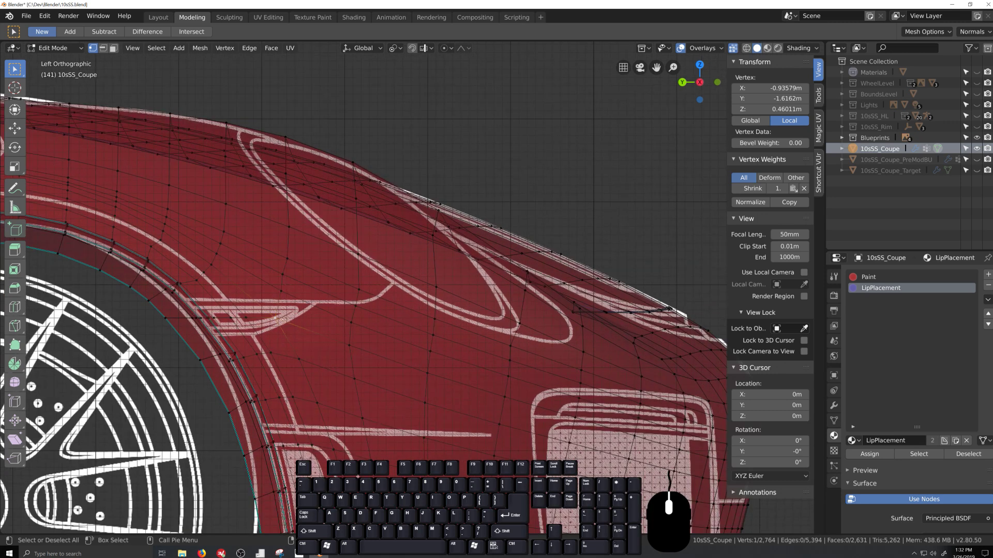
pyautogui.scroll(1, 286, 326)
pyautogui.click(331, 328)
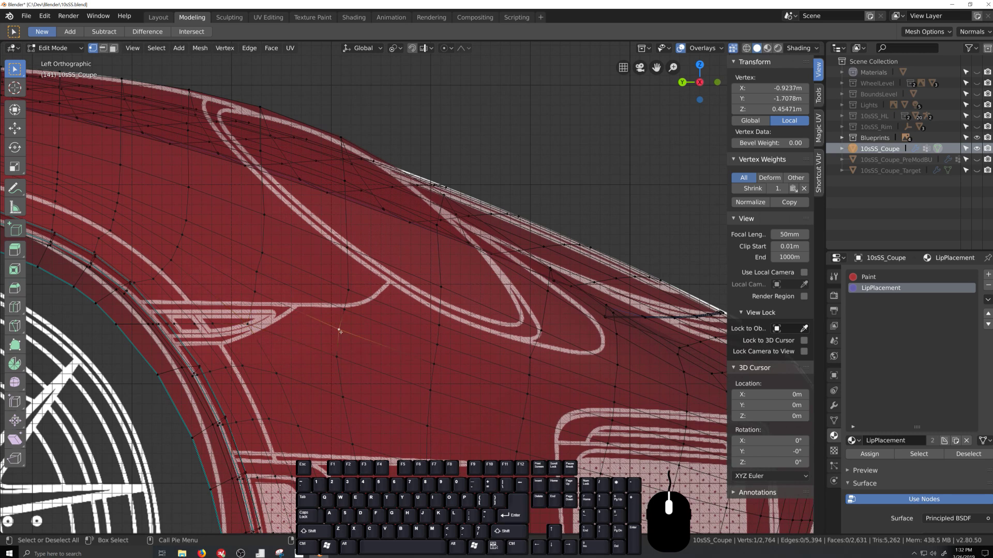
pyautogui.scroll(2, 340, 332)
pyautogui.scroll(-1, 228, 342)
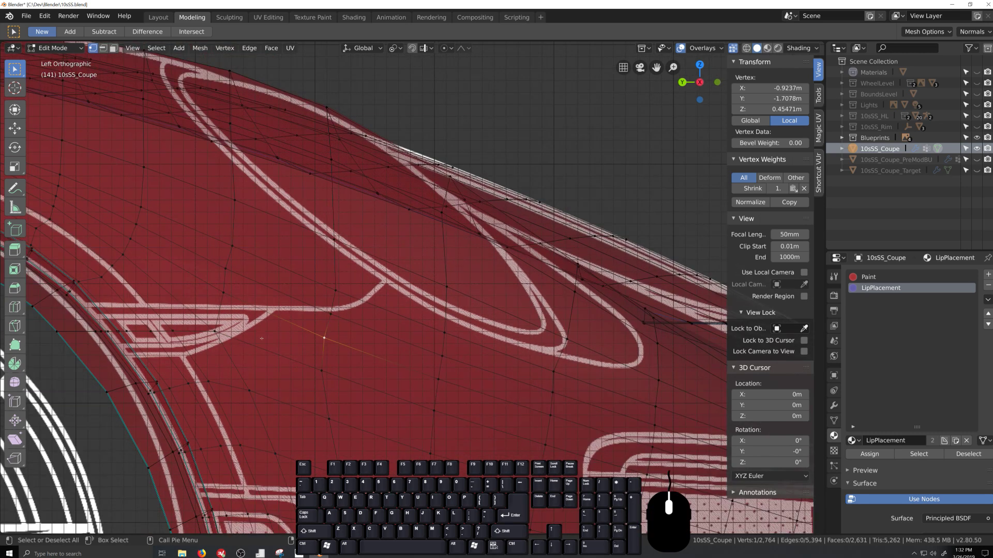
pyautogui.press('k')
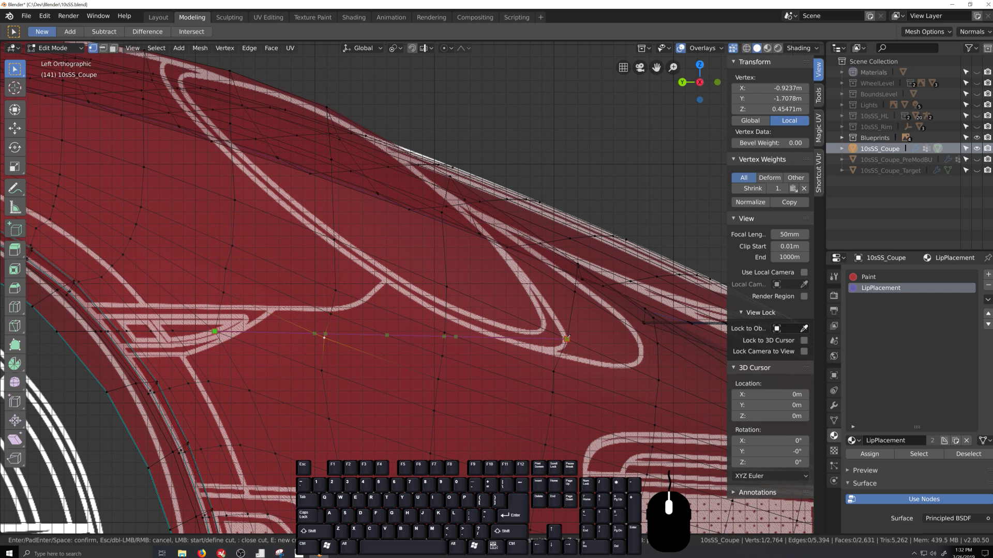
pyautogui.press('Escape')
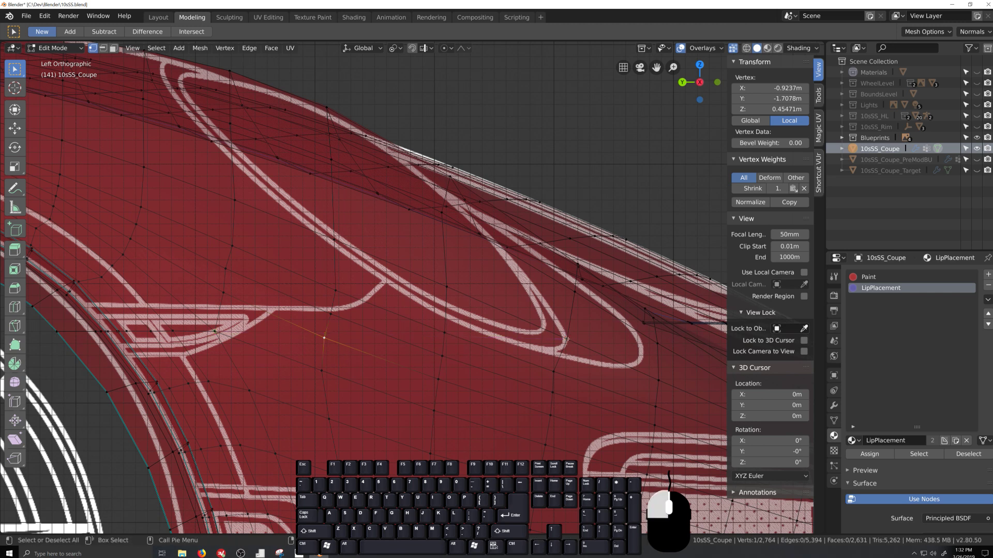
# Vertex-slide the vertex at the headlight's lower tip up by a factor of 0.162 and knife-cut a horizontal edge between it and the marker light vertex.
pyautogui.click(568, 343)
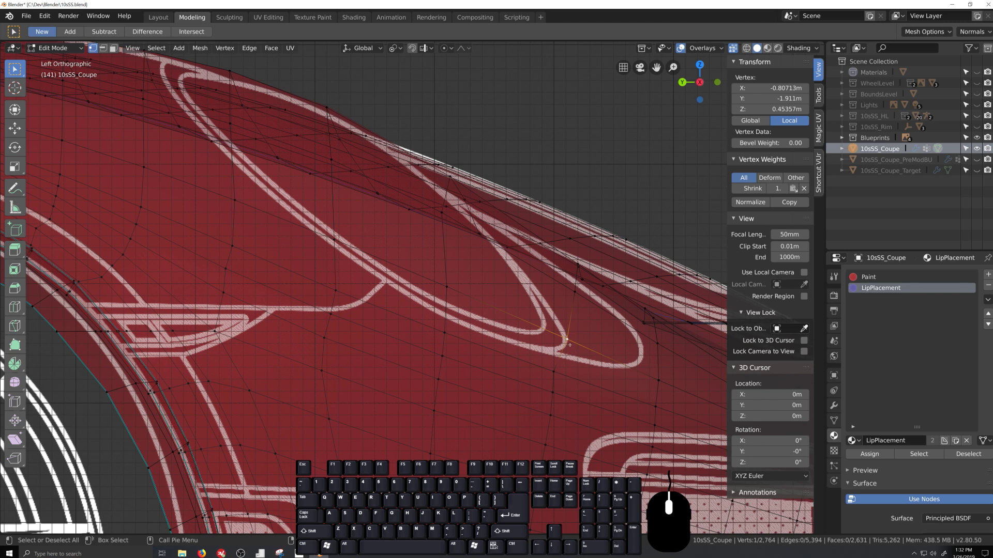
pyautogui.hotkey('shift', 'v')
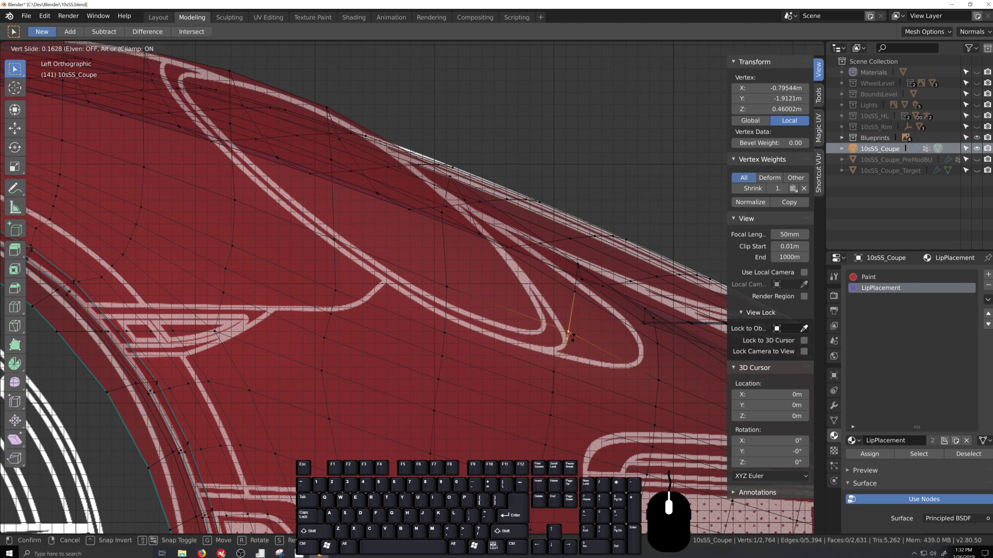
pyautogui.click(570, 338)
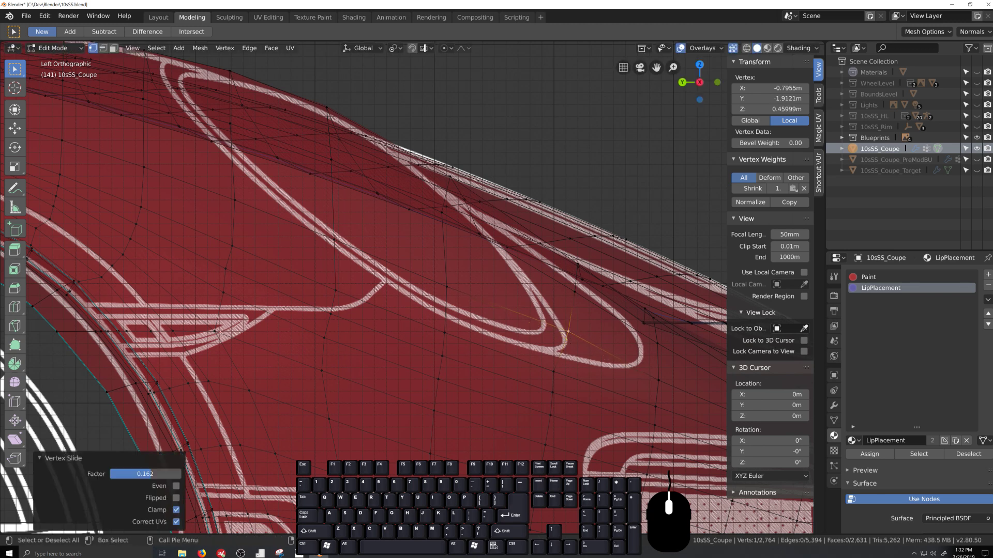
pyautogui.press('k')
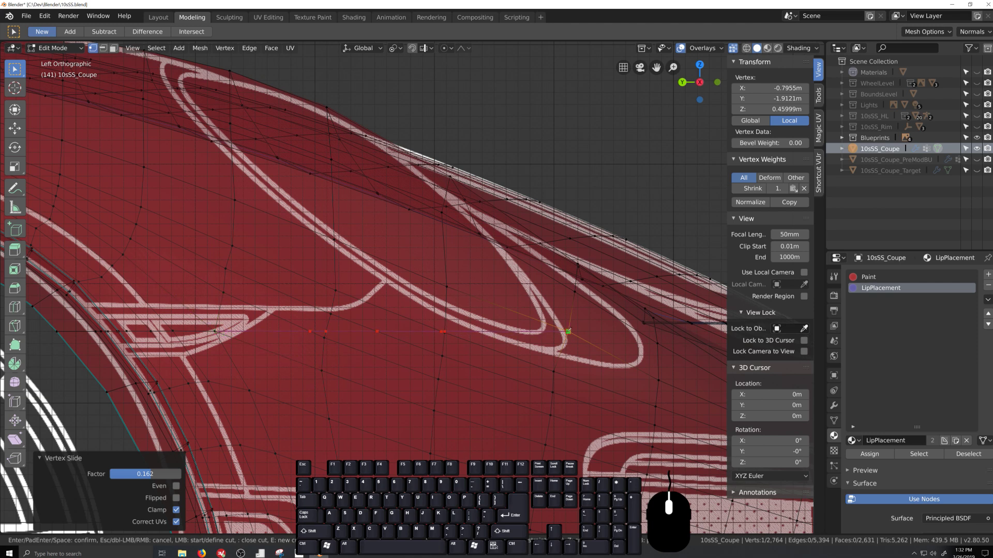
pyautogui.press('space')
# Merge the two stray cut vertices below the headlight into the nearby vertex on the new horizontal edge, using At Last.
pyautogui.scroll(-3, 568, 332)
pyautogui.moveTo(567, 331); pyautogui.dragTo(491, 422, button='middle')
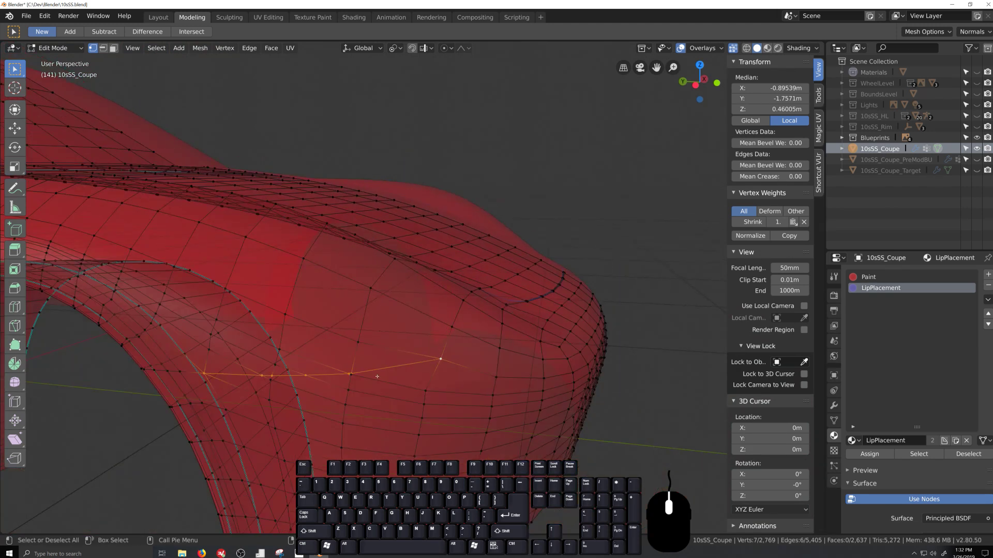
pyautogui.scroll(4, 377, 377)
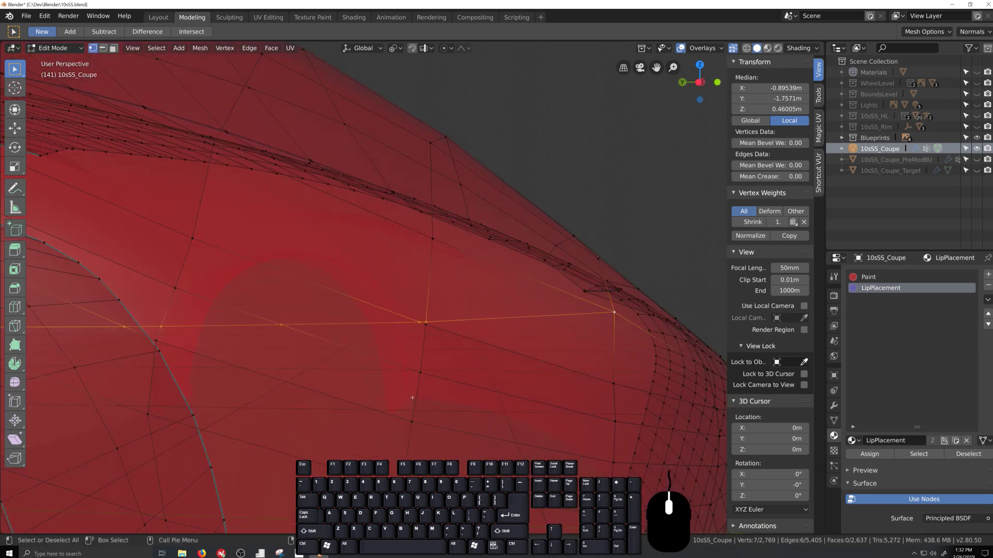
pyautogui.scroll(2, 413, 398)
pyautogui.scroll(-1, 417, 400)
pyautogui.click(426, 356)
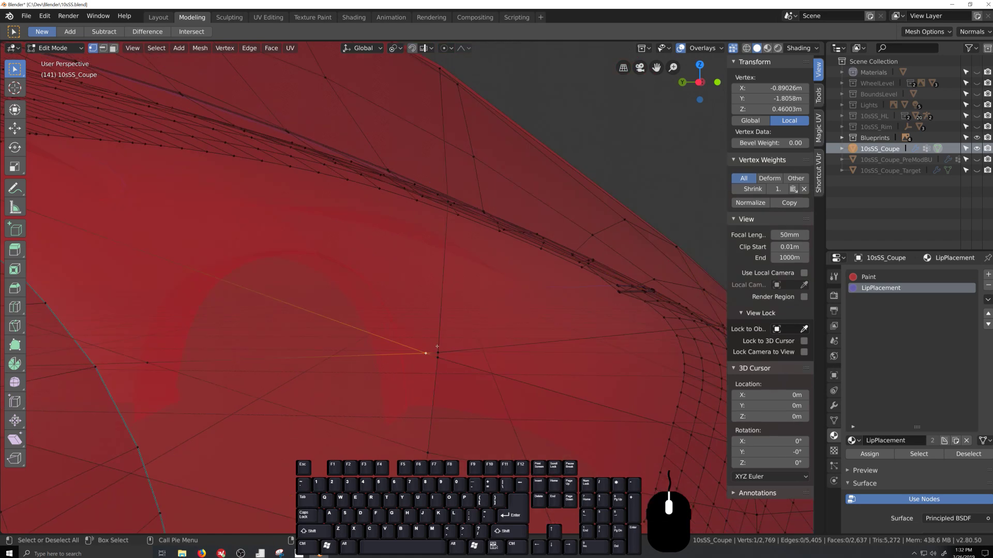
pyautogui.press('ctrl+KP_3')
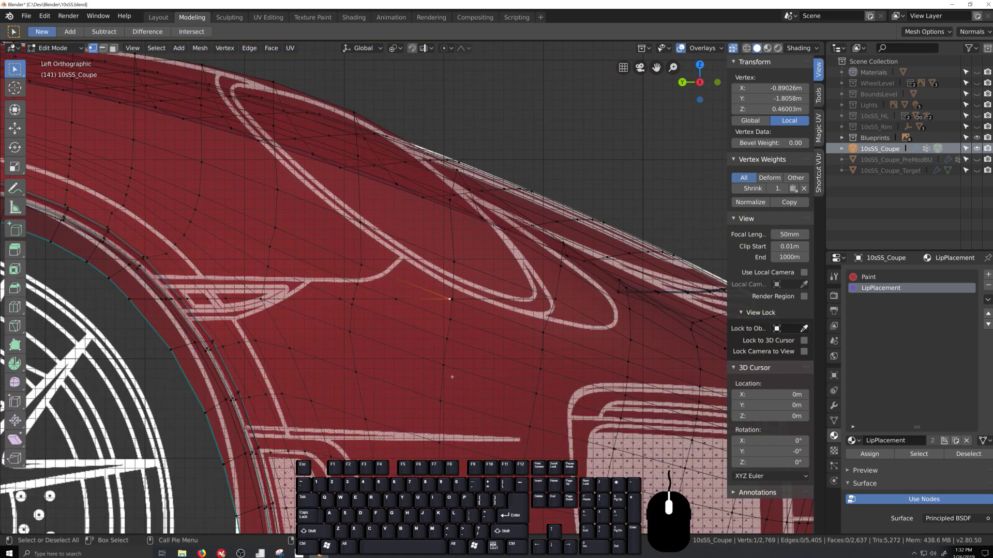
pyautogui.scroll(7, 533, 343)
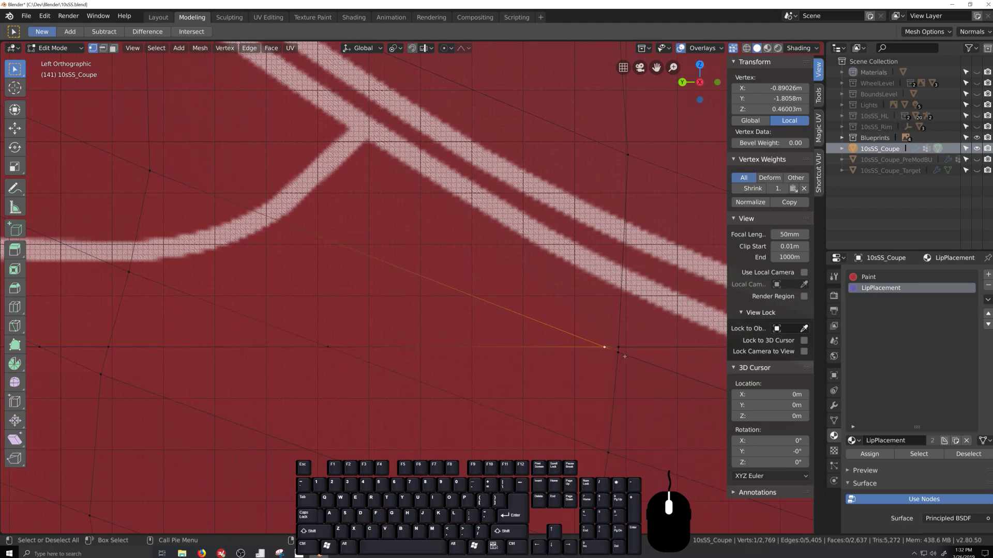
pyautogui.keyDown('shift'); pyautogui.click(625, 356); pyautogui.keyUp('shift')
pyautogui.keyDown('shift'); pyautogui.click(627, 348); pyautogui.keyUp('shift')
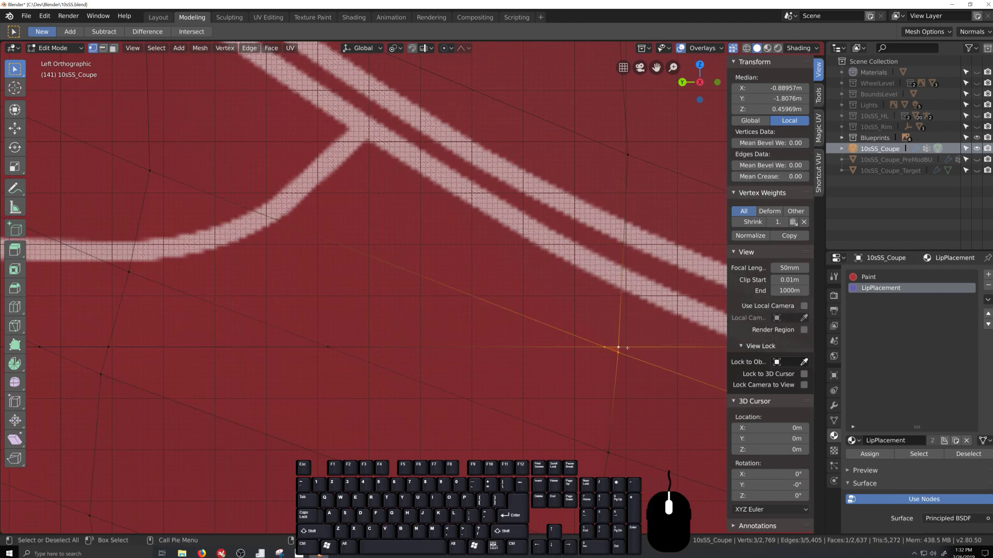
pyautogui.hotkey('alt', 'm')
pyautogui.click(628, 348)
# Merge the cluster of three close vertices in front of the side marker light at the last one selected.
pyautogui.scroll(-1, 223, 392)
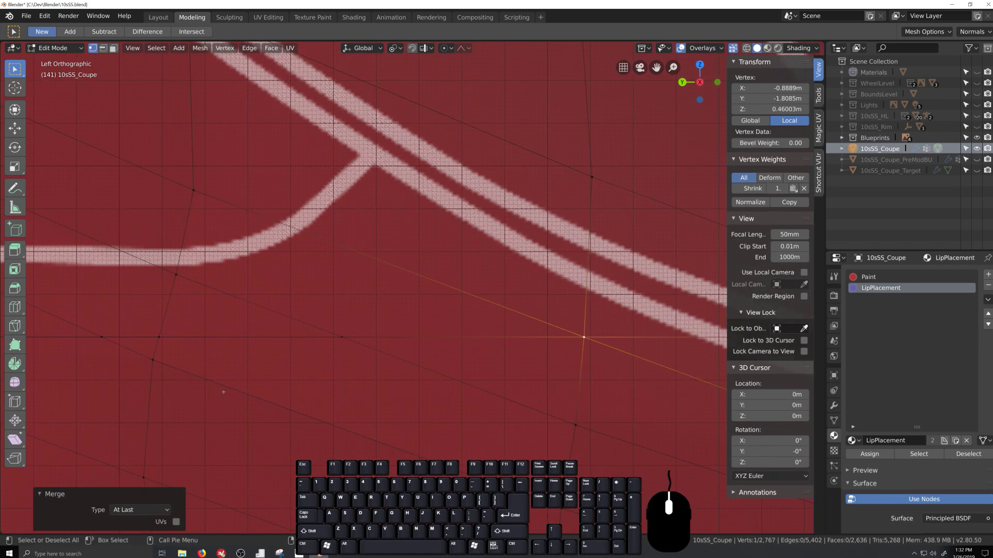
pyautogui.scroll(-2, 224, 392)
pyautogui.scroll(2, 409, 360)
pyautogui.scroll(-2, 378, 354)
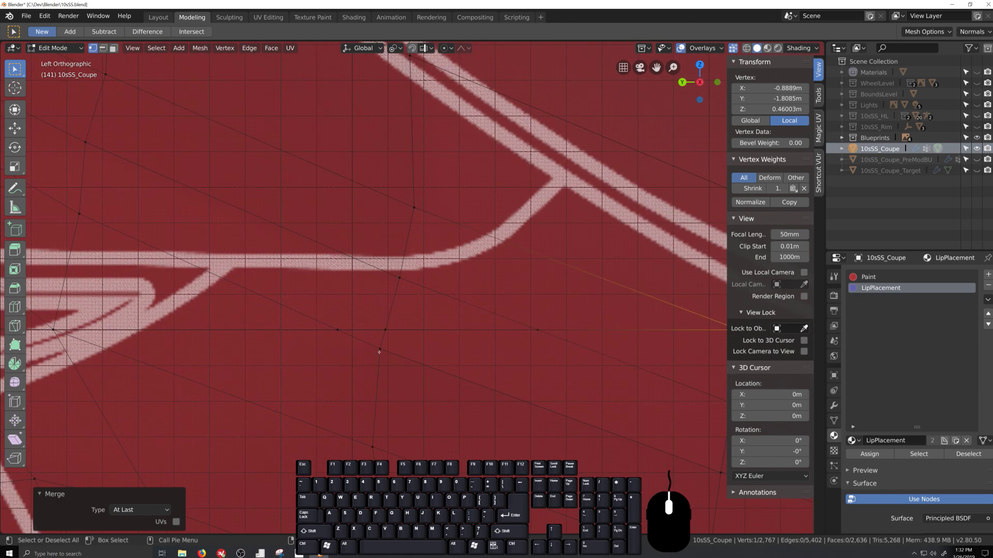
pyautogui.scroll(2, 459, 340)
pyautogui.keyDown('shift'); pyautogui.click(449, 339); pyautogui.keyUp('shift')
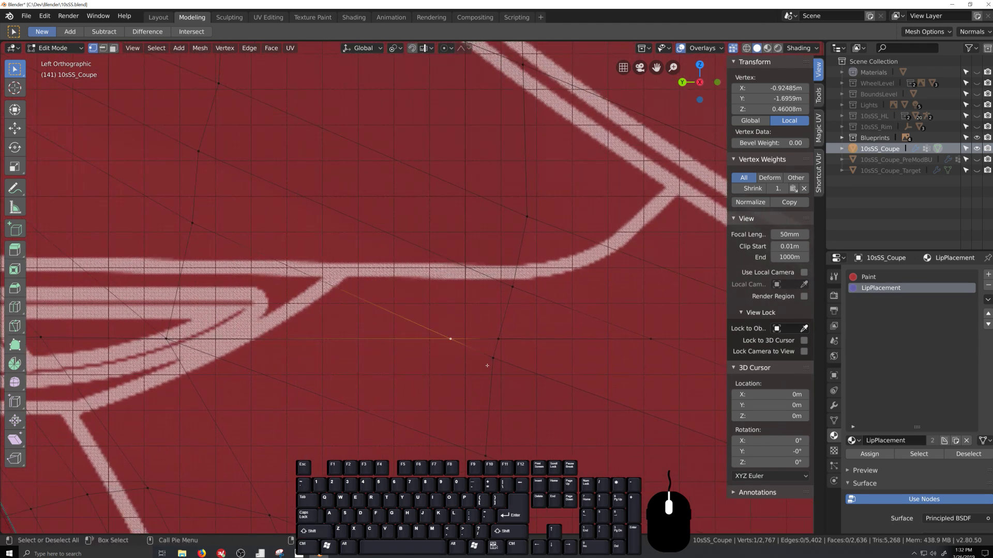
pyautogui.keyDown('shift'); pyautogui.click(493, 358); pyautogui.keyUp('shift')
pyautogui.hotkey('alt', 'm')
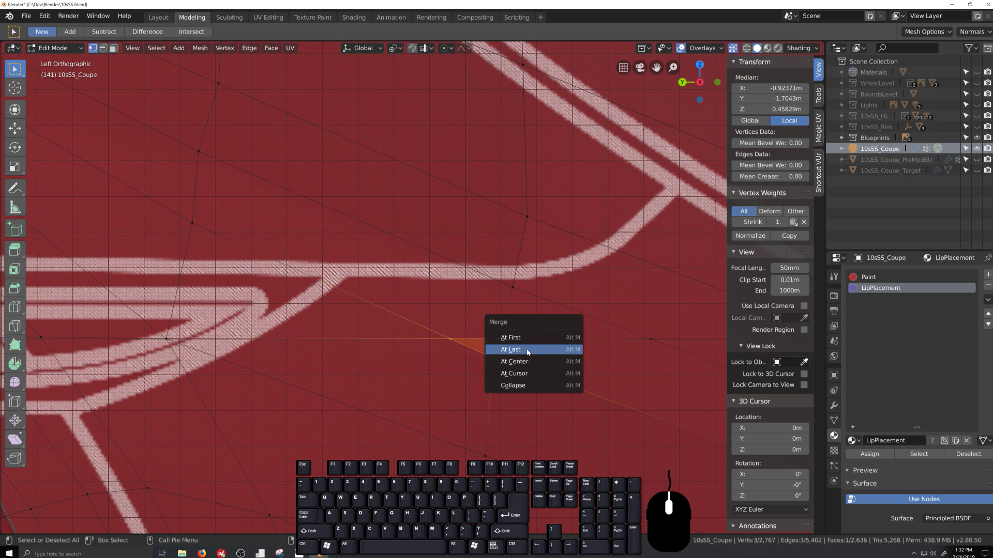
pyautogui.click(527, 350)
# Select the edge loop across the hood front and headlight, together with the new horizontal edges running to the wheel arch.
pyautogui.scroll(2, 524, 349)
pyautogui.keyDown('ctrl'); pyautogui.hscroll(-5, 524, 349); pyautogui.keyUp('ctrl')
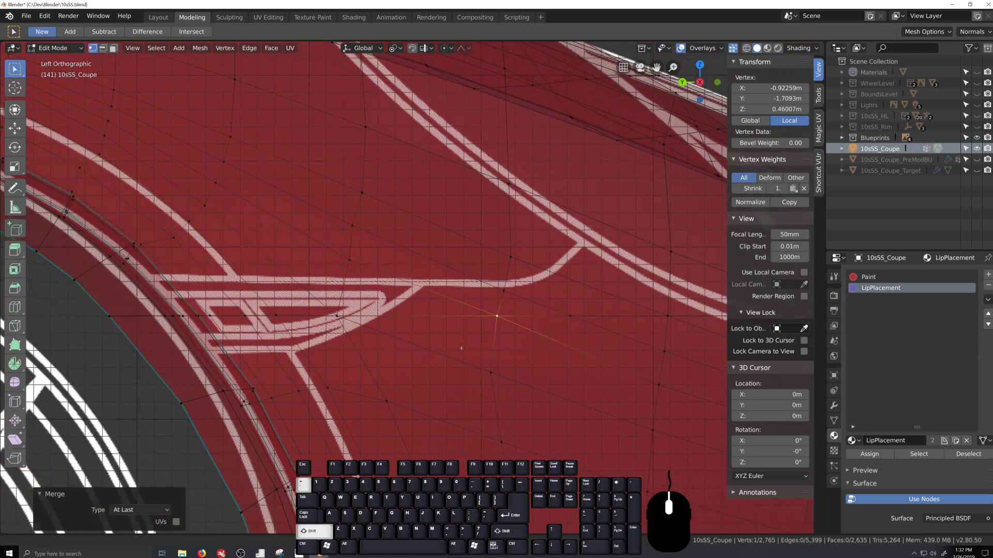
pyautogui.keyDown('ctrl'); pyautogui.hscroll(4, 586, 333); pyautogui.keyUp('ctrl')
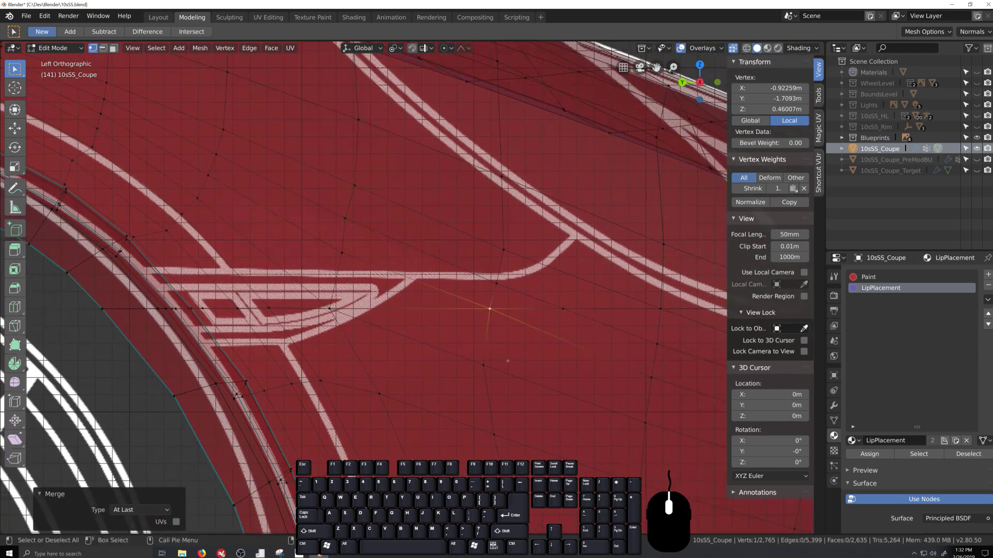
pyautogui.scroll(-8, 505, 359)
pyautogui.scroll(7, 478, 336)
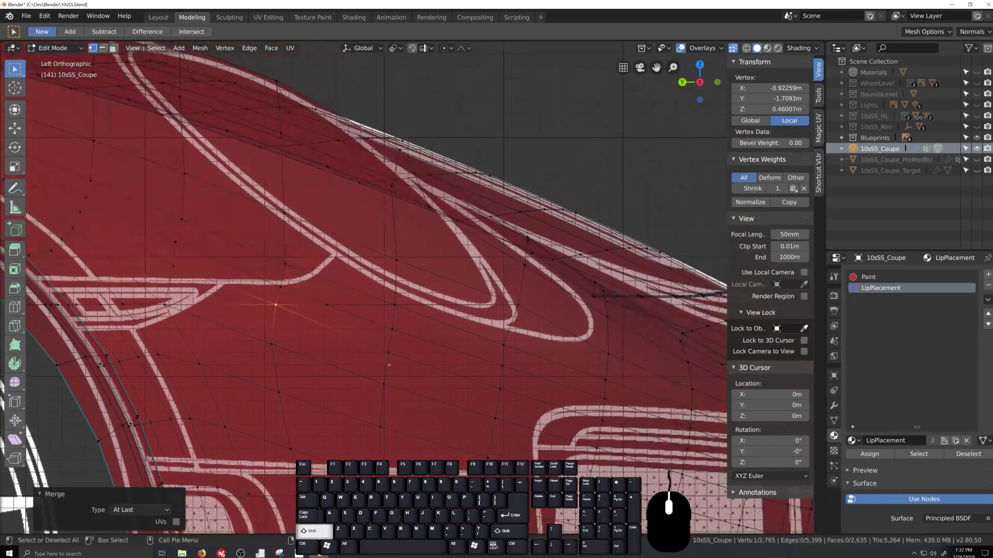
pyautogui.scroll(-3, 466, 362)
pyautogui.moveTo(466, 362); pyautogui.dragTo(443, 413, button='middle')
pyautogui.keyDown('alt'); pyautogui.click(405, 329); pyautogui.keyUp('alt')
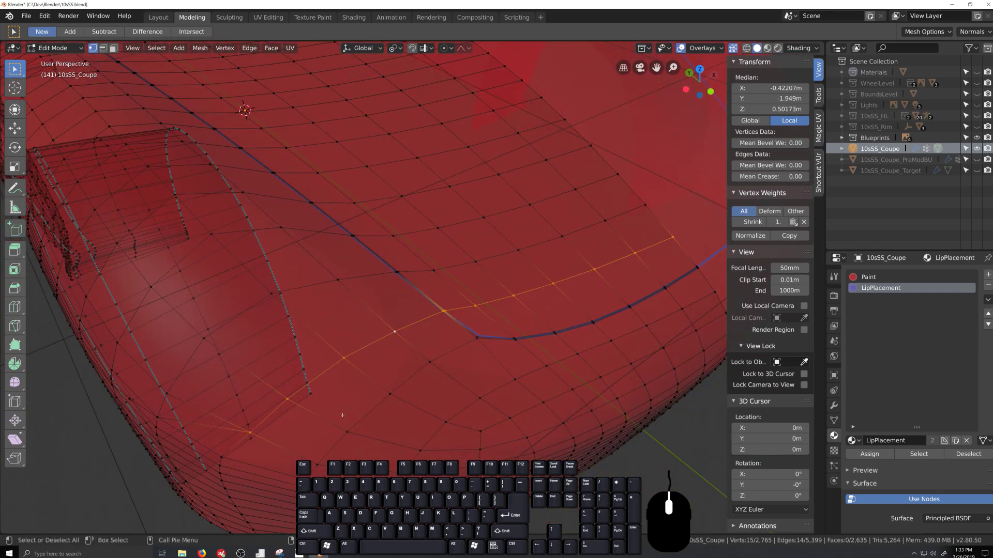
pyautogui.moveTo(342, 416); pyautogui.dragTo(388, 368, button='middle')
pyautogui.keyDown('alt'); pyautogui.keyDown('shift'); pyautogui.click(365, 438); pyautogui.keyUp('shift'); pyautogui.keyUp('alt')
pyautogui.keyDown('alt'); pyautogui.keyDown('shift'); pyautogui.click(351, 375); pyautogui.keyUp('shift'); pyautogui.keyUp('alt')
# Deselect the loop's three vertices on the inner wheel-well panel, up to the wheel-arch lip.
pyautogui.scroll(6, 404, 368)
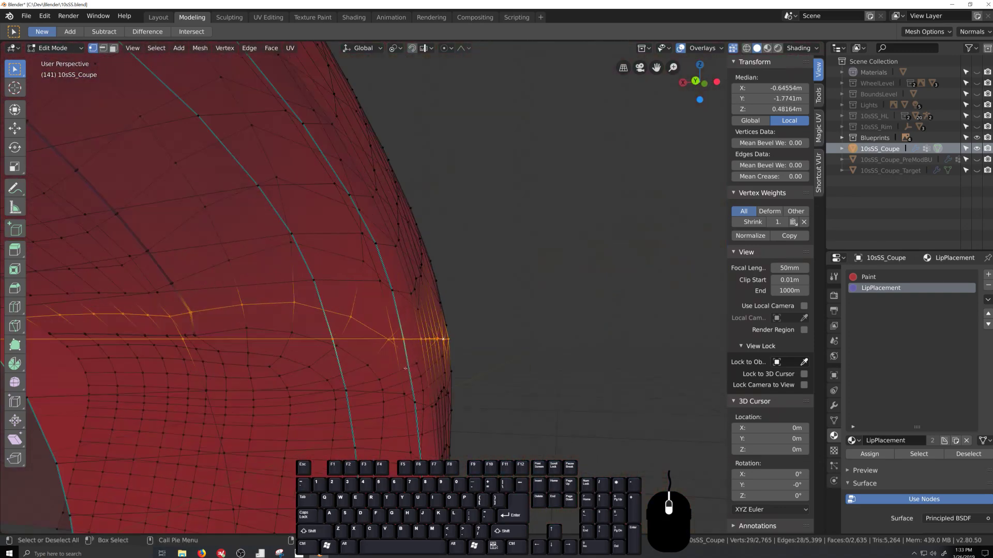
pyautogui.scroll(5, 405, 368)
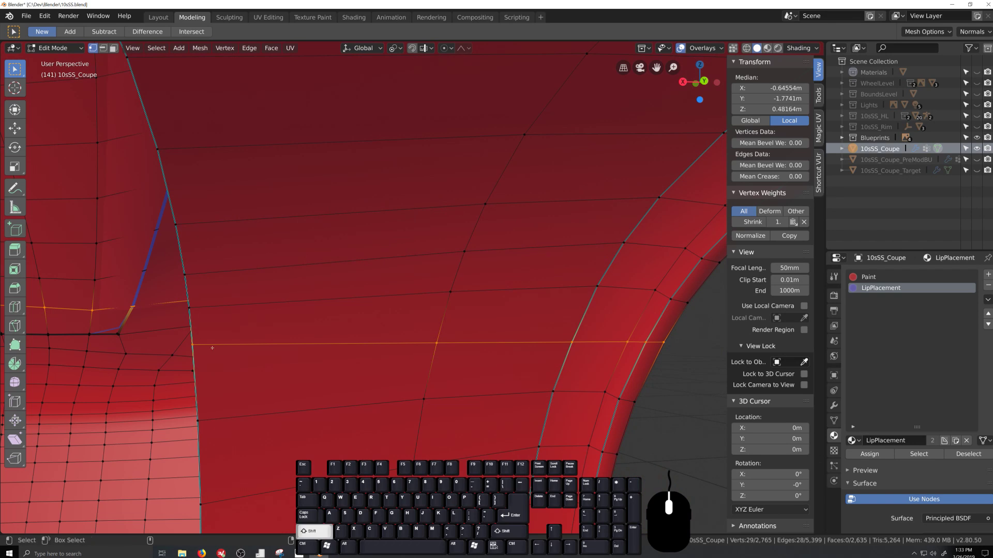
pyautogui.keyDown('shift'); pyautogui.click(212, 348); pyautogui.keyUp('shift')
pyautogui.keyDown('shift'); pyautogui.click(505, 343); pyautogui.keyUp('shift')
pyautogui.keyDown('shift'); pyautogui.click(572, 345); pyautogui.keyUp('shift')
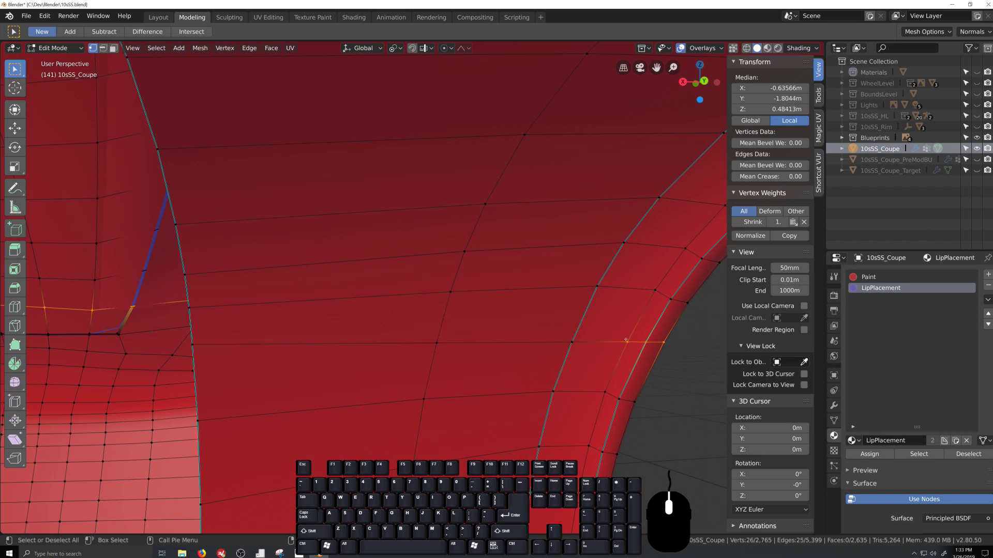
# In top view, vertex-slide the outermost vertex of the edge line at the headlight's lower tip rearward by about 0.32.
pyautogui.scroll(-6, 625, 340)
pyautogui.moveTo(626, 340); pyautogui.dragTo(506, 414, button='middle')
pyautogui.scroll(3, 430, 408)
pyautogui.press('KP_7')
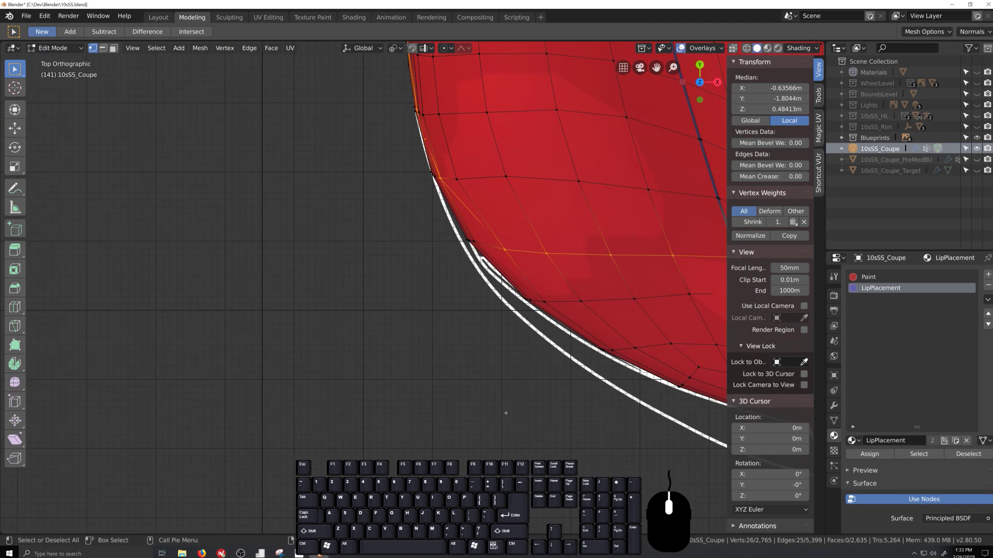
pyautogui.keyDown('shift'); pyautogui.moveTo(515, 264); pyautogui.dragTo(475, 346, button='middle'); pyautogui.keyUp('shift')
pyautogui.hotkey('alt', 'z')
pyautogui.hotkey('alt', 'z')
pyautogui.click(475, 347)
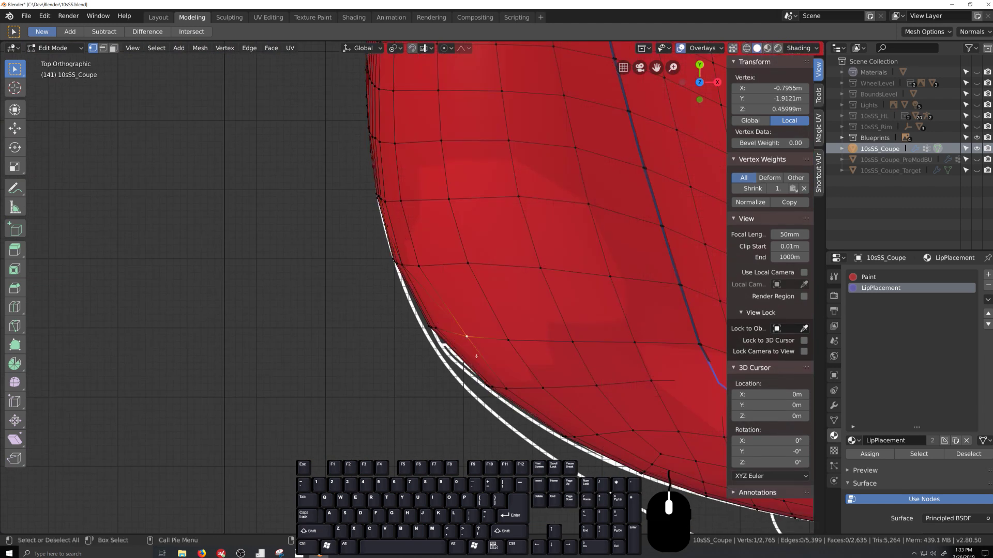
pyautogui.hotkey('shift', 'v')
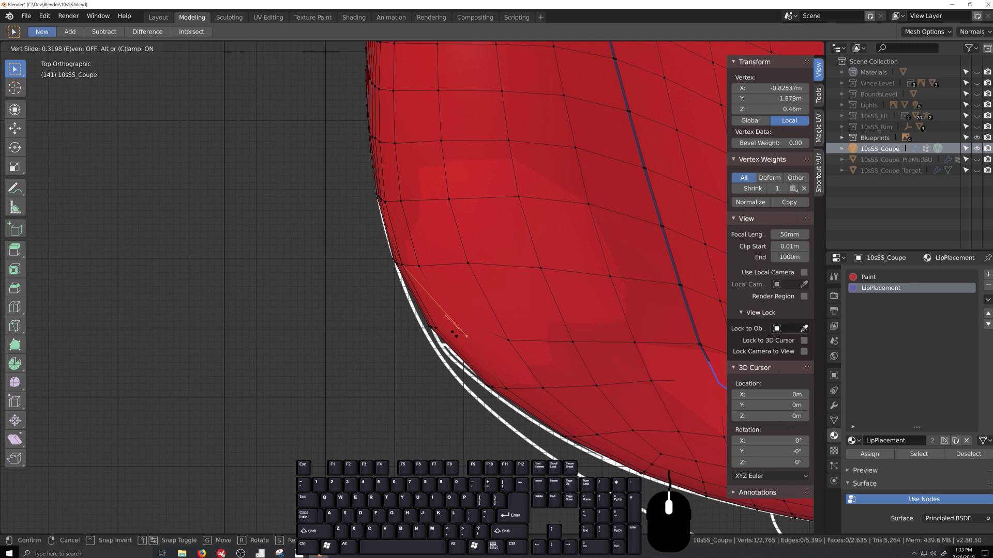
pyautogui.click(467, 336)
# Vertex-slide the next two vertices inward along the same edge line rearward, by about 0.17 and 0.056.
pyautogui.click(501, 326)
pyautogui.hotkey('shift', 'v')
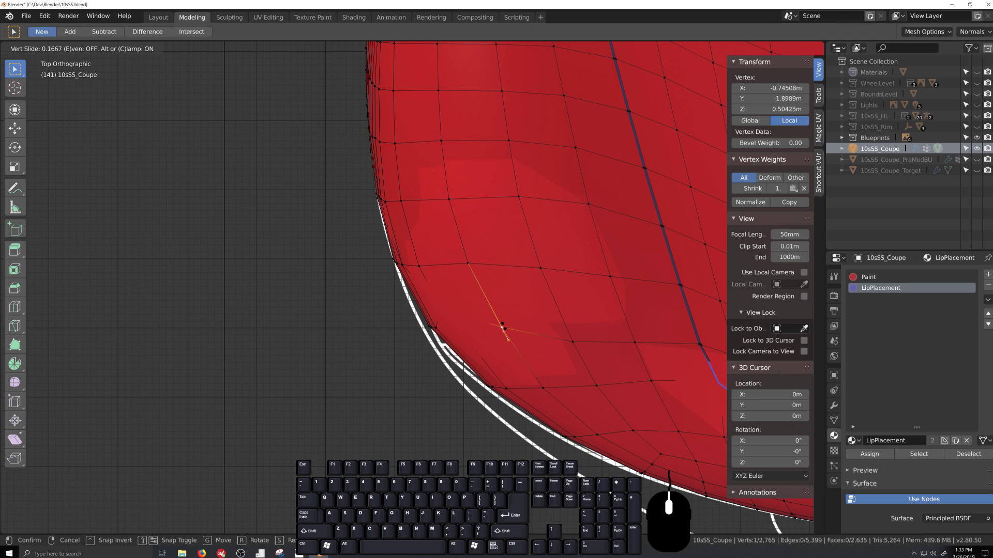
pyautogui.click(506, 329)
pyautogui.click(573, 340)
pyautogui.hotkey('shift', 'v')
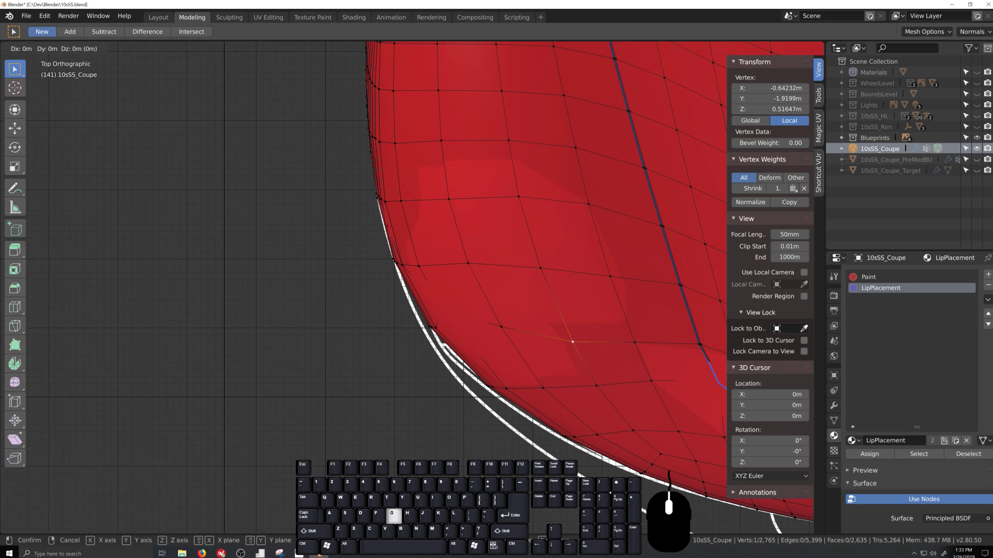
pyautogui.click(573, 339)
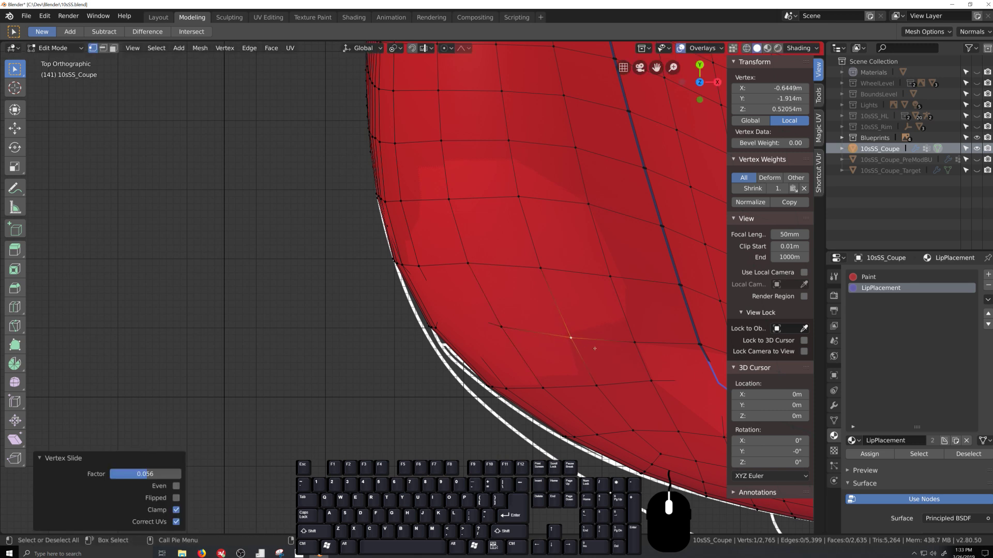
# Select the adjusted edge loop across the hood front and headlight, plus the horizontal fender edges to the wheel arch.
pyautogui.keyDown('alt'); pyautogui.click(590, 342); pyautogui.keyUp('alt')
pyautogui.moveTo(592, 355); pyautogui.dragTo(537, 352, button='middle')
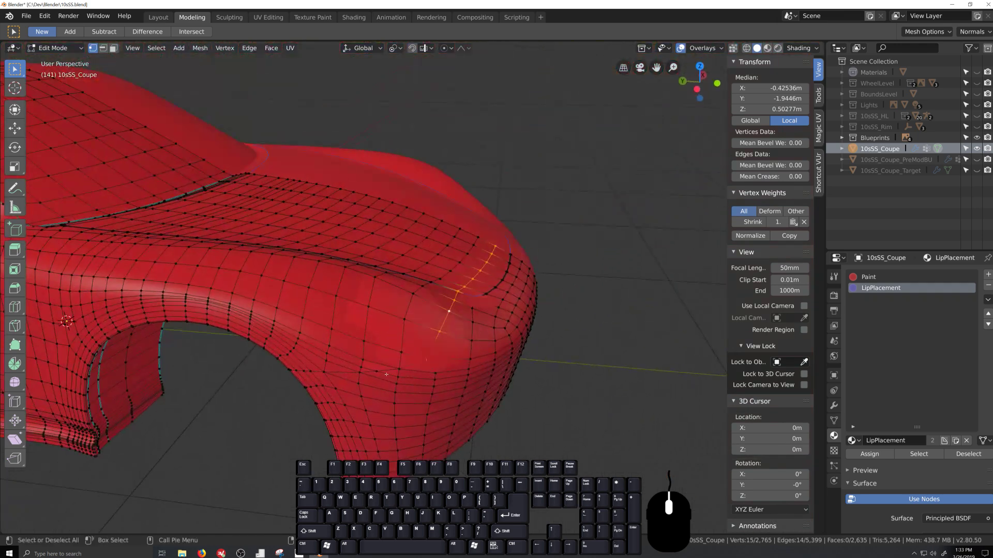
pyautogui.keyDown('alt'); pyautogui.keyDown('shift'); pyautogui.click(338, 372); pyautogui.keyUp('shift'); pyautogui.keyUp('alt')
pyautogui.moveTo(338, 372); pyautogui.dragTo(341, 415, button='middle')
pyautogui.keyDown('alt'); pyautogui.keyDown('shift'); pyautogui.click(300, 391); pyautogui.keyUp('shift'); pyautogui.keyUp('alt')
pyautogui.keyDown('alt'); pyautogui.keyDown('shift'); pyautogui.click(300, 391); pyautogui.keyUp('shift'); pyautogui.keyUp('alt')
# Deselect the three vertices of the selected edge line that lie on the inner wheel-well panel.
pyautogui.scroll(3, 345, 415)
pyautogui.scroll(-4, 345, 415)
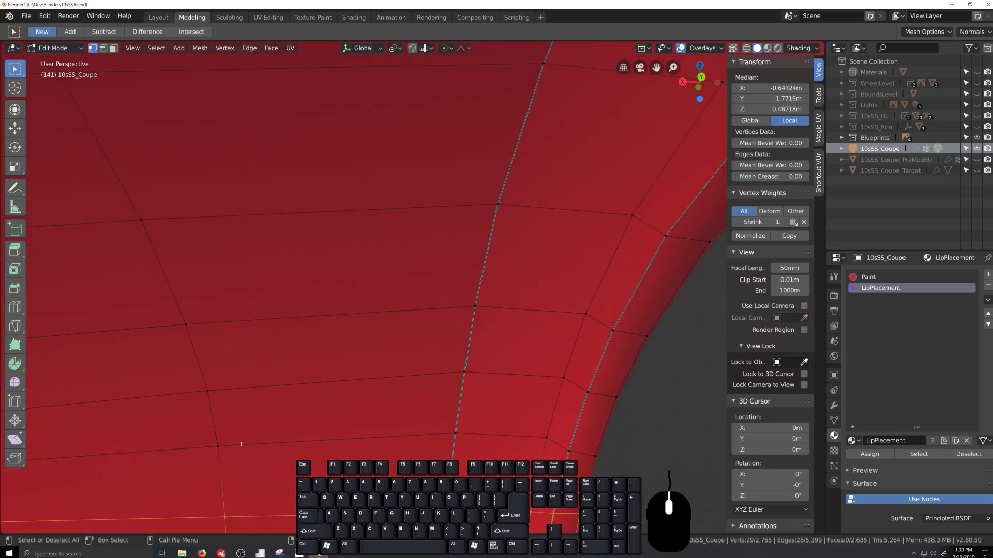
pyautogui.keyDown('shift'); pyautogui.click(223, 464); pyautogui.keyUp('shift')
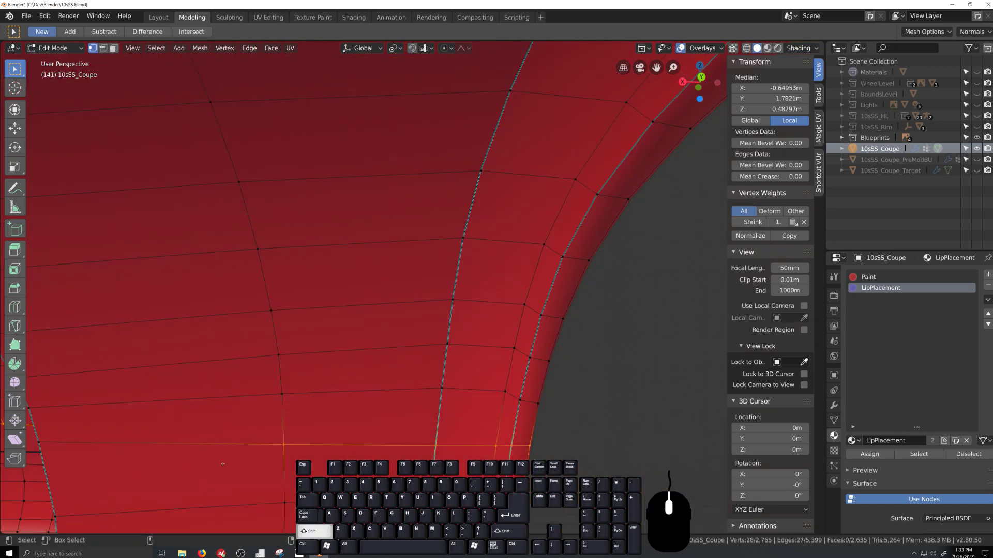
pyautogui.keyDown('shift'); pyautogui.click(280, 447); pyautogui.keyUp('shift')
pyautogui.keyDown('shift'); pyautogui.click(435, 446); pyautogui.keyUp('shift')
# Deselect the edge line's vertices on the hood side of the purple seam strip, so the selection ends at the strip.
pyautogui.moveTo(445, 446); pyautogui.dragTo(516, 443, button='middle')
pyautogui.press('`')
pyautogui.moveTo(610, 438); pyautogui.dragTo(444, 437, button='middle')
pyautogui.scroll(3, 419, 414)
pyautogui.hotkey('shift', '`')
pyautogui.scroll(2, 436, 328)
pyautogui.press('`')
pyautogui.moveTo(436, 328); pyautogui.dragTo(399, 269, button='middle')
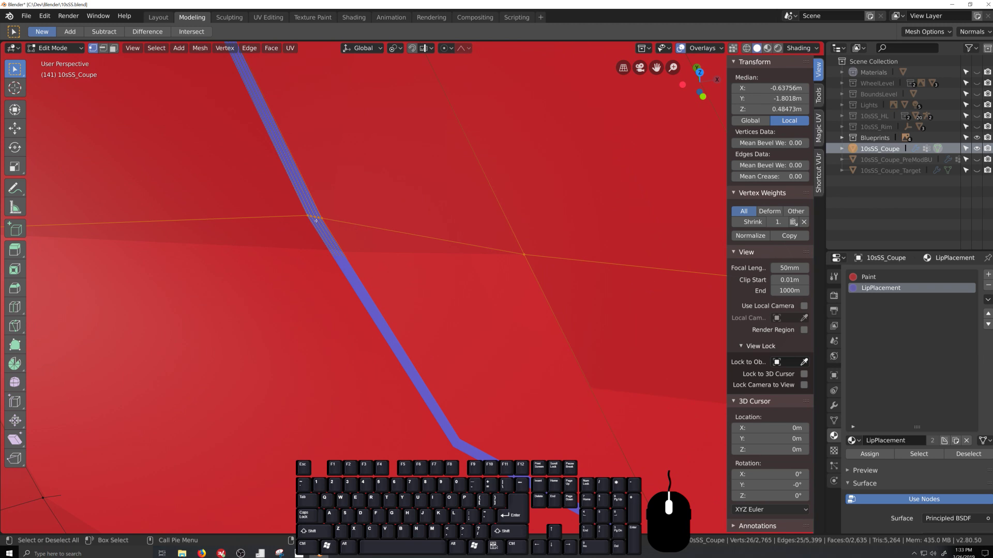
pyautogui.press('shift')
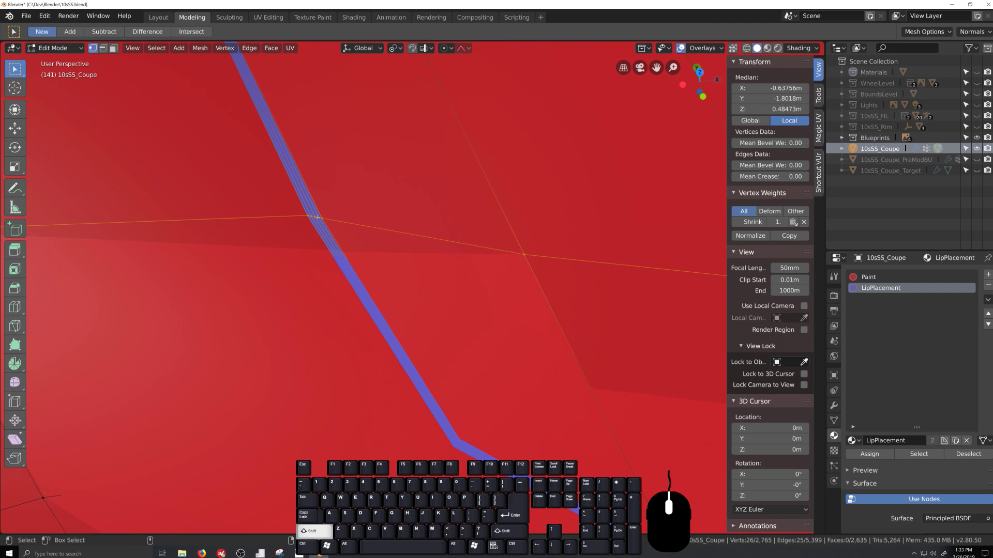
pyautogui.keyDown('shift'); pyautogui.click(318, 217); pyautogui.keyUp('shift')
pyautogui.keyDown('shift'); pyautogui.click(322, 218); pyautogui.keyUp('shift')
pyautogui.keyDown('shift'); pyautogui.click(527, 257); pyautogui.keyUp('shift')
pyautogui.scroll(-4, 530, 260)
pyautogui.keyDown('shift'); pyautogui.click(594, 289); pyautogui.keyUp('shift')
pyautogui.scroll(-4, 593, 291)
pyautogui.keyDown('shift'); pyautogui.click(582, 304); pyautogui.keyUp('shift')
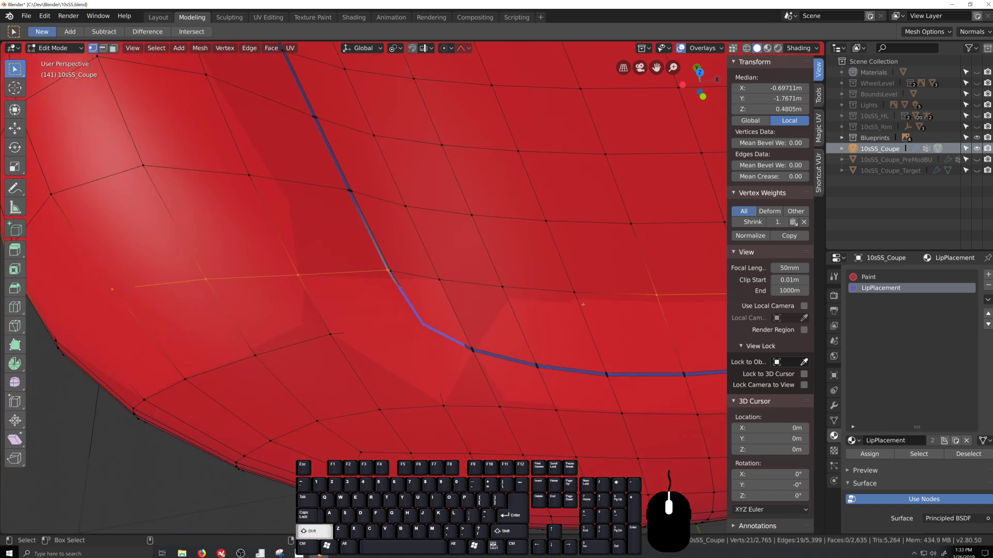
pyautogui.scroll(-2, 583, 305)
pyautogui.keyDown('shift'); pyautogui.click(587, 294); pyautogui.keyUp('shift')
pyautogui.keyDown('shift'); pyautogui.click(649, 293); pyautogui.keyUp('shift')
pyautogui.keyDown('shift'); pyautogui.click(712, 291); pyautogui.keyUp('shift')
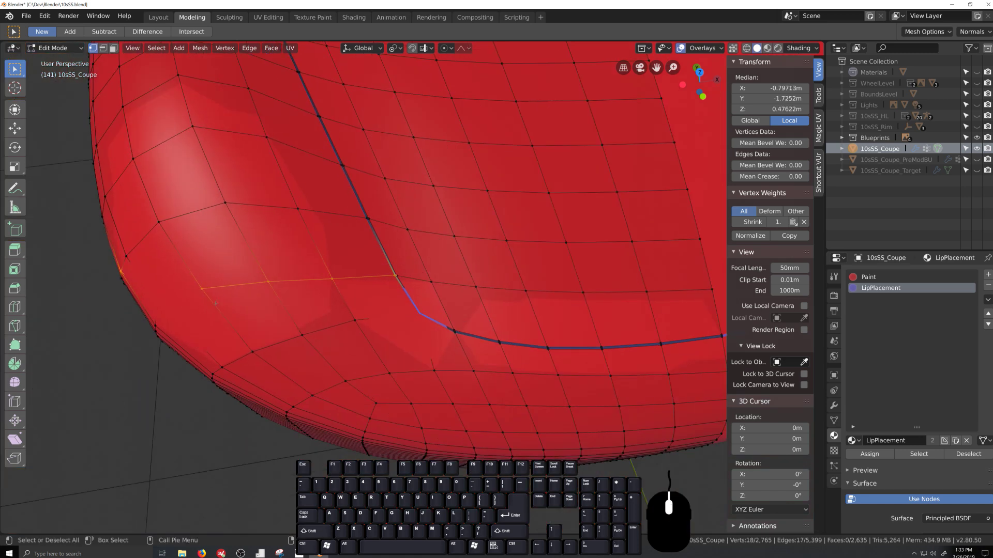
# Bevel the selected edge line from the hood seam strip to the wheel arch with a width of 0.00123 m and 4 segments.
pyautogui.scroll(10, 216, 304)
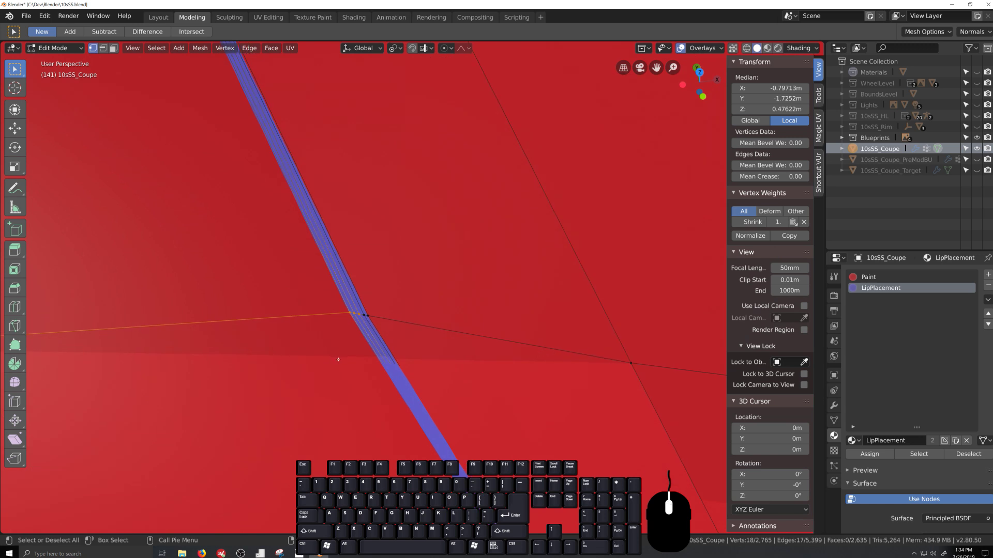
pyautogui.scroll(2, 338, 359)
pyautogui.hotkey('ctrl', 'b')
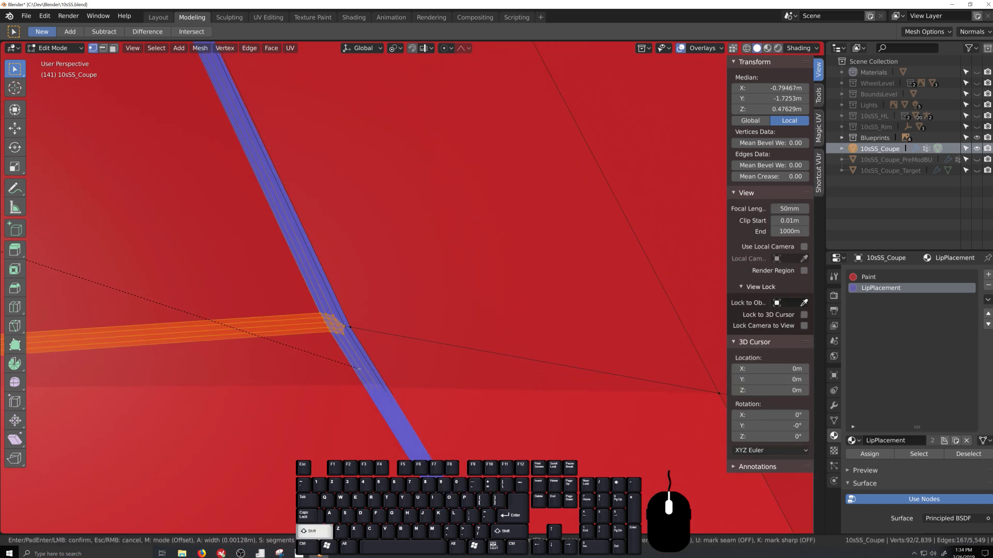
pyautogui.press('Return')
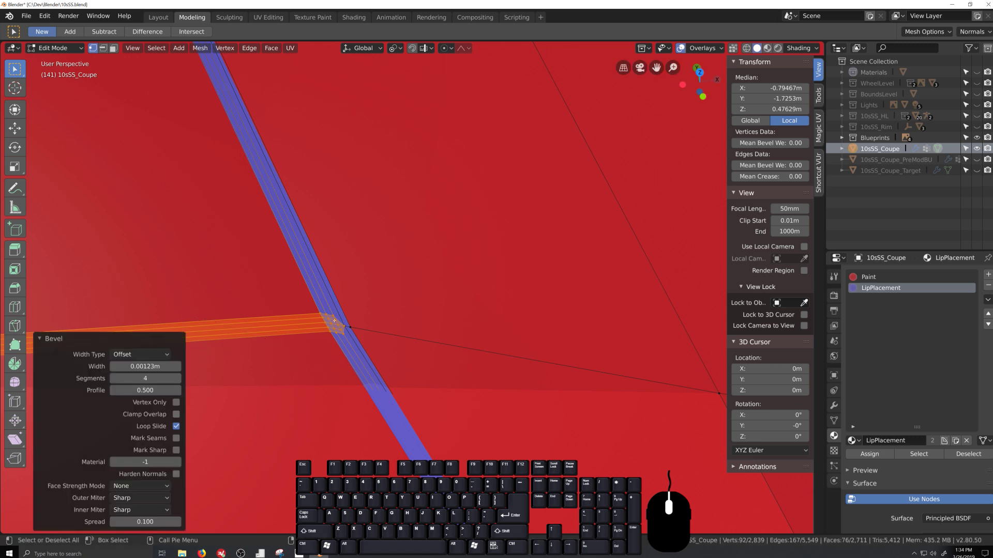
pyautogui.scroll(-3, 307, 383)
pyautogui.scroll(4, 346, 357)
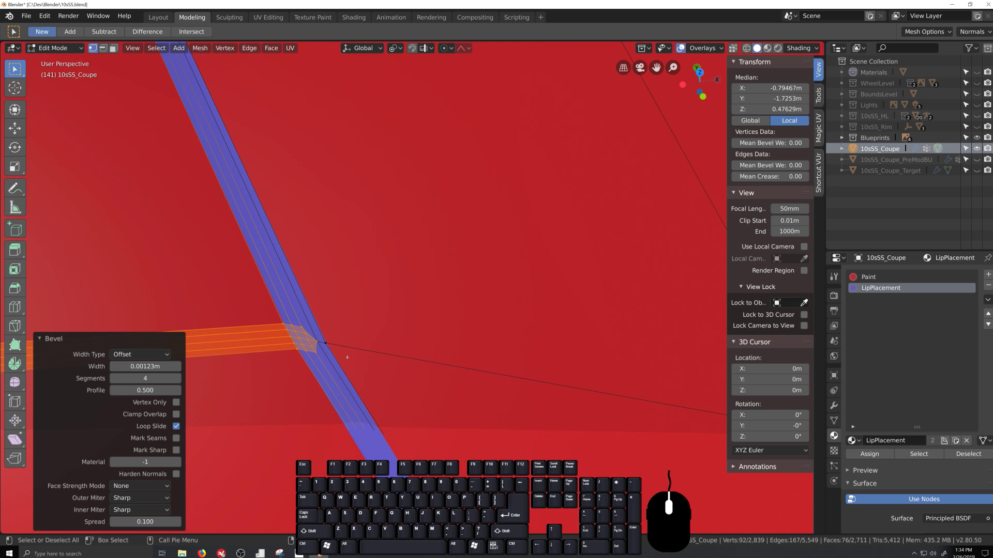
pyautogui.scroll(-8, 347, 357)
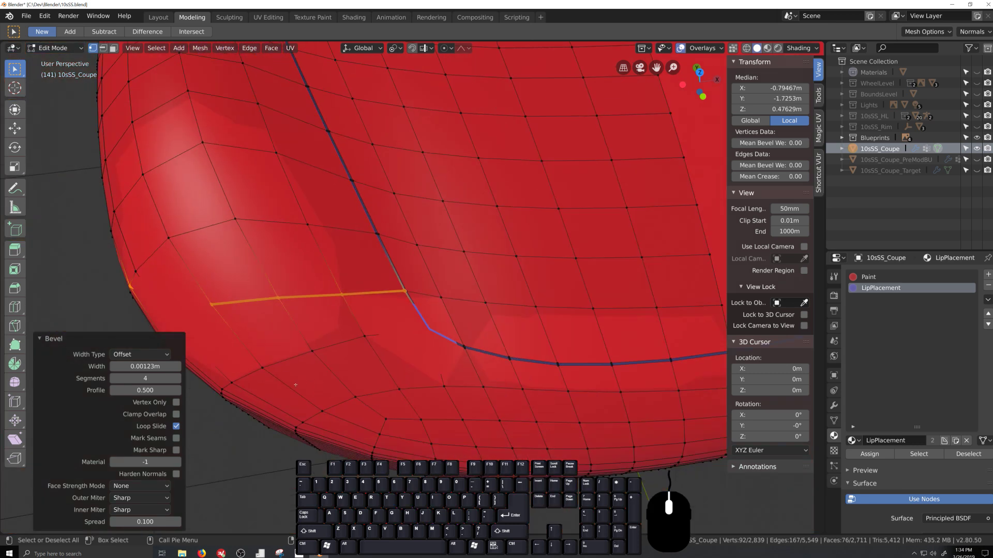
# Assign the LipPlacement material to the beveled strip faces between the wheel arch and the hood seam.
pyautogui.moveTo(295, 384); pyautogui.dragTo(488, 382, button='middle')
pyautogui.scroll(-5, 372, 357)
pyautogui.press('Tab')
pyautogui.scroll(-2, 382, 380)
pyautogui.scroll(3, 351, 377)
pyautogui.press('Tab')
pyautogui.scroll(4, 418, 361)
pyautogui.click(869, 454)
pyautogui.scroll(3, 504, 386)
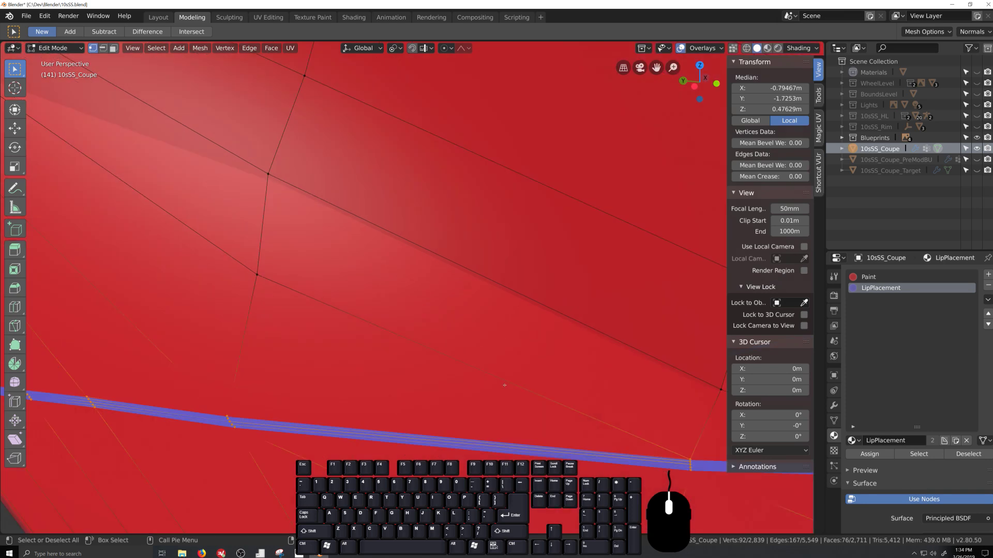
# Select the centre edge loop along the beveled strip from the wheel arch to the hood seam and save the file.
pyautogui.keyDown('alt'); pyautogui.click(484, 449); pyautogui.keyUp('alt')
pyautogui.scroll(-8, 484, 450)
pyautogui.press('`')
pyautogui.moveTo(574, 373); pyautogui.dragTo(518, 392, button='middle')
pyautogui.scroll(-3, 471, 421)
pyautogui.moveTo(471, 420); pyautogui.dragTo(471, 335, button='middle')
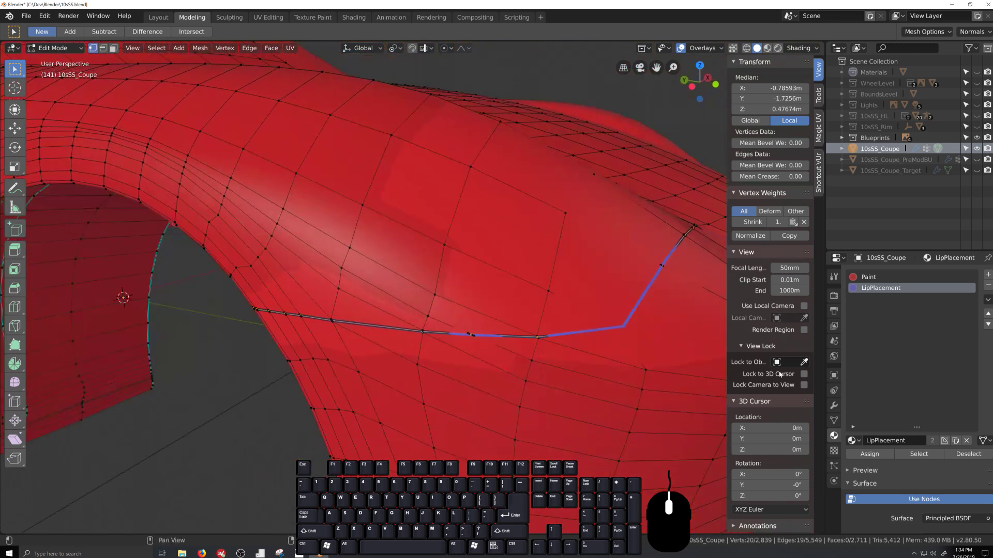
pyautogui.hotkey('ctrl', 's')
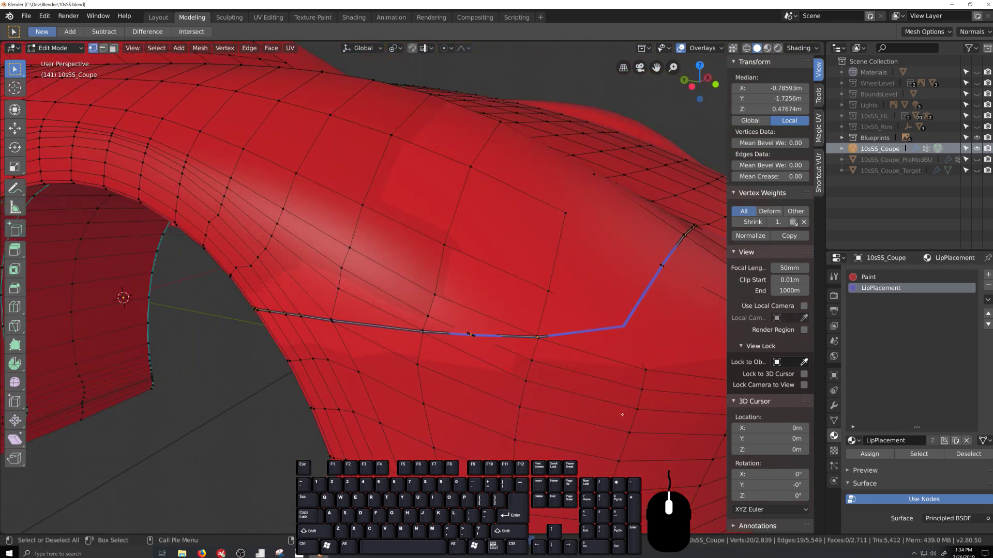
# Remove the selected centre edge loop's vertices from the Shrink vertex group.
pyautogui.click(834, 406)
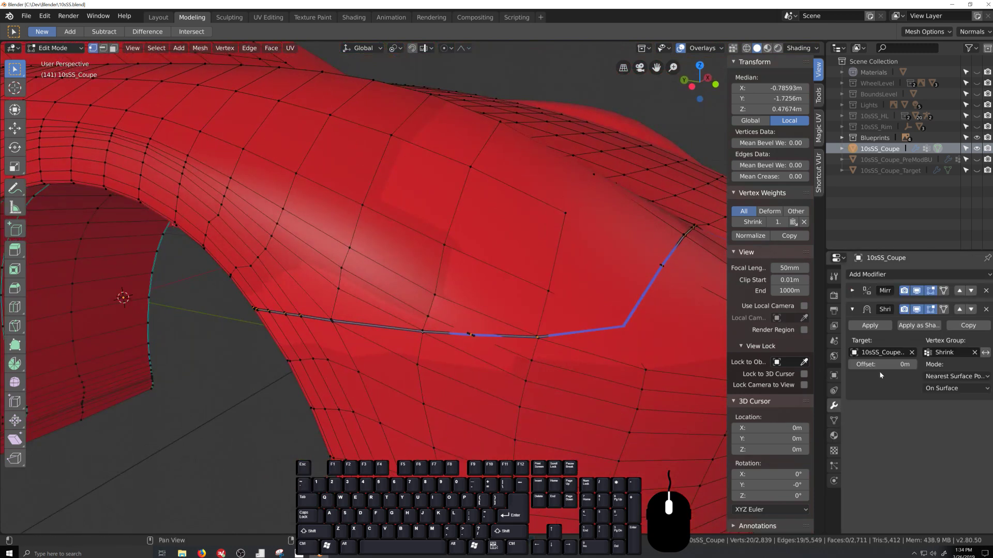
pyautogui.click(834, 422)
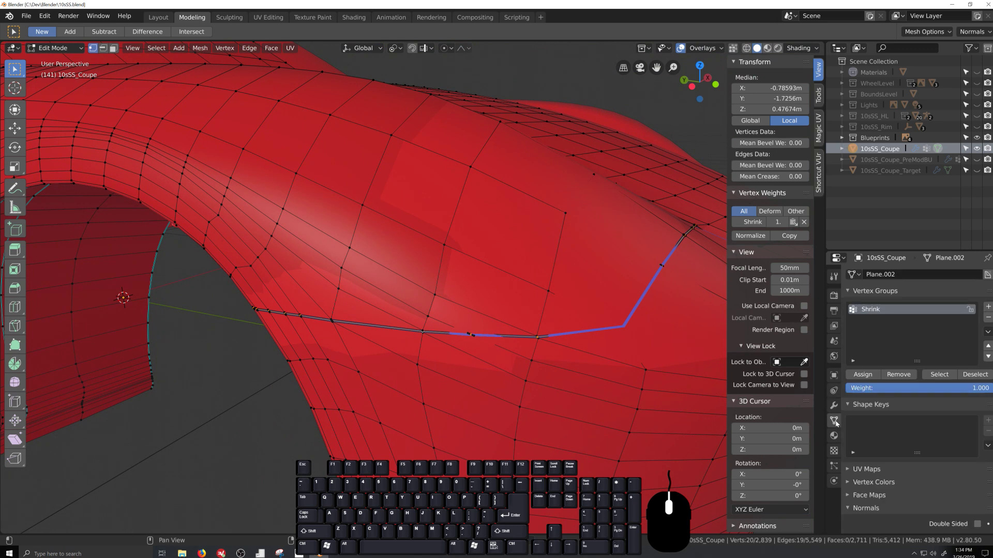
pyautogui.click(899, 375)
# Sink the centre edge loop into the body with Shrink/Fatten by about -0.005 and check the groove in Object Mode.
pyautogui.hotkey('alt', 's')
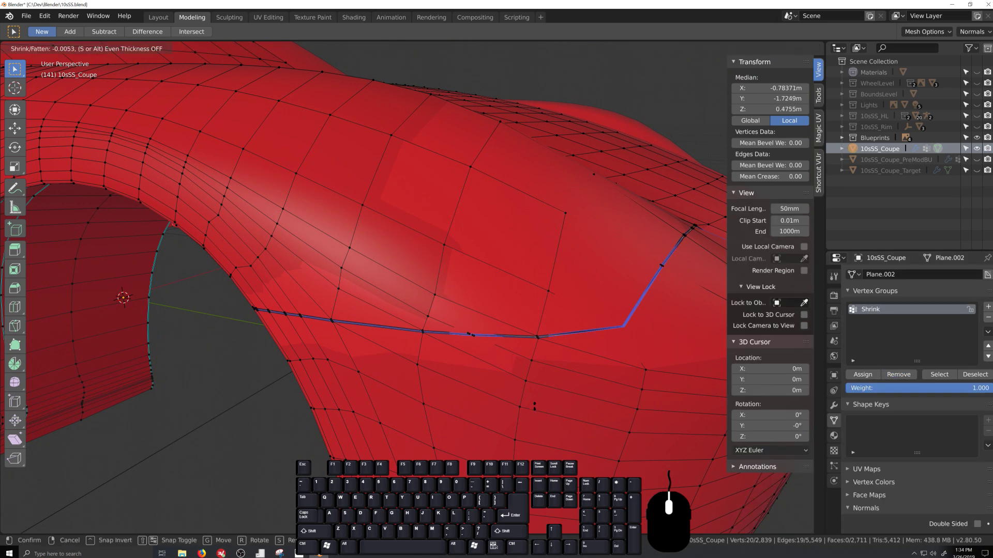
pyautogui.click(535, 401)
pyautogui.press('Tab')
pyautogui.scroll(-5, 520, 414)
pyautogui.moveTo(512, 418); pyautogui.dragTo(532, 421, button='middle')
pyautogui.scroll(5, 500, 444)
pyautogui.scroll(-4, 481, 430)
pyautogui.press('Tab')
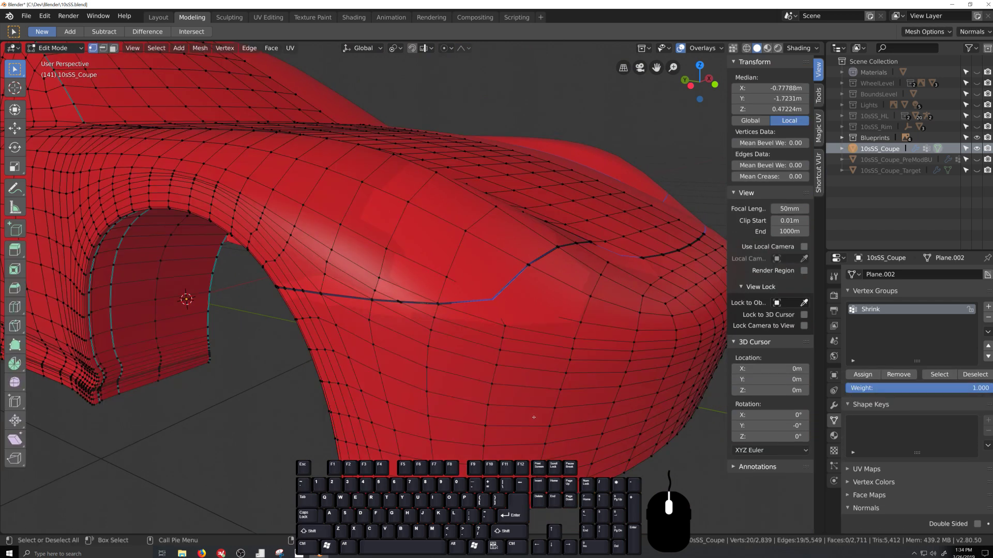
# Grow the selection twice to cover the groove strip, assign it the Paint material and inspect it in Object Mode.
pyautogui.press('ctrl+KP_Add')
pyautogui.press('ctrl+KP_Add')
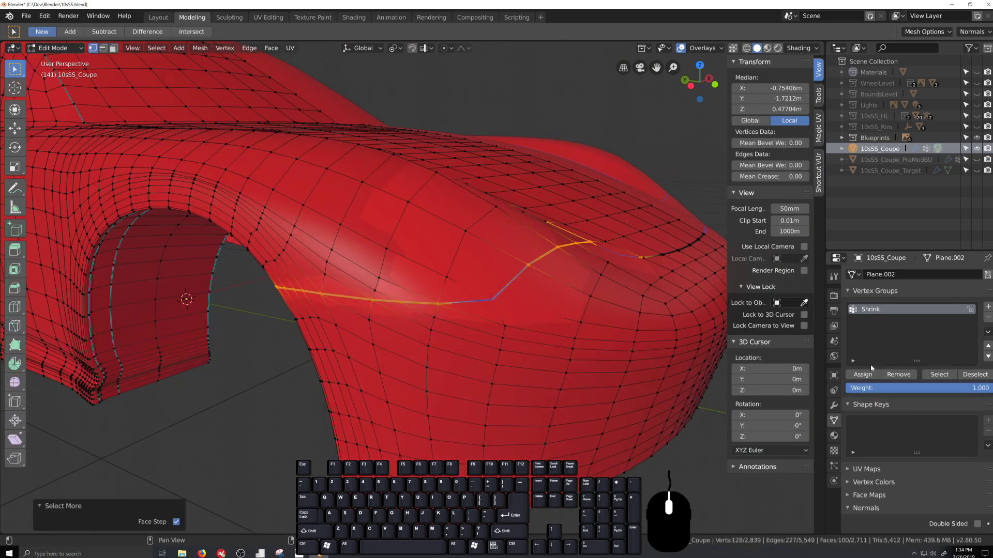
pyautogui.click(834, 435)
pyautogui.click(874, 278)
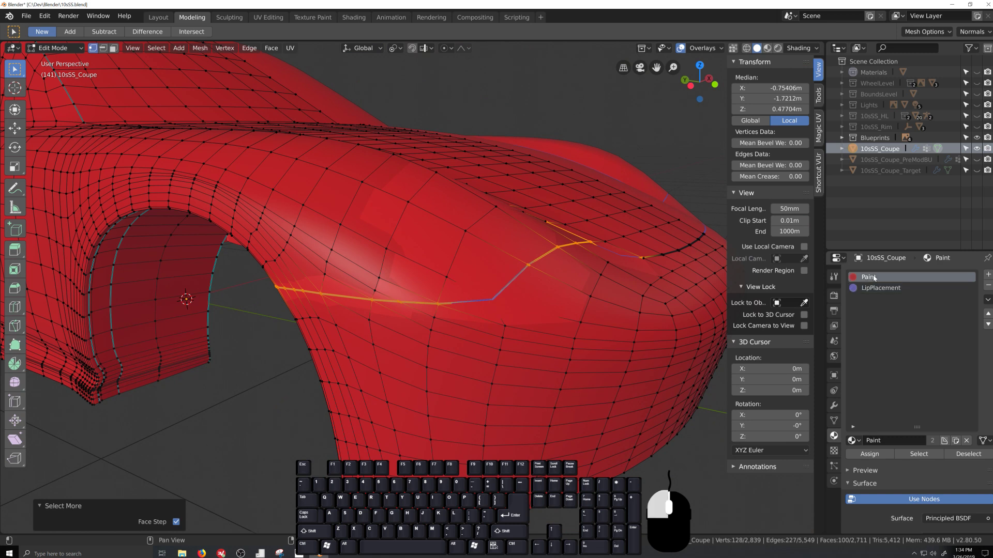
pyautogui.press('Tab')
pyautogui.moveTo(529, 416); pyautogui.dragTo(556, 434, button='middle')
pyautogui.moveTo(528, 441)
pyautogui.mouseDown(button='middle')
pyautogui.moveTo(507, 447)
pyautogui.moveTo(484, 428)
pyautogui.moveTo(485, 414)
pyautogui.moveTo(536, 410)
pyautogui.moveTo(517, 430)
pyautogui.moveTo(494, 424)
pyautogui.moveTo(531, 439)
pyautogui.mouseUp(button='middle')
pyautogui.scroll(-2, 484, 428)
pyautogui.scroll(5, 528, 417)
pyautogui.press('Tab')
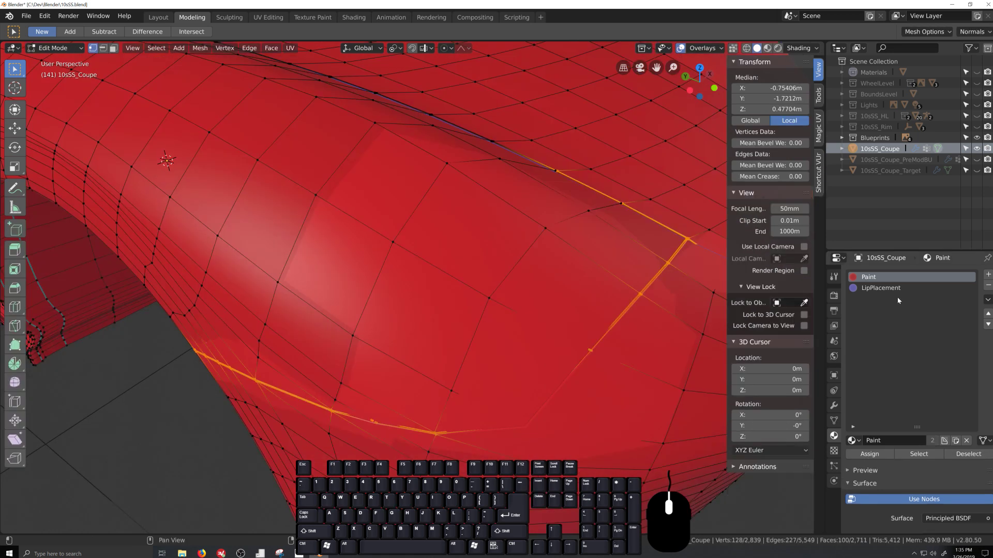
# Assign the LipPlacement material back to the selected groove faces and check the strip in Object Mode.
pyautogui.click(878, 288)
pyautogui.click(861, 454)
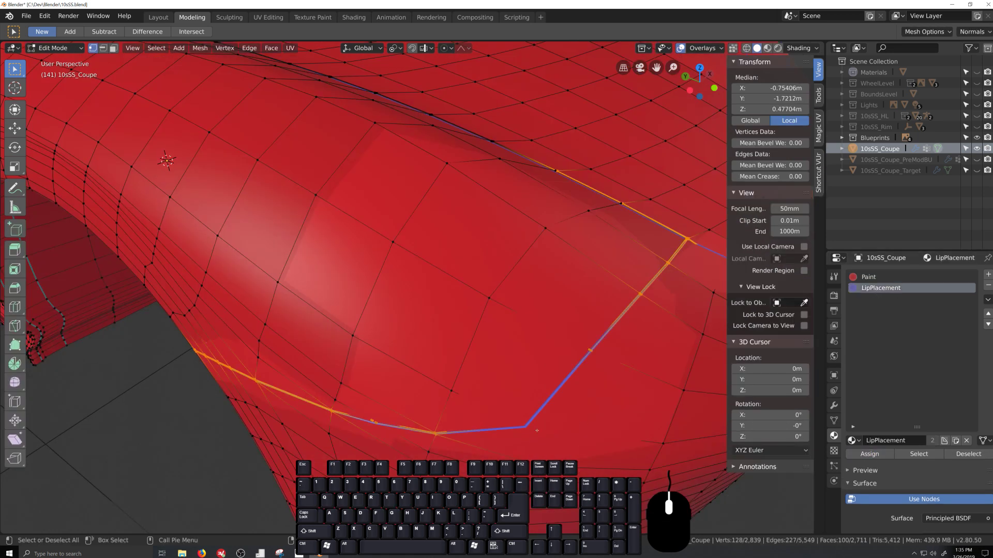
pyautogui.press('Tab')
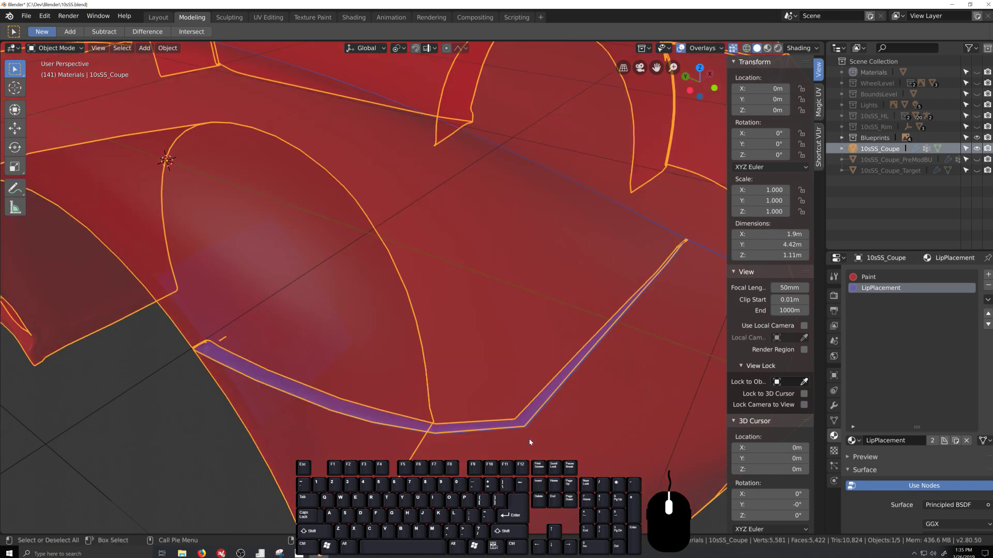
pyautogui.scroll(-2, 529, 439)
pyautogui.hotkey('alt', 'z')
pyautogui.press('Tab')
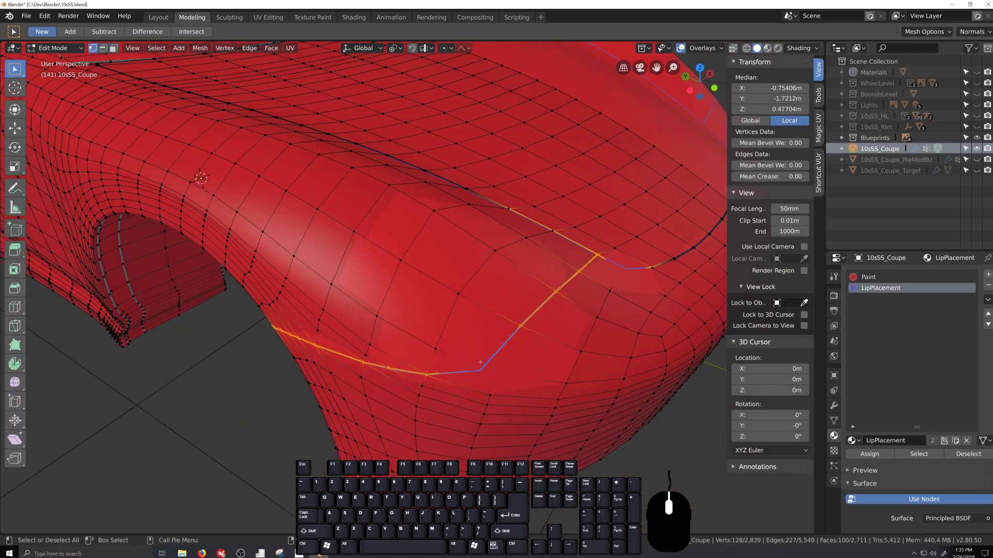
# Select the strip's vertices at the headlight-side corner and compare them with the blueprint in X-ray top orthographic view.
pyautogui.scroll(3, 521, 413)
pyautogui.hotkey('alt', 'z')
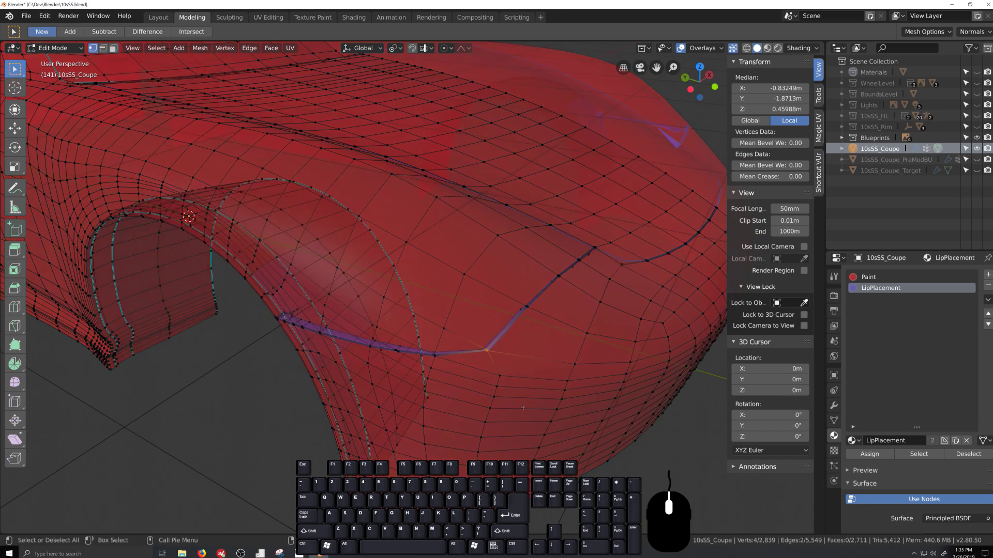
pyautogui.scroll(4, 548, 404)
pyautogui.scroll(2, 548, 393)
pyautogui.keyDown('shift'); pyautogui.moveTo(558, 408); pyautogui.dragTo(589, 385, button='middle'); pyautogui.keyUp('shift')
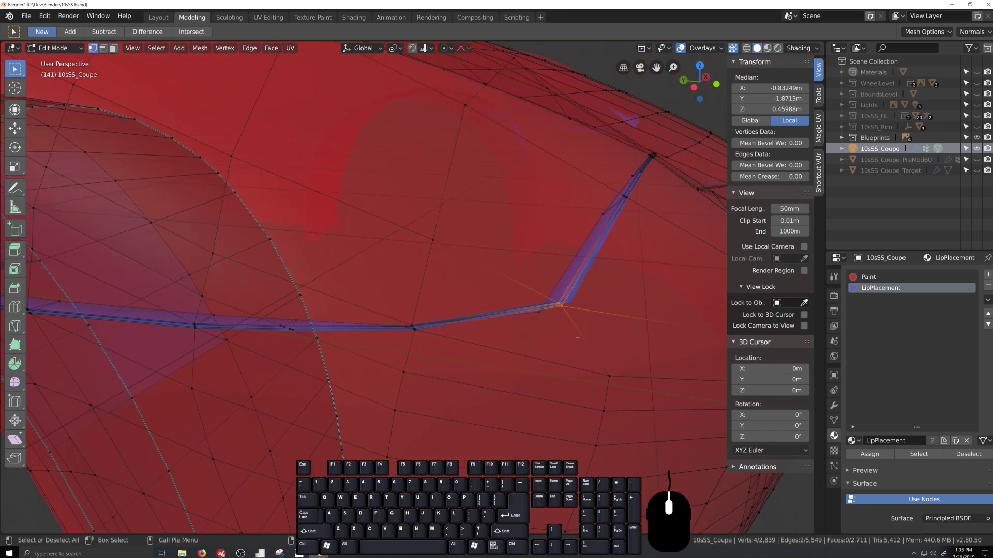
pyautogui.press('KP_7')
pyautogui.keyDown('shift'); pyautogui.moveTo(164, 412); pyautogui.dragTo(319, 402, button='middle'); pyautogui.keyUp('shift')
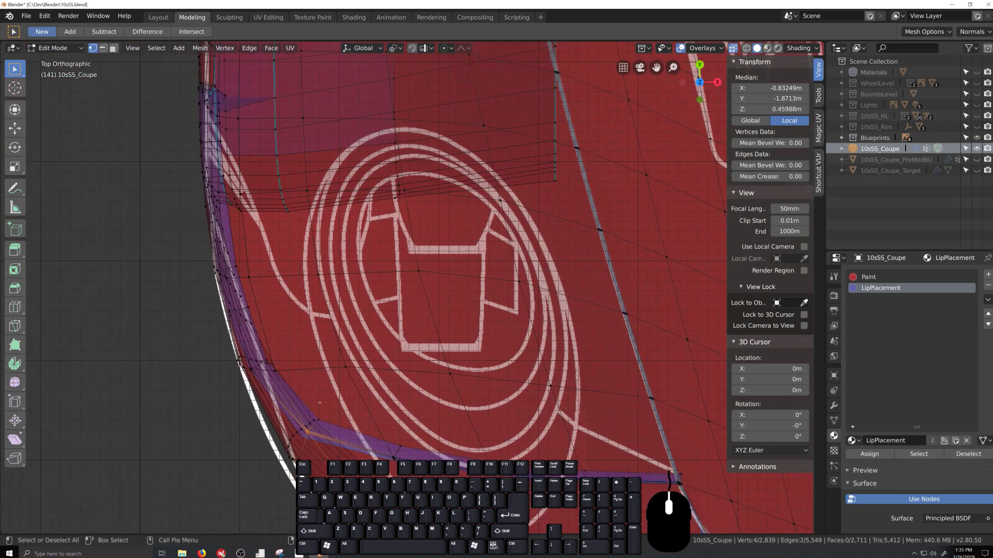
# Move the four selected vertices at the bumper-corner end of the LipPlacement strip by about 0.0065 m in X and 0.0138 m in Y.
pyautogui.press('g')
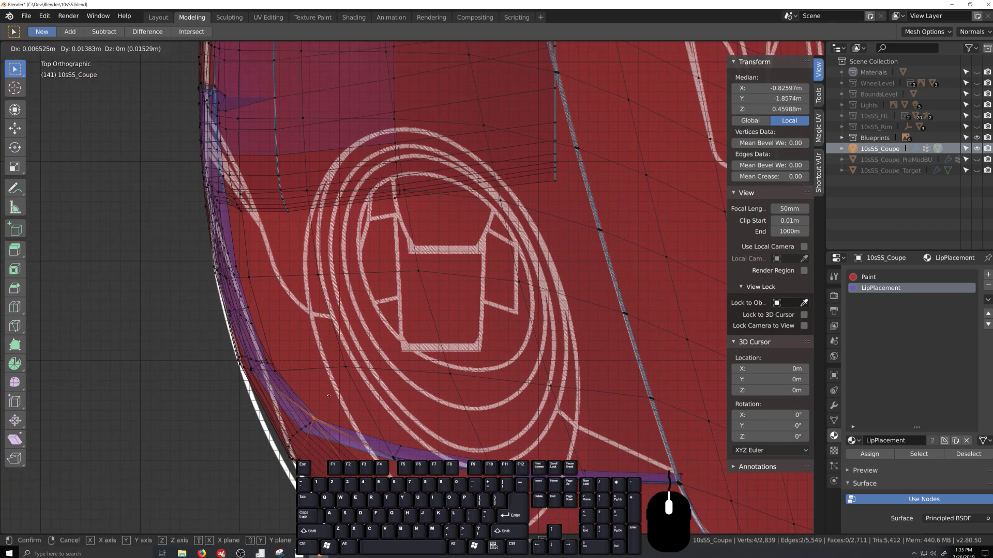
pyautogui.click(329, 396)
pyautogui.moveTo(329, 396); pyautogui.dragTo(433, 400, button='middle')
pyautogui.scroll(2, 432, 401)
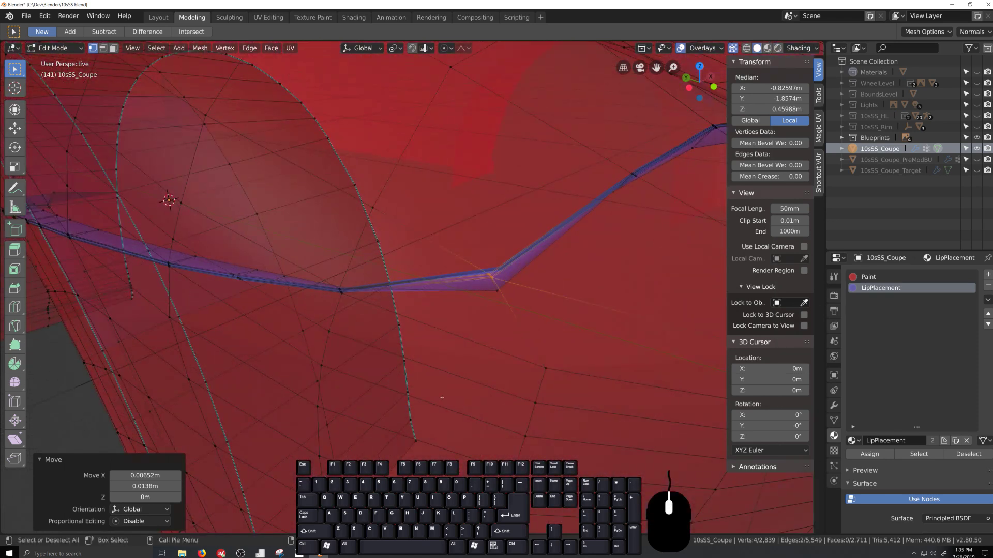
# Undo the latest edits back to the earlier thin LipPlacement strip, before its material assignment and widening changes.
pyautogui.hotkey('ctrl', 'z')
pyautogui.hotkey('ctrl', 'z')
pyautogui.hotkey('ctrl', 'z')
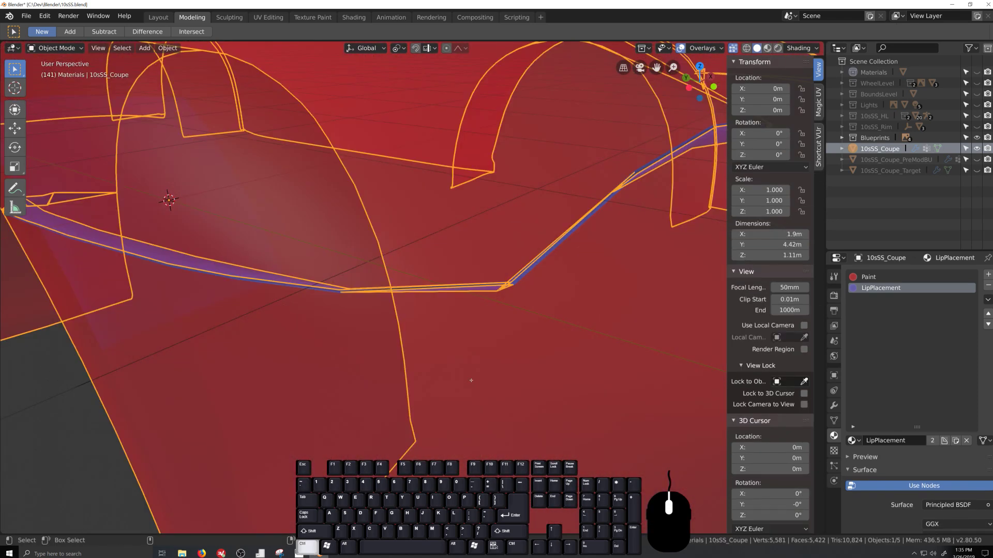
pyautogui.hotkey('ctrl', 'z')
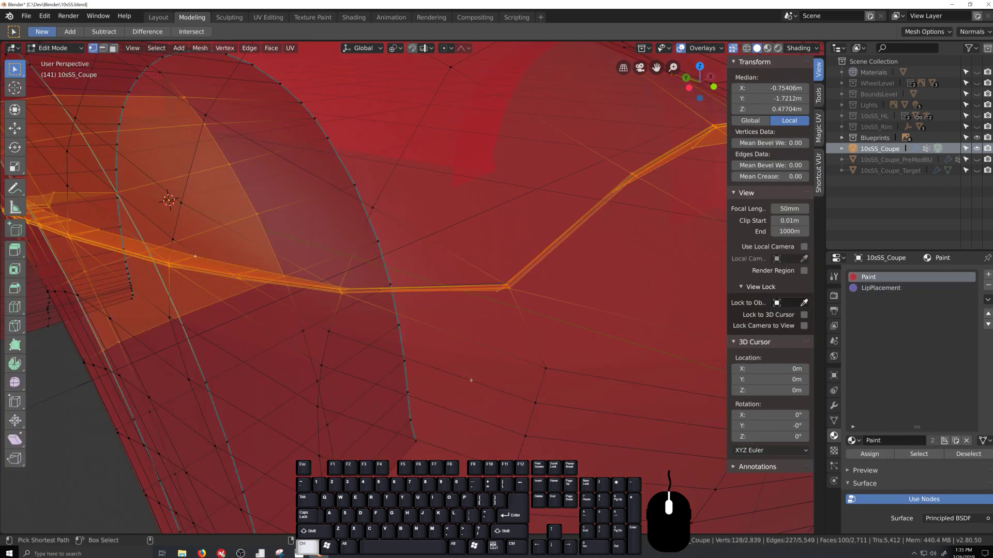
pyautogui.hotkey('ctrl', 'z')
pyautogui.hotkey('ctrl', 'z')
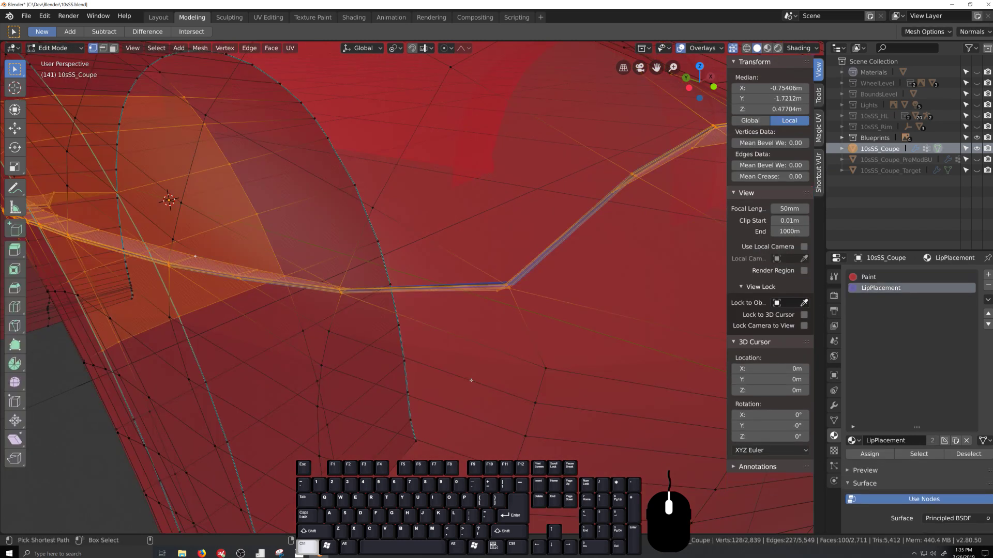
pyautogui.hotkey('ctrl', 'z')
pyautogui.hotkey('ctrl', 'z')
pyautogui.hotkey('ctrl', 'z')
pyautogui.hotkey('ctrl', 'z')
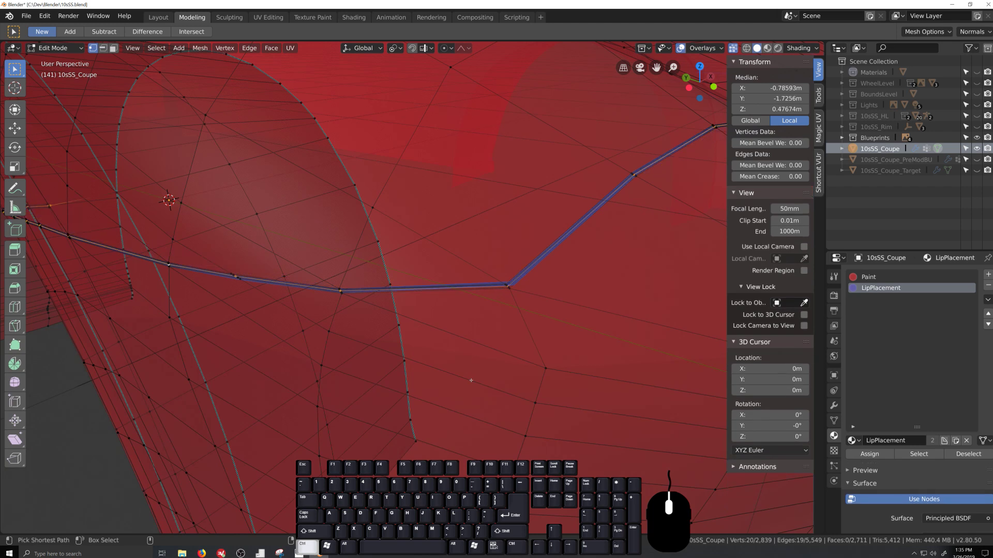
pyautogui.hotkey('ctrl', 'z')
pyautogui.hotkey('ctrl', 'z')
# Select the lip strip's corner vertices above the bumper side and move them by about 0.0016 m X, 0.0139 m Y and 0.0191 m Z.
pyautogui.scroll(2, 522, 292)
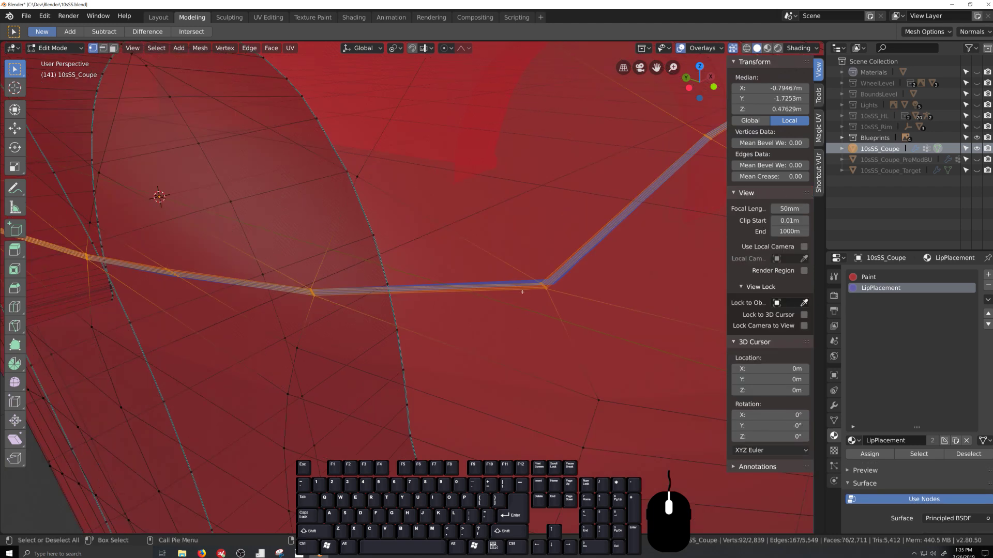
pyautogui.moveTo(521, 276); pyautogui.dragTo(587, 342)
pyautogui.scroll(-2, 574, 334)
pyautogui.moveTo(487, 352); pyautogui.dragTo(518, 322, button='middle')
pyautogui.press('g')
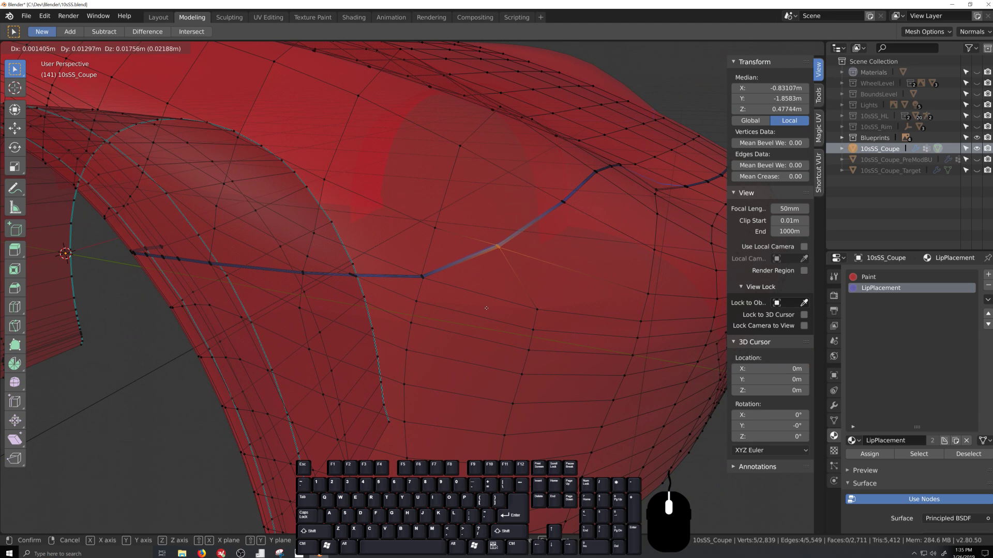
pyautogui.click(485, 307)
# Reposition the five-vertex cross-section farther inward along the lip strip to even out its curve across the bumper.
pyautogui.scroll(-5, 489, 323)
pyautogui.moveTo(483, 331); pyautogui.dragTo(459, 299, button='middle')
pyautogui.scroll(3, 472, 339)
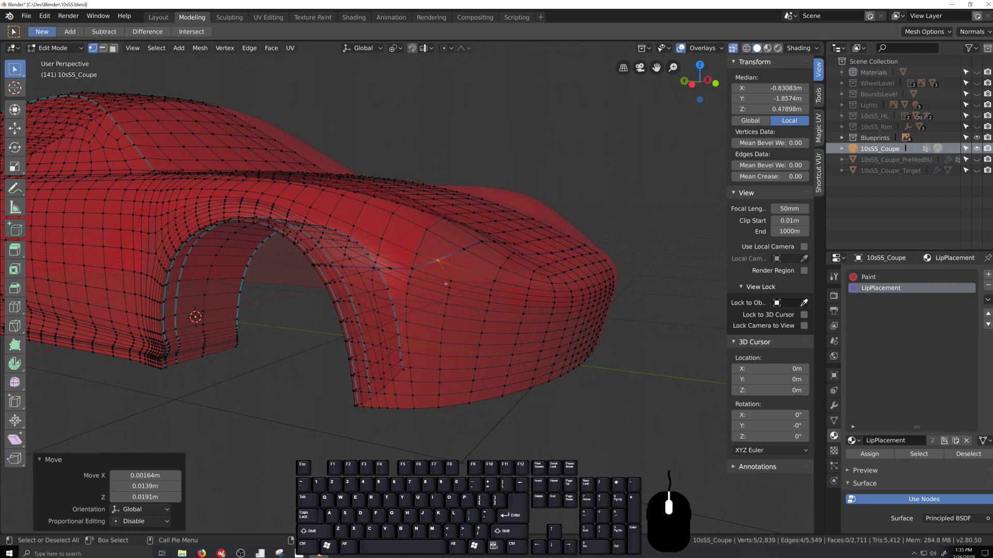
pyautogui.moveTo(464, 279)
pyautogui.mouseDown(button='middle')
pyautogui.moveTo(534, 307)
pyautogui.moveTo(501, 333)
pyautogui.moveTo(523, 284)
pyautogui.moveTo(399, 319)
pyautogui.moveTo(394, 309)
pyautogui.moveTo(405, 336)
pyautogui.moveTo(476, 279)
pyautogui.mouseUp(button='middle')
pyautogui.press('Tab')
pyautogui.moveTo(393, 295); pyautogui.dragTo(483, 316, button='middle')
pyautogui.press('Tab')
pyautogui.press('`')
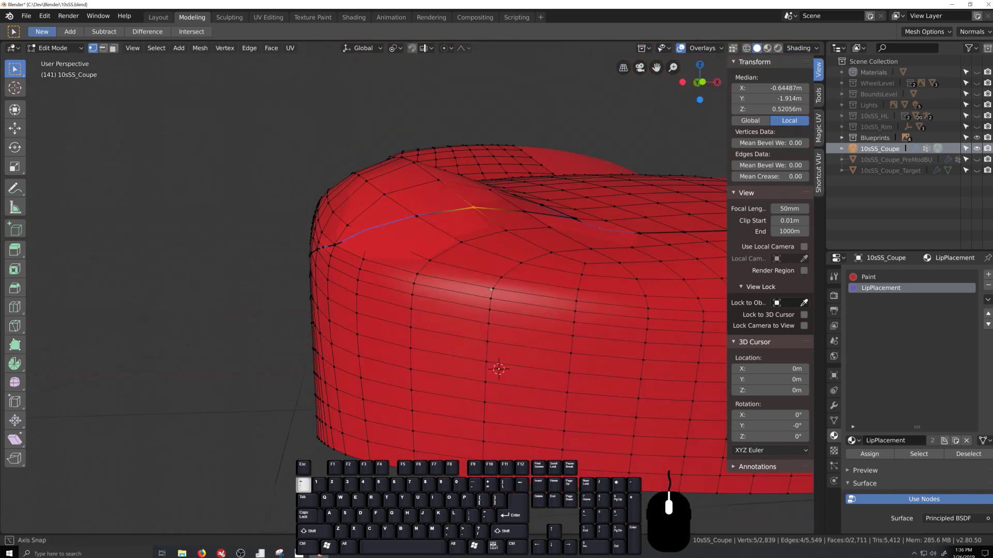
pyautogui.press('g')
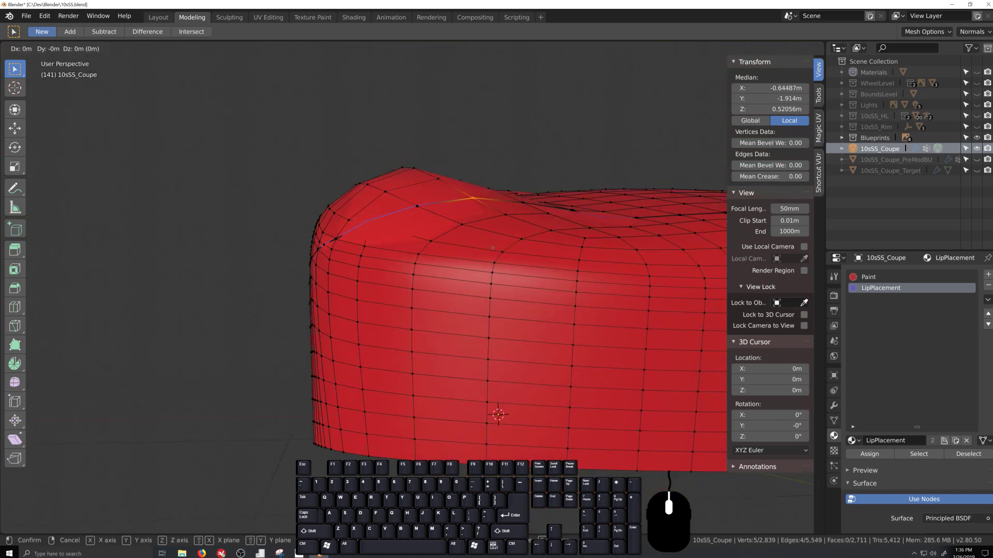
pyautogui.click(491, 250)
# Examine the lip line around the bumper corner in Object Mode, including from the top view.
pyautogui.press('Tab')
pyautogui.press('`')
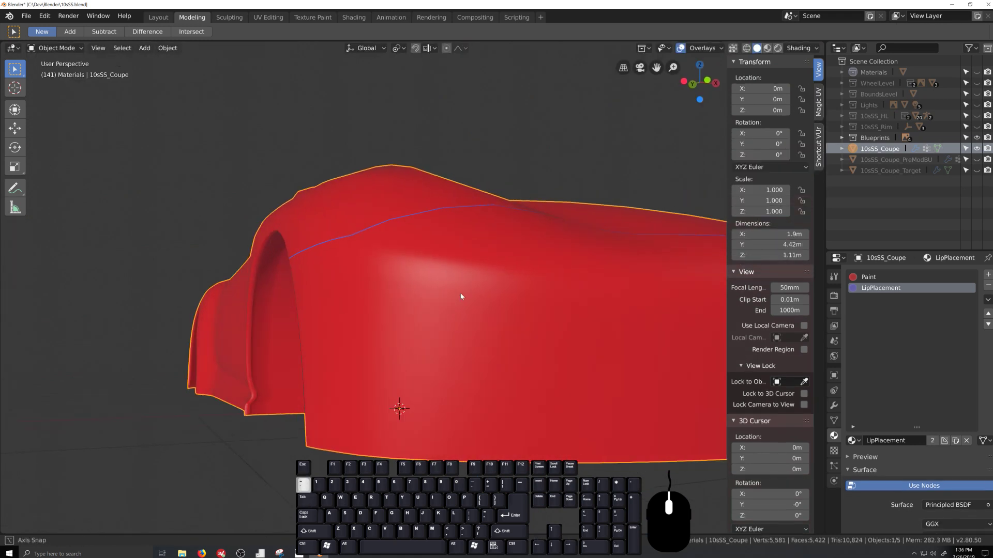
pyautogui.moveTo(487, 302); pyautogui.dragTo(448, 345, button='middle')
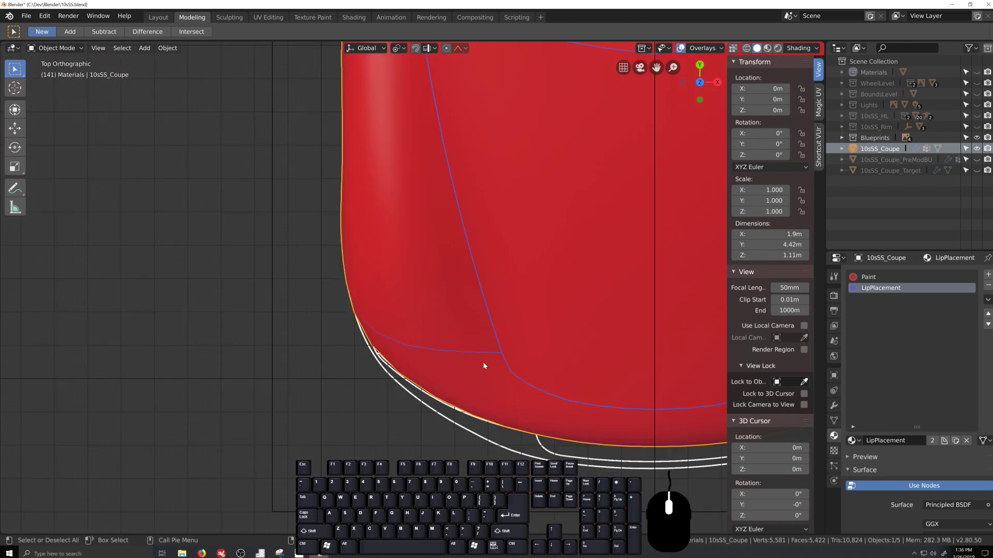
pyautogui.scroll(-5, 399, 402)
pyautogui.moveTo(397, 405); pyautogui.dragTo(333, 415, button='middle')
pyautogui.scroll(5, 423, 365)
# Merge the two overlapping vertices where the side lip strip meets the long strip, using At Last.
pyautogui.press('Tab')
pyautogui.scroll(3, 438, 377)
pyautogui.keyDown('shift'); pyautogui.moveTo(548, 439); pyautogui.dragTo(446, 363, button='middle'); pyautogui.keyUp('shift')
pyautogui.scroll(8, 462, 412)
pyautogui.scroll(2, 398, 290)
pyautogui.scroll(1, 447, 363)
pyautogui.scroll(-1, 446, 363)
pyautogui.click(421, 353)
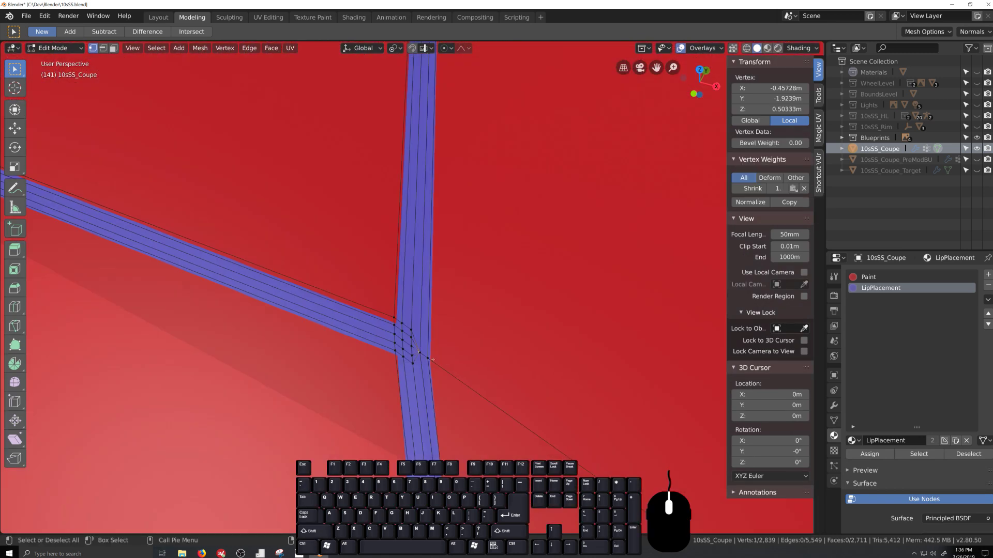
pyautogui.scroll(4, 433, 359)
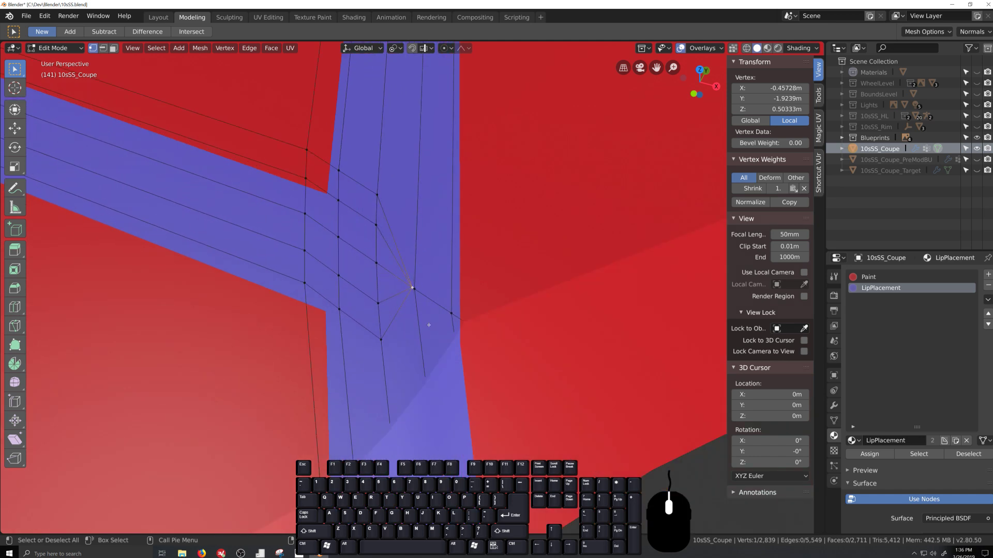
pyautogui.moveTo(428, 321); pyautogui.dragTo(410, 291, button='middle')
pyautogui.keyDown('shift'); pyautogui.click(418, 296); pyautogui.keyUp('shift')
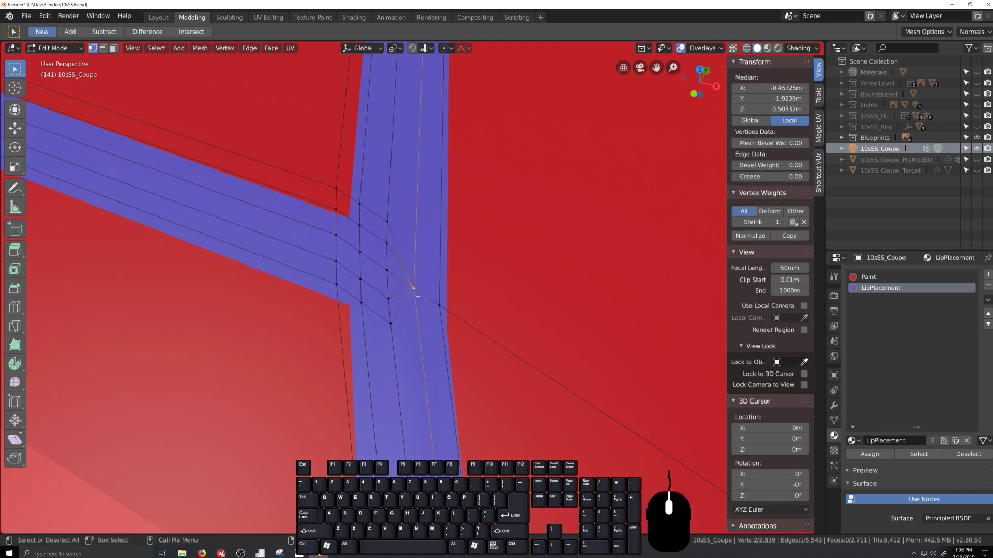
pyautogui.hotkey('alt', 'm')
pyautogui.click(402, 296)
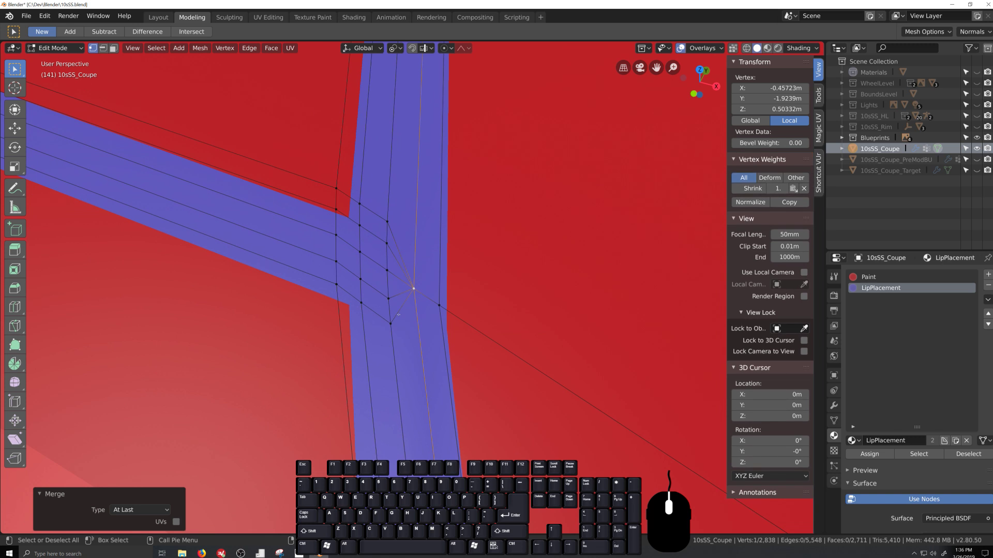
# Combine the triangles at the strip junction into two faces, each joining the merged vertex to three adjacent vertices of the side strip.
pyautogui.click(413, 291)
pyautogui.keyDown('shift'); pyautogui.click(387, 271); pyautogui.keyUp('shift')
pyautogui.keyDown('shift'); pyautogui.click(389, 296); pyautogui.keyUp('shift')
pyautogui.keyDown('shift'); pyautogui.click(391, 319); pyautogui.keyUp('shift')
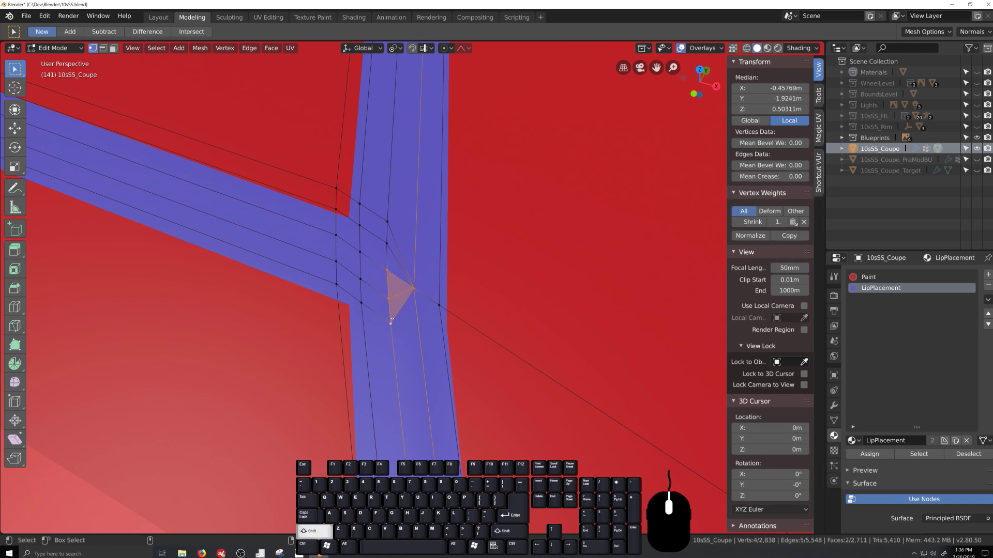
pyautogui.click(412, 289)
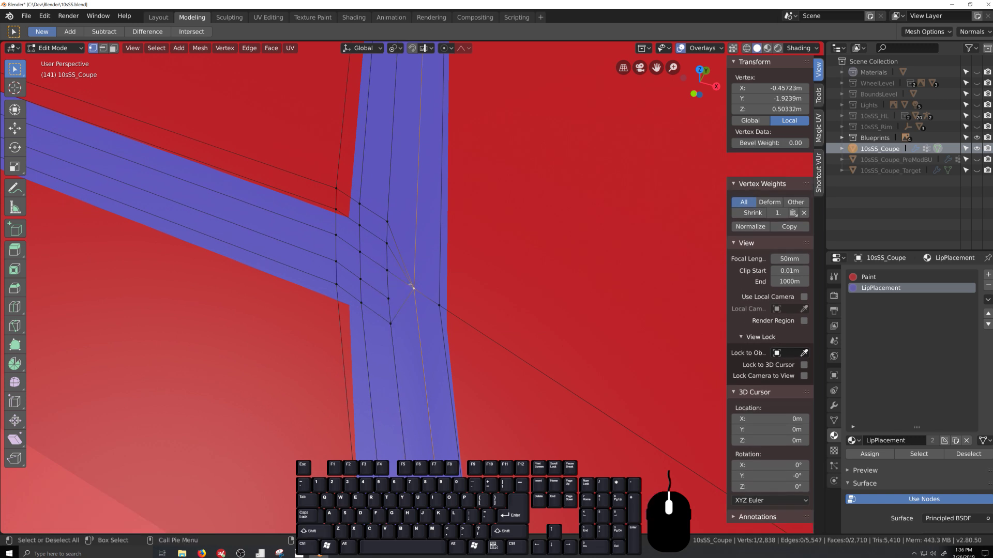
pyautogui.keyDown('shift'); pyautogui.click(388, 223); pyautogui.keyUp('shift')
pyautogui.keyDown('shift'); pyautogui.click(387, 244); pyautogui.keyUp('shift')
pyautogui.keyDown('shift'); pyautogui.click(388, 271); pyautogui.keyUp('shift')
pyautogui.press('f')
pyautogui.scroll(-2, 404, 334)
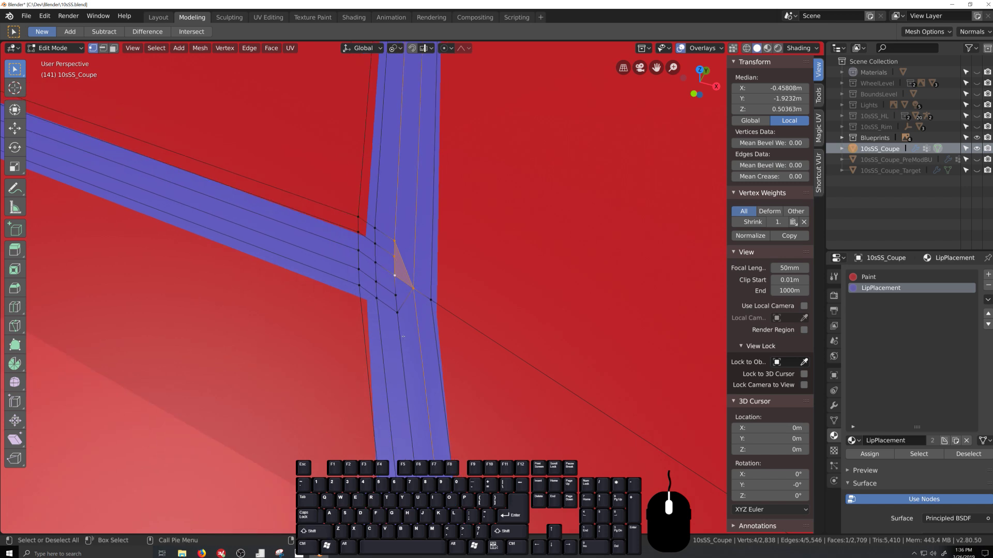
# Examine the joined lip line and the mesh flow around the bumper corner and wheel arch.
pyautogui.scroll(-6, 393, 358)
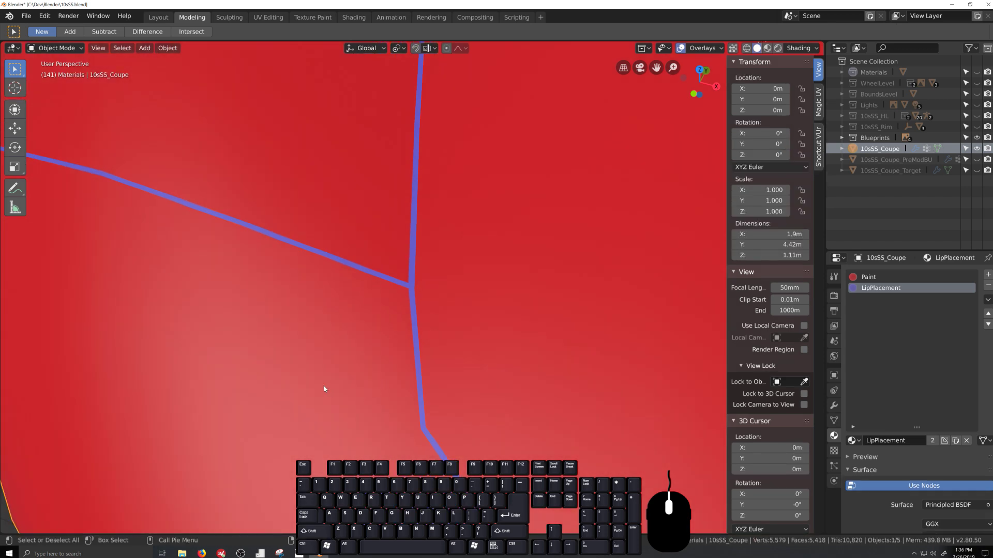
pyautogui.press('`')
pyautogui.moveTo(259, 393); pyautogui.dragTo(385, 368, button='middle')
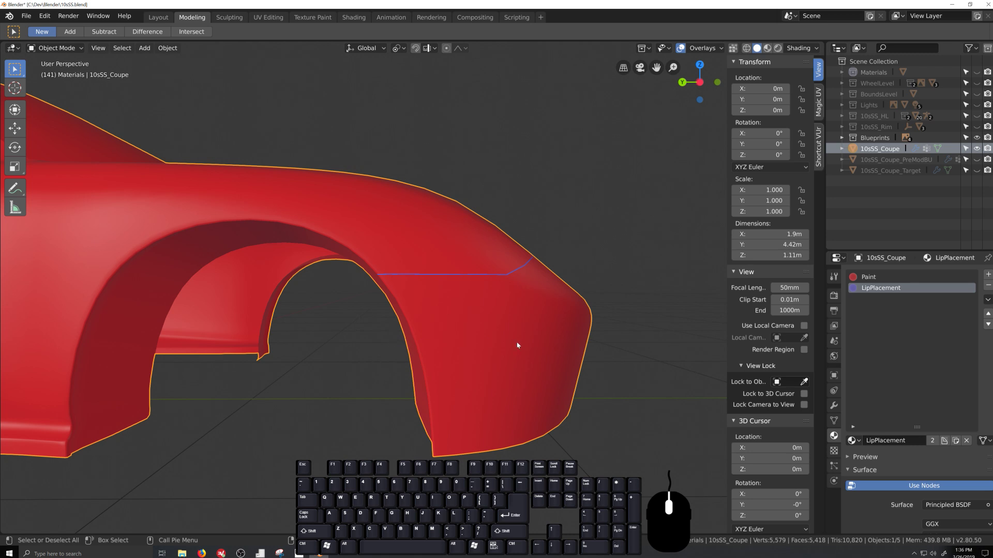
pyautogui.moveTo(517, 346); pyautogui.dragTo(416, 381, button='middle')
pyautogui.press('Tab')
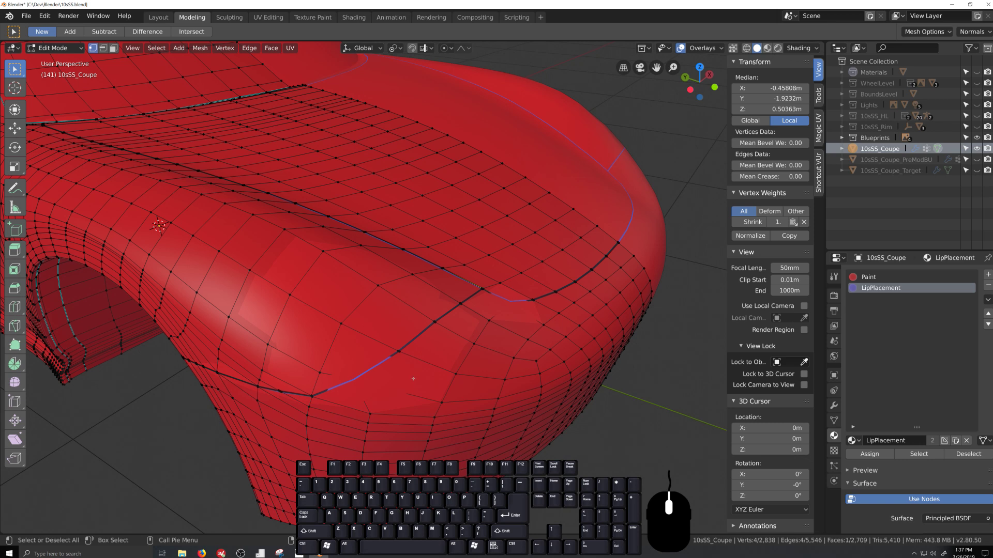
pyautogui.scroll(-2, 416, 382)
pyautogui.keyDown('shift'); pyautogui.moveTo(400, 403); pyautogui.dragTo(536, 297, button='middle'); pyautogui.keyUp('shift')
pyautogui.scroll(2, 512, 304)
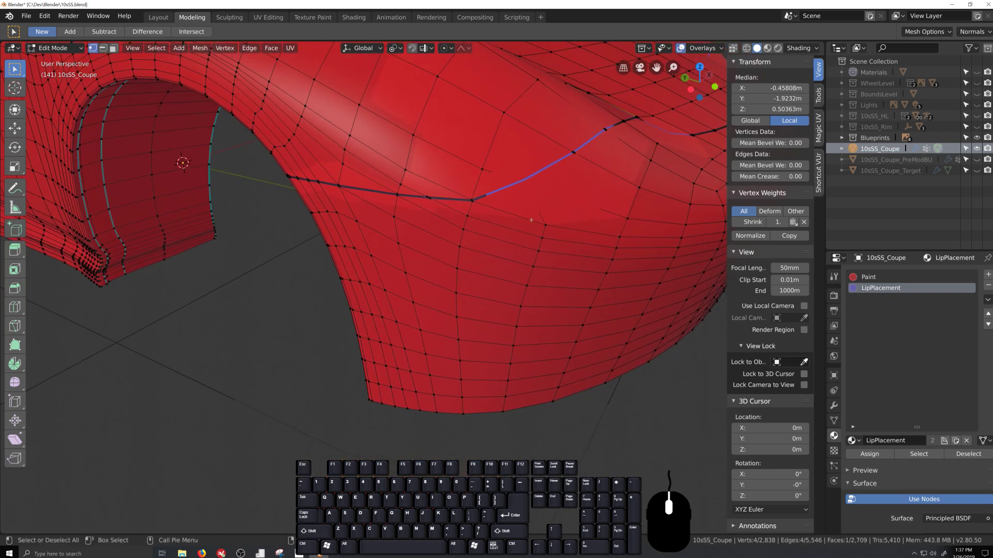
# Select the vertical edge path beside the lip corner down to the bumper's lower edge in X-ray view, and enable AutoMerge Editing.
pyautogui.hotkey('alt', 'z')
pyautogui.moveTo(543, 223); pyautogui.dragTo(572, 200, button='middle')
pyautogui.keyDown('ctrl'); pyautogui.keyDown('shift'); pyautogui.click(526, 395); pyautogui.keyUp('shift'); pyautogui.keyUp('ctrl')
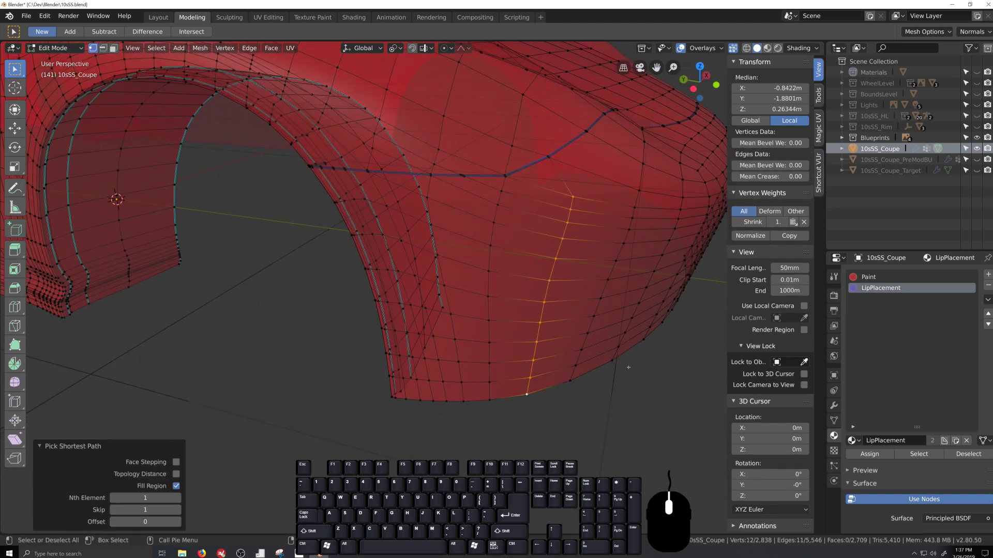
pyautogui.click(834, 276)
pyautogui.click(988, 358)
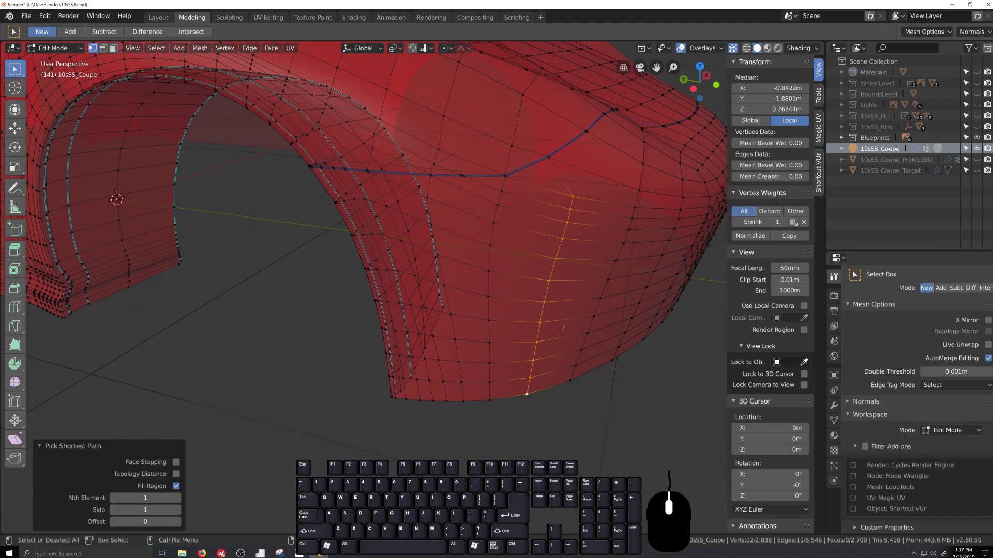
# Edge-slide the selected vertical path by a factor of -1.000 onto the neighbouring path toward the wheel arch.
pyautogui.press('g')
pyautogui.press('g')
pyautogui.click(543, 274)
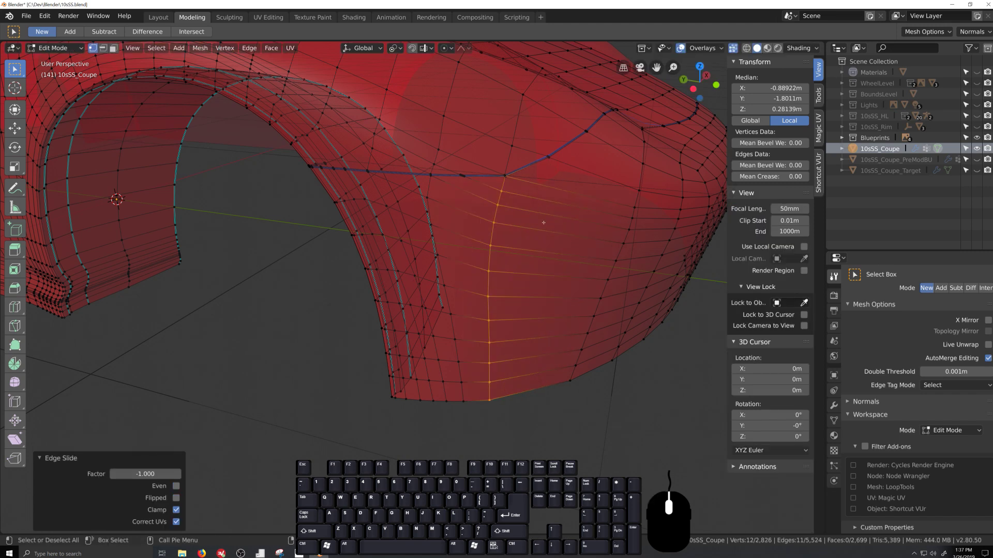
pyautogui.scroll(2, 539, 275)
pyautogui.scroll(-4, 539, 275)
pyautogui.moveTo(539, 275); pyautogui.dragTo(509, 265, button='middle')
# Switch the viewport shading's lighting to MatCap while in Object Mode.
pyautogui.press('Tab')
pyautogui.click(797, 48)
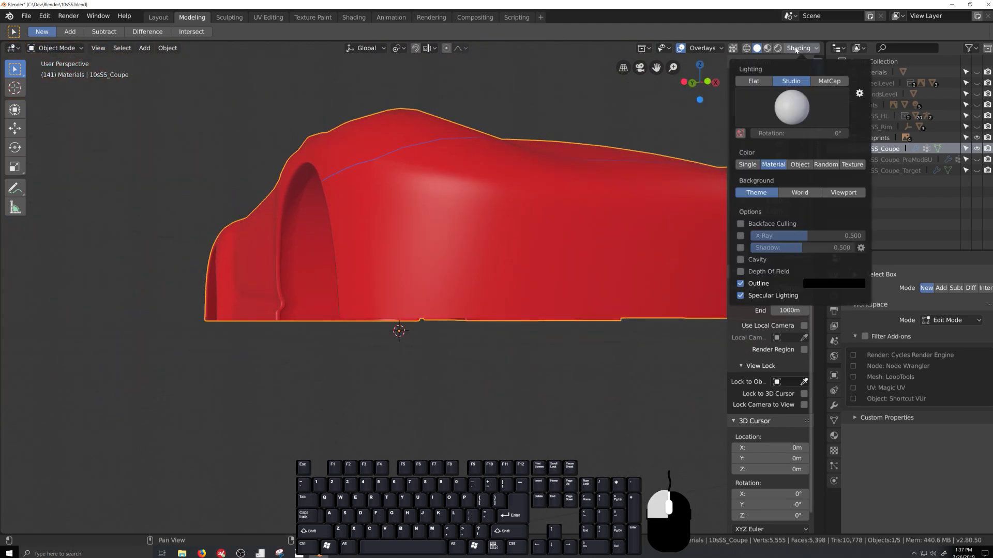
pyautogui.click(815, 81)
# Examine the reflections and surface shading close up around the lip corner and the slid edge path.
pyautogui.moveTo(497, 217)
pyautogui.mouseDown(button='middle')
pyautogui.moveTo(519, 200)
pyautogui.moveTo(522, 226)
pyautogui.moveTo(496, 286)
pyautogui.mouseUp(button='middle')
pyautogui.scroll(3, 521, 226)
pyautogui.scroll(-3, 521, 226)
pyautogui.press('Tab')
pyautogui.scroll(3, 496, 286)
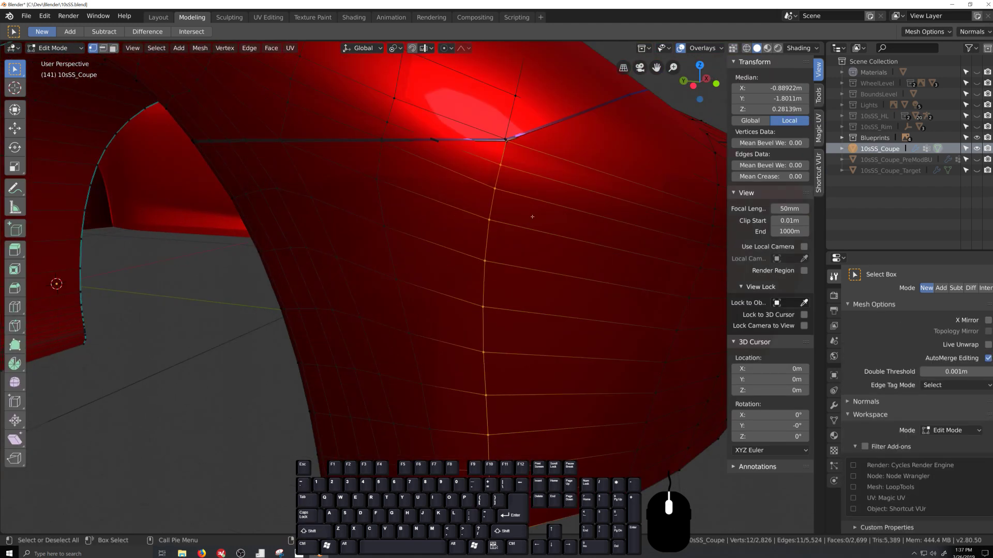
pyautogui.keyDown('shift'); pyautogui.moveTo(533, 216); pyautogui.dragTo(447, 290, button='middle'); pyautogui.keyUp('shift')
pyautogui.scroll(2, 447, 289)
pyautogui.scroll(1, 331, 283)
pyautogui.scroll(1, 304, 277)
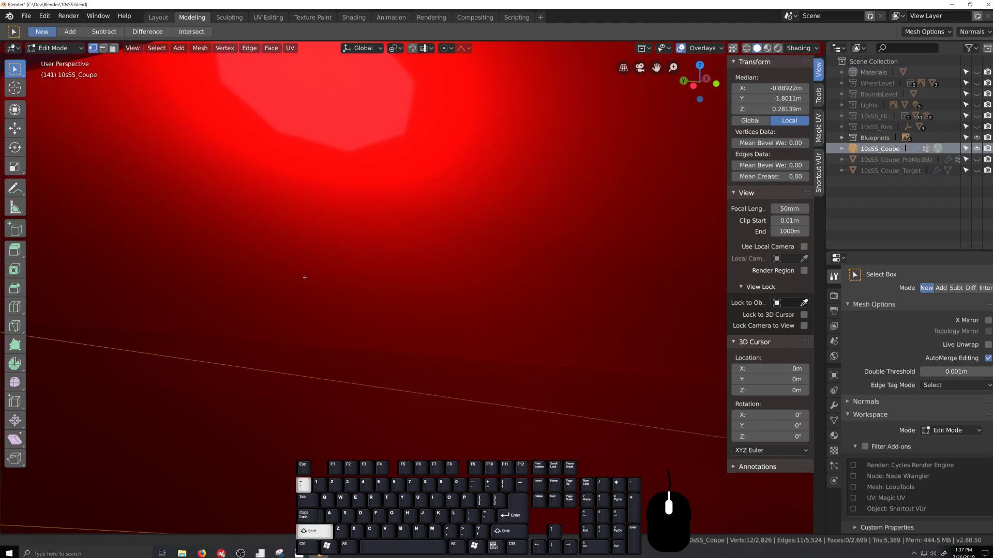
# Undo the edge slide of the vertical path on the bumper side.
pyautogui.keyDown('shift'); pyautogui.moveTo(303, 277); pyautogui.dragTo(357, 295, button='middle'); pyautogui.keyUp('shift')
pyautogui.scroll(-1, 355, 296)
pyautogui.press('Tab')
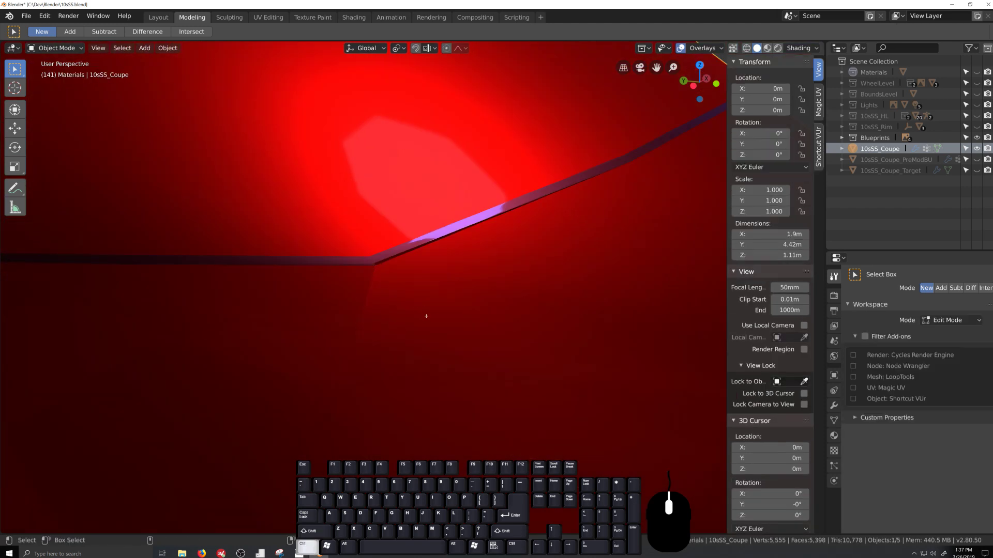
pyautogui.press('Tab')
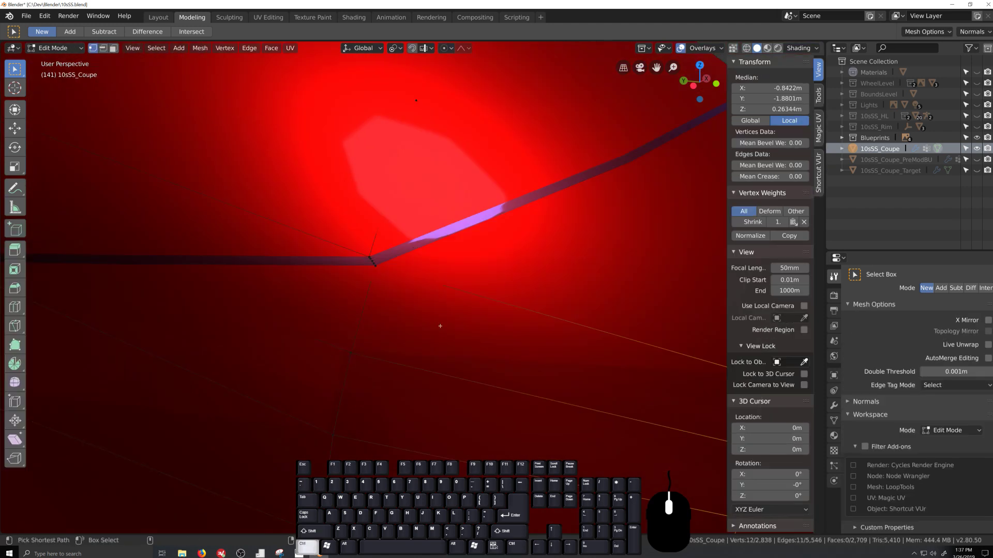
# Compare the shading at the lip corner with the edge path in its original place, and examine the mesh there in X-ray view.
pyautogui.scroll(-3, 440, 326)
pyautogui.press('Tab')
pyautogui.press('Tab')
pyautogui.scroll(3, 439, 331)
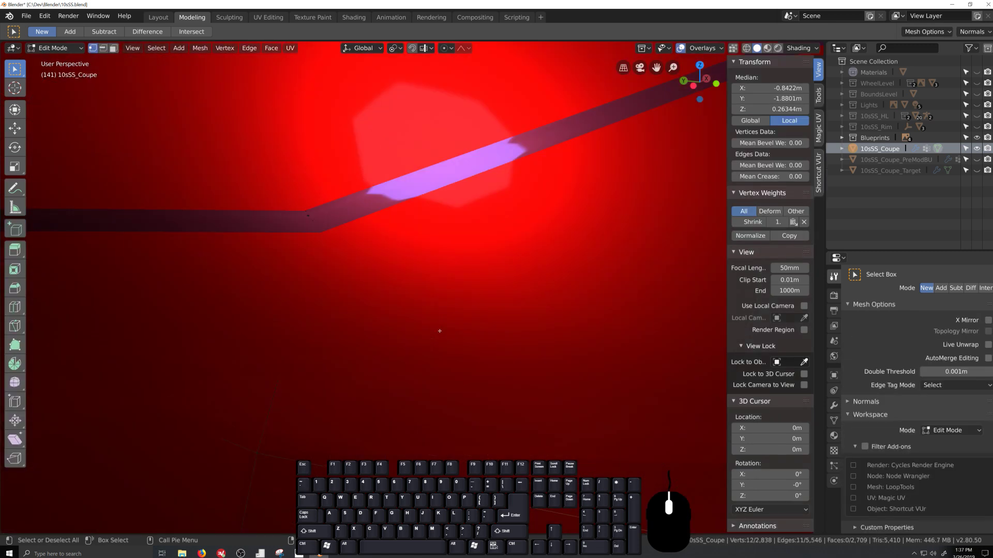
pyautogui.hotkey('alt', 'z')
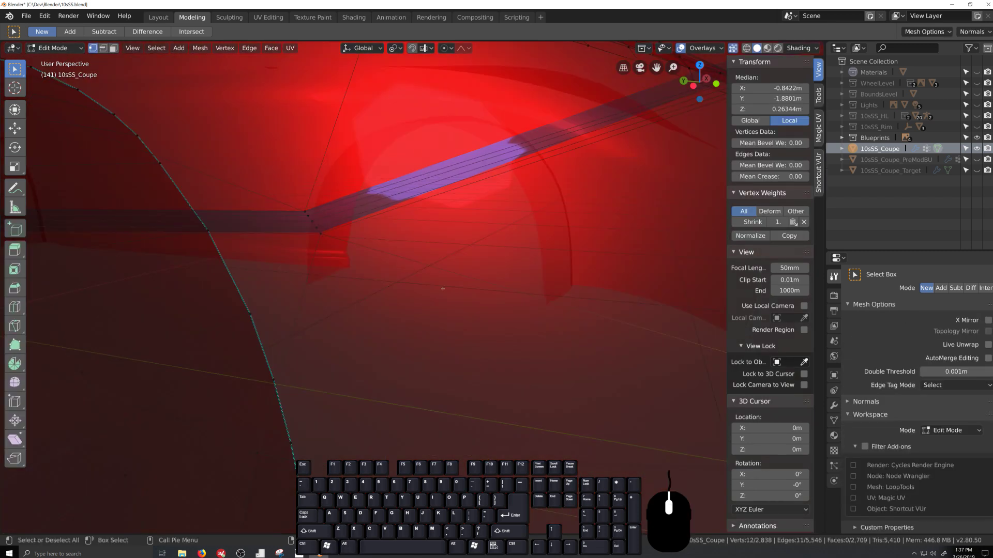
pyautogui.scroll(-4, 443, 288)
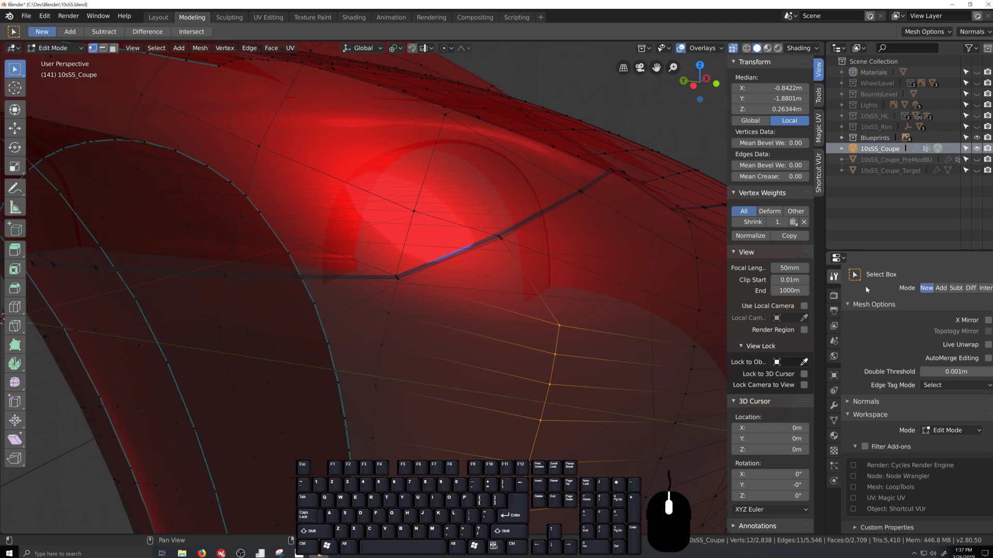
# Enable AutoMerge Editing and edge slide the selected vertical path on the bumper side by -1.000, onto the path through the lip corner.
pyautogui.click(988, 357)
pyautogui.scroll(-2, 569, 385)
pyautogui.keyDown('shift'); pyautogui.moveTo(569, 386); pyautogui.dragTo(630, 209, button='middle'); pyautogui.keyUp('shift')
pyautogui.press('g')
pyautogui.press('g')
pyautogui.click(443, 289)
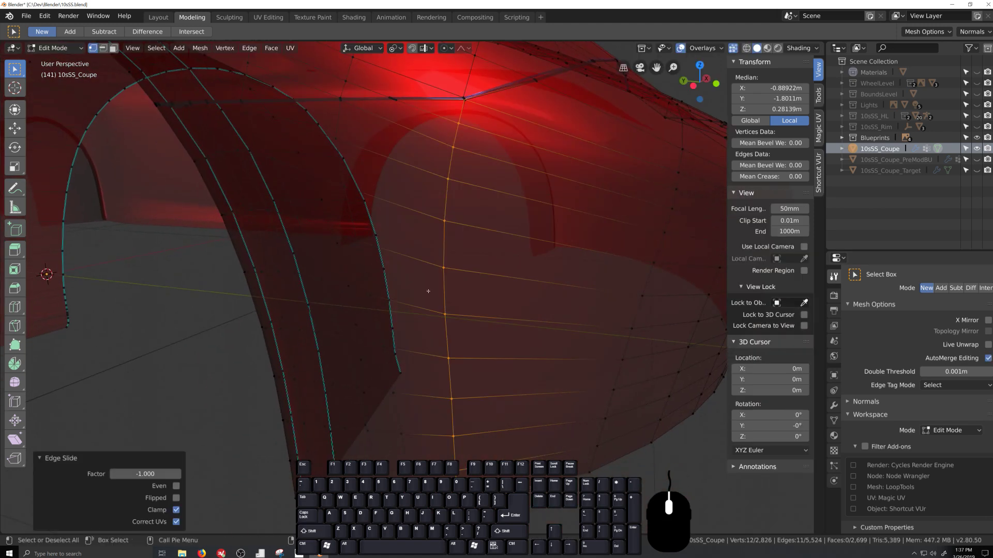
# Inspect the merge at the lip corner, undo the edge slide, and set the AutoMerge Double Threshold to 0.0001 m.
pyautogui.scroll(-3, 443, 289)
pyautogui.scroll(3, 455, 222)
pyautogui.scroll(2, 460, 219)
pyautogui.keyDown('shift'); pyautogui.moveTo(459, 219); pyautogui.dragTo(439, 319, button='middle'); pyautogui.keyUp('shift')
pyautogui.scroll(3, 507, 295)
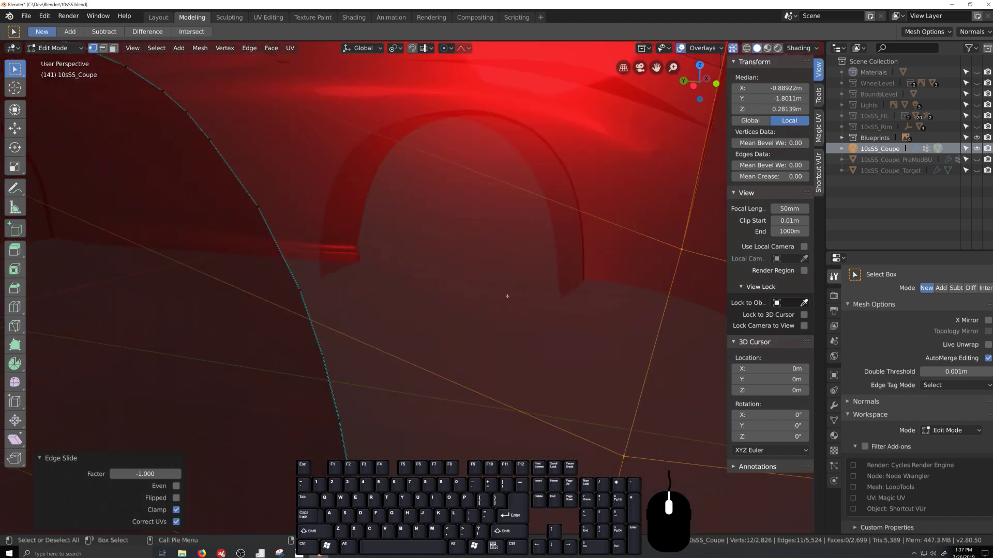
pyautogui.keyDown('shift'); pyautogui.moveTo(590, 171); pyautogui.dragTo(480, 393, button='middle'); pyautogui.keyUp('shift')
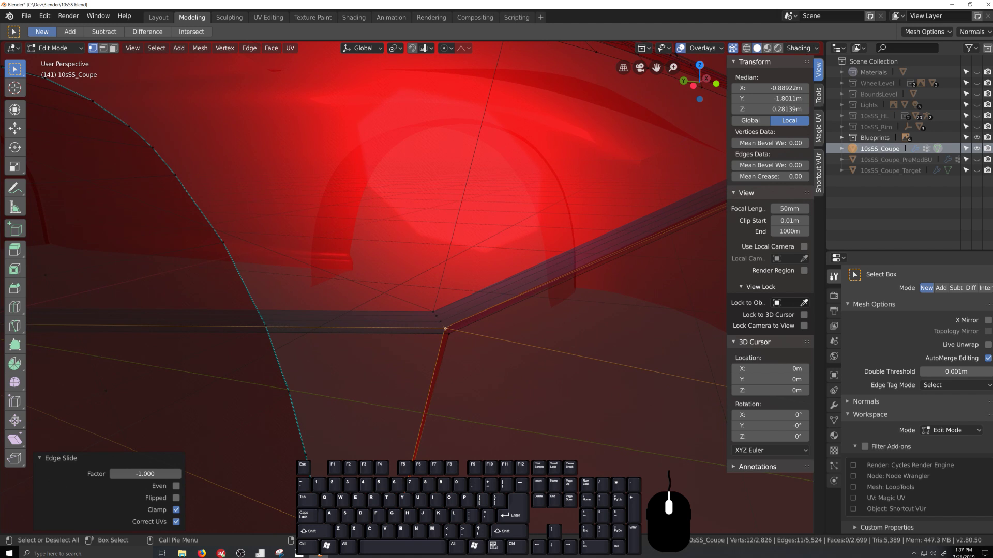
pyautogui.hotkey('ctrl', 'z')
pyautogui.scroll(-4, 552, 429)
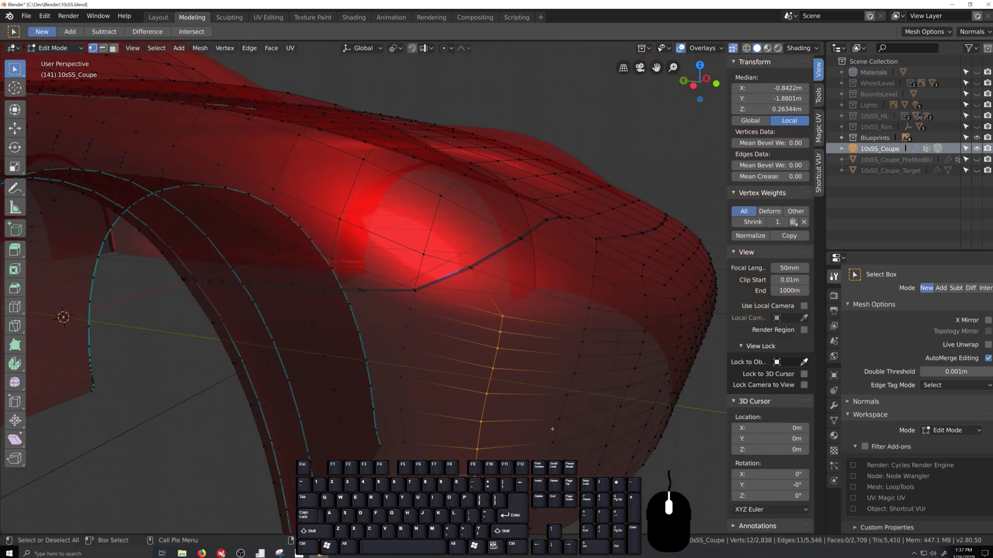
pyautogui.scroll(5, 552, 429)
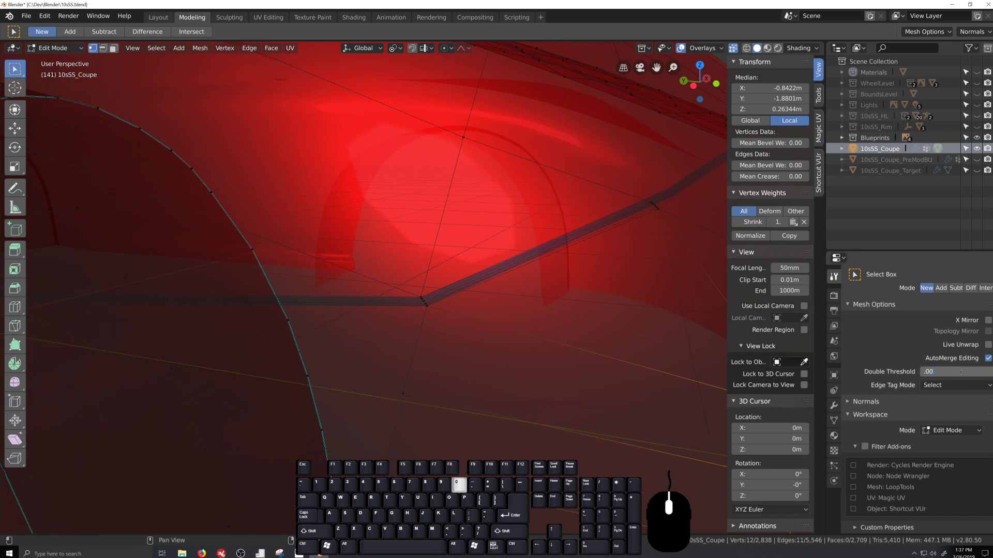
pyautogui.scroll(-4, 617, 386)
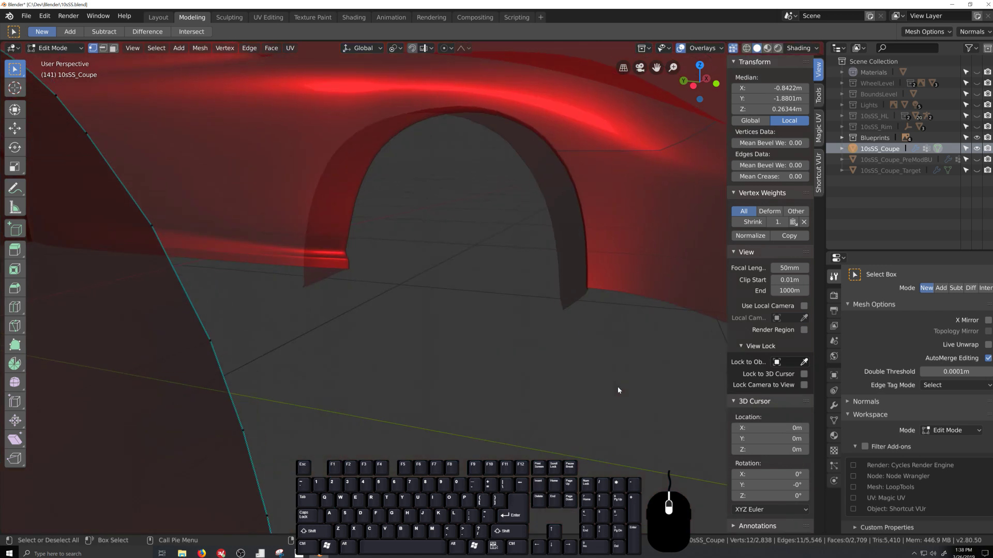
# Repeat the edge slide of the vertical bumper path with a factor of -1.0000, merging it into the path below the lip corner.
pyautogui.scroll(4, 598, 408)
pyautogui.scroll(1, 553, 381)
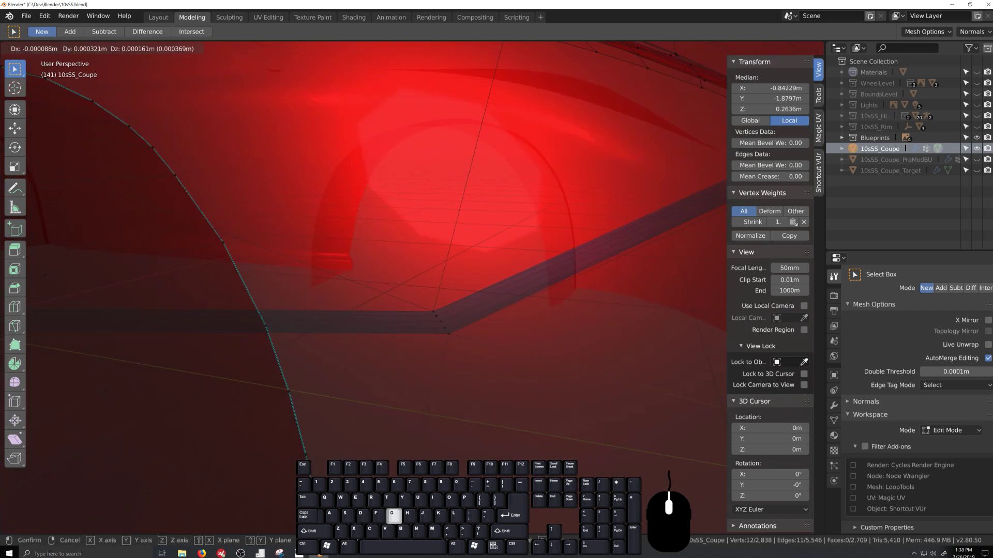
pyautogui.press('g')
pyautogui.press('g')
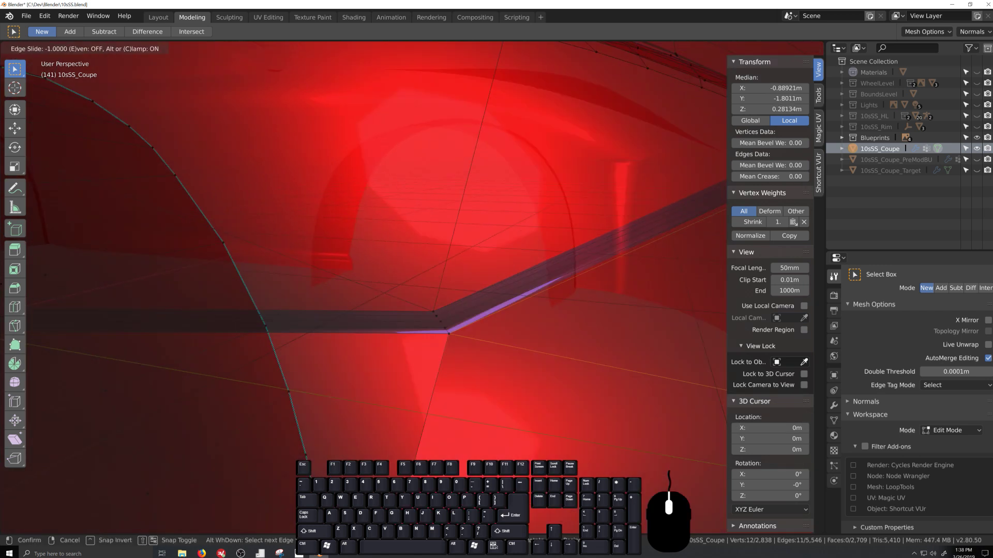
pyautogui.click(492, 436)
pyautogui.scroll(-9, 491, 437)
# Examine the bumper side's shading in Object Mode and the merged path's edge flow in Edit Mode without X-ray.
pyautogui.press('Tab')
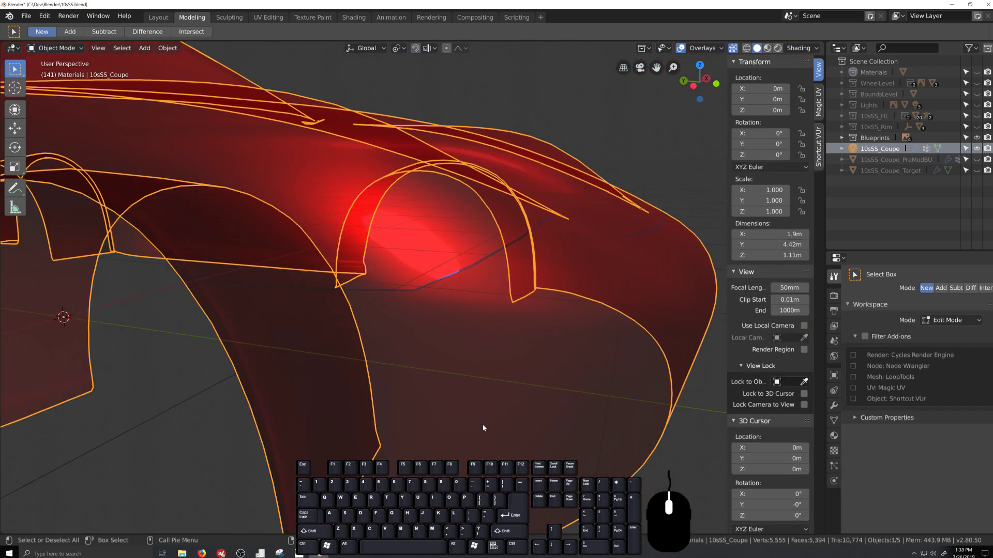
pyautogui.moveTo(483, 429)
pyautogui.mouseDown(button='middle')
pyautogui.moveTo(479, 408)
pyautogui.moveTo(506, 396)
pyautogui.moveTo(485, 395)
pyautogui.moveTo(493, 370)
pyautogui.mouseUp(button='middle')
pyautogui.press('Tab')
pyautogui.moveTo(485, 279); pyautogui.dragTo(441, 372, button='middle')
pyautogui.scroll(4, 447, 367)
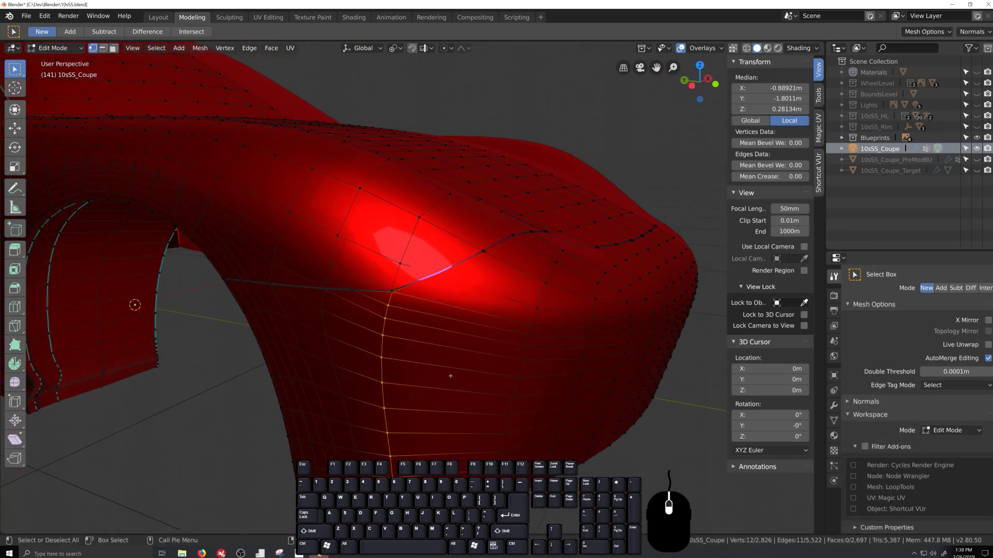
pyautogui.scroll(-2, 450, 373)
pyautogui.scroll(-3, 430, 360)
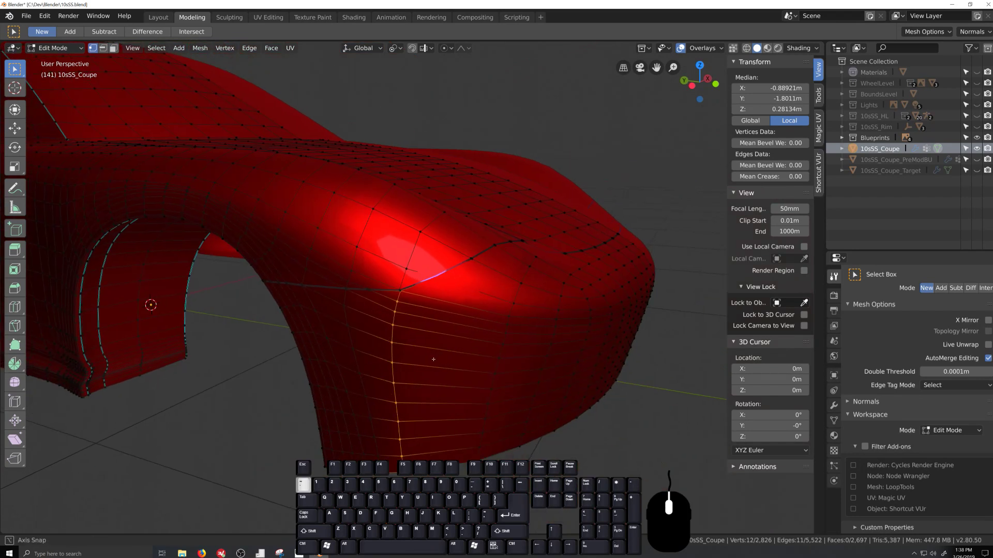
# Try to edge slide the area-selected vertices of the lip corner and the vertical path beneath it.
pyautogui.moveTo(438, 282); pyautogui.dragTo(467, 477)
pyautogui.scroll(3, 483, 368)
pyautogui.press('`')
pyautogui.moveTo(482, 369); pyautogui.dragTo(483, 370, button='middle')
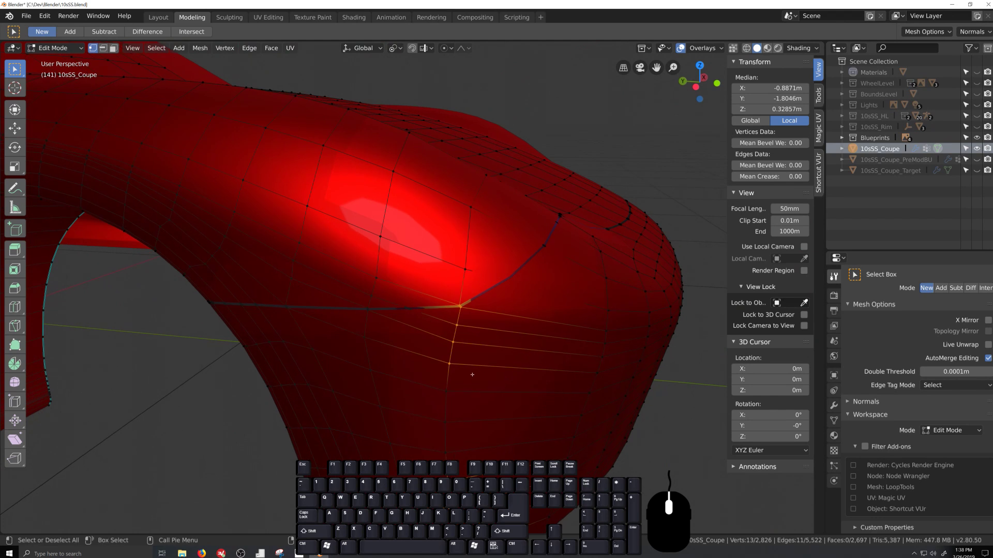
pyautogui.press('g')
pyautogui.press('g')
pyautogui.click(482, 374)
# Select only the vertical edge path below the lip corner and slide it toward the nose with a factor of about -0.297.
pyautogui.press('`')
pyautogui.scroll(-3, 483, 382)
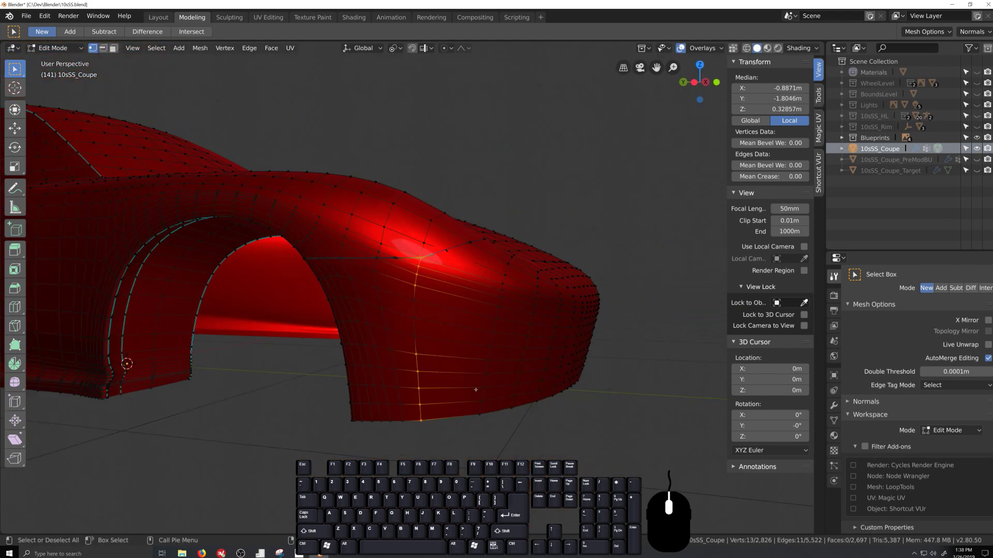
pyautogui.scroll(2, 457, 396)
pyautogui.keyDown('shift'); pyautogui.click(432, 319); pyautogui.keyUp('shift')
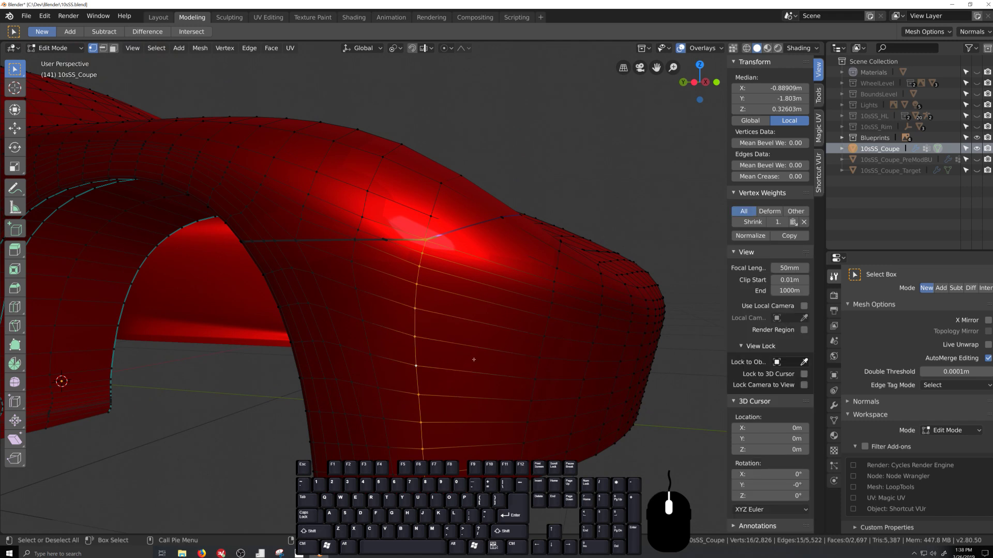
pyautogui.scroll(-1, 448, 318)
pyautogui.keyDown('ctrl'); pyautogui.click(403, 266); pyautogui.keyUp('ctrl')
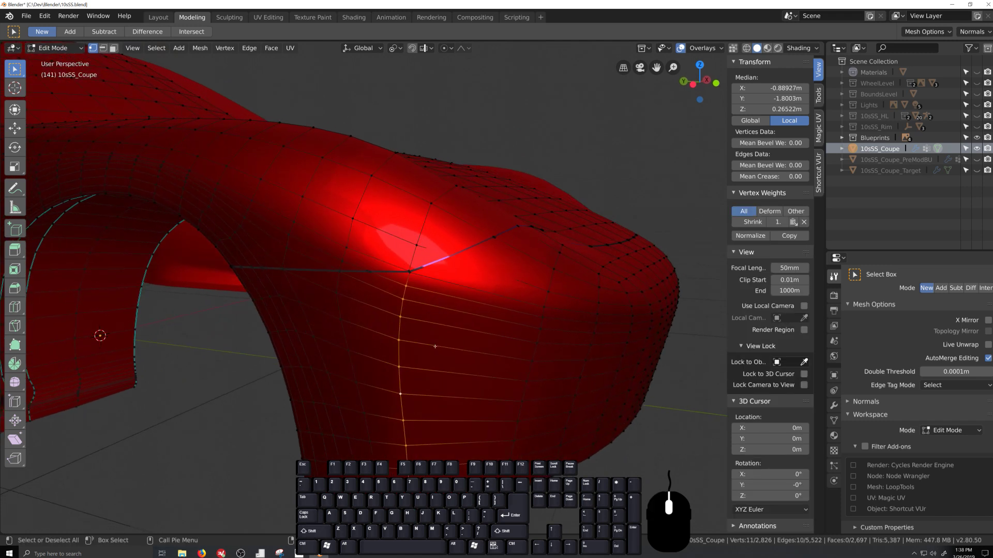
pyautogui.press('g')
pyautogui.press('g')
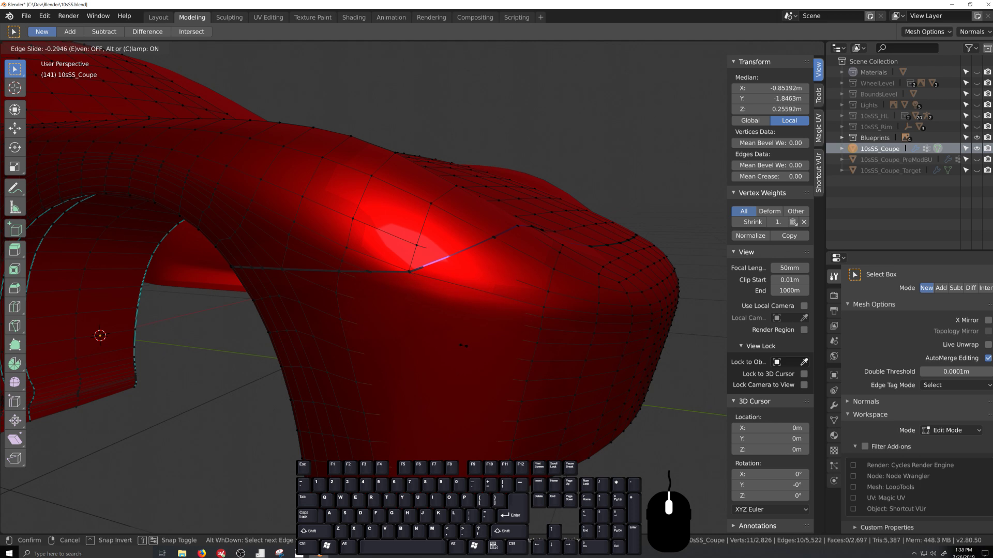
pyautogui.click(462, 345)
# Turn on X-ray and slide the top vertex of the vertical path slightly along its adjoining edge.
pyautogui.hotkey('alt', 'z')
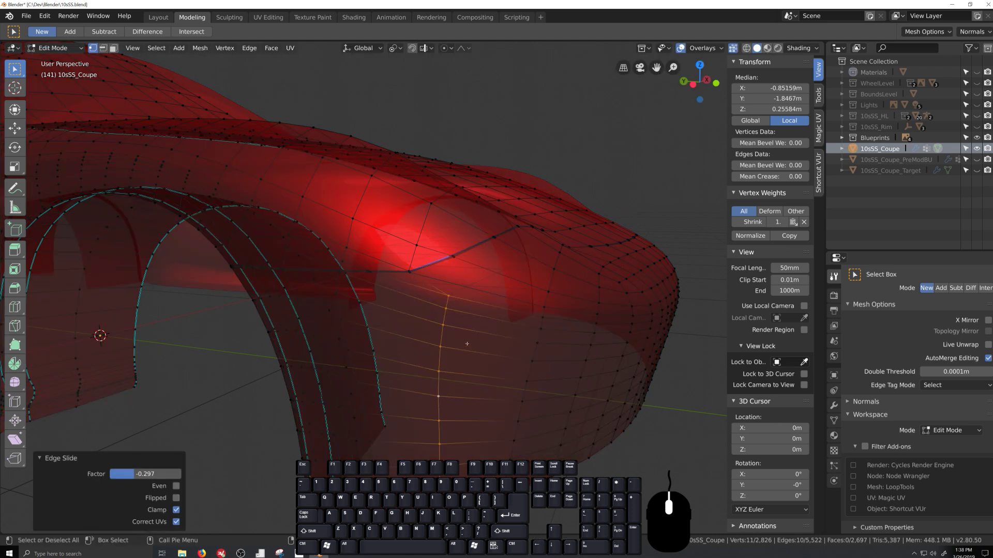
pyautogui.moveTo(454, 309); pyautogui.dragTo(449, 340, button='middle')
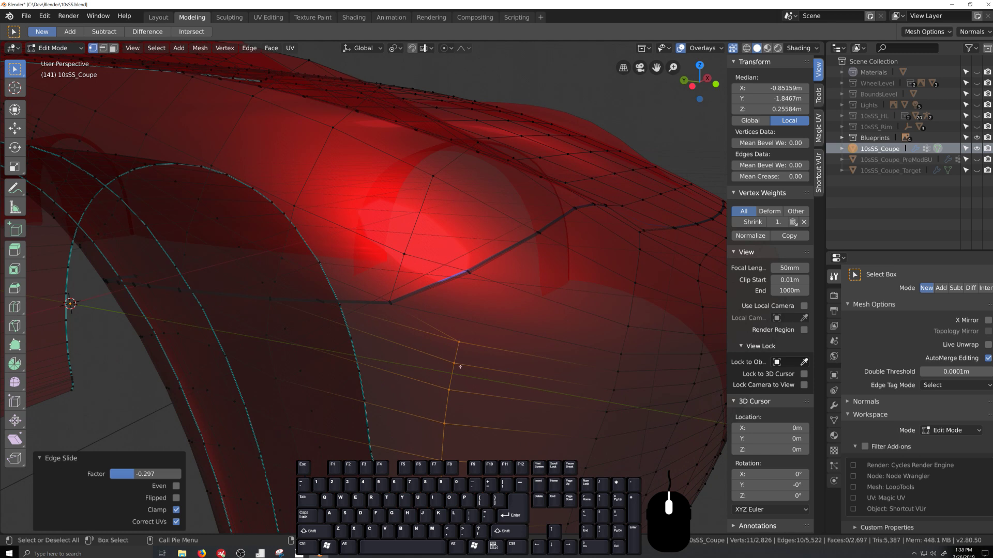
pyautogui.click(462, 339)
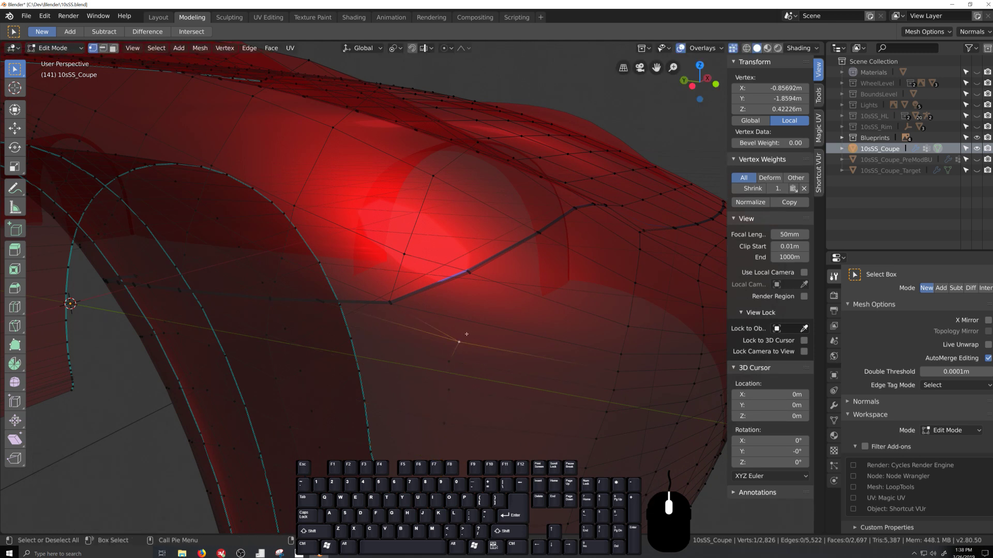
pyautogui.press('g')
pyautogui.press('g')
pyautogui.click(451, 330)
# Move the five strip vertices at the lip corner by about 0.0103 m in X, -0.0155 m in Y and 0.00997 m in Z.
pyautogui.moveTo(371, 285); pyautogui.dragTo(414, 320)
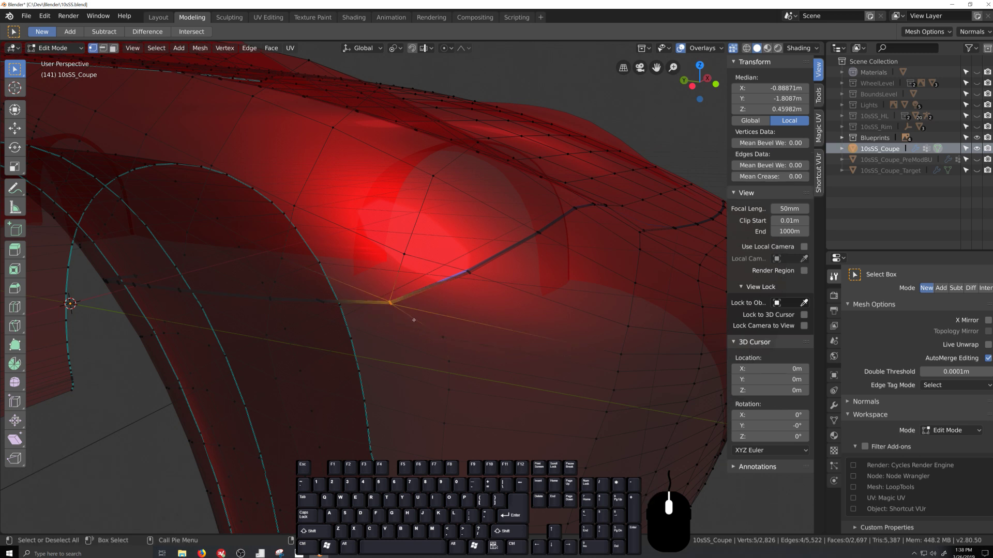
pyautogui.press('g')
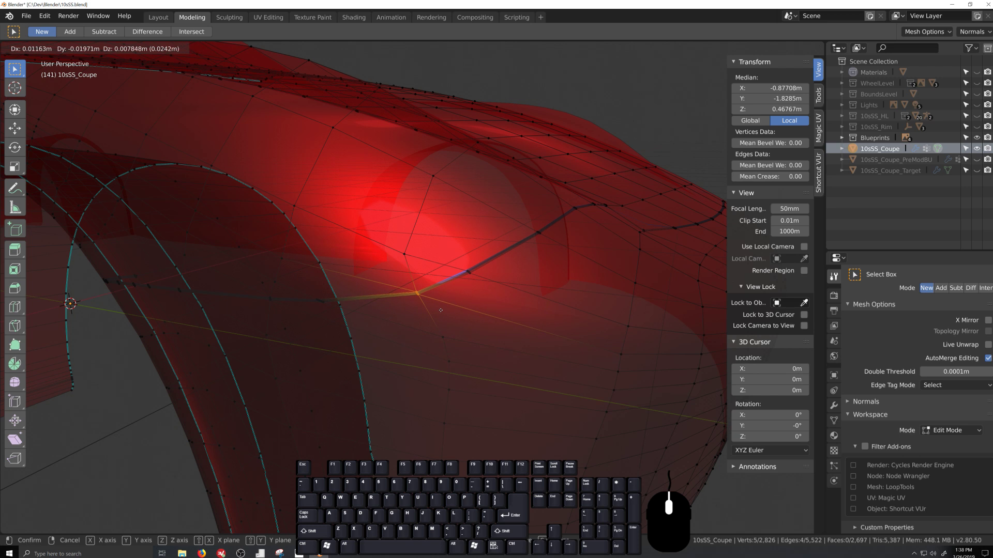
pyautogui.click(434, 308)
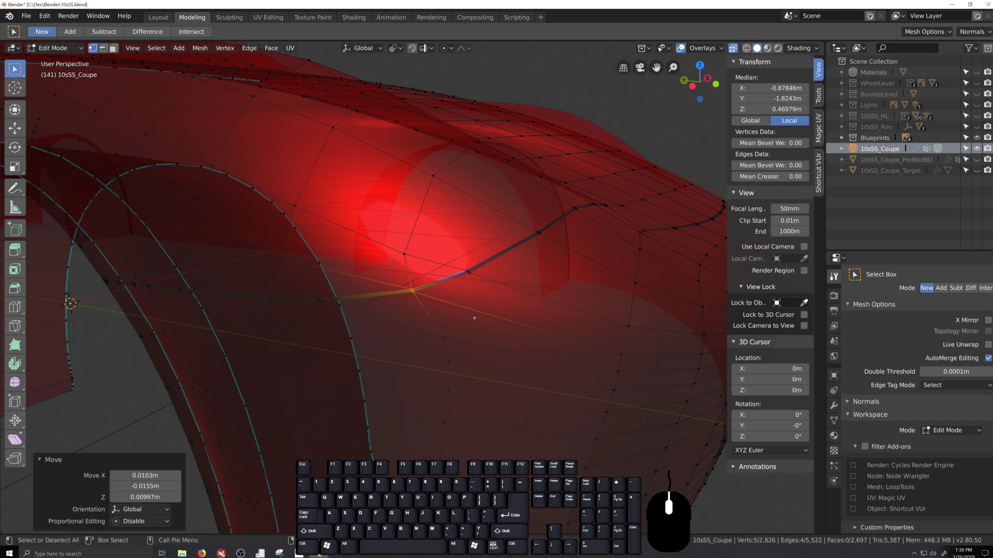
# Examine the moved lip corner and the strip's flow across the bumper side from several angles in X-ray view.
pyautogui.scroll(-5, 455, 318)
pyautogui.scroll(4, 473, 328)
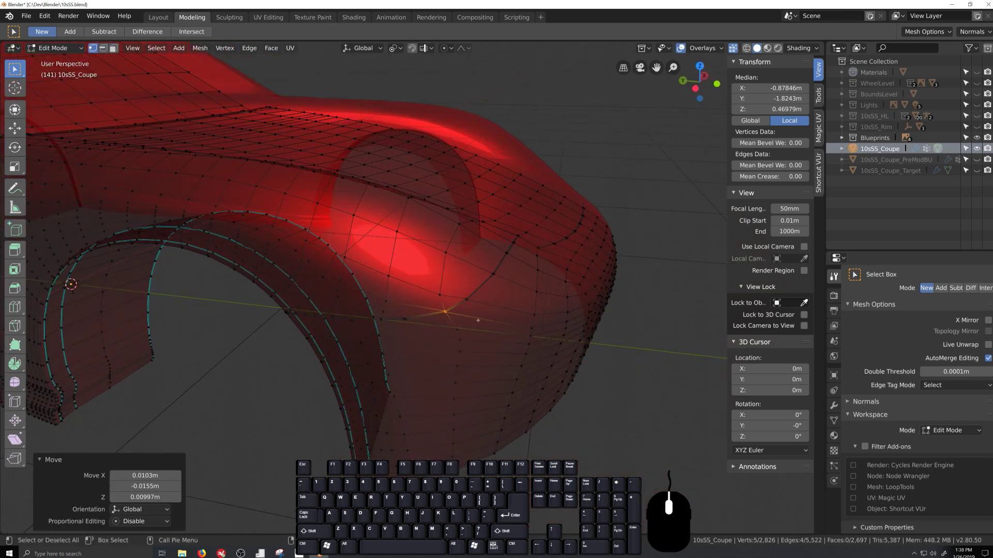
pyautogui.press('`')
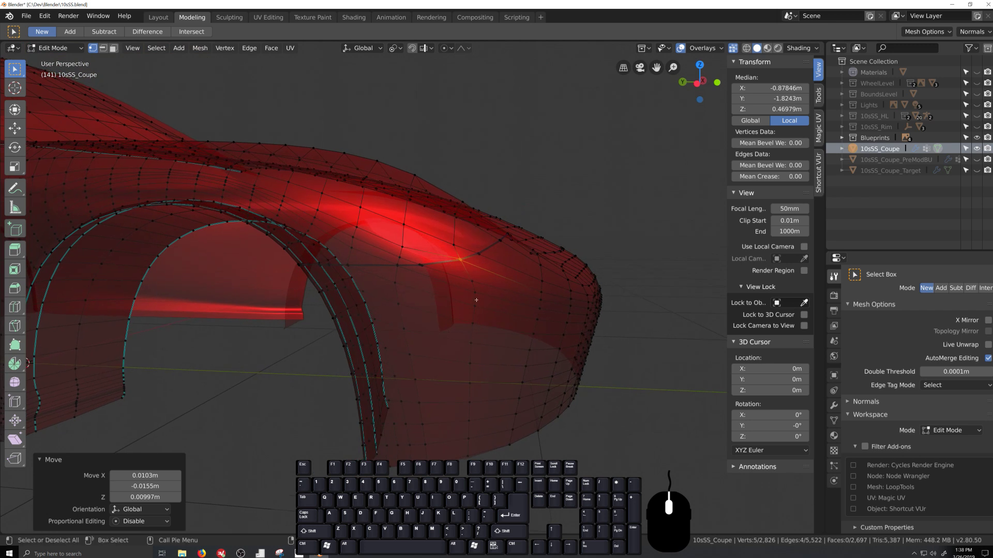
pyautogui.moveTo(476, 300); pyautogui.dragTo(449, 267, button='middle')
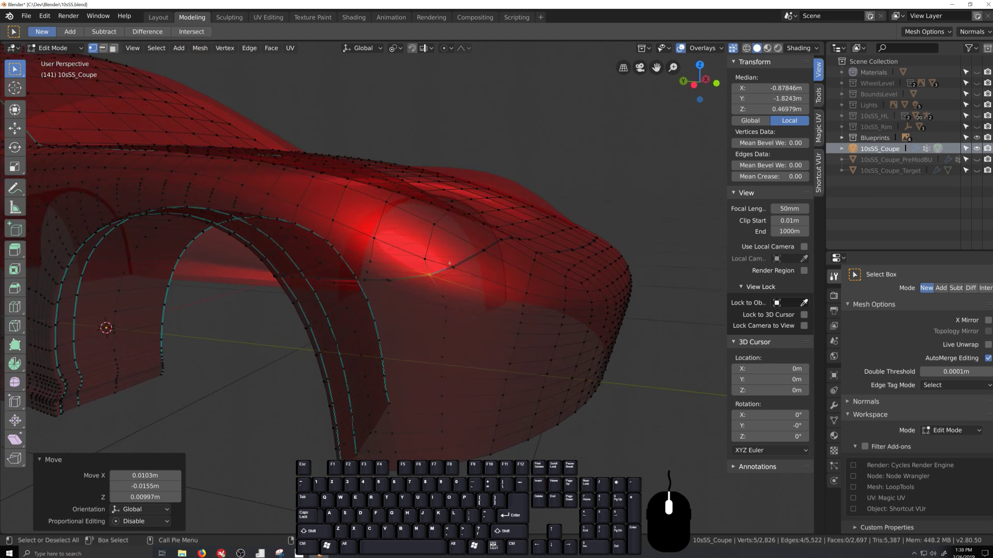
pyautogui.moveTo(489, 301); pyautogui.dragTo(474, 335, button='middle')
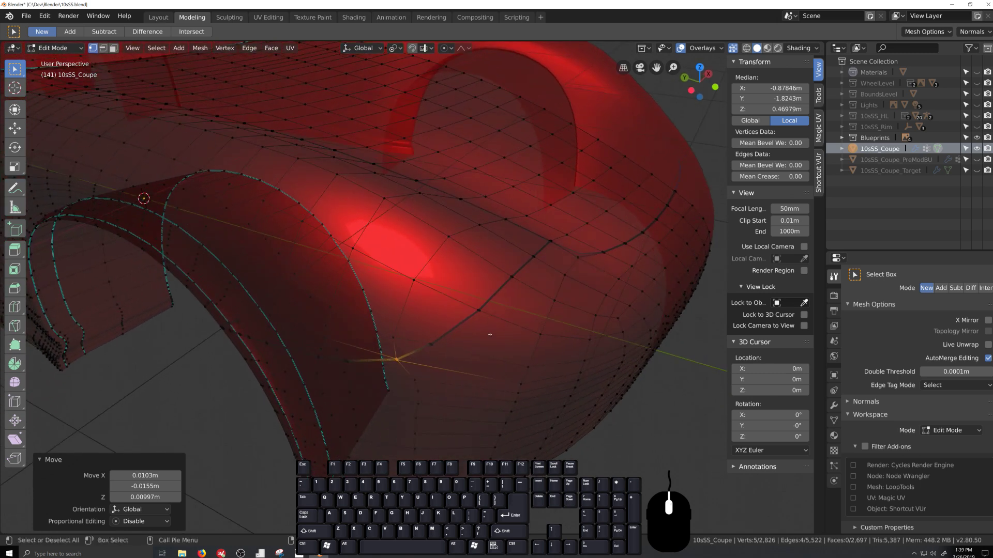
pyautogui.scroll(-2, 478, 346)
pyautogui.press('`')
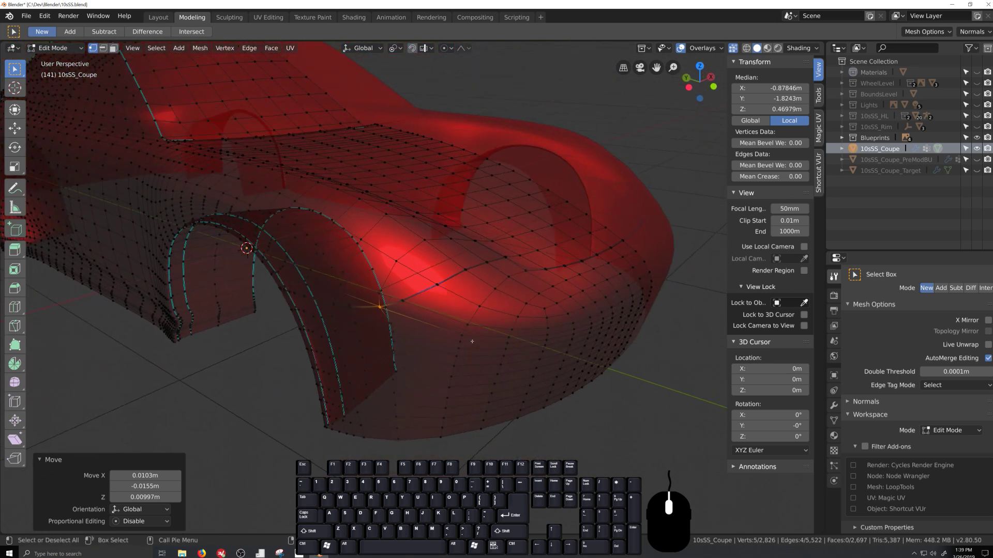
pyautogui.press('`')
pyautogui.moveTo(475, 337); pyautogui.dragTo(484, 325, button='middle')
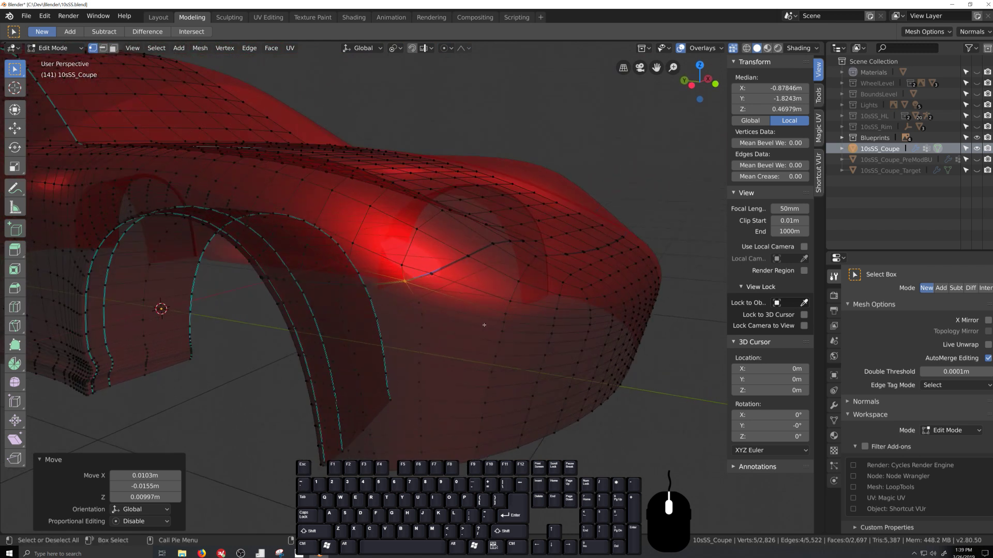
pyautogui.scroll(1, 484, 325)
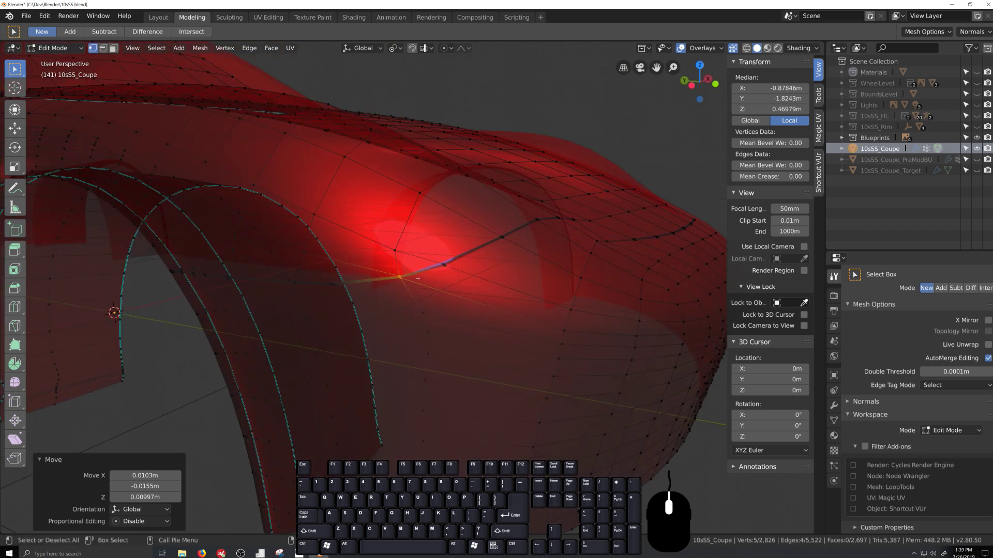
pyautogui.press('g')
pyautogui.press('g')
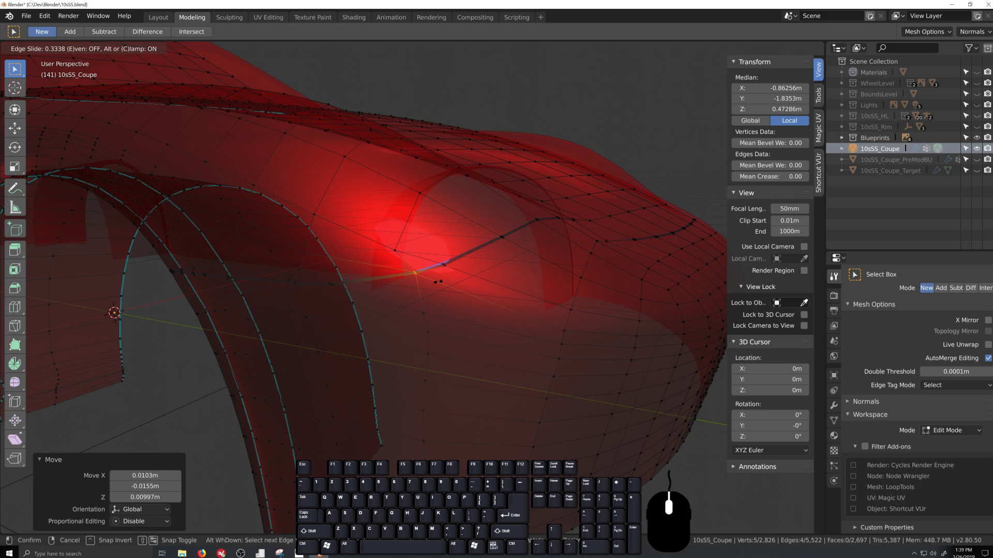
pyautogui.rightClick(489, 305)
# Save the file and edge slide the five lip-corner vertices along the strip toward the nose.
pyautogui.hotkey('ctrl', 's')
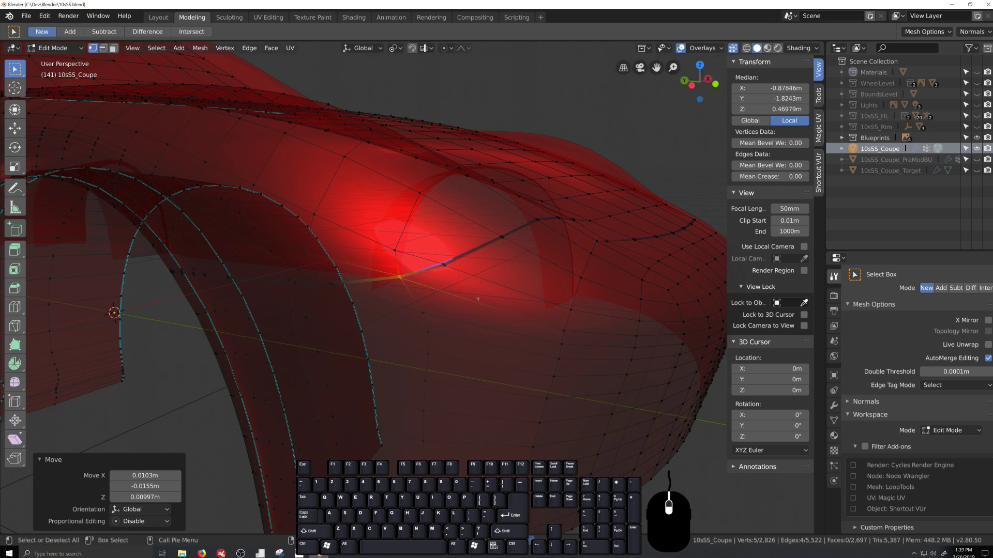
pyautogui.scroll(5, 476, 294)
pyautogui.hotkey('shift', '`')
pyautogui.press('g')
pyautogui.press('g')
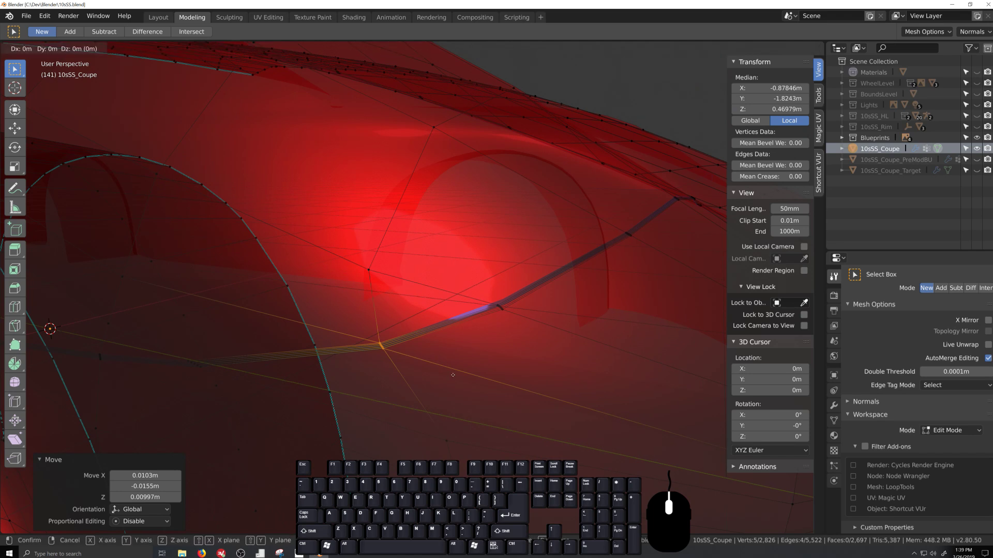
pyautogui.click(492, 352)
# Select the next five strip vertices toward the nose and edge slide them by 1.000 onto the lip-corner vertices, merging them.
pyautogui.moveTo(486, 285); pyautogui.dragTo(522, 339)
pyautogui.press('g')
pyautogui.press('g')
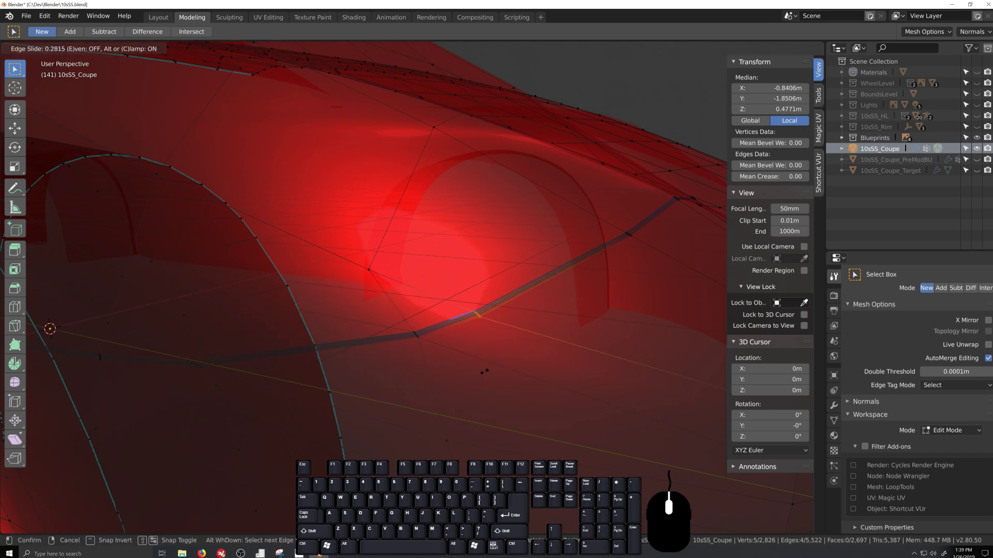
pyautogui.click(391, 409)
pyautogui.scroll(-6, 465, 411)
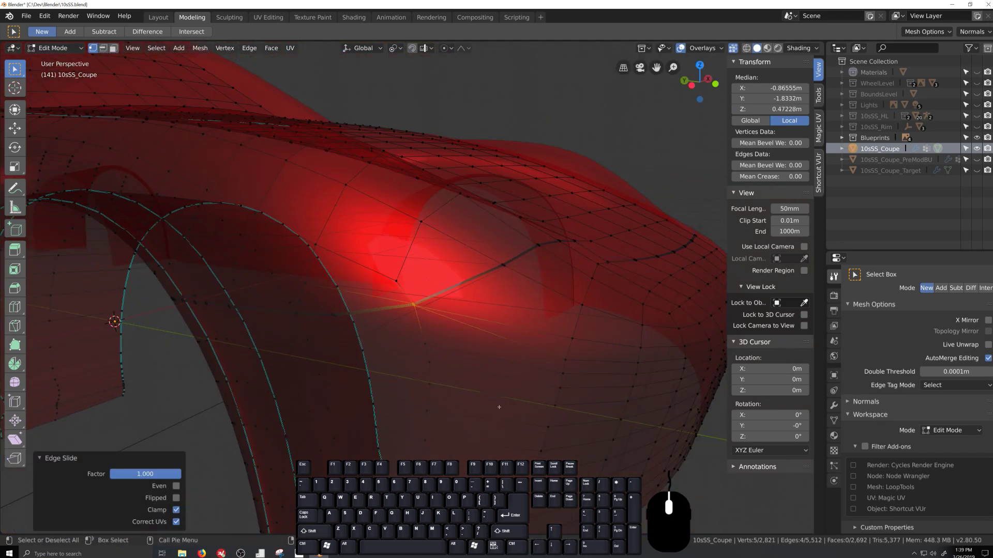
pyautogui.moveTo(548, 385); pyautogui.dragTo(504, 328, button='middle')
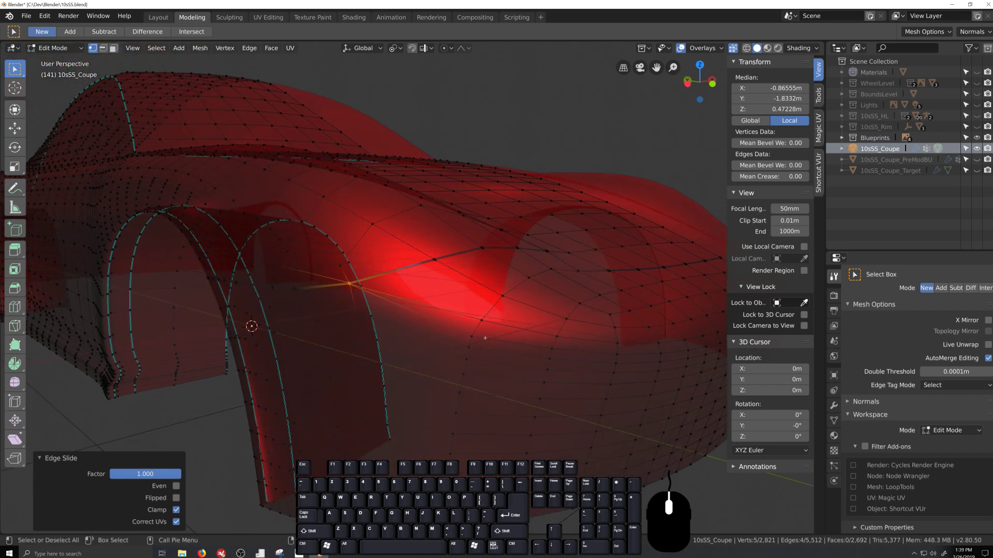
# Select the edge loop below the strip around the nose, excluding its lip-corner vertex, and edge slide it by -1.000 onto the loop above, merging them.
pyautogui.keyDown('alt'); pyautogui.click(513, 343); pyautogui.keyUp('alt')
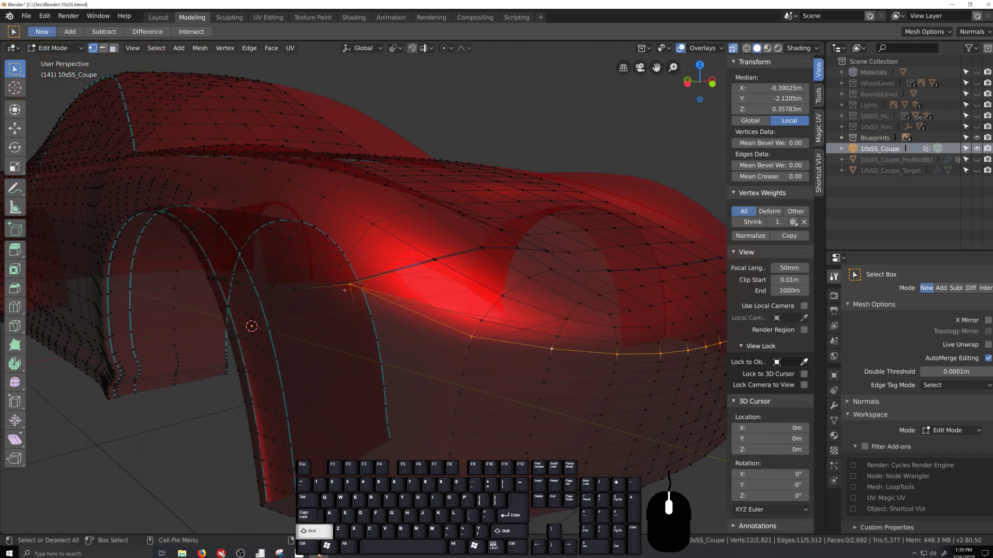
pyautogui.keyDown('ctrl'); pyautogui.moveTo(309, 254); pyautogui.dragTo(358, 296); pyautogui.keyUp('ctrl')
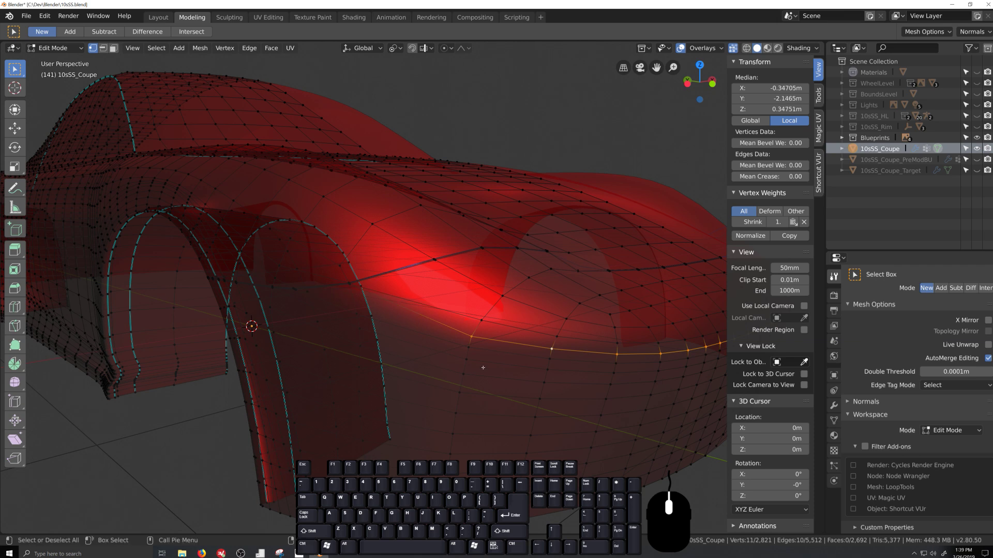
pyautogui.press('g')
pyautogui.press('g')
pyautogui.click(516, 330)
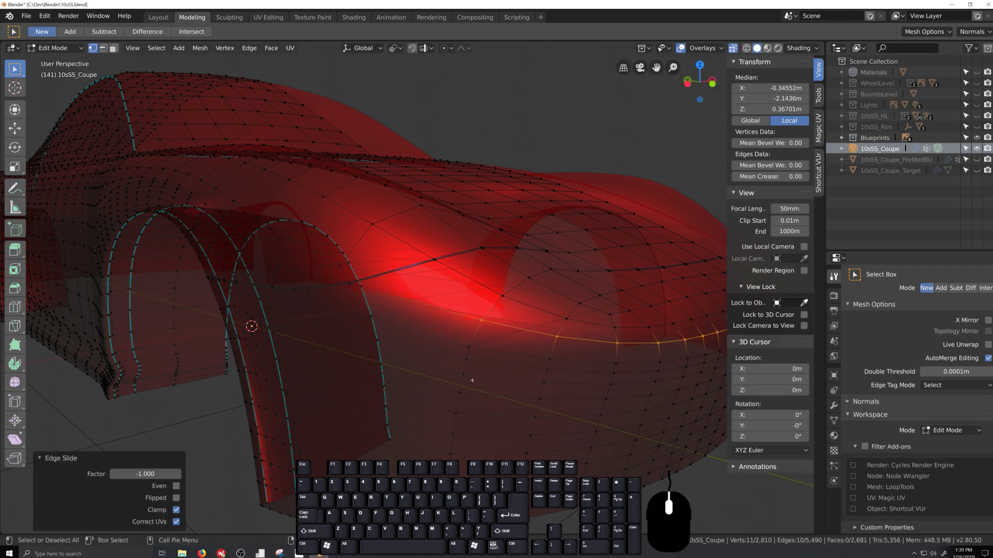
# Turn off X-ray and inspect the bumper's shading around the merged loop from several angles, both with and without the mesh edges.
pyautogui.press('`')
pyautogui.moveTo(493, 379); pyautogui.dragTo(504, 342, button='middle')
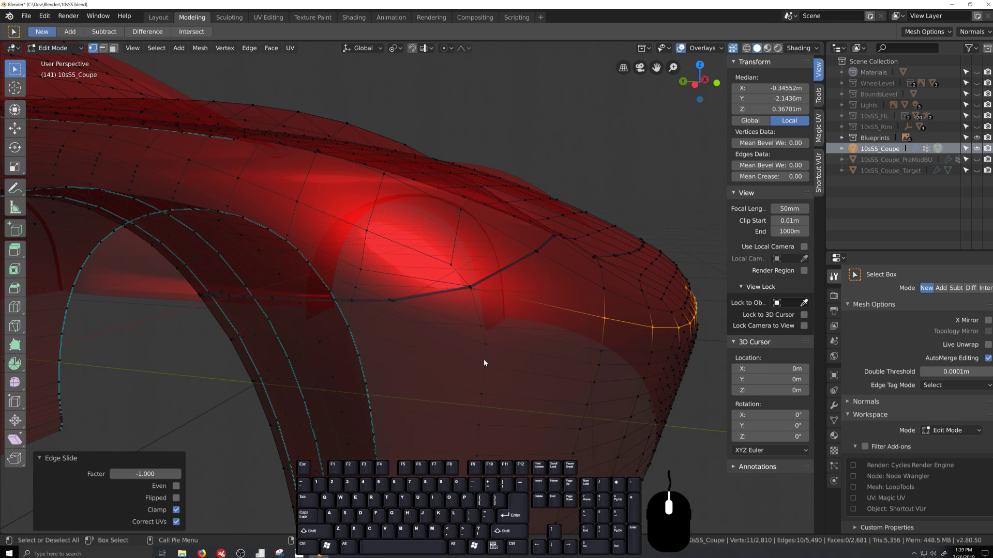
pyautogui.press('Tab')
pyautogui.hotkey('alt', 'z')
pyautogui.press('`')
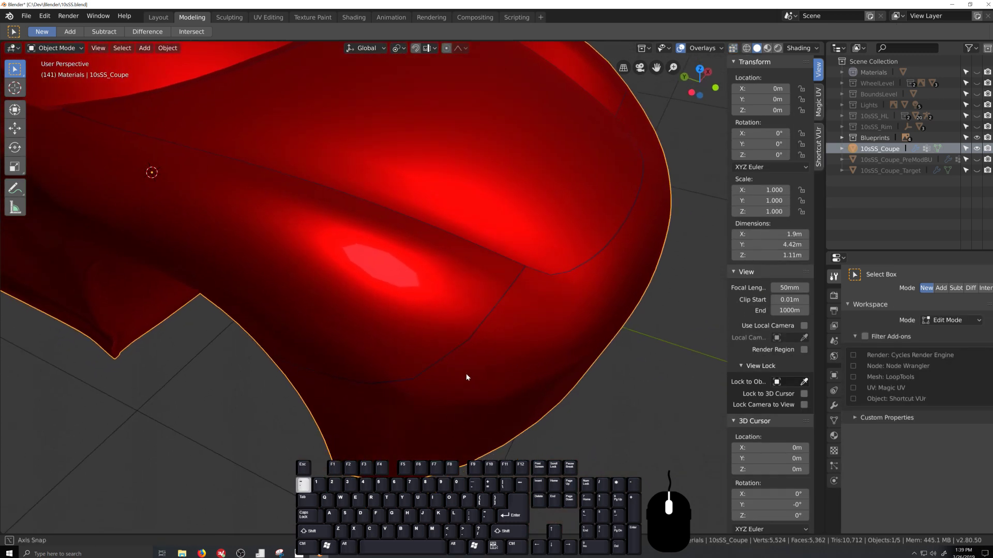
pyautogui.press('Tab')
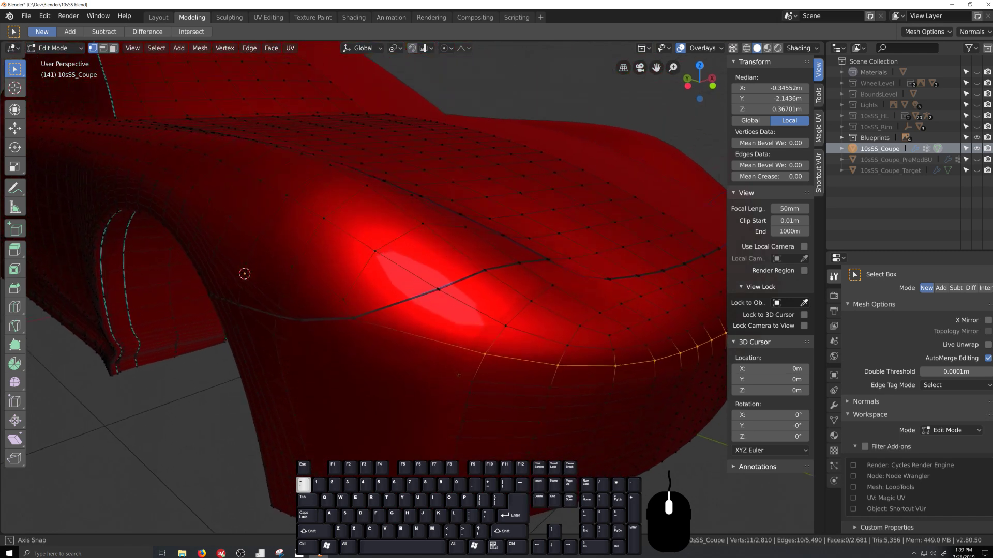
pyautogui.moveTo(459, 375); pyautogui.dragTo(464, 369, button='middle')
pyautogui.moveTo(511, 324); pyautogui.dragTo(495, 339, button='middle')
pyautogui.scroll(-2, 495, 338)
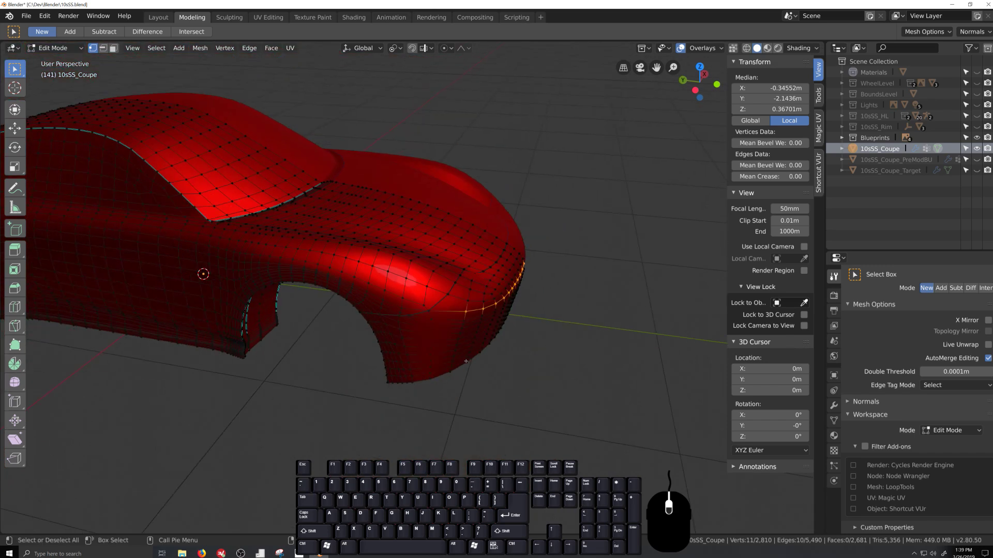
# In Object Mode, duplicate the body's Shrinkwrap modifier and apply the copy.
pyautogui.press('Tab')
pyautogui.click(834, 420)
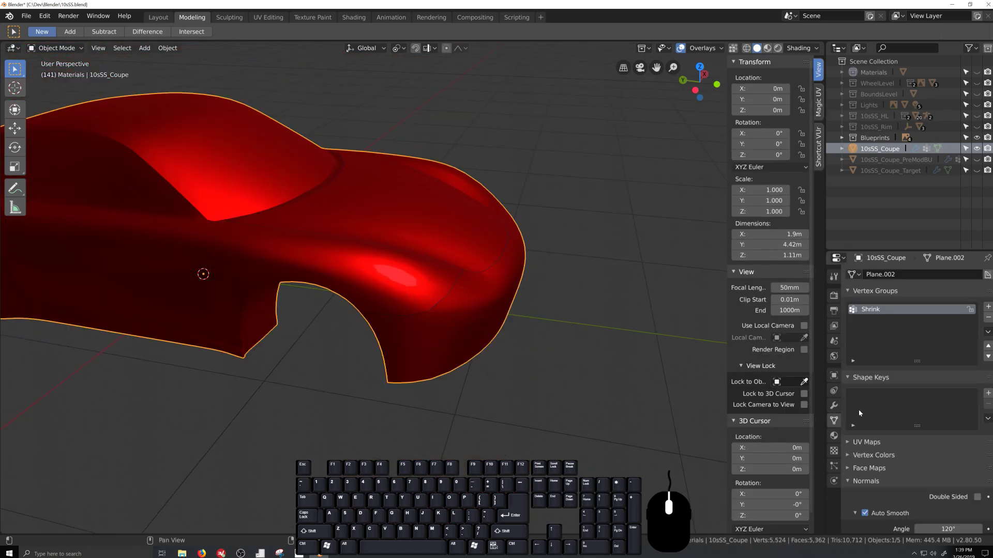
pyautogui.click(834, 406)
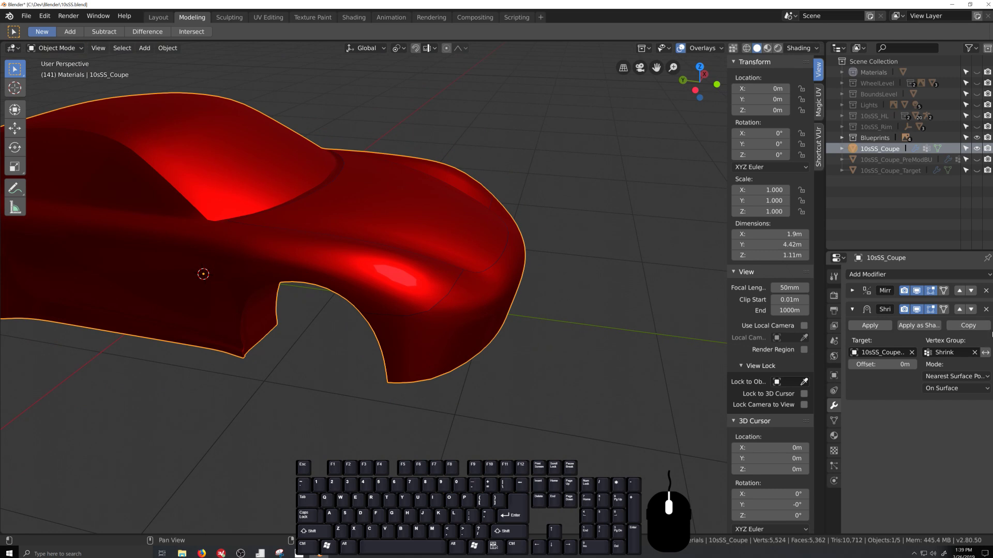
pyautogui.click(968, 326)
pyautogui.click(870, 427)
# Move the fender vertex just above the lip corner by about -0.0027 m in X, 0.0281 m in Y and 0.0353 m in Z.
pyautogui.scroll(4, 486, 415)
pyautogui.press('Tab')
pyautogui.moveTo(489, 414); pyautogui.dragTo(409, 335, button='middle')
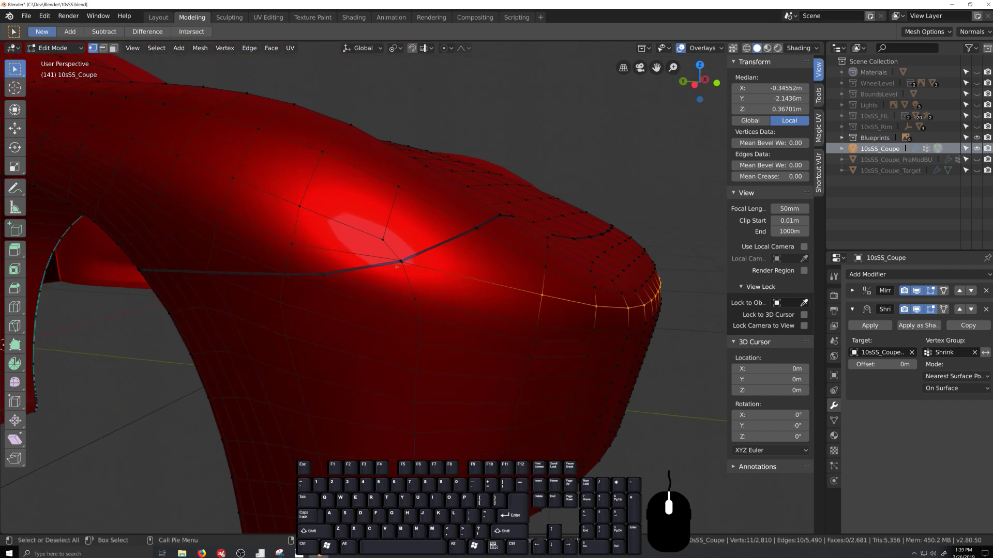
pyautogui.scroll(3, 397, 267)
pyautogui.click(449, 265)
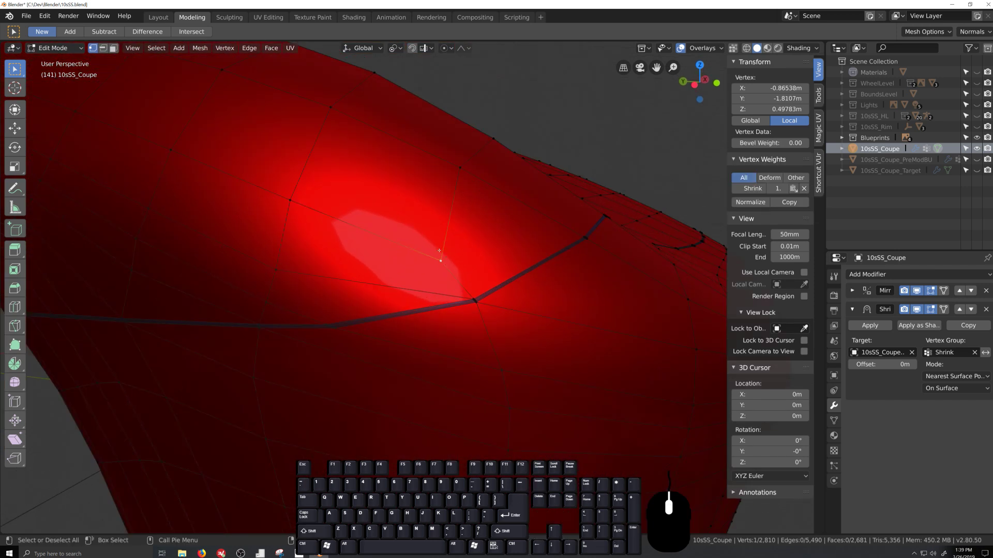
pyautogui.press('g')
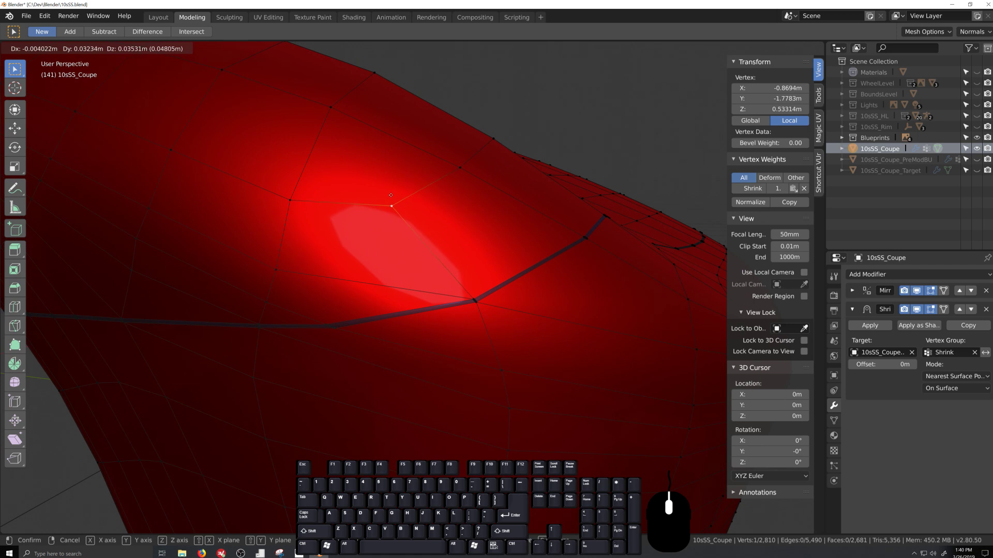
pyautogui.click(396, 196)
pyautogui.scroll(-4, 477, 324)
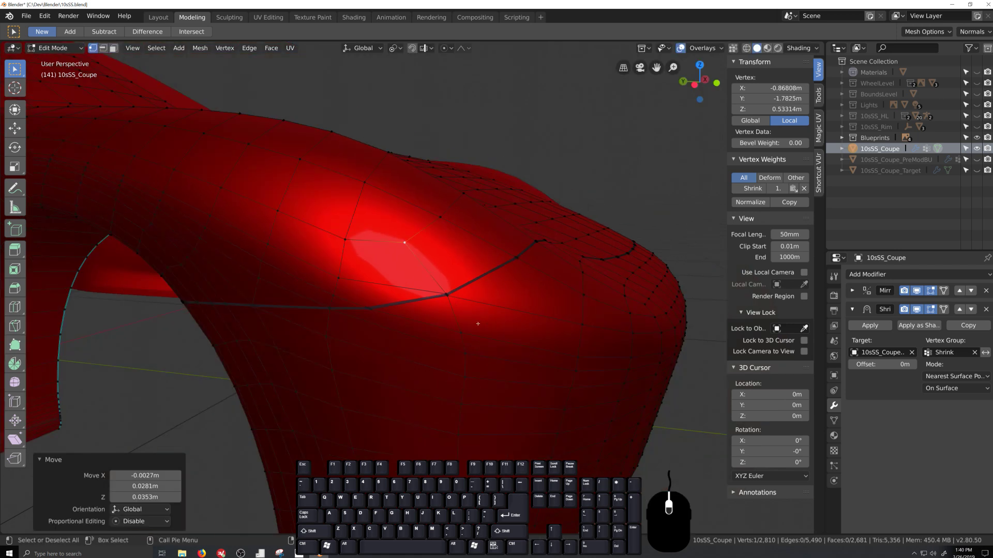
# Move the five strip vertices at the lip corner by about -0.017 m in X, 0.00728 m in Y and -0.0155 m in Z.
pyautogui.moveTo(477, 324); pyautogui.dragTo(455, 316, button='middle')
pyautogui.moveTo(438, 279); pyautogui.dragTo(463, 303)
pyautogui.moveTo(463, 302); pyautogui.dragTo(472, 328, button='middle')
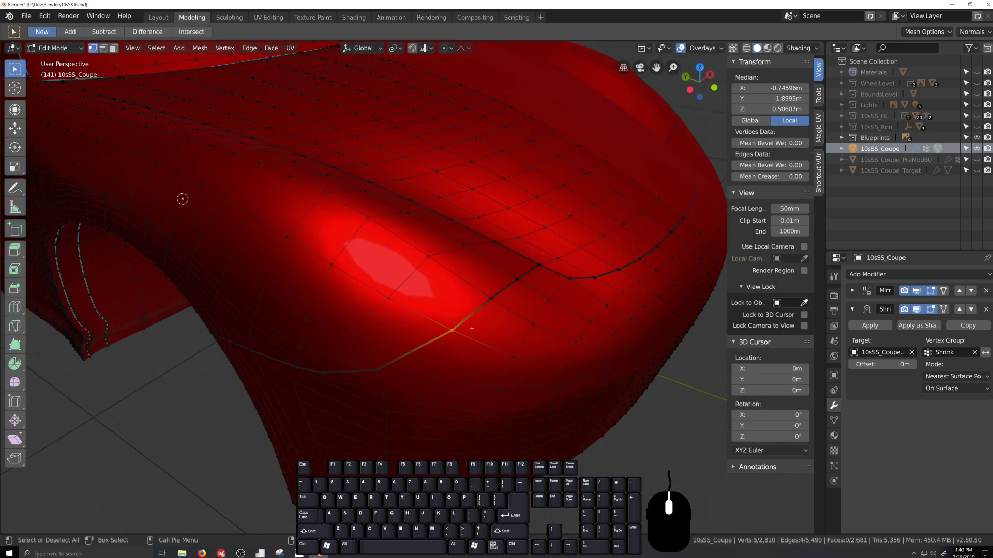
pyautogui.press('g')
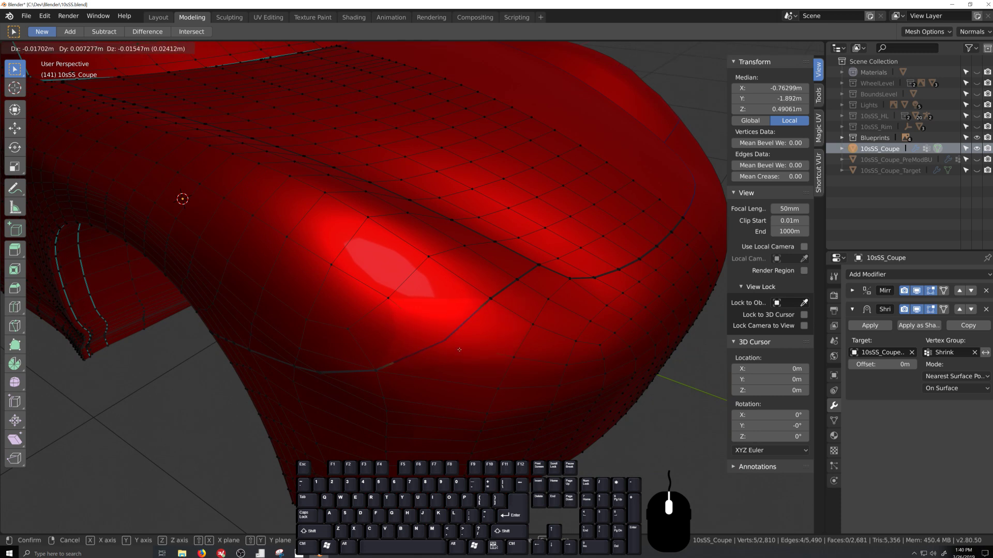
pyautogui.click(460, 350)
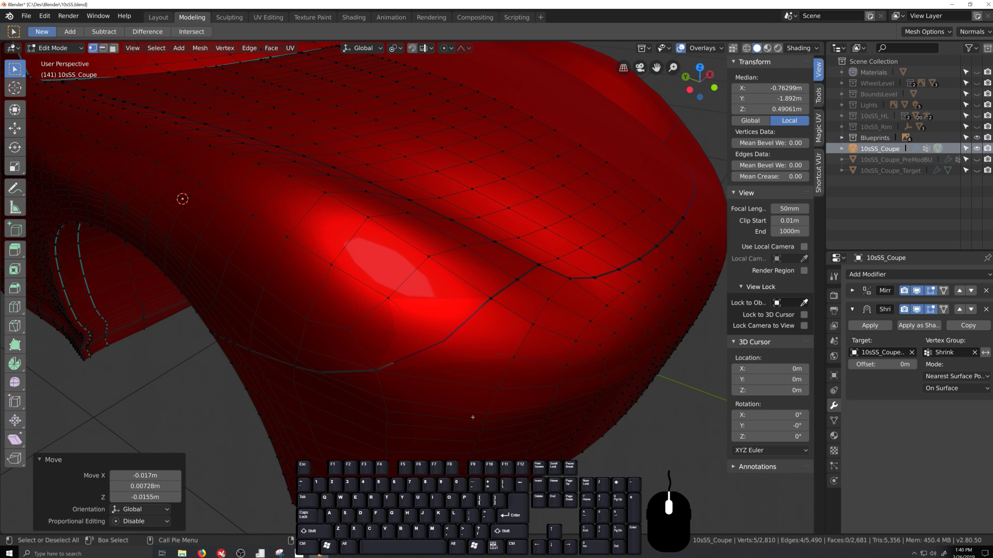
# Apply another copy of the Shrinkwrap modifier in Object Mode and return to editing the mesh.
pyautogui.press('`')
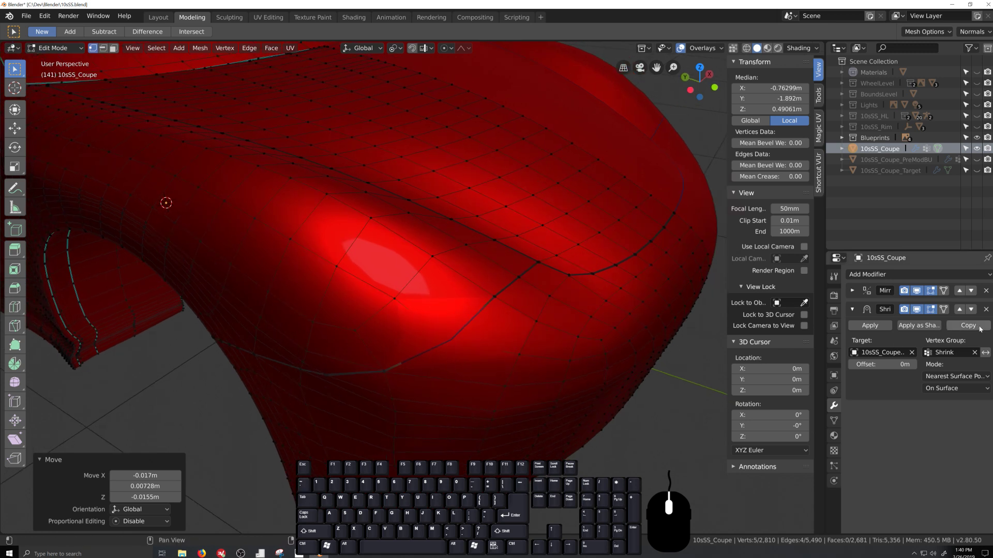
pyautogui.press('Tab')
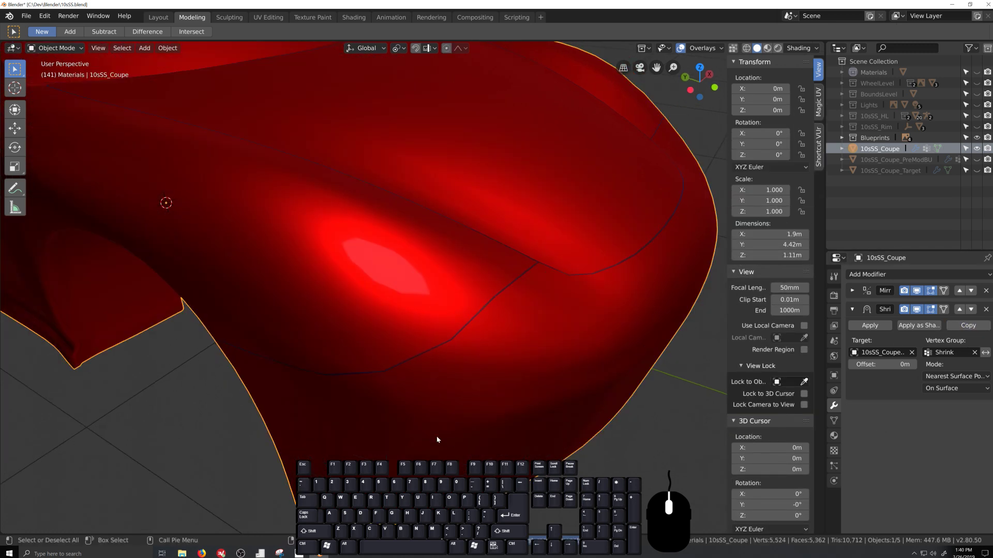
pyautogui.press('Tab')
# Examine the strip's flow and the surrounding topology on the fender and bumper side from several angles and distances.
pyautogui.scroll(3, 493, 410)
pyautogui.press('`')
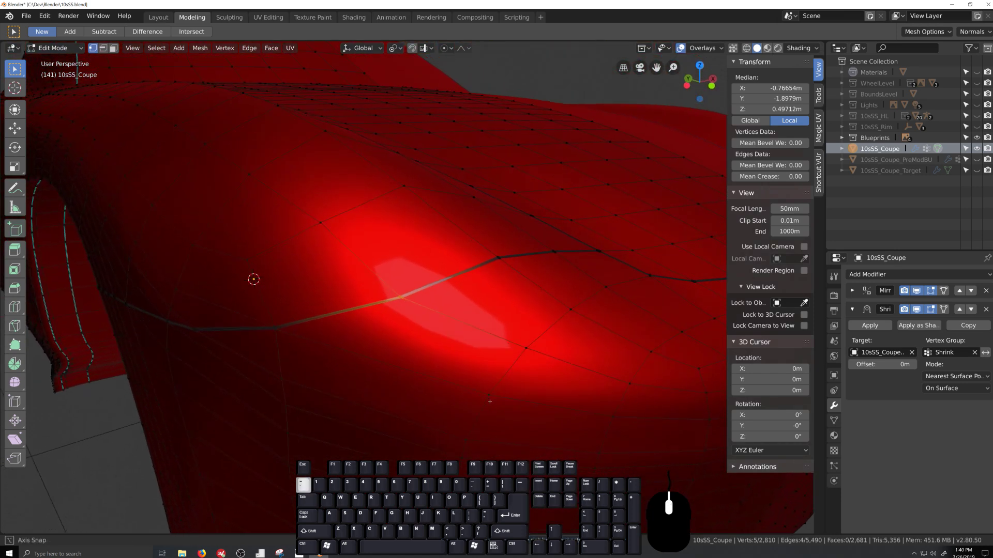
pyautogui.moveTo(489, 401); pyautogui.dragTo(524, 410, button='middle')
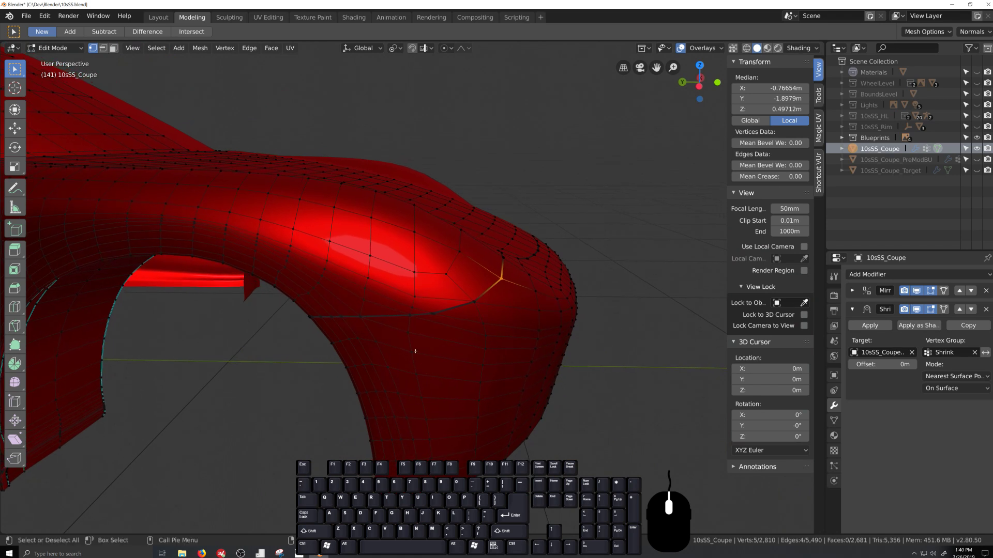
pyautogui.scroll(1, 415, 351)
pyautogui.scroll(4, 416, 350)
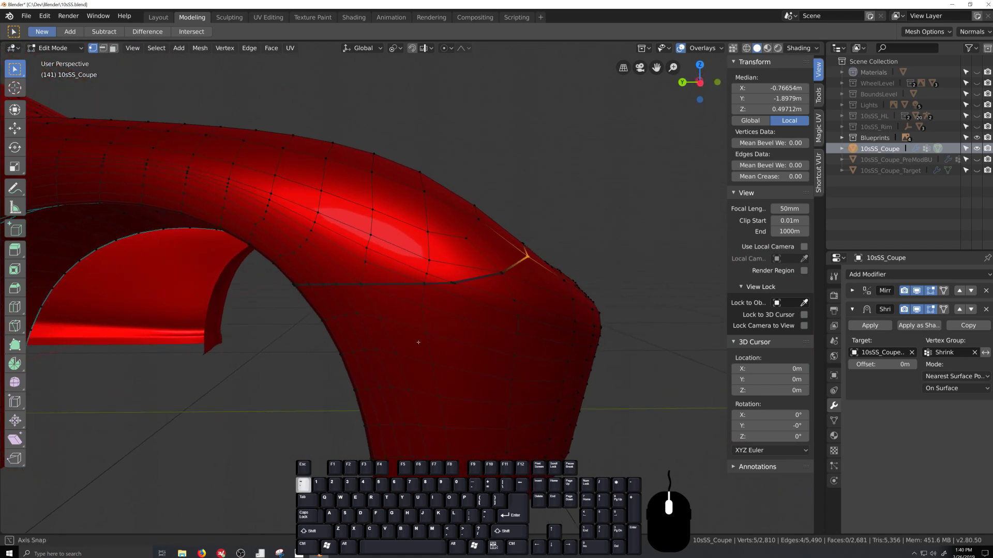
pyautogui.scroll(1, 416, 342)
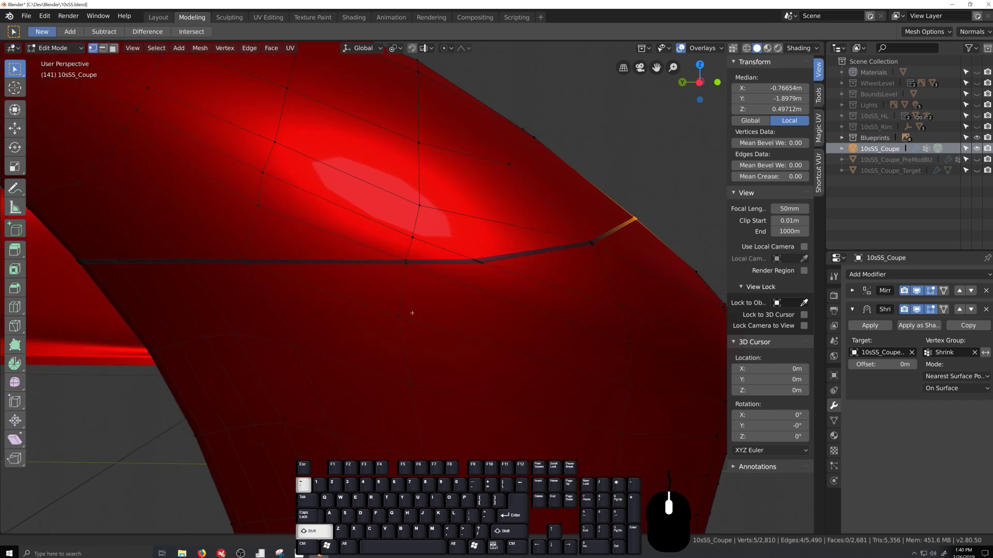
pyautogui.scroll(-3, 493, 348)
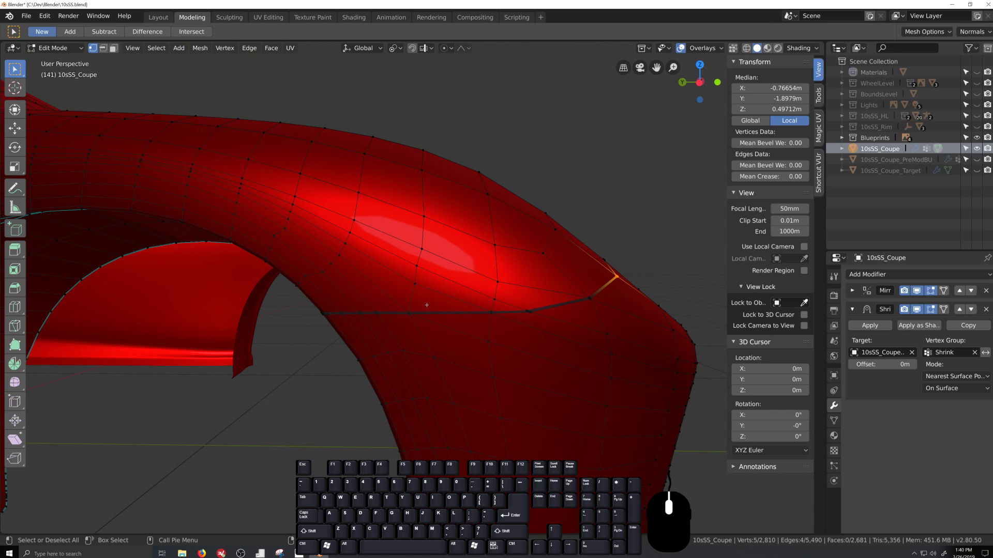
pyautogui.scroll(-2, 489, 348)
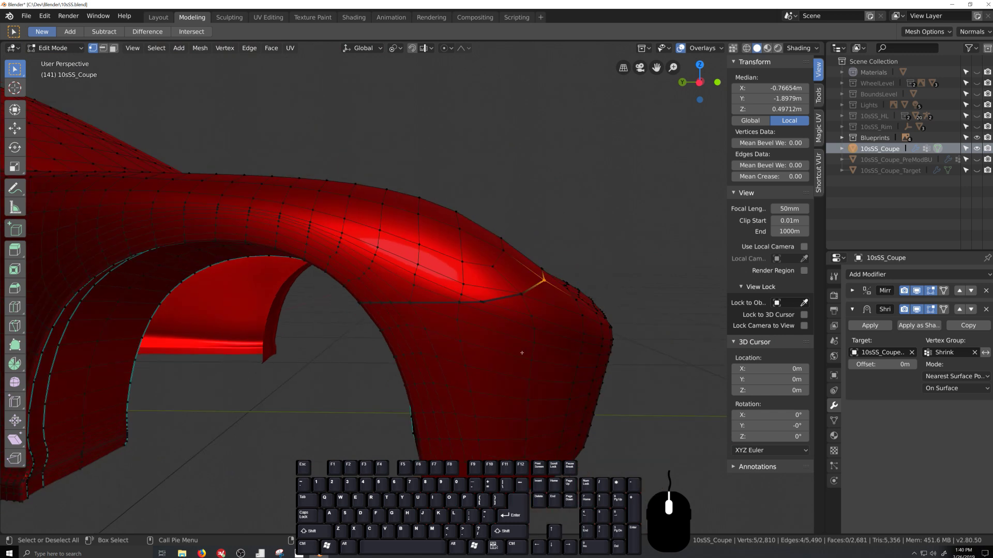
# Vertex slide the two bumper-side vertices below the strip slightly downward, the lower one by a factor of 0.027.
pyautogui.click(458, 320)
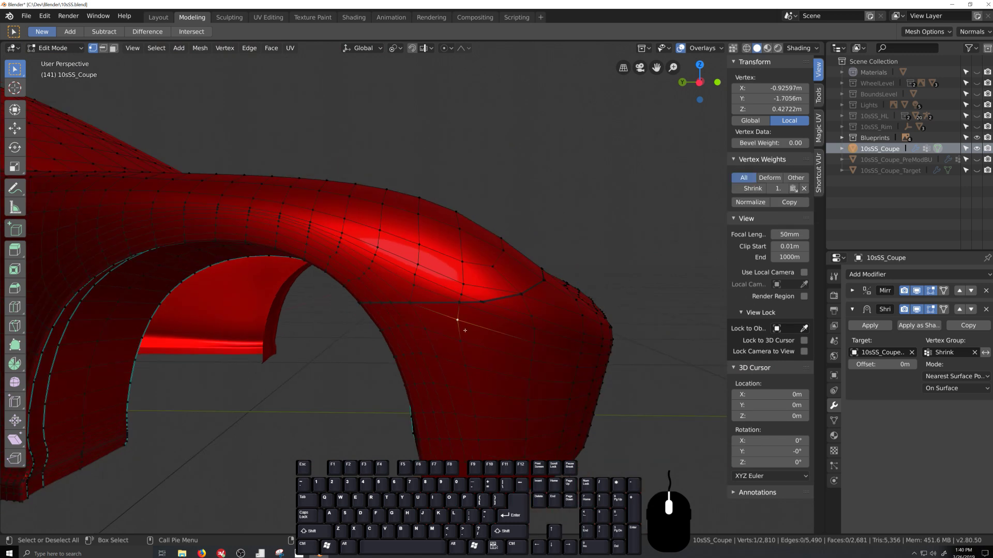
pyautogui.press('g')
pyautogui.press('g')
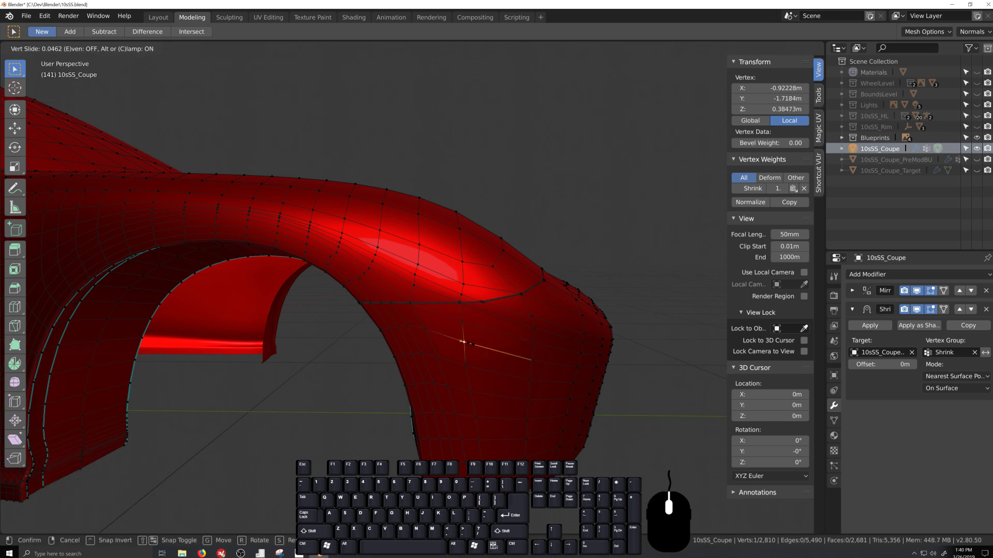
pyautogui.click(472, 345)
pyautogui.click(467, 367)
pyautogui.press('g')
pyautogui.press('g')
pyautogui.click(471, 368)
# Vertex slide the fender vertex just above the strip by 1.000 down onto the strip's edge, merging it with the vertex there.
pyautogui.press('`')
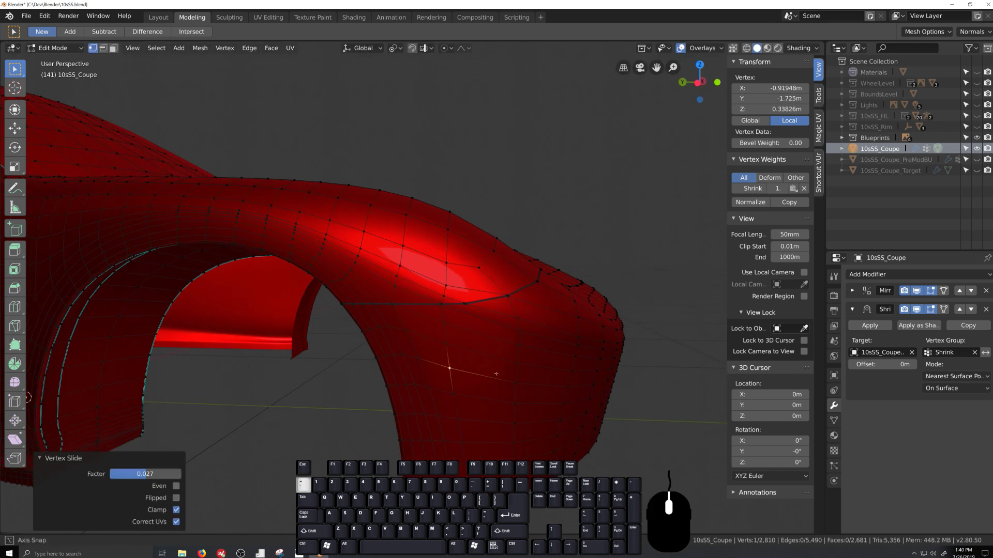
pyautogui.moveTo(496, 374); pyautogui.dragTo(567, 375, button='middle')
pyautogui.scroll(3, 431, 408)
pyautogui.scroll(1, 520, 388)
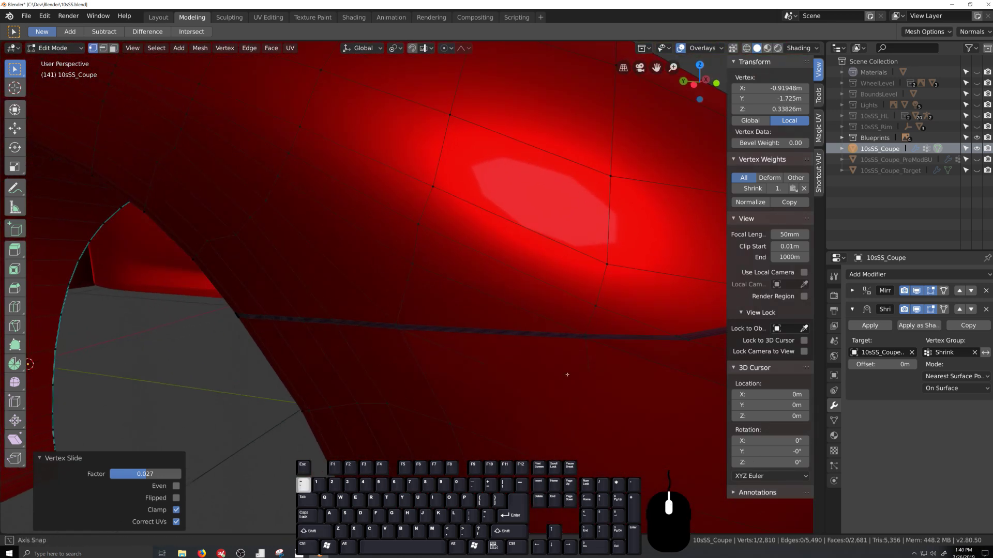
pyautogui.click(596, 307)
pyautogui.scroll(-3, 597, 345)
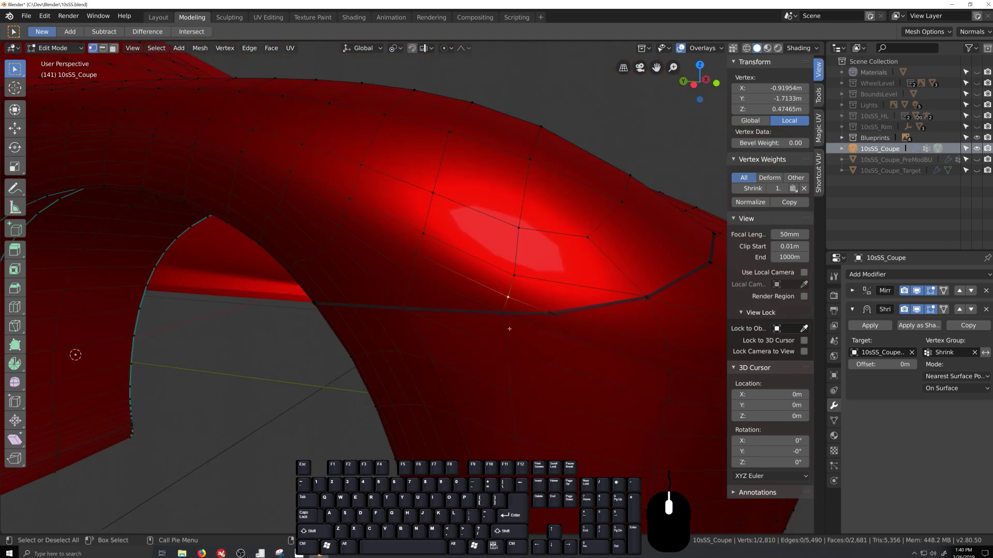
pyautogui.hotkey('shift', 'v')
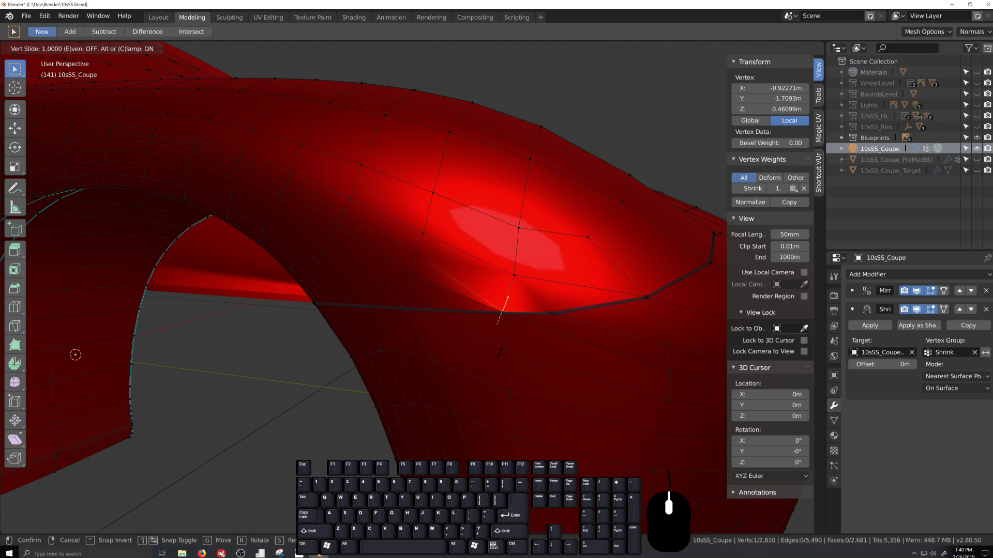
pyautogui.click(499, 352)
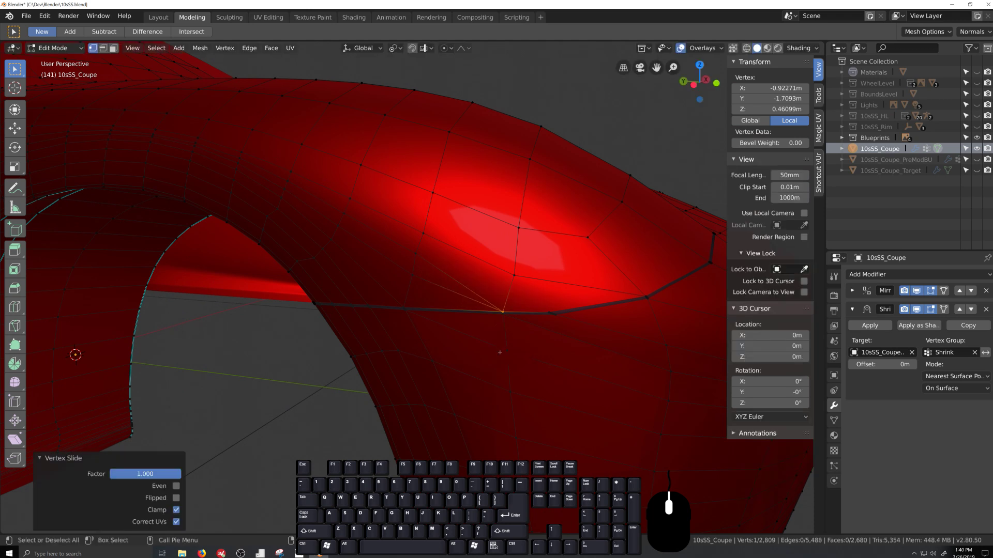
# Add the three neighbouring vertices toward the wheel arch to the selection, covering the two triangular faces above the strip.
pyautogui.keyDown('shift'); pyautogui.click(415, 254); pyautogui.keyUp('shift')
pyautogui.keyDown('shift'); pyautogui.click(412, 276); pyautogui.keyUp('shift')
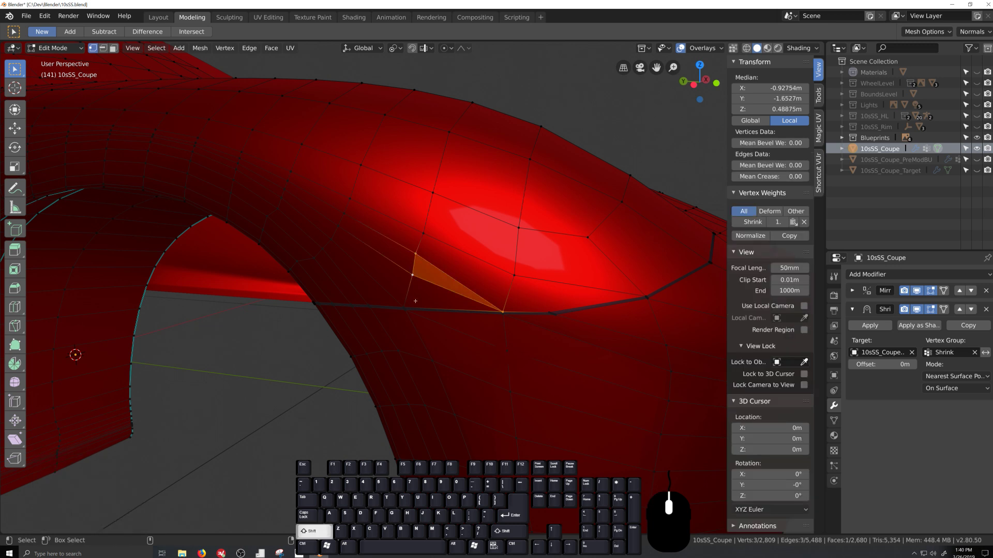
pyautogui.keyDown('shift'); pyautogui.click(405, 309); pyautogui.keyUp('shift')
pyautogui.keyDown('shift'); pyautogui.click(409, 311); pyautogui.keyUp('shift')
pyautogui.keyDown('shift'); pyautogui.click(405, 306); pyautogui.keyUp('shift')
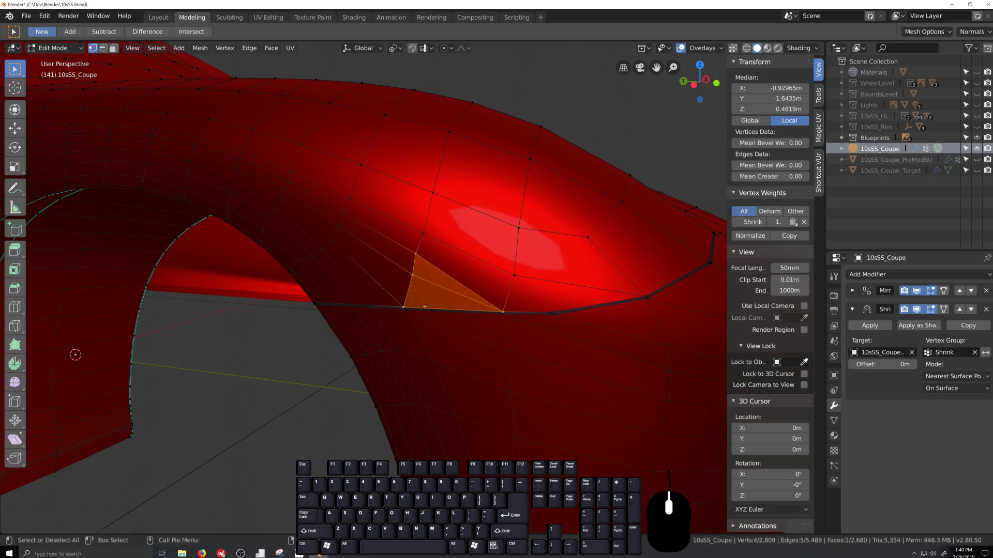
# Inspect the fender and bumper shading around the strip in Object Mode from the side.
pyautogui.scroll(-2, 453, 338)
pyautogui.press('`')
pyautogui.press('Tab')
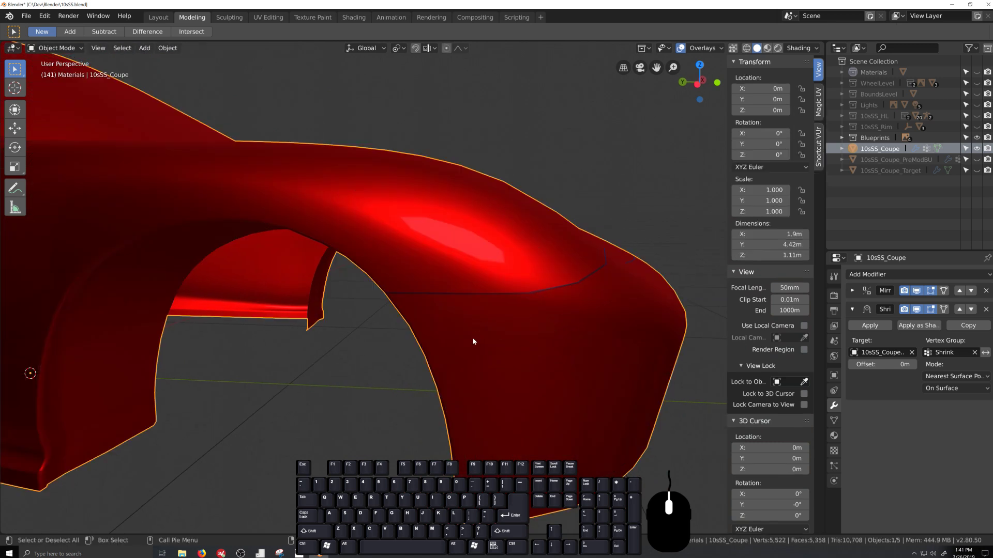
pyautogui.press('`')
pyautogui.scroll(-2, 475, 328)
pyautogui.press('`')
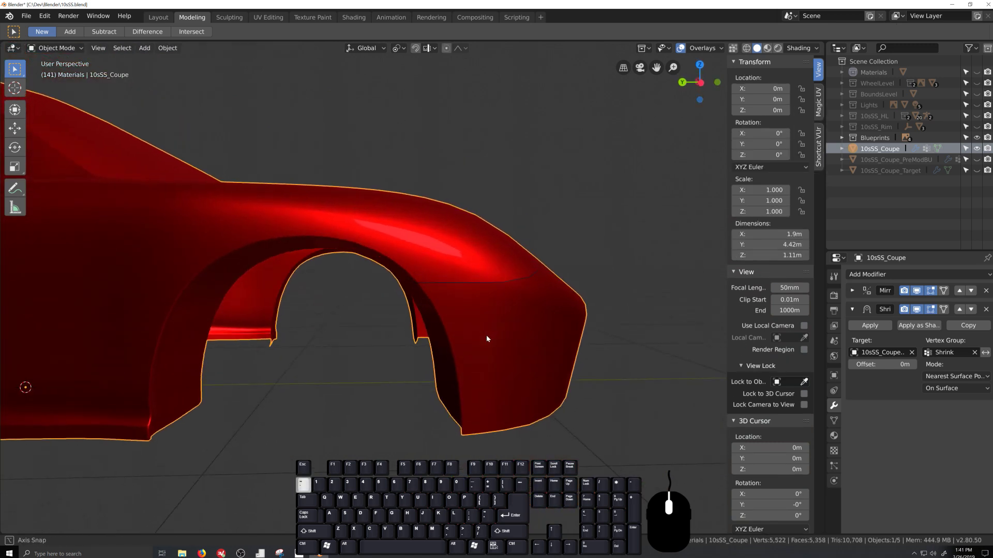
# Back in Edit Mode, add one vertical loop cut with factor 0 through the bumper side below the panel-line strip.
pyautogui.press('Tab')
pyautogui.scroll(2, 501, 341)
pyautogui.press('`')
pyautogui.hotkey('shift', '`')
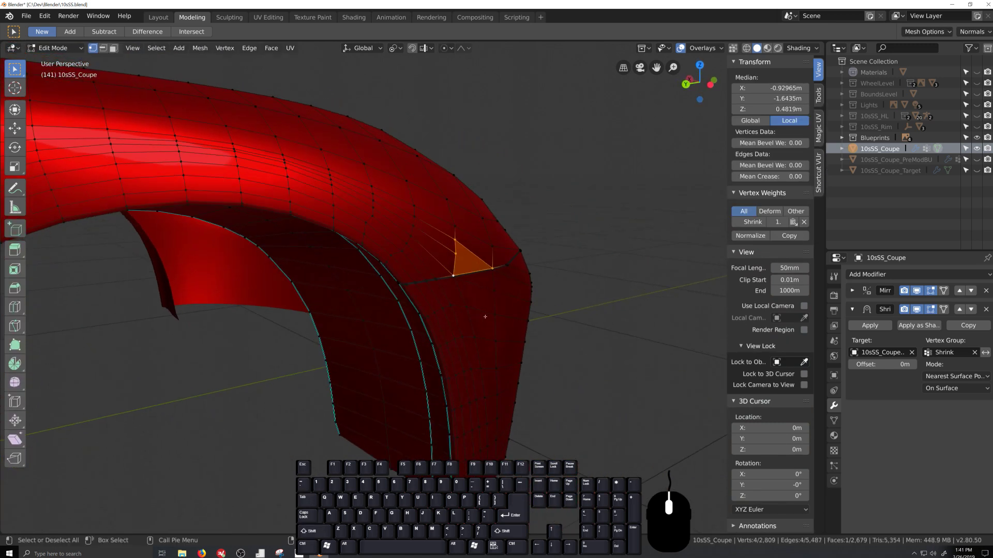
pyautogui.scroll(1, 481, 316)
pyautogui.press('`')
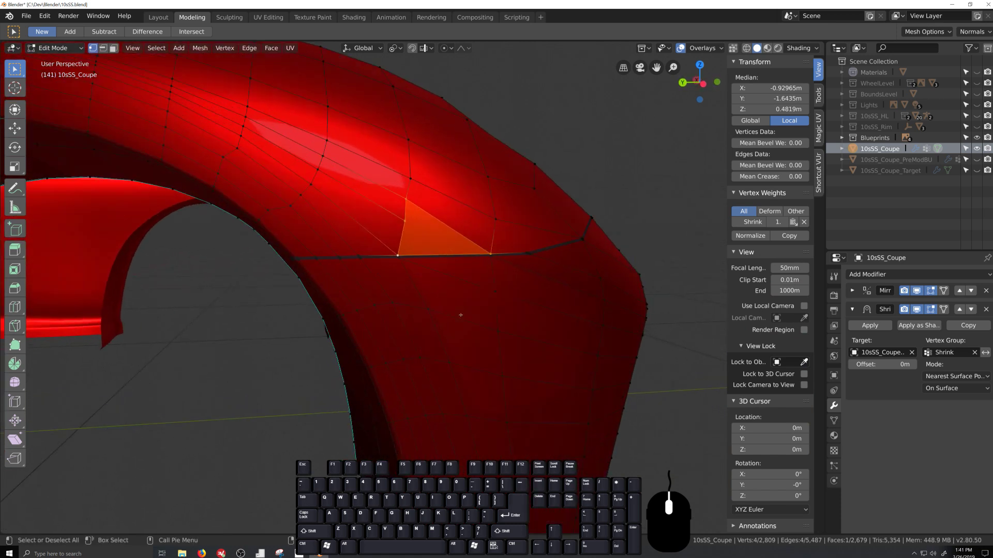
pyautogui.scroll(2, 461, 313)
pyautogui.scroll(-2, 463, 311)
pyautogui.scroll(-1, 463, 312)
pyautogui.press('`')
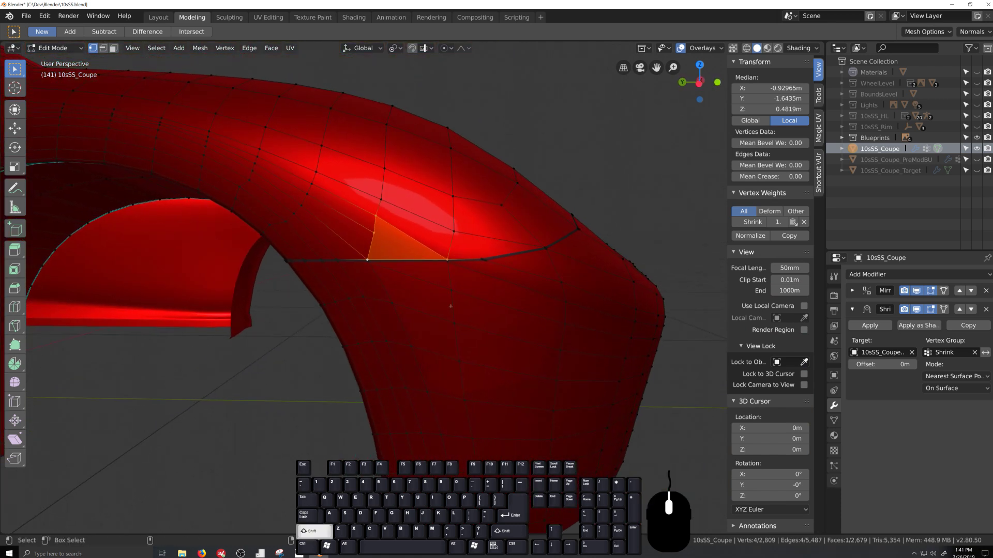
pyautogui.hotkey('shift', '`')
pyautogui.hotkey('ctrl', 'r')
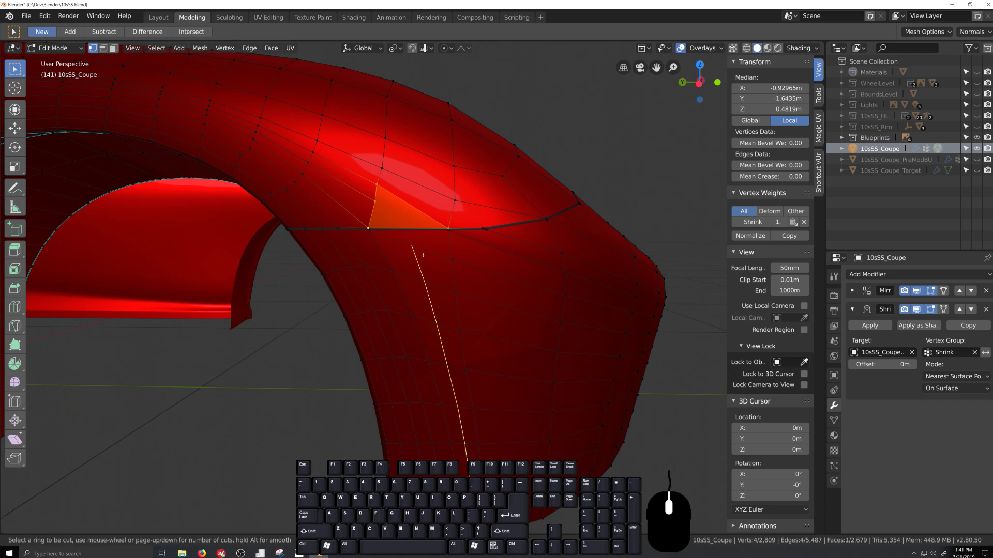
pyautogui.click(423, 255)
pyautogui.rightClick(423, 248)
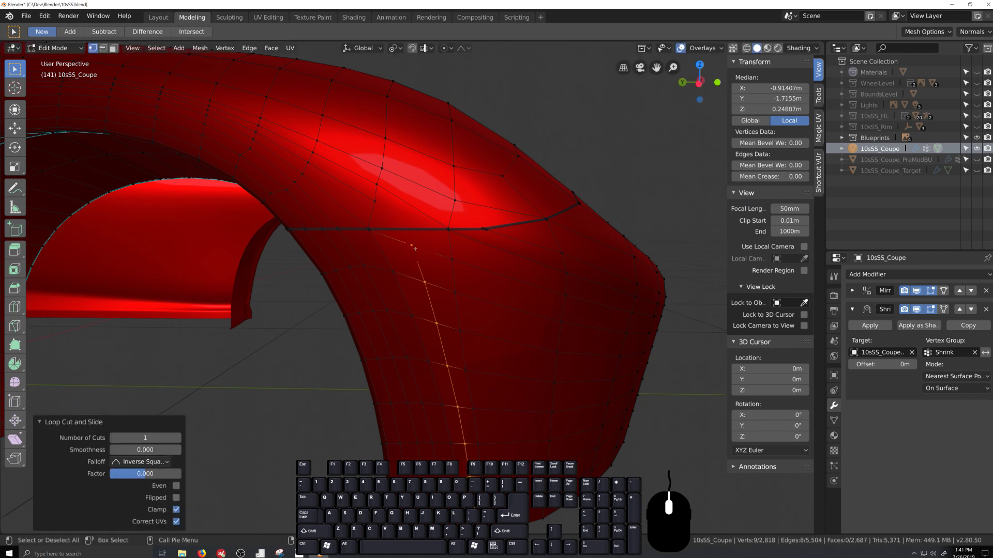
pyautogui.scroll(1, 415, 249)
pyautogui.scroll(-2, 419, 238)
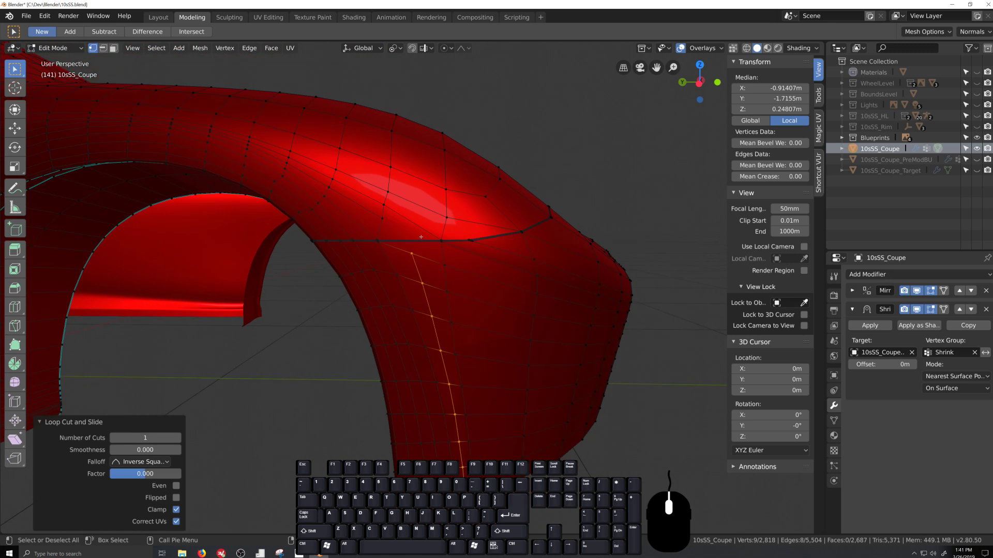
# Connect the fender vertex just above the strip to the uppermost vertex of the new bumper loop with an edge path across the strip.
pyautogui.click(382, 218)
pyautogui.keyDown('shift'); pyautogui.click(412, 254); pyautogui.keyUp('shift')
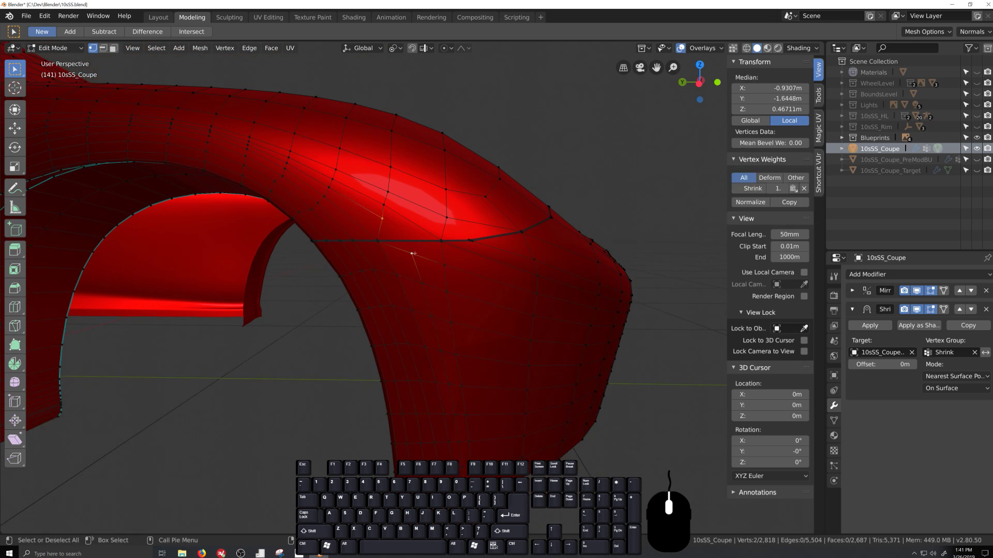
pyautogui.press('j')
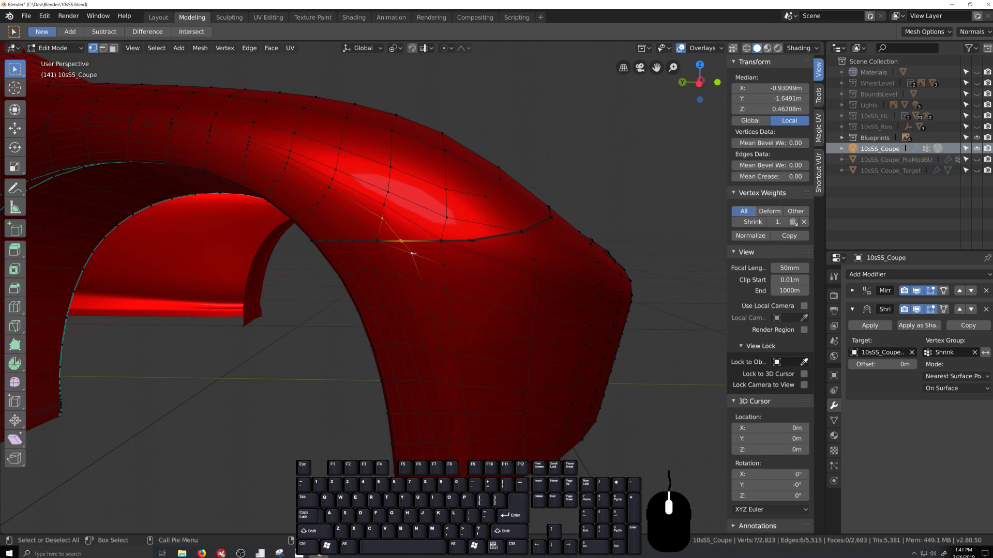
pyautogui.click(412, 253)
pyautogui.scroll(3, 414, 259)
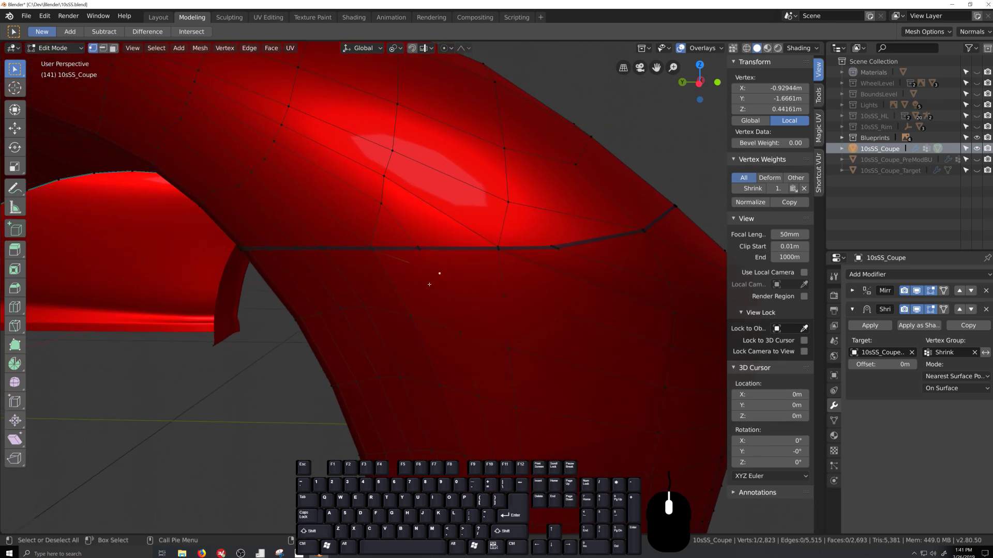
pyautogui.scroll(-4, 484, 308)
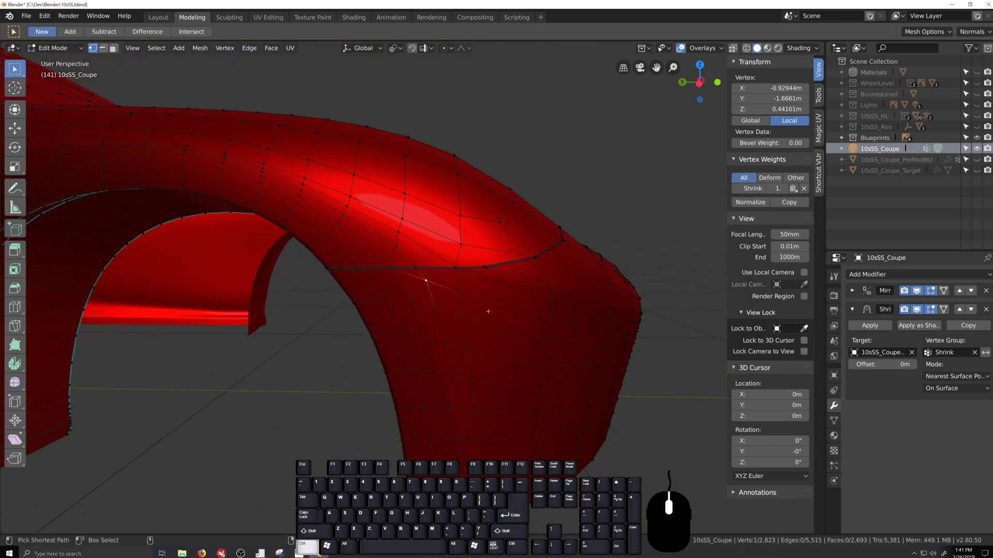
pyautogui.scroll(4, 441, 279)
pyautogui.moveTo(441, 280); pyautogui.dragTo(448, 322, button='middle')
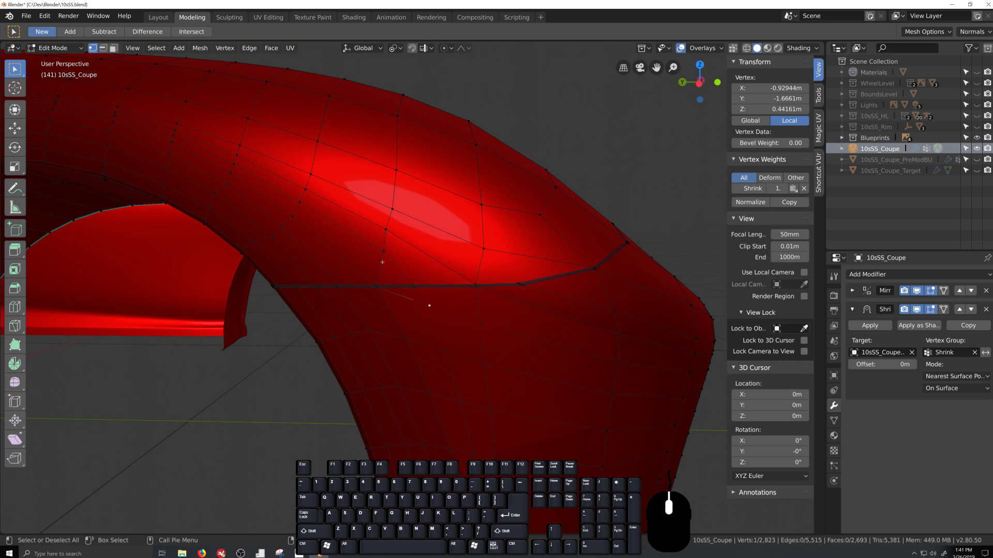
# Undo the connecting path, the bumper loop cut and the joining of the two triangular faces above the strip.
pyautogui.hotkey('ctrl', 'z')
pyautogui.hotkey('ctrl', 'z')
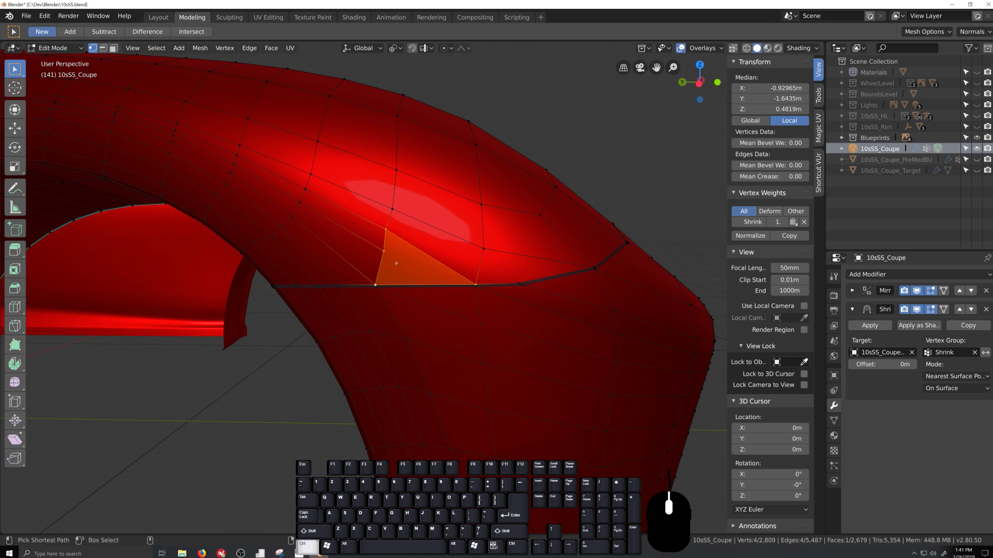
pyautogui.hotkey('ctrl', 'z')
pyautogui.hotkey('ctrl', 'shift', 'z')
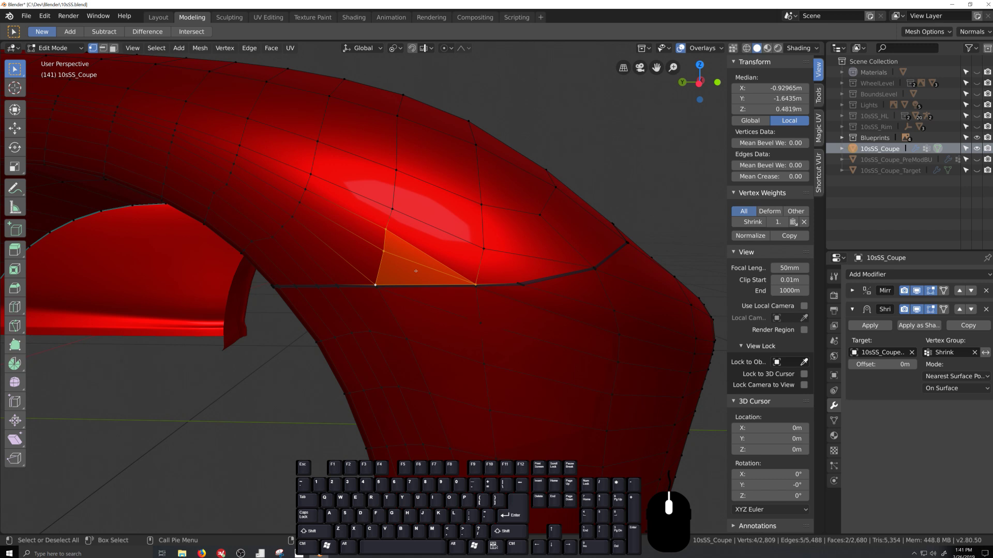
pyautogui.moveTo(434, 316)
pyautogui.mouseDown(button='middle')
pyautogui.moveTo(421, 370)
pyautogui.moveTo(434, 316)
pyautogui.mouseUp(button='middle')
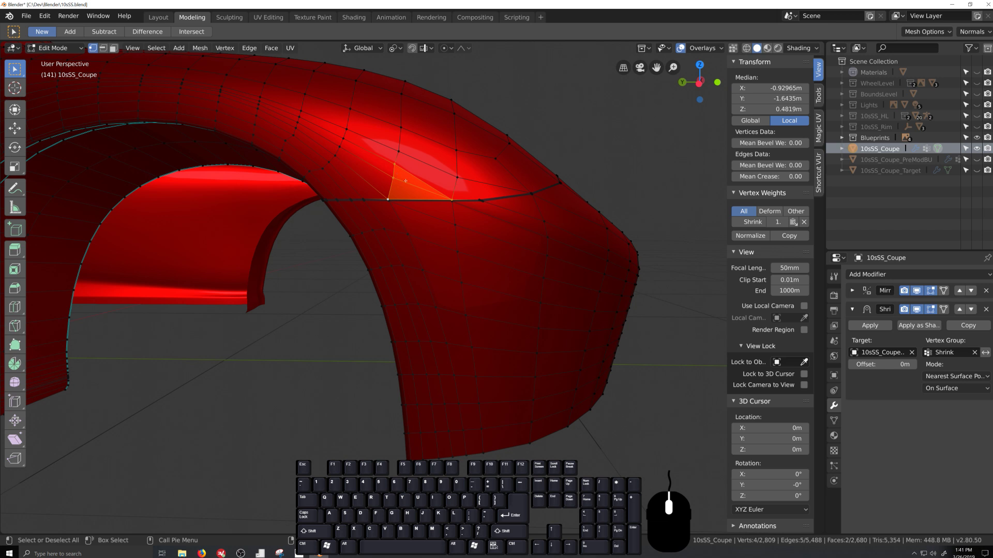
# In edge select mode, delete the diagonal edge between the two triangular faces just above the strip.
pyautogui.press('2')
pyautogui.click(414, 190)
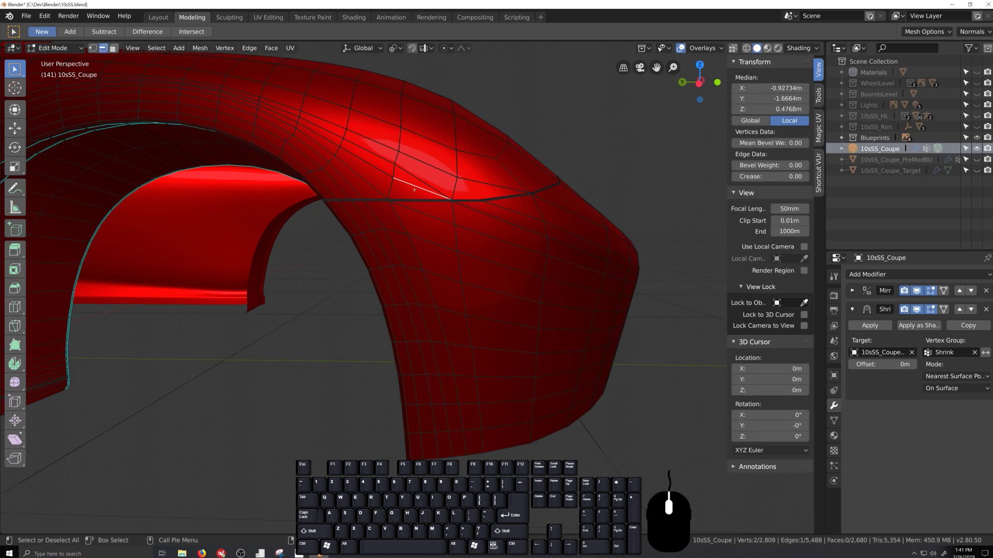
pyautogui.press('x')
pyautogui.click(419, 201)
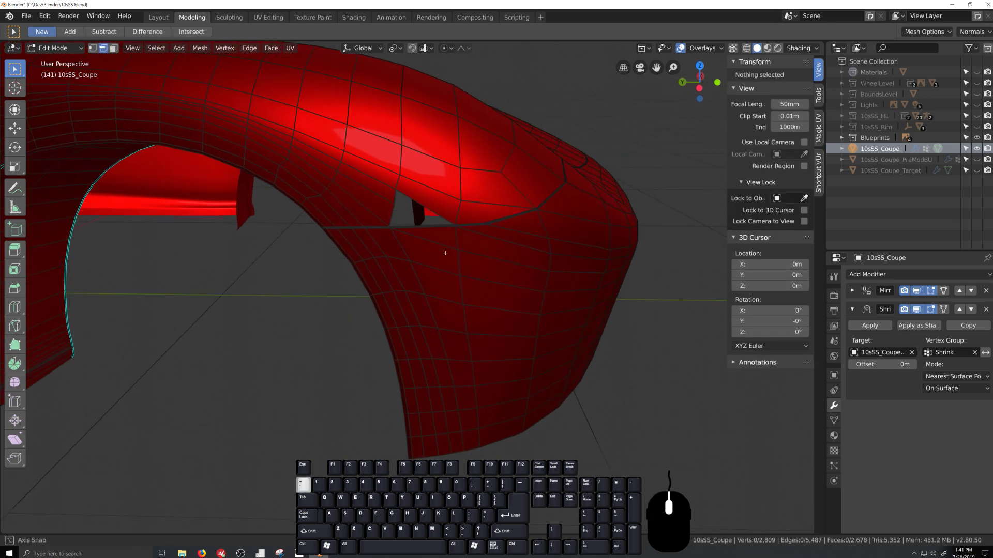
# Add one vertical loop cut with factor 0 through the bumper side beneath the open hole.
pyautogui.hotkey('ctrl', 'r')
pyautogui.click(428, 253)
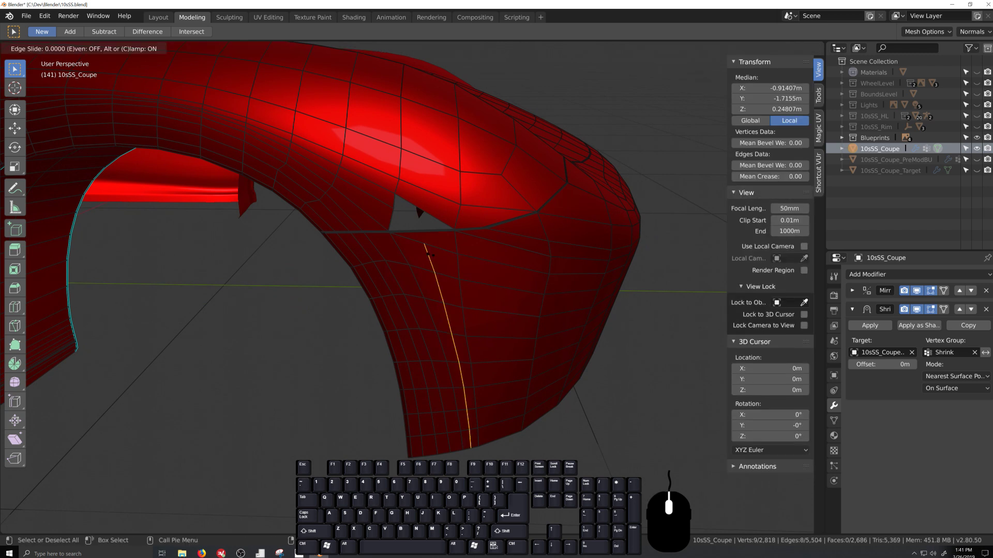
pyautogui.rightClick(429, 254)
pyautogui.scroll(6, 415, 274)
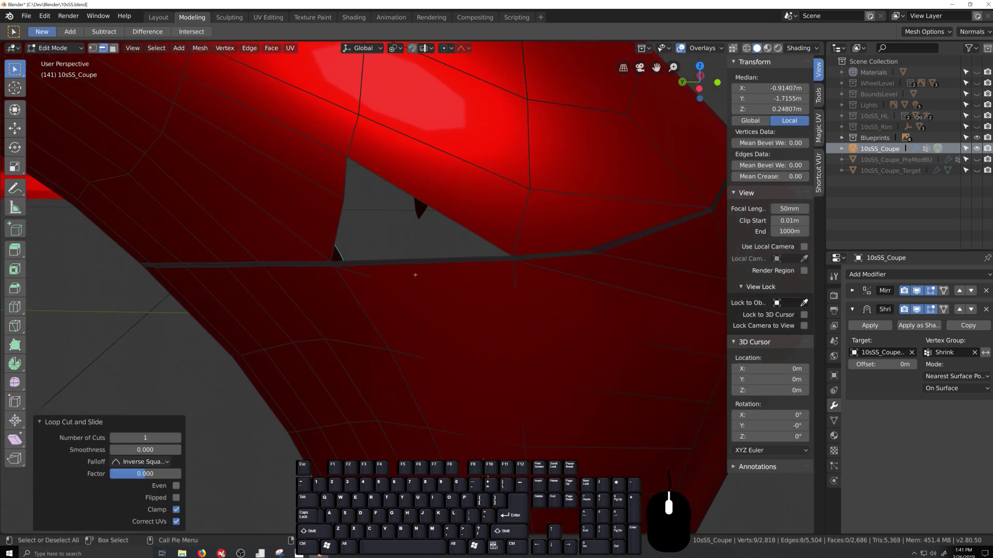
# In vertex select mode, select the border of the hole above the strip and fill it with a single four-vertex face.
pyautogui.press('Tab')
pyautogui.press('Tab')
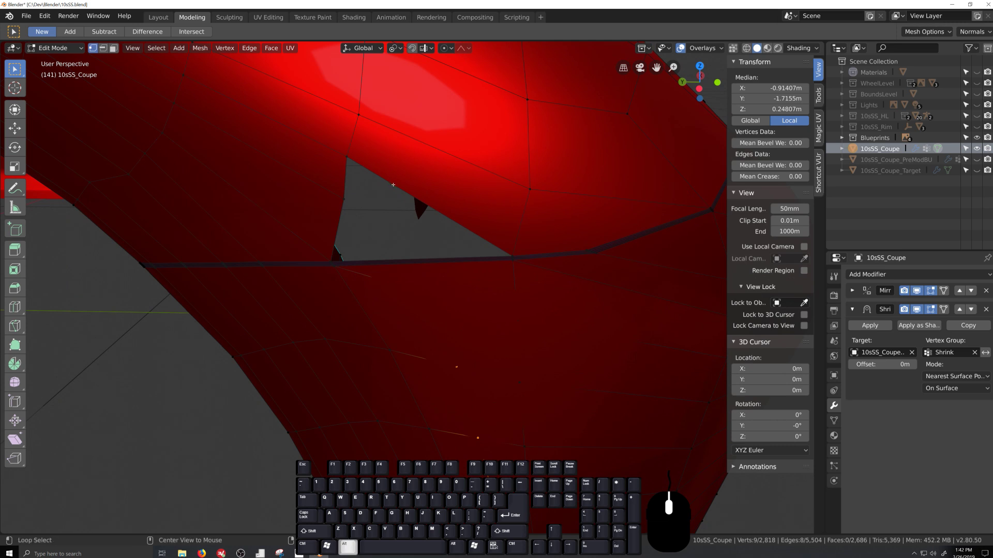
pyautogui.press('f')
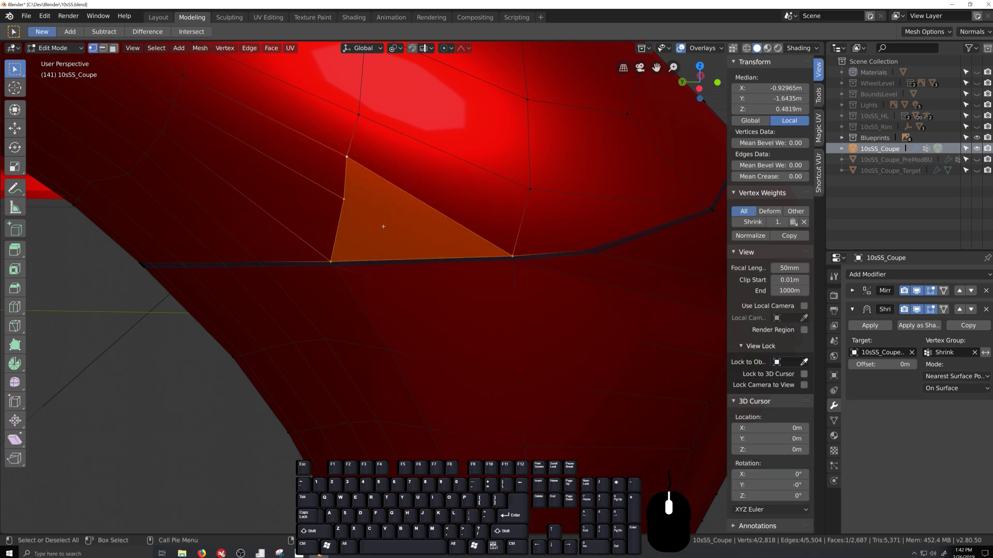
# Connect the new bumper loop's vertex below the strip to the fender vertex on the filled face with an edge path across the strip.
pyautogui.click(460, 360)
pyautogui.keyDown('shift'); pyautogui.click(363, 212); pyautogui.keyUp('shift')
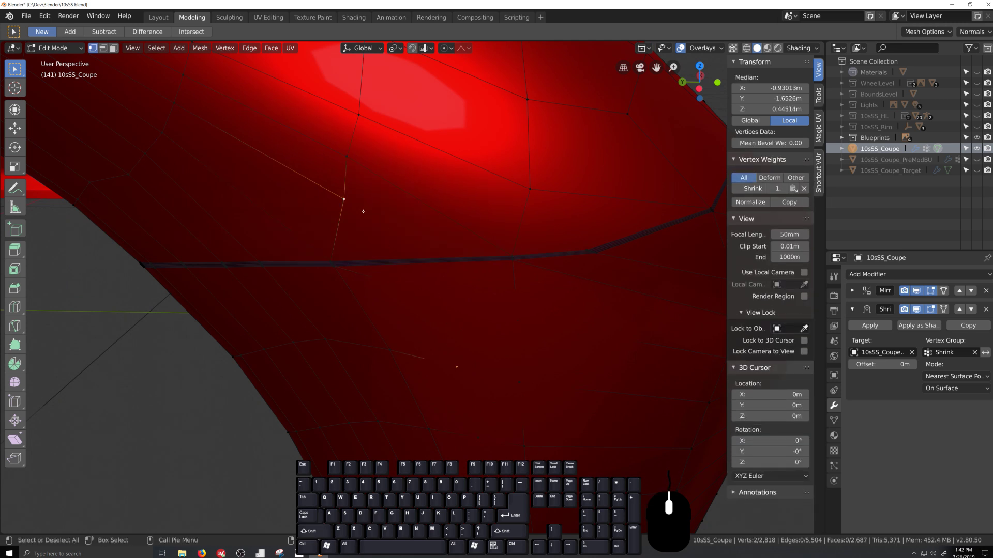
pyautogui.press('j')
pyautogui.moveTo(364, 211); pyautogui.dragTo(453, 321, button='middle')
pyautogui.scroll(1, 454, 297)
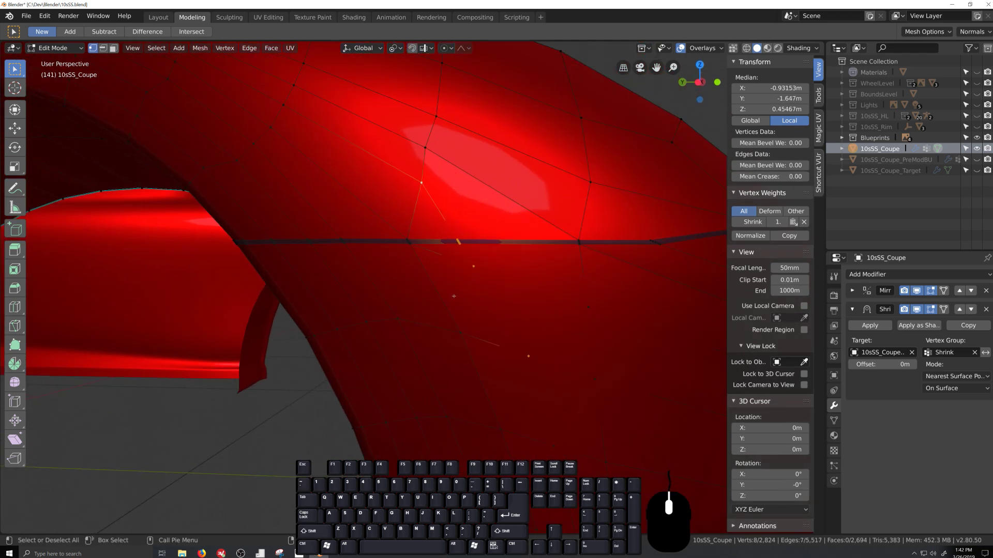
# With X-ray on, vertex slide the connecting path's vertex below the strip upward by 1.000, then slide again to merge onto the strip; turn X-ray off.
pyautogui.click(473, 265)
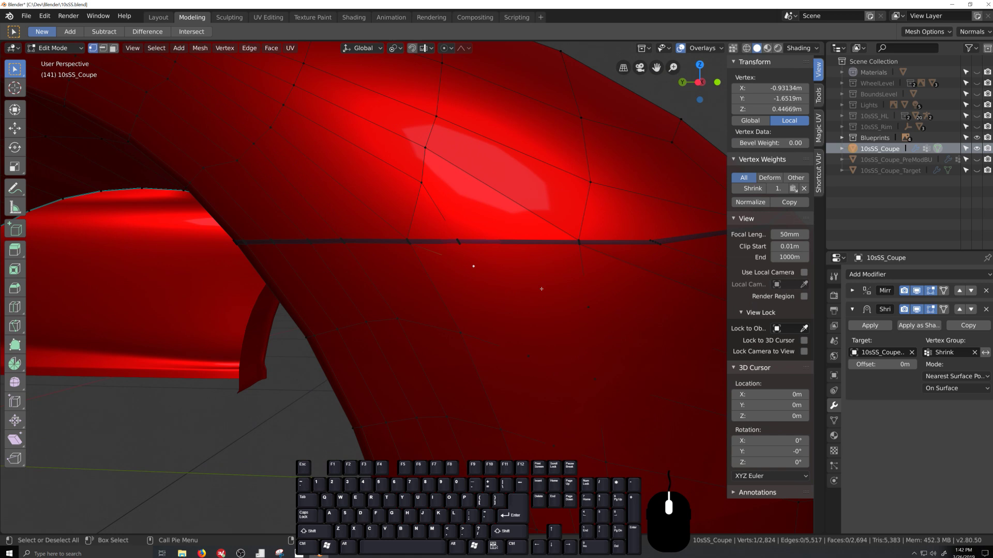
pyautogui.hotkey('alt', 'z')
pyautogui.press('g')
pyautogui.press('g')
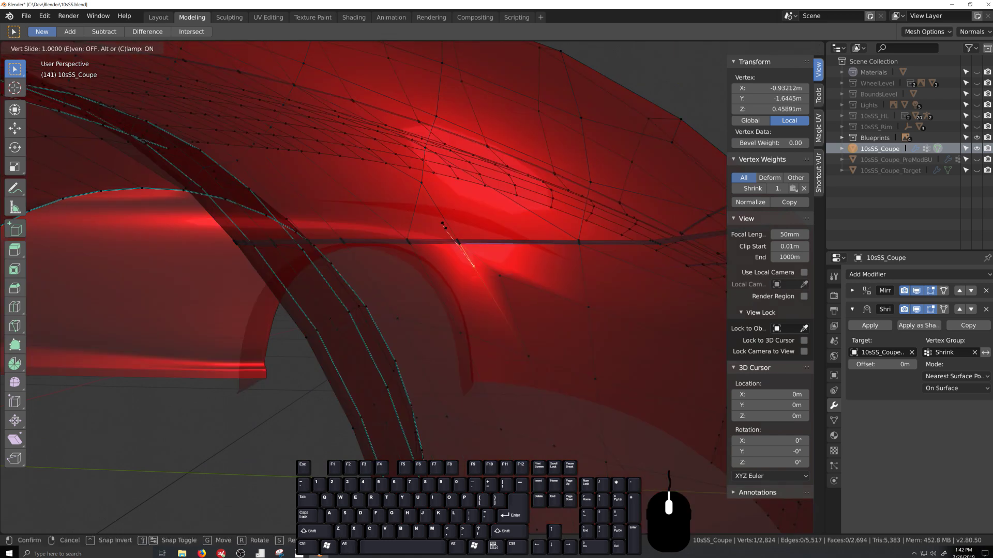
pyautogui.click(443, 223)
pyautogui.press('g')
pyautogui.press('g')
pyautogui.click(483, 269)
pyautogui.moveTo(483, 269); pyautogui.dragTo(492, 332, button='middle')
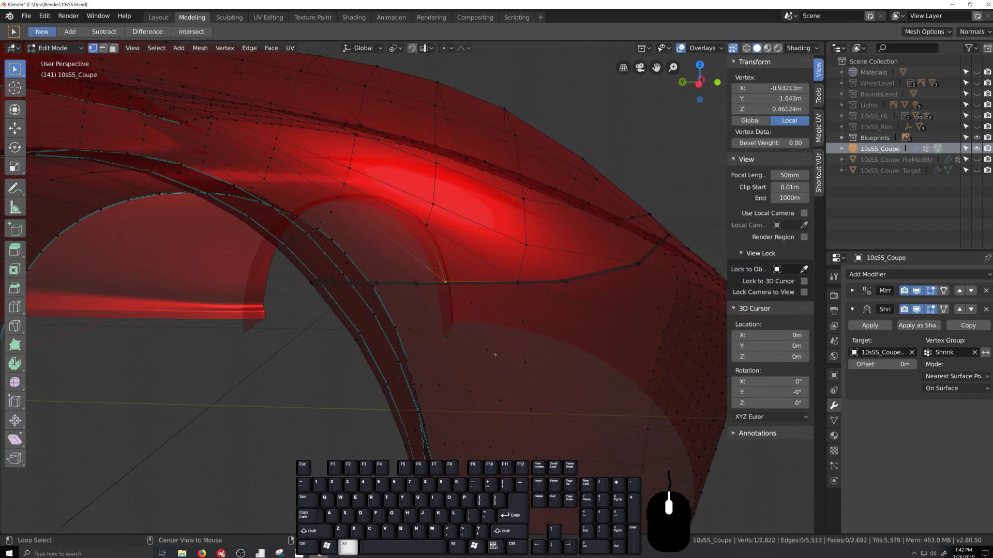
pyautogui.hotkey('alt', 'z')
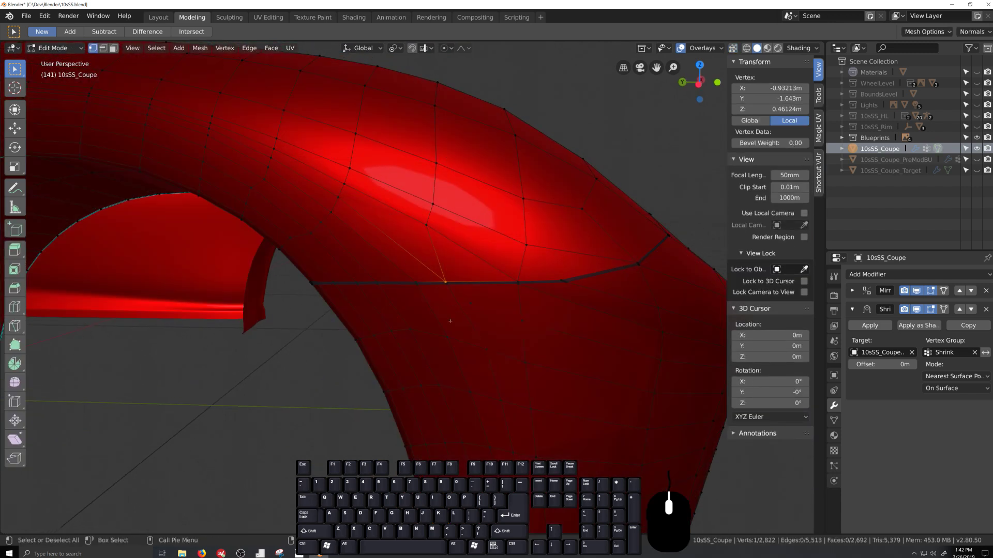
# Select the edge loop running over the fender to the body's centre line, excluding its strip vertex, and edge slide it by -1.000 onto the neighbouring loop.
pyautogui.scroll(-2, 484, 398)
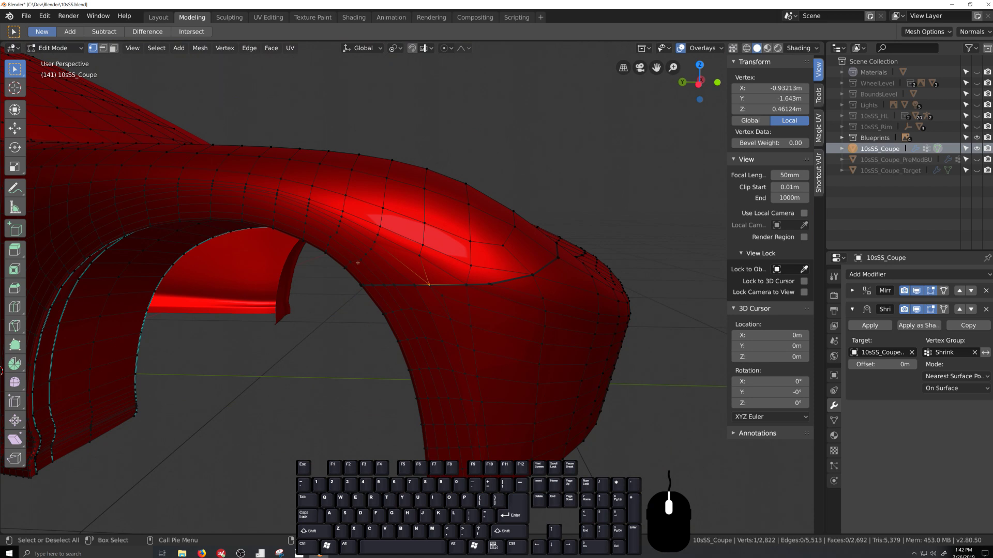
pyautogui.scroll(3, 358, 263)
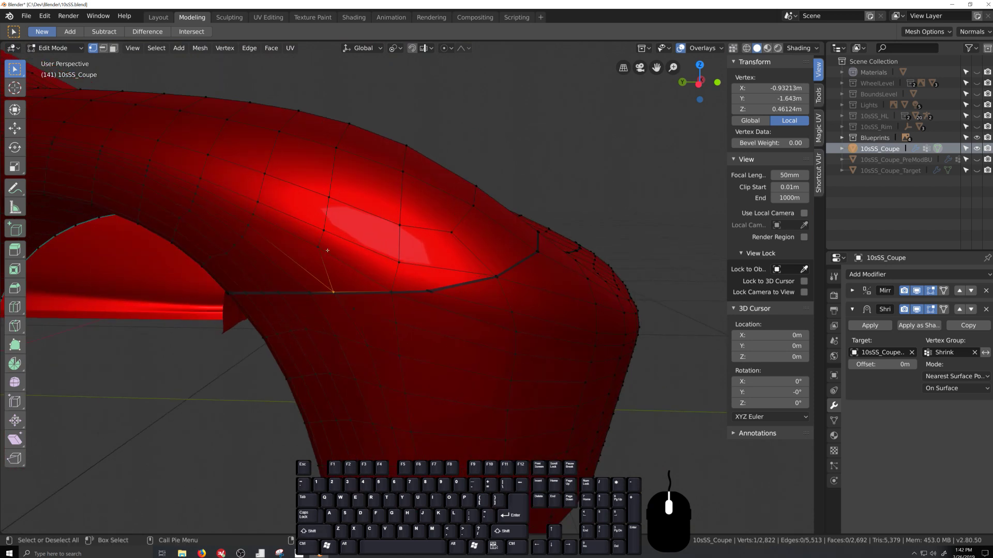
pyautogui.scroll(-2, 347, 246)
pyautogui.moveTo(347, 247); pyautogui.dragTo(370, 239, button='middle')
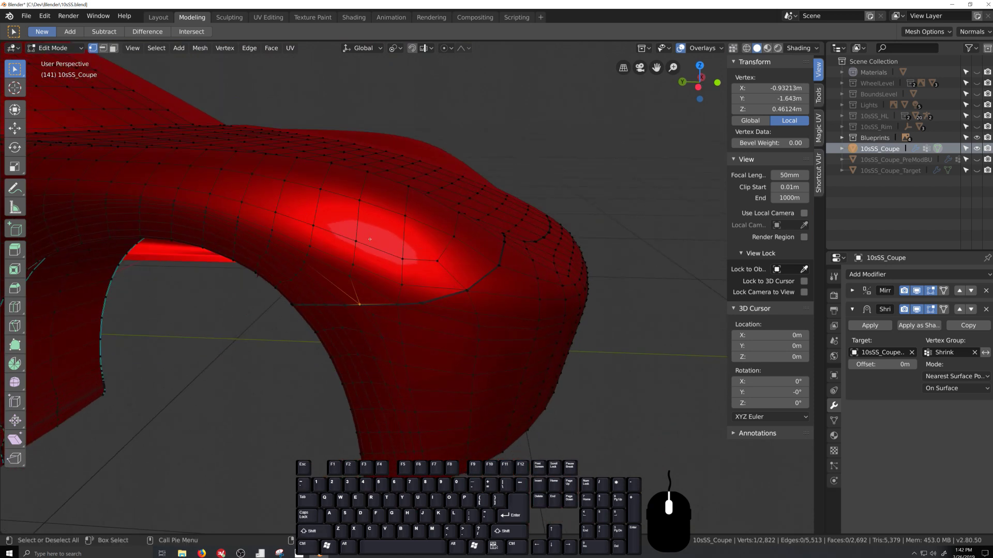
pyautogui.press('`')
pyautogui.keyDown('alt'); pyautogui.click(357, 245); pyautogui.keyUp('alt')
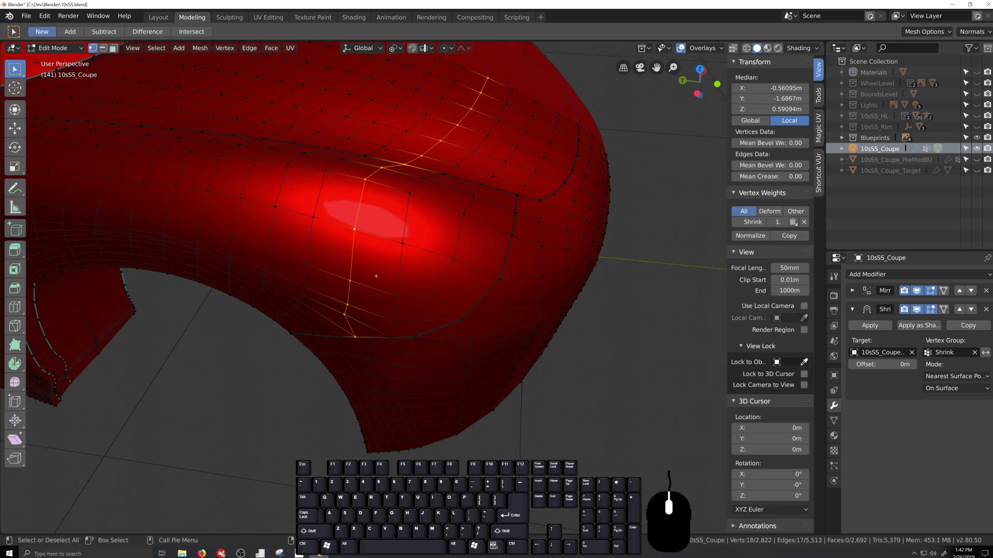
pyautogui.press('`')
pyautogui.moveTo(382, 260); pyautogui.dragTo(383, 248, button='middle')
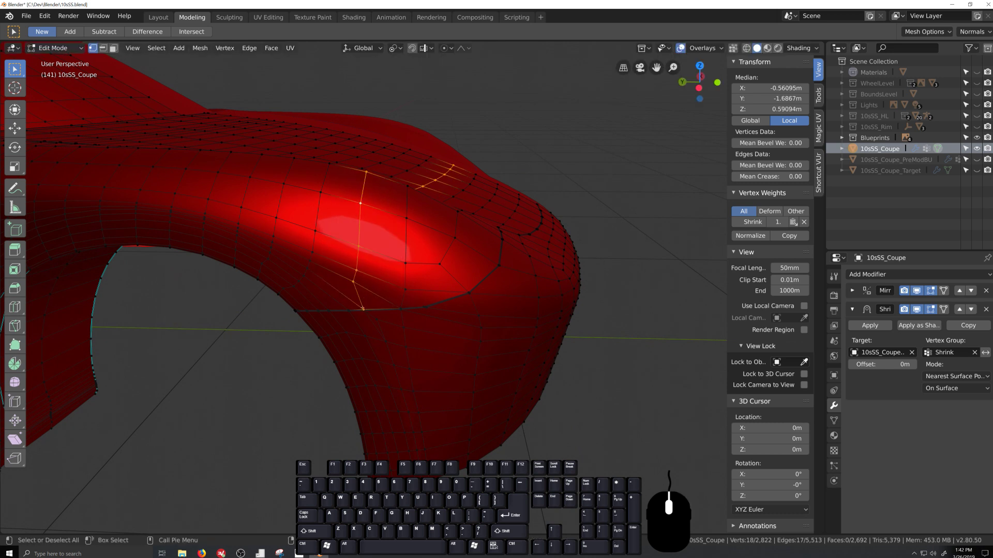
pyautogui.press('shift')
pyautogui.keyDown('ctrl'); pyautogui.click(362, 310); pyautogui.keyUp('ctrl')
pyautogui.scroll(2, 375, 254)
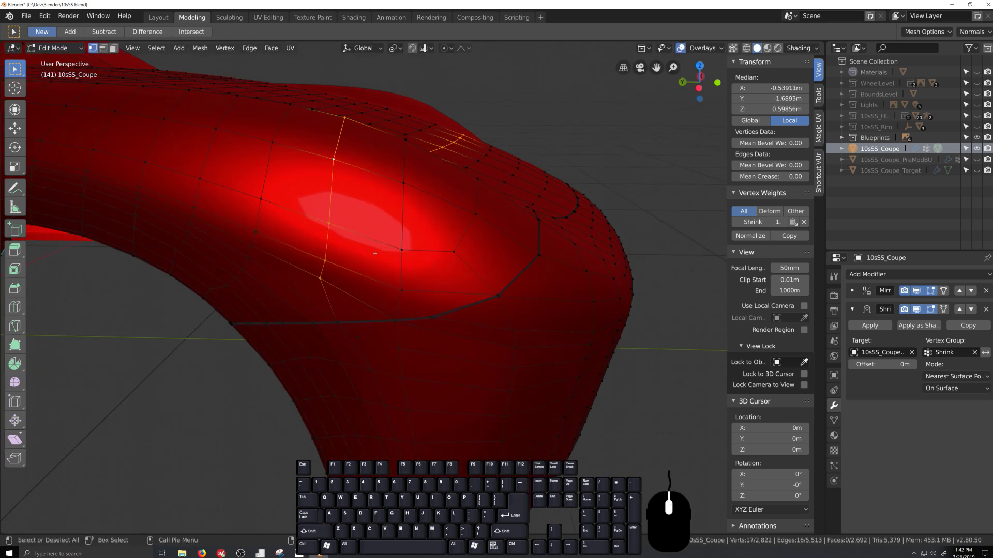
pyautogui.press('g')
pyautogui.press('g')
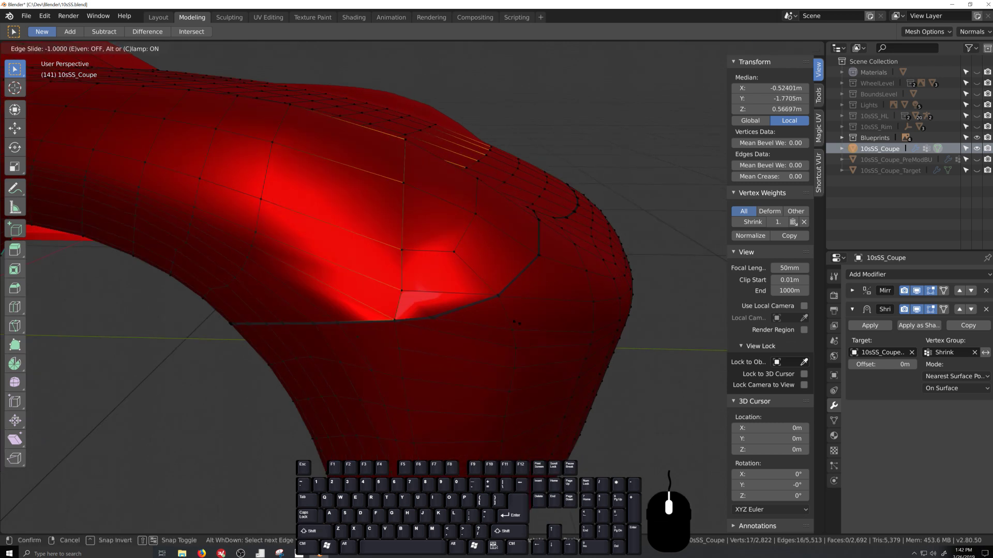
pyautogui.click(495, 357)
pyautogui.moveTo(466, 324); pyautogui.dragTo(477, 310, button='middle')
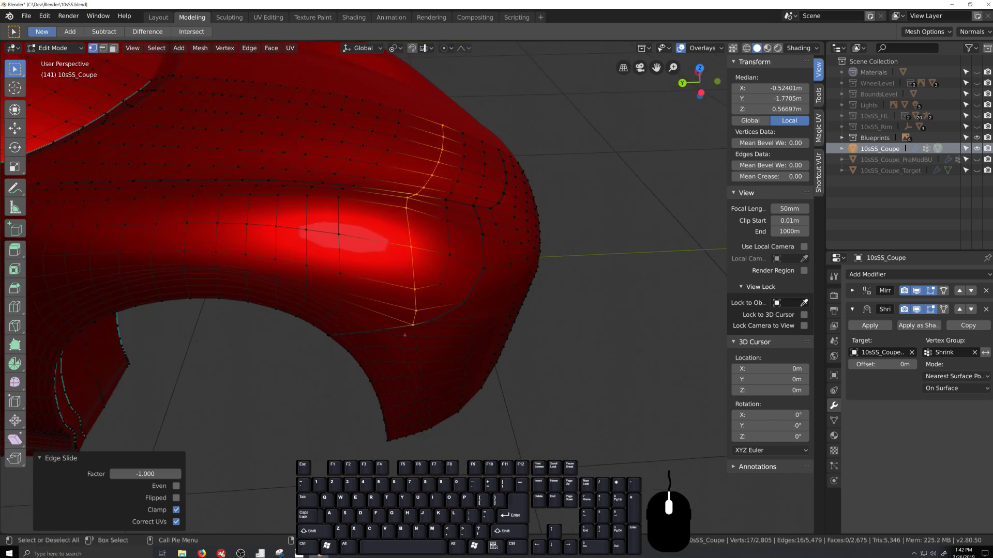
# Select the next fender edge loop rearward, from the body's centre line to the wheel arch, and edge slide it by -0.037.
pyautogui.click(396, 115)
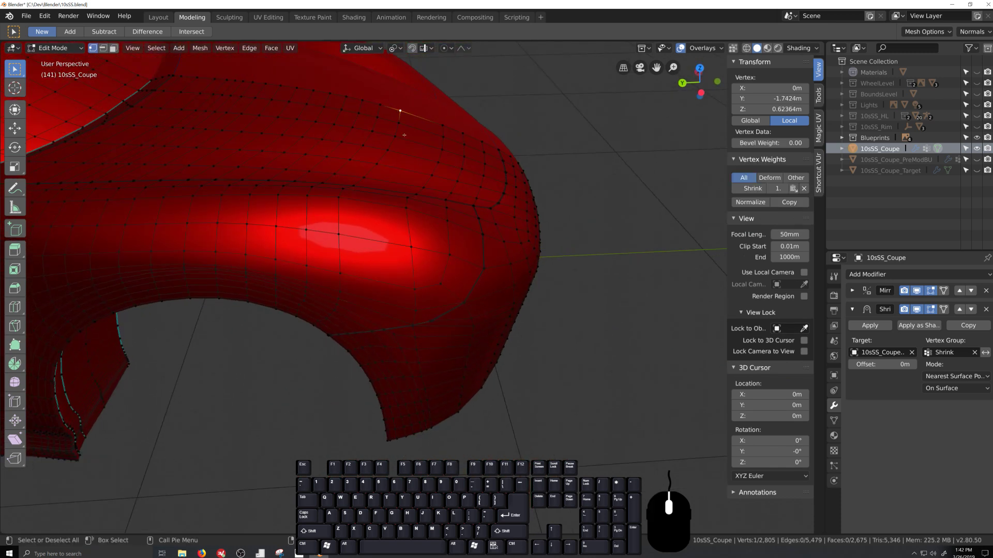
pyautogui.keyDown('ctrl'); pyautogui.keyDown('shift'); pyautogui.click(335, 316); pyautogui.keyUp('shift'); pyautogui.keyUp('ctrl')
pyautogui.press('g')
pyautogui.press('g')
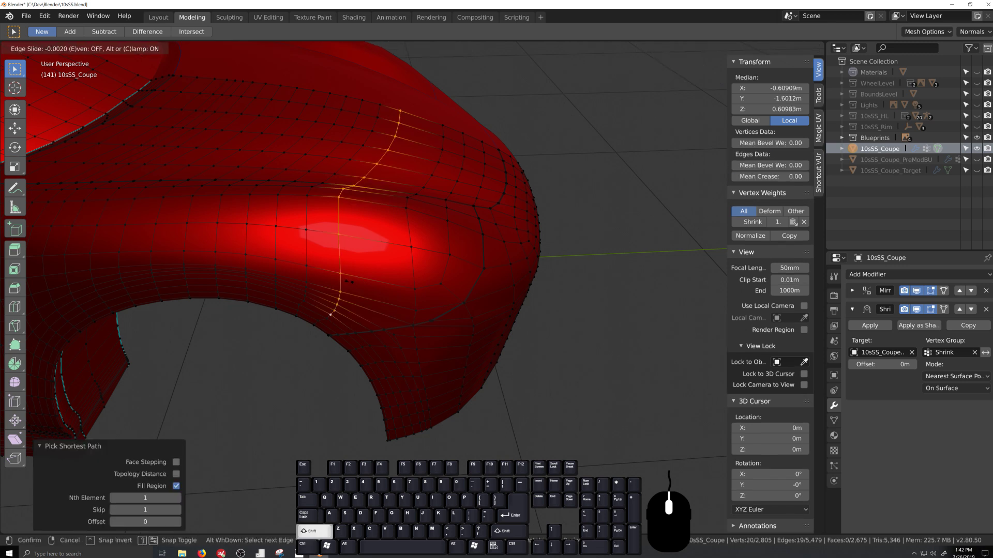
pyautogui.click(364, 290)
# Taper that loop's shift in three rounds: deselect its lowest vertex, then edge slide the rest slightly towards the bumper, starting with 0.022.
pyautogui.keyDown('shift'); pyautogui.click(334, 316); pyautogui.keyUp('shift')
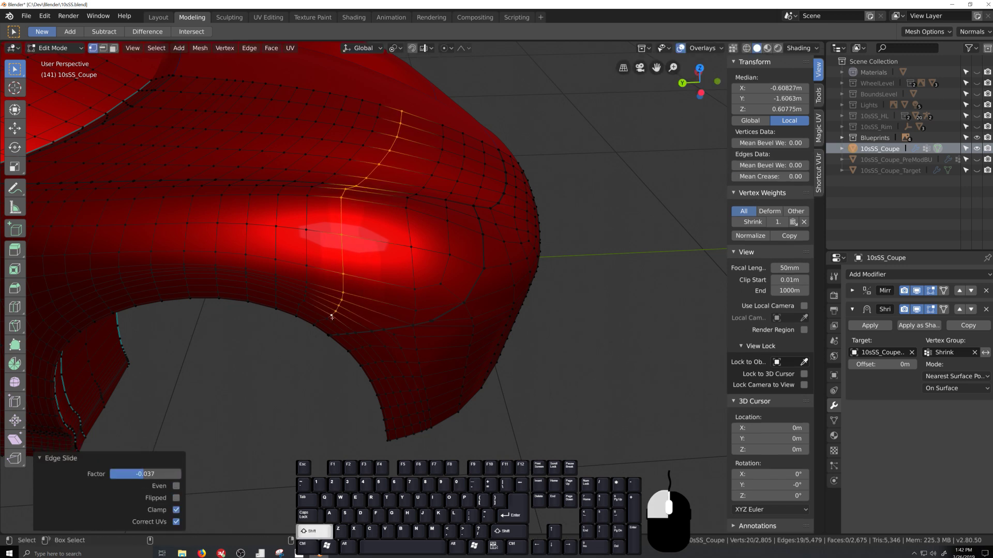
pyautogui.press('g')
pyautogui.press('g')
pyautogui.click(362, 290)
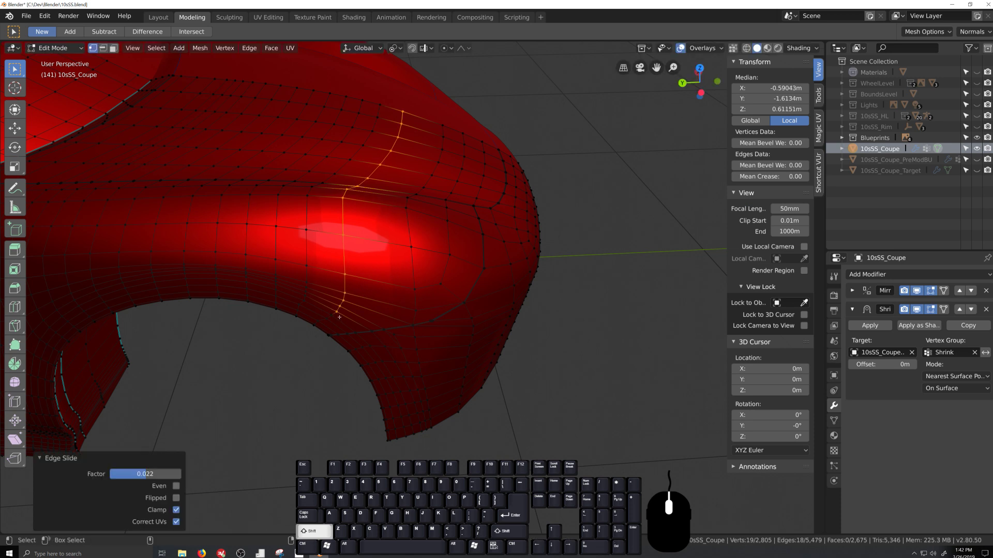
pyautogui.keyDown('shift'); pyautogui.click(338, 312); pyautogui.keyUp('shift')
pyautogui.press('g')
pyautogui.press('g')
pyautogui.click(362, 289)
pyautogui.keyDown('shift'); pyautogui.click(340, 308); pyautogui.keyUp('shift')
pyautogui.press('g')
pyautogui.press('g')
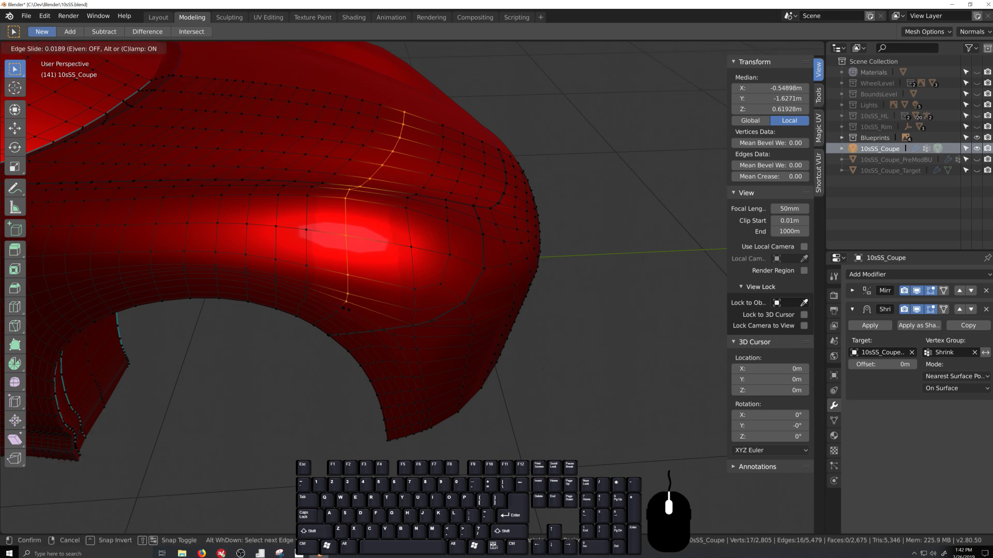
pyautogui.click(362, 289)
# Deselect the loop's lowest vertex up the fender side three more times, edge sliding the rest each time and ending with 0.074.
pyautogui.keyDown('shift'); pyautogui.click(343, 304); pyautogui.keyUp('shift')
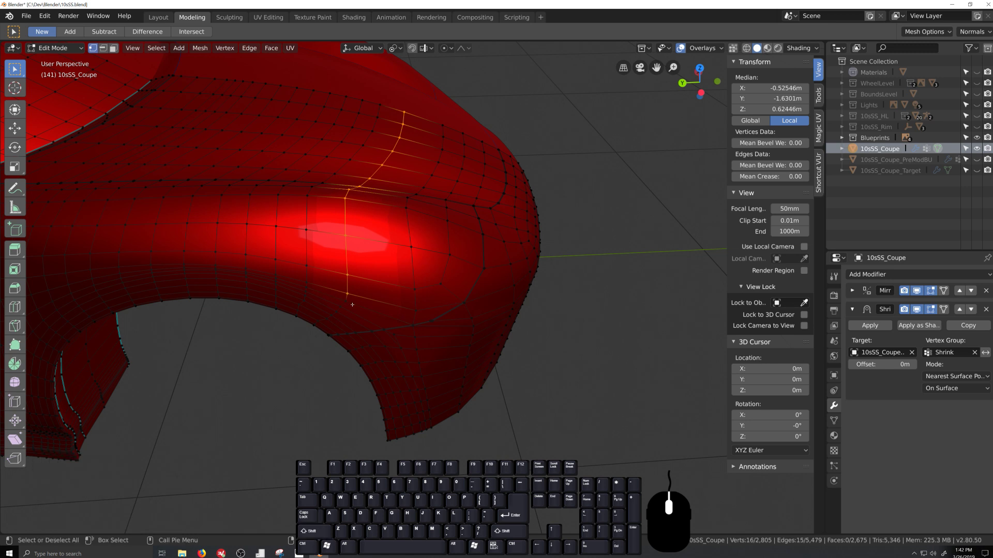
pyautogui.press('g')
pyautogui.press('g')
pyautogui.keyDown('shift'); pyautogui.click(364, 309); pyautogui.keyUp('shift')
pyautogui.keyDown('shift'); pyautogui.click(351, 295); pyautogui.keyUp('shift')
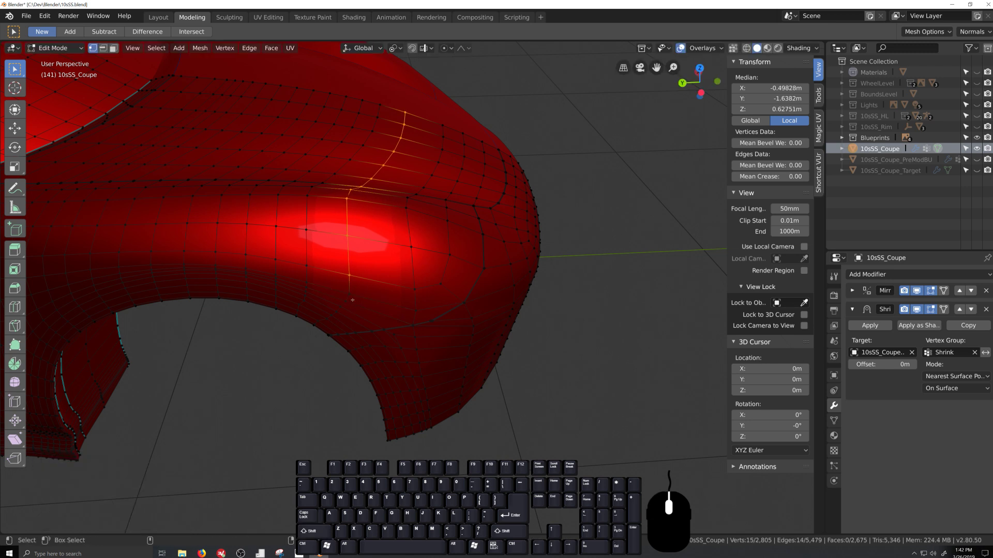
pyautogui.press('g')
pyautogui.press('g')
pyautogui.click(365, 304)
pyautogui.keyDown('shift'); pyautogui.click(357, 282); pyautogui.keyUp('shift')
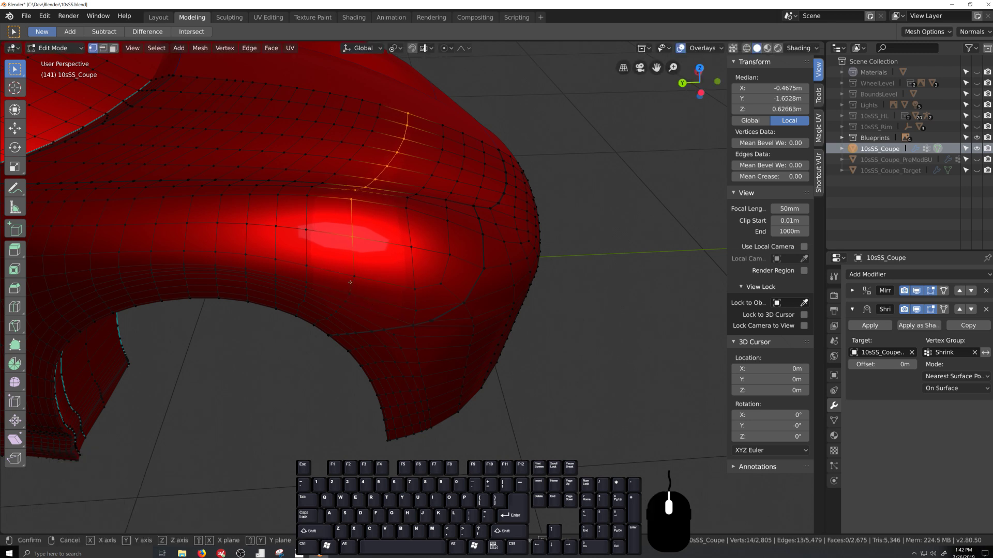
pyautogui.press('g')
pyautogui.press('g')
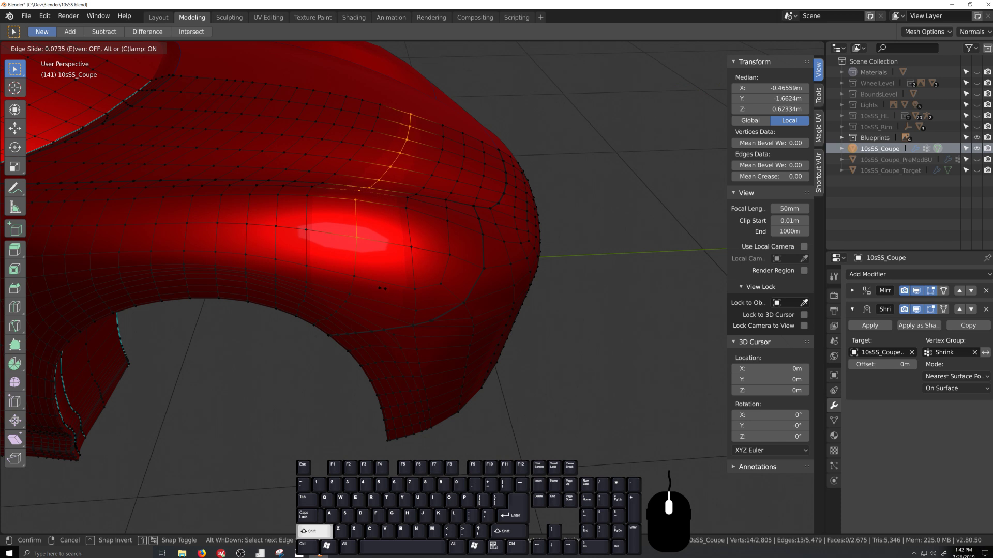
pyautogui.click(354, 317)
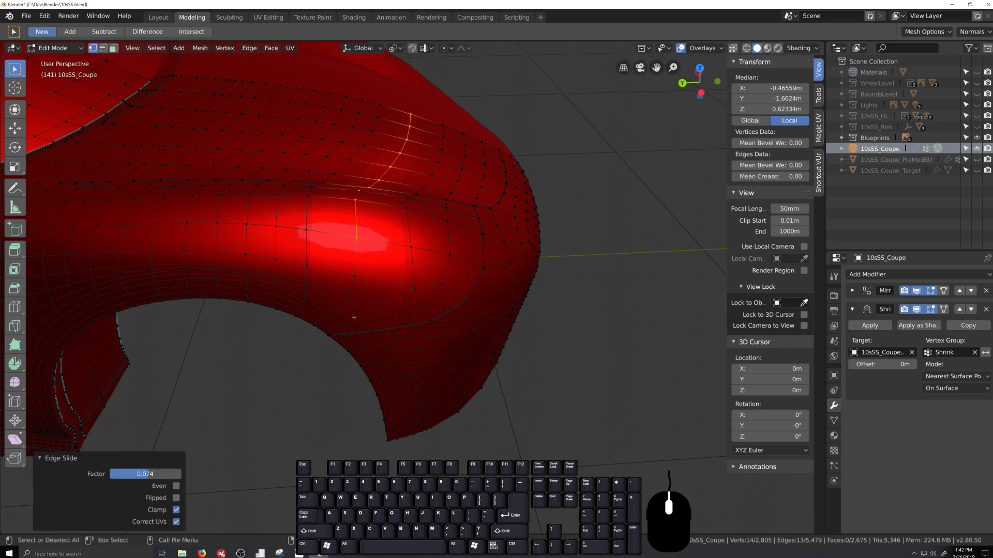
# Select the following loop rearward from the wheel arch to the centre line and edge slide it by about -0.068.
pyautogui.click(305, 302)
pyautogui.keyDown('ctrl'); pyautogui.click(380, 105); pyautogui.keyUp('ctrl')
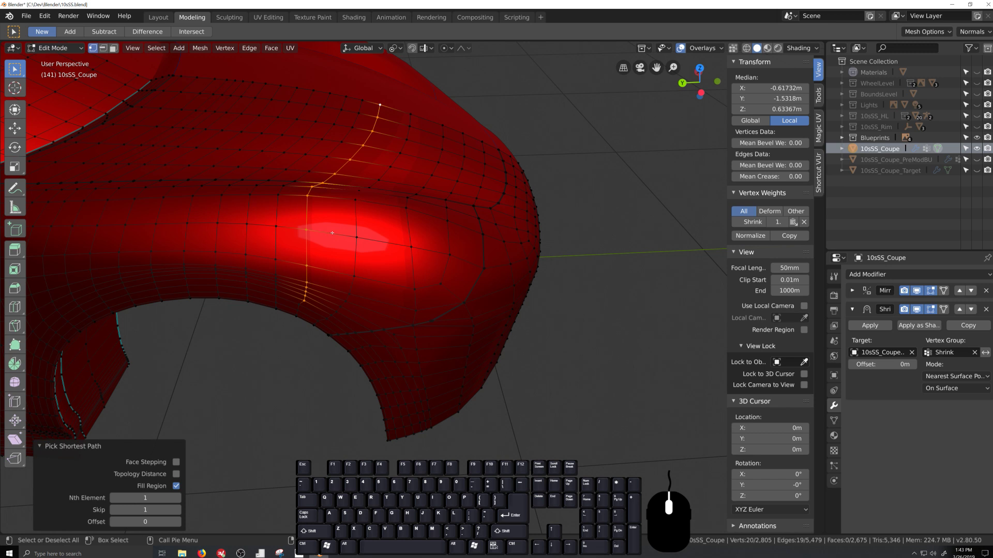
pyautogui.press('g')
pyautogui.press('g')
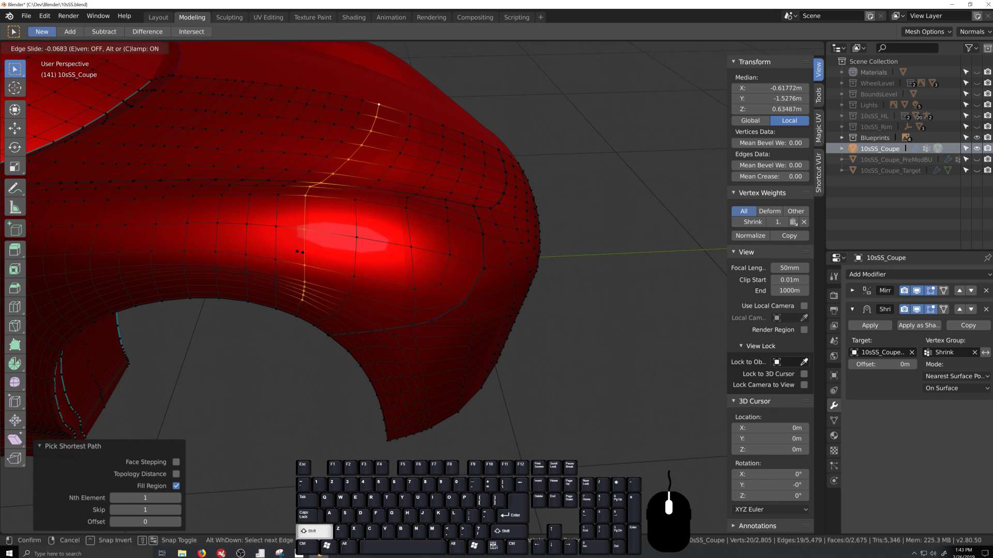
pyautogui.click(298, 251)
# Space out this second loop near the wheel arch with three slight edge slides, dropping its lowest vertex from the selection before each.
pyautogui.press('g')
pyautogui.press('g')
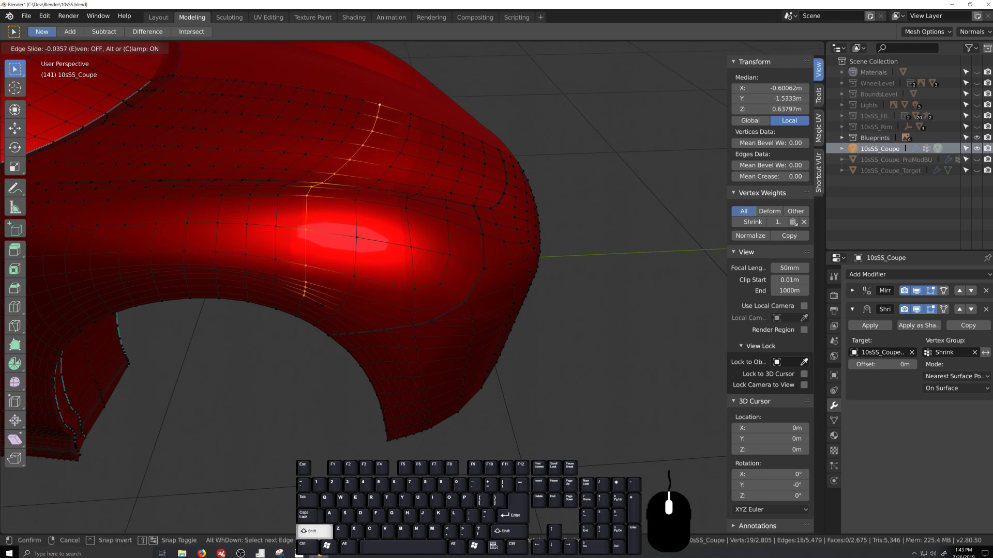
pyautogui.click(303, 251)
pyautogui.press('g')
pyautogui.press('g')
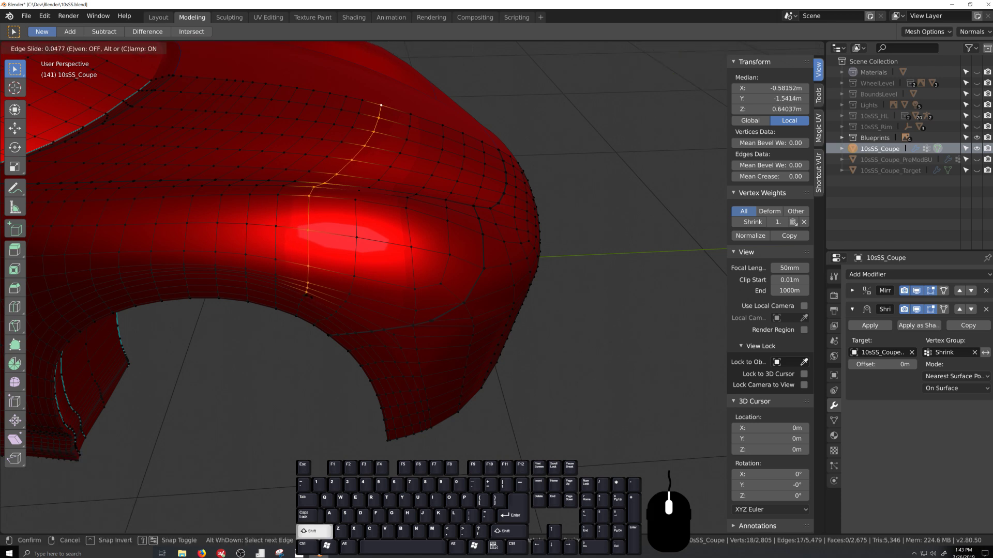
pyautogui.click(309, 254)
pyautogui.press('g')
pyautogui.press('g')
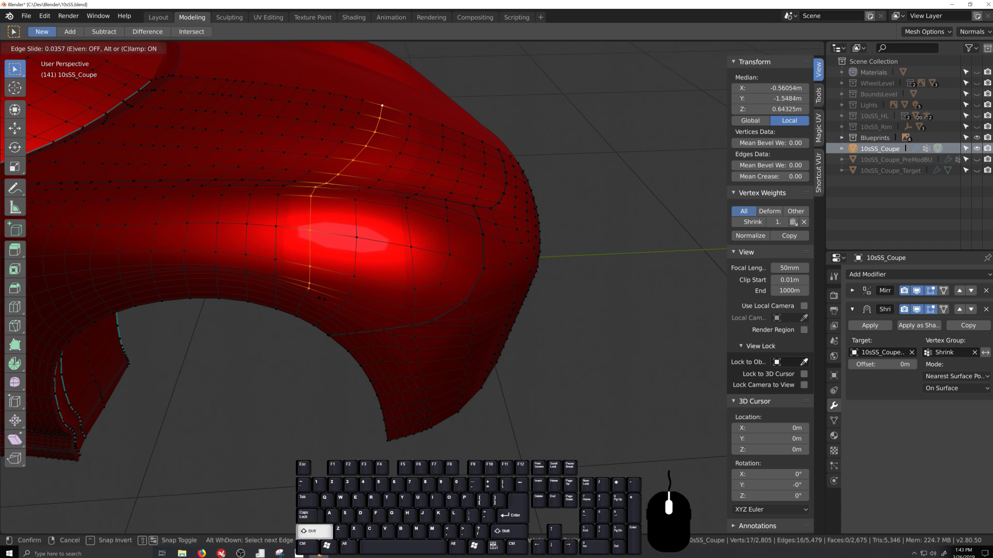
pyautogui.click(318, 298)
# Continue up the fender side with three more edge slides of the second loop, dropping the lowest vertex each time and ending at about 0.071.
pyautogui.press('g')
pyautogui.press('g')
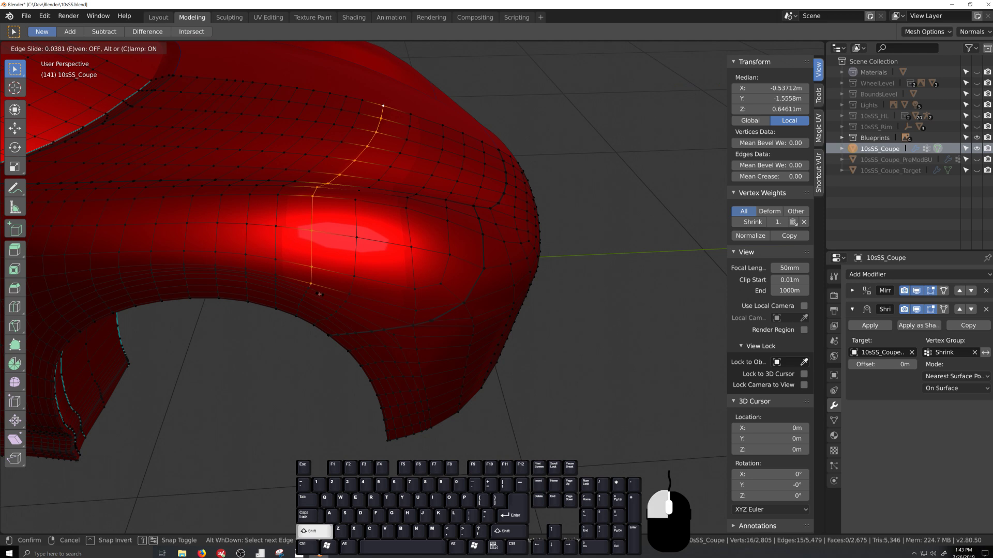
pyautogui.click(320, 294)
pyautogui.press('g')
pyautogui.press('g')
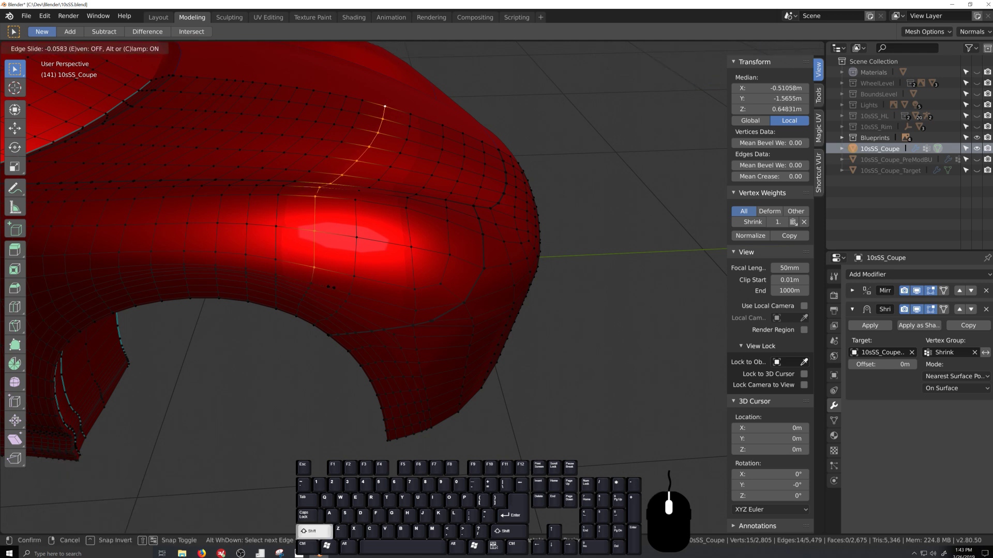
pyautogui.click(332, 287)
pyautogui.press('g')
pyautogui.press('g')
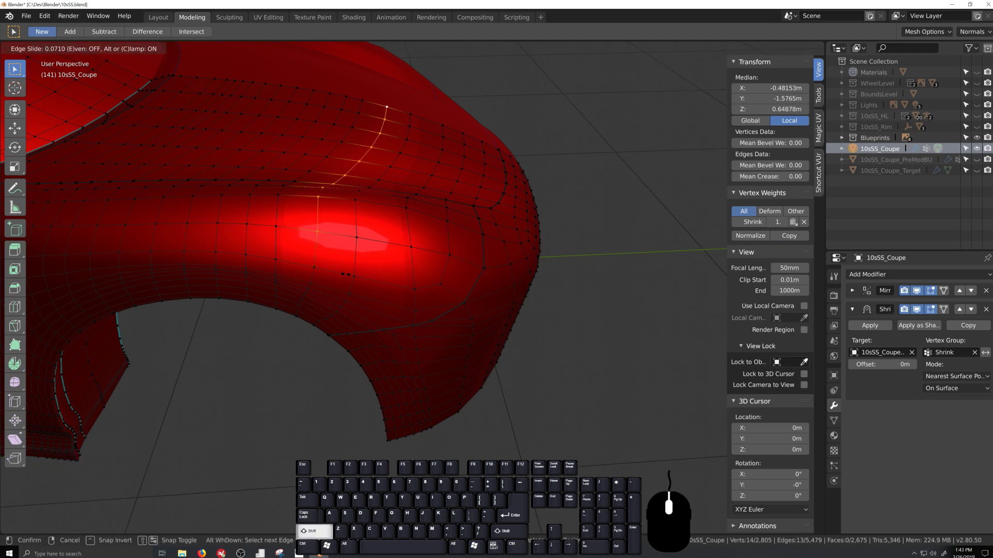
pyautogui.click(435, 255)
# Select the mid-fender vertex and the centre-line vertex of the loop nearest the bumper.
pyautogui.click(412, 247)
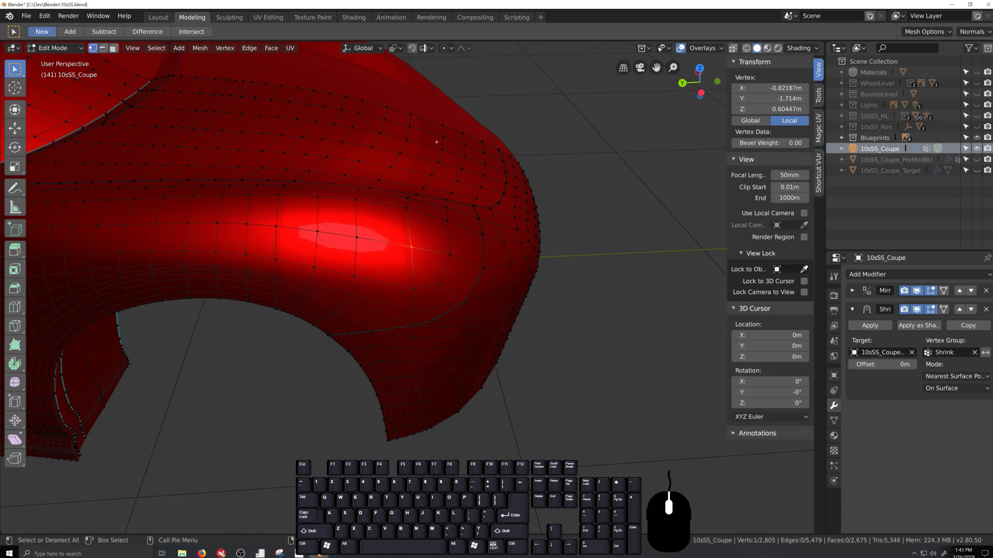
pyautogui.keyDown('shift'); pyautogui.click(443, 125); pyautogui.keyUp('shift')
pyautogui.press('g')
pyautogui.press('g')
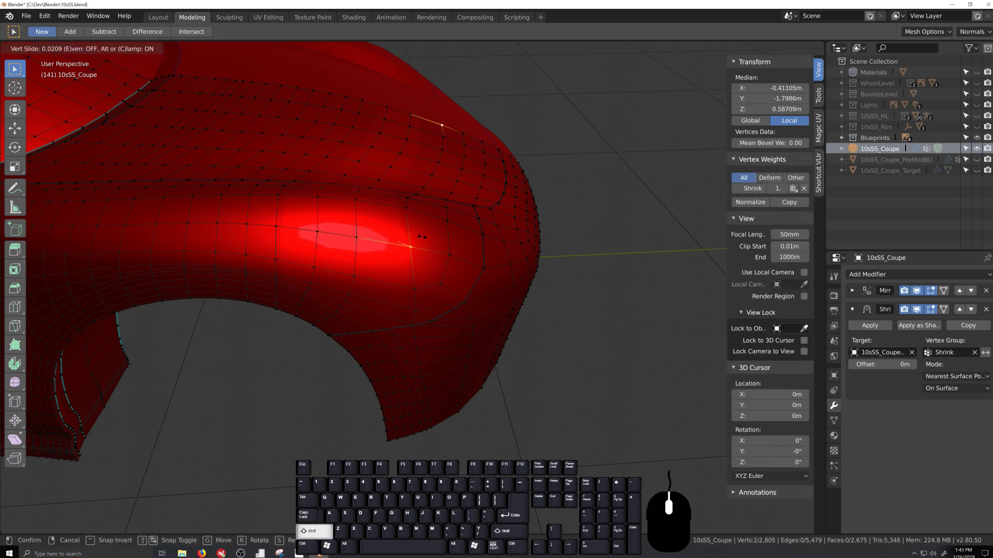
pyautogui.rightClick(410, 253)
# Select the shortest path between the loop's centre-line and mid-fender vertices and edge slide it rearward by about 0.064.
pyautogui.keyDown('ctrl'); pyautogui.keyDown('shift'); pyautogui.click(410, 253); pyautogui.keyUp('shift'); pyautogui.keyUp('ctrl')
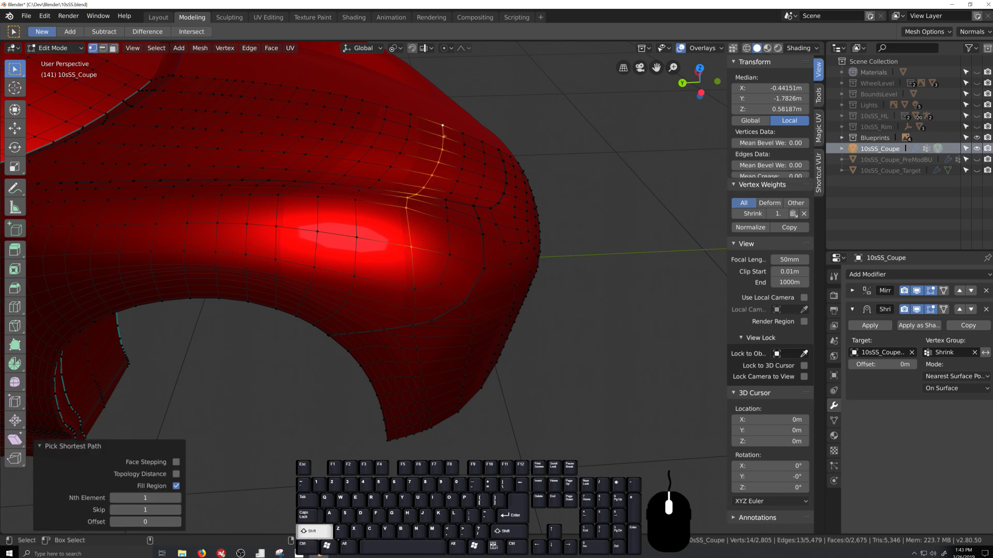
pyautogui.press('g')
pyautogui.press('g')
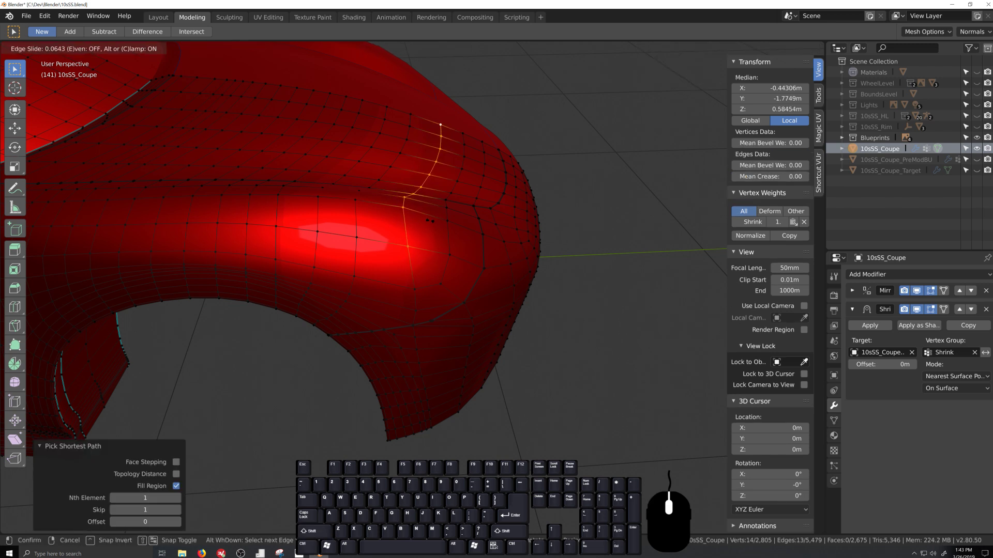
pyautogui.click(424, 260)
# Deselect the path's lowest vertex and edge slide the rest by about 0.052, then drop one more vertex and slide by 0.037.
pyautogui.press('g')
pyautogui.press('g')
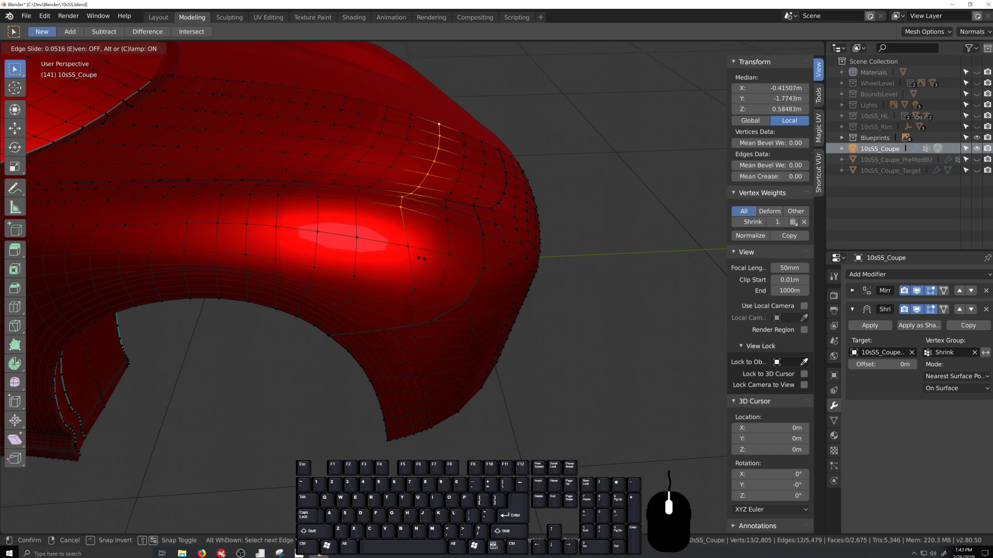
pyautogui.click(421, 259)
pyautogui.keyDown('shift'); pyautogui.click(401, 209); pyautogui.keyUp('shift')
pyautogui.press('g')
pyautogui.press('g')
pyautogui.click(425, 267)
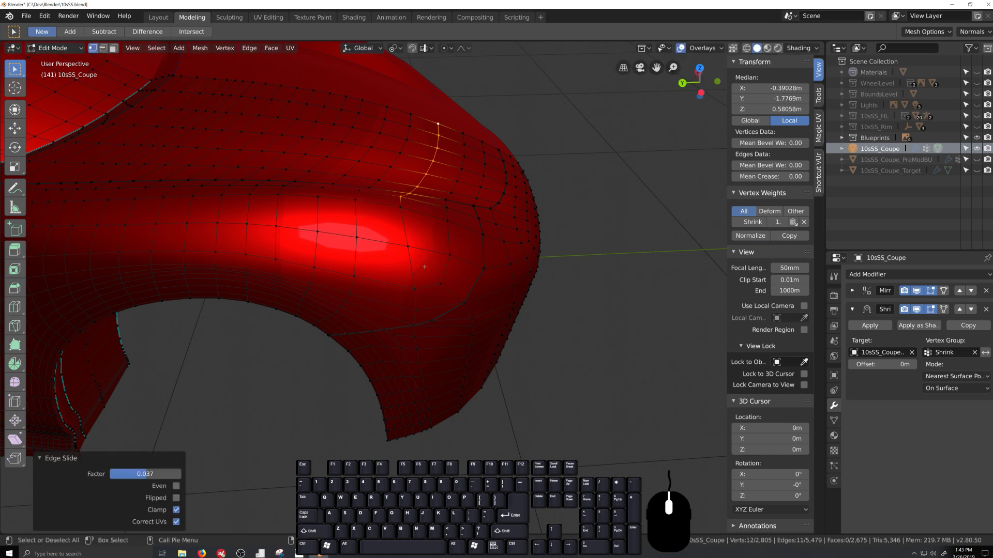
# Examine the front fender's shading in Object Mode from several angles, then return to Edit Mode.
pyautogui.scroll(-4, 425, 267)
pyautogui.press('`')
pyautogui.press('Tab')
pyautogui.press('`')
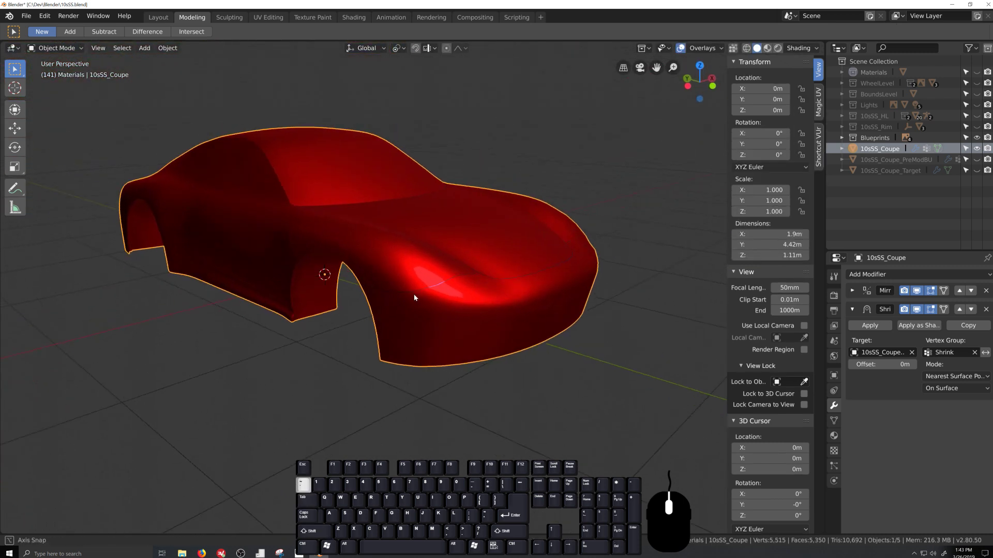
pyautogui.moveTo(414, 298); pyautogui.dragTo(481, 341, button='middle')
pyautogui.press('Tab')
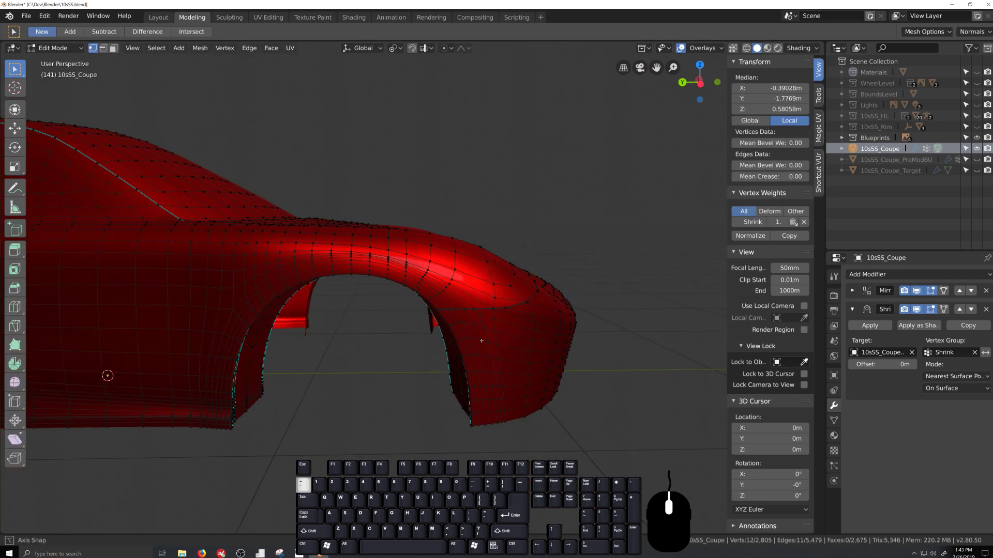
# Select the vertex just below the strip near the wheel arch and vertex slide it forward to merge with its neighbour.
pyautogui.scroll(8, 481, 341)
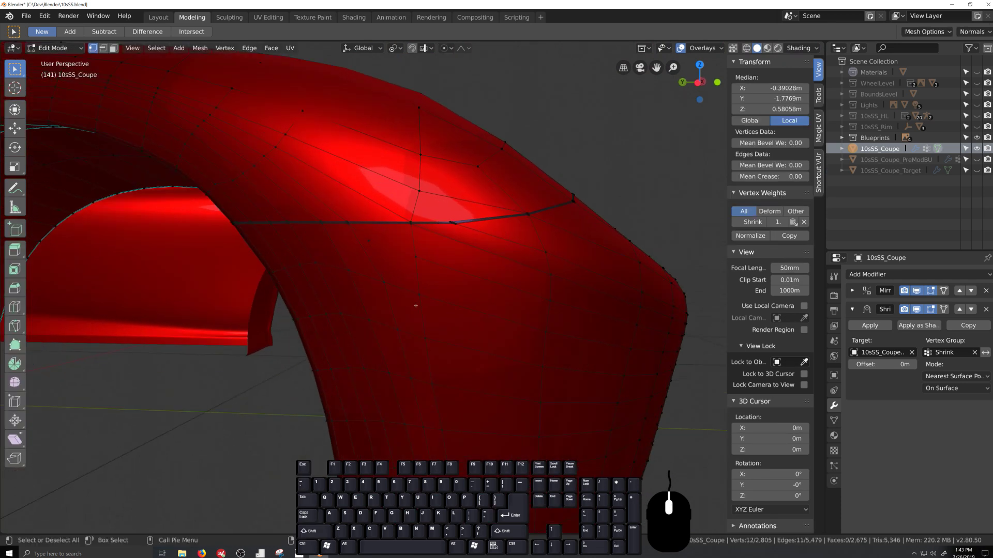
pyautogui.moveTo(415, 305); pyautogui.dragTo(421, 305, button='middle')
pyautogui.moveTo(446, 261); pyautogui.dragTo(379, 264, button='middle')
pyautogui.click(311, 248)
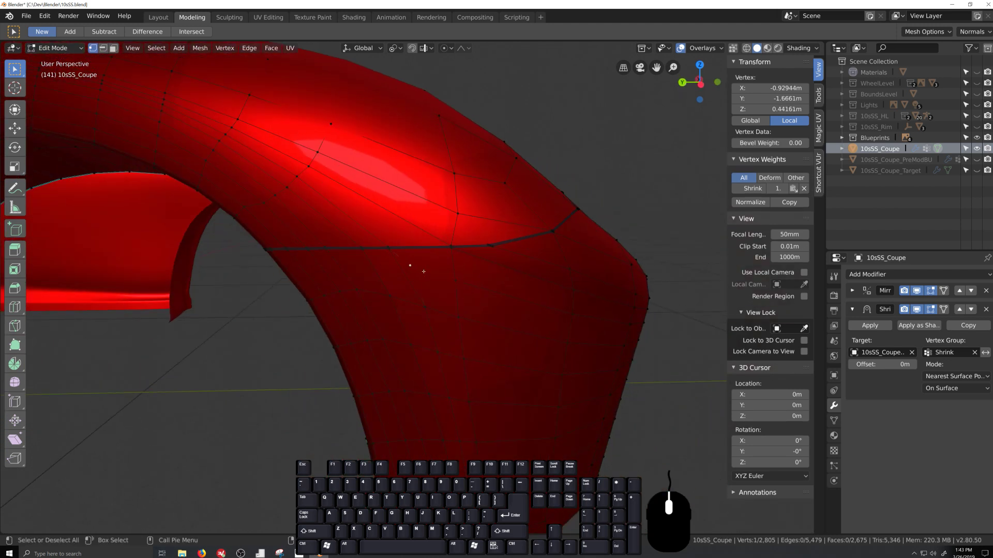
pyautogui.press('g')
pyautogui.press('g')
pyautogui.click(400, 255)
pyautogui.click(458, 279)
pyautogui.moveTo(457, 279); pyautogui.dragTo(505, 313, button='middle')
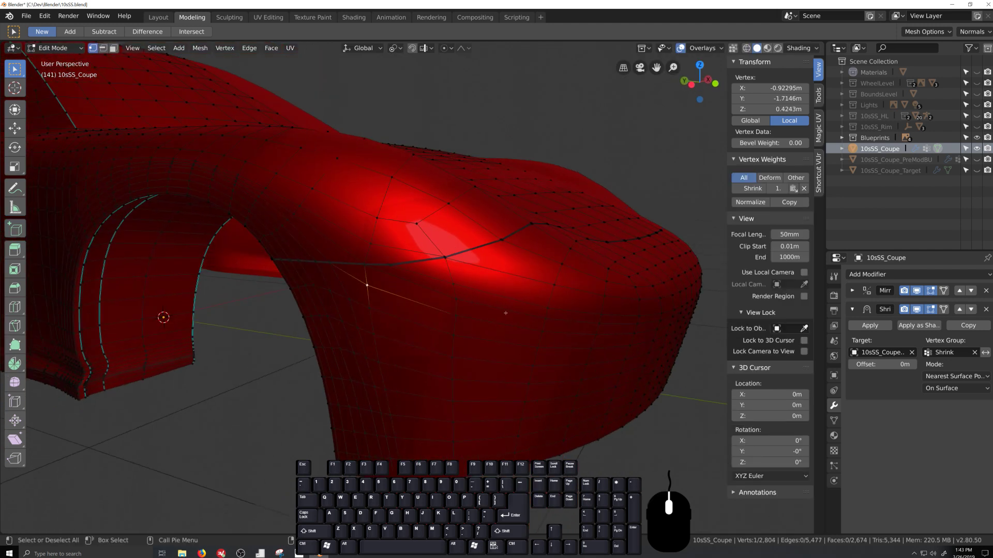
# Select the upper bumper edge loop from the centre line to its vertex near the wheel arch and edge slide it up by -1.000 to merge.
pyautogui.moveTo(566, 344); pyautogui.dragTo(412, 313, button='middle')
pyautogui.keyDown('alt'); pyautogui.click(465, 331); pyautogui.keyUp('alt')
pyautogui.keyDown('ctrl'); pyautogui.click(372, 273); pyautogui.keyUp('ctrl')
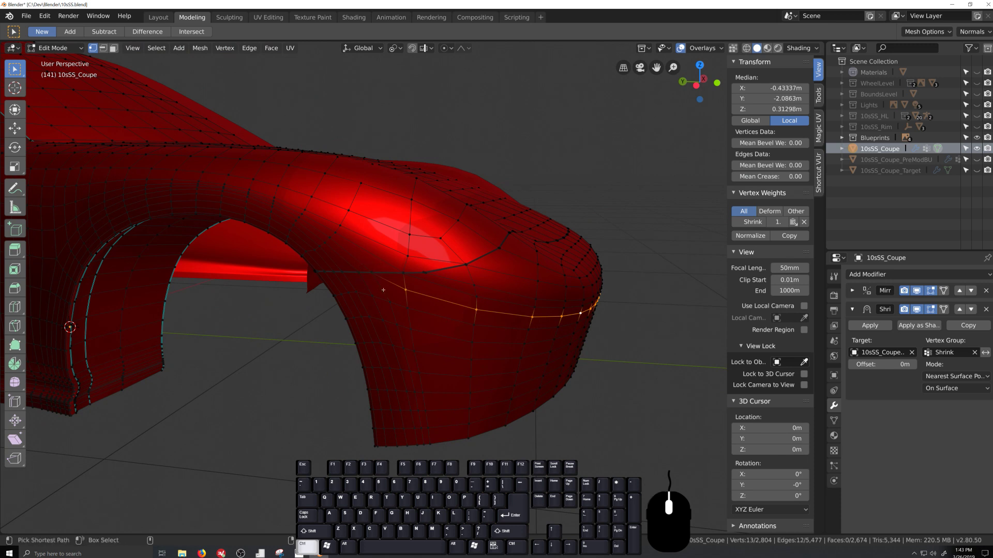
pyautogui.press('g')
pyautogui.press('g')
pyautogui.click(443, 260)
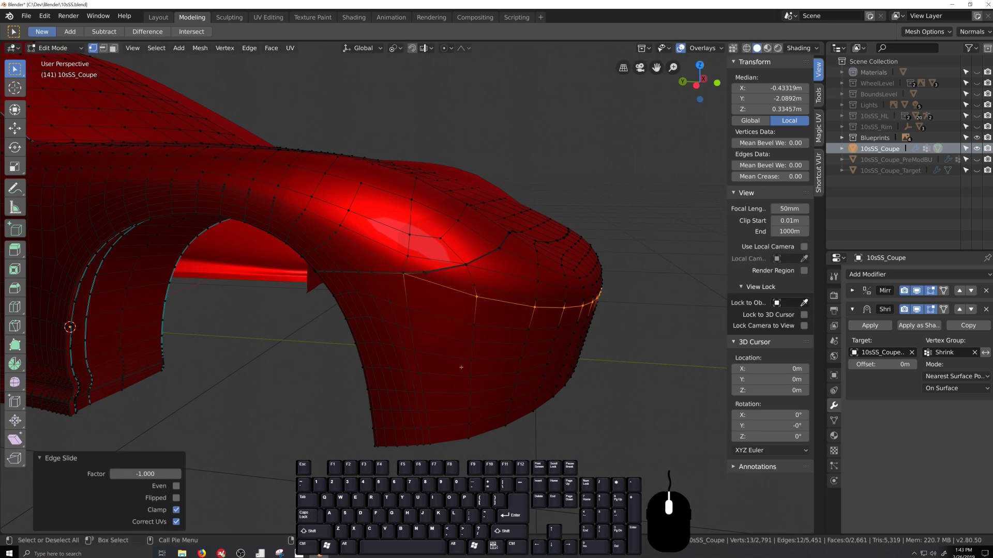
# Deselect the bumper loop's end vertex on the strip near the wheel arch and edge slide the remaining loop down by 0.312.
pyautogui.moveTo(456, 364); pyautogui.dragTo(474, 343, button='middle')
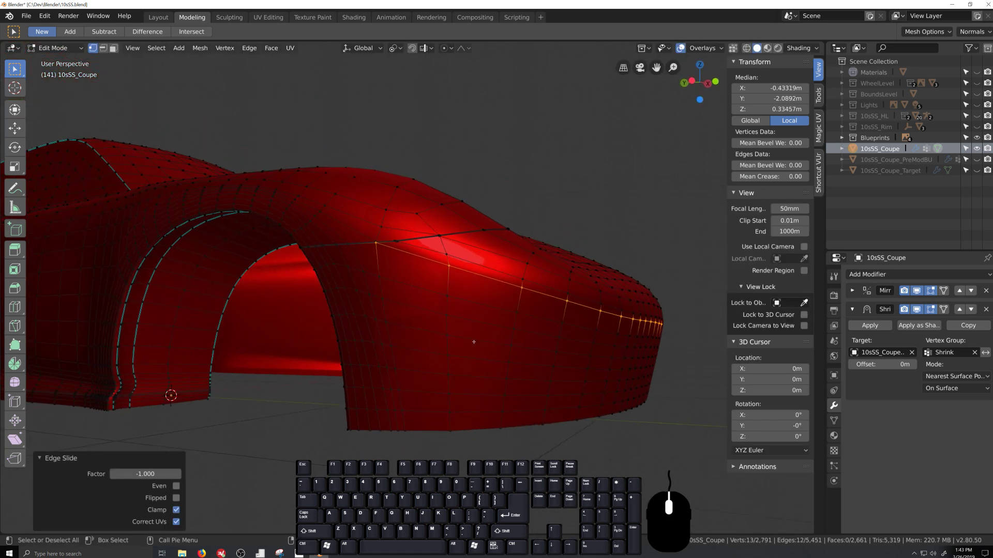
pyautogui.keyDown('ctrl'); pyautogui.click(362, 236); pyautogui.keyUp('ctrl')
pyautogui.press('g')
pyautogui.press('g')
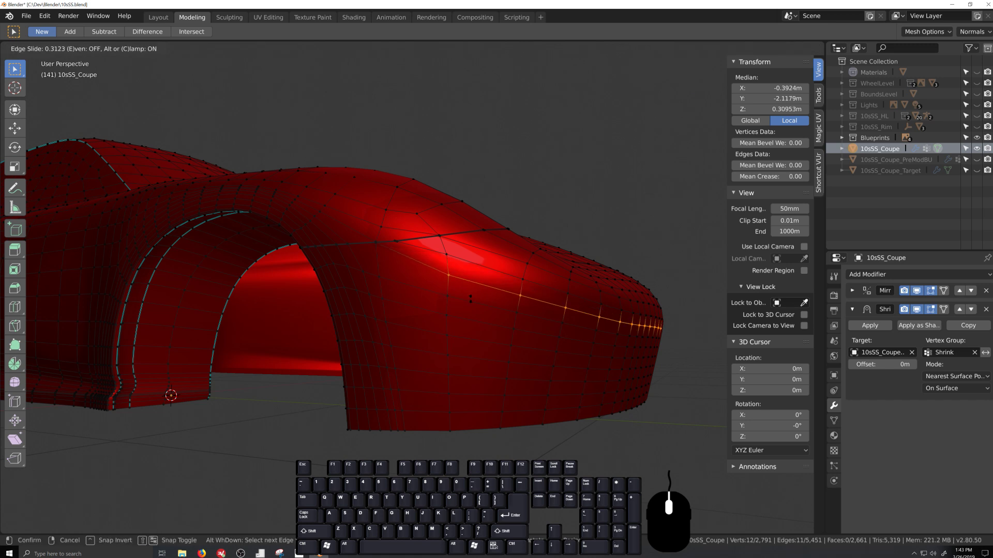
pyautogui.click(471, 299)
pyautogui.moveTo(441, 368); pyautogui.dragTo(461, 378, button='middle')
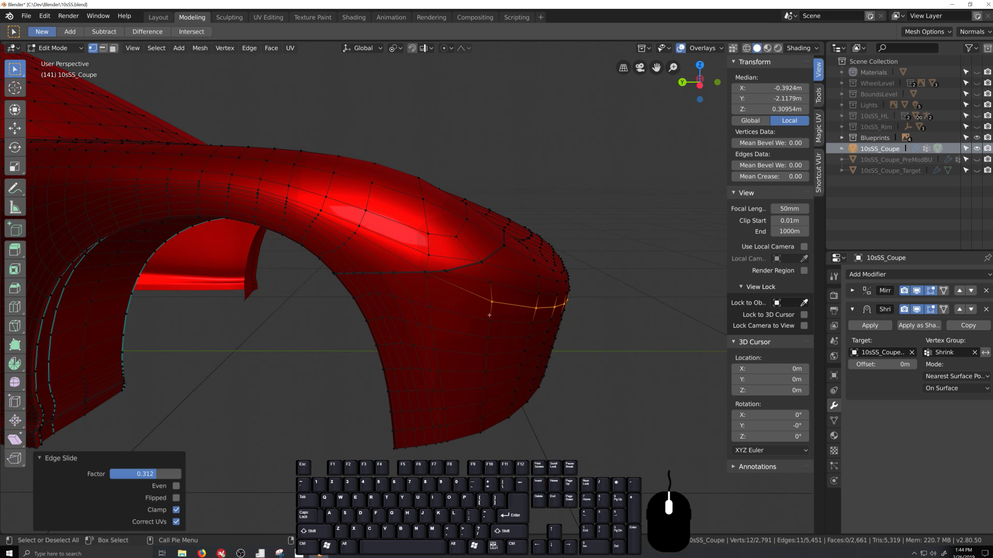
pyautogui.press('`')
pyautogui.hotkey('shift', '`')
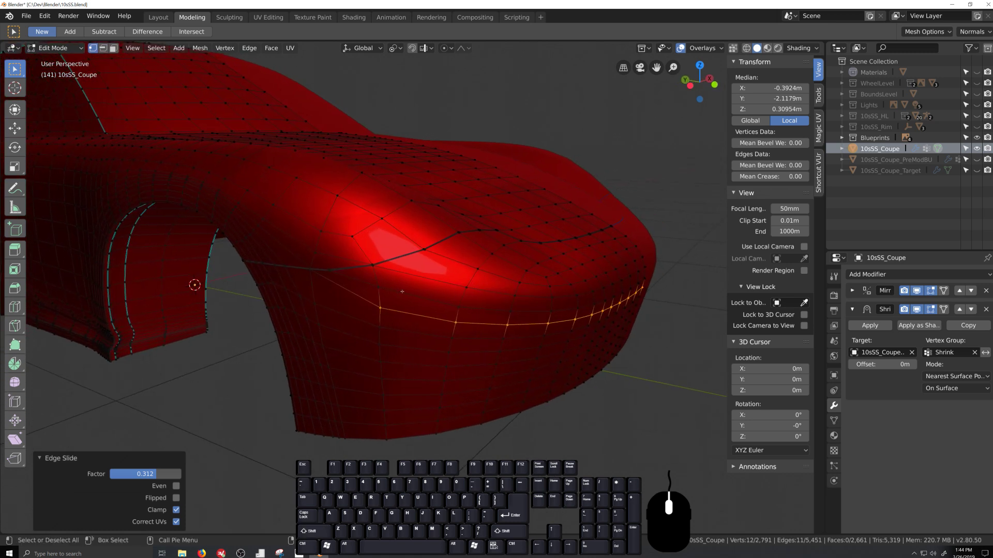
pyautogui.click(379, 282)
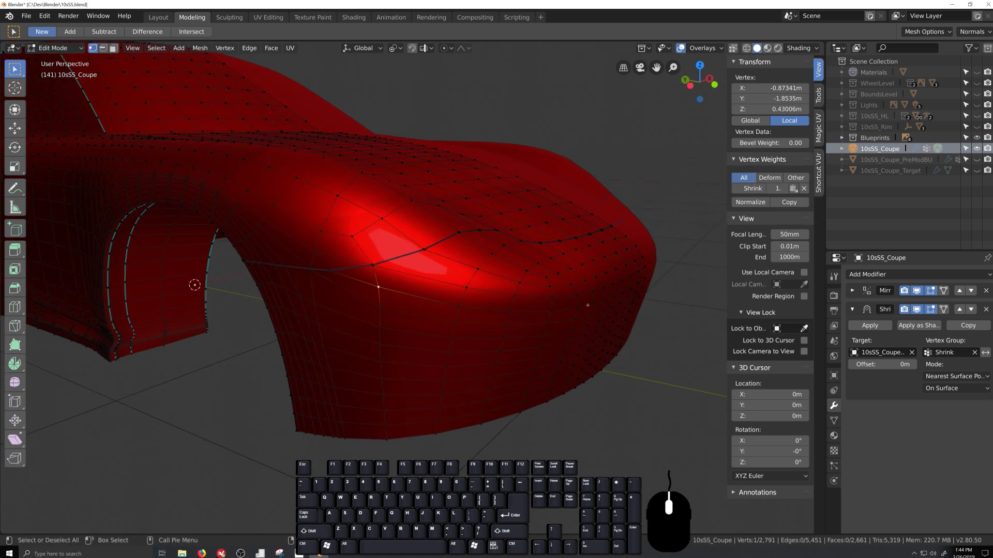
pyautogui.keyDown('ctrl'); pyautogui.click(645, 278); pyautogui.keyUp('ctrl')
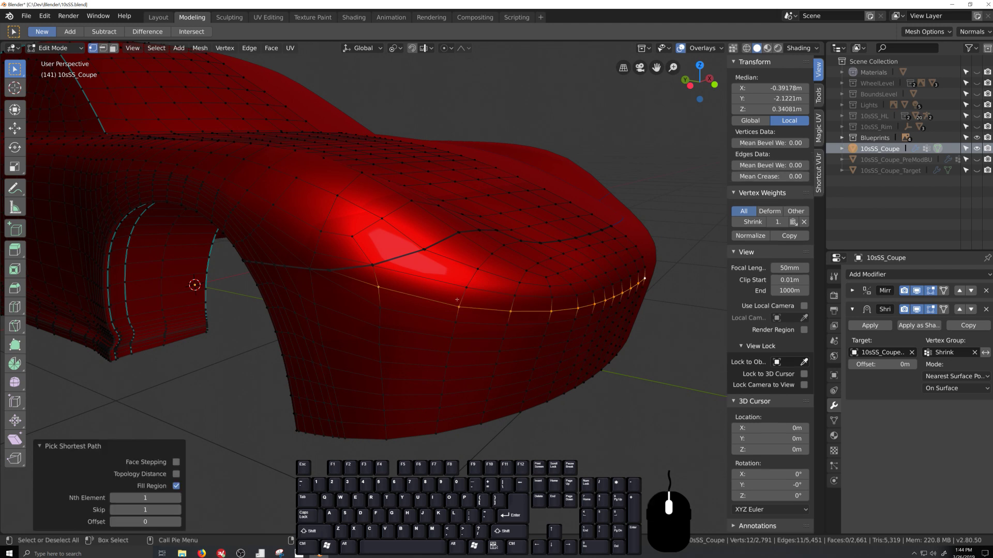
pyautogui.press('g')
pyautogui.press('g')
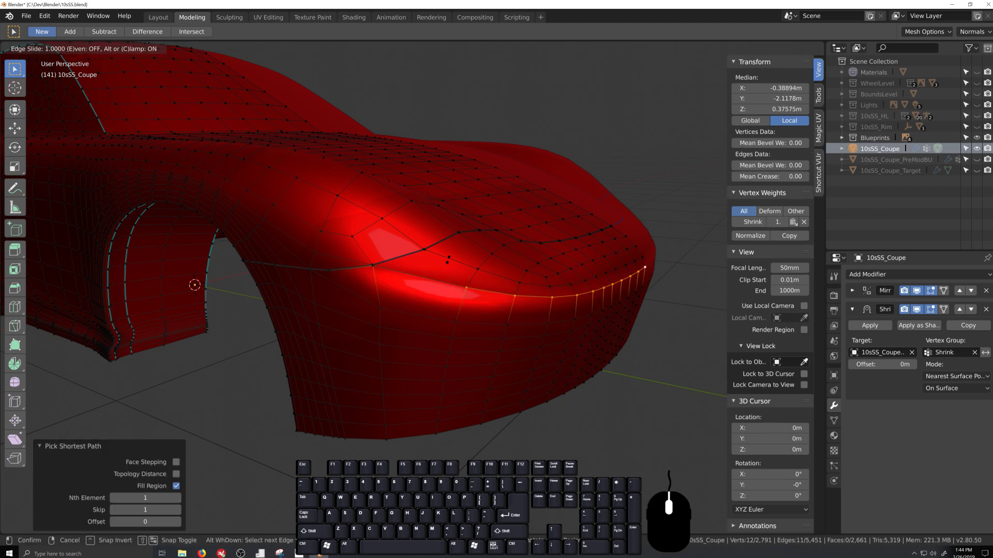
pyautogui.rightClick(448, 260)
pyautogui.press('`')
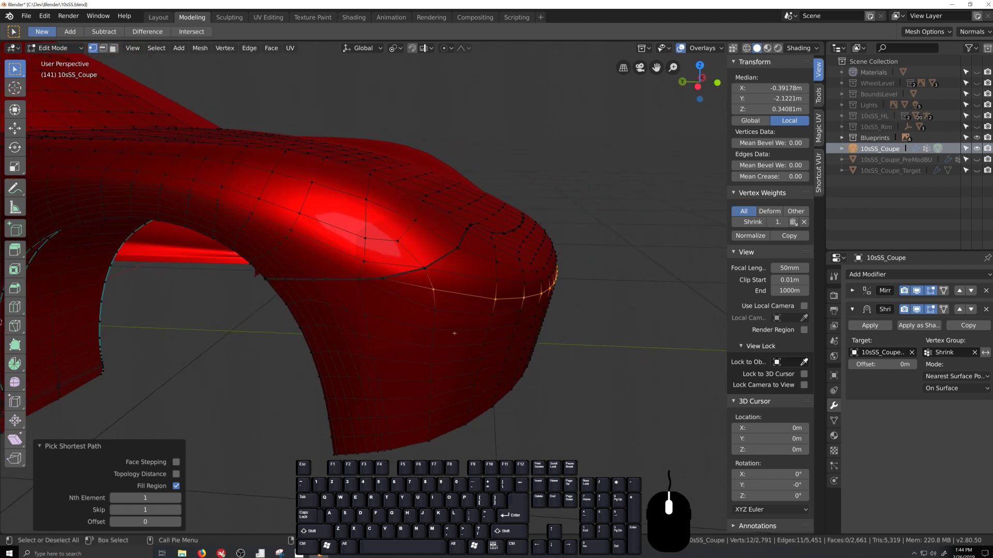
pyautogui.scroll(2, 455, 335)
pyautogui.press('`')
pyautogui.moveTo(456, 323); pyautogui.dragTo(455, 320, button='middle')
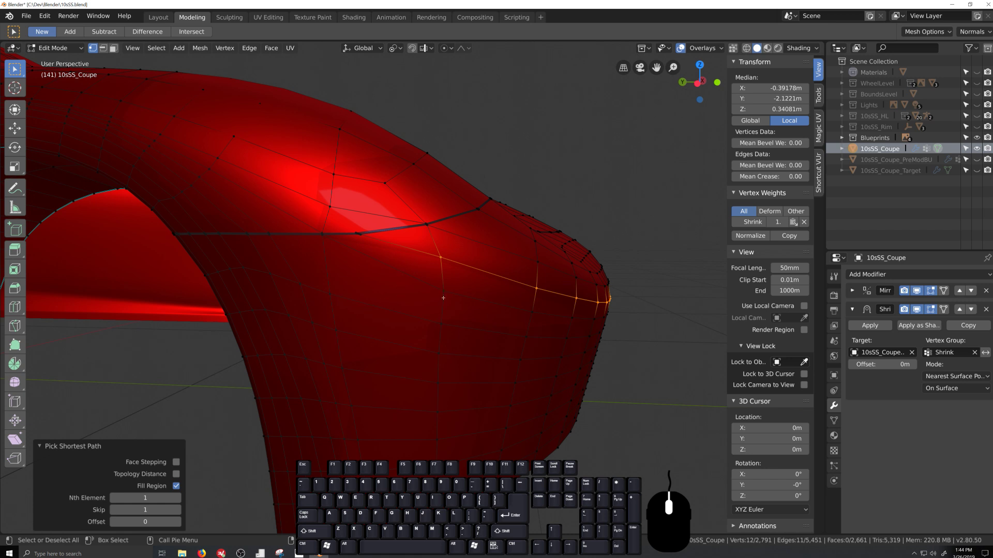
pyautogui.moveTo(443, 298)
pyautogui.mouseDown(button='middle')
pyautogui.moveTo(442, 314)
pyautogui.moveTo(454, 317)
pyautogui.moveTo(438, 315)
pyautogui.mouseUp(button='middle')
pyautogui.scroll(1, 449, 311)
pyautogui.click(376, 278)
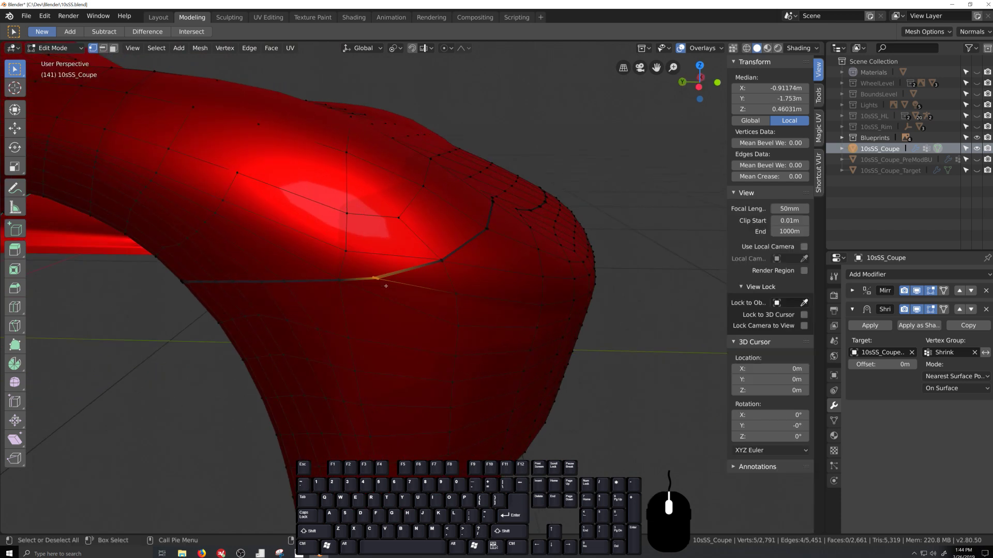
pyautogui.press('g')
pyautogui.press('g')
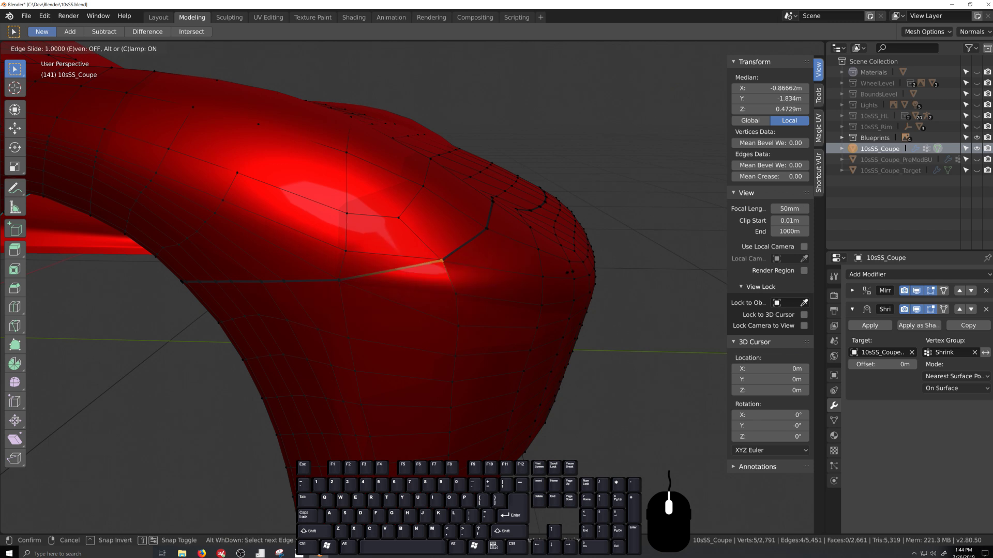
pyautogui.rightClick(439, 298)
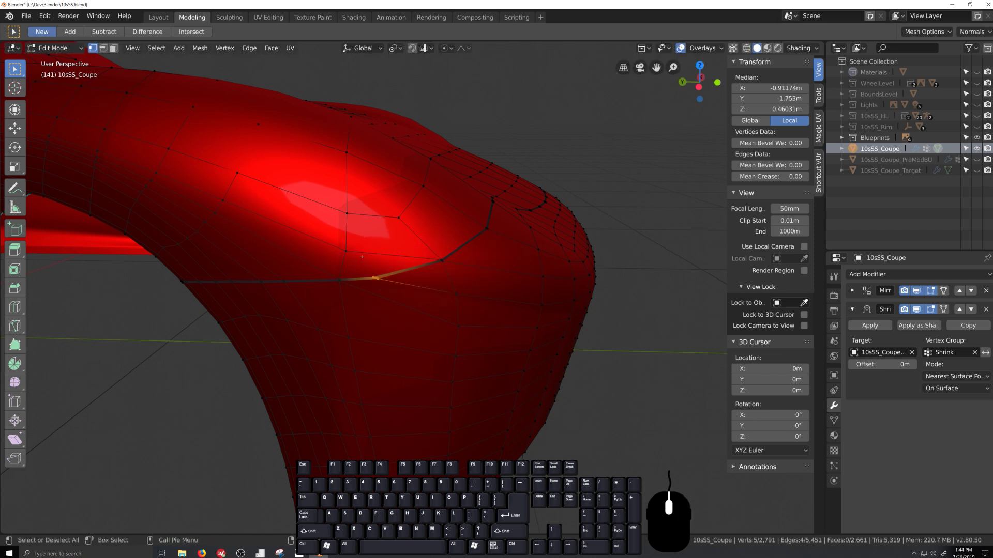
# Examine the fender surface around the strip near the wheel arch, switching between Object Mode and Edit Mode.
pyautogui.moveTo(362, 257); pyautogui.dragTo(381, 268, button='middle')
pyautogui.press('Tab')
pyautogui.press('Tab')
pyautogui.press('Tab')
pyautogui.scroll(-2, 381, 268)
pyautogui.press('Tab')
pyautogui.scroll(2, 450, 289)
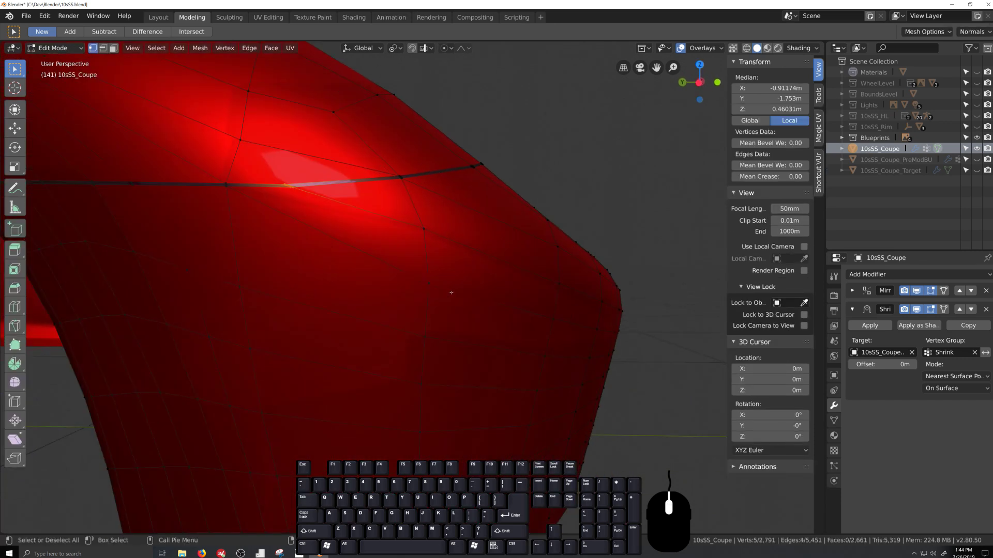
pyautogui.moveTo(451, 292); pyautogui.dragTo(406, 296, button='middle')
pyautogui.moveTo(408, 295)
pyautogui.mouseDown(button='middle')
pyautogui.moveTo(485, 289)
pyautogui.moveTo(397, 301)
pyautogui.mouseUp(button='middle')
pyautogui.scroll(-2, 467, 293)
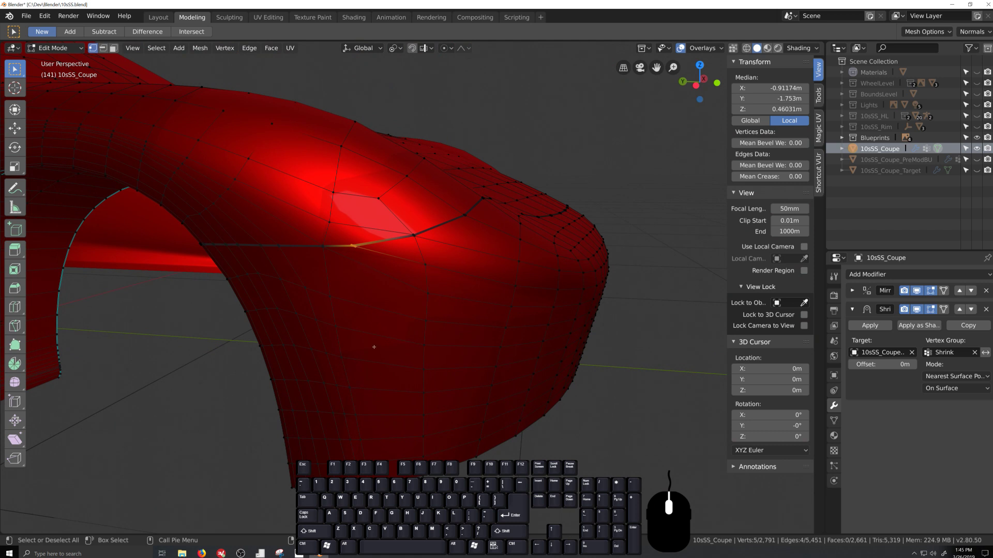
pyautogui.scroll(-2, 505, 301)
pyautogui.moveTo(505, 302); pyautogui.dragTo(460, 306, button='middle')
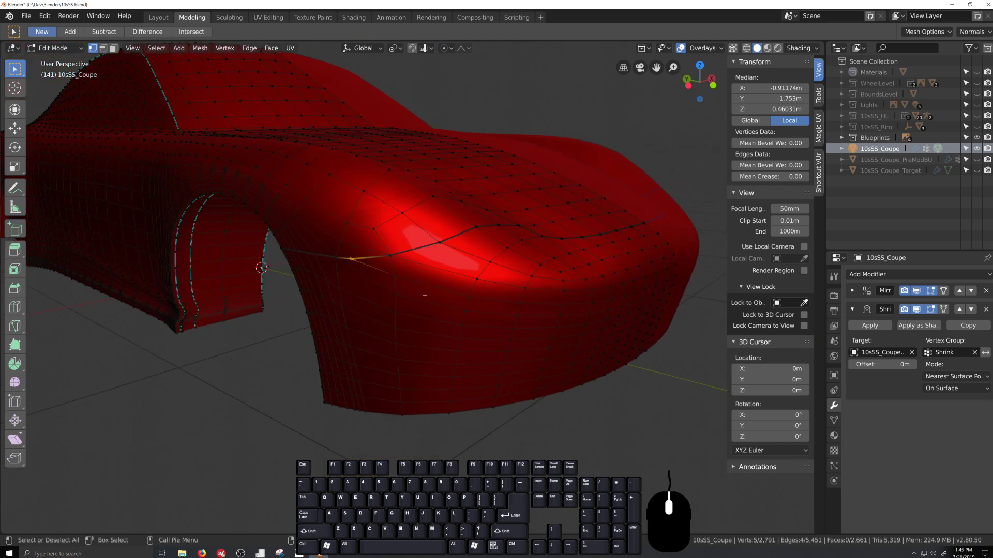
# Select the upper bumper edge loop from the vertex just below the strip near the wheel arch to the centre line.
pyautogui.click(396, 277)
pyautogui.scroll(-3, 522, 318)
pyautogui.moveTo(522, 318); pyautogui.dragTo(595, 305, button='middle')
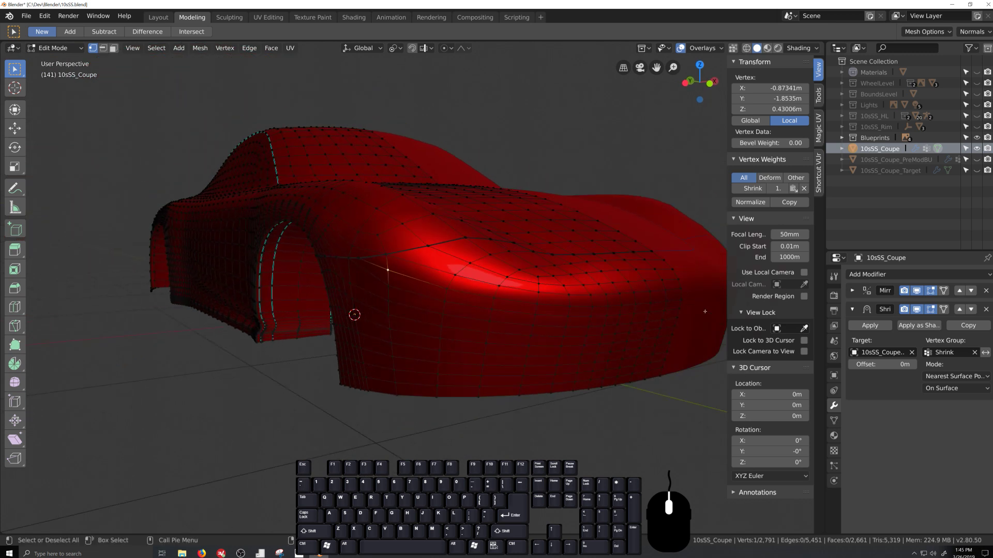
pyautogui.keyDown('ctrl'); pyautogui.click(681, 300); pyautogui.keyUp('ctrl')
pyautogui.rightClick(601, 298)
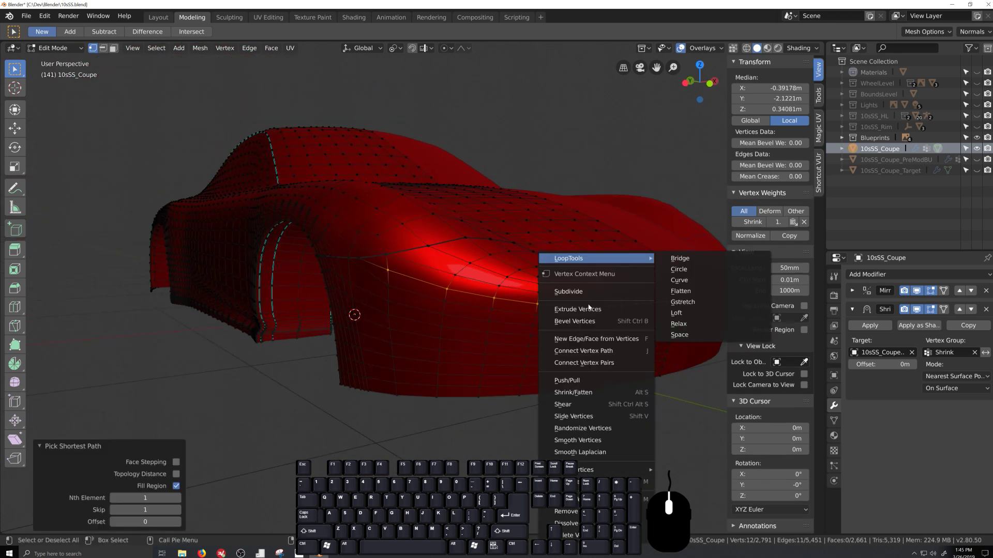
pyautogui.press('x')
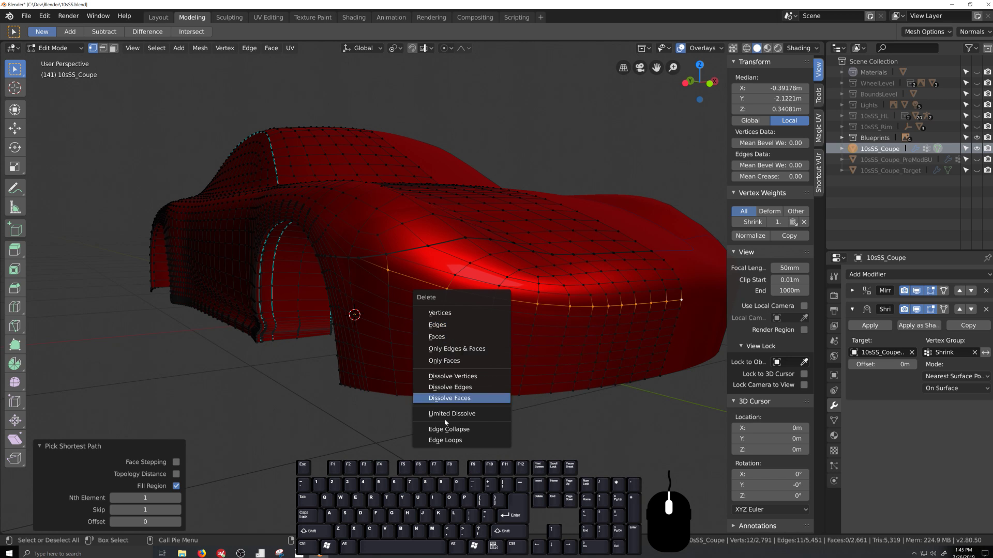
pyautogui.click(460, 441)
pyautogui.hotkey('ctrl', 'z')
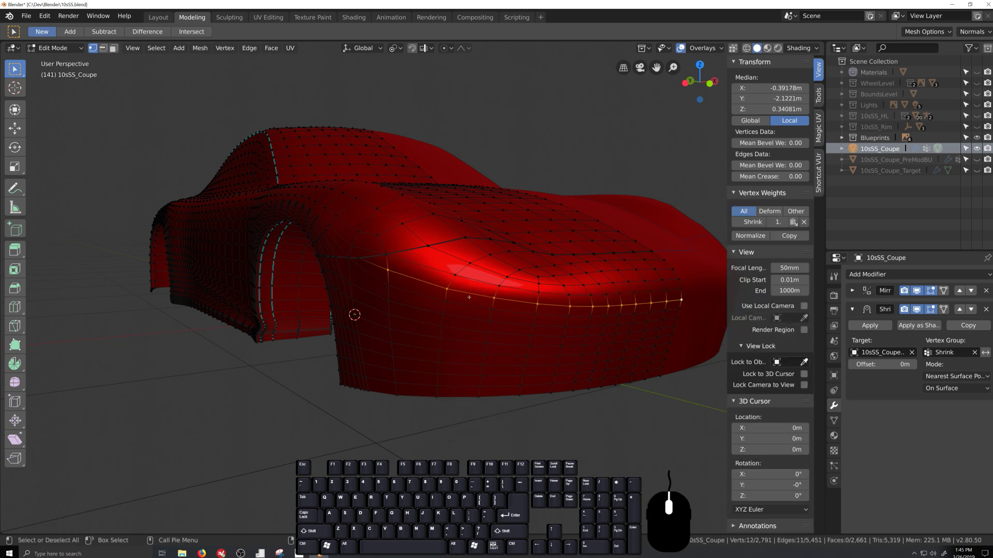
# Edge slide the selected bumper loop down by -1.000 to merge it into the loop below.
pyautogui.press('g')
pyautogui.press('g')
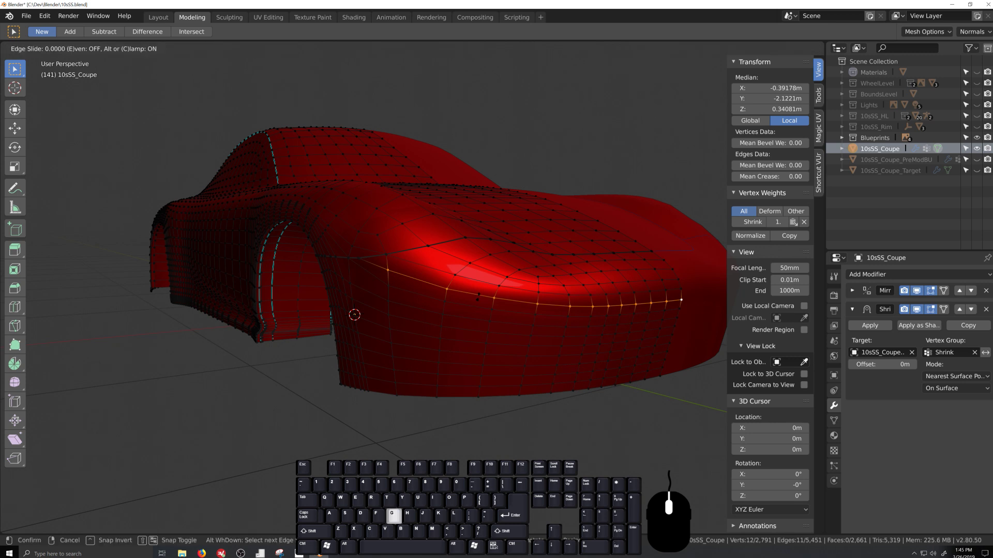
pyautogui.click(396, 325)
# Add the vertices along the strip's lower edge near the wheel arch to the selection and join the two faces beneath into one.
pyautogui.press('`')
pyautogui.scroll(3, 444, 326)
pyautogui.scroll(1, 407, 258)
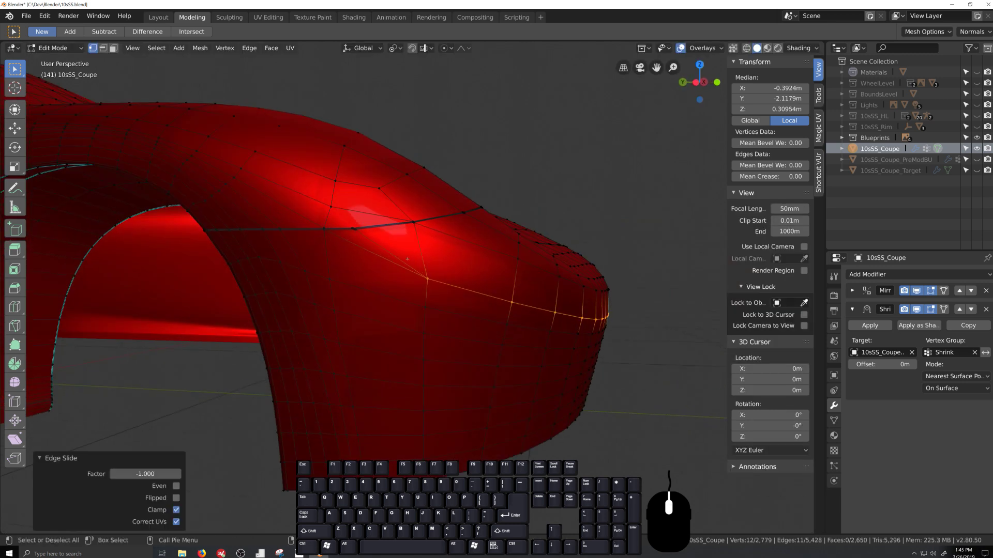
pyautogui.scroll(4, 412, 228)
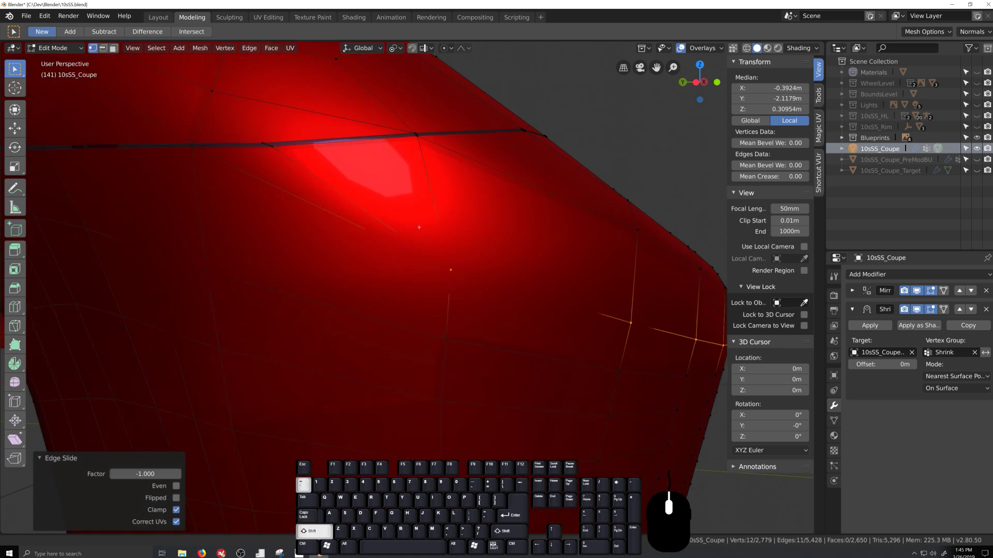
pyautogui.keyDown('shift'); pyautogui.click(443, 212); pyautogui.keyUp('shift')
pyautogui.keyDown('shift'); pyautogui.click(303, 233); pyautogui.keyUp('shift')
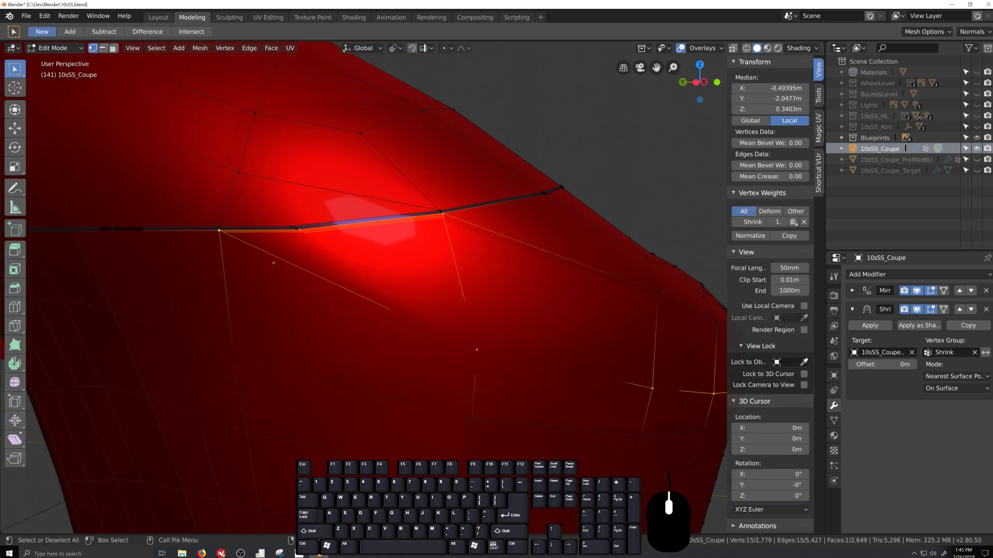
# Inspect how the merged face below the strip shades in Object Mode from several angles, then return to Edit Mode.
pyautogui.scroll(-5, 374, 337)
pyautogui.press('Tab')
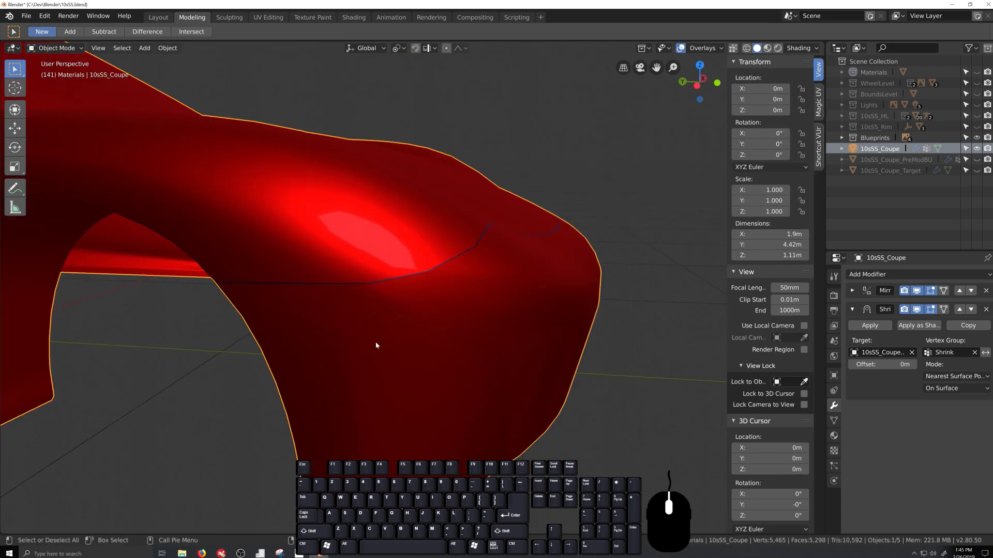
pyautogui.moveTo(377, 344); pyautogui.dragTo(383, 315, button='middle')
pyautogui.scroll(-3, 383, 318)
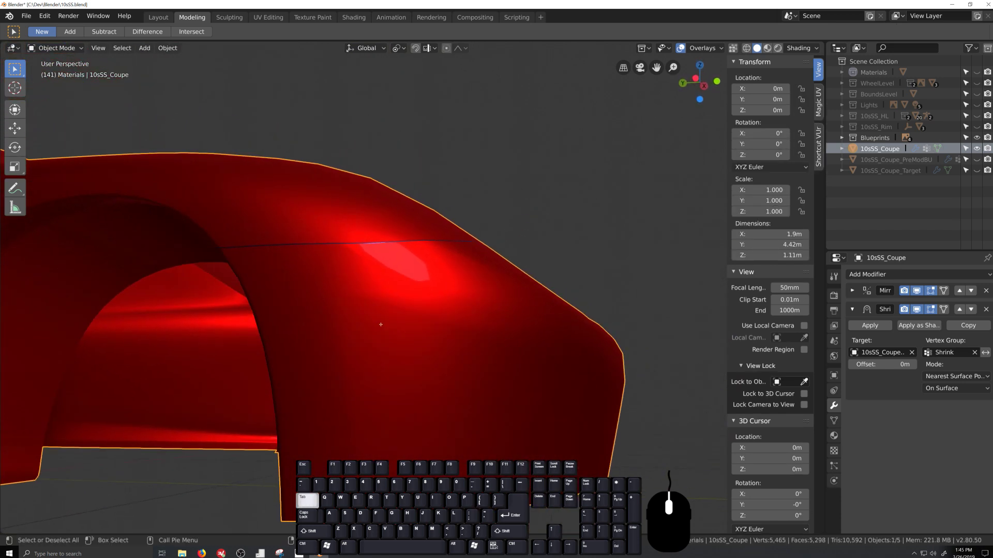
pyautogui.press('Tab')
pyautogui.scroll(4, 381, 328)
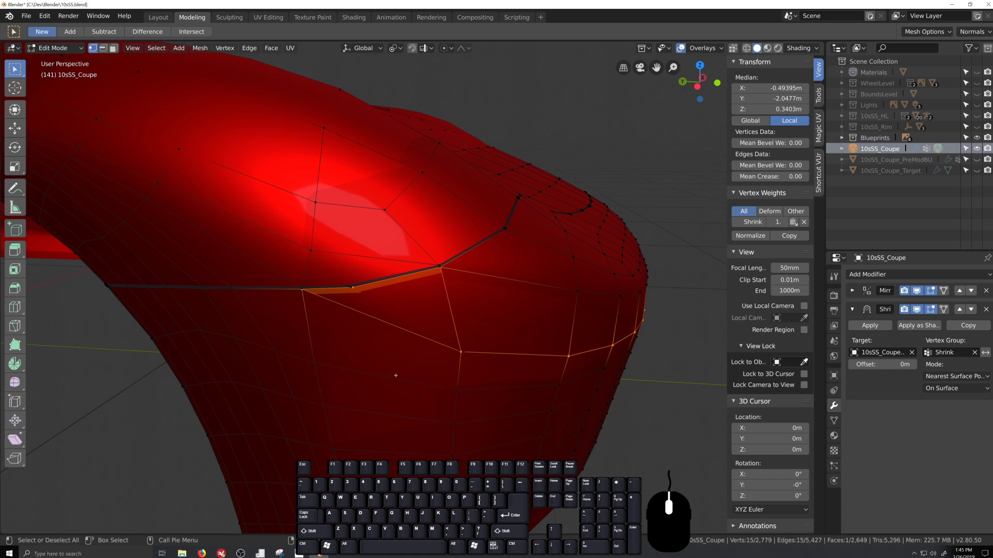
pyautogui.scroll(2, 396, 375)
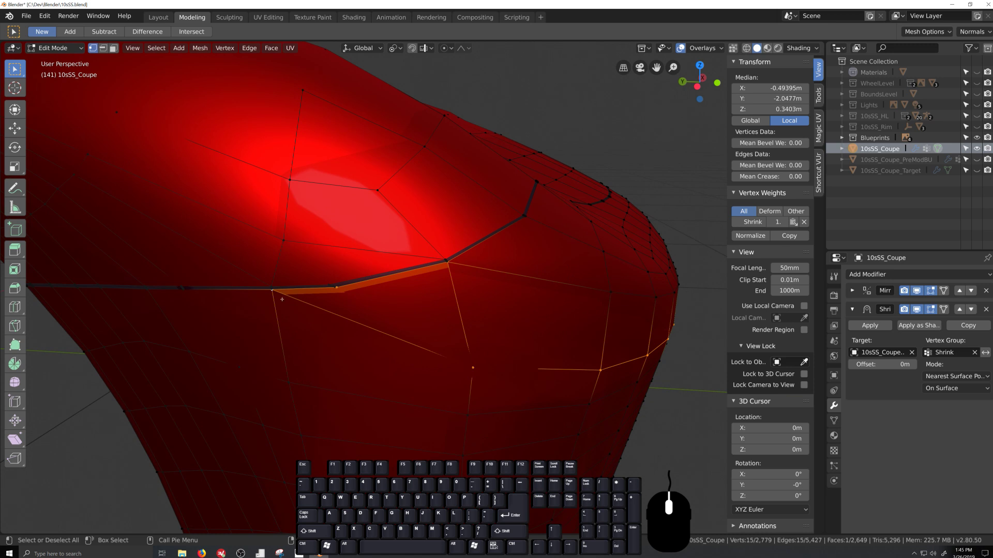
pyautogui.moveTo(369, 318); pyautogui.dragTo(443, 395, button='middle')
pyautogui.press('Tab')
pyautogui.scroll(-6, 443, 347)
pyautogui.scroll(6, 442, 390)
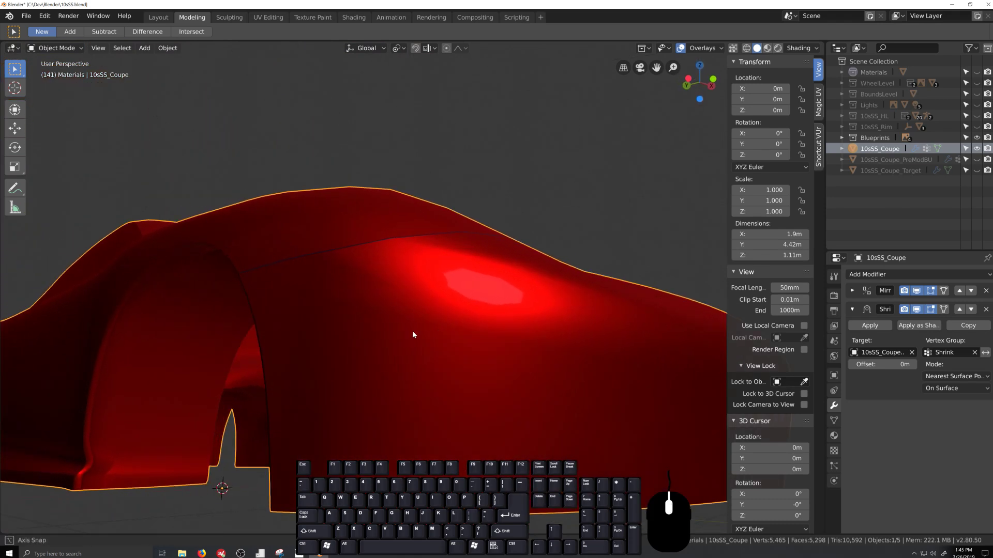
pyautogui.press('Tab')
pyautogui.scroll(5, 423, 362)
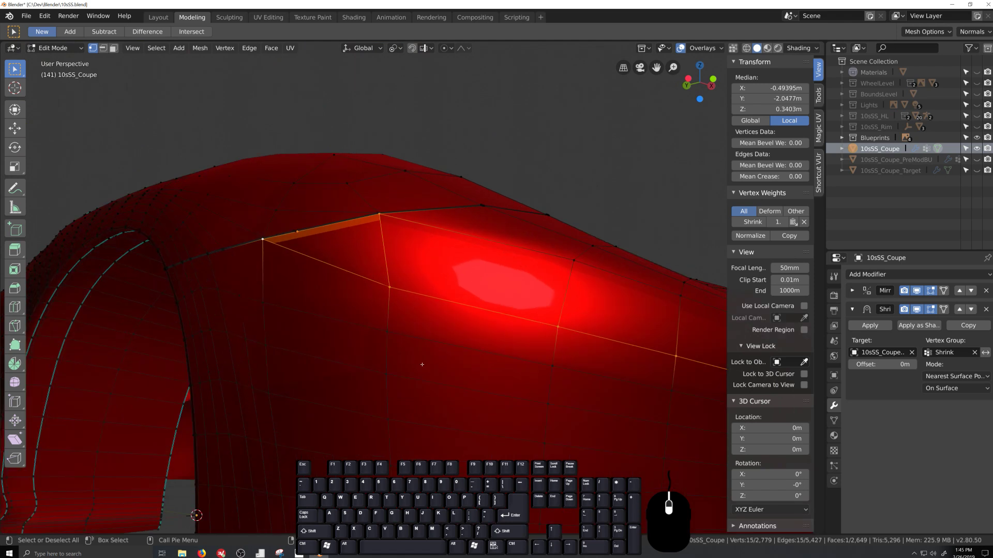
pyautogui.moveTo(422, 362); pyautogui.dragTo(404, 347, button='middle')
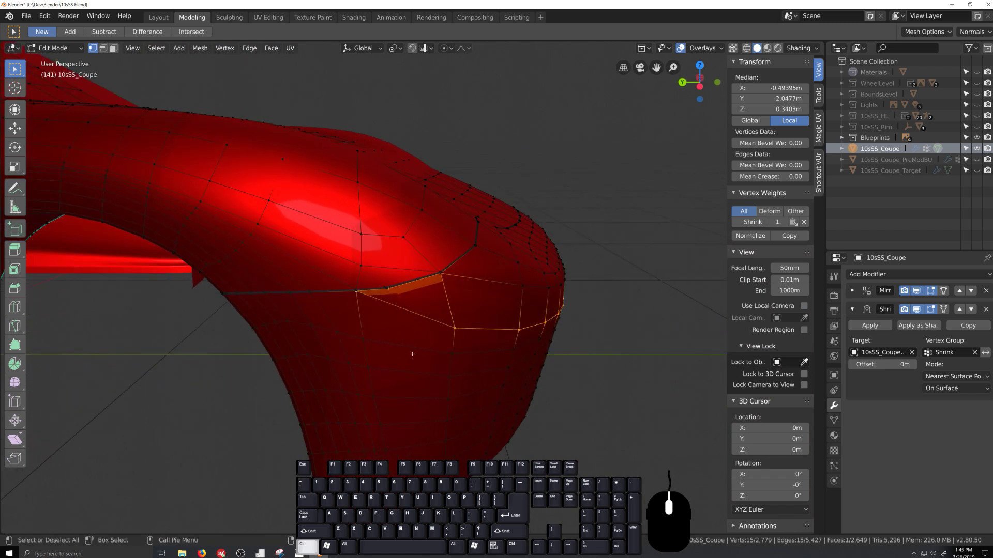
# With the merged face below the strip temporarily hidden, add a centred vertical loop cut down the bumper beneath it, then reveal the face.
pyautogui.hotkey('ctrl', 'r')
pyautogui.press('Escape')
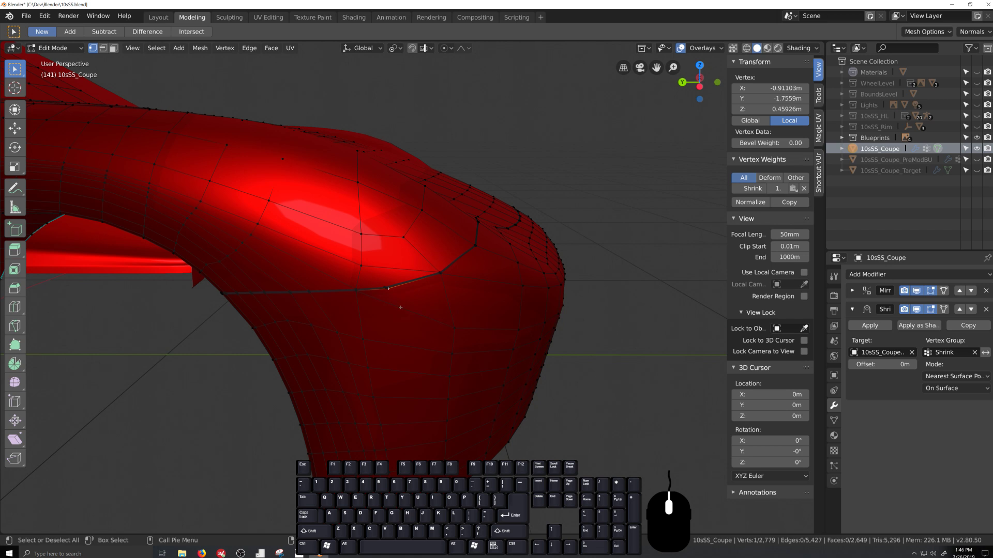
pyautogui.press('h')
pyautogui.hotkey('ctrl', 'r')
pyautogui.click(408, 331)
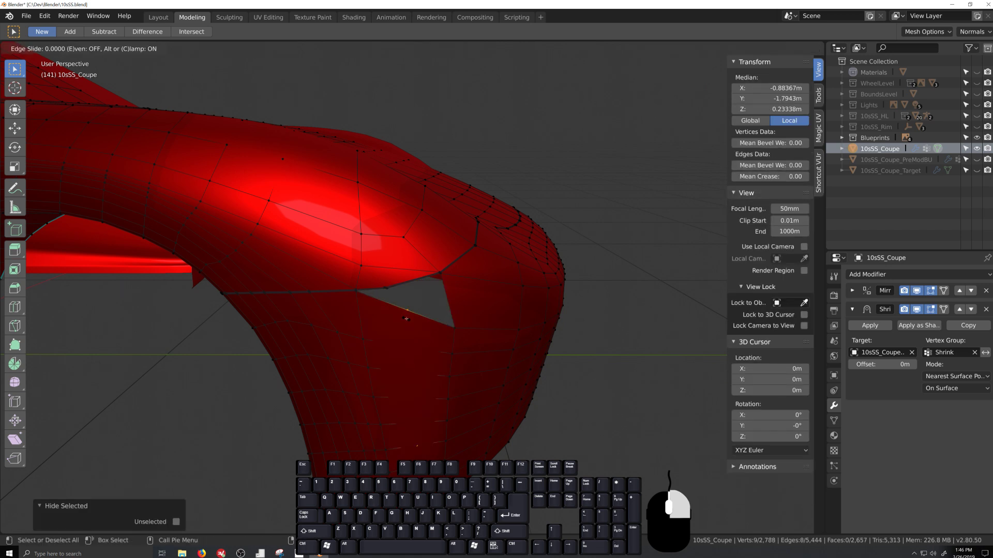
pyautogui.rightClick(422, 352)
pyautogui.hotkey('alt', 'h')
# In X-ray, connect the top vertex of the new vertical loop to the strip's lower-edge vertex above it.
pyautogui.scroll(5, 437, 371)
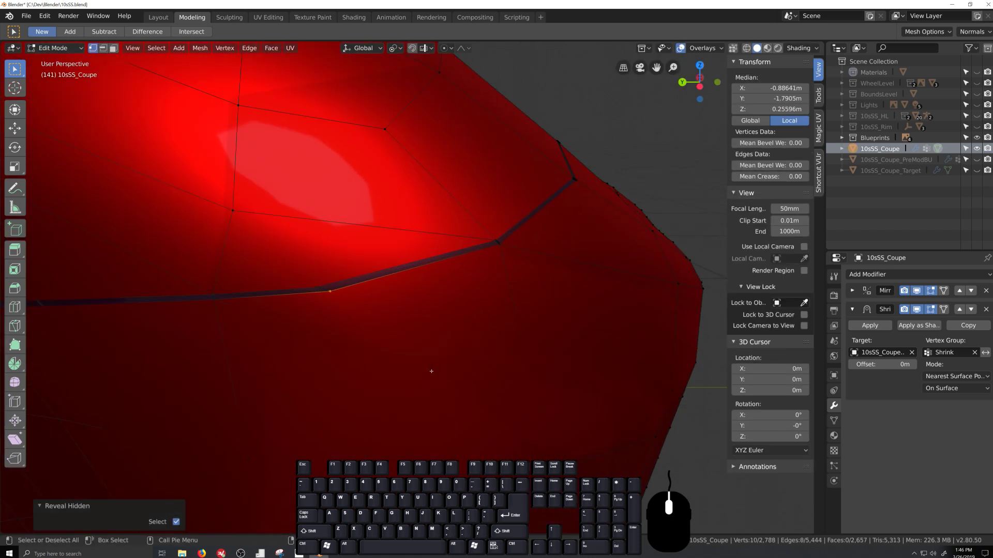
pyautogui.hotkey('alt', 'z')
pyautogui.click(395, 360)
pyautogui.keyDown('shift'); pyautogui.click(330, 291); pyautogui.keyUp('shift')
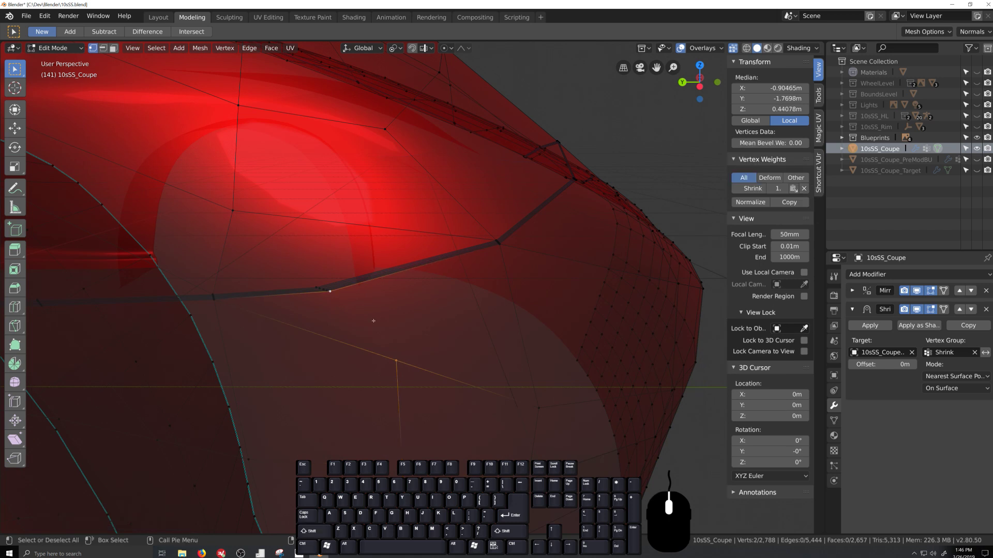
pyautogui.press('j')
# Check the fender shading around the new edge in Object Mode with X-ray off, then return to Edit Mode.
pyautogui.moveTo(373, 321); pyautogui.dragTo(366, 395, button='middle')
pyautogui.press('Tab')
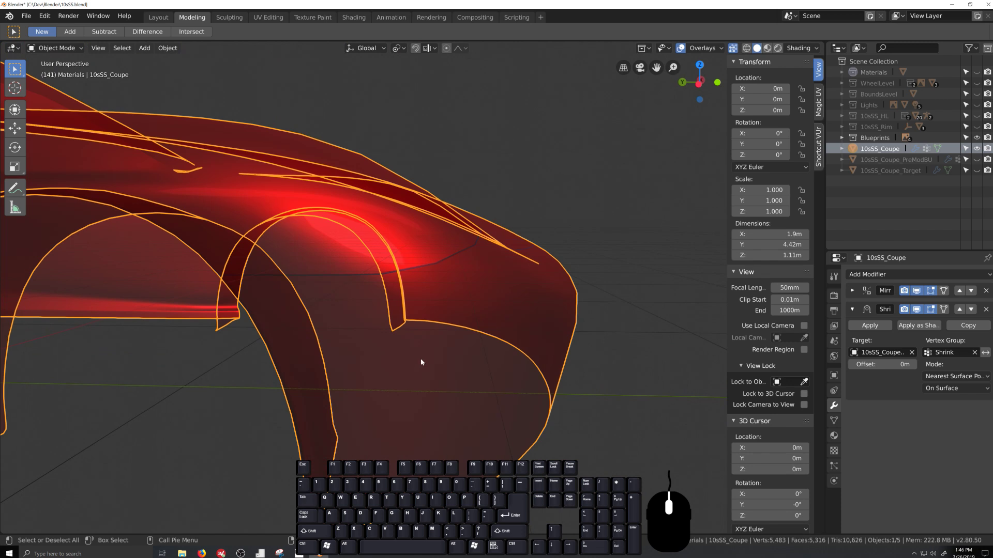
pyautogui.hotkey('alt', 'z')
pyautogui.moveTo(423, 357); pyautogui.dragTo(397, 313, button='middle')
pyautogui.press('Tab')
pyautogui.press('Tab')
pyautogui.press('Tab')
# In X-ray, select the strip's cross-section vertices above the new edge and edge slide them forward by 0.198.
pyautogui.hotkey('alt', 'z')
pyautogui.moveTo(356, 287); pyautogui.dragTo(384, 307)
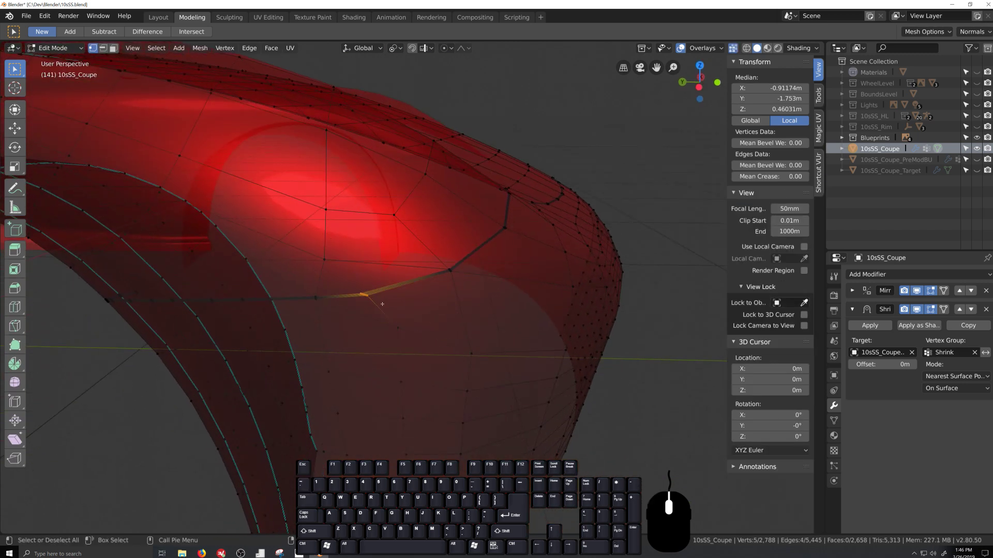
pyautogui.press('g')
pyautogui.press('g')
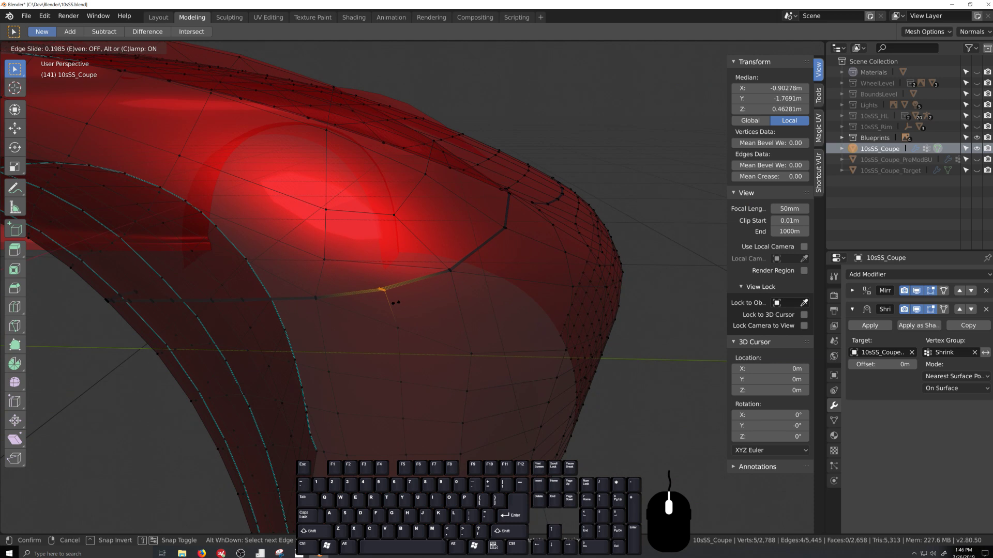
pyautogui.click(398, 315)
# Select the vertical edge loop down the bumper below the strip and edge slide it by -1.0 to merge it into the neighbouring loop.
pyautogui.moveTo(398, 316); pyautogui.dragTo(413, 346, button='middle')
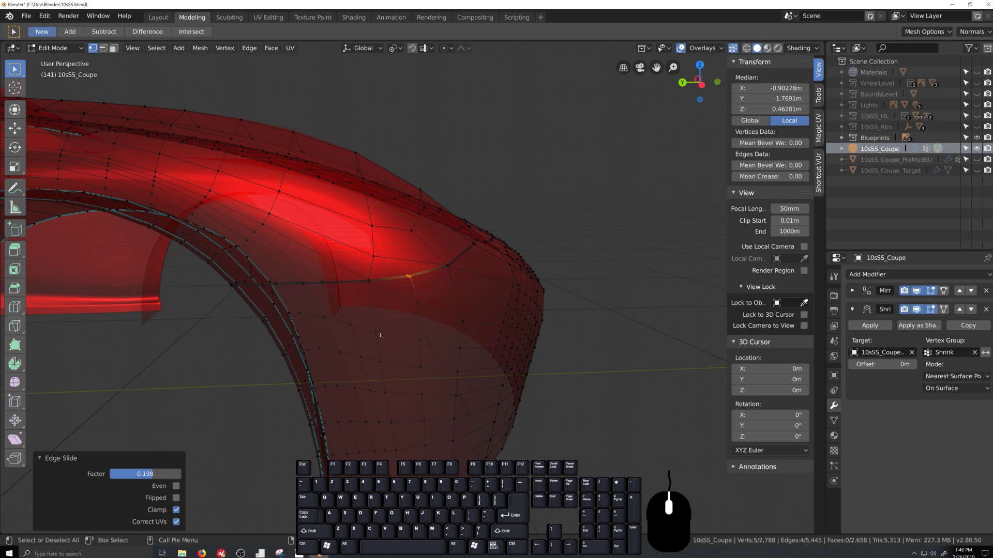
pyautogui.click(378, 329)
pyautogui.moveTo(377, 328); pyautogui.dragTo(397, 355, button='middle')
pyautogui.keyDown('ctrl'); pyautogui.click(385, 425); pyautogui.keyUp('ctrl')
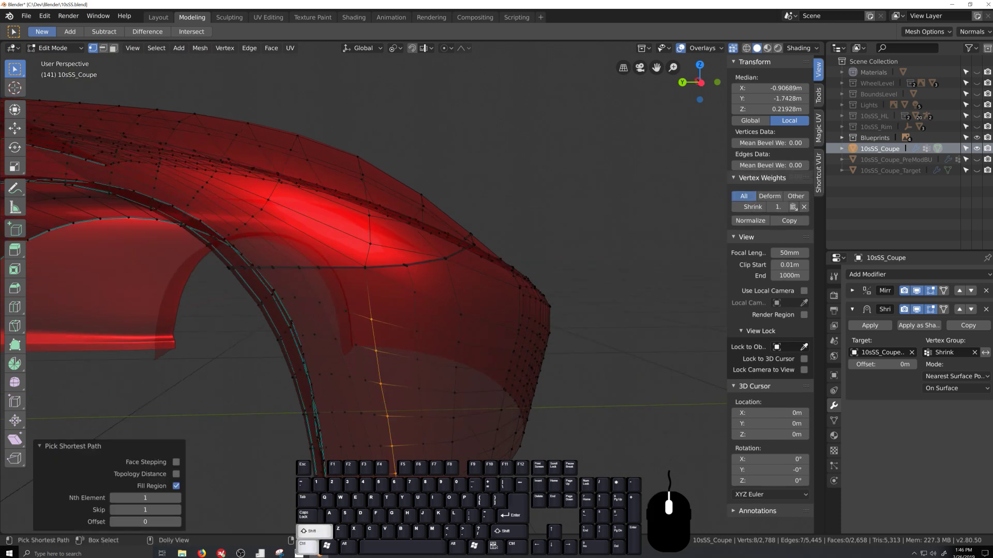
pyautogui.press('g')
pyautogui.press('g')
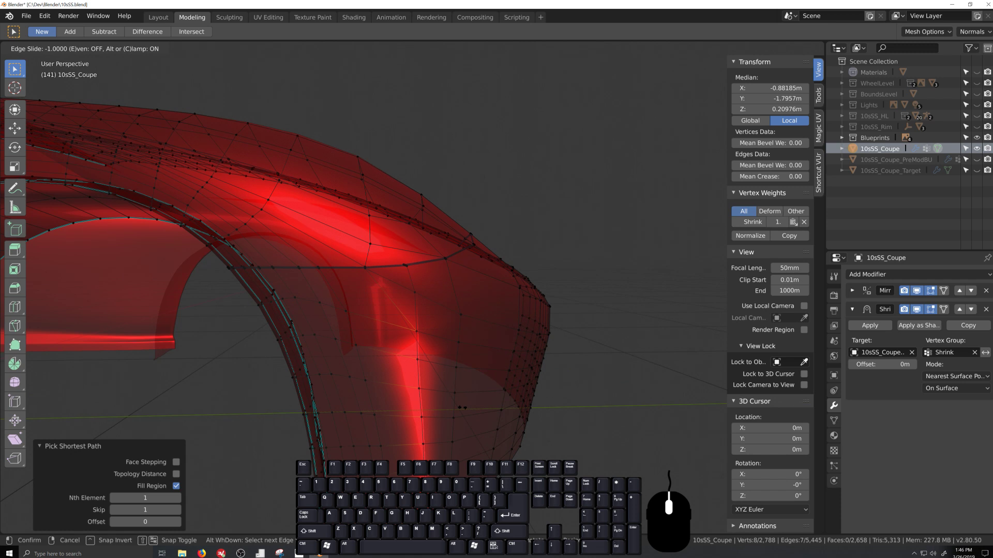
pyautogui.click(461, 408)
# Select the four vertices around the two adjoining faces just below the strip and merge those faces into one.
pyautogui.click(410, 335)
pyautogui.keyDown('shift'); pyautogui.click(412, 296); pyautogui.keyUp('shift')
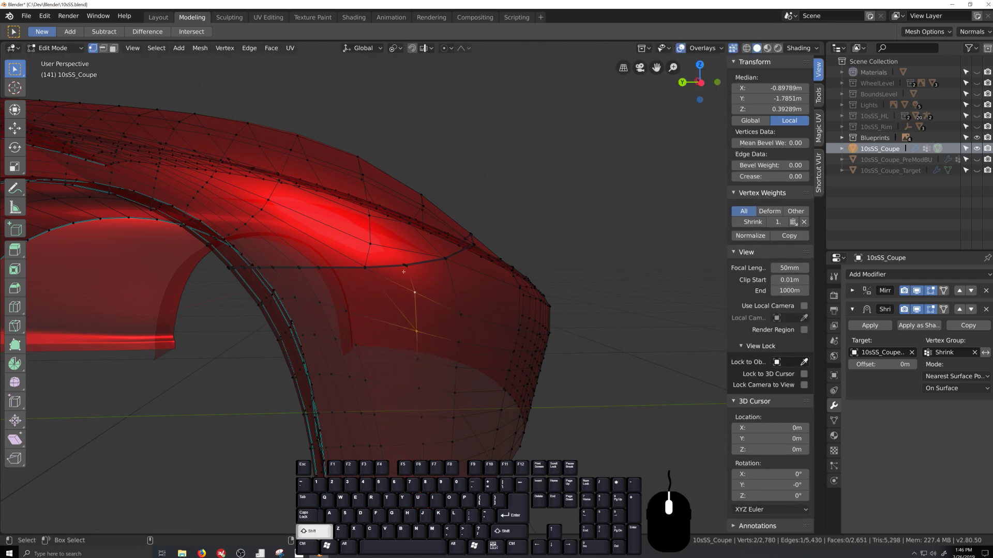
pyautogui.keyDown('shift'); pyautogui.click(402, 269); pyautogui.keyUp('shift')
pyautogui.keyDown('shift'); pyautogui.click(368, 271); pyautogui.keyUp('shift')
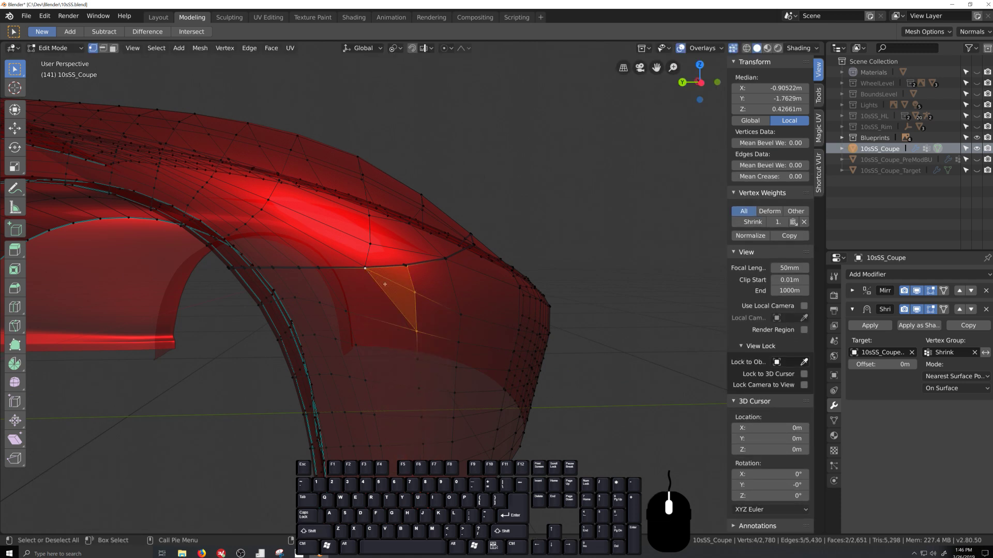
pyautogui.moveTo(396, 308); pyautogui.dragTo(433, 364, button='middle')
# Duplicate the Shrinkwrap modifier in Object Mode and apply the copy, then return to Edit Mode in X-ray.
pyautogui.press('Tab')
pyautogui.press('Tab')
pyautogui.hotkey('alt', 'z')
pyautogui.press('Tab')
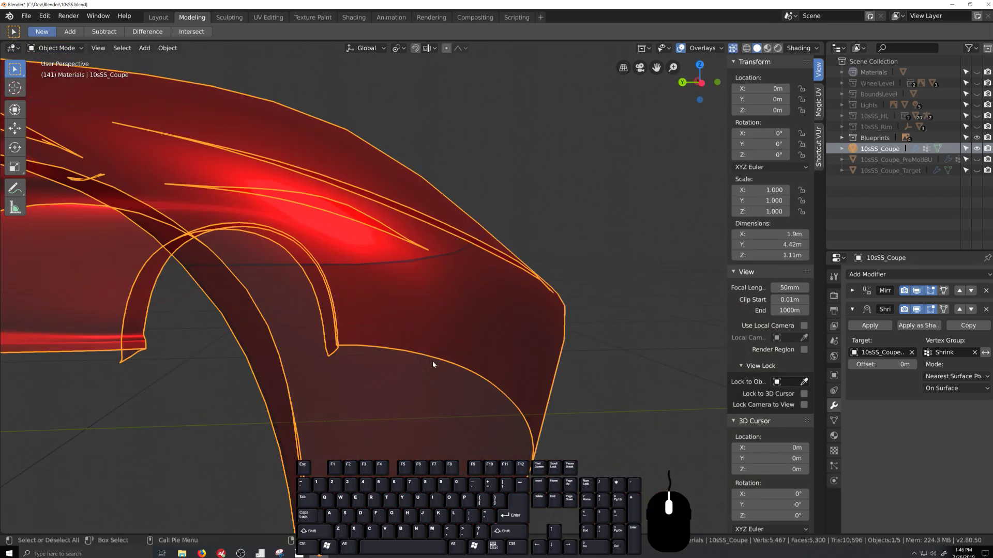
pyautogui.scroll(-4, 481, 399)
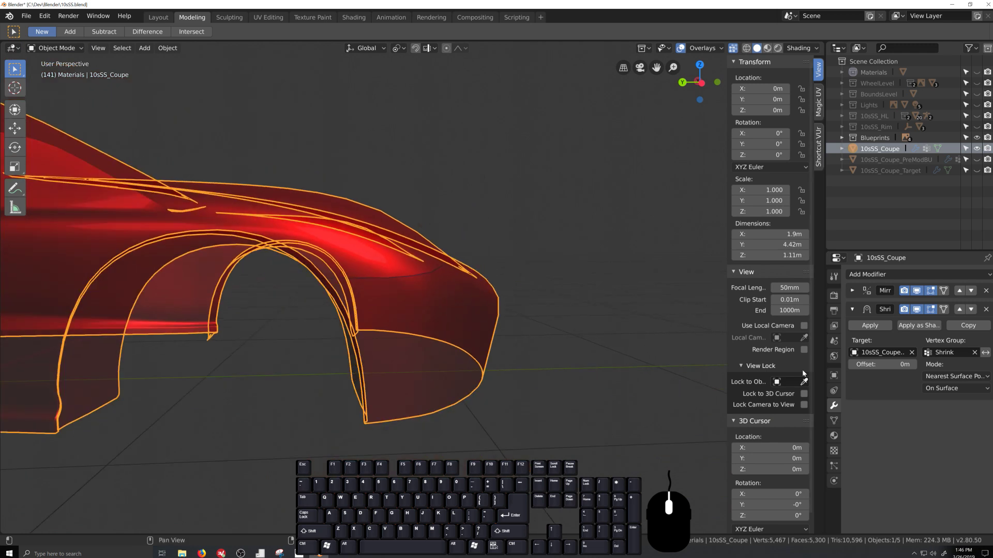
pyautogui.click(968, 326)
pyautogui.click(870, 428)
pyautogui.press('Tab')
# Select the vertical edge path down the bumper from below the merged face and edge slide it by -0.289.
pyautogui.moveTo(481, 355); pyautogui.dragTo(462, 375, button='middle')
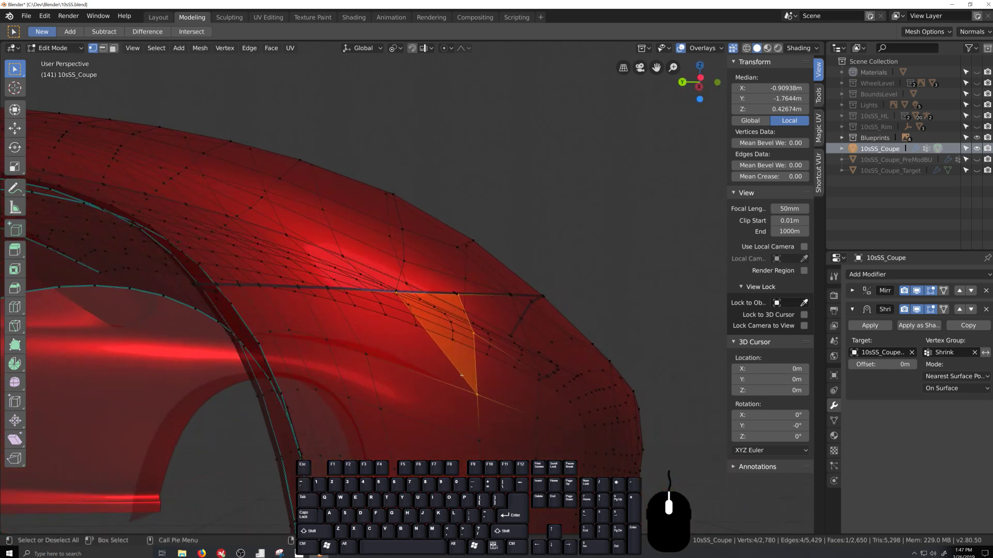
pyautogui.moveTo(471, 329); pyautogui.dragTo(475, 366, button='middle')
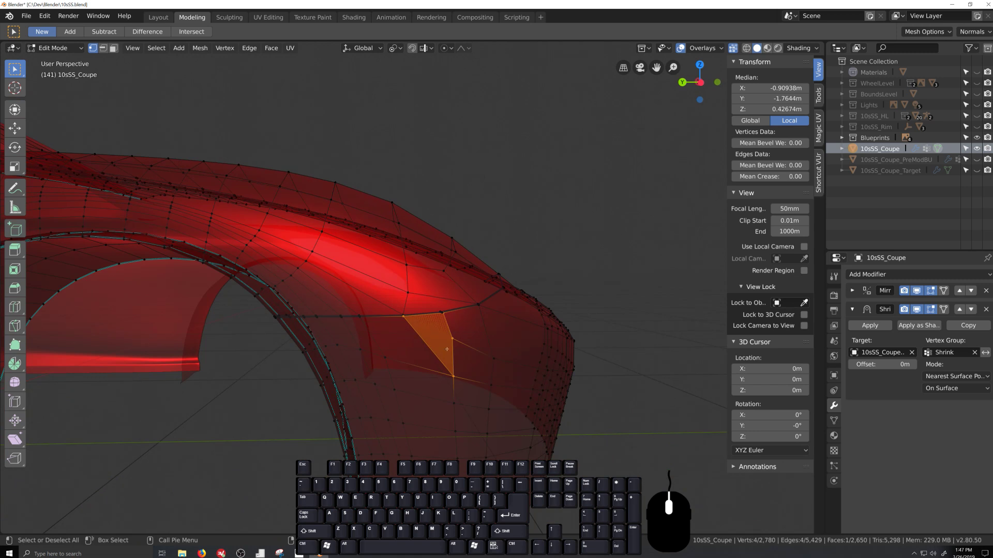
pyautogui.moveTo(481, 413); pyautogui.dragTo(463, 451, button='middle')
pyautogui.scroll(-3, 462, 450)
pyautogui.click(439, 357)
pyautogui.keyDown('ctrl'); pyautogui.click(446, 513); pyautogui.keyUp('ctrl')
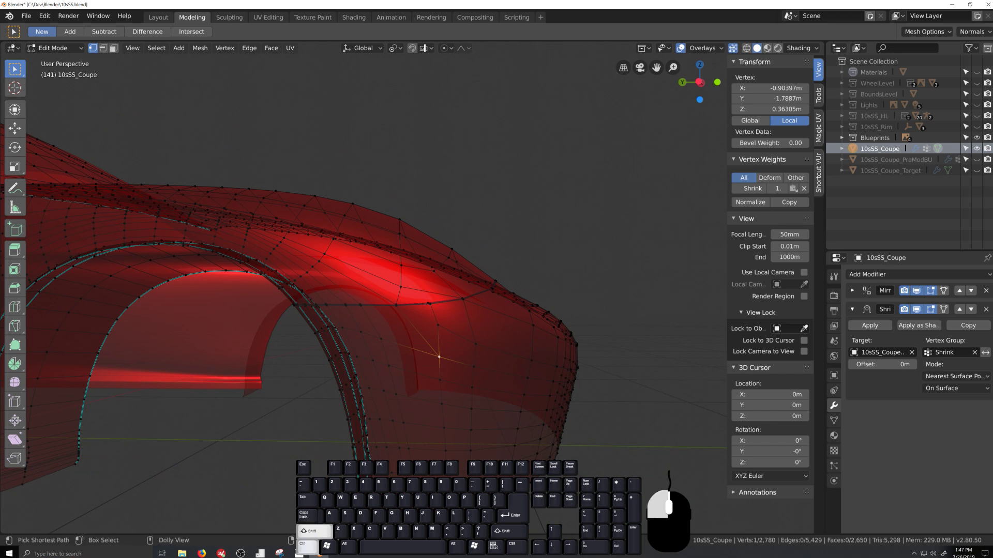
pyautogui.press('g')
pyautogui.press('g')
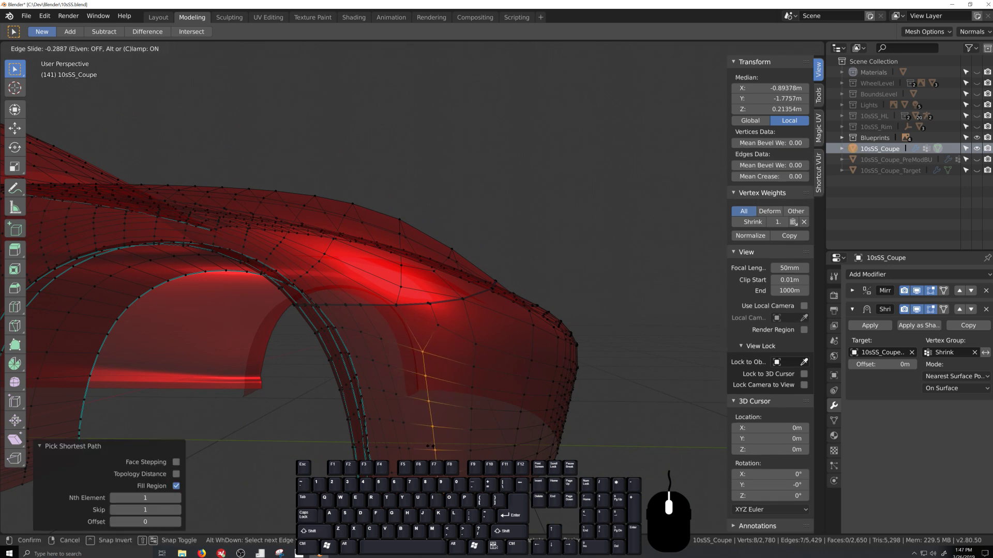
pyautogui.click(430, 446)
pyautogui.scroll(2, 428, 353)
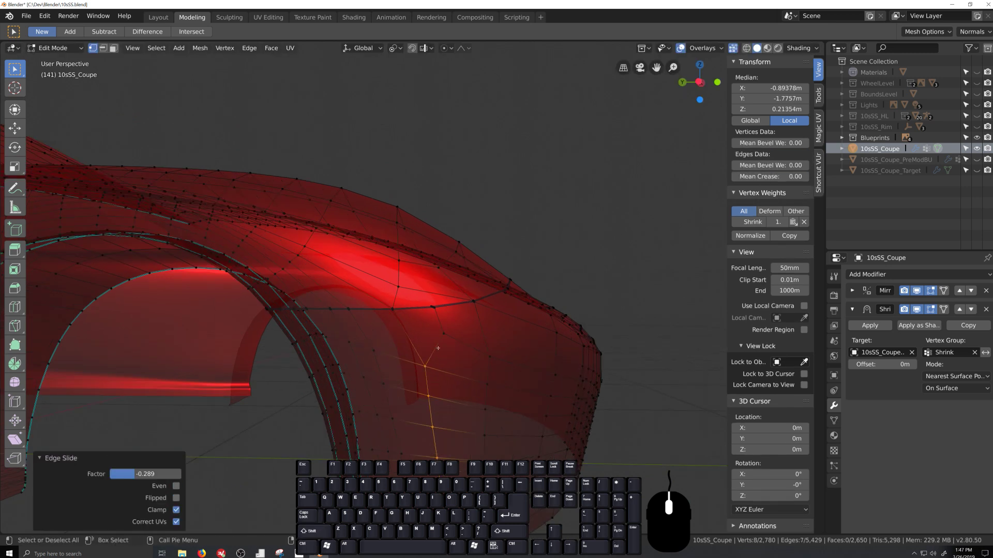
# Vertex slide the vertex directly beneath the strip downward by -0.796 with clamping off.
pyautogui.click(443, 333)
pyautogui.press('g')
pyautogui.press('g')
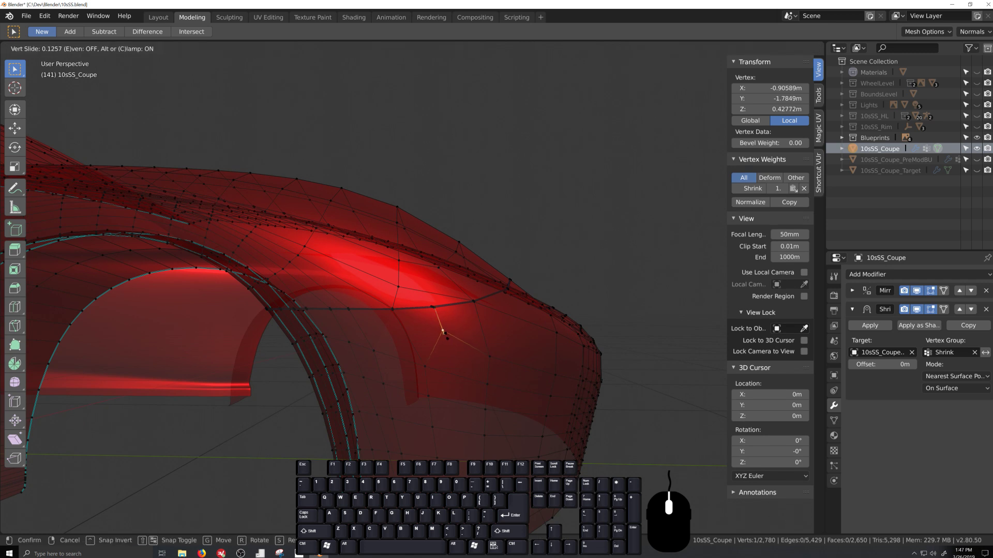
pyautogui.press('c')
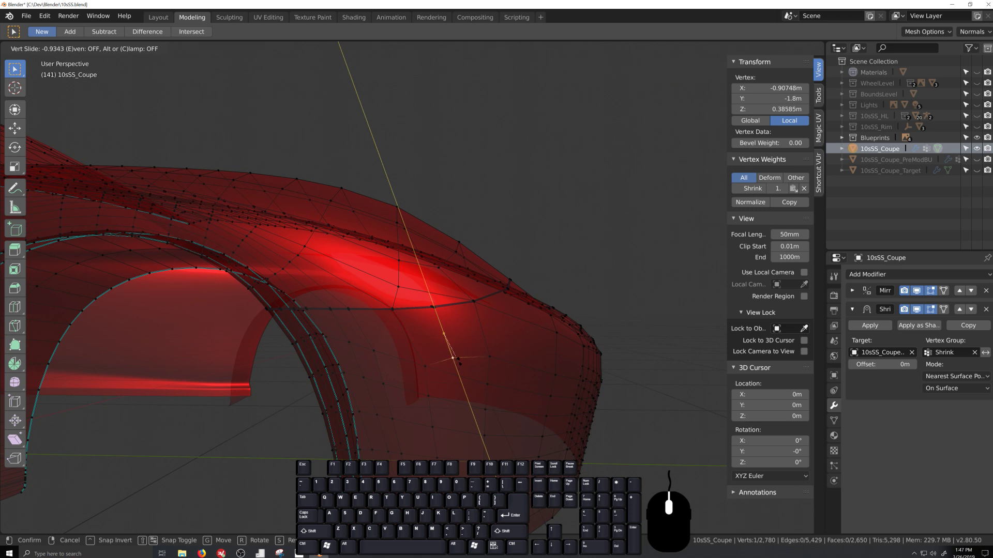
pyautogui.click(457, 357)
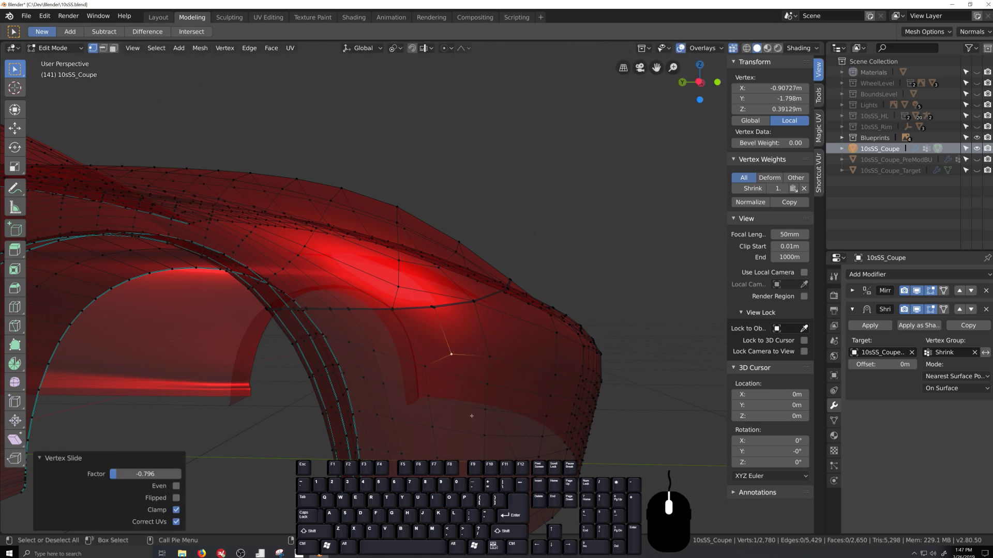
# Turn X-ray off, vertex slide the same vertex back up toward the strip, and check the shading in Object Mode.
pyautogui.moveTo(469, 413); pyautogui.dragTo(470, 347, button='middle')
pyautogui.press('Tab')
pyautogui.hotkey('alt', 'z')
pyautogui.press('Tab')
pyautogui.press('g')
pyautogui.press('g')
pyautogui.click(430, 385)
pyautogui.press('Tab')
pyautogui.press('Tab')
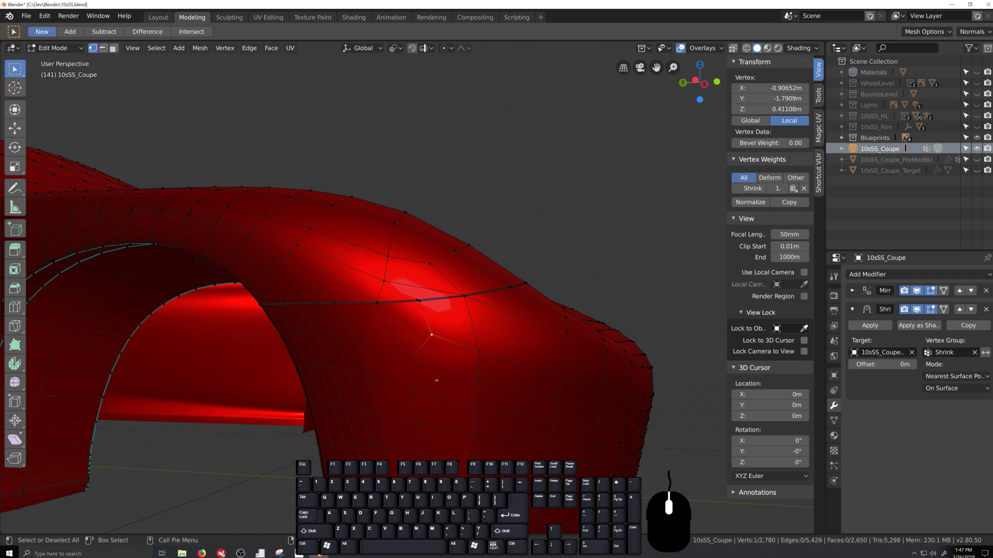
# Select the horizontal edge path across the upper bumper to the car's centre line and edge slide it by 0.256.
pyautogui.moveTo(410, 419); pyautogui.dragTo(428, 410, button='middle')
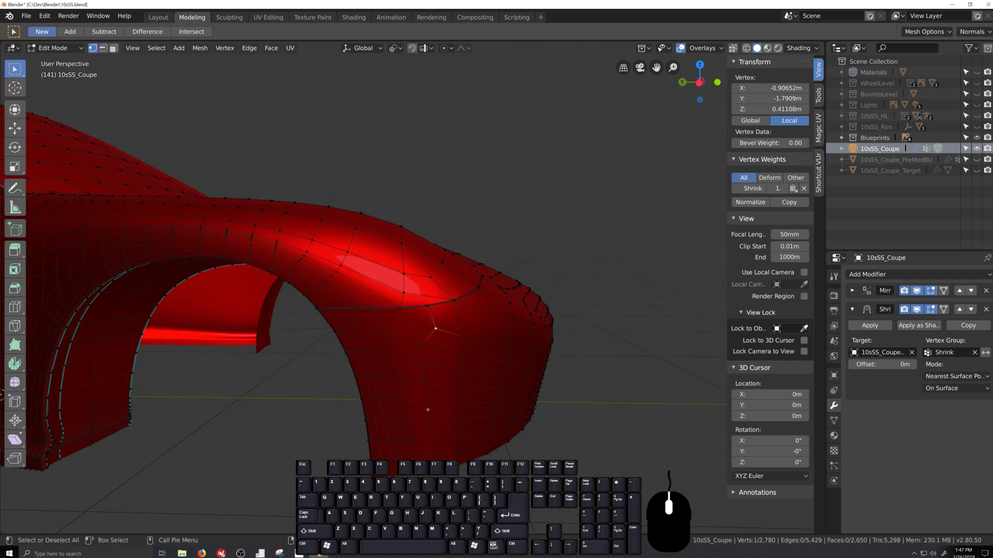
pyautogui.scroll(-5, 477, 356)
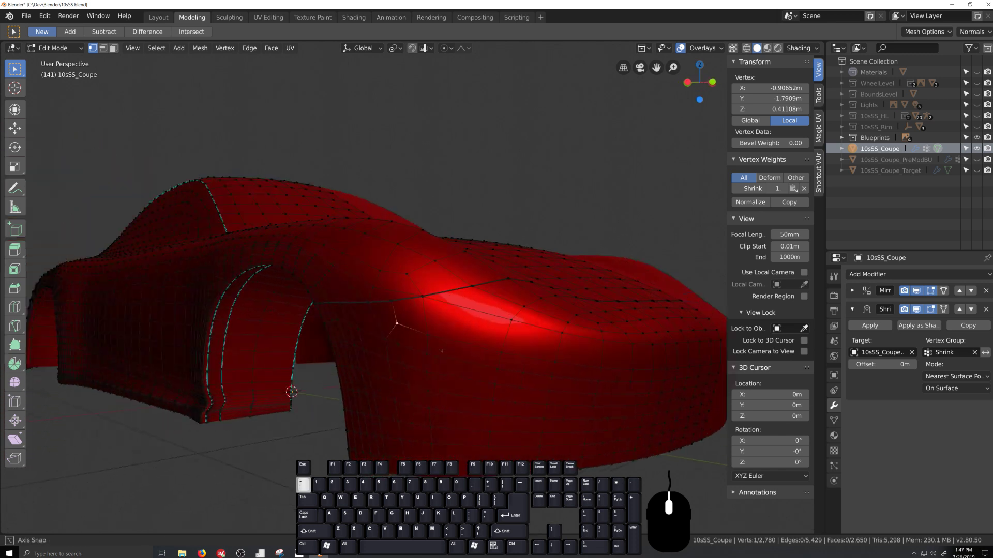
pyautogui.moveTo(477, 355); pyautogui.dragTo(447, 330, button='middle')
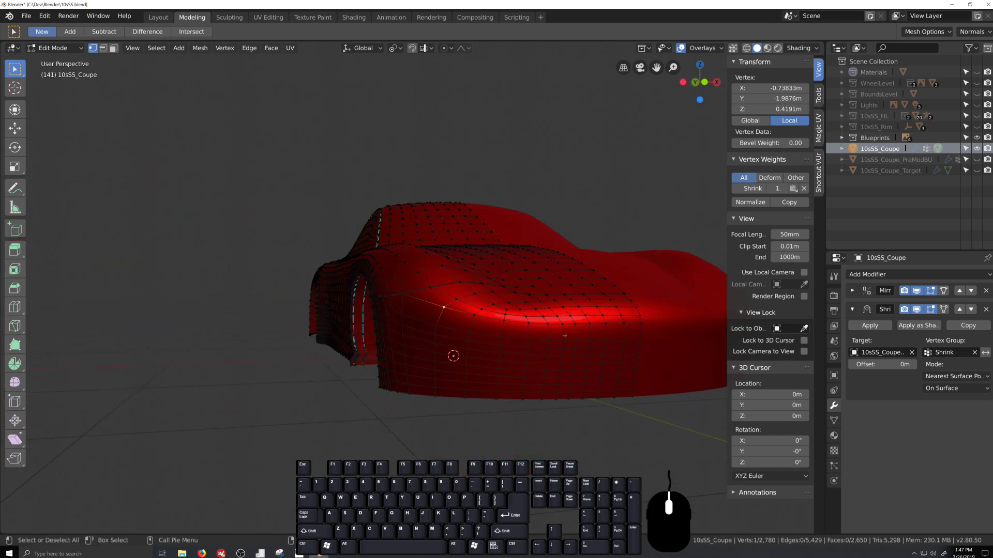
pyautogui.keyDown('ctrl'); pyautogui.click(641, 326); pyautogui.keyUp('ctrl')
pyautogui.press('g')
pyautogui.press('g')
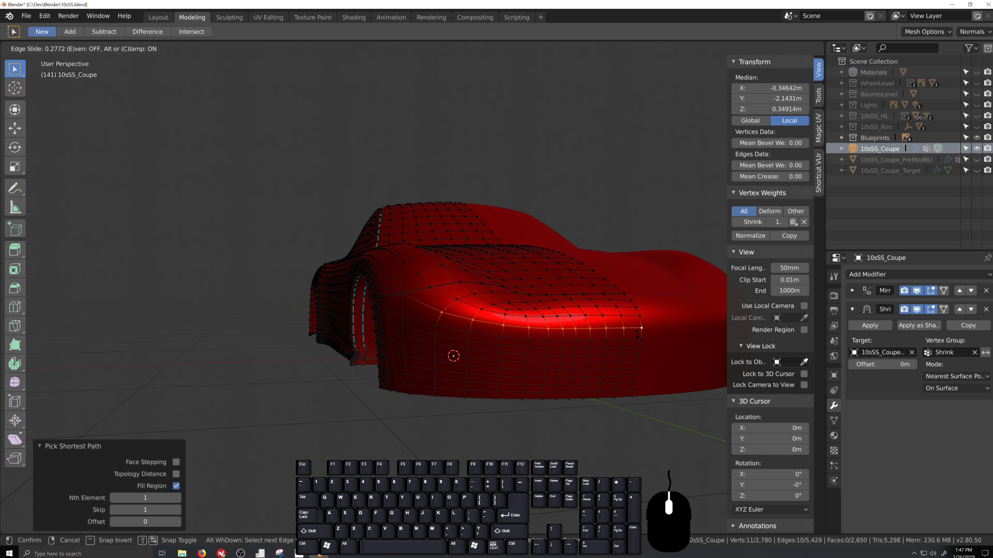
pyautogui.click(637, 333)
pyautogui.moveTo(637, 333); pyautogui.dragTo(470, 419, button='middle')
pyautogui.scroll(2, 481, 428)
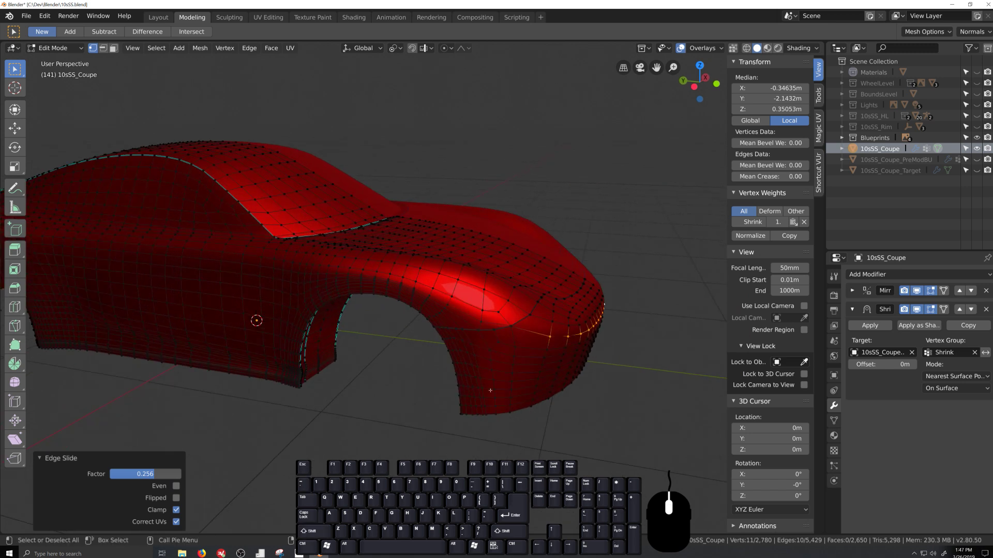
pyautogui.scroll(-2, 513, 393)
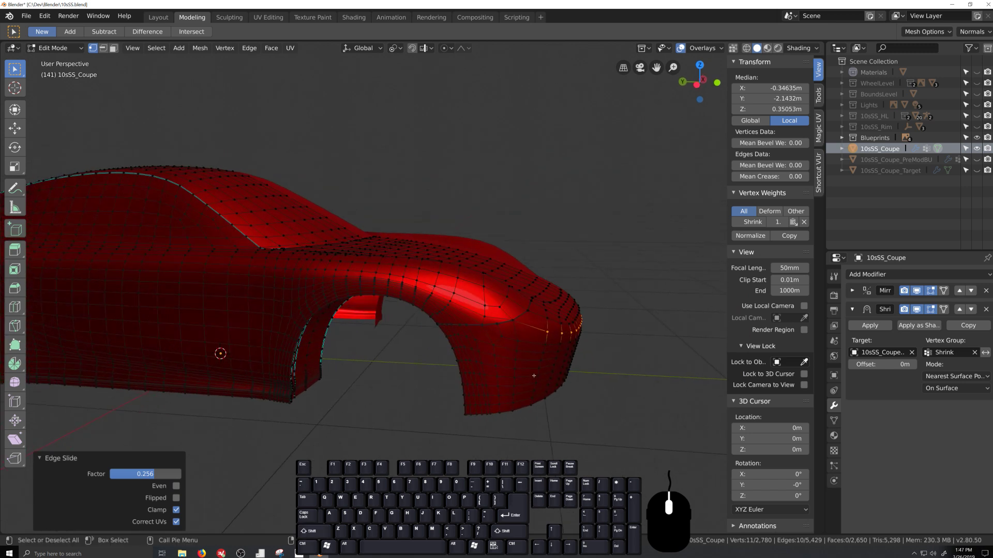
# Examine the front fender and bumper shading in Object Mode, then return to Edit Mode.
pyautogui.press('Tab')
pyautogui.moveTo(514, 392); pyautogui.dragTo(524, 373, button='middle')
pyautogui.press('Tab')
pyautogui.press('Tab')
pyautogui.press('Tab')
# Vertex slide the fender vertex just above the strip by -0.183 with clamping off, then check the shading in Object Mode.
pyautogui.click(519, 397)
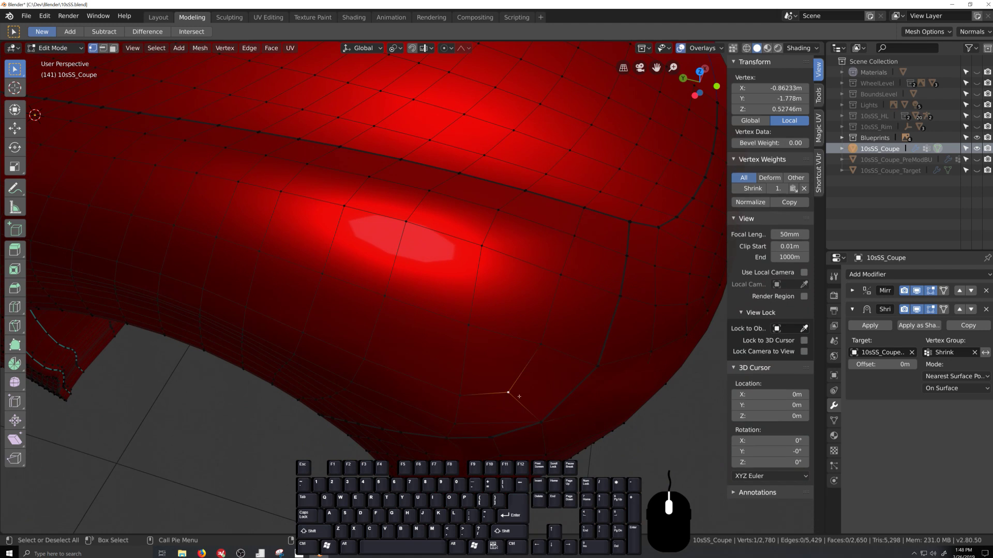
pyautogui.press('g')
pyautogui.press('g')
pyautogui.press('c')
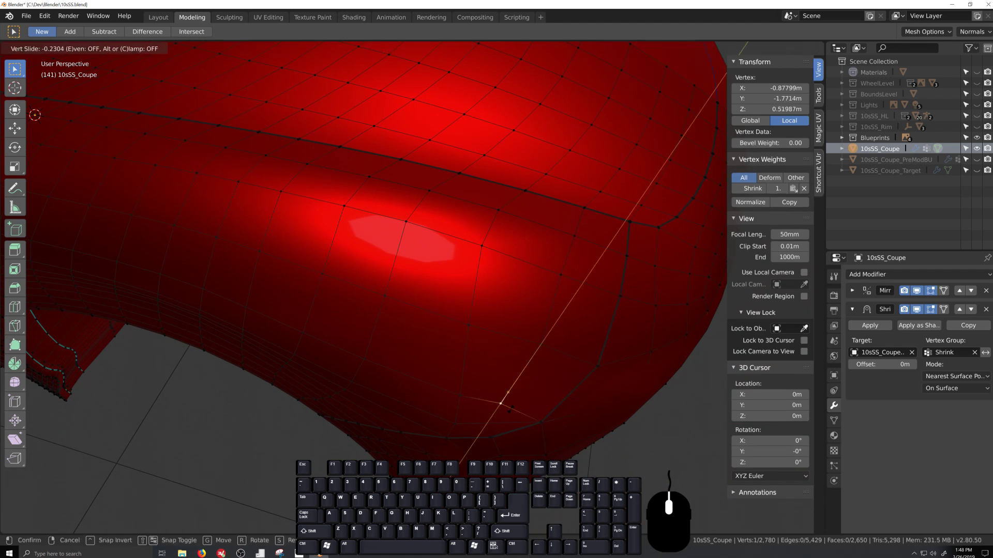
pyautogui.click(521, 410)
pyautogui.scroll(-3, 521, 410)
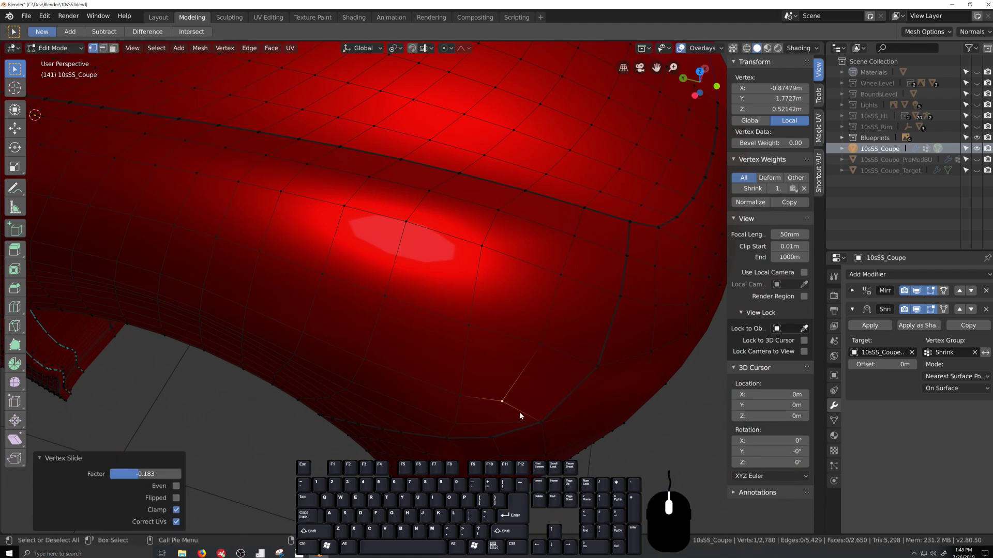
pyautogui.press('Tab')
pyautogui.moveTo(520, 410); pyautogui.dragTo(516, 377, button='middle')
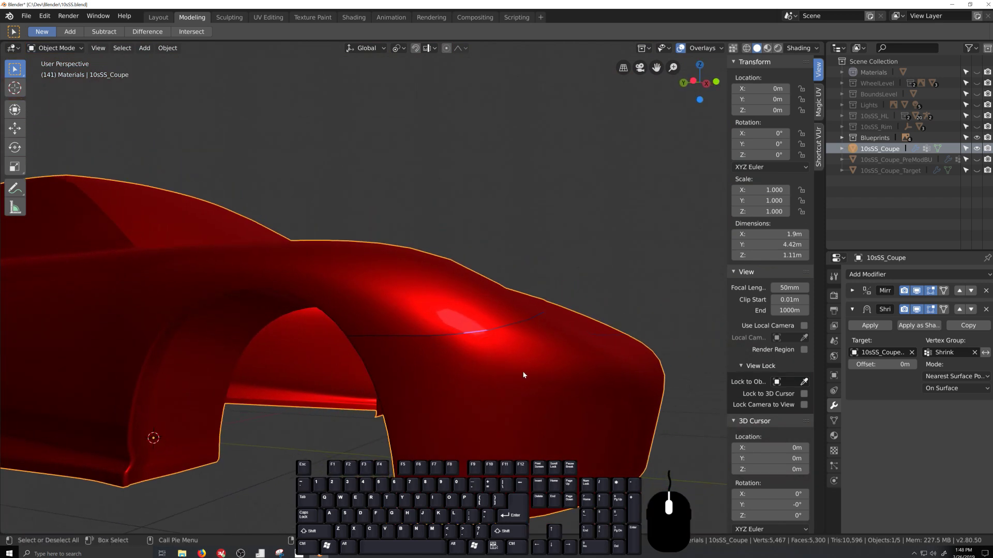
pyautogui.press('Tab')
# Vertex slide the two neighbouring fender vertices on the vertical edge above the strip slightly forward.
pyautogui.scroll(4, 518, 372)
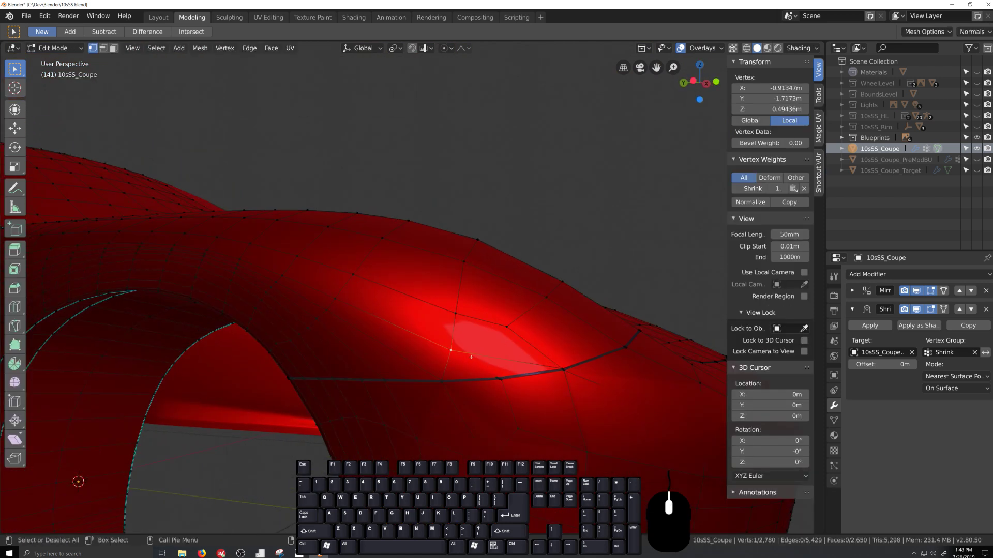
pyautogui.moveTo(471, 353); pyautogui.dragTo(483, 378, button='middle')
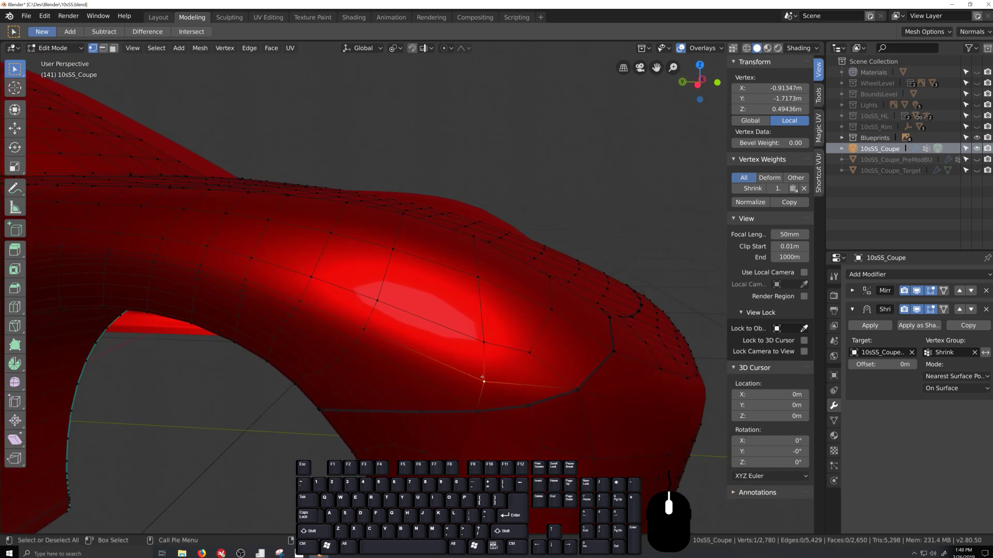
pyautogui.press('g')
pyautogui.press('g')
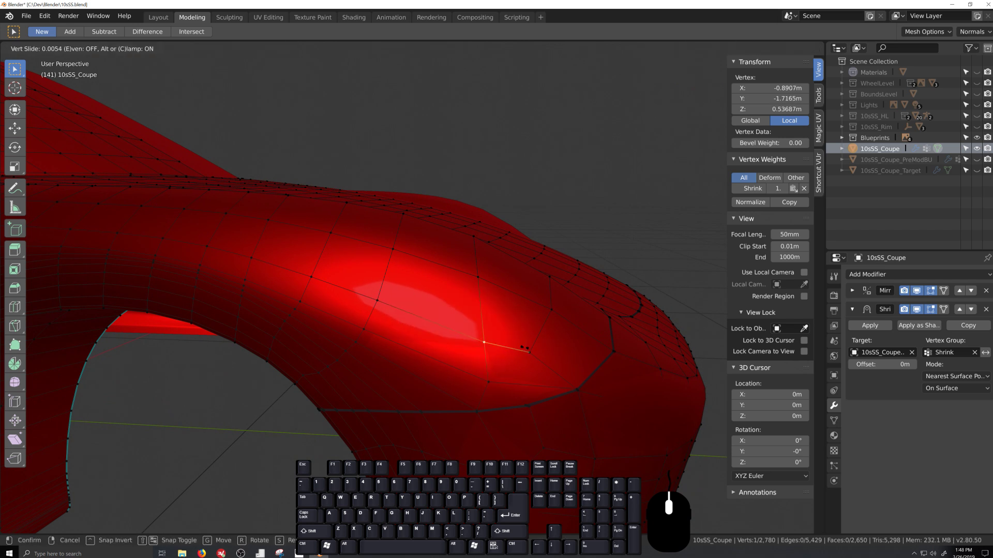
pyautogui.click(530, 349)
# With clamping off, vertex slide the front fender vertex above the strip forward, then check the shading in Object Mode.
pyautogui.hotkey('shift', 'v')
pyautogui.press('c')
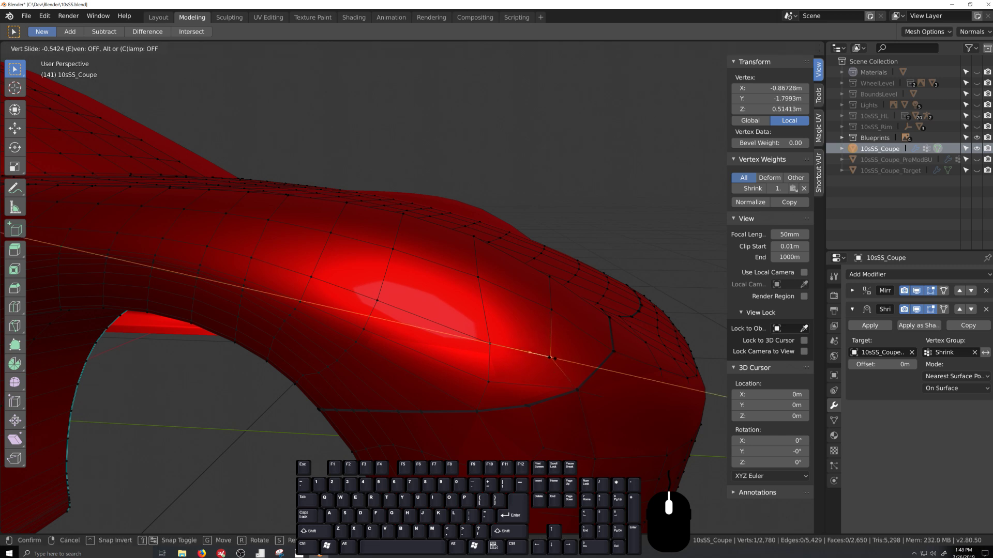
pyautogui.click(553, 357)
pyautogui.moveTo(553, 357); pyautogui.dragTo(539, 328, button='middle')
pyautogui.press('Tab')
pyautogui.press('Tab')
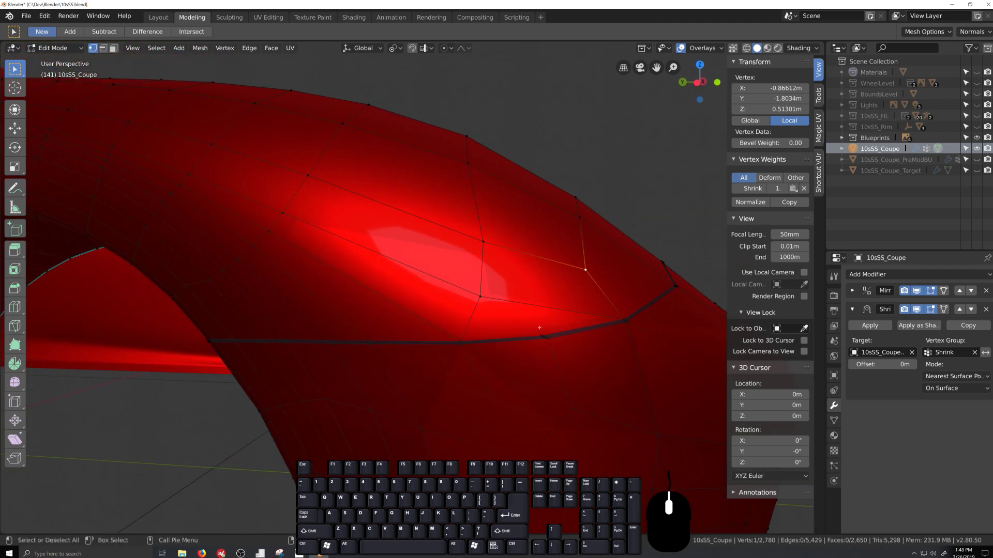
# Select the strip's cross-section edges above the bumper's vertical edge and move them down and forward by about 0.0038 m.
pyautogui.moveTo(532, 382); pyautogui.dragTo(434, 342, button='middle')
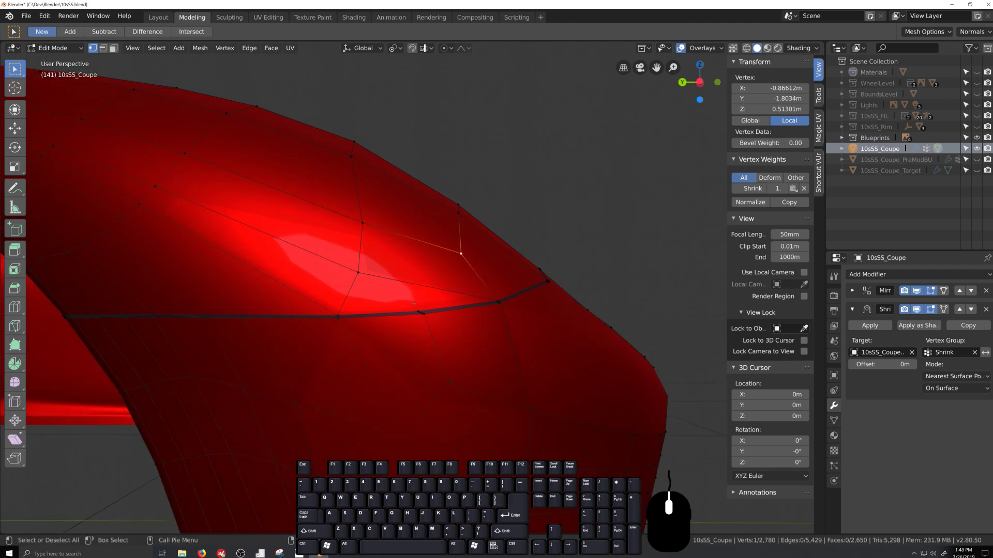
pyautogui.keyDown('alt'); pyautogui.click(432, 330); pyautogui.keyUp('alt')
pyautogui.press('g')
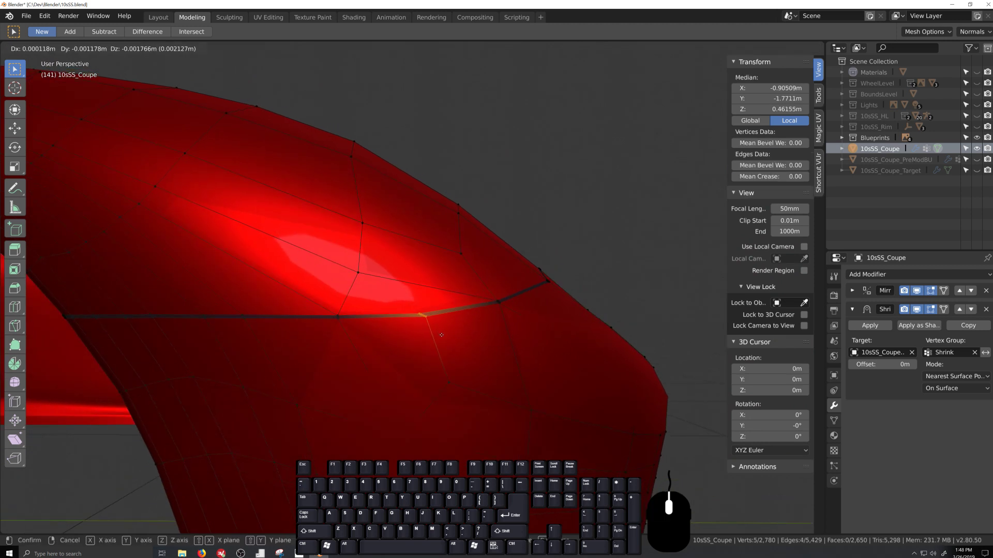
pyautogui.click(443, 337)
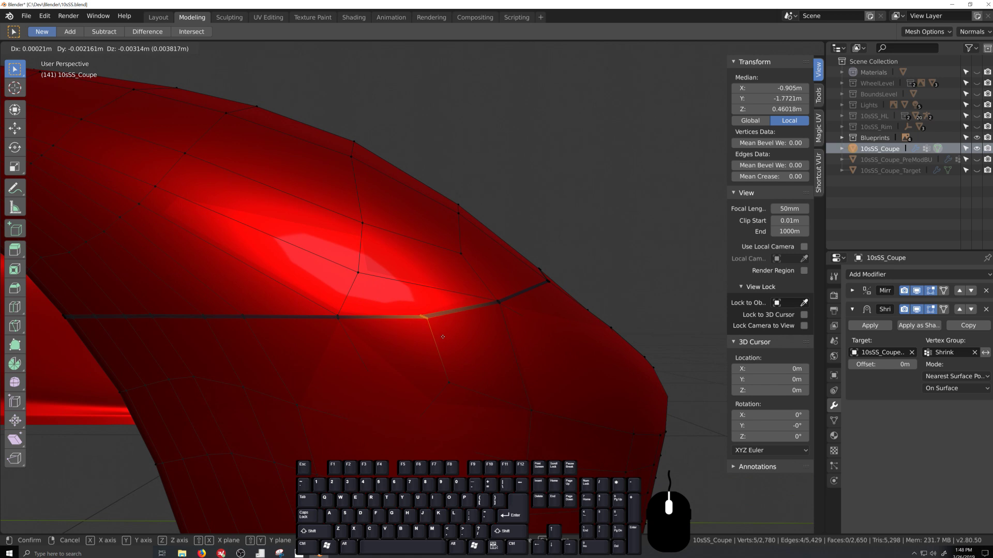
# Inspect the shading of the whole car body in Object Mode from a high angle.
pyautogui.press('Tab')
pyautogui.moveTo(443, 342); pyautogui.dragTo(524, 382, button='middle')
pyautogui.press('Tab')
pyautogui.press('Tab')
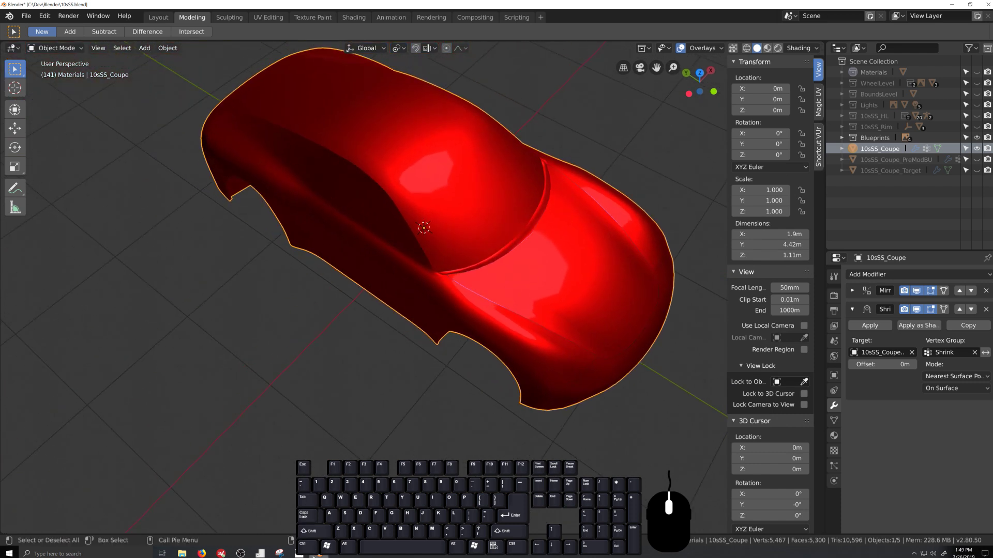
# Look at the headlight3.jpg reference photo in Photos, return to Blender and inspect the body around the windshield.
pyautogui.click(303, 555)
pyautogui.scroll(-1, 499, 282)
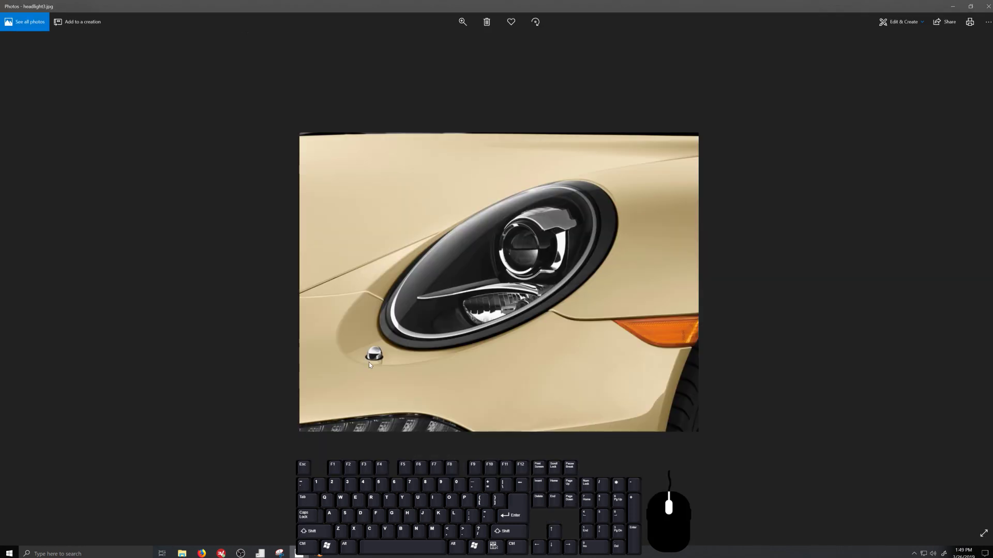
pyautogui.scroll(1, 499, 283)
pyautogui.click(308, 555)
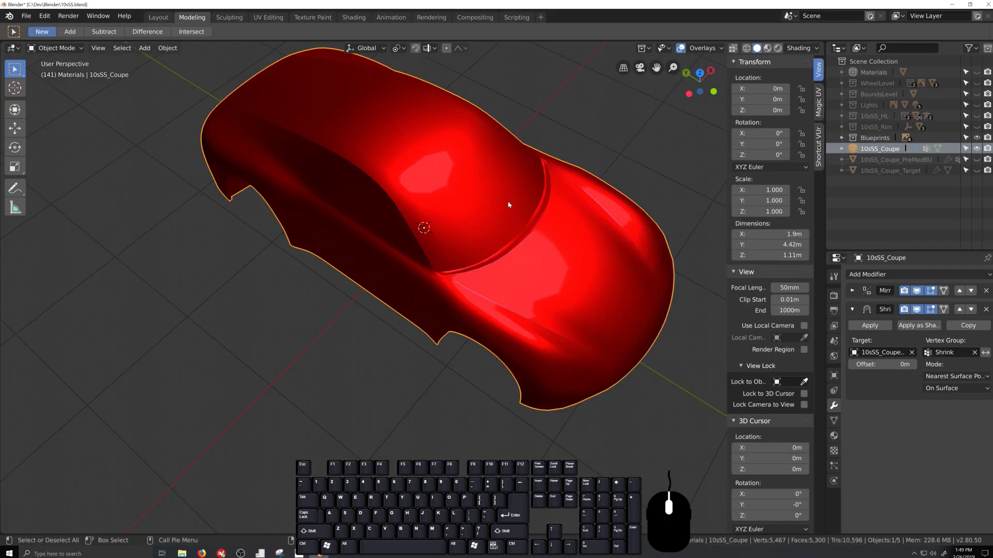
pyautogui.moveTo(429, 138); pyautogui.dragTo(507, 344, button='middle')
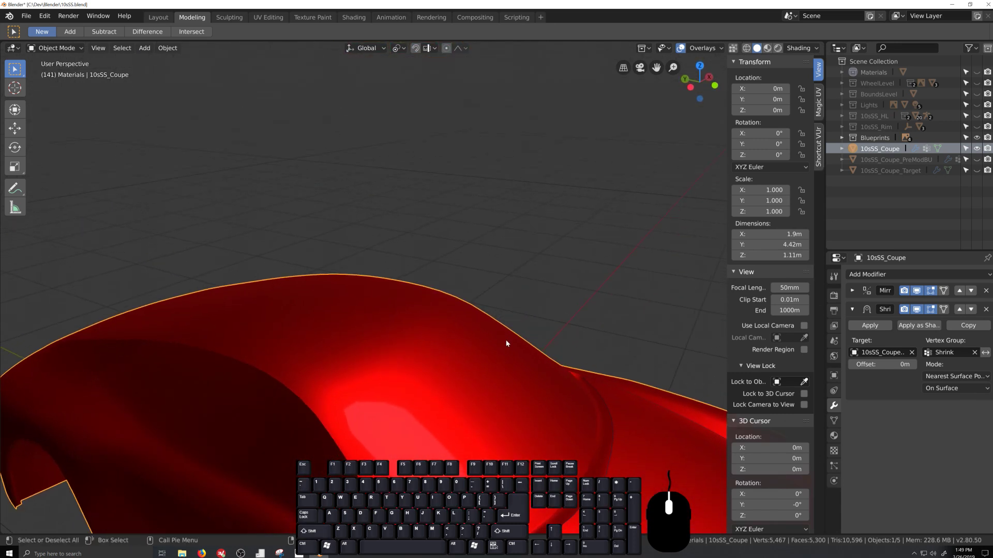
pyautogui.moveTo(408, 408); pyautogui.dragTo(602, 329, button='middle')
# Enter Edit Mode on the coupe body and select the edge loop along the base of the windshield.
pyautogui.press('Tab')
pyautogui.scroll(-3, 481, 390)
pyautogui.scroll(5, 380, 387)
pyautogui.scroll(-5, 393, 396)
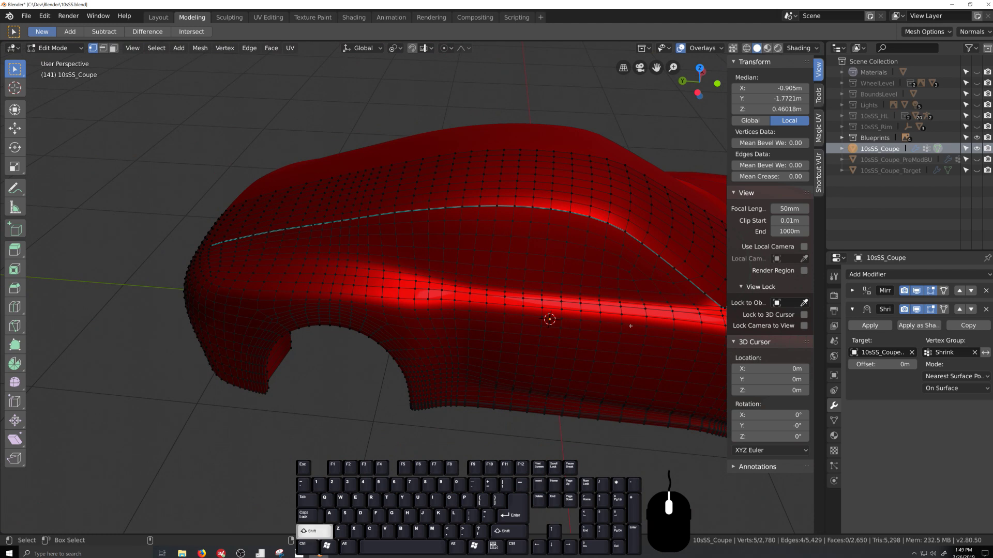
pyautogui.moveTo(631, 326); pyautogui.dragTo(667, 233, button='middle')
pyautogui.scroll(4, 667, 233)
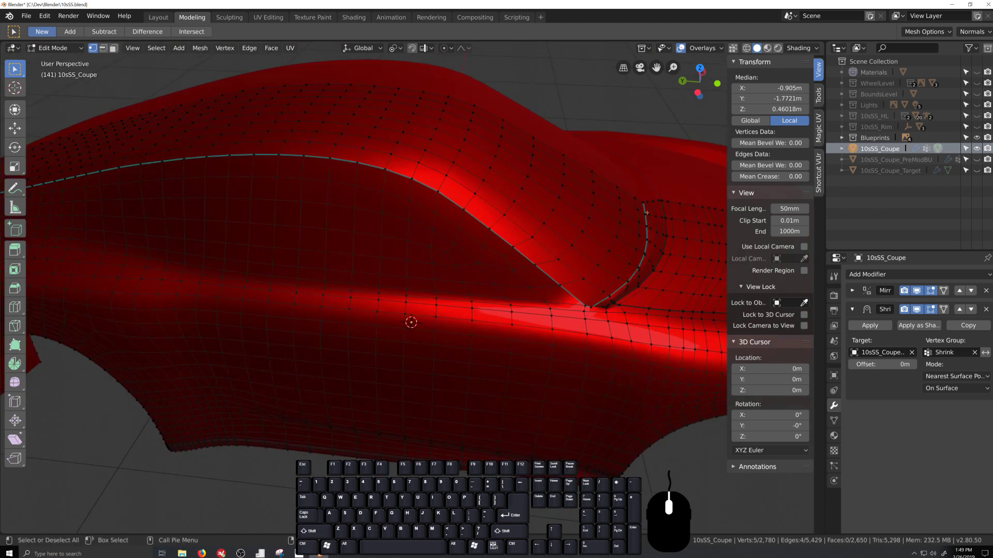
pyautogui.keyDown('alt'); pyautogui.click(645, 212); pyautogui.keyUp('alt')
pyautogui.moveTo(646, 212); pyautogui.dragTo(343, 301, button='middle')
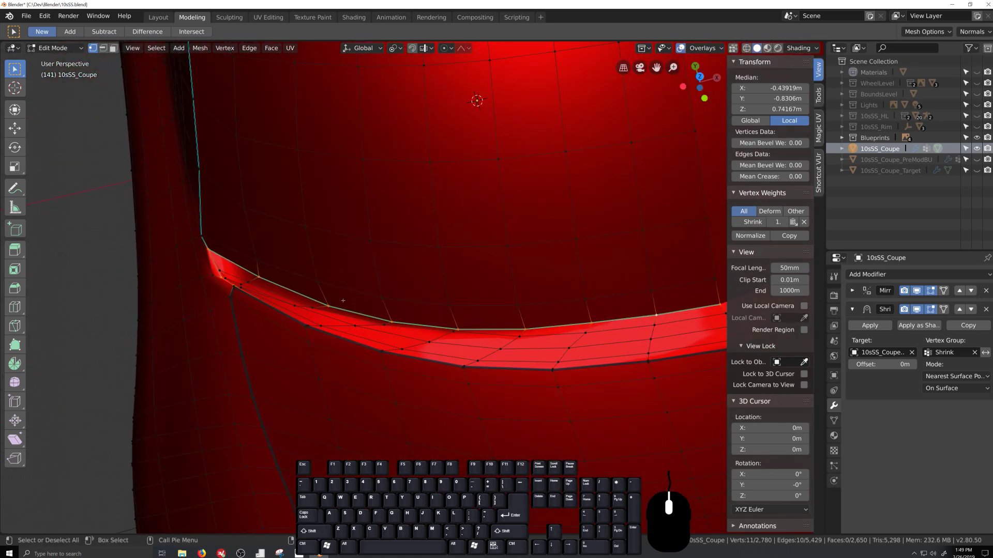
# With X-ray on, circle-deselect the vertices at the windshield-base selection's lower side corner.
pyautogui.hotkey('alt', 'z')
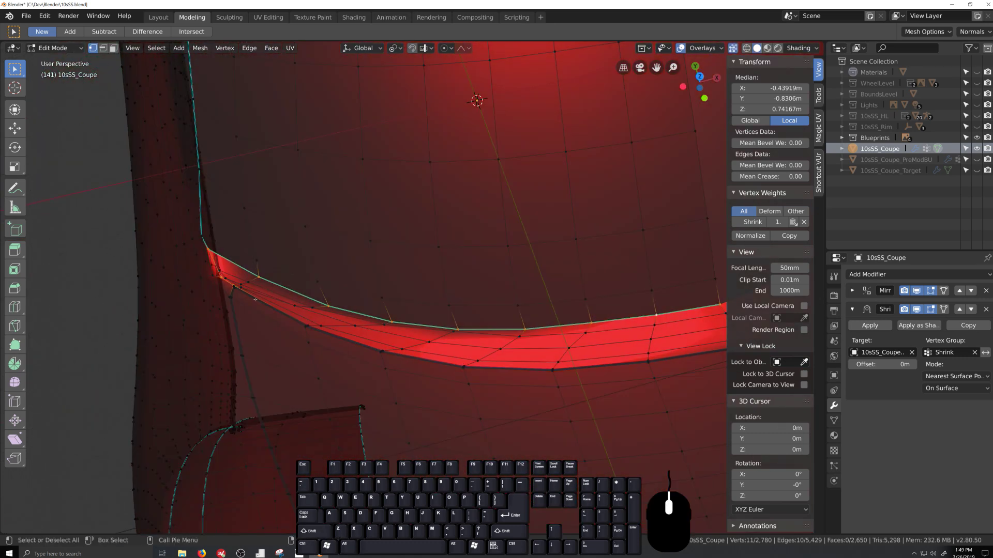
pyautogui.press('c')
pyautogui.keyDown('shift'); pyautogui.moveTo(220, 291); pyautogui.dragTo(213, 296); pyautogui.keyUp('shift')
pyautogui.rightClick(213, 297)
pyautogui.hotkey('alt', 'z')
pyautogui.scroll(-8, 217, 181)
# Add the side-window roofline edge loop to the windshield selection and circle-deselect its portion running down the rear bumper.
pyautogui.moveTo(217, 181); pyautogui.dragTo(278, 266, button='middle')
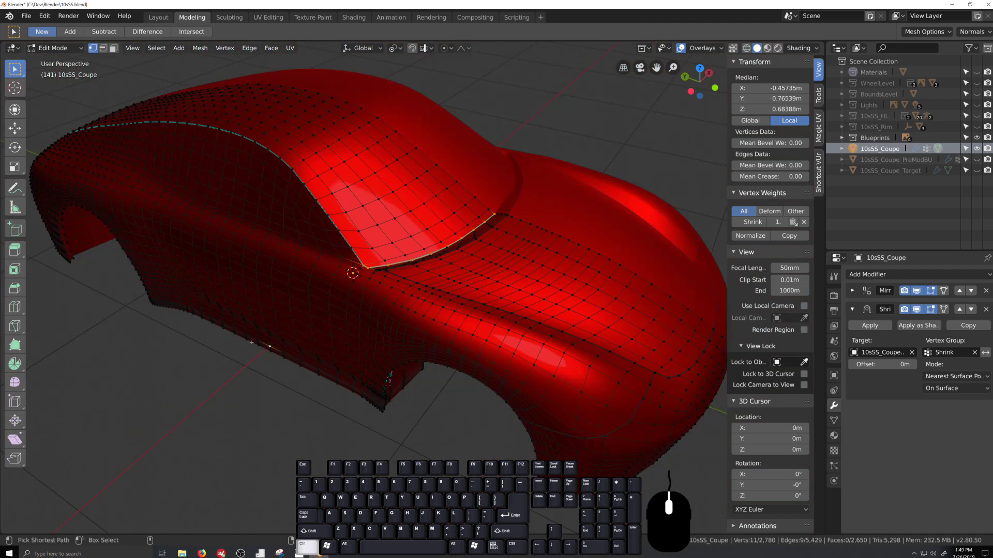
pyautogui.keyDown('ctrl'); pyautogui.click(72, 132); pyautogui.keyUp('ctrl')
pyautogui.moveTo(316, 202); pyautogui.dragTo(345, 215, button='middle')
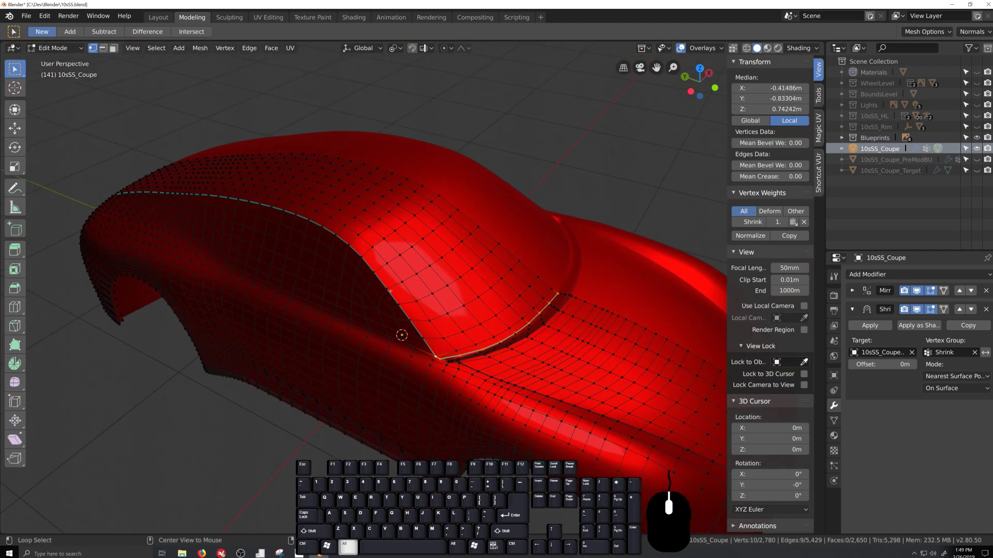
pyautogui.scroll(2, 386, 386)
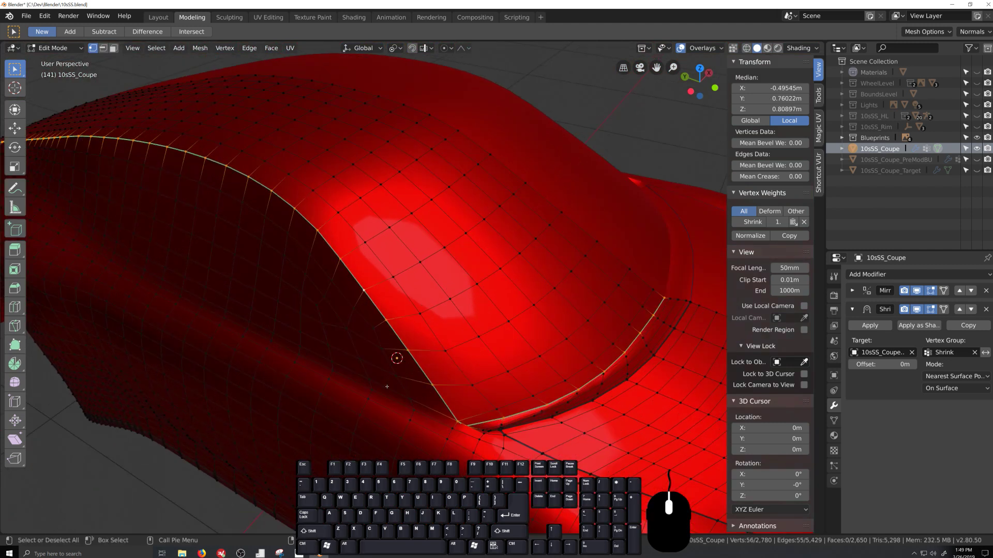
pyautogui.scroll(-4, 481, 404)
pyautogui.moveTo(481, 403); pyautogui.dragTo(500, 318, button='middle')
pyautogui.press('c')
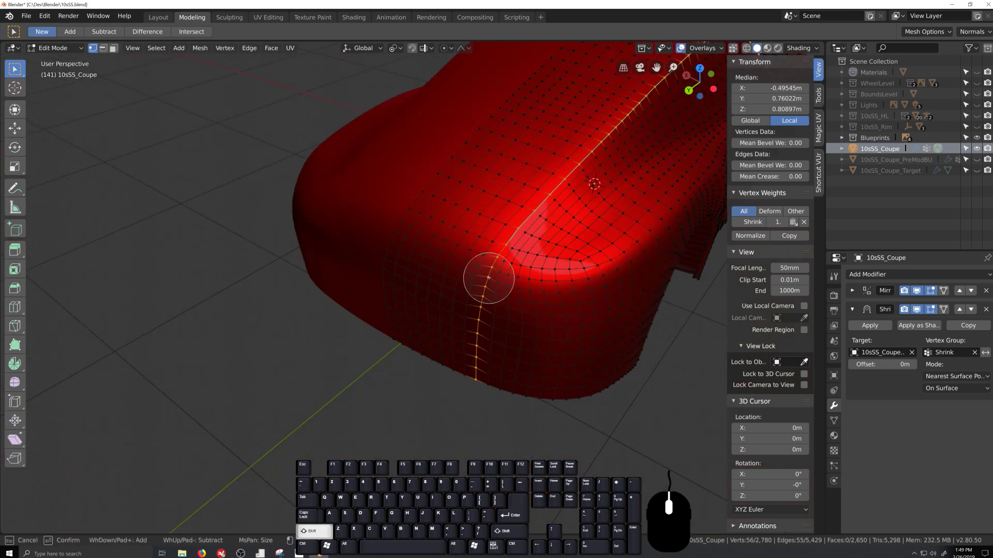
pyautogui.moveTo(483, 278)
pyautogui.keyDown('shift'); pyautogui.mouseDown()
pyautogui.moveTo(466, 404)
pyautogui.moveTo(505, 373)
pyautogui.mouseUp(); pyautogui.keyUp('shift')
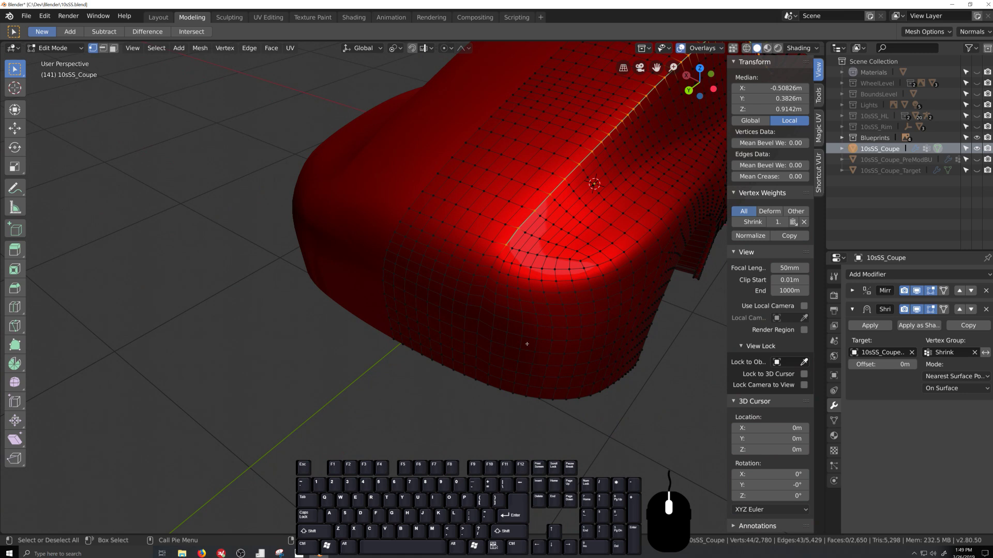
# In the left orthographic view with X-ray, select the edge loop across the rear deck end and edge slide it rearward by factor 0.119.
pyautogui.press('KP_3')
pyautogui.press('ctrl+KP_3')
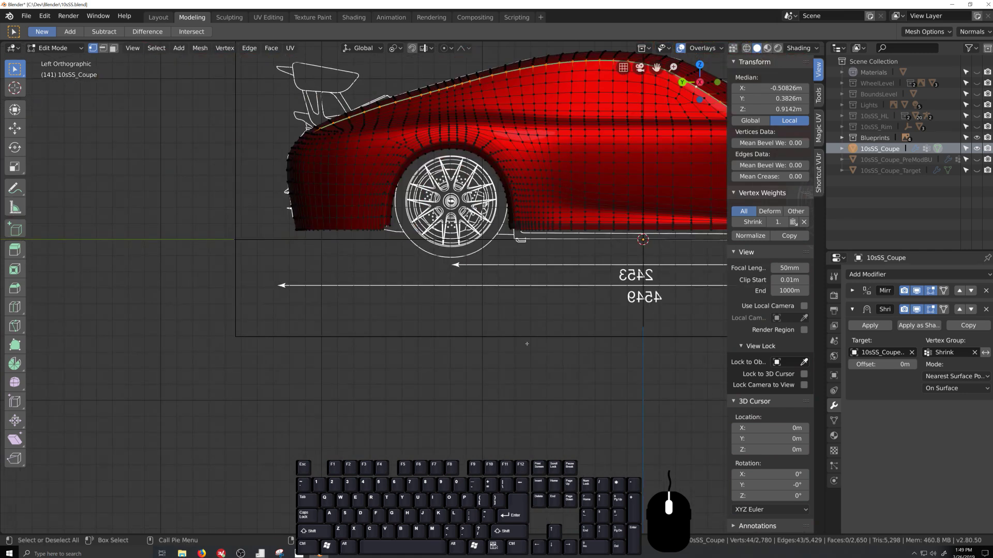
pyautogui.hotkey('alt', 'z')
pyautogui.keyDown('shift'); pyautogui.moveTo(312, 129); pyautogui.dragTo(543, 370, button='middle'); pyautogui.keyUp('shift')
pyautogui.scroll(5, 503, 379)
pyautogui.scroll(3, 542, 370)
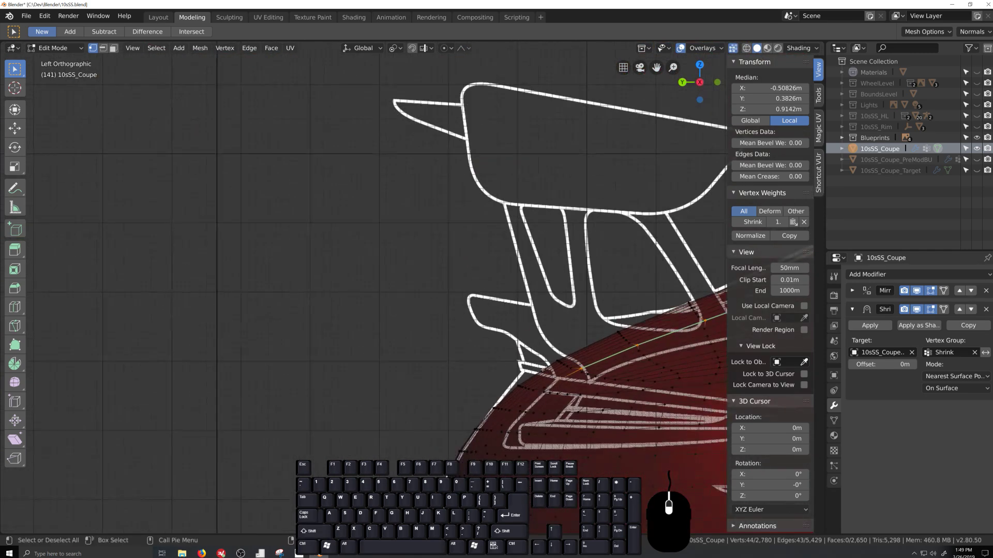
pyautogui.scroll(1, 542, 370)
pyautogui.keyDown('shift'); pyautogui.moveTo(607, 381); pyautogui.dragTo(428, 321, button='middle'); pyautogui.keyUp('shift')
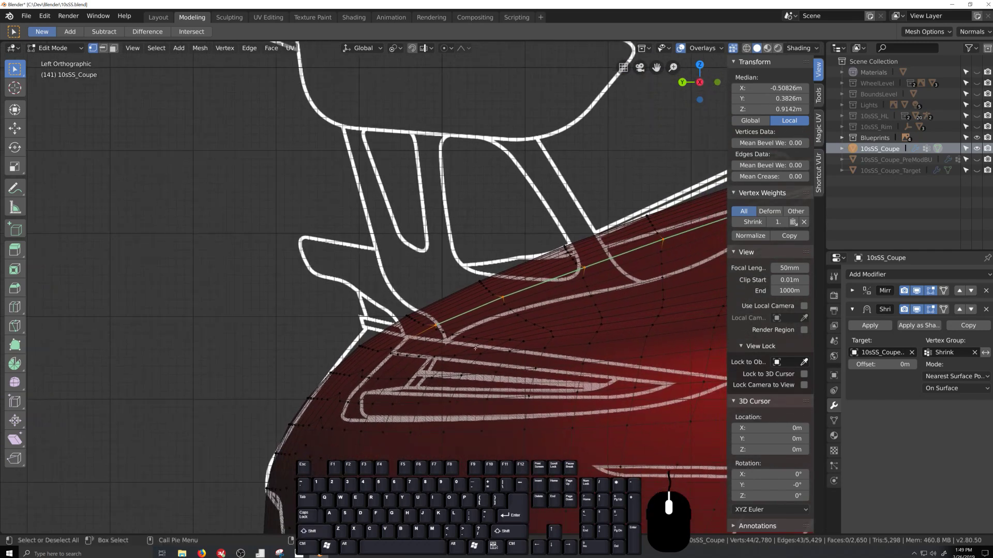
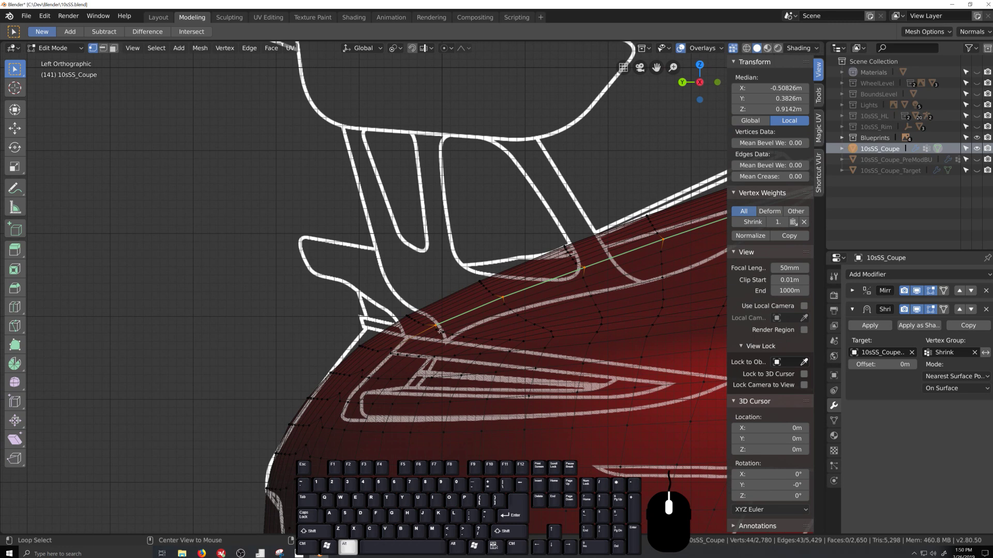
pyautogui.keyDown('alt'); pyautogui.click(453, 337); pyautogui.keyUp('alt')
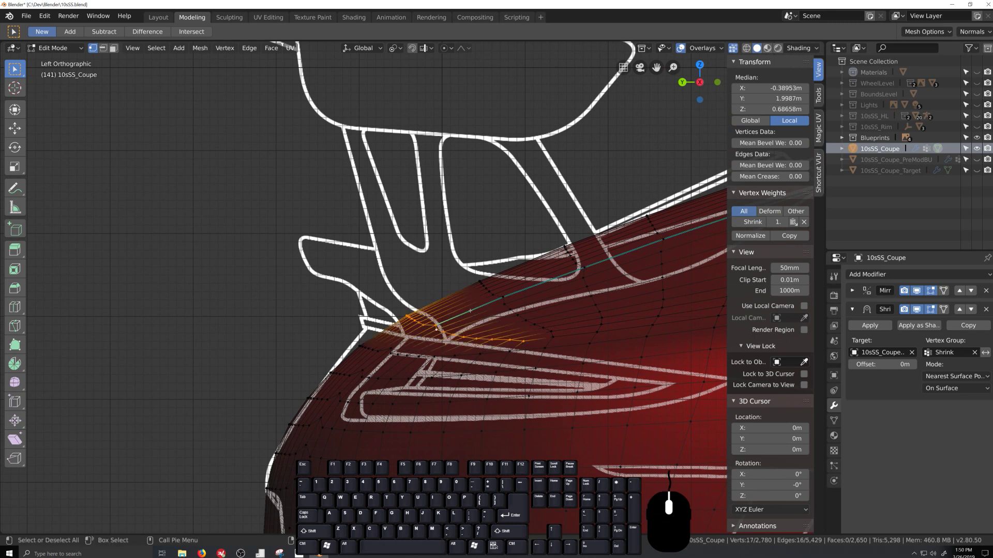
pyautogui.press('g')
pyautogui.press('g')
pyautogui.click(464, 315)
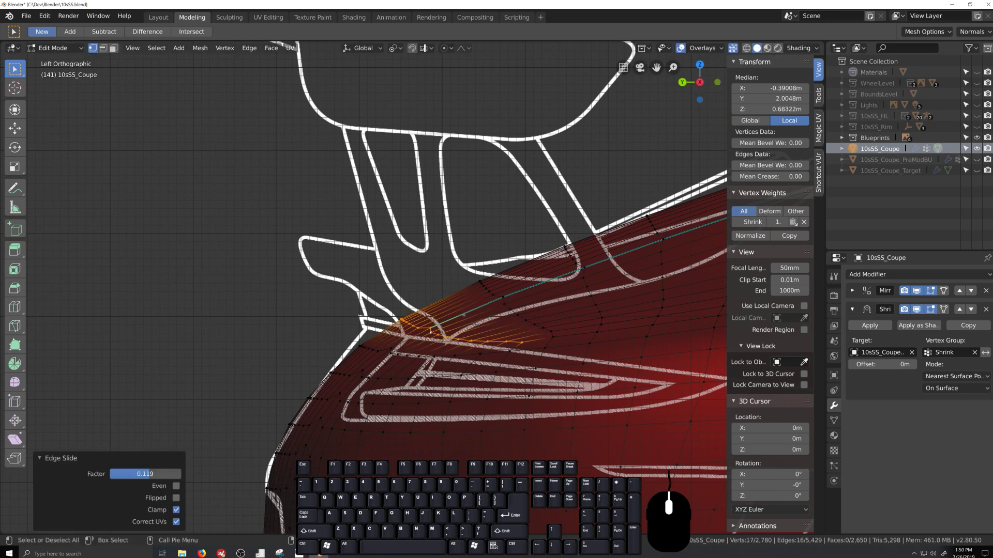
# Hide one vertex of the long body-side edge loop, just forward of the tail light, to interrupt the loop.
pyautogui.keyDown('alt'); pyautogui.click(473, 362); pyautogui.keyUp('alt')
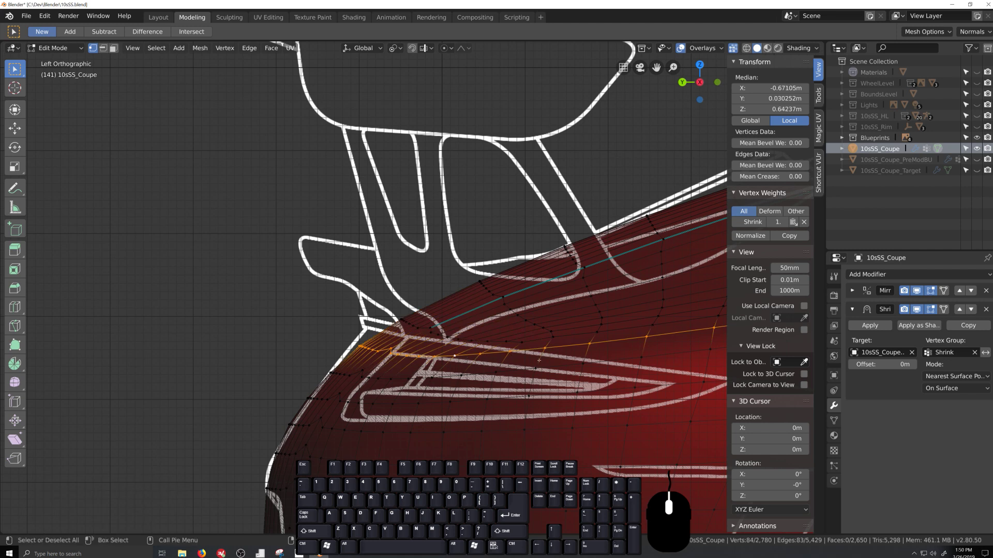
pyautogui.scroll(-8, 539, 360)
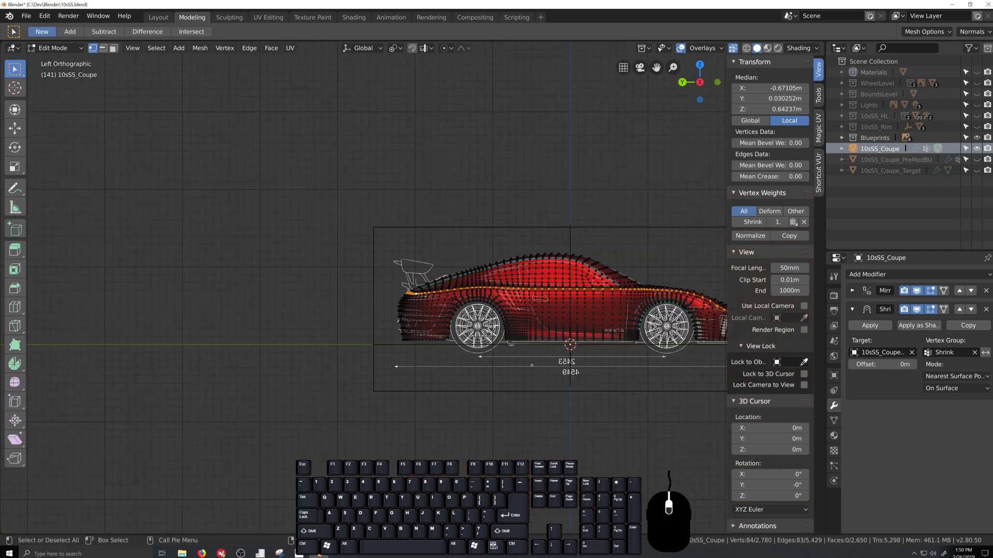
pyautogui.scroll(8, 531, 366)
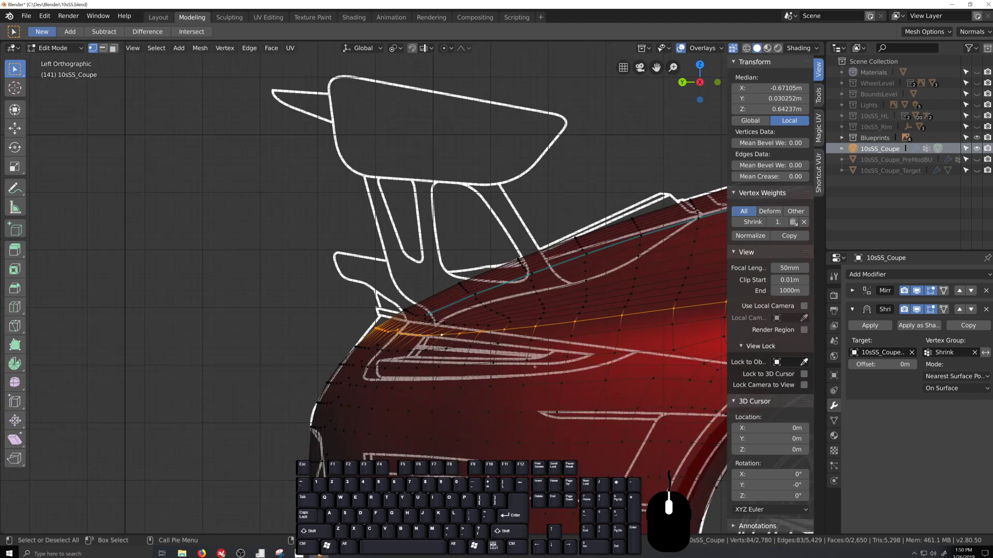
pyautogui.click(574, 319)
pyautogui.press('h')
# Select the interrupted loop's rear segment above the tail light and edge slide it down and rearward by factor -0.438.
pyautogui.keyDown('alt'); pyautogui.click(498, 324); pyautogui.keyUp('alt')
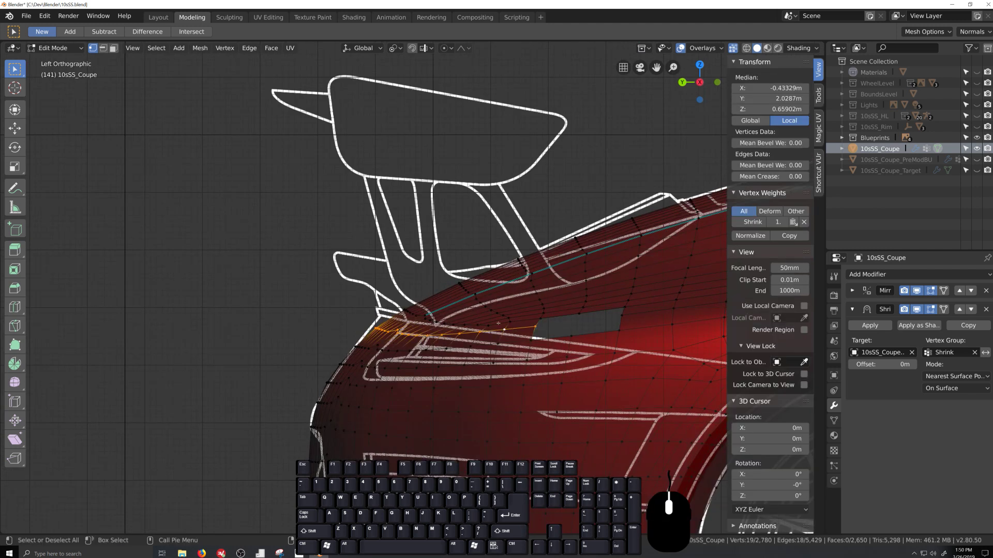
pyautogui.press('g')
pyautogui.press('g')
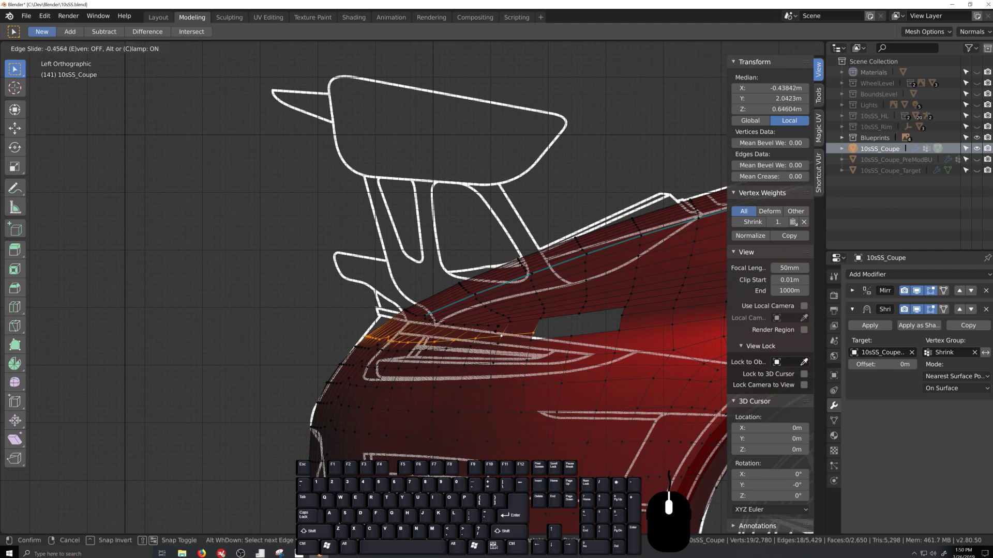
pyautogui.click(500, 335)
pyautogui.scroll(-4, 500, 335)
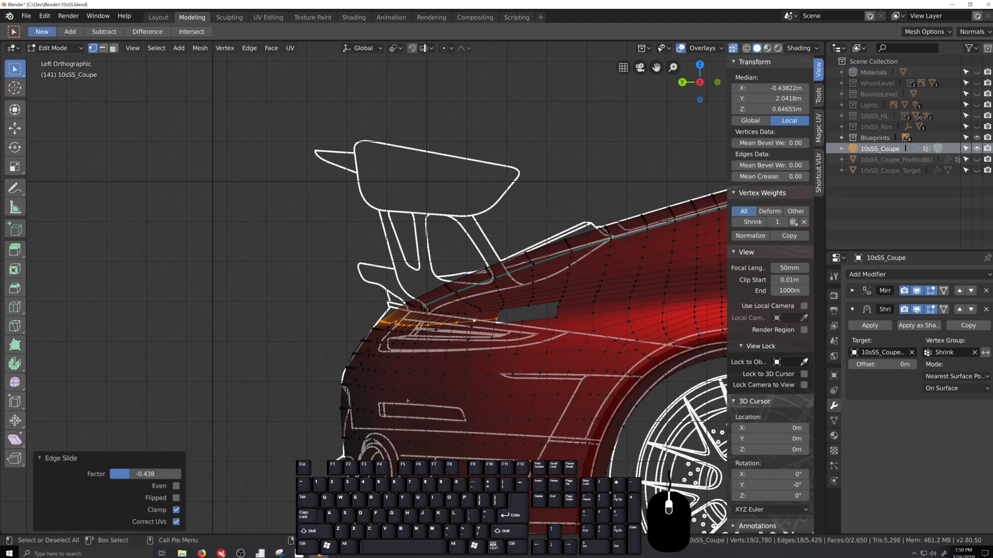
# On the rear bumper's vertical edge, vertex slide the vertex near the bottom by factor 0.122, and the one above it slightly down.
pyautogui.moveTo(501, 335)
pyautogui.mouseDown(button='middle')
pyautogui.moveTo(483, 344)
pyautogui.moveTo(491, 319)
pyautogui.mouseUp(button='middle')
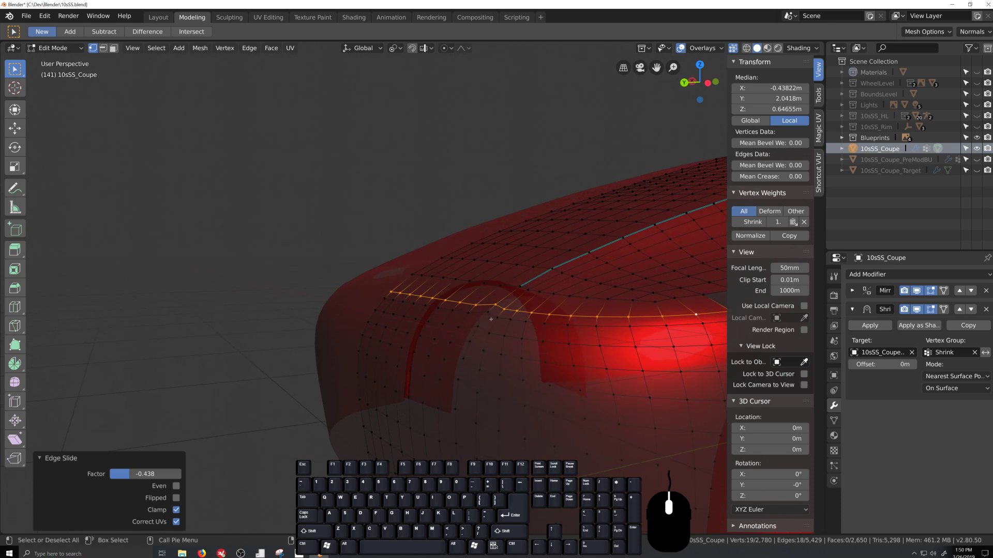
pyautogui.moveTo(478, 401); pyautogui.dragTo(488, 356, button='middle')
pyautogui.click(488, 359)
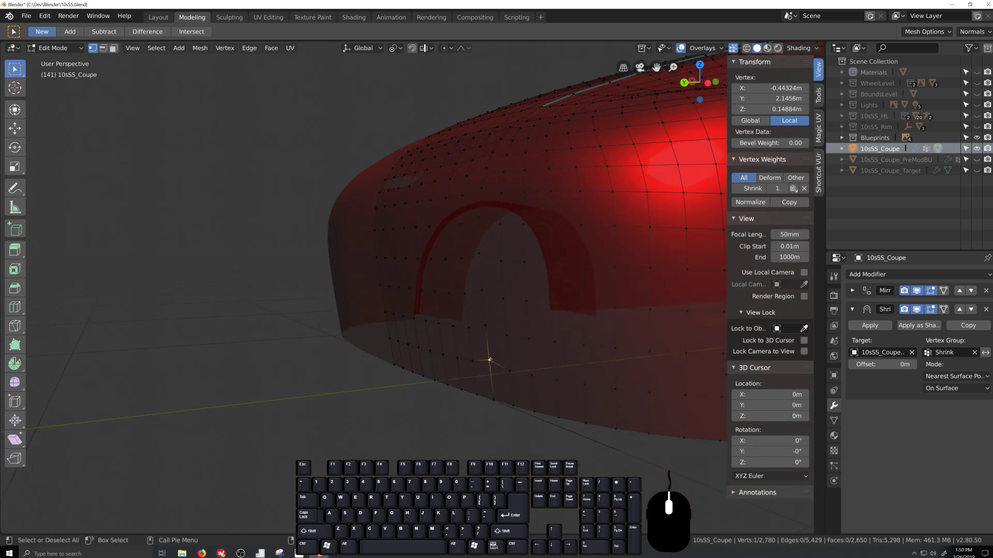
pyautogui.press('g')
pyautogui.press('g')
pyautogui.click(490, 364)
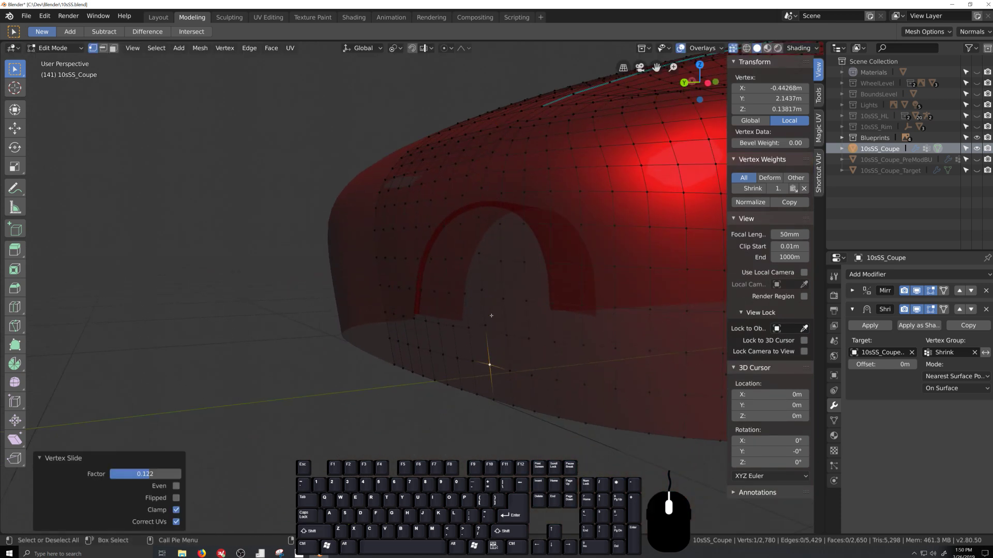
pyautogui.click(488, 321)
pyautogui.press('g')
pyautogui.press('g')
pyautogui.click(487, 331)
# Vertex slide the next two vertices up the same bumper edge, around 0.30 m and 0.37 m high, slightly down.
pyautogui.click(481, 292)
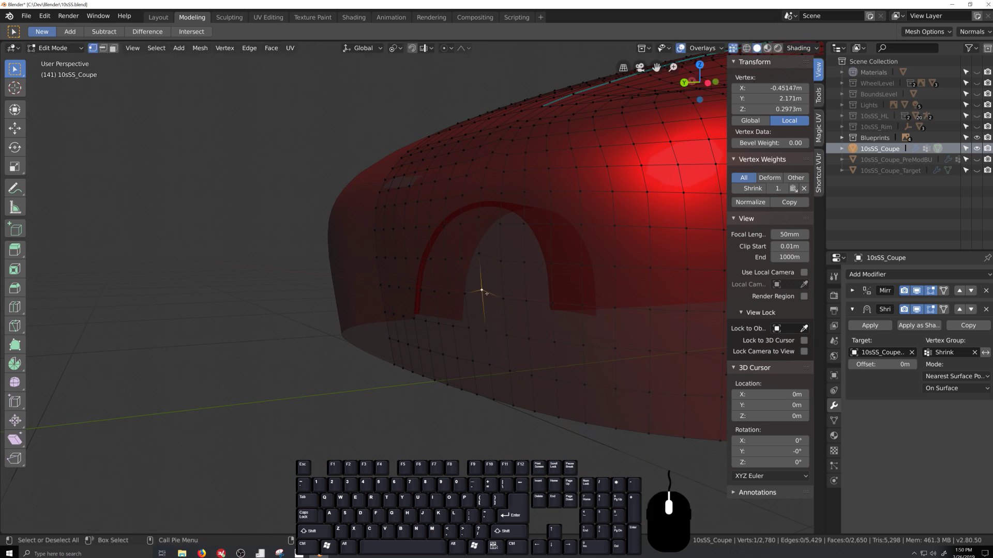
pyautogui.press('g')
pyautogui.press('g')
pyautogui.click(481, 293)
pyautogui.click(478, 260)
pyautogui.press('g')
pyautogui.press('g')
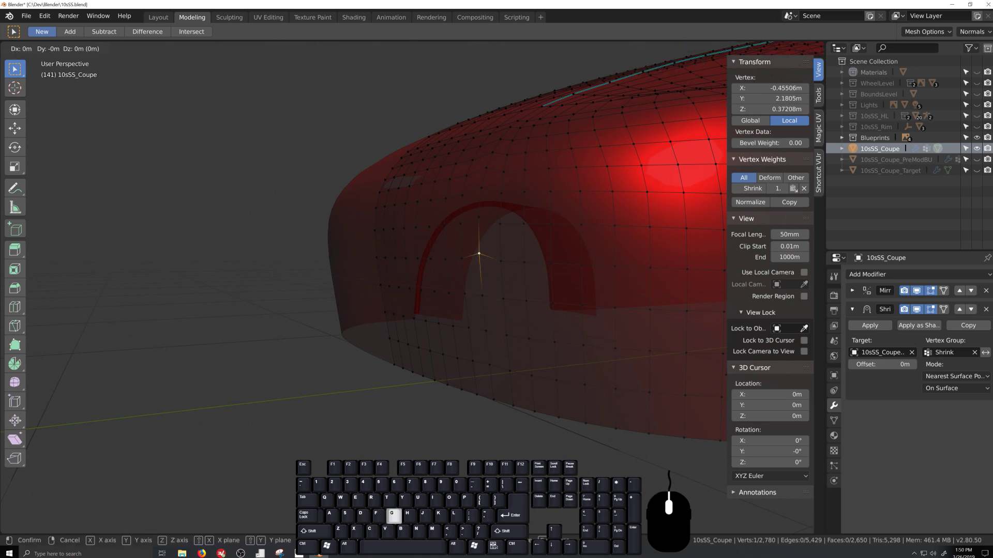
pyautogui.click(475, 222)
# Vertex slide the bumper edge's vertices around 0.44 m and 0.50 m high slightly down.
pyautogui.click(478, 218)
pyautogui.press('g')
pyautogui.press('g')
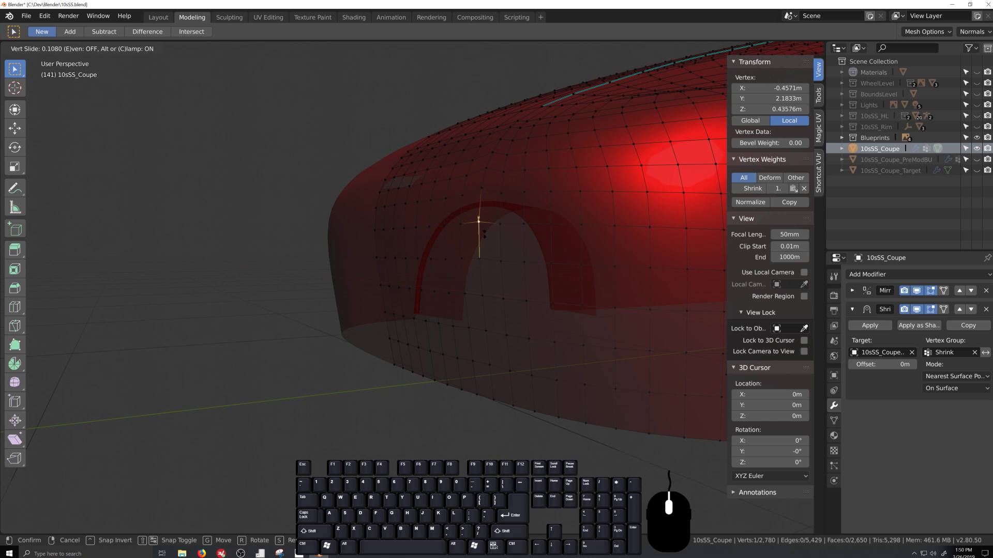
pyautogui.click(479, 222)
pyautogui.hotkey('shift', '`')
pyautogui.moveTo(481, 276); pyautogui.dragTo(472, 334, button='middle')
pyautogui.click(468, 336)
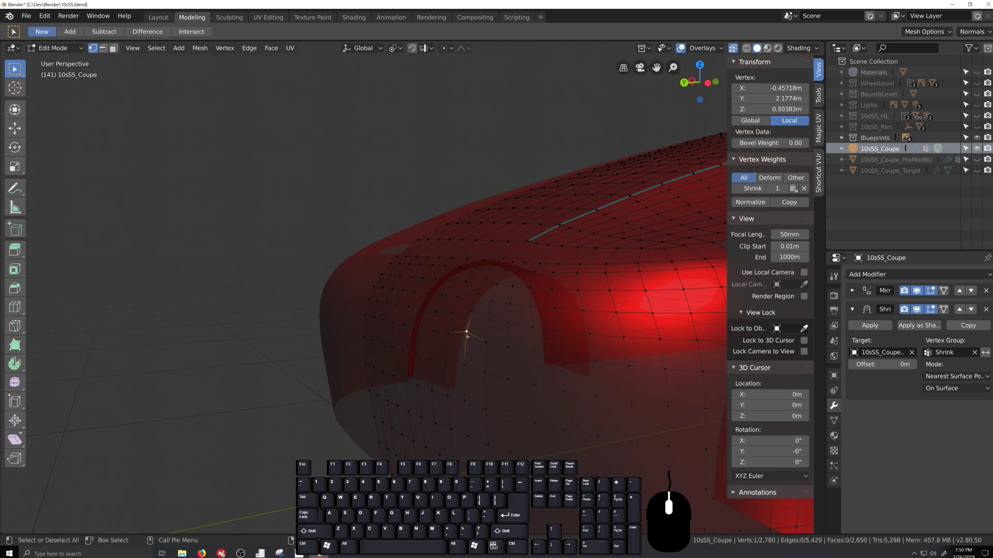
pyautogui.press('g')
pyautogui.press('g')
pyautogui.click(466, 337)
# Vertex slide the following two vertices, around 0.54 m and 0.58 m high where the bumper curves inward, slightly down.
pyautogui.click(472, 311)
pyautogui.press('g')
pyautogui.press('g')
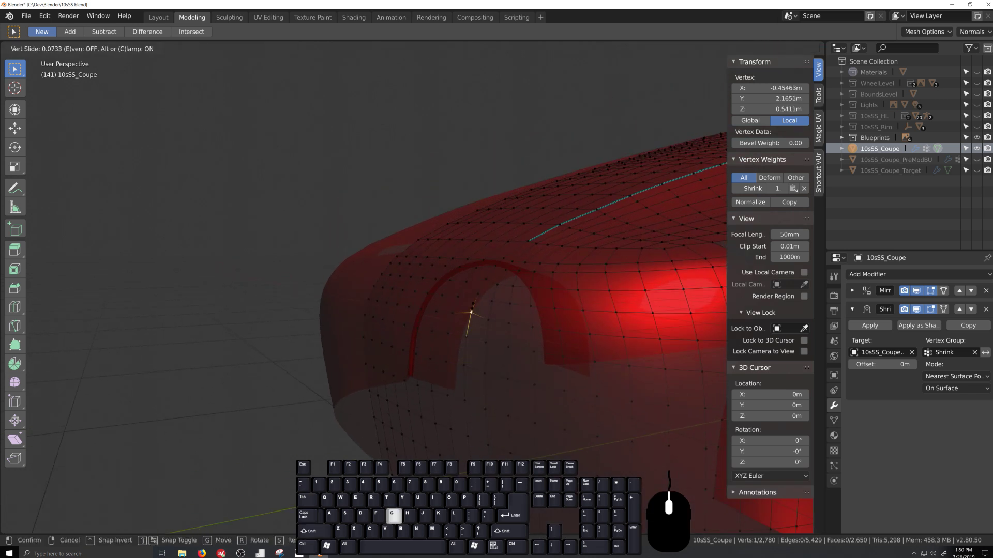
pyautogui.click(470, 314)
pyautogui.click(474, 297)
pyautogui.press('g')
pyautogui.press('g')
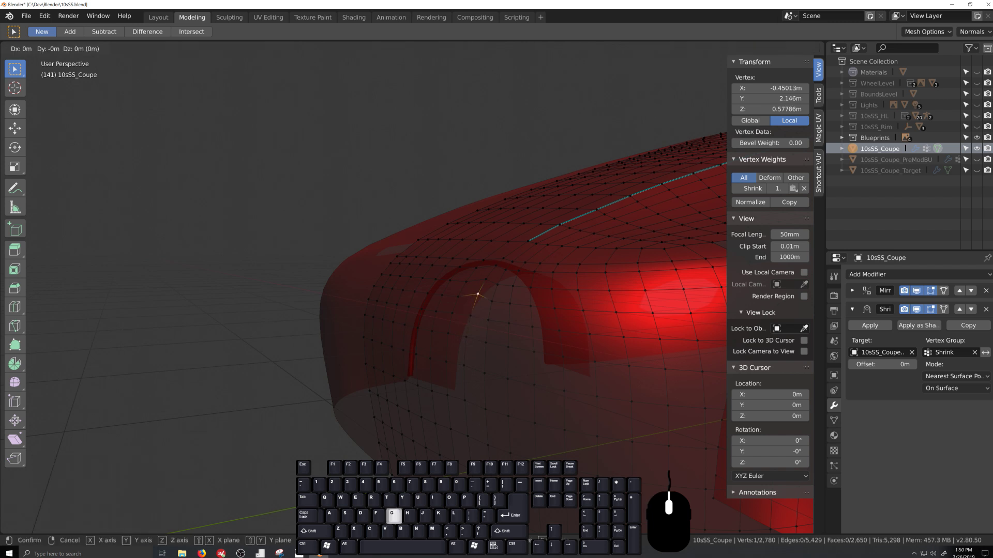
pyautogui.click(476, 297)
# Vertex slide the next two vertices up the rear bumper edge, around 0.61 m and 0.63 m high, slightly down.
pyautogui.click(485, 280)
pyautogui.press('g')
pyautogui.press('g')
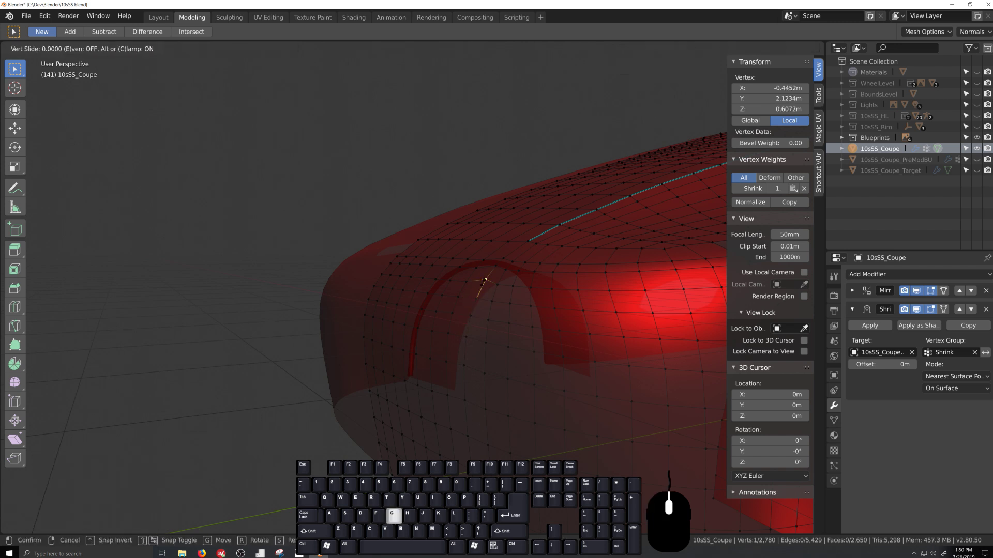
pyautogui.click(484, 281)
pyautogui.click(493, 266)
pyautogui.press('g')
pyautogui.press('g')
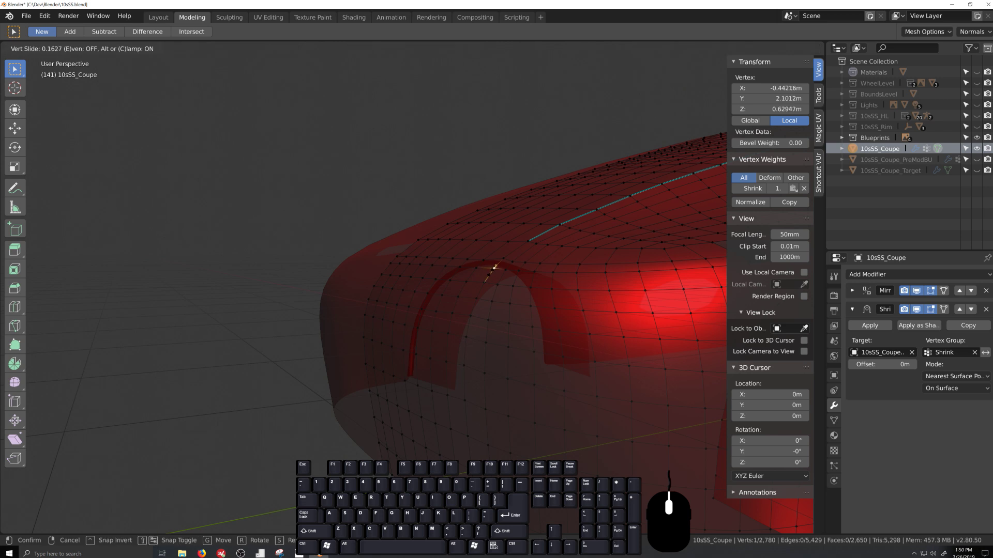
pyautogui.click(493, 267)
# Vertex slide the following vertex on the bumper edge, around 0.65 m high, down by factor 0.226.
pyautogui.click(501, 259)
pyautogui.press('g')
pyautogui.press('g')
pyautogui.click(502, 259)
# Select the crosswise edge loop at the crease's rear end and edge slide it rearward by about 0.31, checking against the left blueprint.
pyautogui.moveTo(501, 259); pyautogui.dragTo(386, 368, button='middle')
pyautogui.scroll(2, 316, 326)
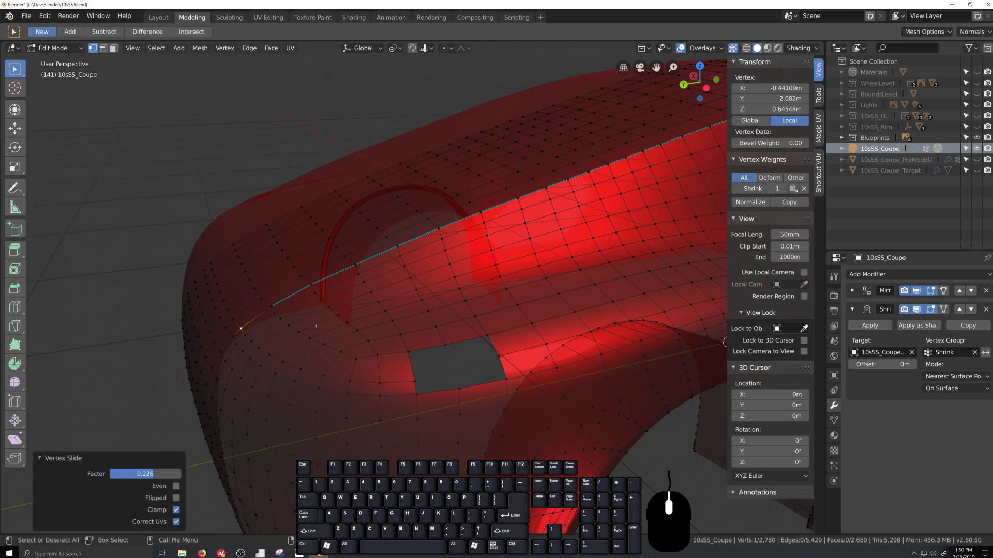
pyautogui.keyDown('alt'); pyautogui.click(271, 308); pyautogui.keyUp('alt')
pyautogui.press('ctrl+KP_3')
pyautogui.scroll(6, 368, 344)
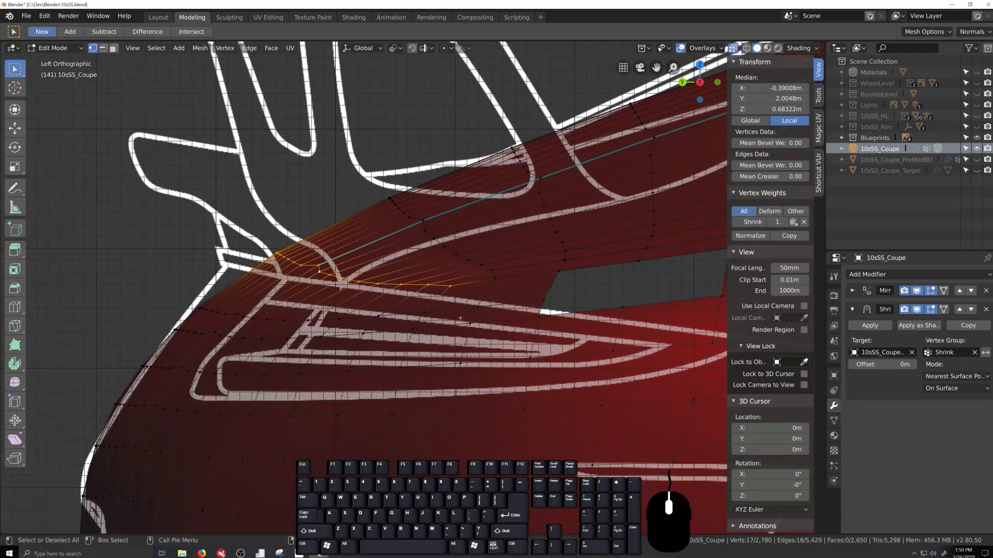
pyautogui.press('g')
pyautogui.press('g')
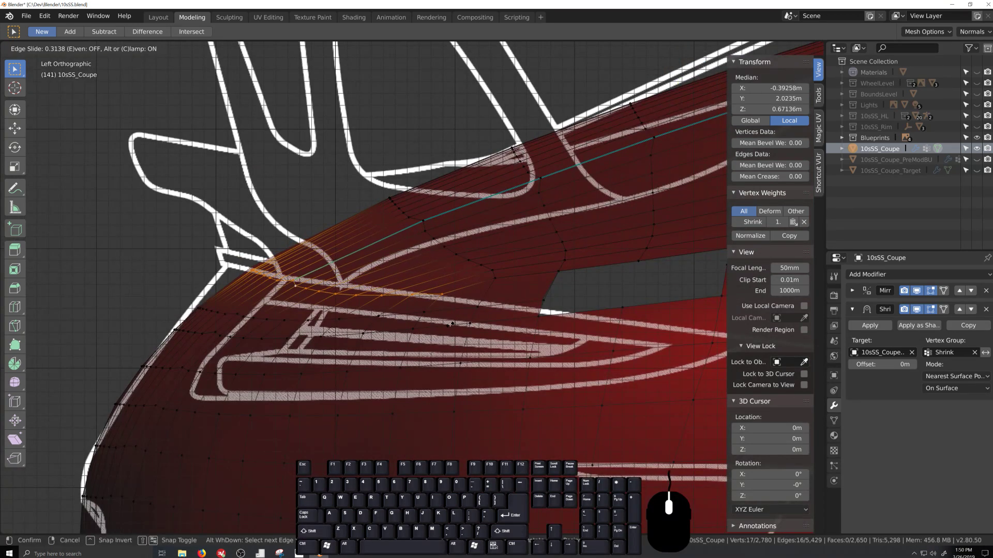
pyautogui.click(450, 324)
pyautogui.keyDown('ctrl'); pyautogui.moveTo(236, 265); pyautogui.dragTo(252, 275); pyautogui.keyUp('ctrl')
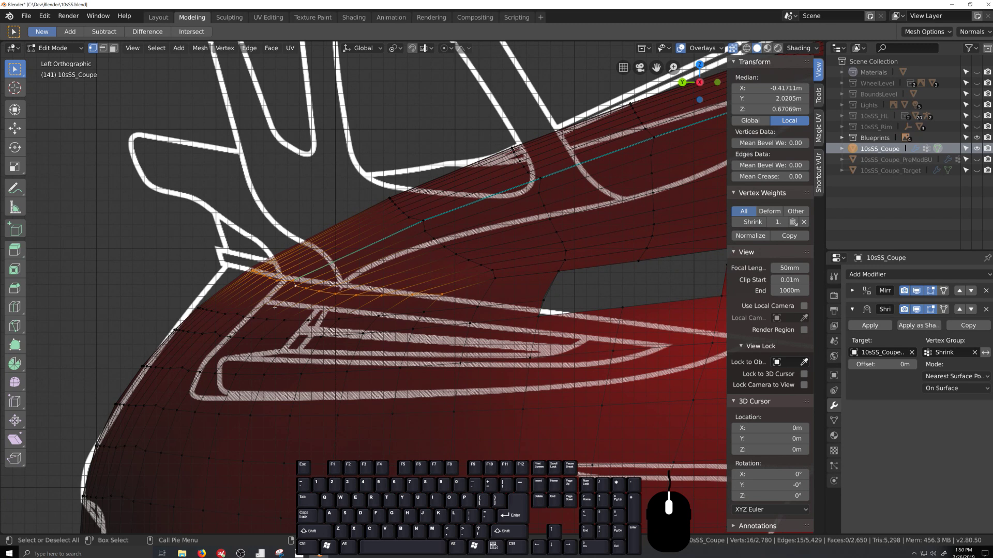
pyautogui.scroll(2, 275, 308)
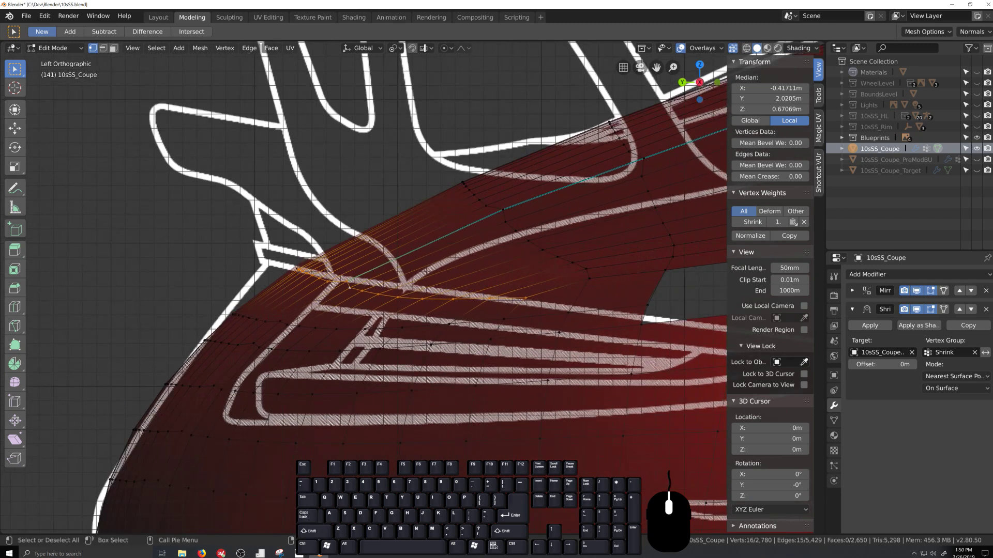
pyautogui.press('g')
pyautogui.press('g')
pyautogui.click(291, 275)
pyautogui.keyDown('shift'); pyautogui.click(299, 269); pyautogui.keyUp('shift')
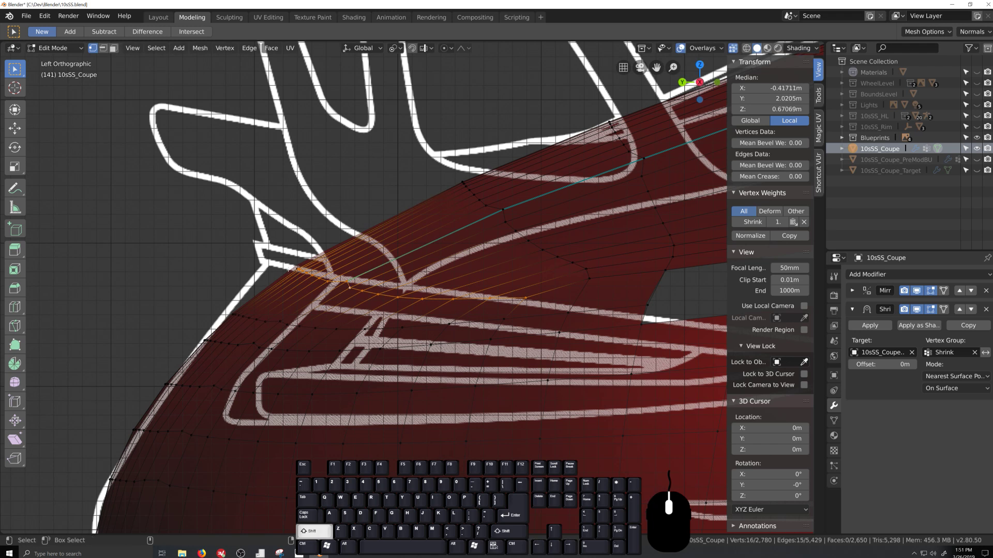
pyautogui.keyDown('shift'); pyautogui.click(297, 269); pyautogui.keyUp('shift')
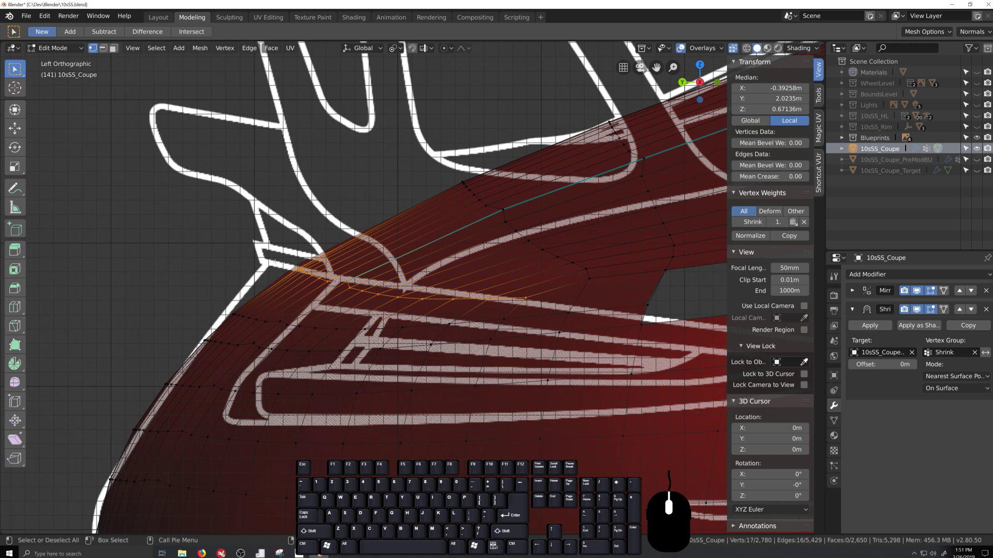
# Shear the selected rear deck edge loop in the left view with an offset of -0.171.
pyautogui.click(22, 442)
pyautogui.moveTo(251, 270); pyautogui.dragTo(259, 305)
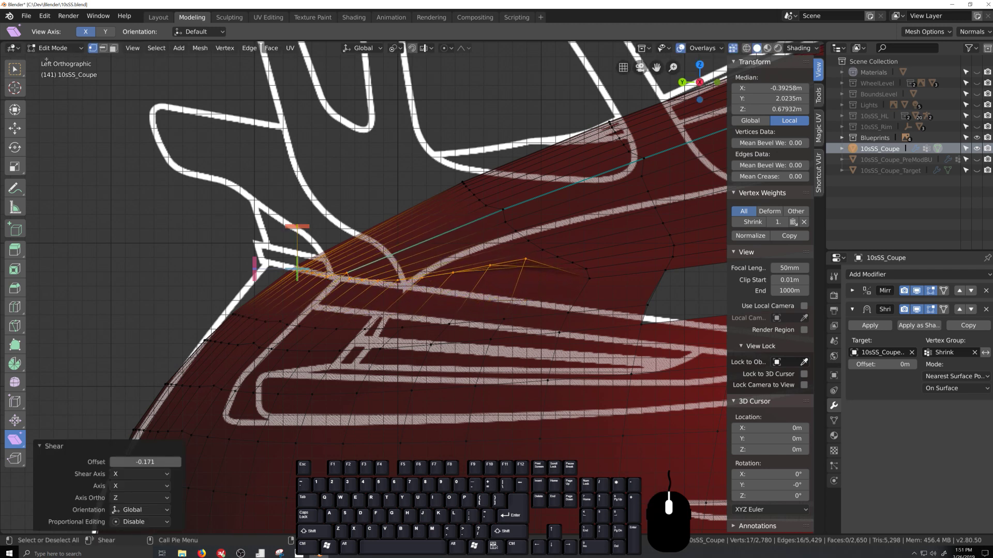
pyautogui.press('w')
# Deselect the loop's inner half, then edge slide its outer nine vertices, followed by the outer eight, down toward the blueprint line.
pyautogui.keyDown('ctrl'); pyautogui.moveTo(221, 240); pyautogui.dragTo(329, 288); pyautogui.keyUp('ctrl')
pyautogui.press('g')
pyautogui.press('g')
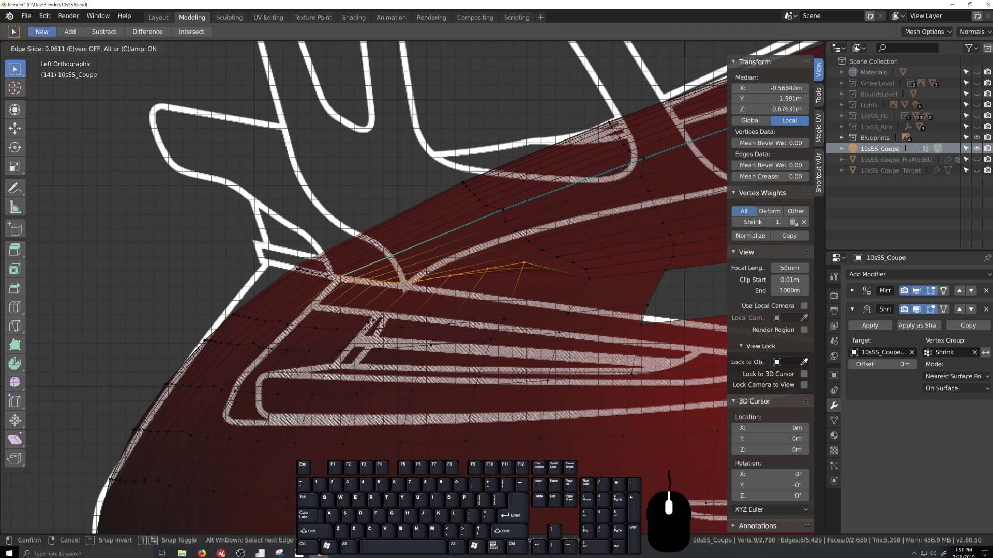
pyautogui.click(336, 284)
pyautogui.keyDown('shift'); pyautogui.click(337, 282); pyautogui.keyUp('shift')
pyautogui.press('g')
pyautogui.press('g')
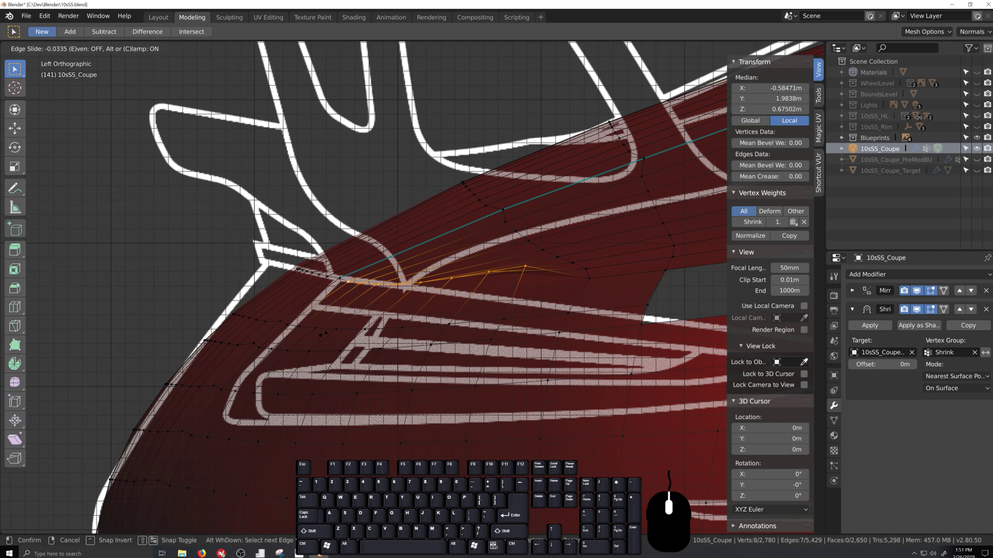
pyautogui.click(352, 279)
# Edge slide the loop's outer seven vertices, followed by the outer six, slightly to follow the blueprint line.
pyautogui.keyDown('shift'); pyautogui.click(365, 282); pyautogui.keyUp('shift')
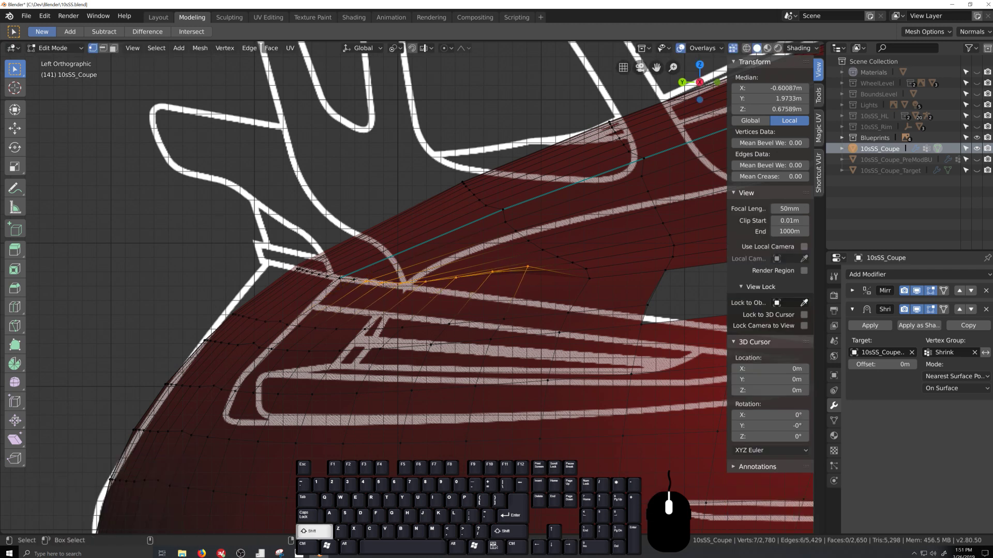
pyautogui.press('g')
pyautogui.press('g')
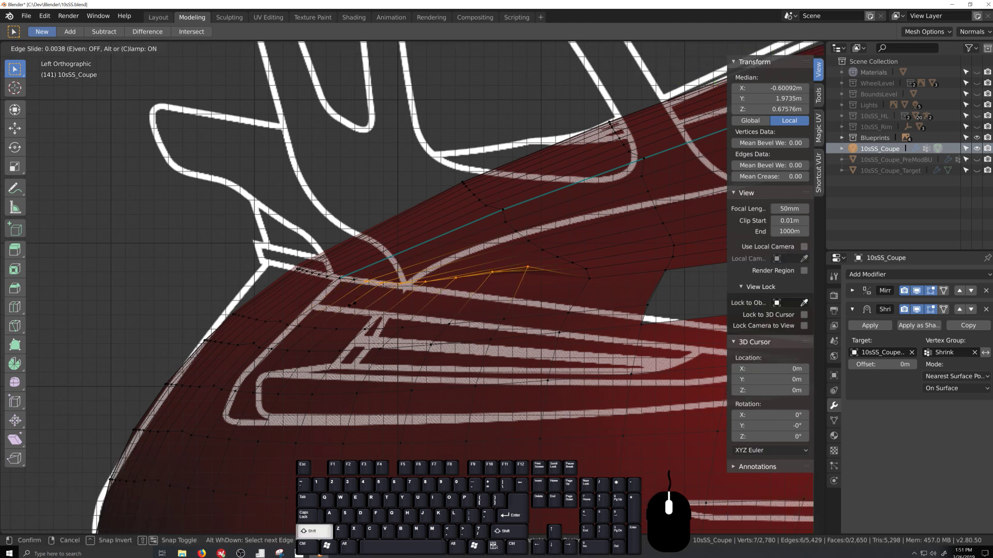
pyautogui.click(367, 282)
pyautogui.keyDown('shift'); pyautogui.click(367, 282); pyautogui.keyUp('shift')
pyautogui.press('g')
pyautogui.press('g')
pyautogui.click(381, 283)
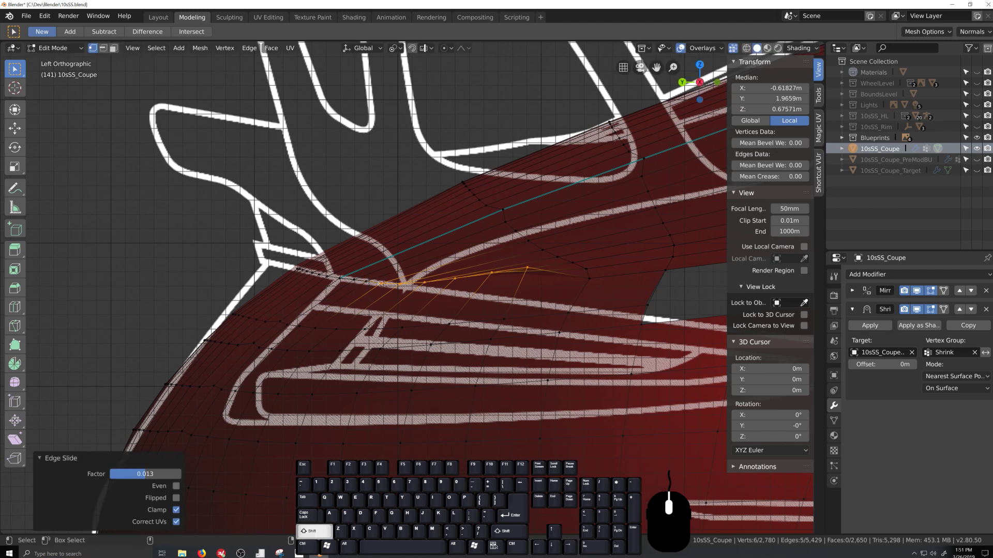
# Edge slide the loop's outer five vertices, followed by the outer four, slightly down toward the blueprint line.
pyautogui.keyDown('shift'); pyautogui.click(380, 283); pyautogui.keyUp('shift')
pyautogui.press('g')
pyautogui.press('g')
pyautogui.click(397, 287)
pyautogui.keyDown('shift'); pyautogui.click(397, 288); pyautogui.keyUp('shift')
pyautogui.press('g')
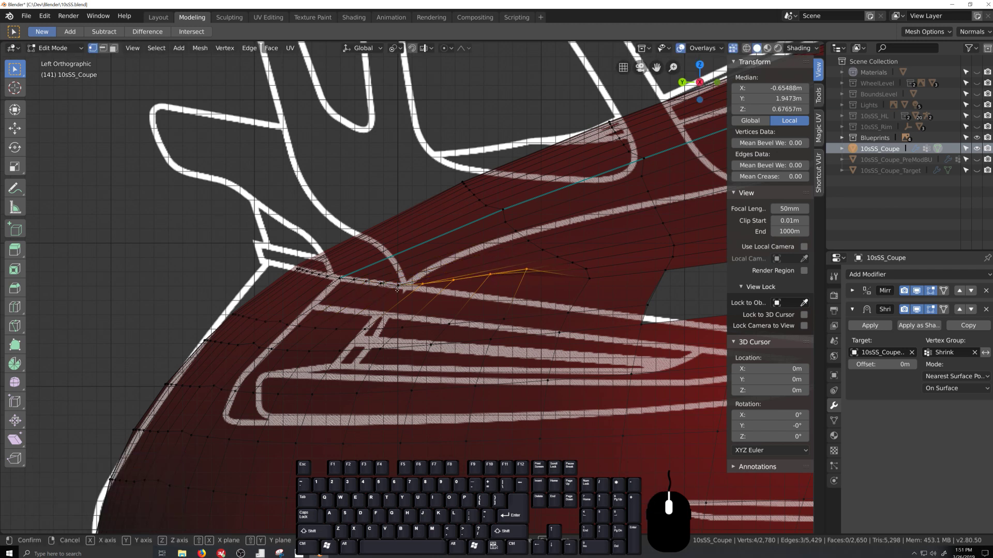
pyautogui.press('g')
pyautogui.click(418, 289)
# Edge slide the loop's outer three vertices by factor 0.160 and the outer two by factor 0.256.
pyautogui.keyDown('shift'); pyautogui.click(417, 289); pyautogui.keyUp('shift')
pyautogui.press('g')
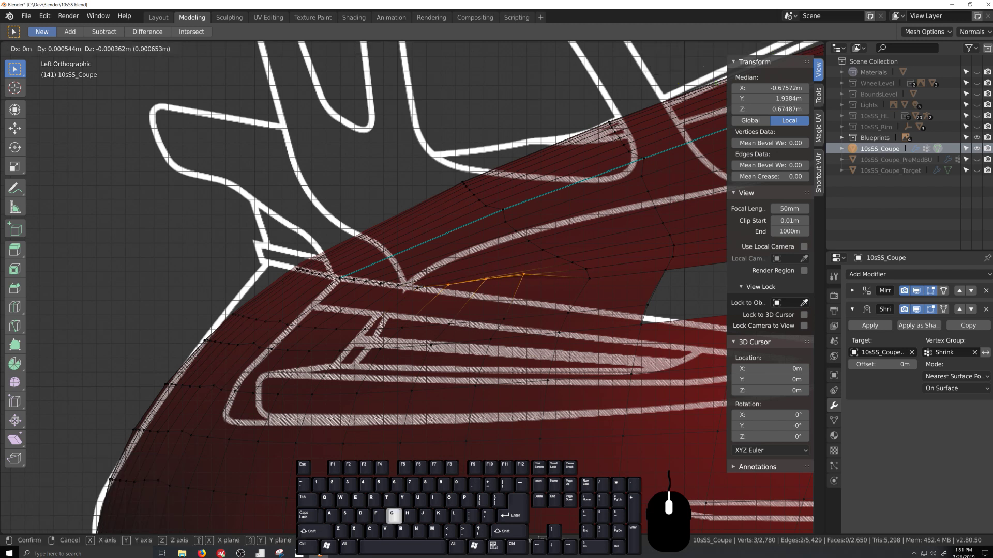
pyautogui.press('g')
pyautogui.click(438, 293)
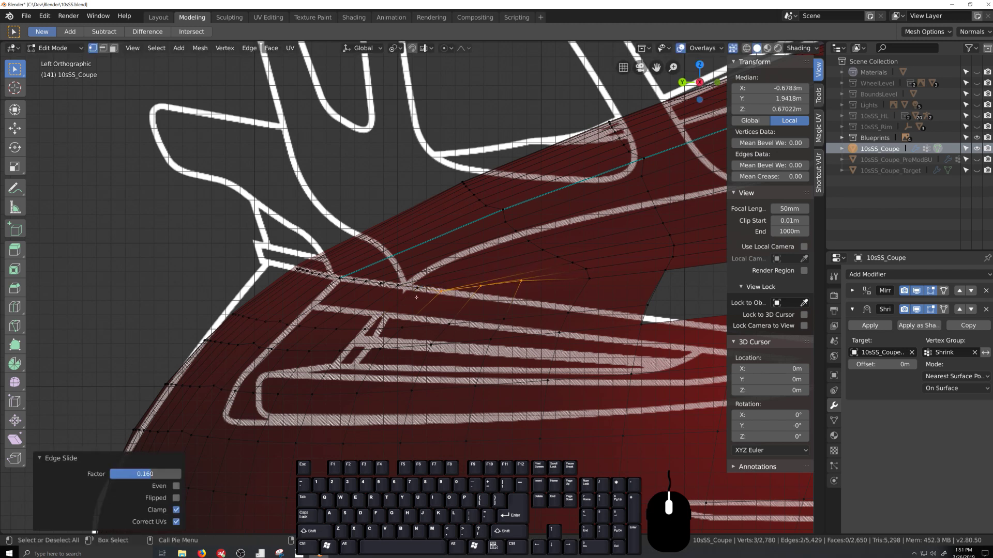
pyautogui.keyDown('shift'); pyautogui.click(438, 292); pyautogui.keyUp('shift')
pyautogui.press('g')
pyautogui.press('g')
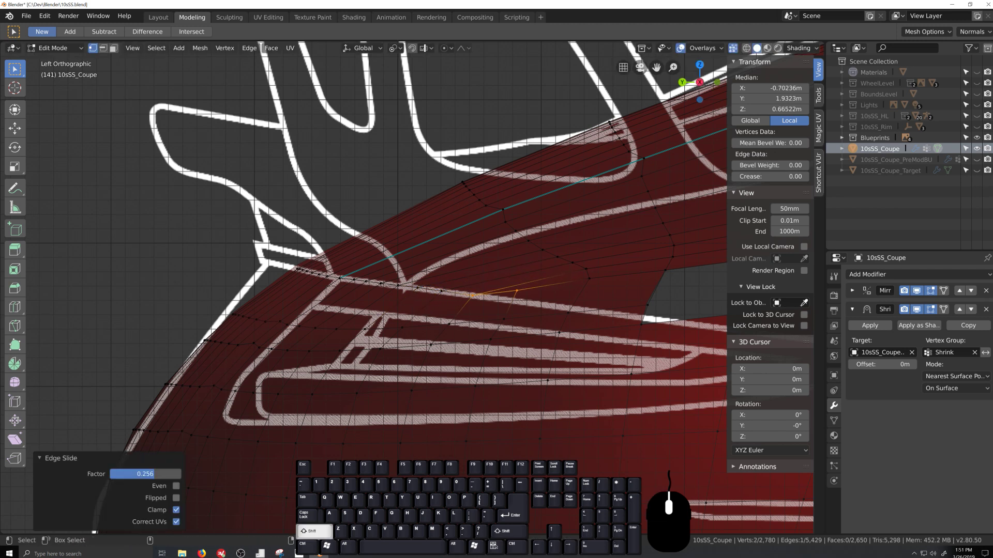
# Vertex slide the loop's outermost vertex down by about 0.34 to meet the blueprint line.
pyautogui.click(516, 292)
pyautogui.hotkey('shift', 'v')
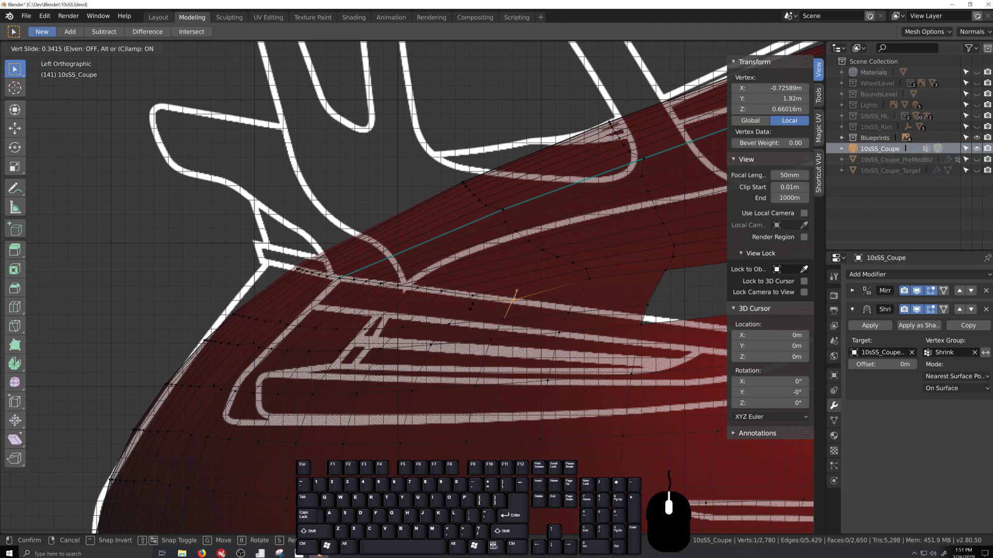
pyautogui.click(515, 299)
# Select the vertex row from the centreline to the crease's rear end and examine it from the side and from above.
pyautogui.scroll(-5, 515, 298)
pyautogui.moveTo(515, 299); pyautogui.dragTo(444, 365, button='middle')
pyautogui.moveTo(527, 372); pyautogui.dragTo(475, 339, button='middle')
pyautogui.click(356, 288)
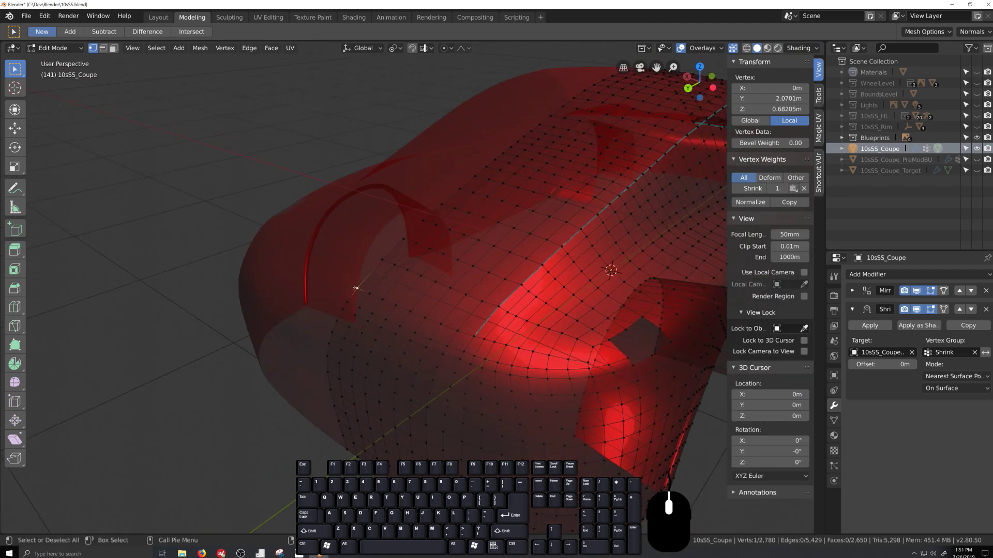
pyautogui.keyDown('ctrl'); pyautogui.click(472, 335); pyautogui.keyUp('ctrl')
pyautogui.press('ctrl+KP_3')
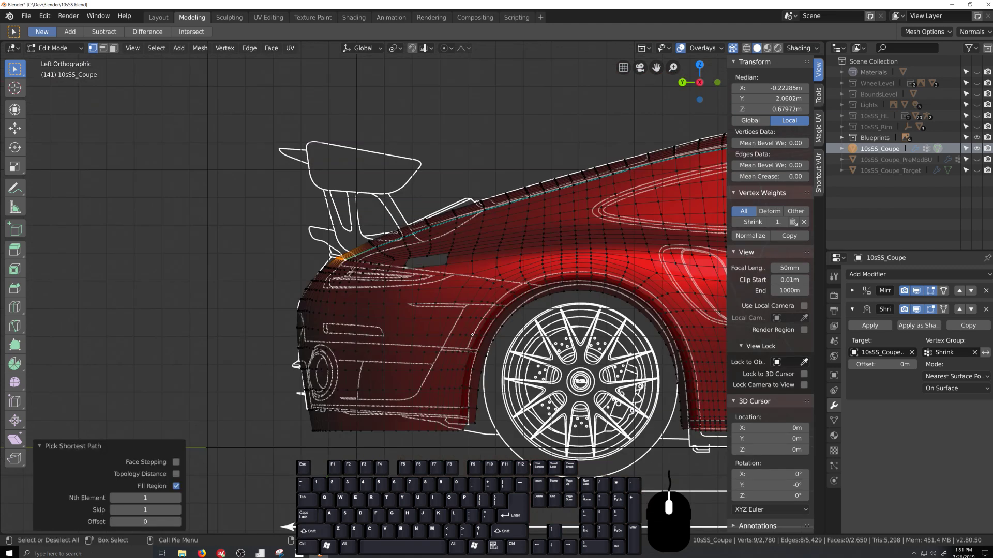
pyautogui.moveTo(472, 335); pyautogui.dragTo(538, 336, button='middle')
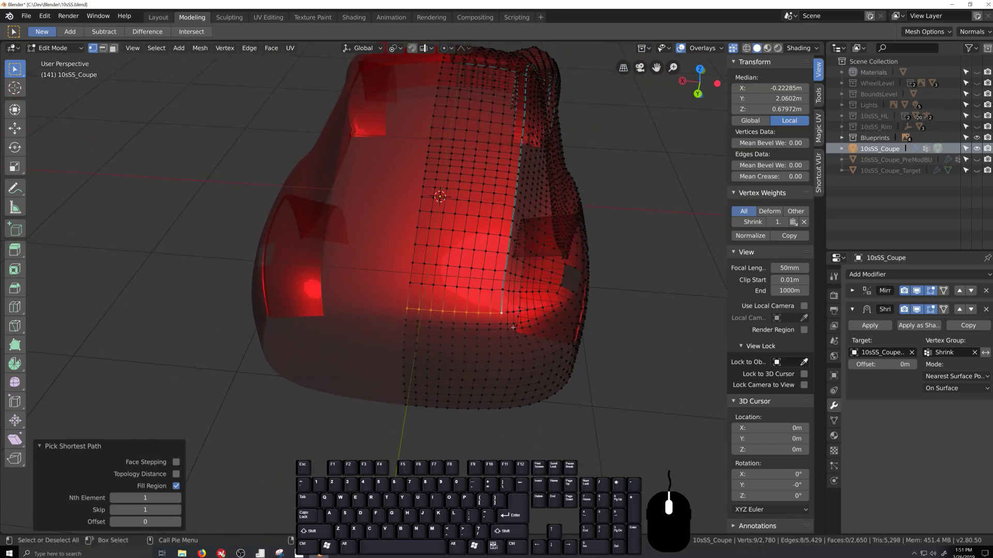
pyautogui.scroll(8, 538, 337)
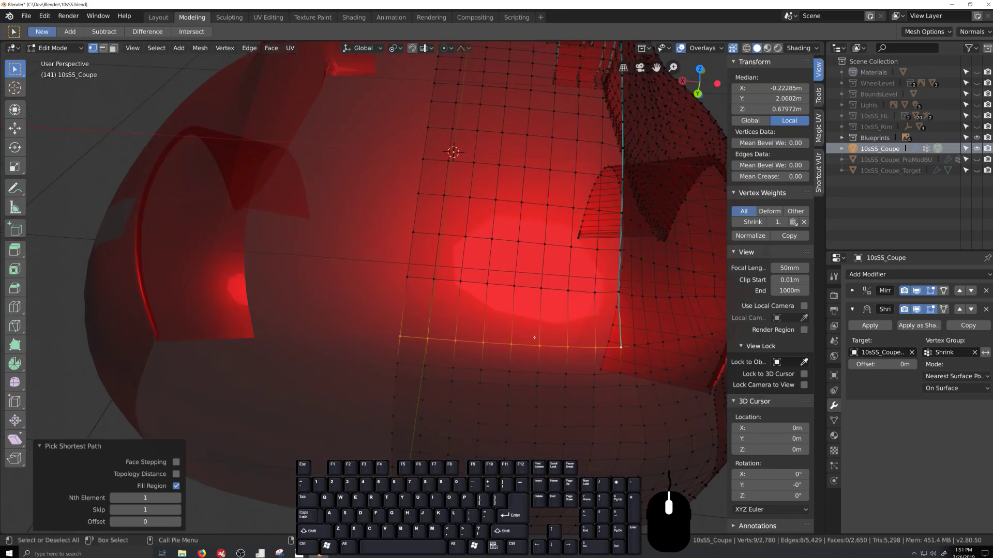
# Select the next deck row forward as a 15-vertex path from the centreline past the crease and edge slide it slightly rearward.
pyautogui.click(400, 282)
pyautogui.moveTo(399, 281); pyautogui.dragTo(643, 309, button='middle')
pyautogui.keyDown('ctrl'); pyautogui.click(579, 348); pyautogui.keyUp('ctrl')
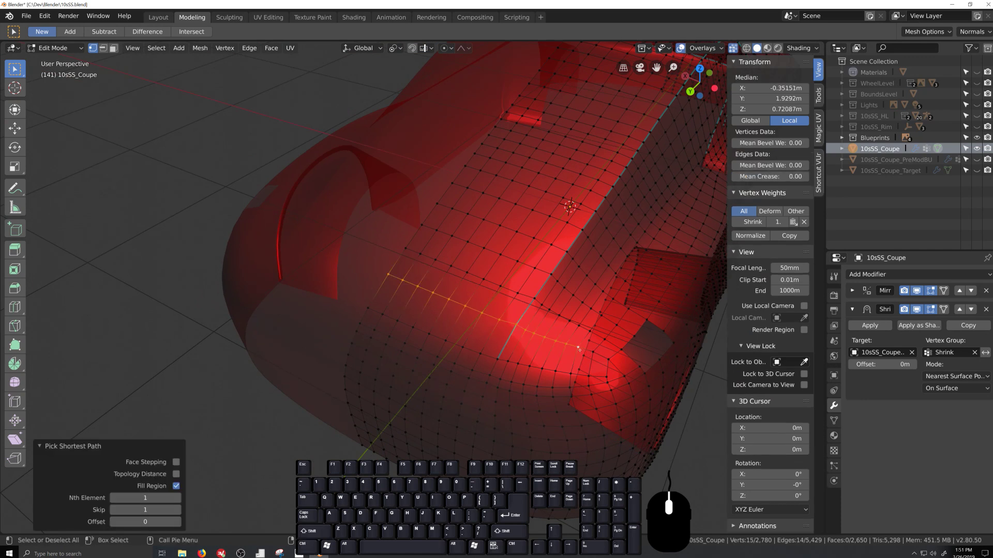
pyautogui.press('g')
pyautogui.press('g')
pyautogui.click(580, 347)
# Edge slide the row's inner fourteen vertices rearward by factor 0.156 and slide them slightly further.
pyautogui.press('g')
pyautogui.press('g')
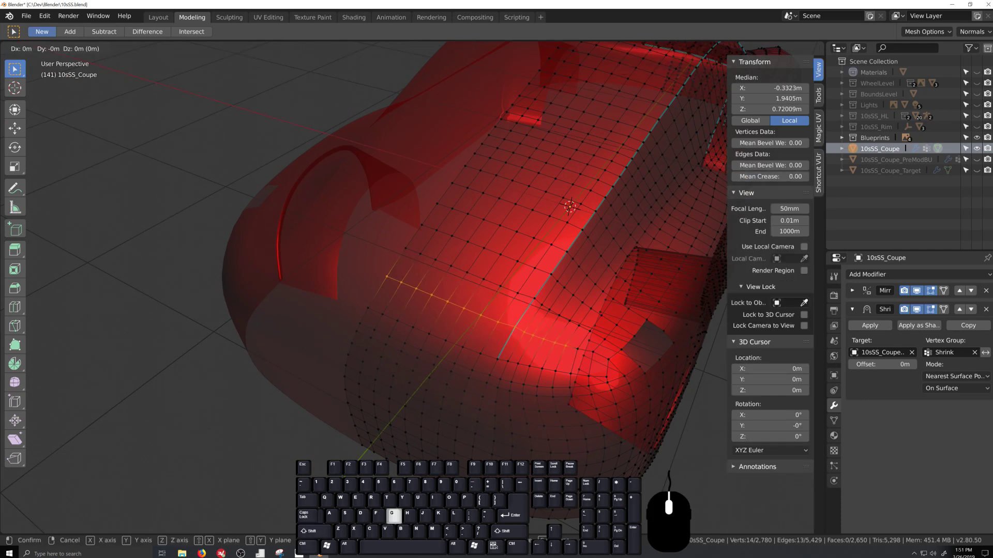
pyautogui.click(573, 353)
pyautogui.press('g')
pyautogui.press('g')
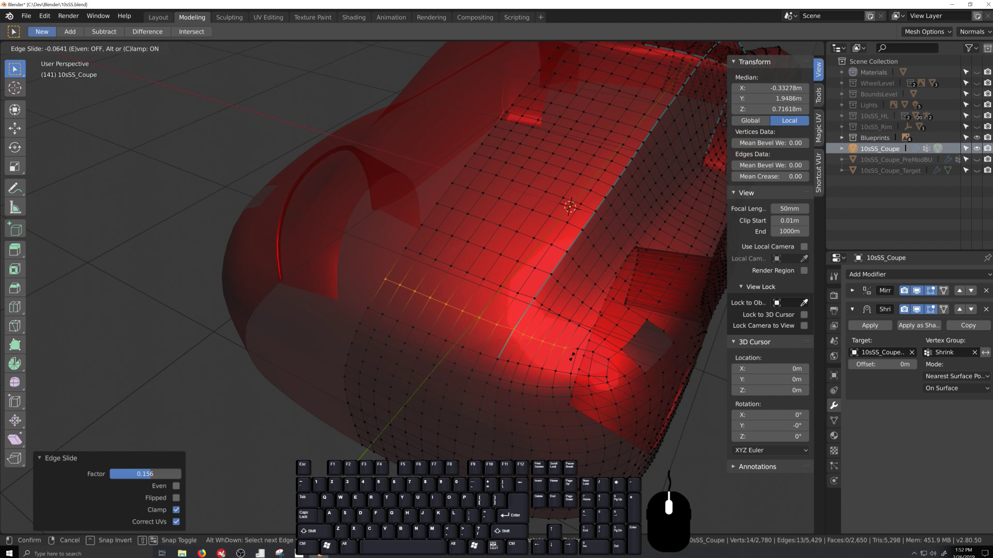
pyautogui.click(570, 351)
# Continue edge sliding the row rearward, dropping its outer end vertex so only the inner twelve move.
pyautogui.press('g')
pyautogui.press('g')
pyautogui.click(563, 353)
pyautogui.keyDown('shift'); pyautogui.click(553, 348); pyautogui.keyUp('shift')
pyautogui.press('g')
pyautogui.press('g')
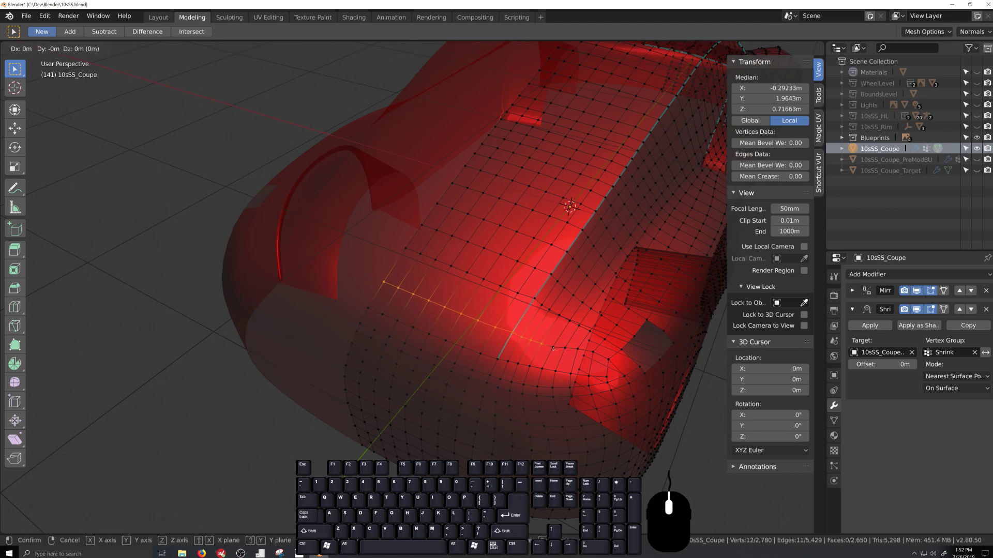
pyautogui.click(551, 351)
# Edge slide the row's inner eleven vertices, followed by the inner ten, slightly rearward.
pyautogui.keyDown('shift'); pyautogui.click(540, 347); pyautogui.keyUp('shift')
pyautogui.press('g')
pyautogui.press('g')
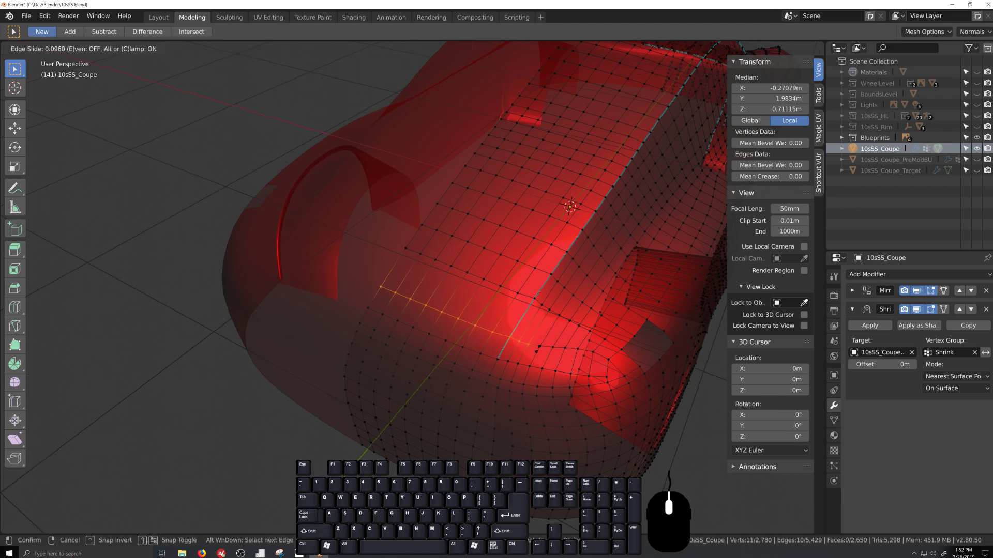
pyautogui.click(536, 349)
pyautogui.keyDown('shift'); pyautogui.click(528, 344); pyautogui.keyUp('shift')
pyautogui.press('g')
pyautogui.press('g')
pyautogui.click(525, 348)
# Edge slide the row's inner nine vertices, from the centreline to the crease, rearward by factor 0.154.
pyautogui.keyDown('shift'); pyautogui.click(517, 344); pyautogui.keyUp('shift')
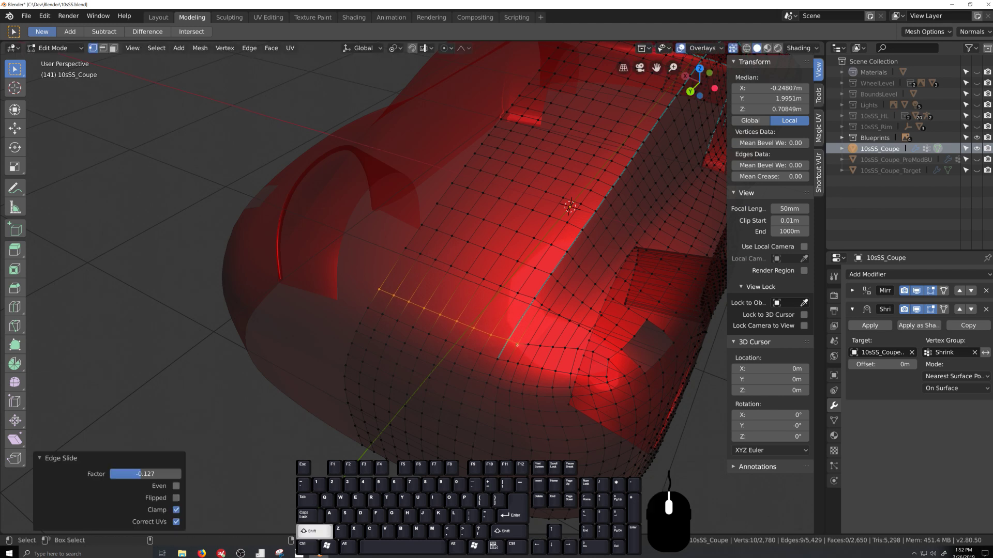
pyautogui.press('g')
pyautogui.press('g')
pyautogui.click(514, 351)
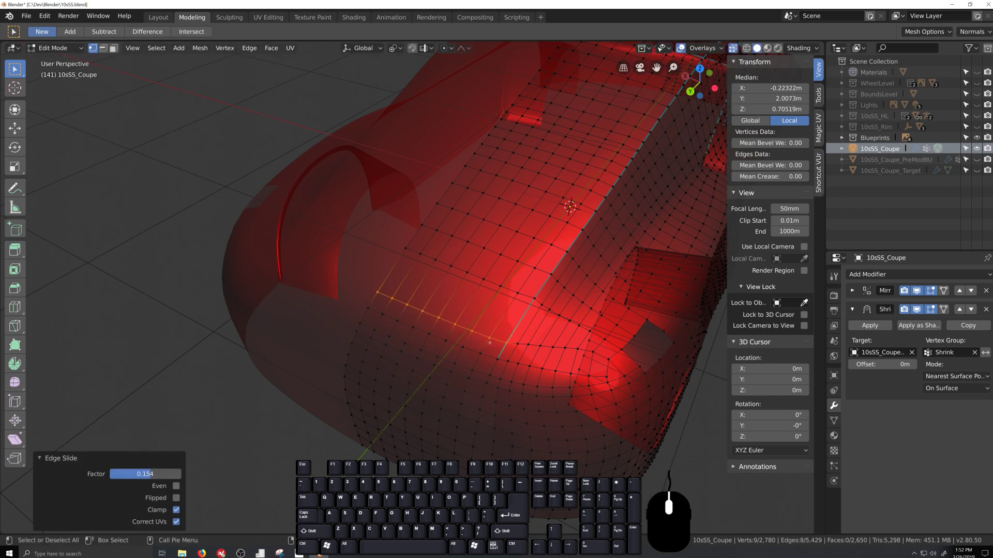
# Select the following deck row forward as a 15-vertex path from the centreline past the crease and edge slide it rearward.
pyautogui.click(406, 247)
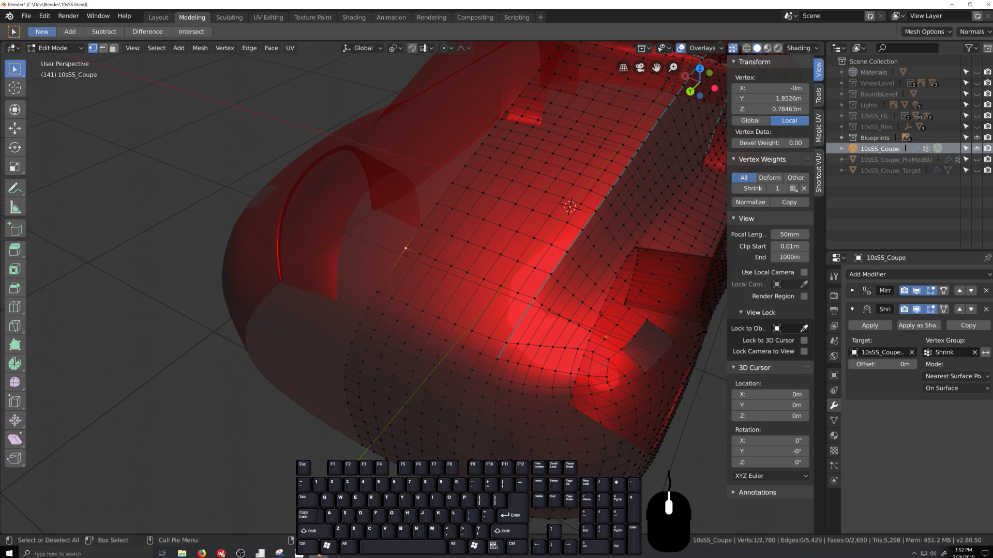
pyautogui.keyDown('ctrl'); pyautogui.keyDown('shift'); pyautogui.click(590, 333); pyautogui.keyUp('shift'); pyautogui.keyUp('ctrl')
pyautogui.press('g')
pyautogui.press('g')
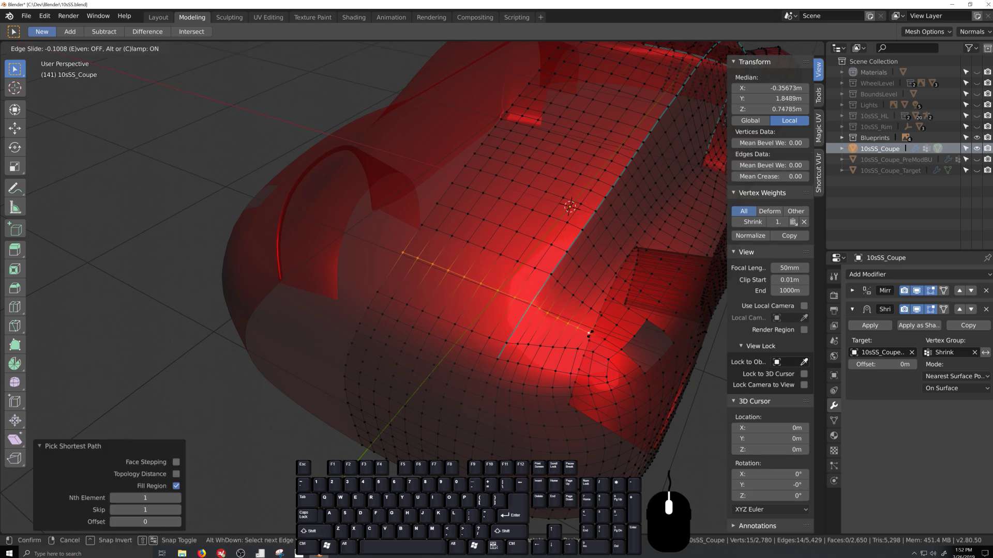
pyautogui.click(577, 329)
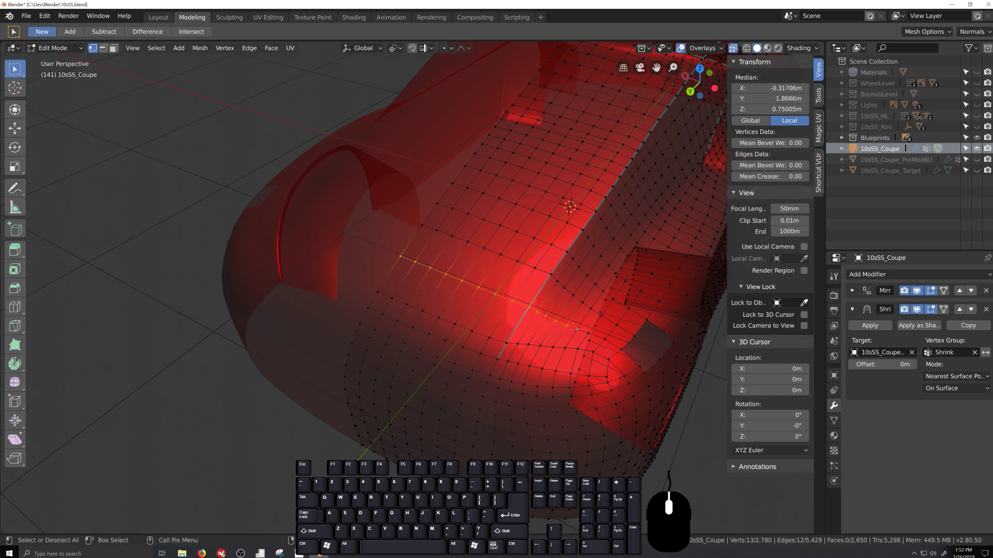
# Edge slide that row's inner thirteen vertices rearward by factor -0.064.
pyautogui.press('g')
pyautogui.press('g')
pyautogui.click(575, 331)
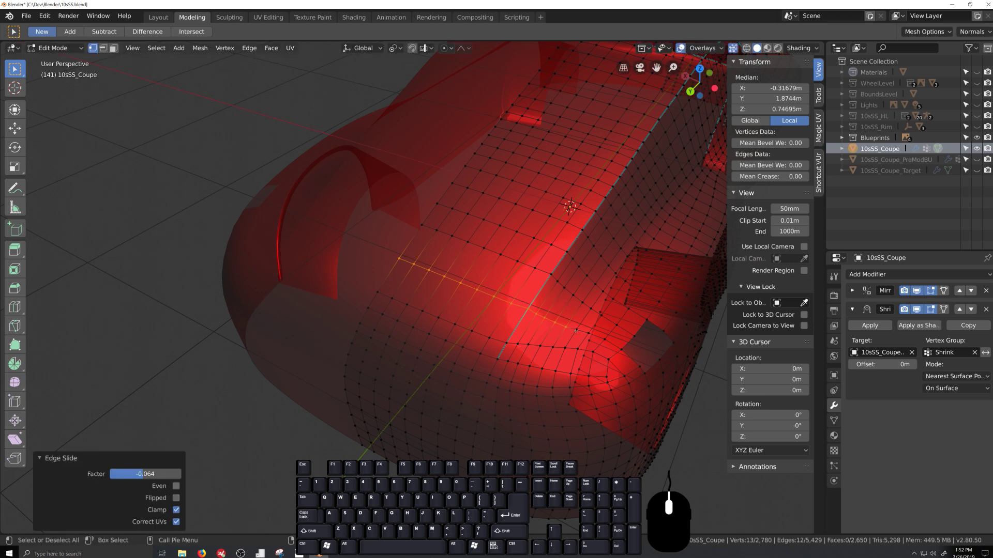
# Select the path from the rear deck centreline along the side crease and windscreen base to the centreline, and clear its sharp edges.
pyautogui.click(373, 305)
pyautogui.keyDown('ctrl'); pyautogui.click(505, 344); pyautogui.keyUp('ctrl')
pyautogui.moveTo(504, 344); pyautogui.dragTo(476, 392, button='middle')
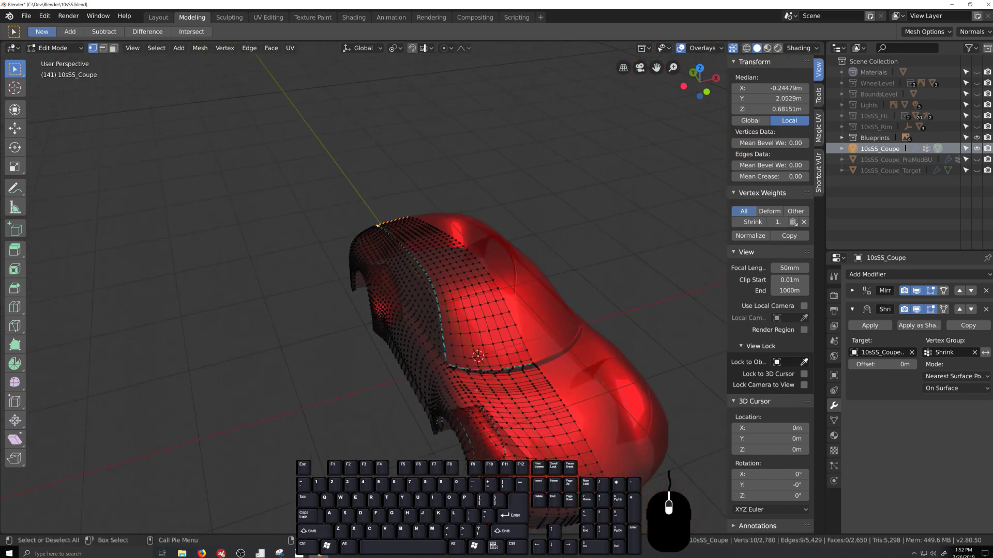
pyautogui.scroll(3, 476, 391)
pyautogui.keyDown('ctrl'); pyautogui.click(488, 429); pyautogui.keyUp('ctrl')
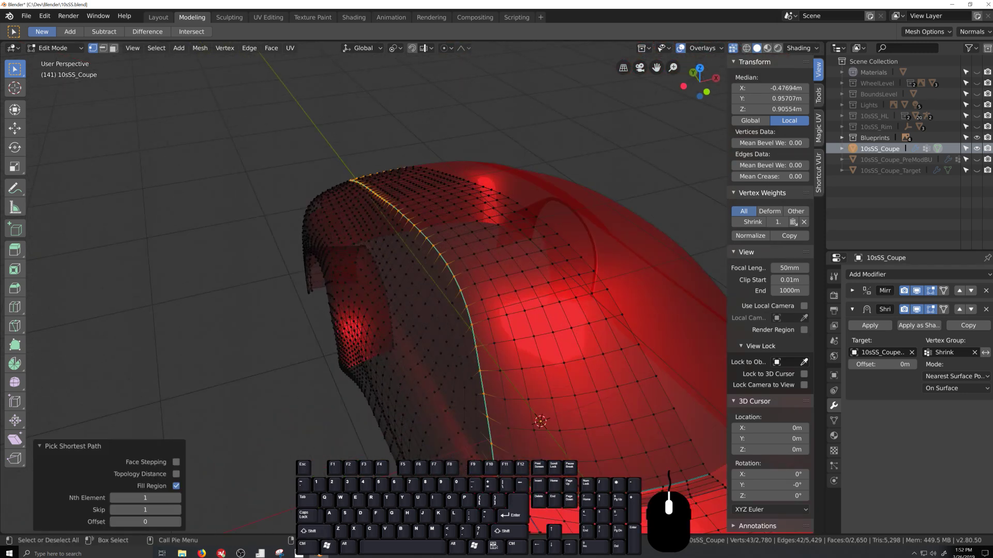
pyautogui.keyDown('ctrl'); pyautogui.click(710, 468); pyautogui.keyUp('ctrl')
pyautogui.hotkey('ctrl', 'e')
pyautogui.click(609, 312)
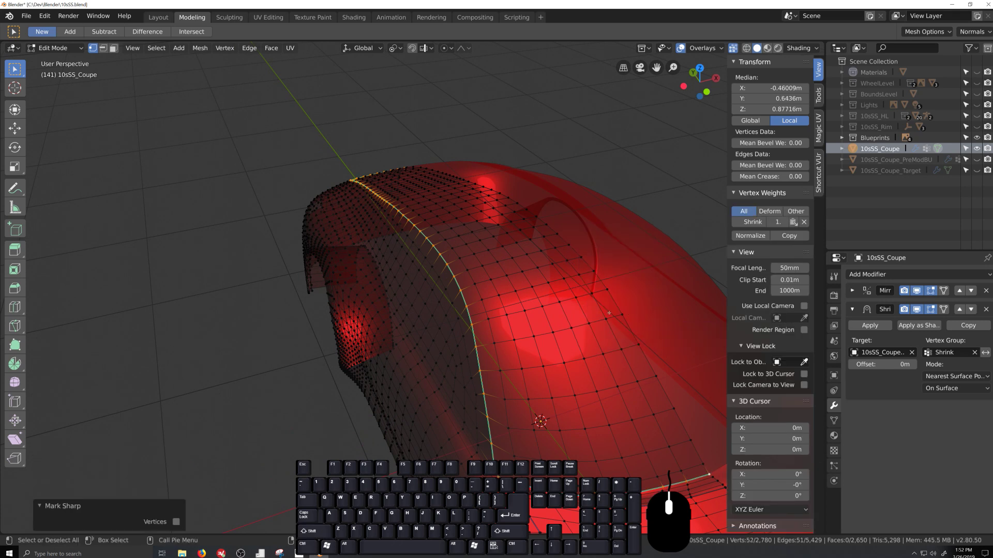
pyautogui.press('q')
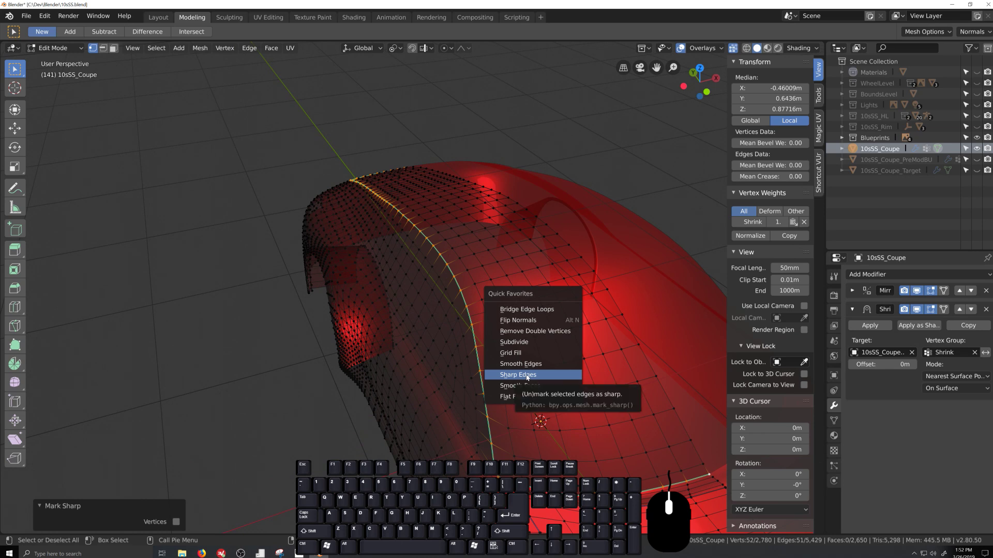
pyautogui.click(536, 365)
# Inspect the shading along the rear deck and side crease from the rear and the side.
pyautogui.scroll(-3, 536, 365)
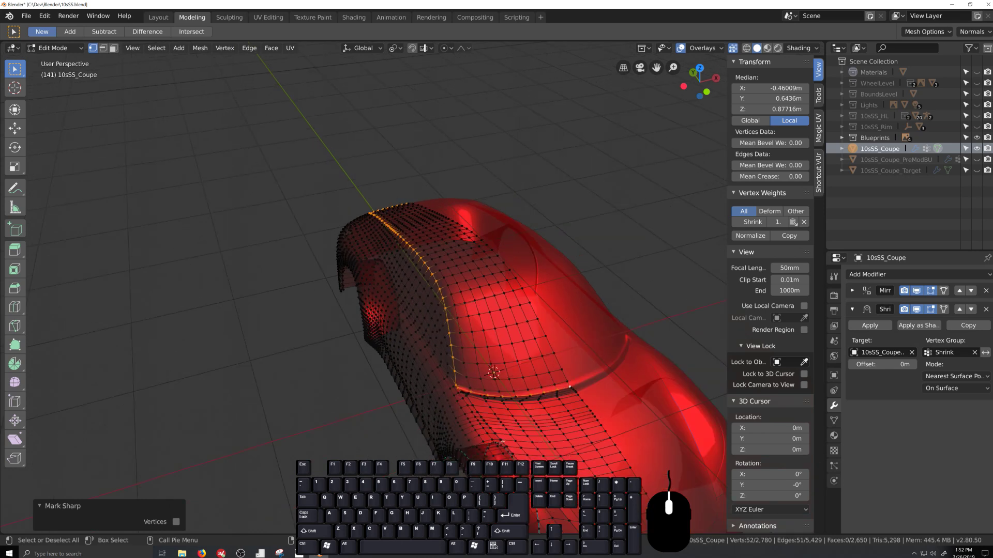
pyautogui.moveTo(466, 414); pyautogui.dragTo(541, 446, button='middle')
pyautogui.scroll(6, 540, 445)
pyautogui.keyDown('shift'); pyautogui.moveTo(426, 395); pyautogui.dragTo(505, 431, button='middle'); pyautogui.keyUp('shift')
pyautogui.scroll(1, 595, 435)
pyautogui.scroll(2, 448, 405)
pyautogui.scroll(2, 505, 434)
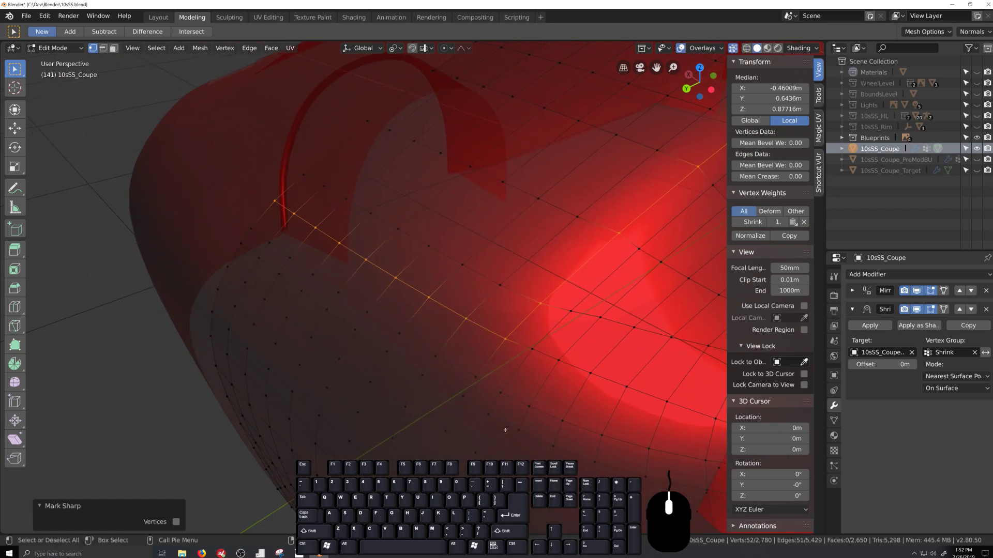
pyautogui.scroll(-8, 505, 430)
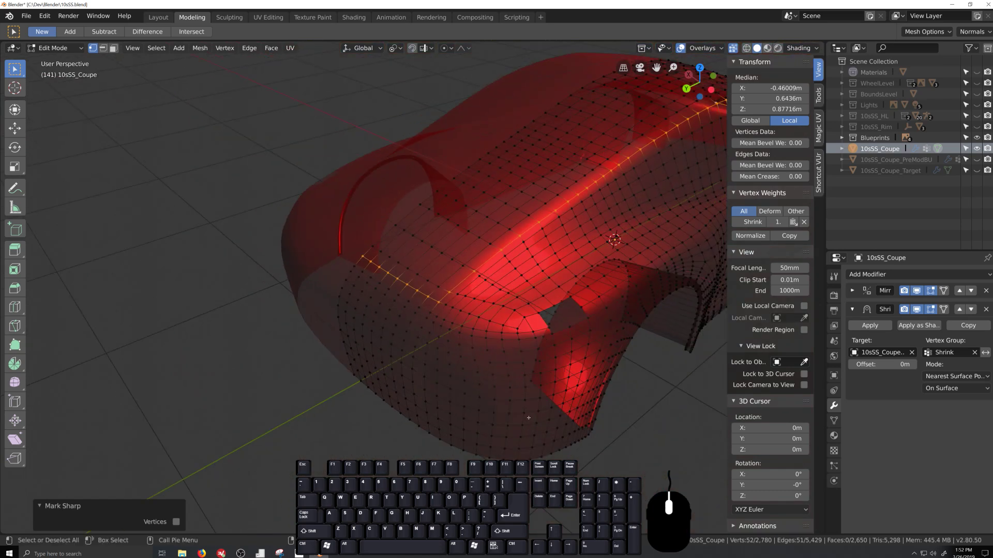
pyautogui.keyDown('shift'); pyautogui.moveTo(546, 360); pyautogui.dragTo(300, 347, button='middle'); pyautogui.keyUp('shift')
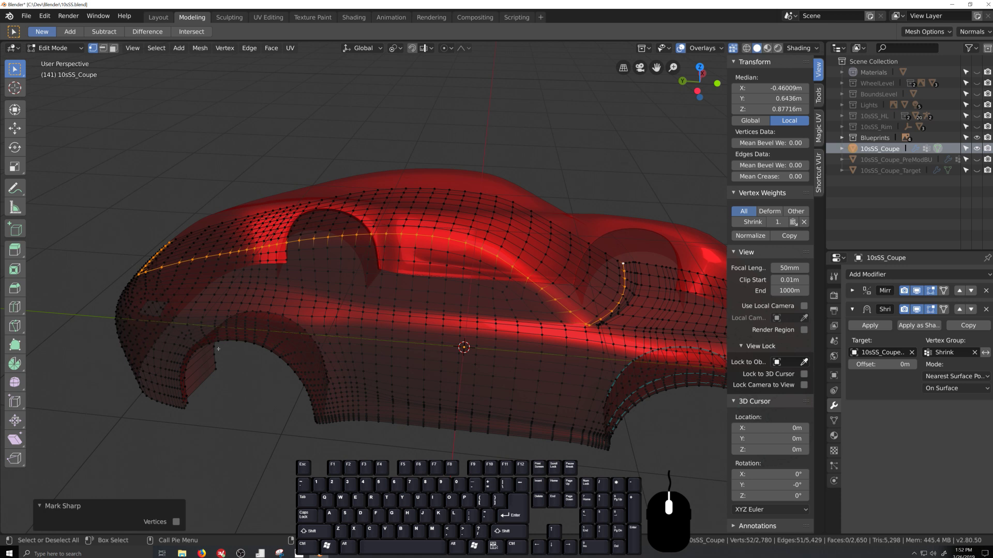
# Switch to Photos, examine the rear three-quarter reference photo RQ1.jpg, and return to Blender.
pyautogui.click(299, 552)
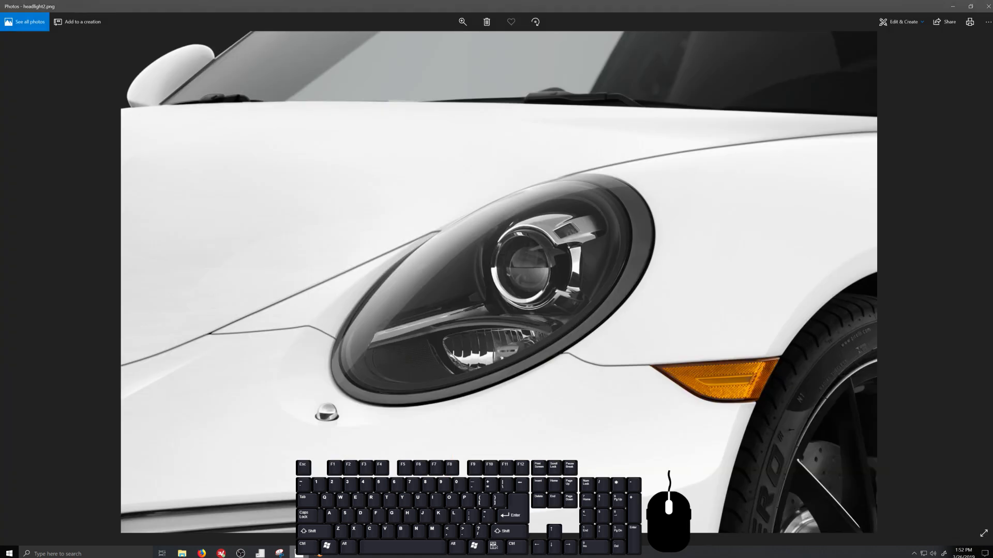
pyautogui.scroll(-2, 508, 312)
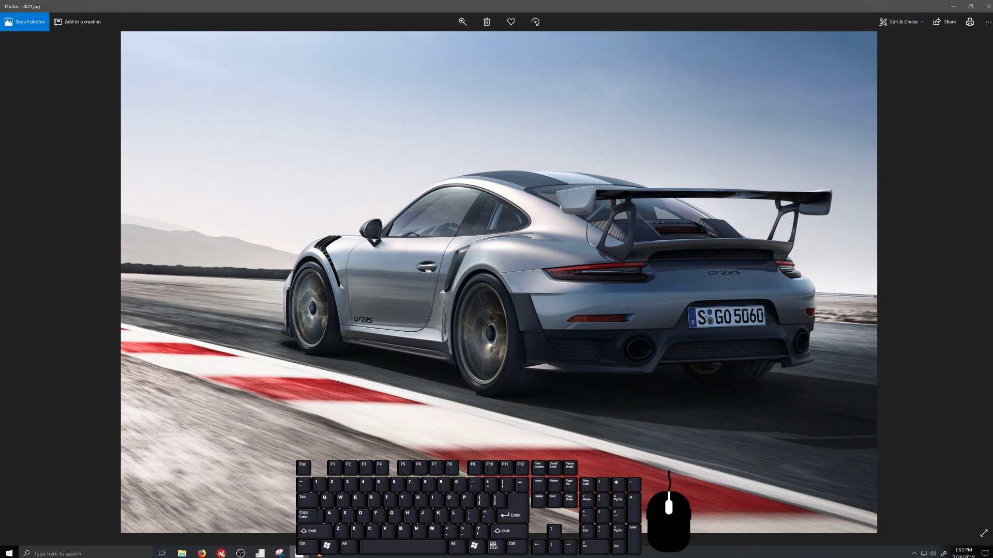
pyautogui.click(319, 555)
# Reveal the hidden geometry above the rear wheel arch and vertex slide its centre vertex rearward by factor 0.254.
pyautogui.scroll(-4, 337, 331)
pyautogui.press('`')
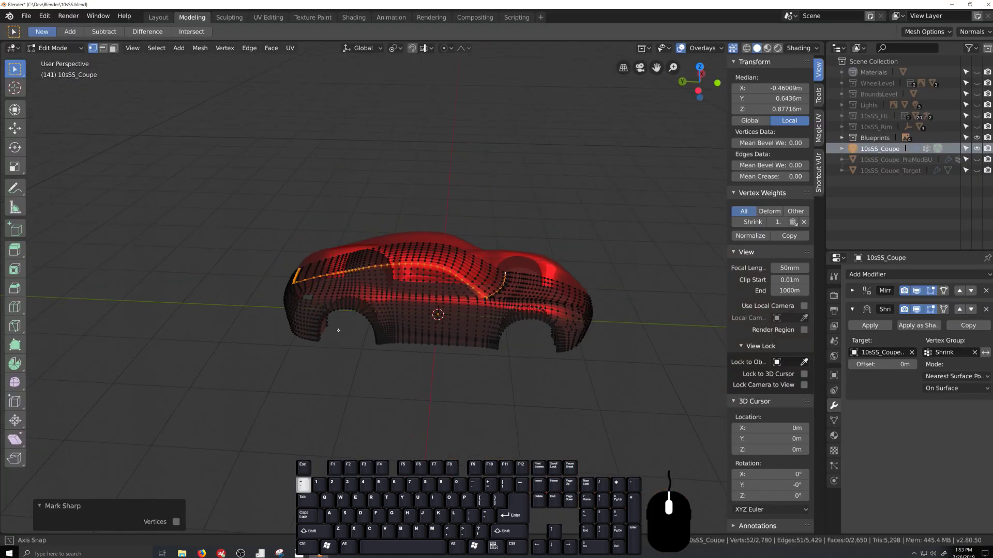
pyautogui.scroll(8, 362, 341)
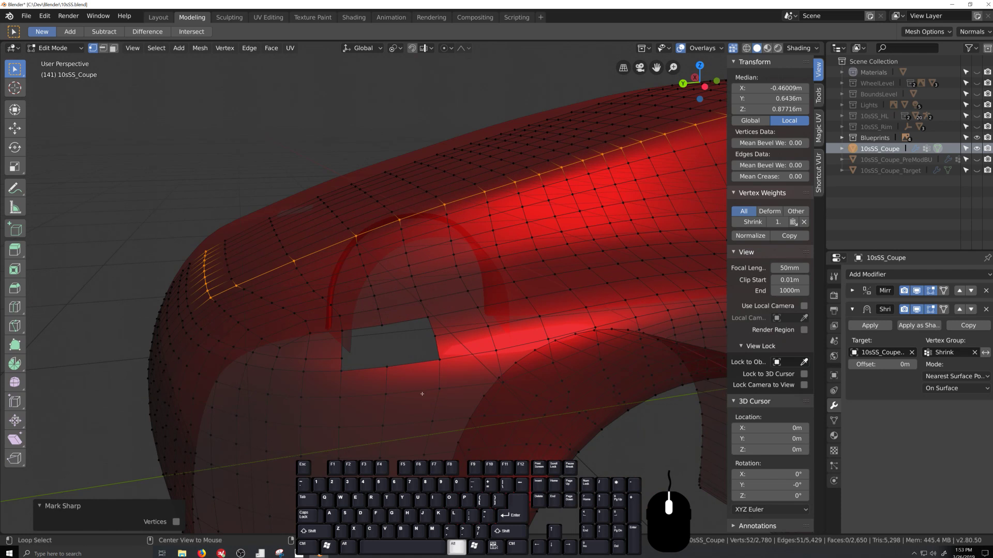
pyautogui.hotkey('alt', 'h')
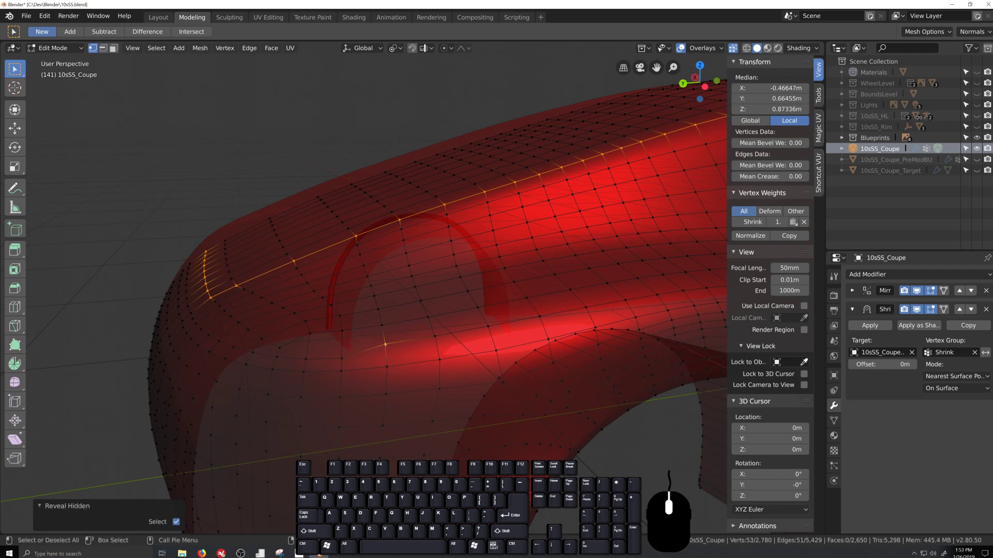
pyautogui.click(385, 342)
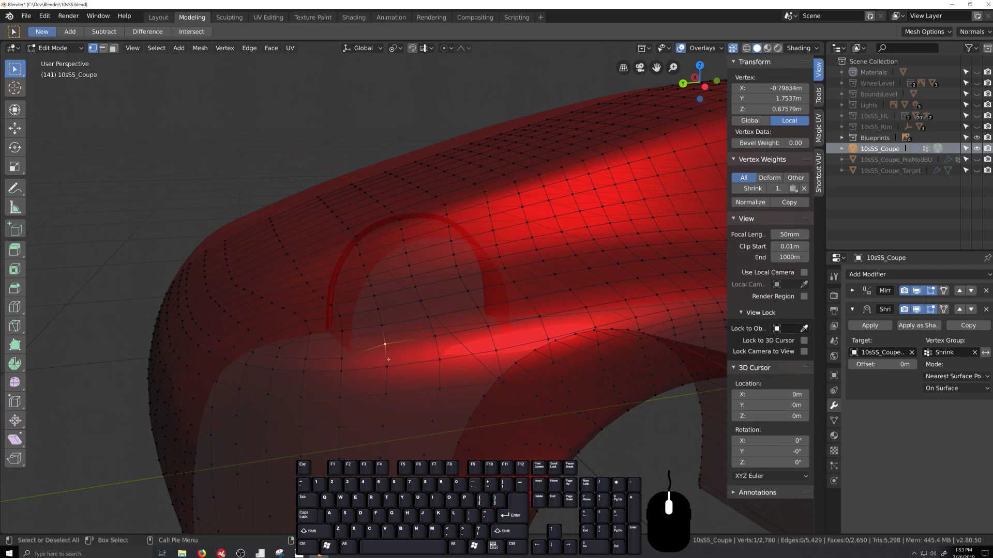
pyautogui.hotkey('shift', 'v')
pyautogui.click(342, 352)
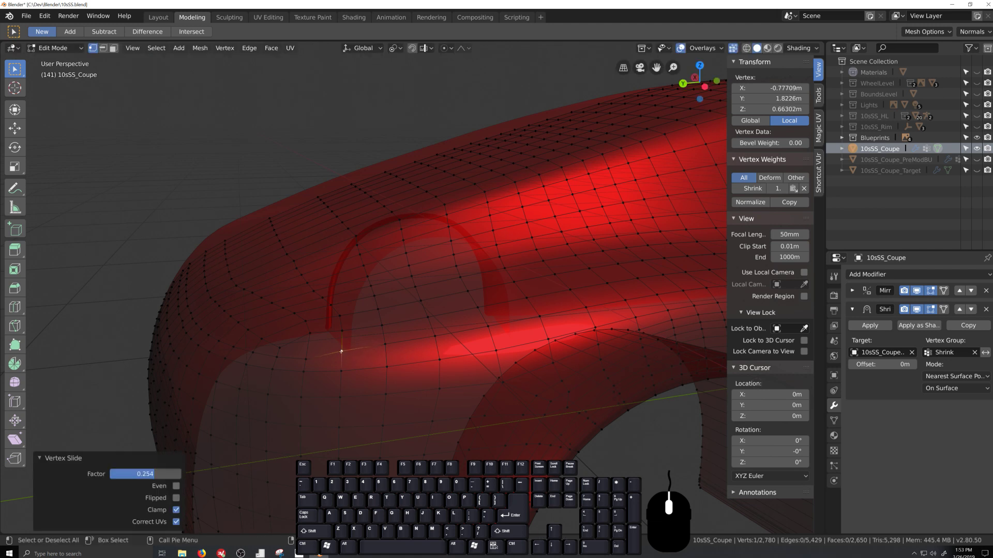
# Try a vertex slide on the neighbouring vertex behind it, compare it with the left-side blueprint, and undo the slide.
pyautogui.click(341, 351)
pyautogui.hotkey('shift', 'v')
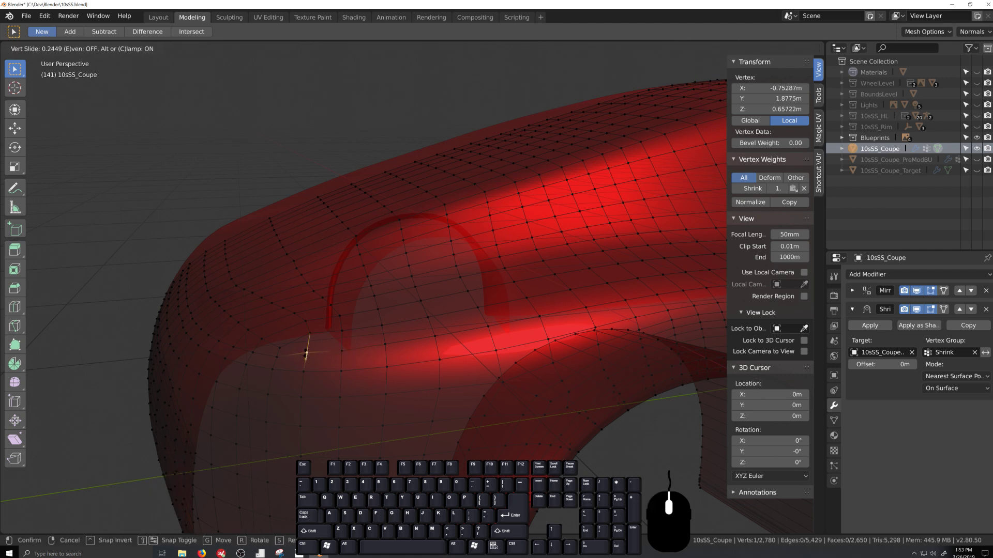
pyautogui.click(307, 356)
pyautogui.scroll(-4, 318, 350)
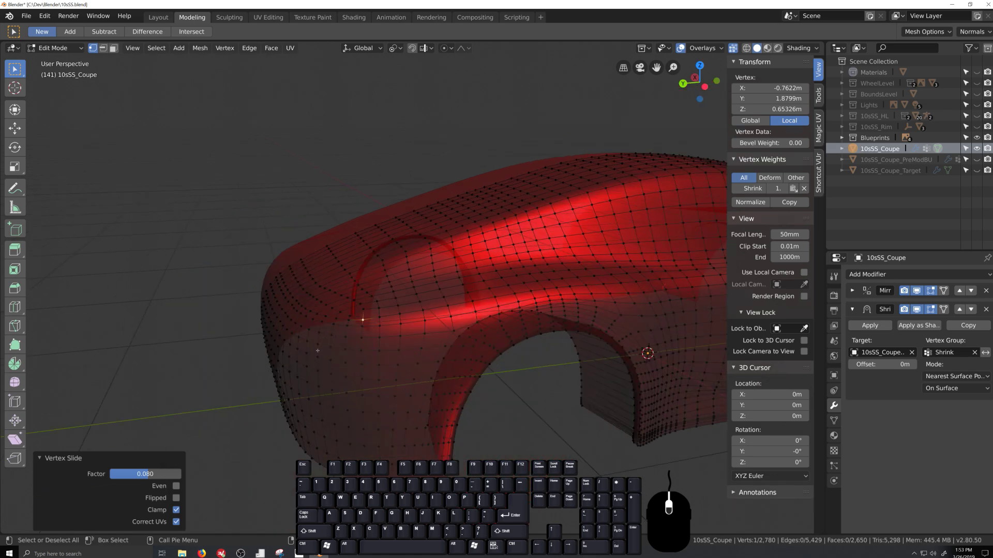
pyautogui.moveTo(318, 351); pyautogui.dragTo(350, 353, button='middle')
pyautogui.press('ctrl+KP_3')
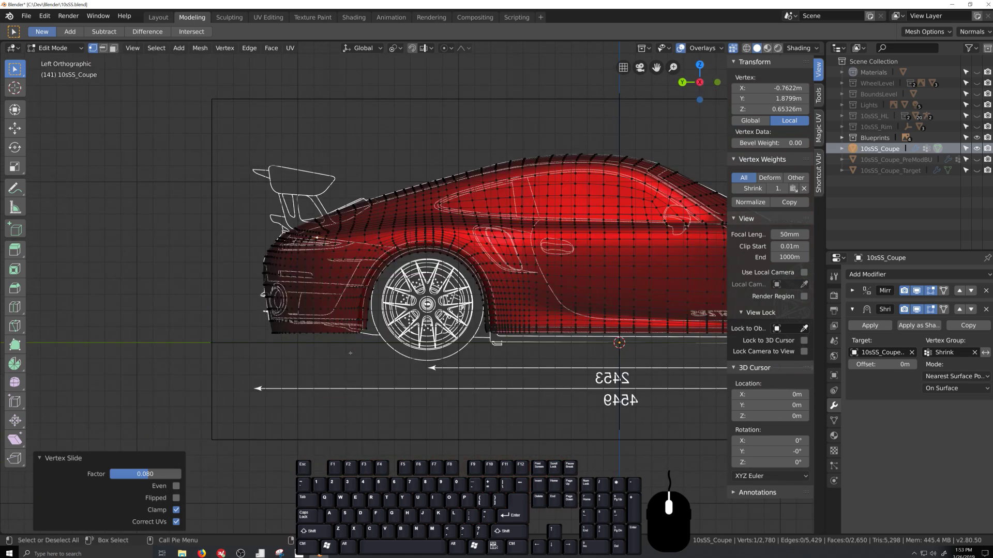
pyautogui.scroll(5, 350, 353)
pyautogui.scroll(4, 395, 234)
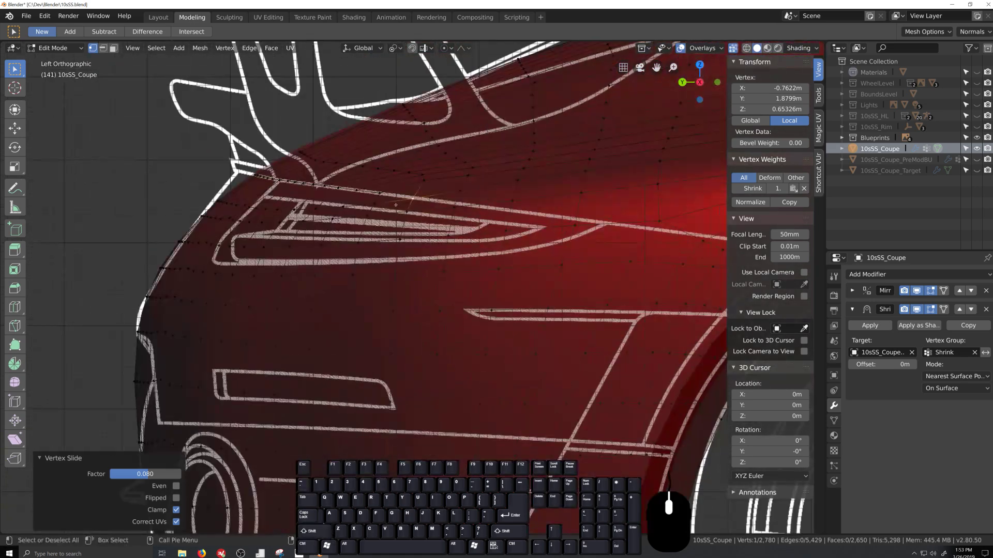
pyautogui.hotkey('ctrl', 'z')
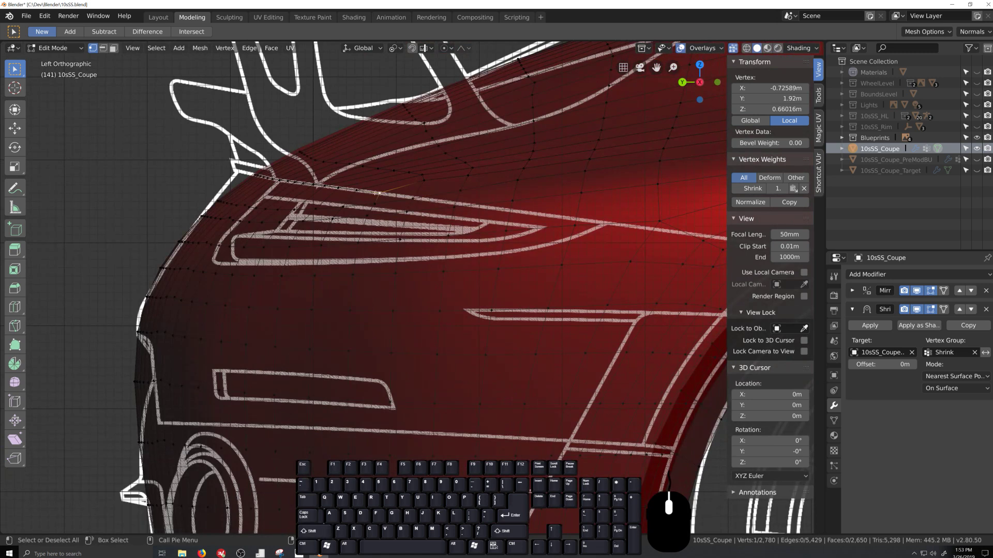
# Study the seam from the taillight to the rear wheel arch on the side blueprint and compare it with photo RQ1.jpg.
pyautogui.scroll(-2, 432, 201)
pyautogui.keyDown('shift'); pyautogui.moveTo(569, 245); pyautogui.dragTo(452, 284, button='middle'); pyautogui.keyUp('shift')
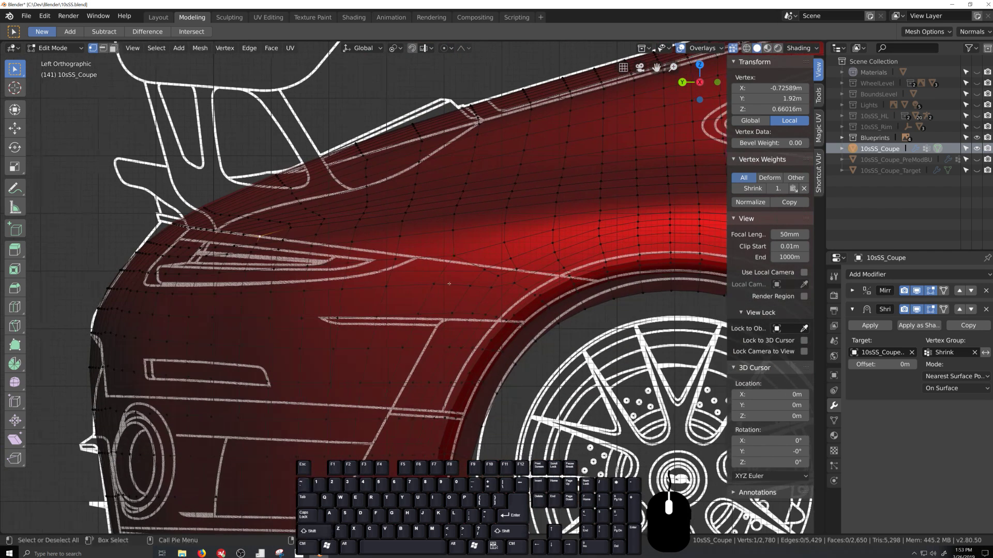
pyautogui.scroll(1, 525, 278)
pyautogui.keyDown('shift'); pyautogui.moveTo(526, 278); pyautogui.dragTo(414, 270, button='middle'); pyautogui.keyUp('shift')
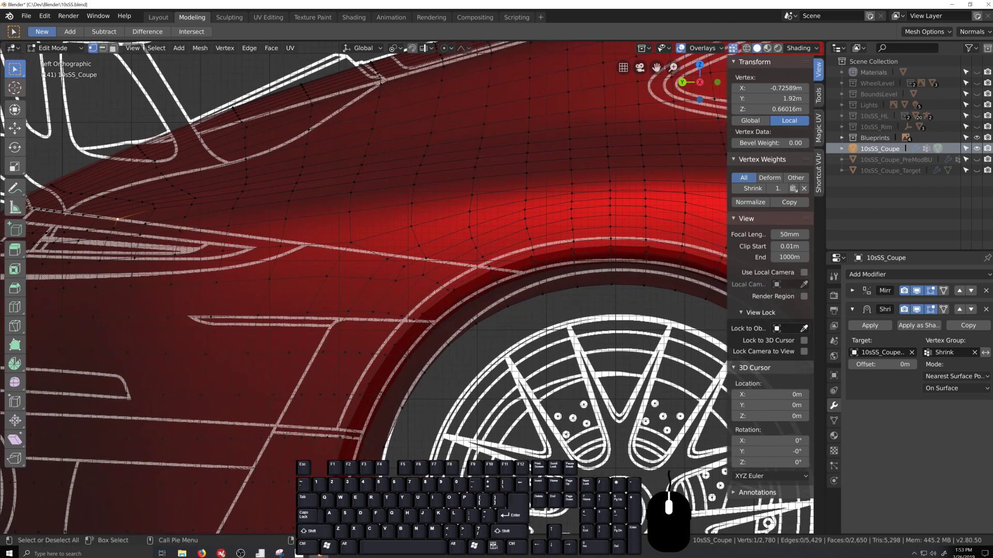
pyautogui.scroll(-2, 555, 272)
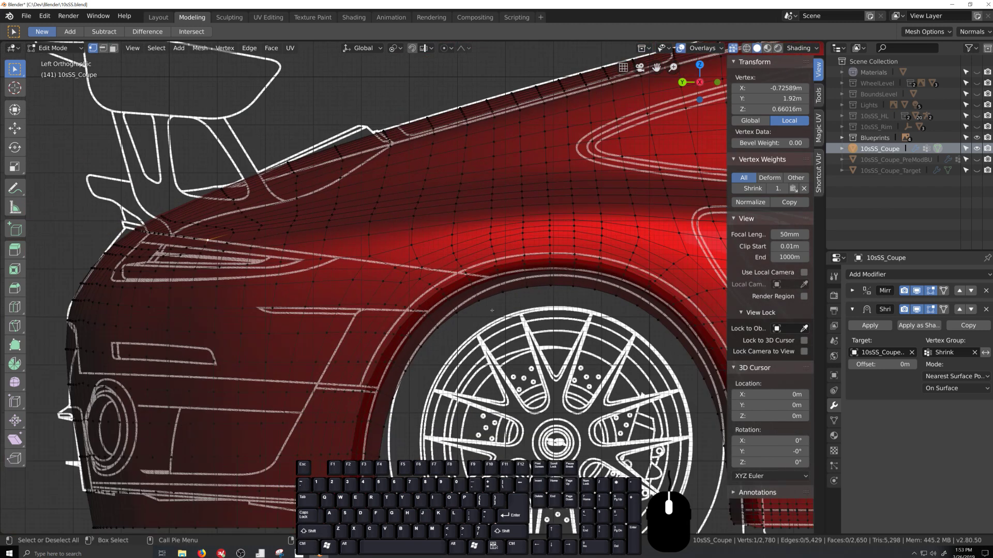
pyautogui.scroll(2, 535, 321)
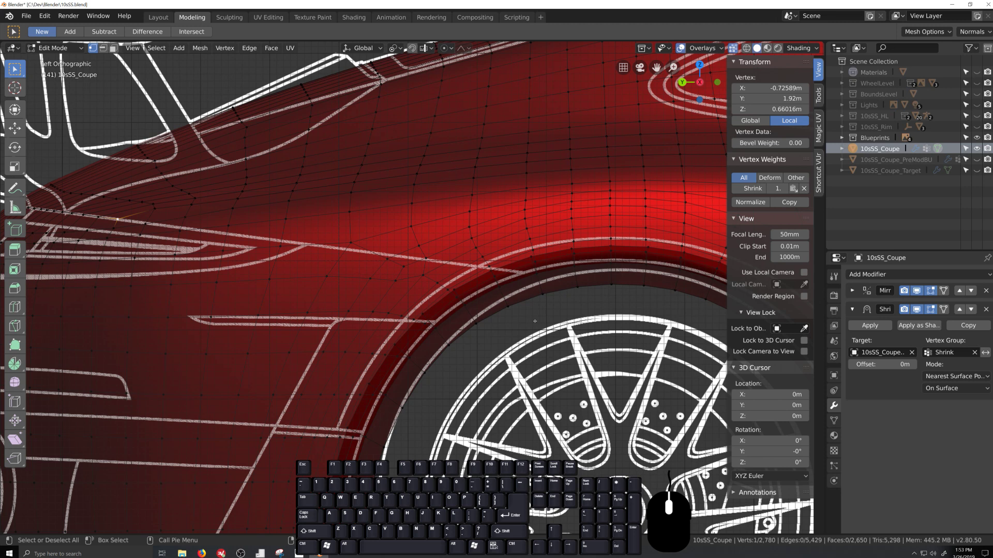
pyautogui.click(298, 553)
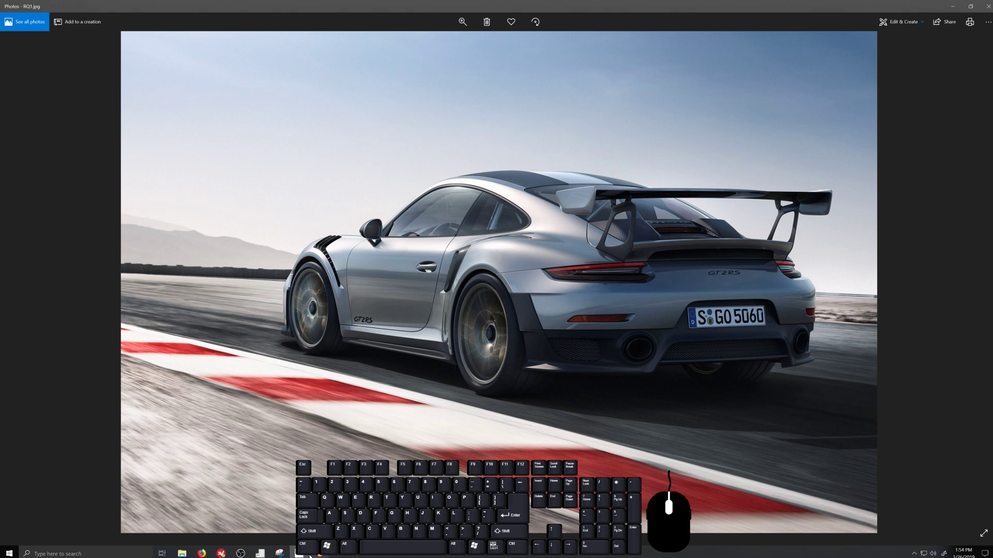
pyautogui.click(319, 555)
# Examine how the body mesh follows the blueprint seam between the taillight and the rear wheel arch.
pyautogui.scroll(-2, 386, 285)
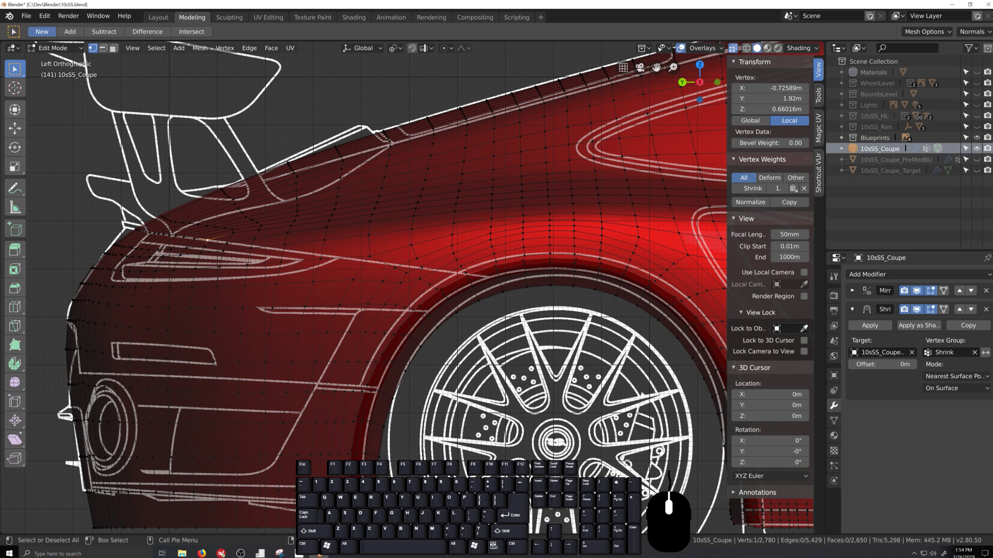
pyautogui.scroll(2, 330, 301)
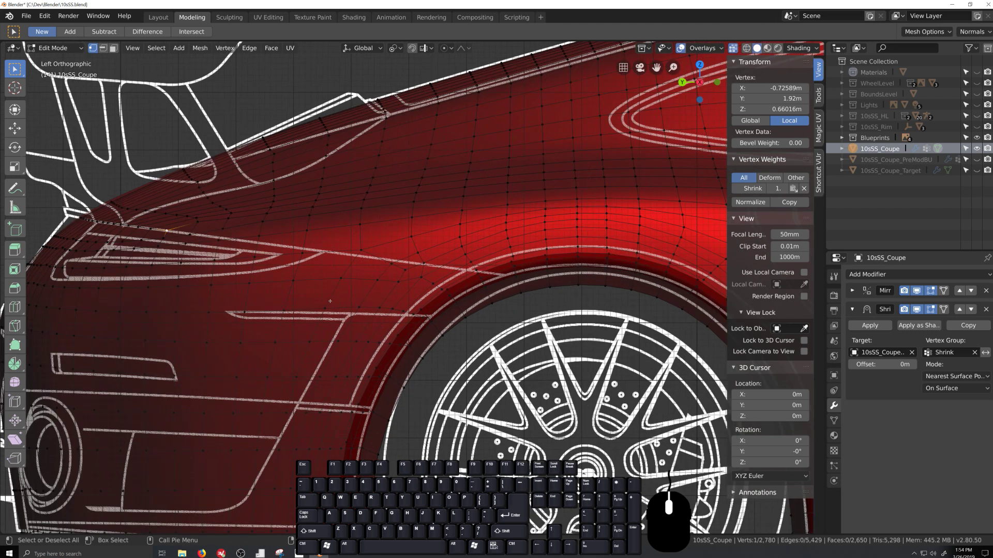
pyautogui.keyDown('shift'); pyautogui.moveTo(217, 288); pyautogui.dragTo(308, 349, button='middle'); pyautogui.keyUp('shift')
pyautogui.scroll(1, 302, 331)
pyautogui.keyDown('shift'); pyautogui.moveTo(265, 312); pyautogui.dragTo(346, 317, button='middle'); pyautogui.keyUp('shift')
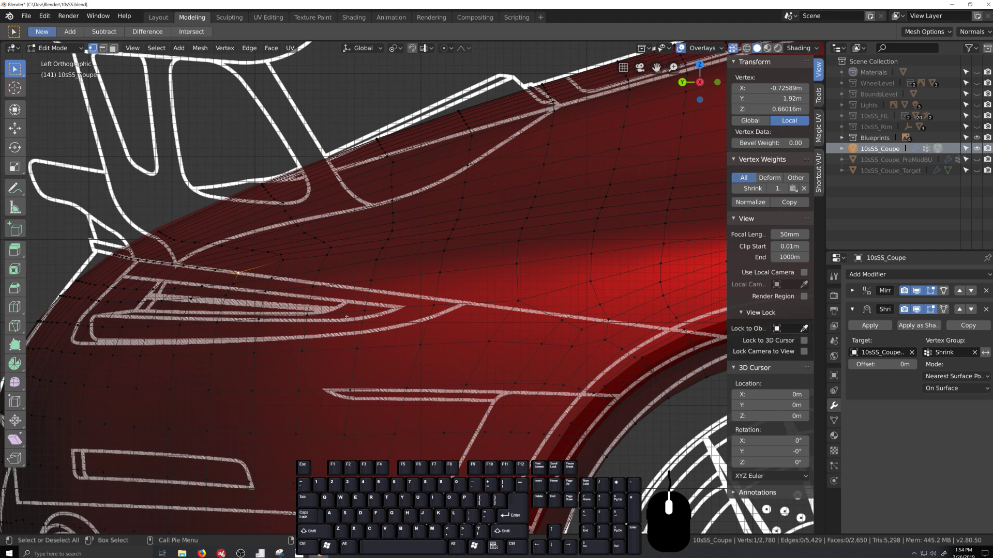
pyautogui.scroll(-2, 369, 307)
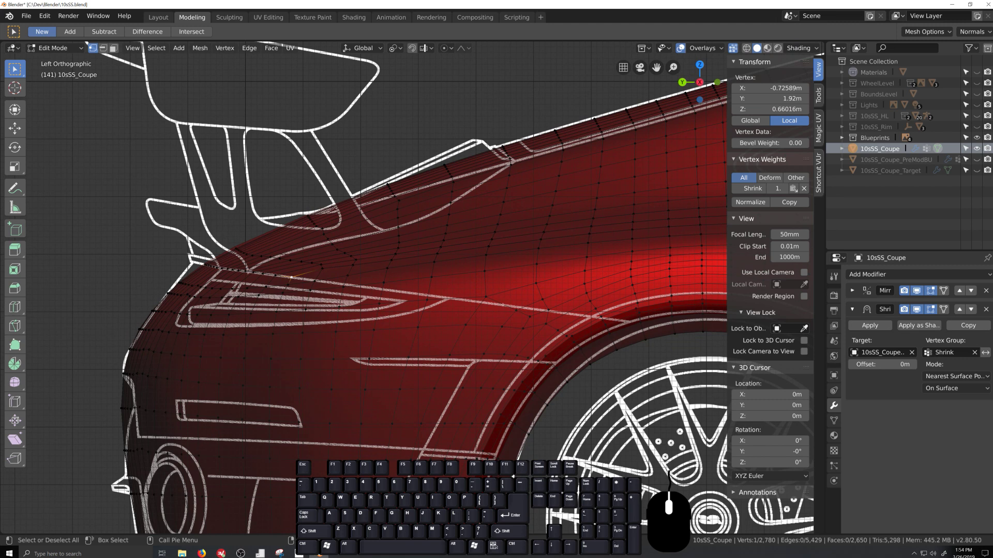
pyautogui.scroll(5, 600, 345)
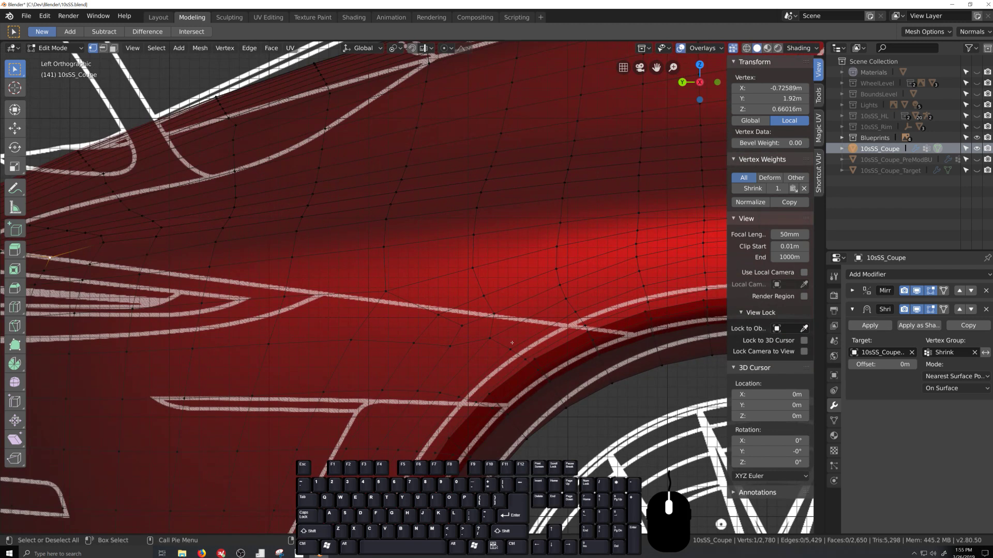
pyautogui.scroll(-2, 512, 343)
pyautogui.scroll(2, 409, 320)
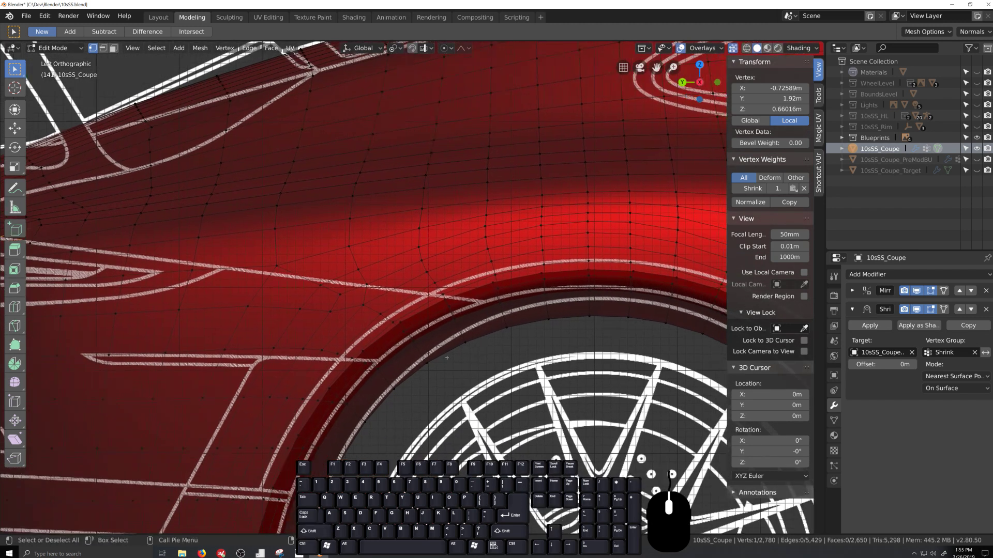
# Move three consecutive vertices between the taillight and the rear wheel arch onto the blueprint seam line.
pyautogui.keyDown('shift'); pyautogui.moveTo(446, 358); pyautogui.dragTo(479, 377, button='middle'); pyautogui.keyUp('shift')
pyautogui.scroll(4, 379, 298)
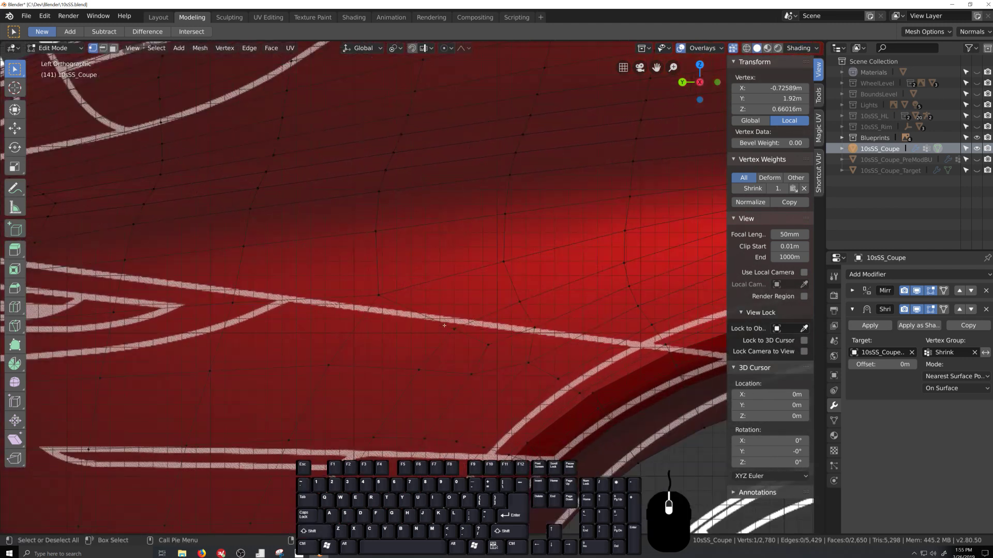
pyautogui.click(379, 297)
pyautogui.press('g')
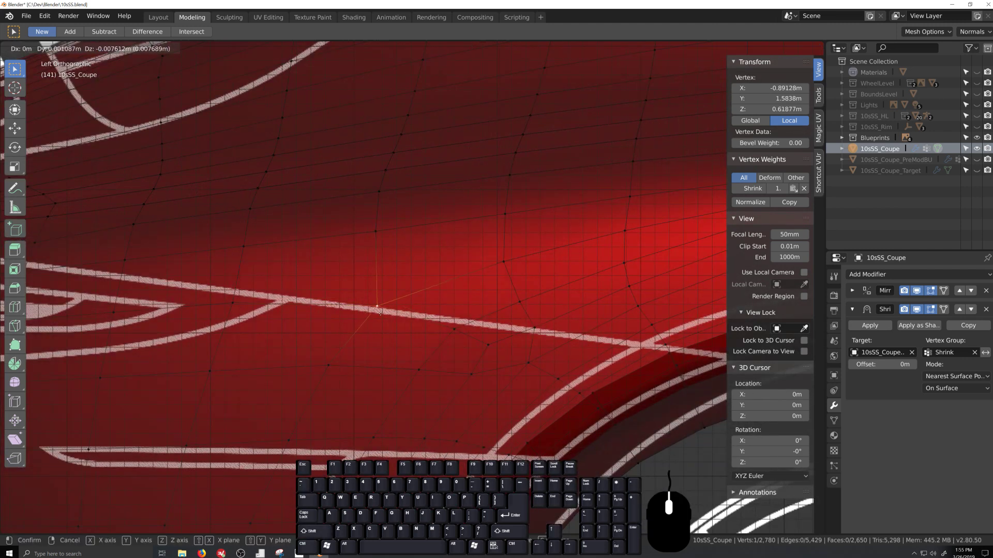
pyautogui.click(376, 314)
pyautogui.click(455, 331)
pyautogui.press('g')
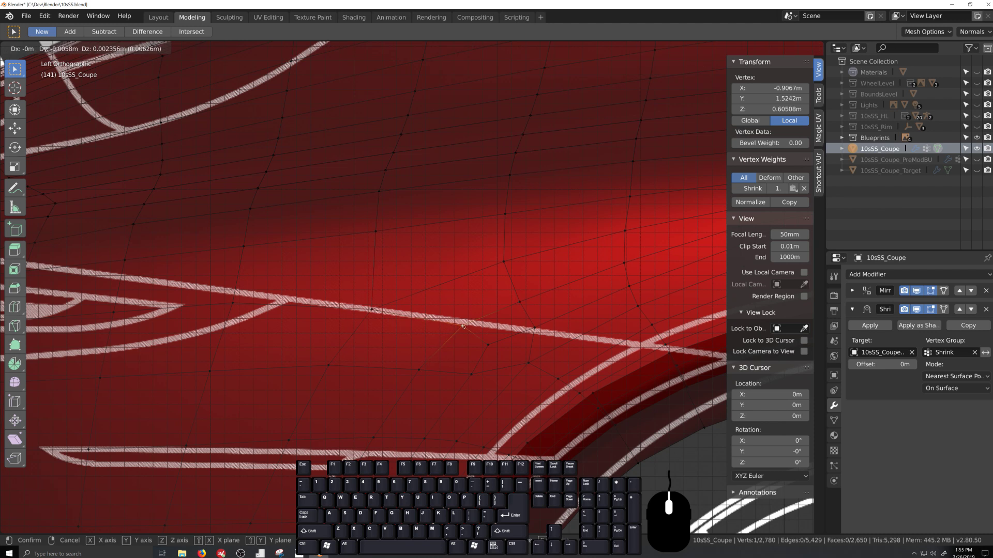
pyautogui.click(468, 324)
pyautogui.press('g')
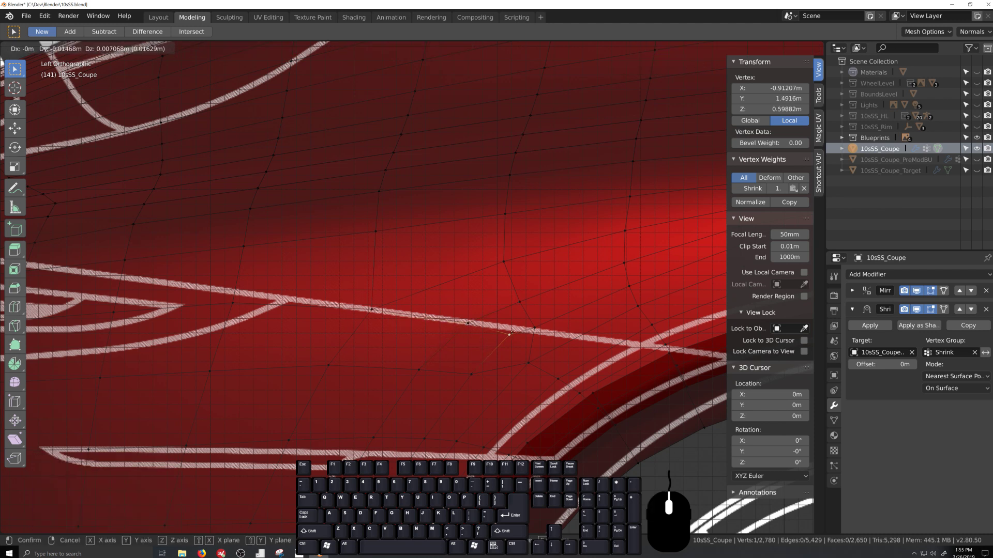
pyautogui.click(519, 329)
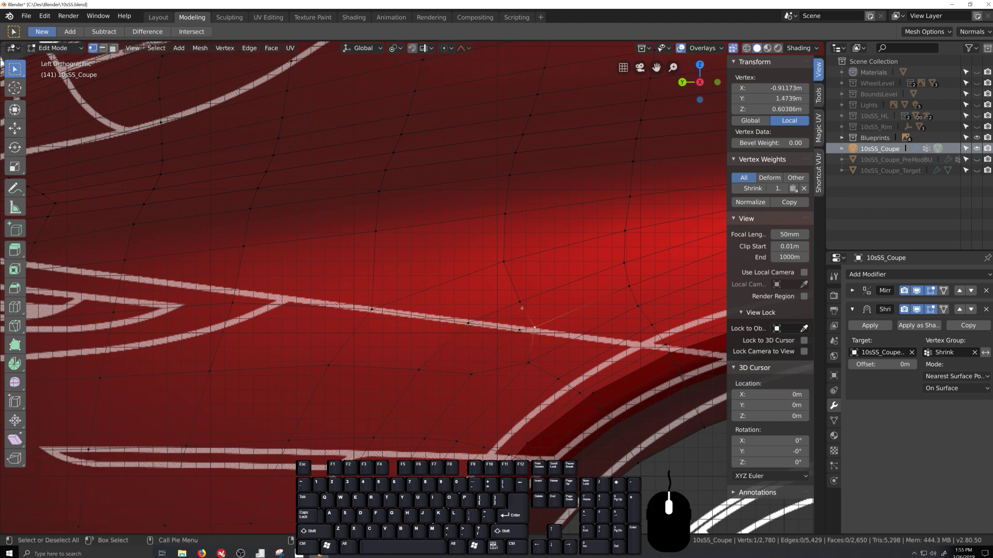
# Vertex slide the two vertices near the seam behind the wheel arch forward to make room on the seam line.
pyautogui.press('g')
pyautogui.press('g')
pyautogui.click(539, 320)
pyautogui.press('g')
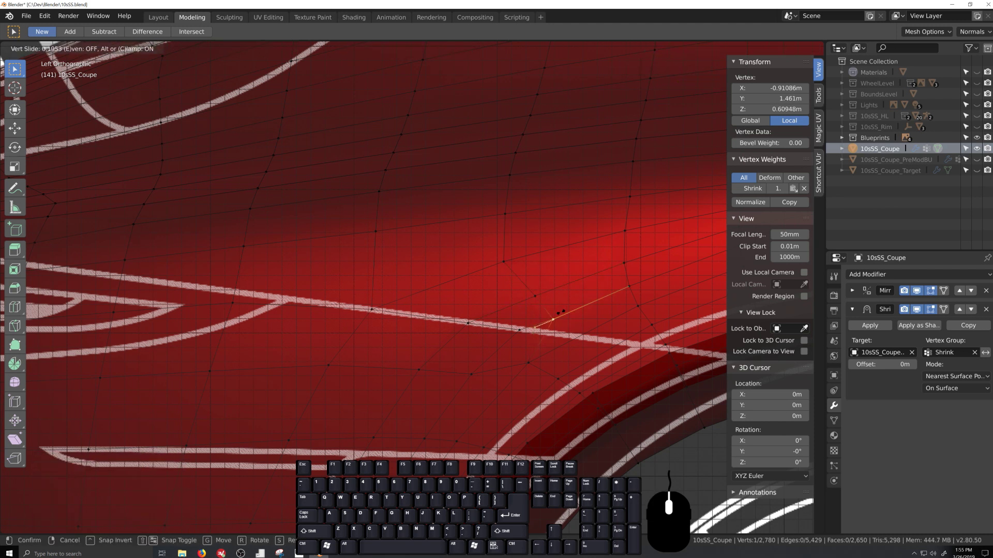
# Move the vertex below the seam onto the blueprint line by -0.0208 m in Y and 0.0198 m in Z.
pyautogui.click(528, 357)
pyautogui.press('g')
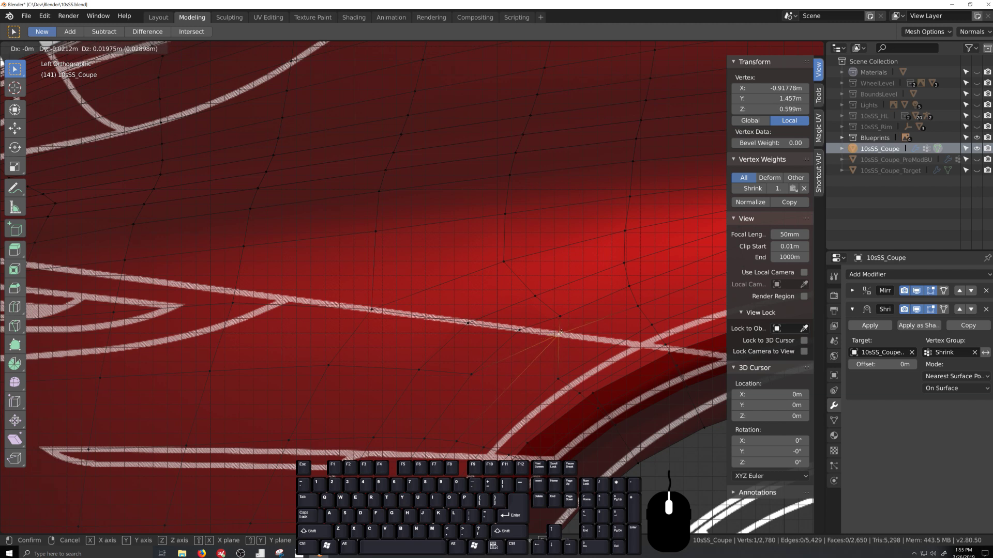
pyautogui.click(561, 332)
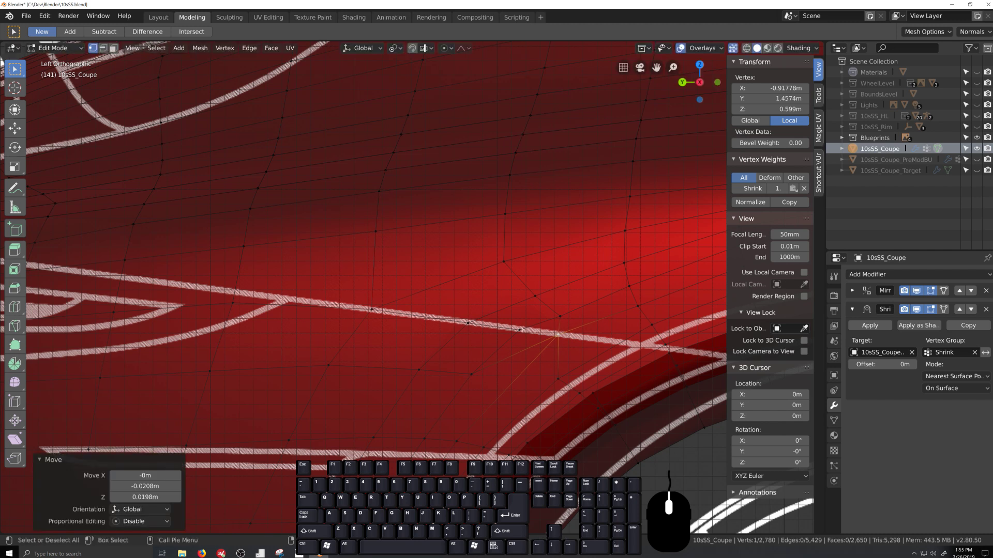
# Select the two adjacent seam vertices nearest the rear wheel arch.
pyautogui.click(520, 330)
pyautogui.keyDown('shift'); pyautogui.click(558, 335); pyautogui.keyUp('shift')
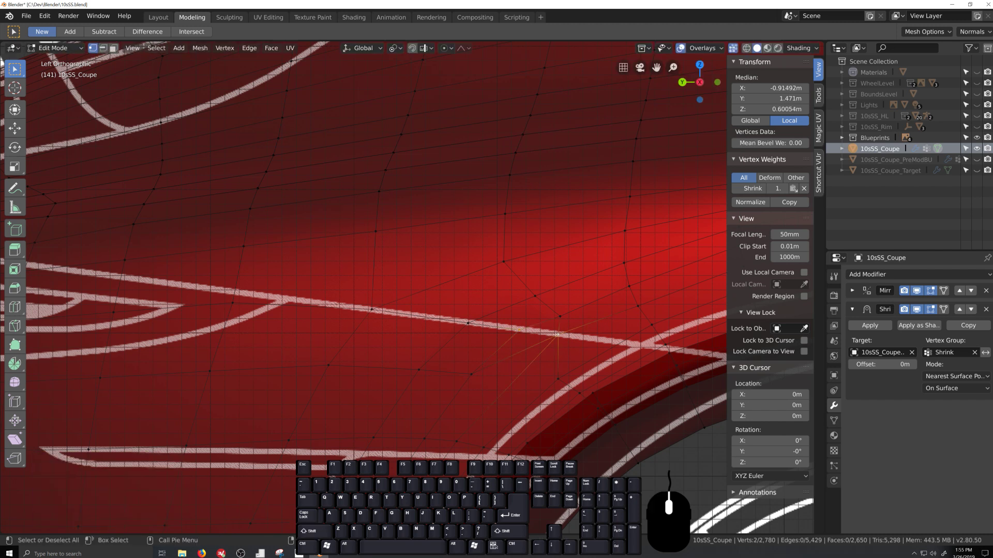